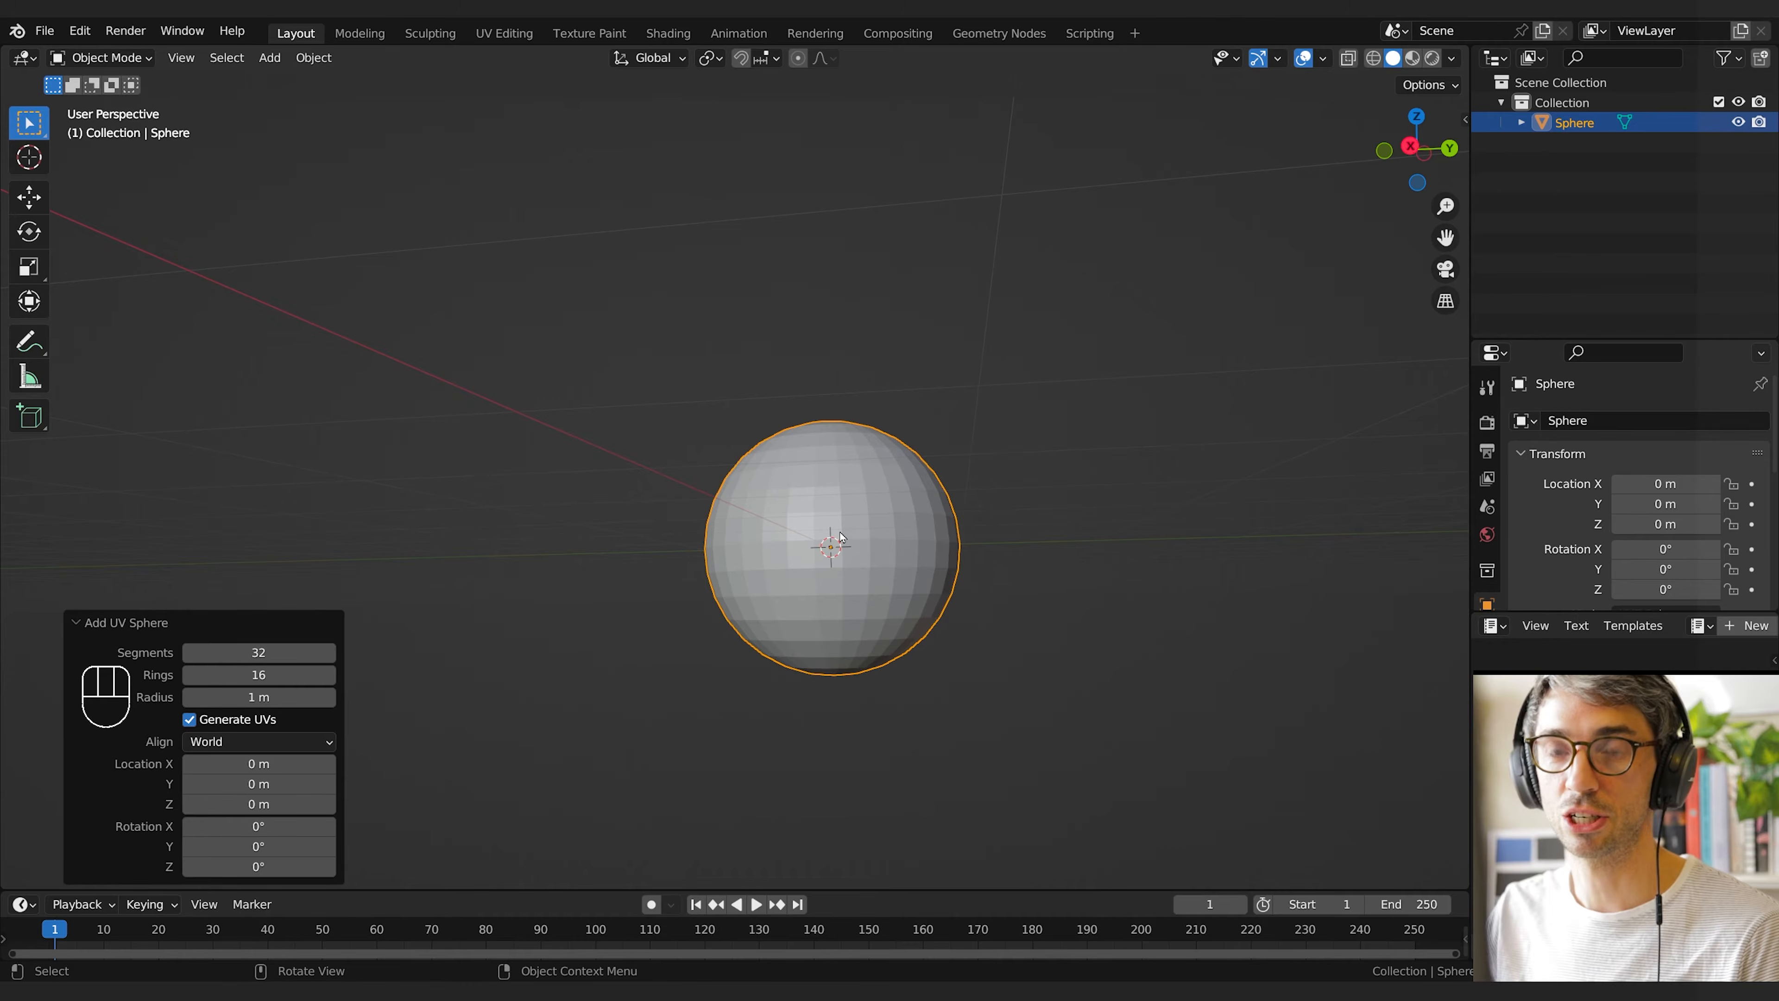
# Set the new UV sphere to 64 segments and 32 rings
pyautogui.click(269, 652)
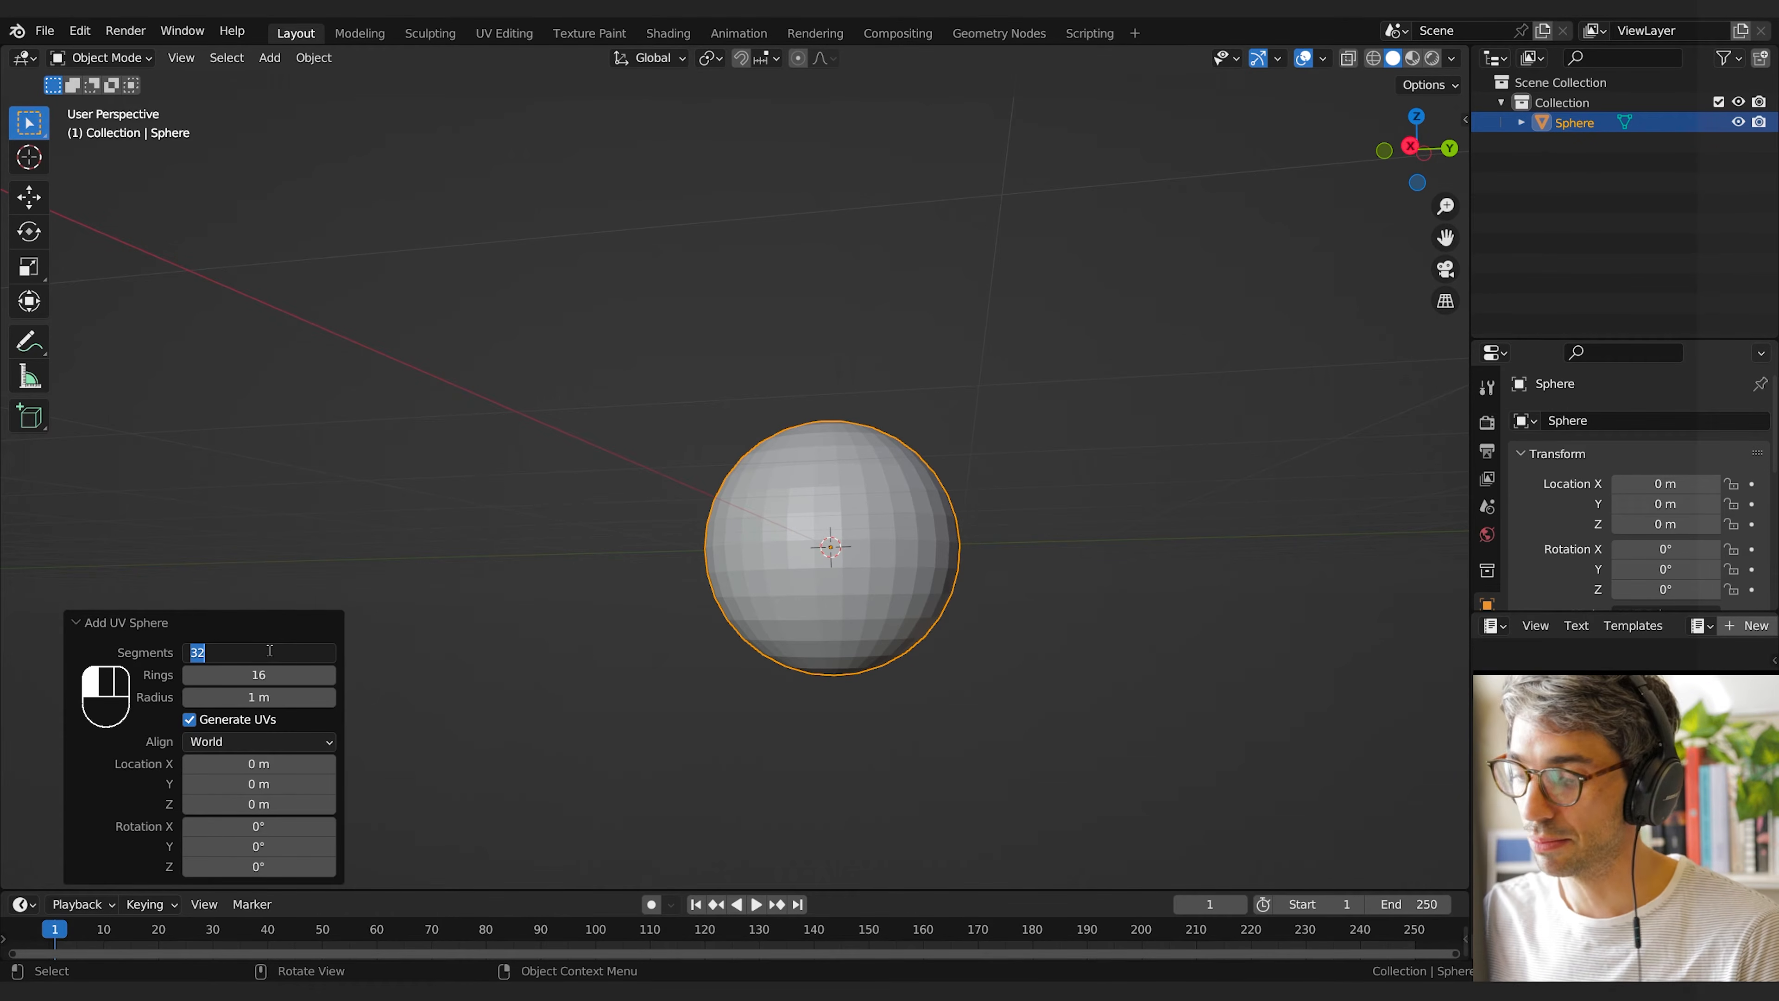
pyautogui.write('64')
pyautogui.press('Tab')
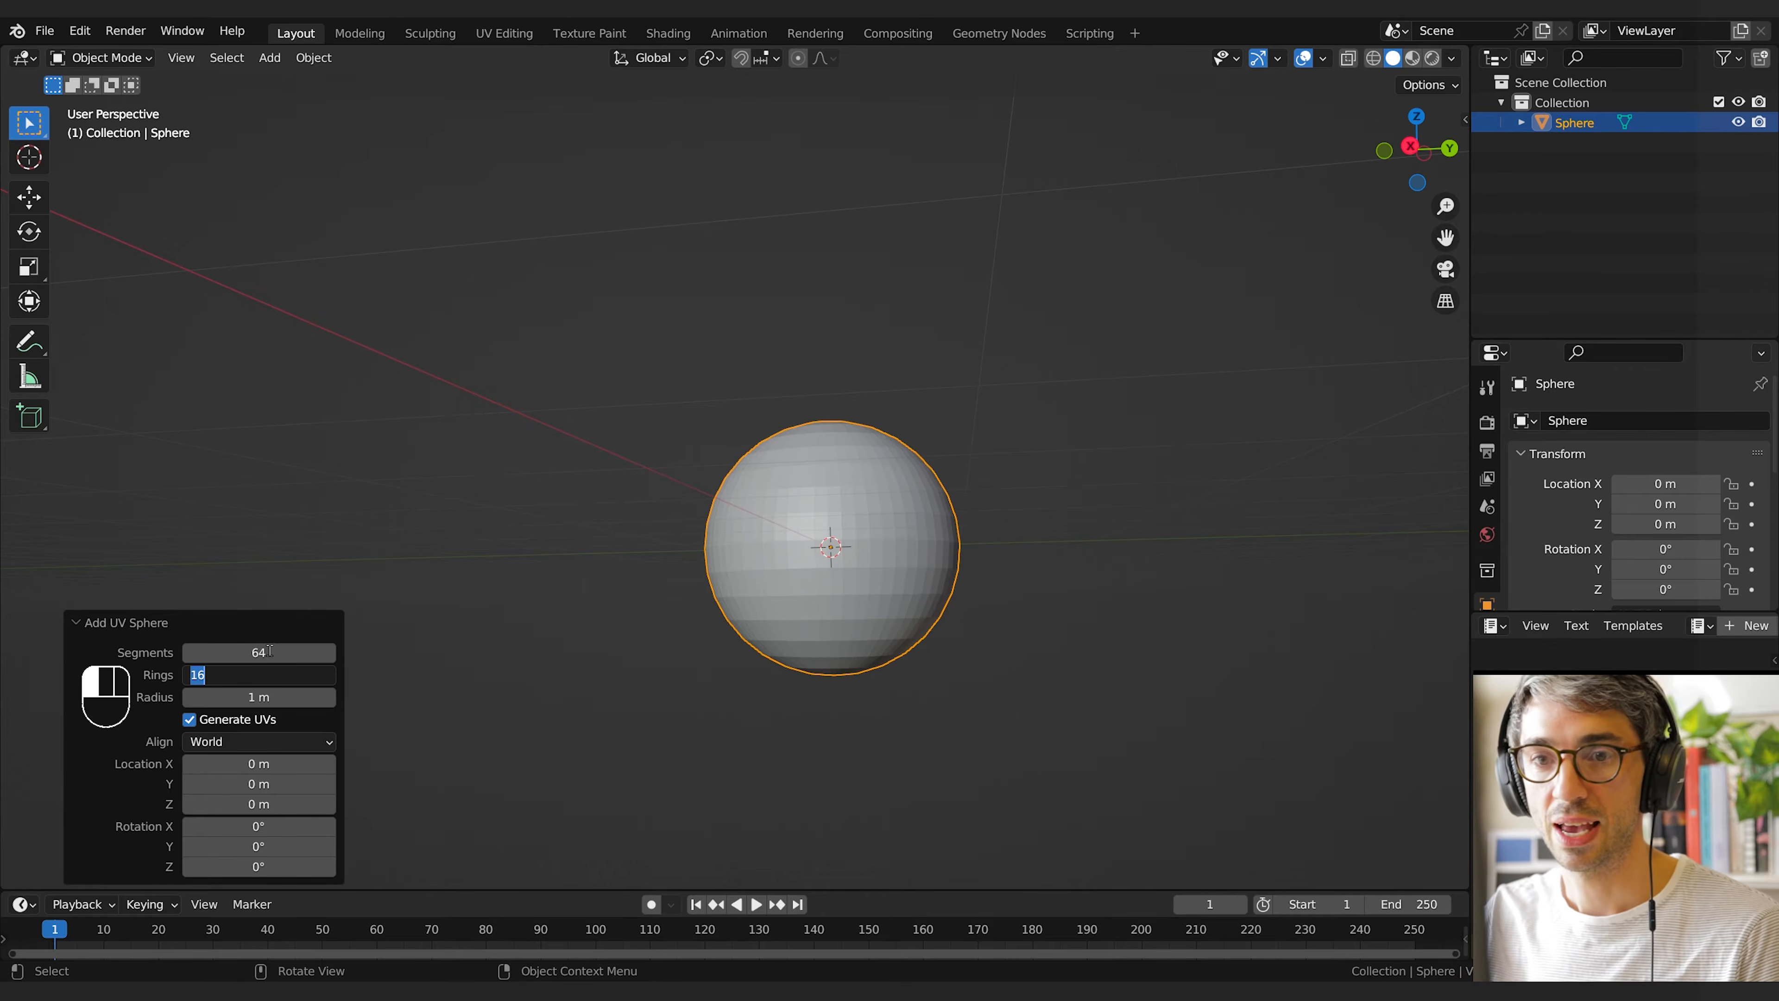
pyautogui.write('32')
pyautogui.press('Return')
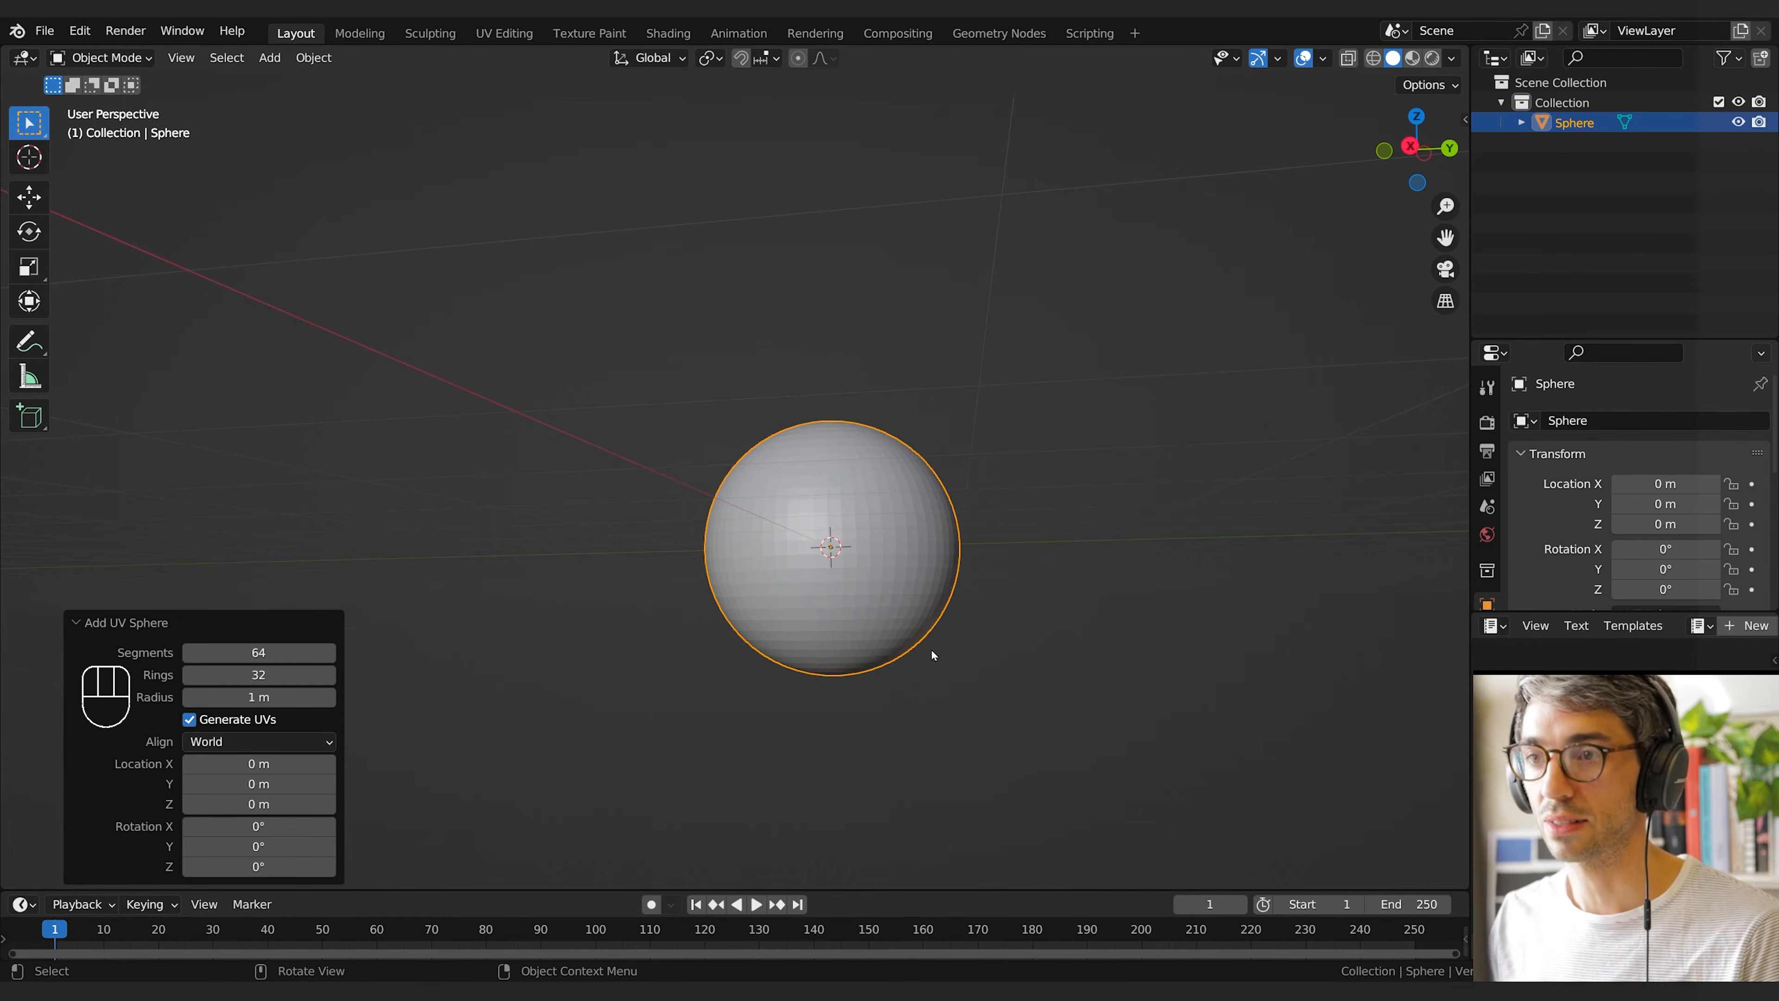
# Enter Edit Mode on the sphere and select a 2×2 block of faces left of centre on its front
pyautogui.scroll(5, 903, 556)
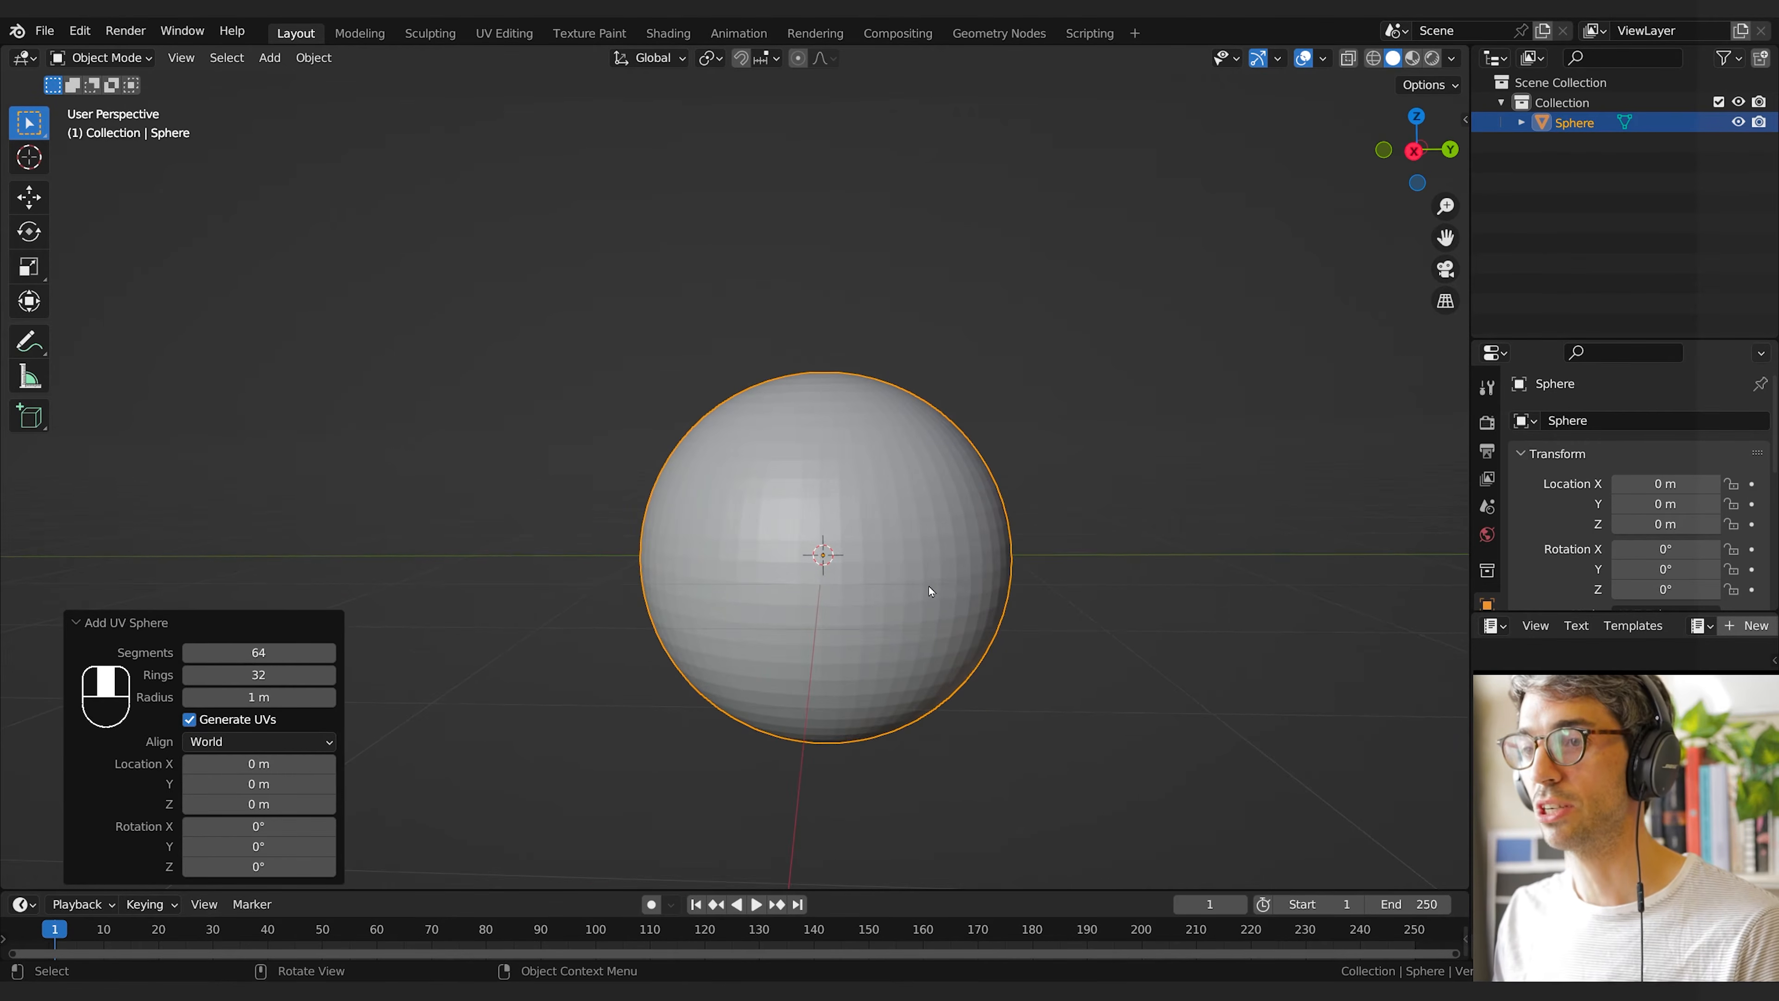
pyautogui.press('Tab')
pyautogui.moveTo(850, 452); pyautogui.dragTo(805, 516, button='middle')
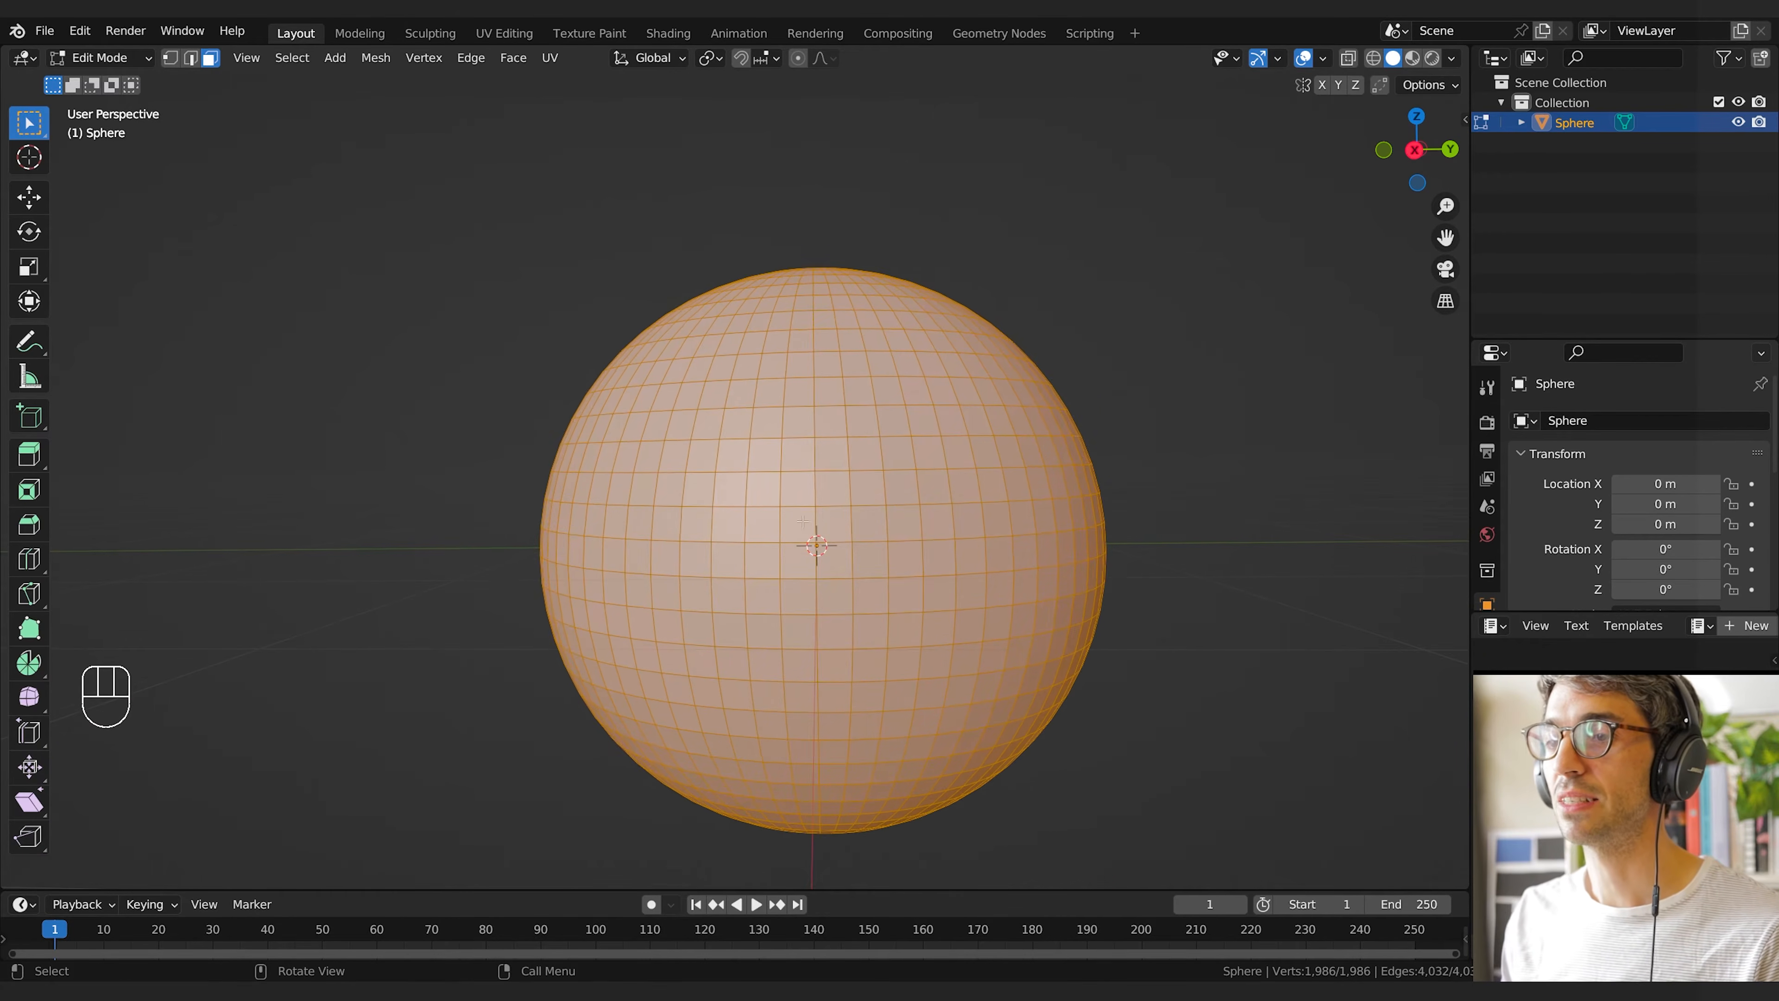
pyautogui.click(798, 524)
pyautogui.keyDown('shift'); pyautogui.click(798, 489); pyautogui.keyUp('shift')
pyautogui.click(763, 488)
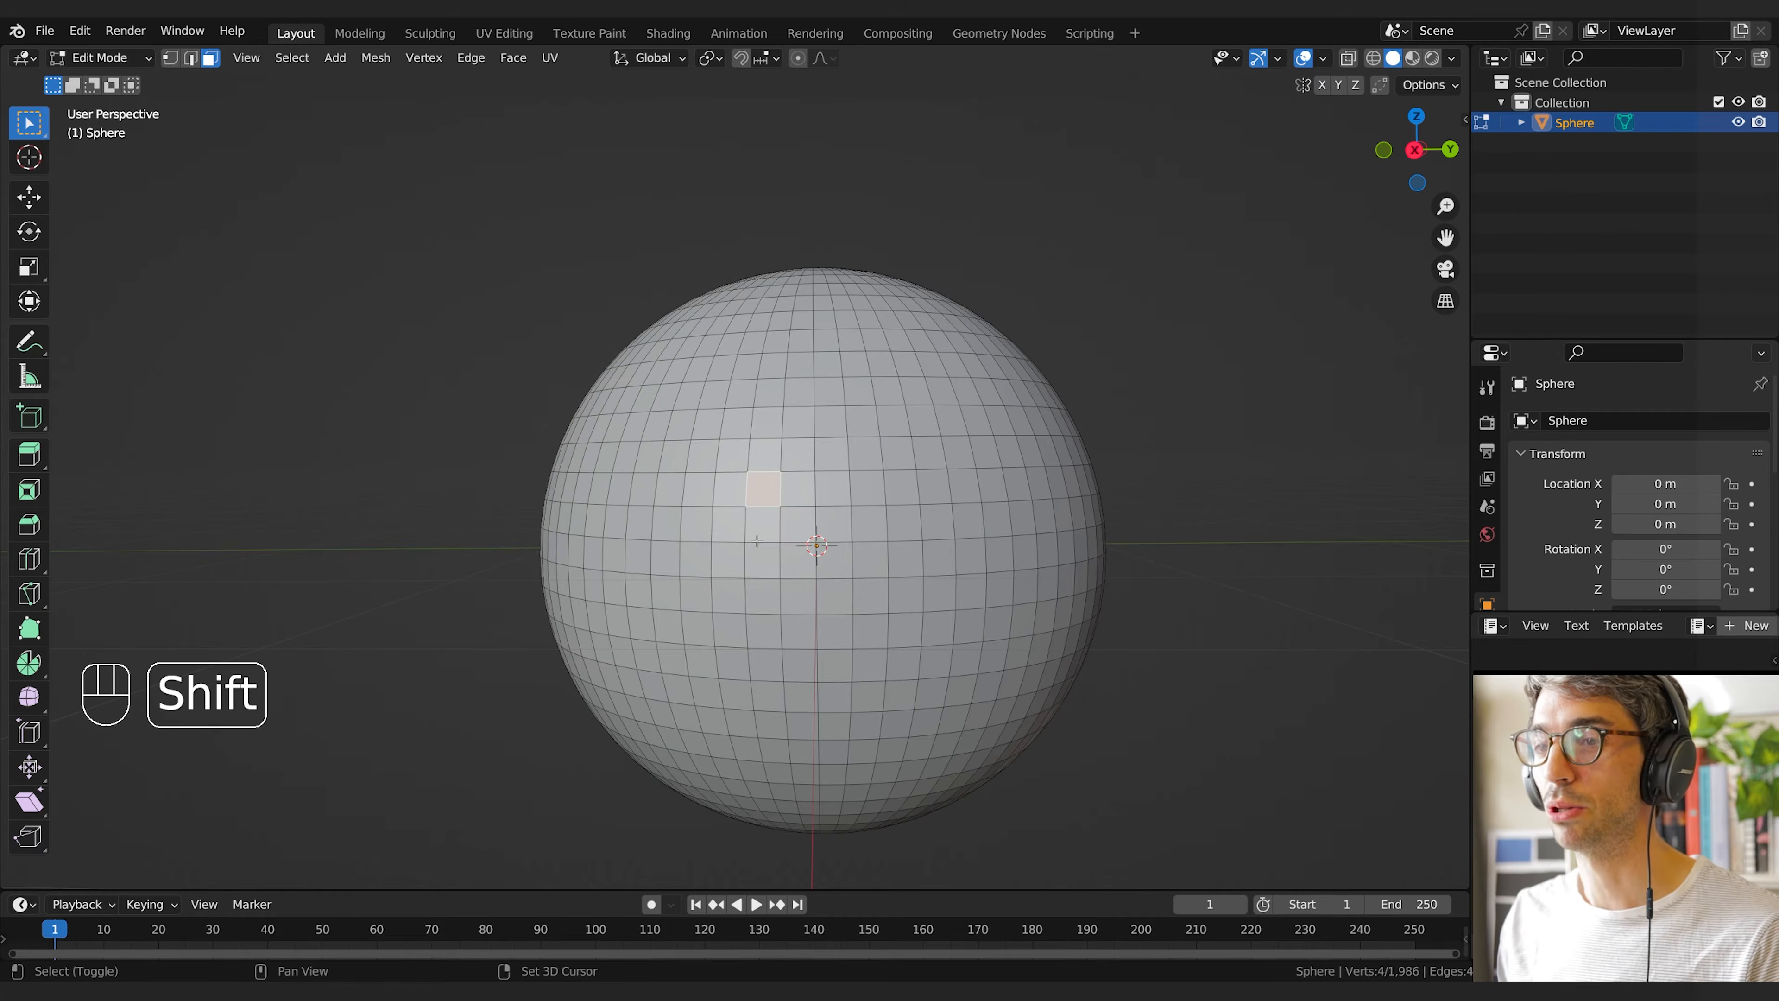
pyautogui.keyDown('shift'); pyautogui.click(728, 524); pyautogui.keyUp('shift')
pyautogui.keyDown('shift'); pyautogui.click(729, 489); pyautogui.keyUp('shift')
pyautogui.keyDown('shift'); pyautogui.click(764, 524); pyautogui.keyUp('shift')
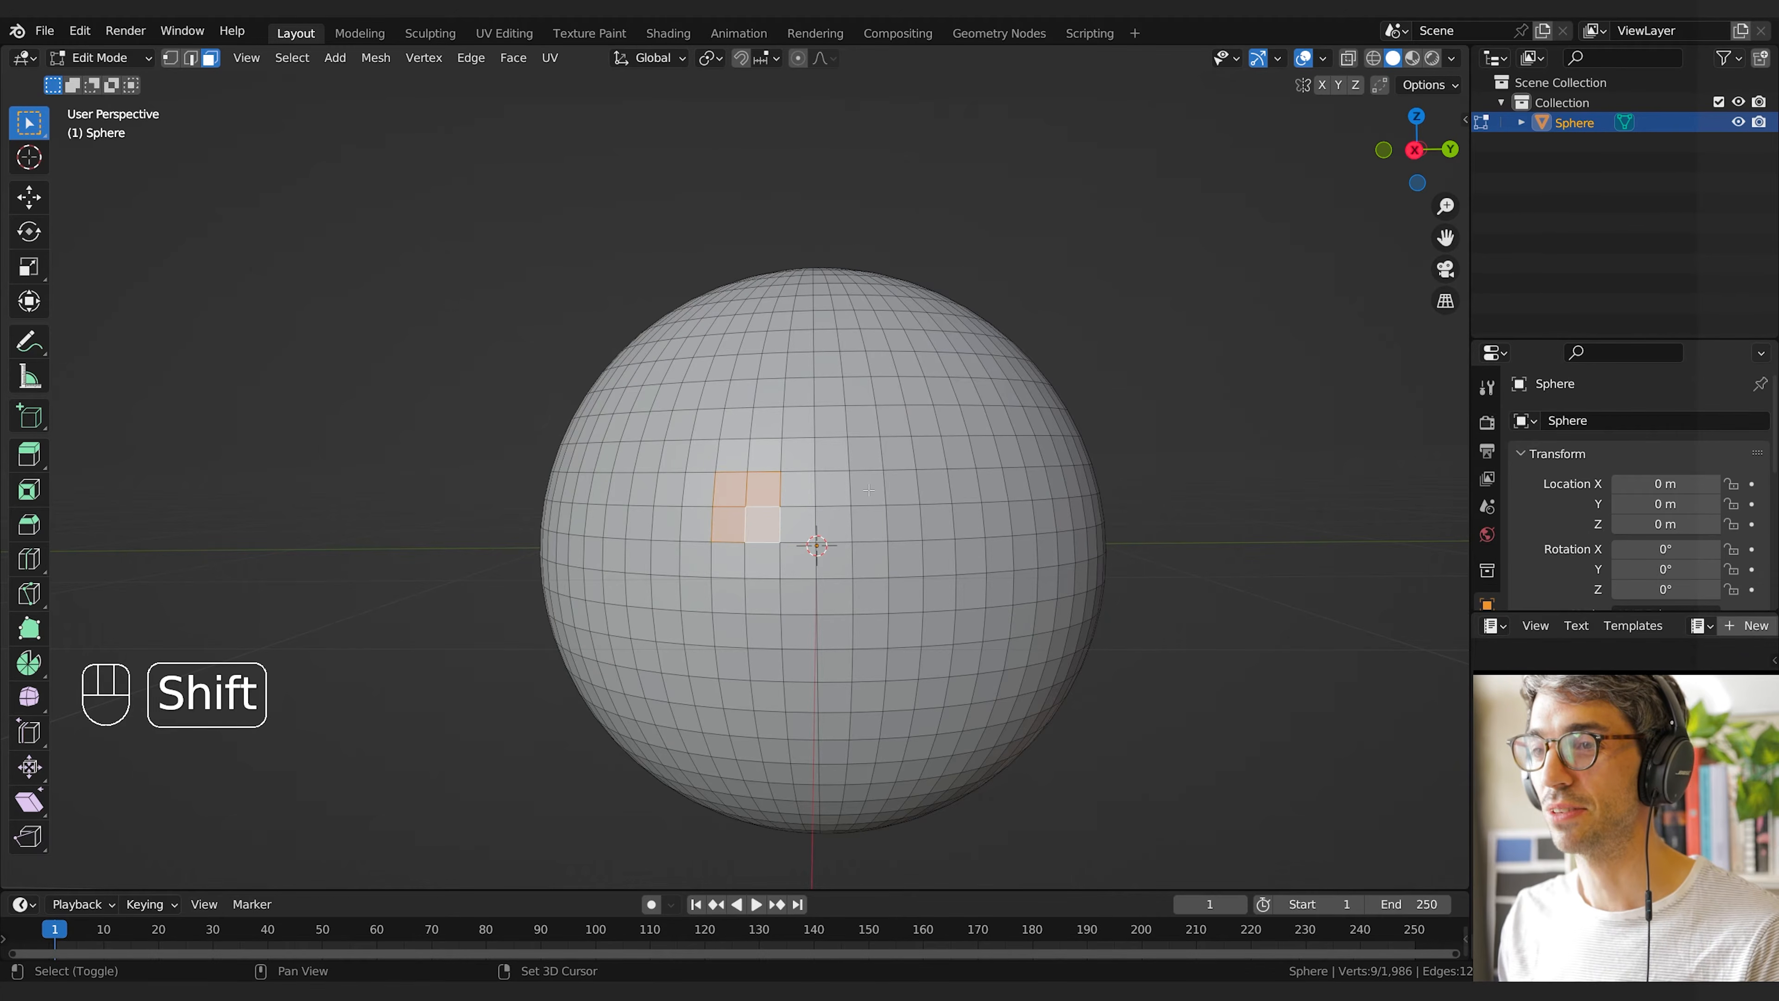
# Add a second 2×2 face block to the selection, level with the first and two faces to its right
pyautogui.keyDown('shift'); pyautogui.click(867, 488); pyautogui.keyUp('shift')
pyautogui.keyDown('shift'); pyautogui.click(867, 524); pyautogui.keyUp('shift')
pyautogui.keyDown('shift'); pyautogui.click(904, 522); pyautogui.keyUp('shift')
pyautogui.keyDown('shift'); pyautogui.click(911, 497); pyautogui.keyUp('shift')
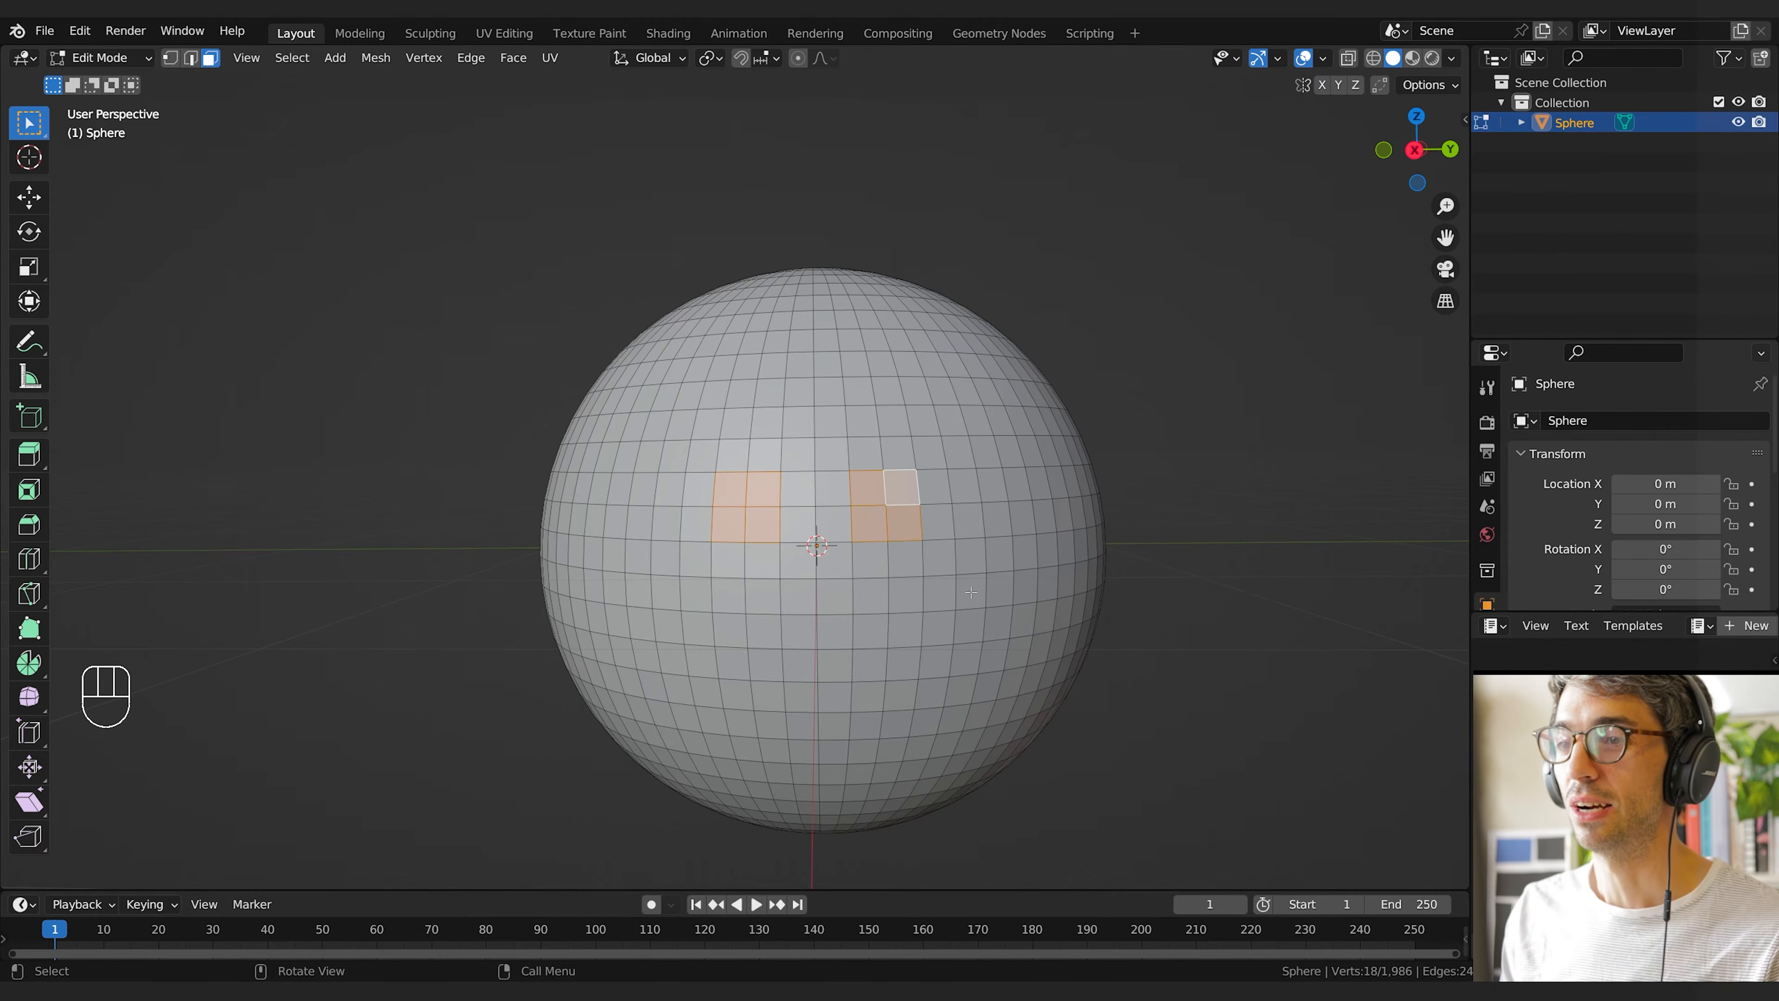
# Add a third 2×2 face block centred just below the other two, and inset all three blocks by about 0.031 m
pyautogui.keyDown('shift'); pyautogui.click(798, 560); pyautogui.keyUp('shift')
pyautogui.keyDown('shift'); pyautogui.click(834, 560); pyautogui.keyUp('shift')
pyautogui.keyDown('shift'); pyautogui.click(833, 597); pyautogui.keyUp('shift')
pyautogui.keyDown('shift'); pyautogui.click(799, 601); pyautogui.keyUp('shift')
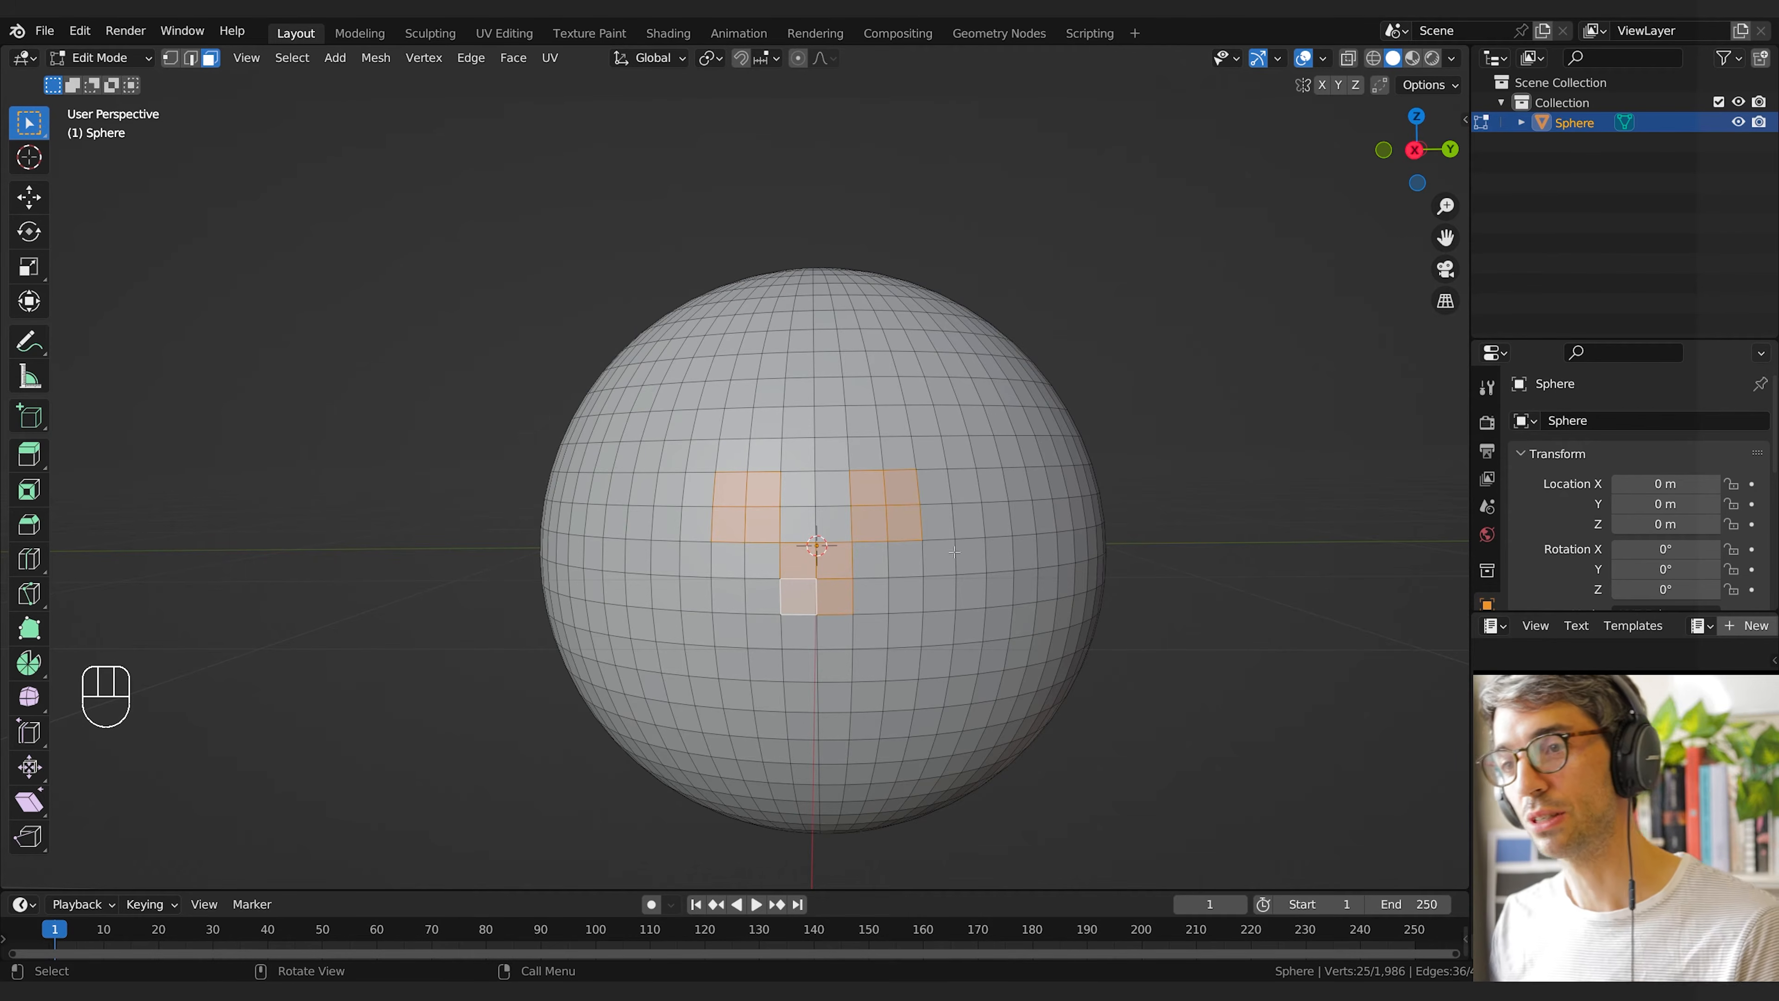
pyautogui.press('i')
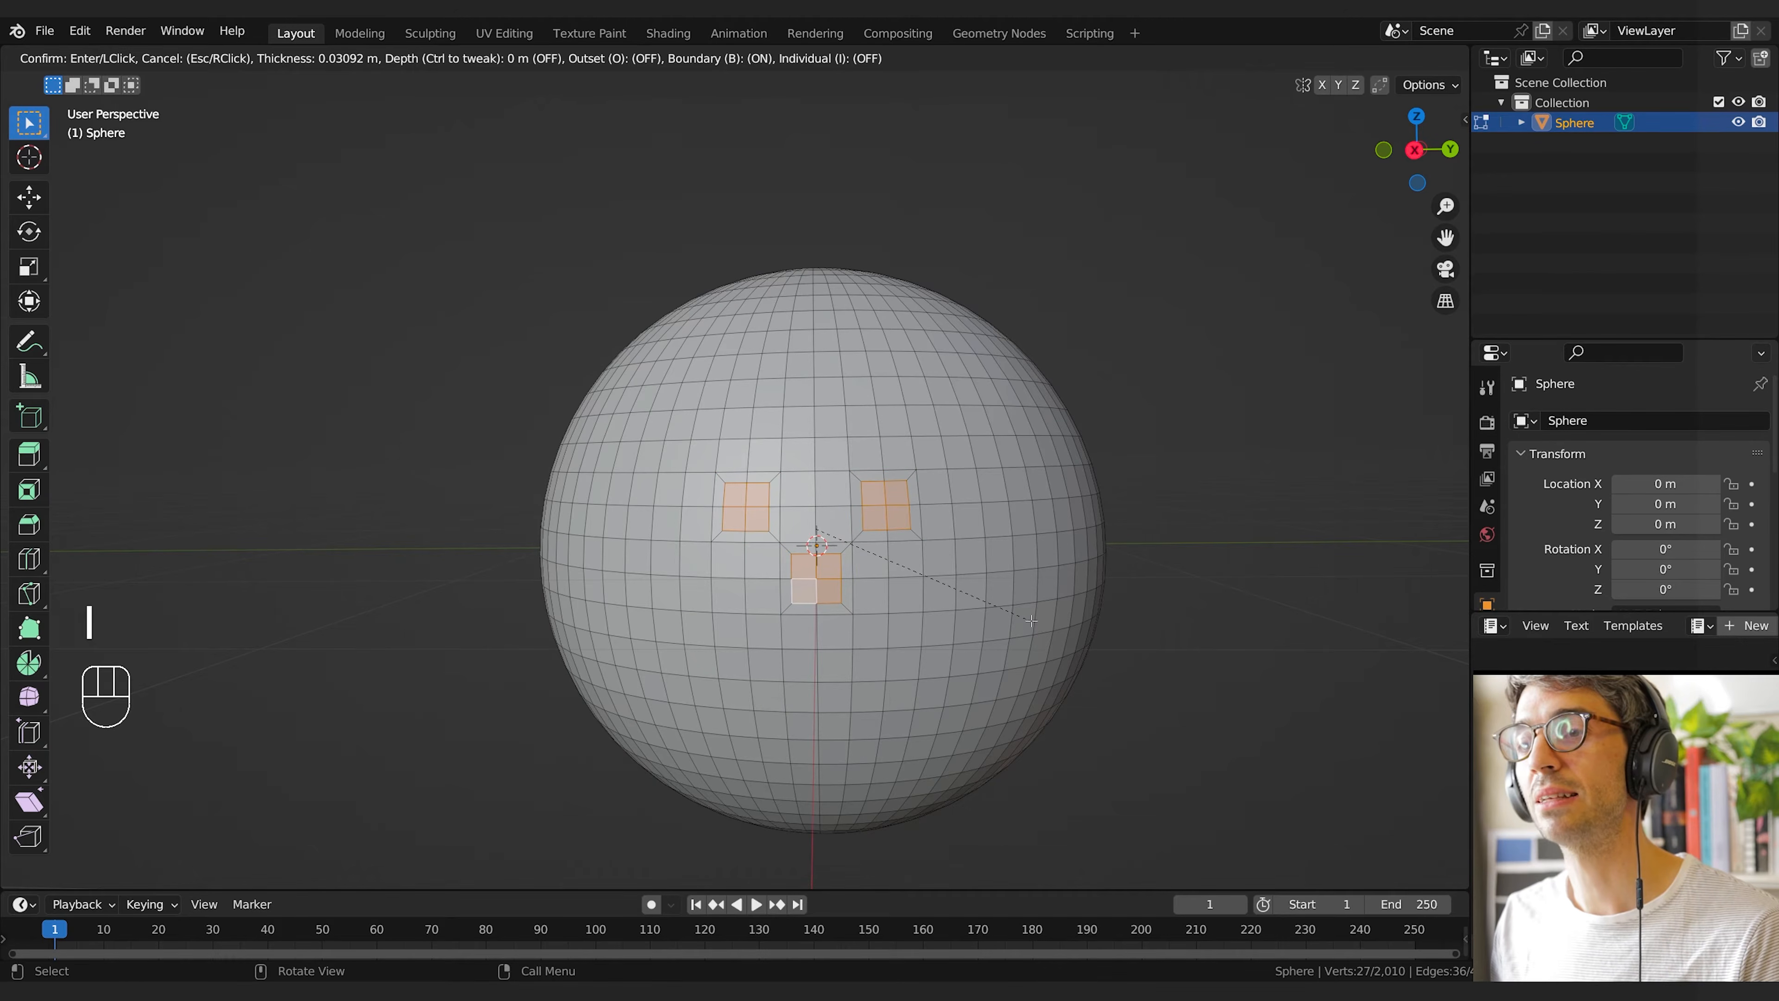
pyautogui.click(1030, 620)
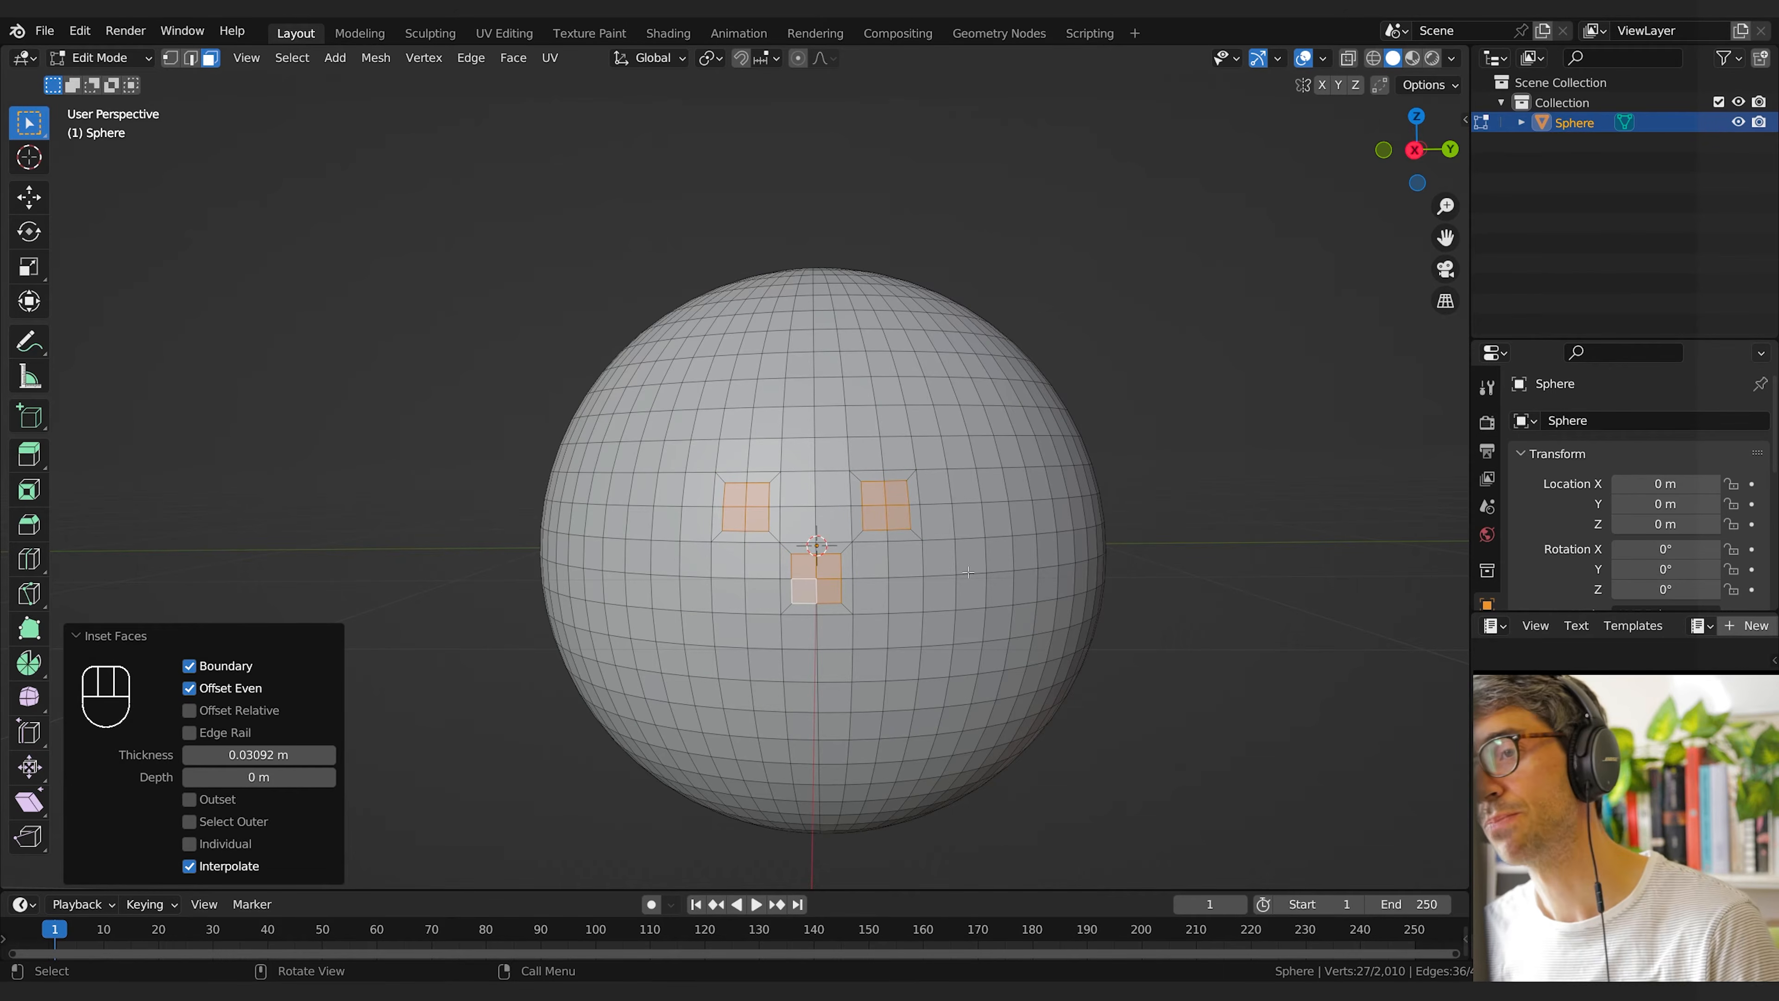
# Select the four inset faces of the upper right block and round them with To Sphere at factor 1
pyautogui.click(898, 517)
pyautogui.keyDown('shift'); pyautogui.click(875, 517); pyautogui.keyUp('shift')
pyautogui.keyDown('shift'); pyautogui.click(875, 493); pyautogui.keyUp('shift')
pyautogui.keyDown('shift'); pyautogui.click(896, 494); pyautogui.keyUp('shift')
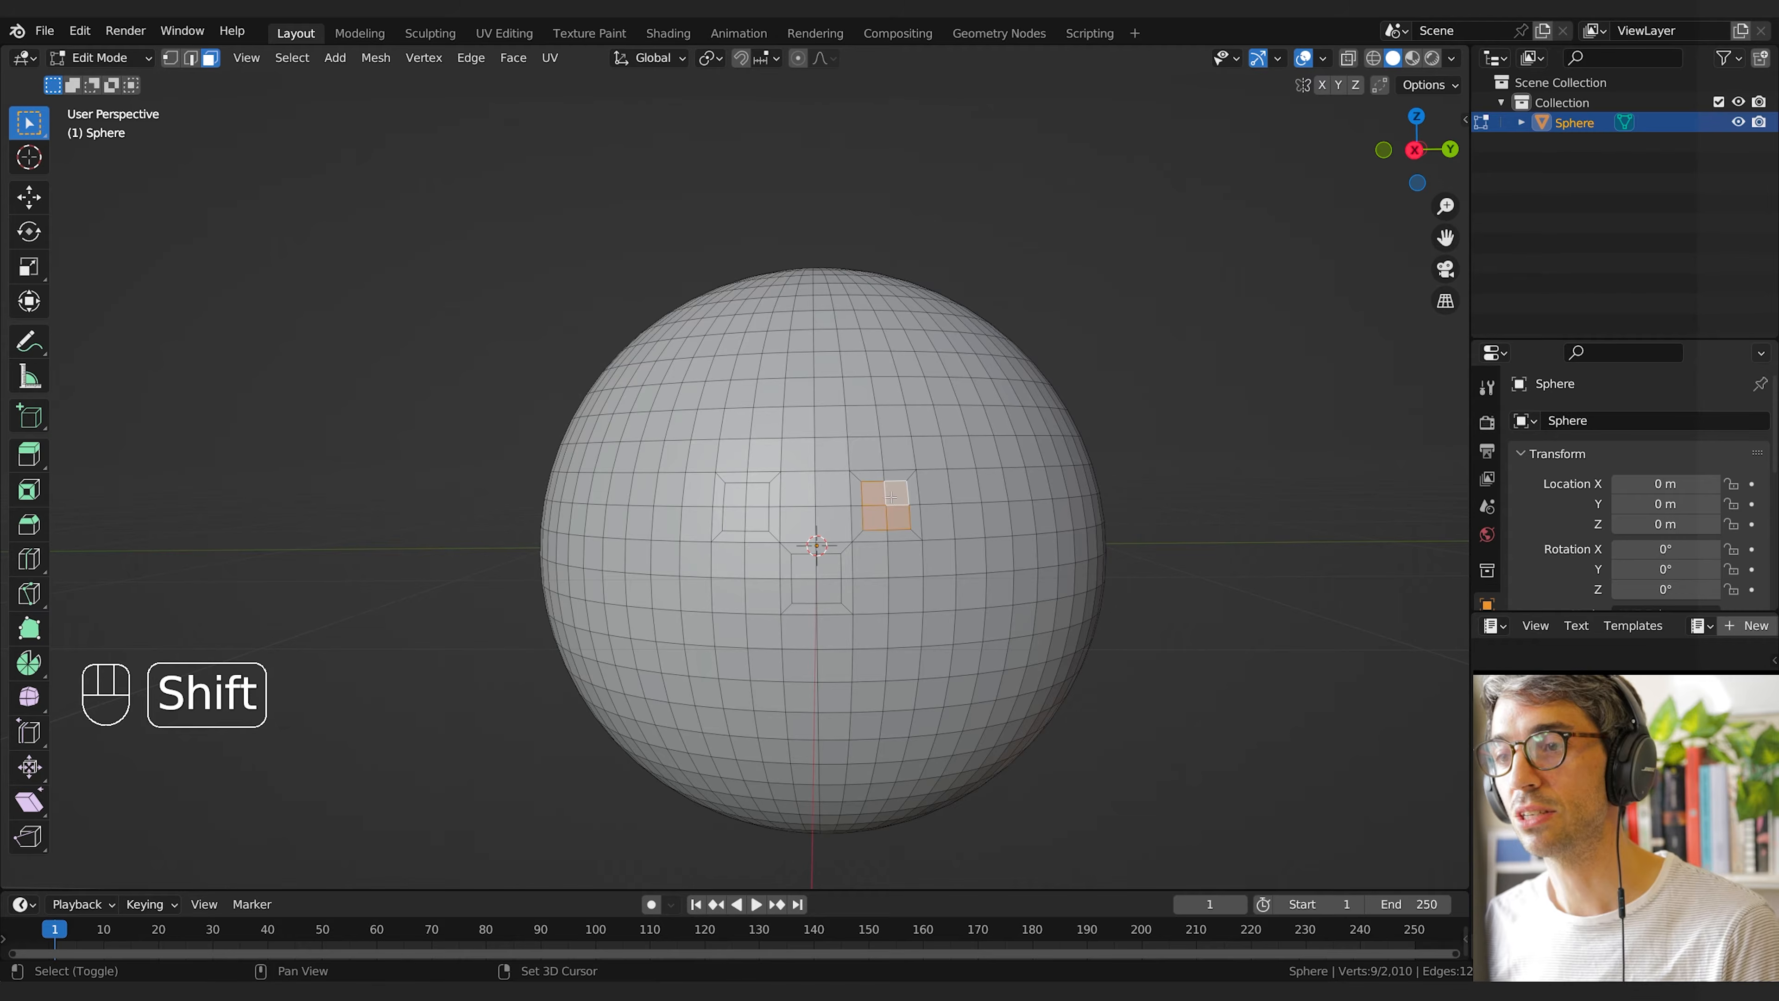
pyautogui.press('F3')
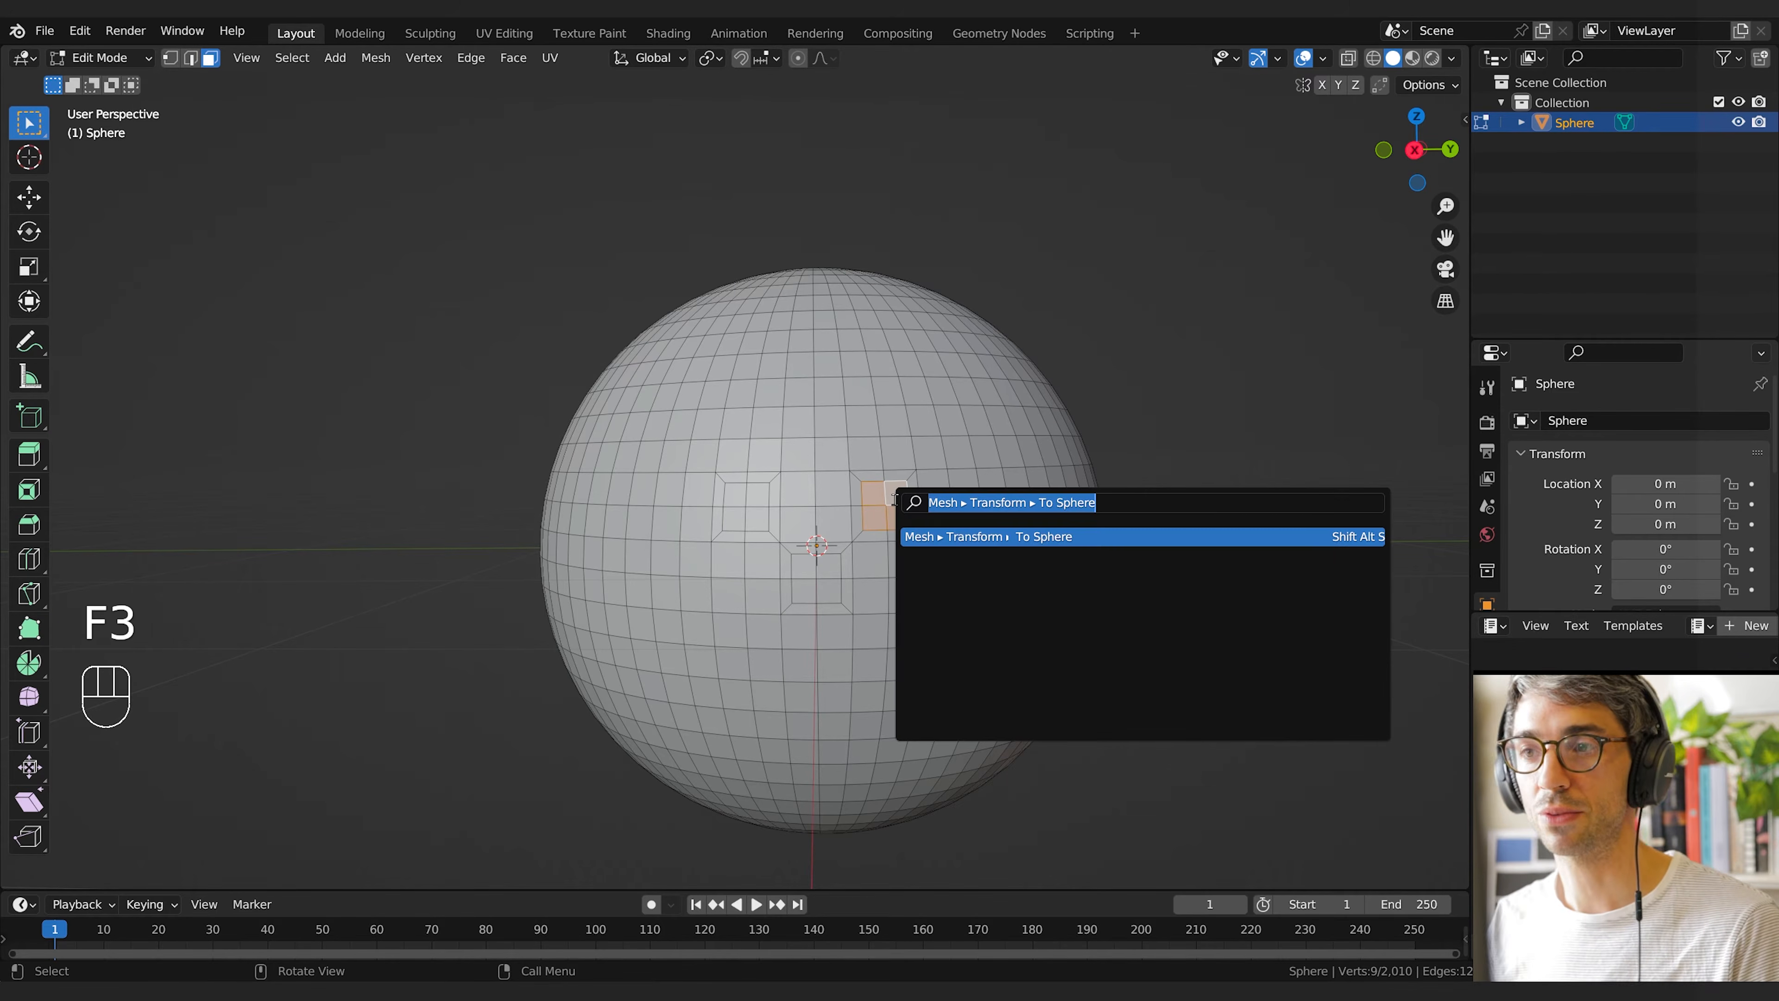
pyautogui.write('to ')
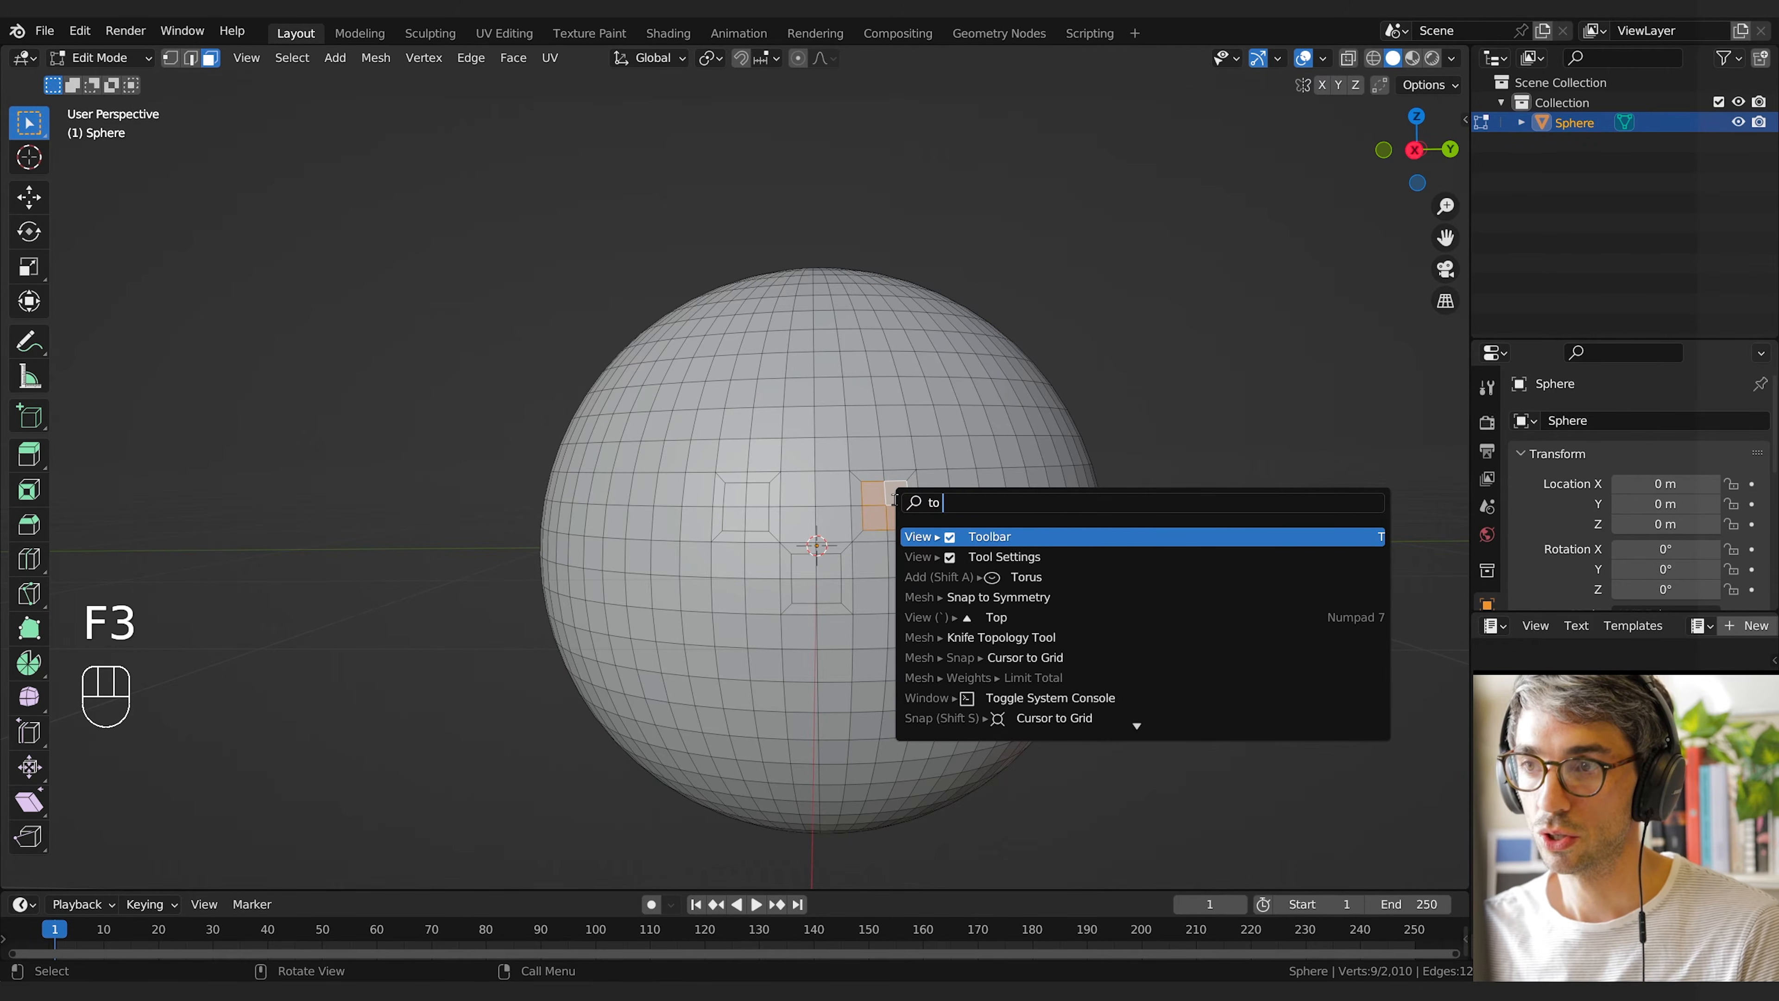
pyautogui.write('sphear')
pyautogui.press('BackSpace')
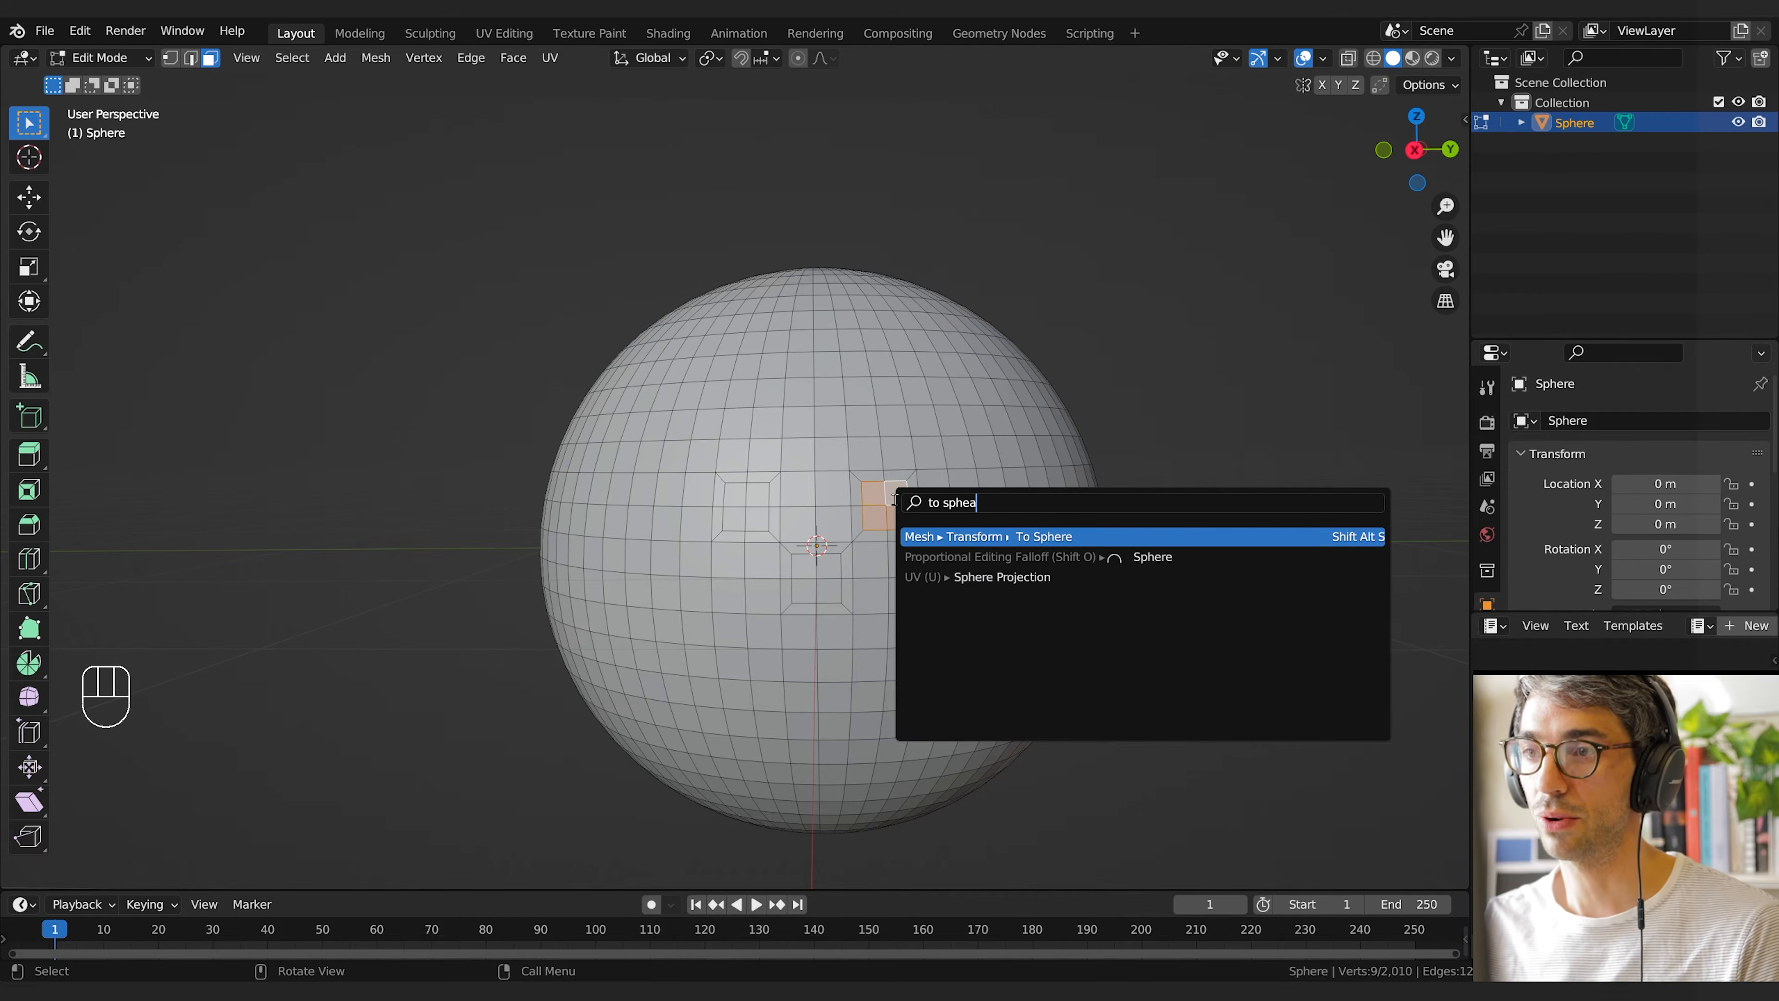
pyautogui.press('Return')
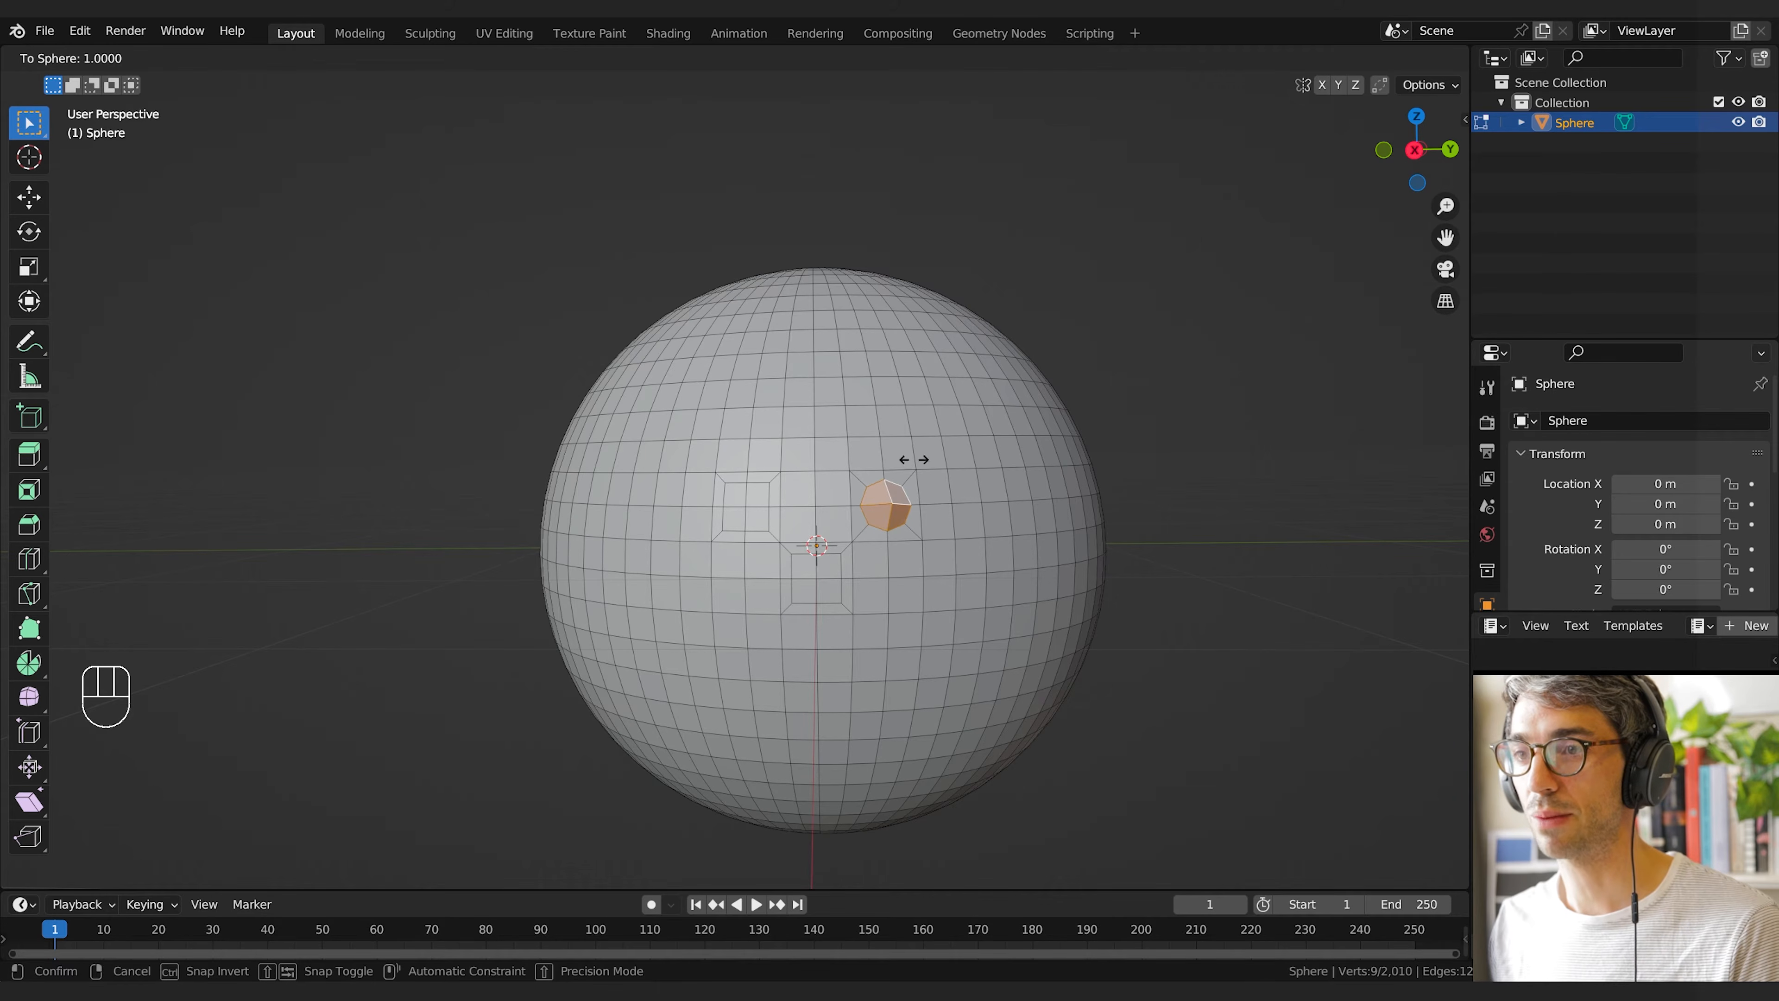
pyautogui.click(1081, 331)
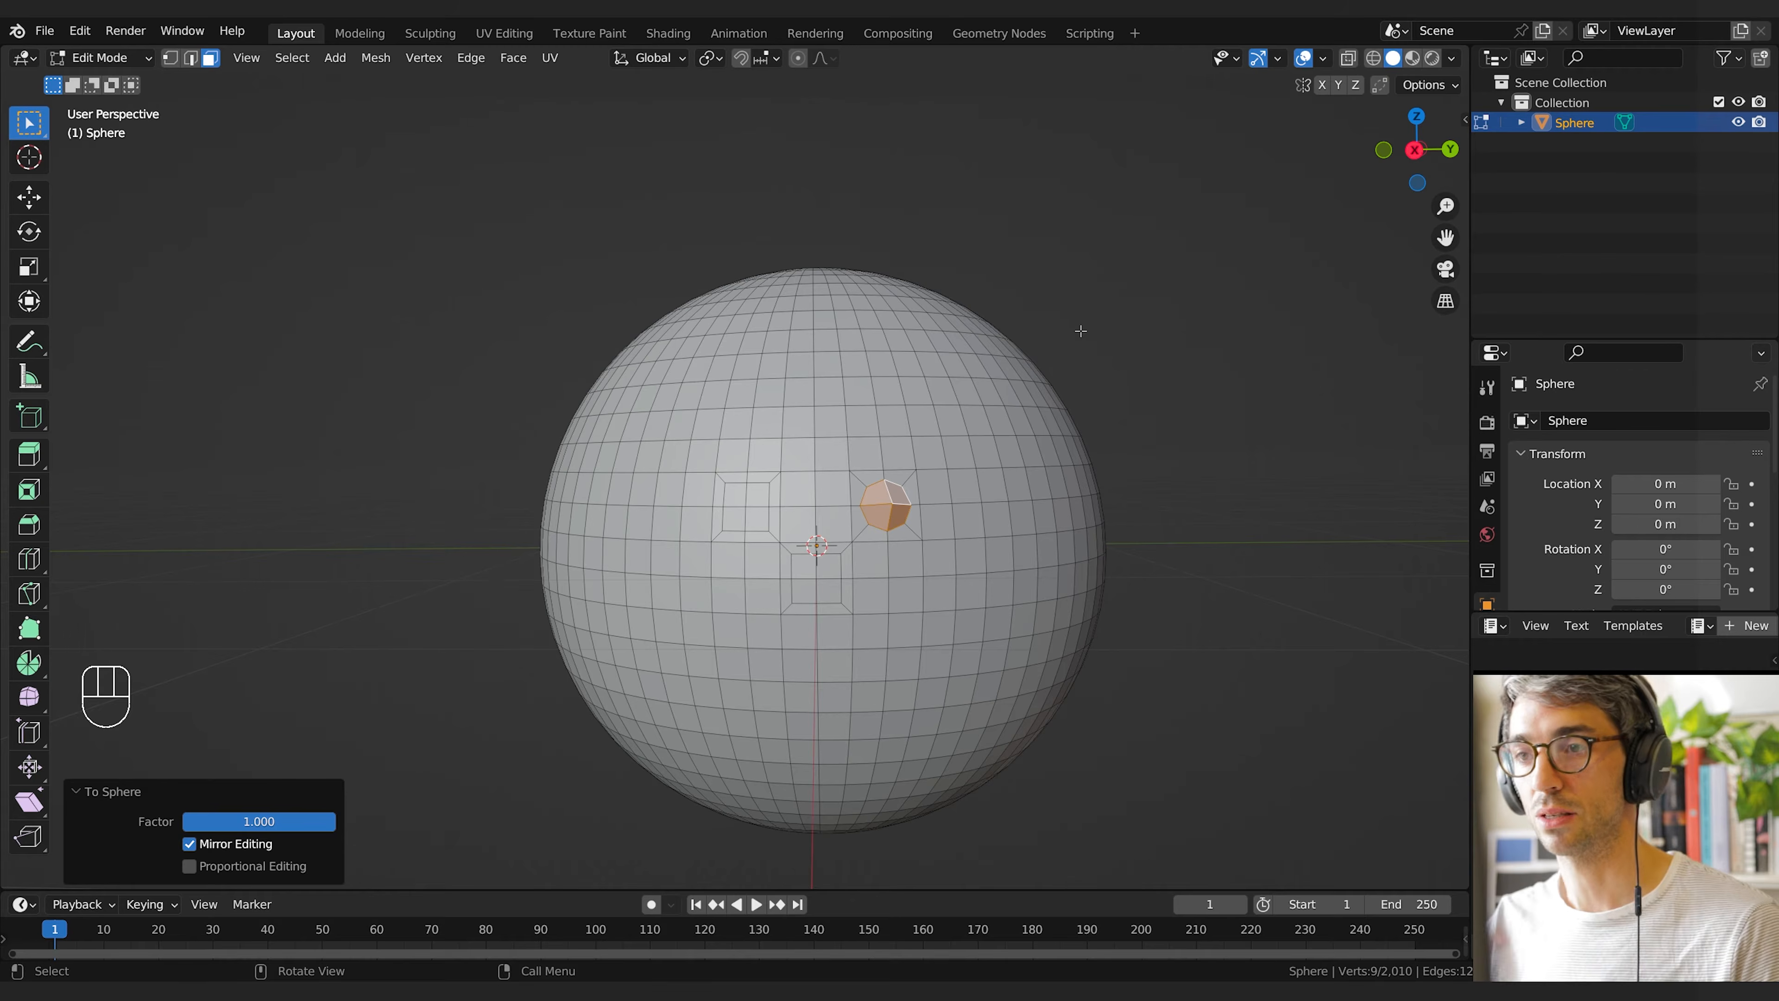
# Select the four inset faces of the upper left block and round them with To Sphere
pyautogui.moveTo(1014, 506); pyautogui.dragTo(1008, 514, button='middle')
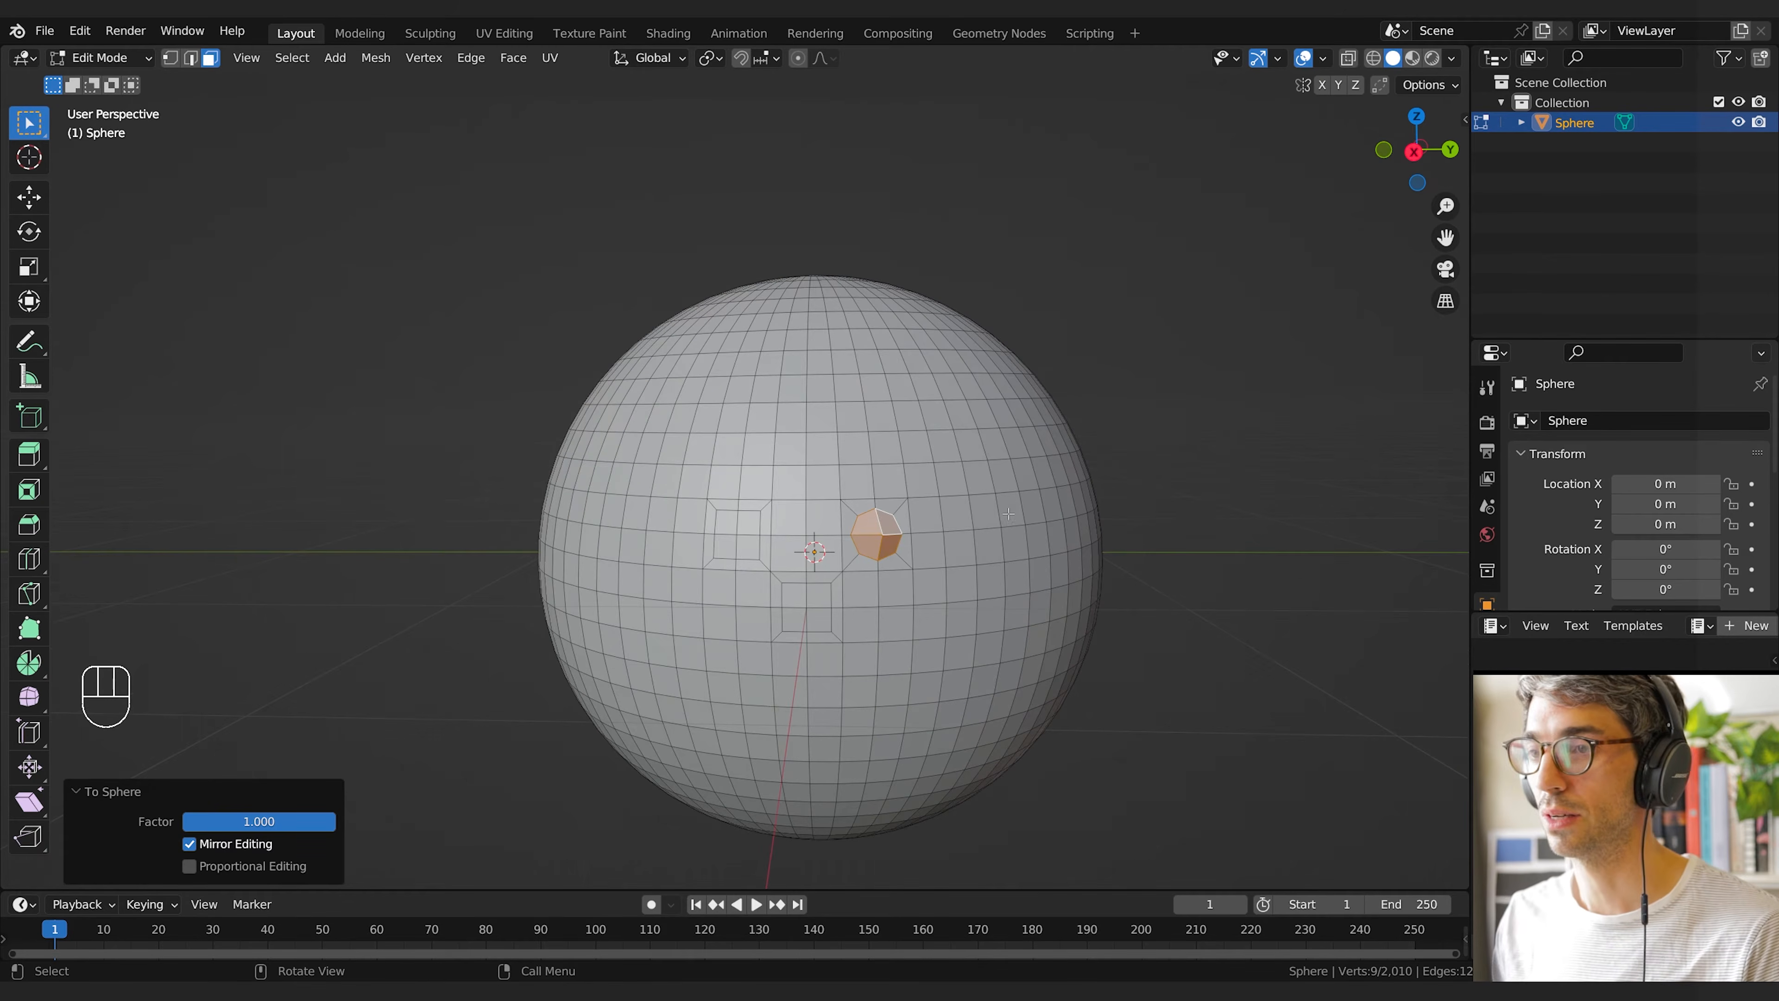
pyautogui.click(747, 523)
pyautogui.keyDown('shift'); pyautogui.click(727, 523); pyautogui.keyUp('shift')
pyautogui.keyDown('shift'); pyautogui.click(726, 545); pyautogui.keyUp('shift')
pyautogui.keyDown('shift'); pyautogui.click(748, 551); pyautogui.keyUp('shift')
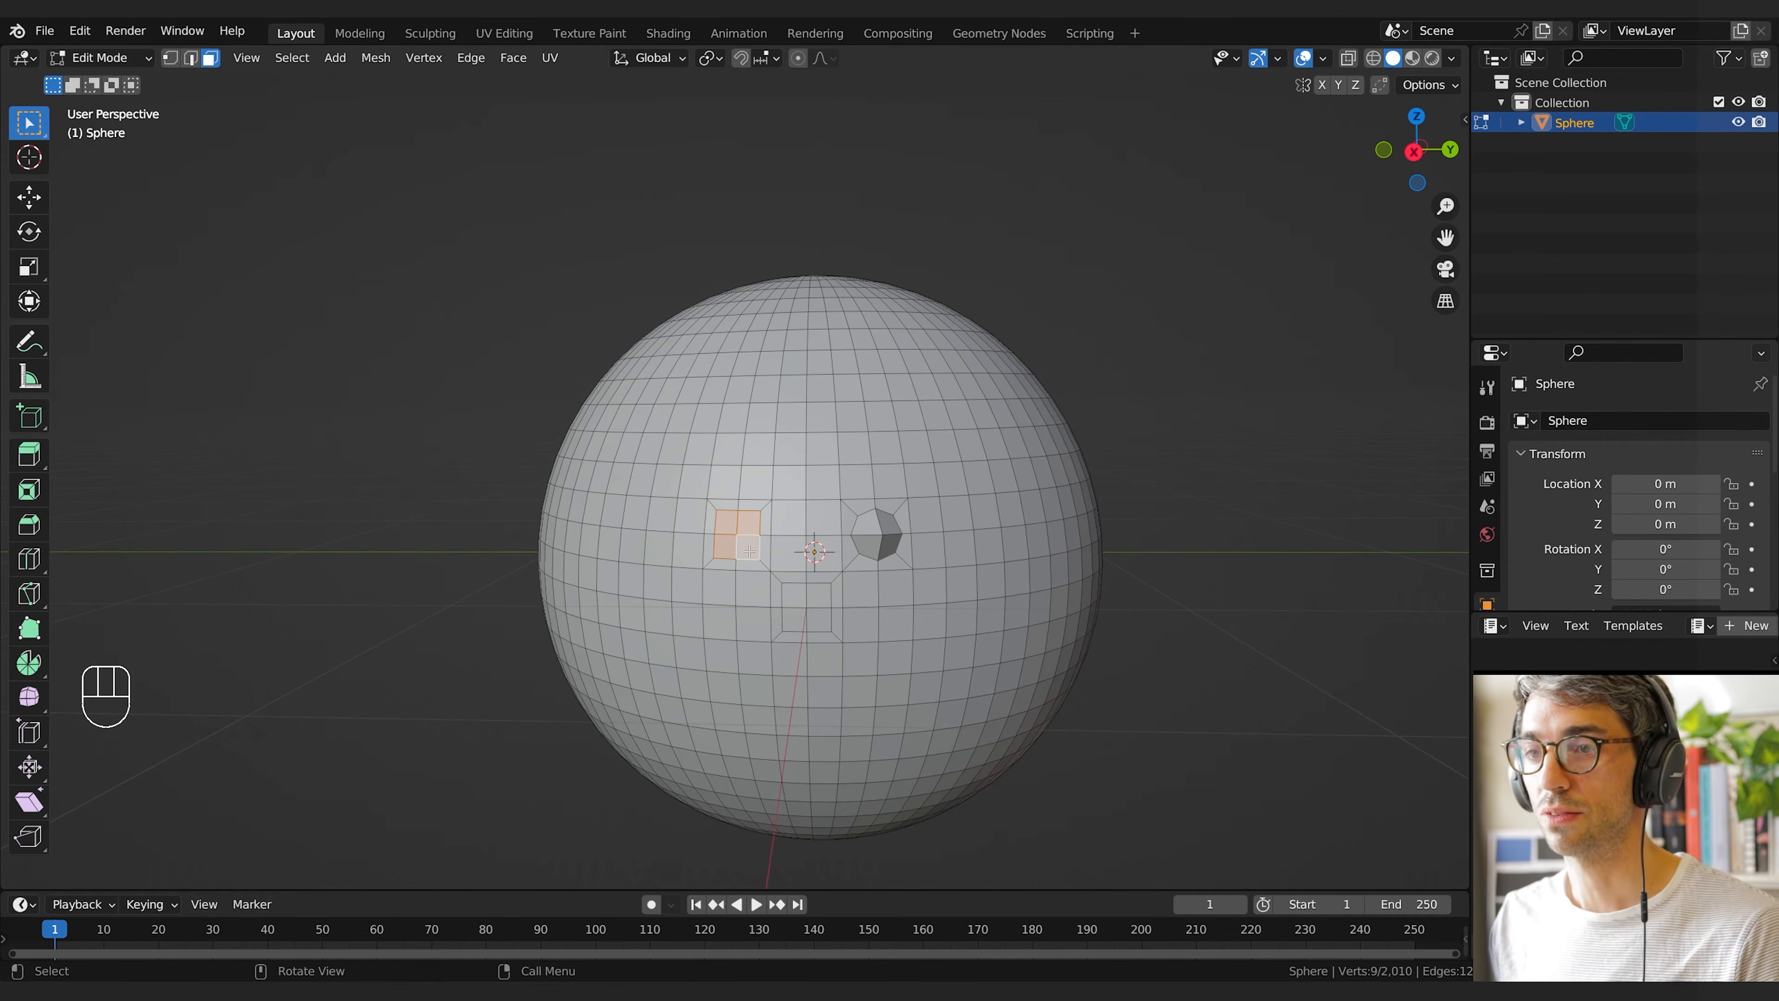
pyautogui.press('F3')
pyautogui.click(804, 590)
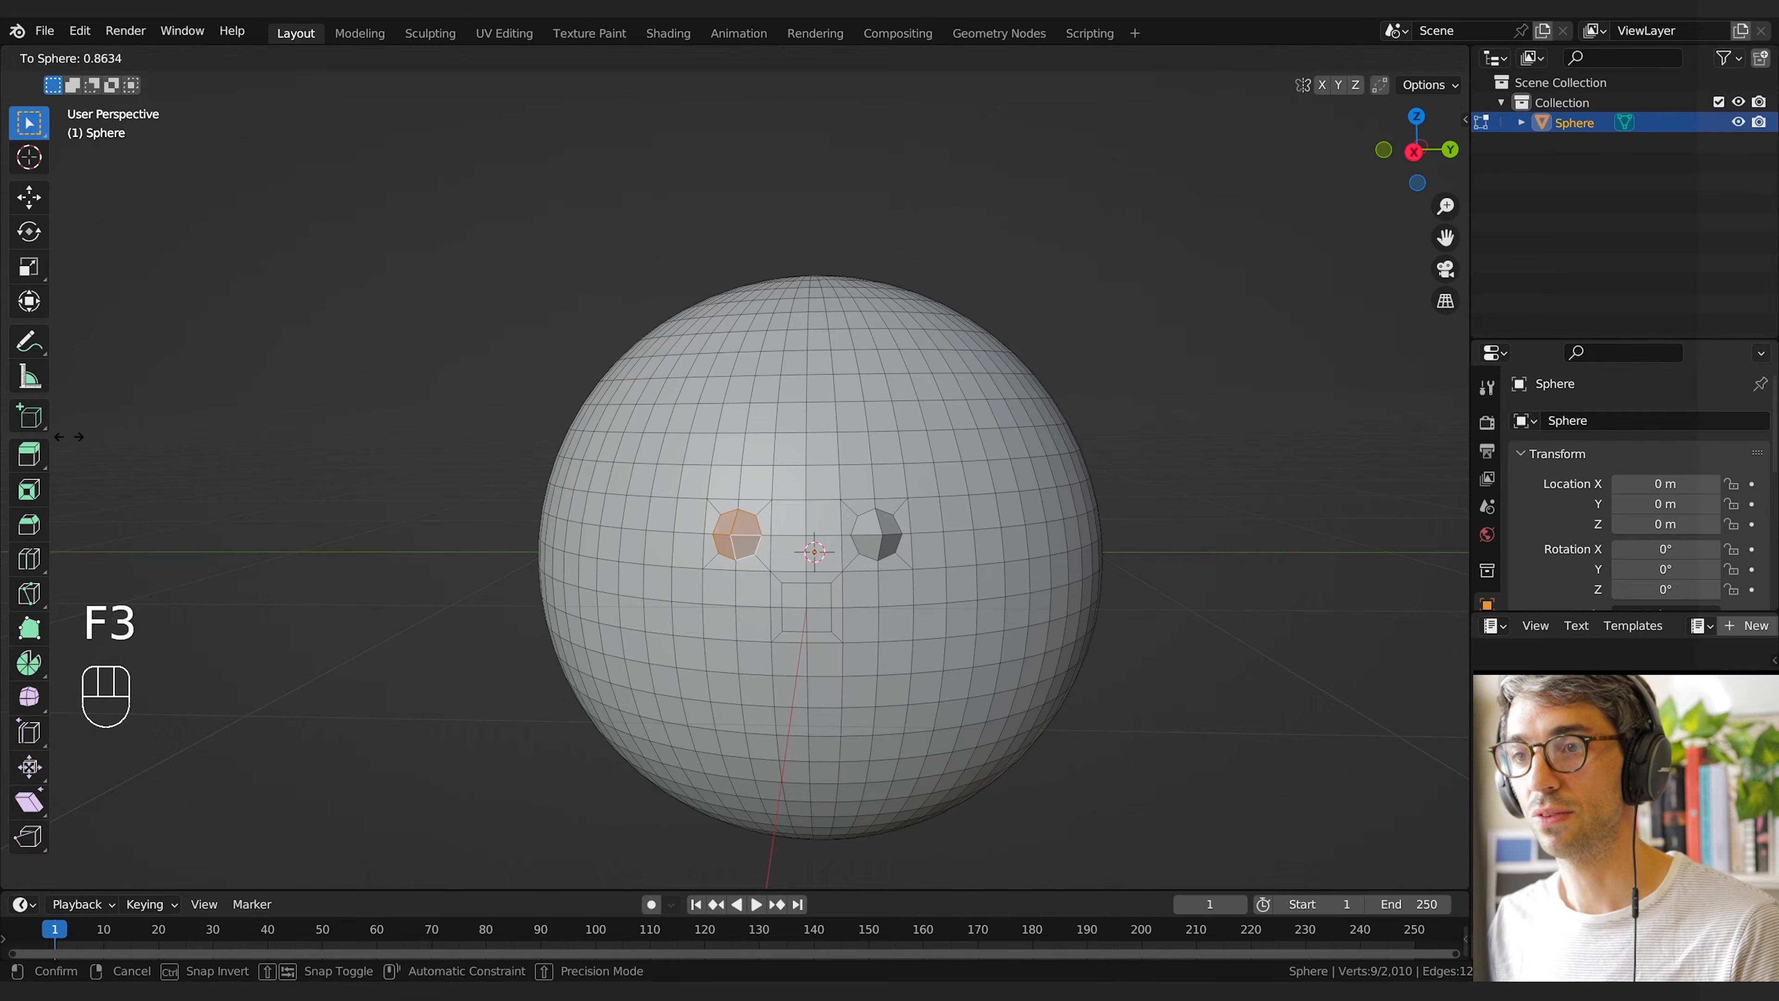
pyautogui.click(765, 785)
# Select the four inset faces of the lower block and round them with To Sphere at factor 1
pyautogui.click(794, 594)
pyautogui.keyDown('shift'); pyautogui.click(820, 595); pyautogui.keyUp('shift')
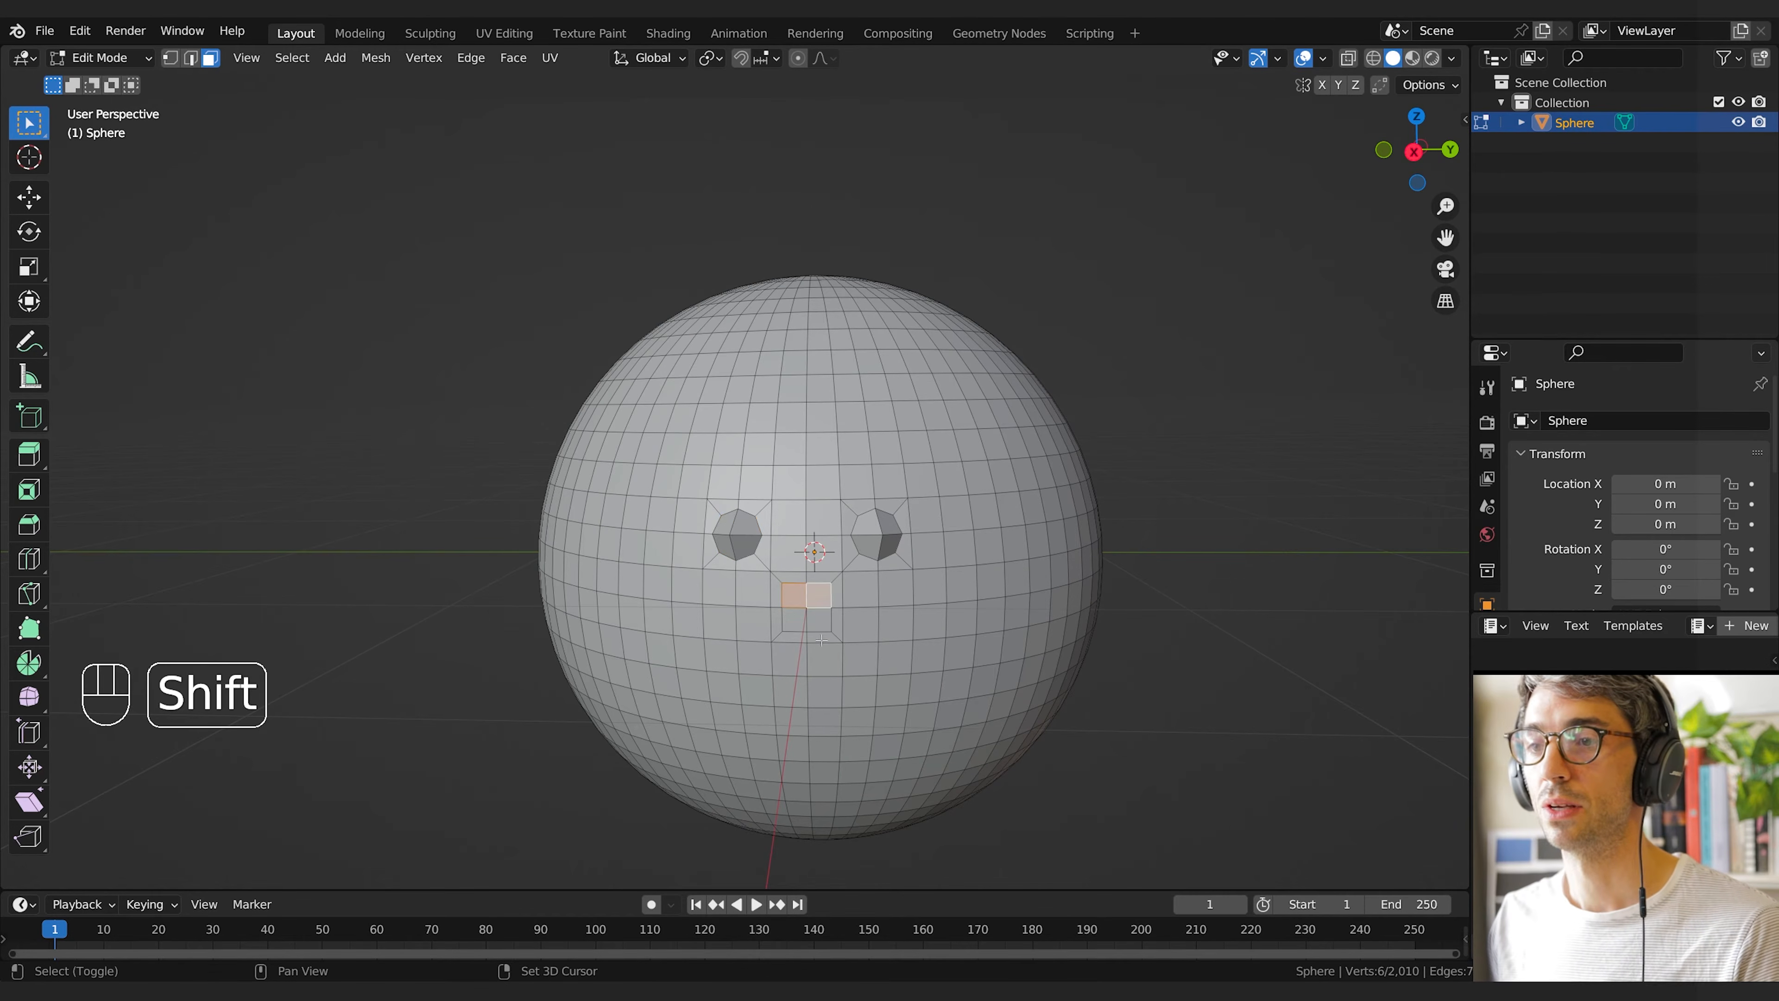
pyautogui.keyDown('shift'); pyautogui.click(820, 622); pyautogui.keyUp('shift')
pyautogui.keyDown('shift'); pyautogui.click(794, 621); pyautogui.keyUp('shift')
pyautogui.press('F3')
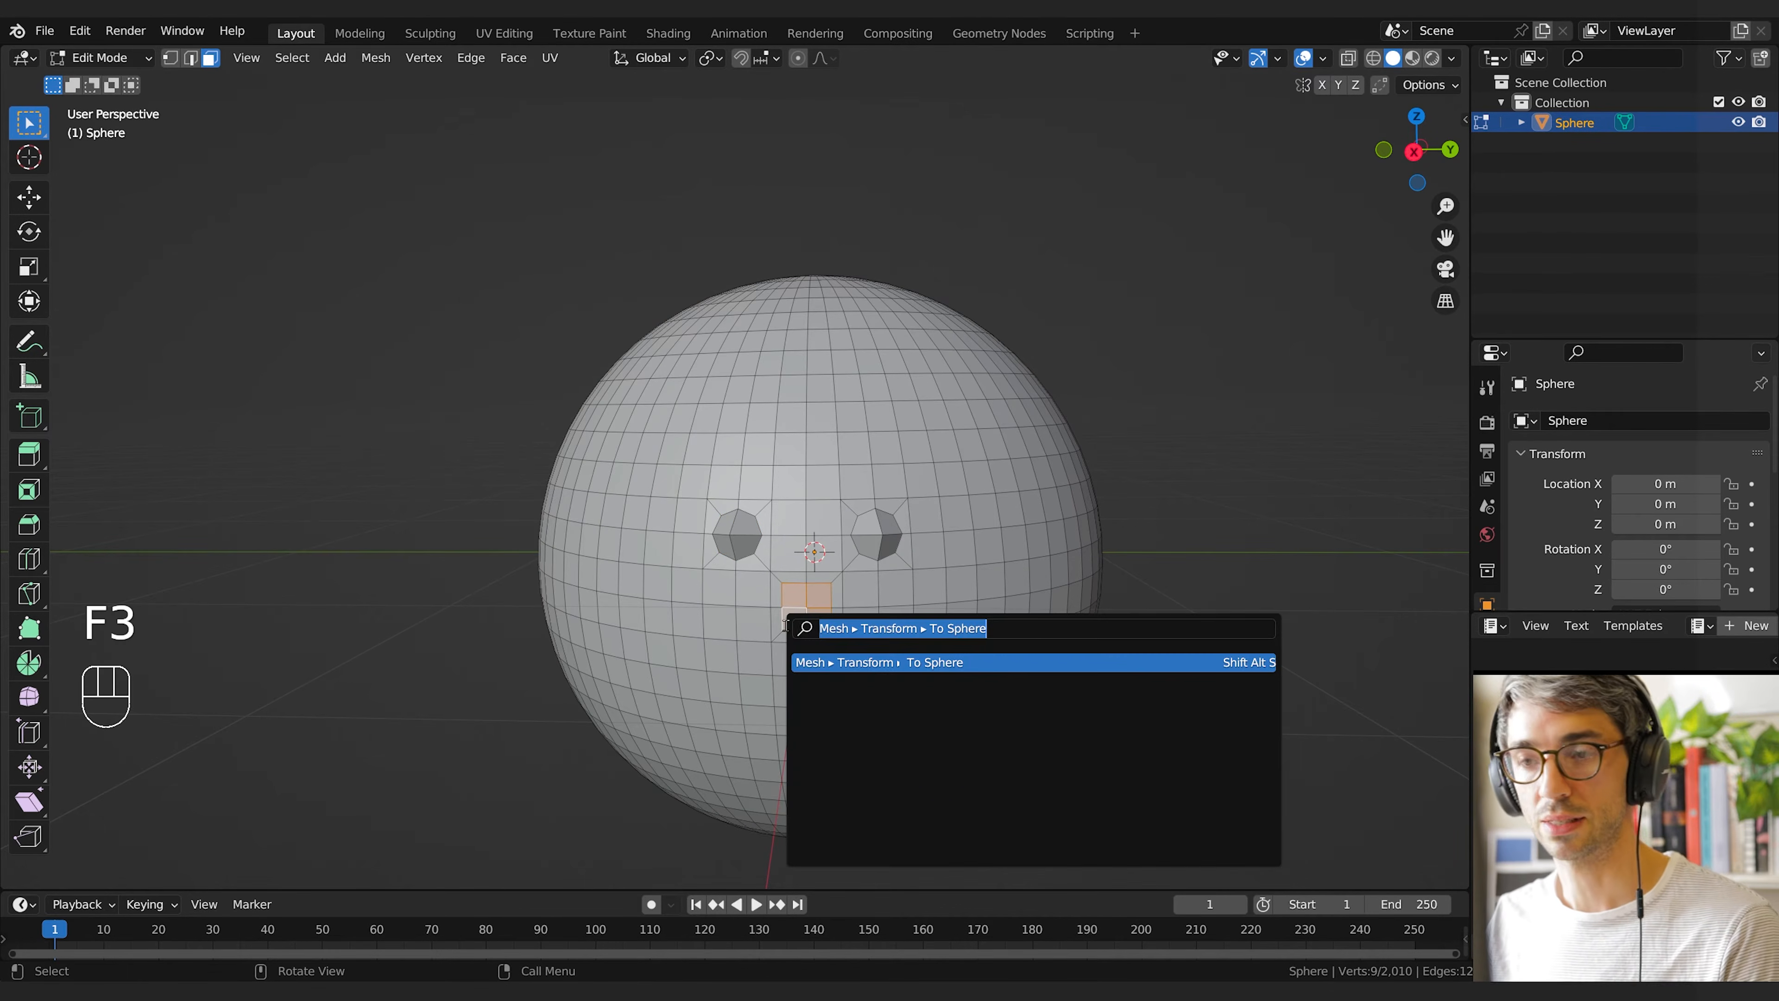
pyautogui.click(821, 662)
pyautogui.click(476, 496)
# Switch to vertex selection and delete the centre vertex of each of the three rounded blocks to open three holes
pyautogui.moveTo(477, 496); pyautogui.dragTo(520, 455, button='middle')
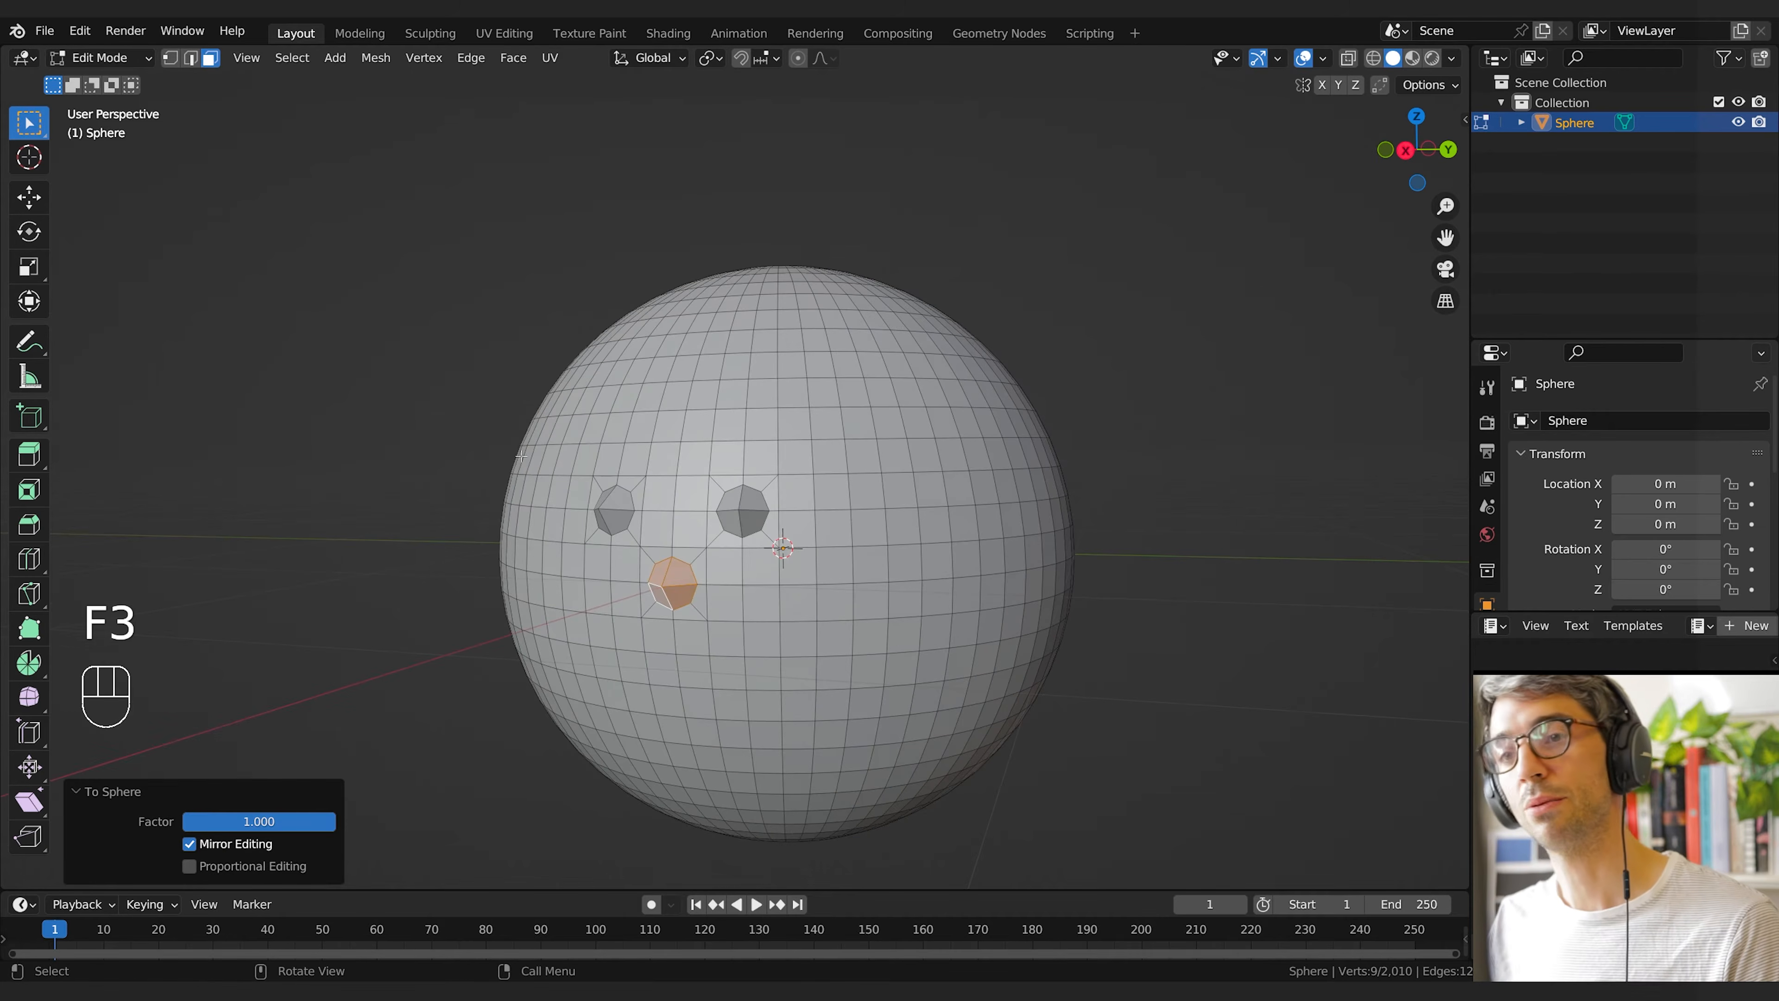
pyautogui.click(170, 59)
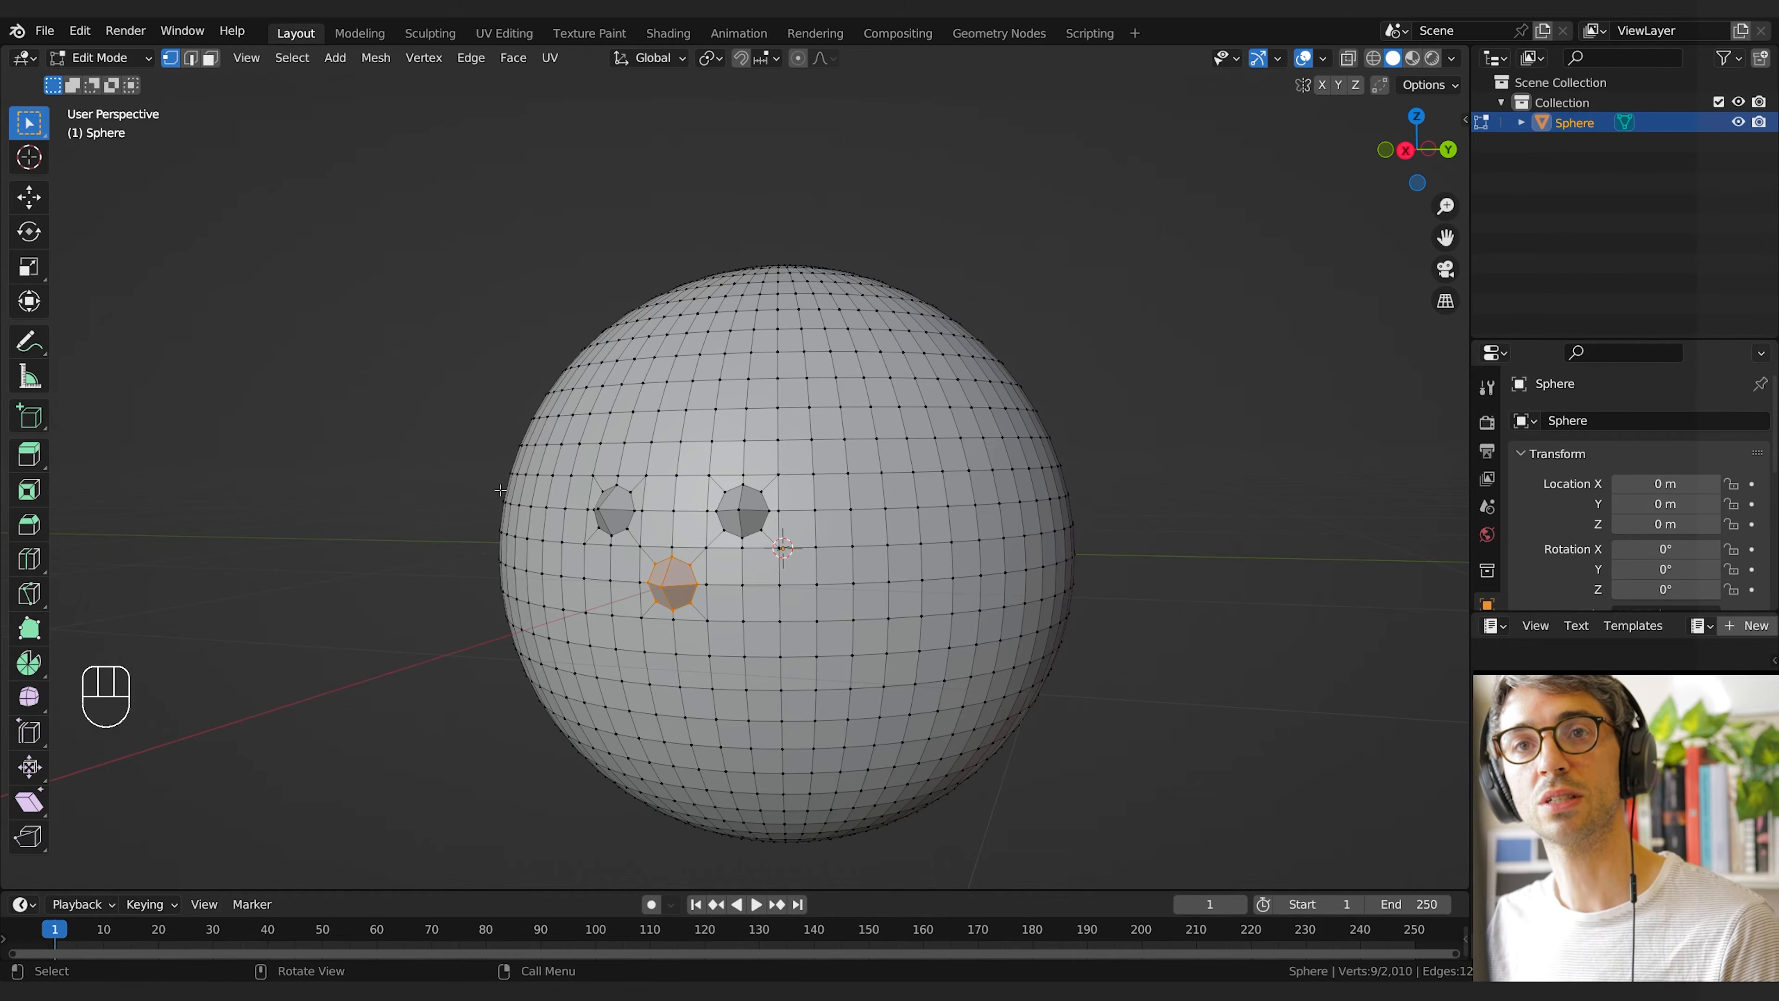
pyautogui.click(603, 511)
pyautogui.press('x')
pyautogui.click(616, 519)
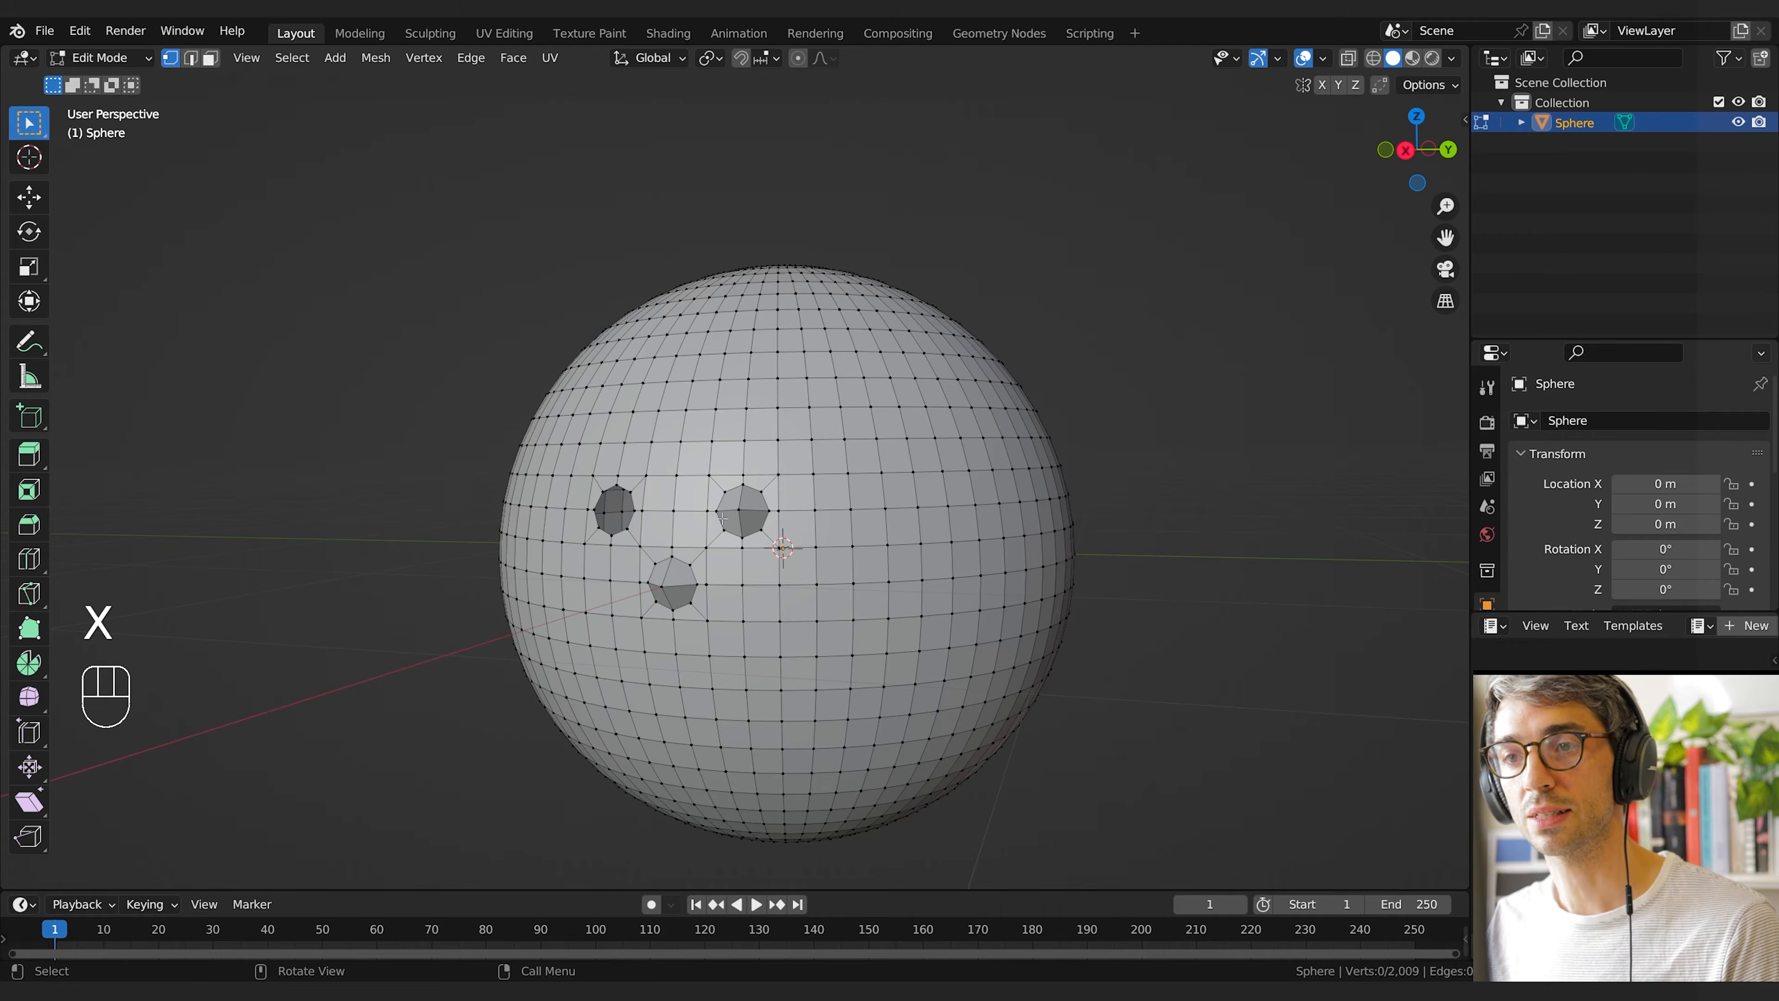
pyautogui.press('x')
pyautogui.click(742, 517)
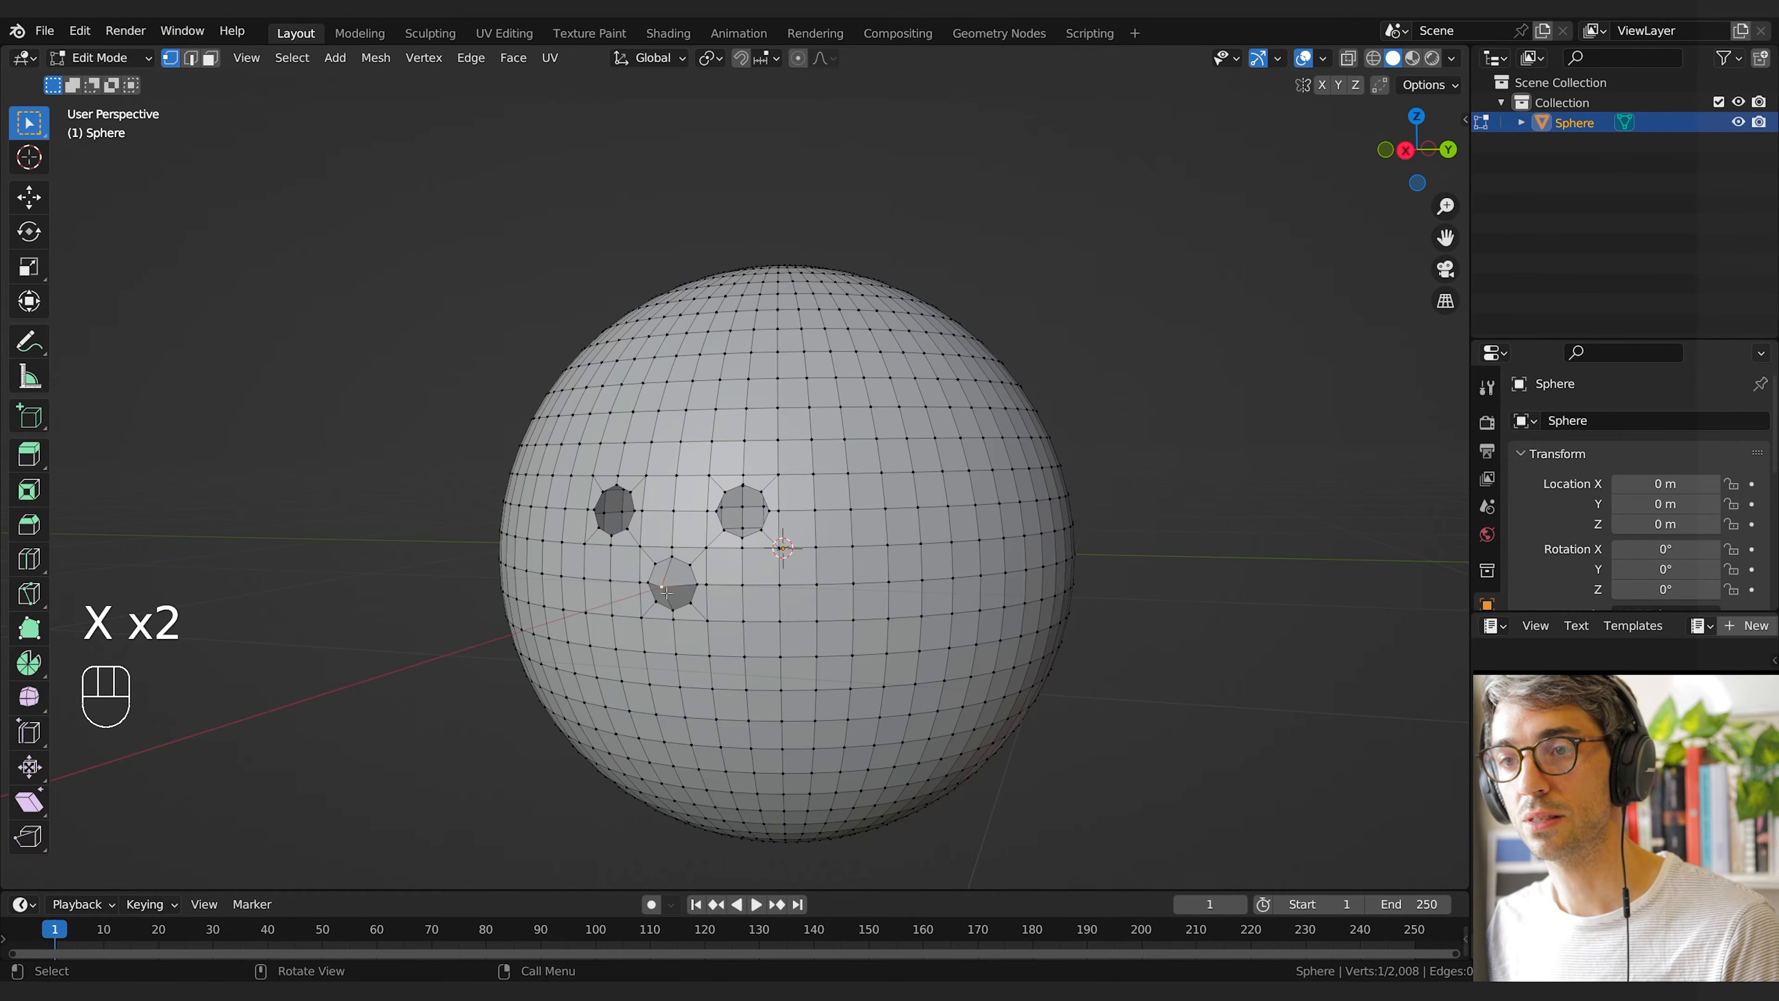
pyautogui.press('x')
pyautogui.click(666, 593)
# Select the boundary edge loops of all three holes together
pyautogui.moveTo(668, 593); pyautogui.dragTo(754, 545, button='middle')
pyautogui.scroll(2, 794, 536)
pyautogui.keyDown('alt'); pyautogui.click(833, 509); pyautogui.keyUp('alt')
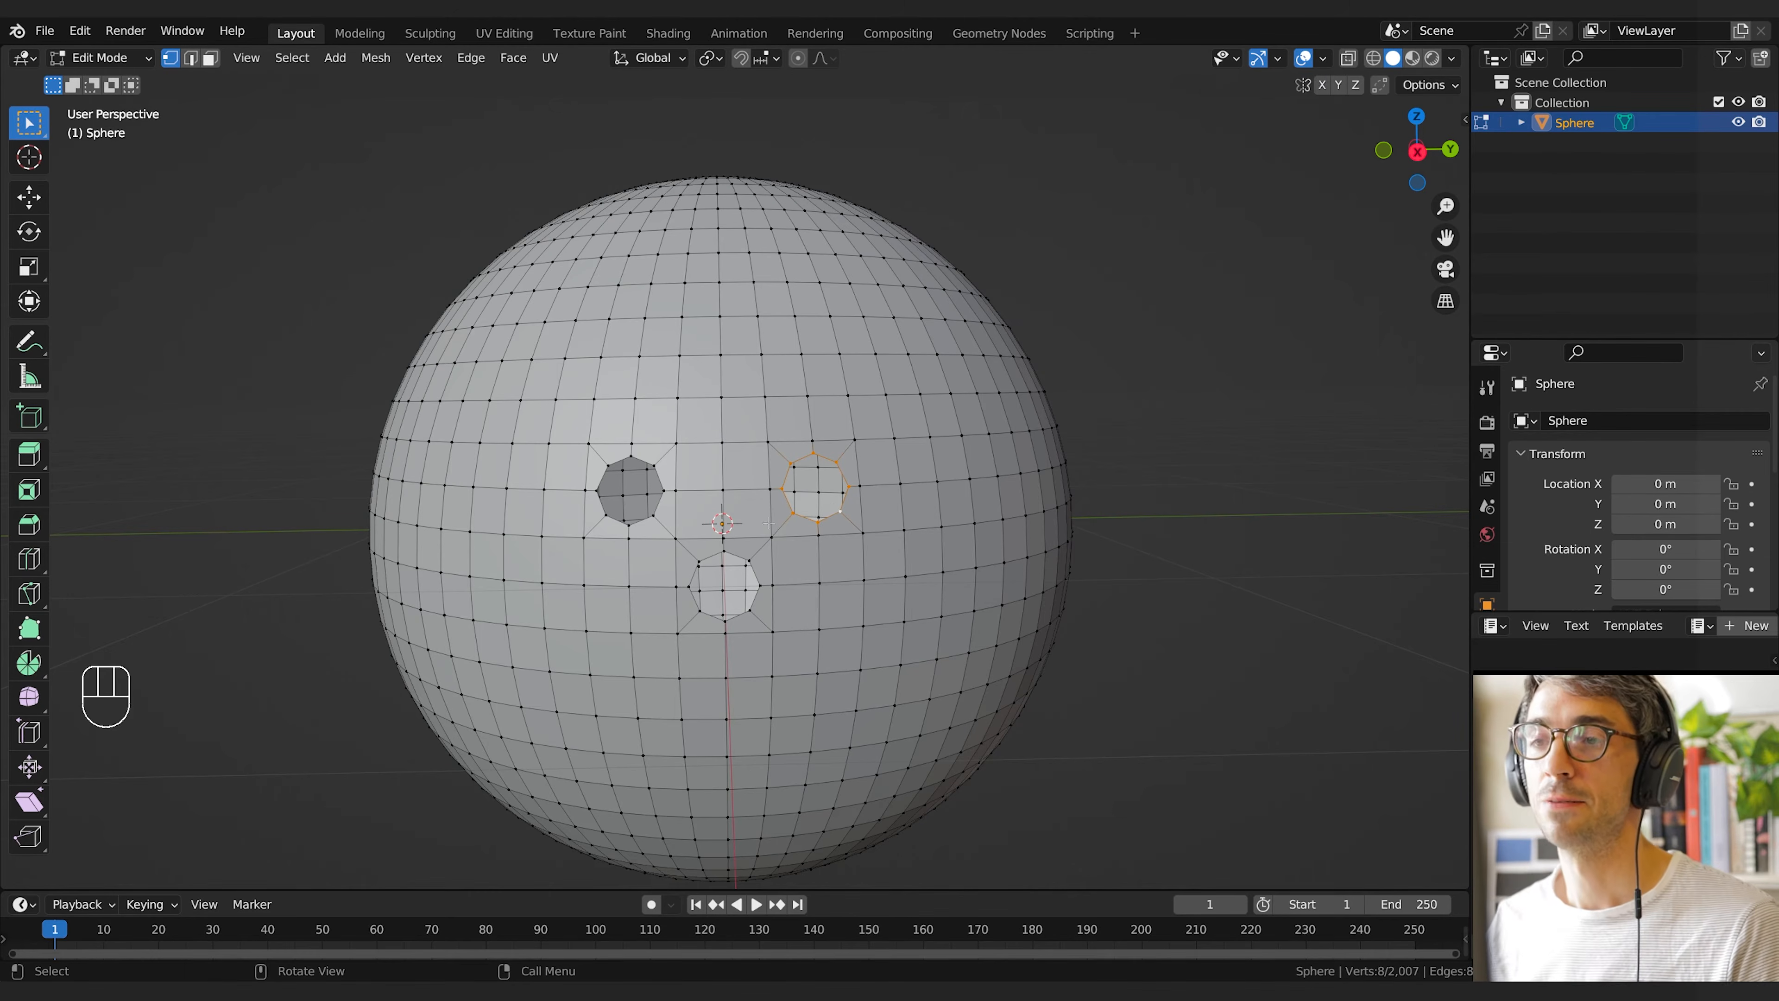
pyautogui.keyDown('alt'); pyautogui.keyDown('shift'); pyautogui.click(685, 469); pyautogui.keyUp('shift'); pyautogui.keyUp('alt')
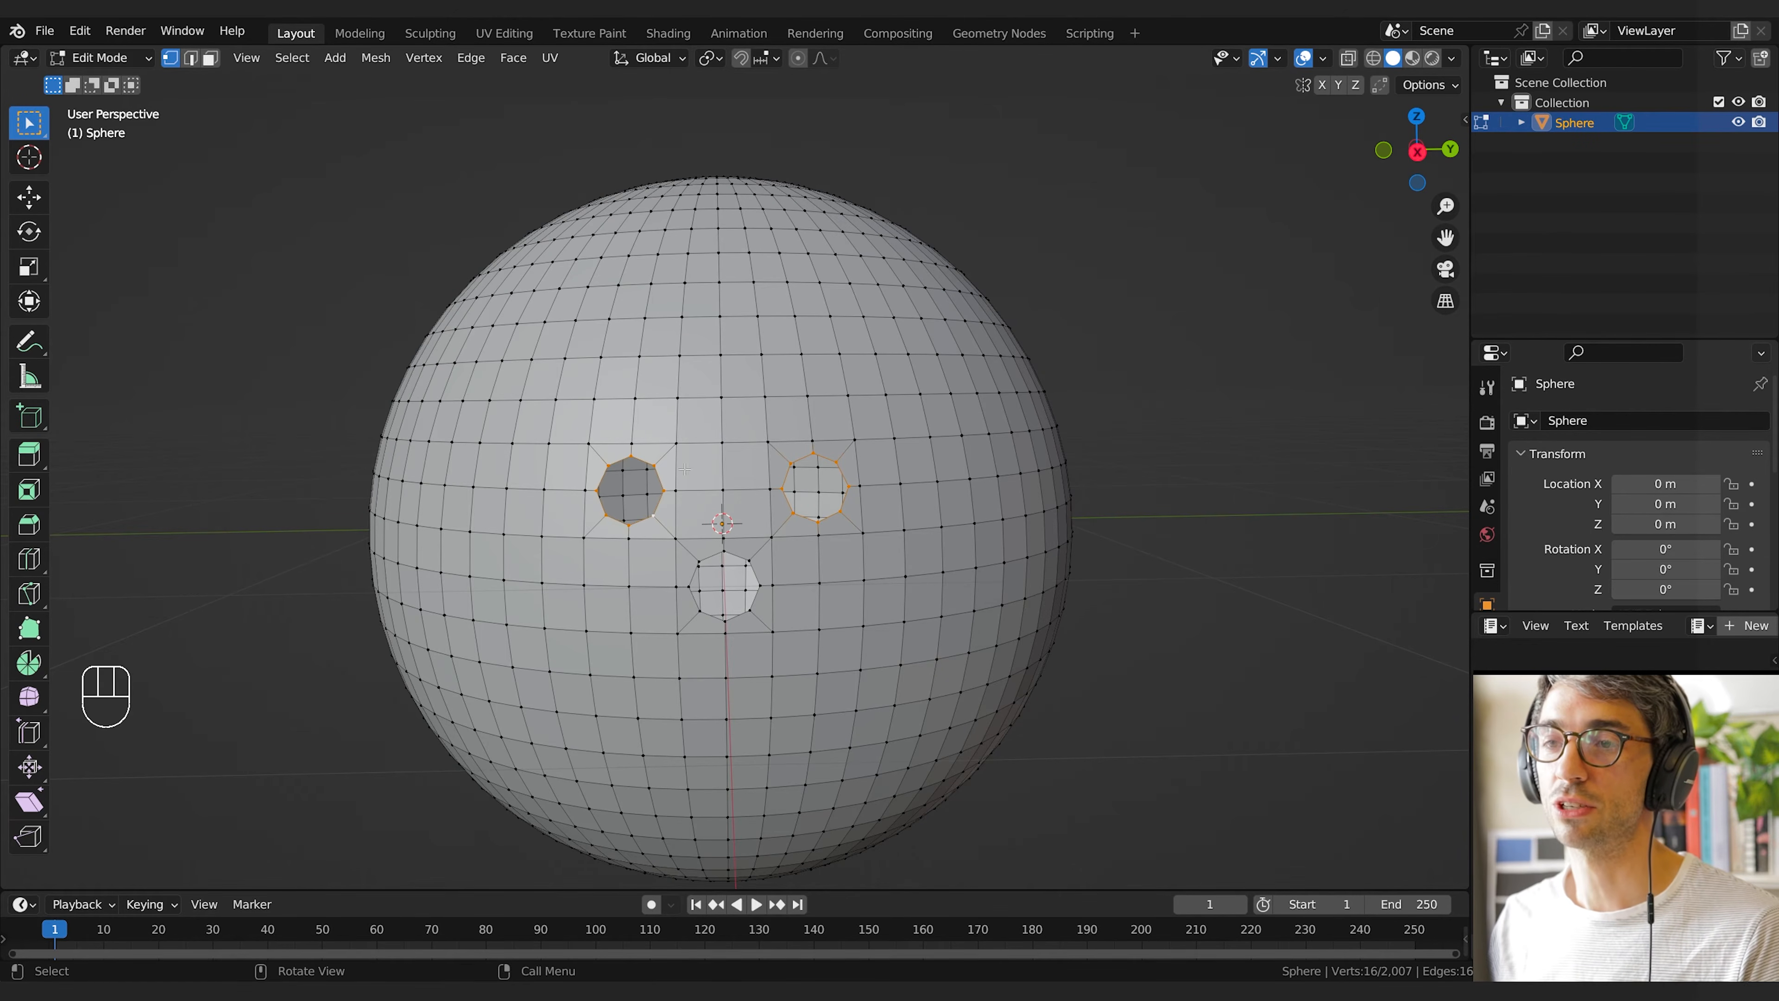
pyautogui.keyDown('alt'); pyautogui.keyDown('shift'); pyautogui.click(713, 615); pyautogui.keyUp('shift'); pyautogui.keyUp('alt')
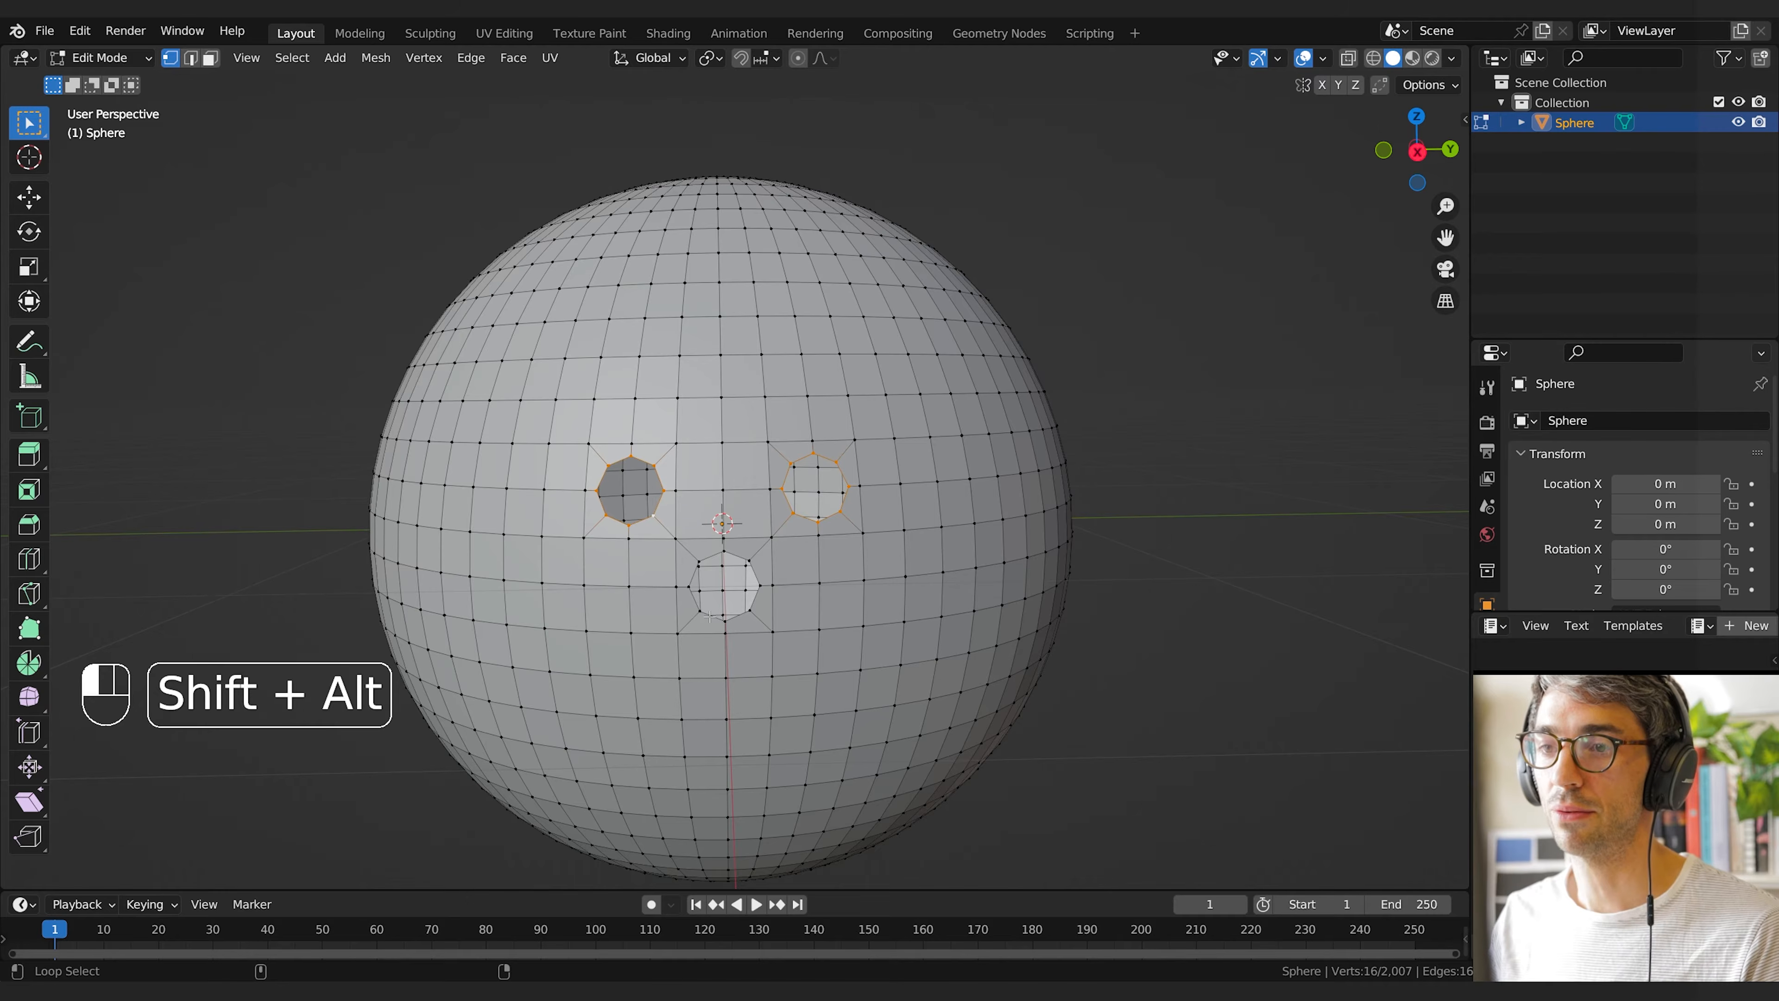
pyautogui.moveTo(713, 615); pyautogui.dragTo(745, 642, button='middle')
pyautogui.keyDown('shift'); pyautogui.moveTo(745, 643); pyautogui.dragTo(910, 578, button='middle'); pyautogui.keyUp('shift')
pyautogui.moveTo(911, 579); pyautogui.dragTo(775, 546, button='middle')
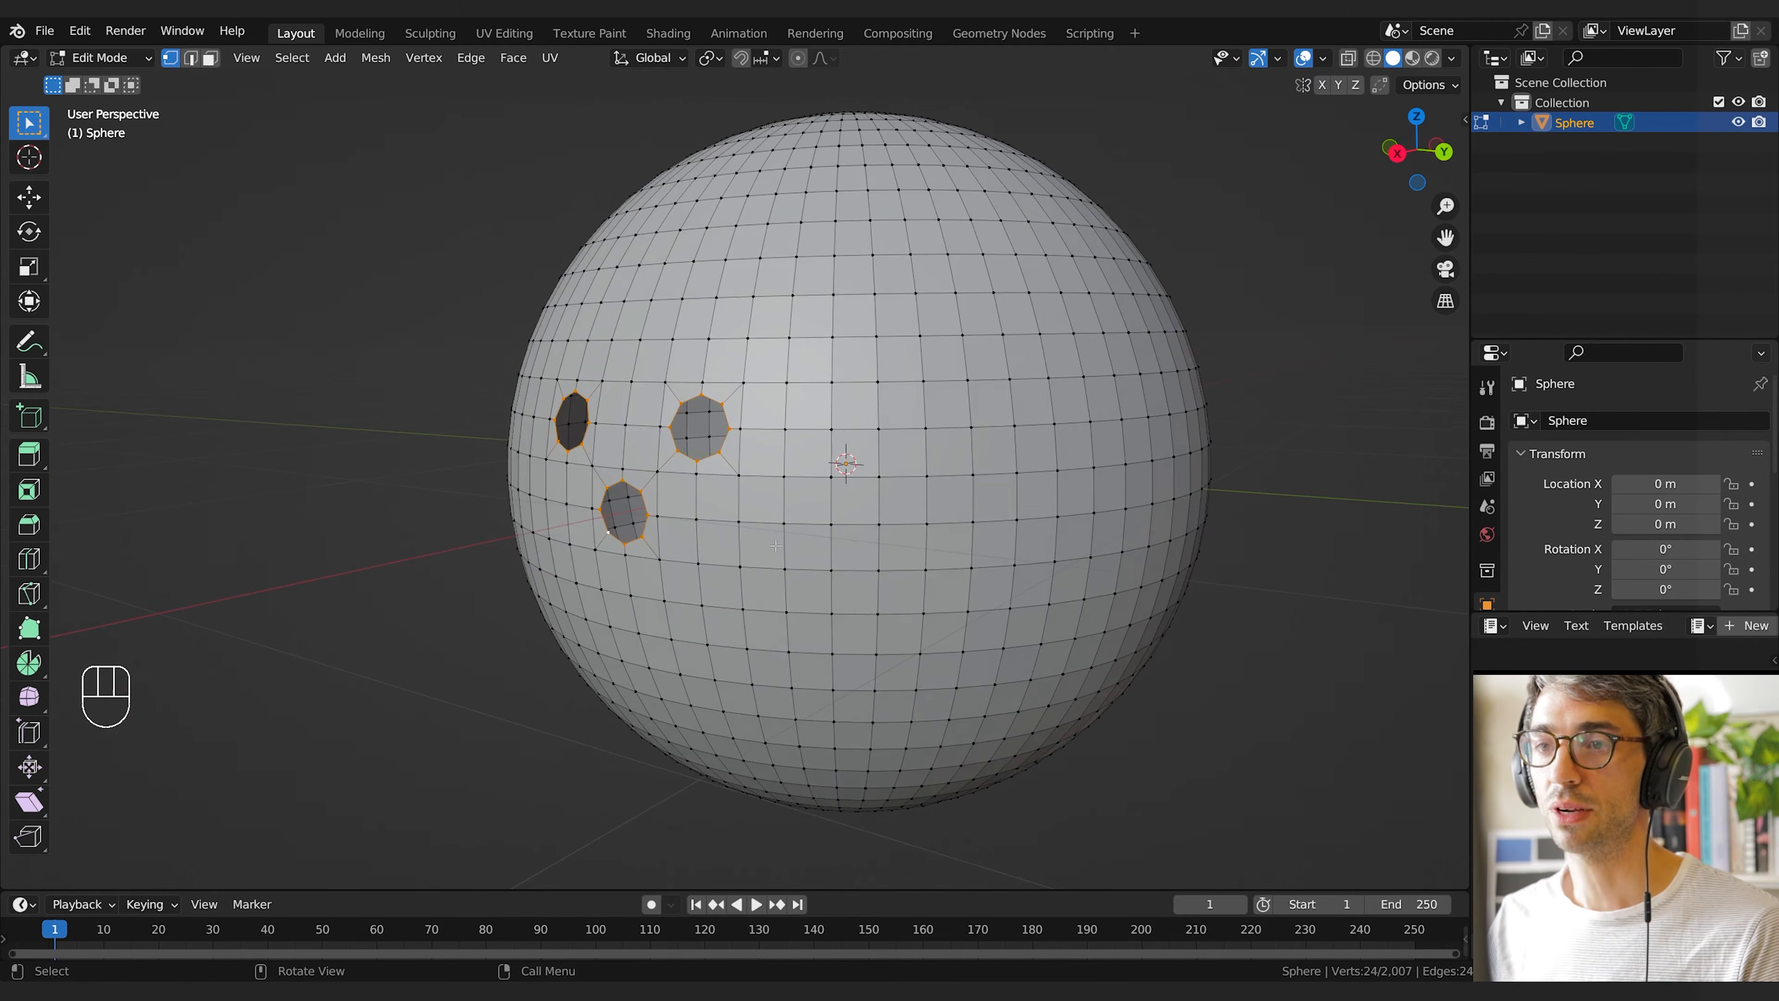
# Set the transform orientation to Normal and activate the Move tool for the selected hole loops
pyautogui.click(660, 59)
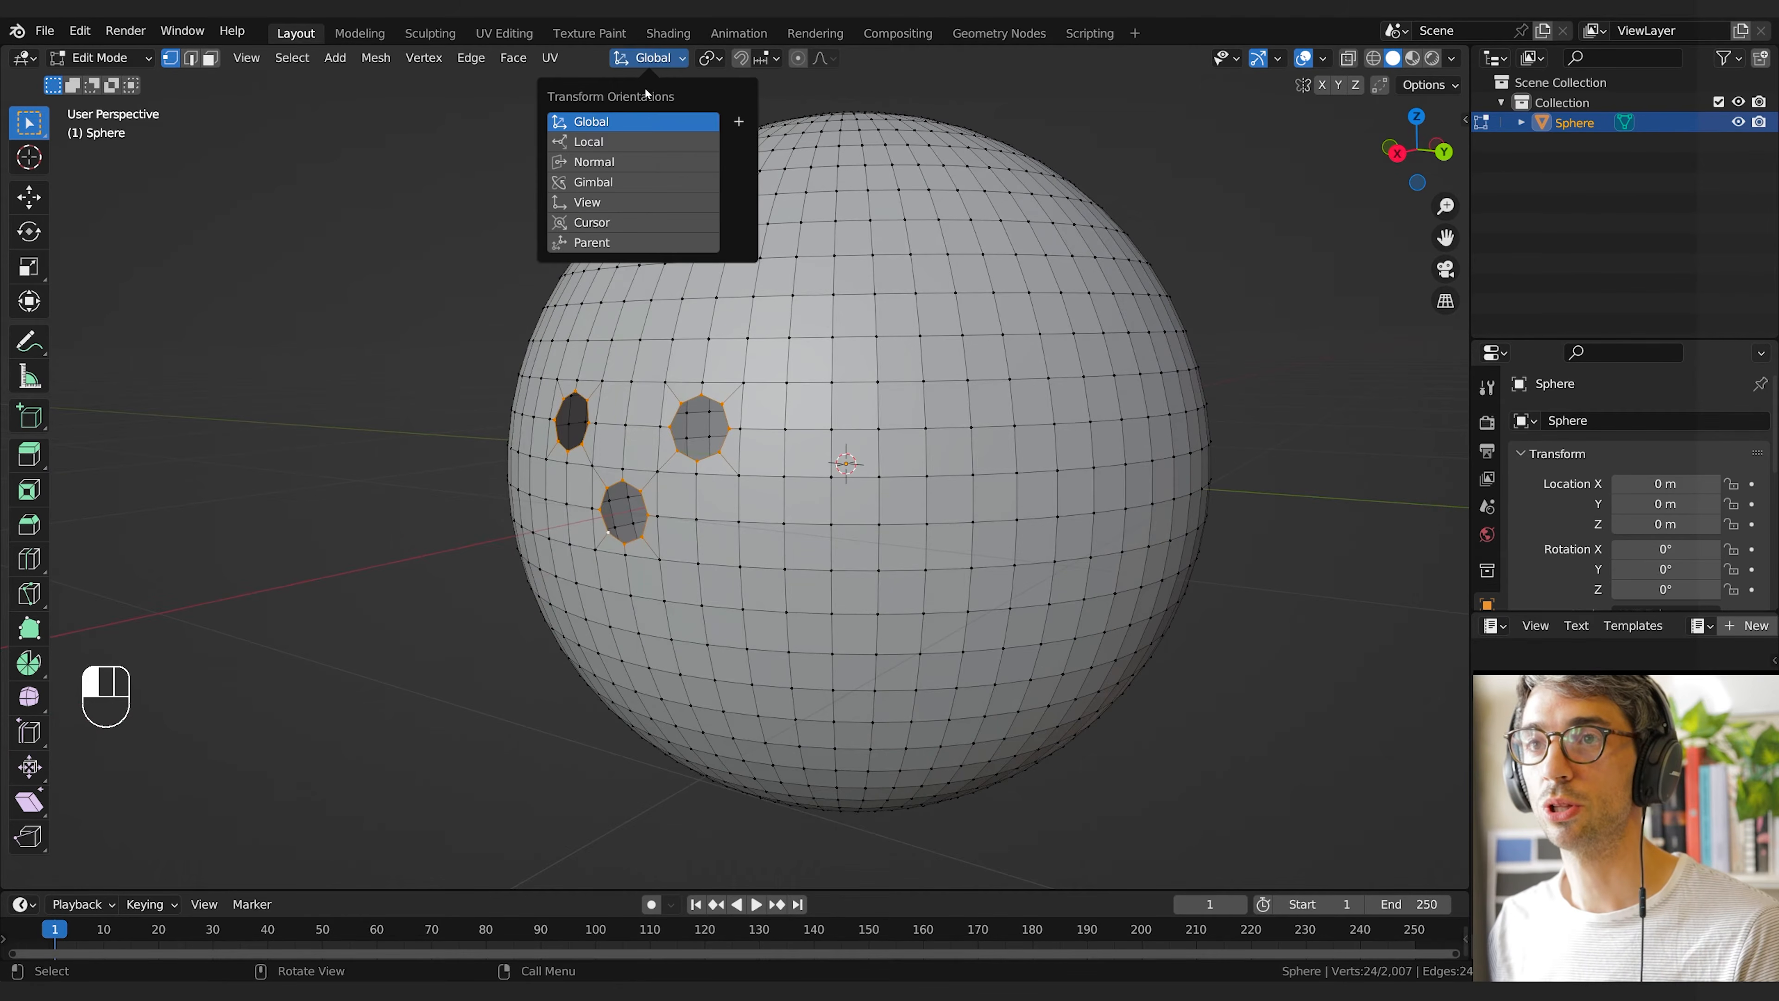
pyautogui.click(618, 162)
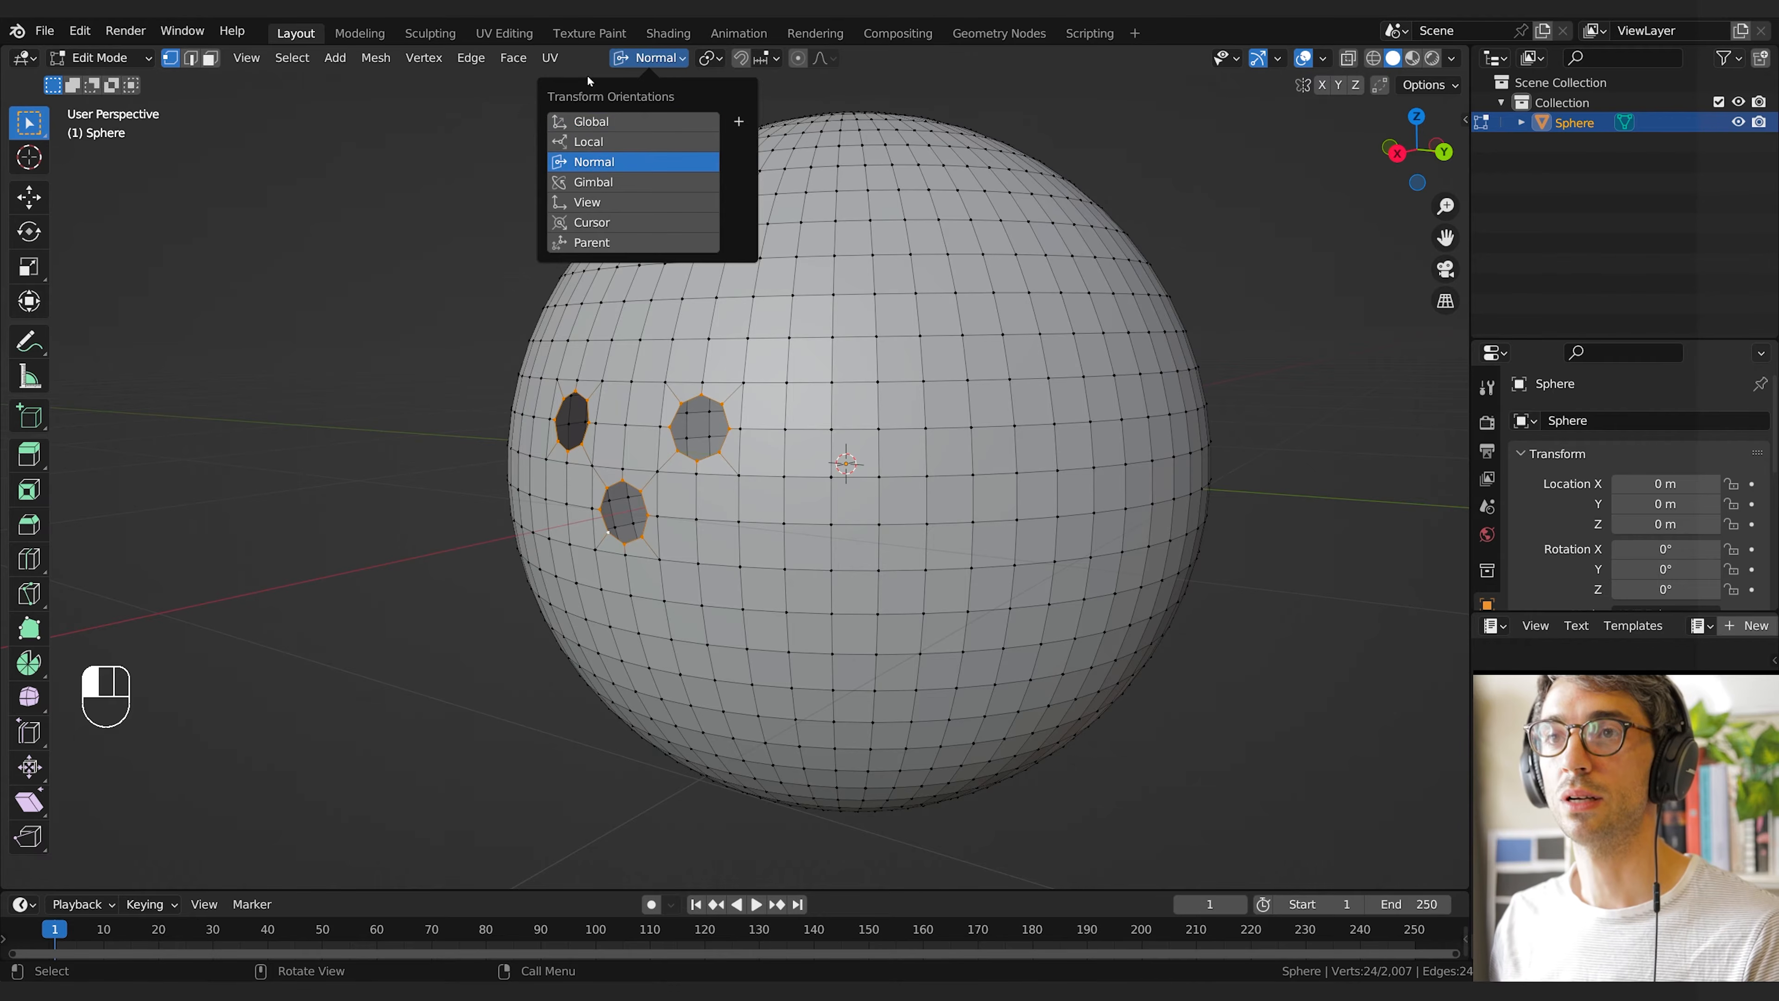
pyautogui.moveTo(427, 281); pyautogui.dragTo(365, 270, button='middle')
pyautogui.keyDown('shift'); pyautogui.moveTo(364, 270); pyautogui.dragTo(356, 272, button='middle'); pyautogui.keyUp('shift')
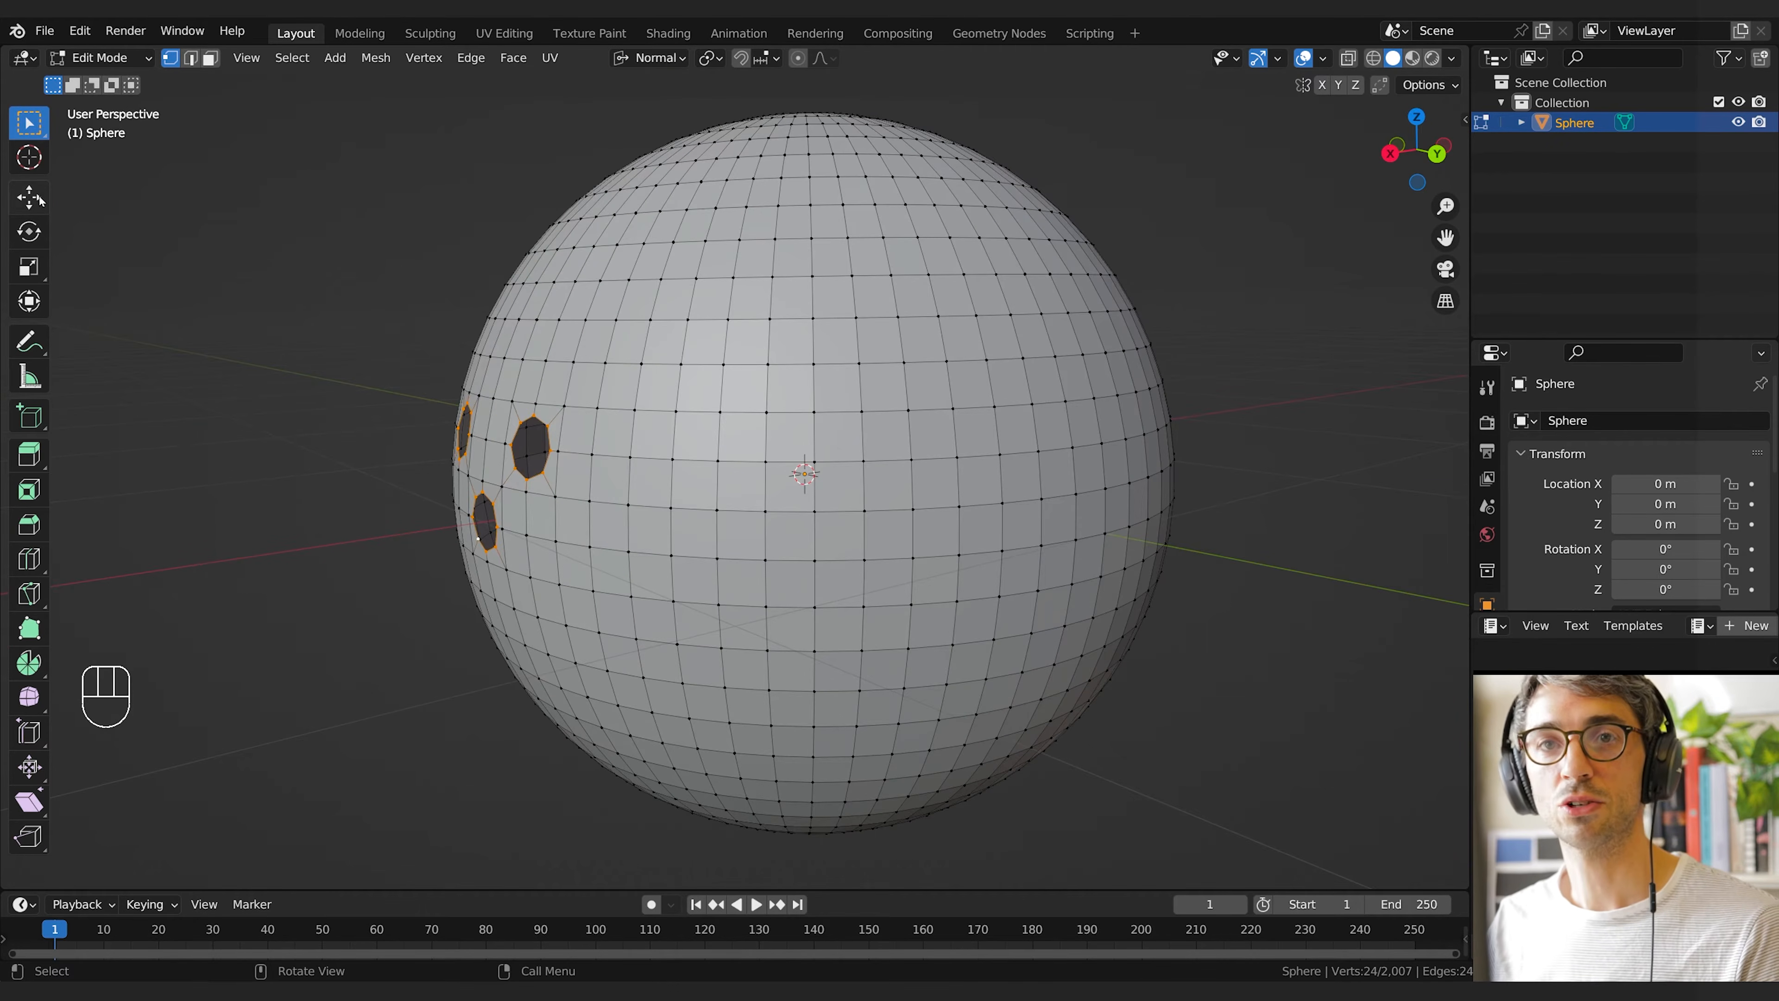
pyautogui.click(22, 192)
pyautogui.keyDown('shift'); pyautogui.moveTo(436, 384); pyautogui.dragTo(546, 436, button='middle'); pyautogui.keyUp('shift')
pyautogui.moveTo(546, 436); pyautogui.dragTo(553, 393, button='middle')
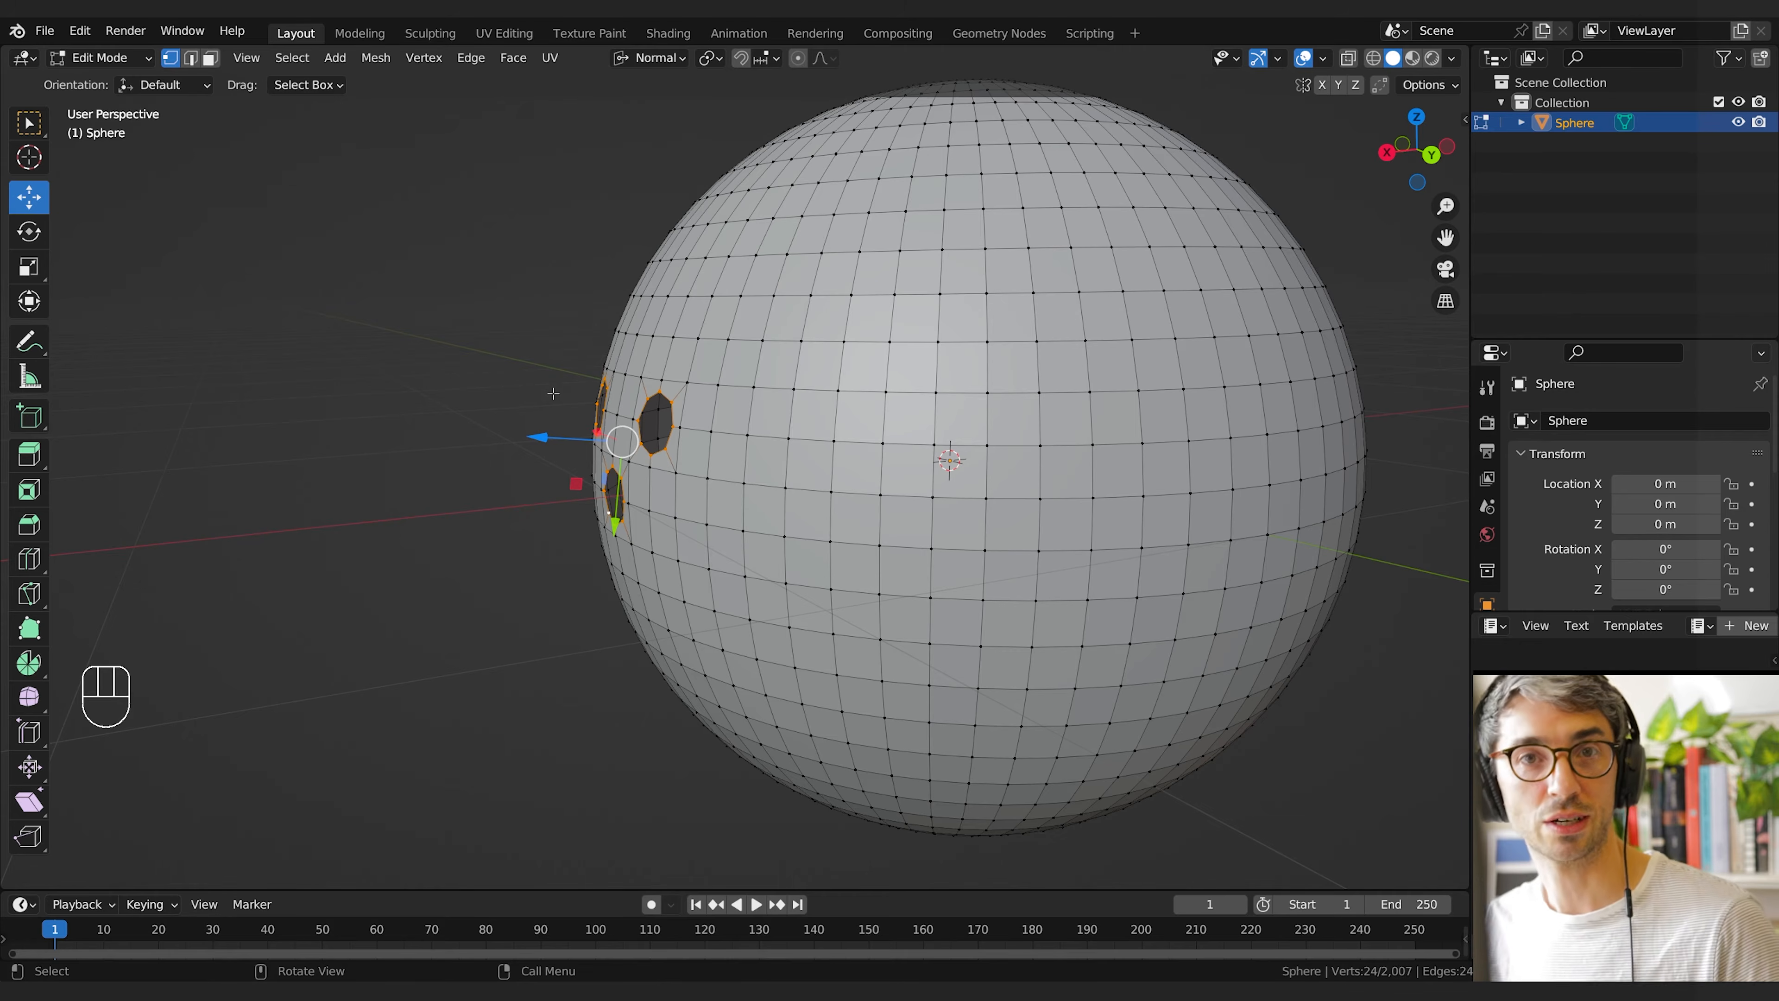
# Extrude the selected loops of all three holes into the ball along their normal Z axis
pyautogui.press('e')
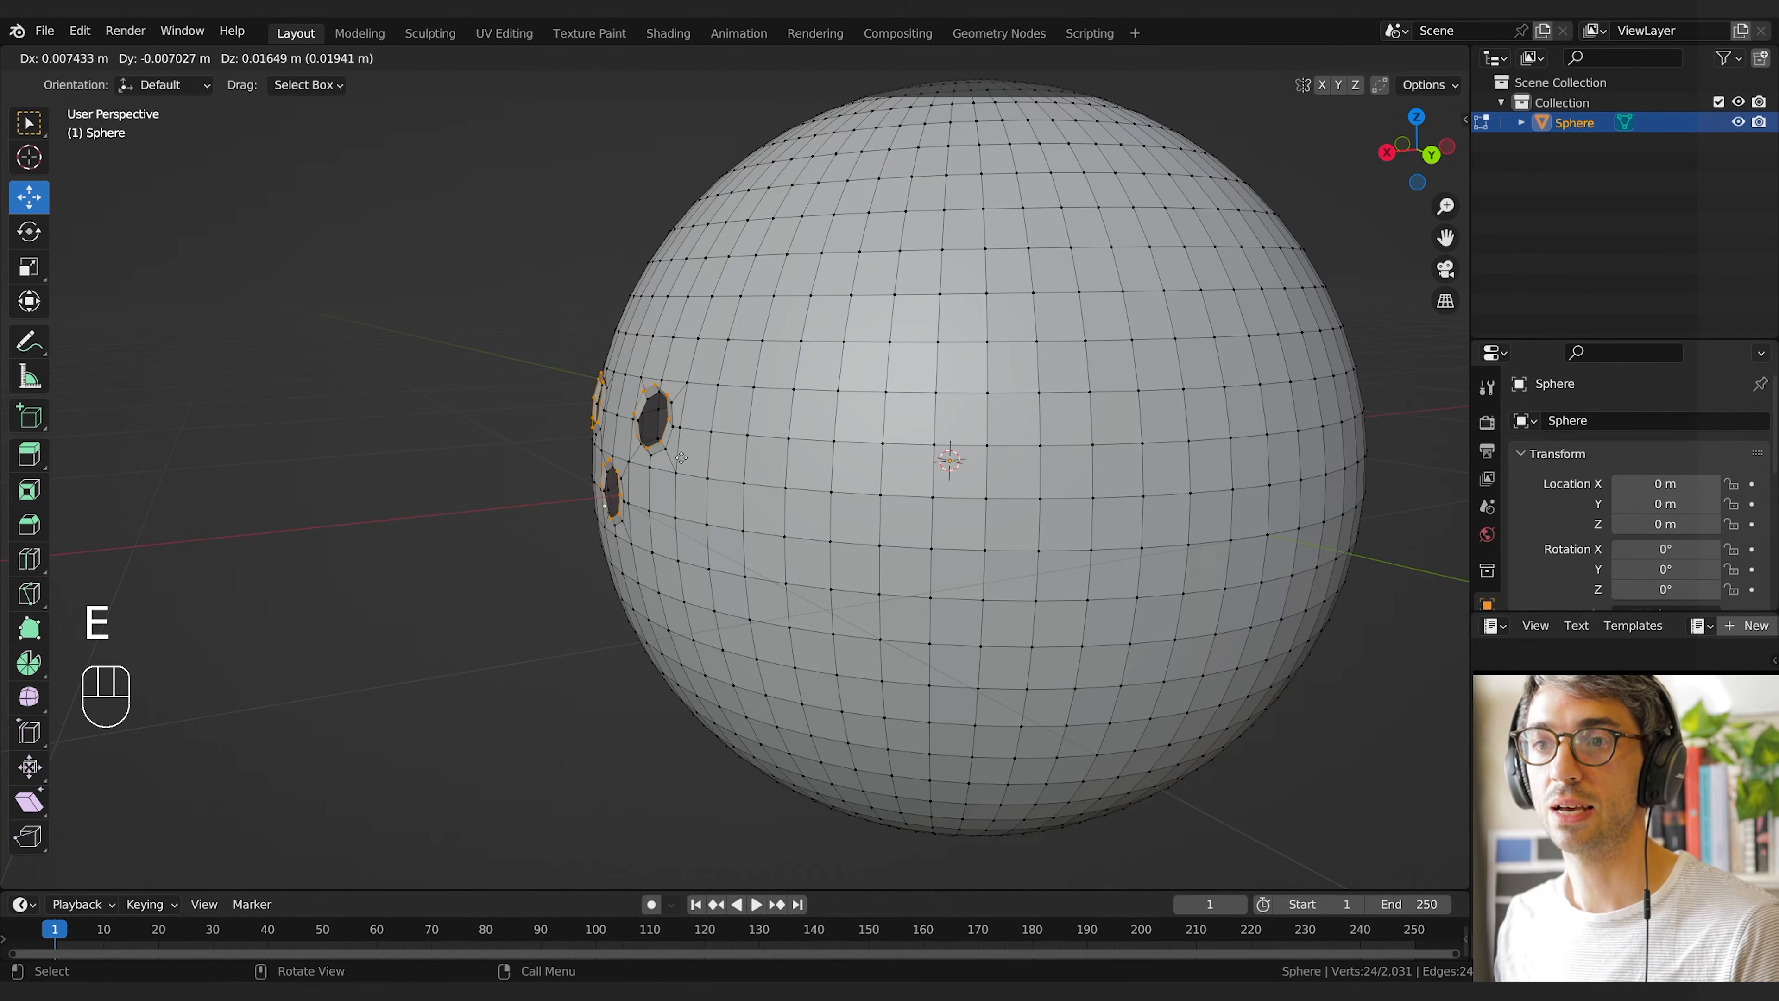
pyautogui.press('z')
pyautogui.press('z')
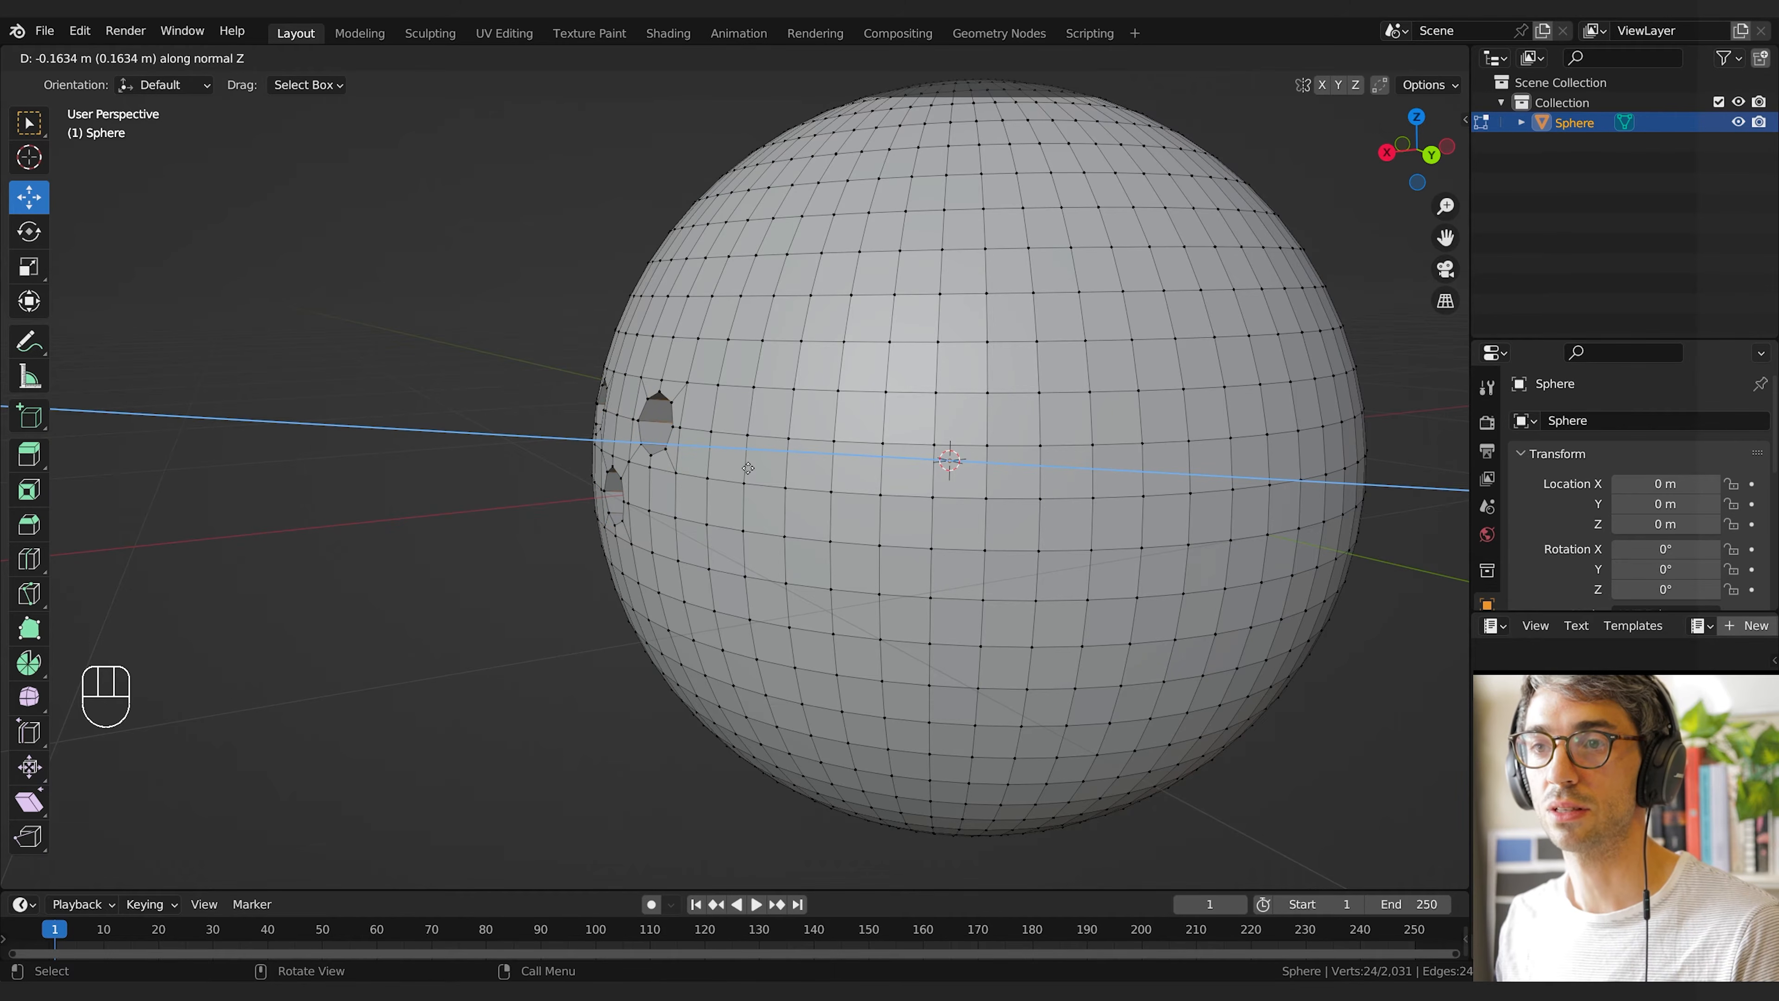
pyautogui.click(731, 471)
pyautogui.moveTo(731, 470); pyautogui.dragTo(1024, 428, button='middle')
pyautogui.press('g')
pyautogui.press('z')
pyautogui.rightClick(838, 460)
# Select the inner edge loop of the right finger hole and close it with Grid Fill at span 2
pyautogui.keyDown('alt'); pyautogui.click(1070, 413); pyautogui.keyUp('alt')
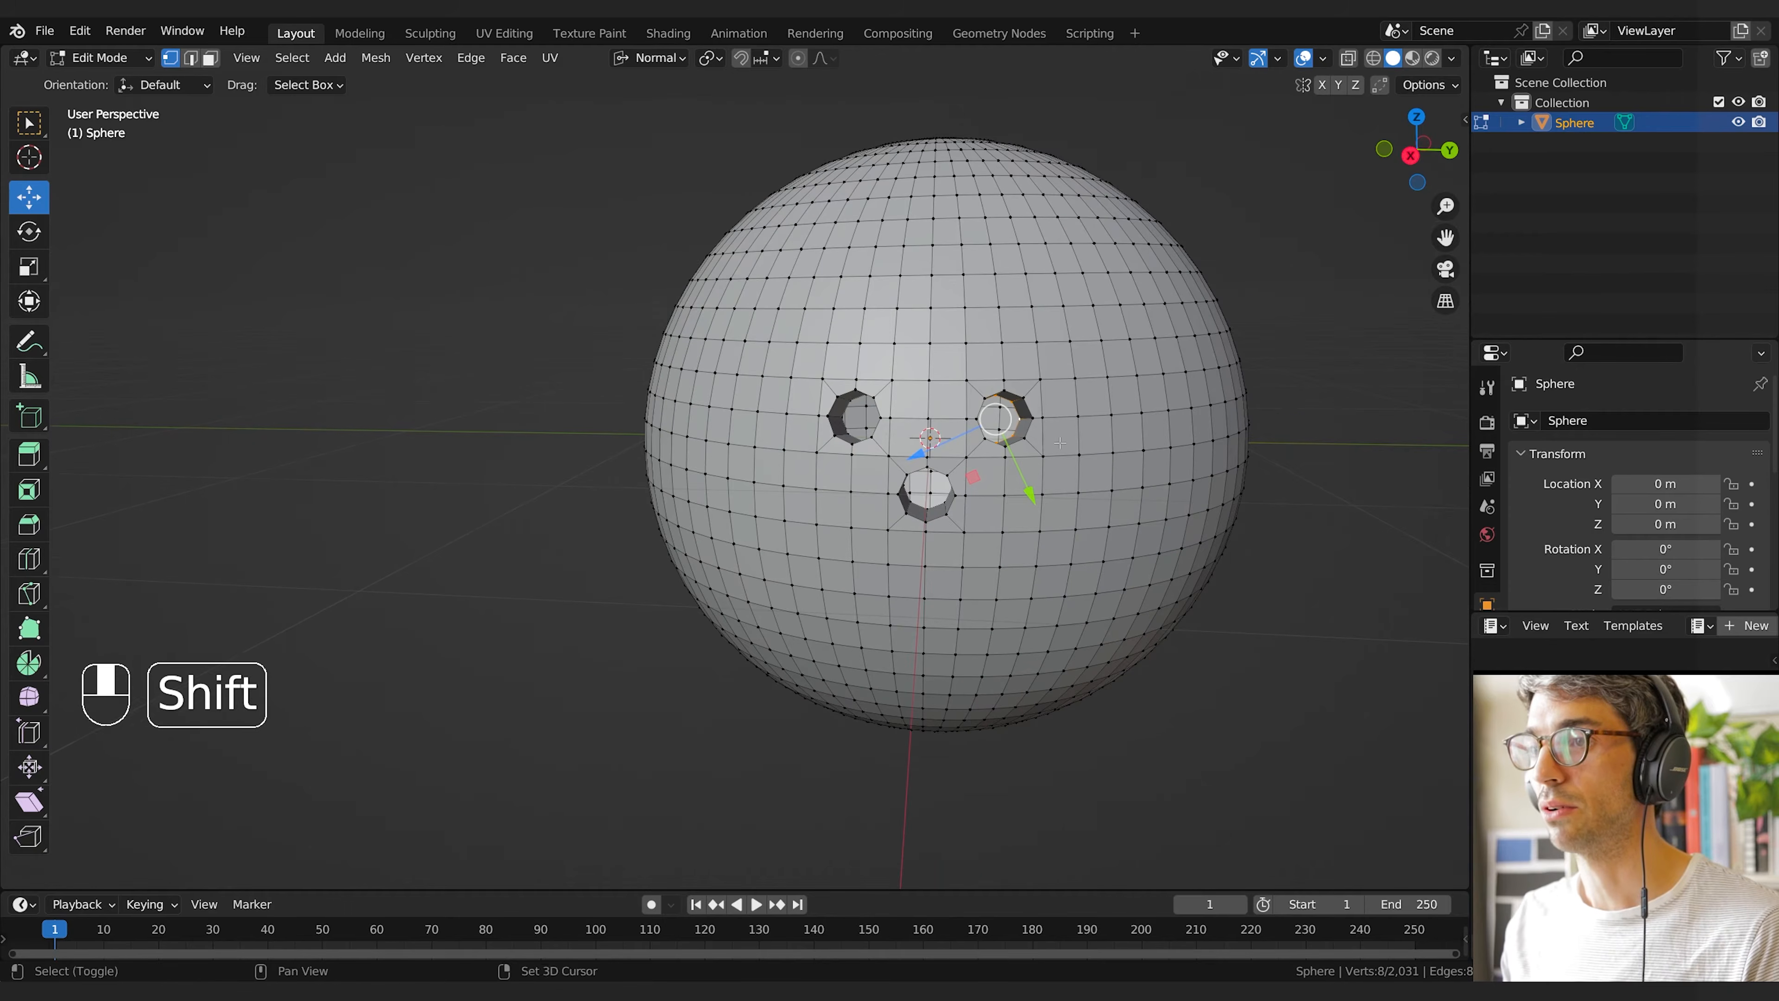
pyautogui.press('F3')
pyautogui.write('grod')
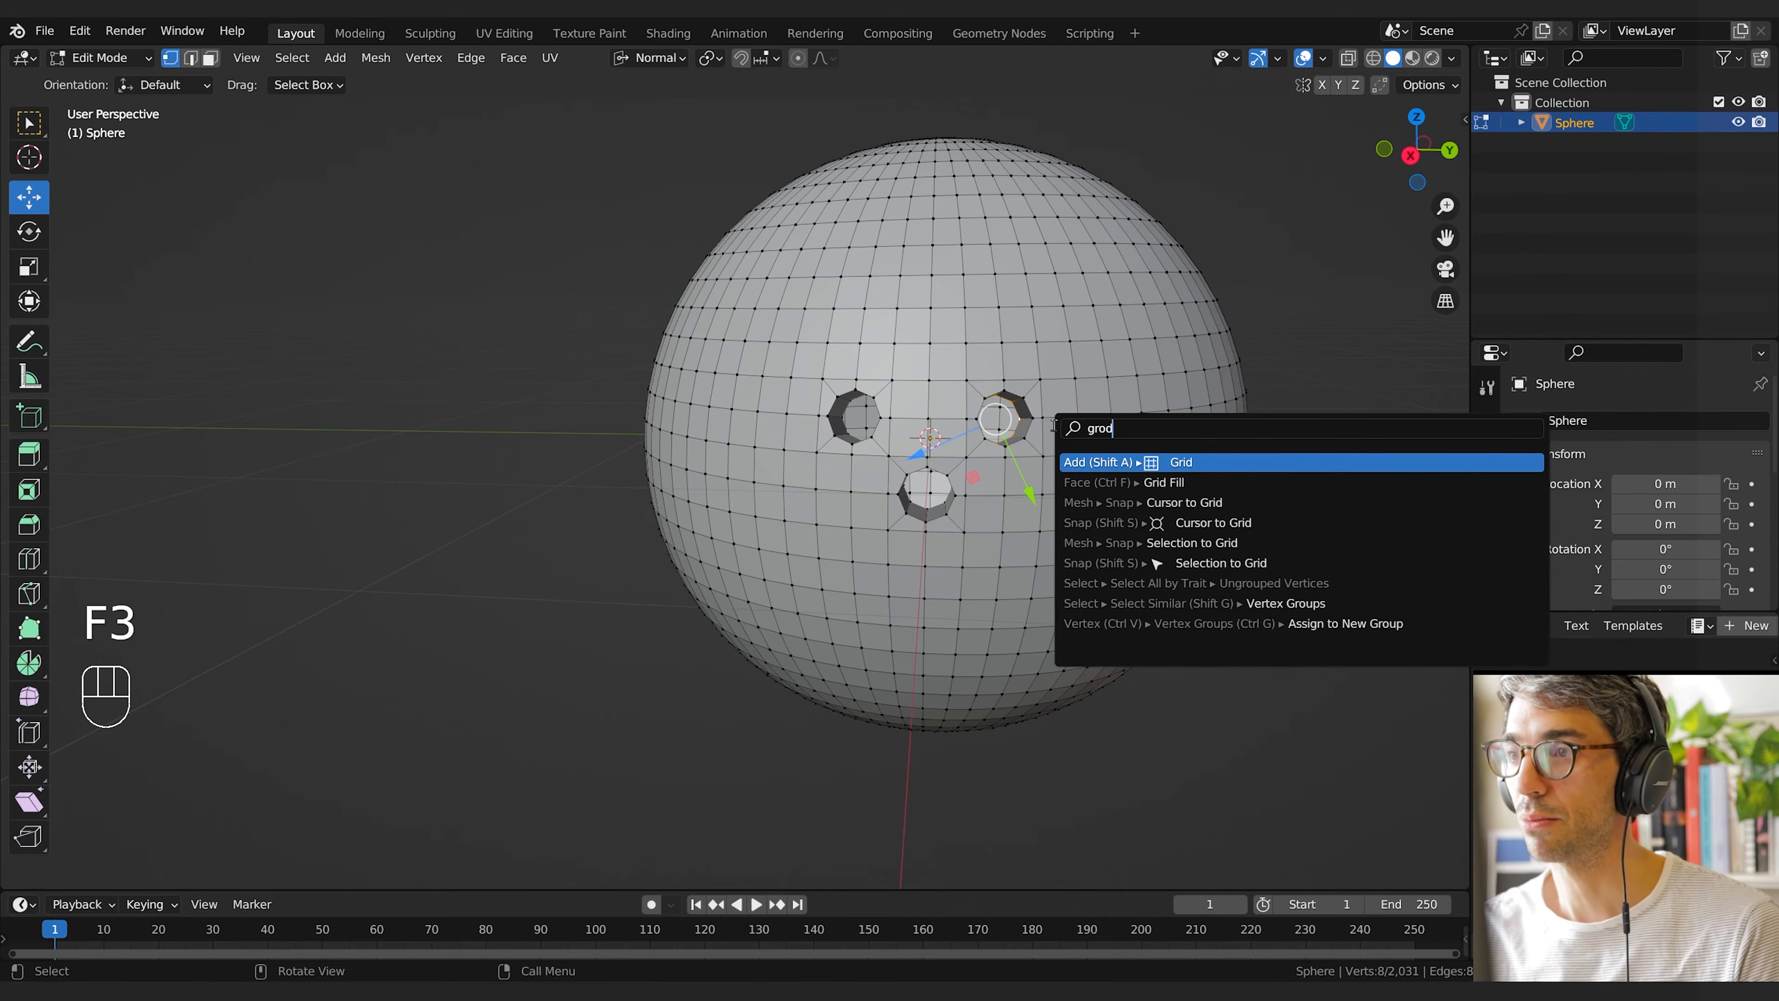
pyautogui.press('Down')
pyautogui.press('Return')
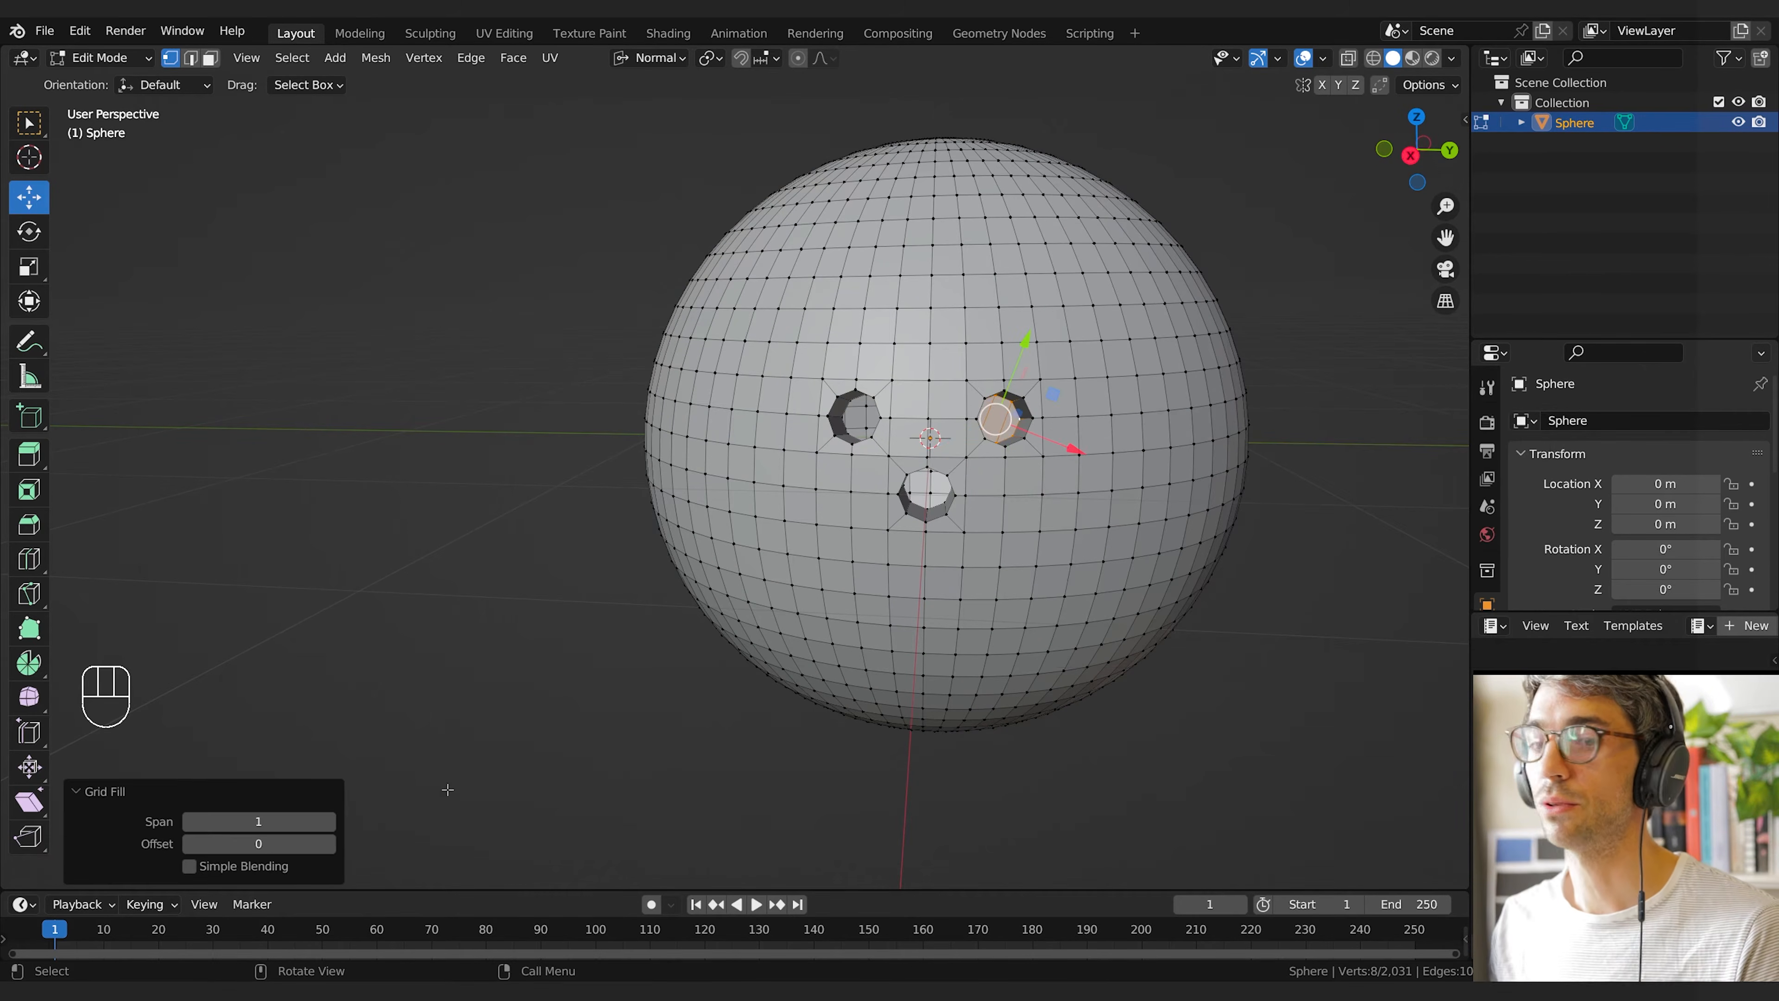
pyautogui.click(330, 823)
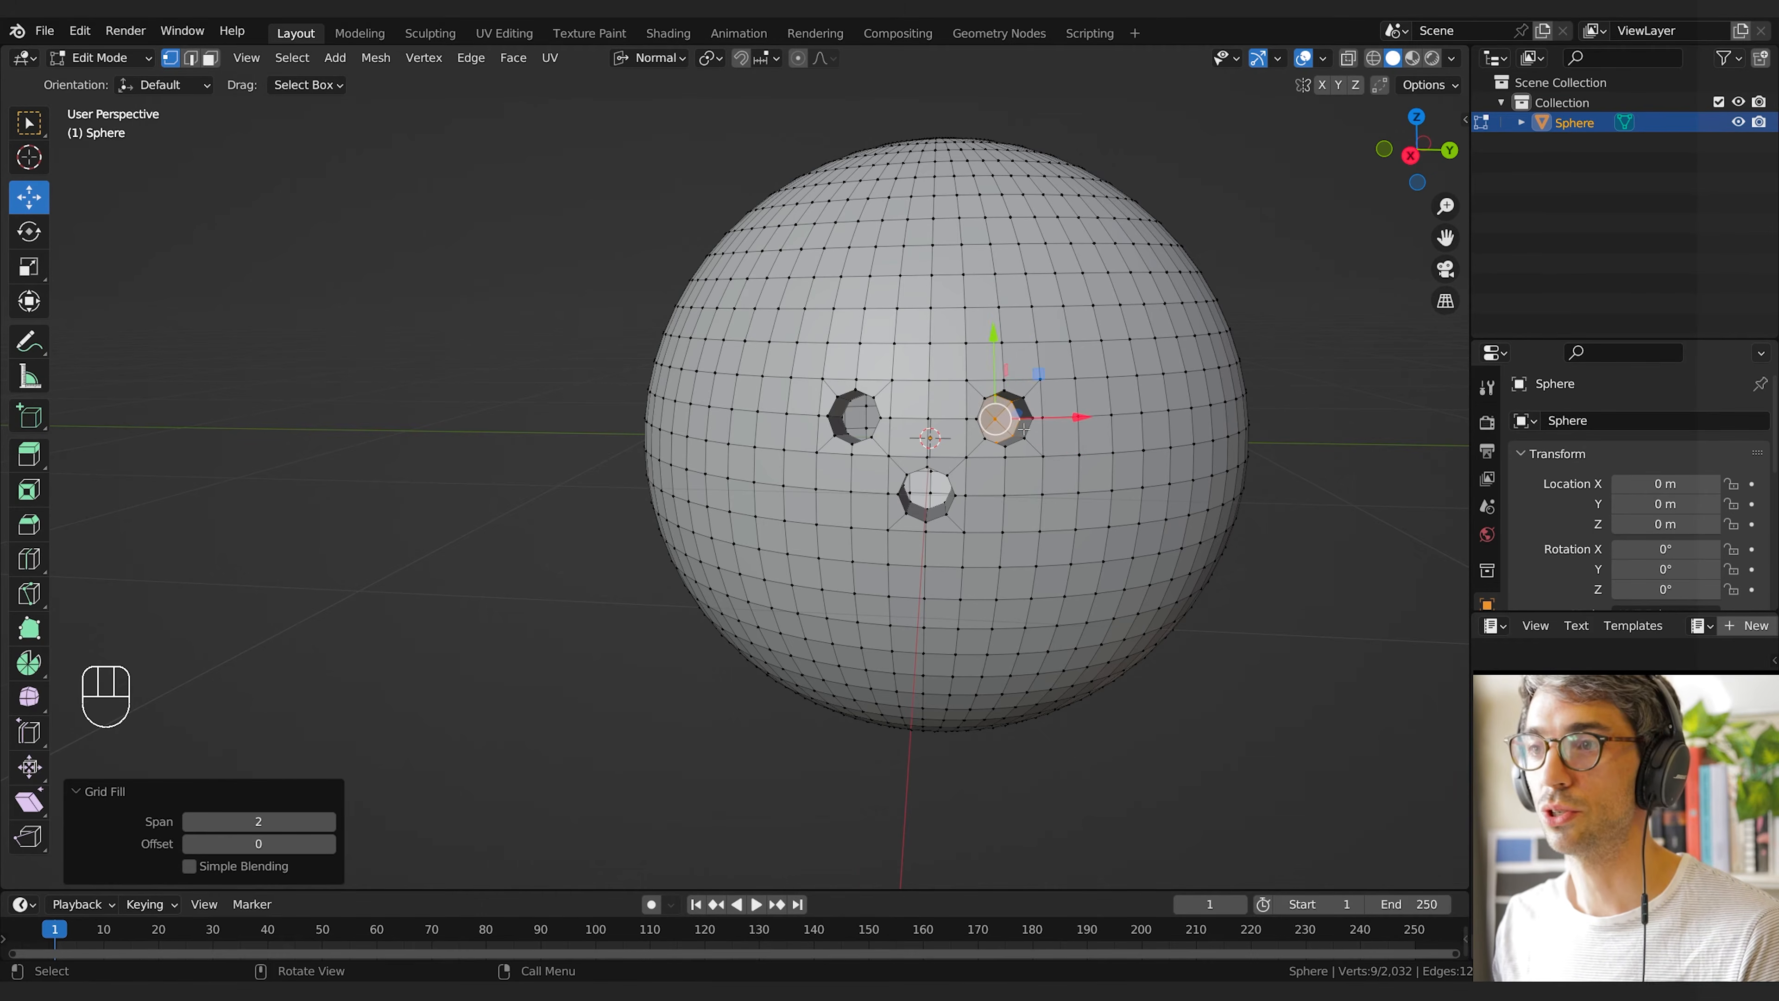
# Select the inner edge loop of the left finger hole and close it with Grid Fill
pyautogui.moveTo(1124, 429); pyautogui.dragTo(1003, 519, button='middle')
pyautogui.scroll(2, 1098, 436)
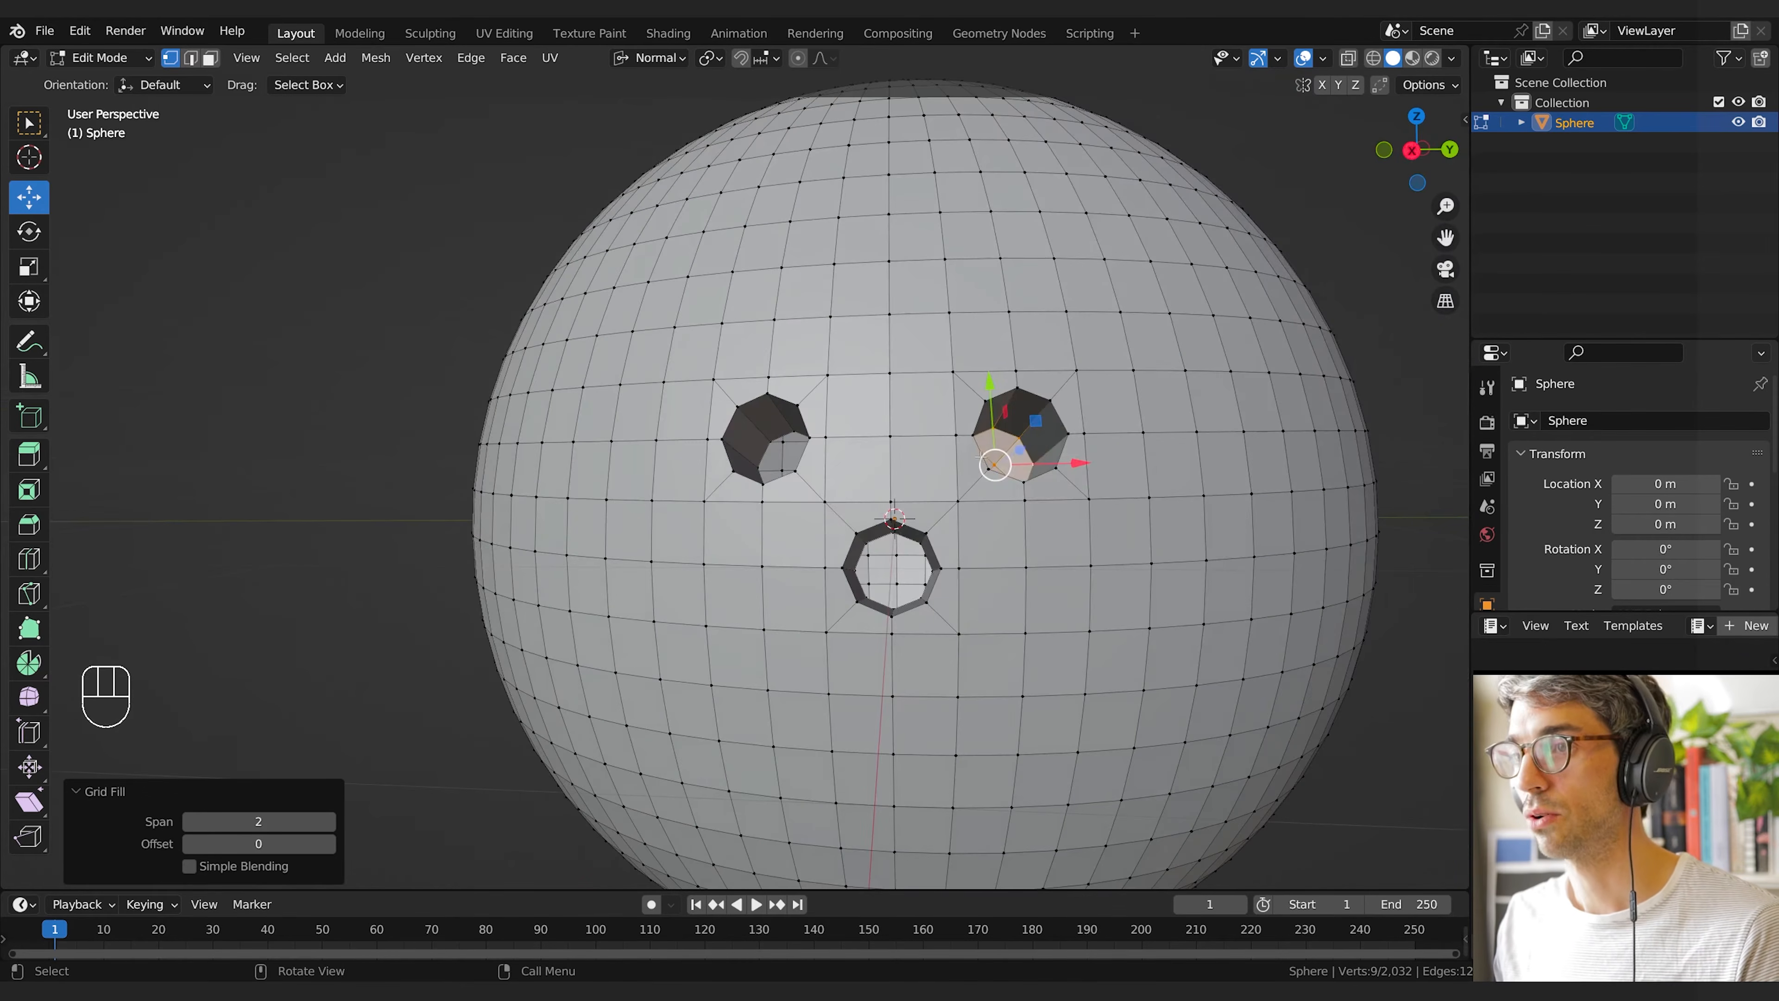
pyautogui.moveTo(980, 457); pyautogui.dragTo(993, 468, button='middle')
pyautogui.keyDown('alt'); pyautogui.click(797, 444); pyautogui.keyUp('alt')
pyautogui.keyDown('alt'); pyautogui.click(792, 453); pyautogui.keyUp('alt')
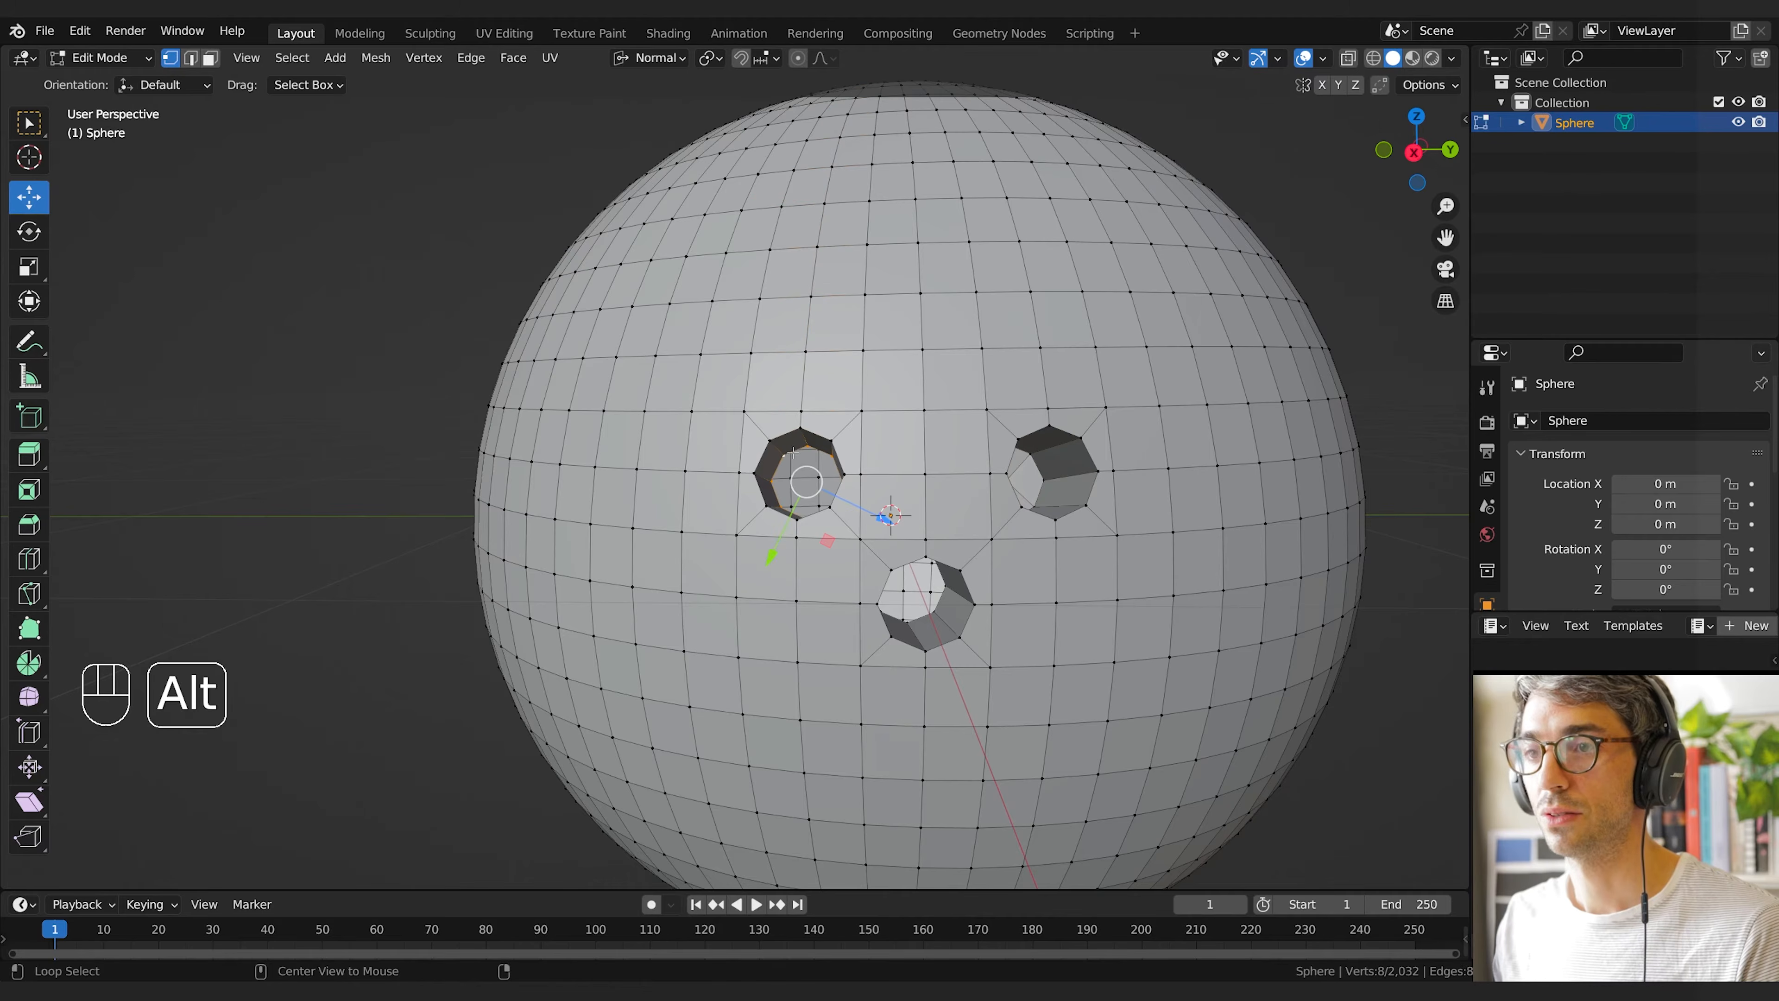
pyautogui.press('F3')
pyautogui.press('Return')
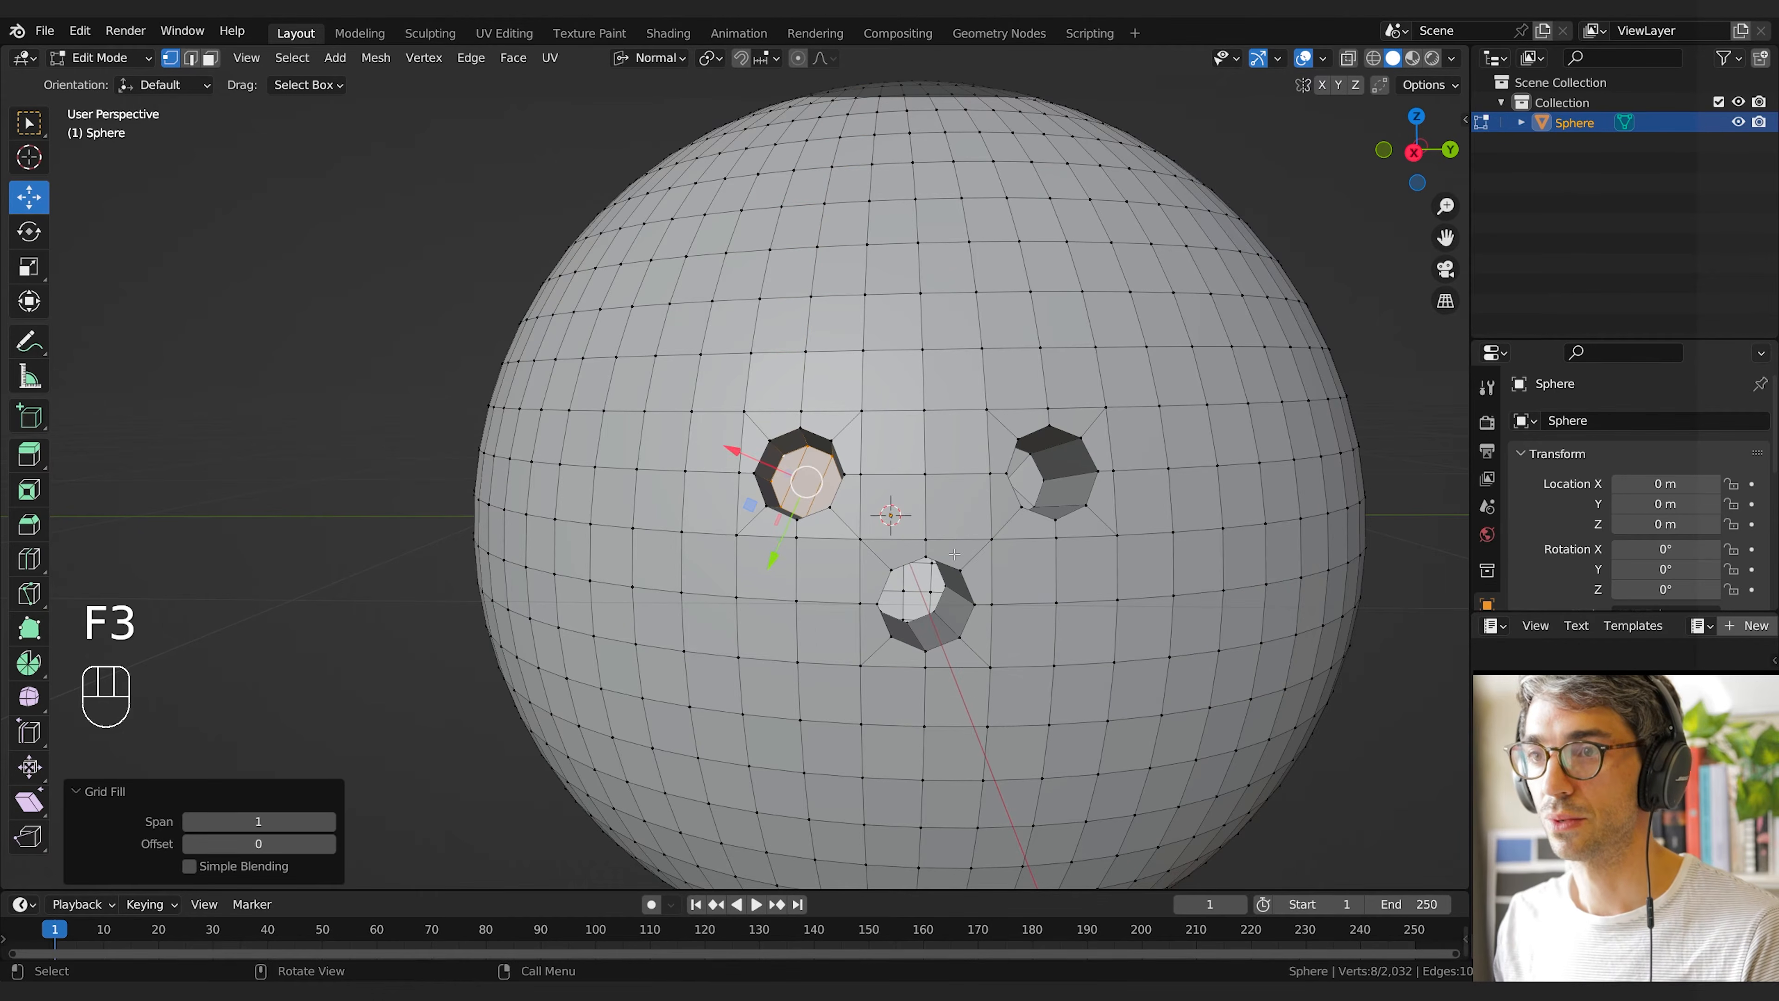
# Return to Object Mode and apply Shade Smooth to the ball
pyautogui.press('Tab')
pyautogui.rightClick(943, 693)
pyautogui.click(912, 593)
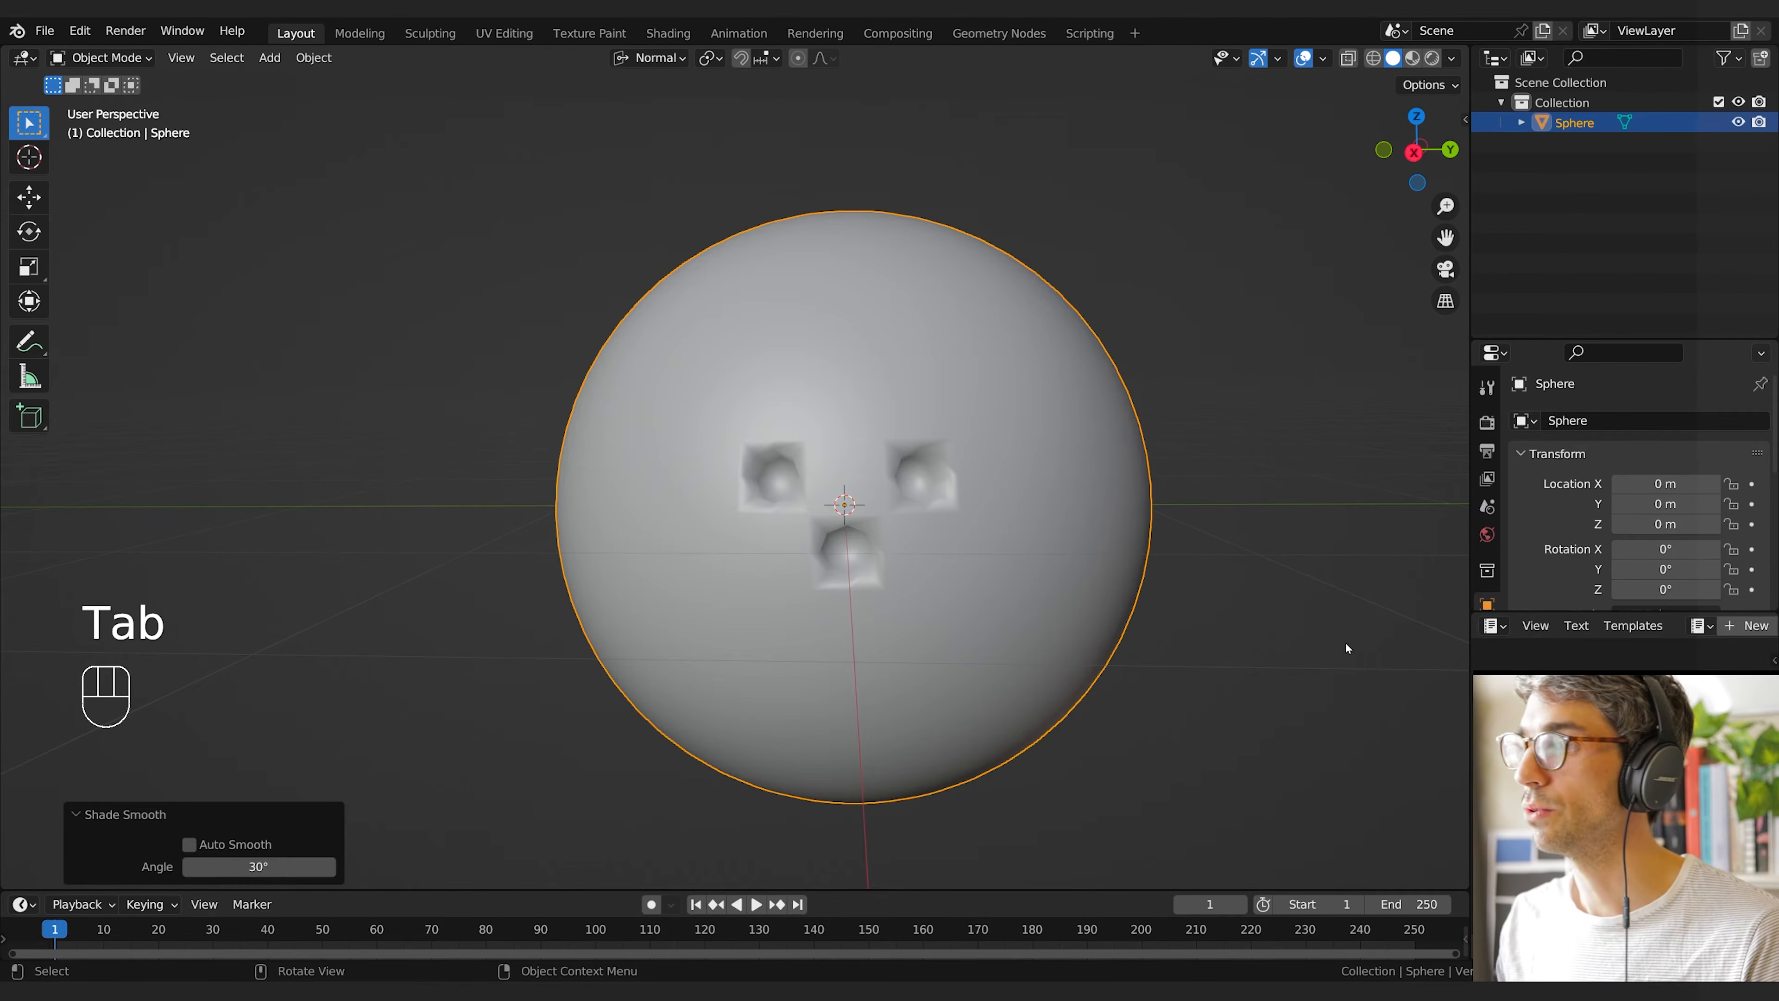
# Add a Subdivision Surface modifier to the ball with viewport level 2
pyautogui.scroll(-5, 1489, 491)
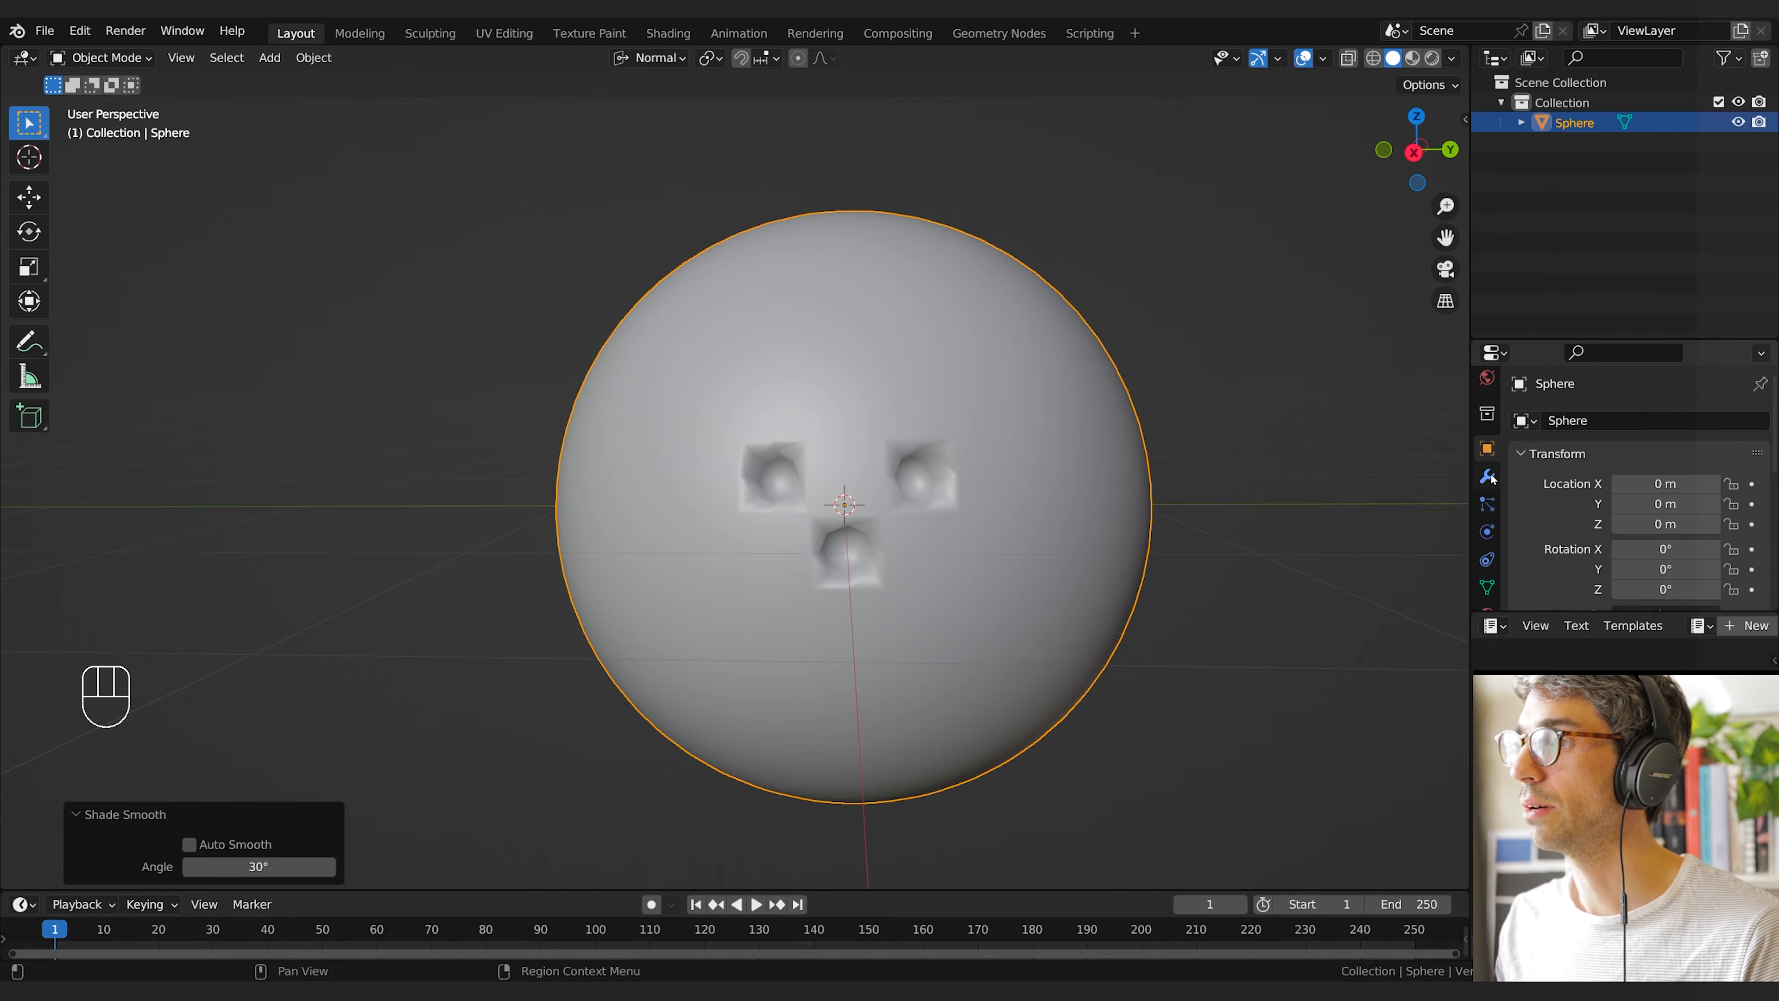
pyautogui.moveTo(1534, 339); pyautogui.dragTo(1534, 180)
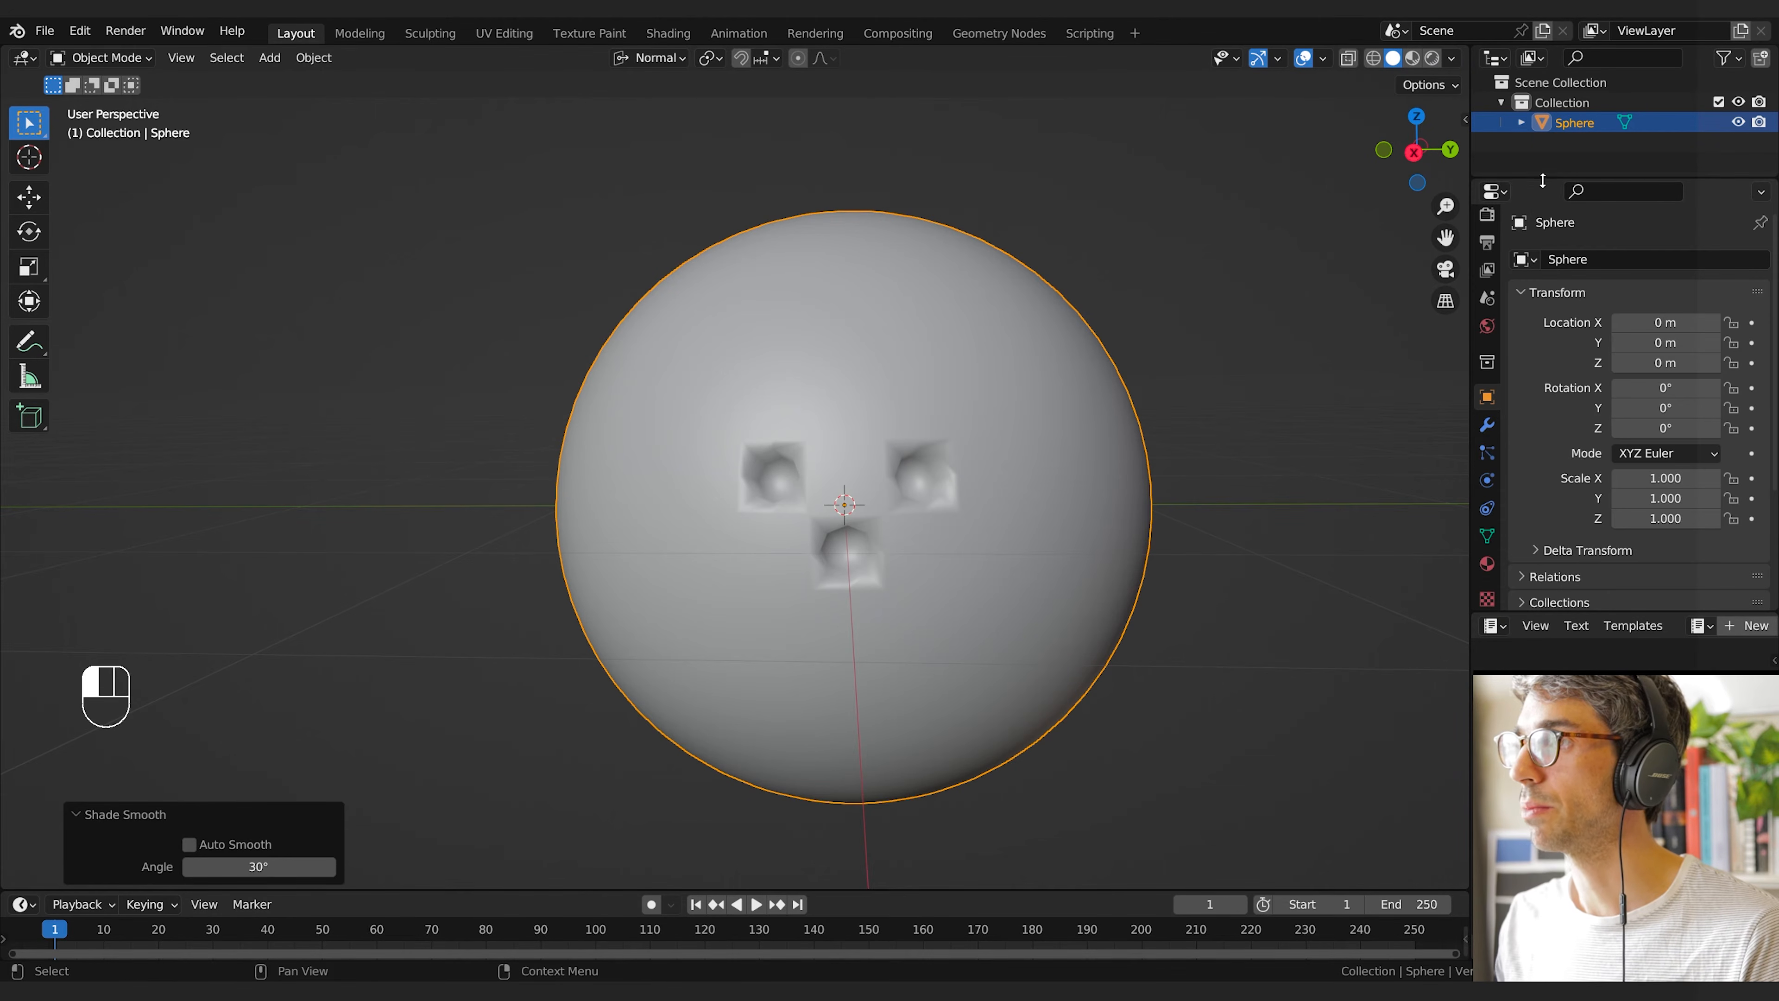
pyautogui.click(1488, 425)
pyautogui.click(1580, 260)
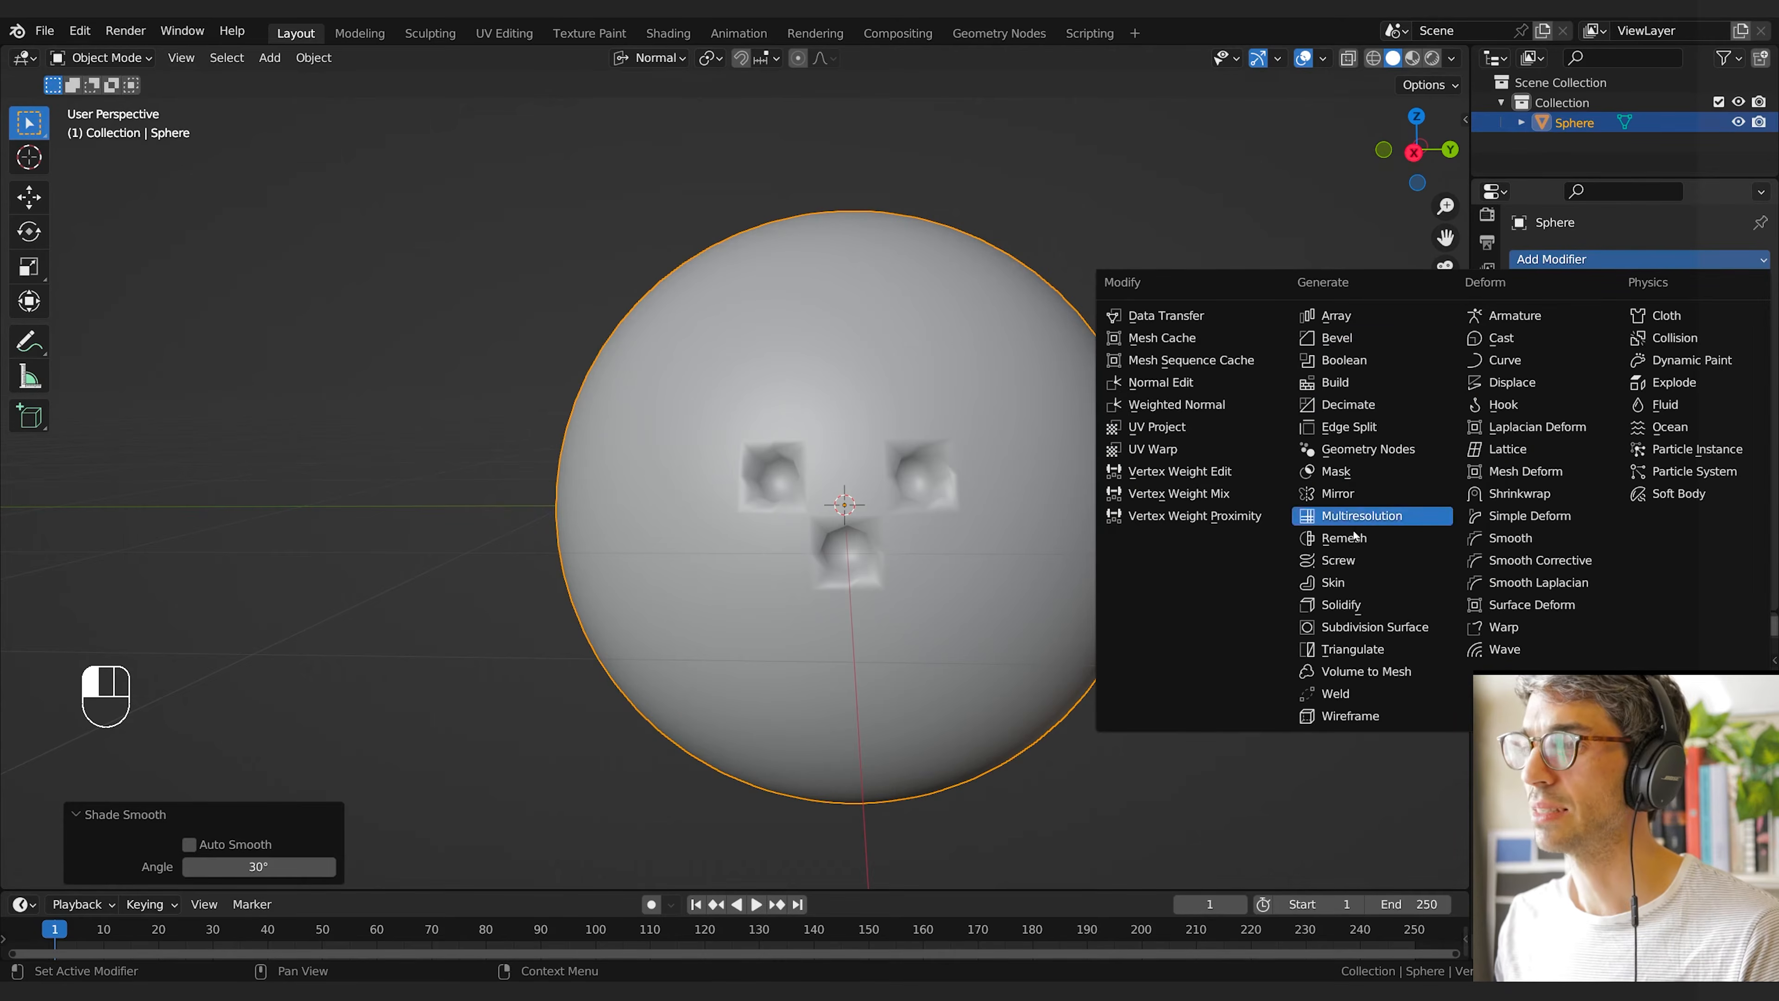
pyautogui.click(1330, 626)
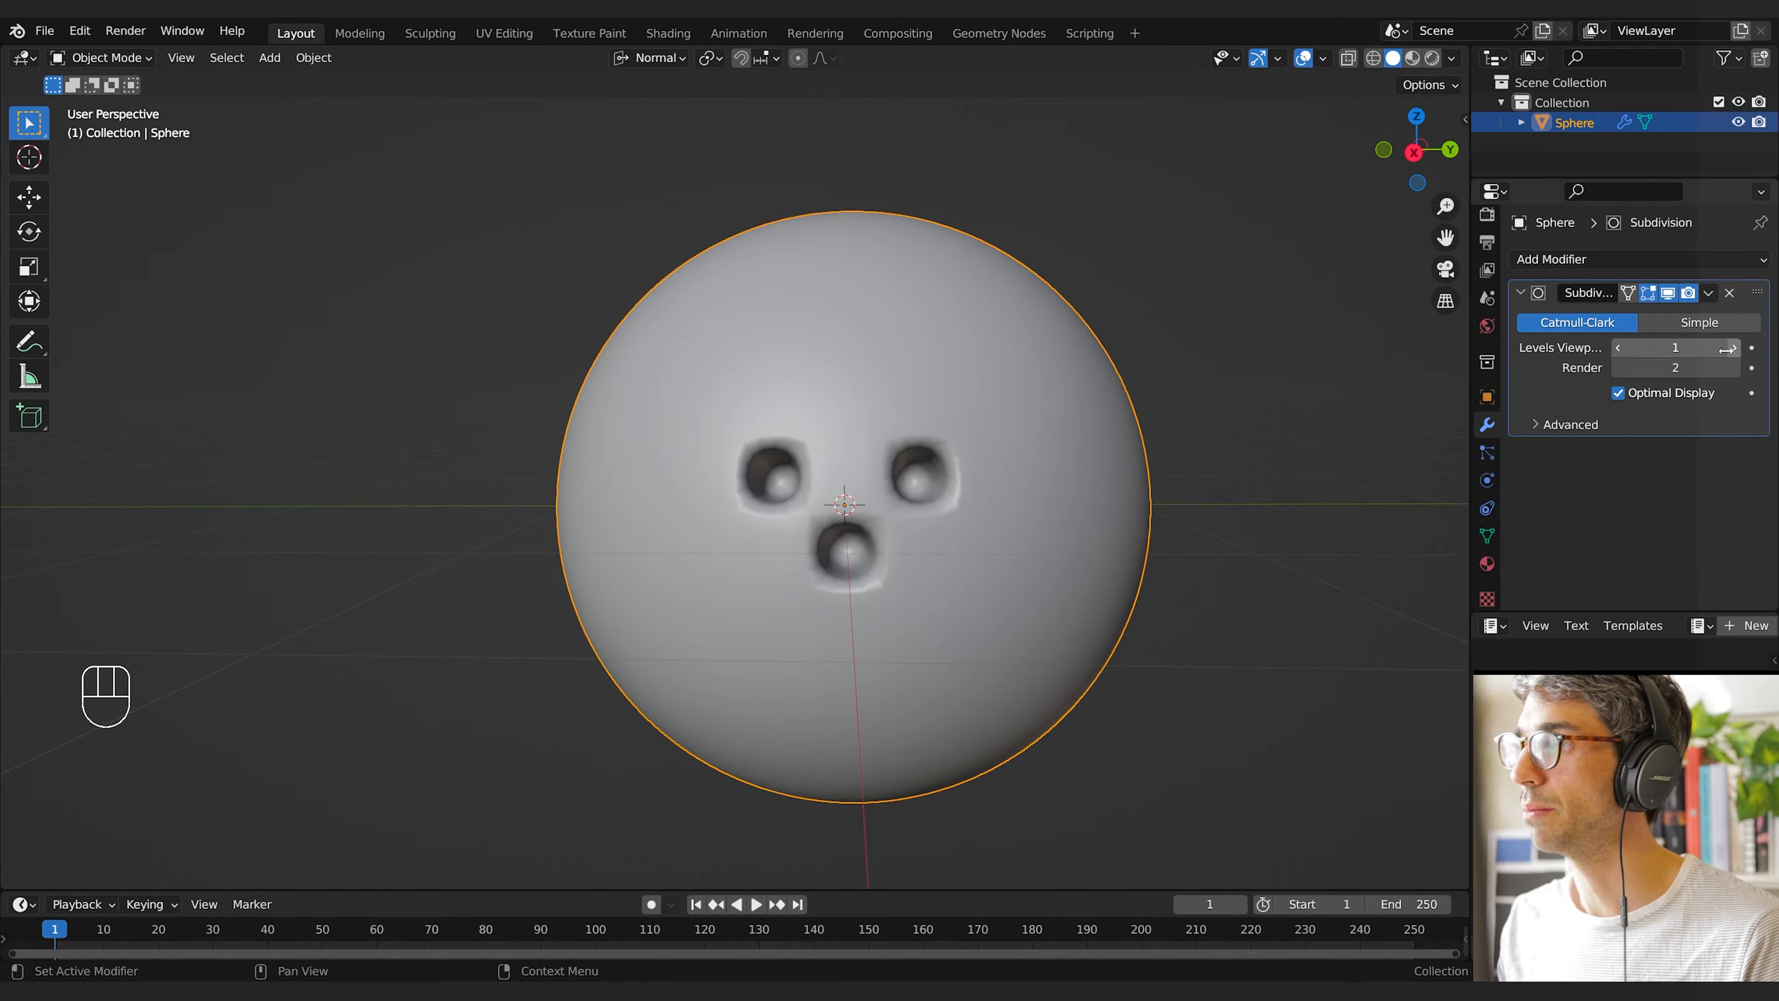
# In Edit Mode, select the complete square ring of edges surrounding the right finger hole
pyautogui.moveTo(1004, 553)
pyautogui.keyDown('shift'); pyautogui.mouseDown(button='middle')
pyautogui.moveTo(943, 575)
pyautogui.moveTo(971, 558)
pyautogui.mouseUp(button='middle'); pyautogui.keyUp('shift')
pyautogui.press('Tab')
pyautogui.keyDown('alt'); pyautogui.click(864, 522); pyautogui.keyUp('alt')
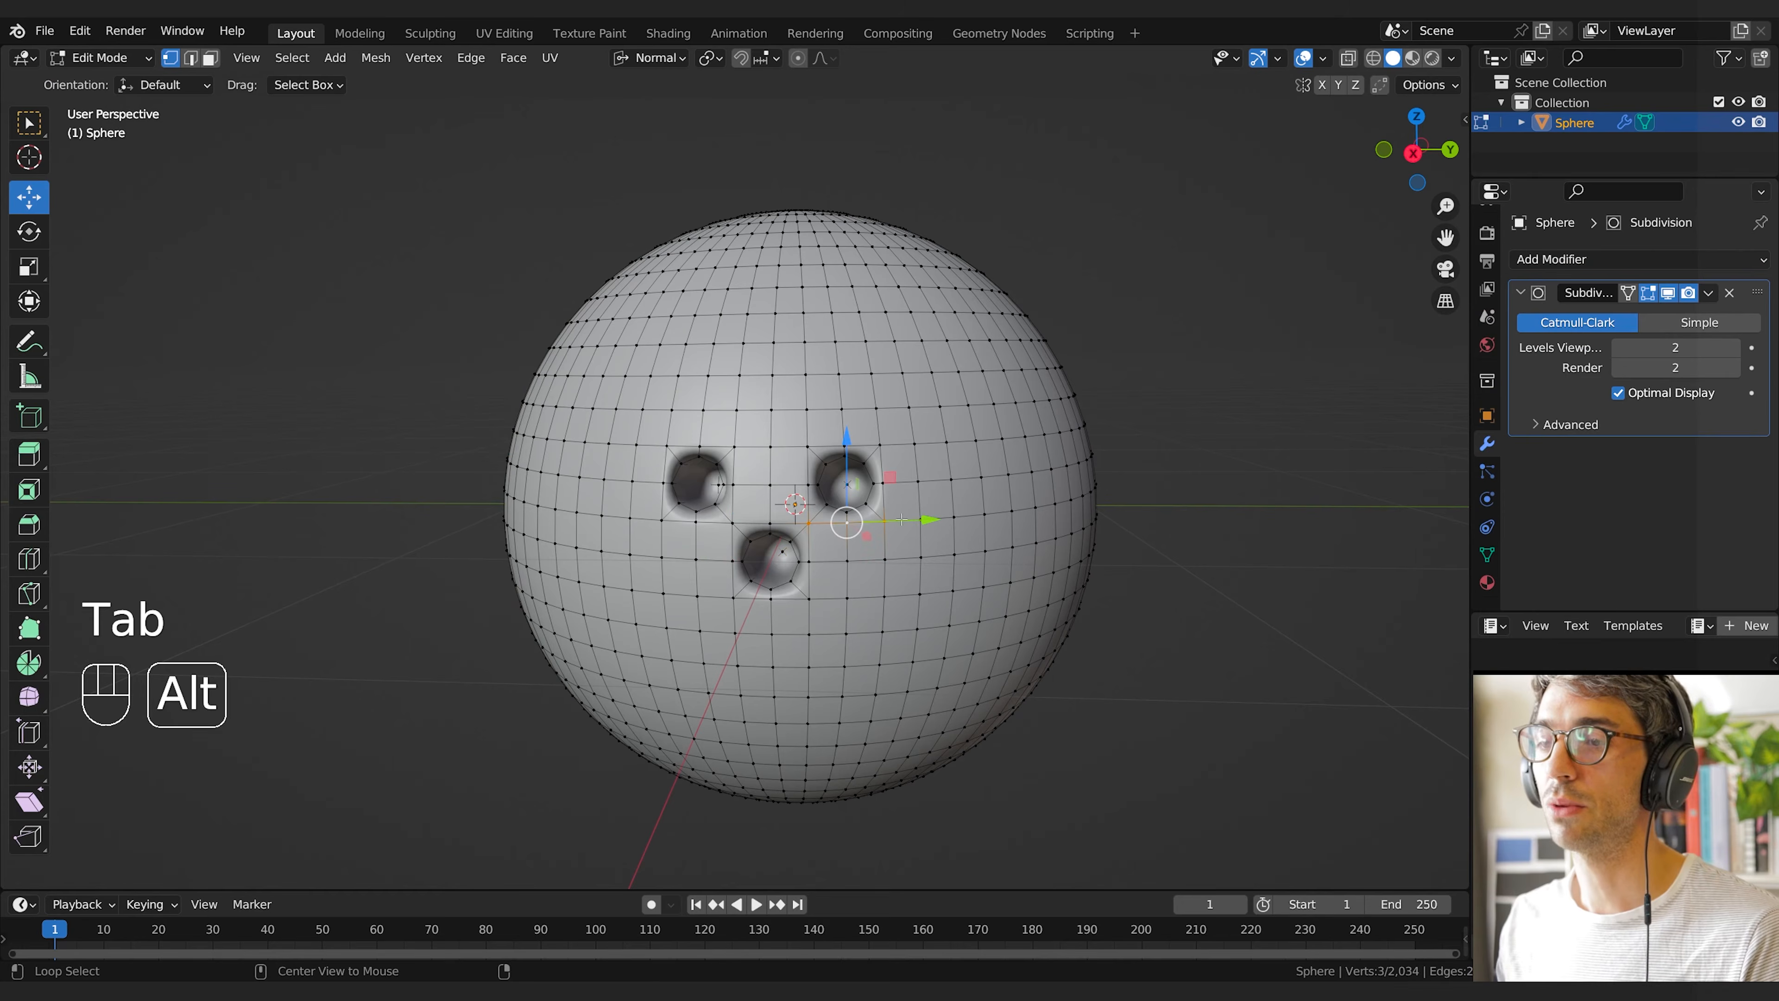
pyautogui.keyDown('alt'); pyautogui.keyDown('shift'); pyautogui.click(882, 494); pyautogui.keyUp('shift'); pyautogui.keyUp('alt')
pyautogui.keyDown('alt'); pyautogui.keyDown('shift'); pyautogui.click(866, 445); pyautogui.keyUp('shift'); pyautogui.keyUp('alt')
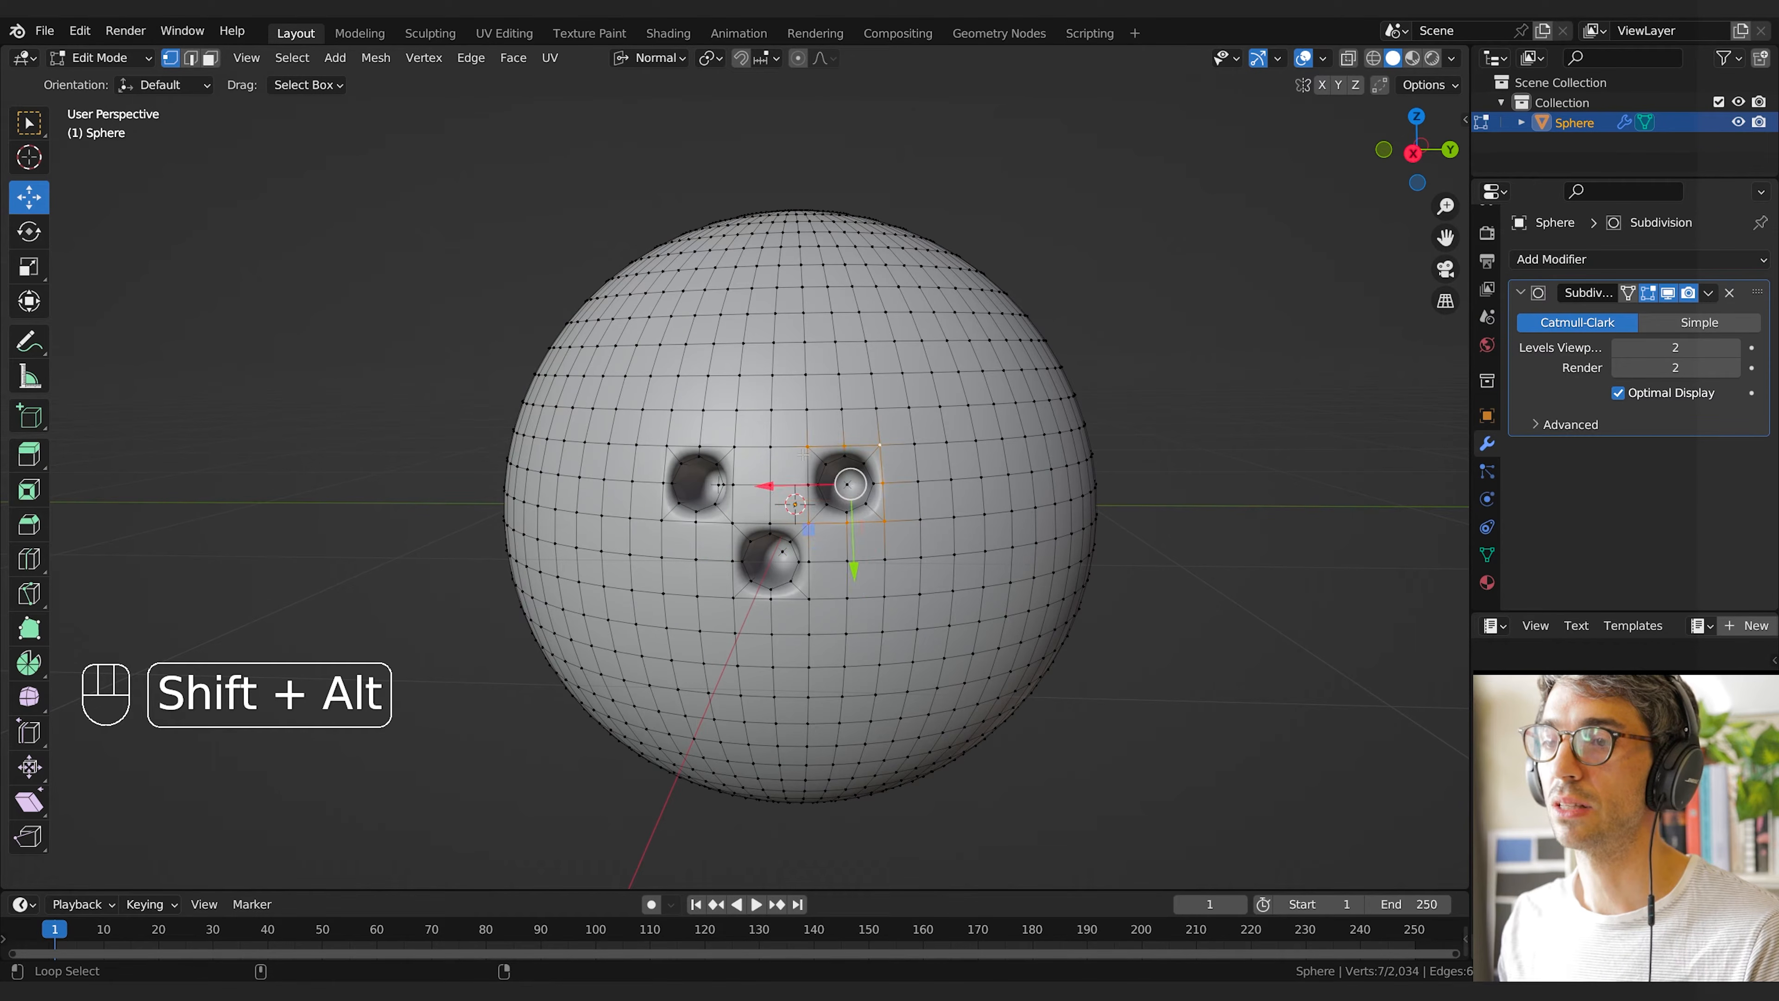
pyautogui.keyDown('alt'); pyautogui.keyDown('shift'); pyautogui.click(809, 483); pyautogui.keyUp('shift'); pyautogui.keyUp('alt')
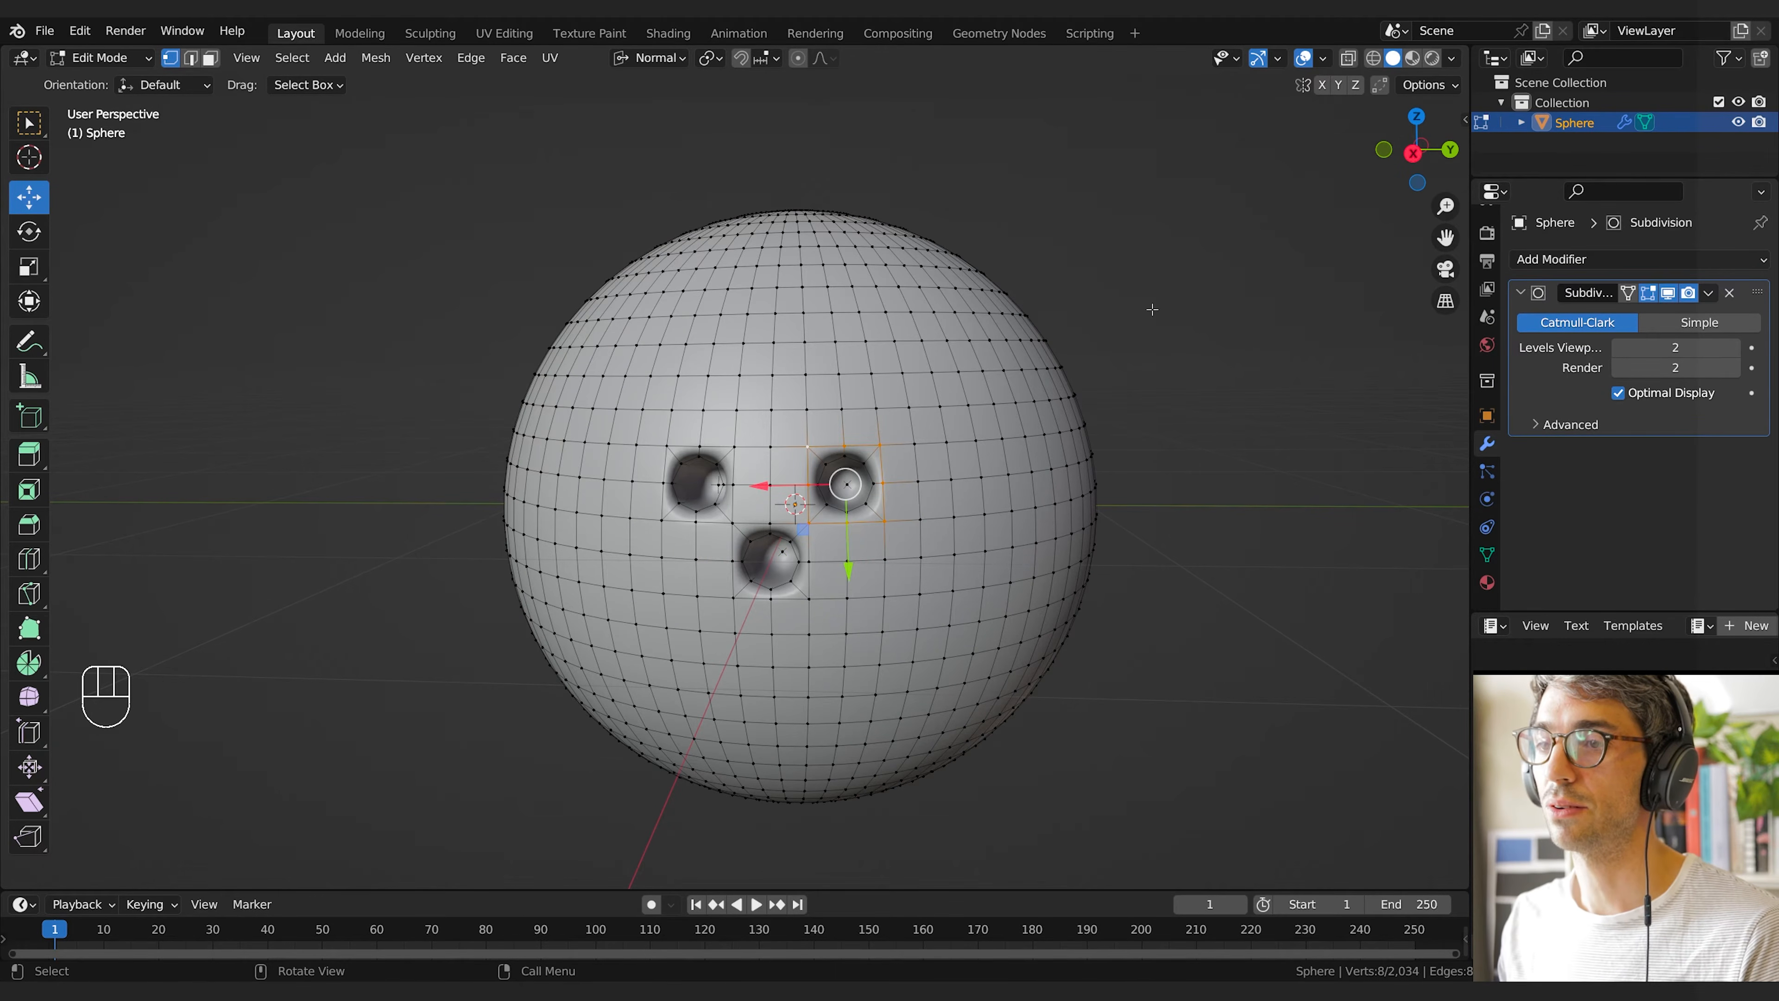
# Round the selected ring around the right hole with To Sphere at factor 1, hiding the viewport overlays while adjusting it
pyautogui.click(1301, 60)
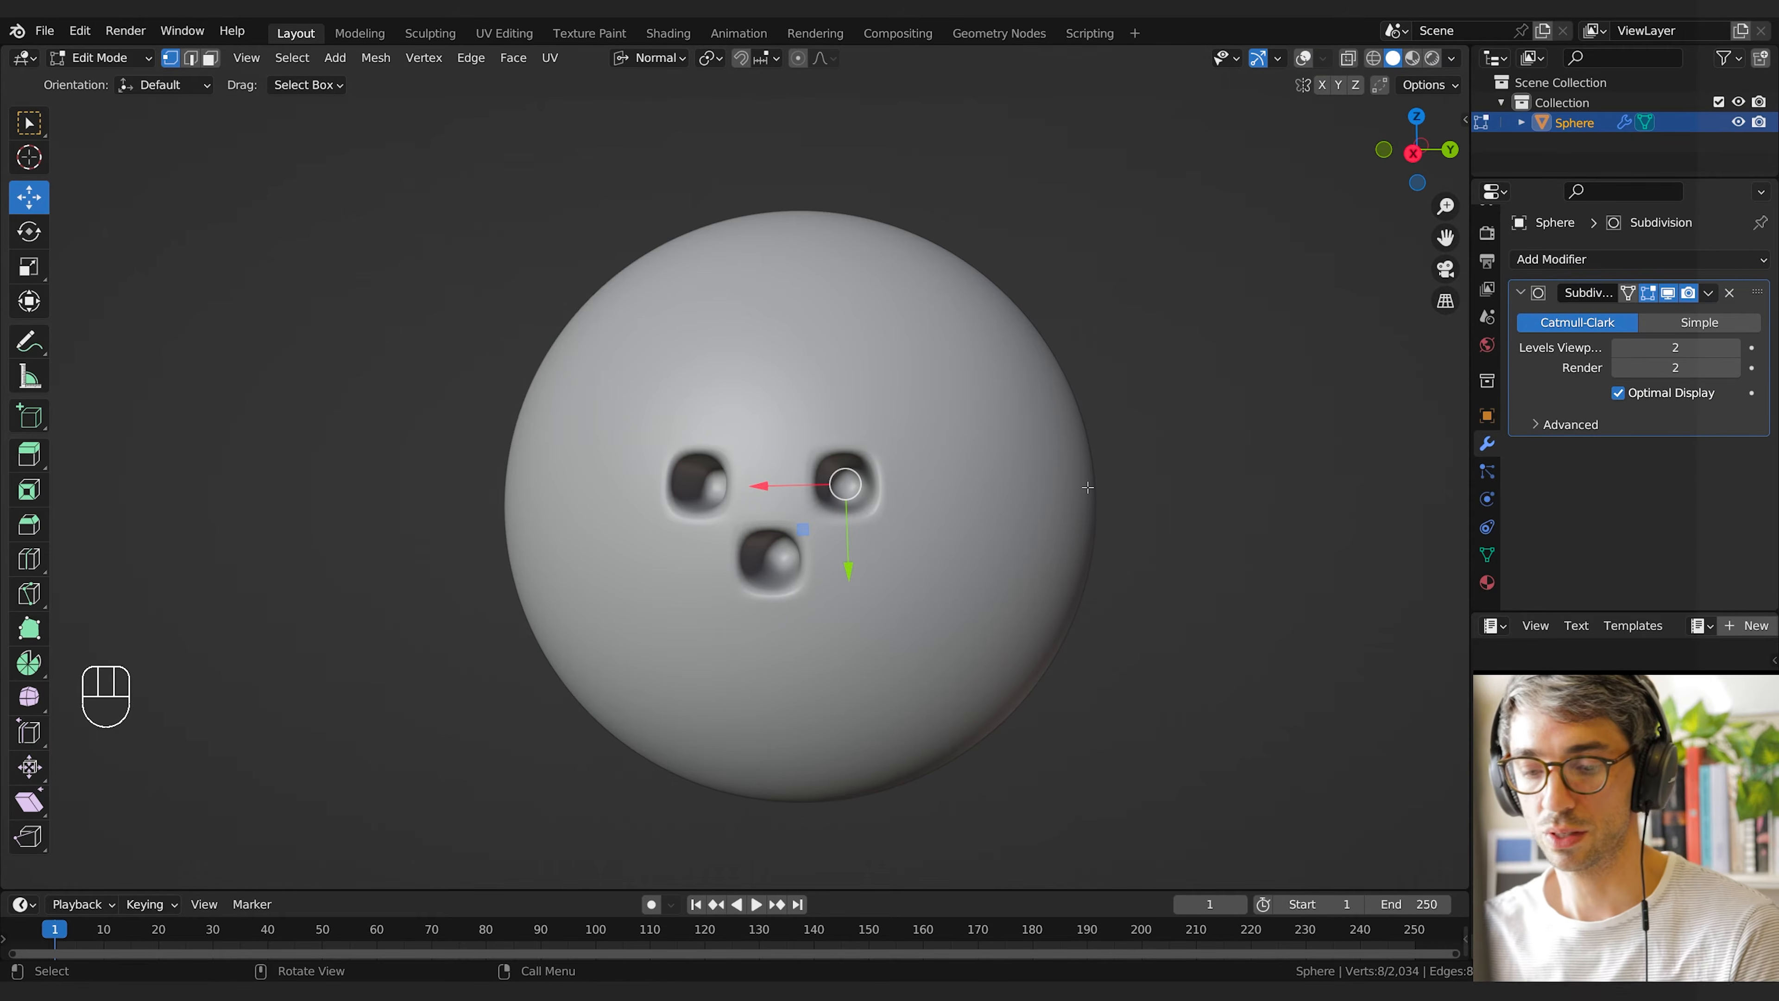
pyautogui.press('F3')
pyautogui.write('top')
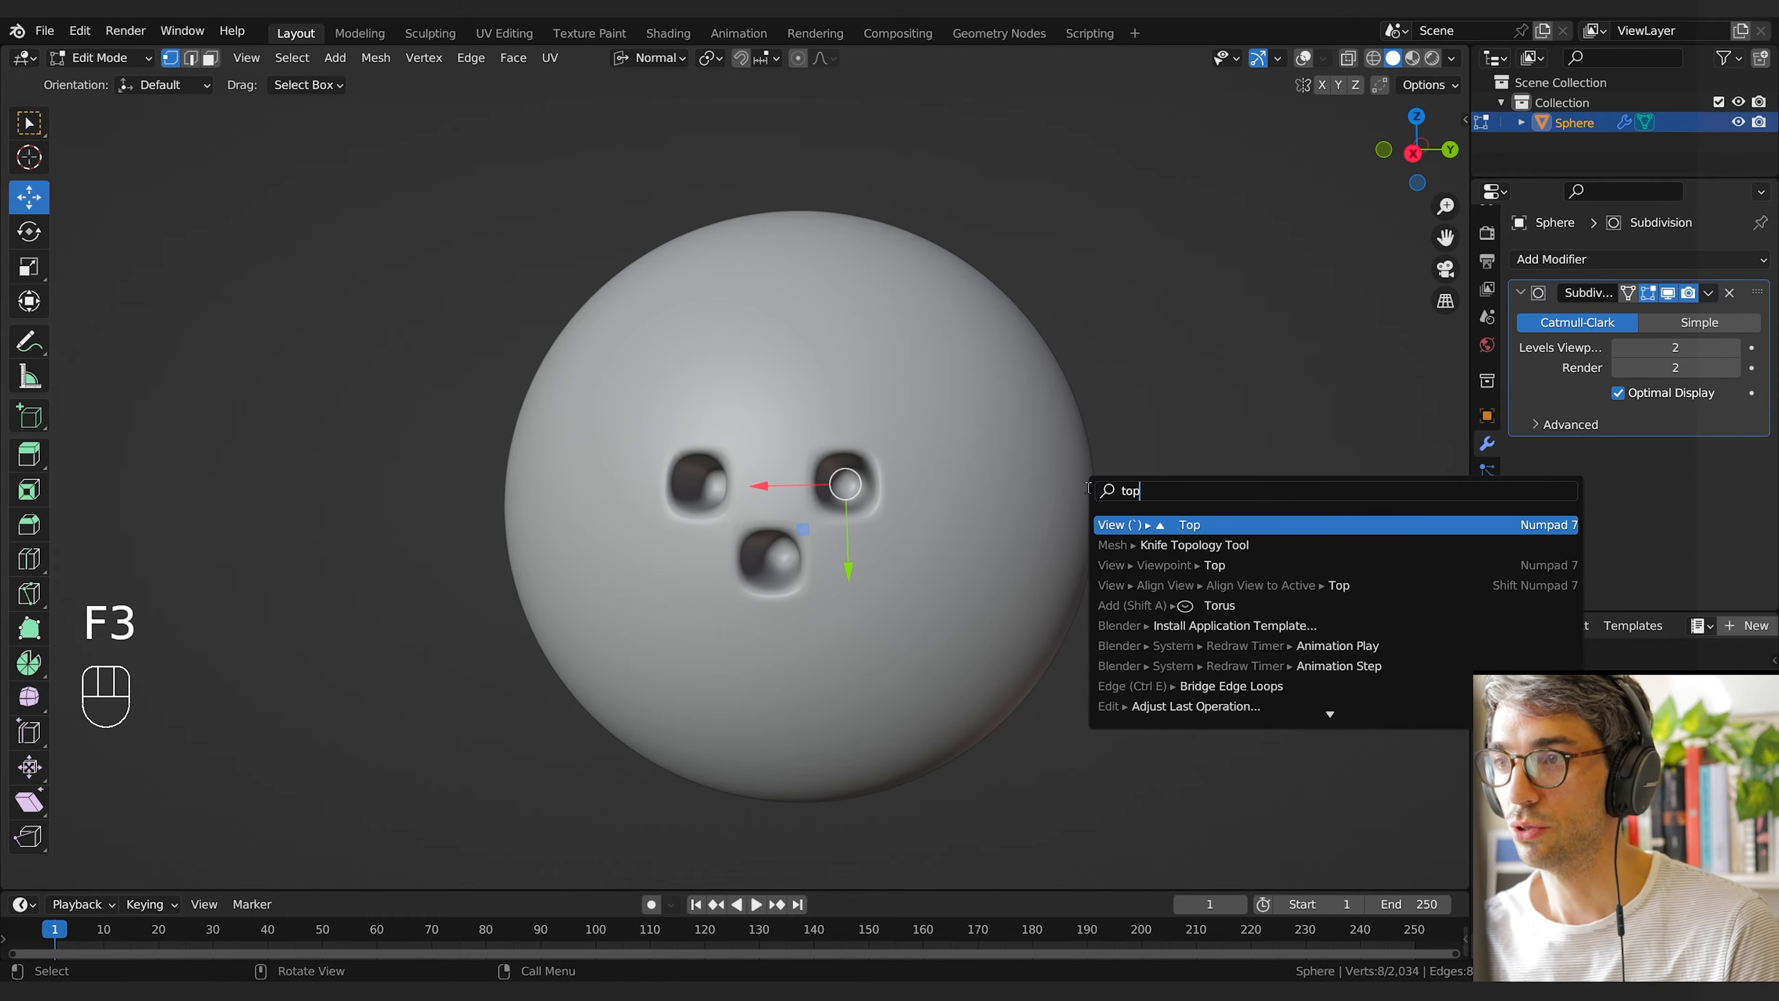
pyautogui.press('BackSpace')
pyautogui.write('sp')
pyautogui.press('Return')
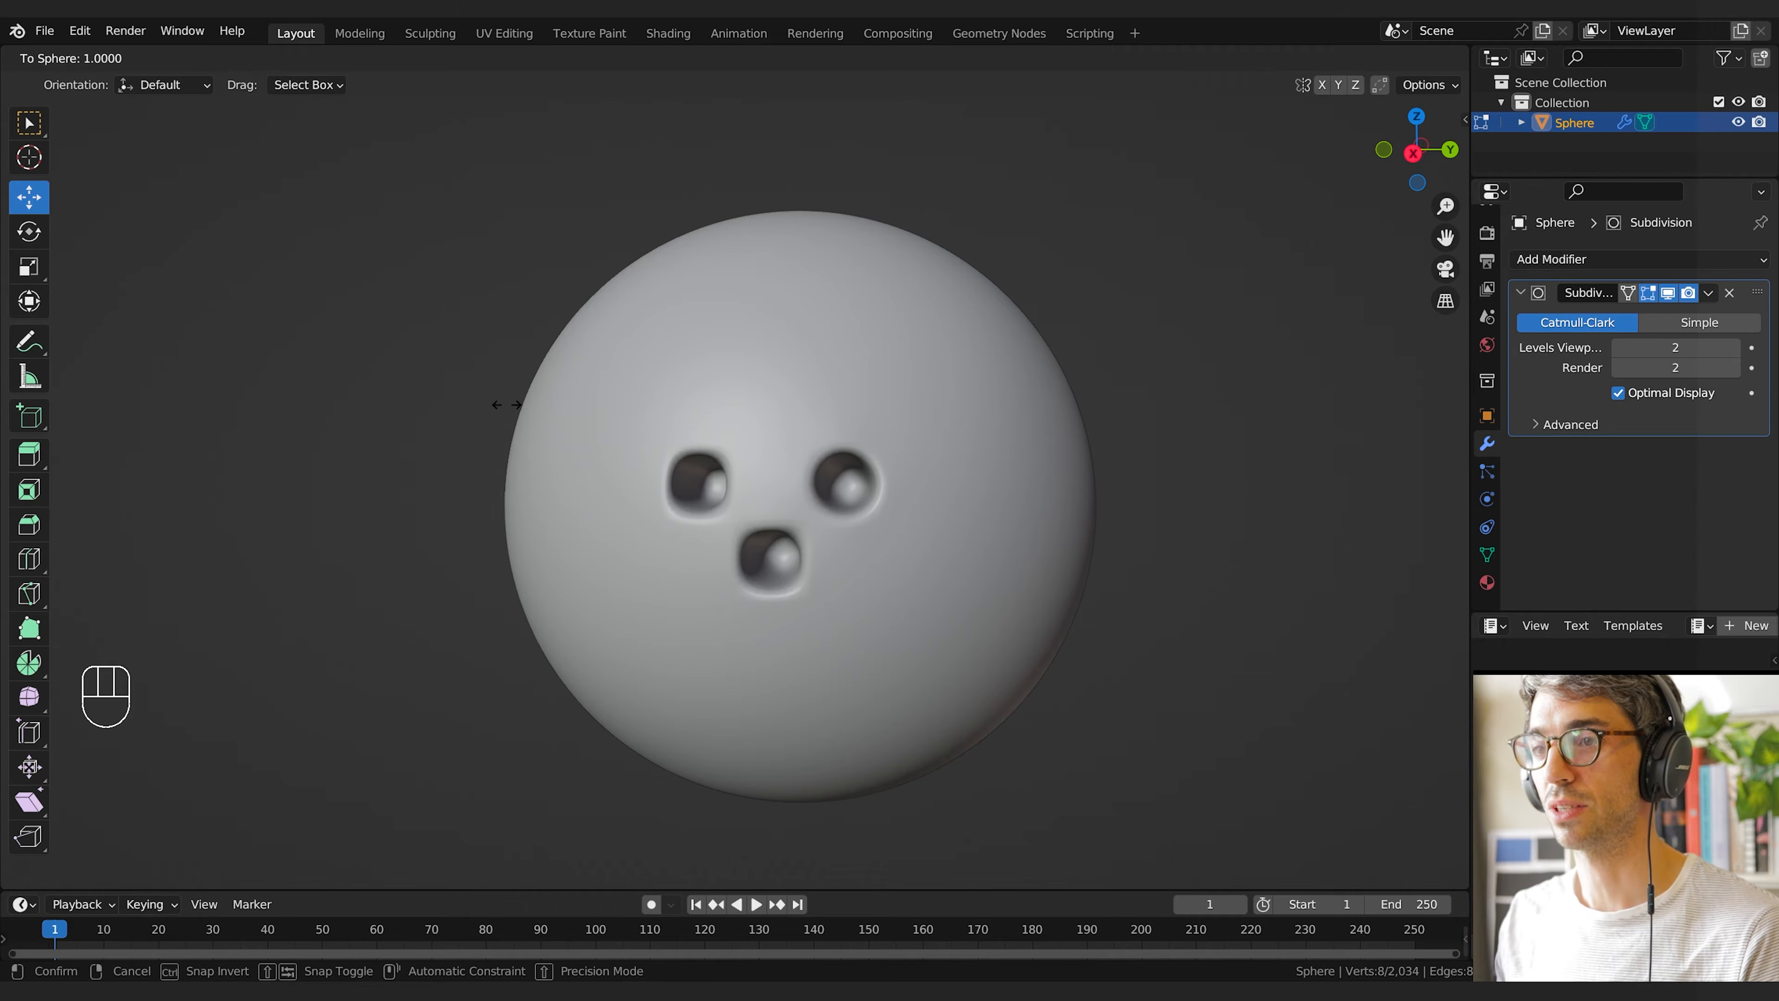
pyautogui.click(590, 422)
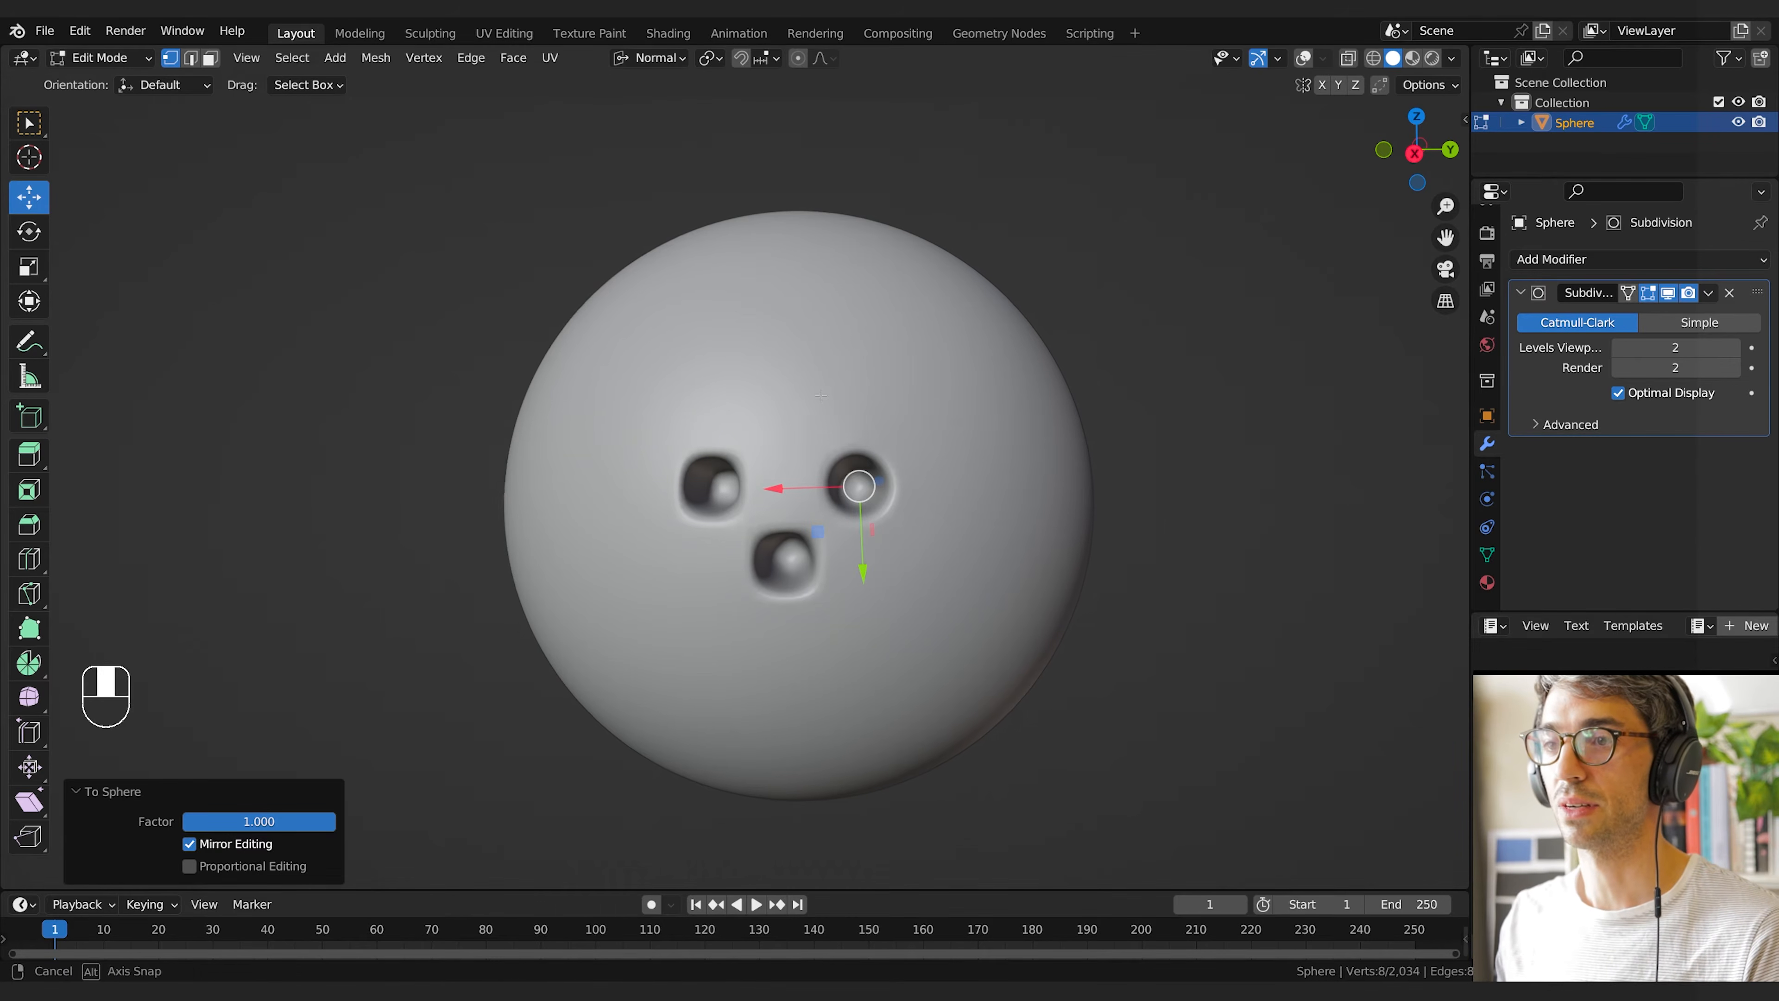
pyautogui.scroll(-2, 821, 395)
pyautogui.click(1303, 58)
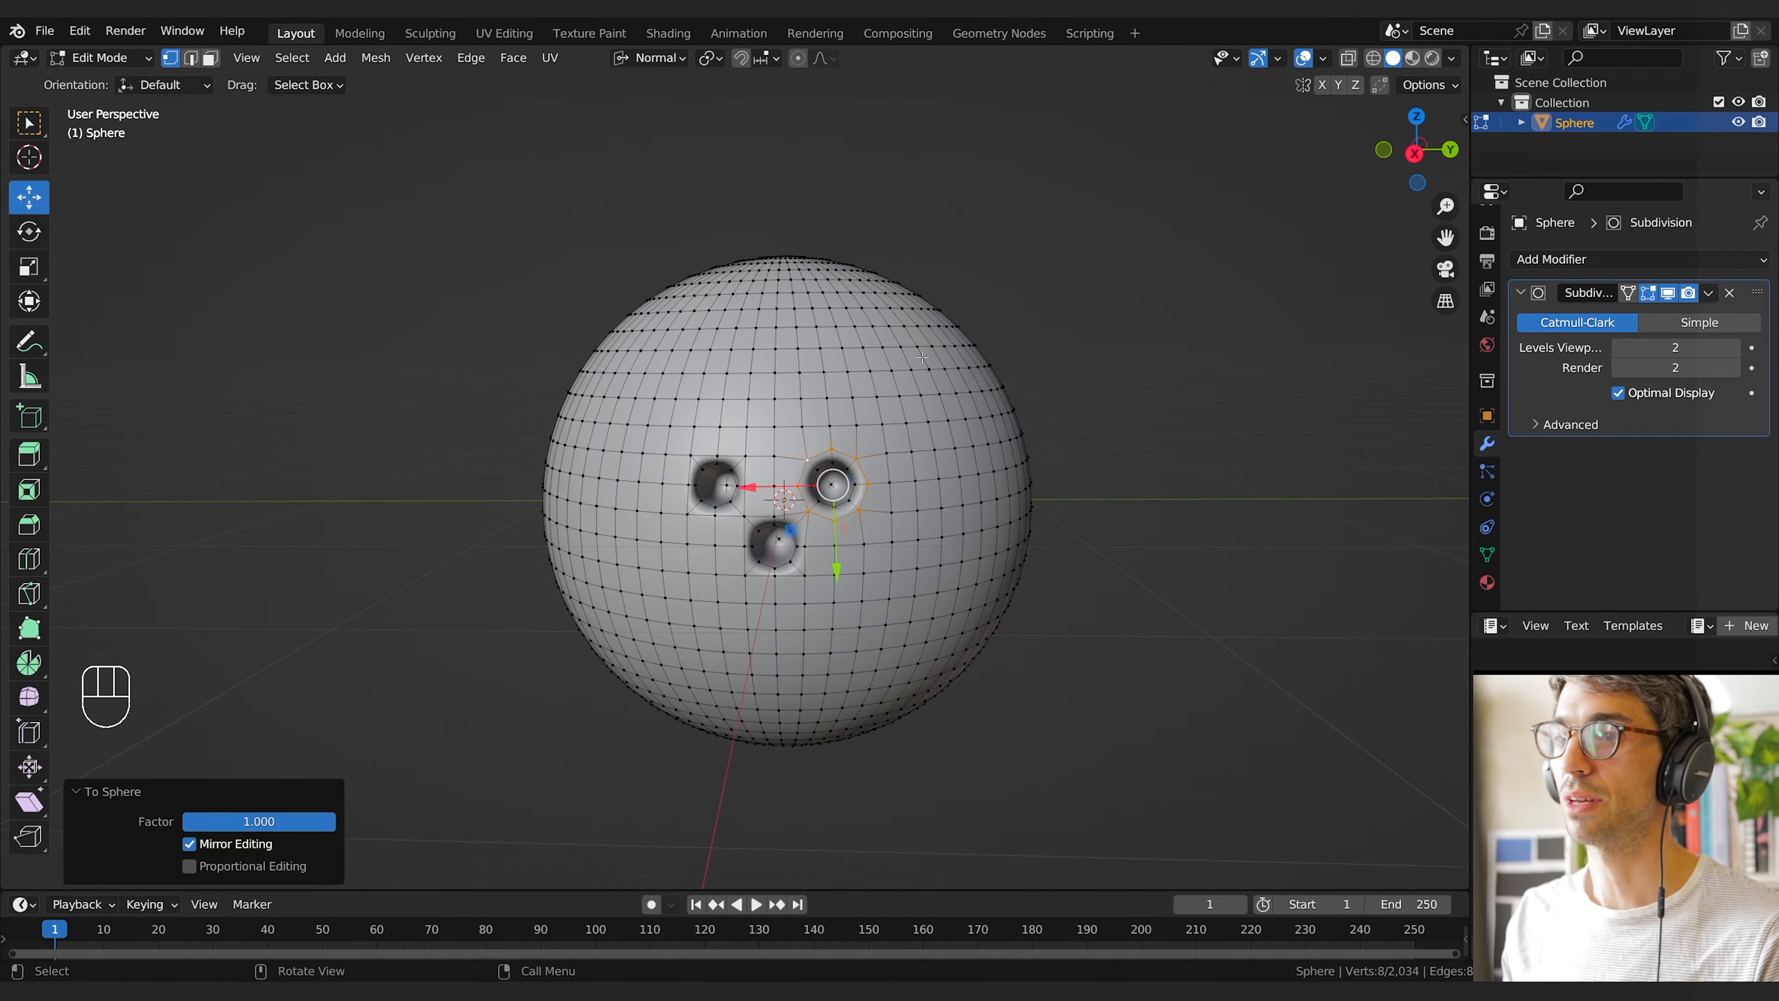
# Select the square ring of edges around the left finger hole and round it with To Sphere at factor about 0.8
pyautogui.keyDown('alt'); pyautogui.keyDown('shift'); pyautogui.click(686, 494); pyautogui.keyUp('shift'); pyautogui.keyUp('alt')
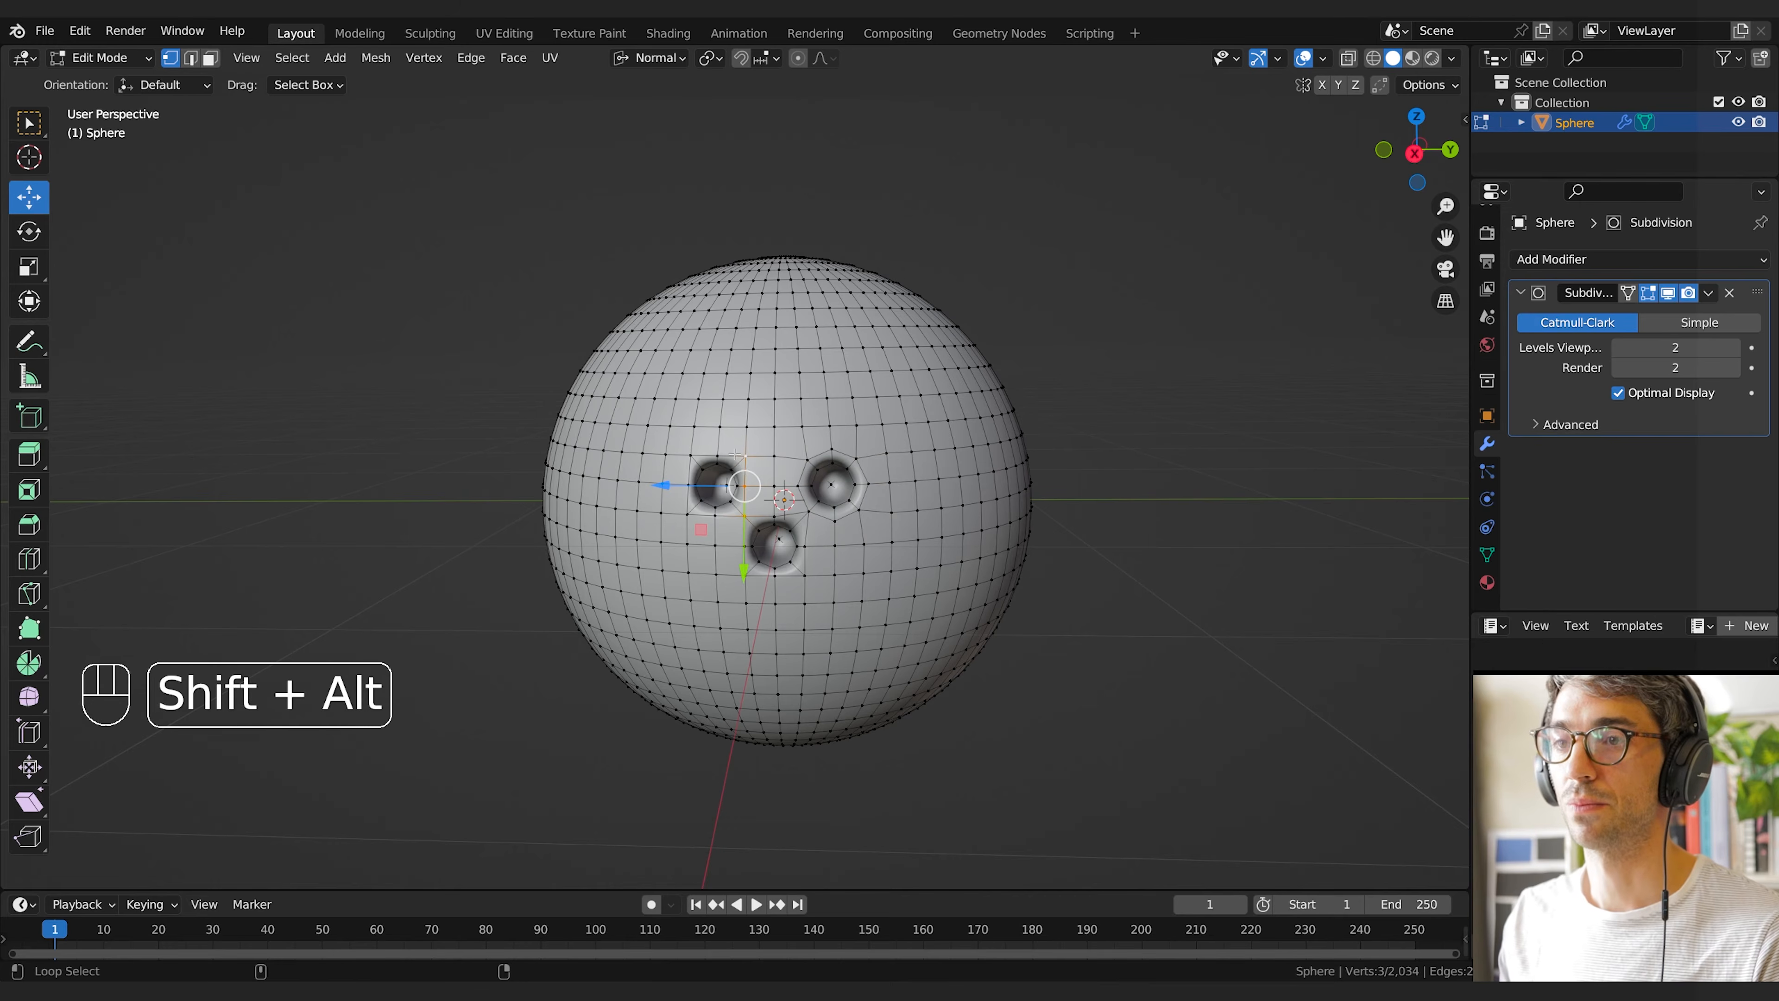
pyautogui.click(686, 500)
pyautogui.keyDown('alt'); pyautogui.click(686, 499); pyautogui.keyUp('alt')
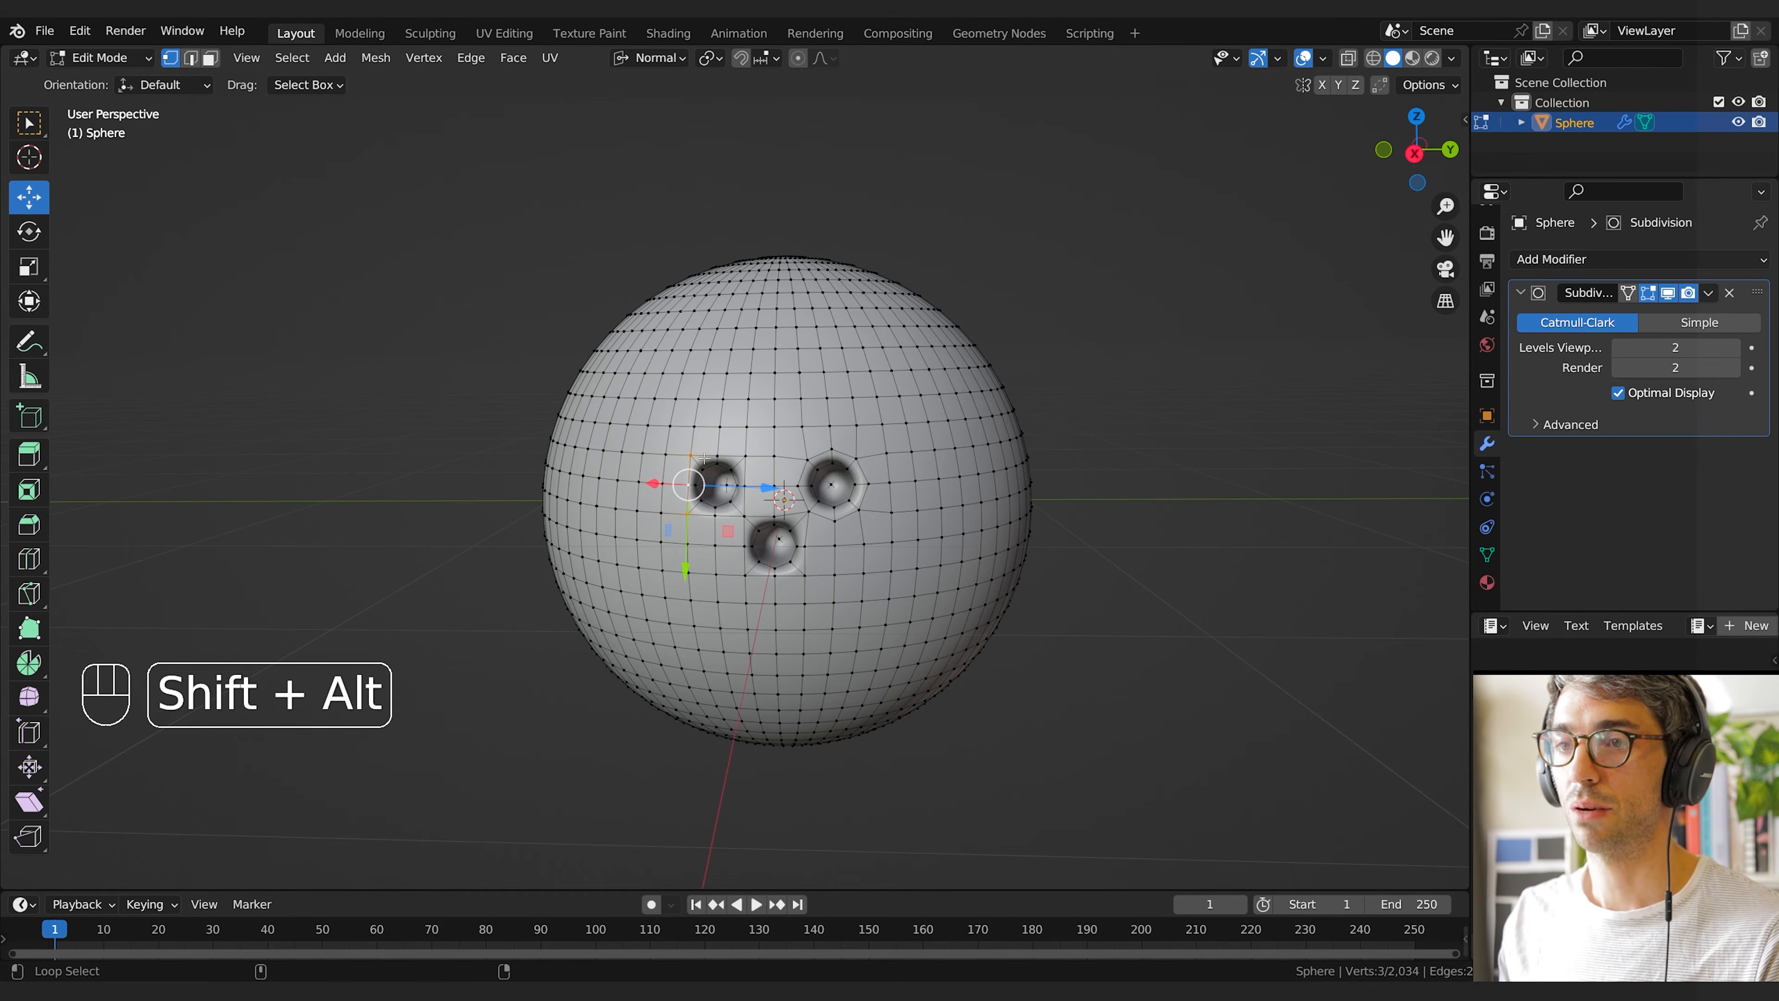
pyautogui.keyDown('alt'); pyautogui.keyDown('shift'); pyautogui.click(733, 504); pyautogui.keyUp('shift'); pyautogui.keyUp('alt')
pyautogui.keyDown('alt'); pyautogui.keyDown('shift'); pyautogui.click(729, 515); pyautogui.keyUp('shift'); pyautogui.keyUp('alt')
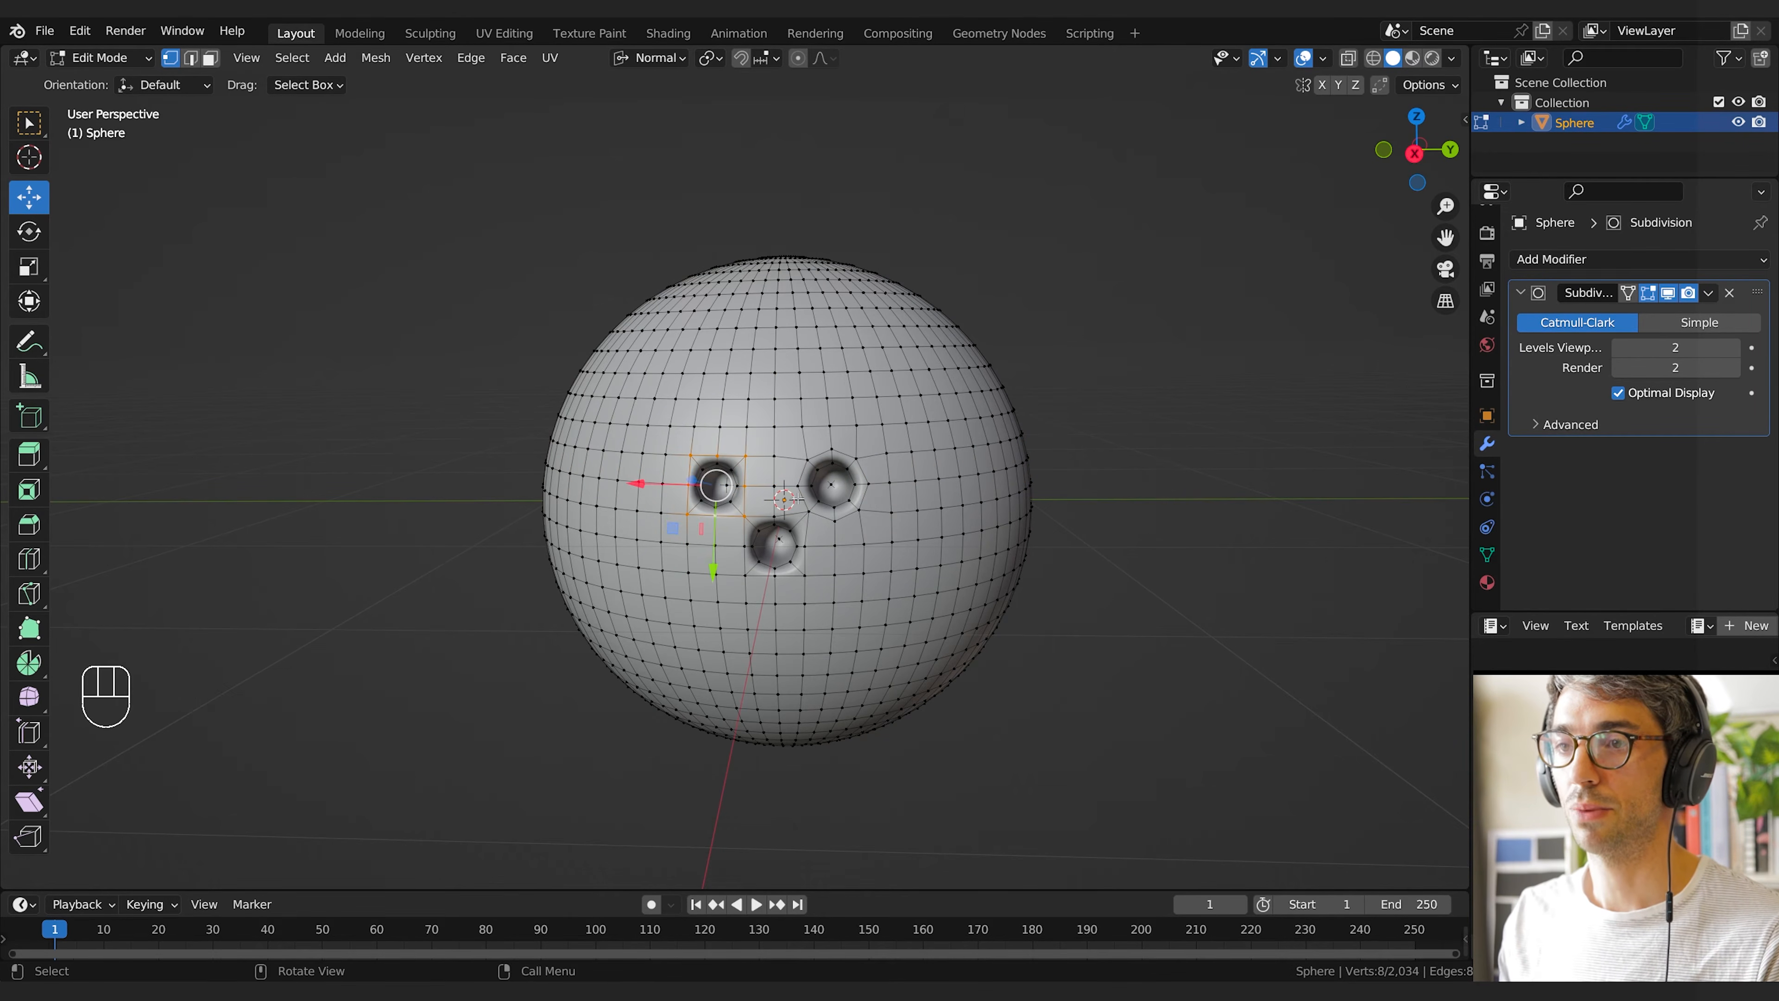
pyautogui.press('F3')
pyautogui.click(944, 510)
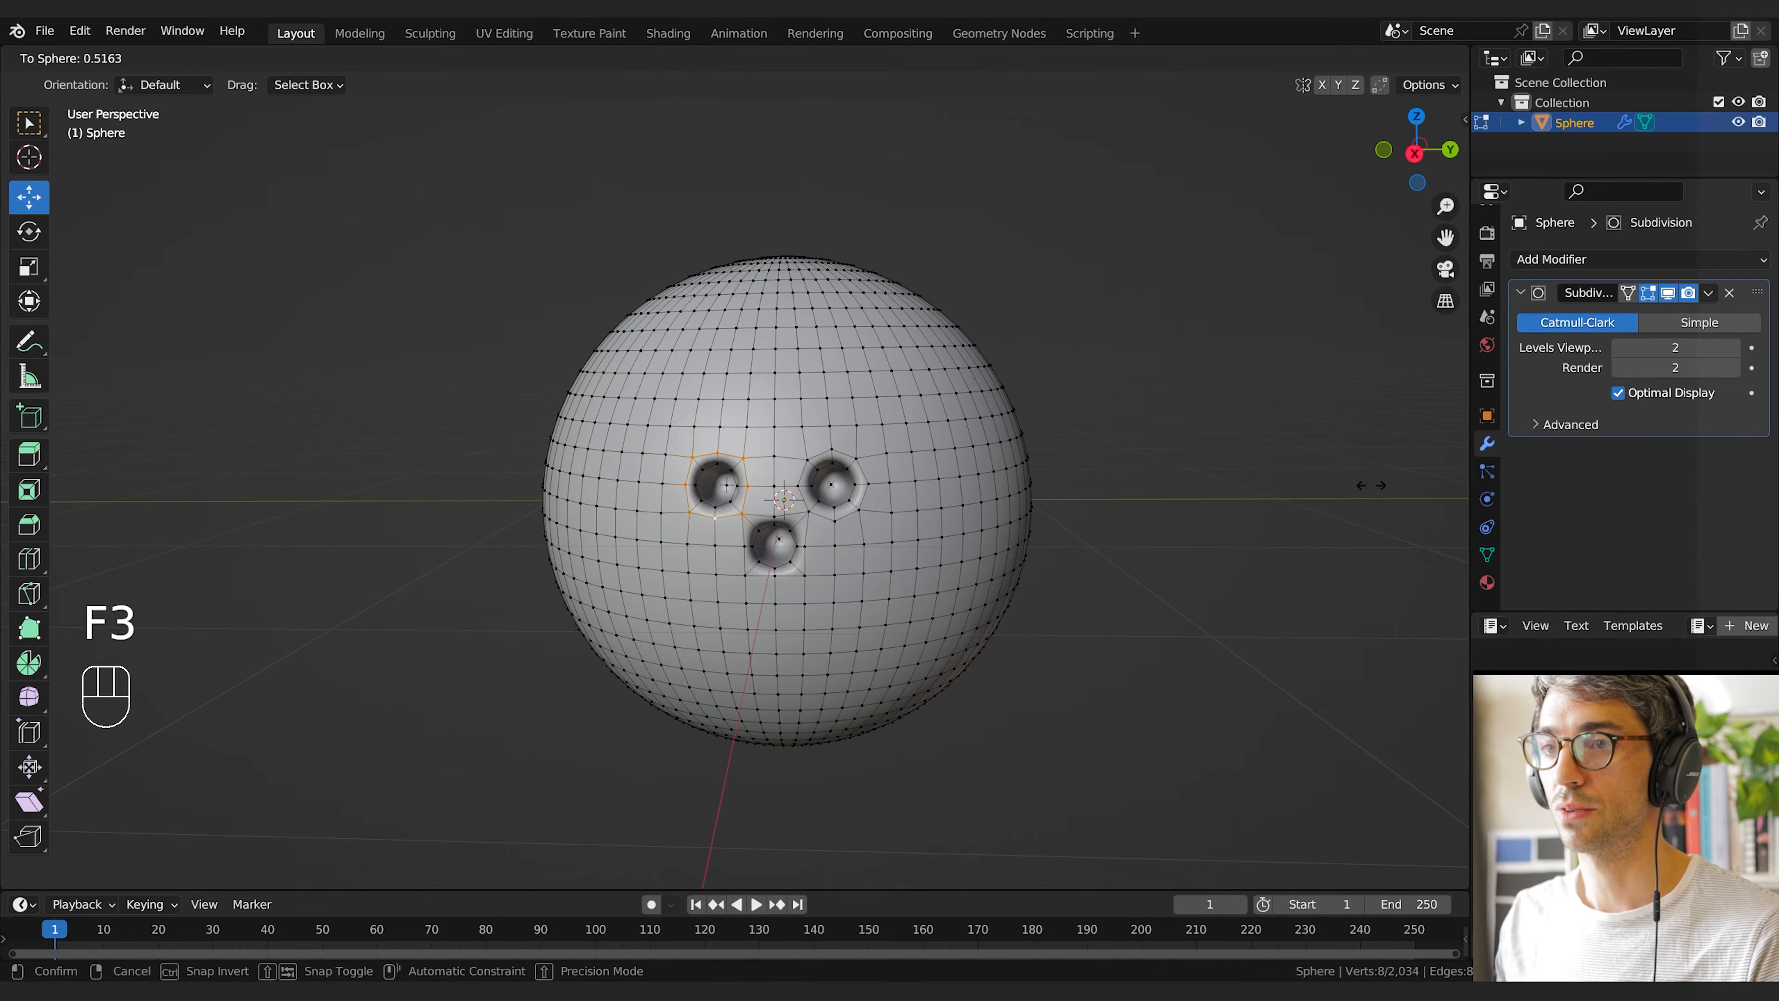
pyautogui.click(75, 483)
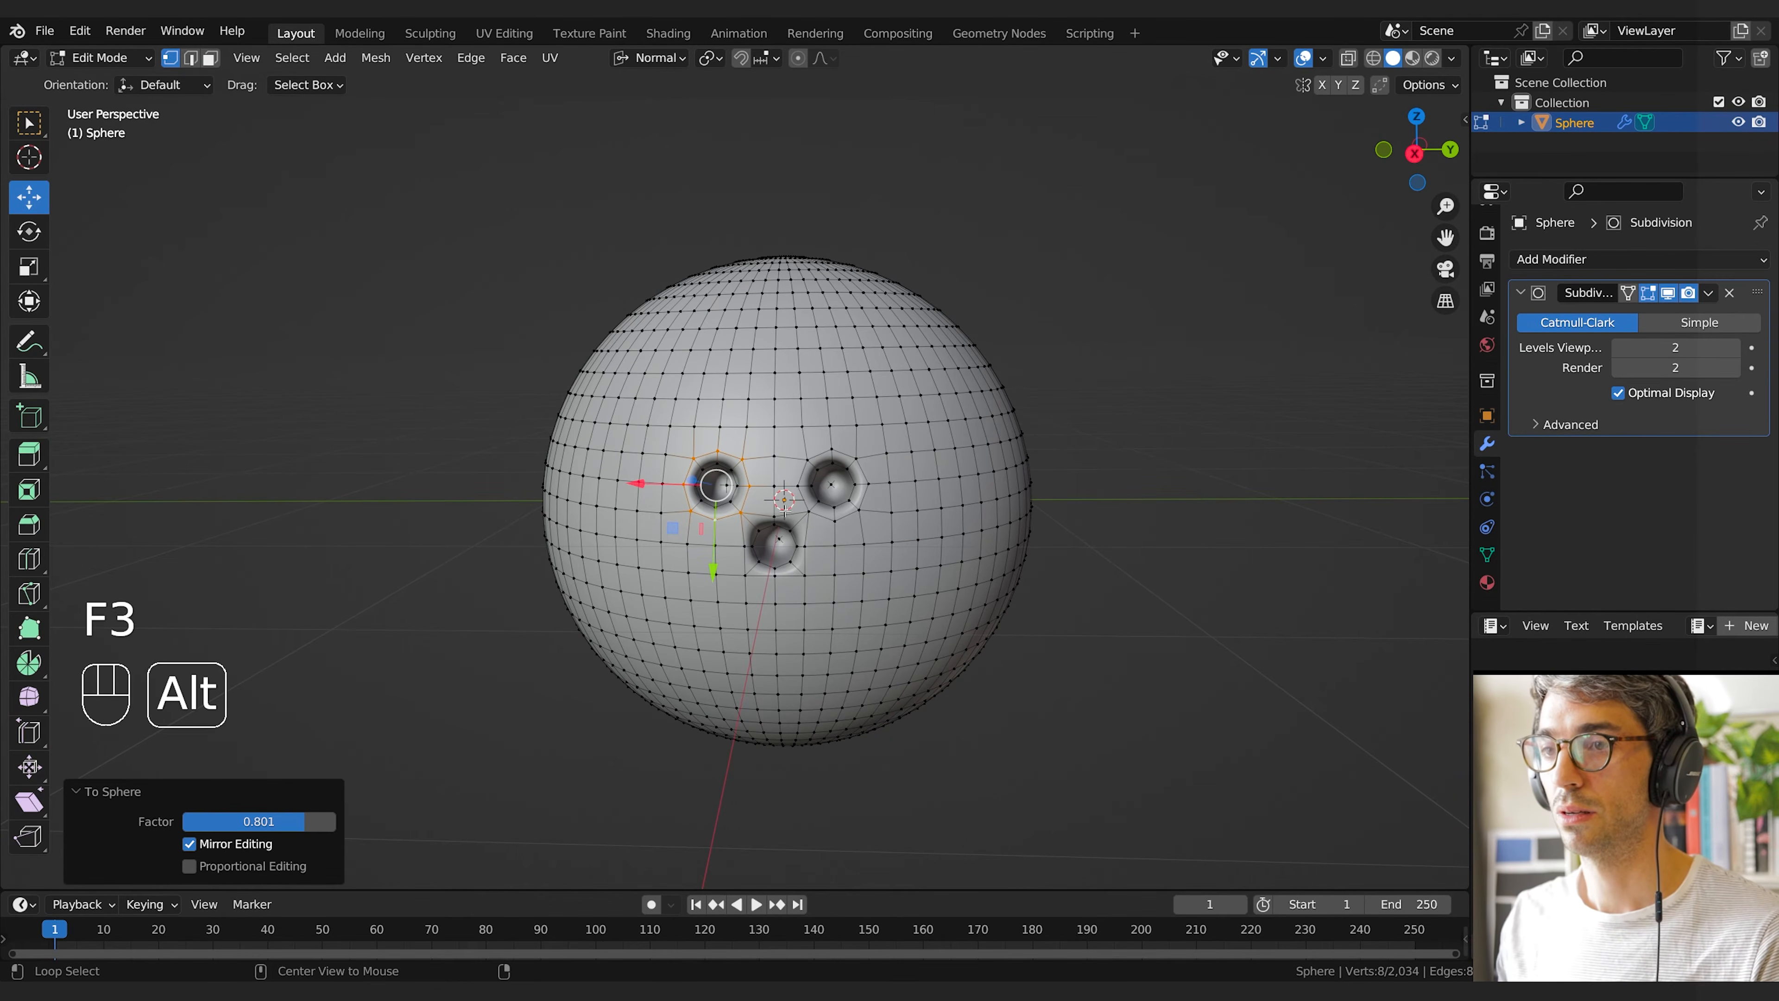
# Return to Object Mode and raise the ball about 0.99 m along Z
pyautogui.press('Tab')
pyautogui.moveTo(919, 539); pyautogui.dragTo(833, 563, button='middle')
pyautogui.scroll(-2, 912, 550)
pyautogui.press('g')
pyautogui.press('z')
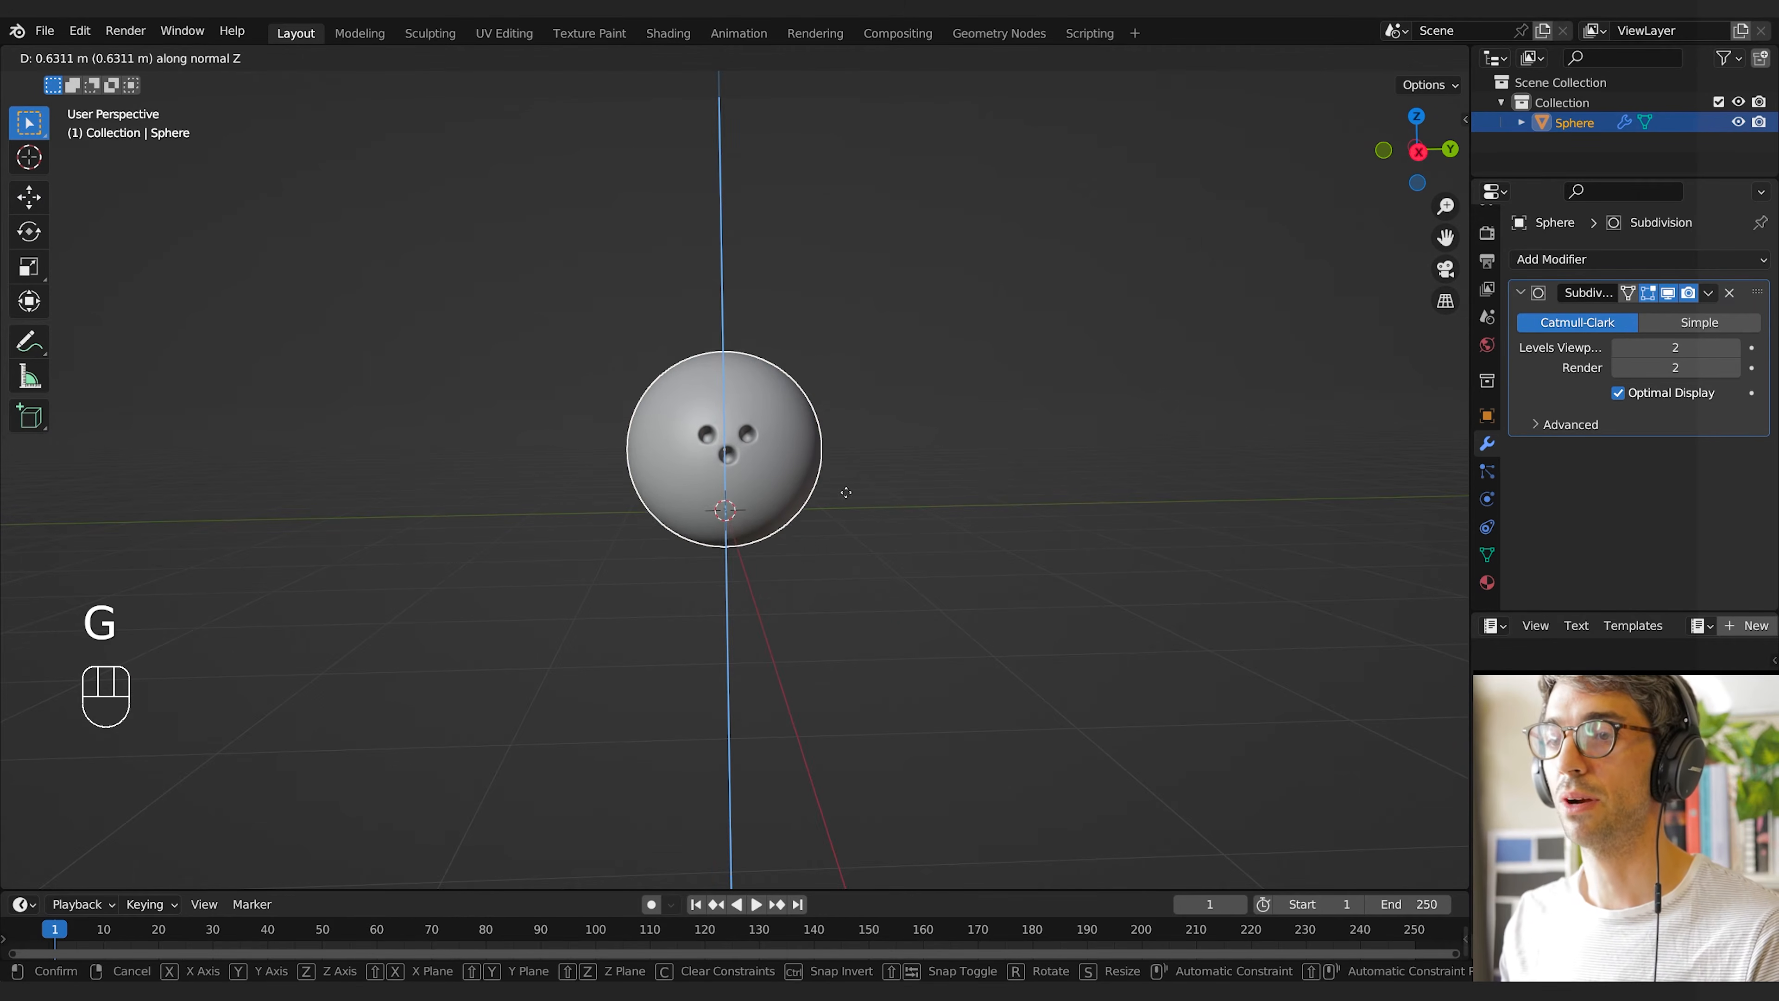
pyautogui.click(850, 465)
# Move the ball about -3.57 m along Y, followed by about 0.79 m back toward the origin
pyautogui.keyDown('shift'); pyautogui.moveTo(861, 479); pyautogui.dragTo(756, 497, button='middle'); pyautogui.keyUp('shift')
pyautogui.press('g')
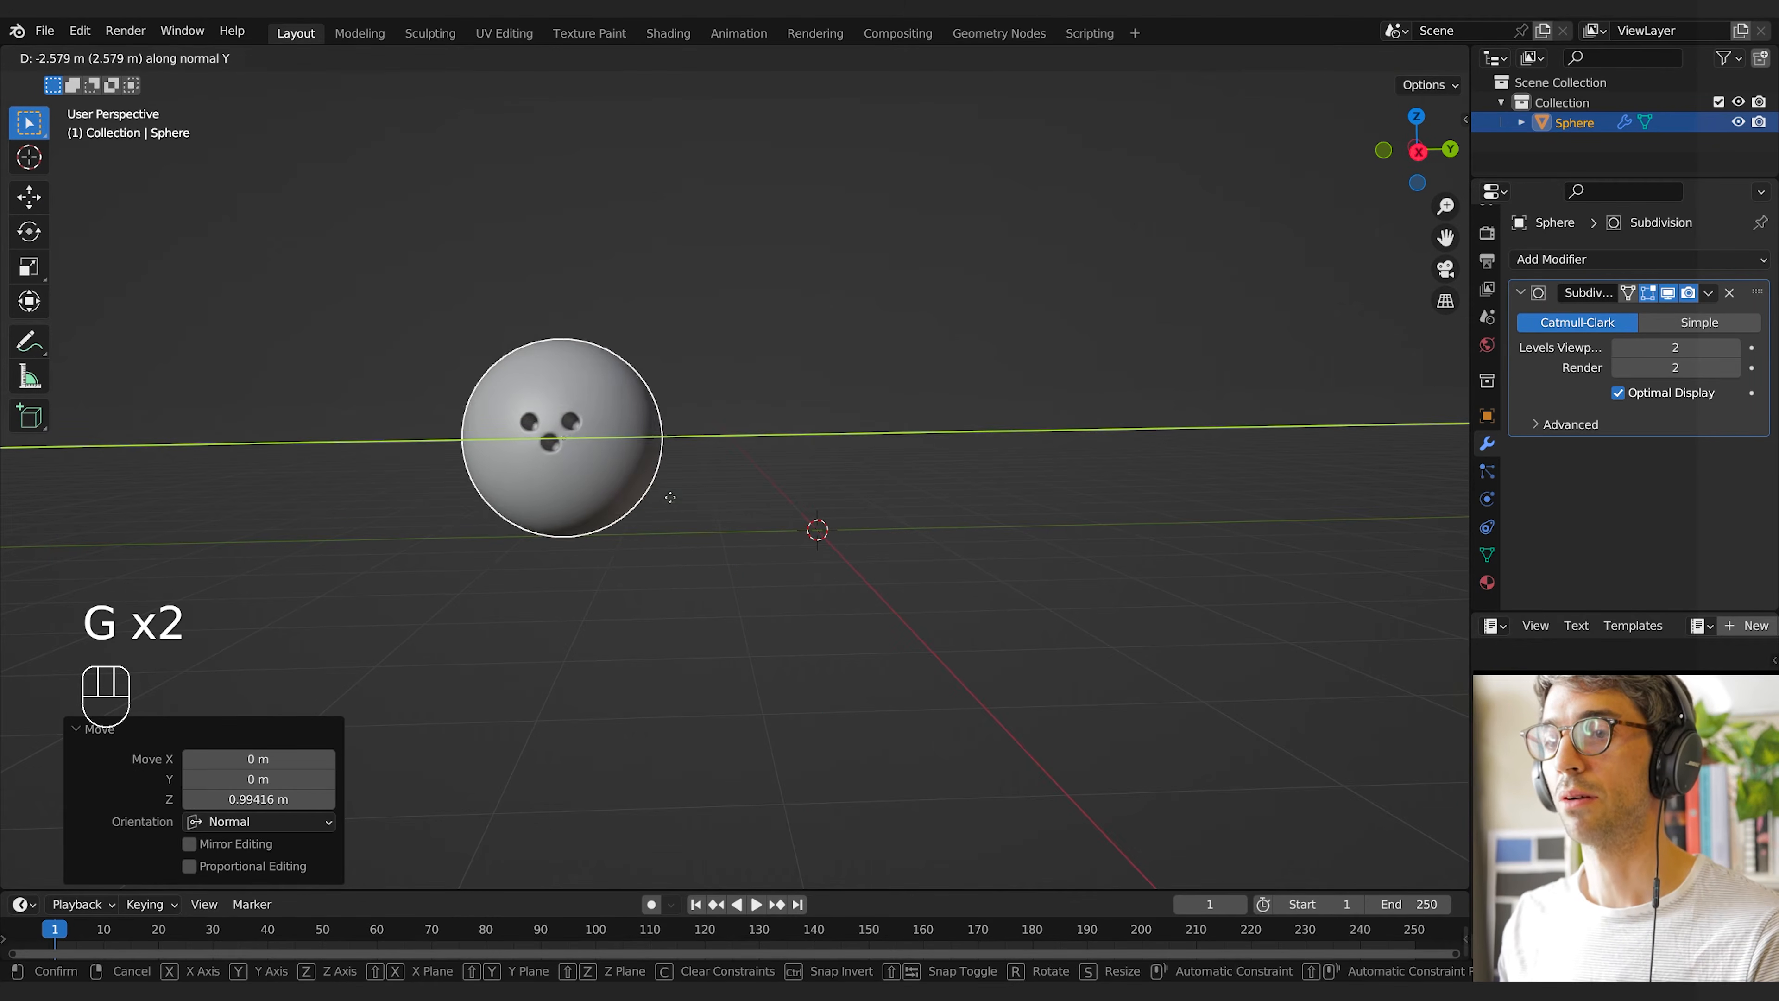
pyautogui.click(571, 499)
pyautogui.moveTo(926, 500); pyautogui.dragTo(895, 513, button='middle')
pyautogui.scroll(-2, 895, 513)
pyautogui.press('g')
pyautogui.moveTo(720, 489); pyautogui.dragTo(731, 478, button='middle')
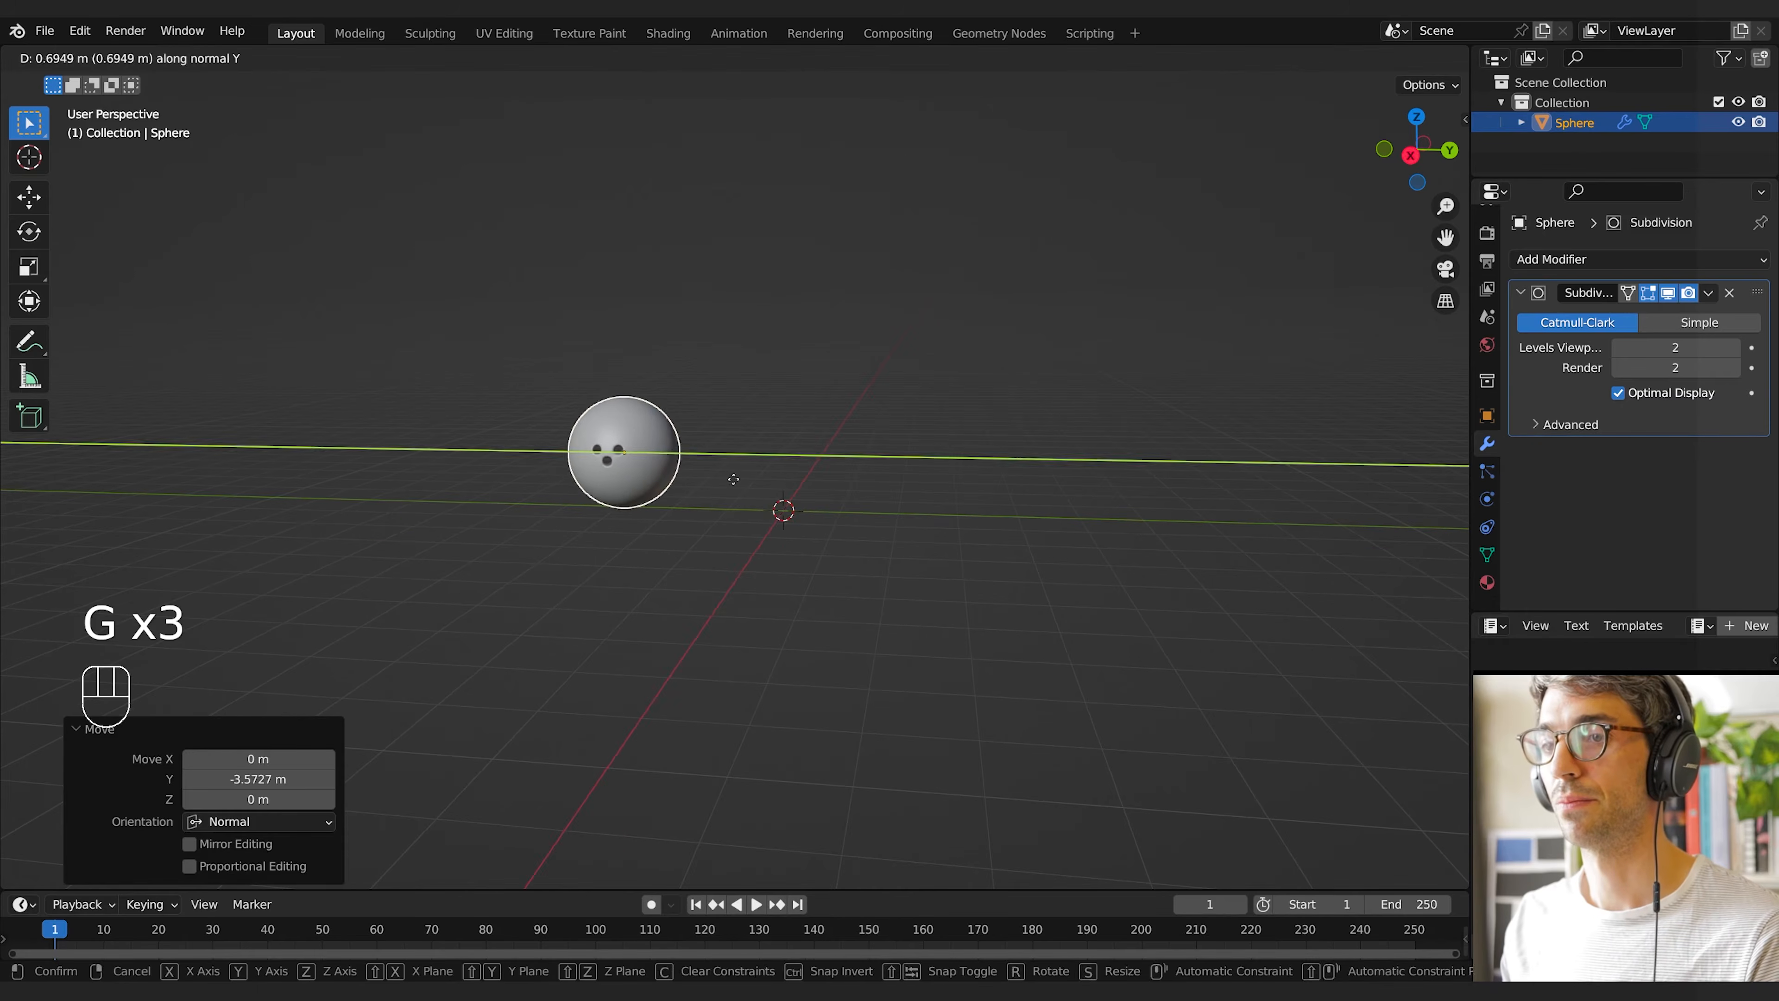
pyautogui.click(725, 480)
# Add a mesh circle at the world origin beside the ball and scale it down
pyautogui.keyDown('shift'); pyautogui.moveTo(881, 493); pyautogui.dragTo(778, 482, button='middle'); pyautogui.keyUp('shift')
pyautogui.scroll(3, 728, 511)
pyautogui.moveTo(648, 532); pyautogui.dragTo(792, 529, button='middle')
pyautogui.hotkey('shift', 'a')
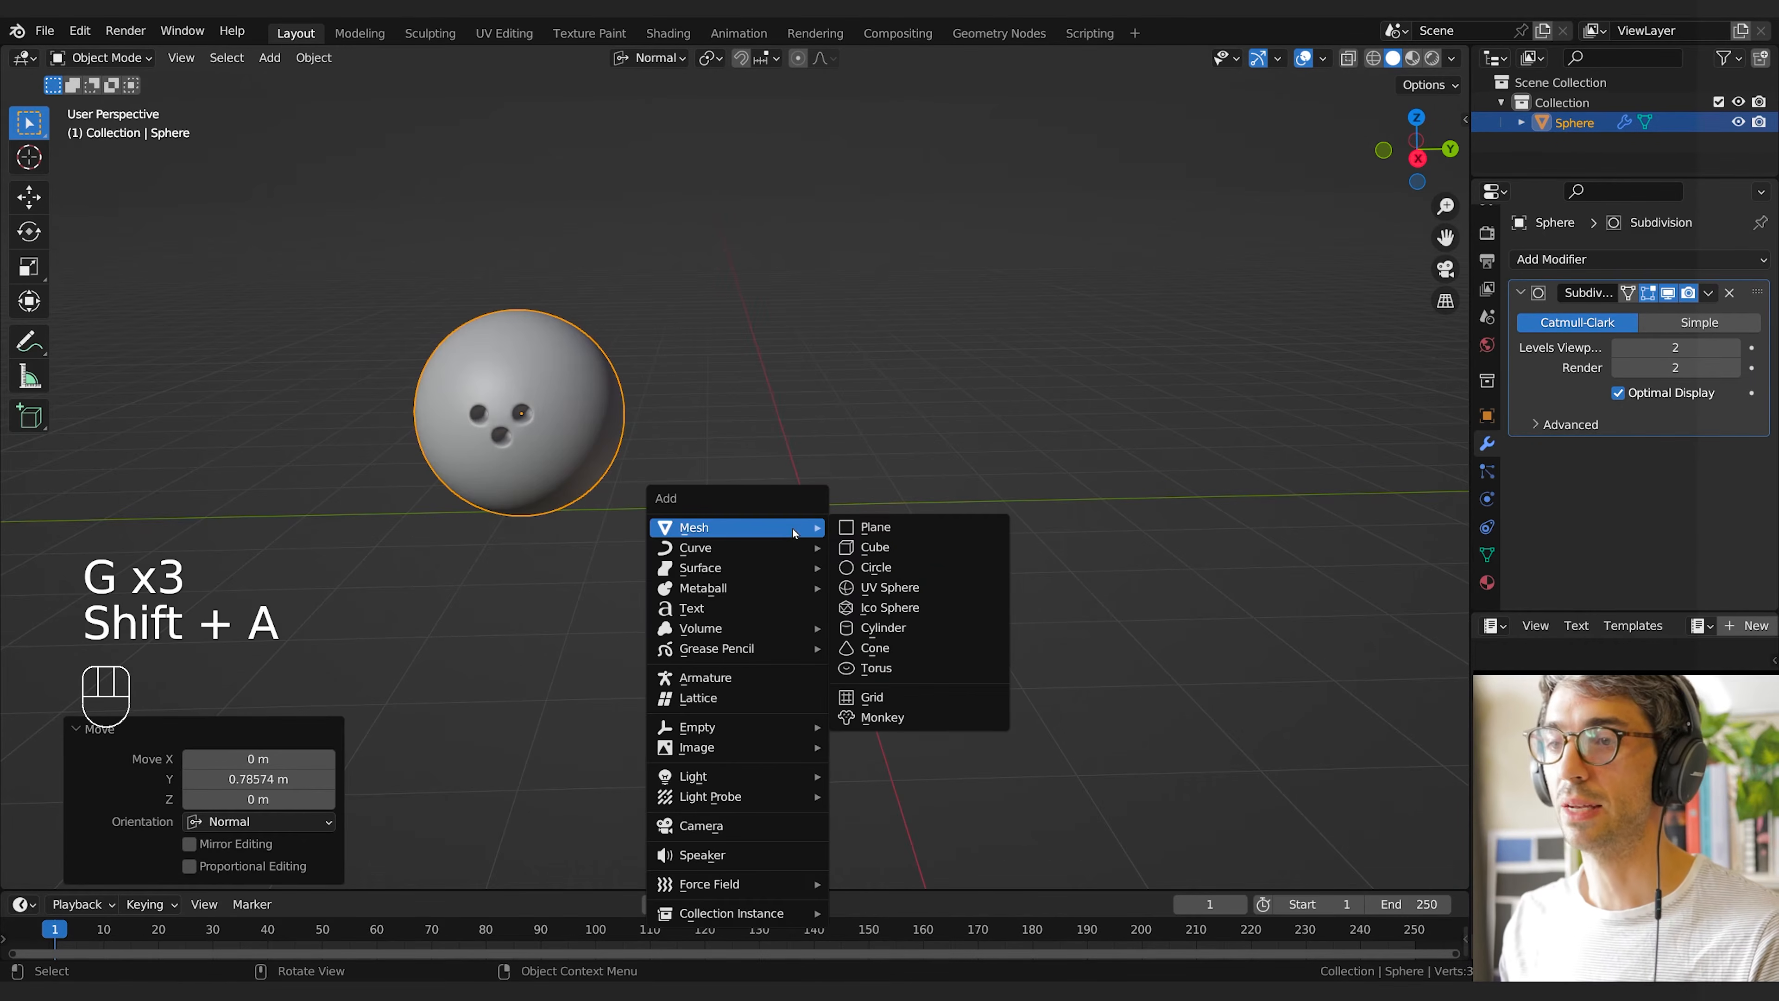
pyautogui.click(876, 568)
pyautogui.scroll(3, 928, 565)
pyautogui.moveTo(874, 459); pyautogui.dragTo(1009, 552, button='middle')
pyautogui.press('s')
pyautogui.click(848, 517)
# Enter Edit Mode on the circle and extrude its edge loop in place
pyautogui.press('Tab')
pyautogui.press('e')
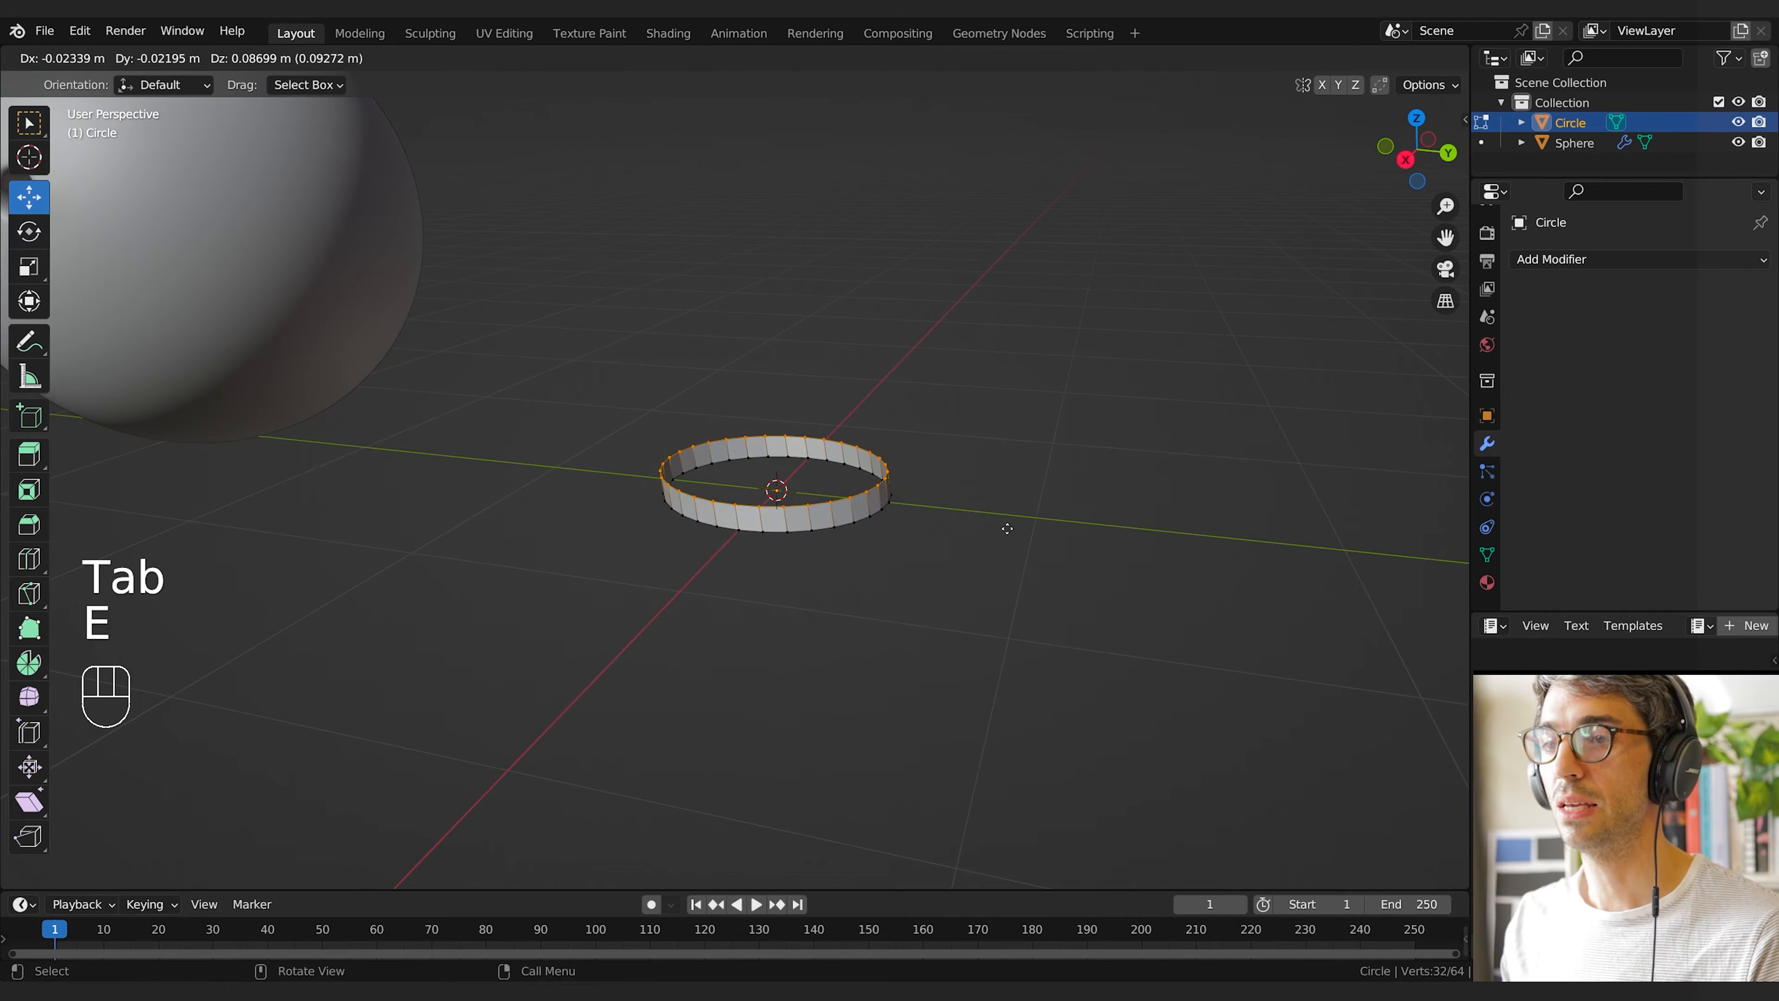
pyautogui.press('z')
pyautogui.rightClick(1001, 452)
# Set the transform orientation to Global and raise the extruded loop about 0.37 m along Z
pyautogui.click(659, 57)
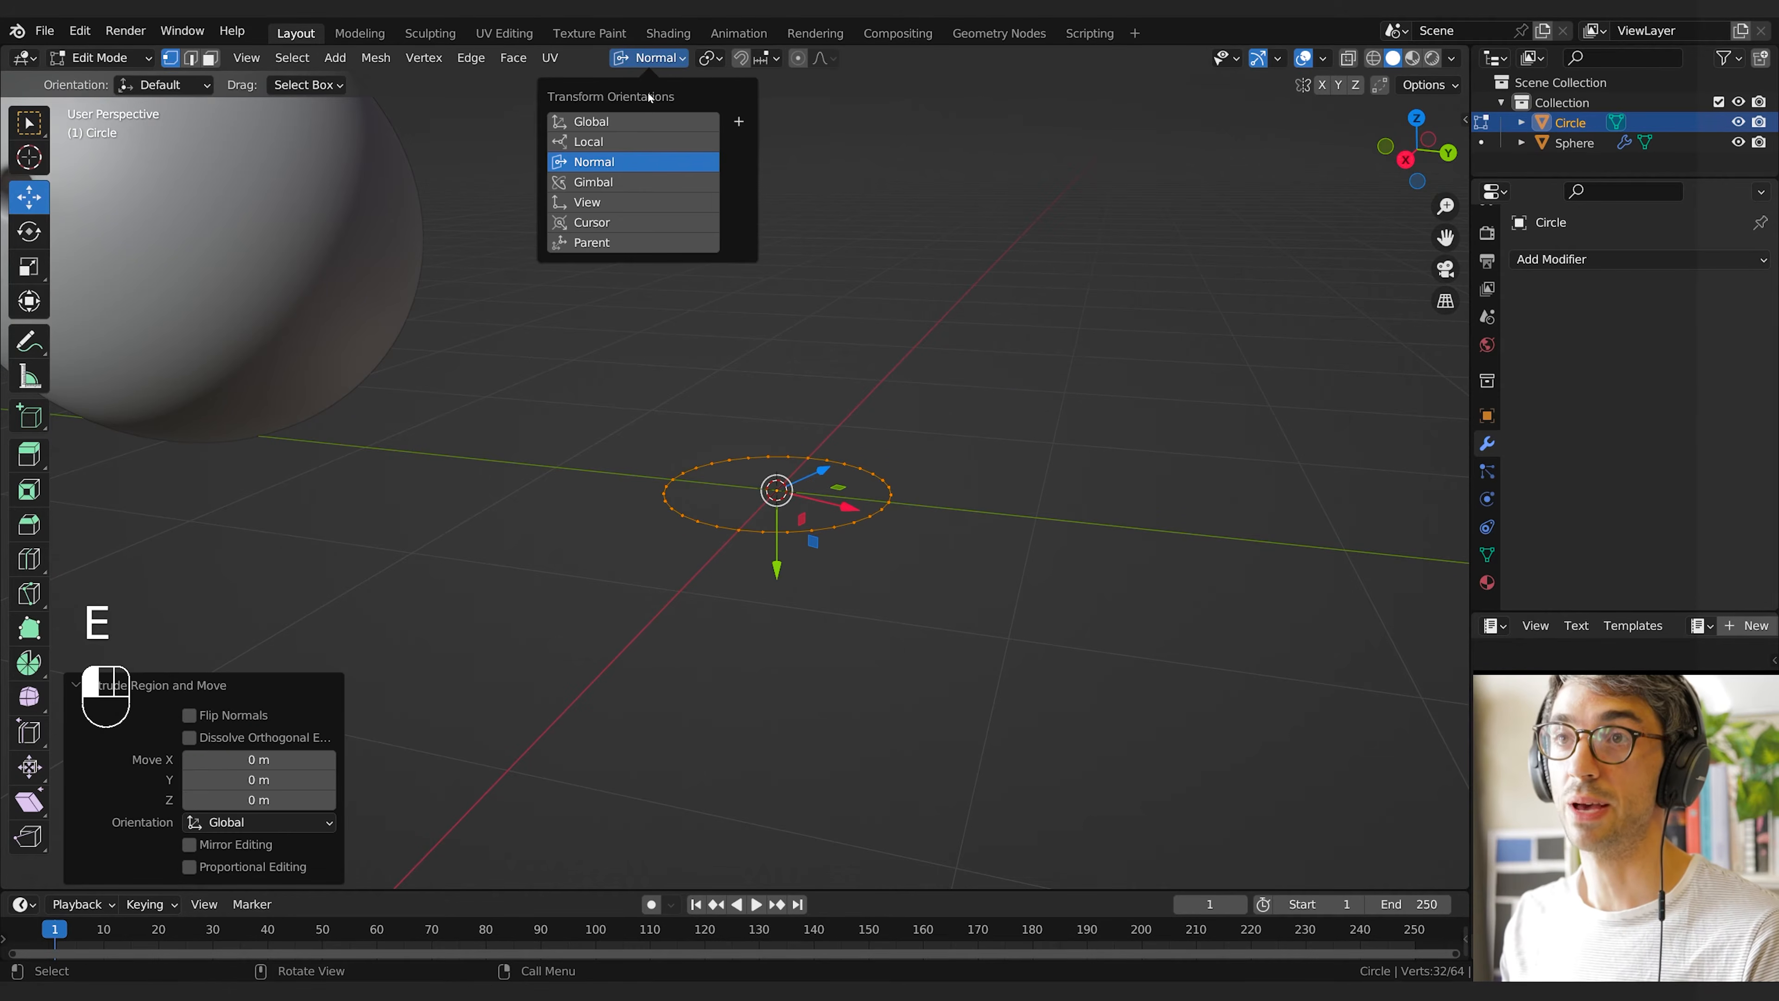
pyautogui.click(596, 122)
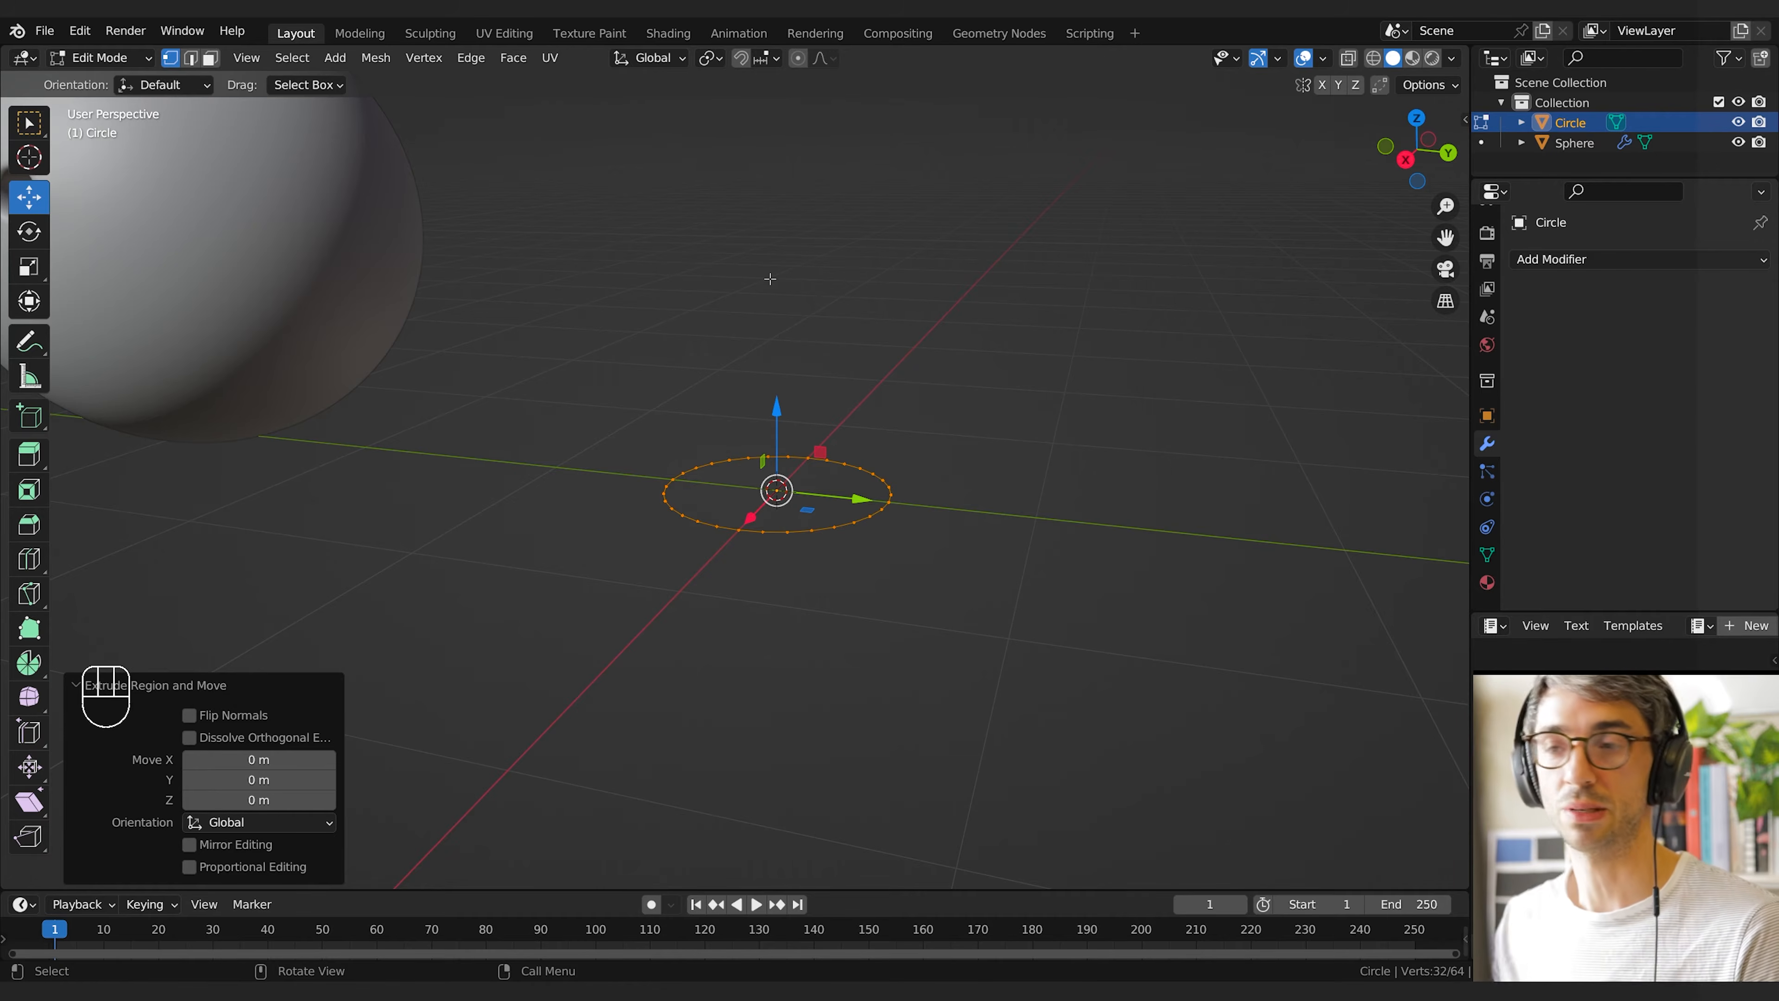
pyautogui.moveTo(769, 278); pyautogui.dragTo(965, 418, button='middle')
pyautogui.click(967, 365)
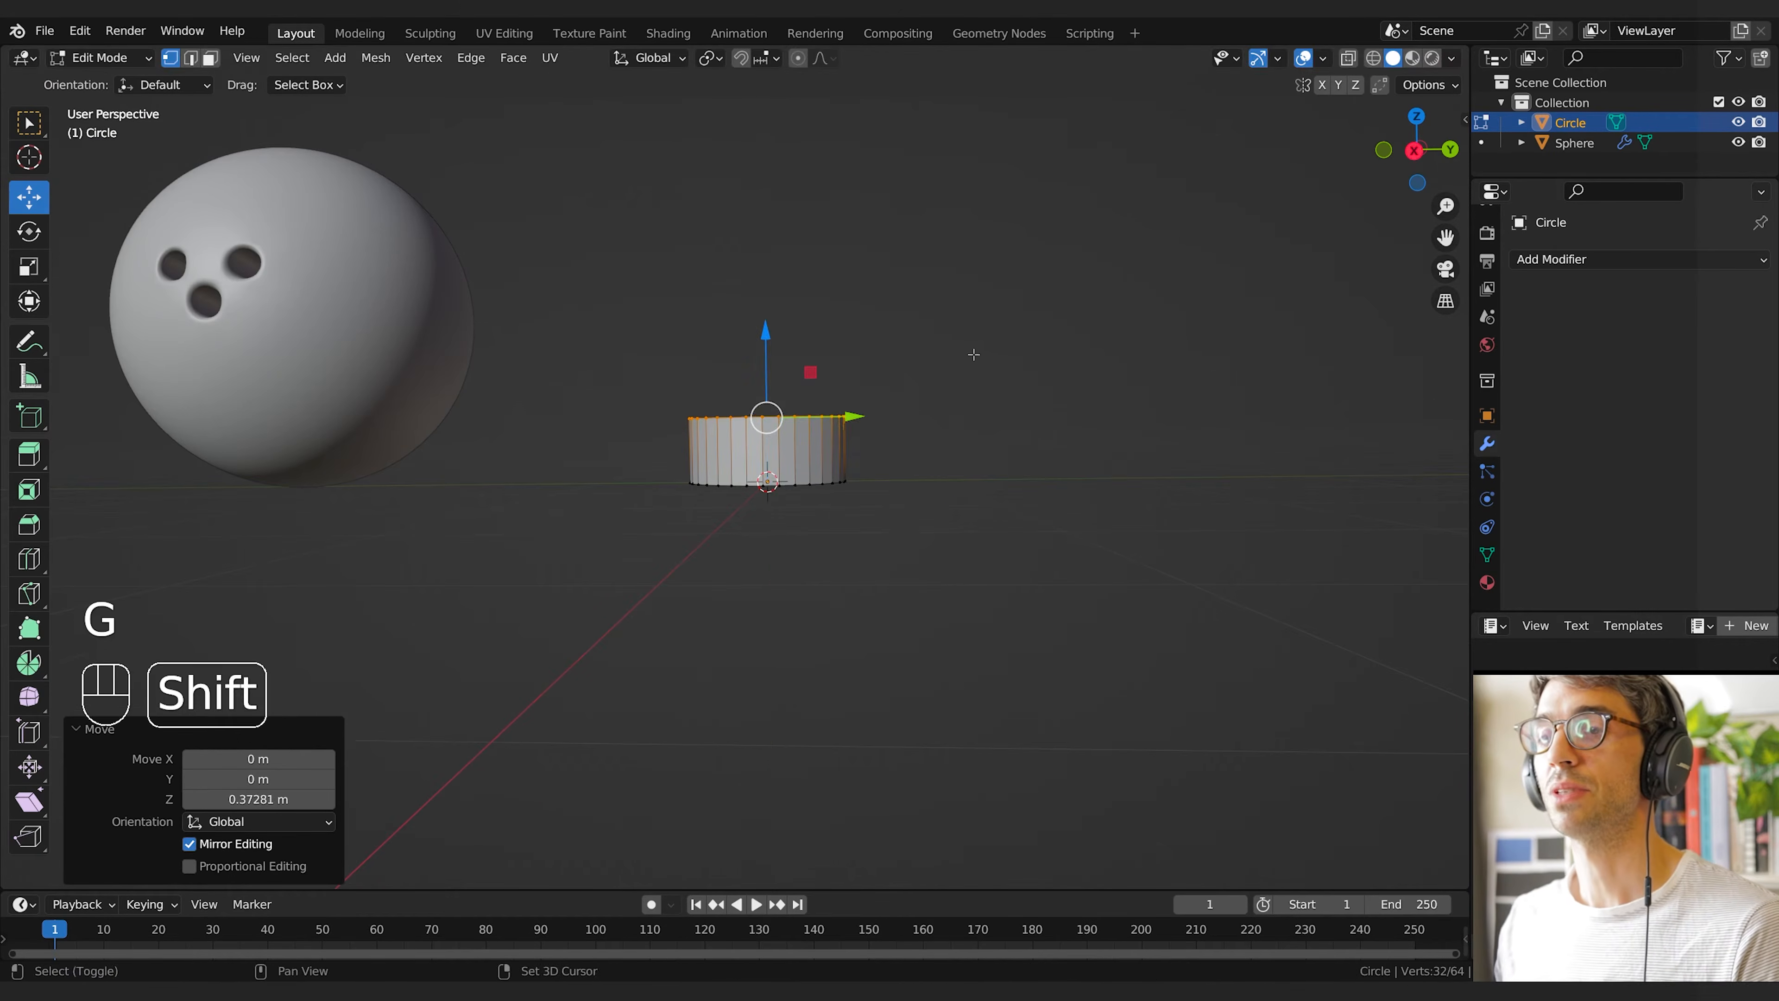
# Scale the circle's raised upper loop outward by about 1.39 so the base flares
pyautogui.press('s')
pyautogui.keyDown('shift'); pyautogui.moveTo(973, 354); pyautogui.dragTo(963, 479, button='middle'); pyautogui.keyUp('shift')
pyautogui.click(1055, 394)
# Extrude the upper loop straight up along Z and scale the new loop by about 1.08
pyautogui.press('e')
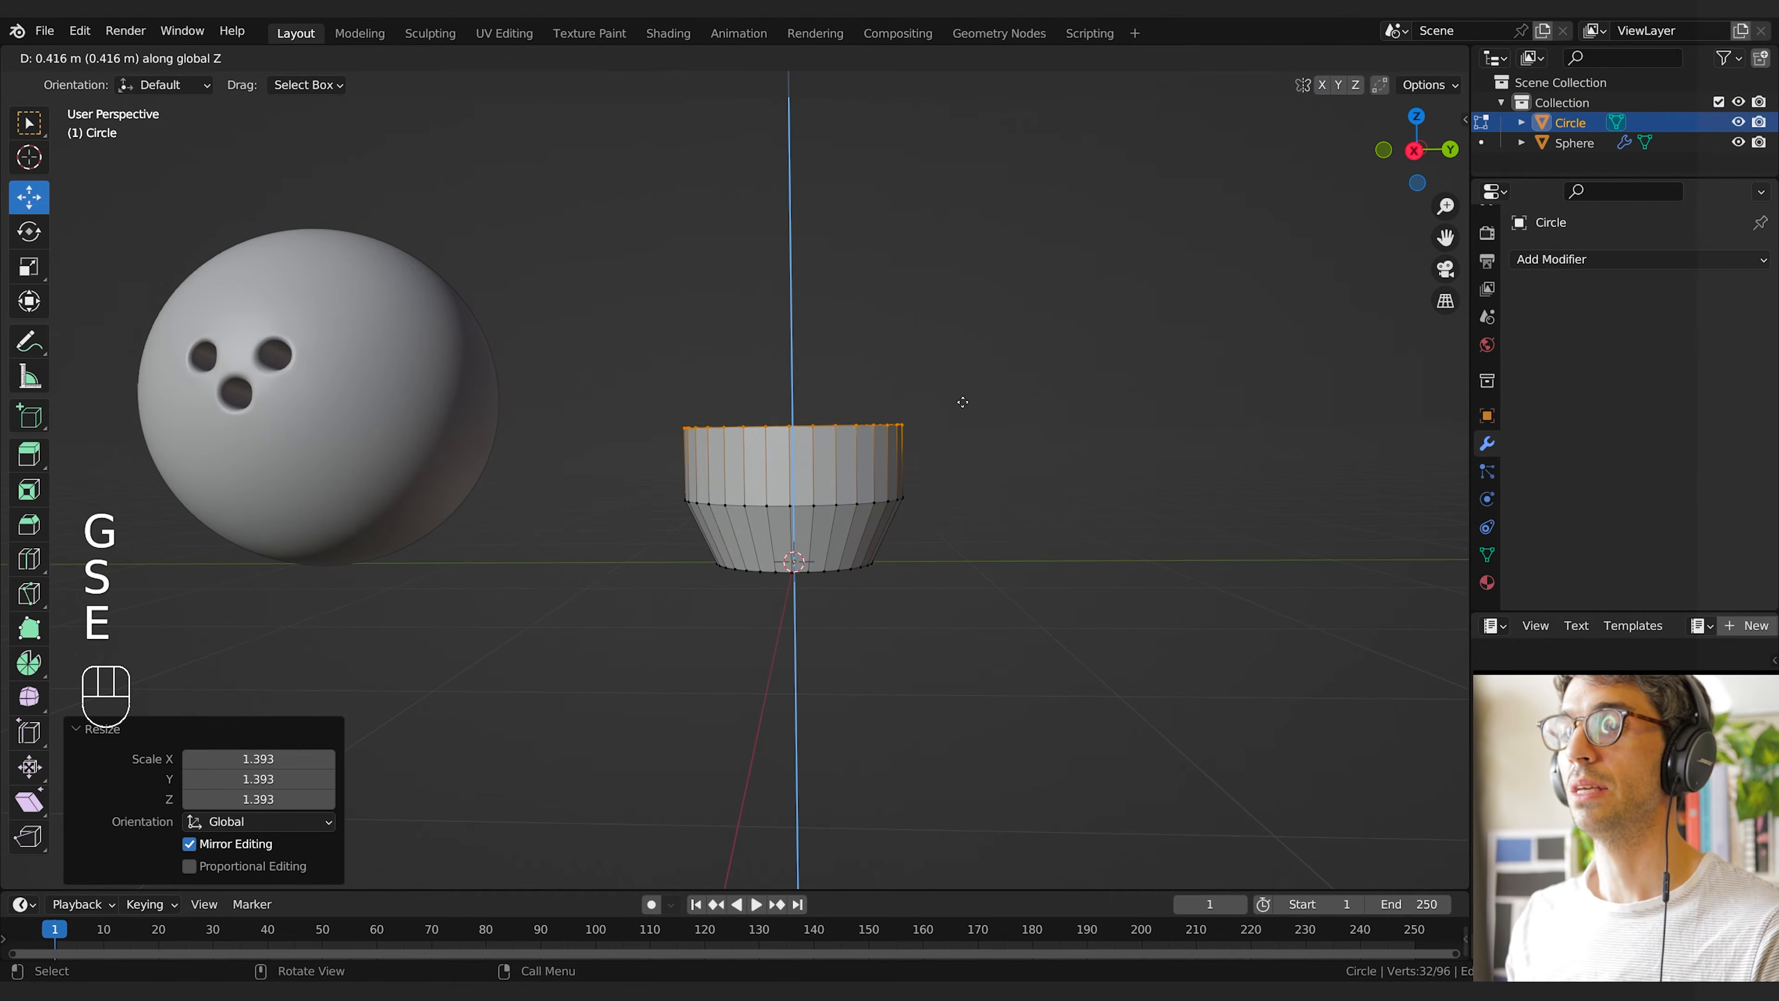
pyautogui.click(1098, 405)
pyautogui.press('s')
pyautogui.click(1075, 401)
# Extrude another section upward from the top loop and scale its new edge down to about 0.57
pyautogui.keyDown('shift'); pyautogui.moveTo(1076, 401); pyautogui.dragTo(1069, 491, button='middle'); pyautogui.keyUp('shift')
pyautogui.press('e')
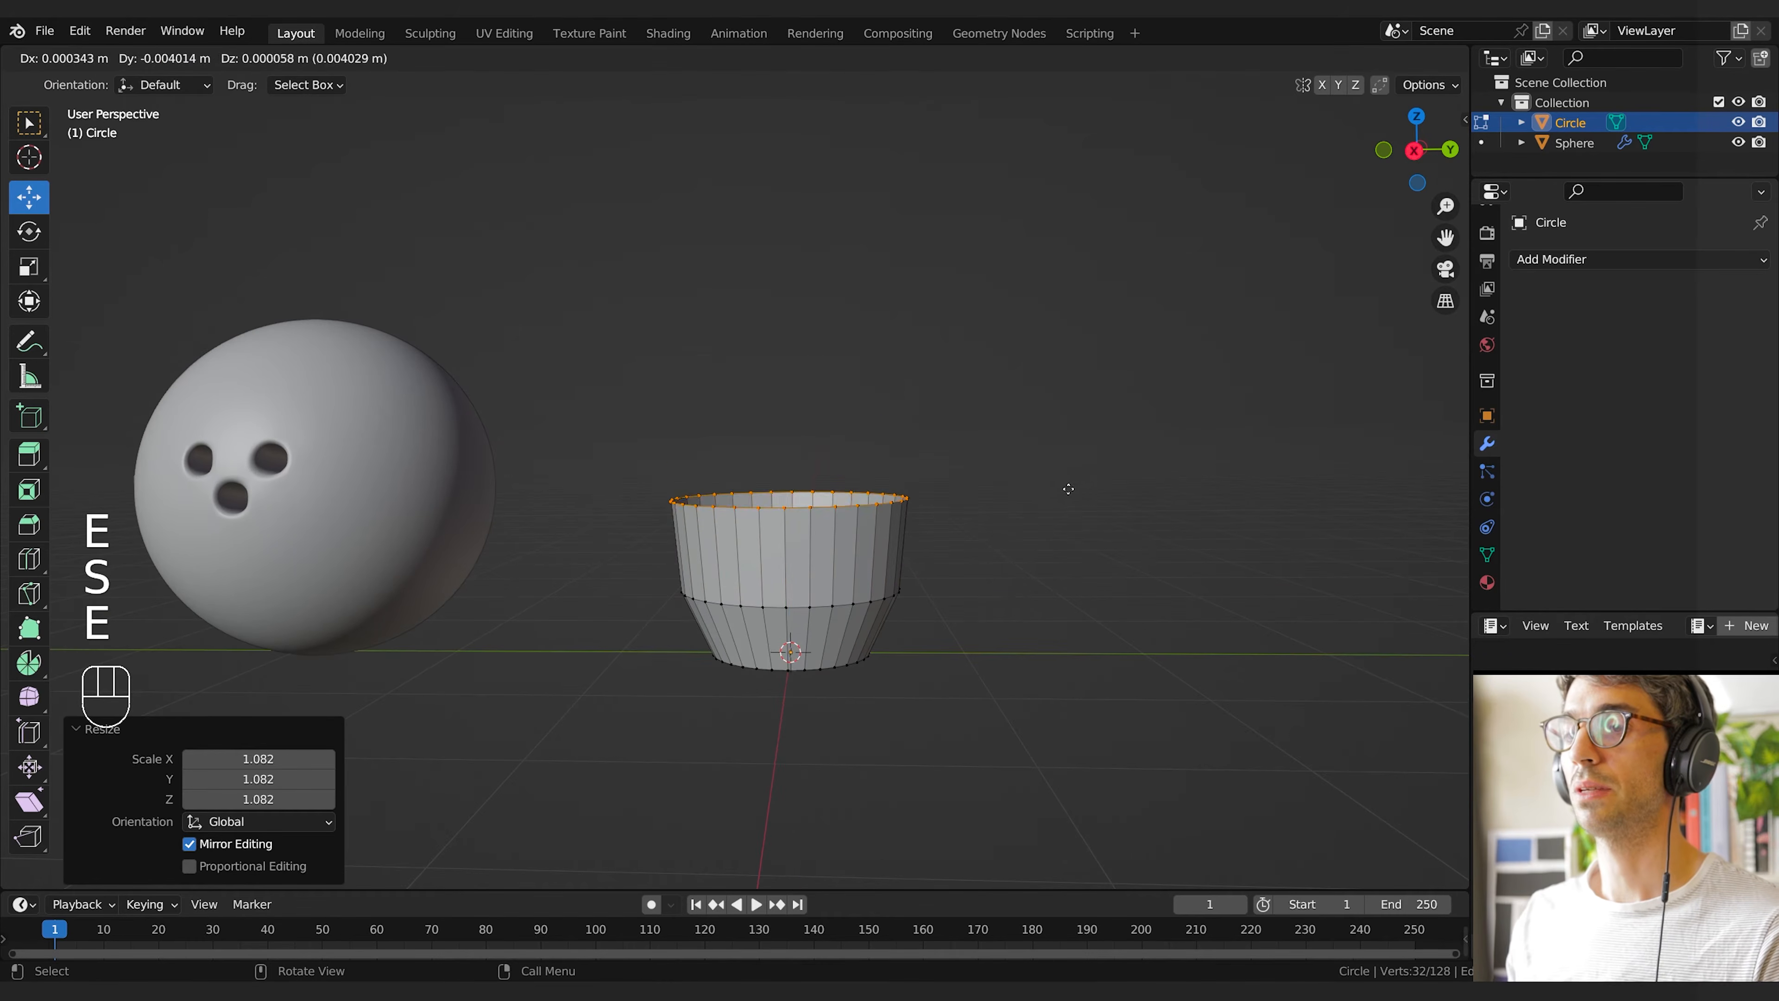
pyautogui.middleClick(1068, 470)
pyautogui.click(1070, 376)
pyautogui.press('s')
pyautogui.click(968, 374)
# Extrude the narrowed loop upward and taper it further to form the pin's neck
pyautogui.scroll(-1, 967, 374)
pyautogui.moveTo(966, 375); pyautogui.dragTo(985, 457, button='middle')
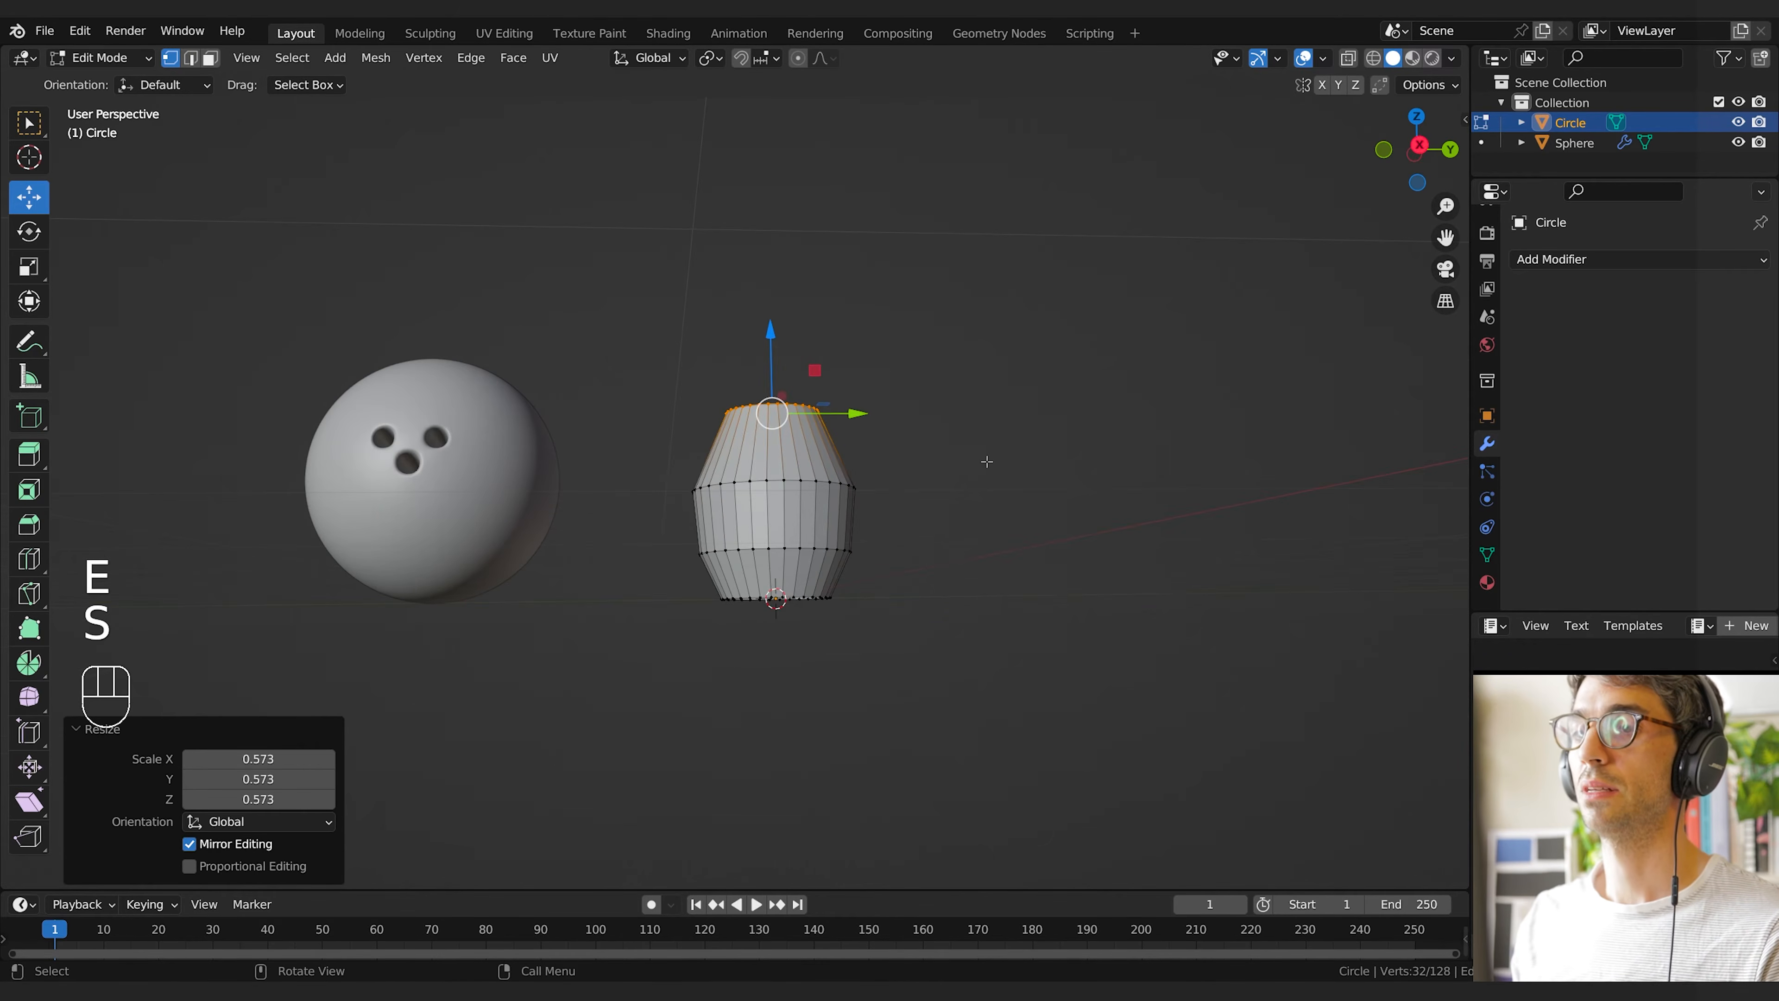
pyautogui.press('e')
pyautogui.click(1016, 421)
pyautogui.press('s')
pyautogui.click(896, 376)
# Extrude the neck loop about 0.33 m along Z and widen the new loop by about 1.3
pyautogui.keyDown('shift'); pyautogui.moveTo(935, 375); pyautogui.dragTo(889, 478, button='middle'); pyautogui.keyUp('shift')
pyautogui.press('e')
pyautogui.click(902, 431)
pyautogui.press('s')
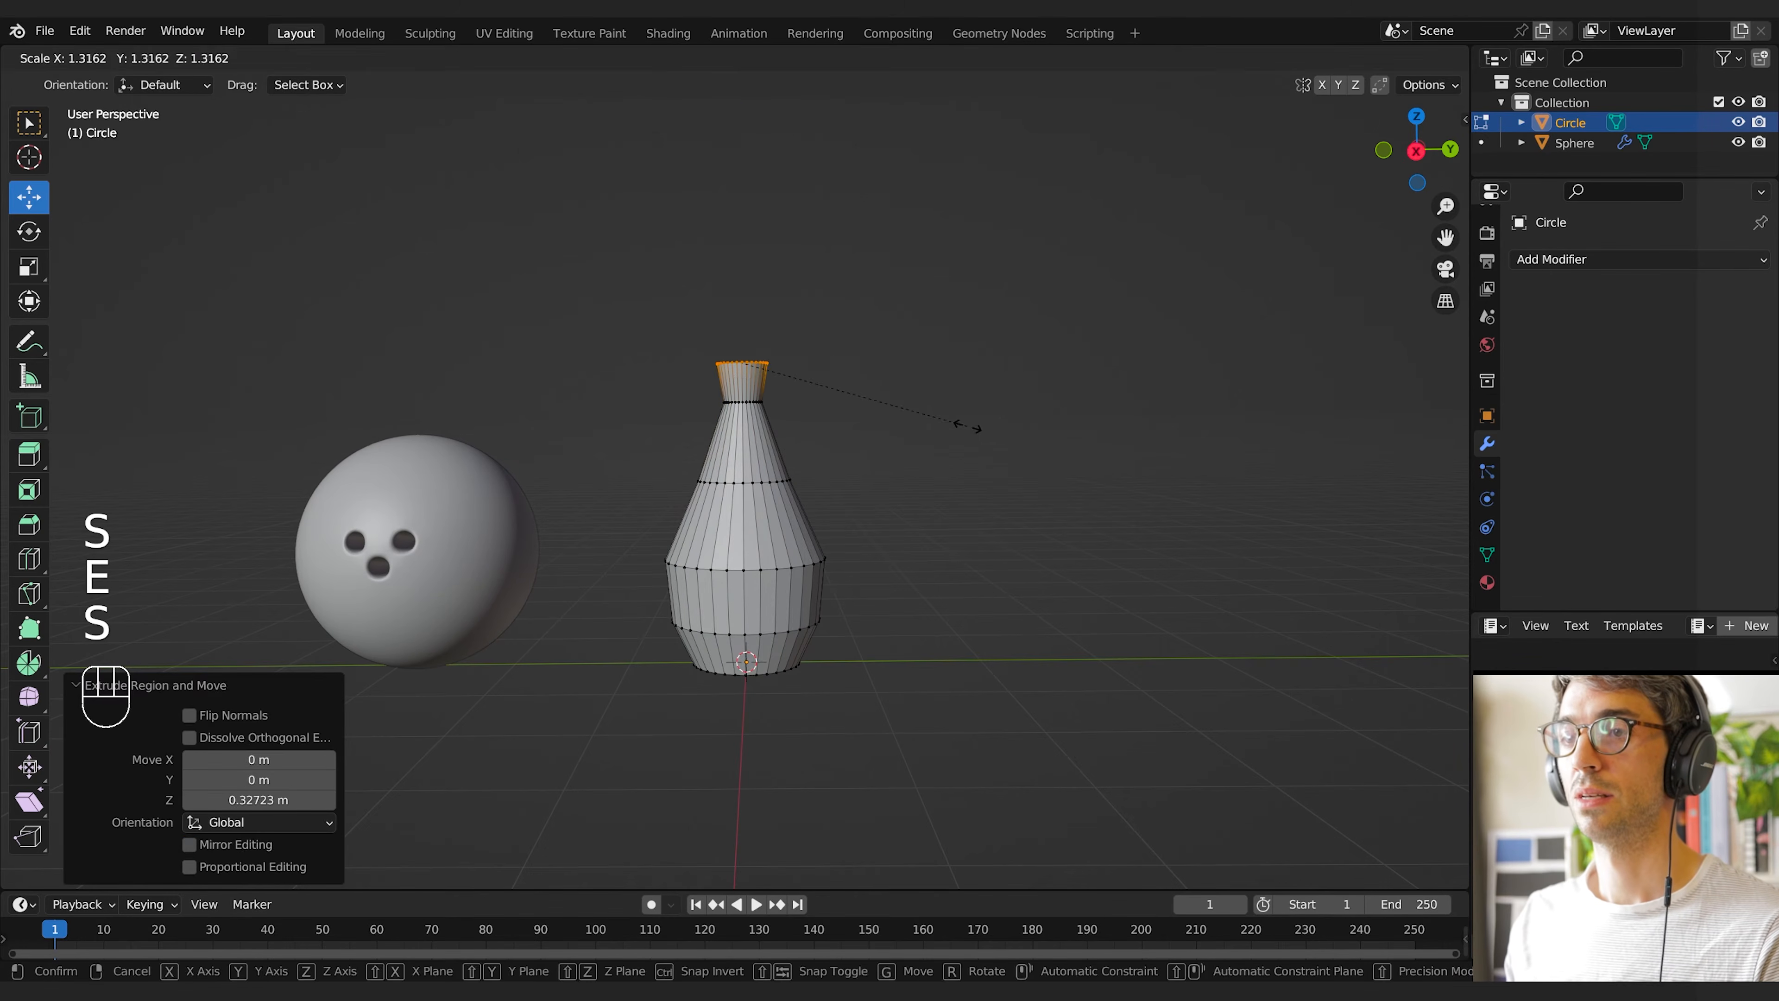
pyautogui.click(956, 426)
# Extrude the top loop about 0.41 m upward and widen it by about 1.6 for the pin's head
pyautogui.press('e')
pyautogui.click(951, 377)
pyautogui.press('s')
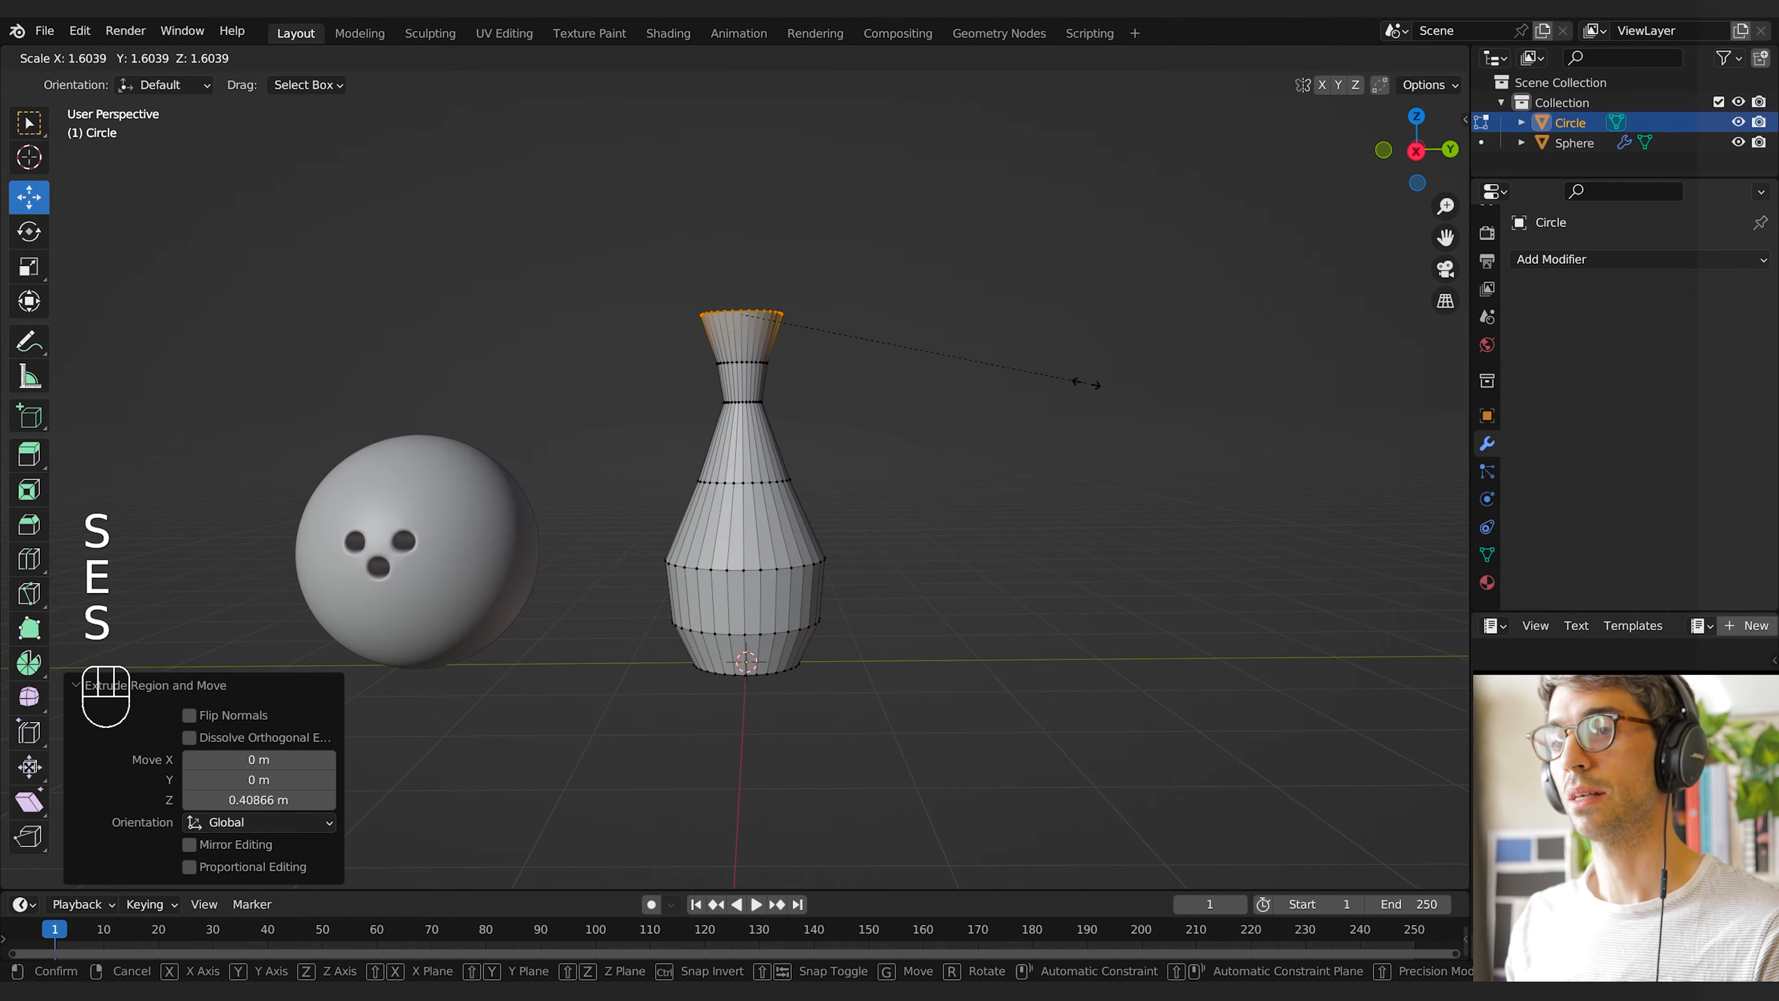
pyautogui.click(1086, 383)
# Extrude the head loop about 0.37 m upward and scale the new loop to about 0.43
pyautogui.press('e')
pyautogui.click(1114, 342)
pyautogui.press('s')
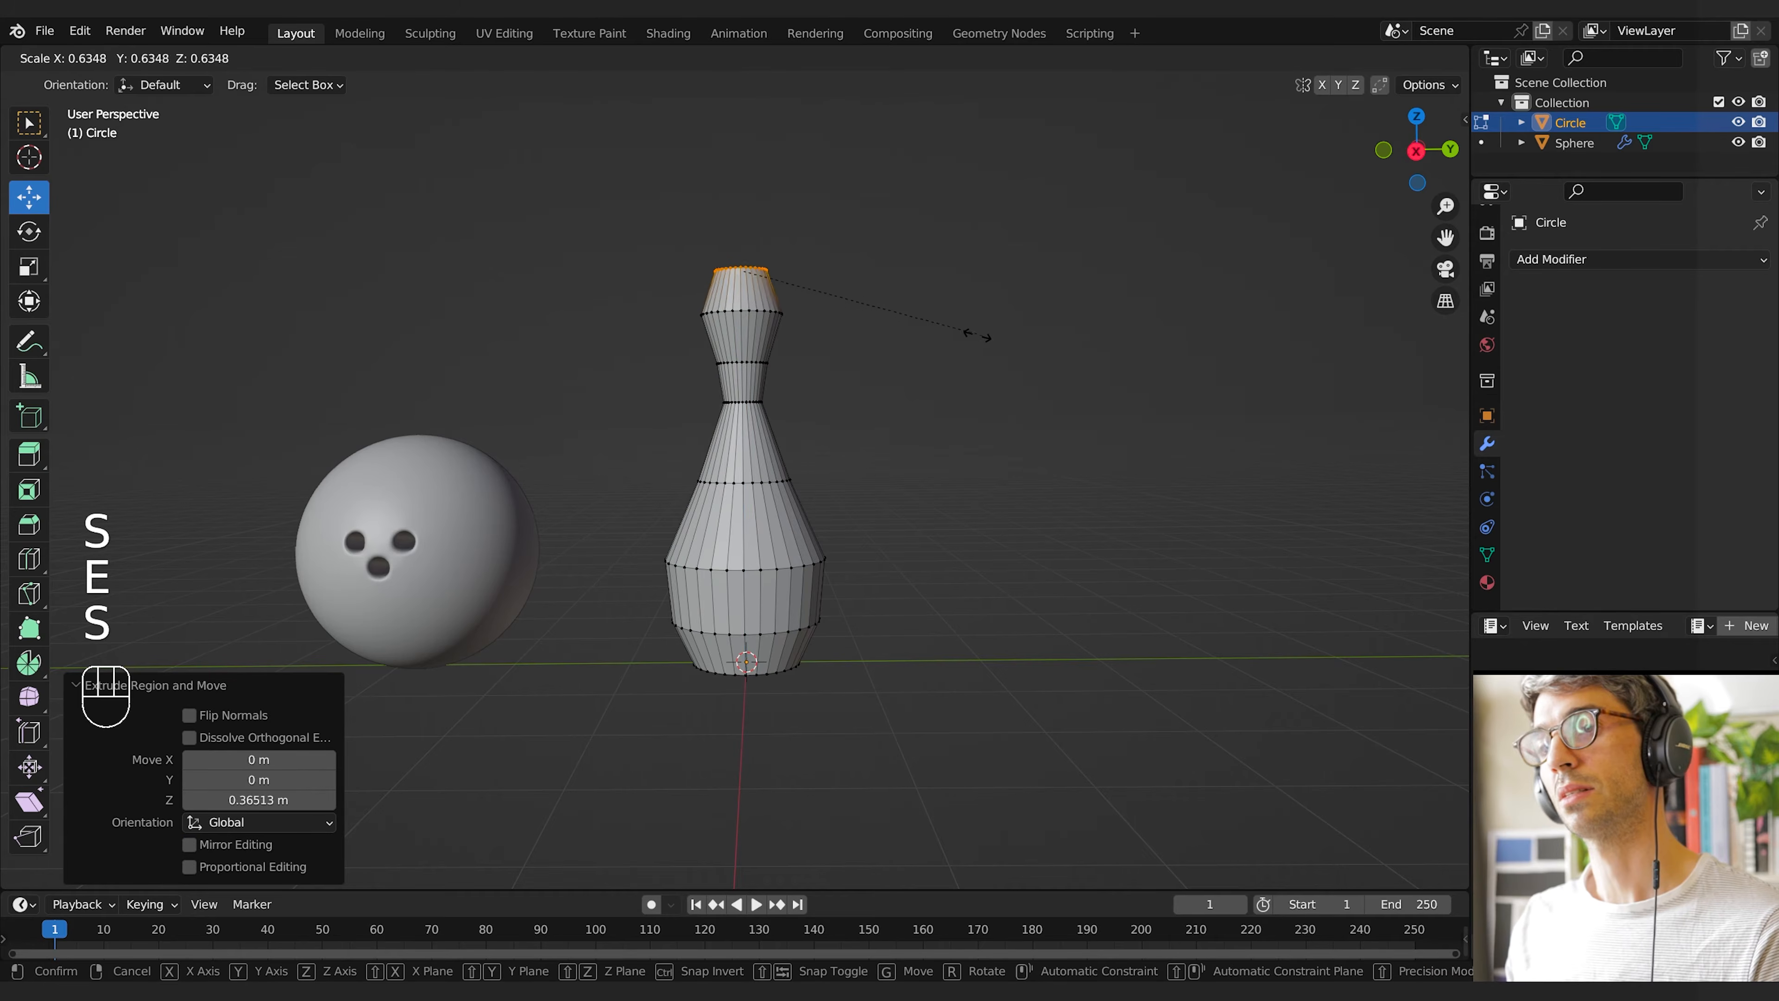
pyautogui.click(907, 336)
# Extrude a short, narrower rim on top of the pin's head and lower it about 0.04 m
pyautogui.press('e')
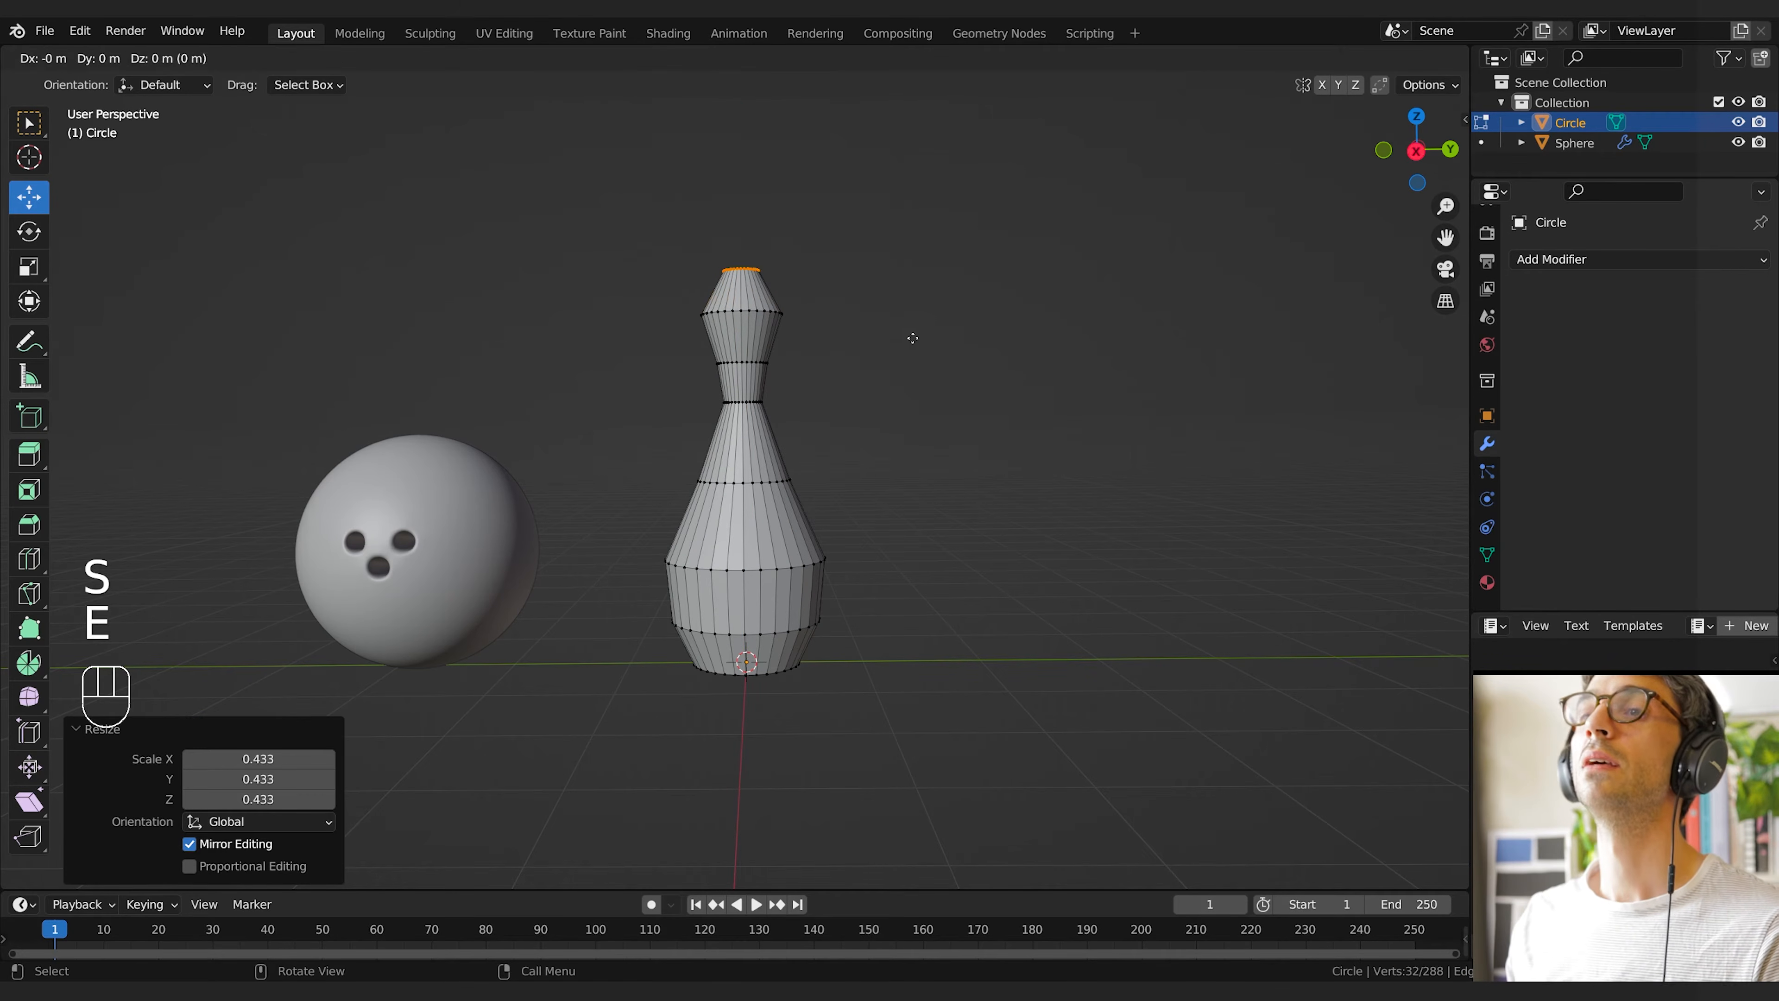
pyautogui.click(911, 326)
pyautogui.press('s')
pyautogui.click(854, 333)
pyautogui.press('g')
pyautogui.click(858, 325)
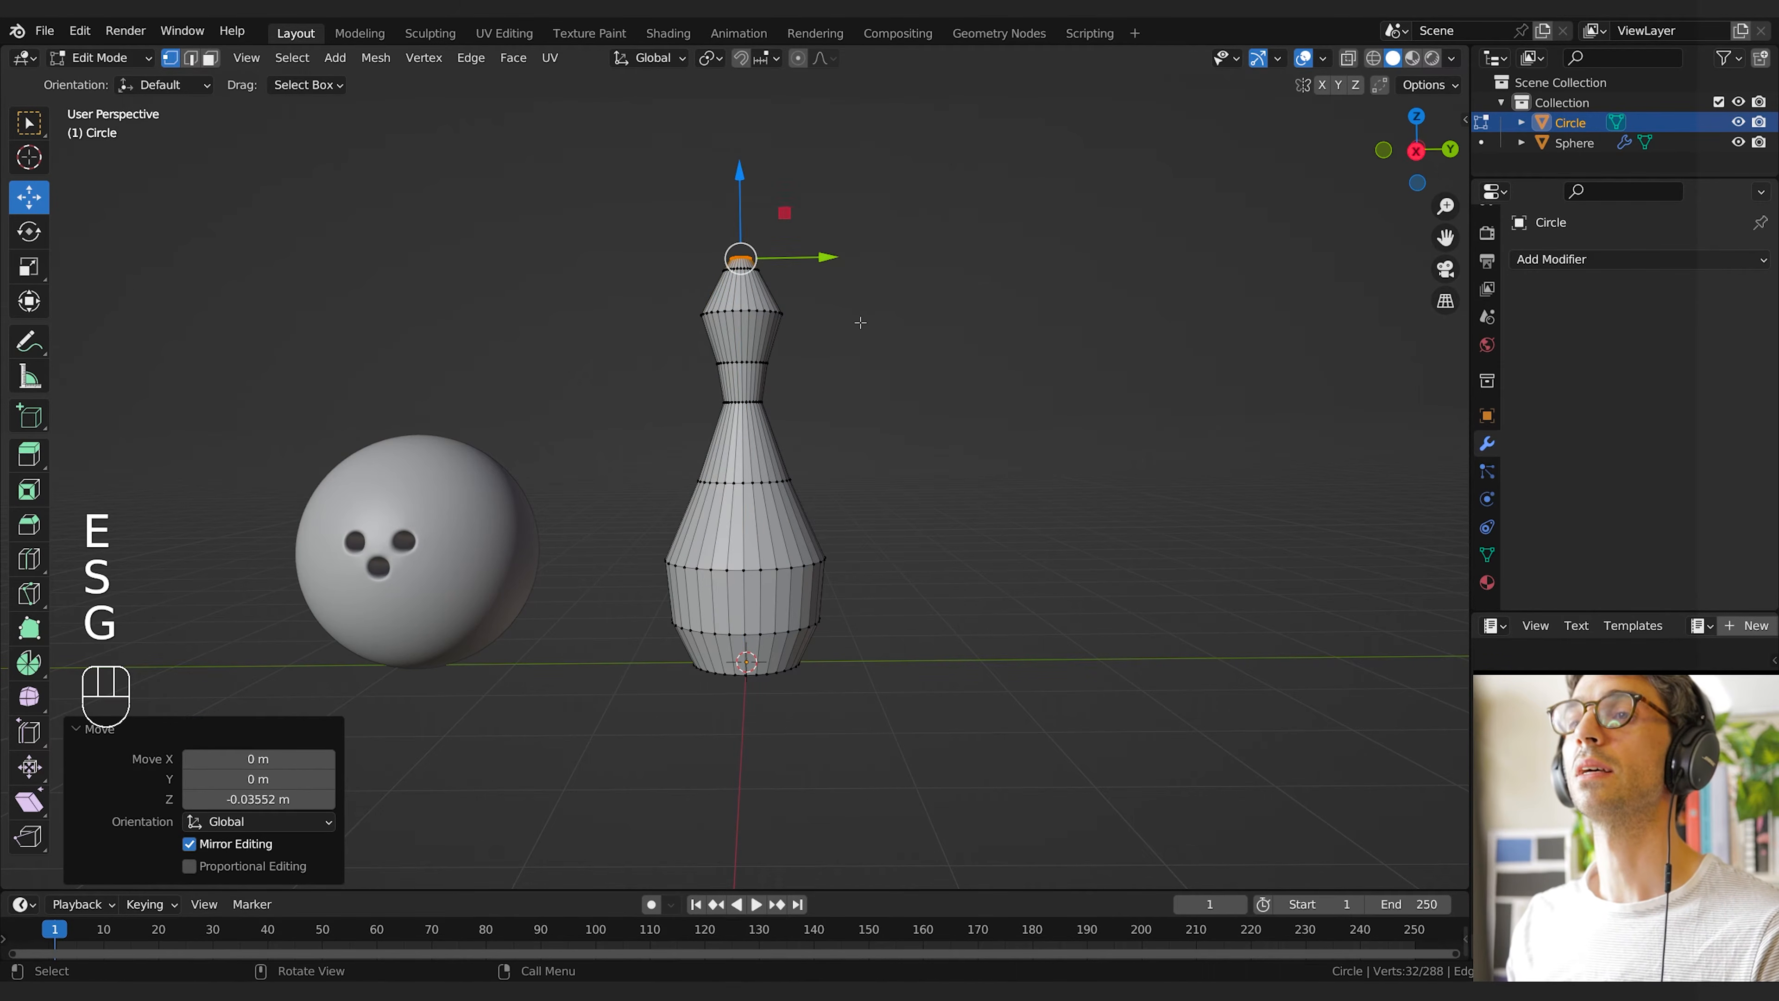
# Lower the top rim about 0.01 m along Z and close its opening with Grid Fill
pyautogui.moveTo(858, 326); pyautogui.dragTo(849, 474, button='middle')
pyautogui.scroll(2, 858, 382)
pyautogui.press('g')
pyautogui.press('g')
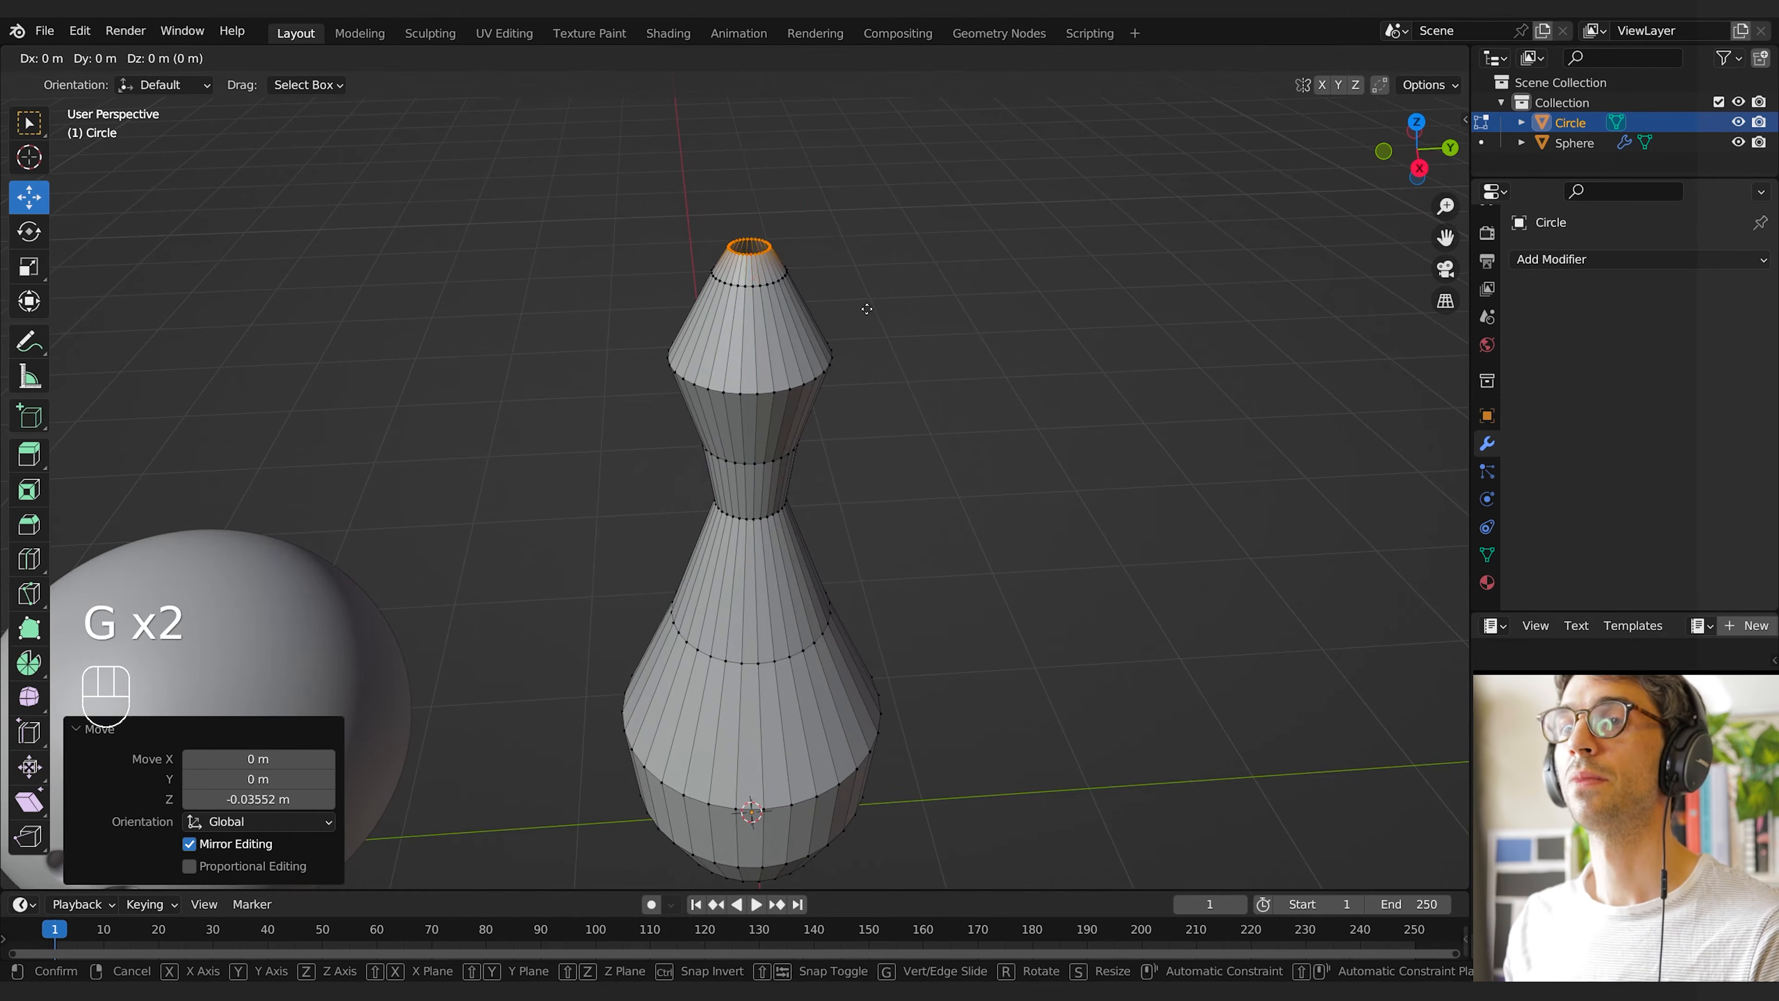
pyautogui.click(870, 319)
pyautogui.press('F3')
pyautogui.write('grid')
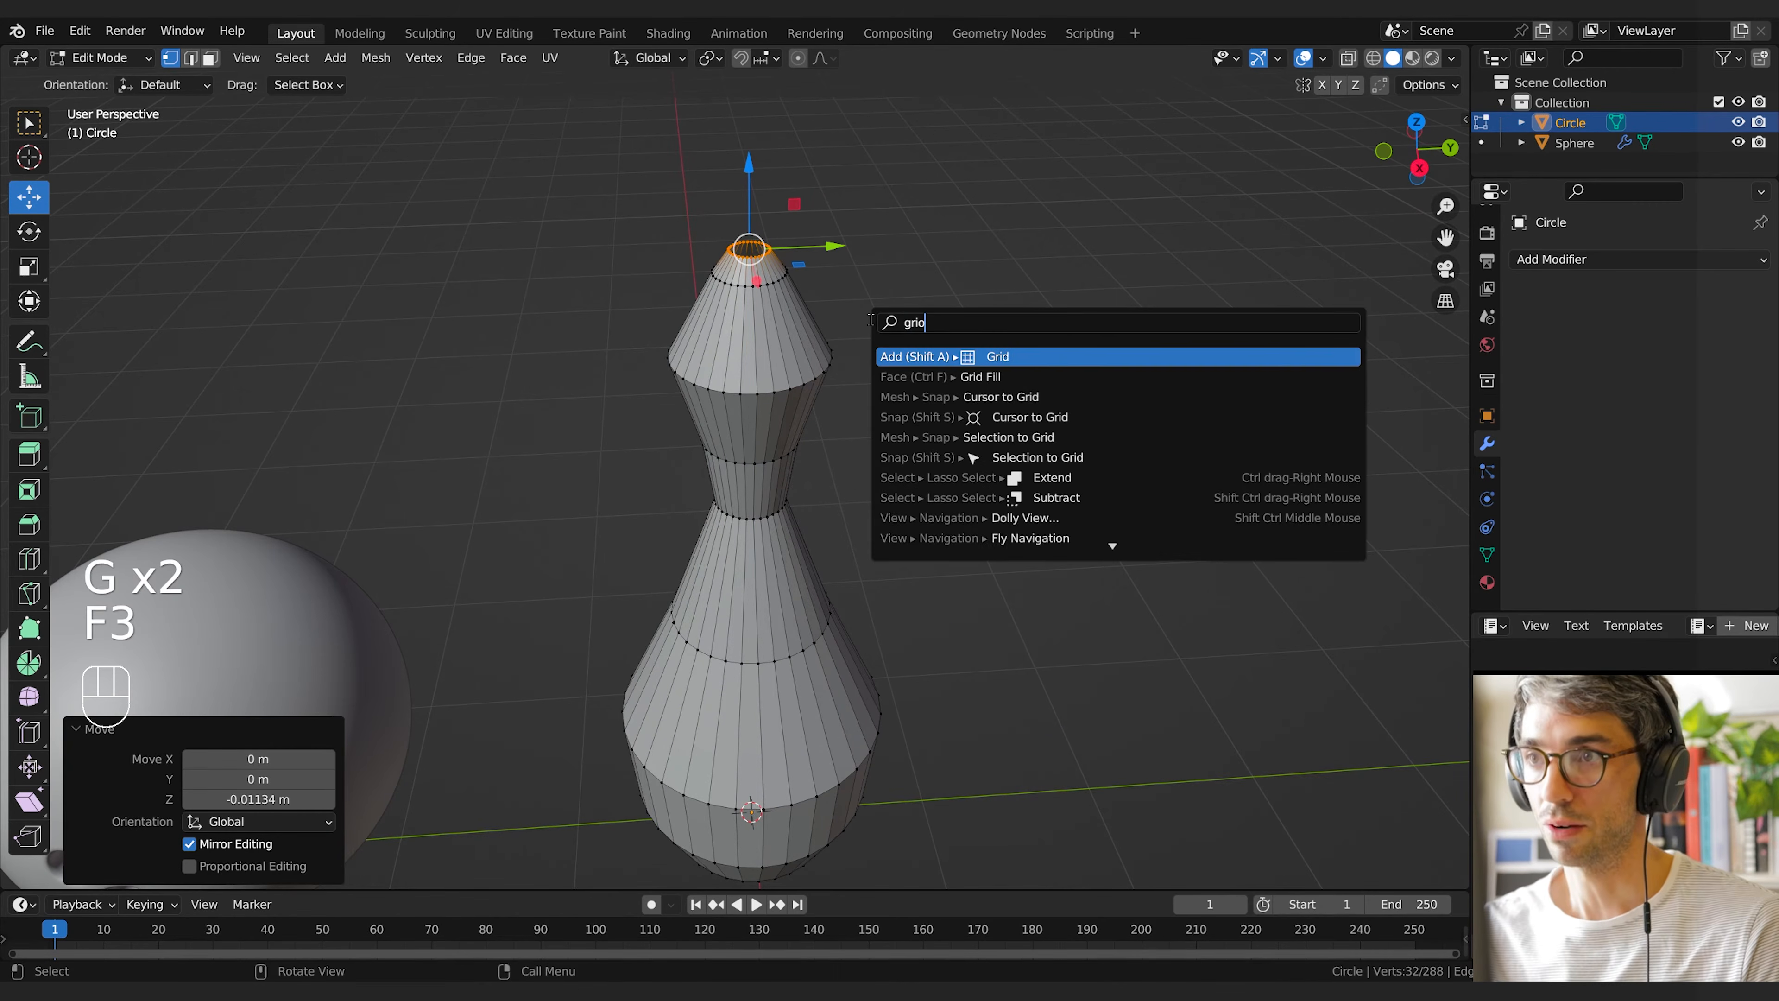
pyautogui.scroll(-4, 898, 504)
pyautogui.moveTo(898, 505); pyautogui.dragTo(906, 588, button='middle')
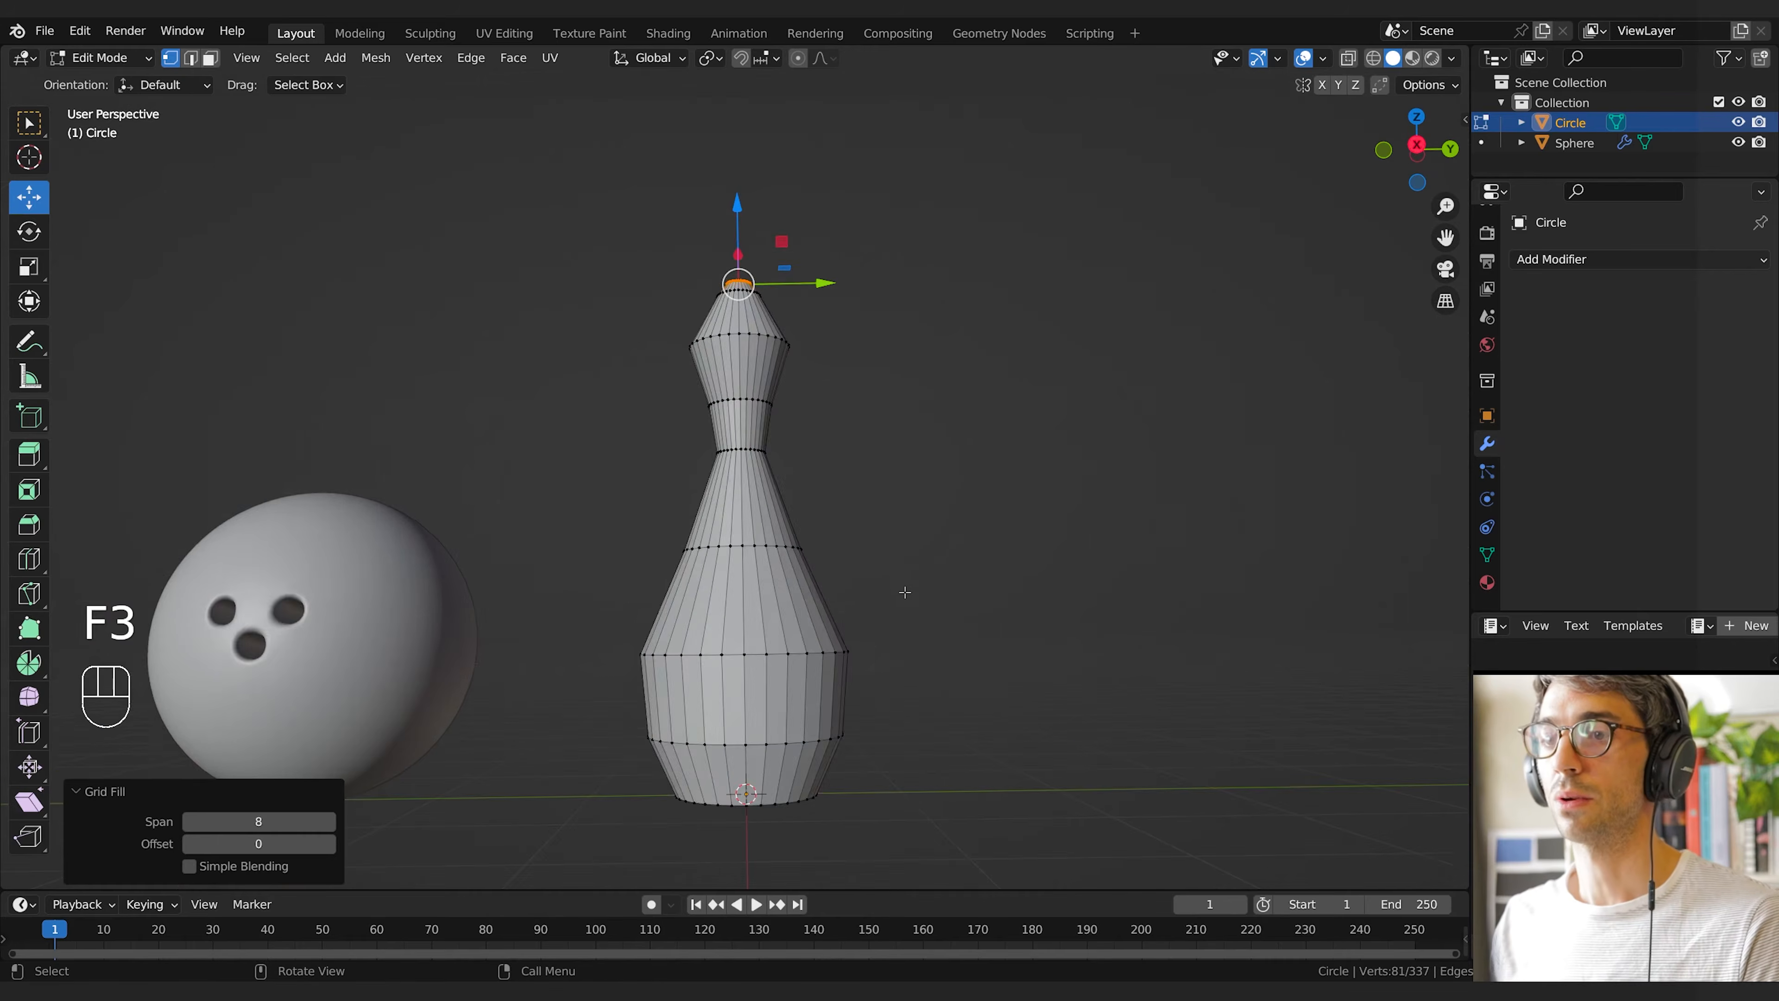
# Shade the pin smooth in Object Mode and add a Subdivision Surface modifier to it
pyautogui.press('Tab')
pyautogui.rightClick(707, 553)
pyautogui.click(708, 552)
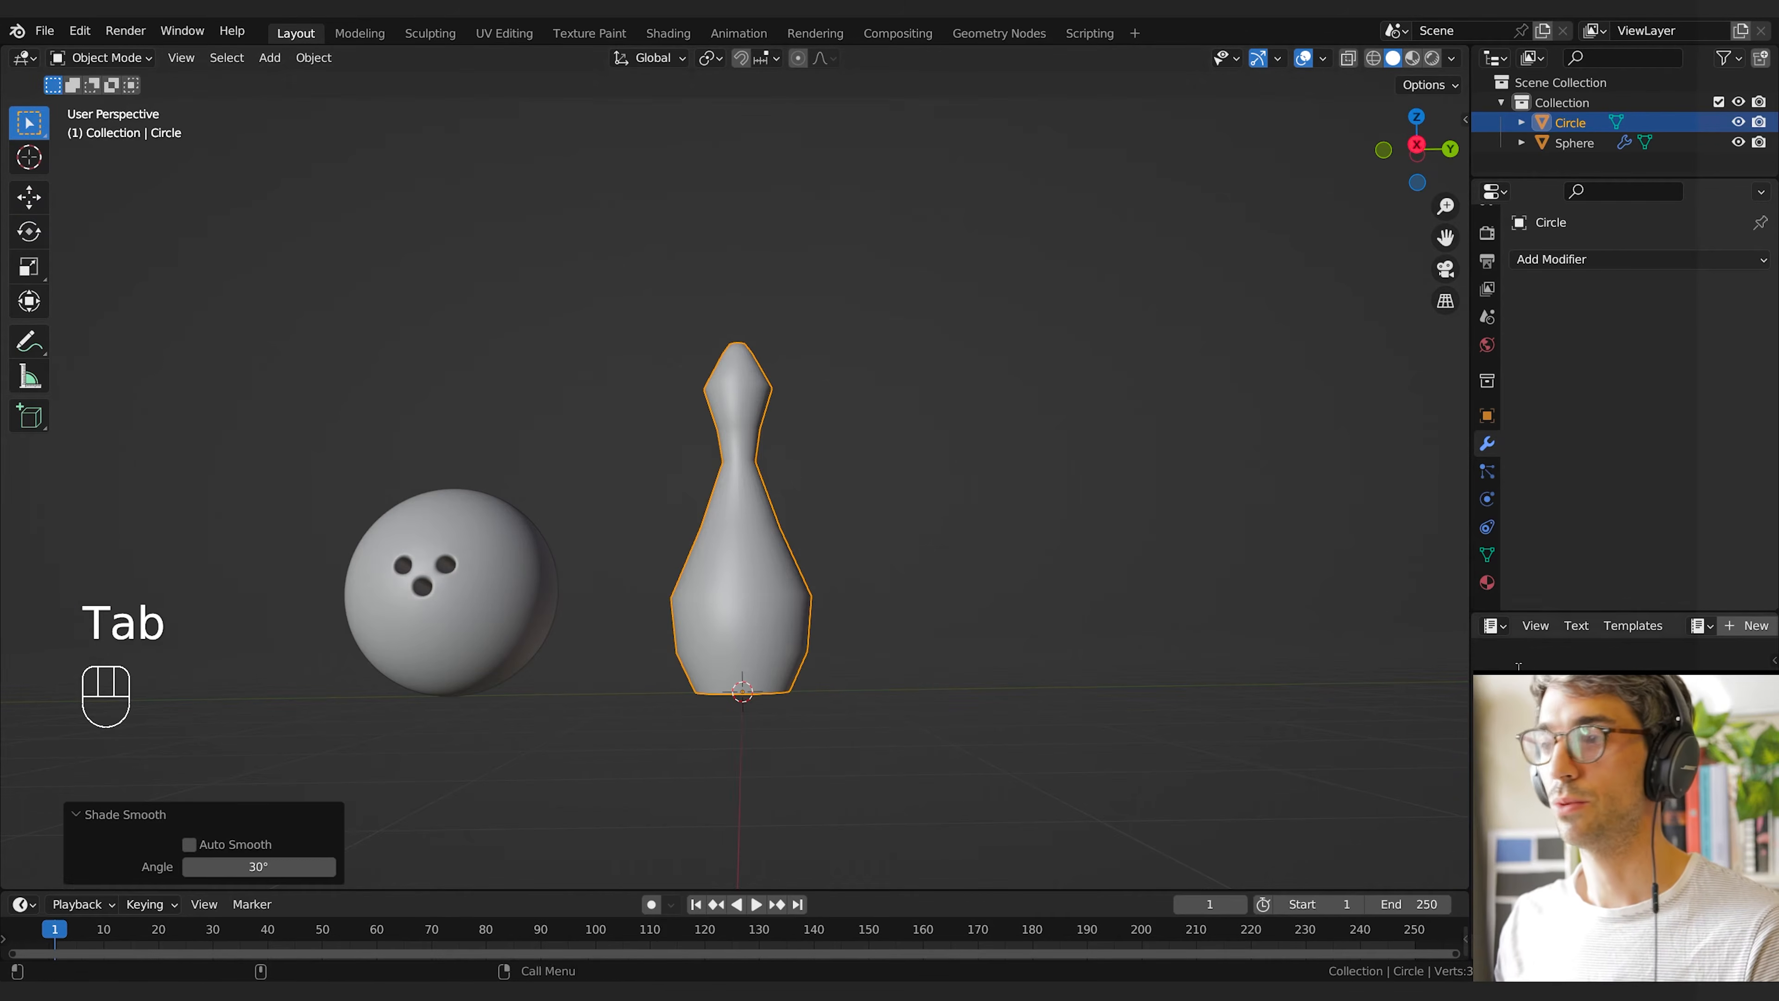
pyautogui.click(1572, 260)
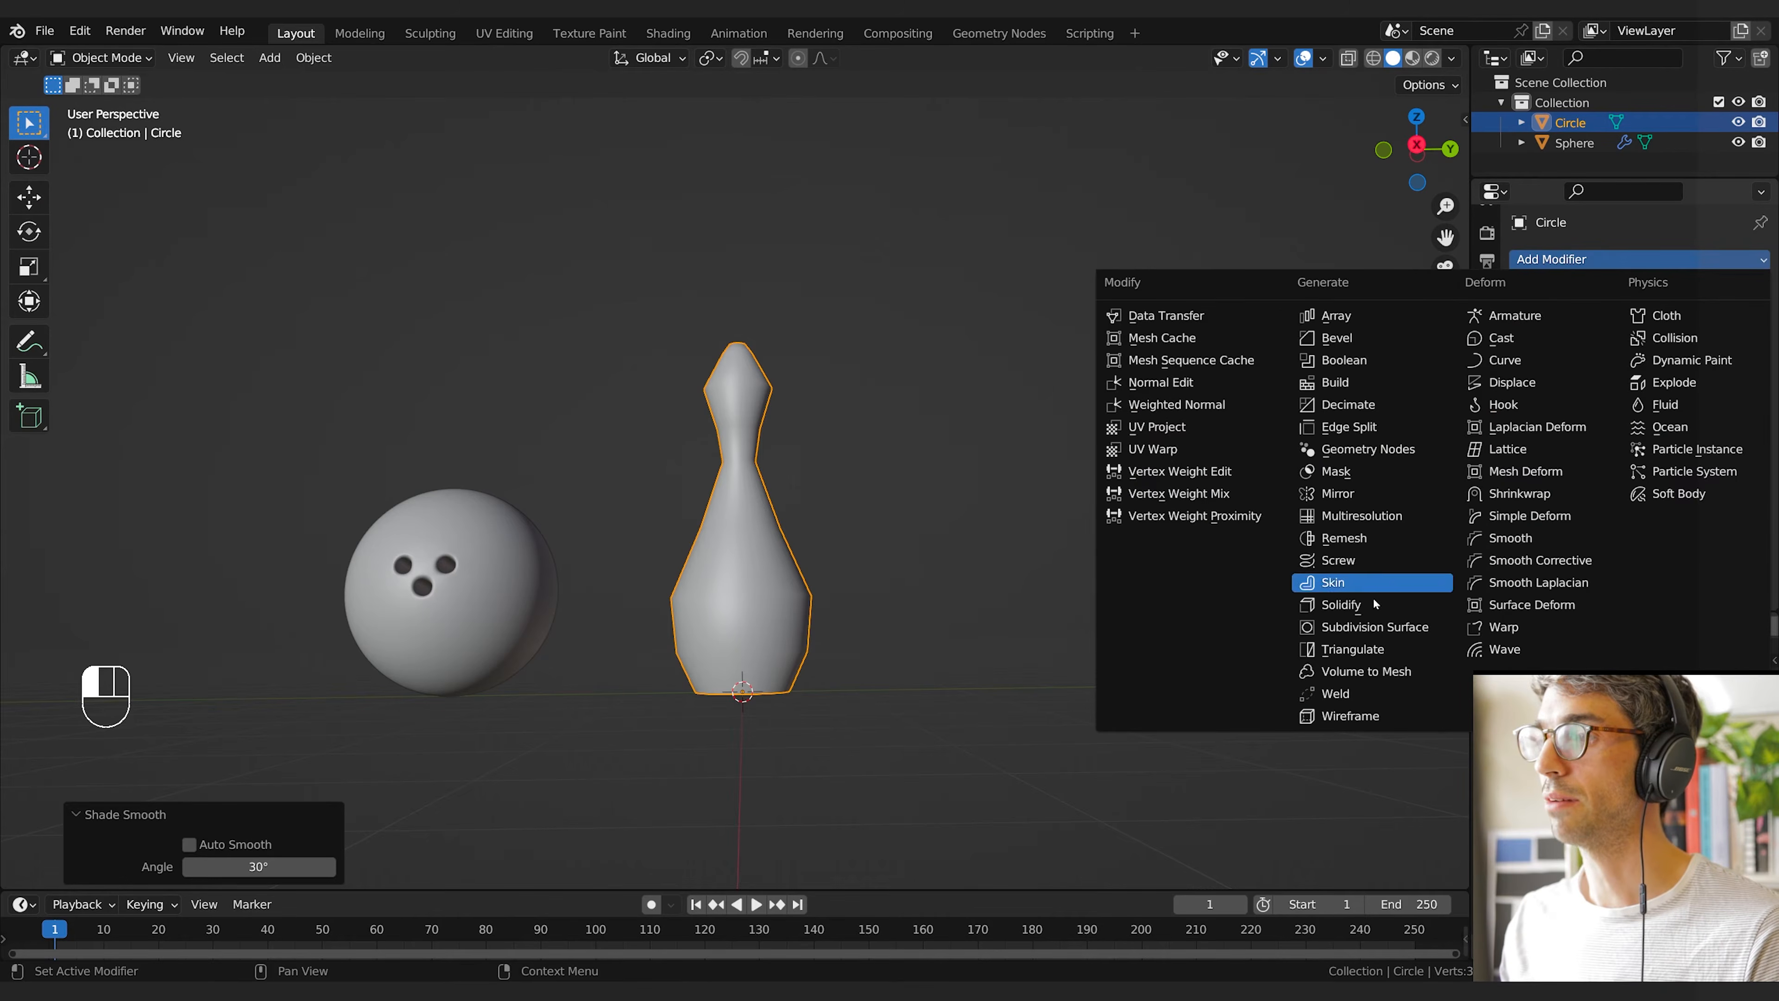
pyautogui.click(1375, 626)
pyautogui.moveTo(981, 399); pyautogui.dragTo(963, 463, button='middle')
pyautogui.scroll(2, 939, 515)
pyautogui.keyDown('shift'); pyautogui.moveTo(926, 543); pyautogui.dragTo(904, 463, button='middle'); pyautogui.keyUp('shift')
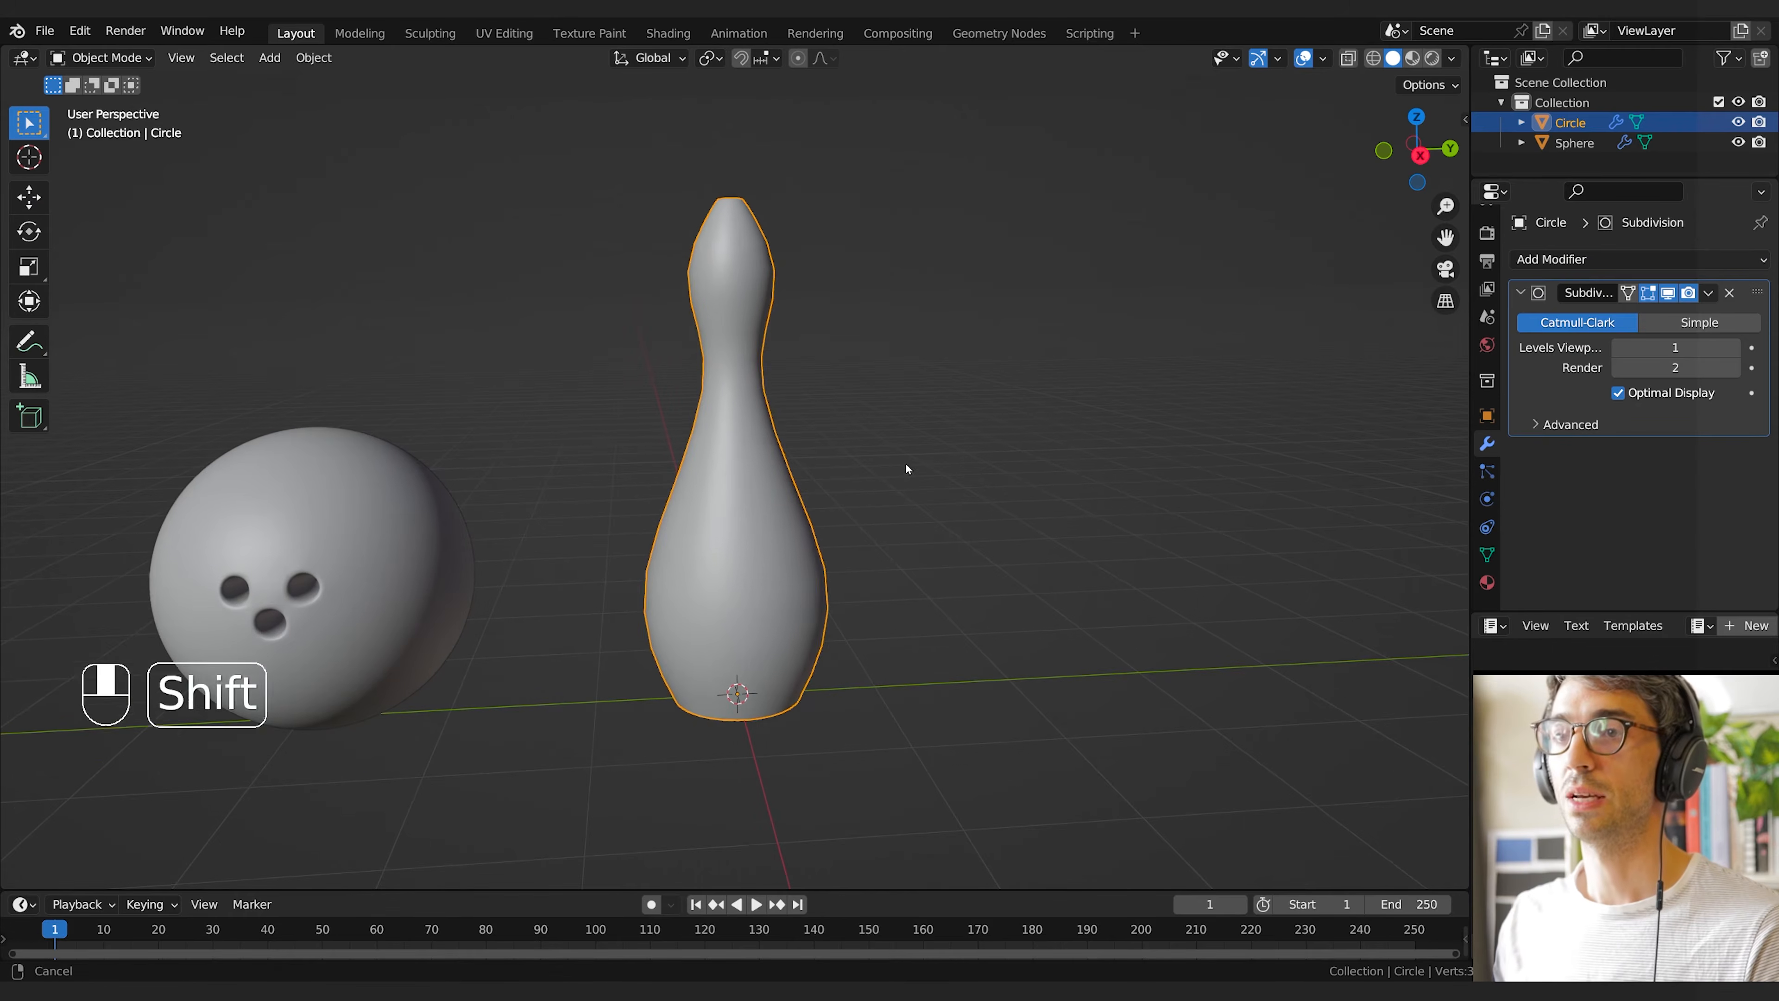
# In Edit Mode, turn on the Subdivision modifier's On Cage display and widen the edge loop around the pin's head
pyautogui.press('Tab')
pyautogui.keyDown('alt'); pyautogui.click(773, 264); pyautogui.keyUp('alt')
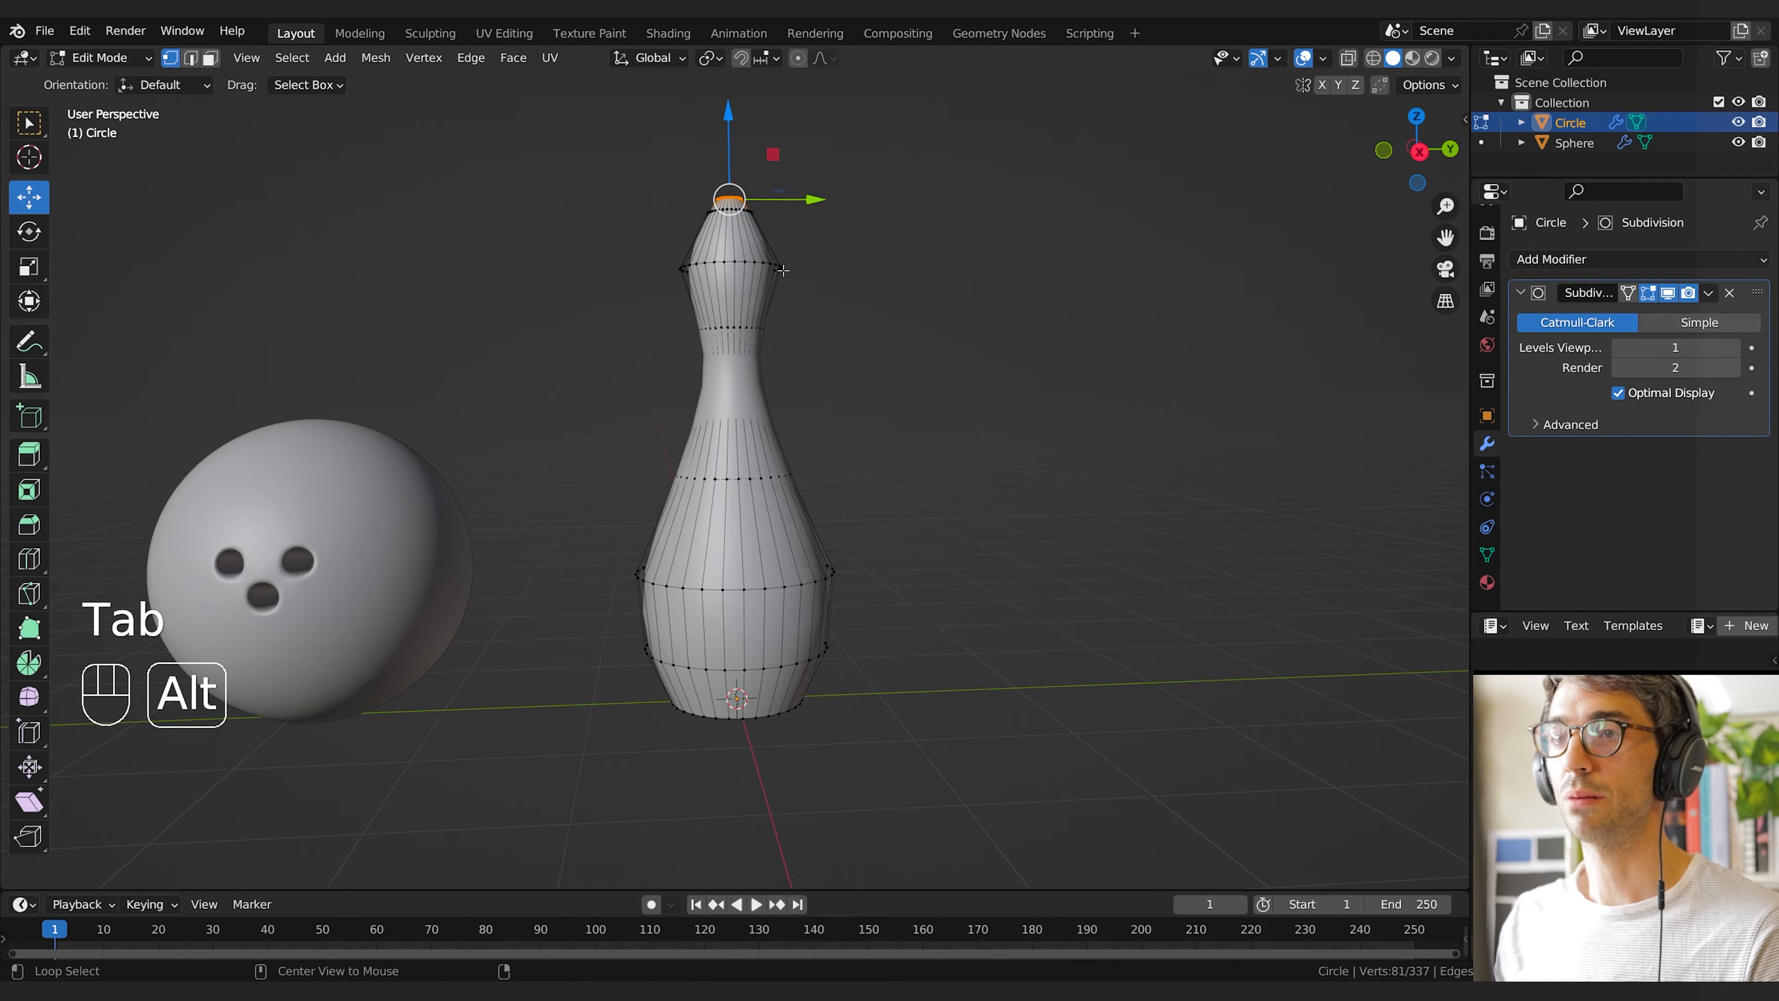
pyautogui.keyDown('alt'); pyautogui.click(776, 264); pyautogui.keyUp('alt')
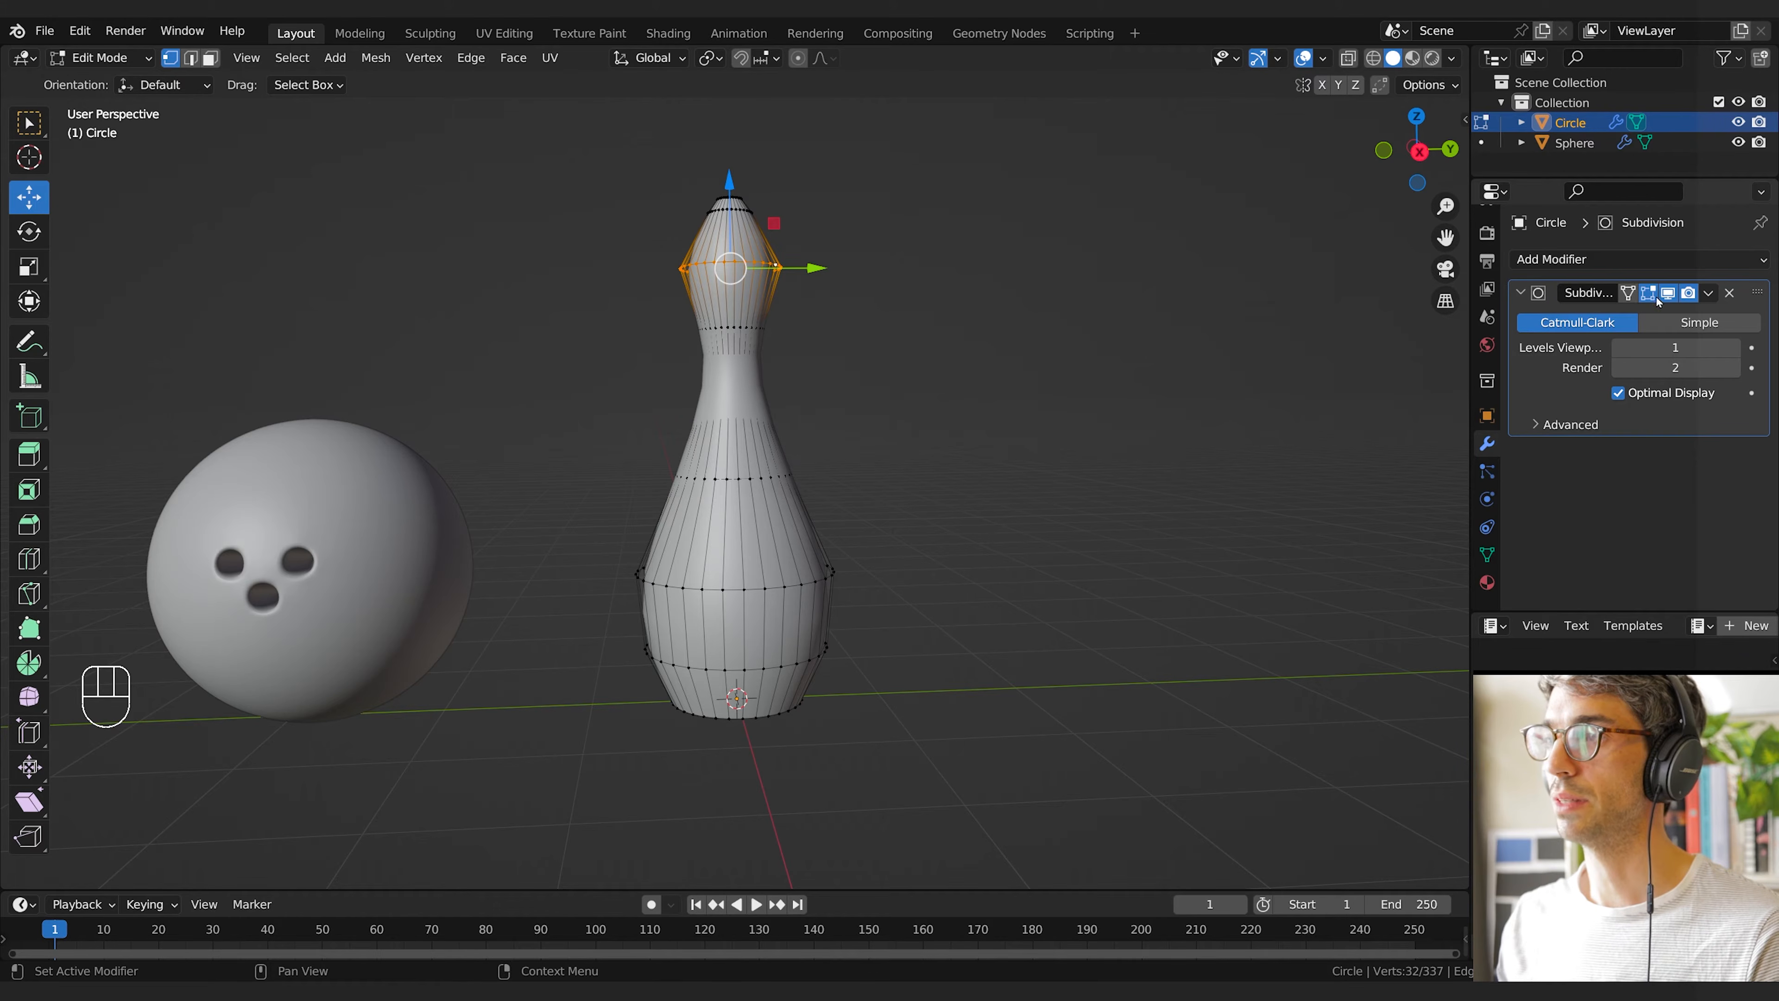
pyautogui.click(1627, 294)
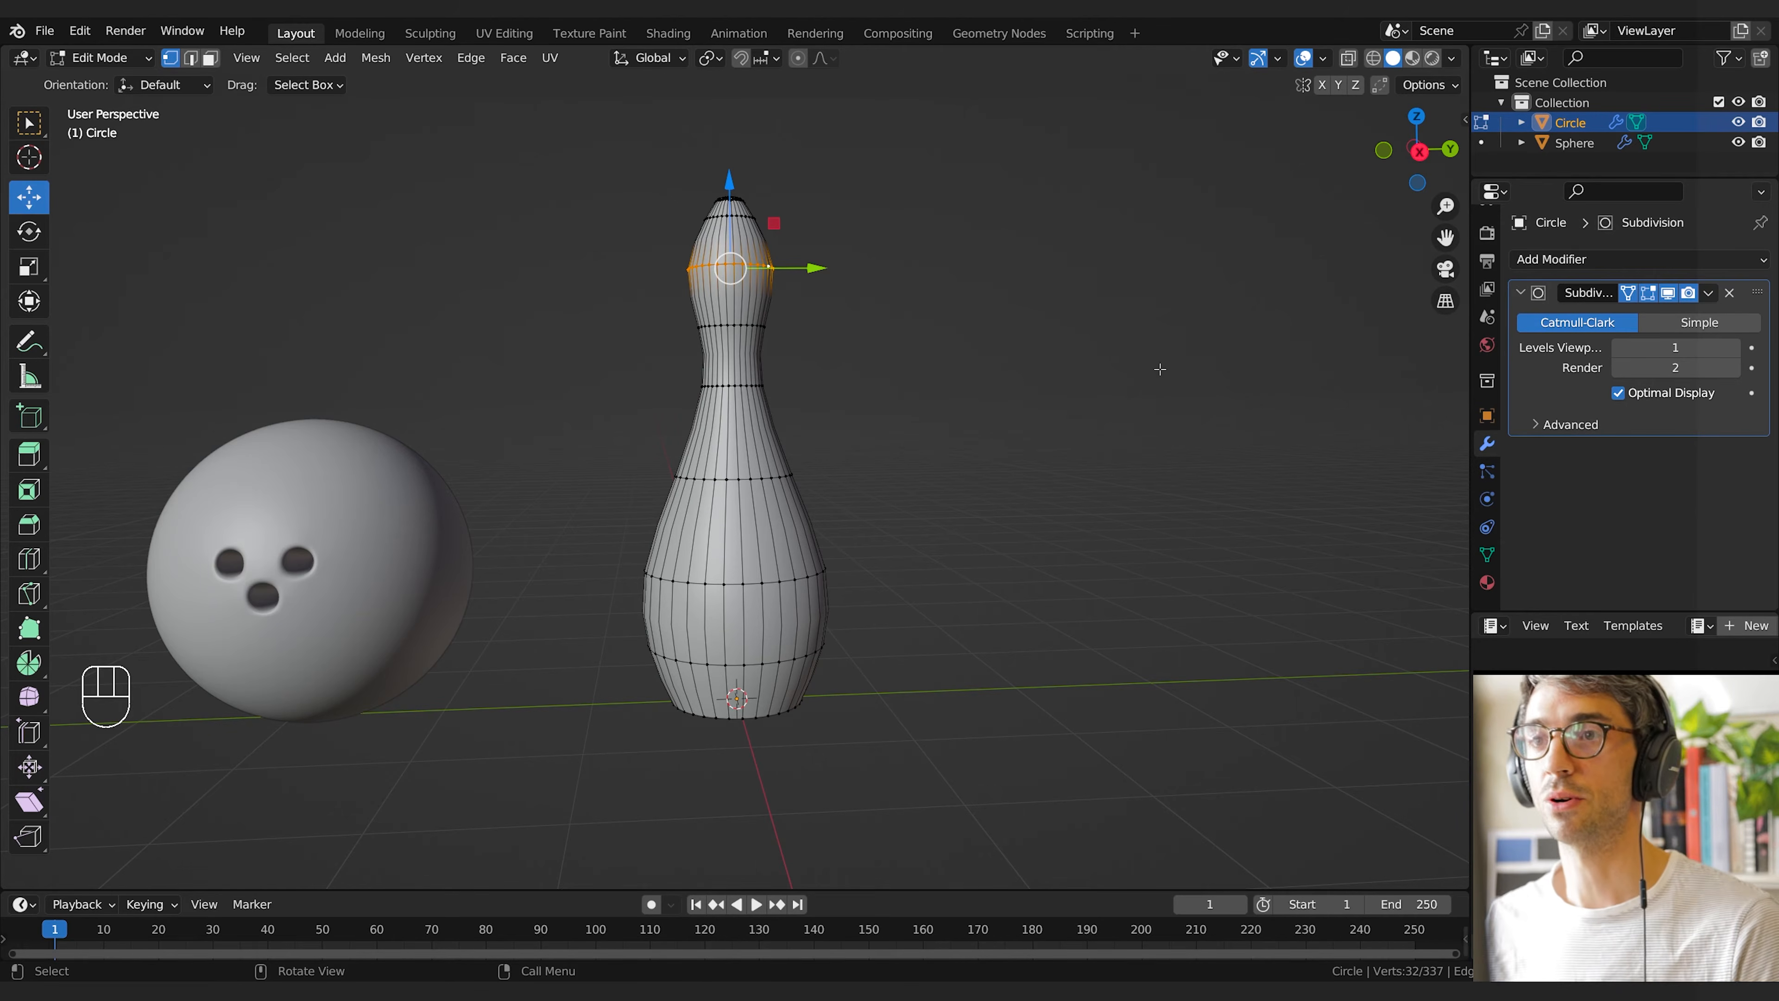
pyautogui.moveTo(1160, 370); pyautogui.dragTo(998, 344, button='middle')
pyautogui.press('s')
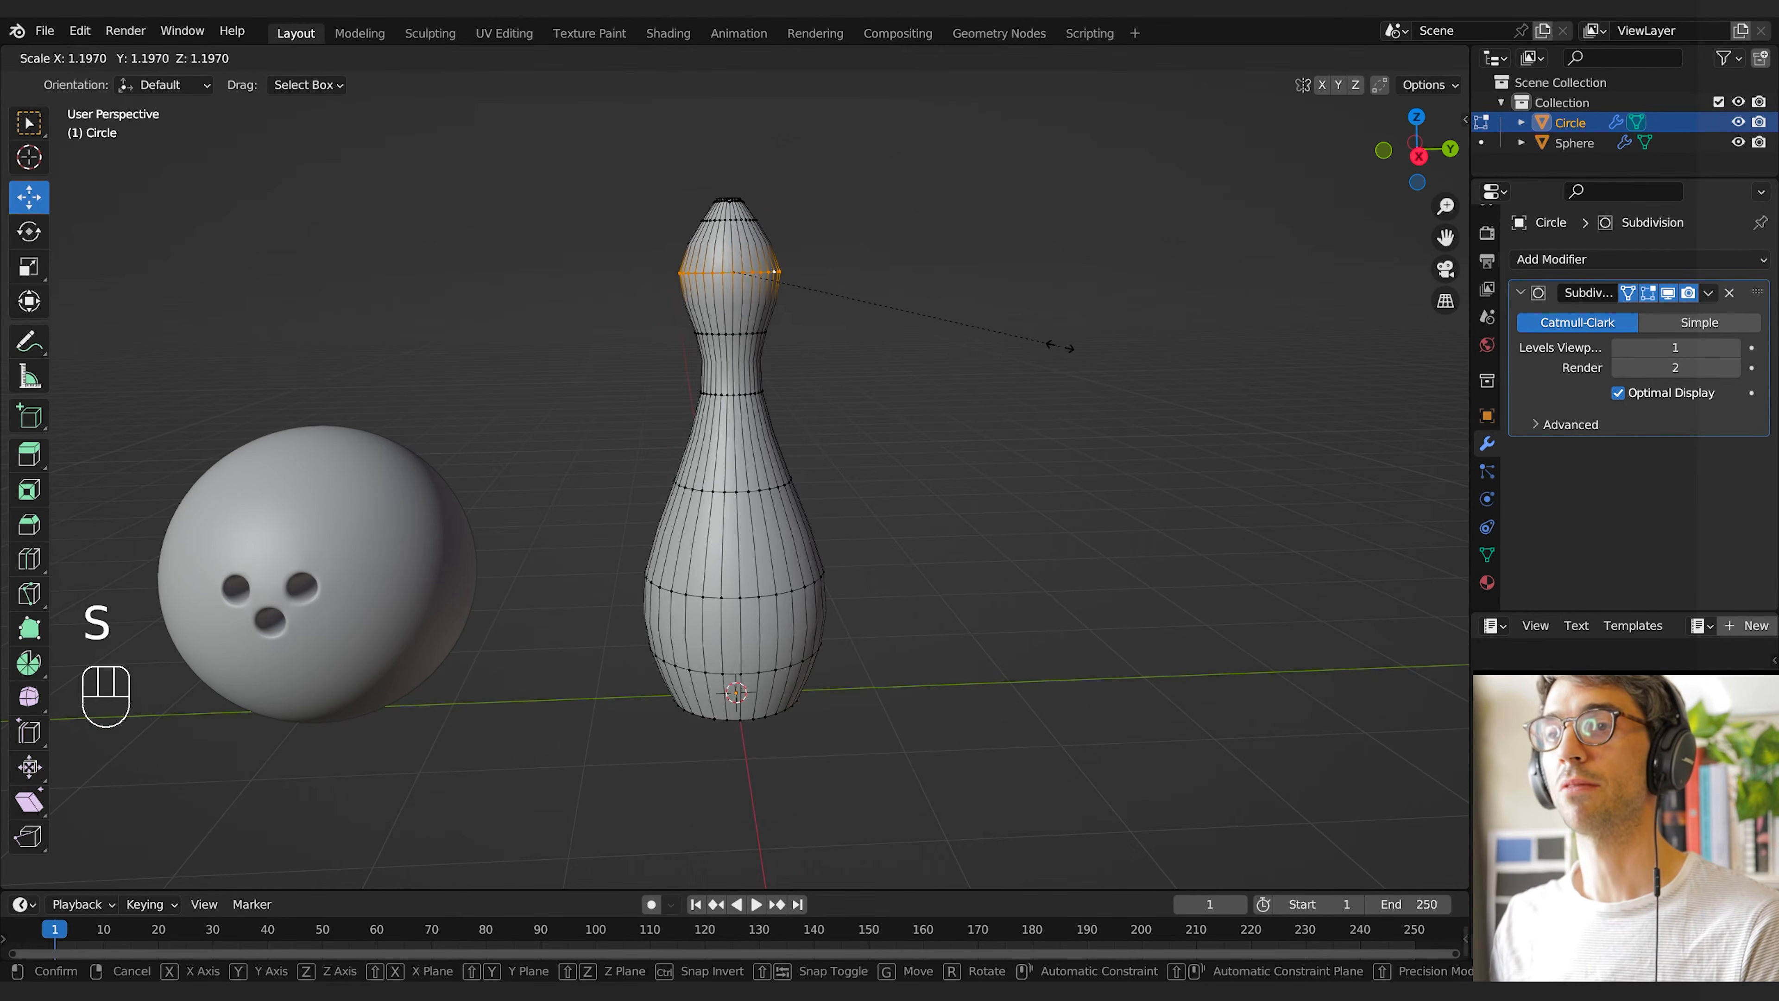
pyautogui.click(1023, 423)
# Scale the edge loop between the neck and the pin's widest part by about 1.27, and clear the selection
pyautogui.keyDown('alt'); pyautogui.click(727, 359); pyautogui.keyUp('alt')
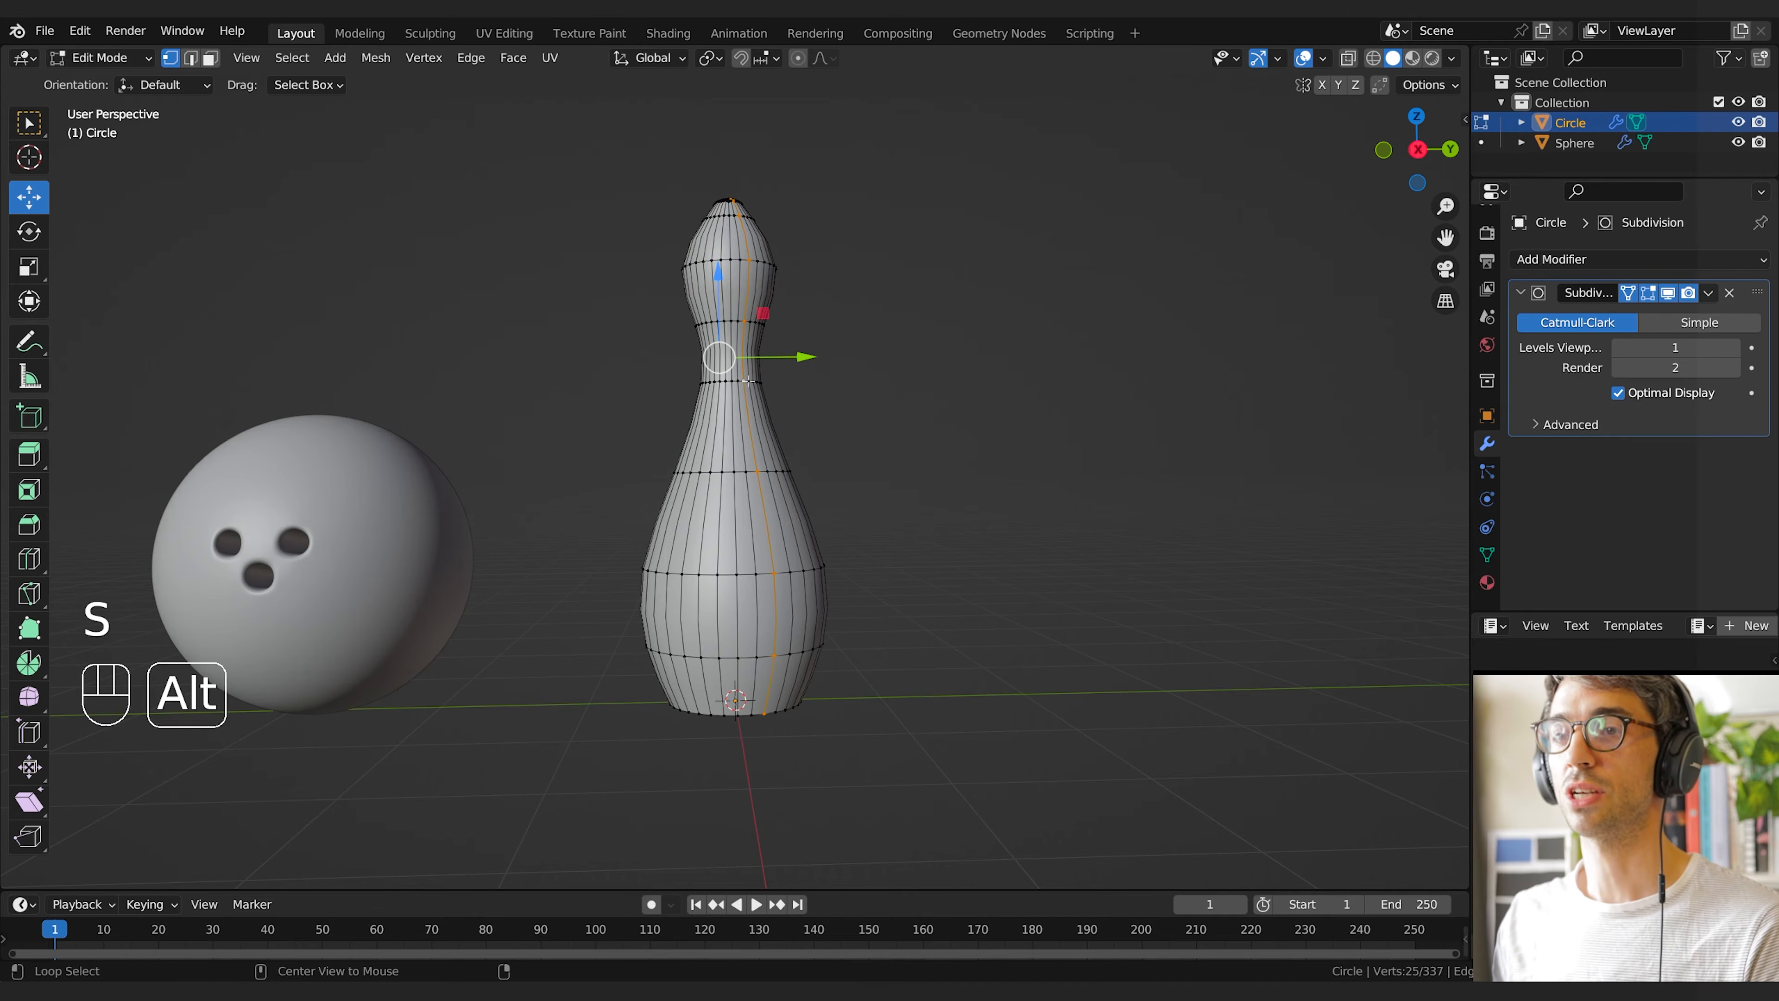
pyautogui.keyDown('alt'); pyautogui.click(726, 472); pyautogui.keyUp('alt')
pyautogui.press('s')
pyautogui.click(1070, 456)
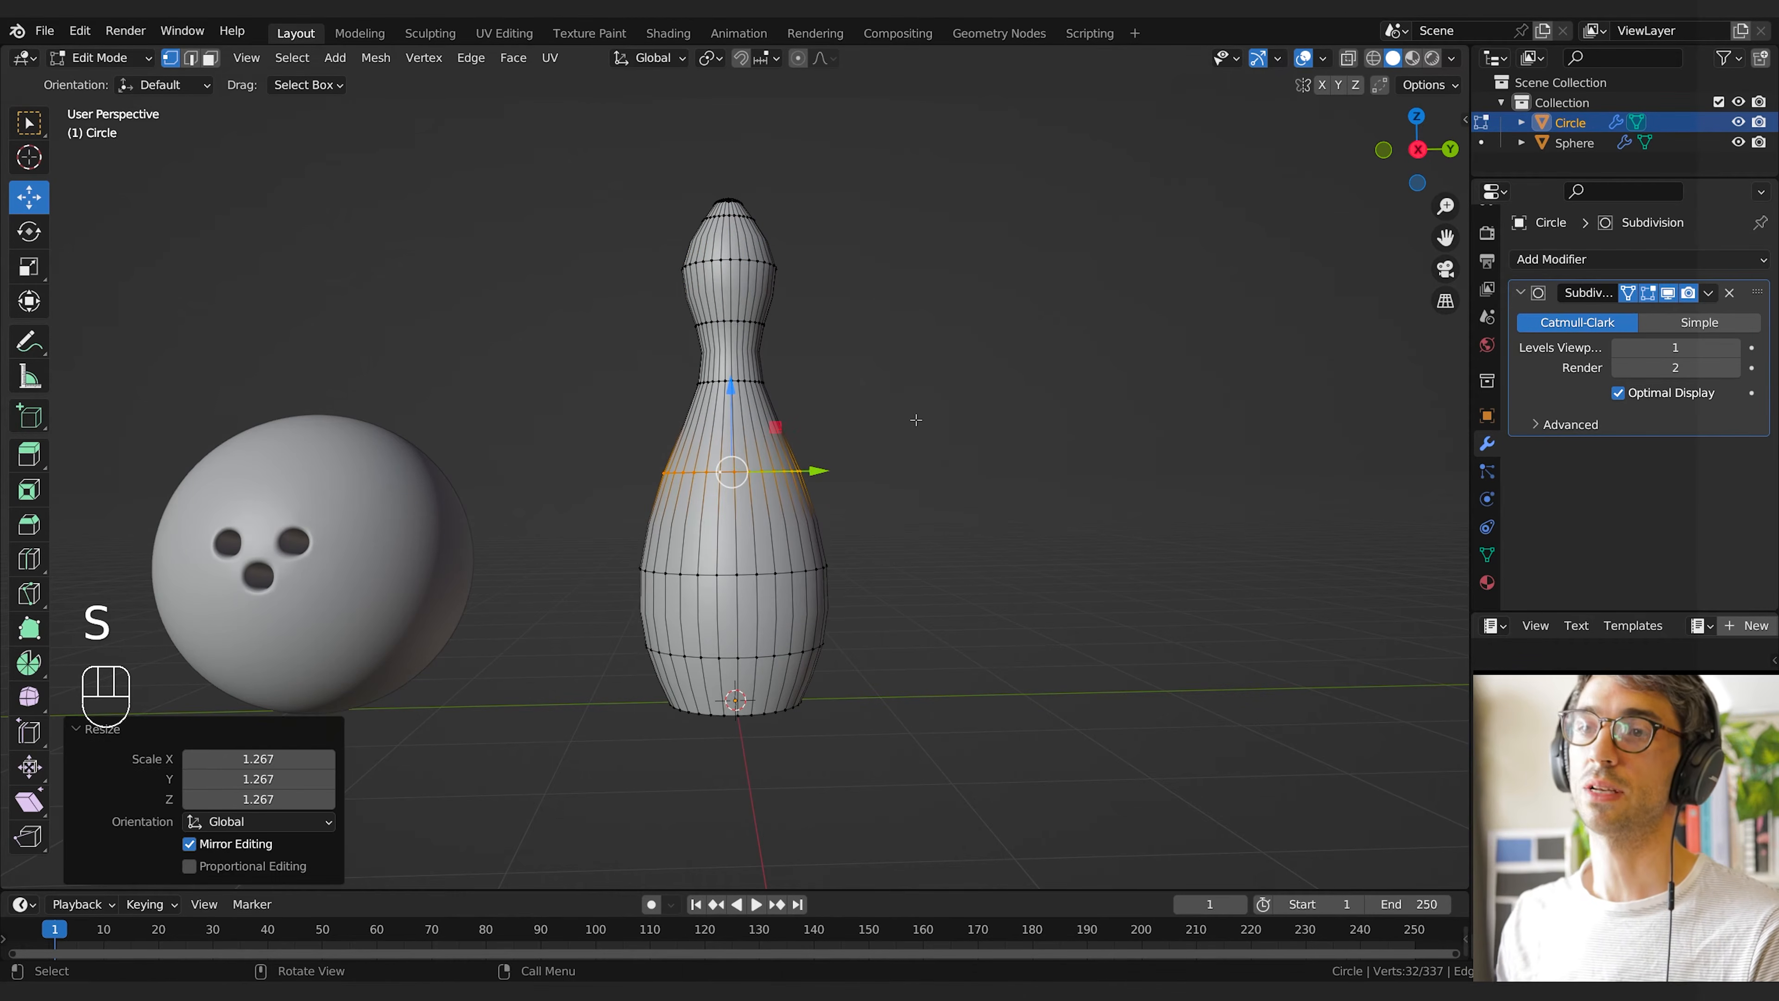
pyautogui.click(913, 417)
# Examine the pin's overall profile and the filled cap on its head up close
pyautogui.keyDown('alt'); pyautogui.moveTo(798, 207); pyautogui.dragTo(820, 244, button='middle'); pyautogui.keyUp('alt')
pyautogui.moveTo(981, 448); pyautogui.dragTo(937, 307, button='middle')
pyautogui.scroll(-2, 935, 350)
pyautogui.moveTo(904, 420); pyautogui.dragTo(938, 366, button='middle')
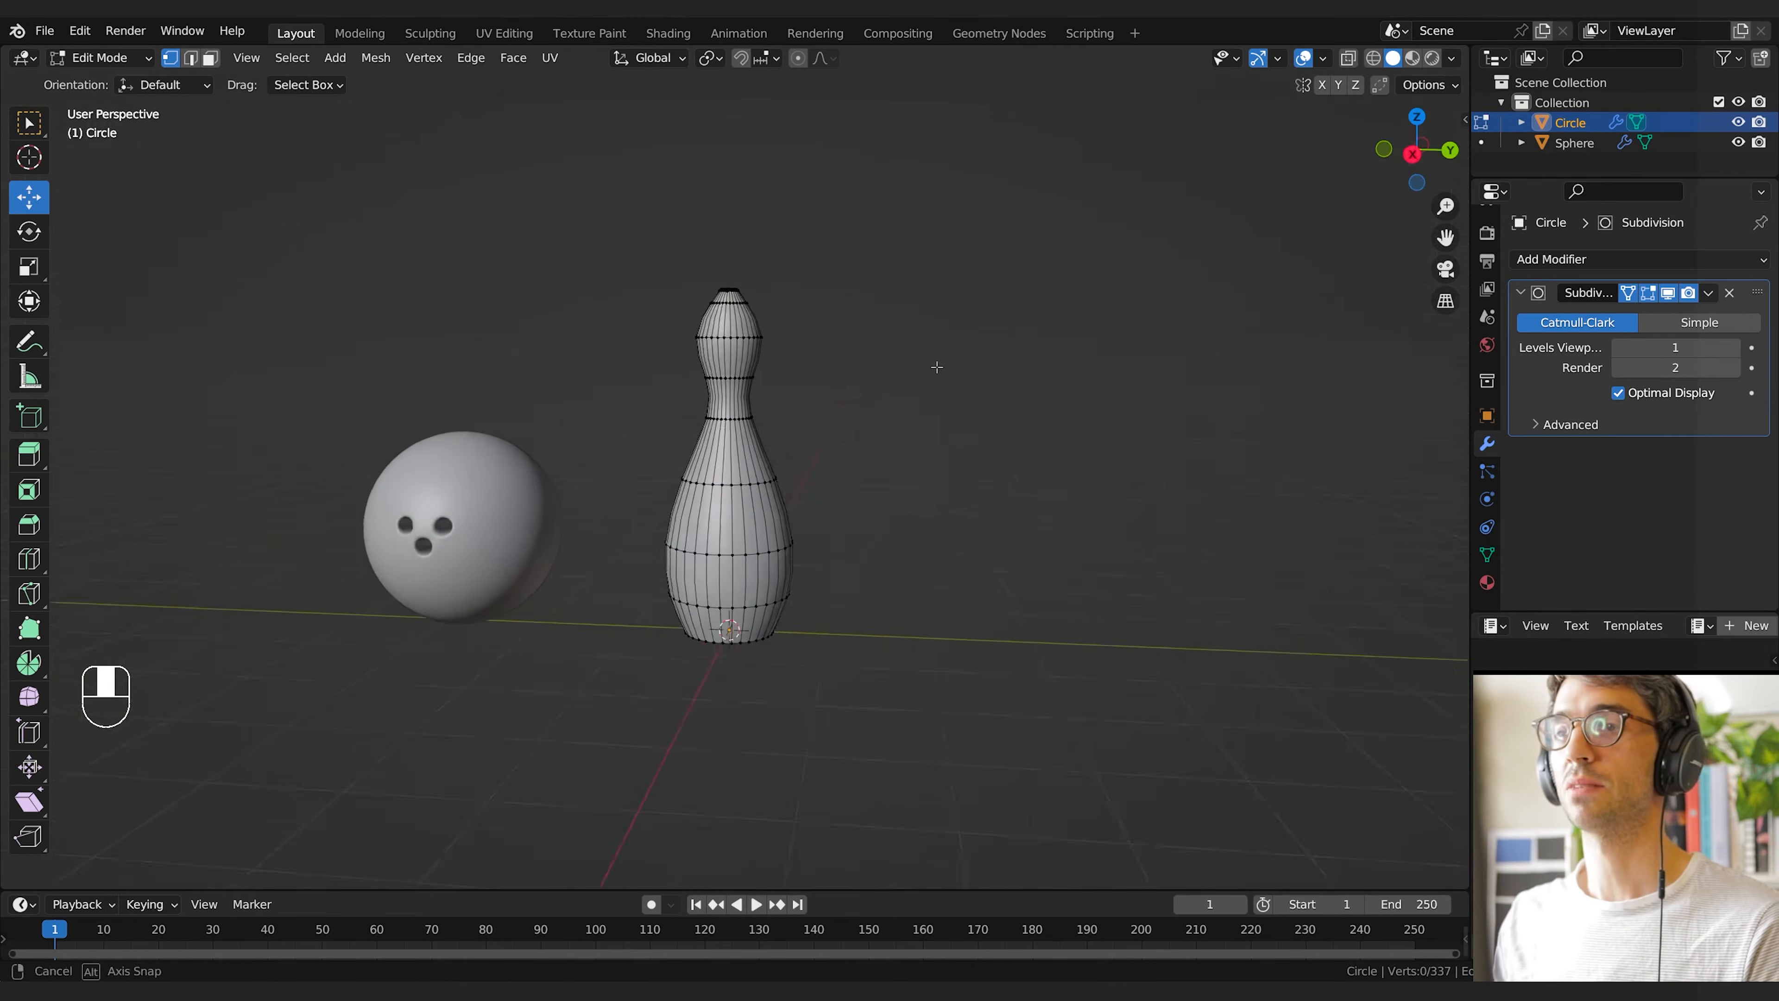
pyautogui.scroll(2, 938, 364)
pyautogui.keyDown('shift'); pyautogui.moveTo(876, 270); pyautogui.dragTo(789, 551, button='middle'); pyautogui.keyUp('shift')
pyautogui.scroll(3, 896, 334)
pyautogui.keyDown('shift'); pyautogui.moveTo(968, 529); pyautogui.dragTo(968, 493, button='middle'); pyautogui.keyUp('shift')
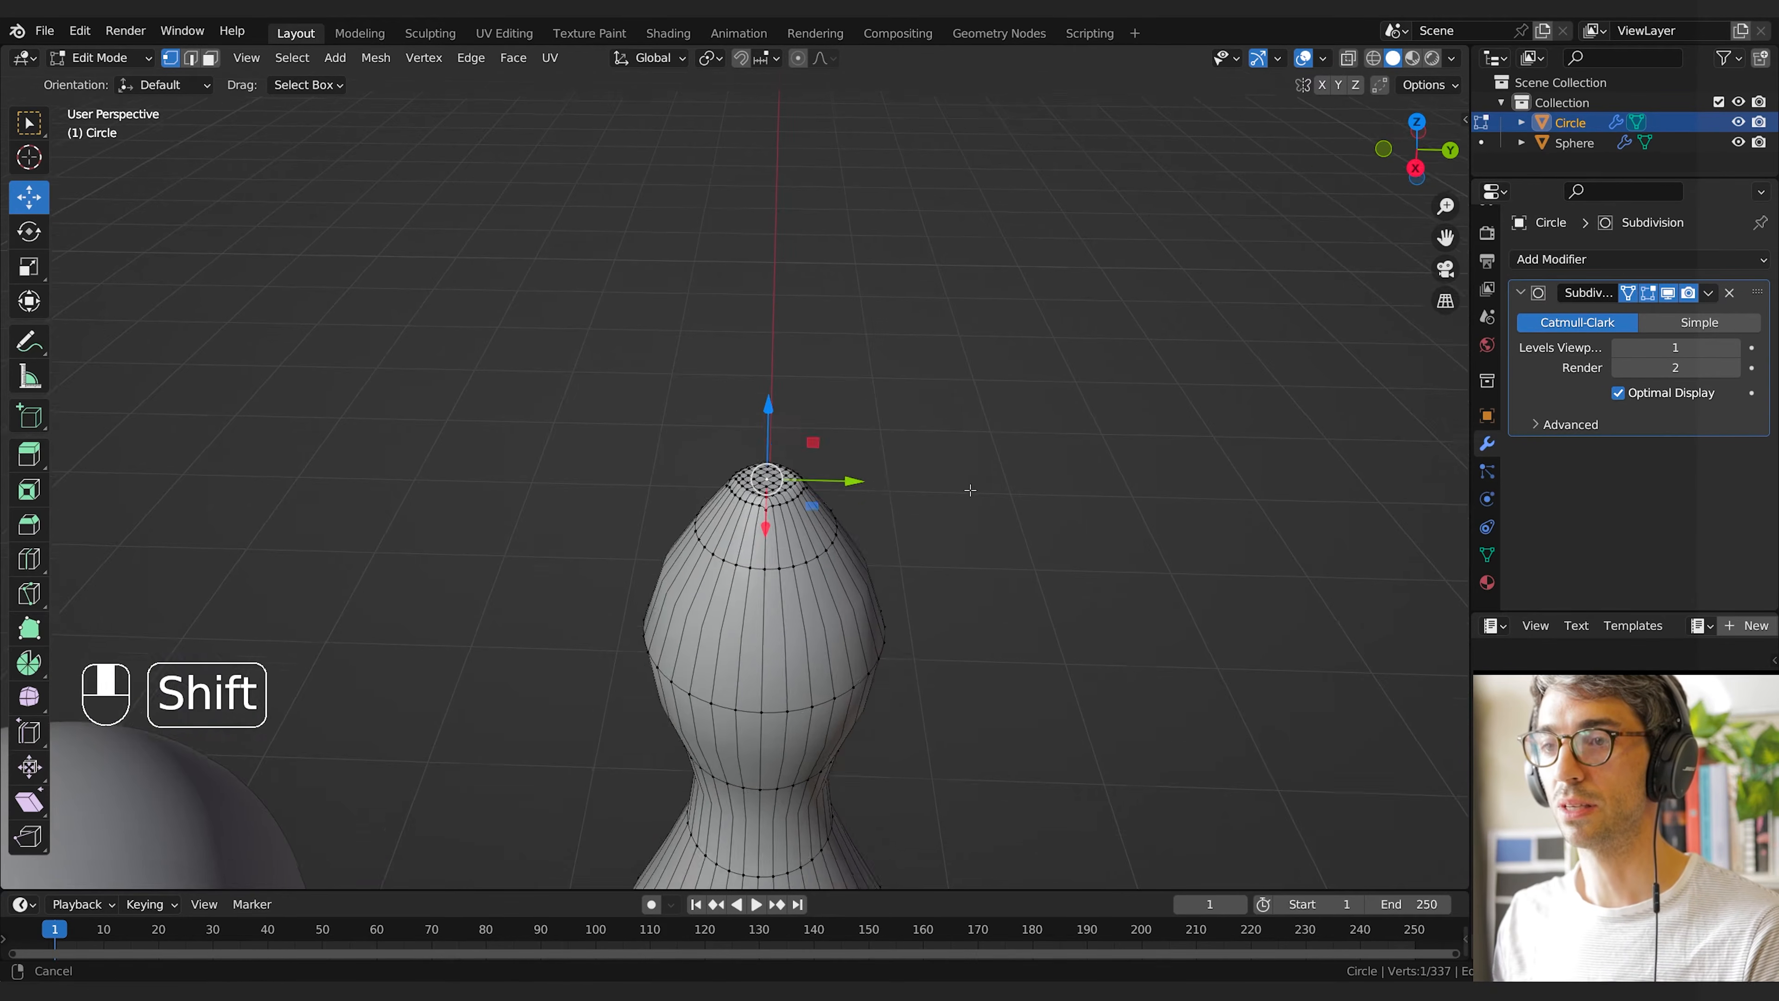
# Return to Object Mode with the Subdivision modifier's viewport level set to 2
pyautogui.press('Tab')
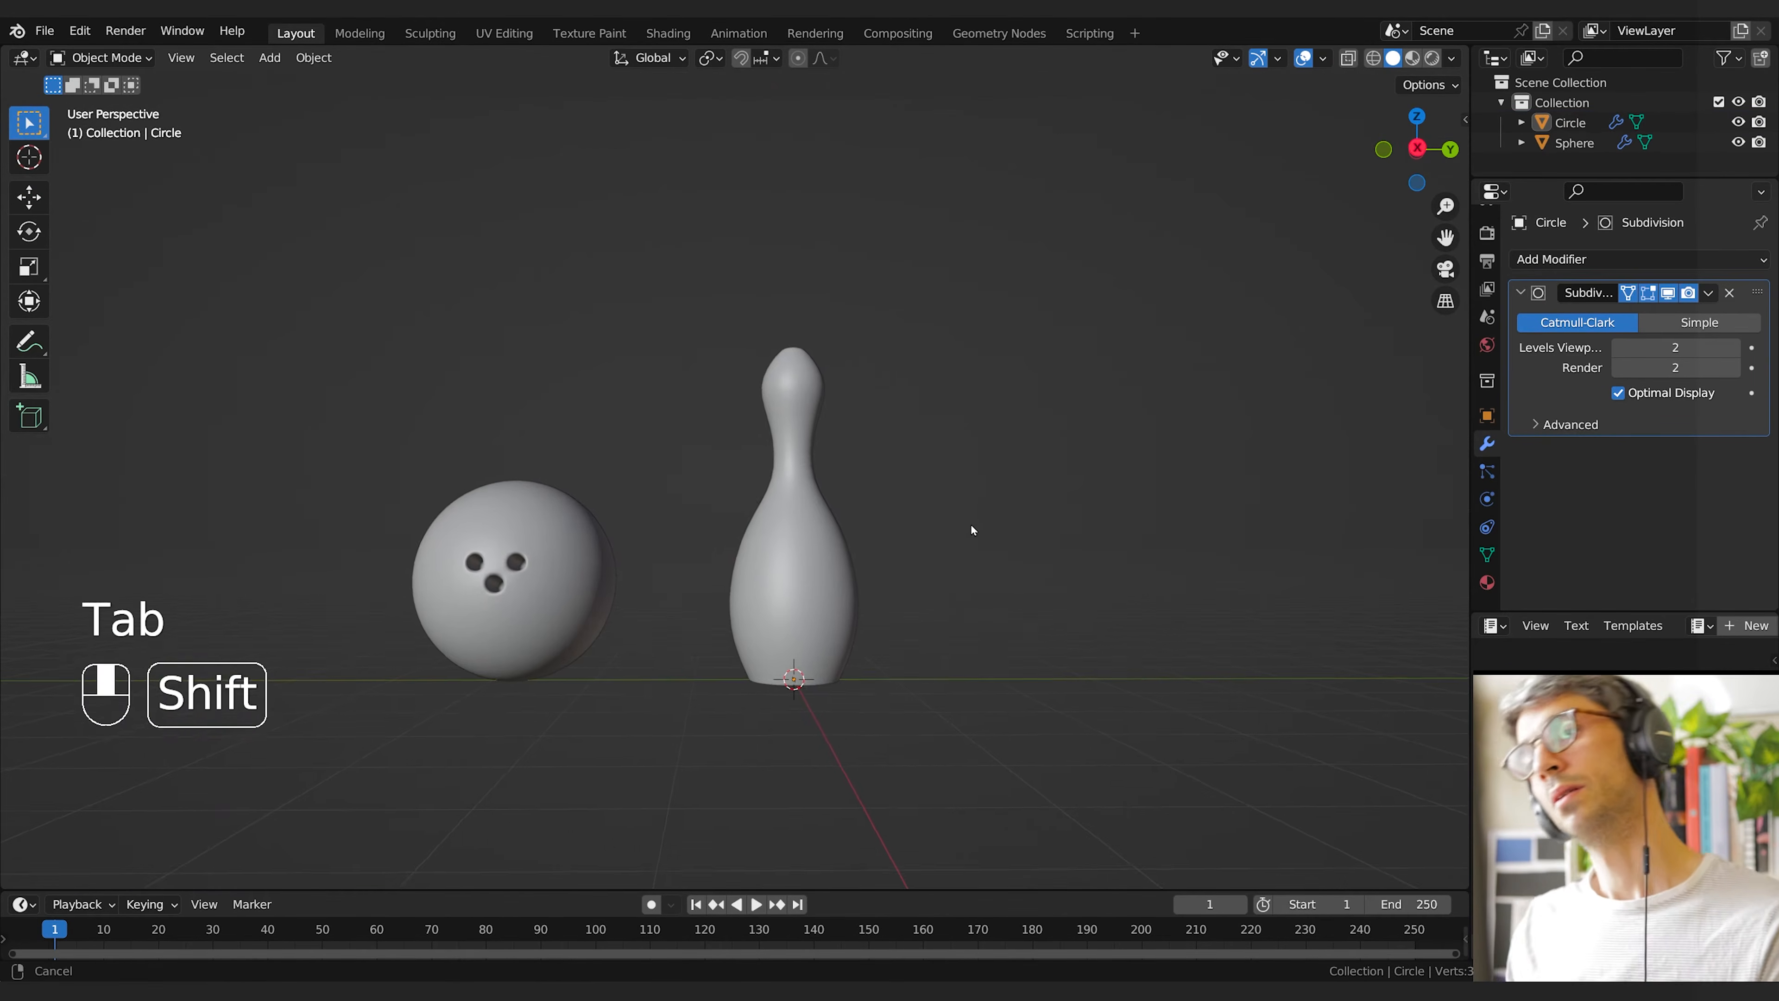
pyautogui.keyDown('shift'); pyautogui.moveTo(972, 525); pyautogui.dragTo(945, 629, button='middle'); pyautogui.keyUp('shift')
# Enter Edit Mode, select the open edge loop at the pin's base and extrude it in place
pyautogui.press('Tab')
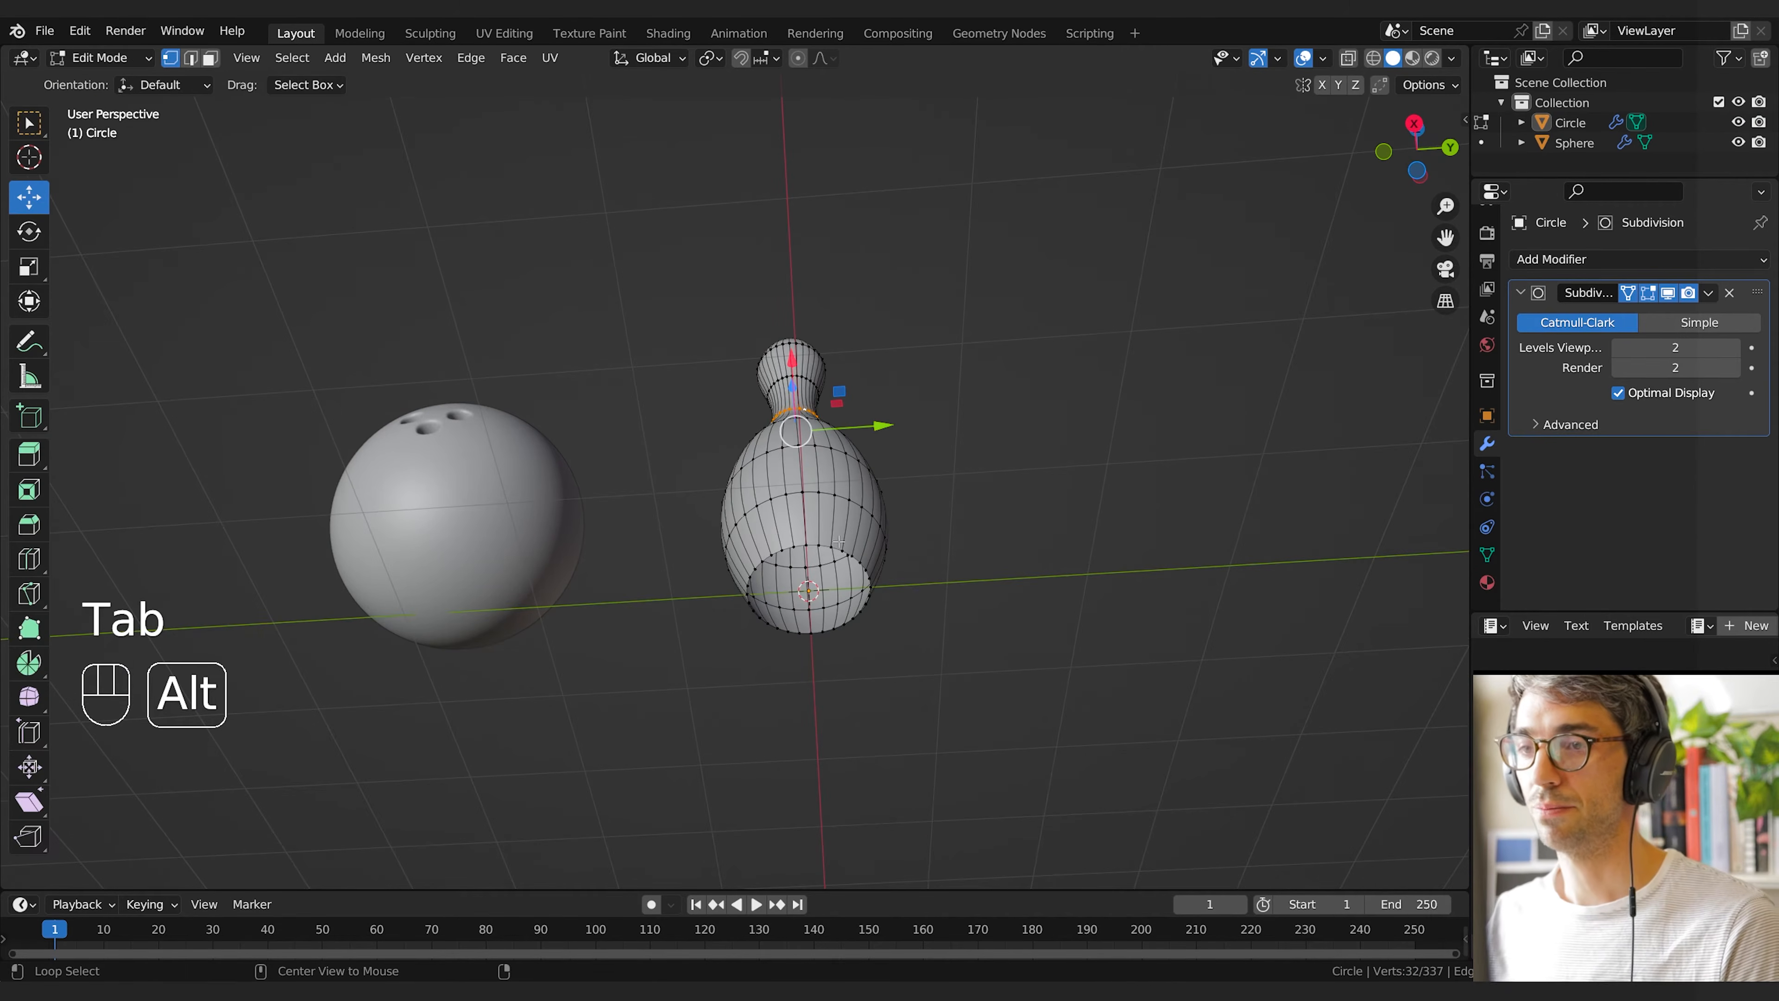
pyautogui.scroll(3, 1028, 640)
pyautogui.keyDown('alt'); pyautogui.click(923, 621); pyautogui.keyUp('alt')
pyautogui.keyDown('shift'); pyautogui.moveTo(1080, 619); pyautogui.dragTo(978, 563, button='middle'); pyautogui.keyUp('shift')
pyautogui.press('e')
pyautogui.rightClick(1366, 599)
# Move the extruded base loop slightly down and scale it inward to about 0.78
pyautogui.moveTo(1271, 561); pyautogui.dragTo(1269, 635, button='middle')
pyautogui.press('g')
pyautogui.moveTo(1269, 636); pyautogui.dragTo(1271, 648, button='middle')
pyautogui.click(1286, 655)
pyautogui.press('s')
pyautogui.click(1175, 678)
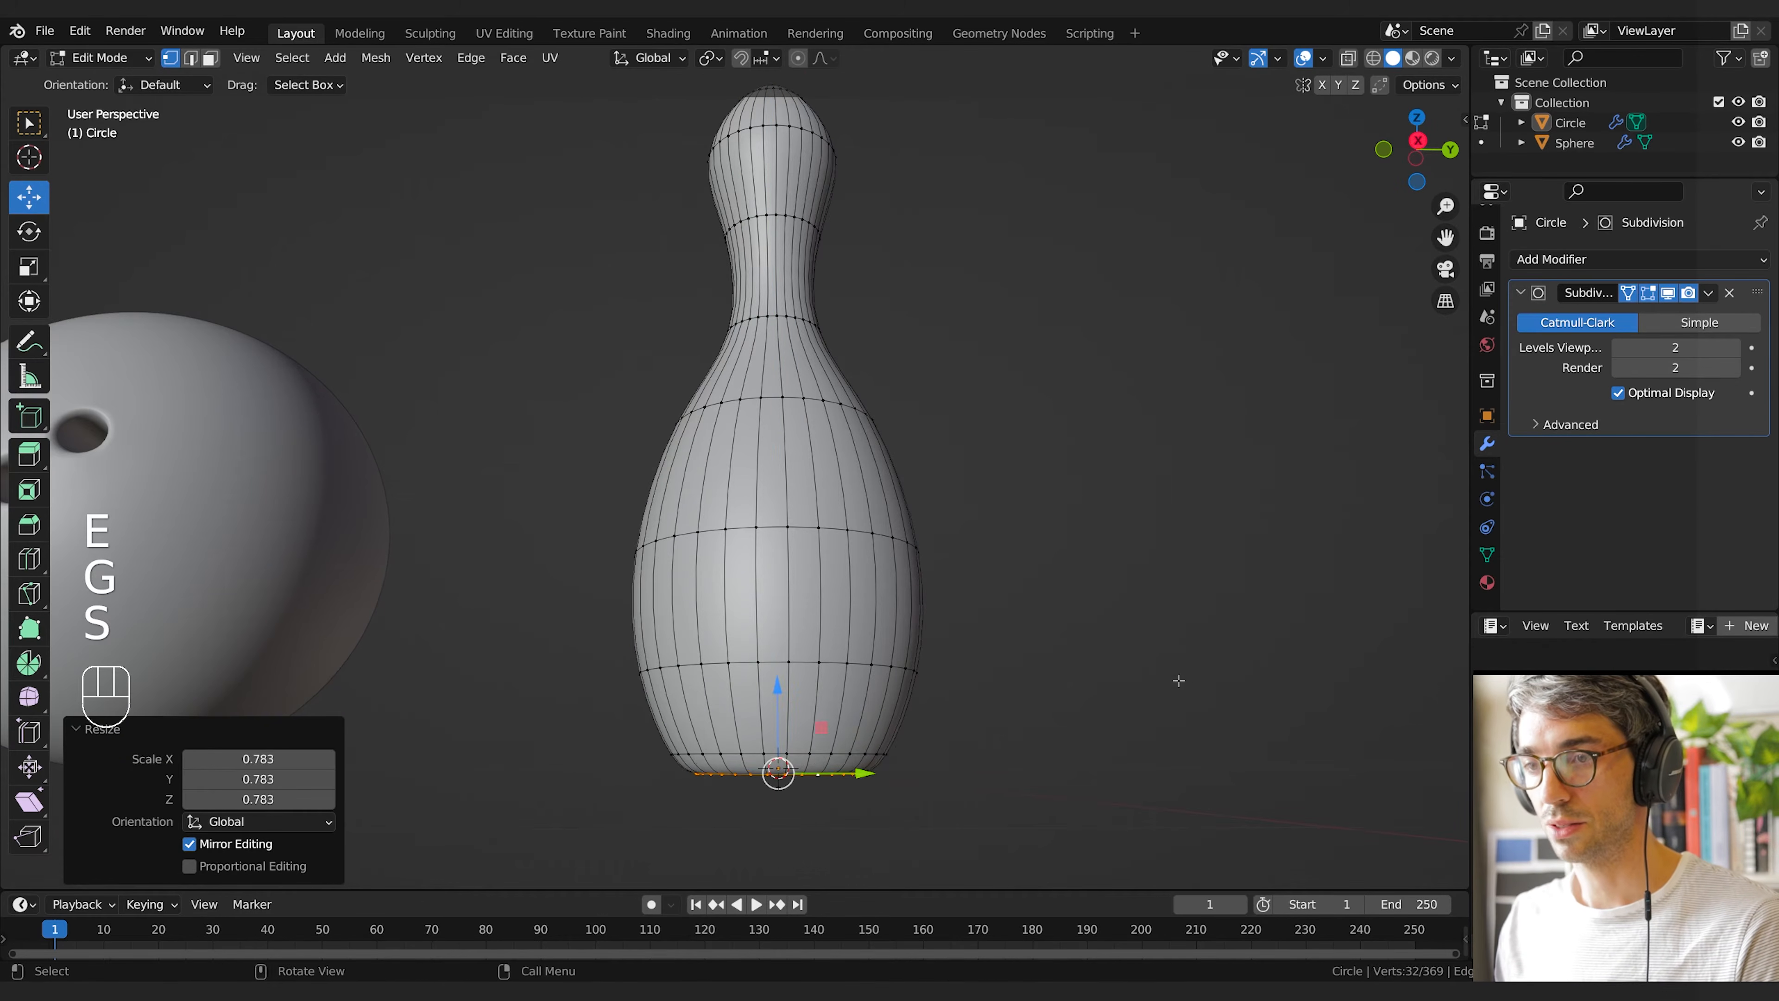
# Close the opening in the pin's base with Grid Fill
pyautogui.moveTo(1175, 678); pyautogui.dragTo(1174, 589, button='middle')
pyautogui.press('F3')
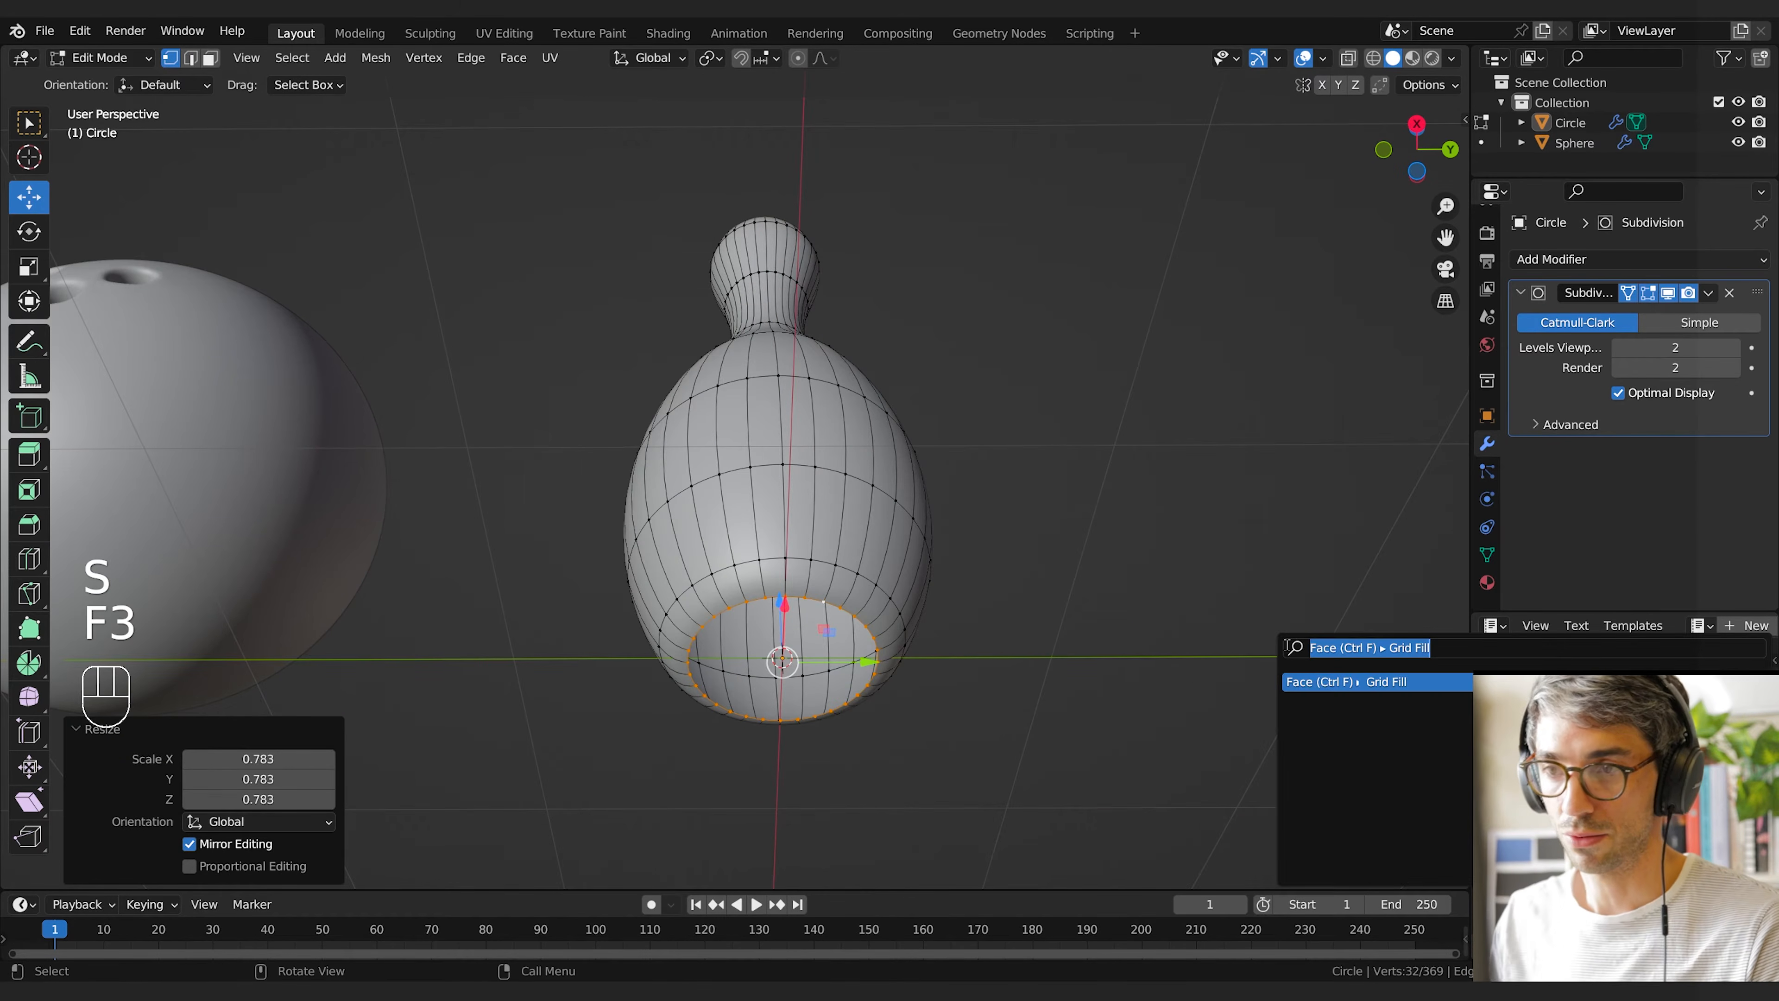
pyautogui.press('Return')
# Return to Object Mode and raise the pin about 0.02 m along Z
pyautogui.press('Tab')
pyautogui.click(1090, 415)
pyautogui.moveTo(1090, 416); pyautogui.dragTo(1040, 568, button='middle')
pyautogui.scroll(-4, 1040, 568)
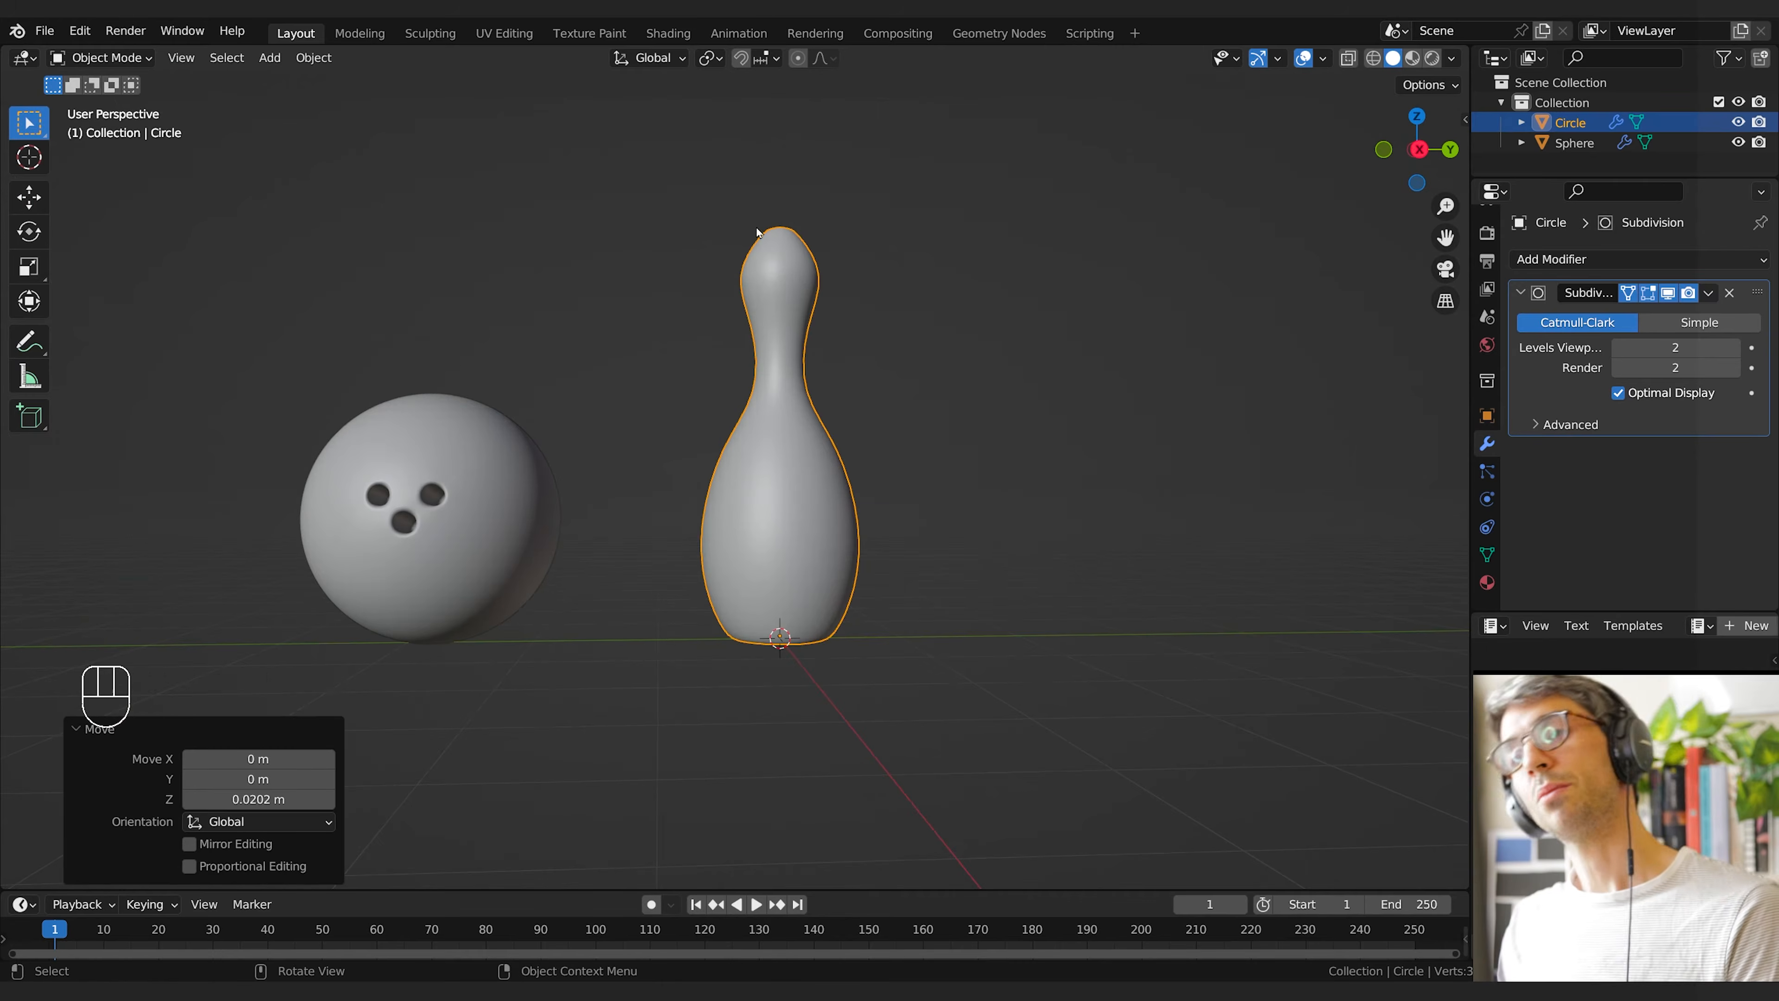
# Add a UV sphere at the pin's base with 16 segments and 11 rings
pyautogui.scroll(3, 830, 524)
pyautogui.keyDown('shift'); pyautogui.moveTo(842, 324); pyautogui.dragTo(783, 480, button='middle'); pyautogui.keyUp('shift')
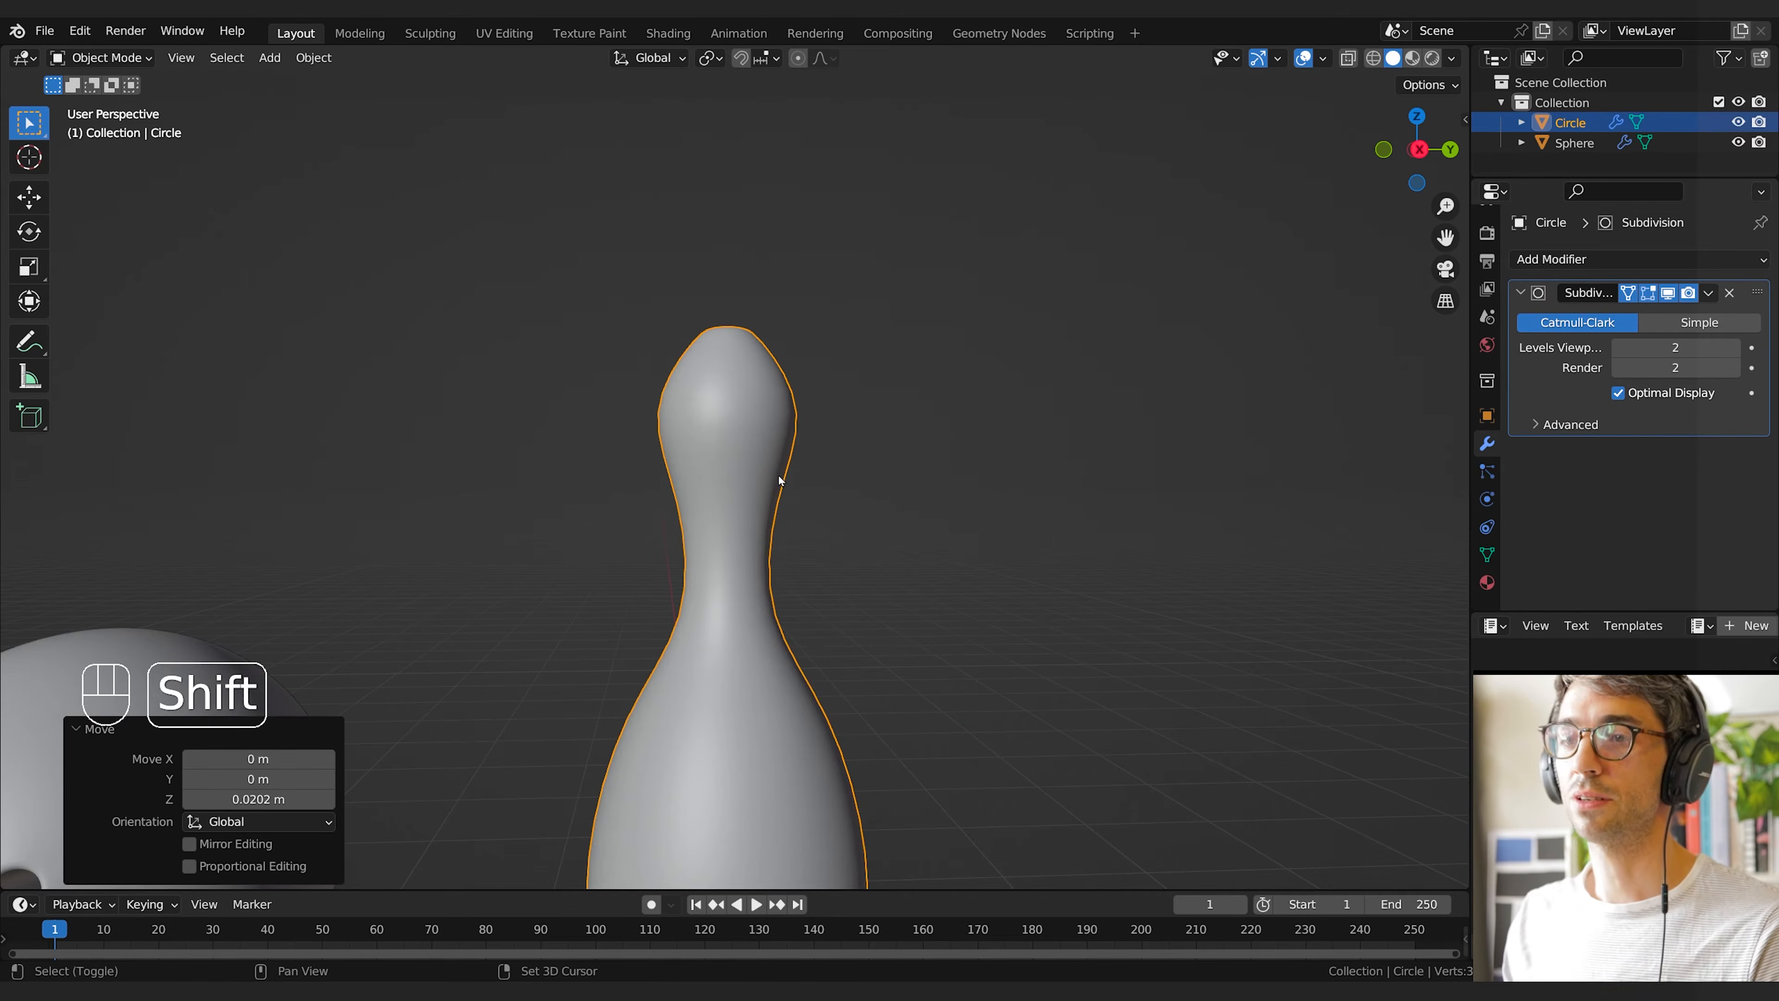
pyautogui.scroll(-3, 711, 606)
pyautogui.hotkey('shift', 'a')
pyautogui.moveTo(722, 575)
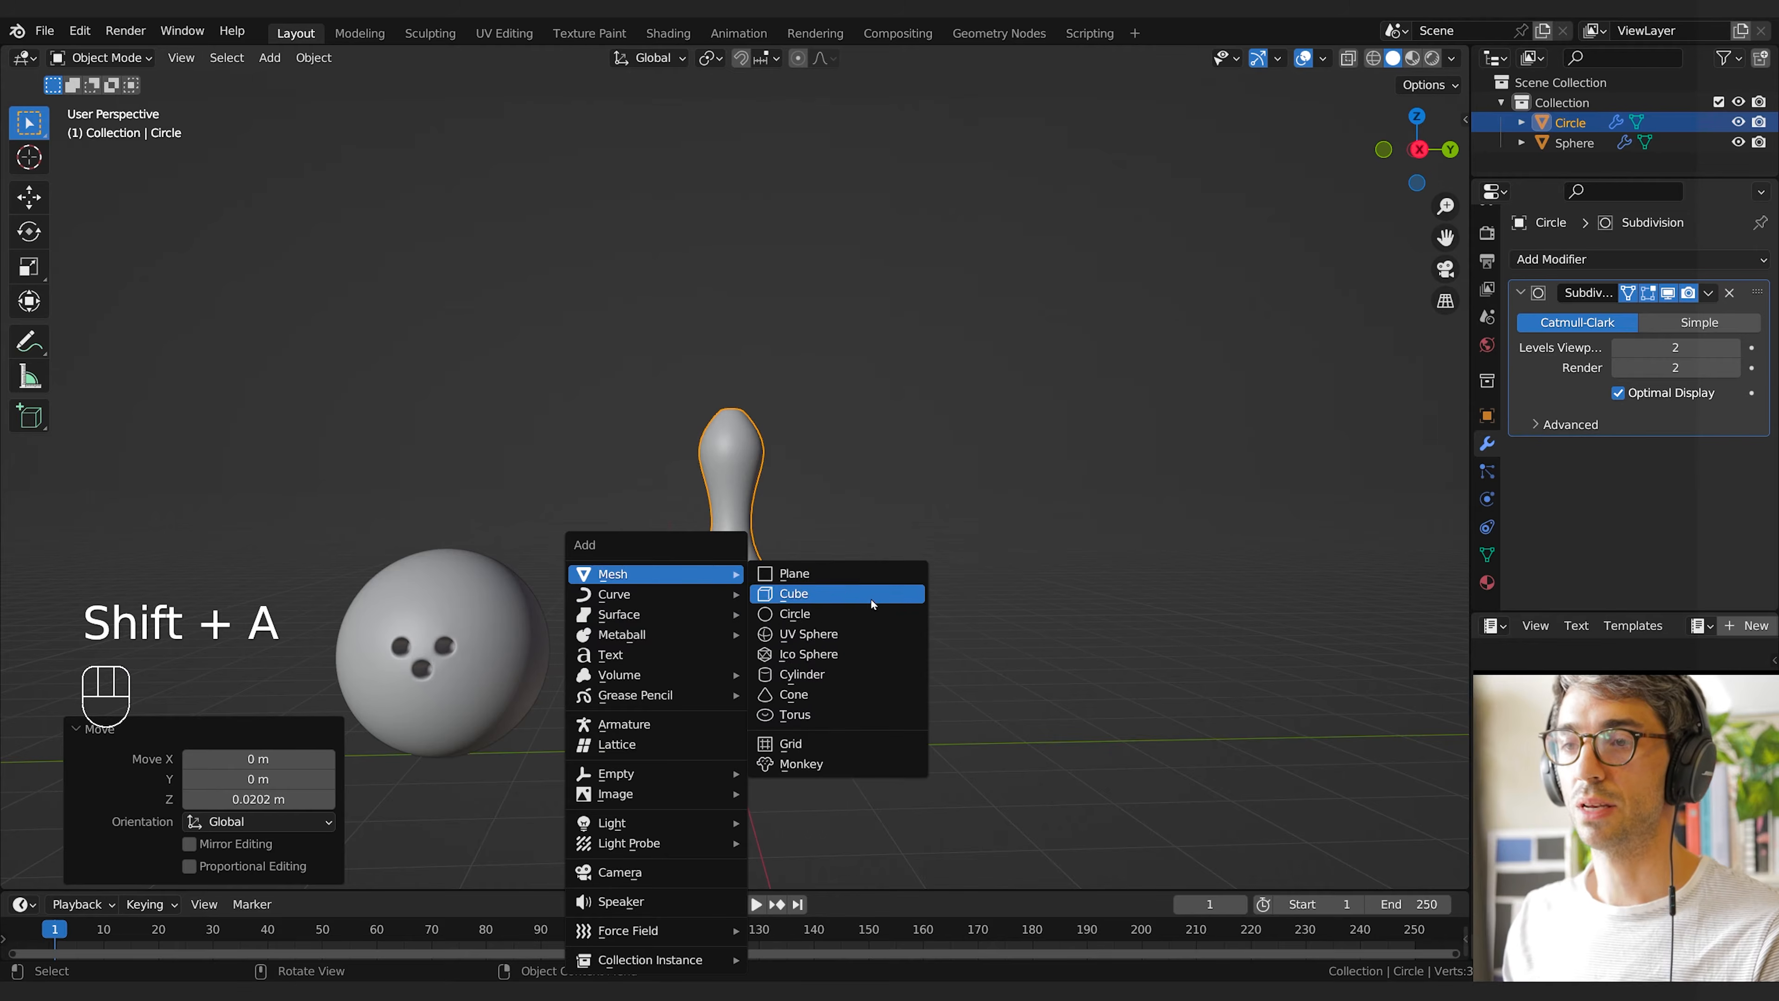
pyautogui.click(840, 636)
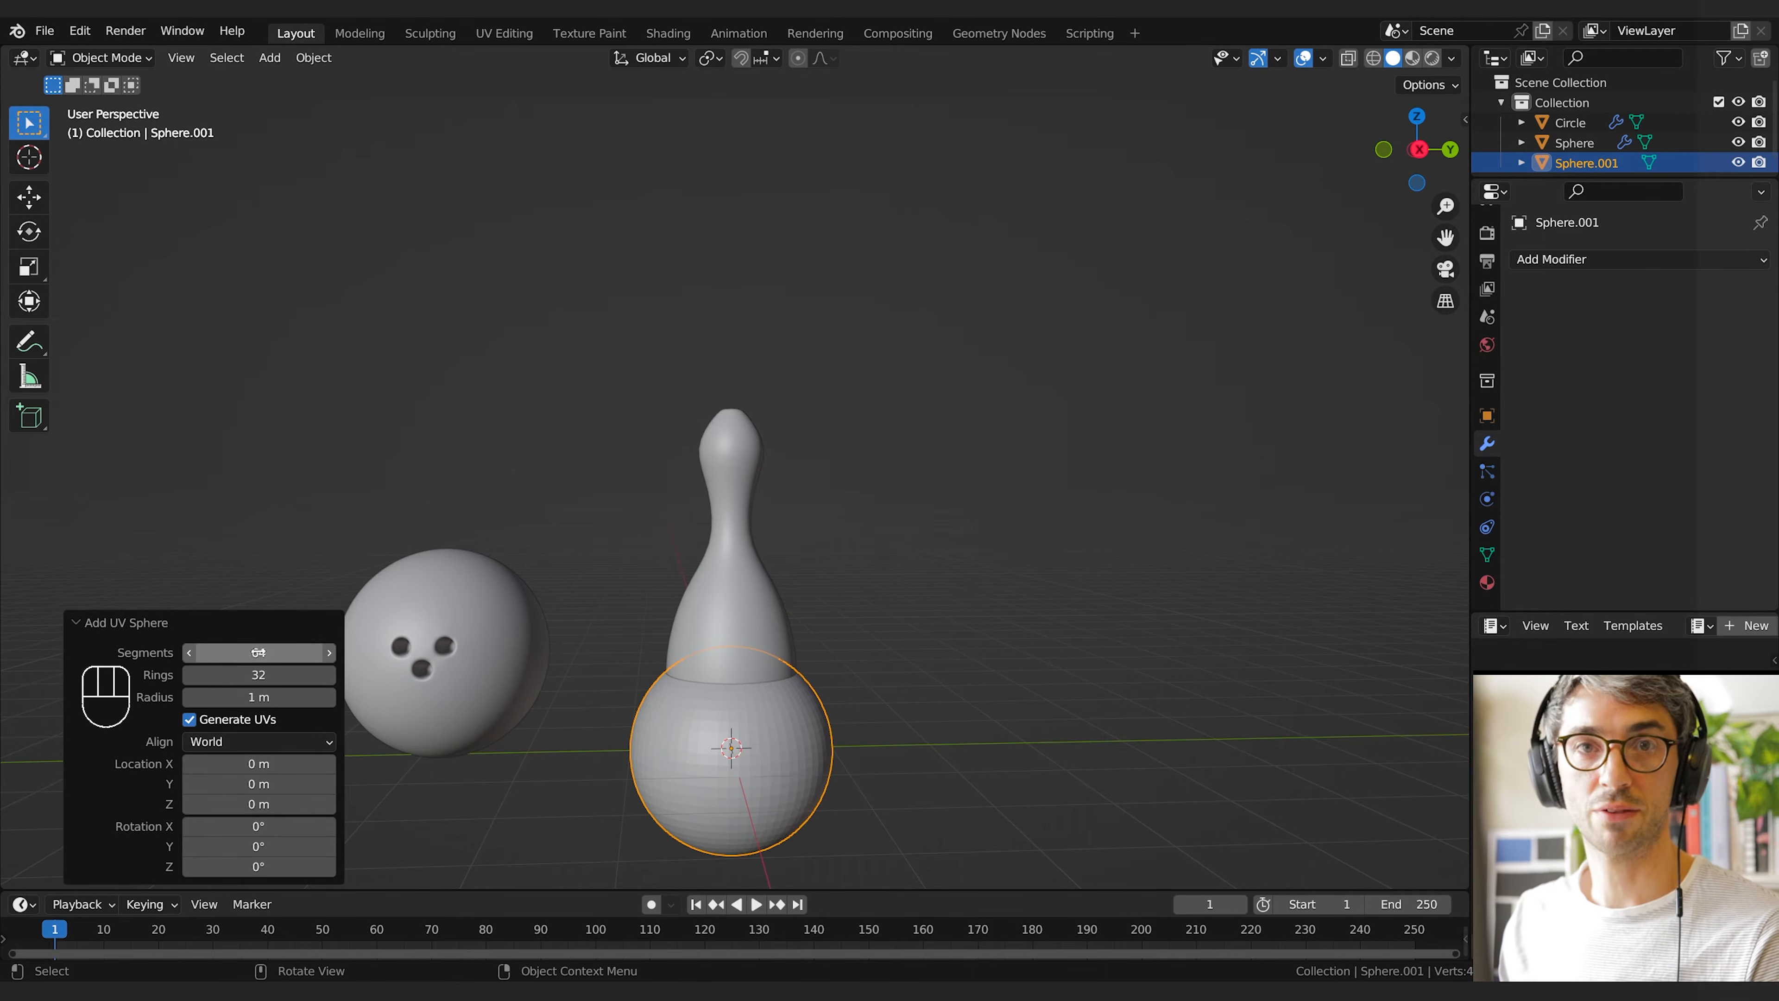
pyautogui.moveTo(686, 413); pyautogui.dragTo(681, 415)
pyautogui.moveTo(259, 675); pyautogui.dragTo(513, 706)
pyautogui.moveTo(832, 792); pyautogui.dragTo(917, 777, button='middle')
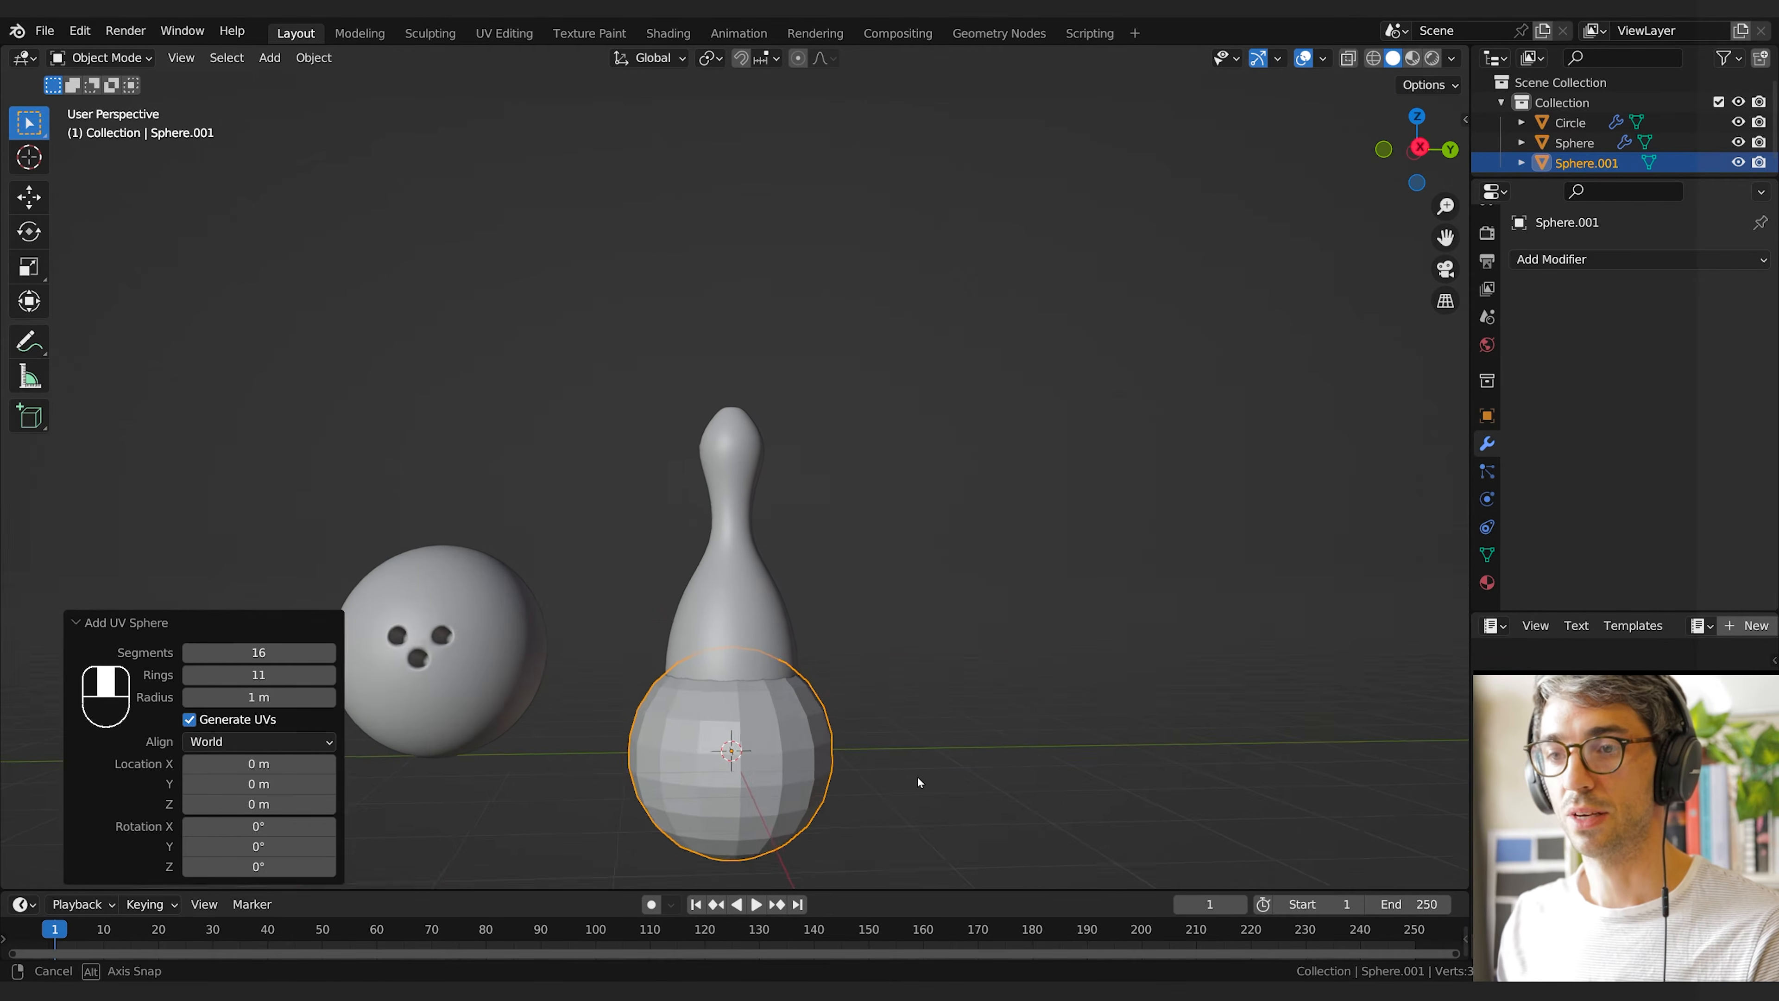
# Raise the sphere along Z to the pin's head, scaling it to about 0.15 and lifting it a further 0.29 m
pyautogui.press('g')
pyautogui.press('z')
pyautogui.click(1160, 542)
pyautogui.press('s')
pyautogui.click(813, 477)
pyautogui.press('g')
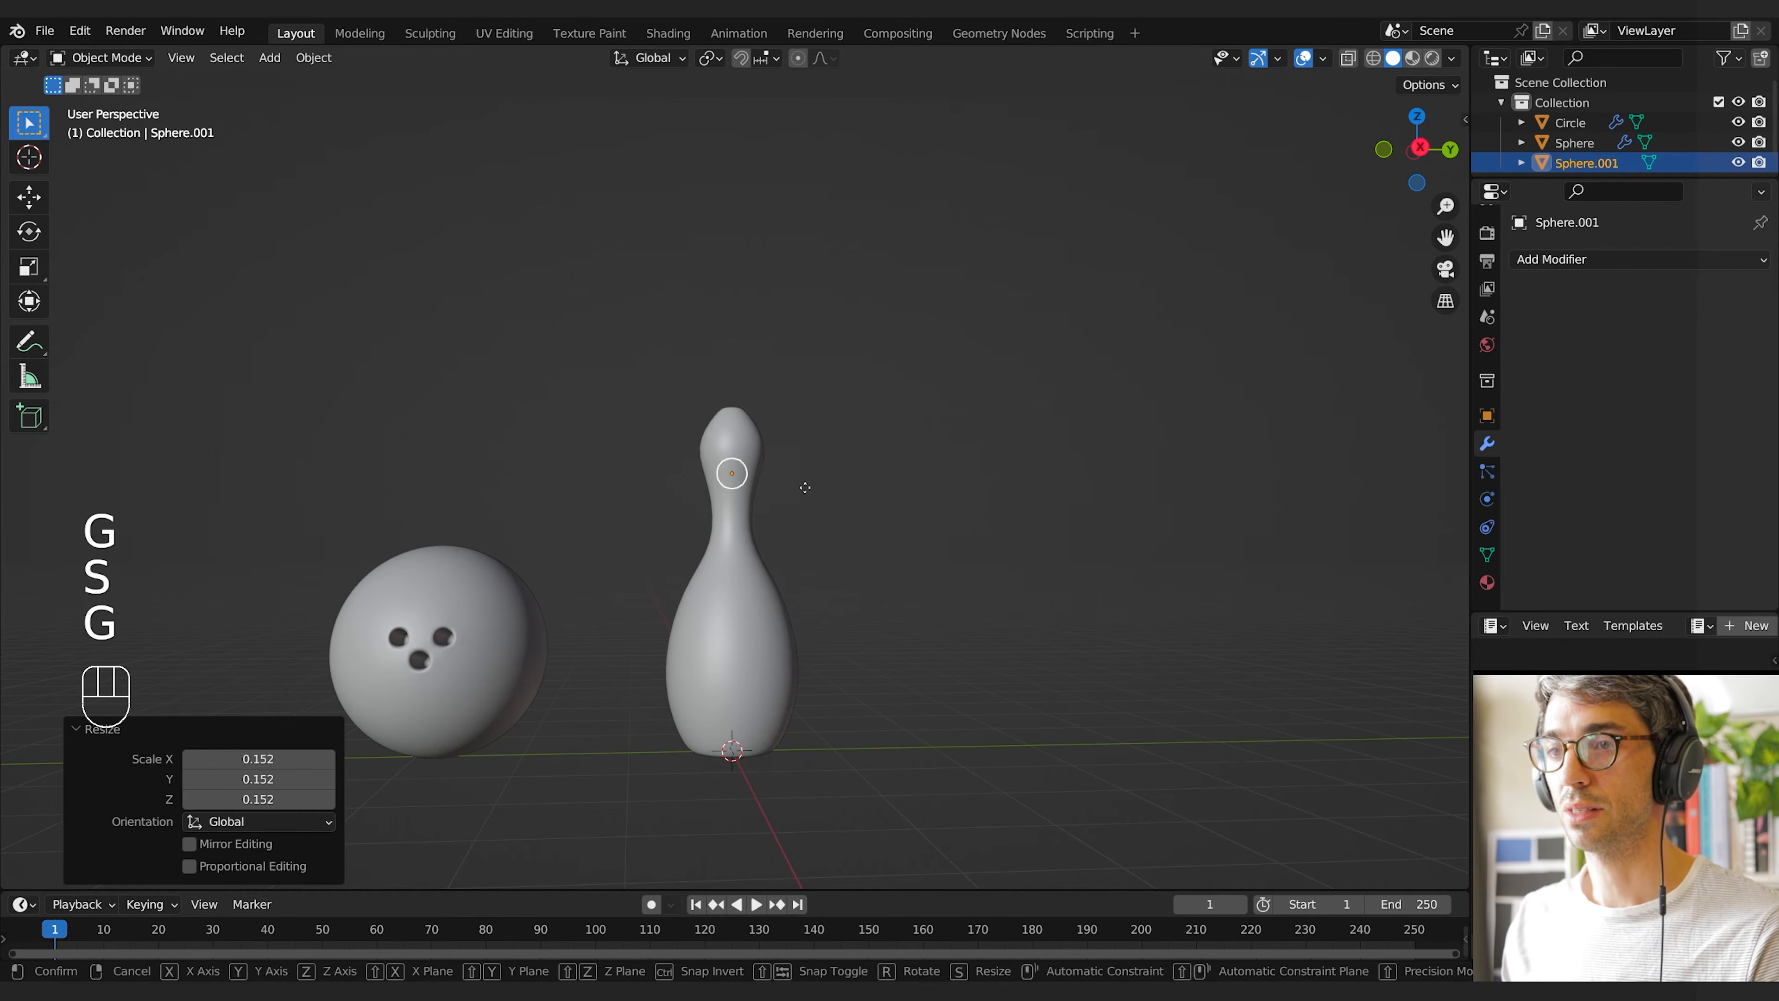
pyautogui.click(865, 462)
# Move the small sphere about 0.69 m along X to the front of the pin's head
pyautogui.press('g')
pyautogui.press('x')
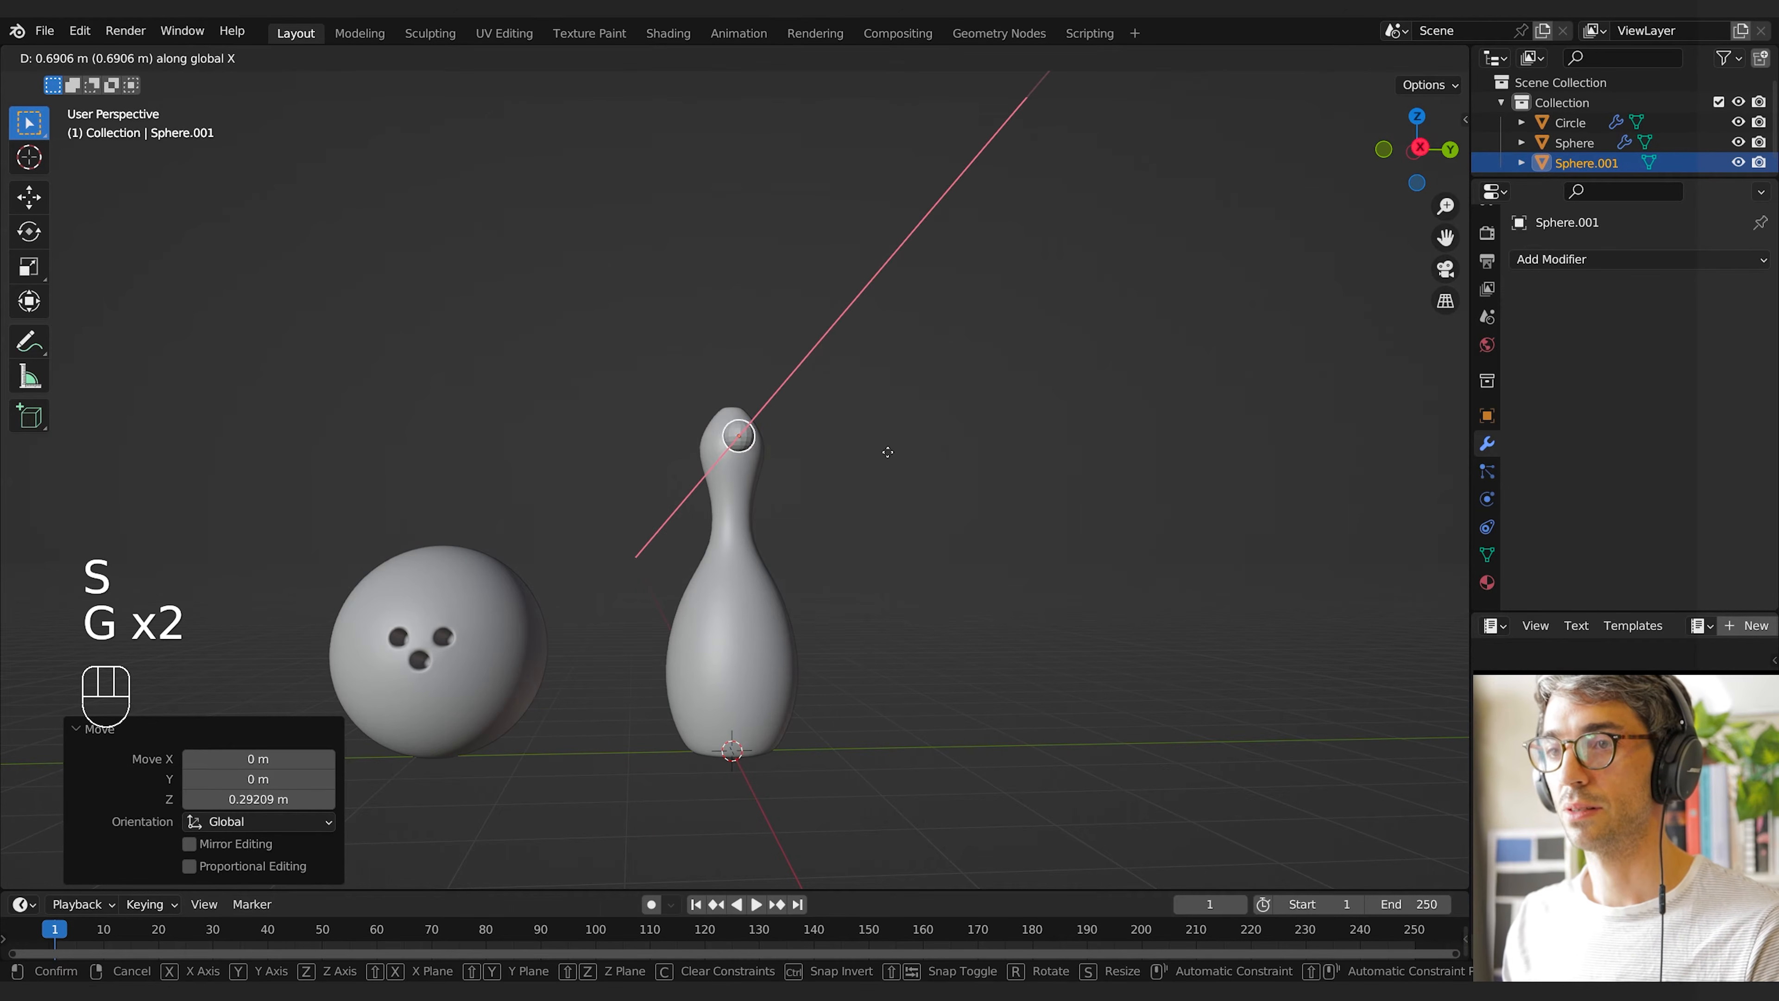
pyautogui.click(887, 452)
# Shrink the small sphere further and shade it smooth
pyautogui.press('s')
pyautogui.click(935, 487)
pyautogui.rightClick(735, 425)
pyautogui.click(735, 425)
# Duplicate the small sphere on the pin's head about 0.21 m along Y to form a second eye
pyautogui.scroll(2, 840, 456)
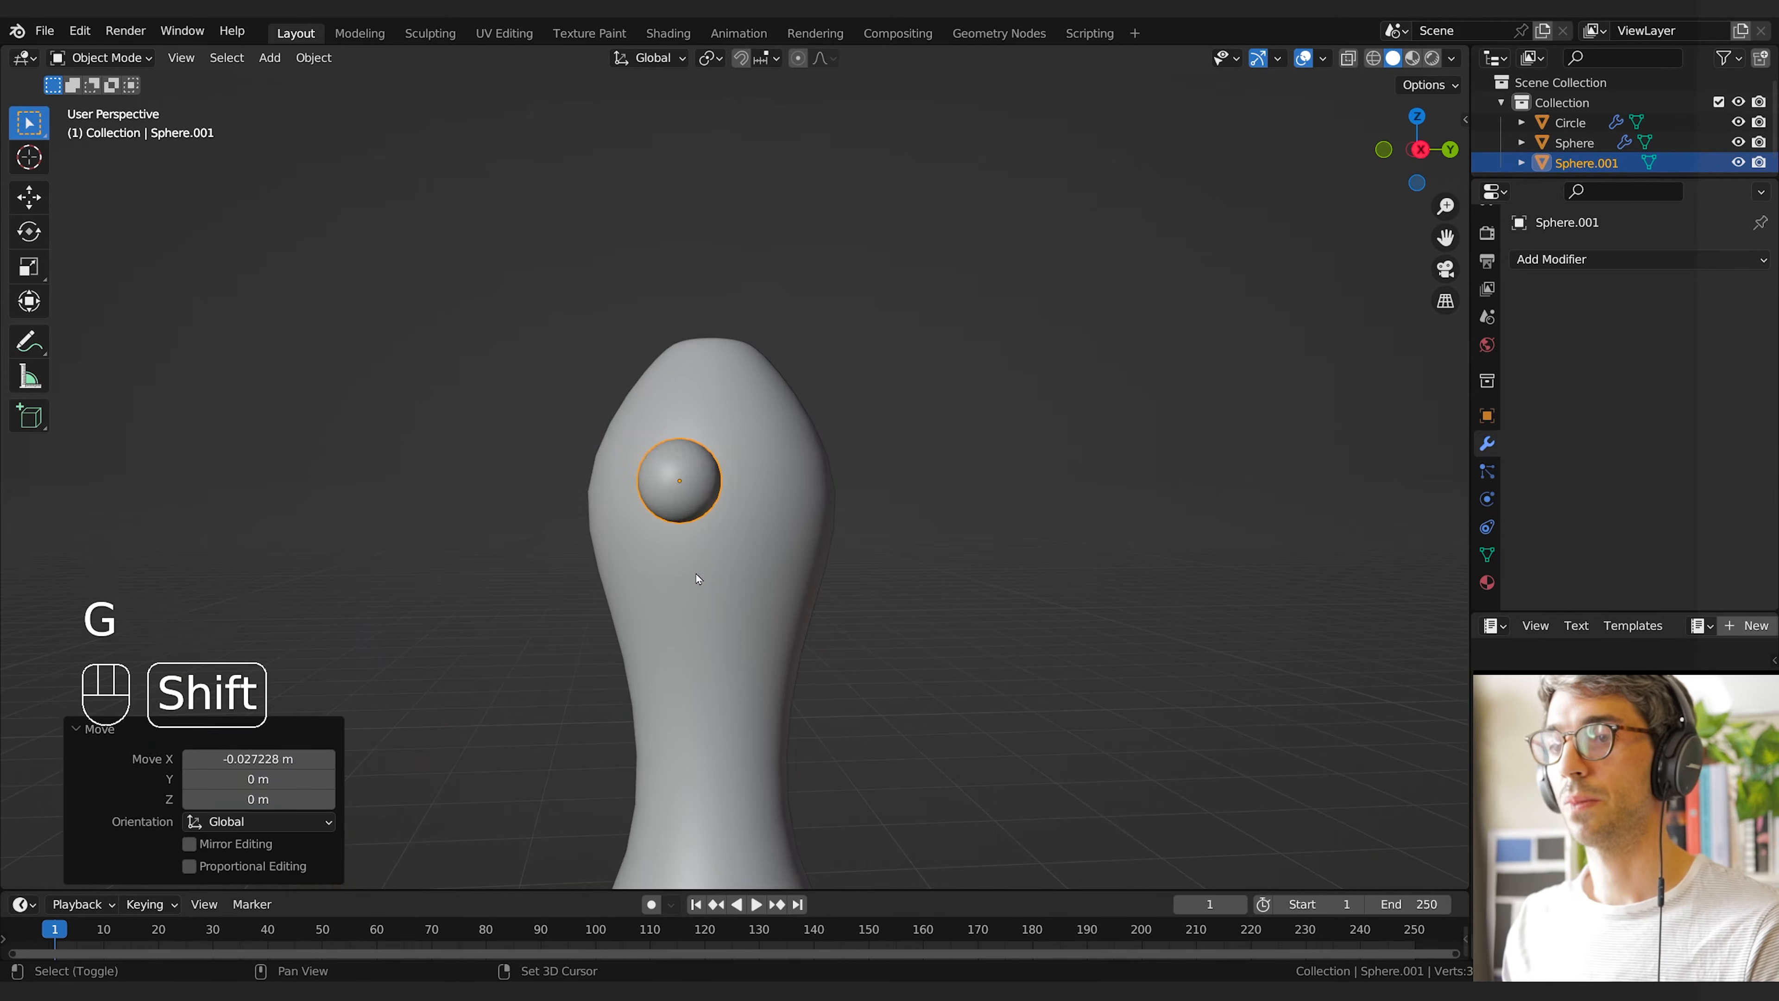
pyautogui.hotkey('shift', 'd')
pyautogui.press('y')
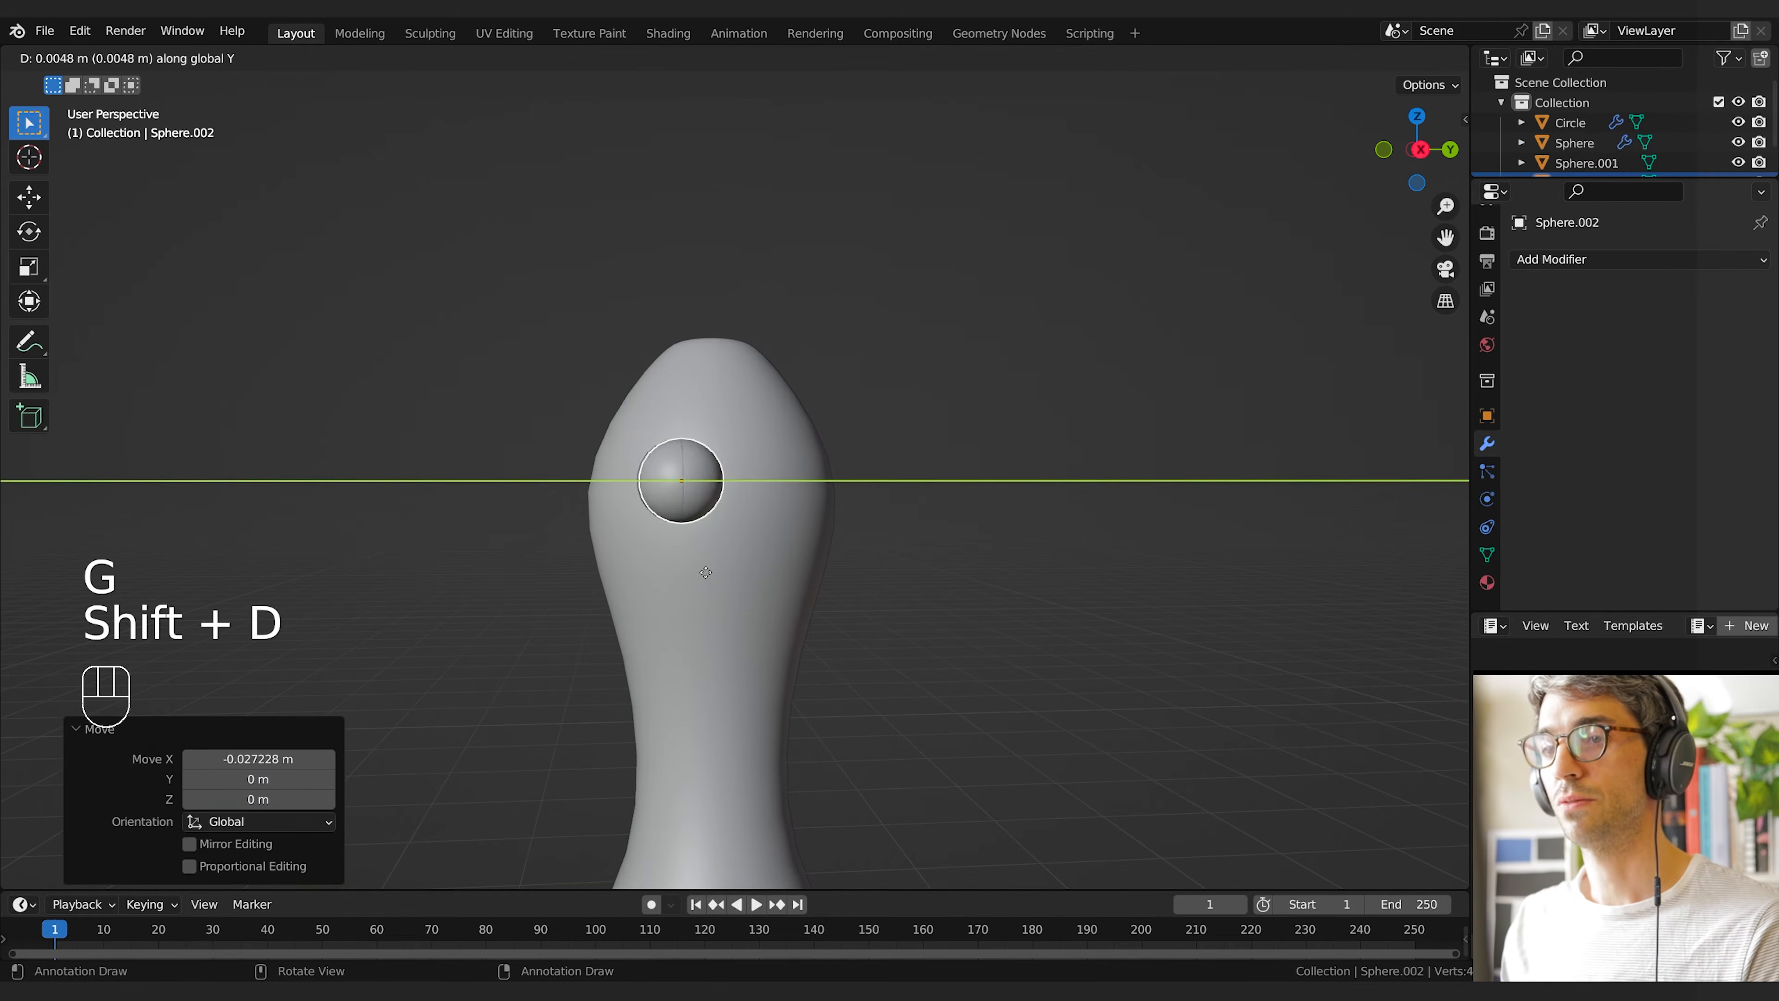
pyautogui.click(788, 570)
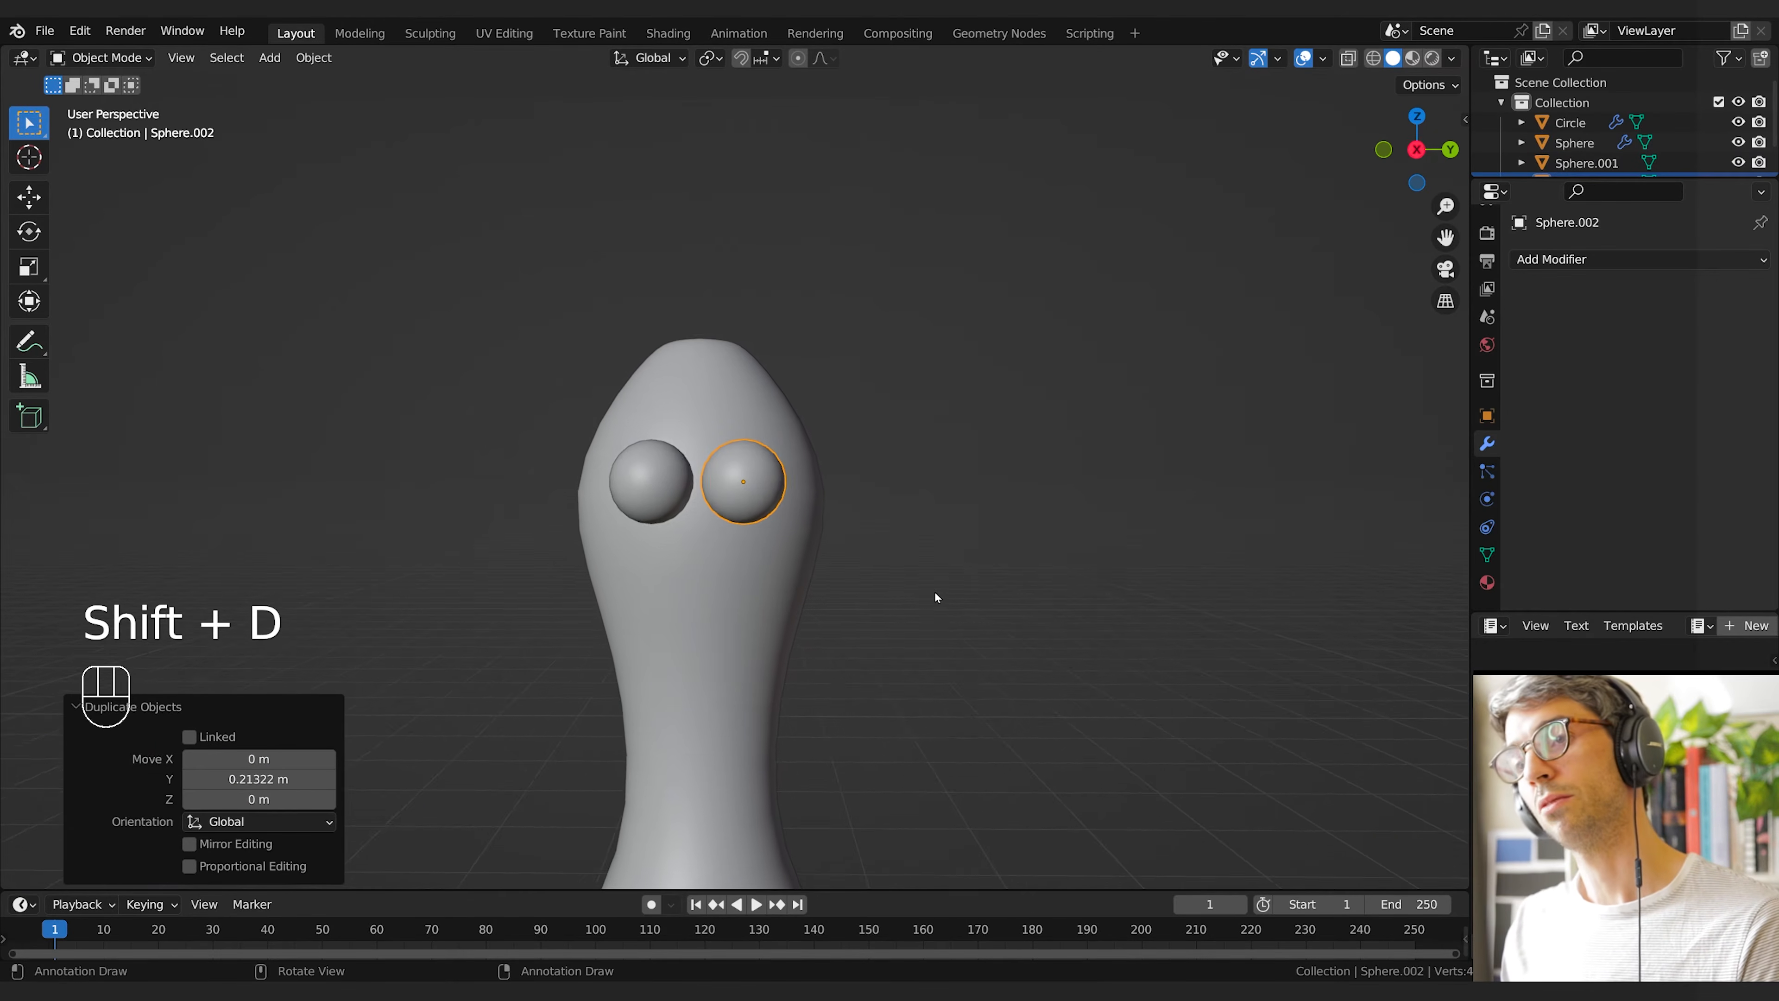
# Duplicate the second eye sphere in place and move the copy forward along X, out of the eye's front
pyautogui.scroll(-3, 647, 608)
pyautogui.scroll(7, 714, 607)
pyautogui.moveTo(861, 590)
pyautogui.keyDown('shift'); pyautogui.mouseDown(button='middle')
pyautogui.moveTo(834, 597)
pyautogui.moveTo(964, 587)
pyautogui.moveTo(852, 601)
pyautogui.mouseUp(button='middle'); pyautogui.keyUp('shift')
pyautogui.hotkey('shift', 'd')
pyautogui.rightClick(927, 601)
pyautogui.press('g')
pyautogui.press('y')
pyautogui.press('x')
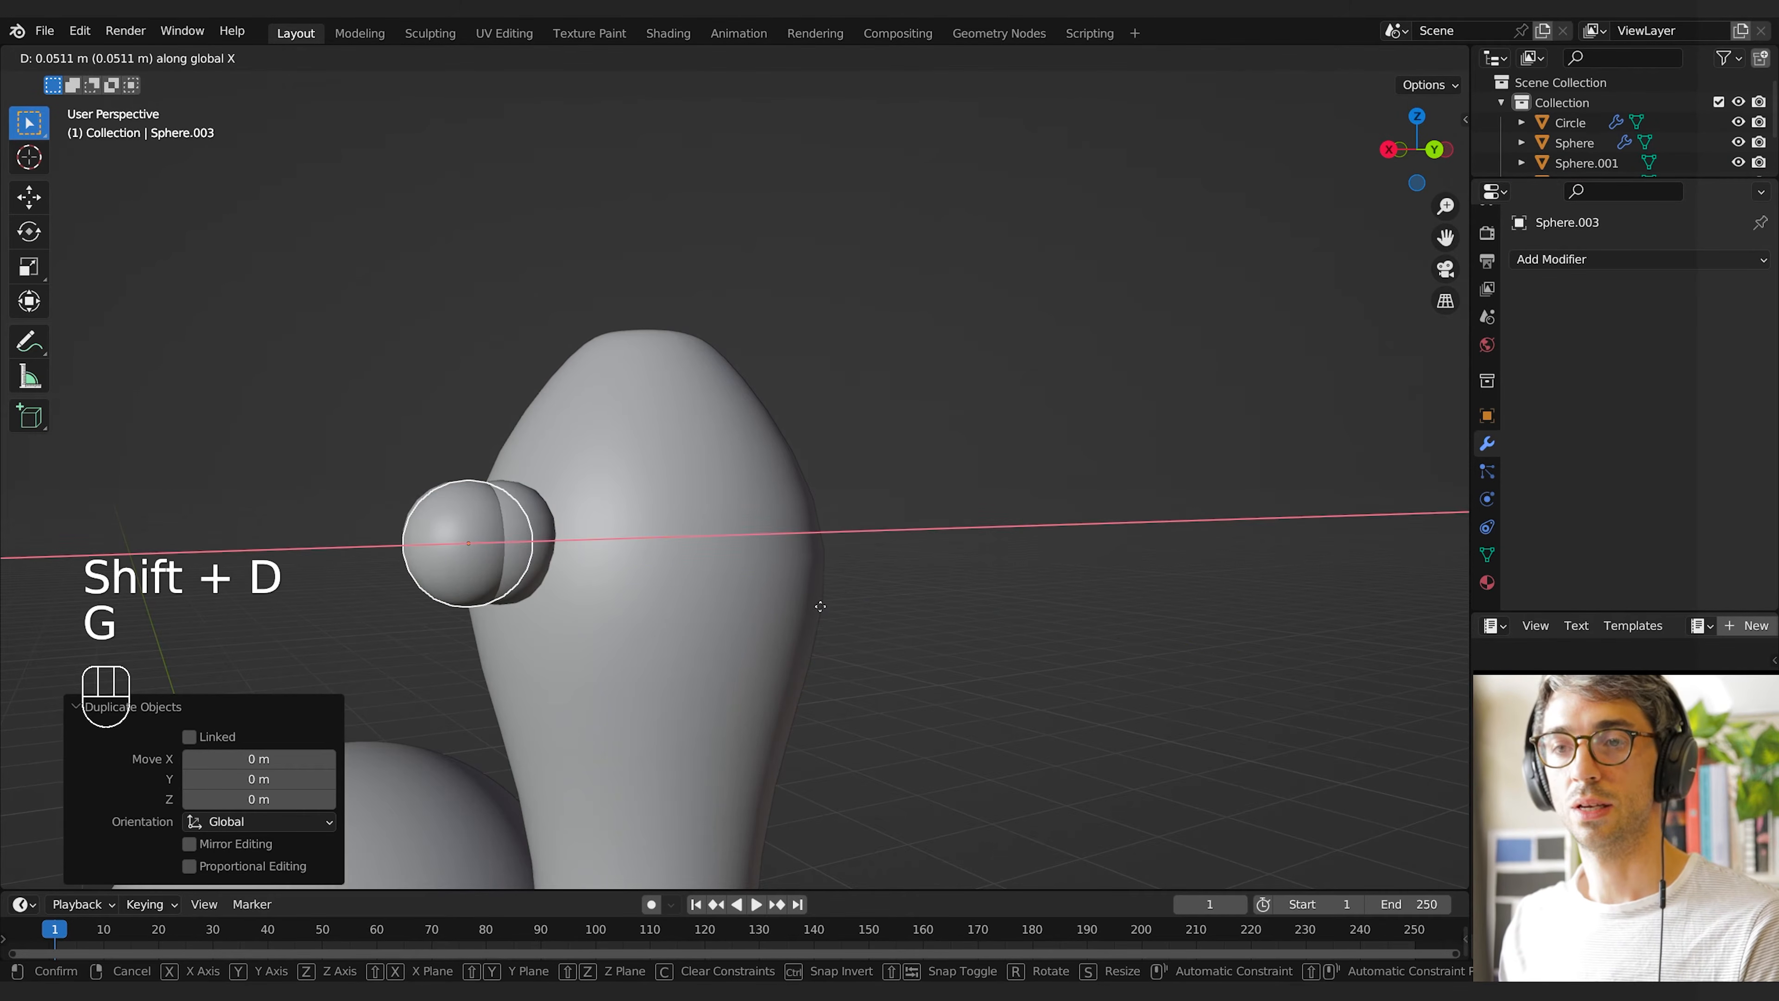
pyautogui.click(833, 606)
# Scale the copied sphere down to pupil size and reposition it along X on the front of the eye
pyautogui.press('s')
pyautogui.click(652, 610)
pyautogui.moveTo(651, 610); pyautogui.dragTo(825, 623, button='middle')
pyautogui.press('g')
pyautogui.press('x')
pyautogui.click(786, 598)
pyautogui.press('g')
pyautogui.press('g')
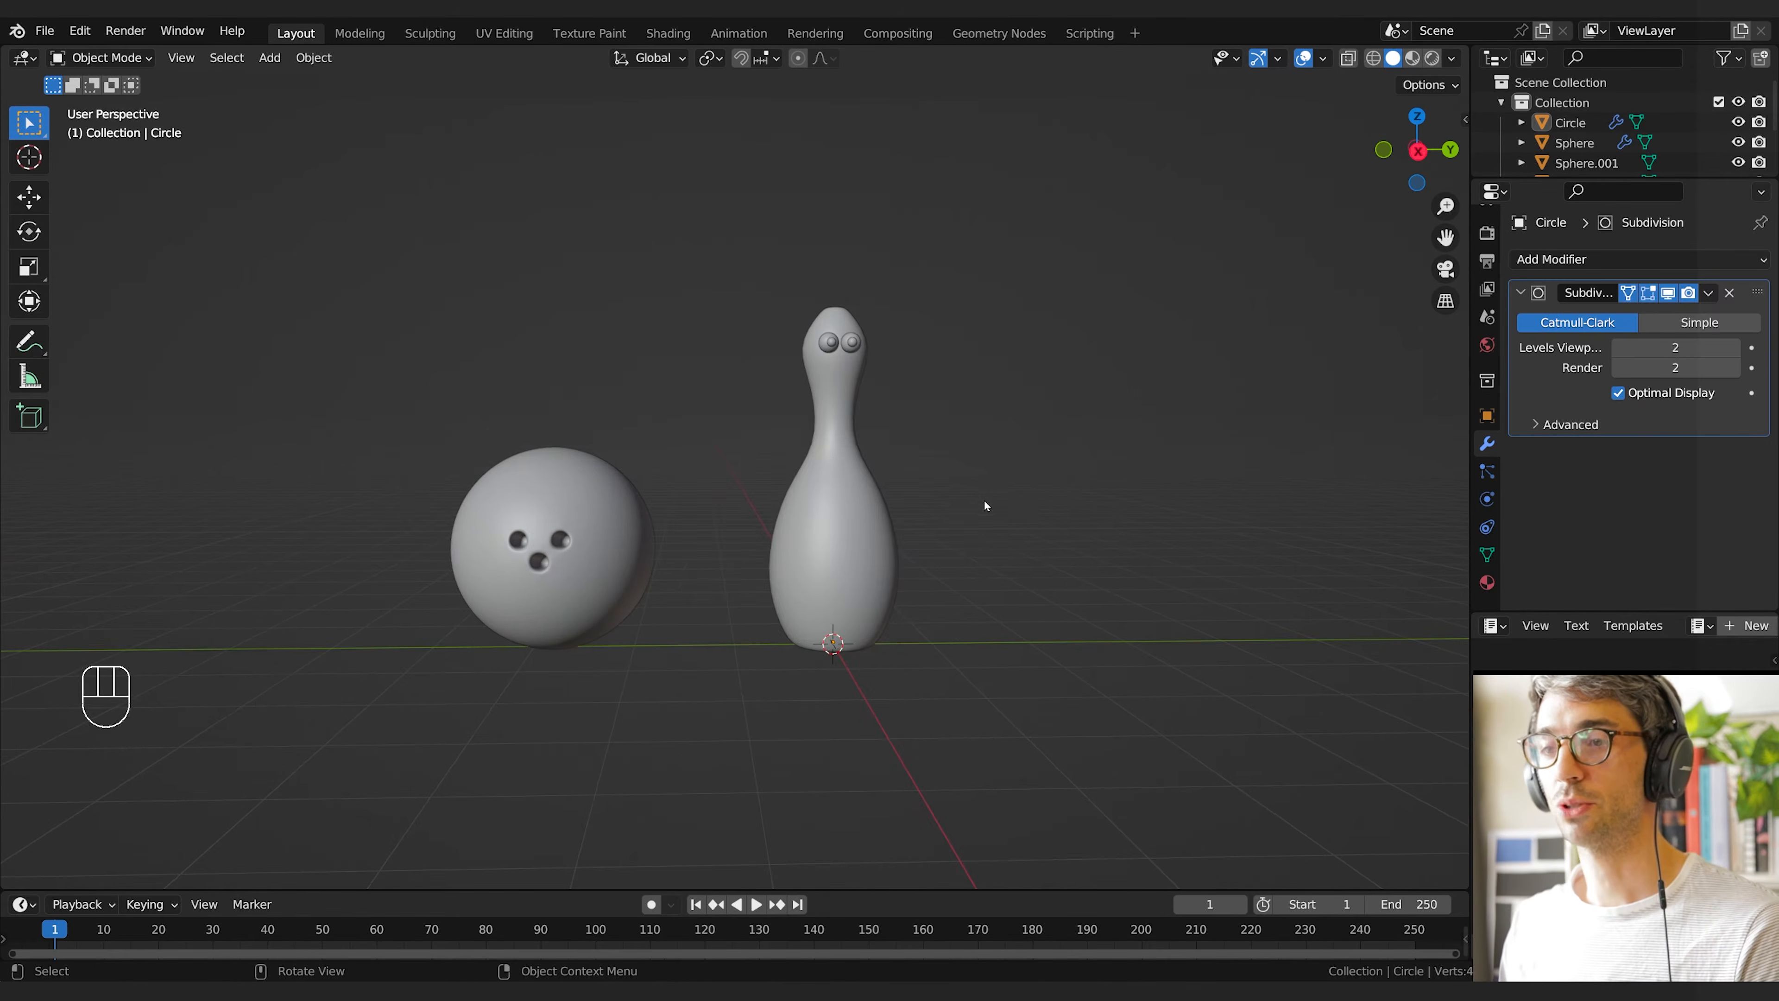
# Add a plane at the pin's base and scale it up about 16.6 times as the floor
pyautogui.keyDown('shift'); pyautogui.moveTo(984, 500); pyautogui.dragTo(766, 501, button='middle'); pyautogui.keyUp('shift')
pyautogui.hotkey('shift', 'a')
pyautogui.click(840, 500)
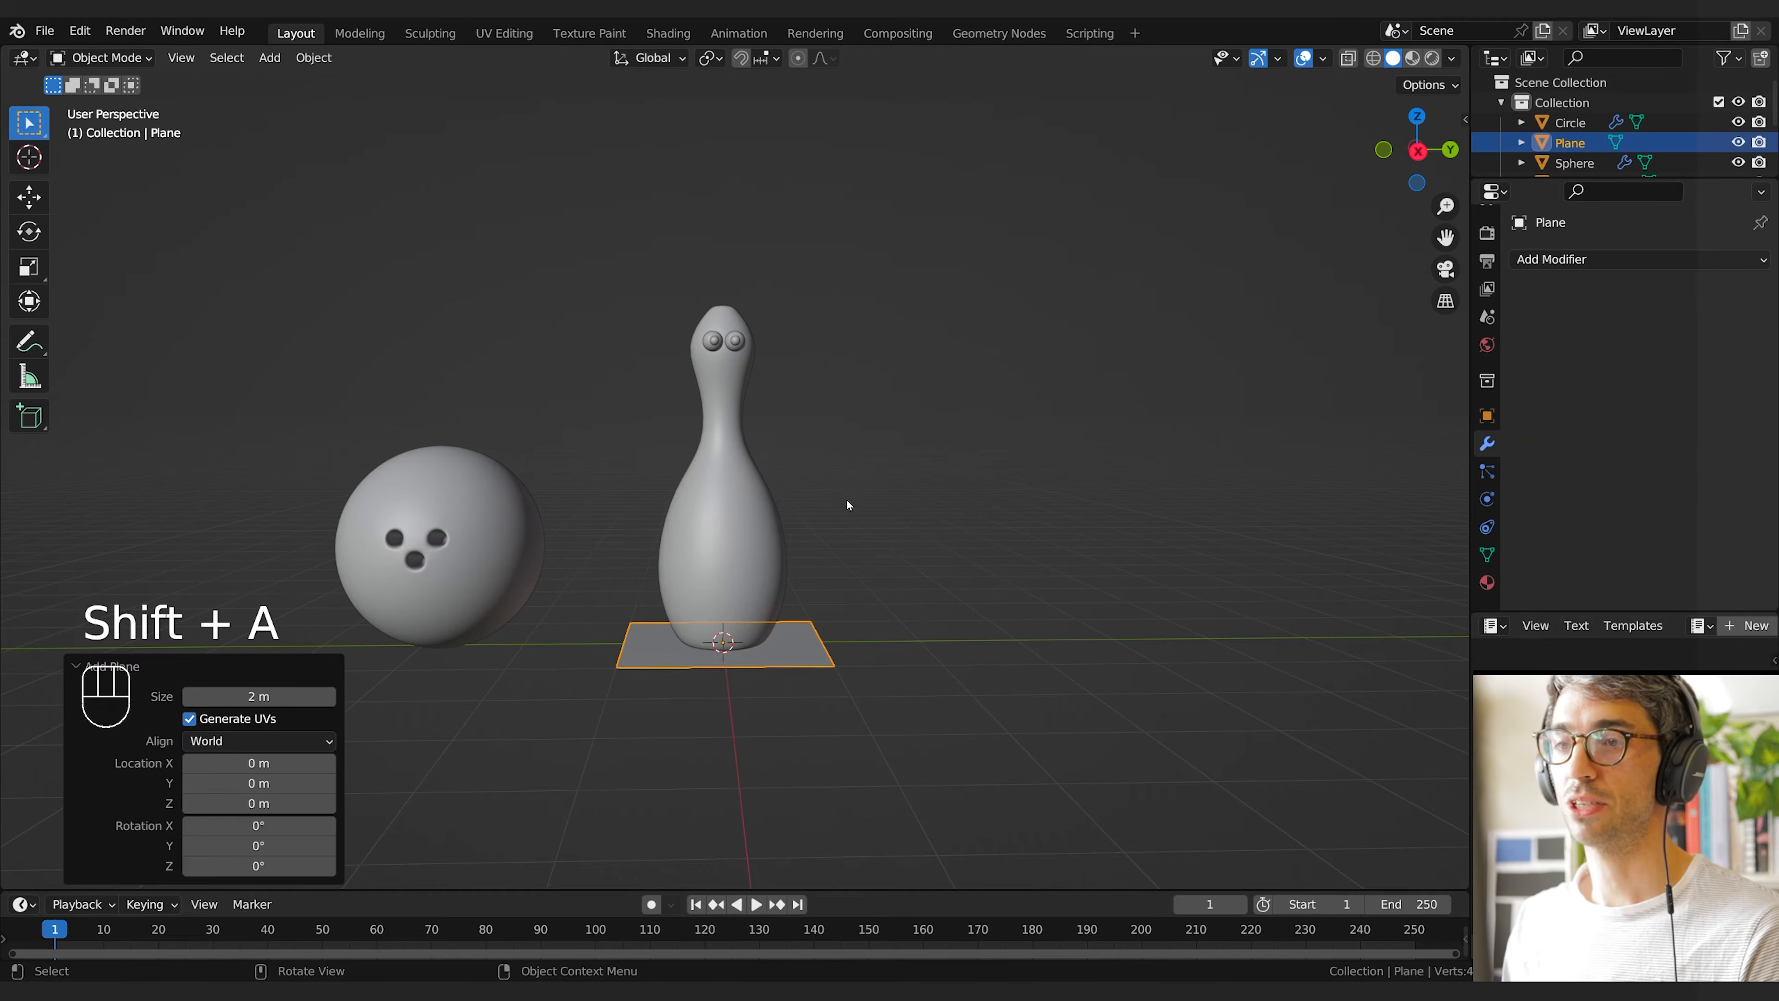
pyautogui.press('s')
pyautogui.click(186, 890)
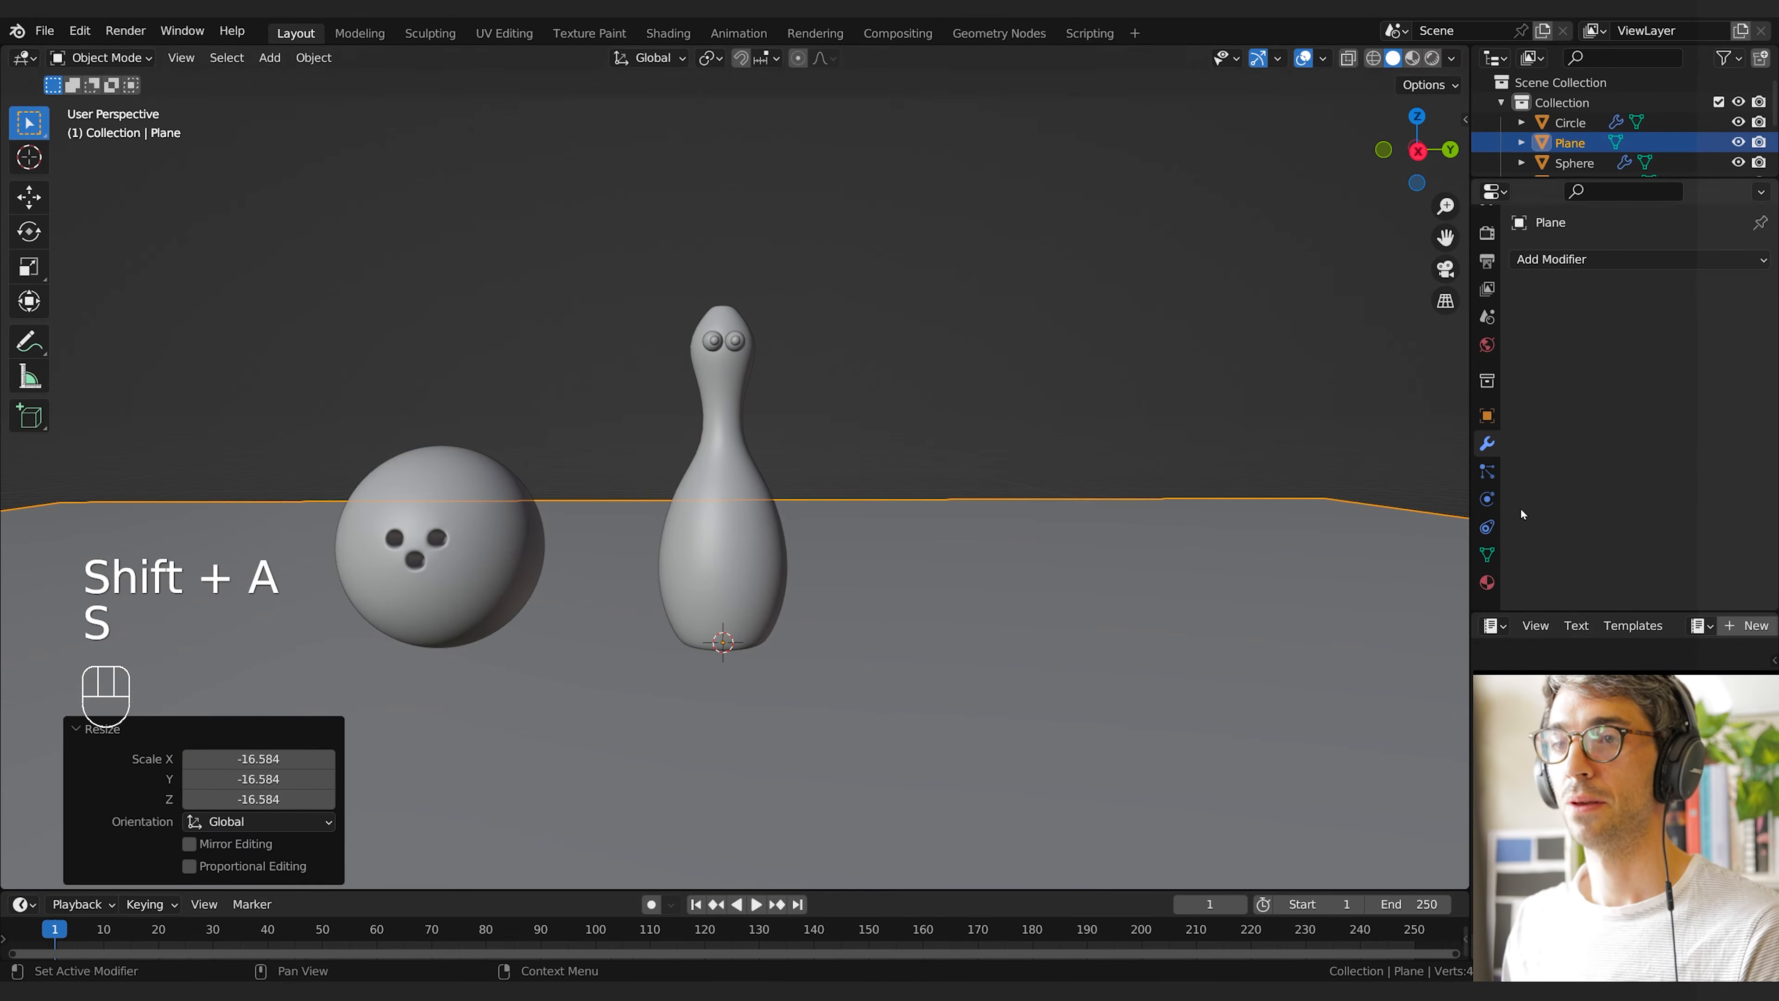
# Add a camera at the world origin and look through it
pyautogui.hotkey('shift', 'q')
pyautogui.hotkey('shift', 'a')
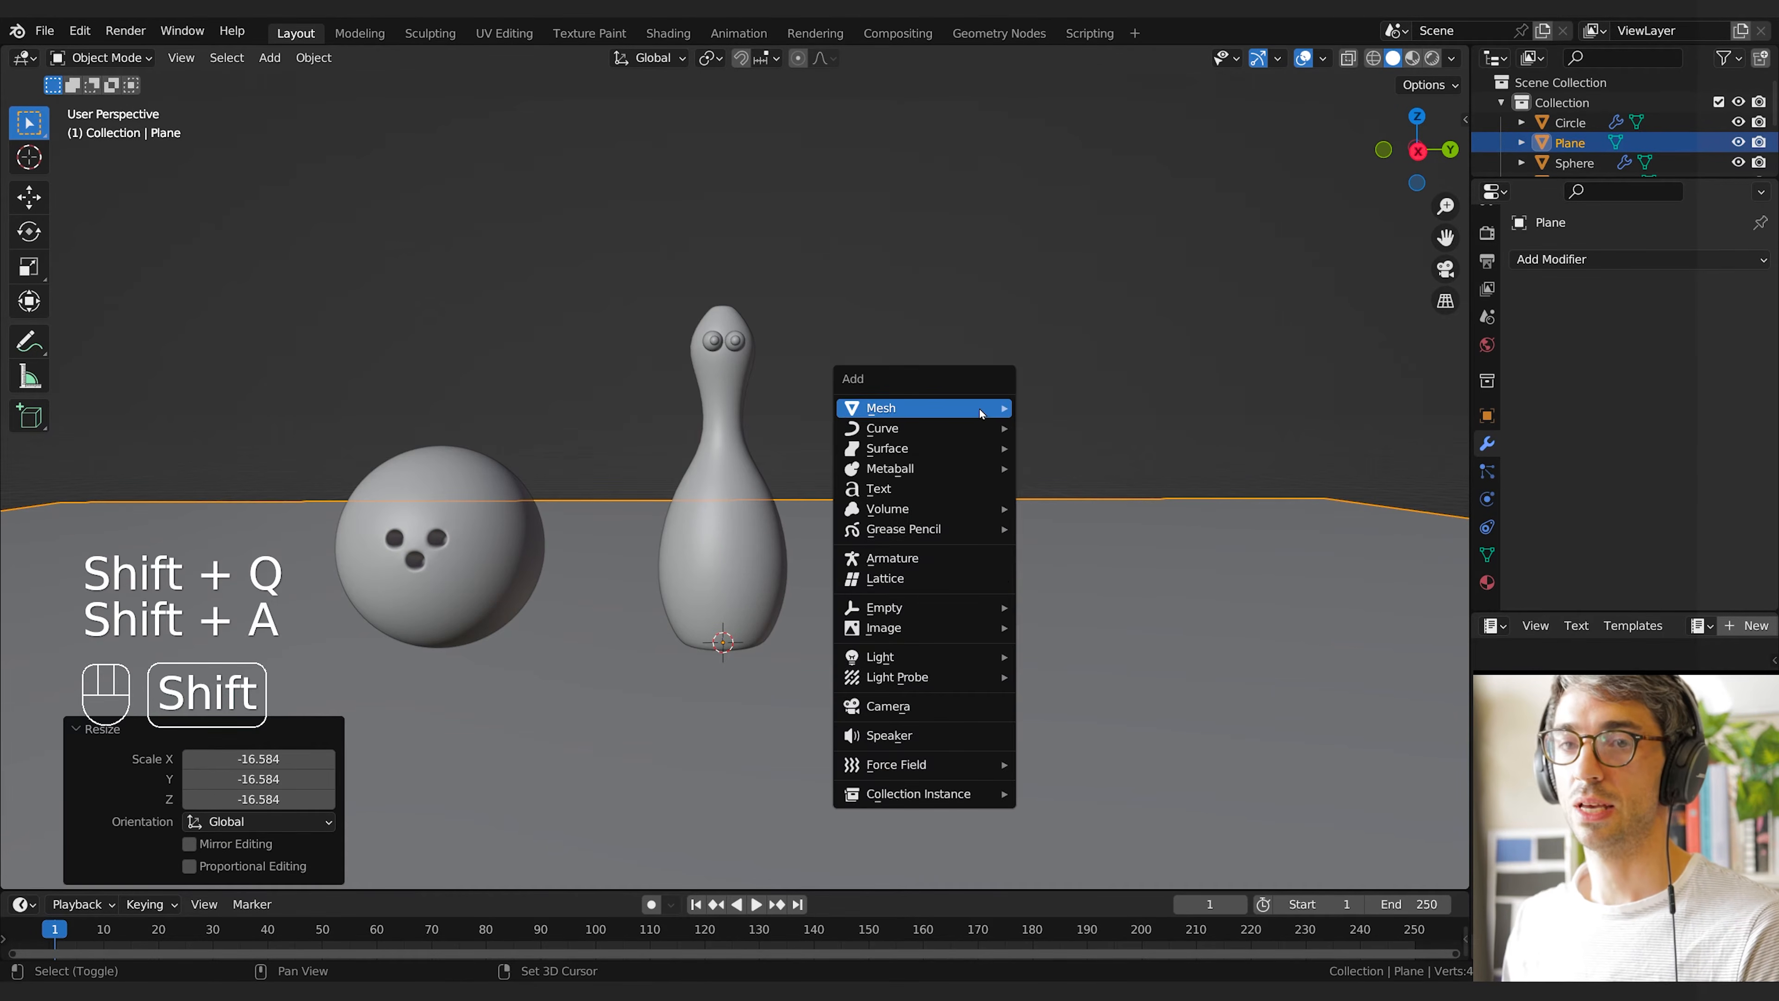
pyautogui.click(911, 707)
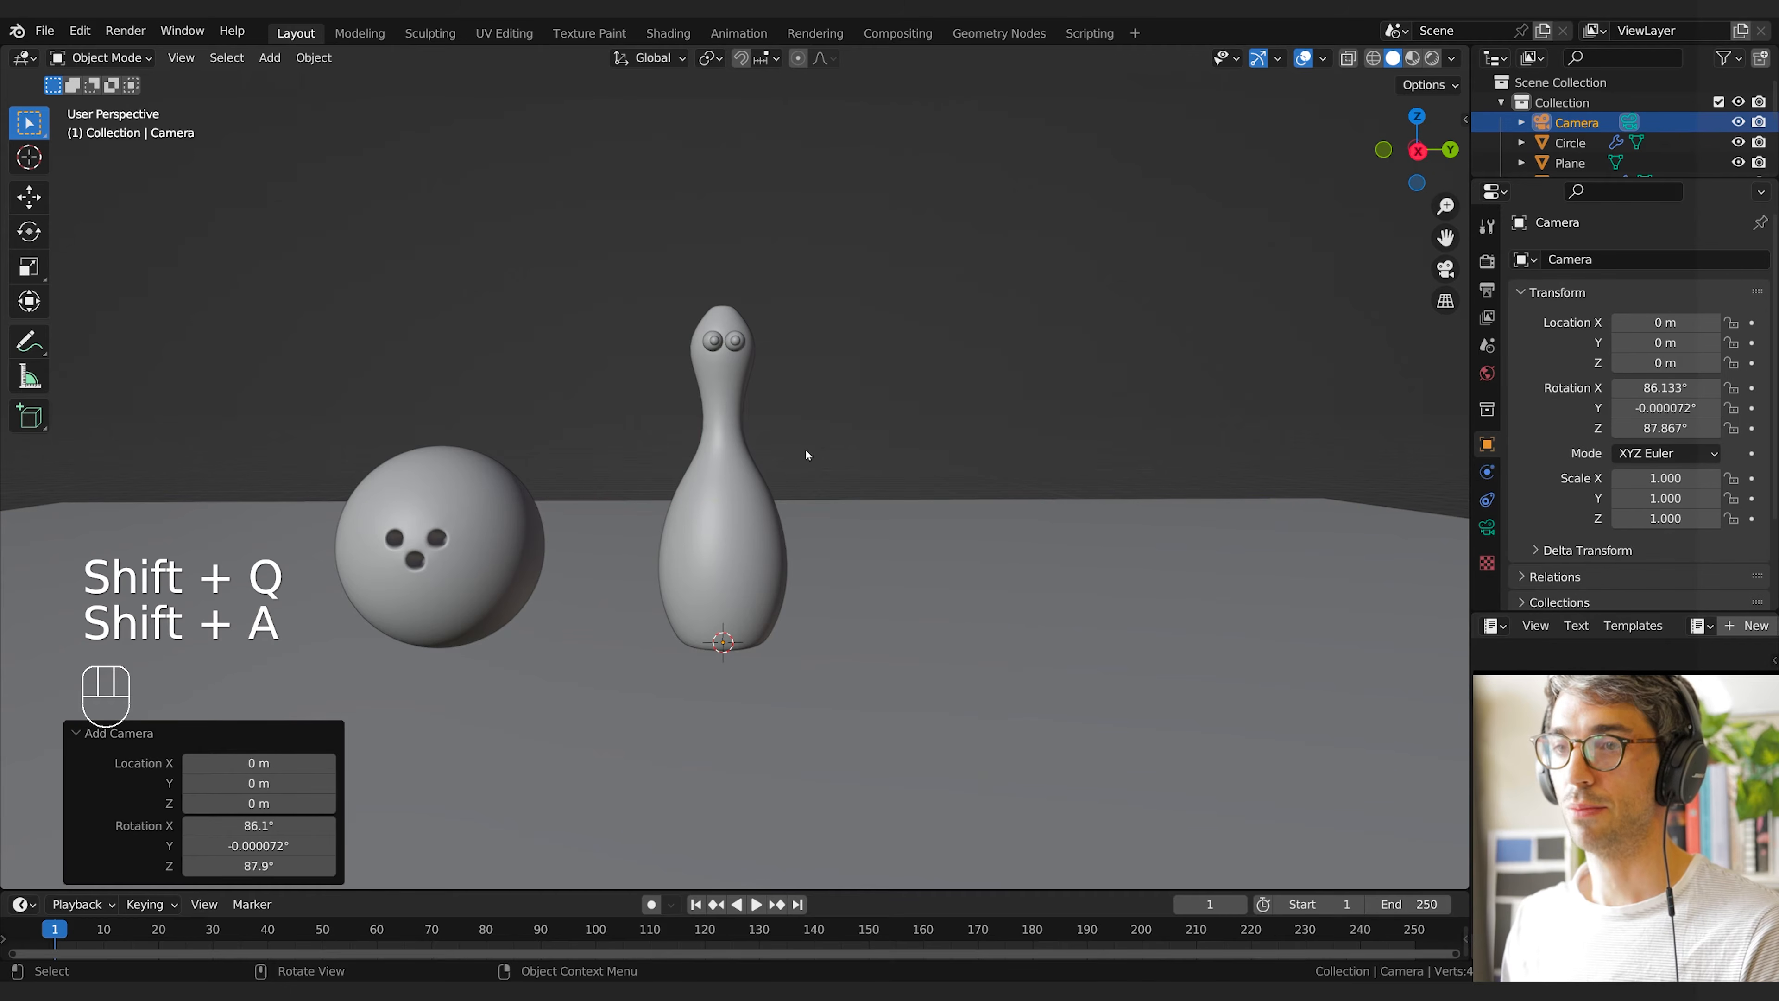
pyautogui.click(1446, 269)
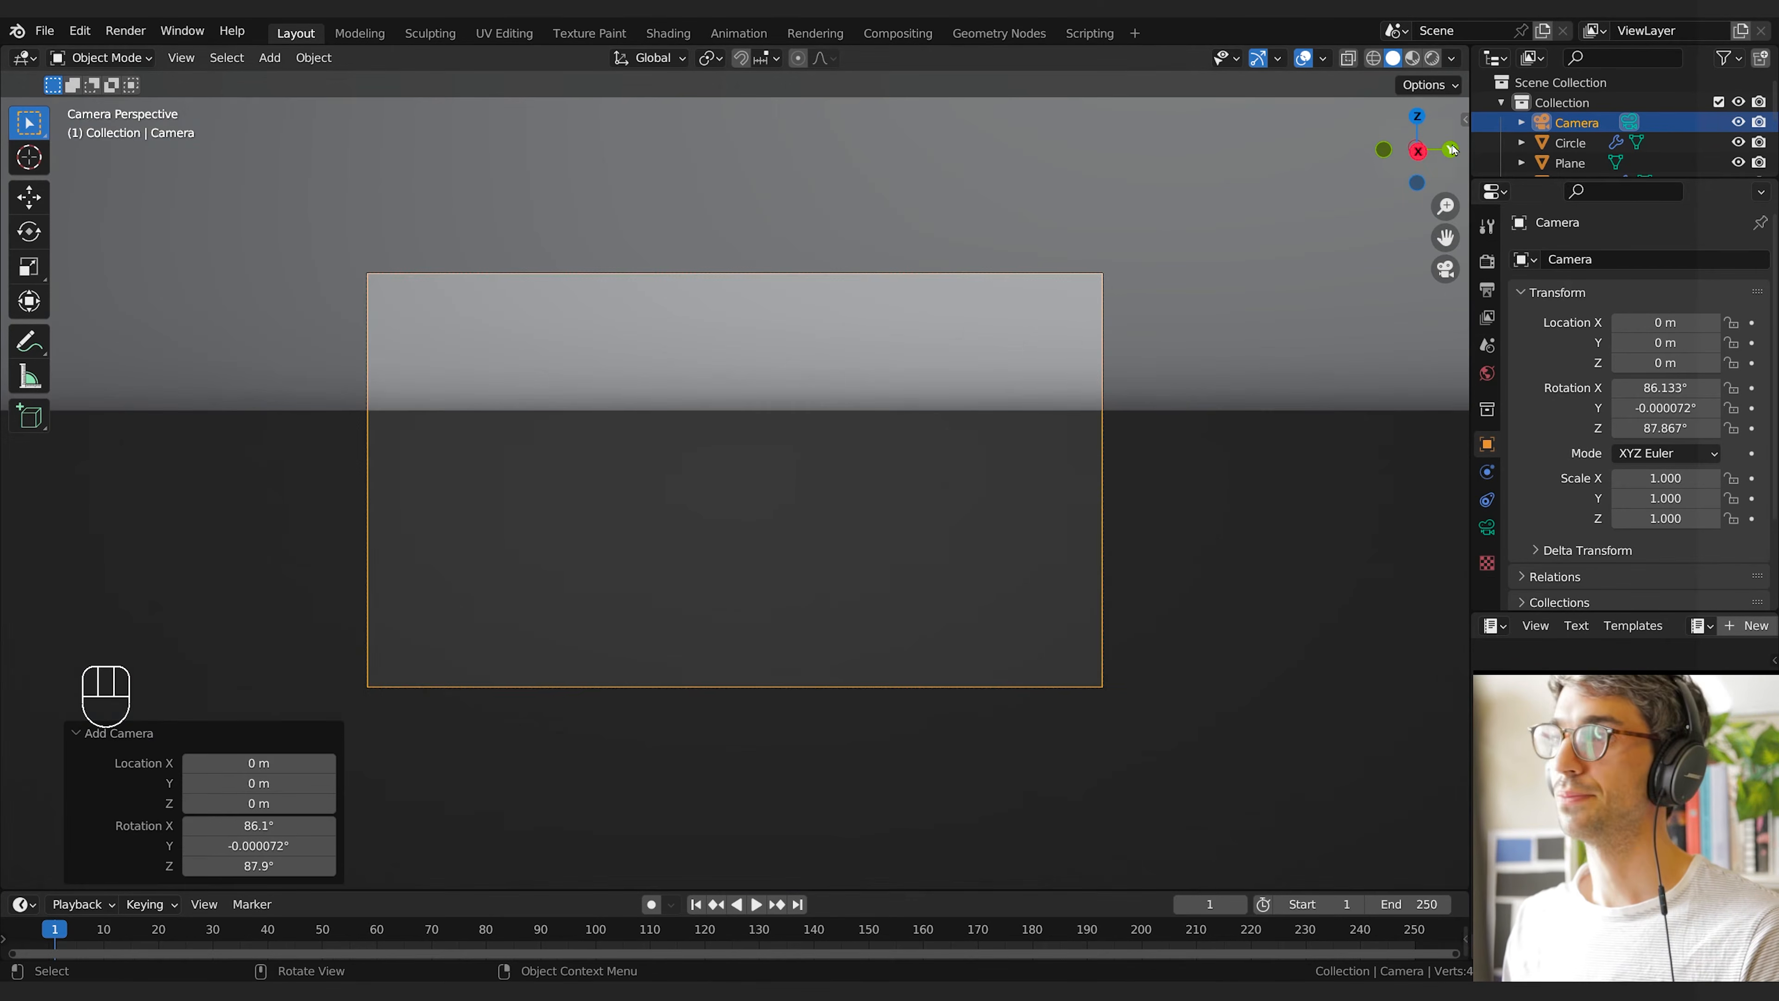
# Lock the camera to the view in the View Lock settings
pyautogui.click(1466, 119)
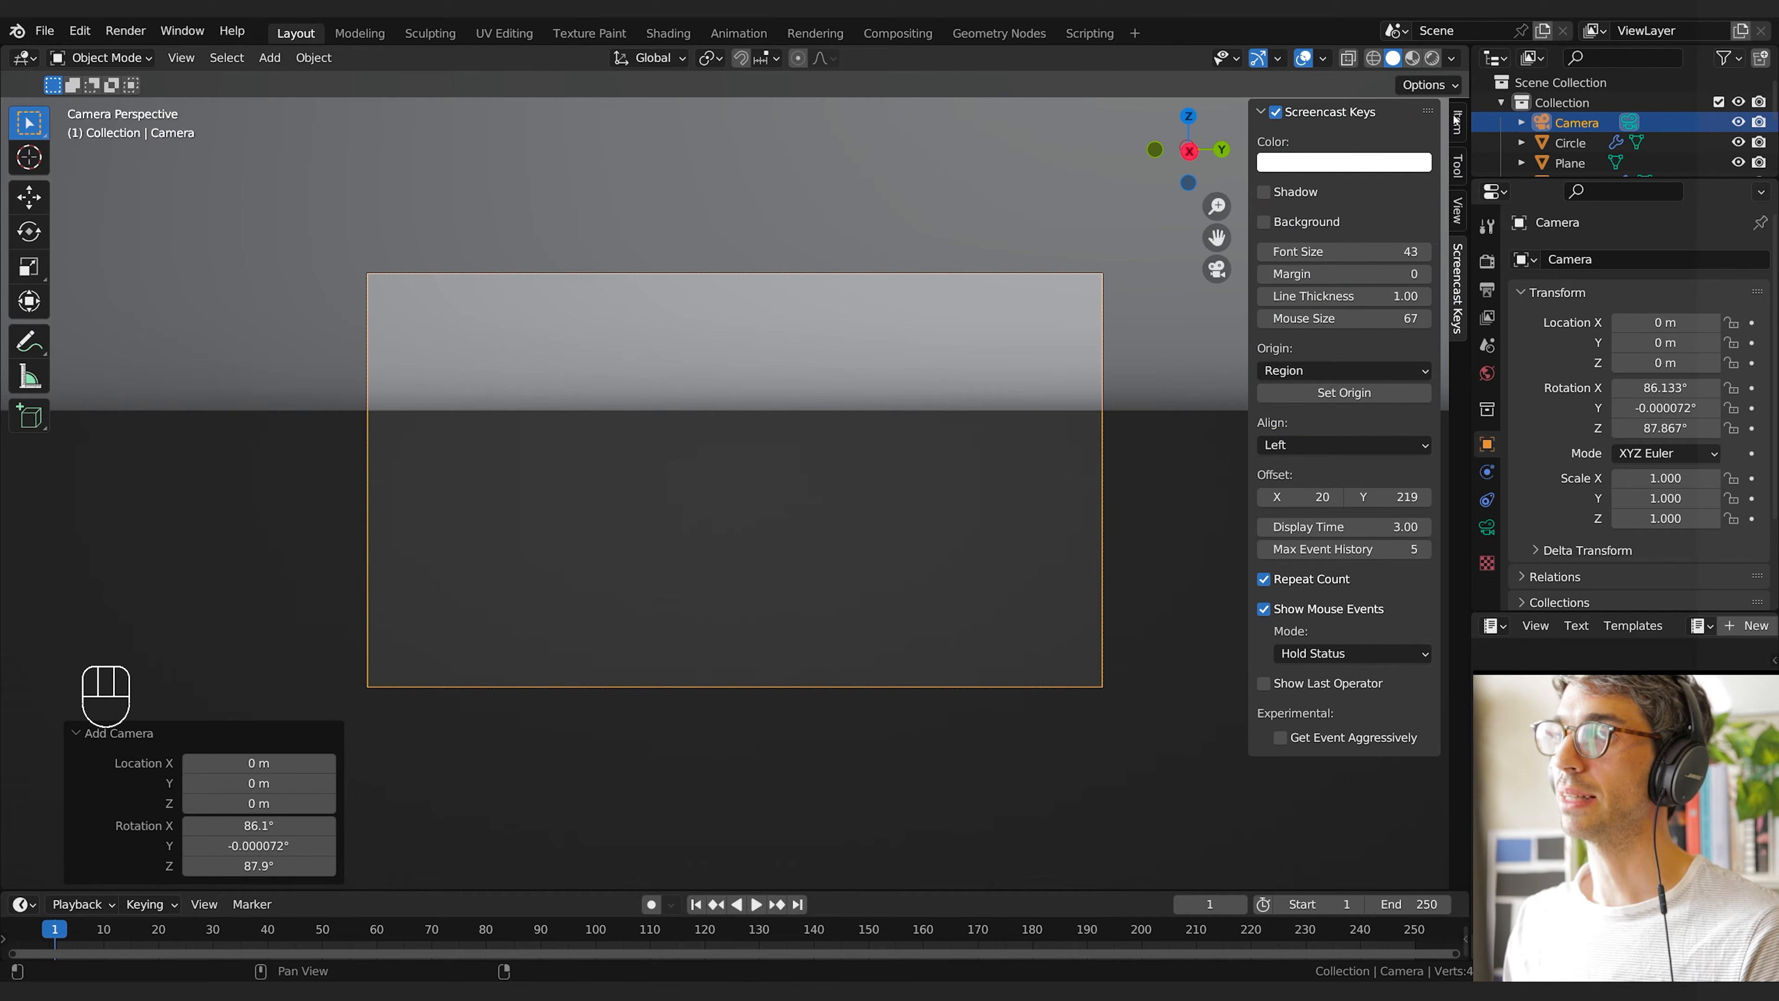
pyautogui.press('n')
pyautogui.press('n')
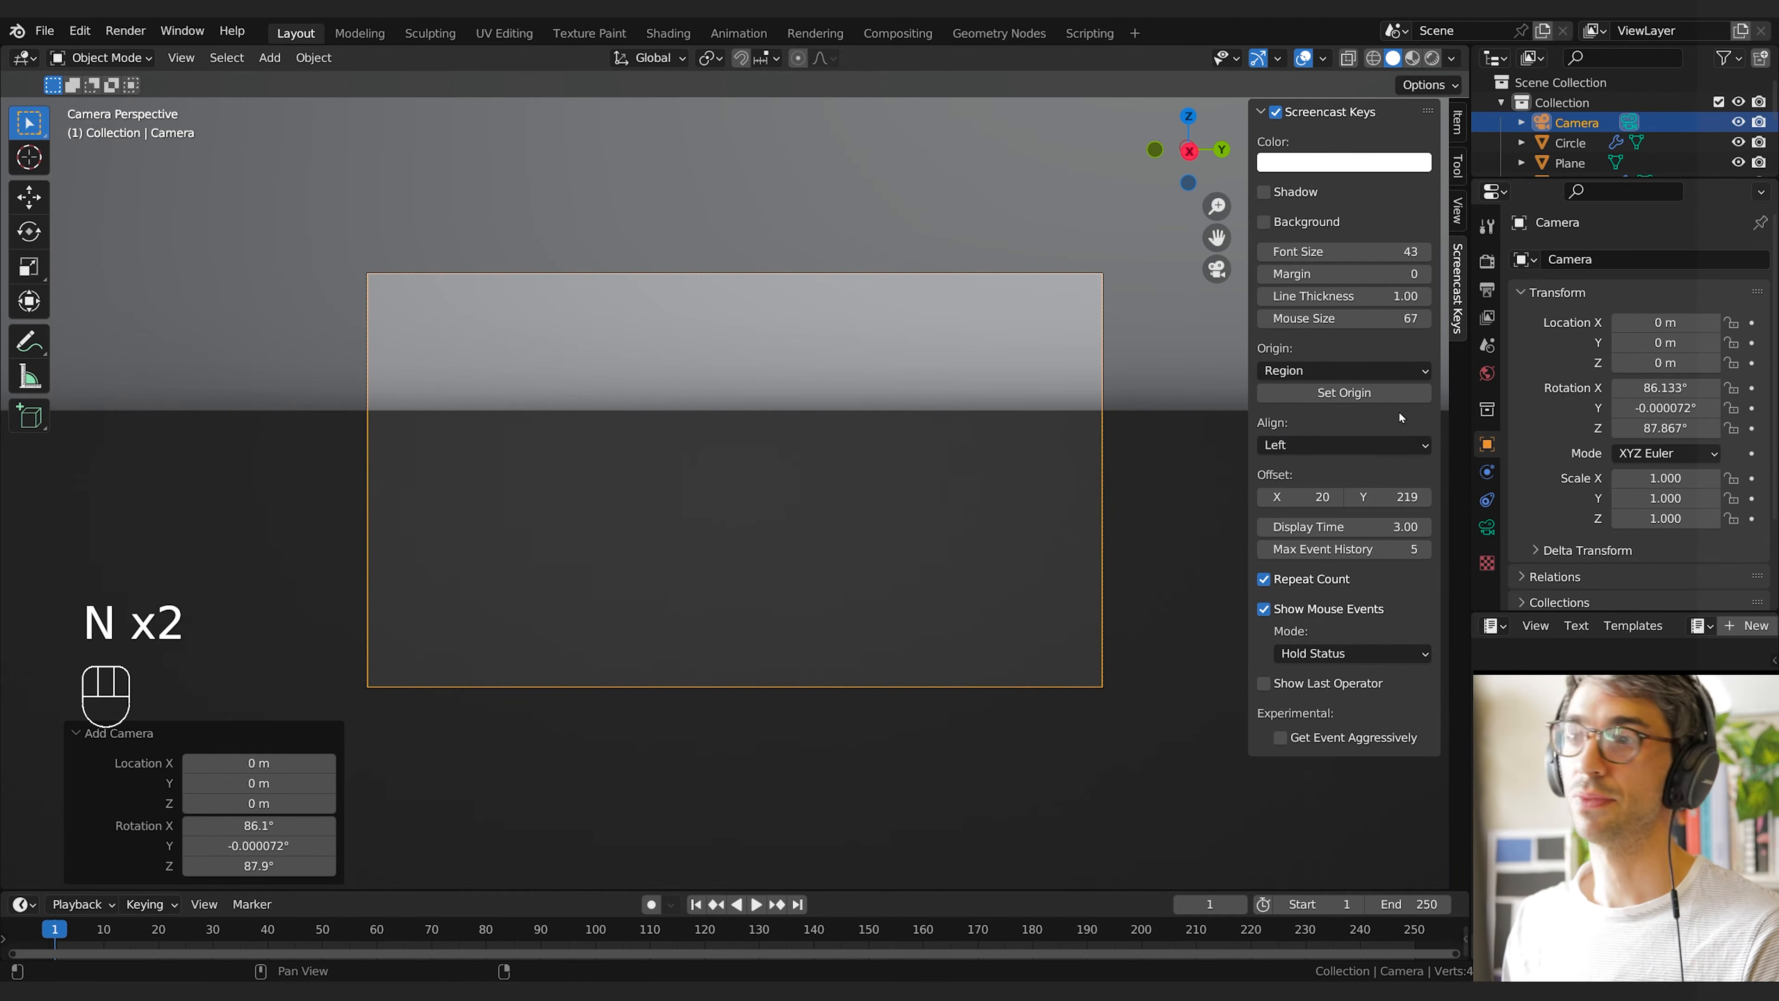
pyautogui.click(1460, 223)
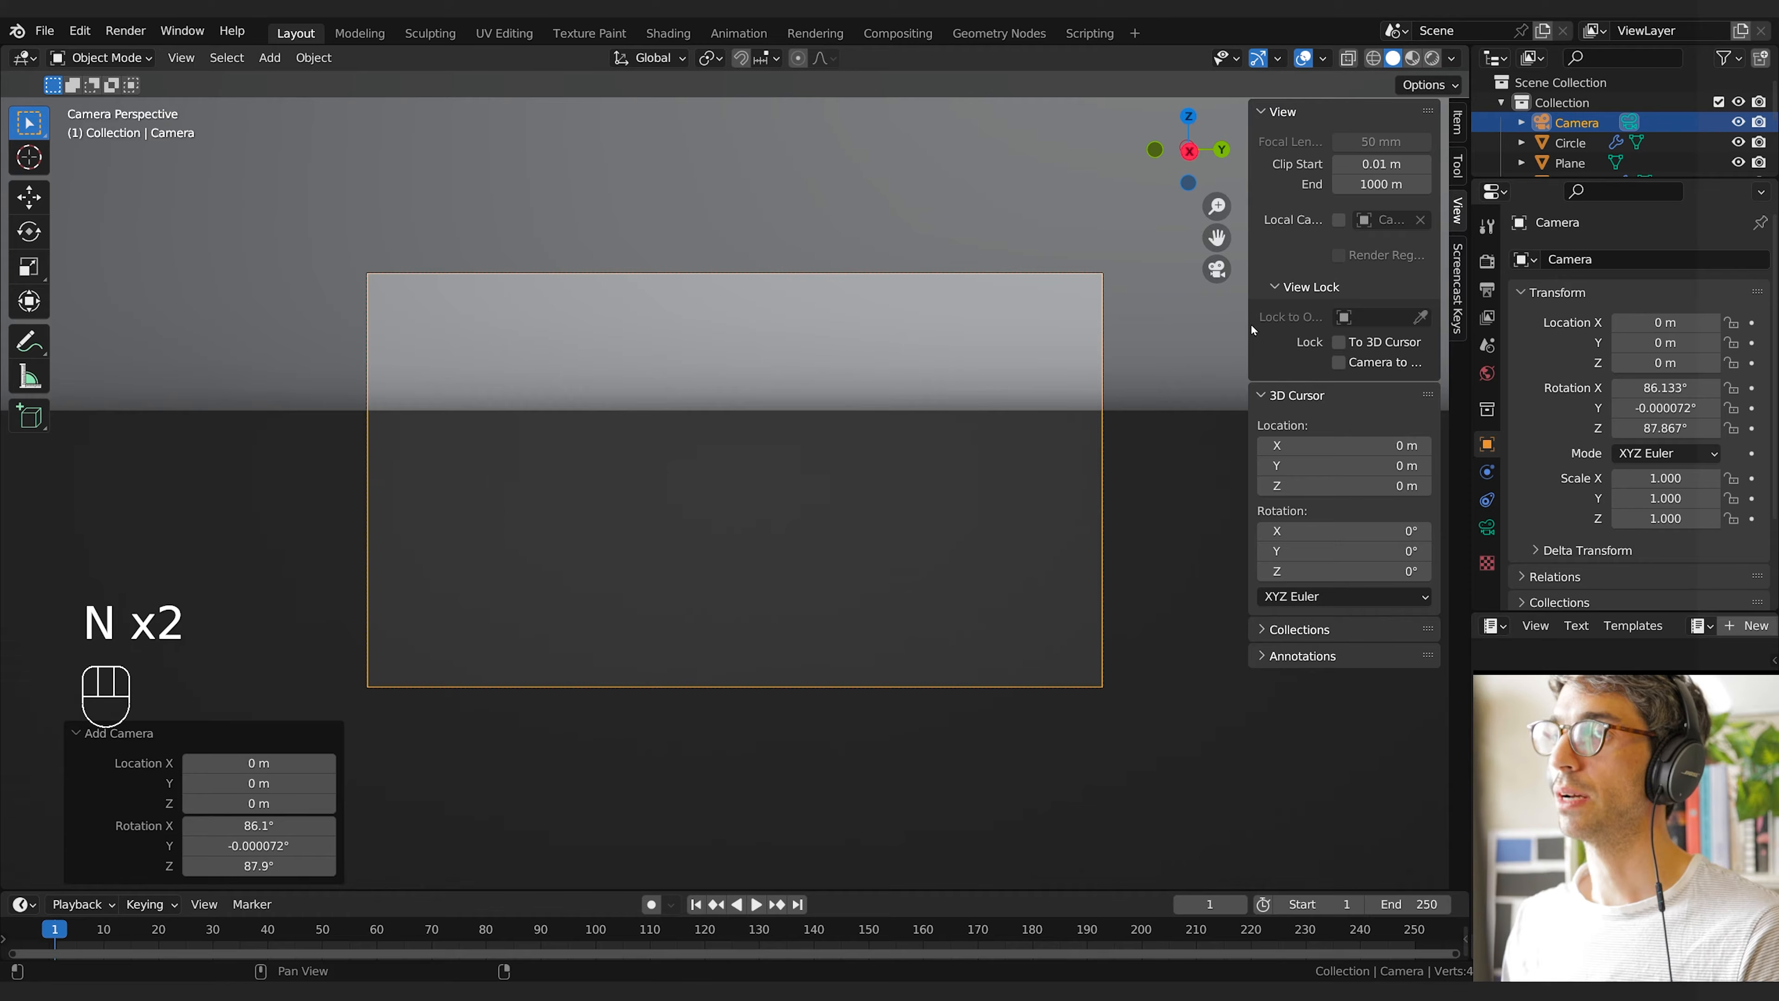
pyautogui.moveTo(1245, 321); pyautogui.dragTo(1120, 322)
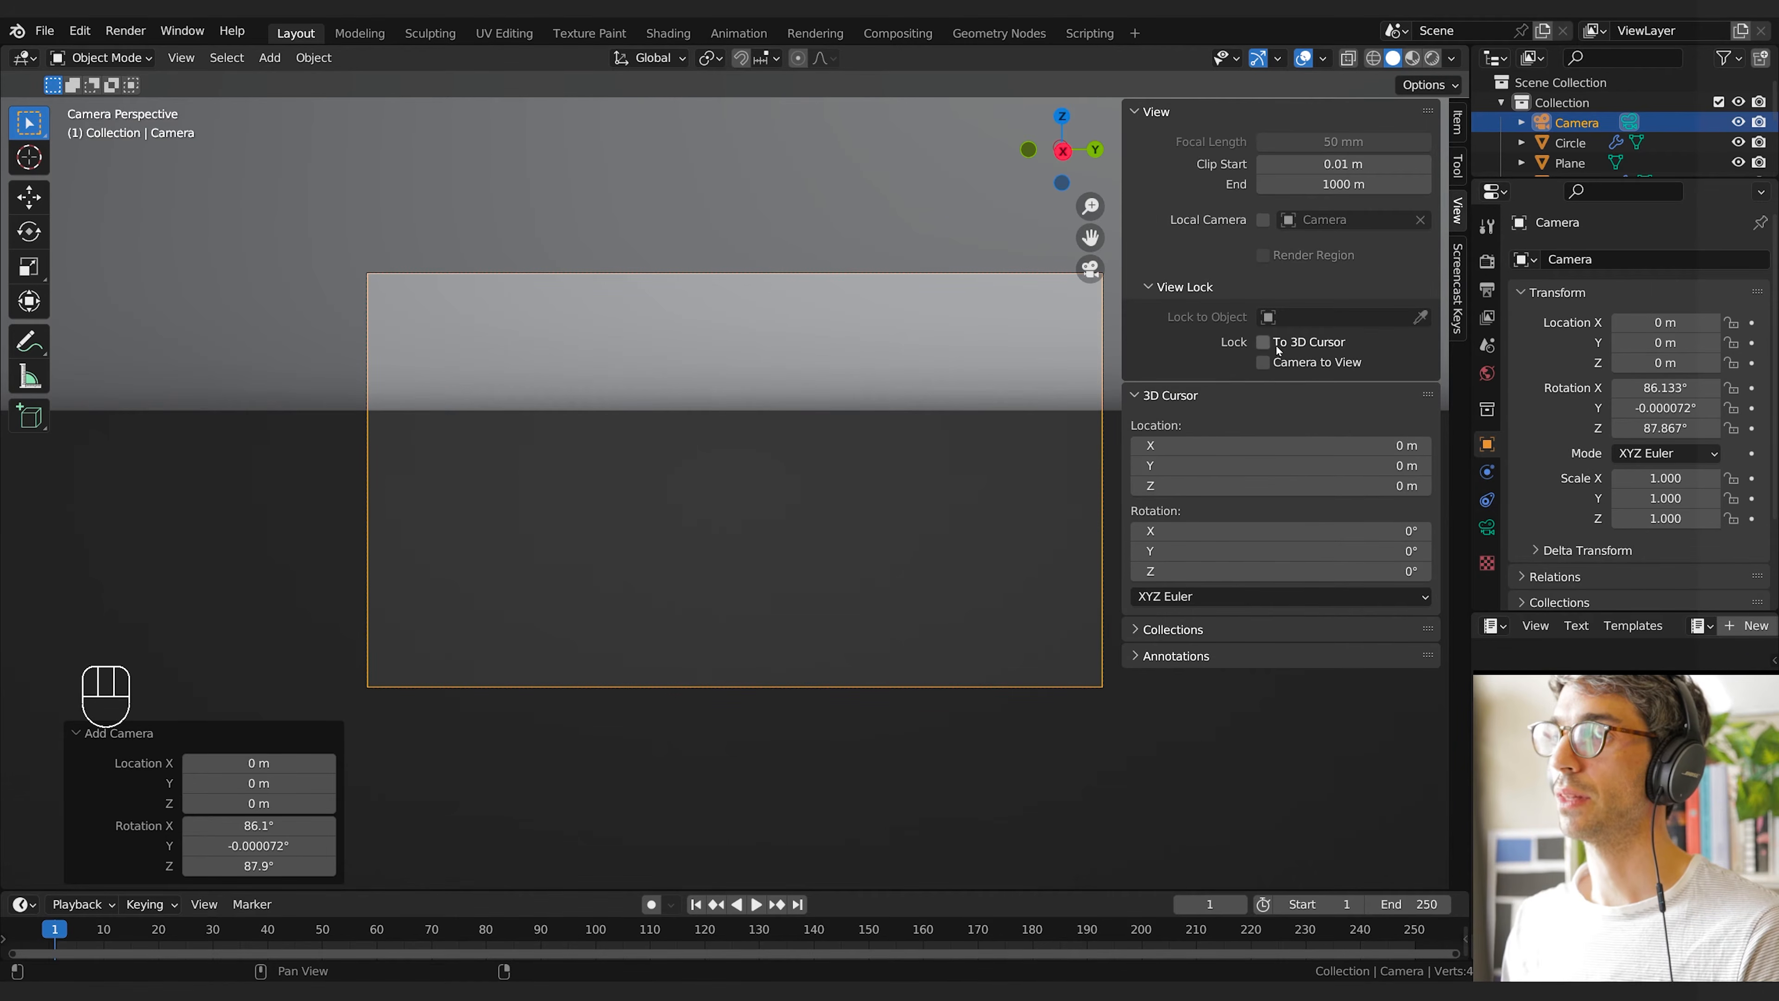
pyautogui.click(1262, 362)
# Frame the ball and pin frontally in the camera view, placing the camera at about X 10.6, Y -1.6, Z 1.7 m, and hide the sidebar
pyautogui.scroll(-5, 777, 376)
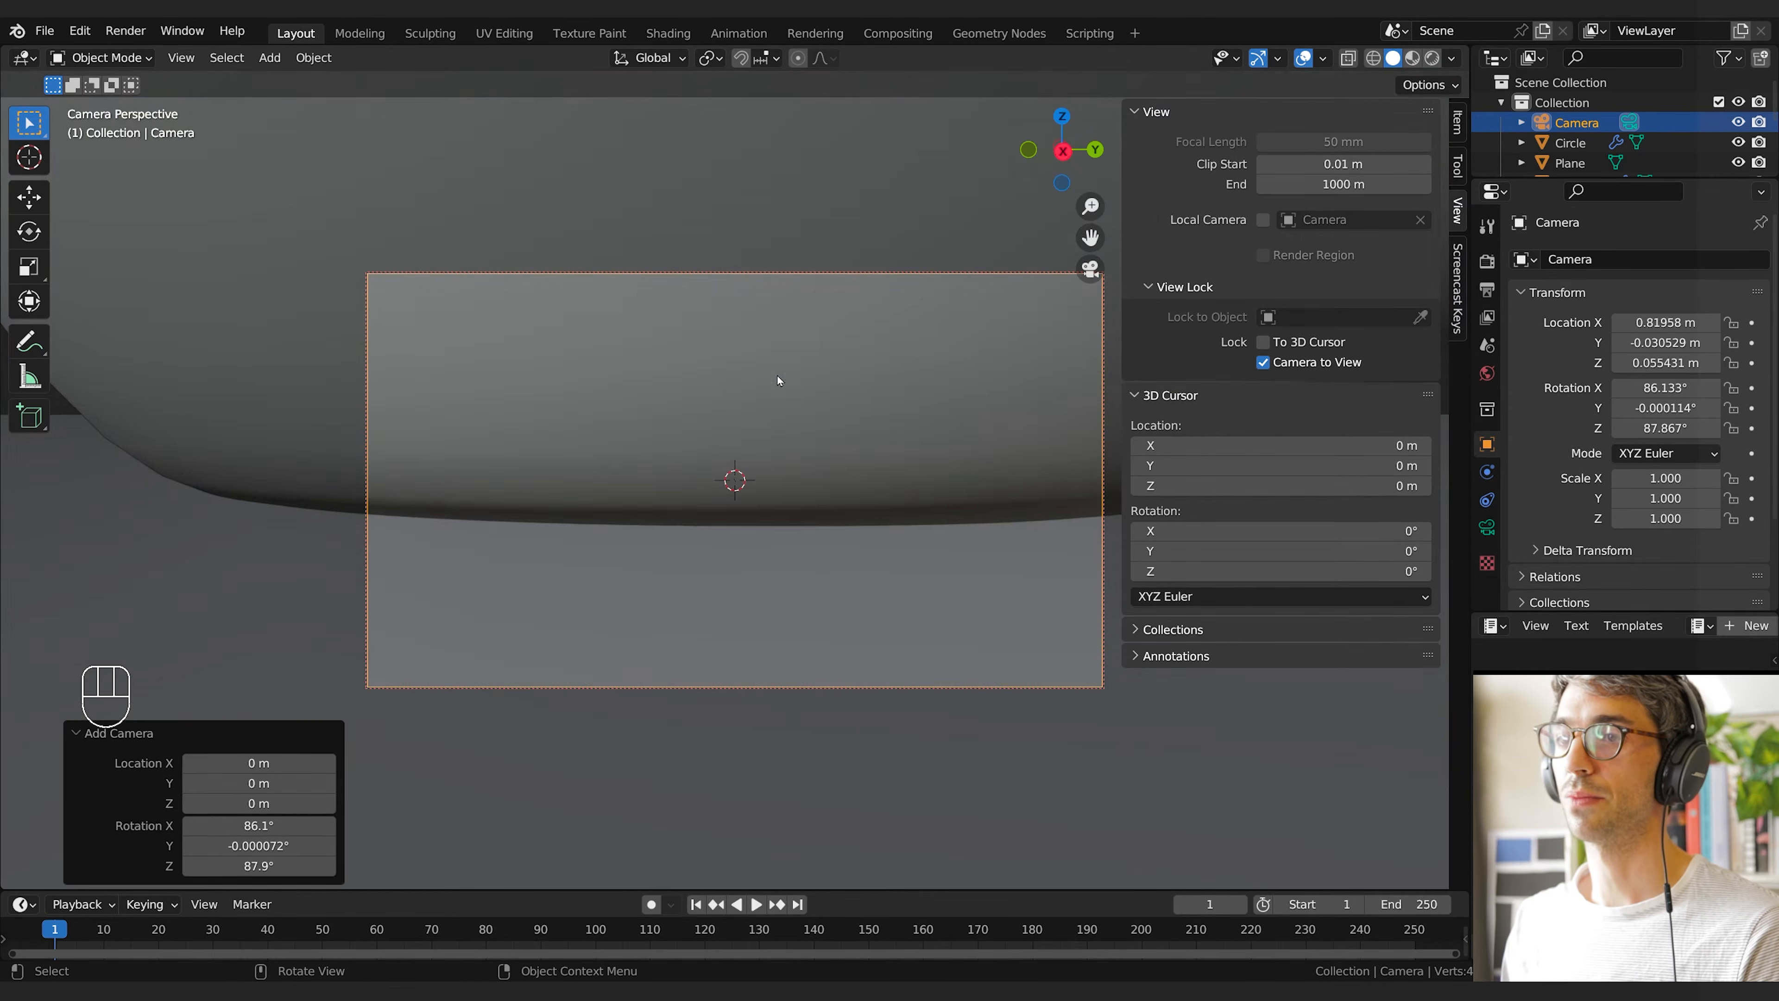
pyautogui.scroll(-6, 843, 394)
pyautogui.keyDown('shift'); pyautogui.moveTo(851, 321); pyautogui.dragTo(931, 519, button='middle'); pyautogui.keyUp('shift')
pyautogui.scroll(-4, 840, 455)
pyautogui.scroll(-3, 806, 424)
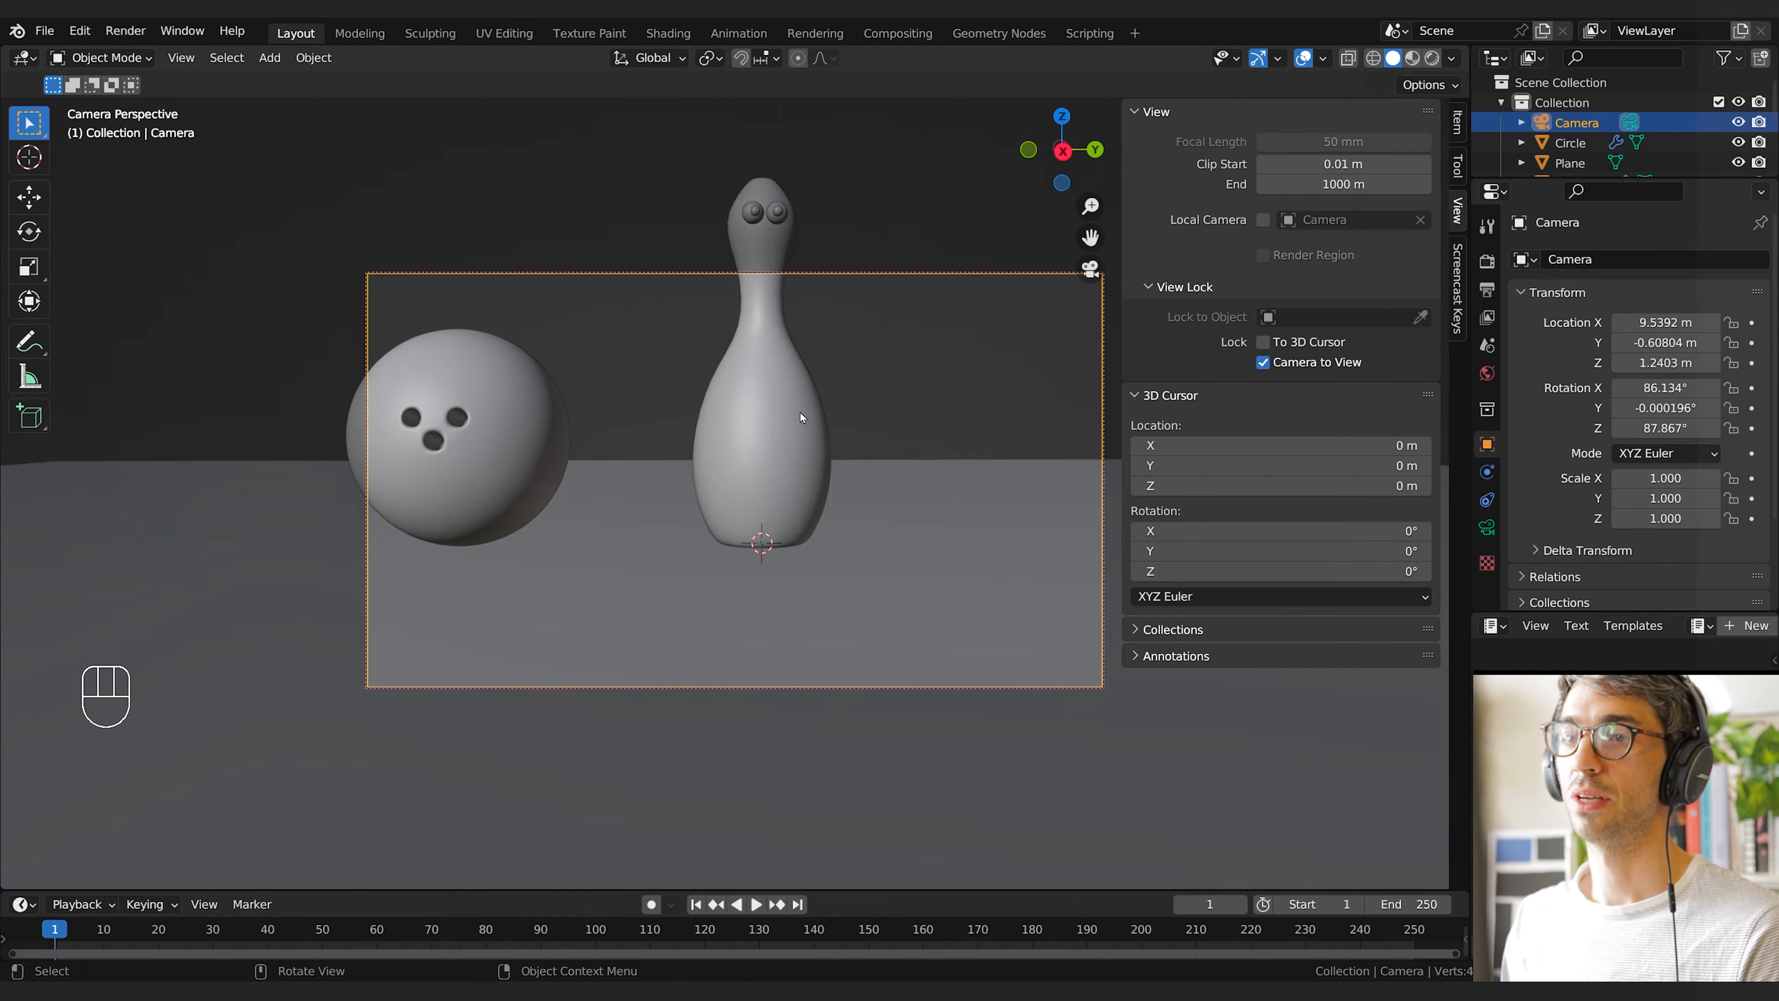
pyautogui.keyDown('shift'); pyautogui.moveTo(804, 418); pyautogui.dragTo(885, 449, button='middle'); pyautogui.keyUp('shift')
pyautogui.scroll(-3, 870, 453)
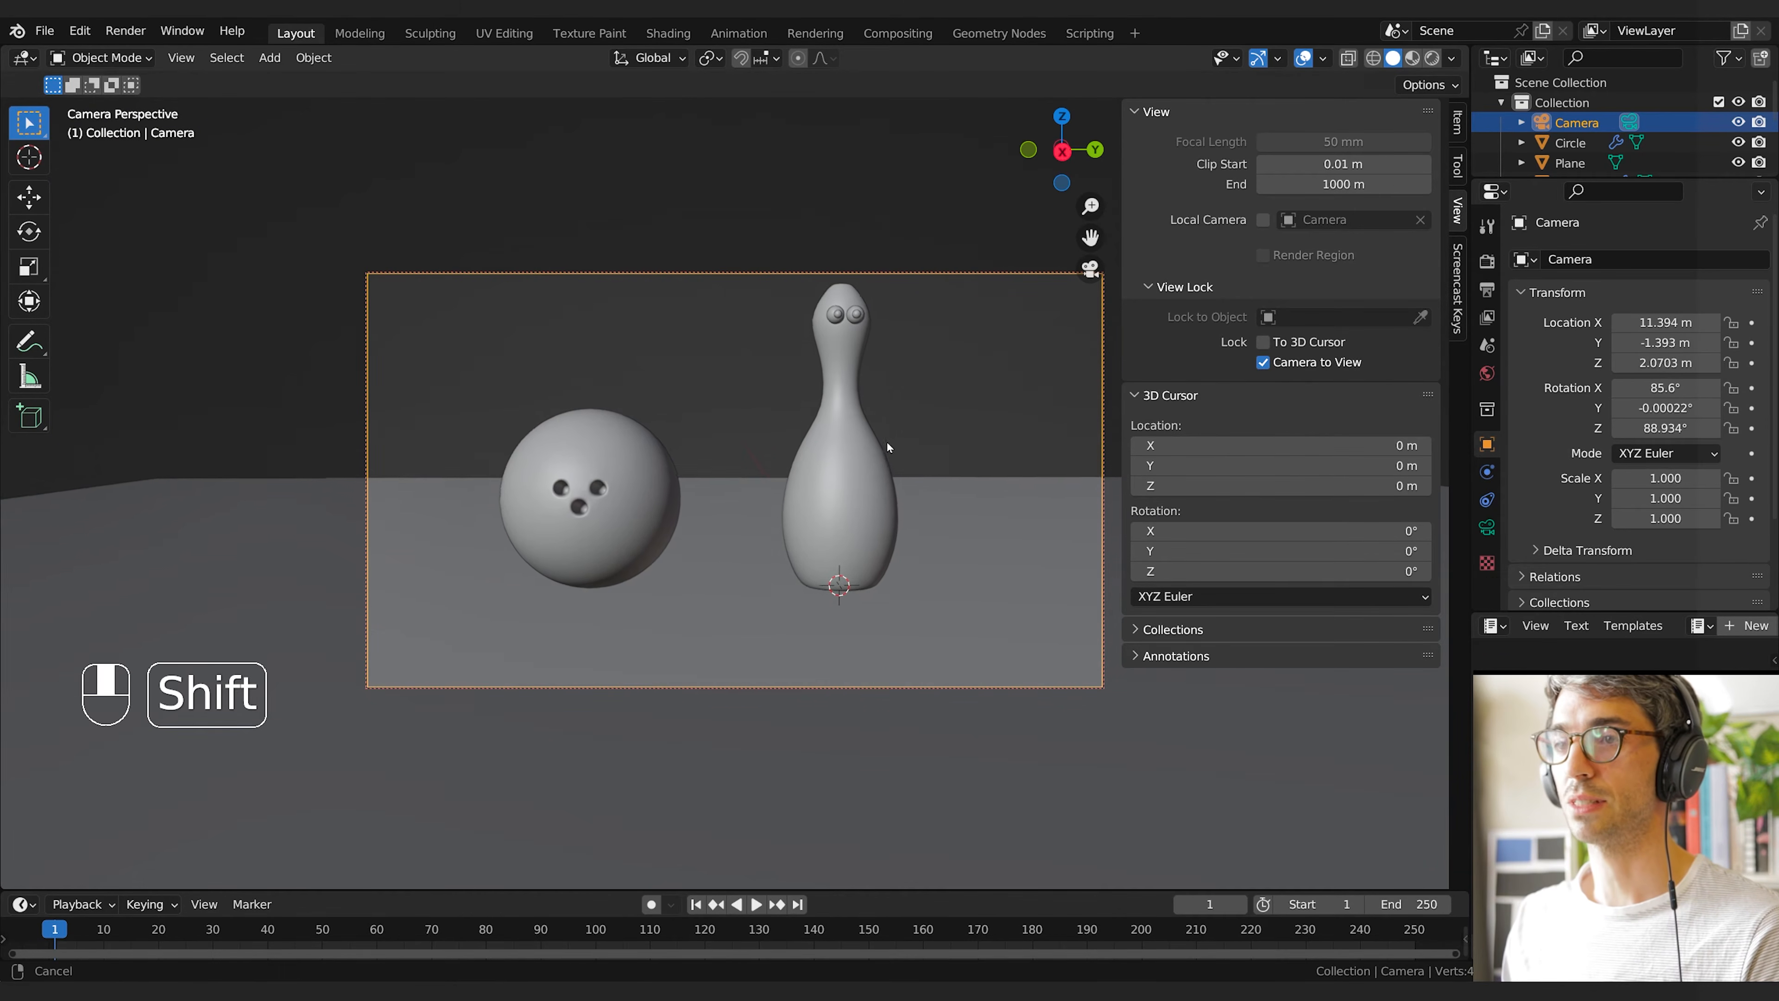
pyautogui.press('n')
pyautogui.click(874, 416)
pyautogui.click(1466, 120)
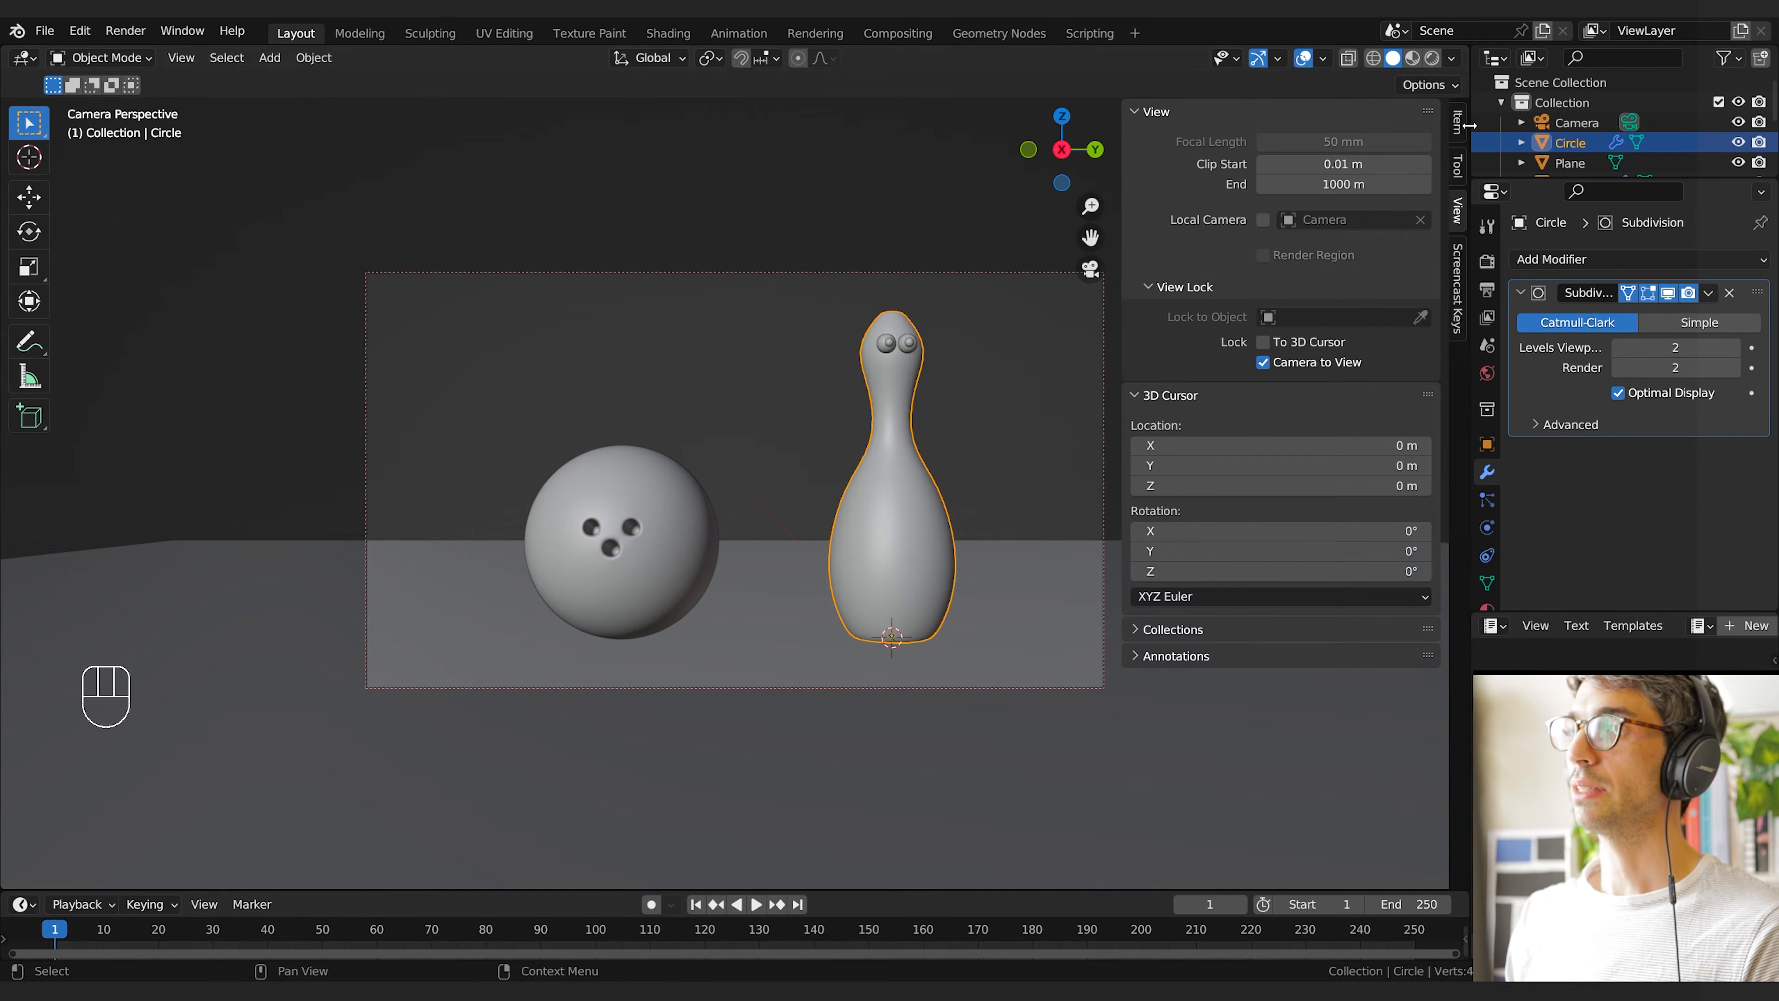
pyautogui.press('n')
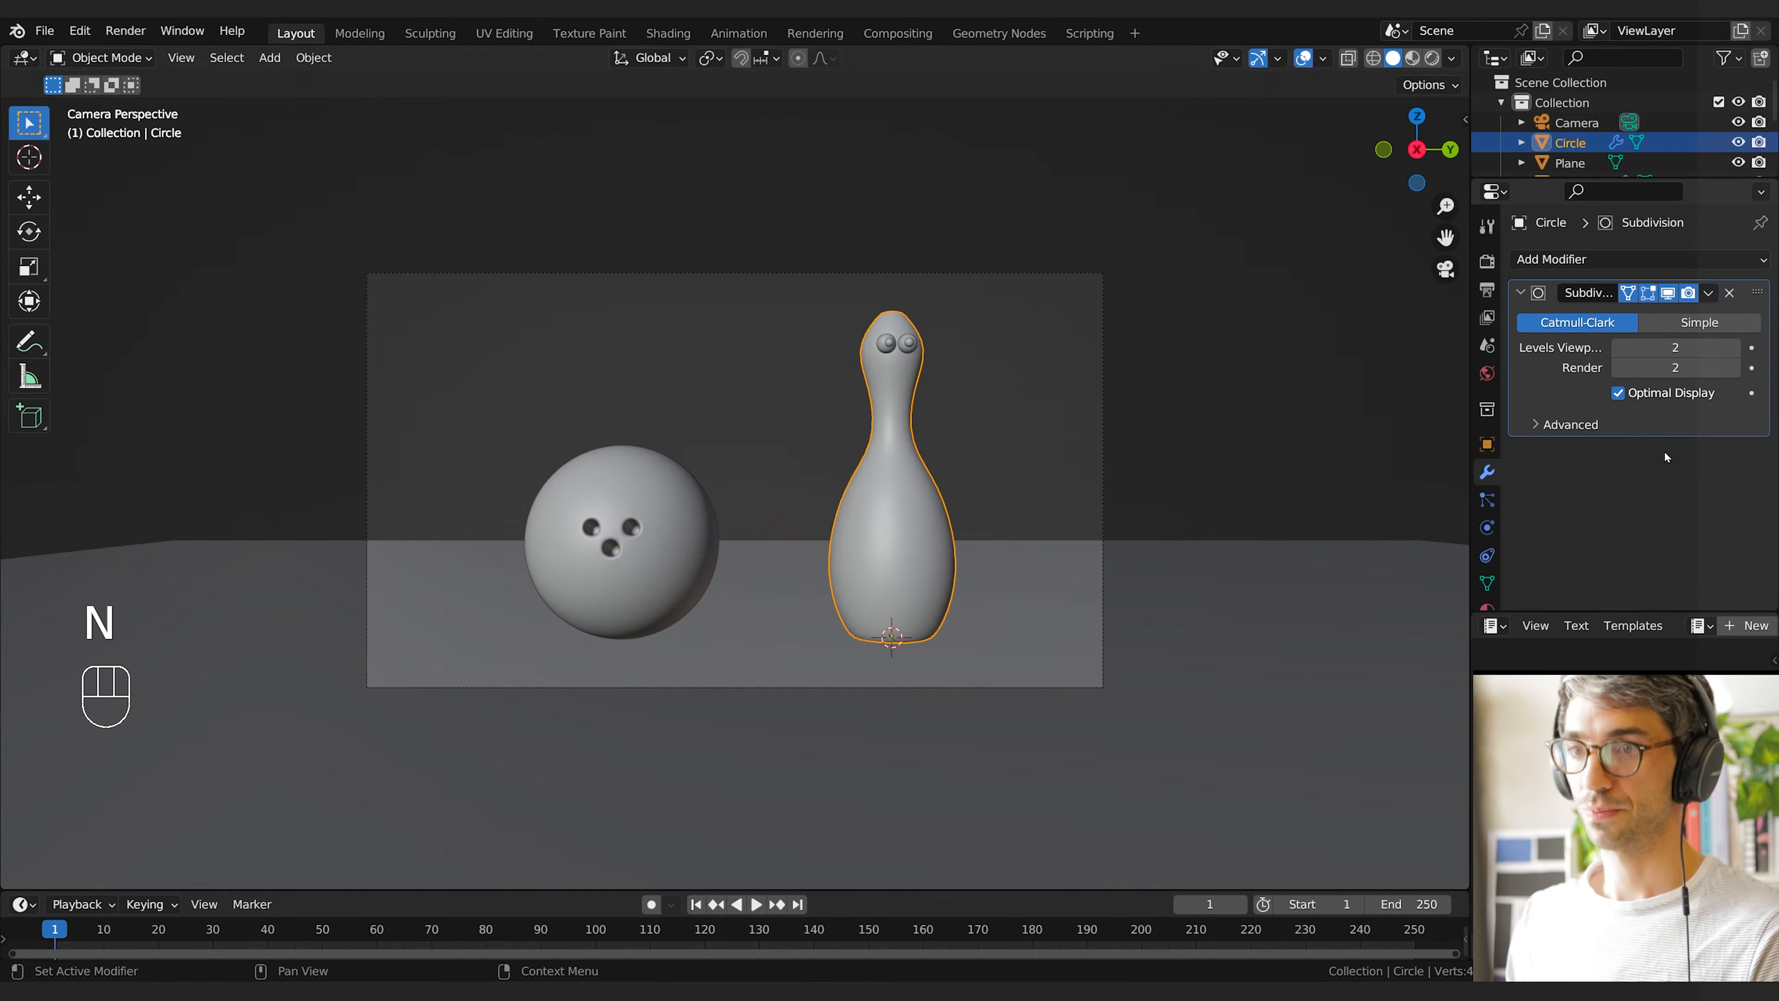
# Set the camera's Passepartout opacity to 1.000 in its viewport display settings
pyautogui.click(1575, 122)
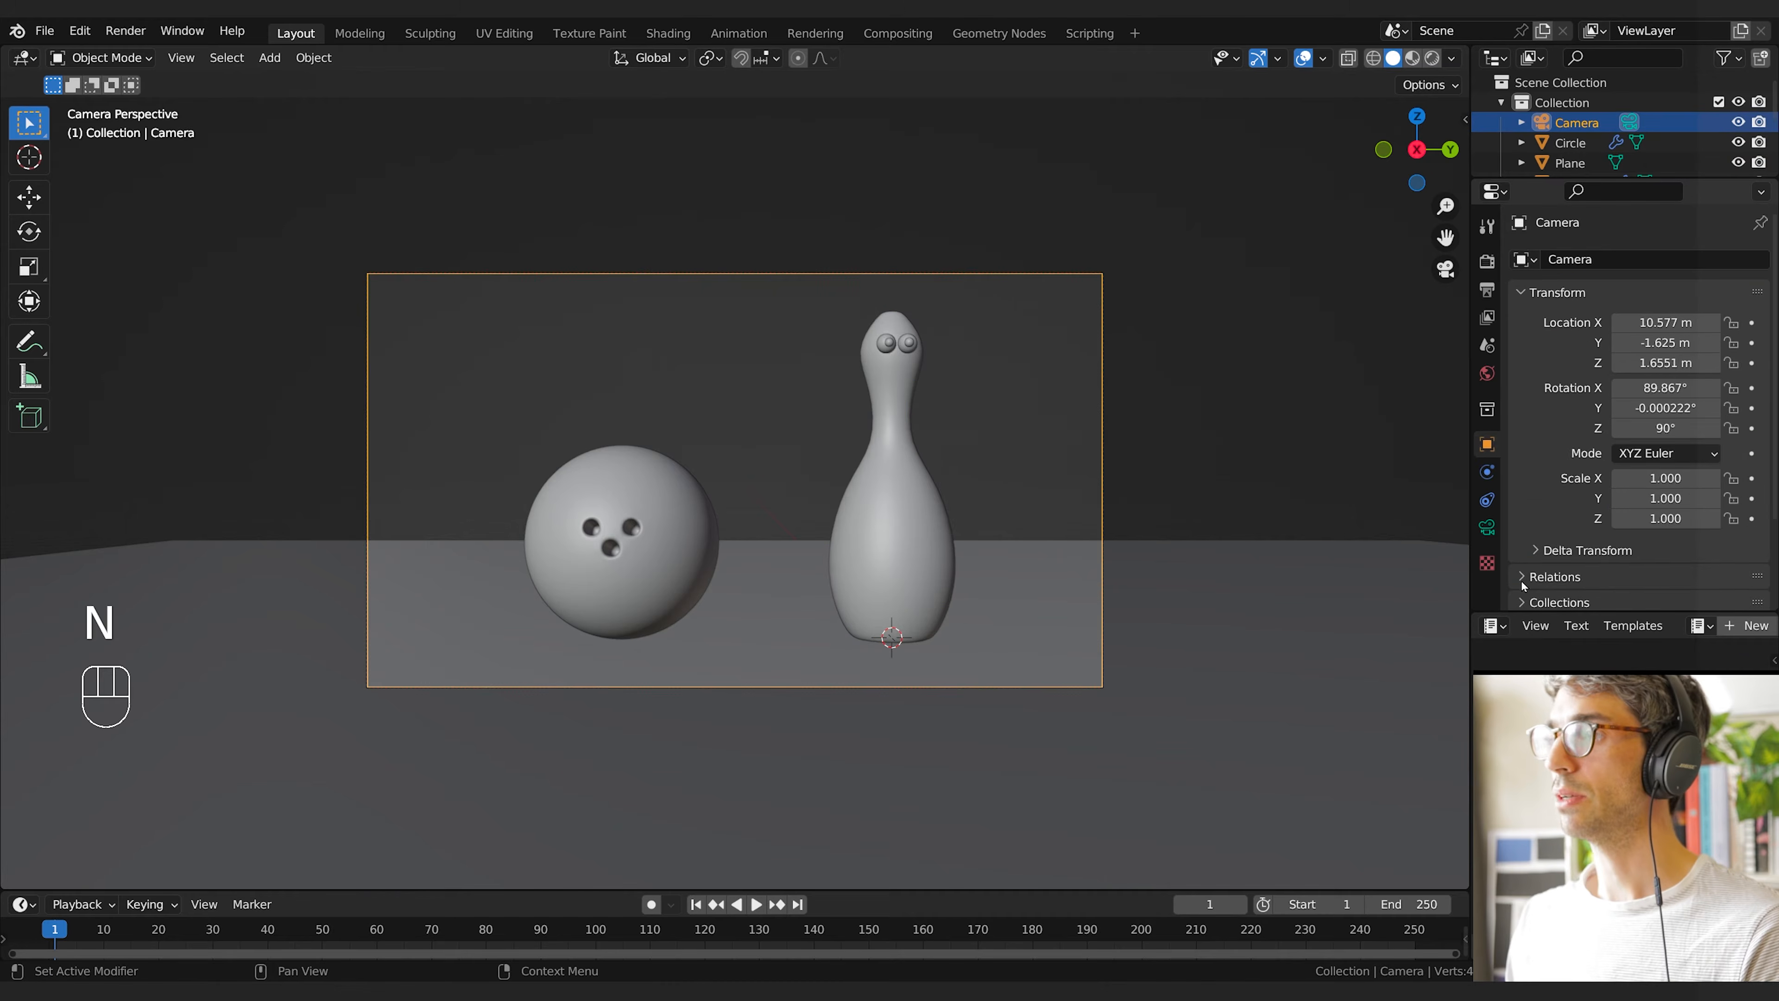
pyautogui.click(1487, 526)
pyautogui.scroll(-2, 1568, 560)
pyautogui.click(1588, 576)
pyautogui.scroll(-5, 1597, 592)
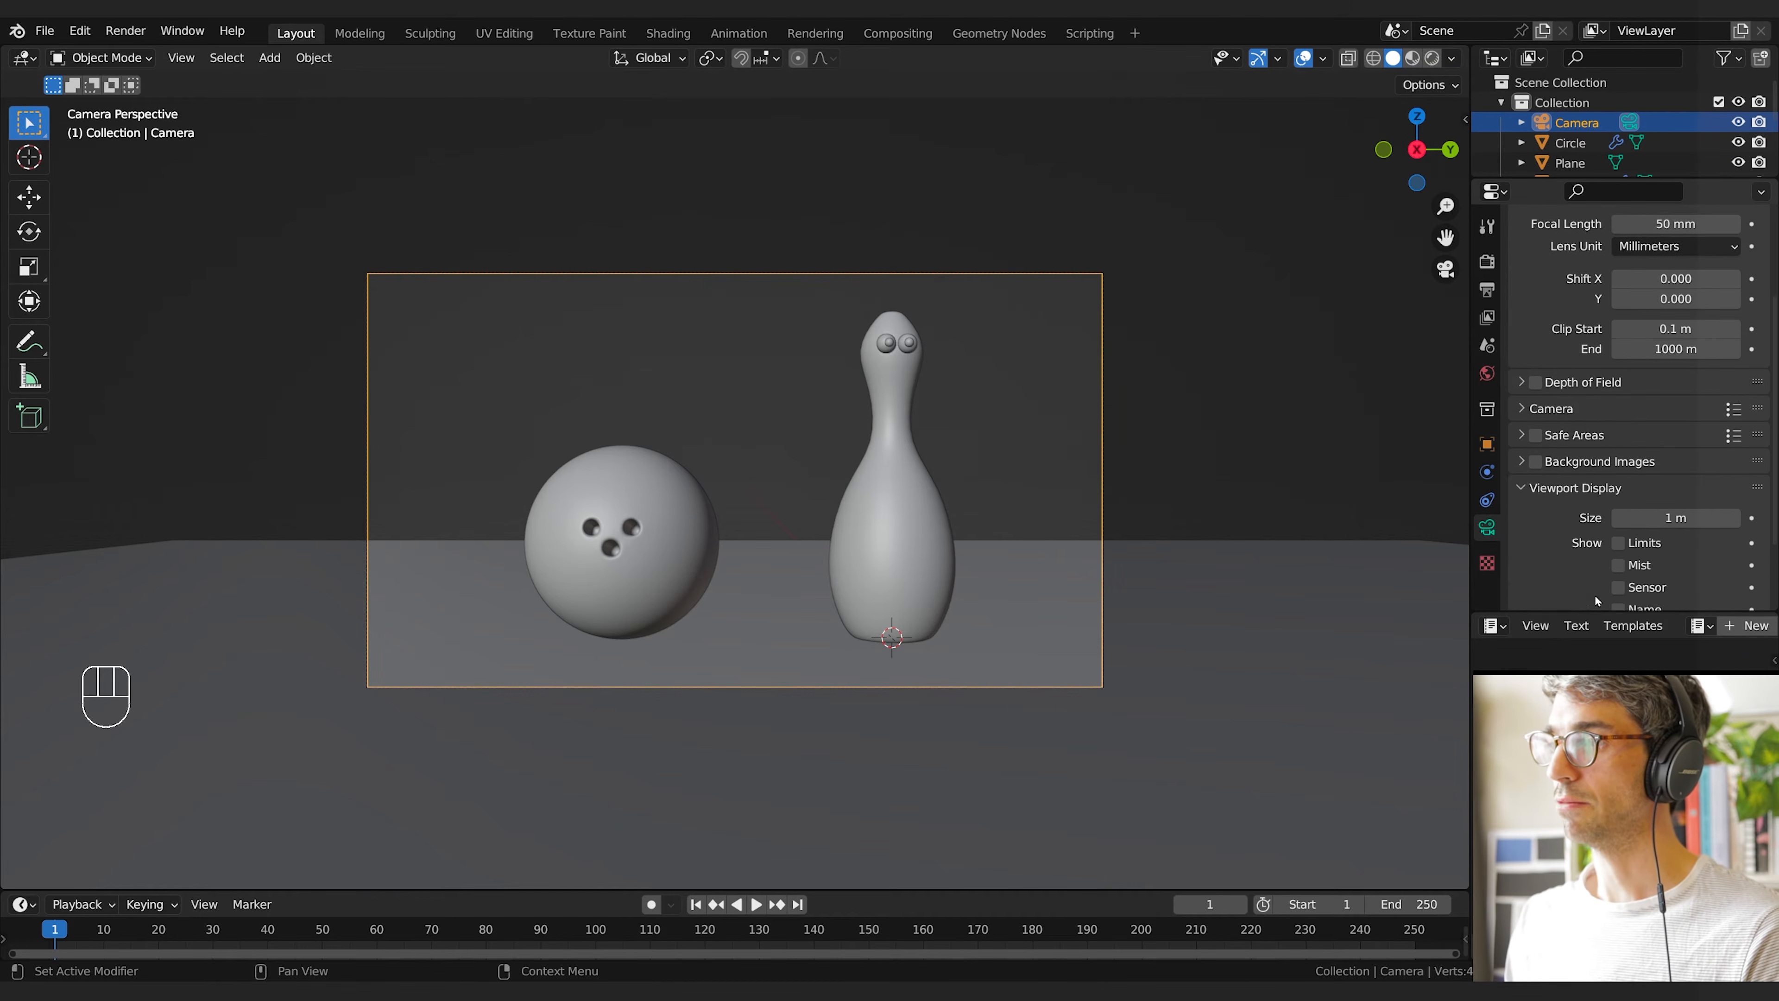
pyautogui.moveTo(1679, 580); pyautogui.dragTo(1744, 580)
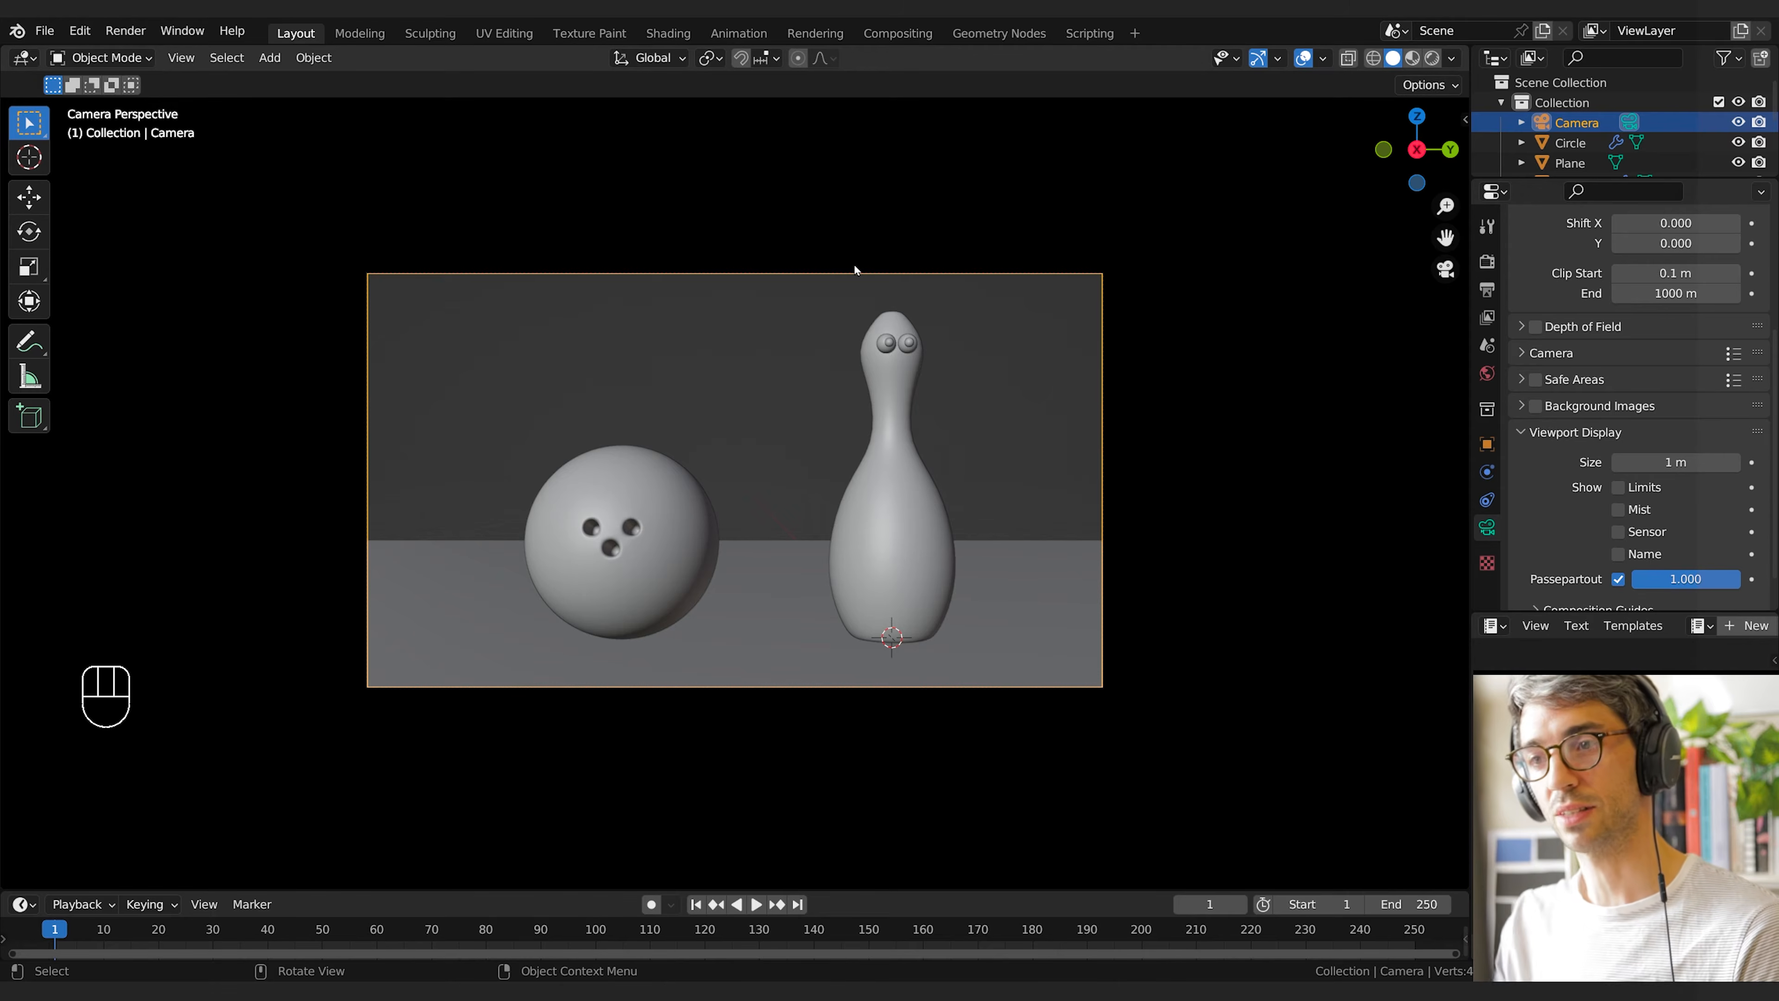
# Resize the pupil spheres on the front of the pin's eyes
pyautogui.click(901, 395)
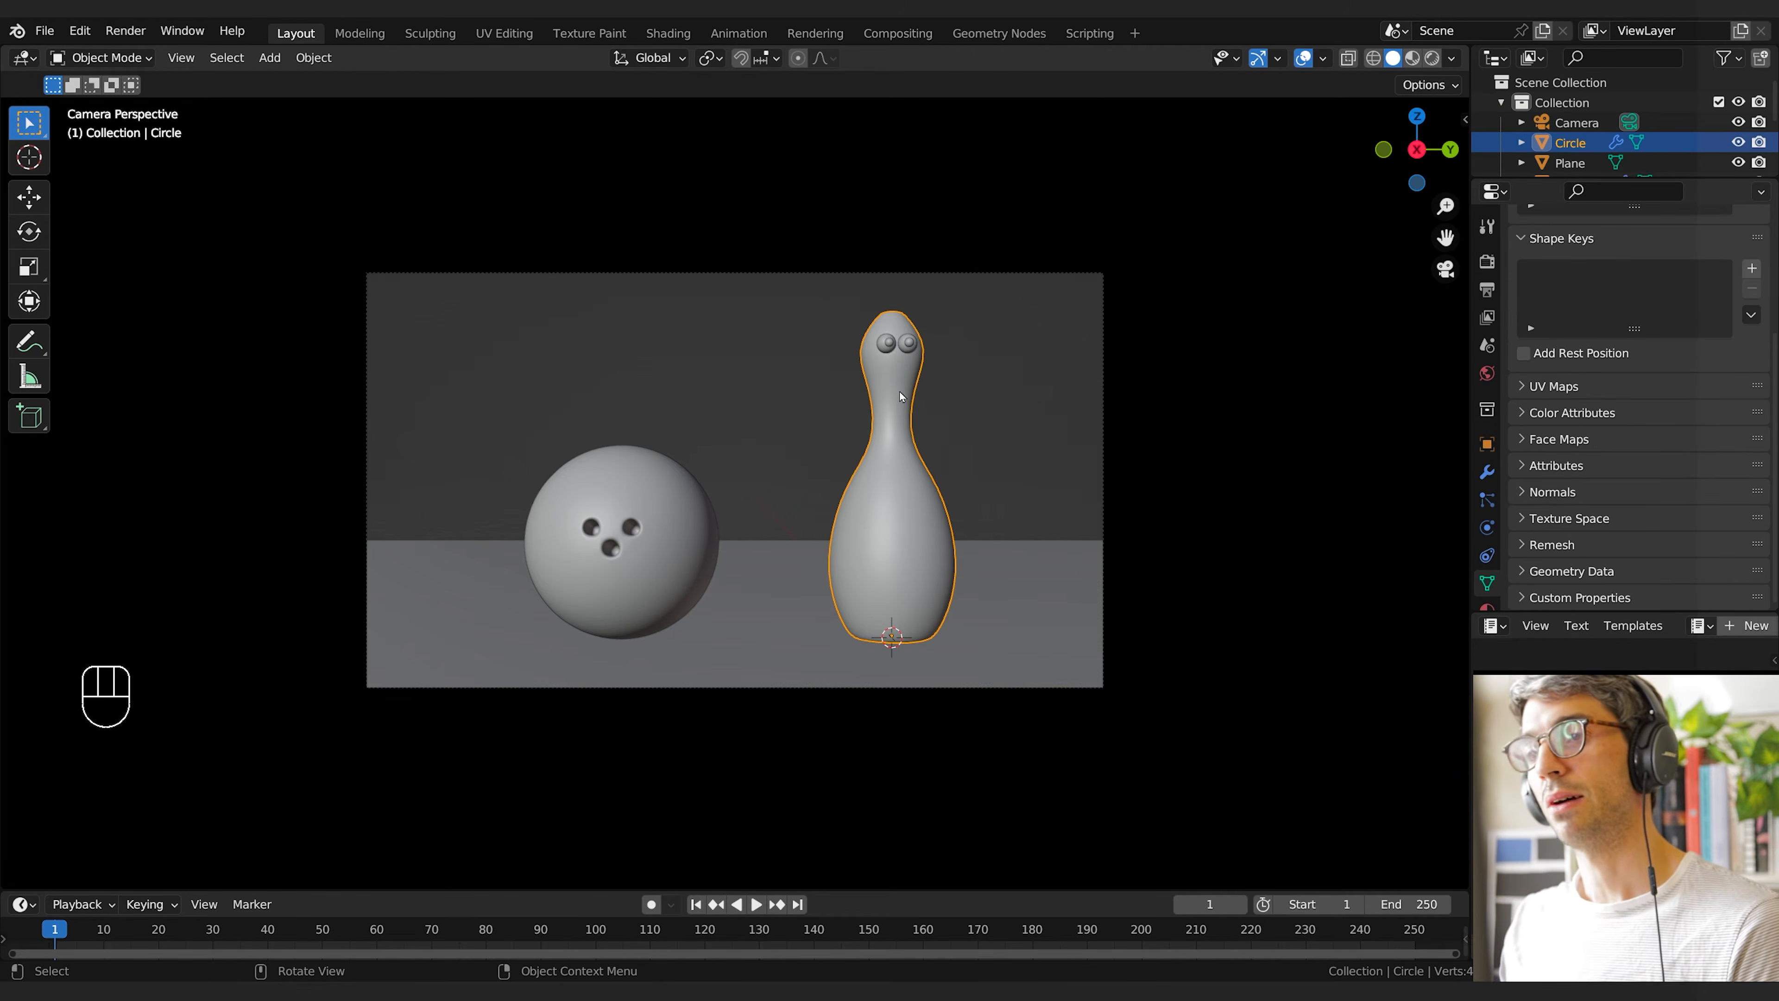
pyautogui.click(900, 346)
pyautogui.moveTo(1013, 336); pyautogui.dragTo(950, 403, button='middle')
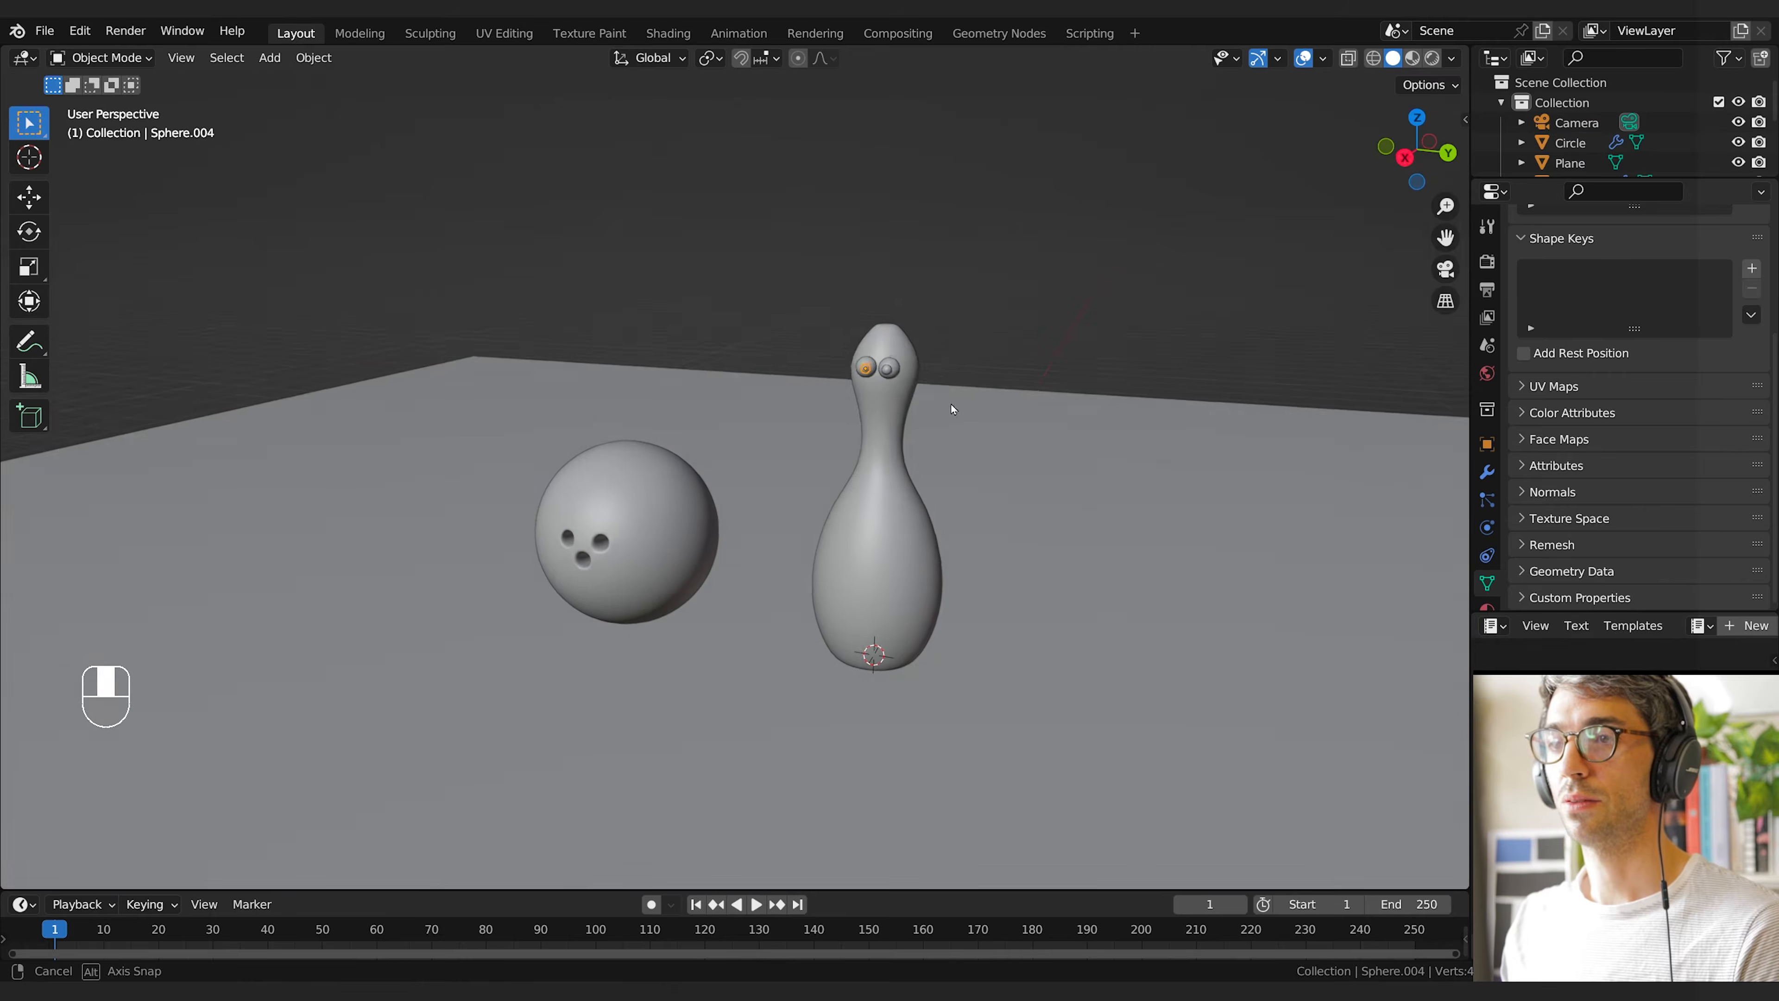
pyautogui.scroll(5, 1072, 394)
pyautogui.keyDown('shift'); pyautogui.moveTo(1080, 394); pyautogui.dragTo(973, 455, button='middle'); pyautogui.keyUp('shift')
pyautogui.moveTo(1159, 359); pyautogui.dragTo(1110, 318, button='middle')
pyautogui.press('s')
pyautogui.click(1173, 336)
pyautogui.click(1093, 195)
pyautogui.press('s')
pyautogui.click(1204, 297)
# Parent each pupil sphere to its own eye sphere with the Object parent type
pyautogui.moveTo(1110, 319); pyautogui.dragTo(1112, 463, button='middle')
pyautogui.moveTo(1113, 464); pyautogui.dragTo(932, 520, button='middle')
pyautogui.keyDown('shift'); pyautogui.click(487, 578); pyautogui.keyUp('shift')
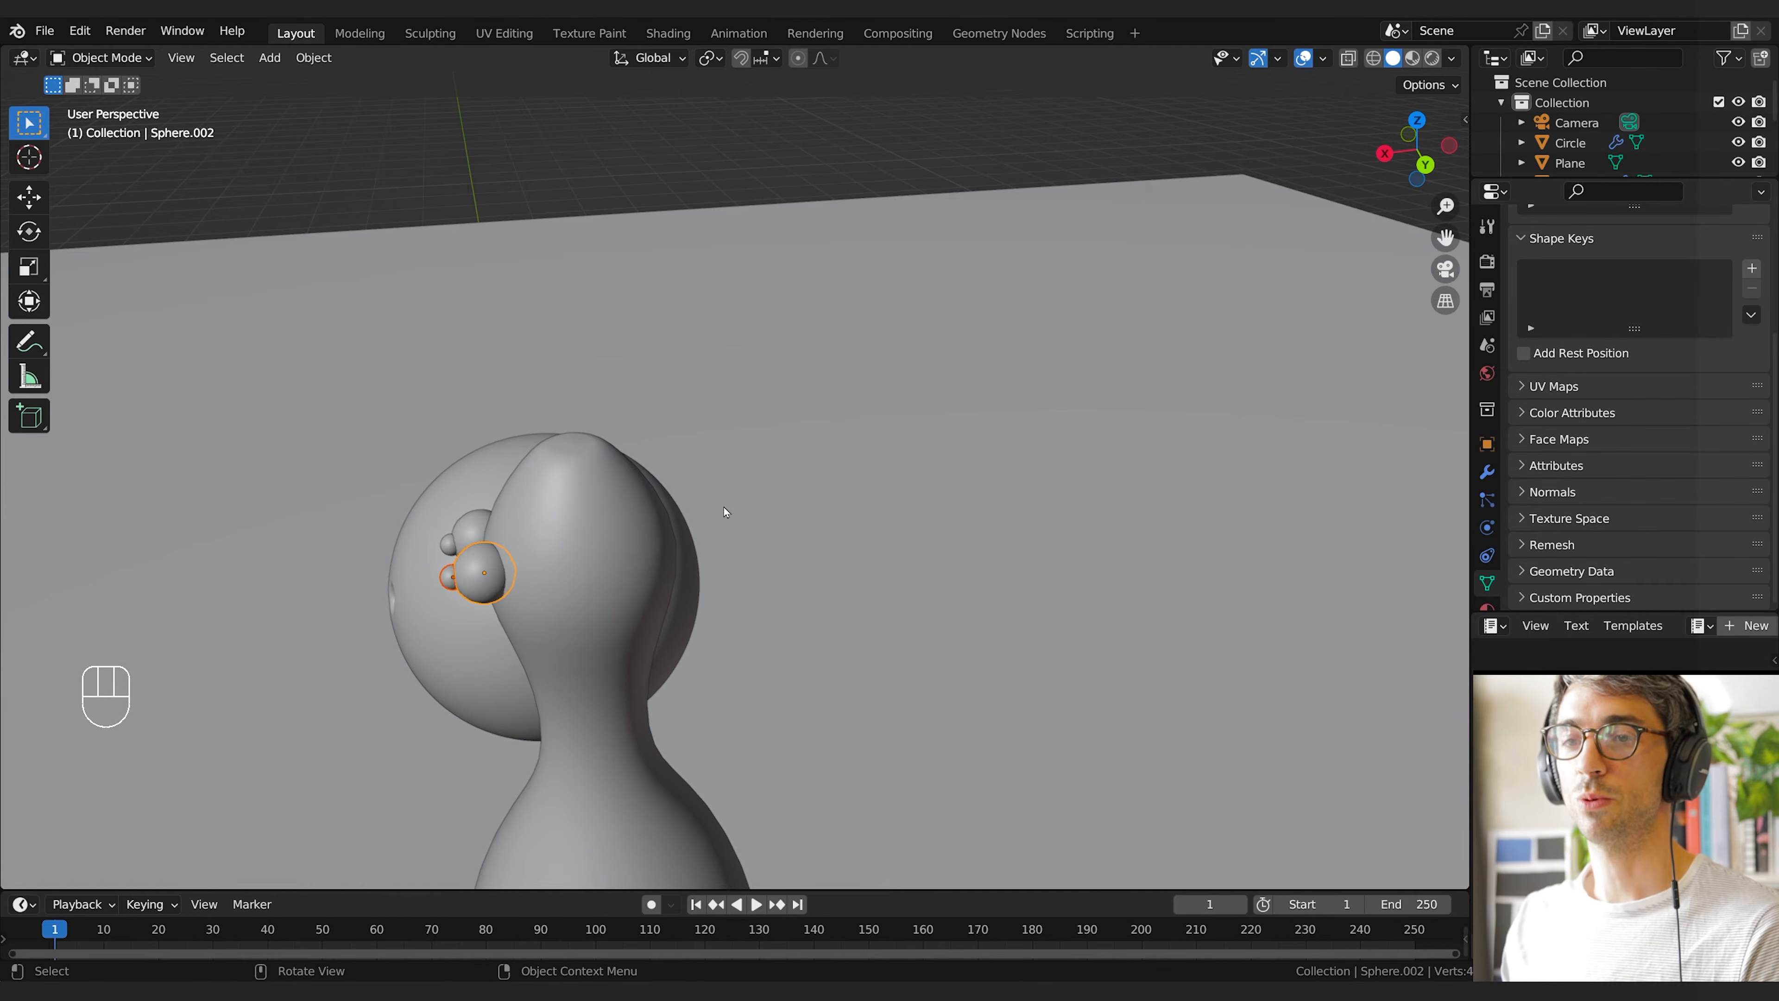
pyautogui.hotkey('ctrl', 'p')
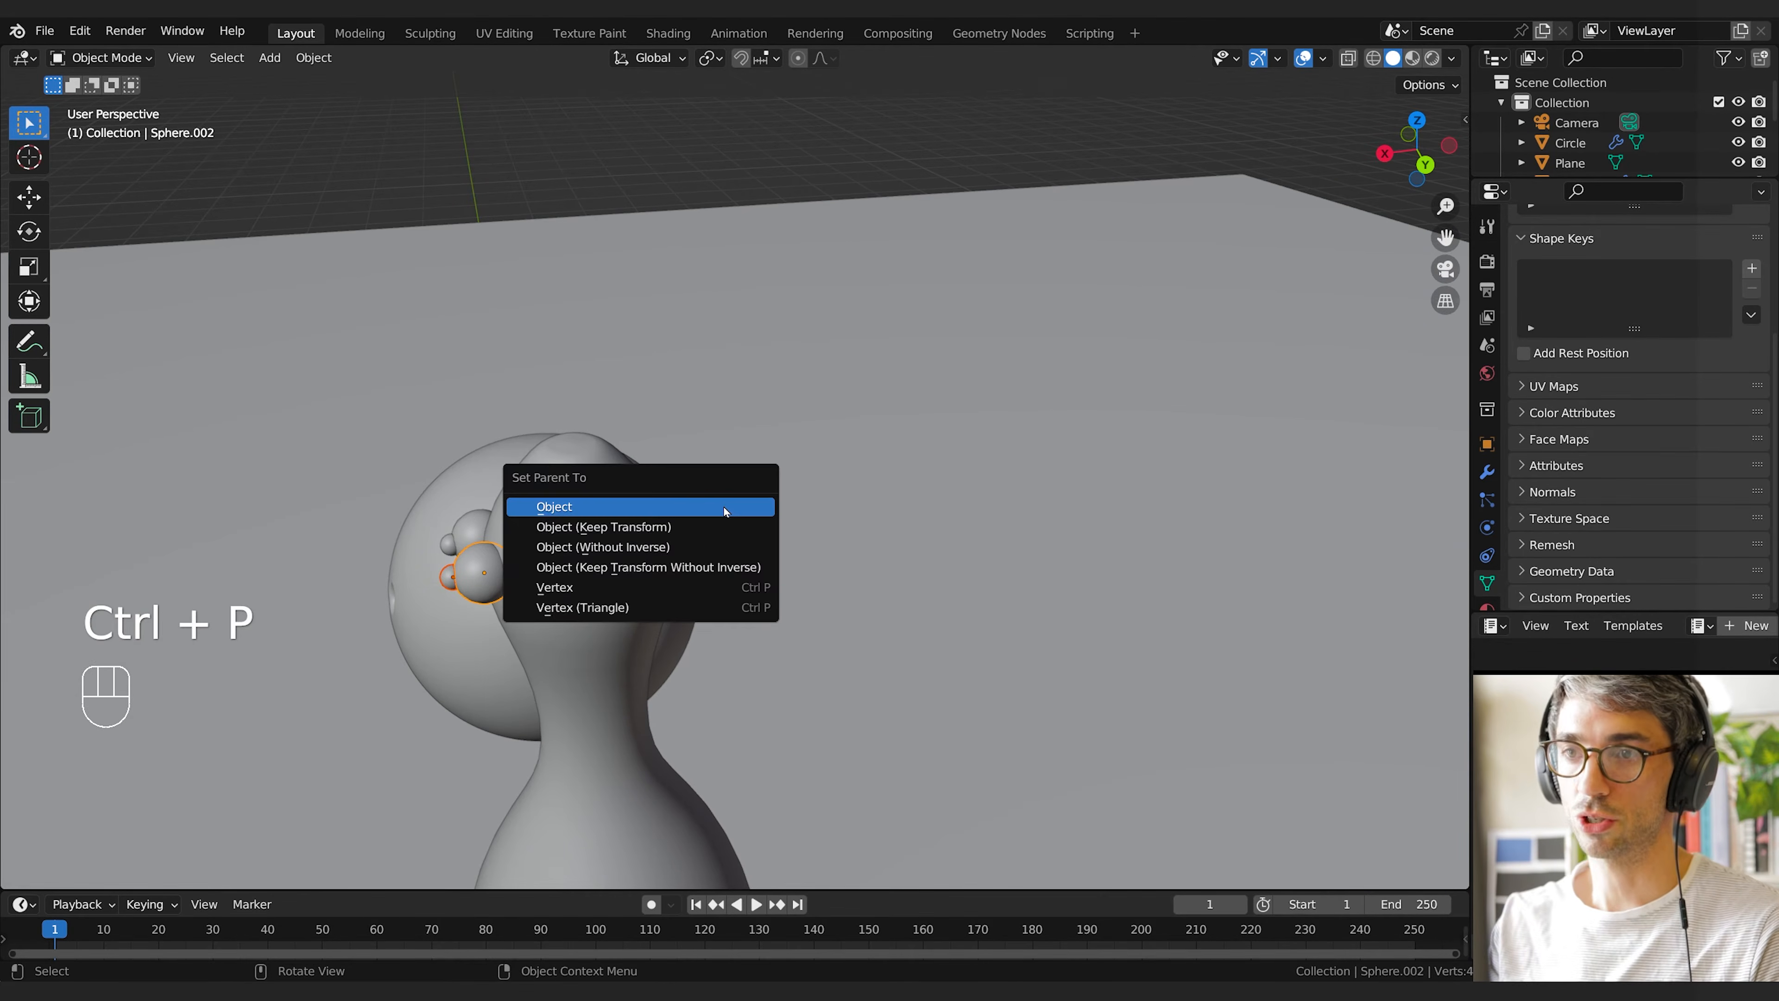
pyautogui.click(725, 511)
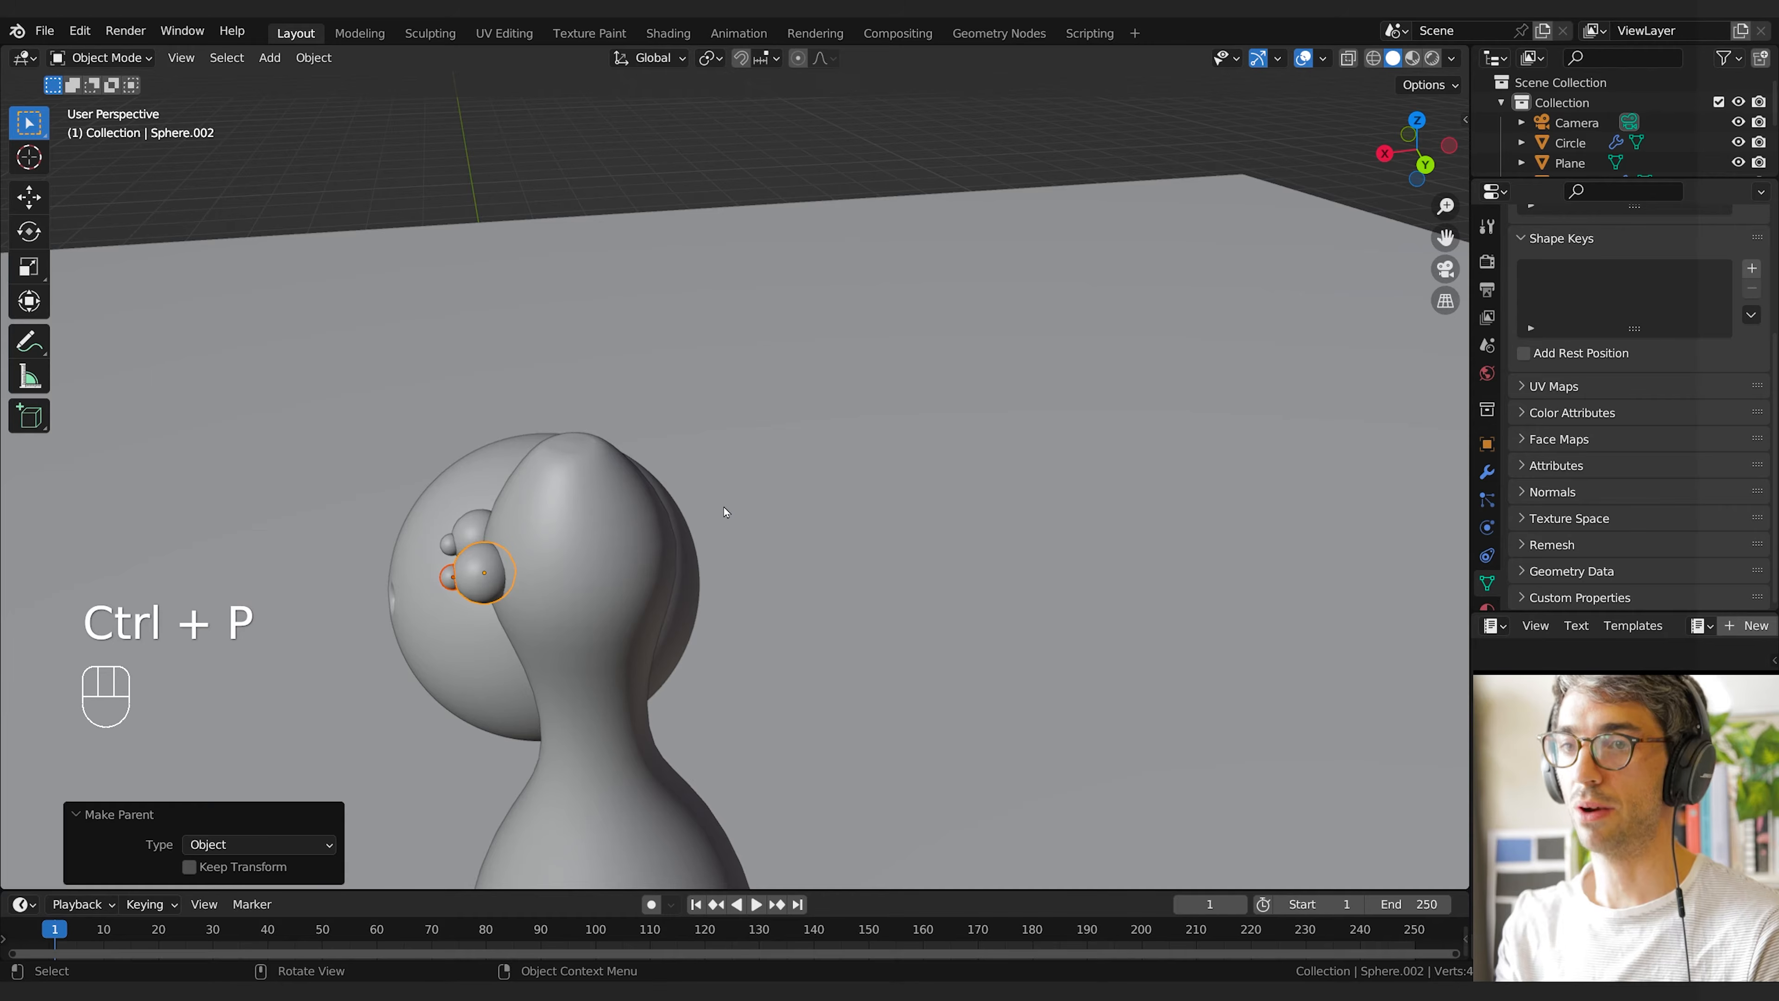
pyautogui.keyDown('shift'); pyautogui.click(477, 534); pyautogui.keyUp('shift')
pyautogui.hotkey('ctrl', 'p')
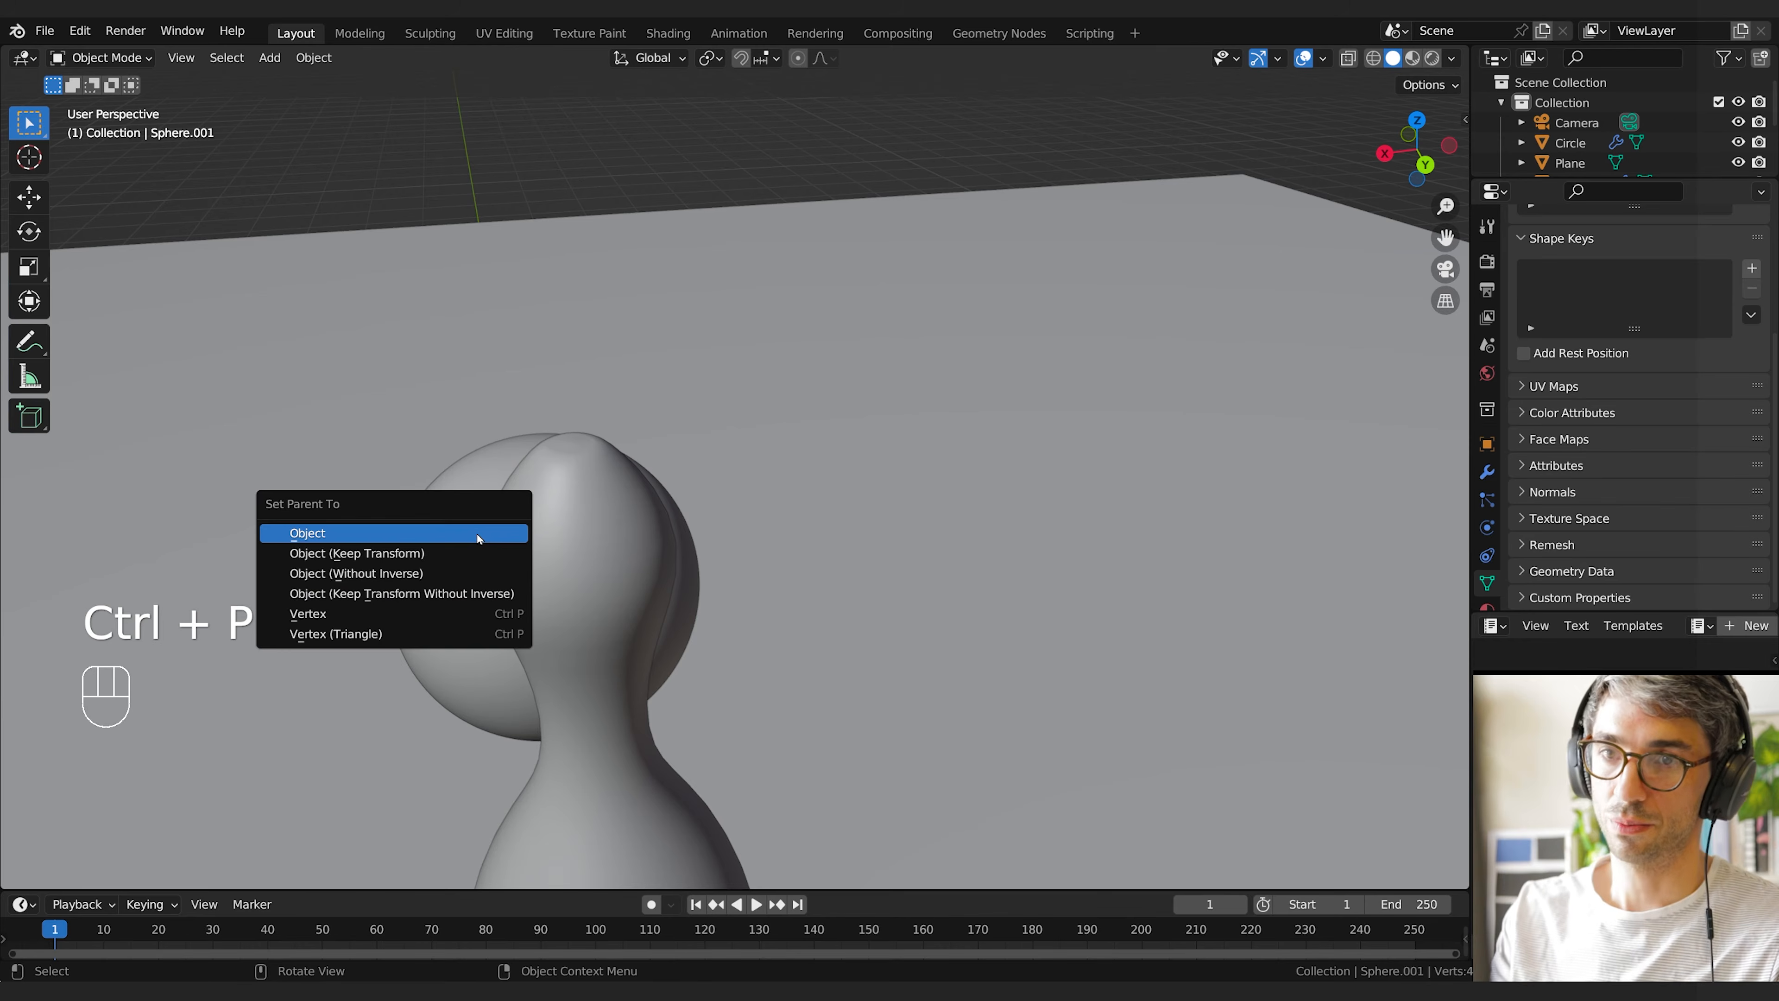
pyautogui.click(477, 534)
# Parent both eye spheres to the pin with the Object parent type
pyautogui.click(477, 534)
pyautogui.click(479, 539)
pyautogui.keyDown('shift'); pyautogui.click(476, 577); pyautogui.keyUp('shift')
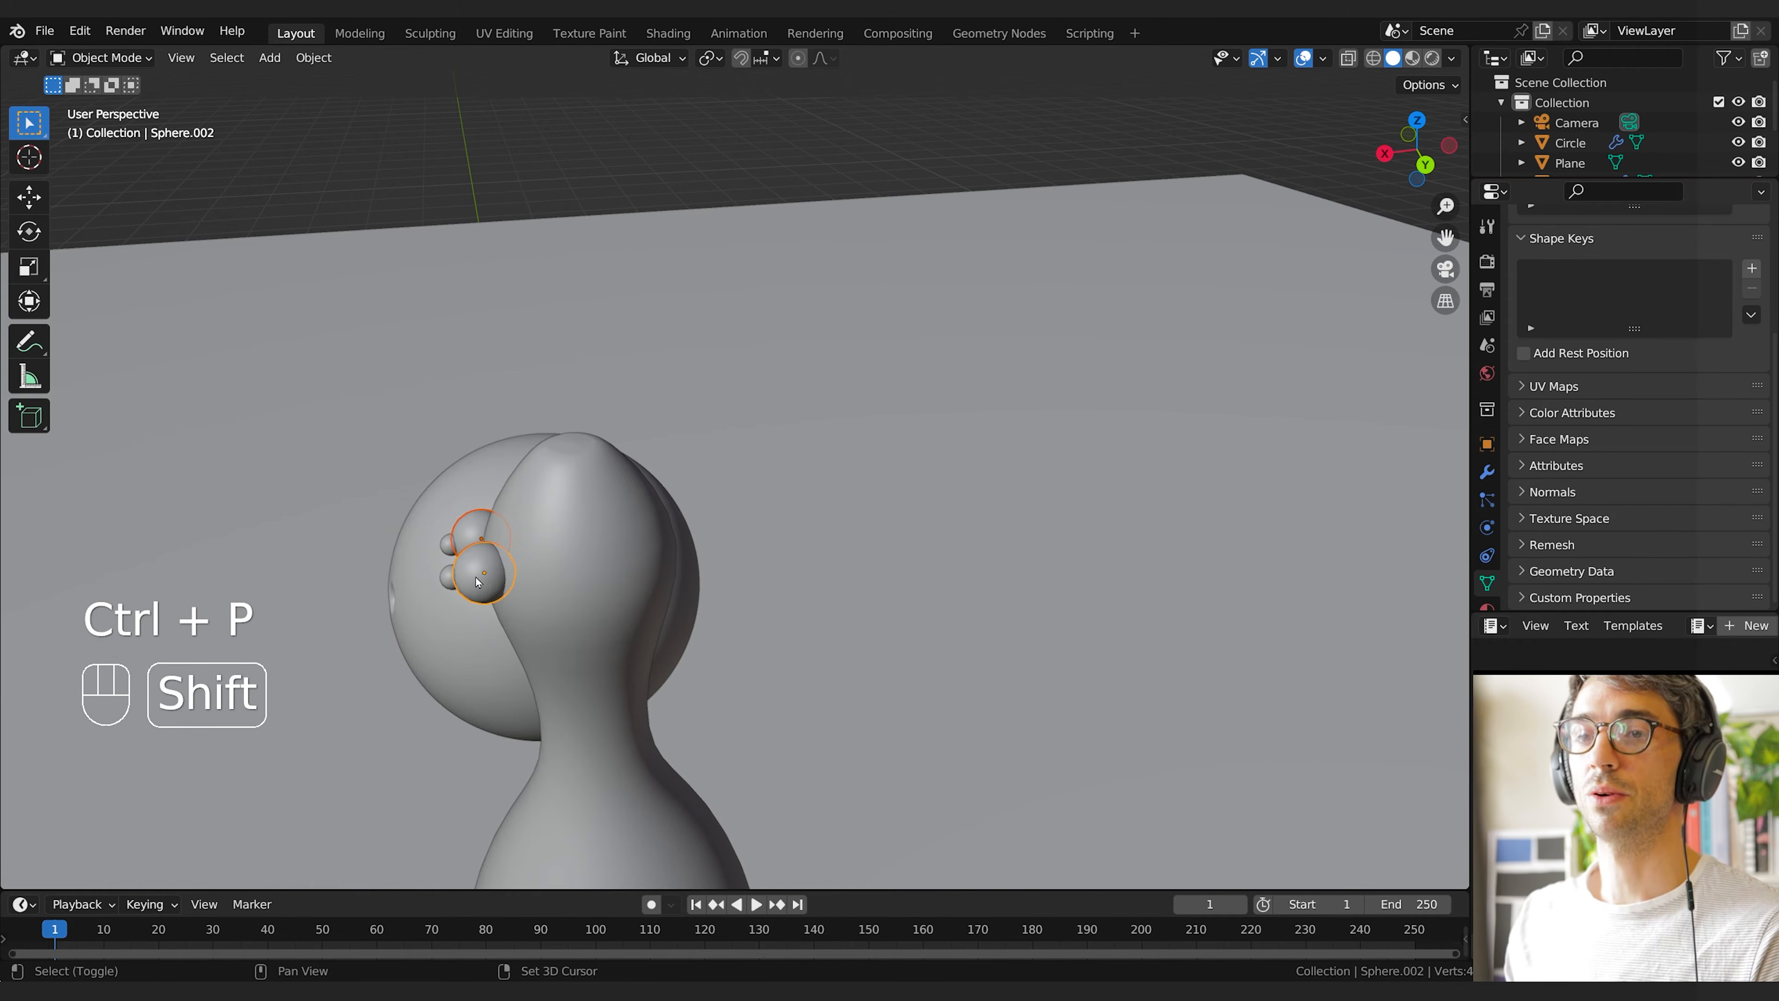
pyautogui.keyDown('shift'); pyautogui.click(596, 563); pyautogui.keyUp('shift')
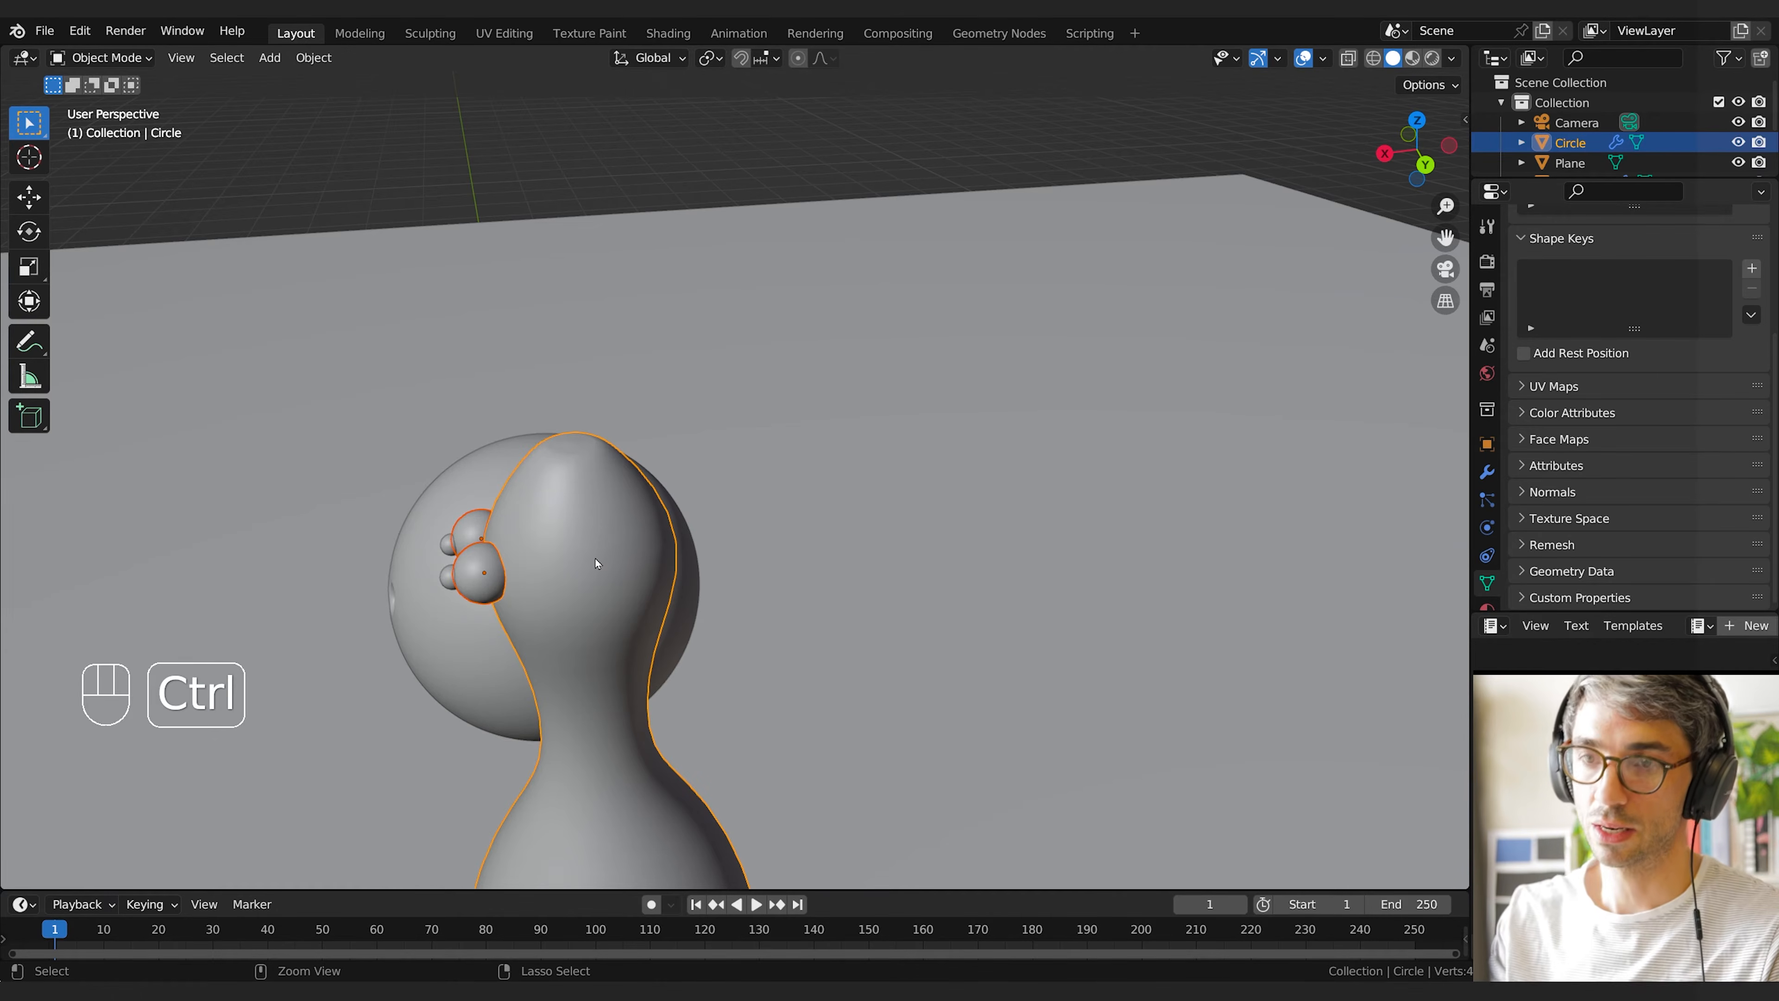
pyautogui.hotkey('ctrl', 'p')
pyautogui.click(595, 558)
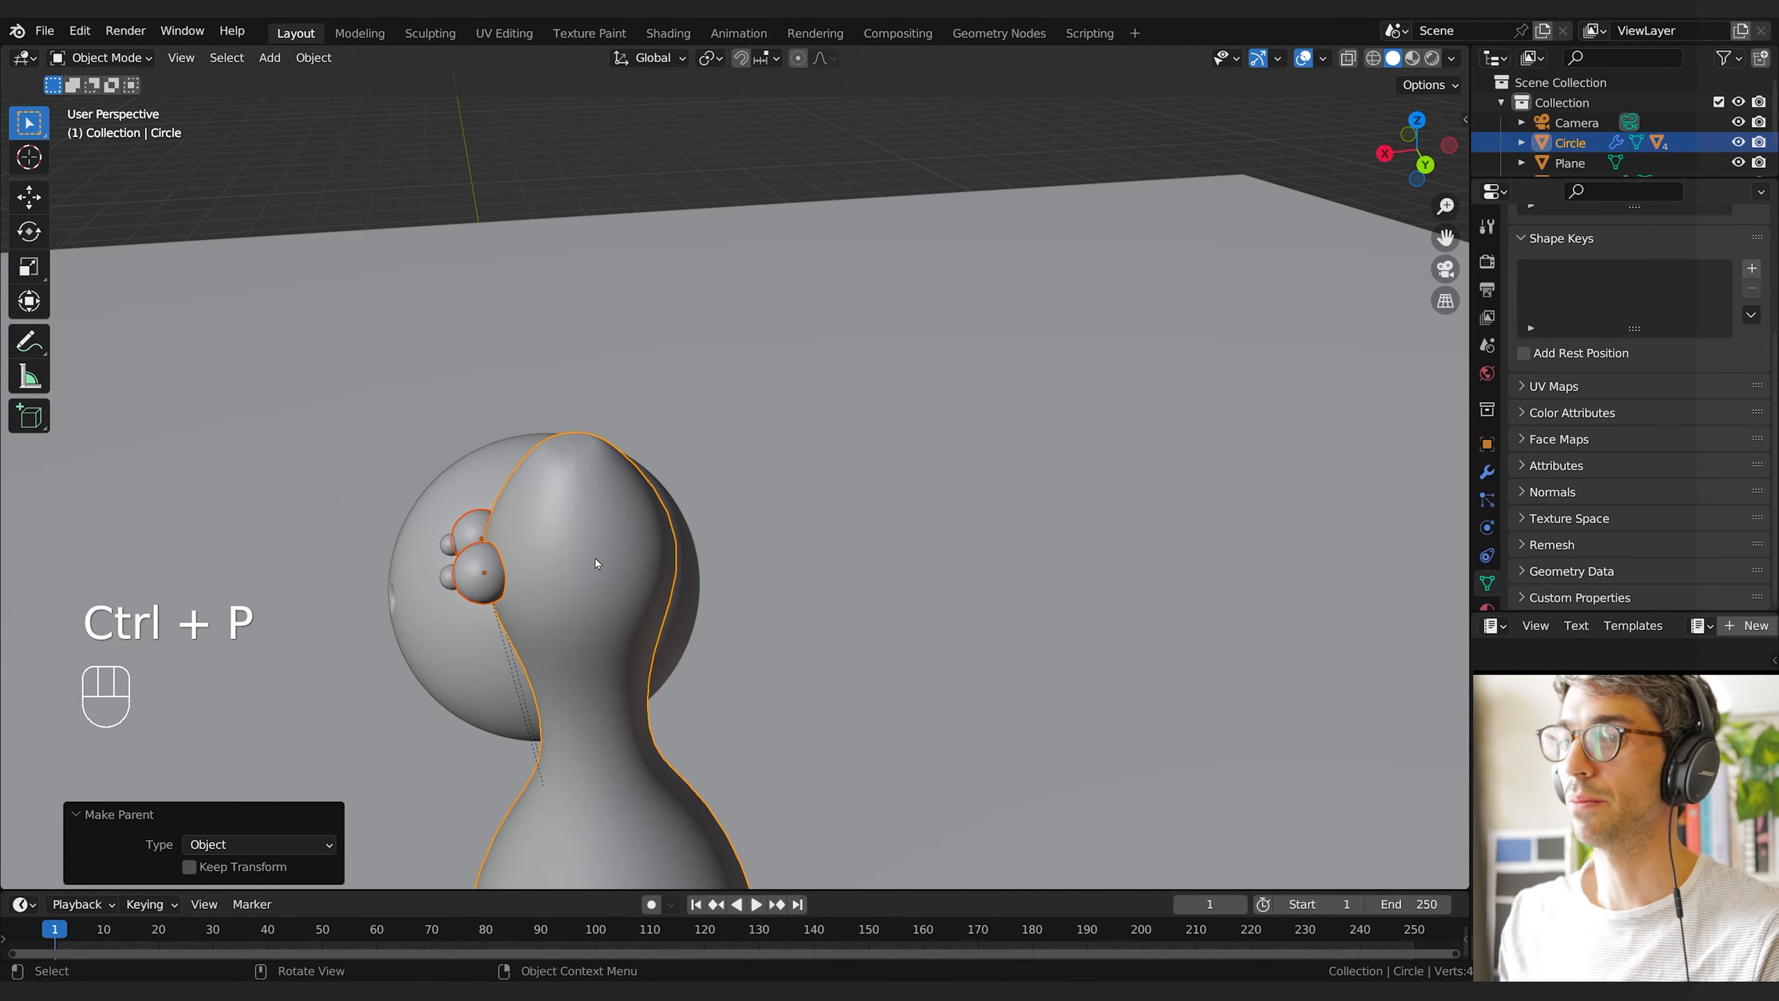
# Expand the pin's hierarchy in the outliner and rename the parent mesh as Pin, its spheres as Eye and their child spheres as Pupil
pyautogui.click(1521, 143)
pyautogui.scroll(-2, 1533, 156)
pyautogui.moveTo(1560, 180); pyautogui.dragTo(1560, 312)
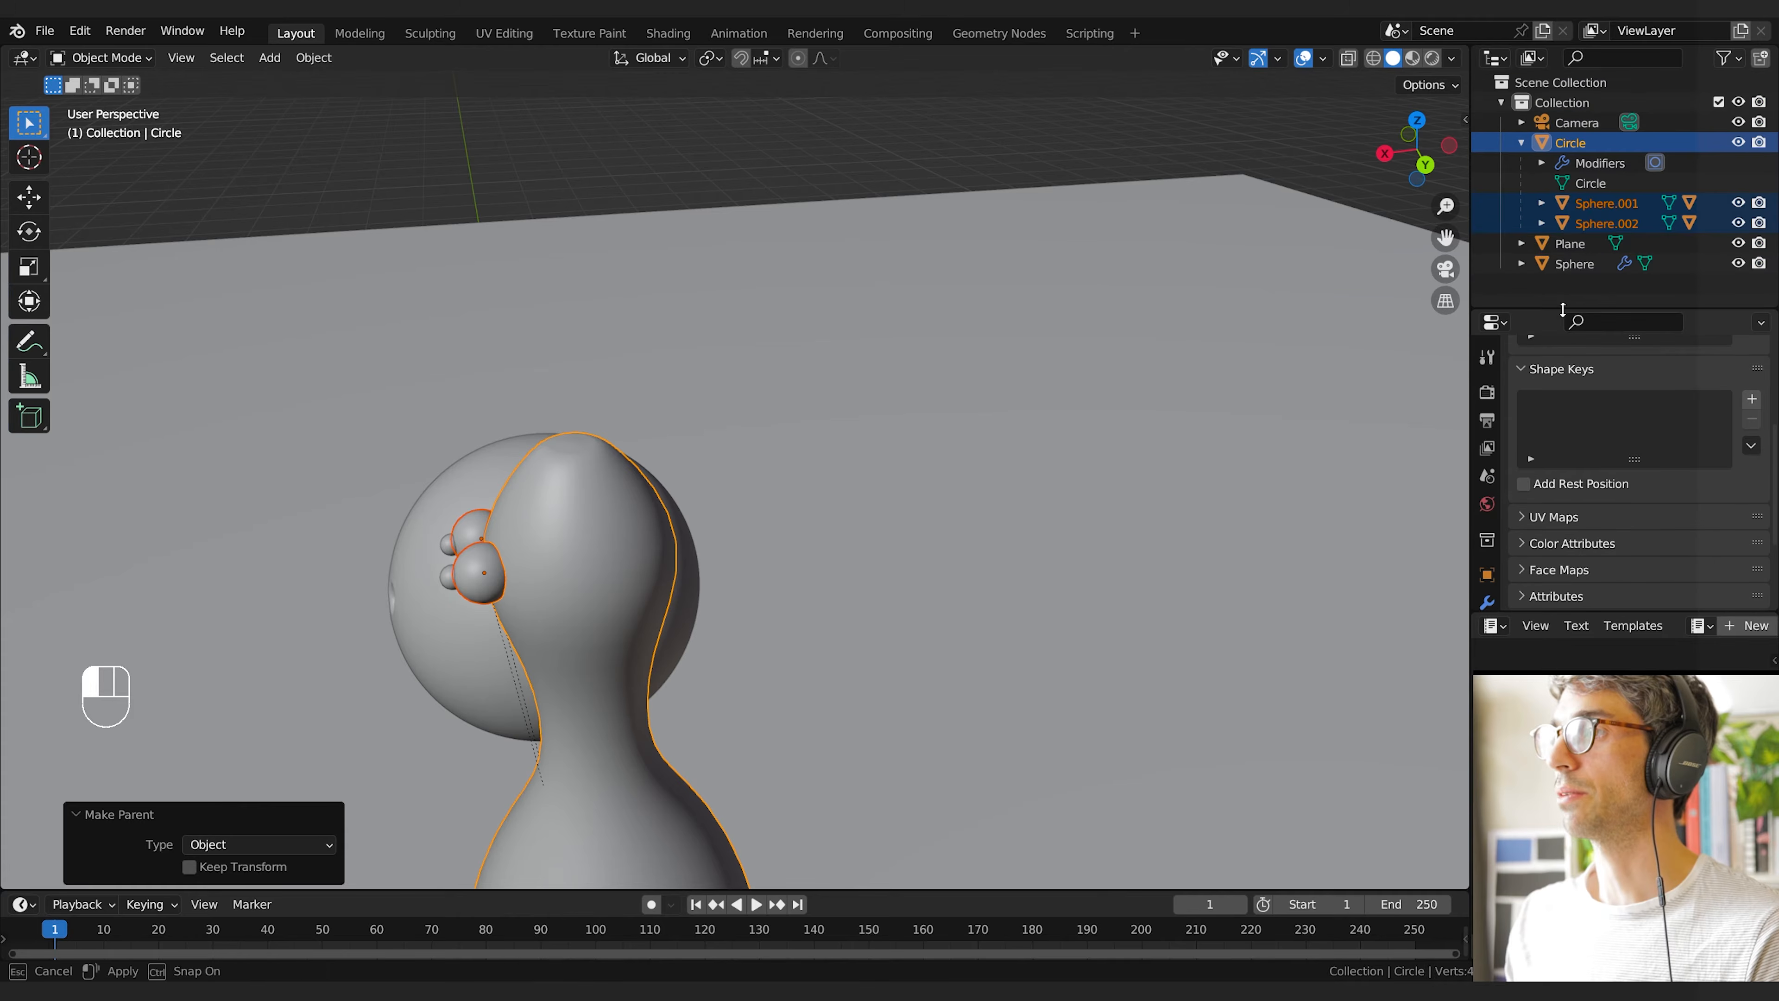
pyautogui.click(1542, 223)
pyautogui.click(1622, 263)
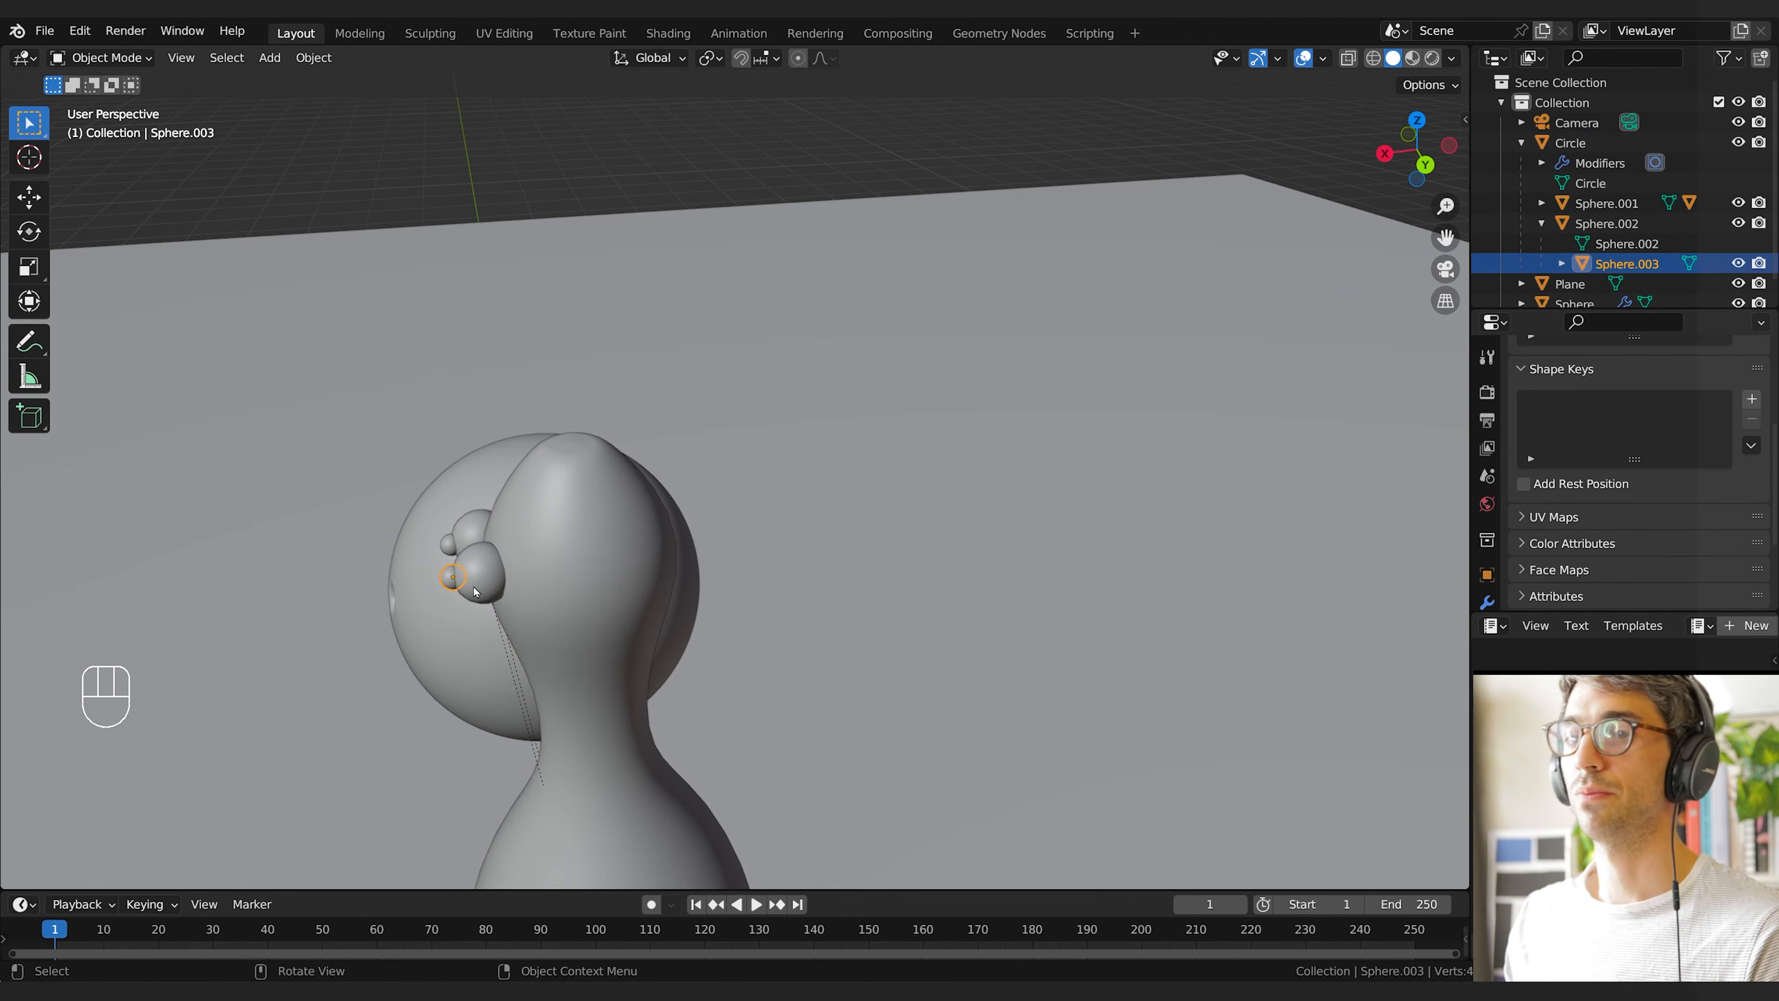
pyautogui.click(1607, 223)
pyautogui.click(1570, 142)
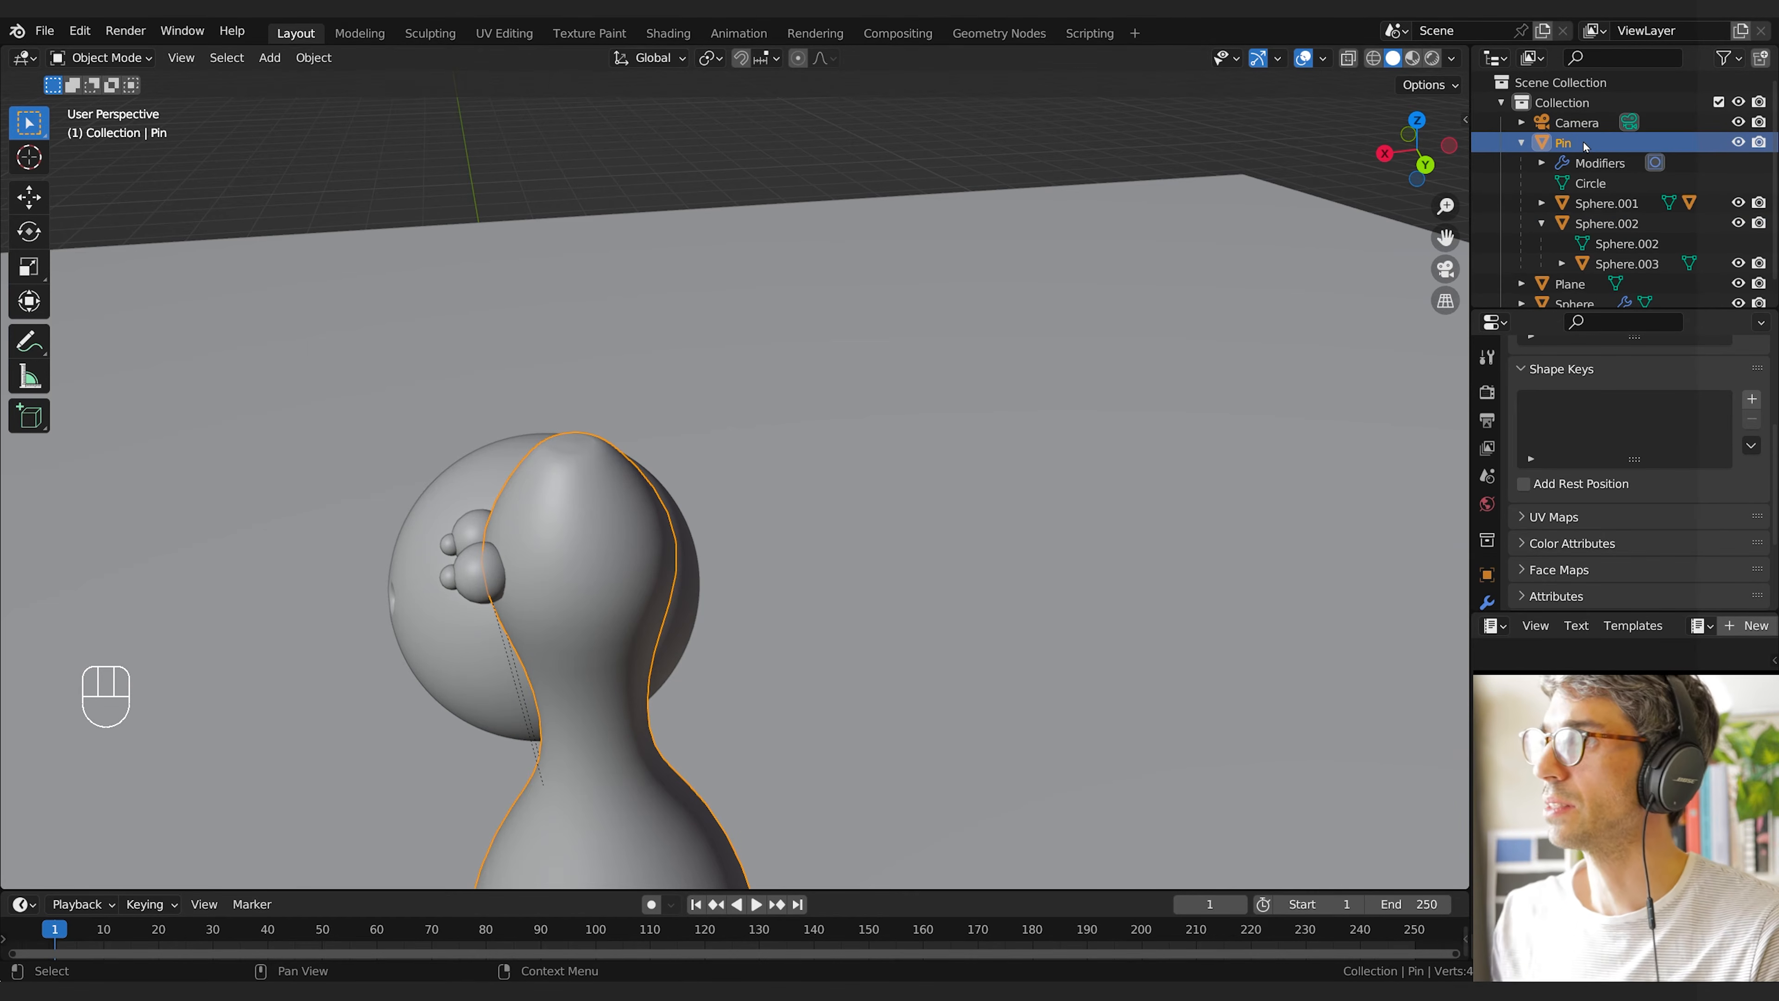
pyautogui.doubleClick(1597, 202)
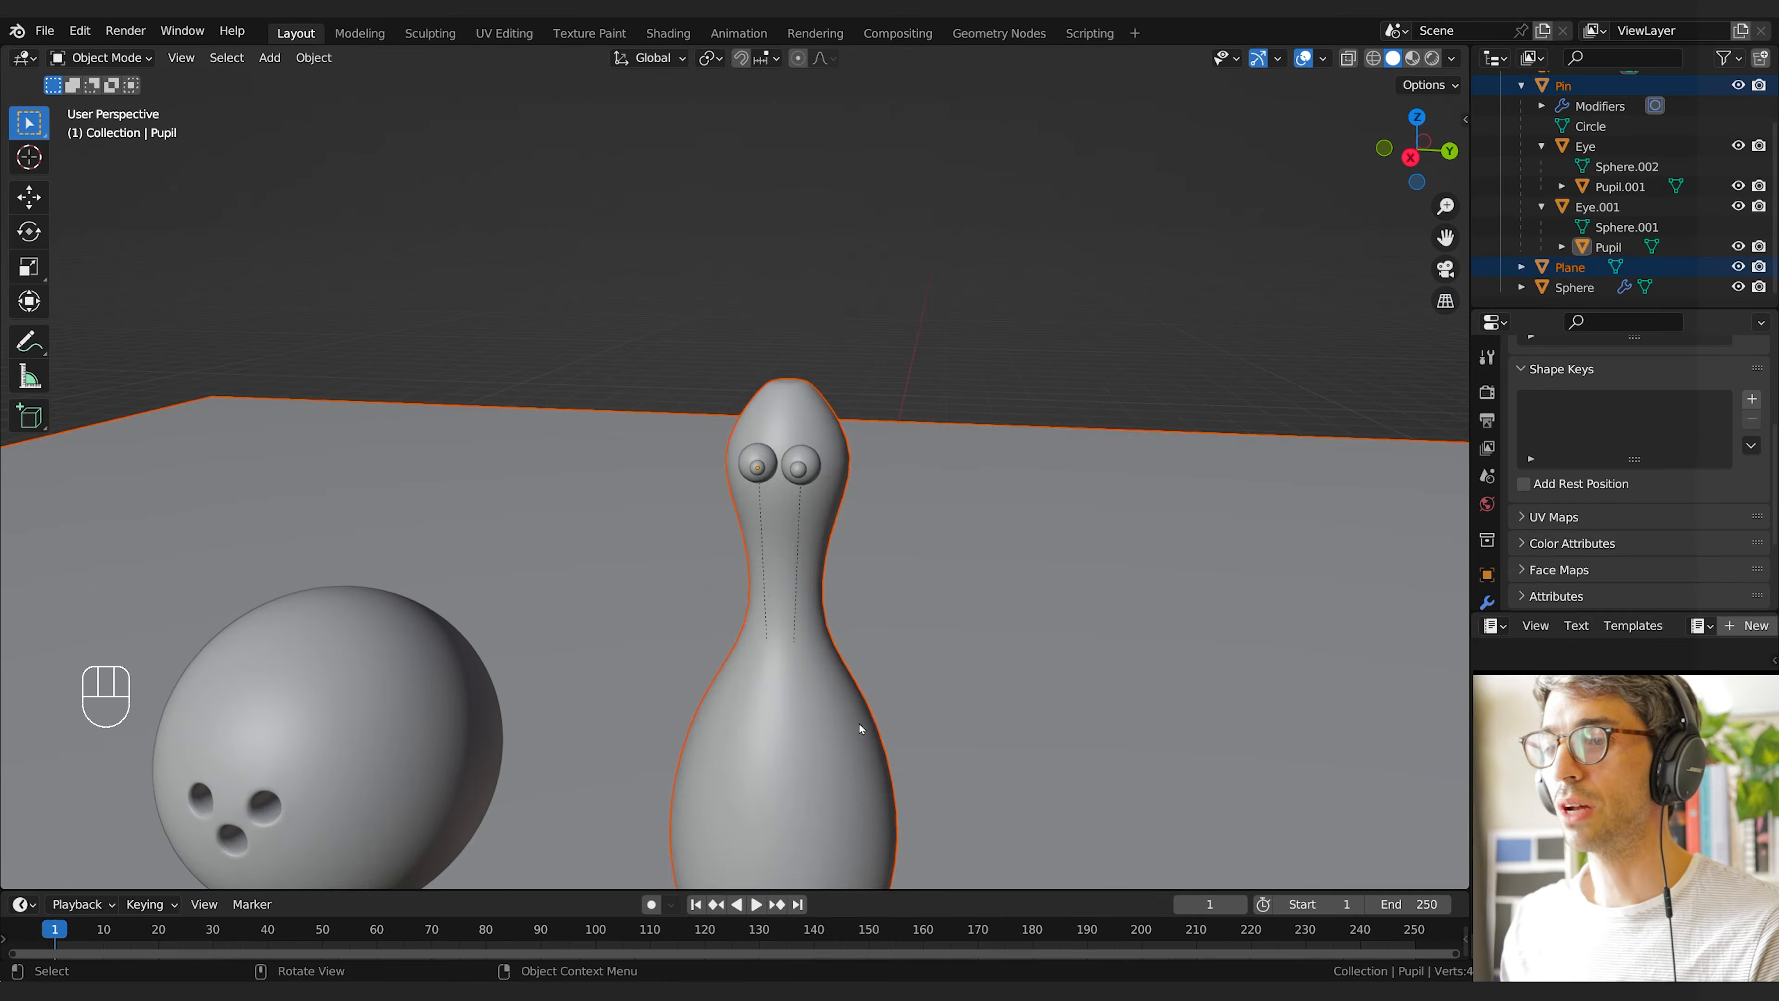
# Try moving the pin to check that its parented eyes and pupils follow it
pyautogui.press('g')
pyautogui.click(1013, 517)
pyautogui.moveTo(913, 618); pyautogui.dragTo(844, 596)
pyautogui.press('g')
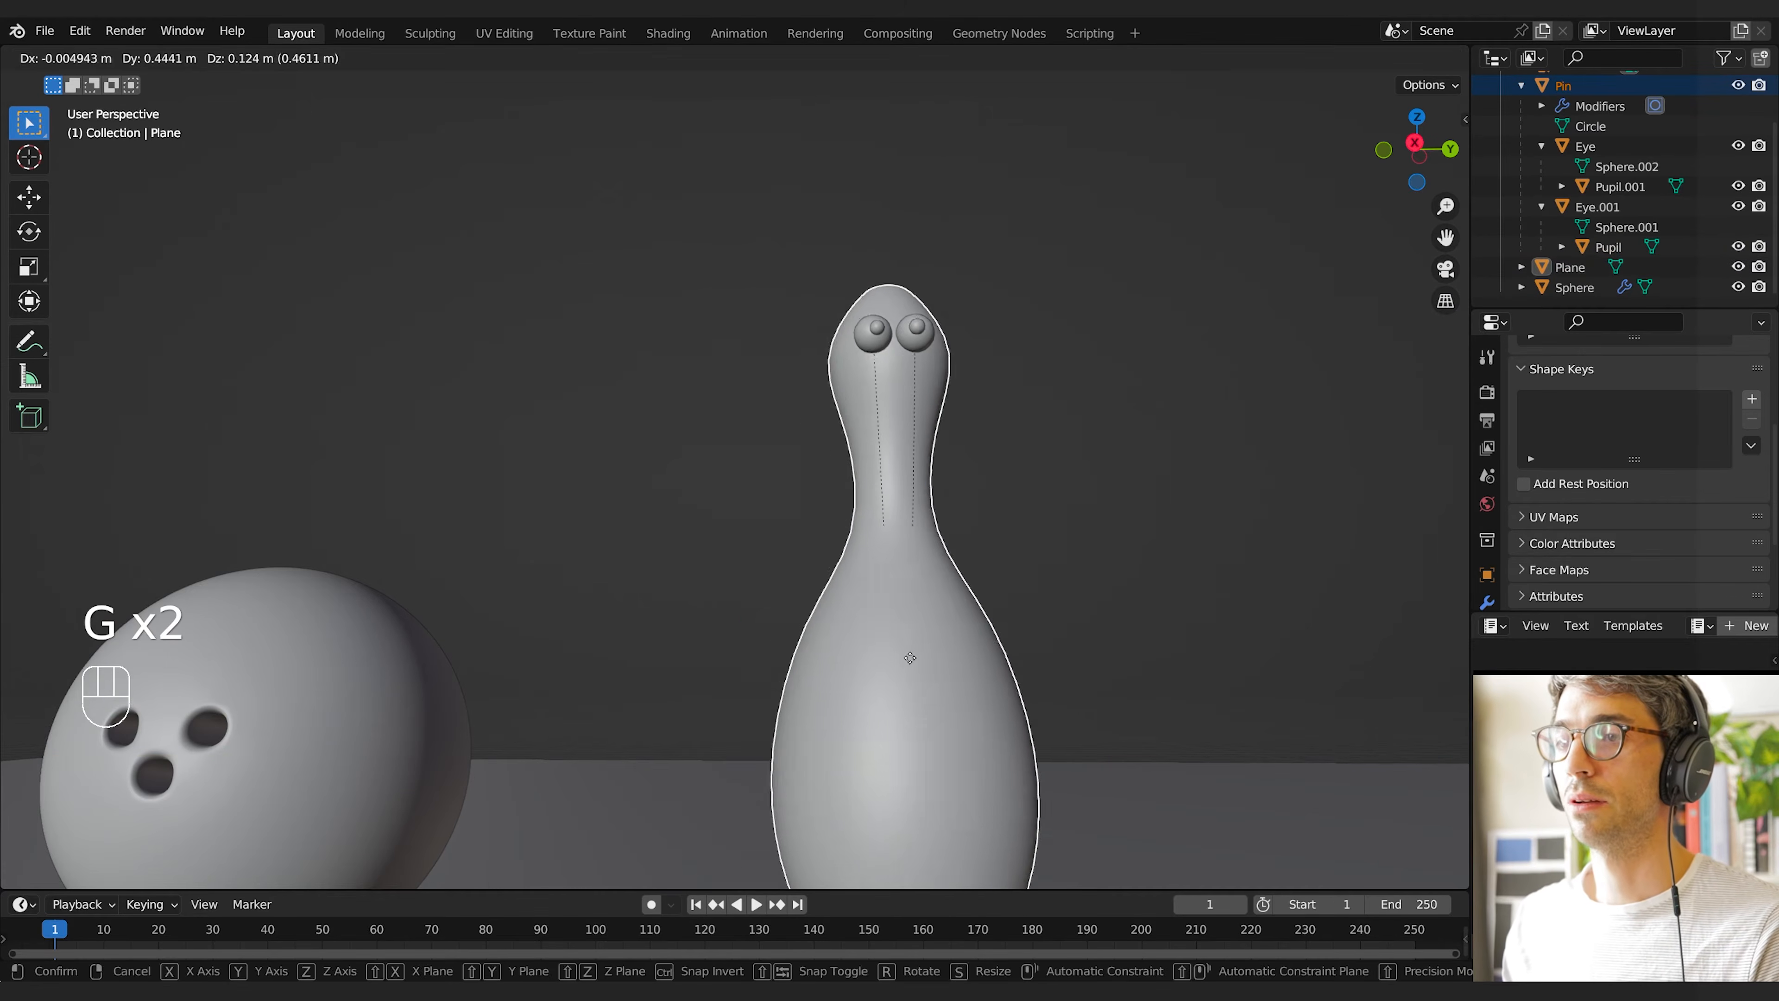
pyautogui.rightClick(855, 536)
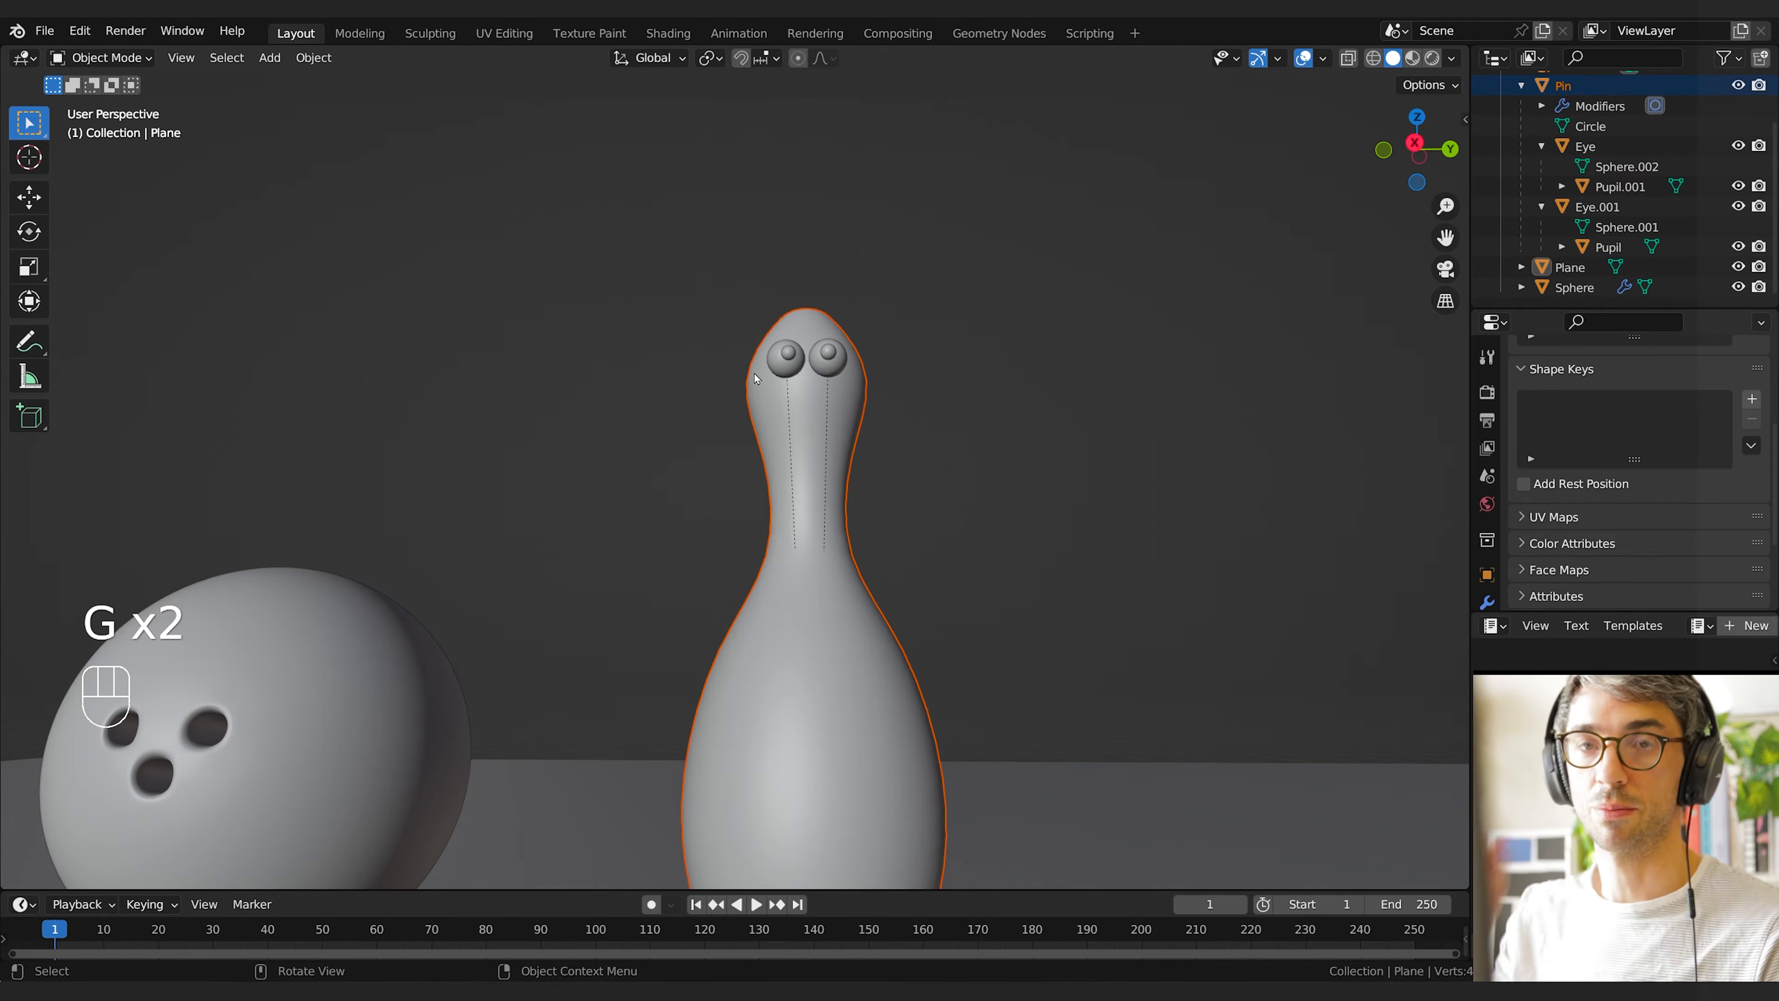
# Show the camera view with rendered shading and enable Ambient Occlusion, Bloom and Screen Space Reflections for rendering
pyautogui.press('KP_0')
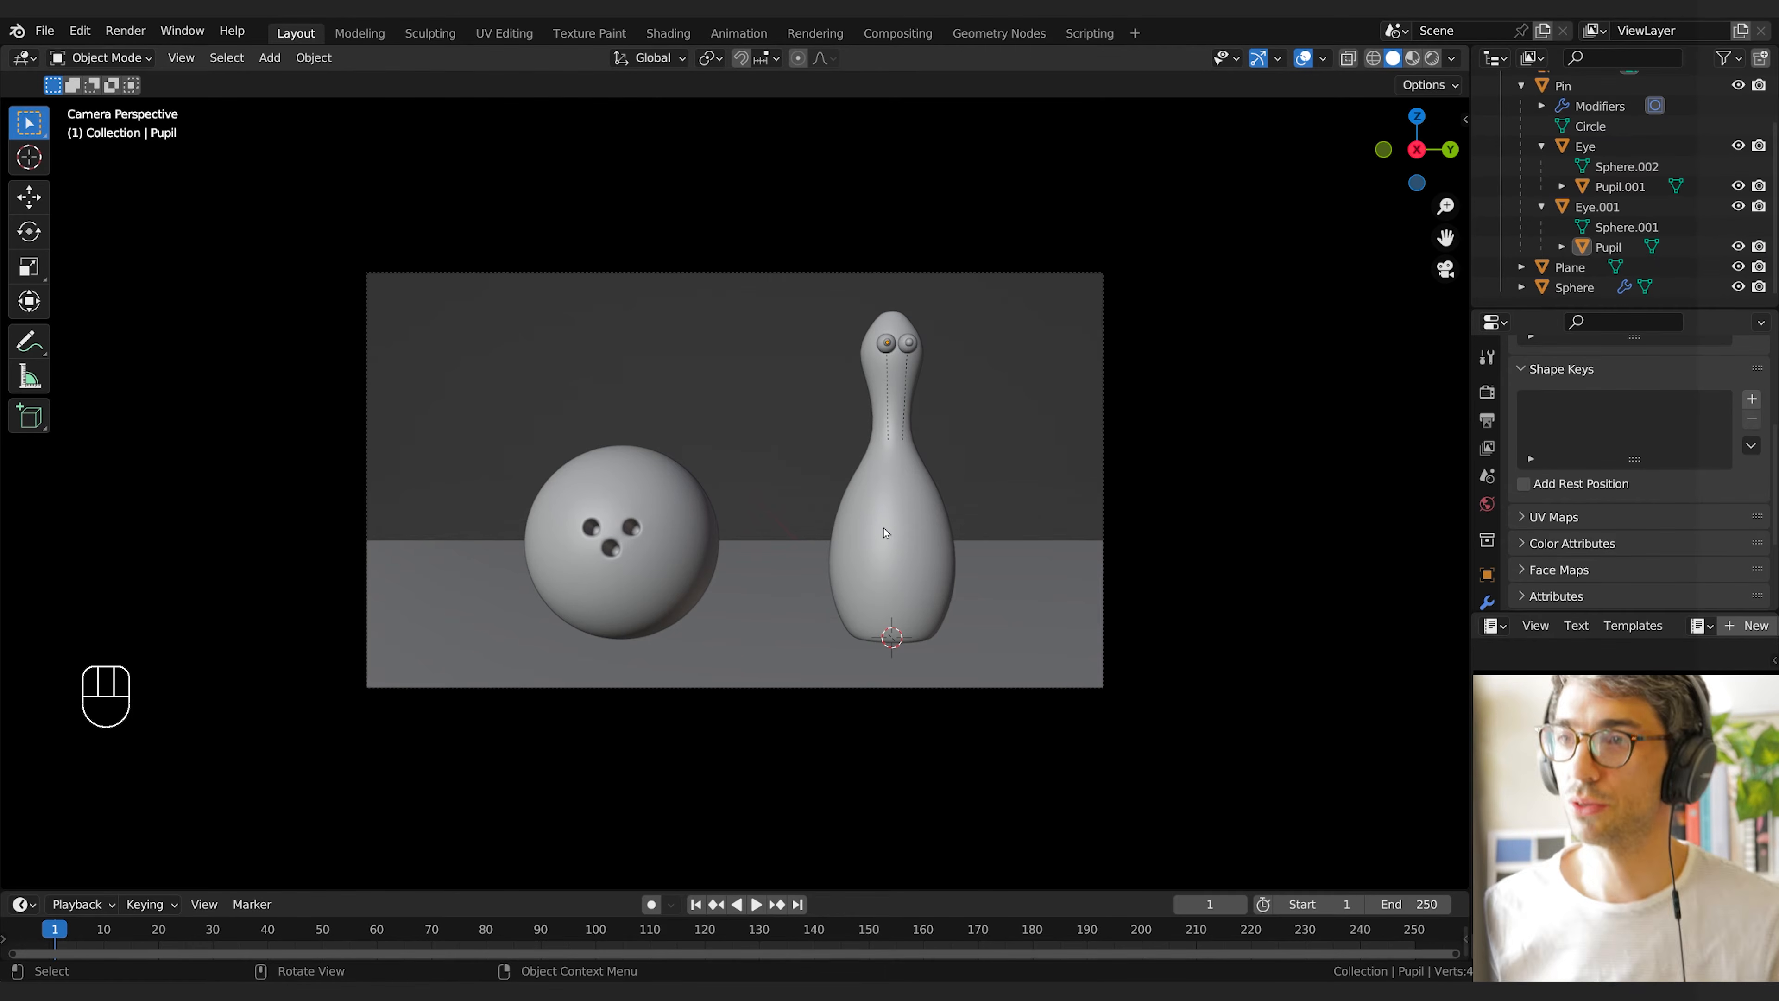
pyautogui.click(1431, 57)
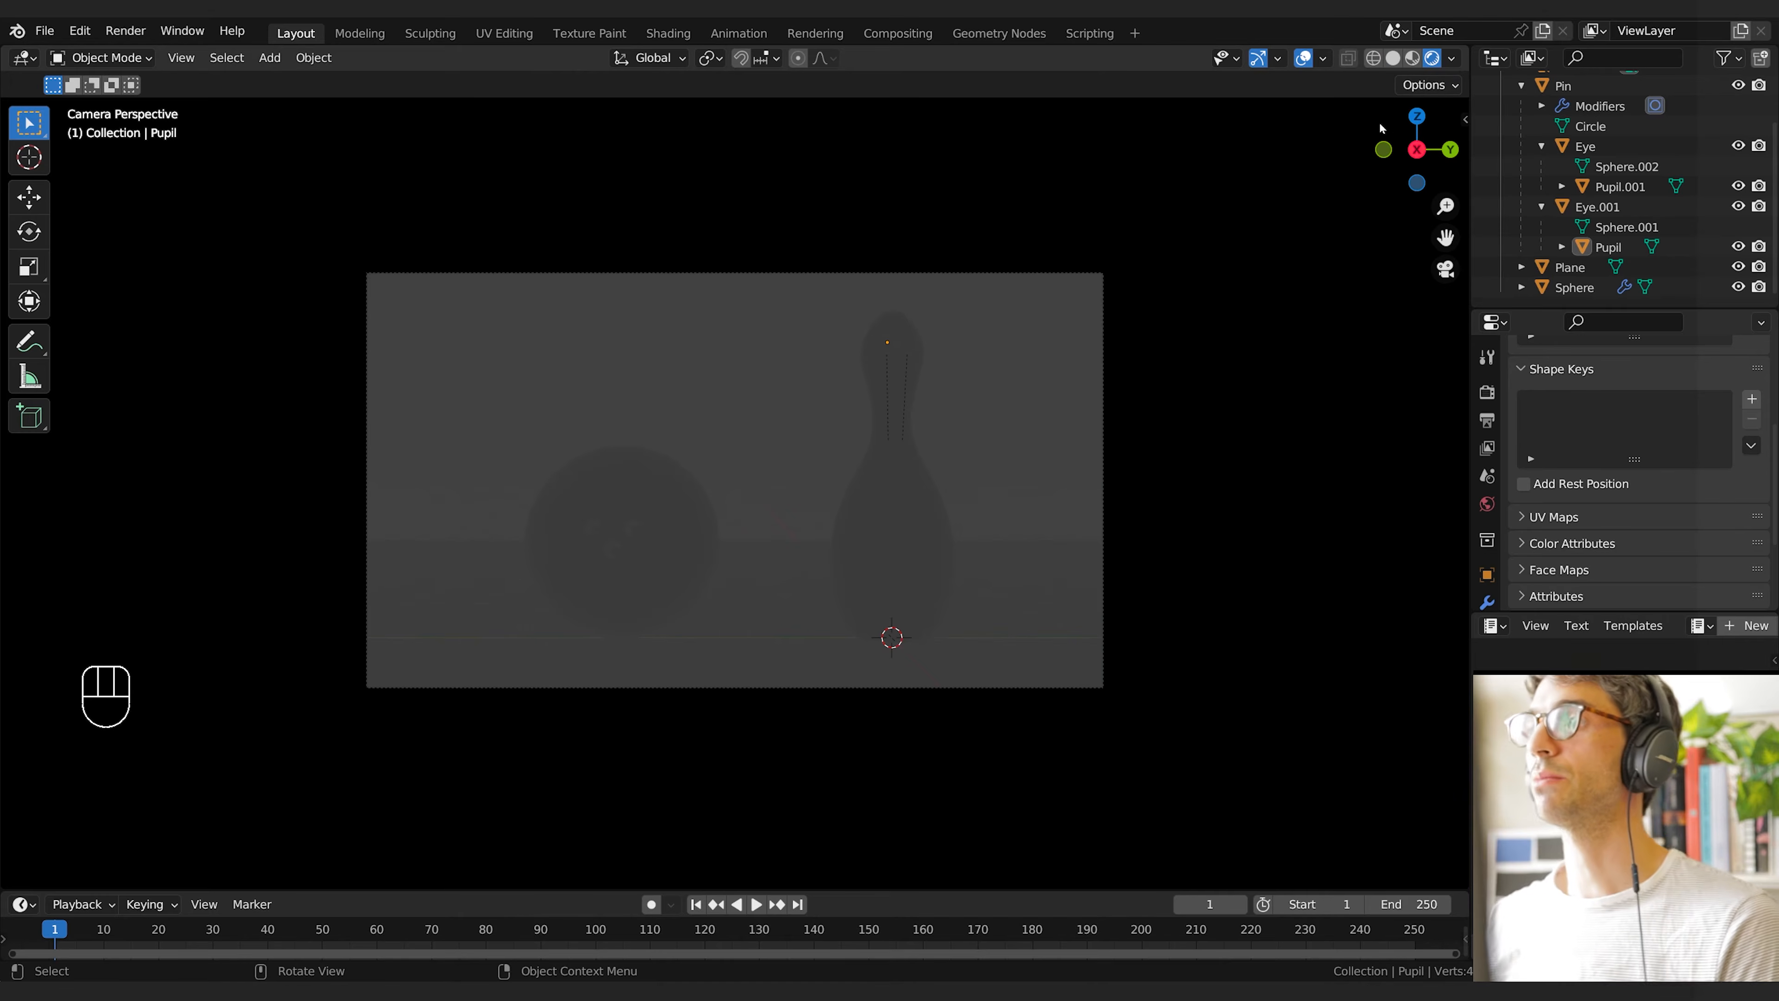
pyautogui.click(1487, 392)
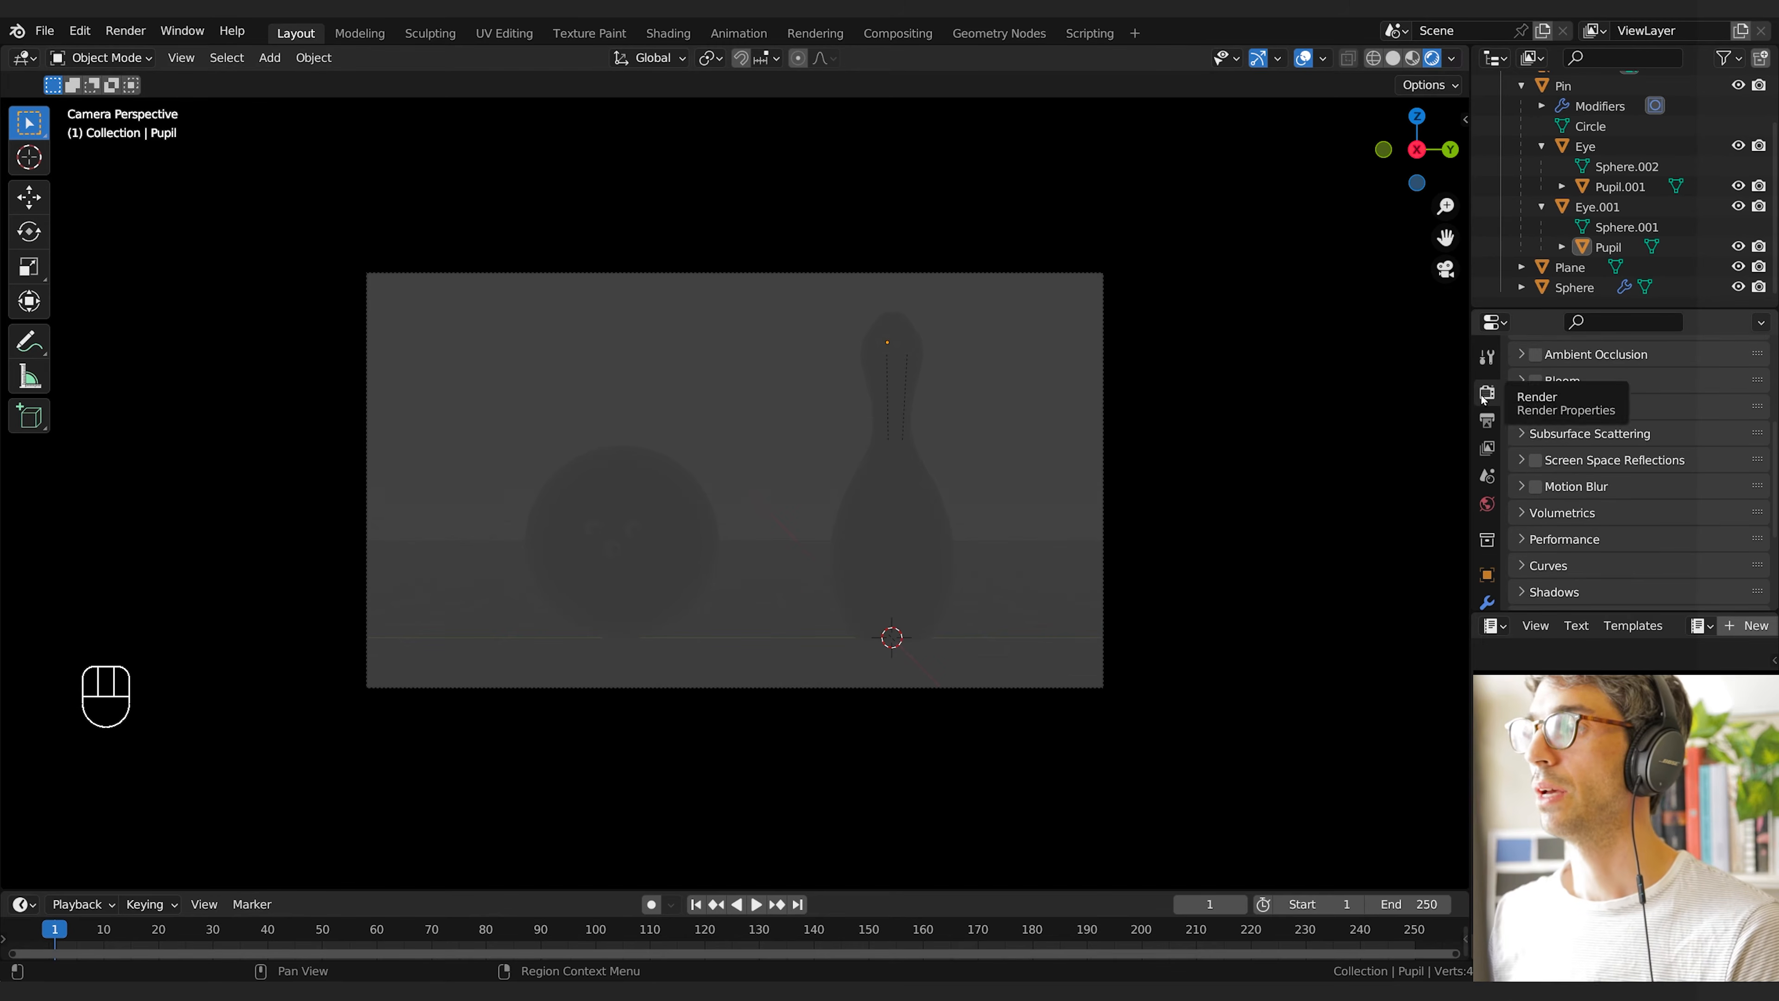
pyautogui.scroll(3, 1616, 452)
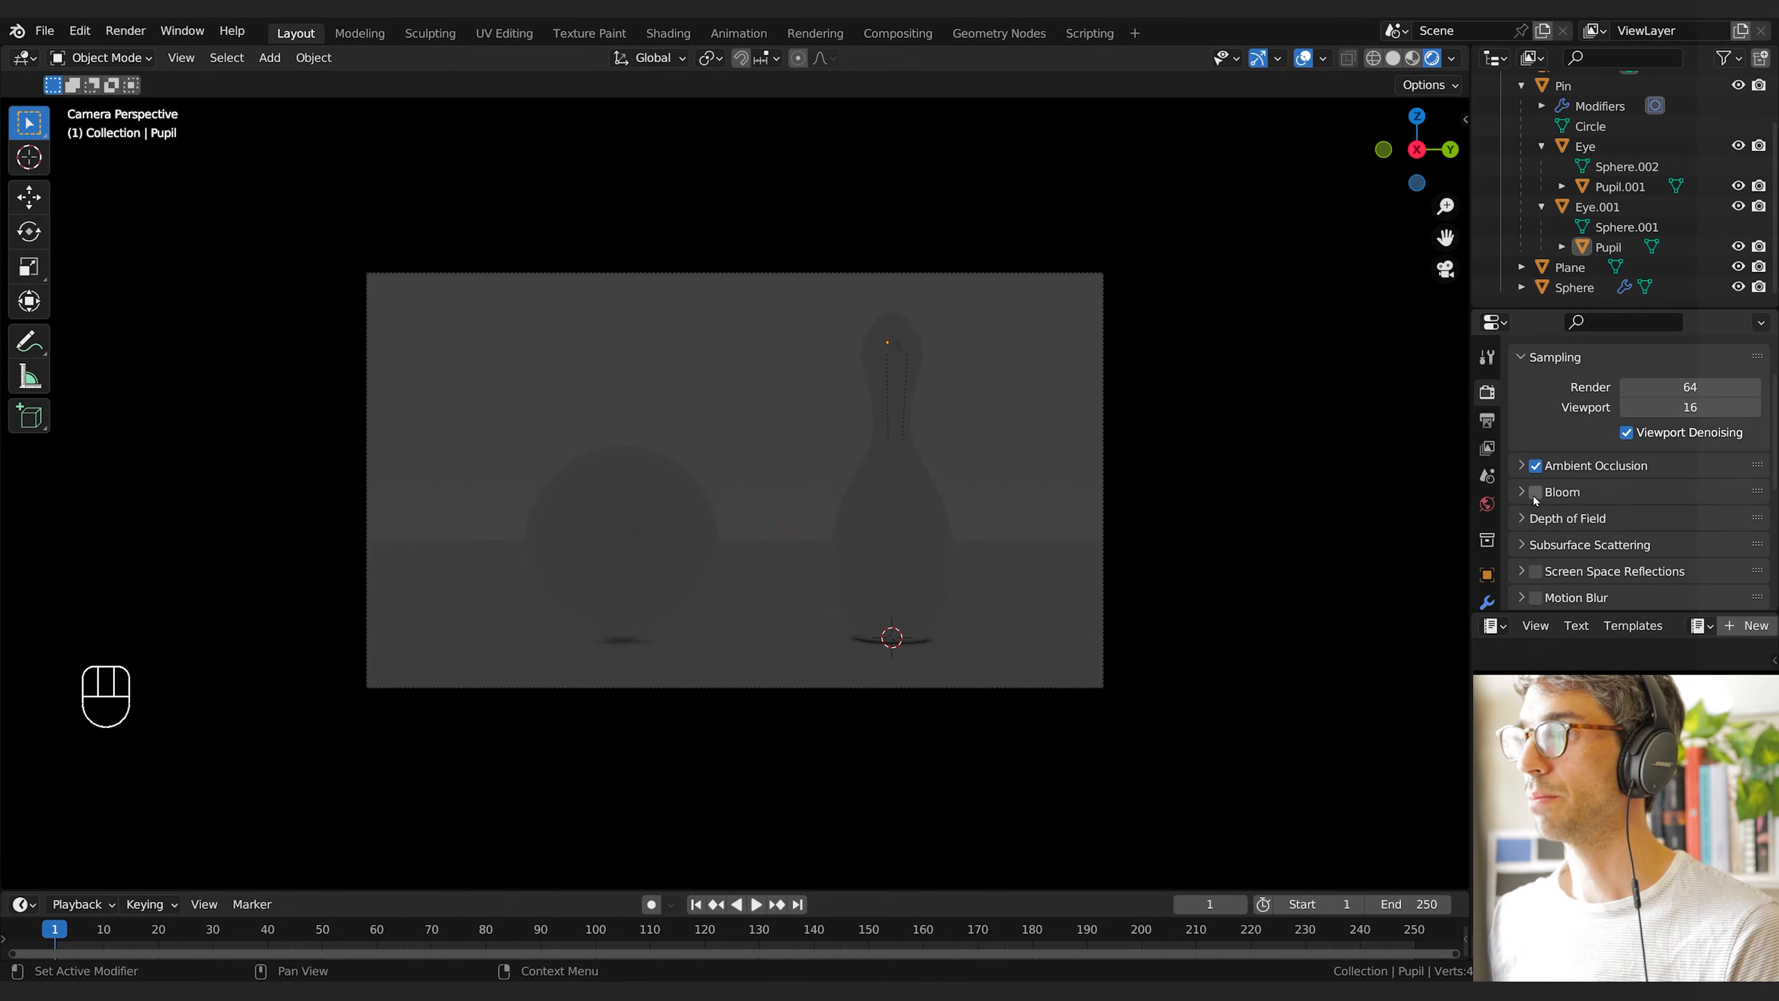
pyautogui.scroll(-1, 1581, 494)
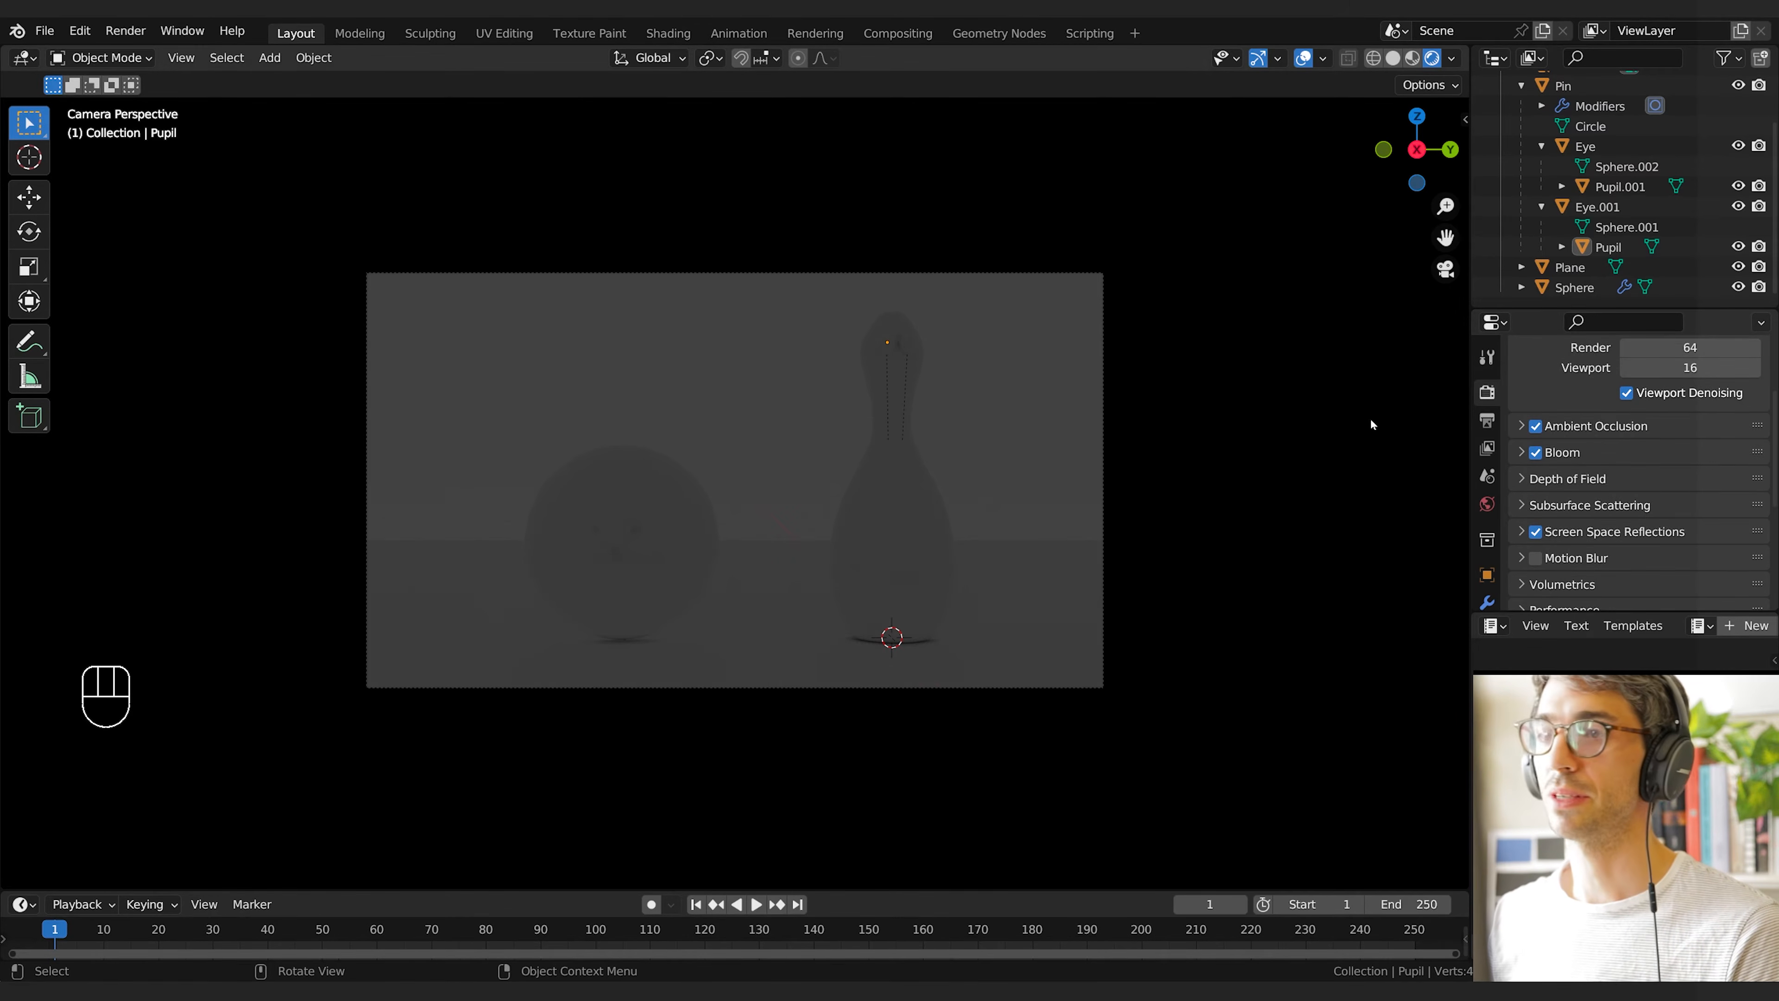
# Select the bowling ball, switch to the web browser and open Poly Haven's HDRI library
pyautogui.click(1164, 670)
pyautogui.click(660, 507)
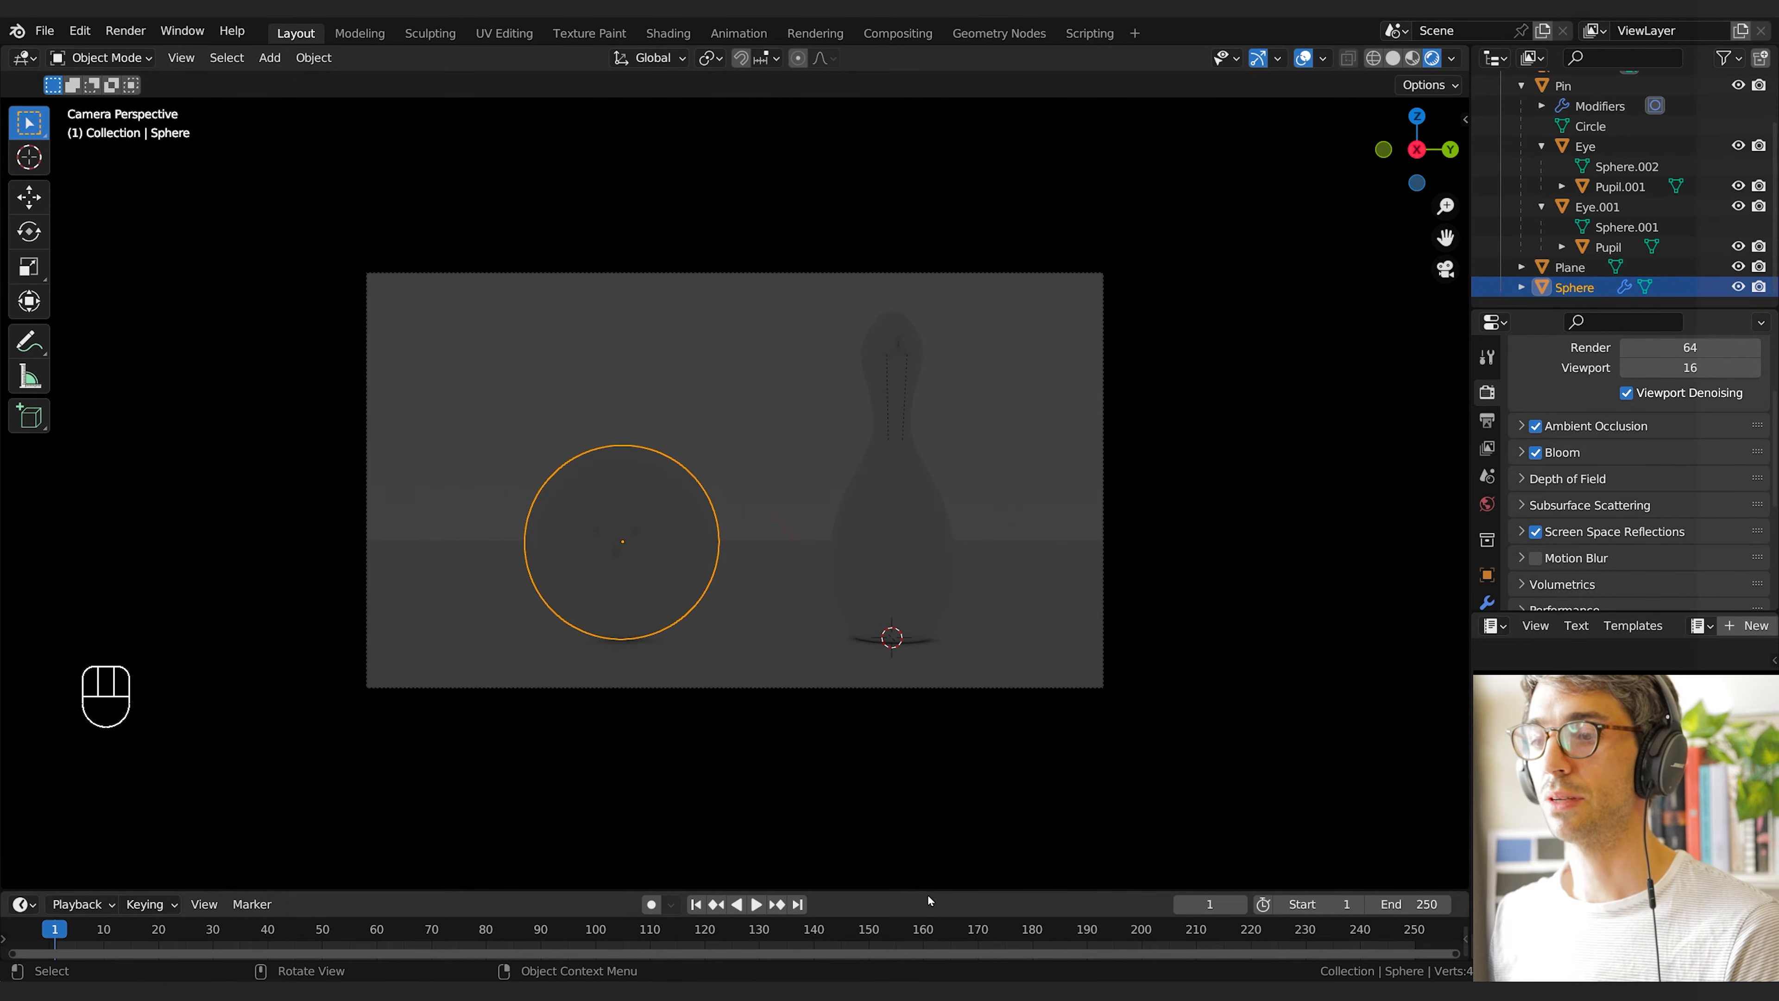
pyautogui.moveTo(427, 992)
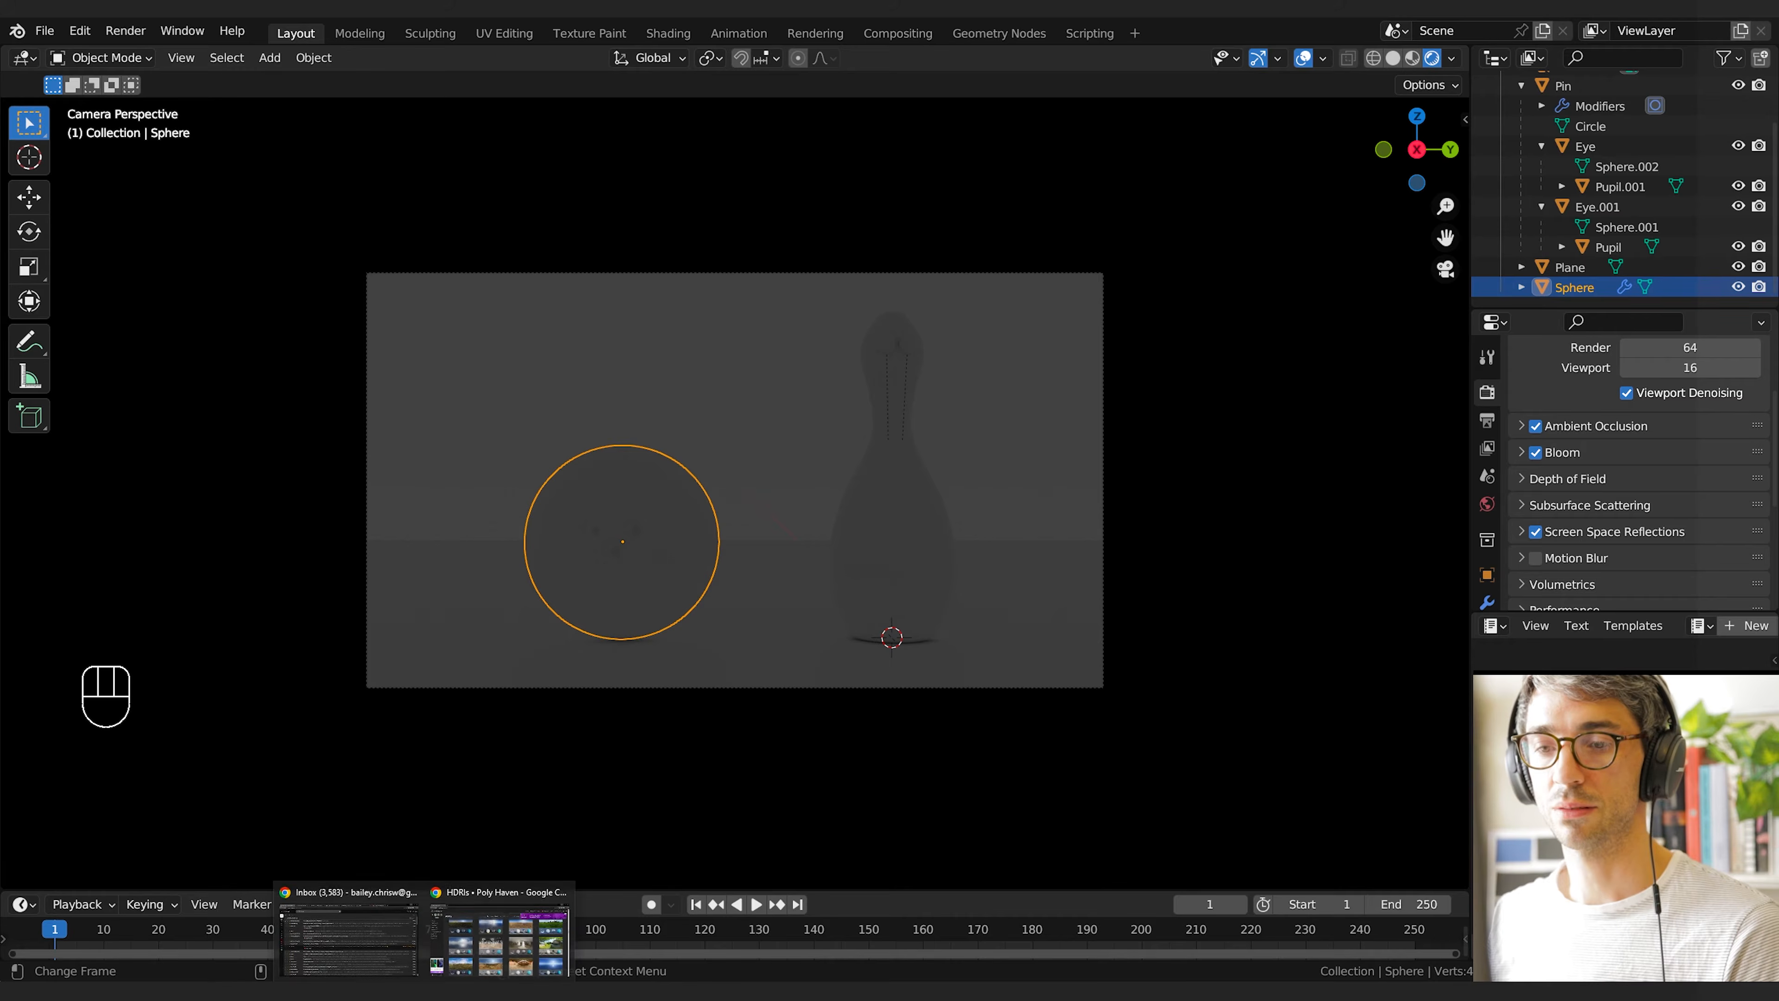
pyautogui.click(505, 946)
pyautogui.moveTo(1345, 559); pyautogui.dragTo(446, 94)
pyautogui.click(449, 208)
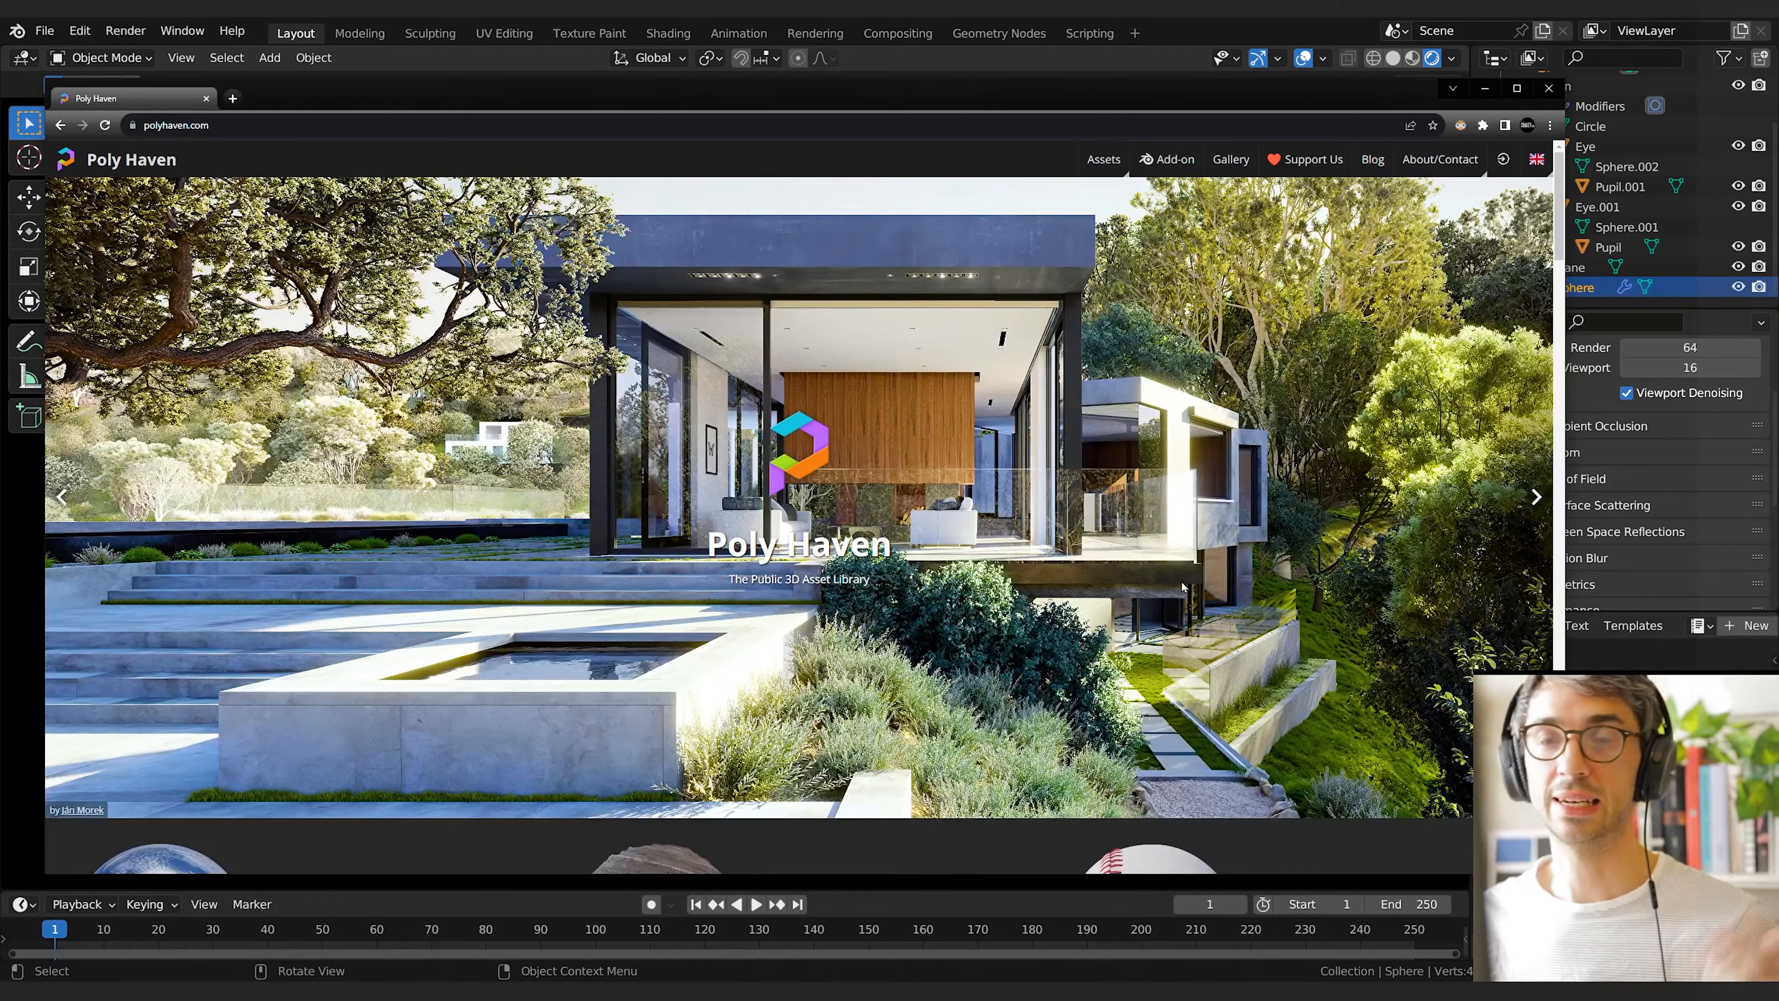
pyautogui.scroll(-20, 986, 675)
pyautogui.scroll(20, 591, 665)
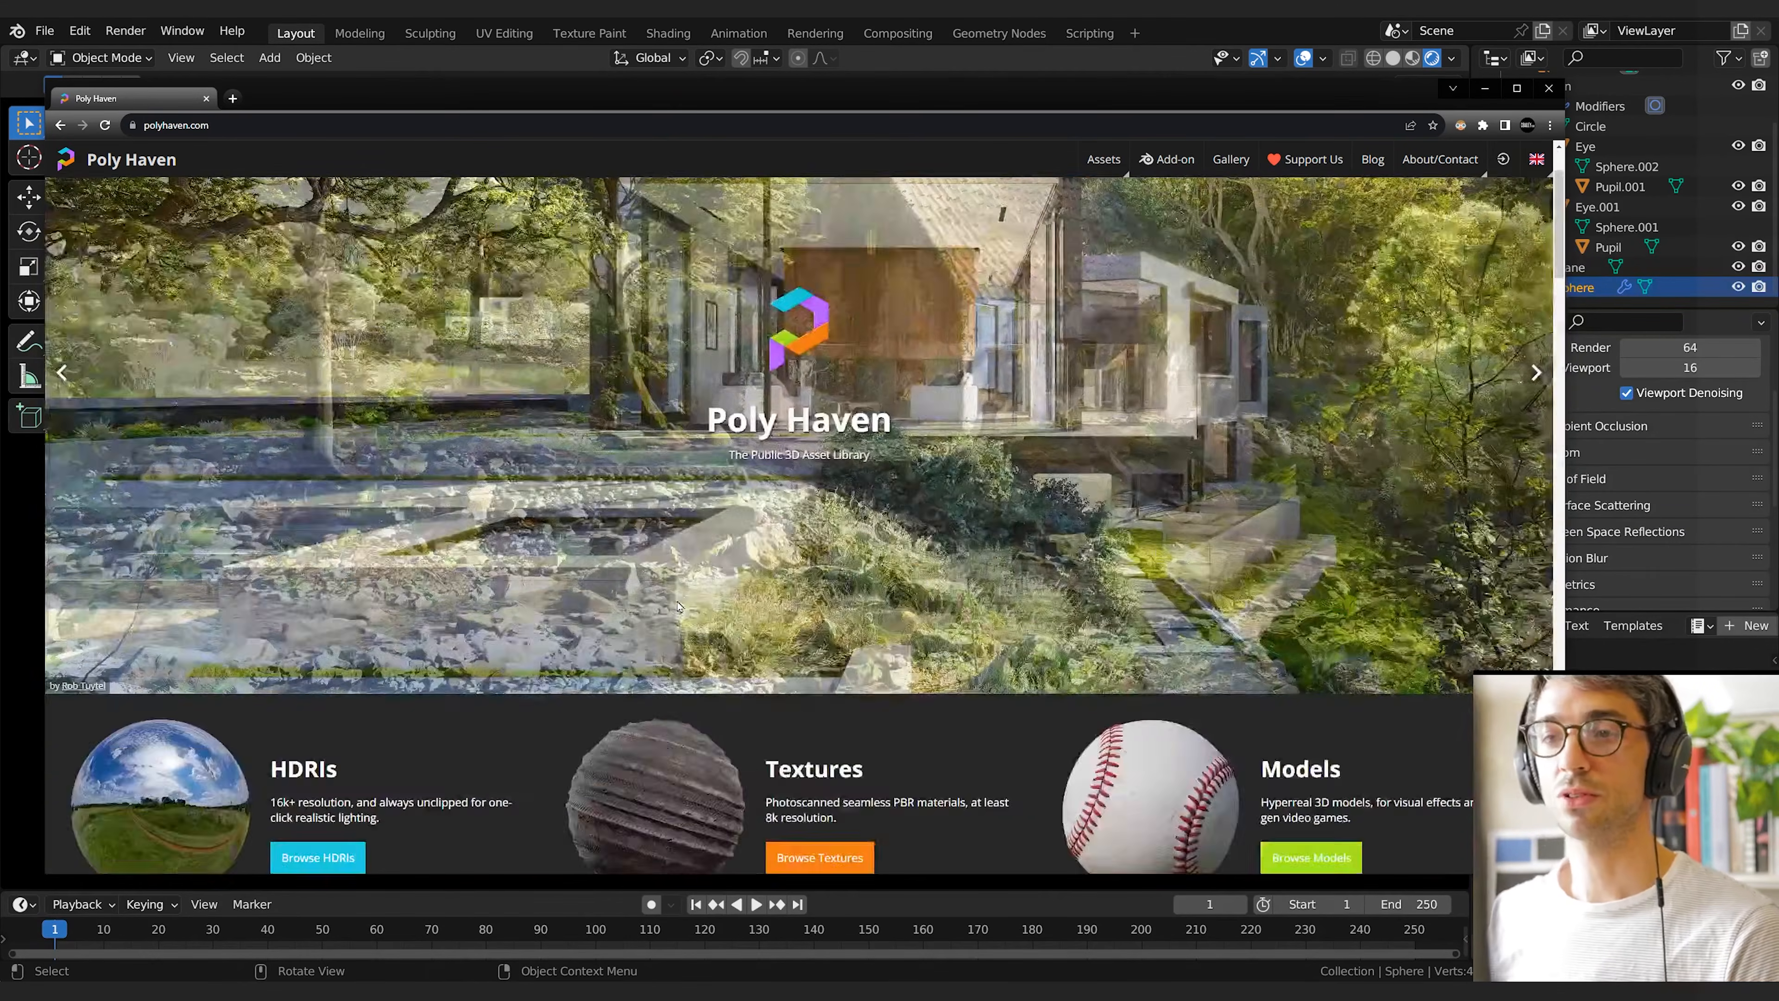
pyautogui.scroll(-1, 510, 654)
pyautogui.scroll(-5, 509, 653)
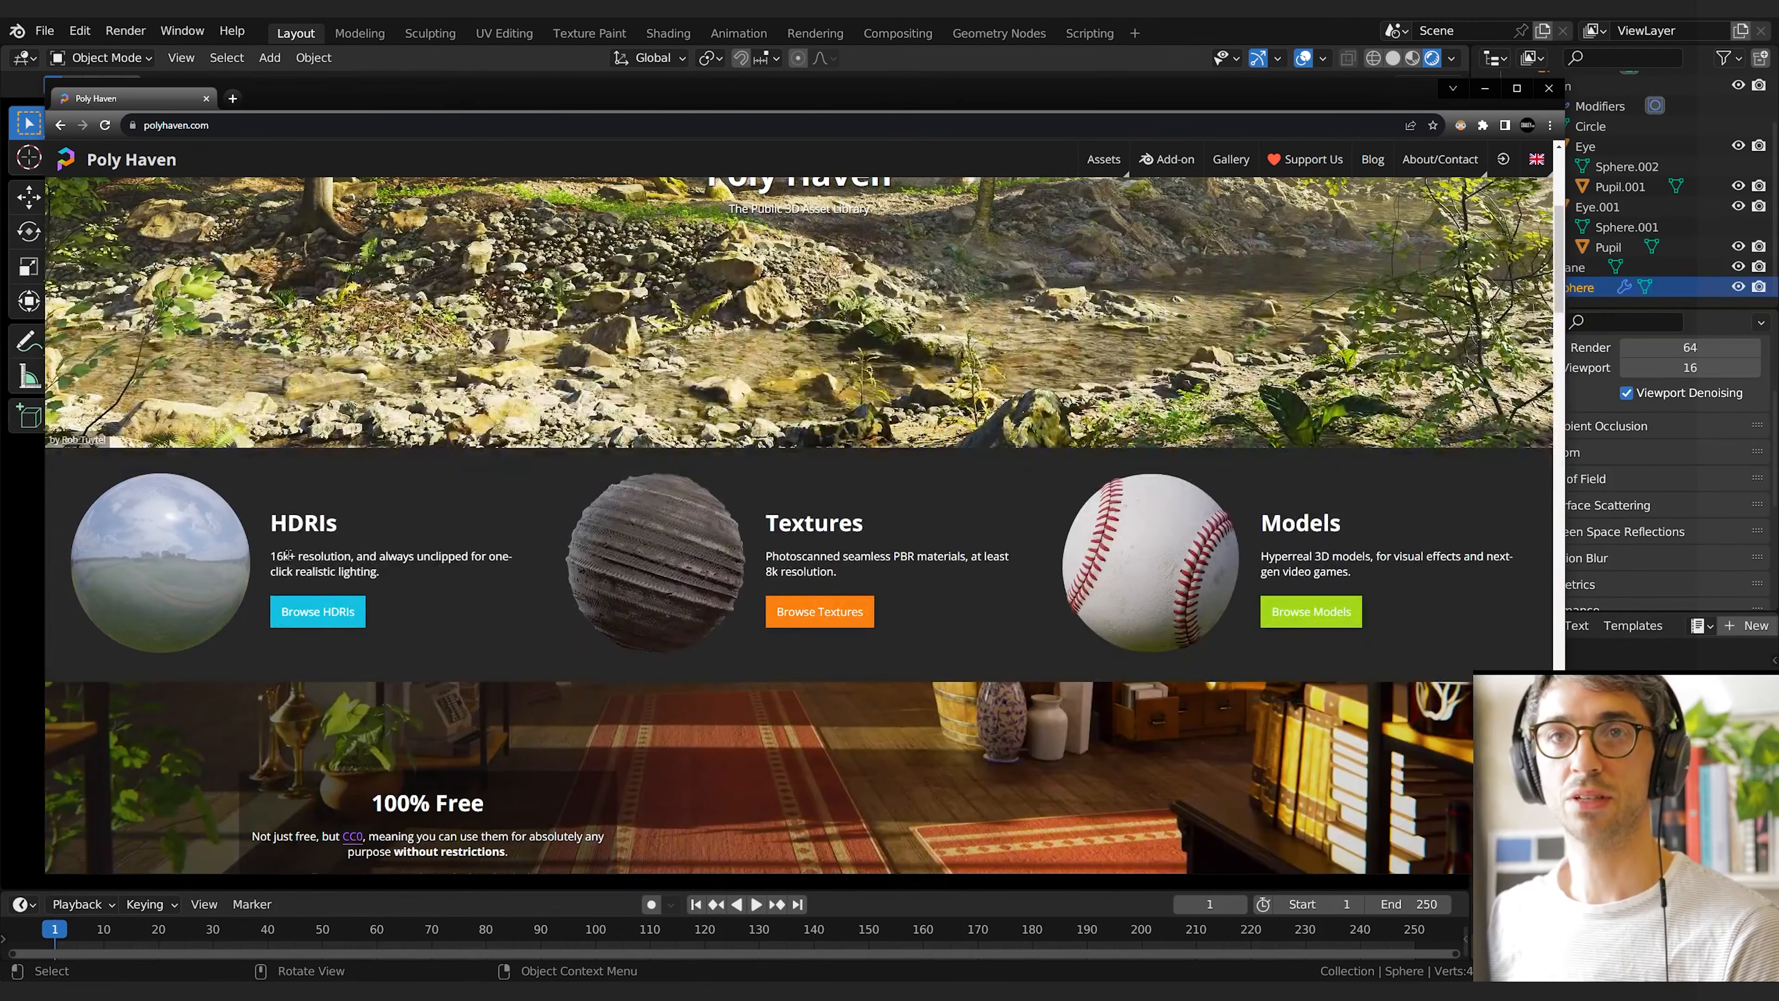
pyautogui.click(312, 612)
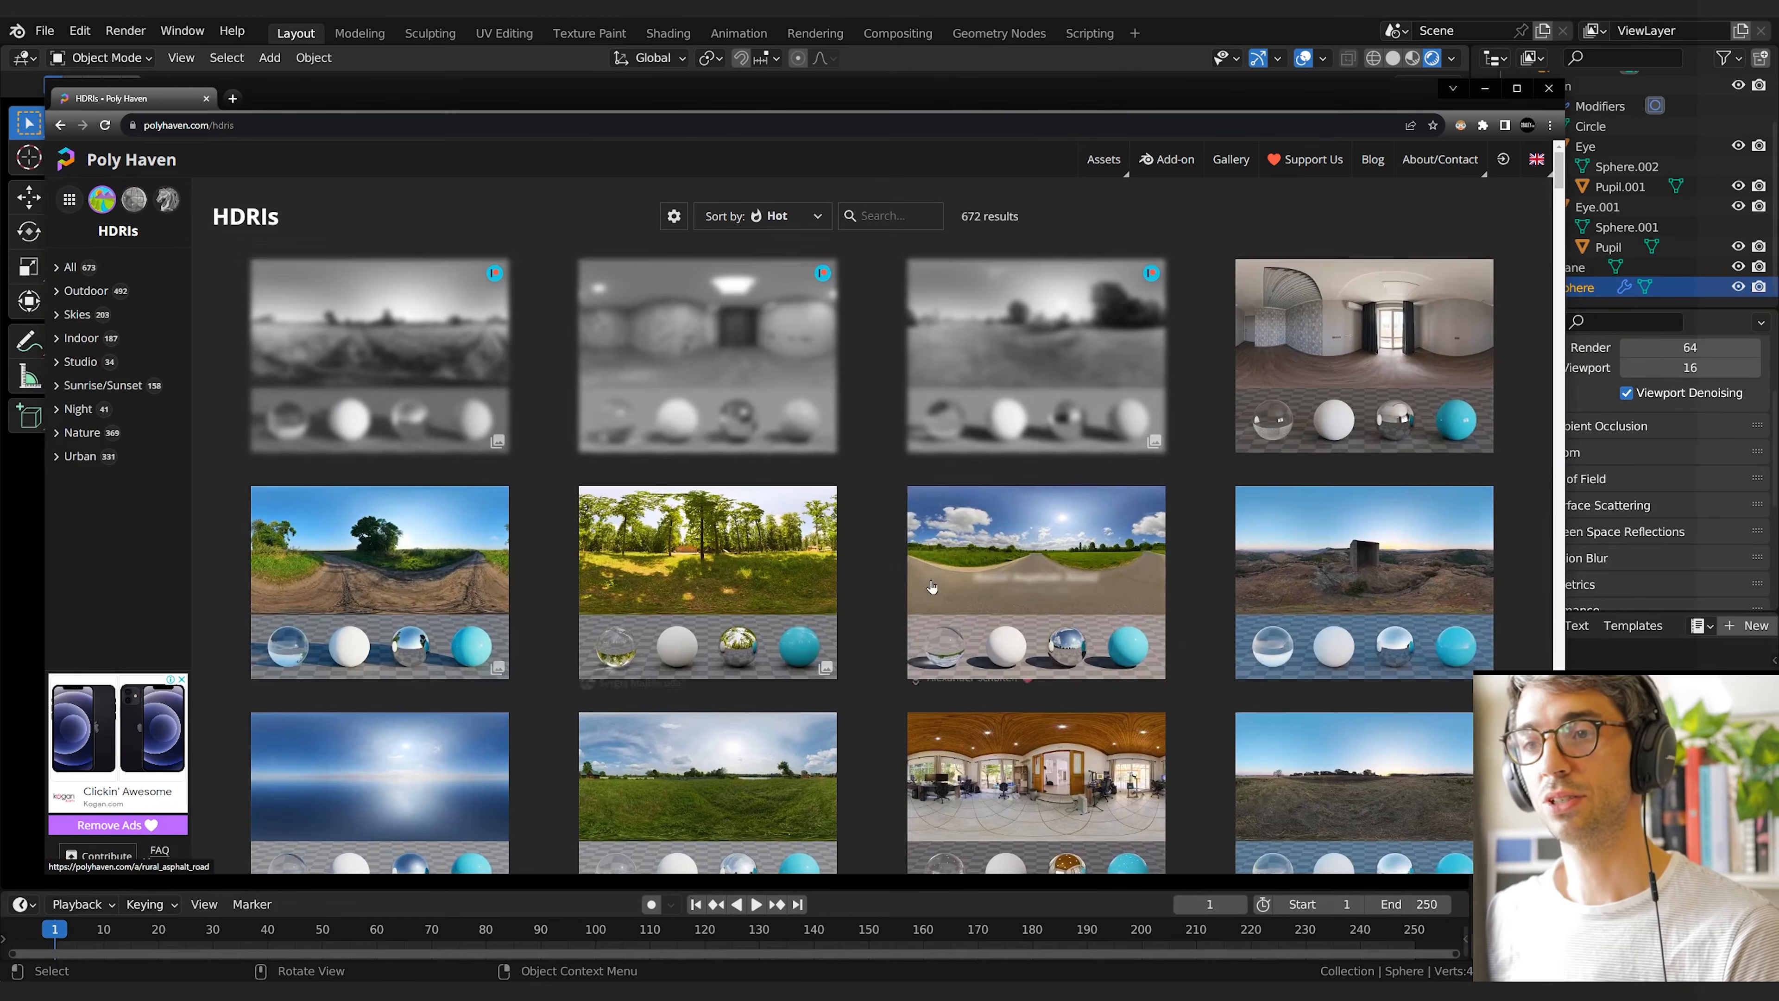
# Find the Pine Attic HDRI and download it as a 2K EXR file
pyautogui.scroll(-3, 890, 604)
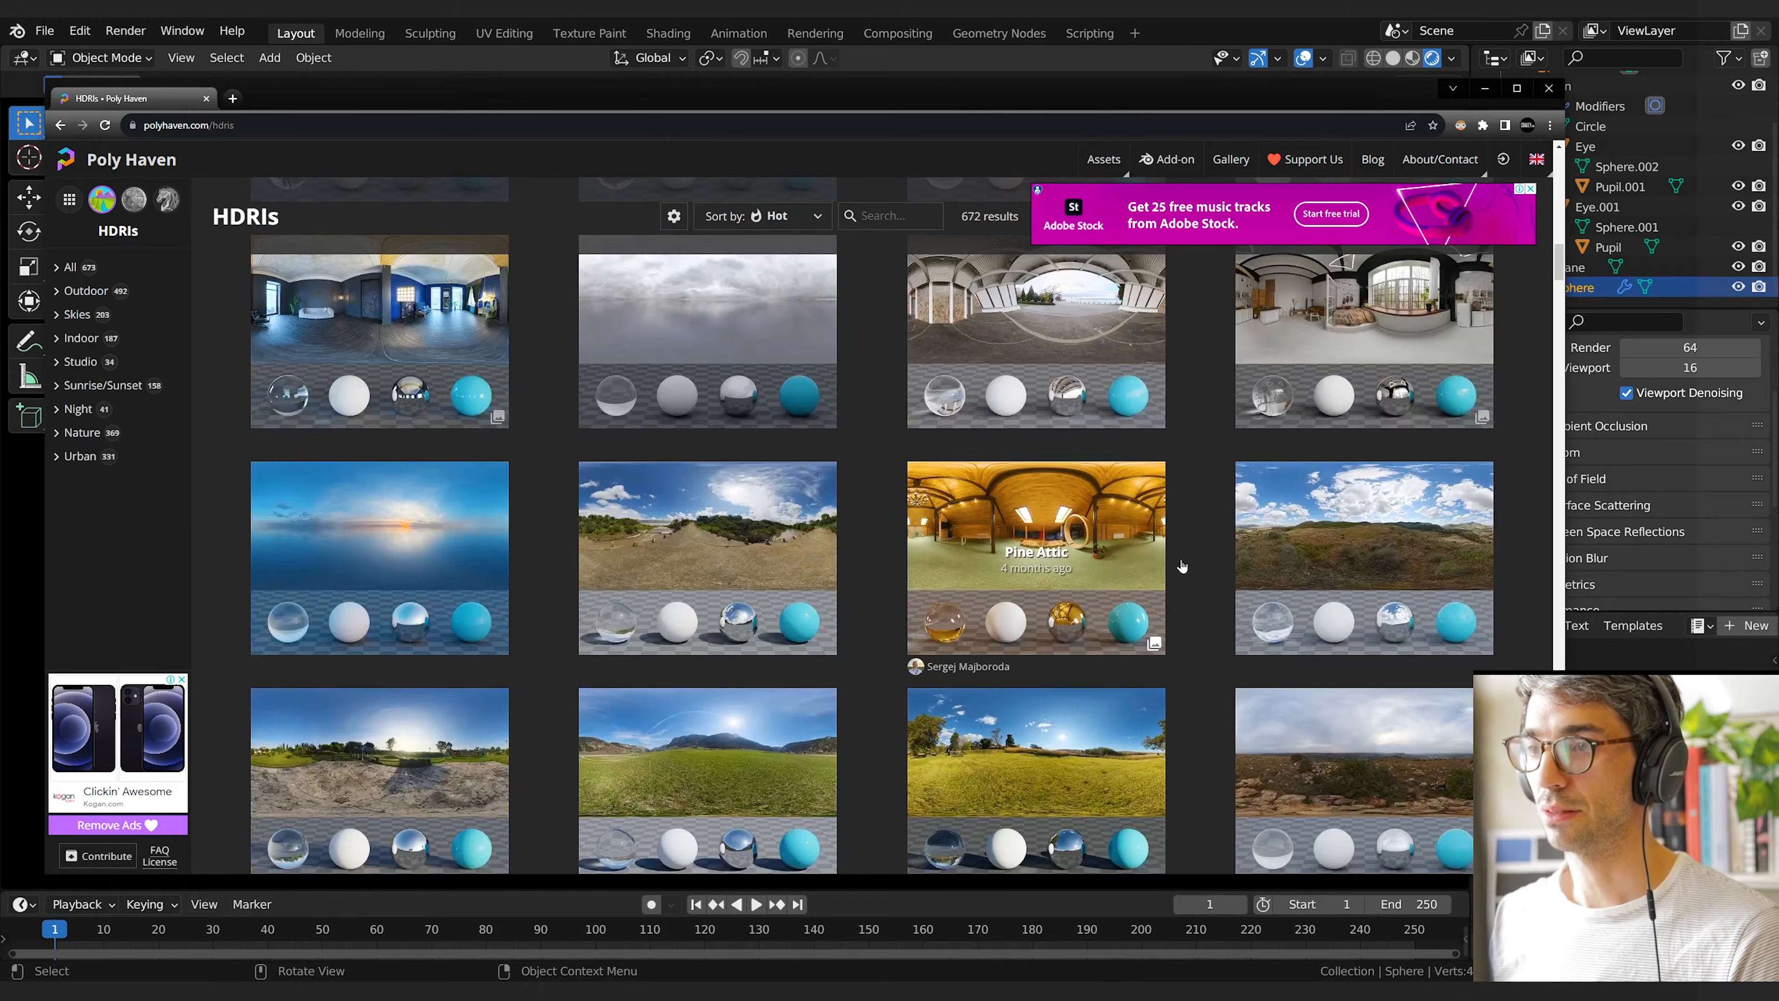
pyautogui.click(1150, 653)
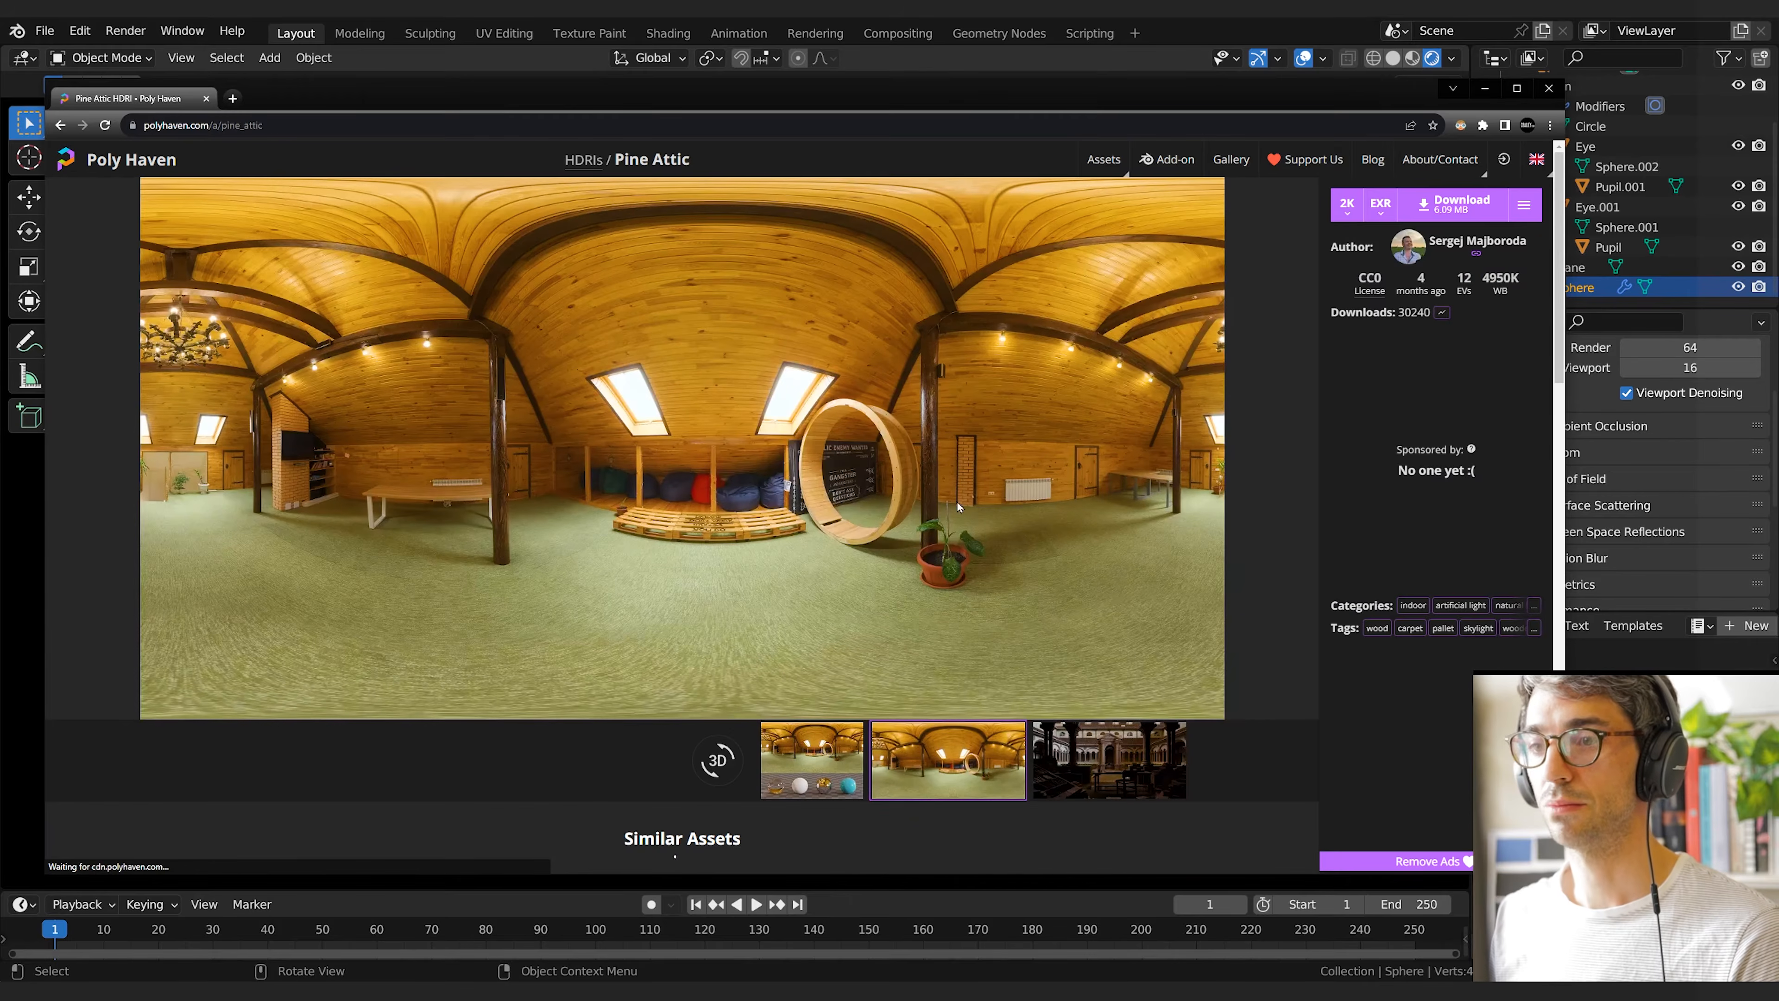
pyautogui.click(1426, 205)
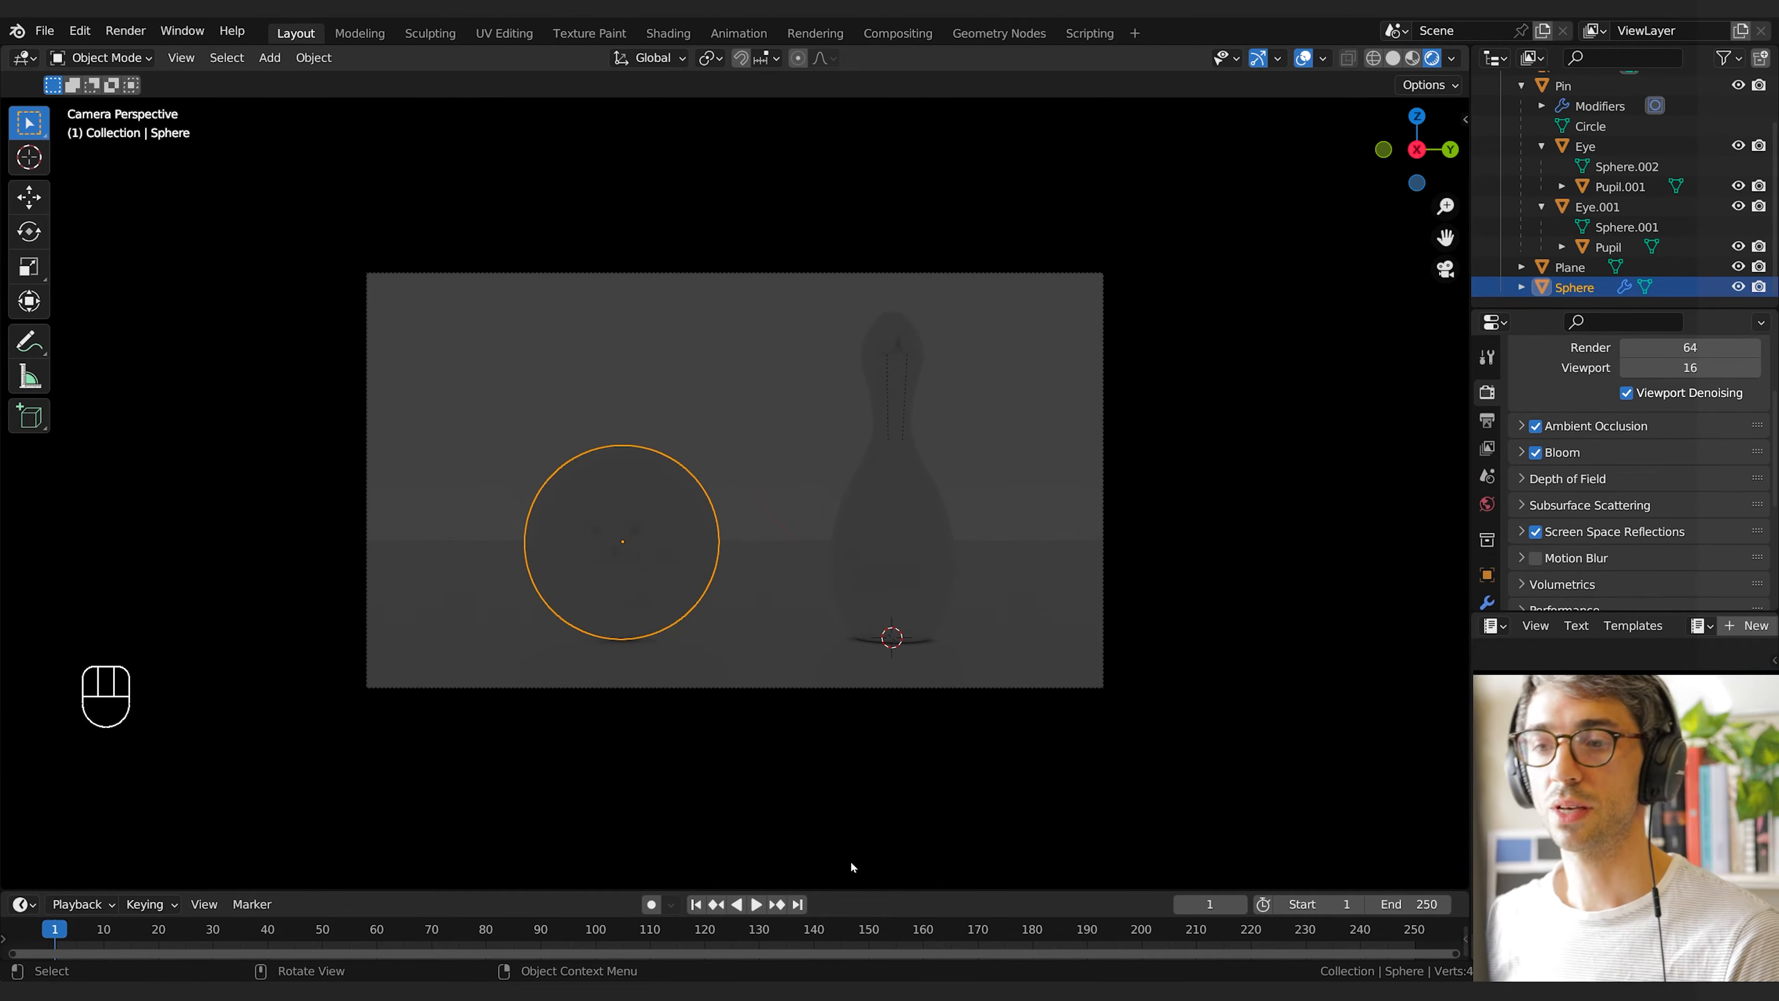
# In Blender, enlarge the timeline area and turn it into a Shader Editor showing the World shader
pyautogui.moveTo(868, 888); pyautogui.dragTo(889, 494)
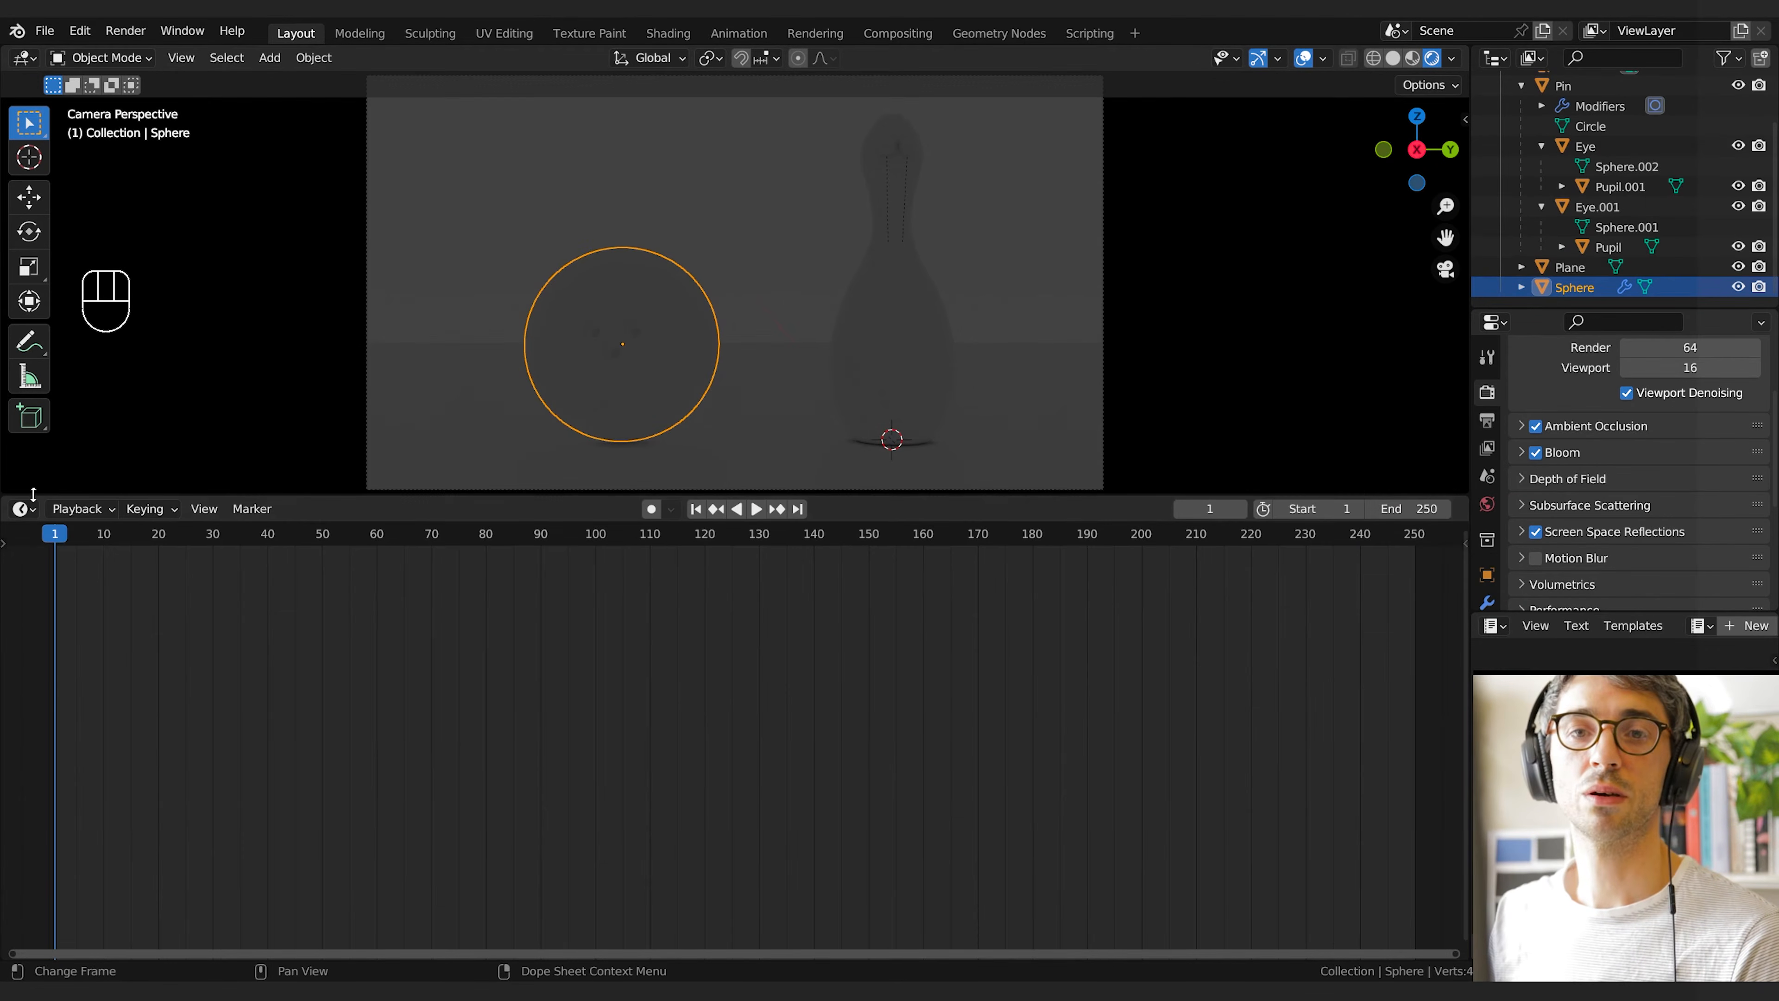
pyautogui.click(23, 508)
pyautogui.click(70, 699)
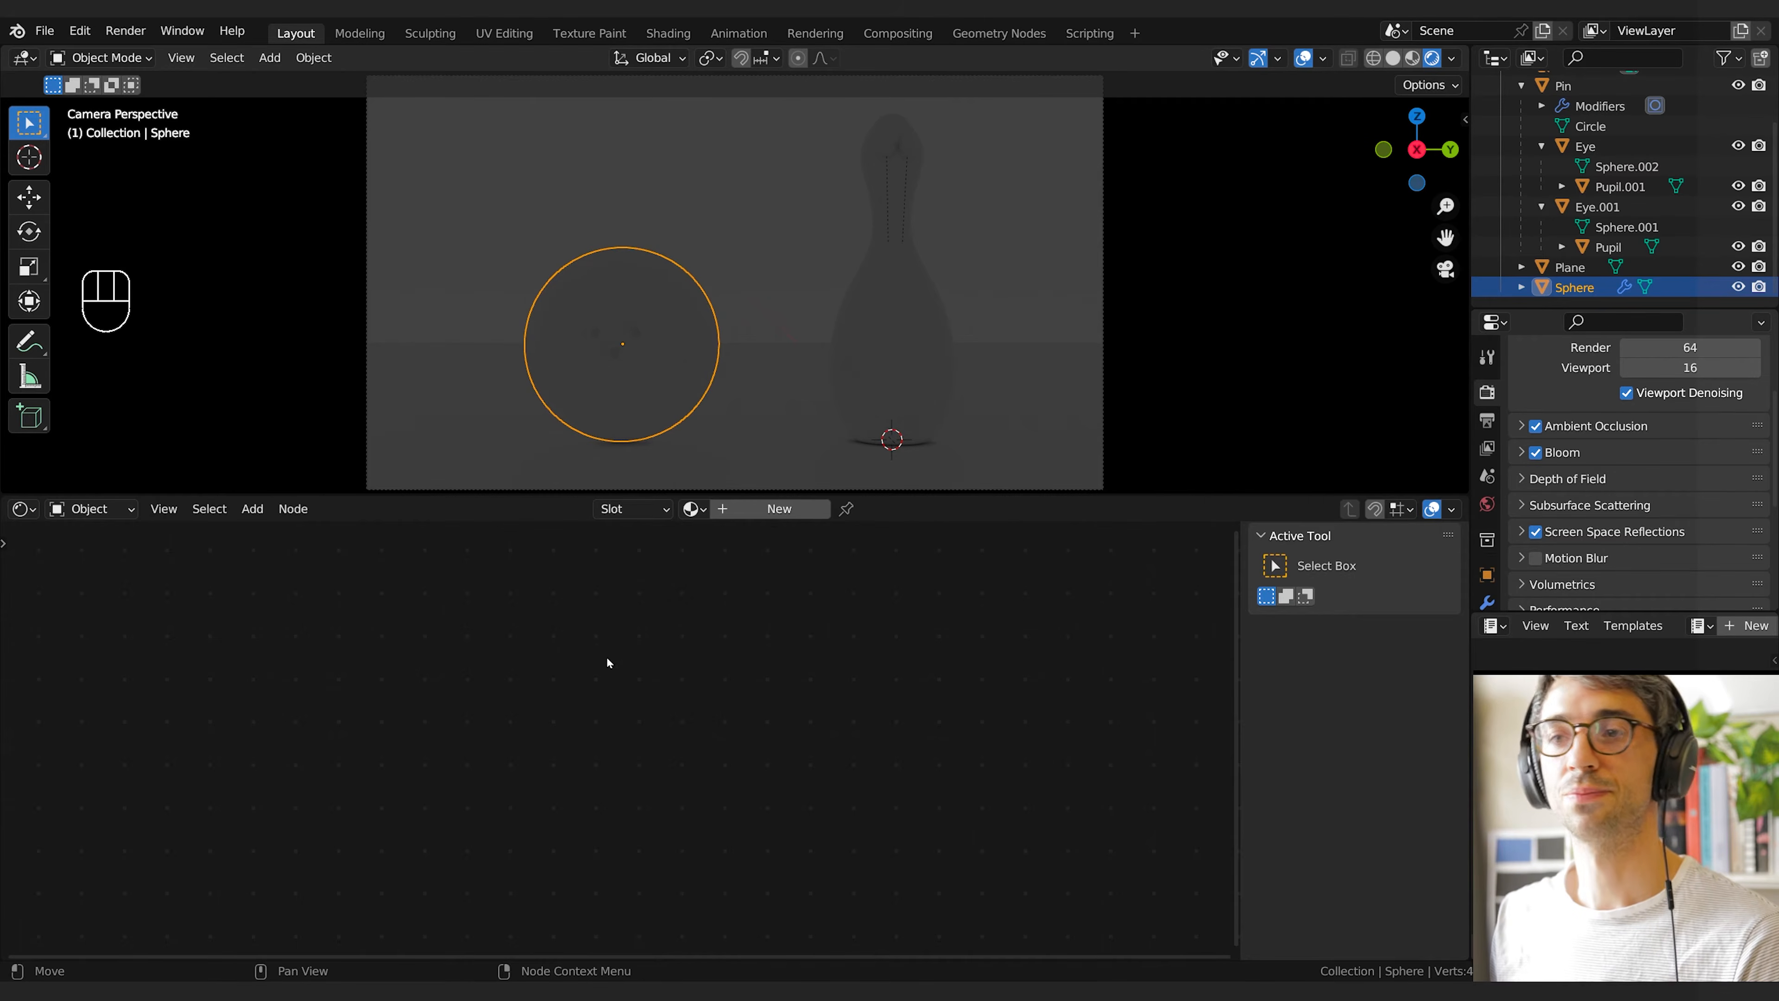
pyautogui.click(92, 510)
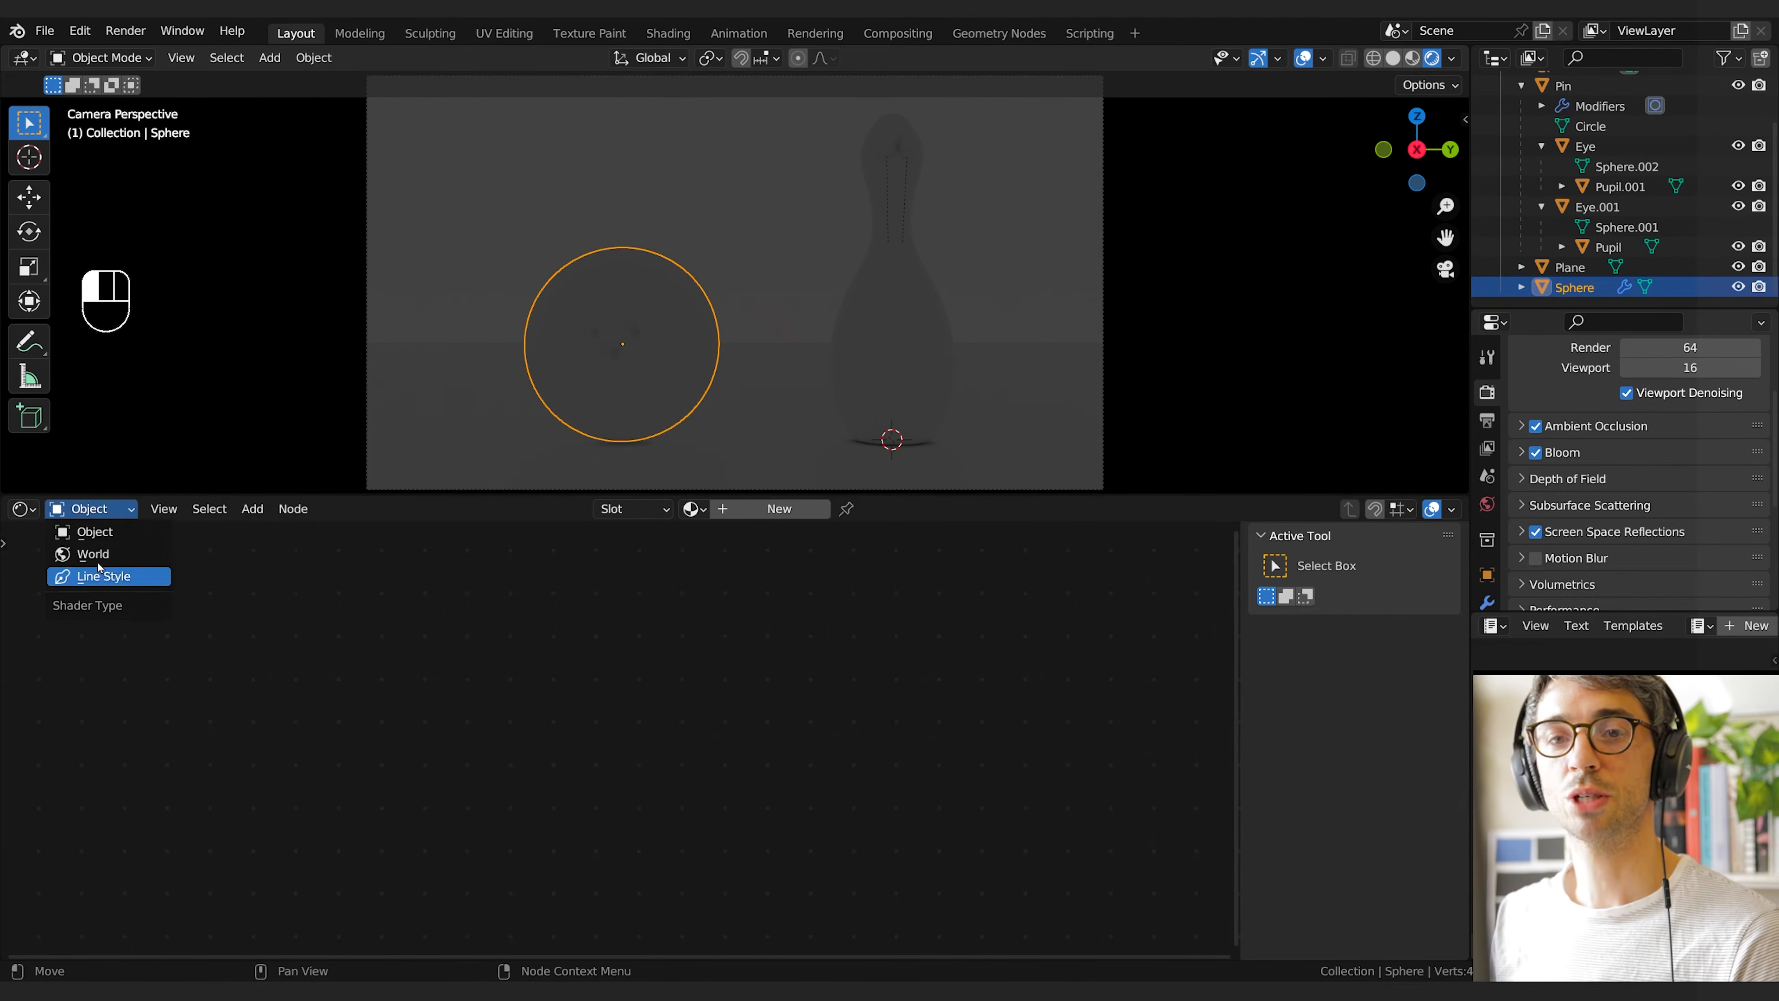
pyautogui.click(98, 555)
# Add an Environment Texture node ahead of the Background node in the world shader
pyautogui.scroll(5, 541, 723)
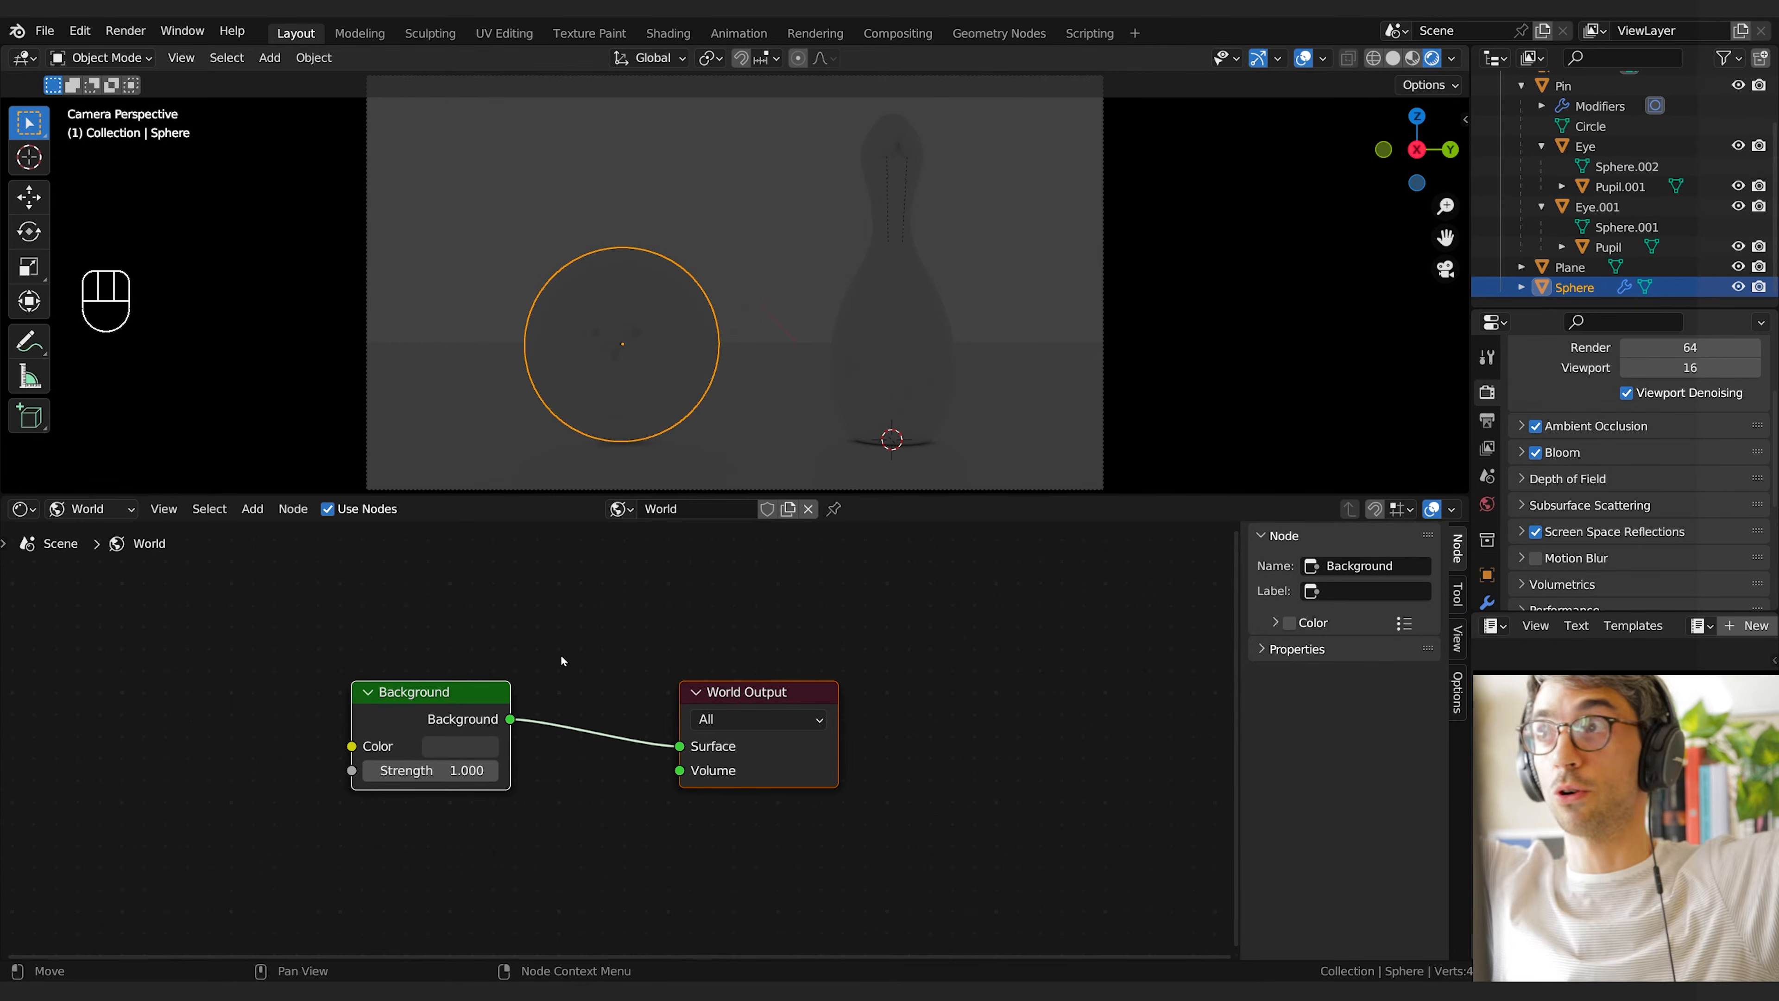
pyautogui.moveTo(561, 658); pyautogui.dragTo(707, 626, button='middle')
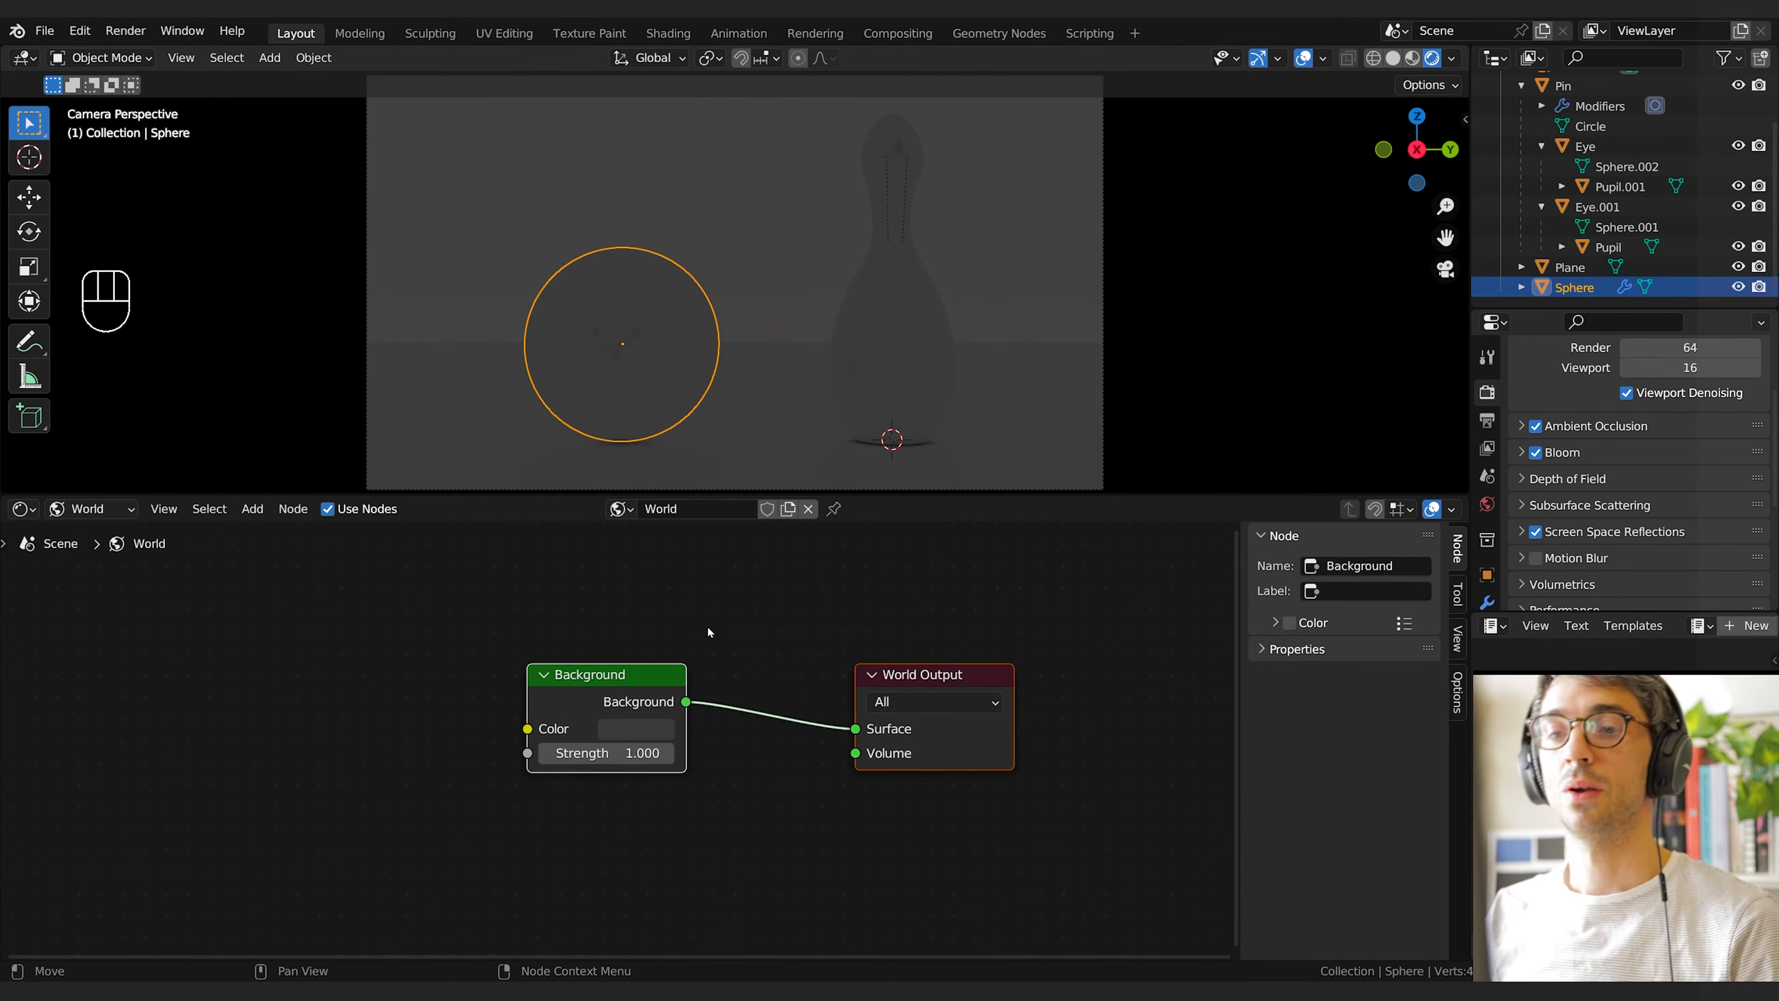
pyautogui.click(708, 626)
pyautogui.hotkey('shift', 'a')
pyautogui.click(244, 664)
pyautogui.write('env')
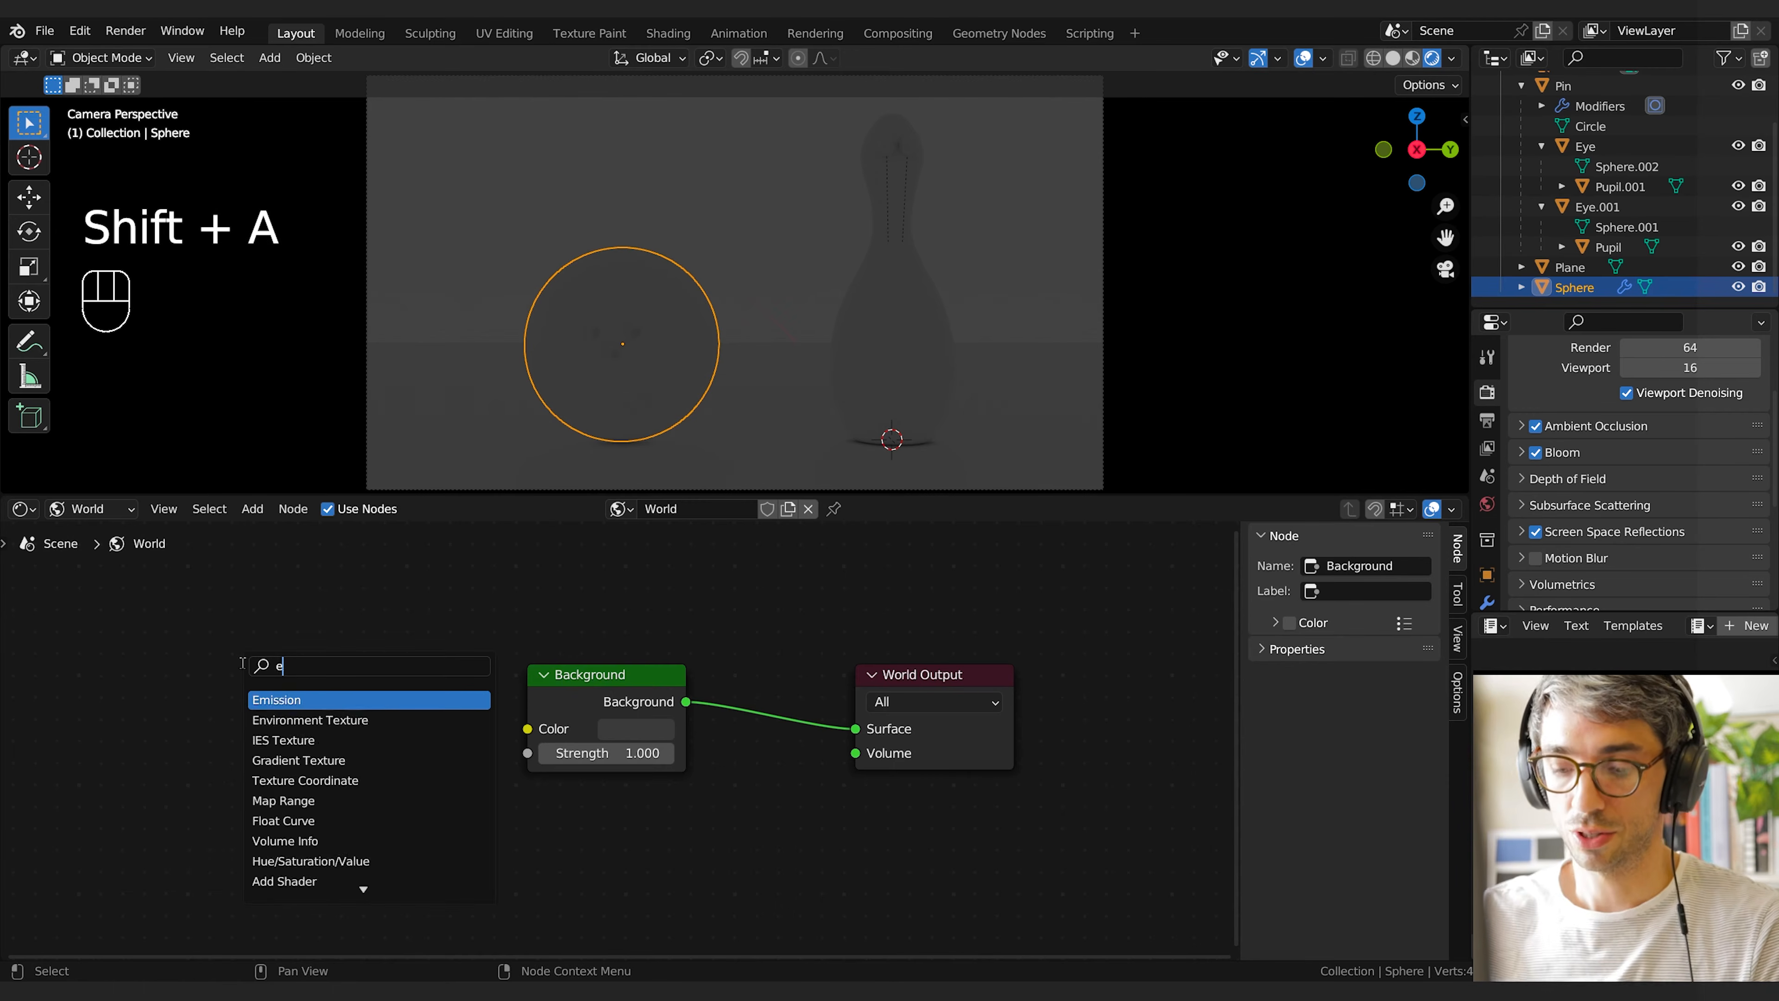
pyautogui.press('Return')
pyautogui.click(96, 642)
pyautogui.moveTo(278, 690); pyautogui.dragTo(329, 697, button='middle')
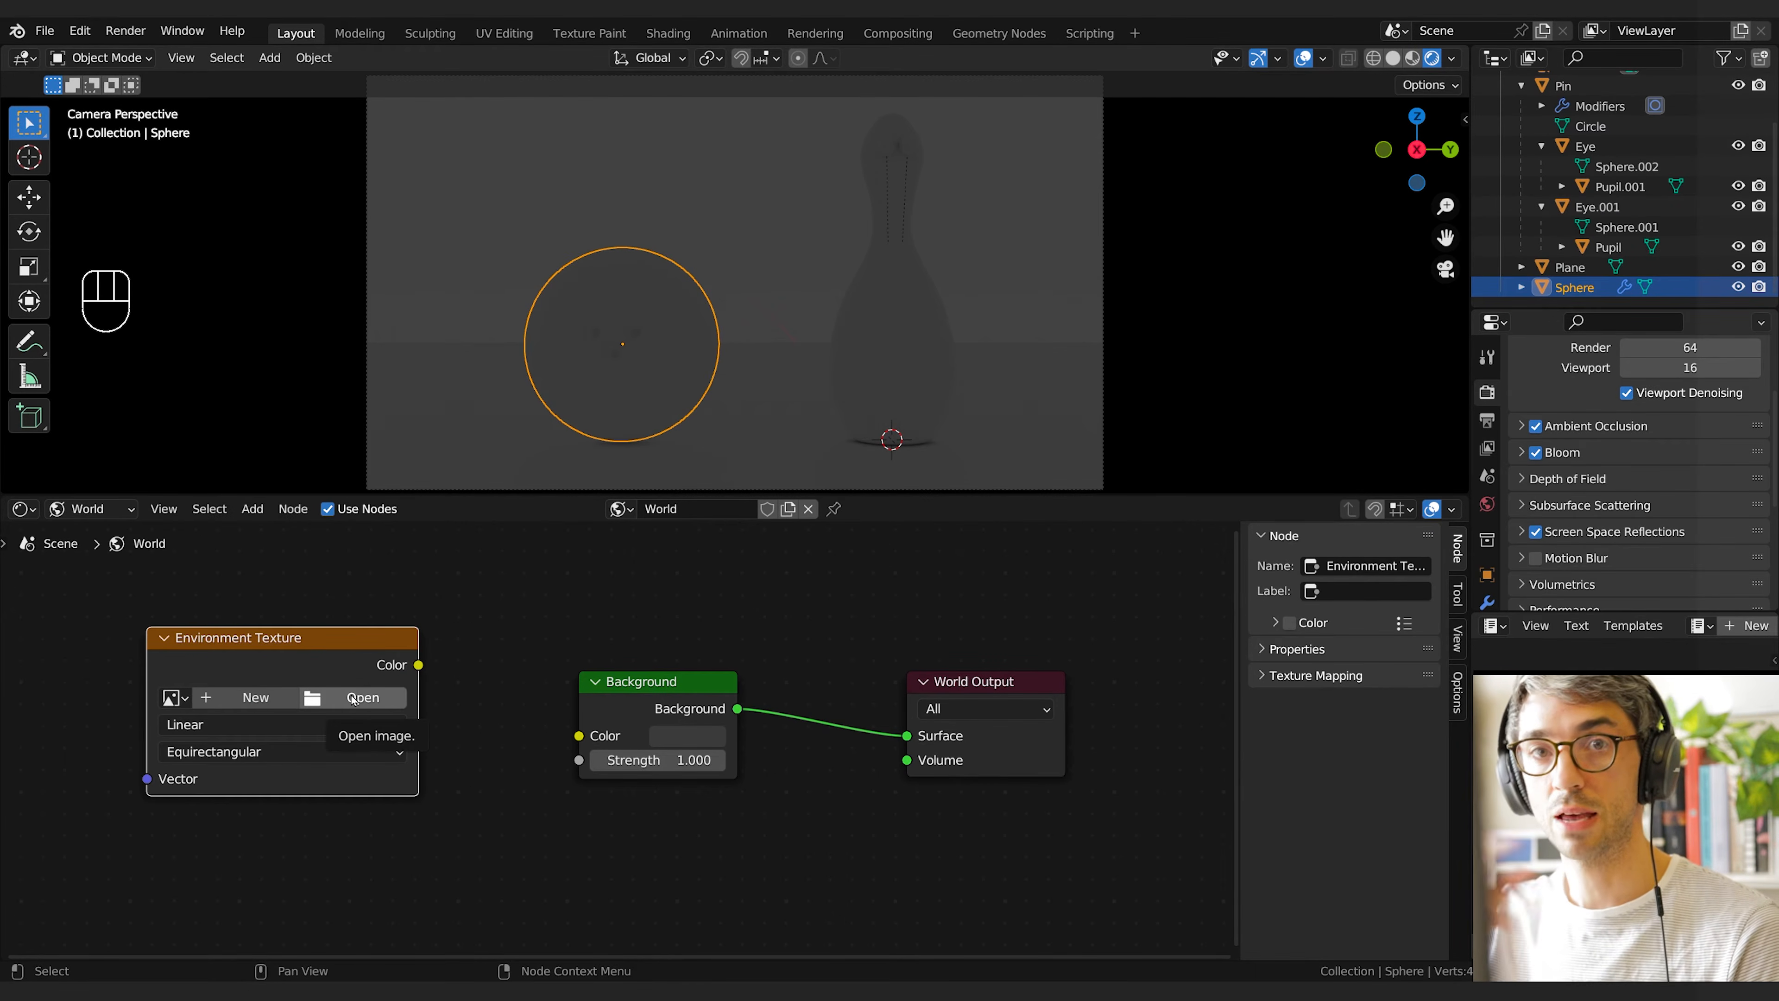
# Load pine_attic_2k.exr into the Environment Texture node and connect its Color output to the Background node's Color input
pyautogui.click(353, 699)
pyautogui.moveTo(418, 664); pyautogui.dragTo(469, 691)
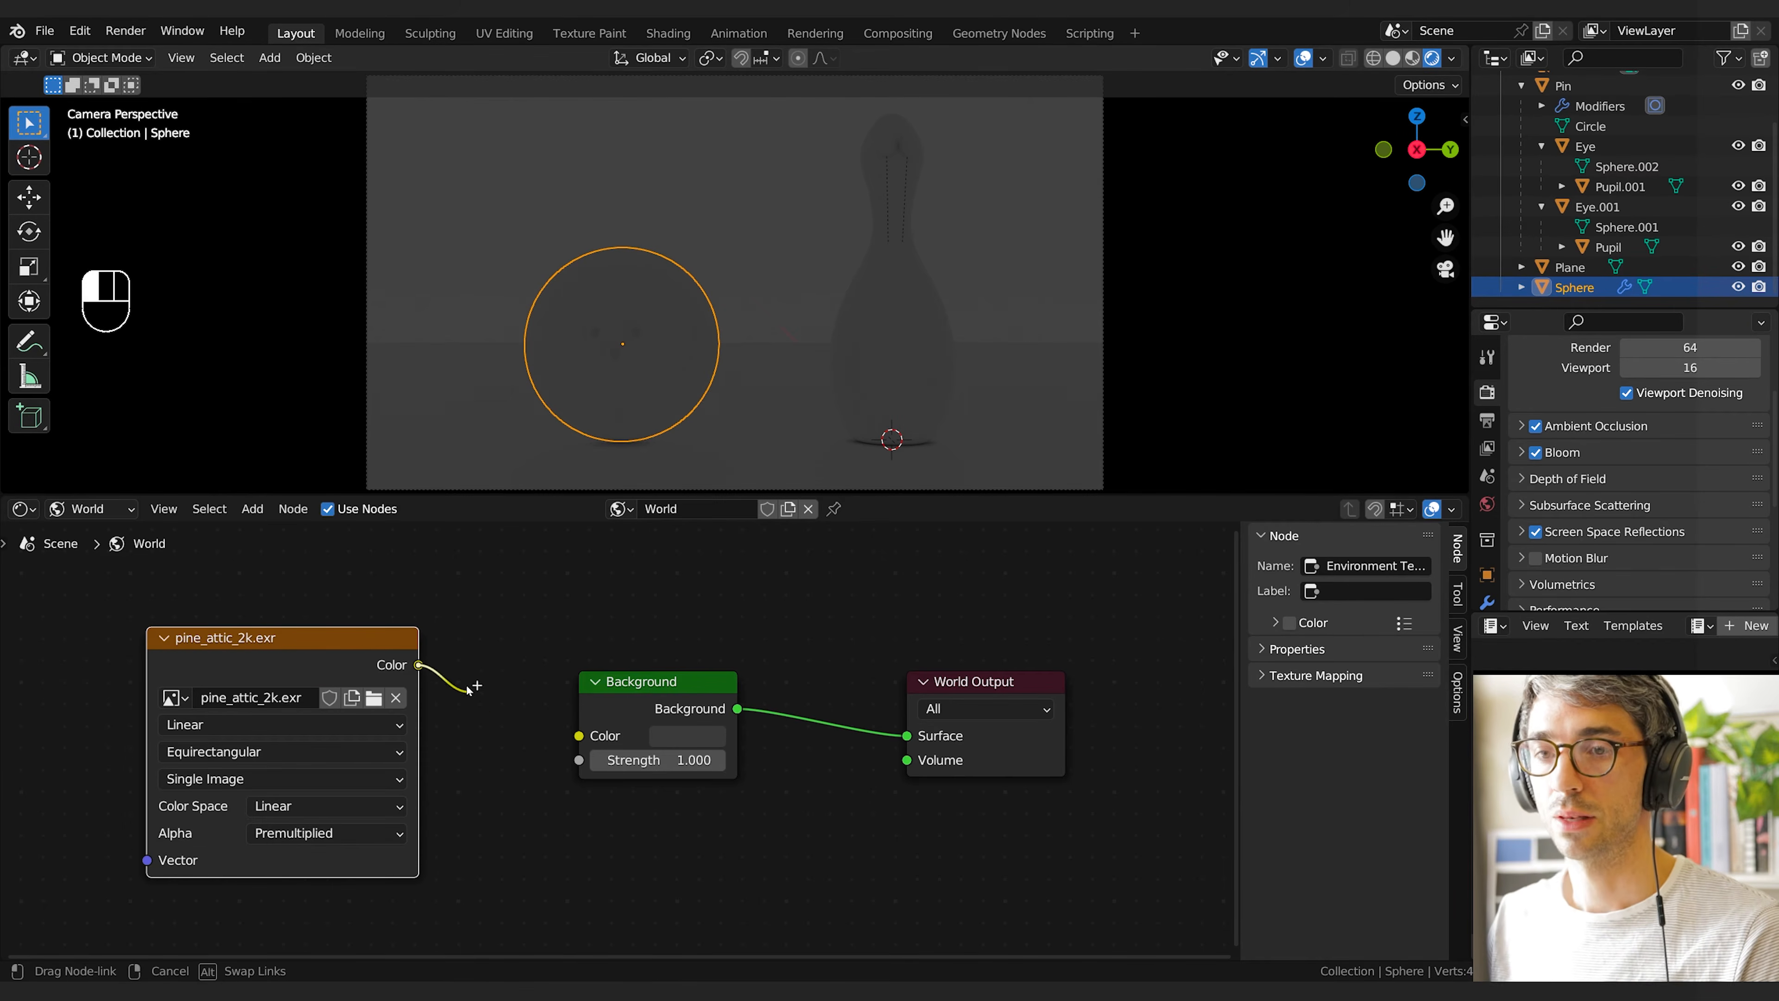
pyautogui.moveTo(537, 740); pyautogui.dragTo(579, 735)
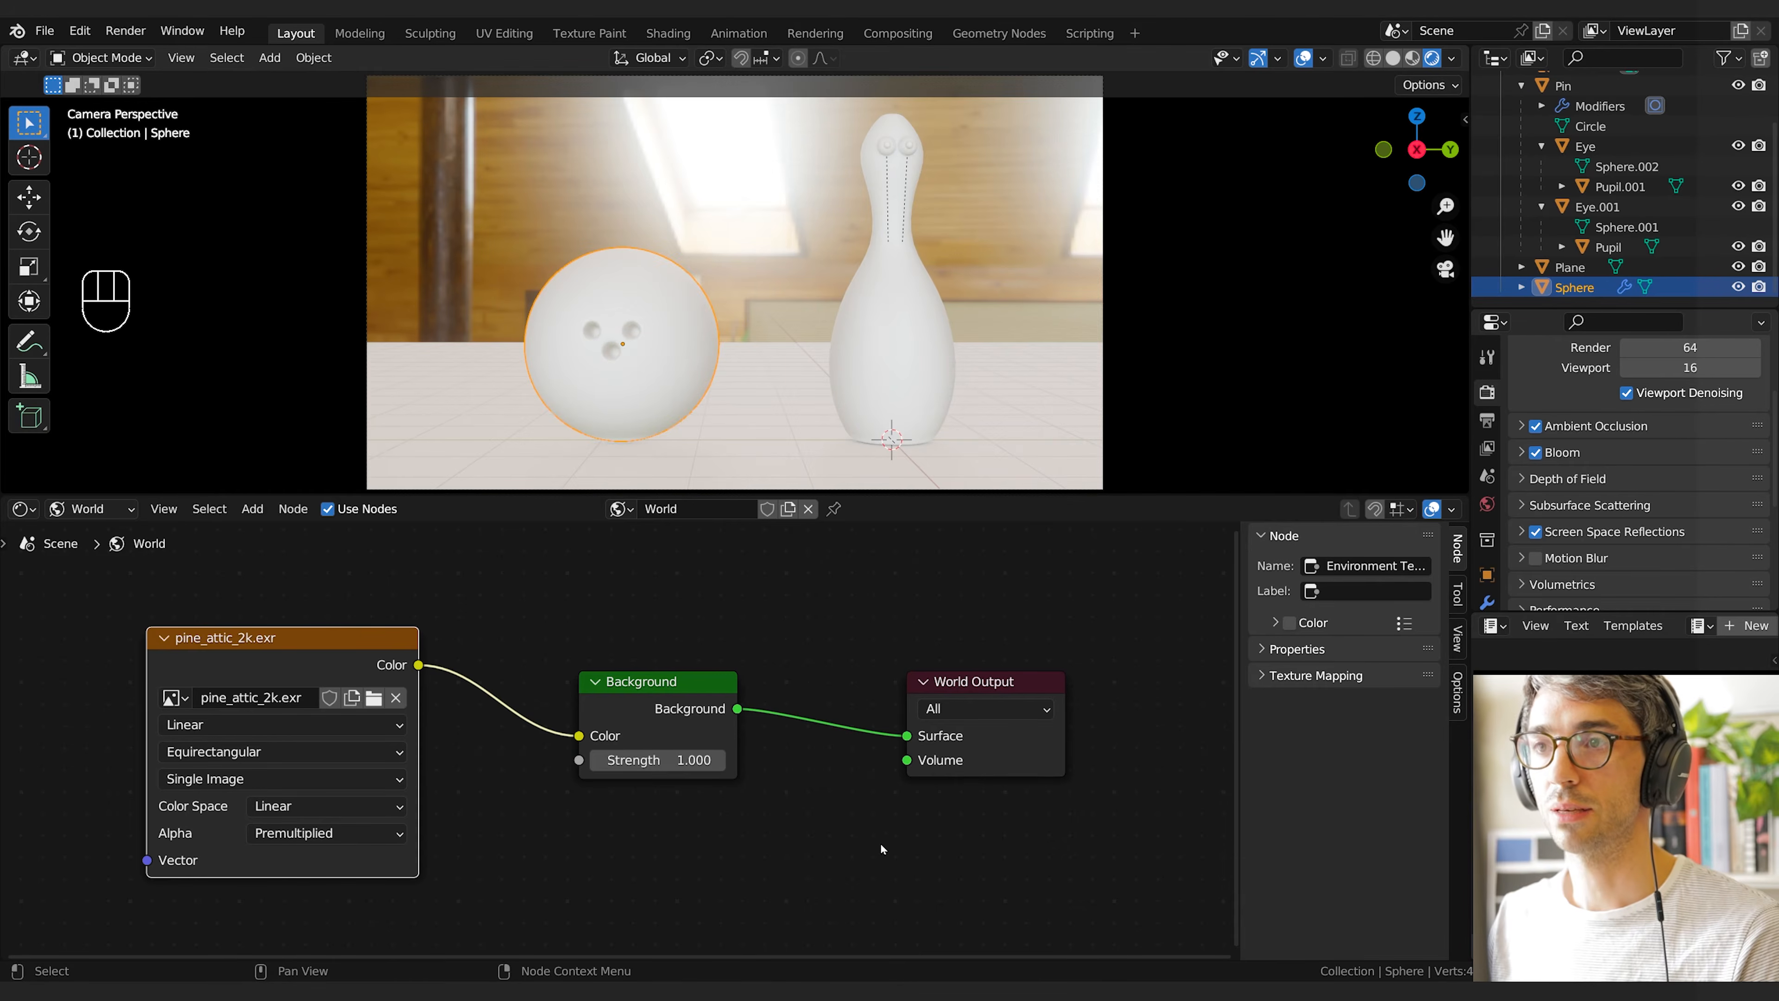
# Add a Texture Coordinate node ahead of the pine_attic_2k.exr texture node
pyautogui.moveTo(332, 916); pyautogui.dragTo(762, 879, button='middle')
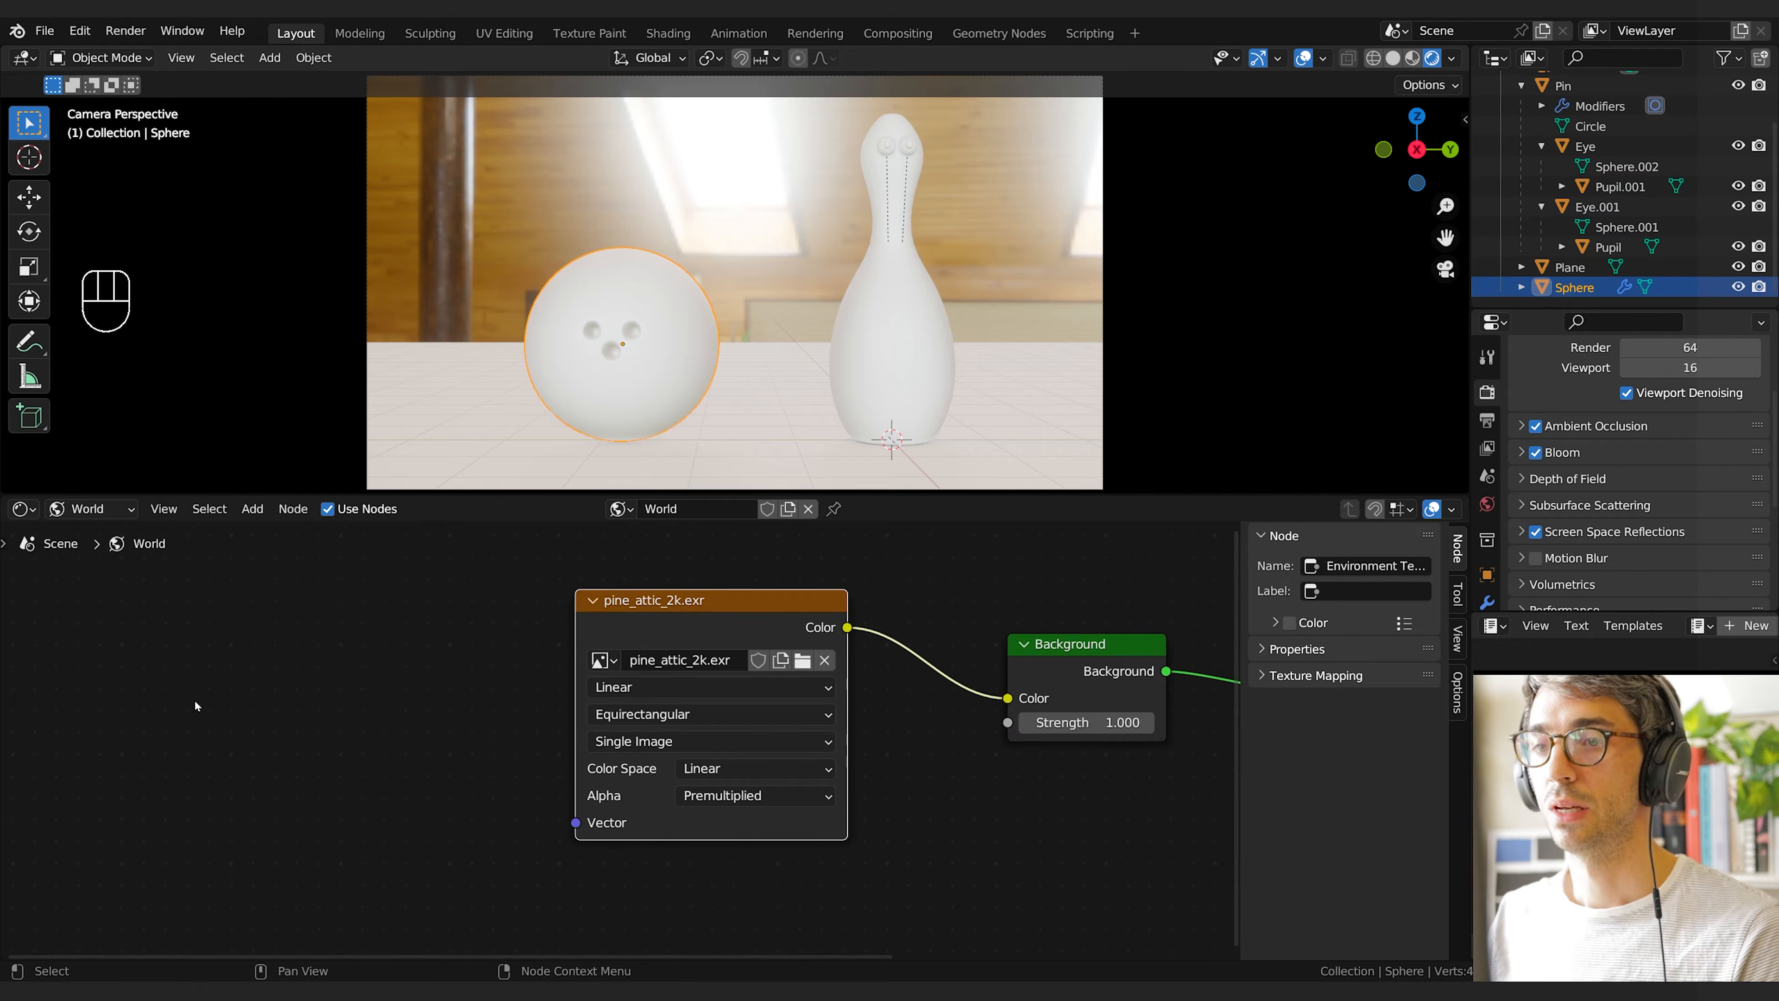
pyautogui.moveTo(196, 706); pyautogui.dragTo(313, 715, button='middle')
pyautogui.hotkey('shift', 'a')
pyautogui.write('text')
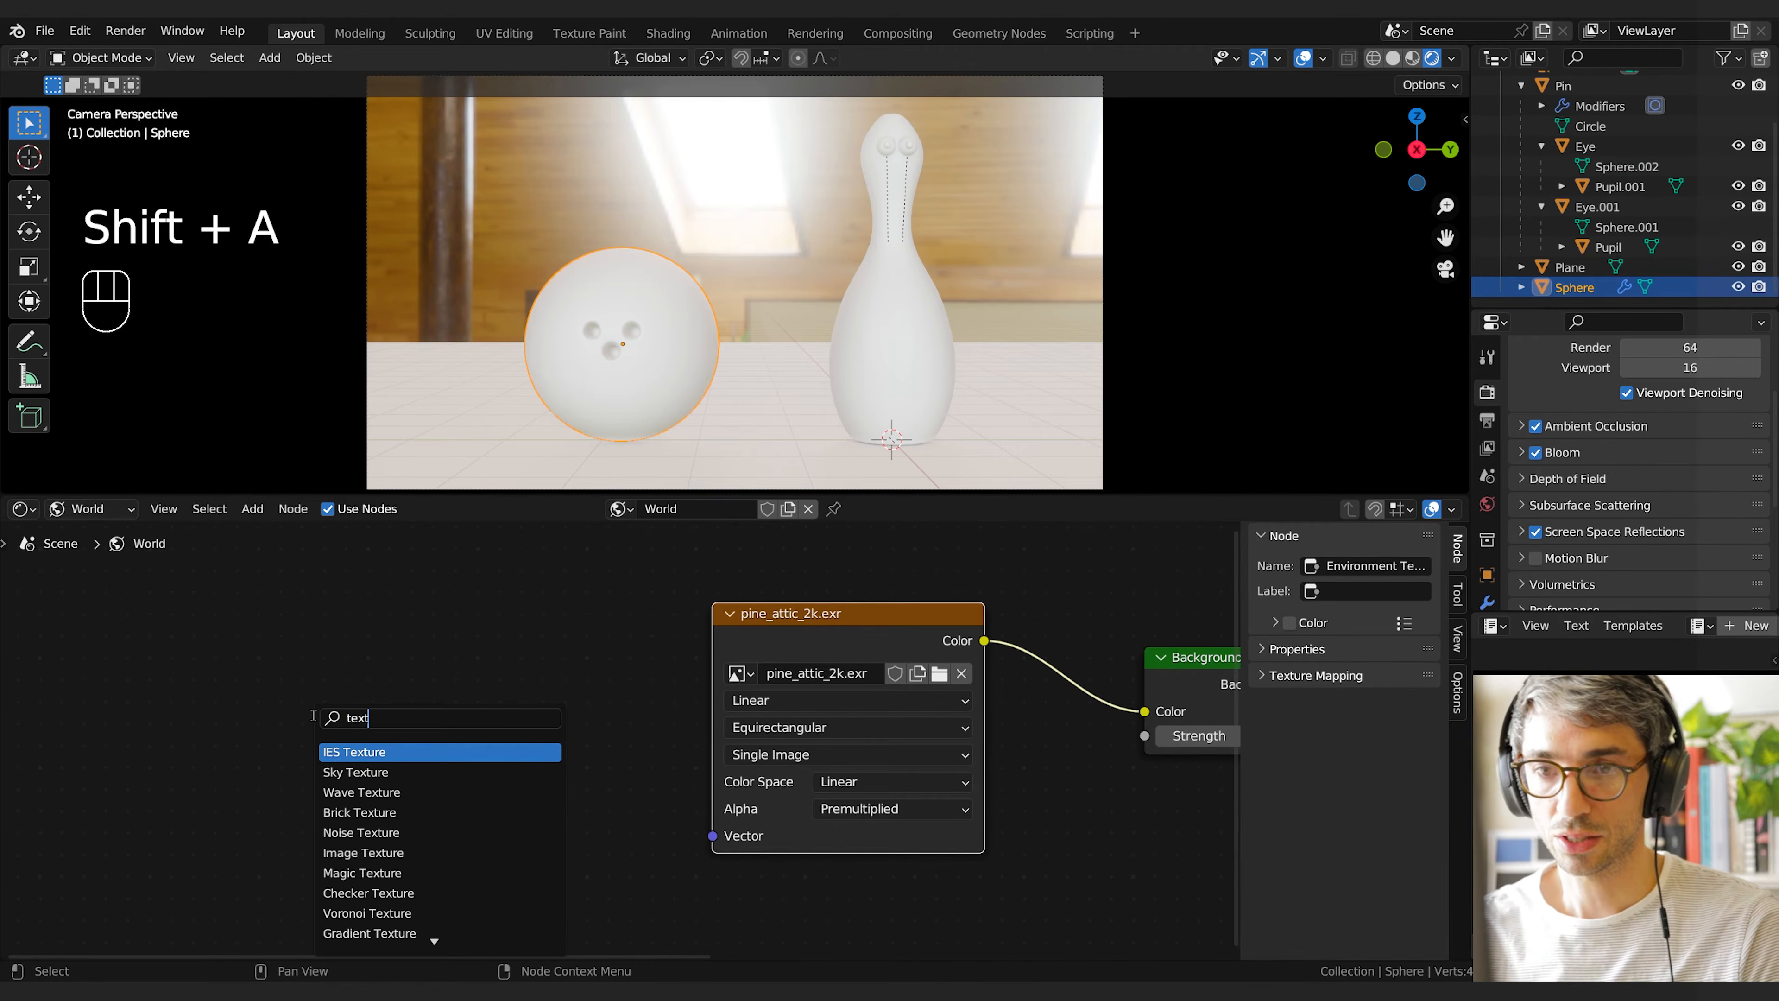
pyautogui.write('ure coo')
pyautogui.press('Return')
pyautogui.click(319, 719)
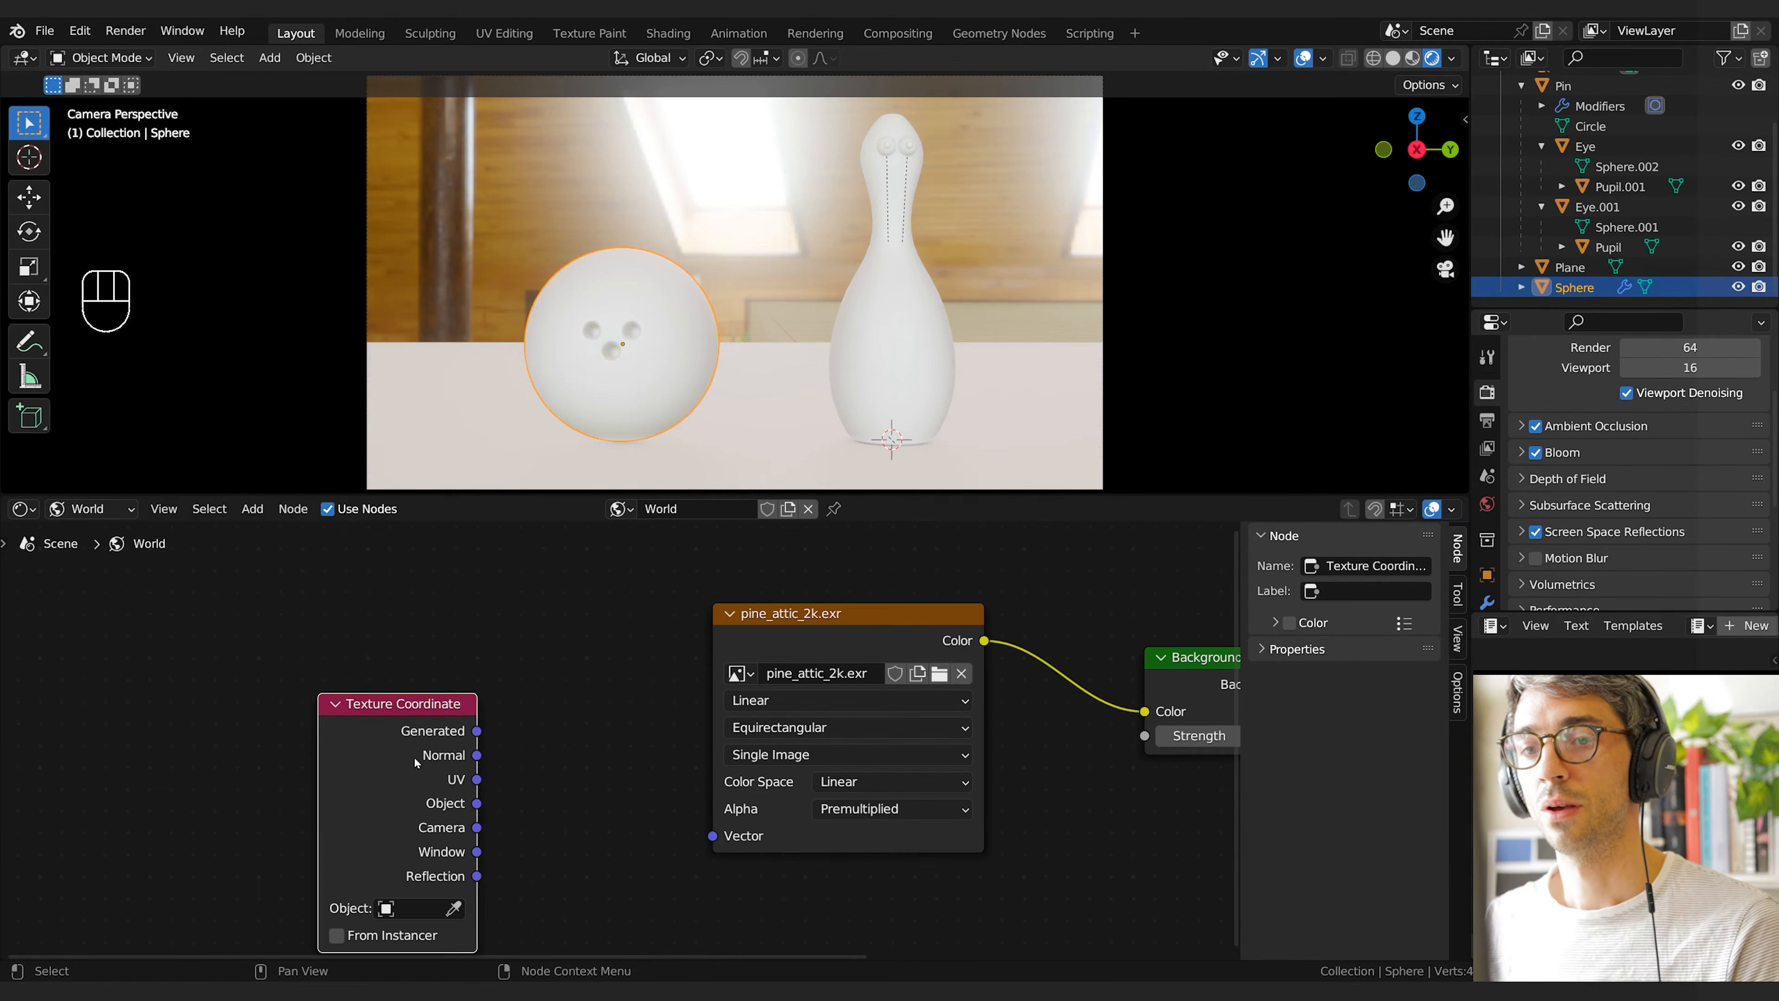
# Add a Mapping node between the Texture Coordinate node and the environment texture node
pyautogui.moveTo(477, 730); pyautogui.dragTo(505, 709)
pyautogui.hotkey('shift', 'a')
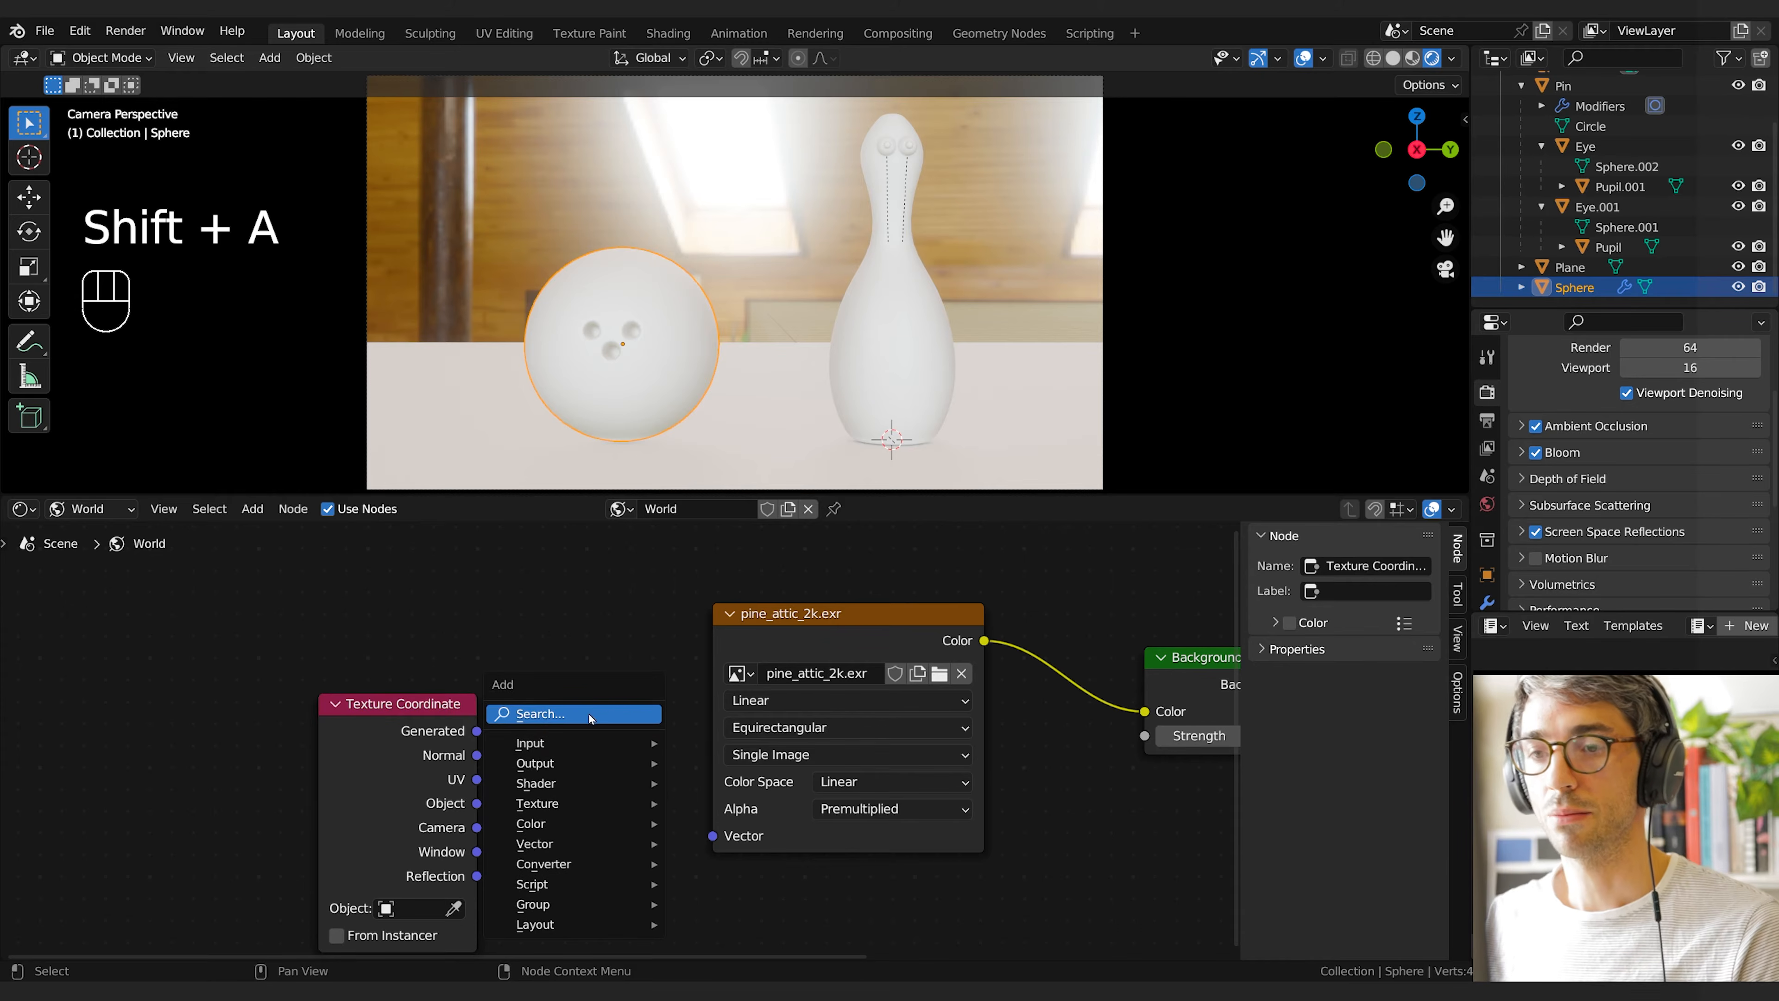
pyautogui.click(589, 713)
pyautogui.write('mapp')
pyautogui.press('Return')
pyautogui.click(499, 666)
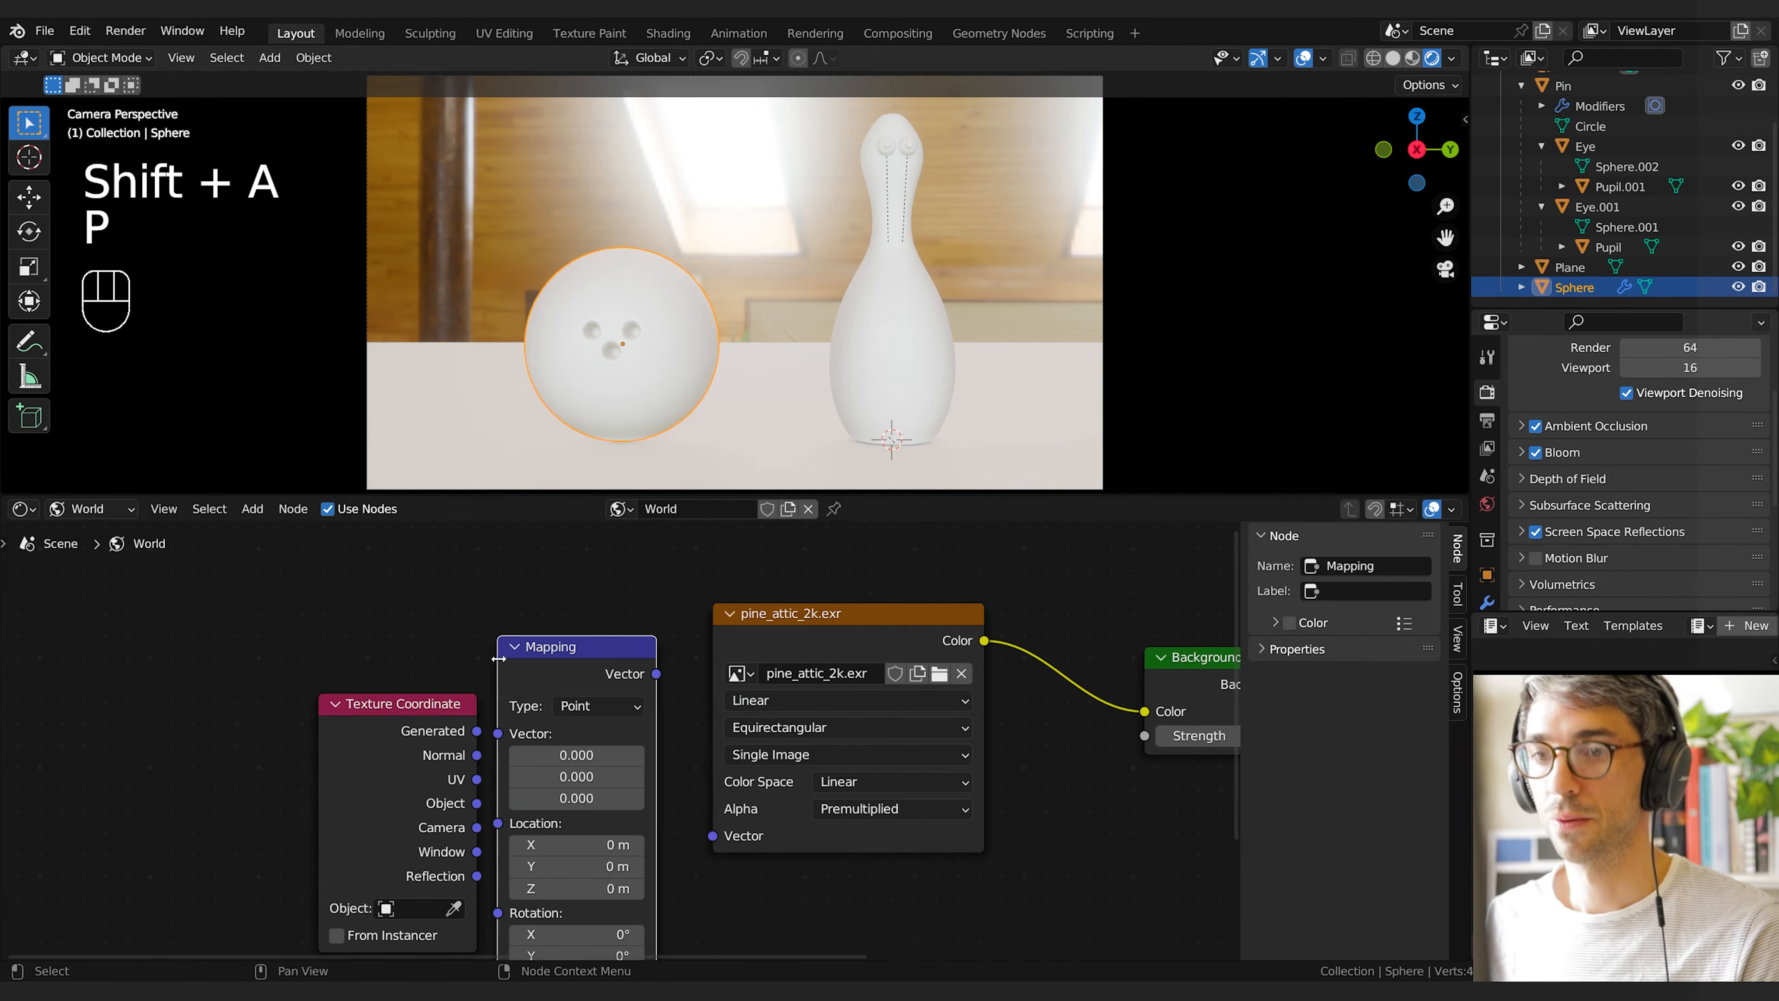
# Link the Generated coordinates through the Mapping node to the environment texture's Vector and rotate the environment about Z
pyautogui.click(394, 761)
pyautogui.press('g')
pyautogui.click(286, 697)
pyautogui.moveTo(369, 667); pyautogui.dragTo(498, 733)
pyautogui.moveTo(560, 647); pyautogui.dragTo(502, 637)
pyautogui.moveTo(599, 664); pyautogui.dragTo(714, 834)
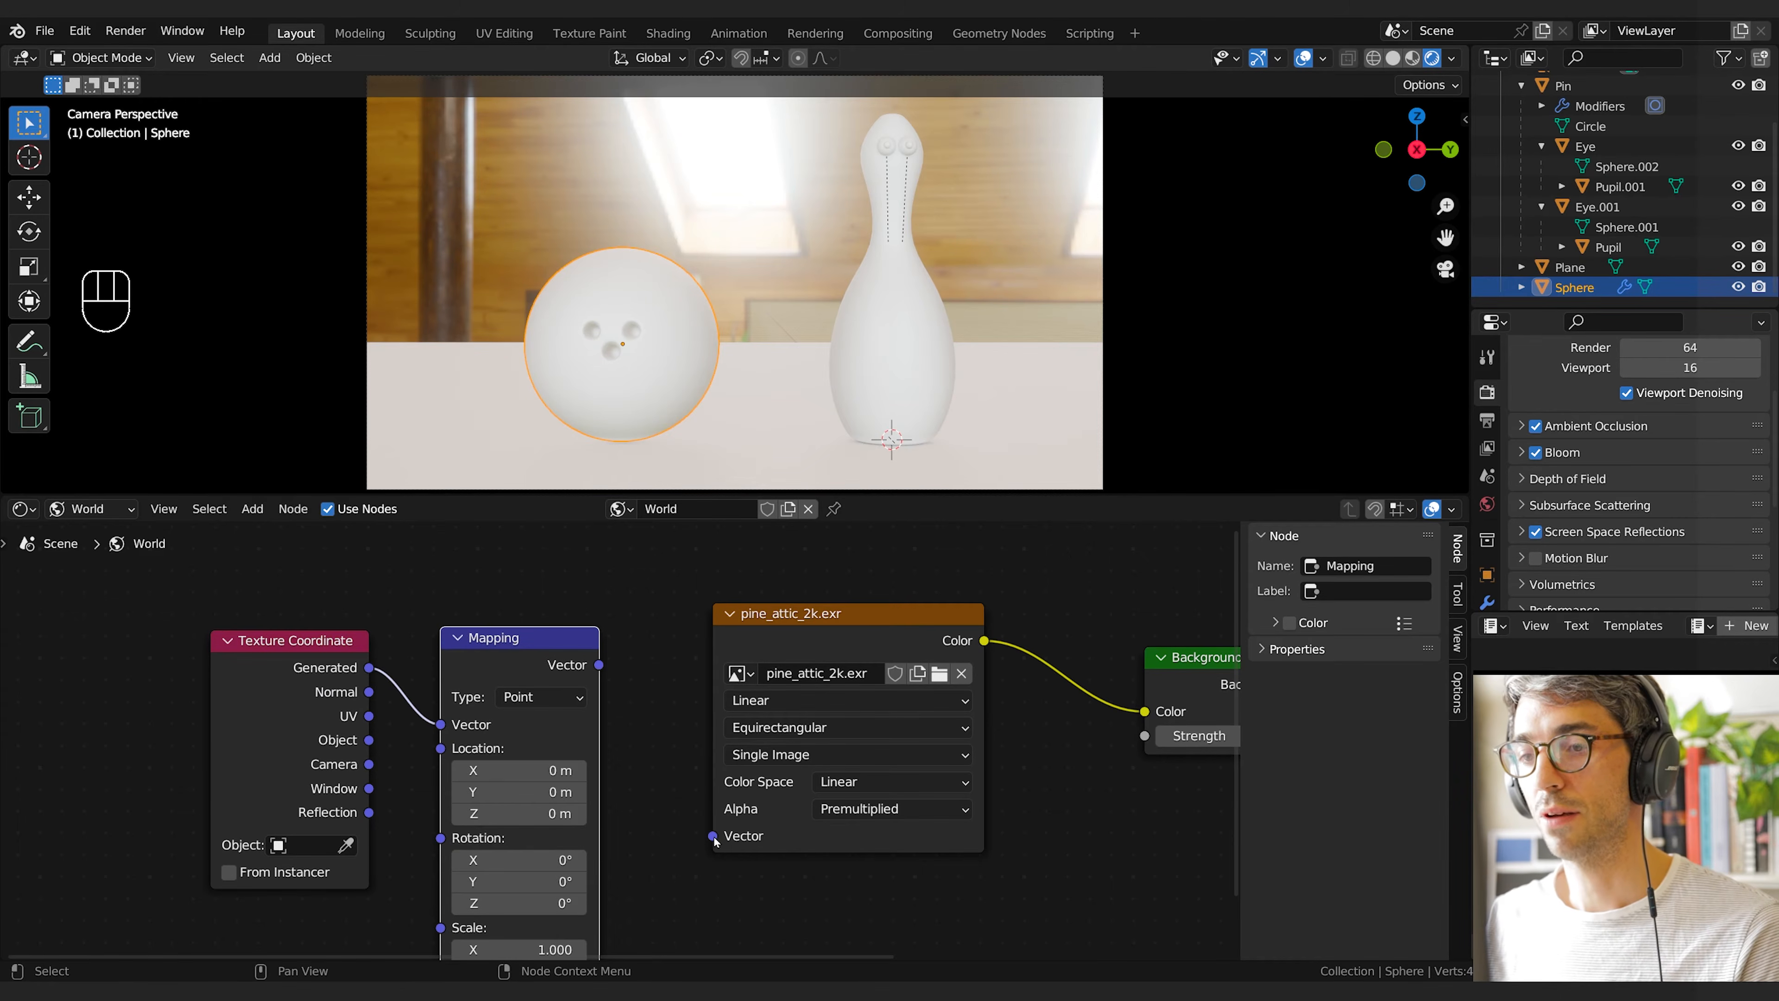
pyautogui.moveTo(599, 666); pyautogui.dragTo(713, 836)
pyautogui.moveTo(518, 903); pyautogui.dragTo(679, 902)
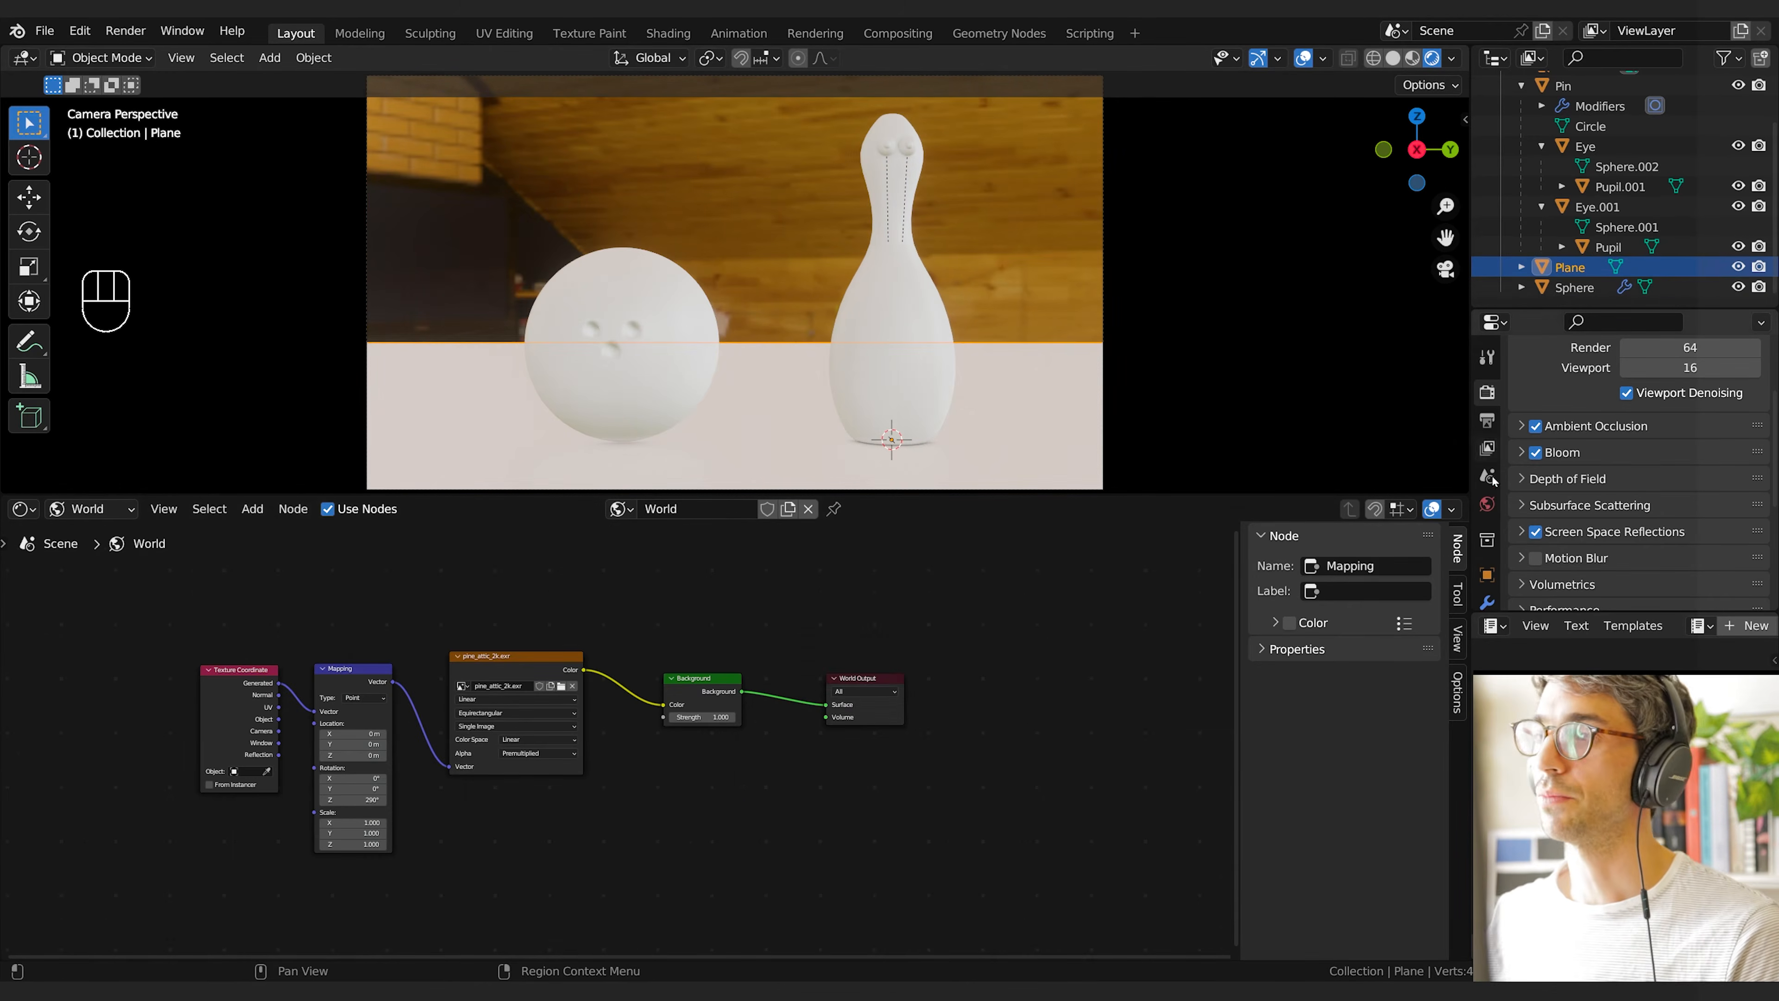
# Give the floor plane a new material with a dark grey base color
pyautogui.moveTo(1488, 517); pyautogui.dragTo(1772, 394, button='middle')
pyautogui.moveTo(1487, 424); pyautogui.dragTo(1487, 348, button='middle')
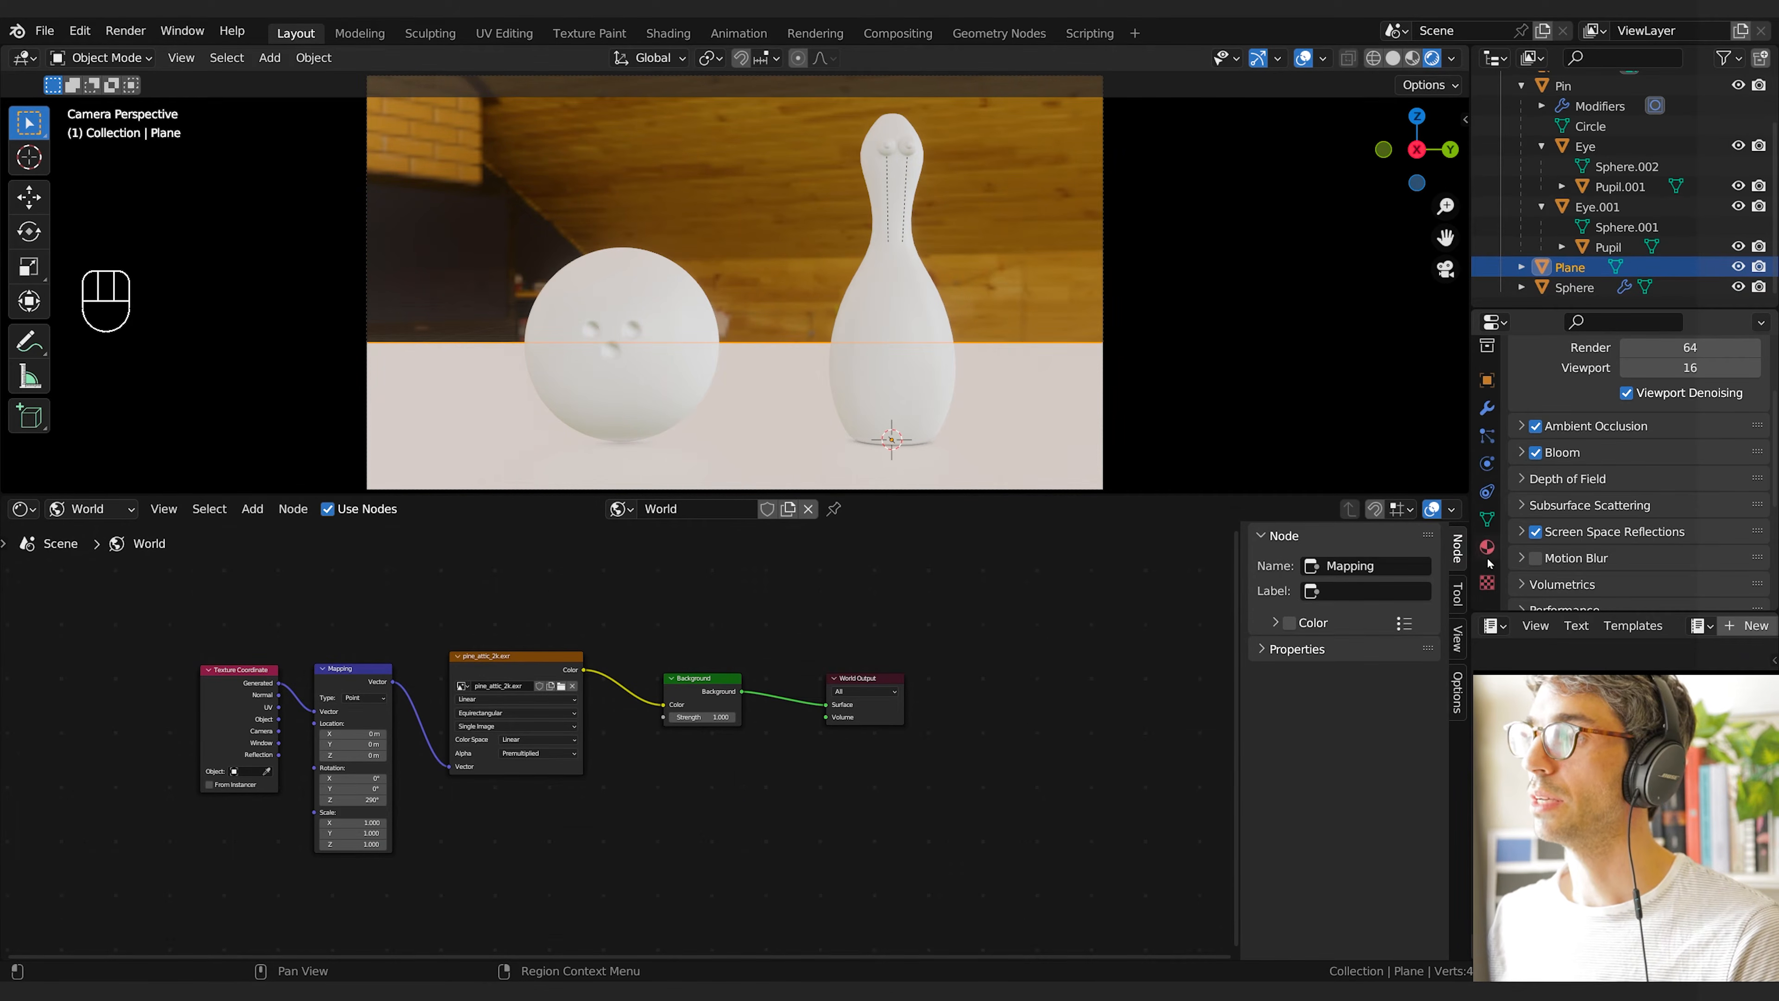
pyautogui.moveTo(1523, 310); pyautogui.dragTo(1523, 126)
pyautogui.click(1487, 546)
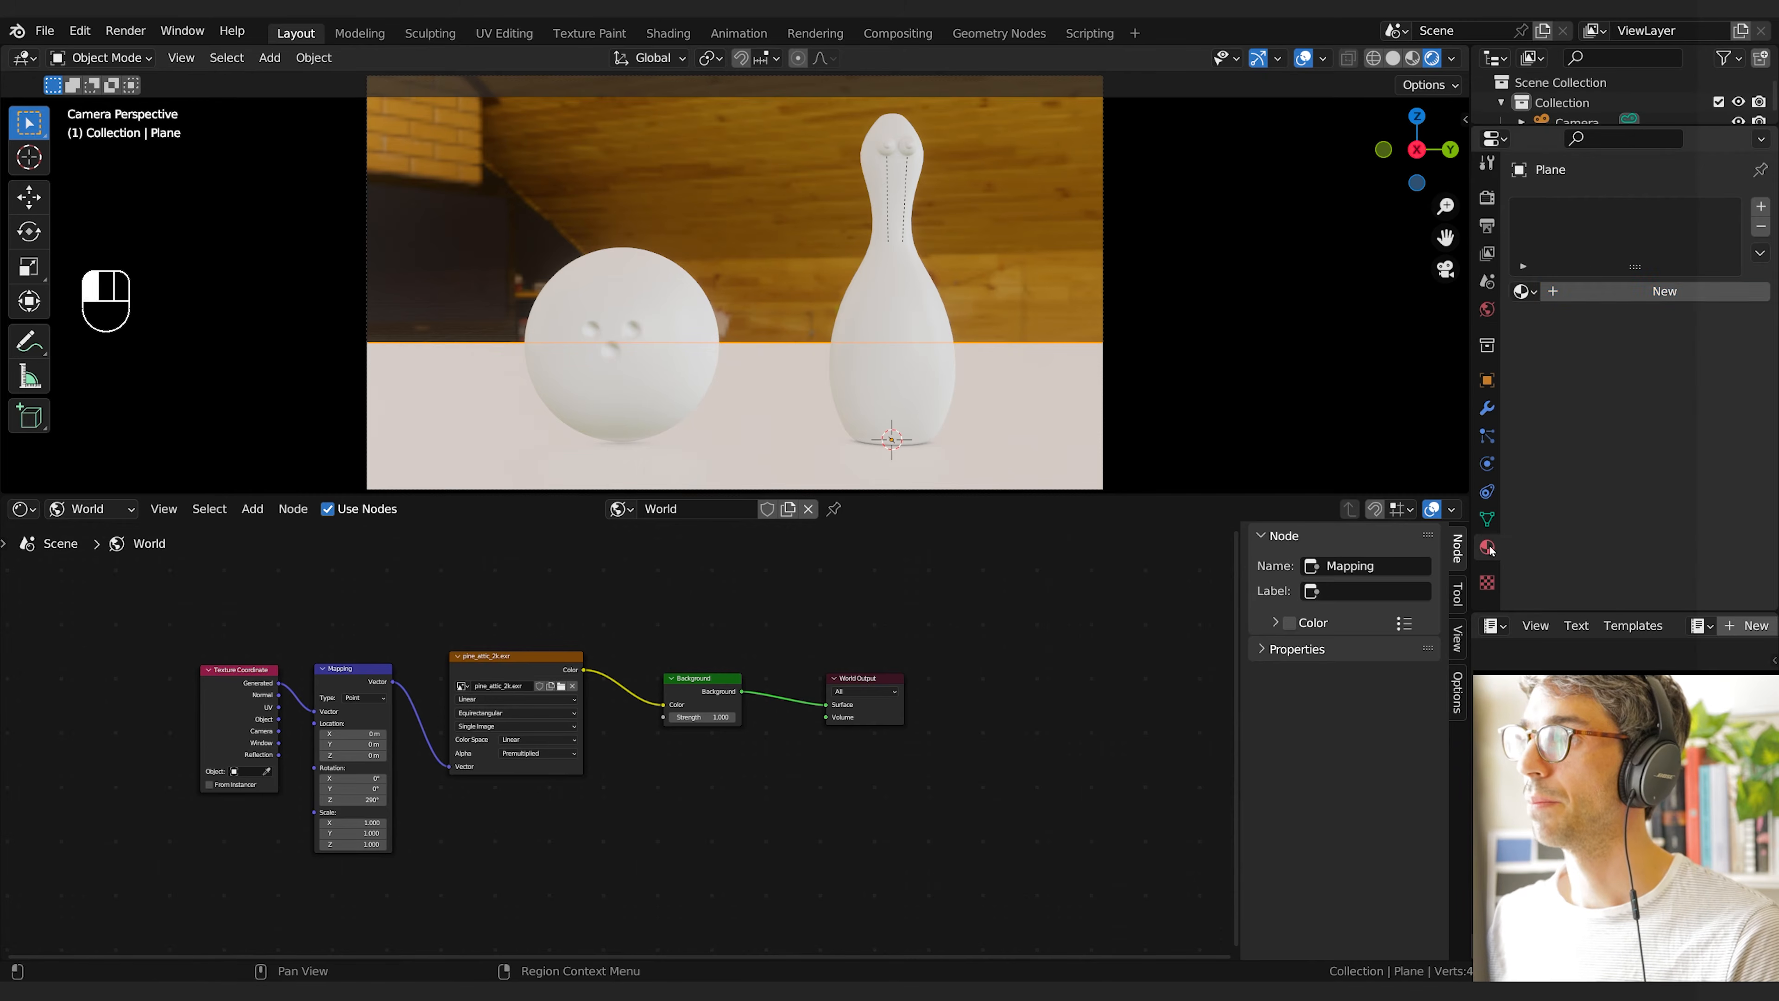
pyautogui.click(1611, 291)
pyautogui.click(1695, 501)
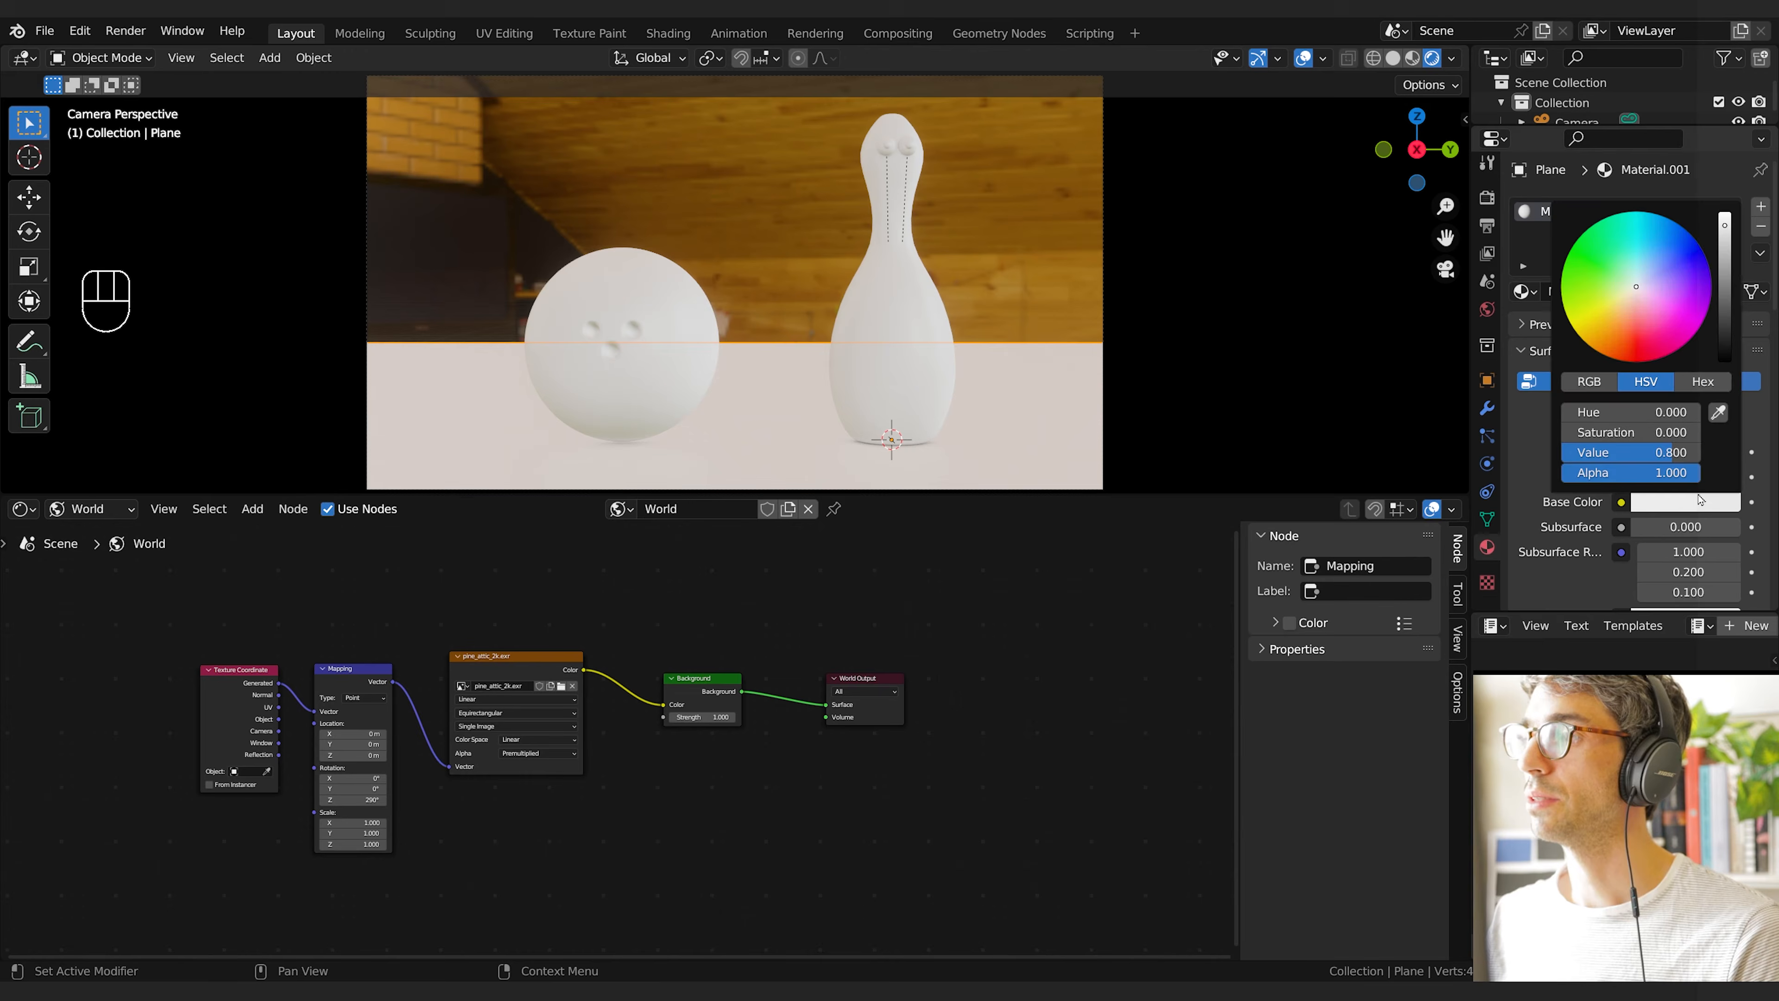
pyautogui.moveTo(1723, 305); pyautogui.dragTo(1724, 343)
# Give the bowling ball a new material with a saturated blue base color
pyautogui.click(920, 309)
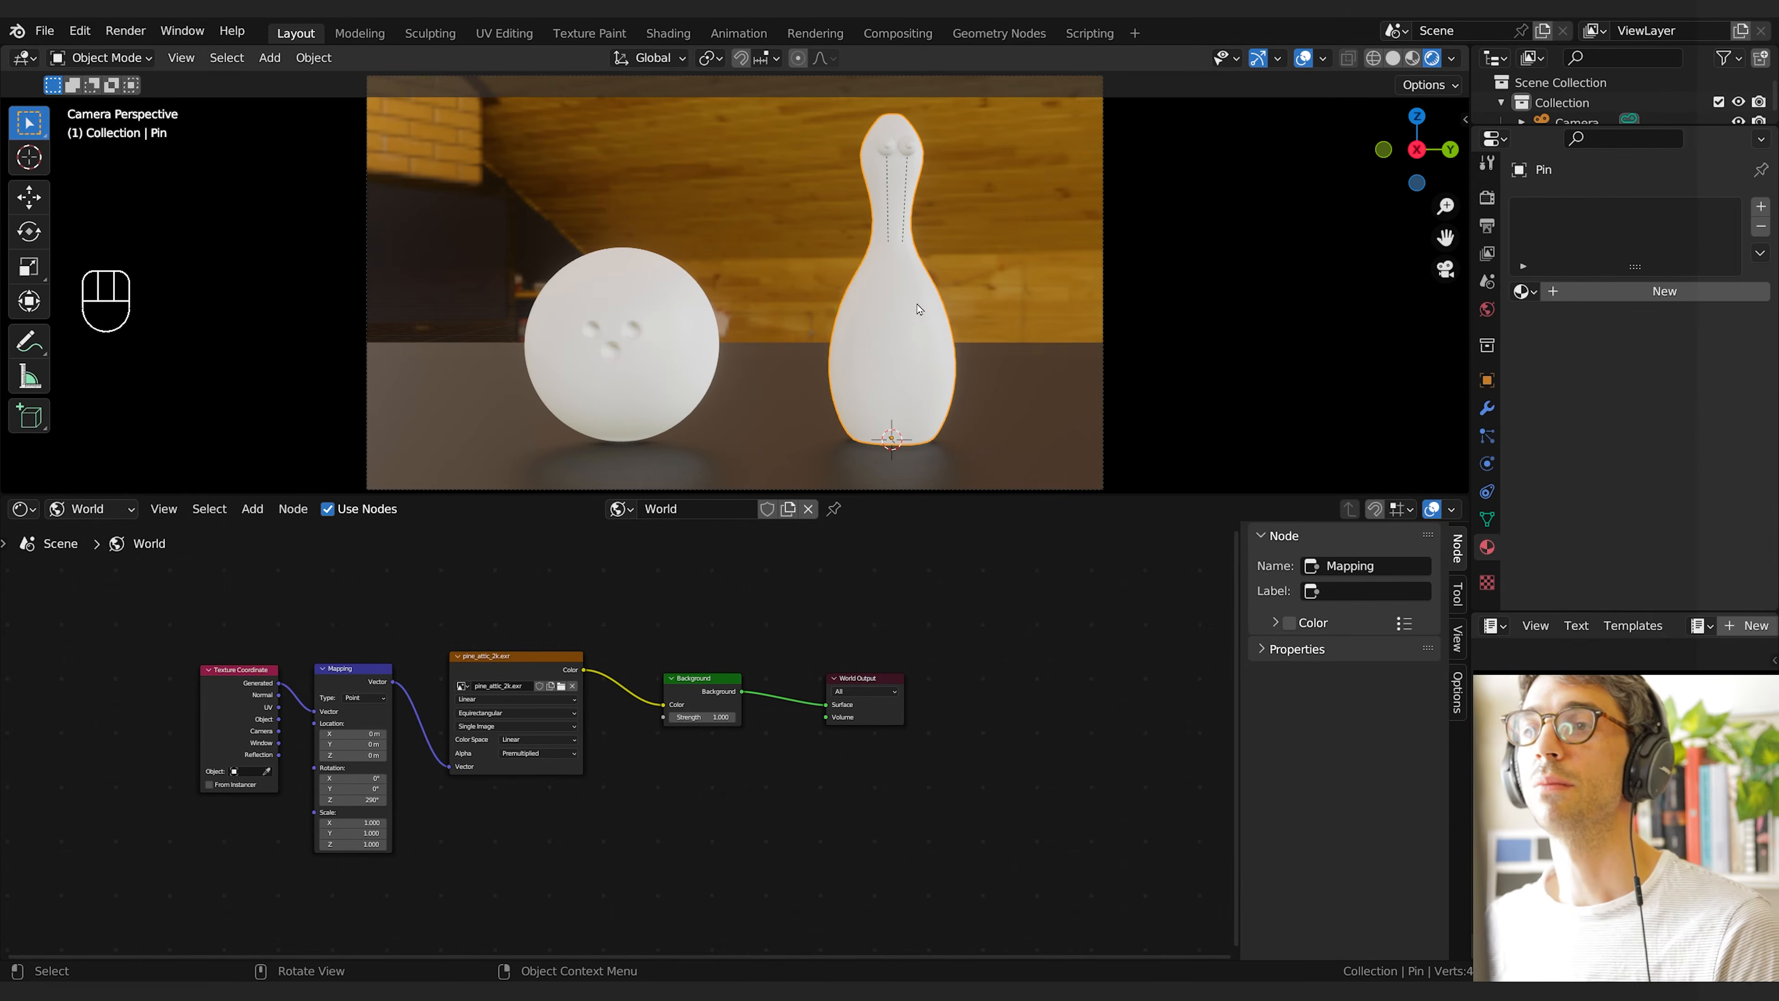
pyautogui.click(645, 306)
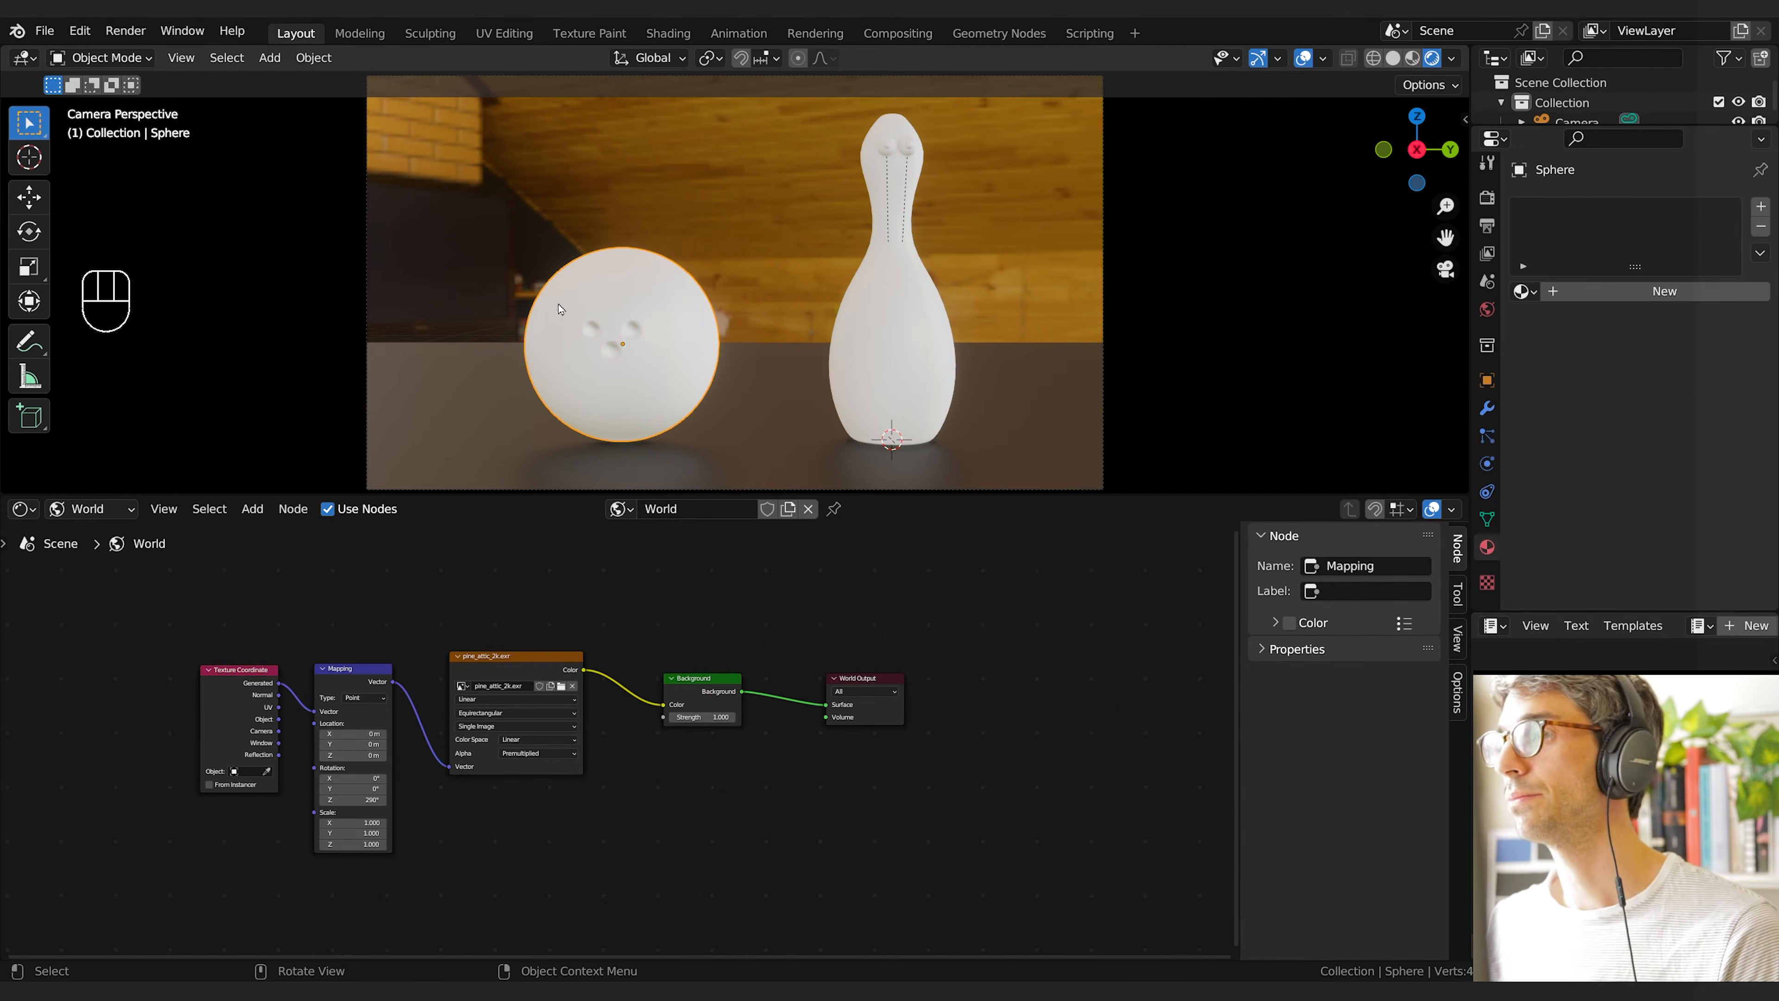
pyautogui.click(1639, 291)
pyautogui.click(1661, 504)
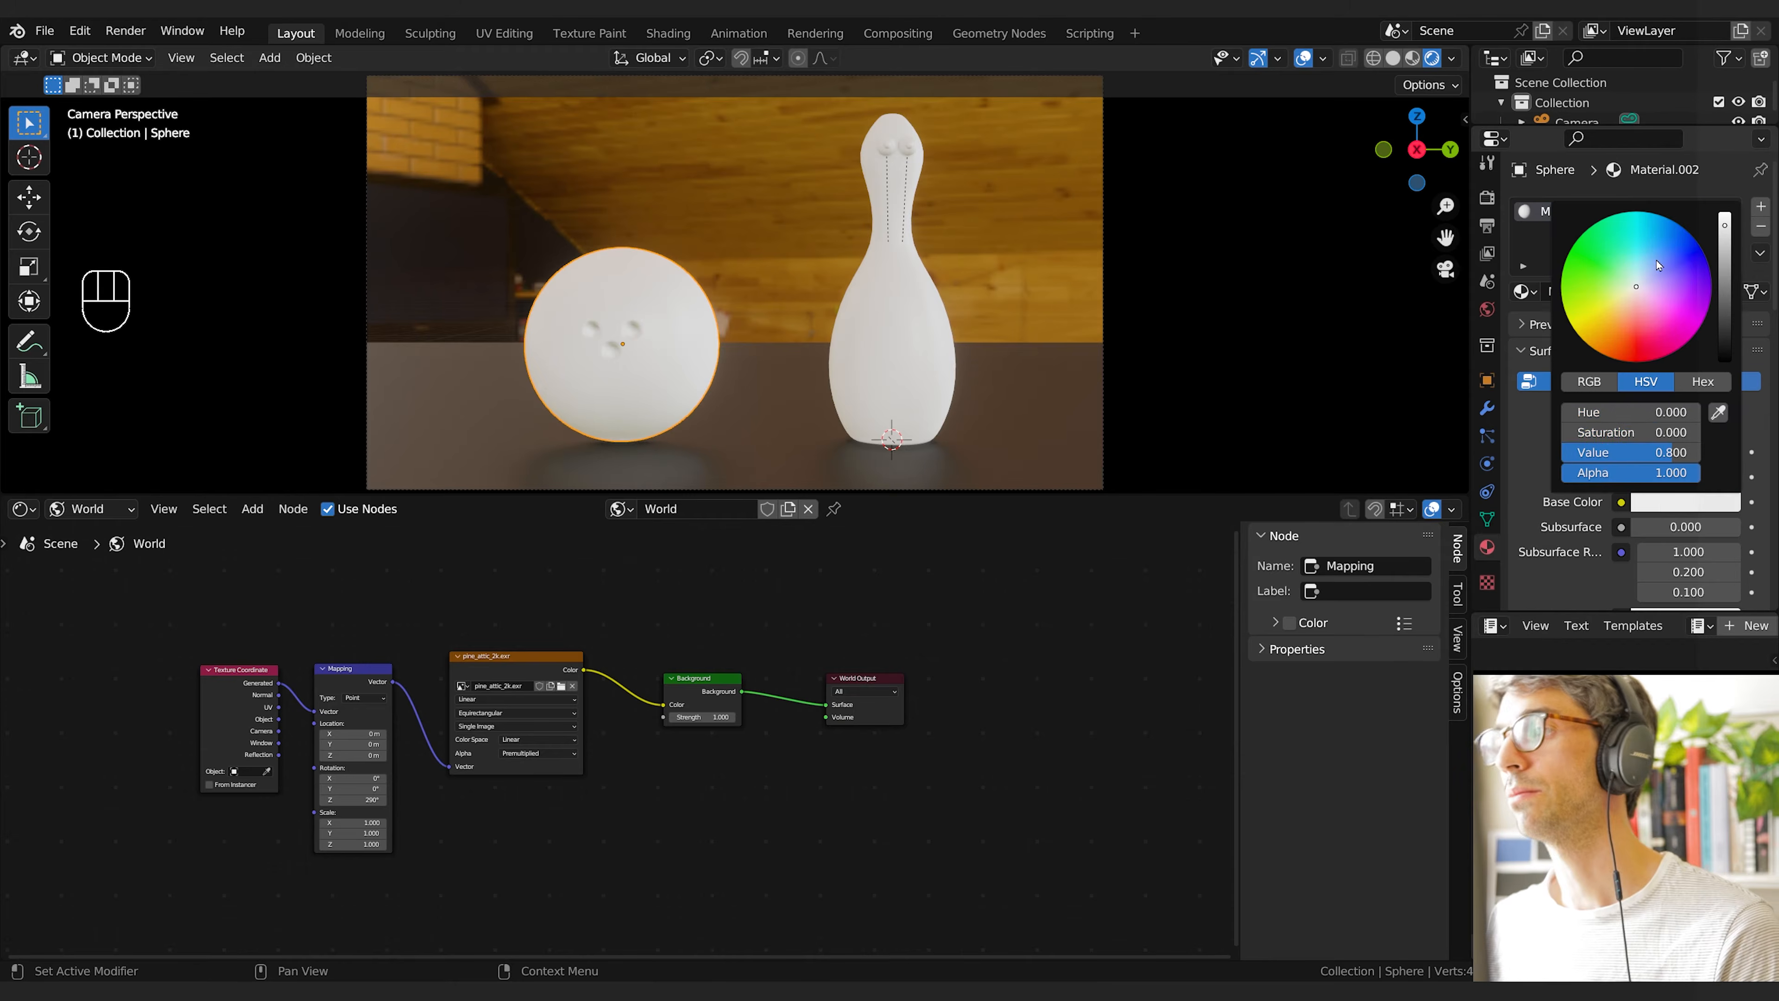
pyautogui.moveTo(1655, 251); pyautogui.dragTo(1559, 314)
pyautogui.hotkey('ctrl', 'z')
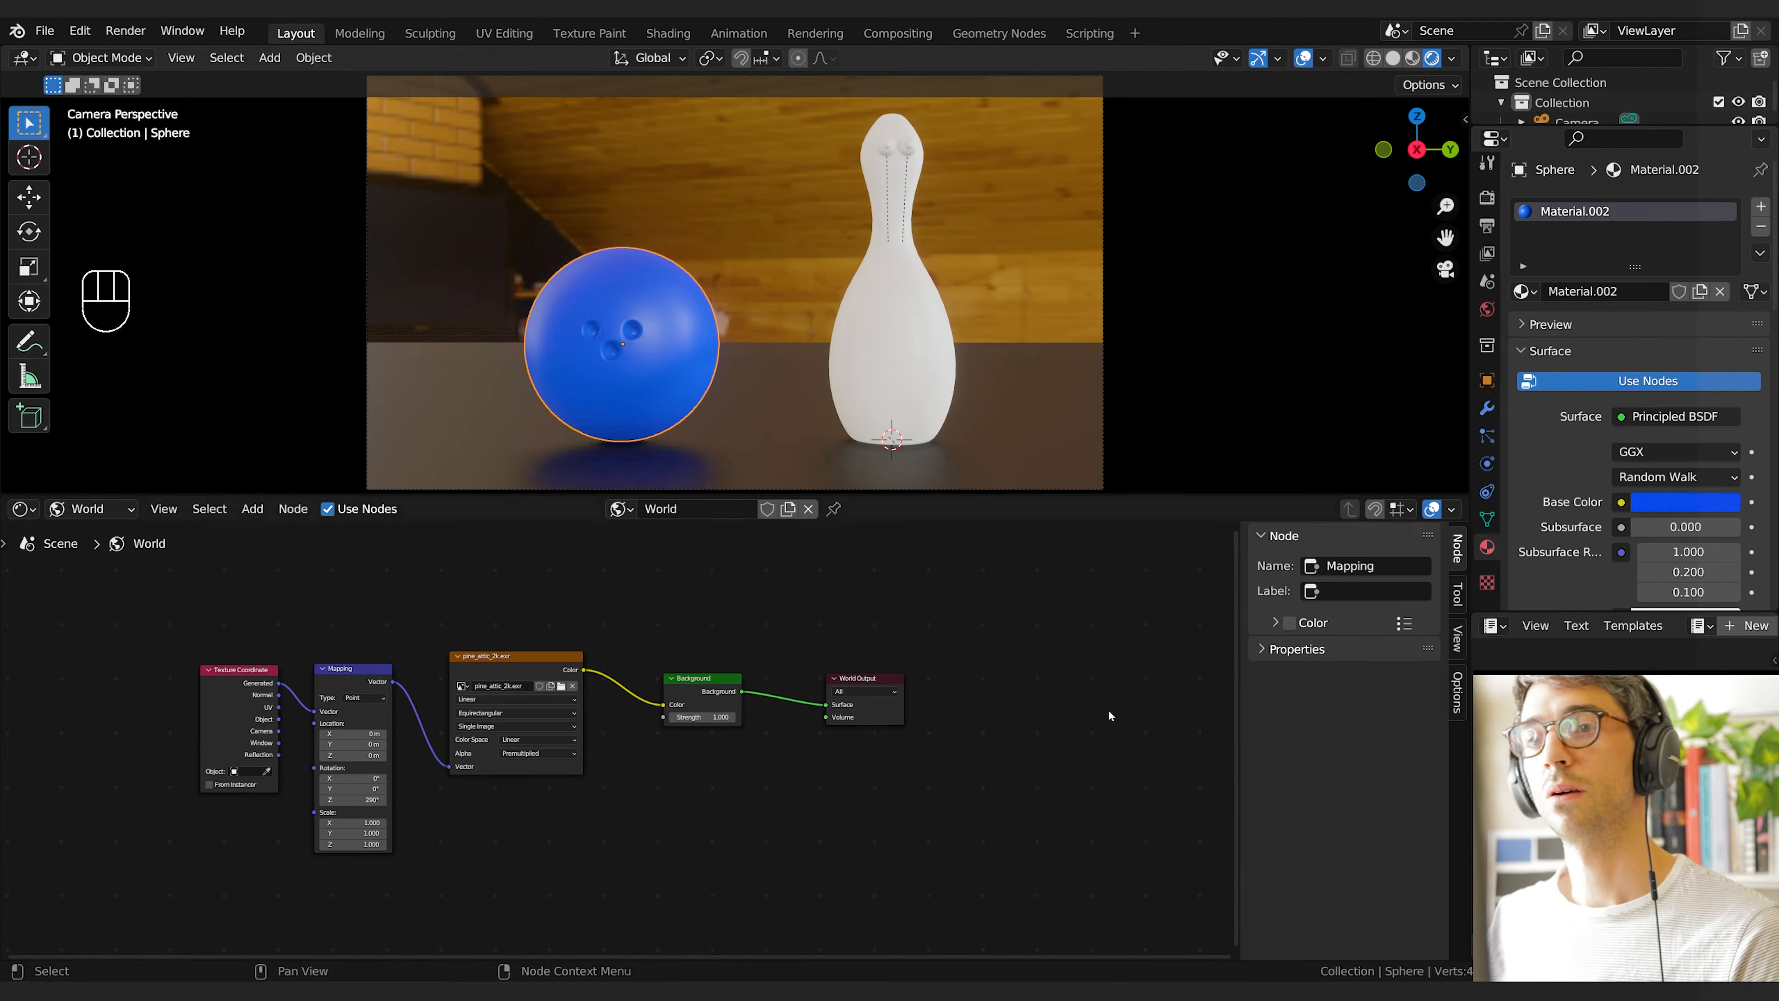
# Give the pin a new material with a light grey base color slightly darker than the default
pyautogui.click(921, 410)
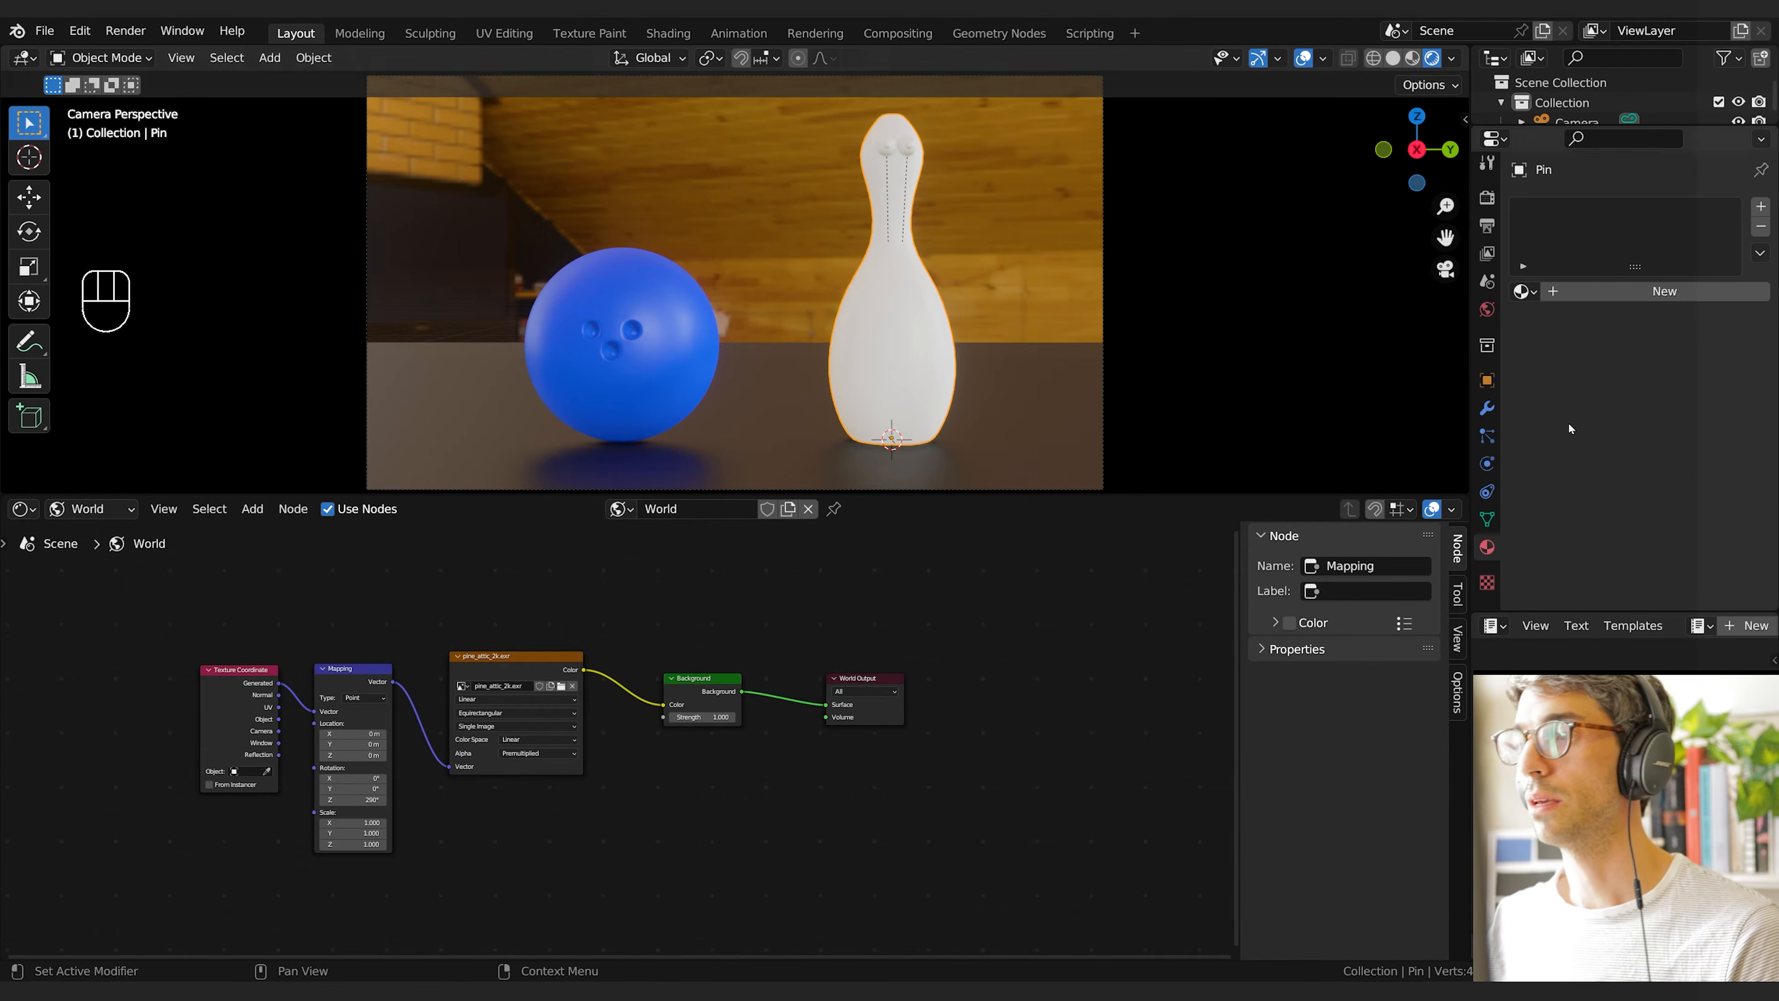
pyautogui.click(1597, 292)
pyautogui.click(1685, 502)
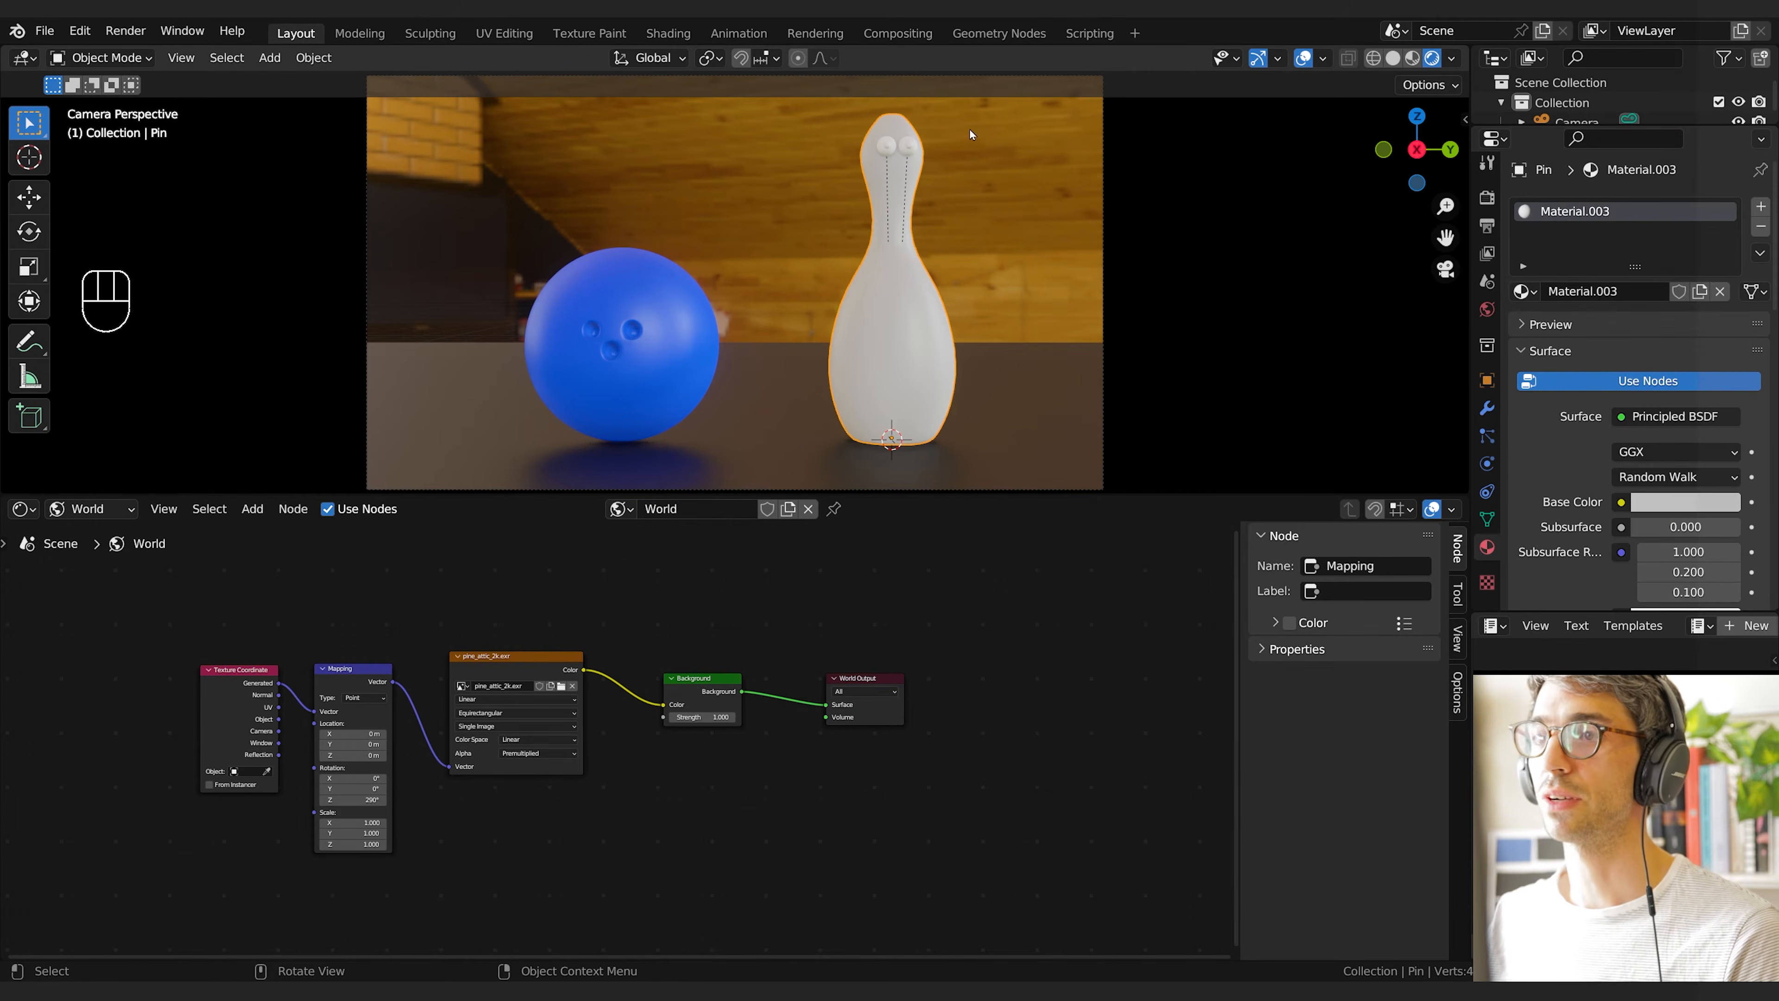
# Create a new material on the pin's Eye.001 object and name it Eye
pyautogui.click(891, 158)
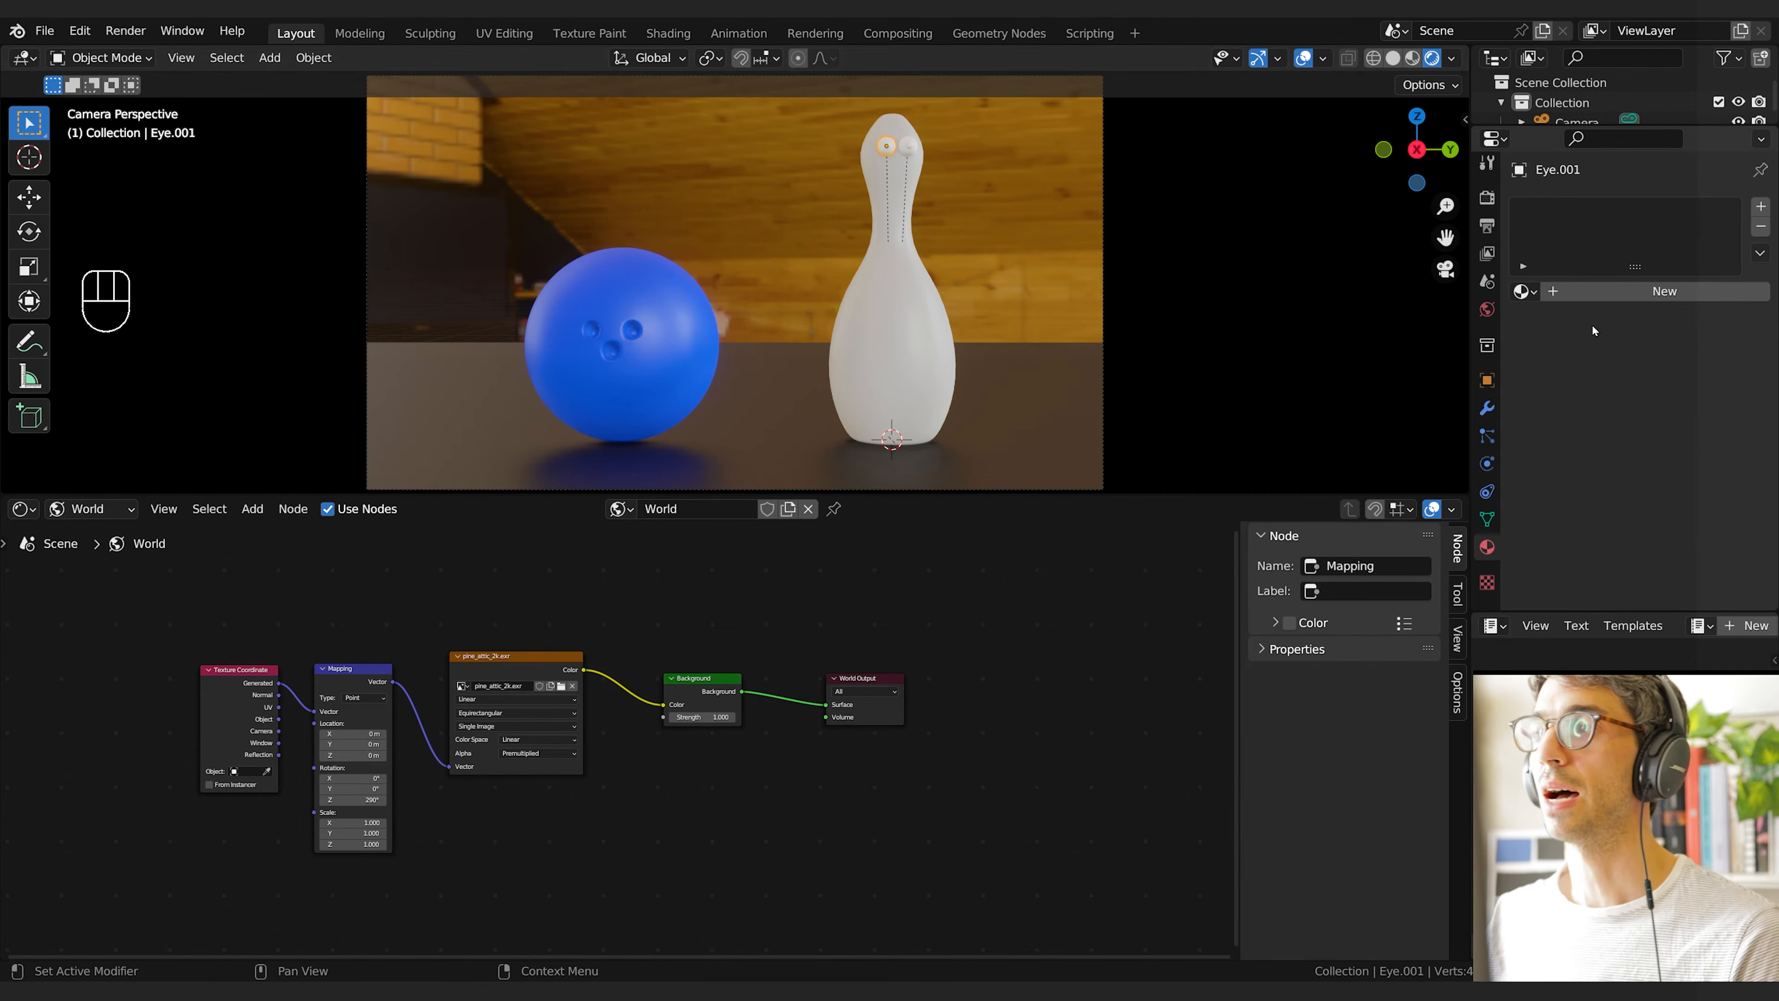
pyautogui.click(1634, 288)
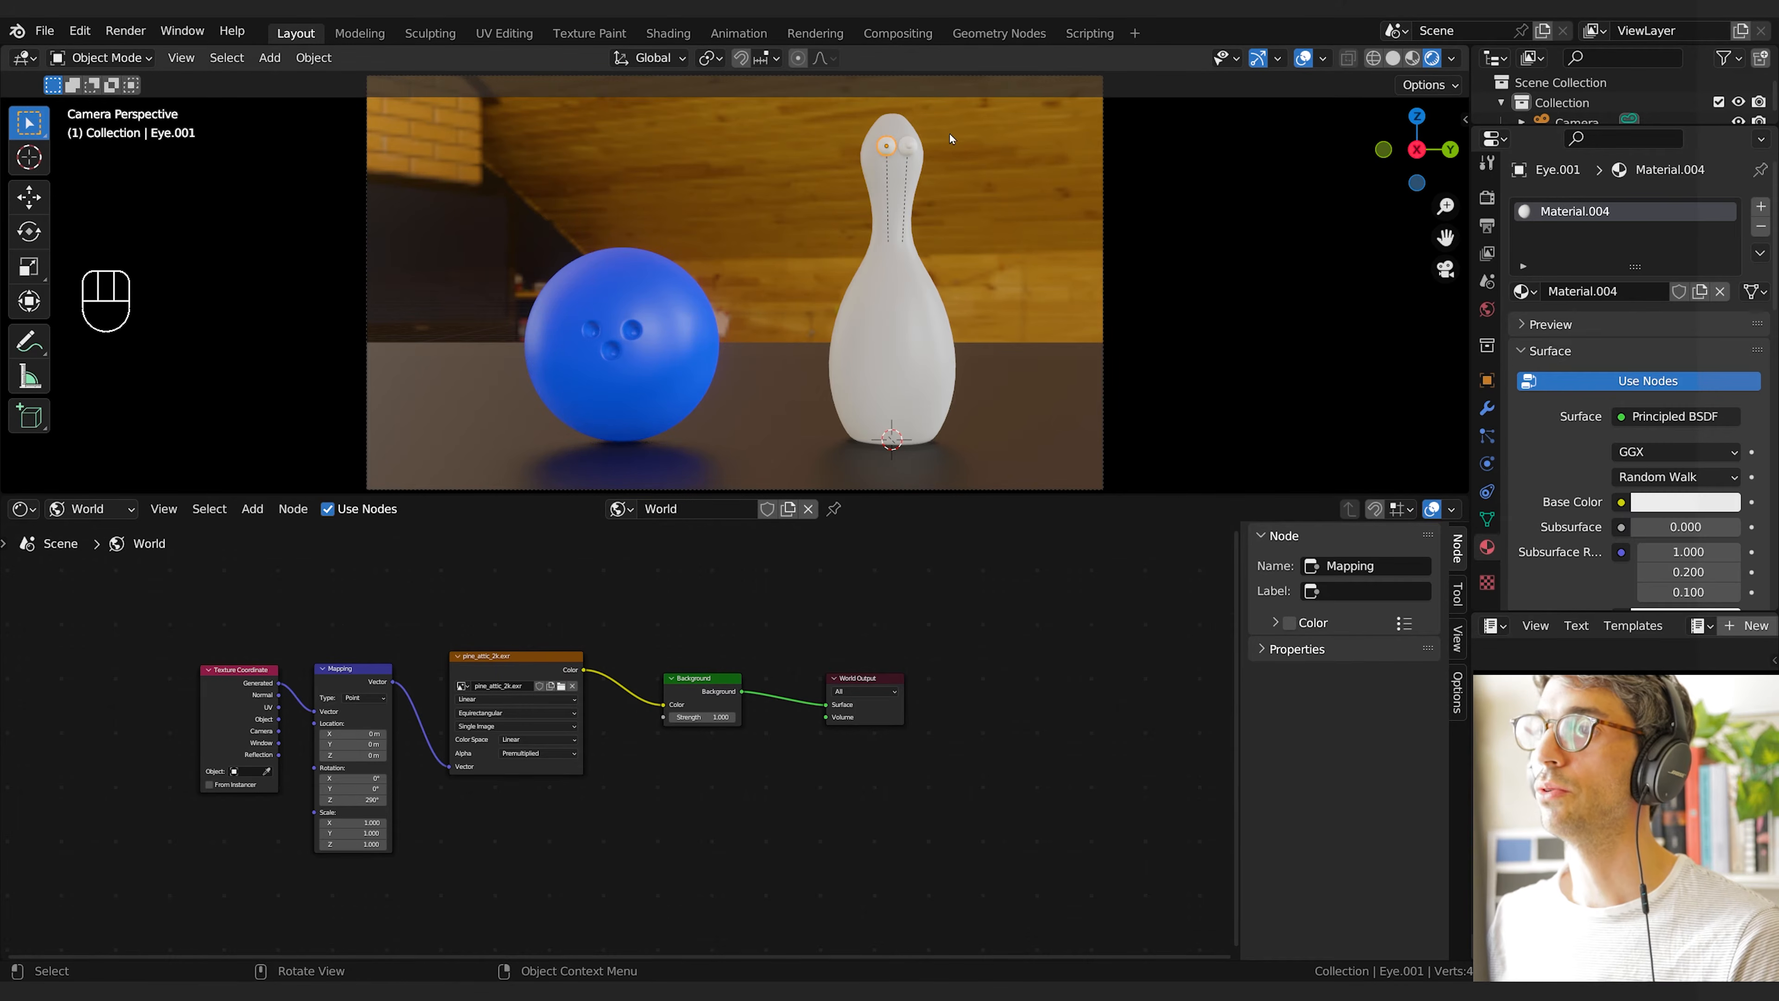
pyautogui.doubleClick(1603, 290)
pyautogui.write('Eye')
pyautogui.press('Return')
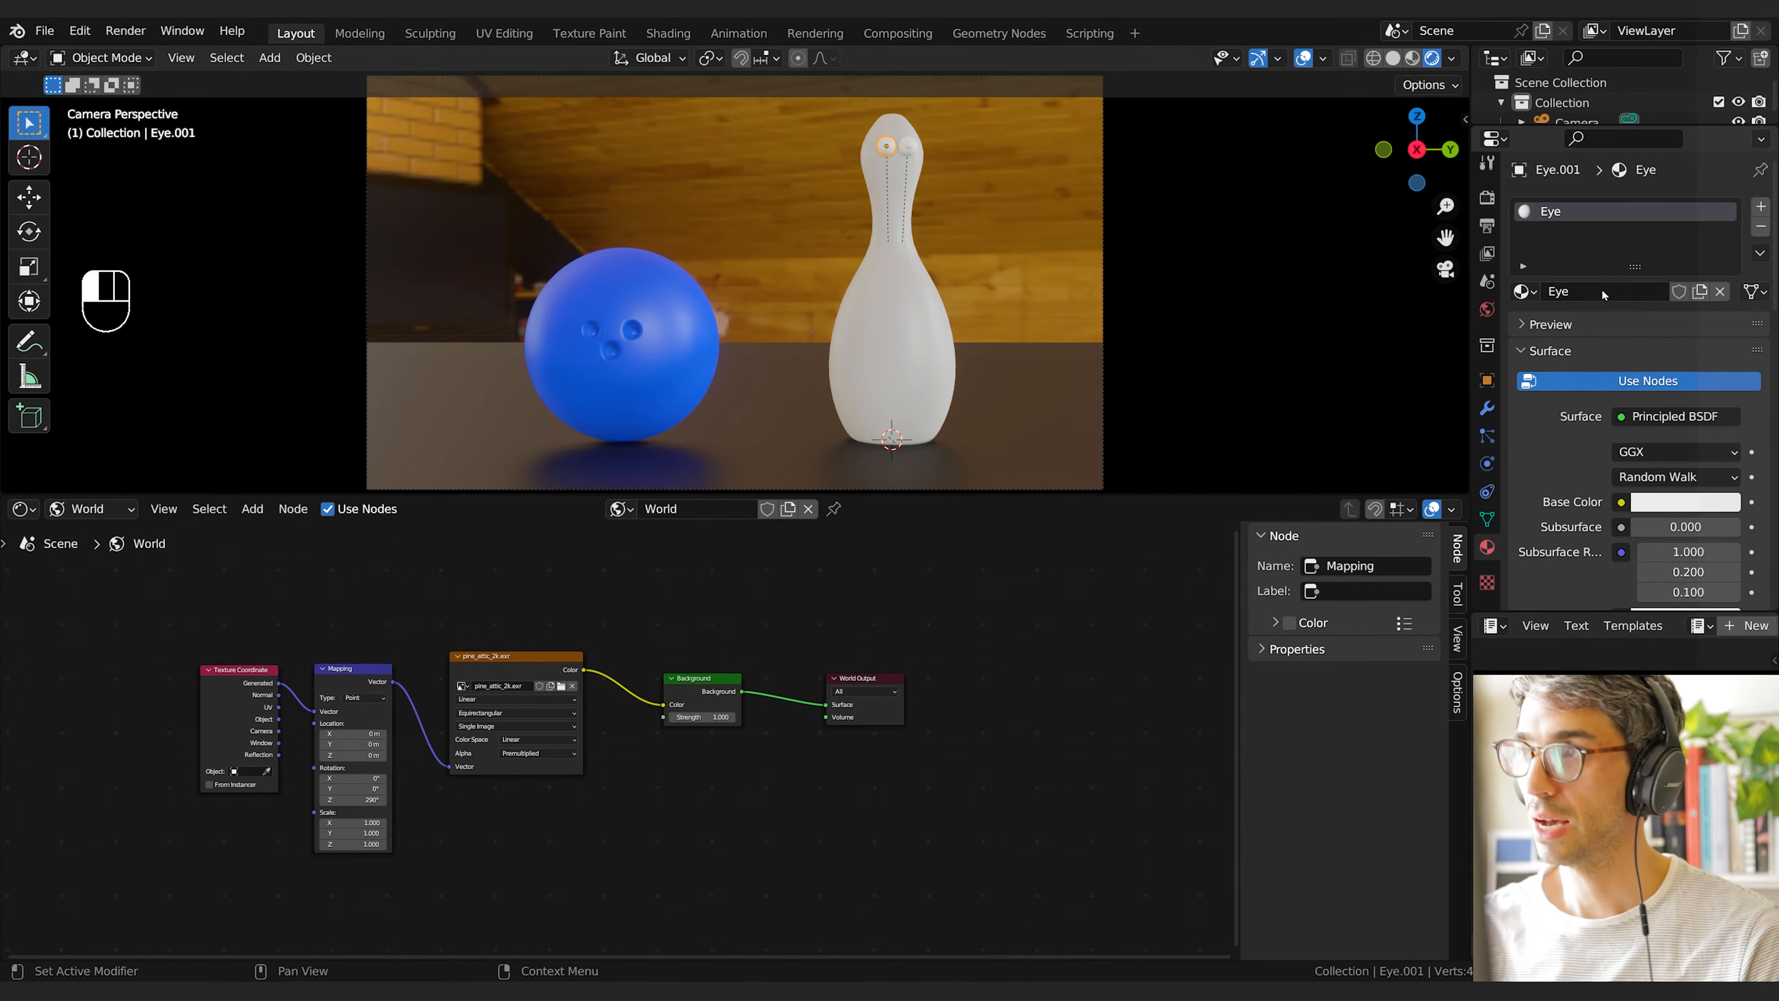
# Switch the shader editor from World to Object shading and move the Eye material's Material Output node away from the Principled BSDF
pyautogui.click(90, 509)
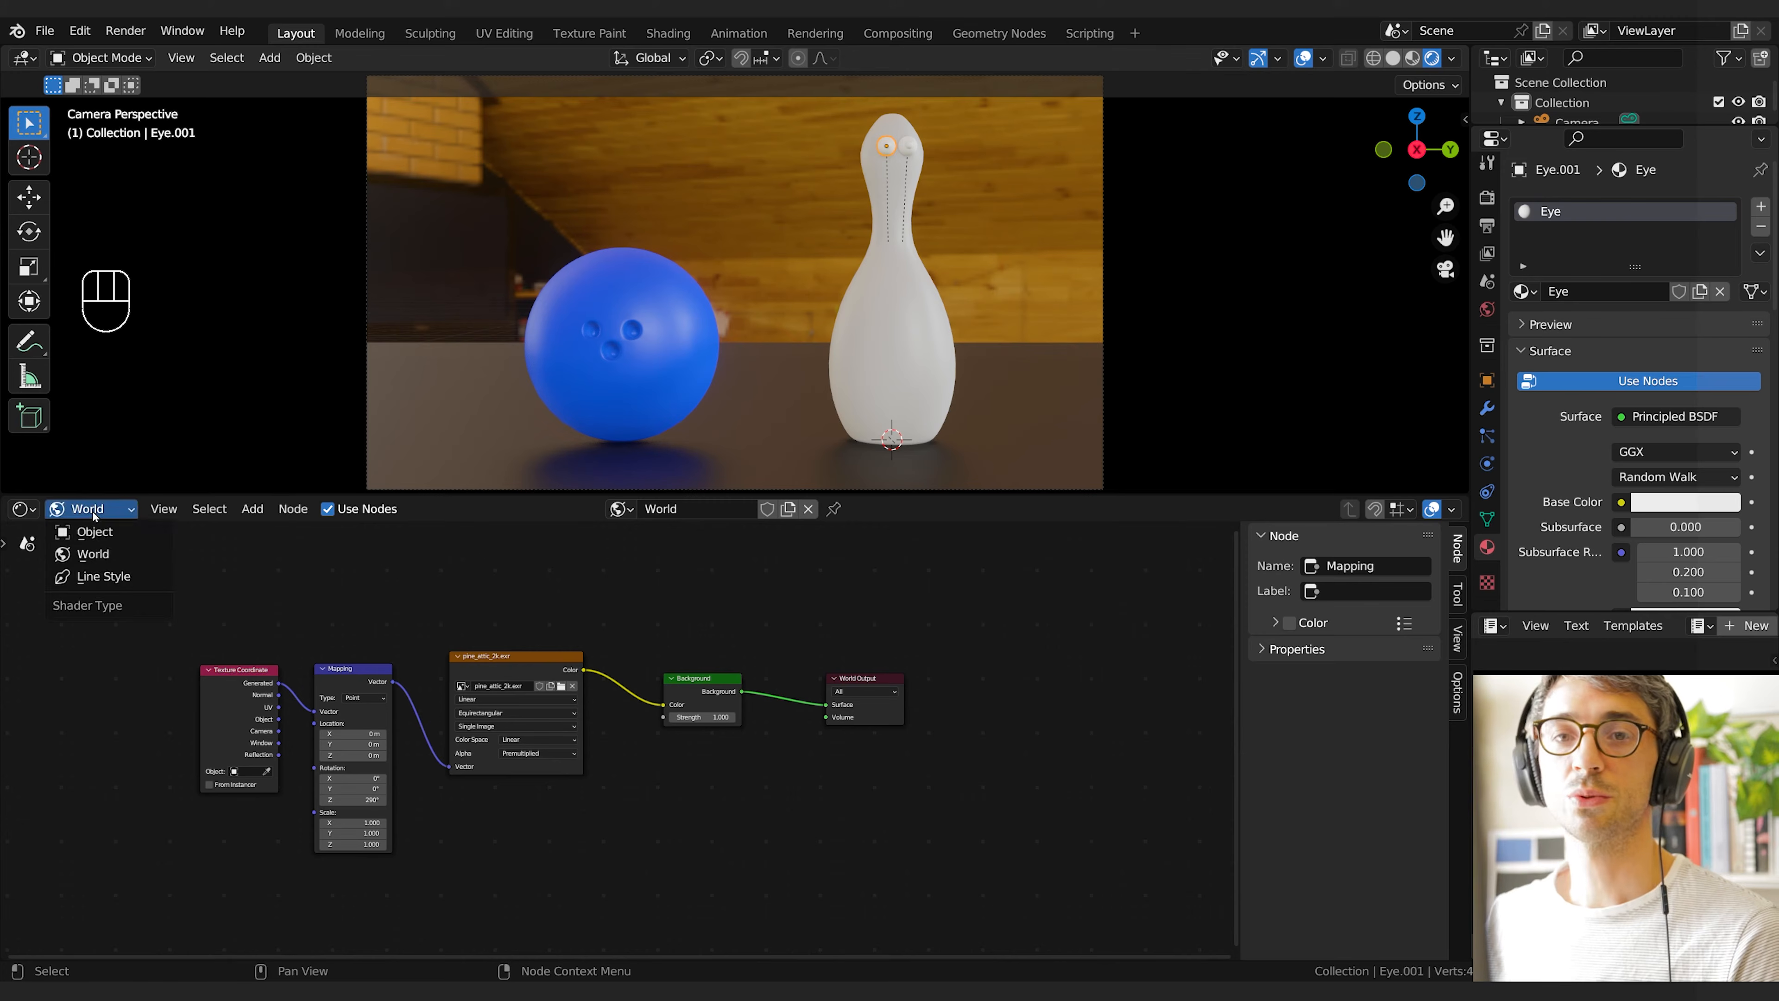
pyautogui.click(77, 533)
pyautogui.moveTo(536, 831); pyautogui.dragTo(313, 725, button='middle')
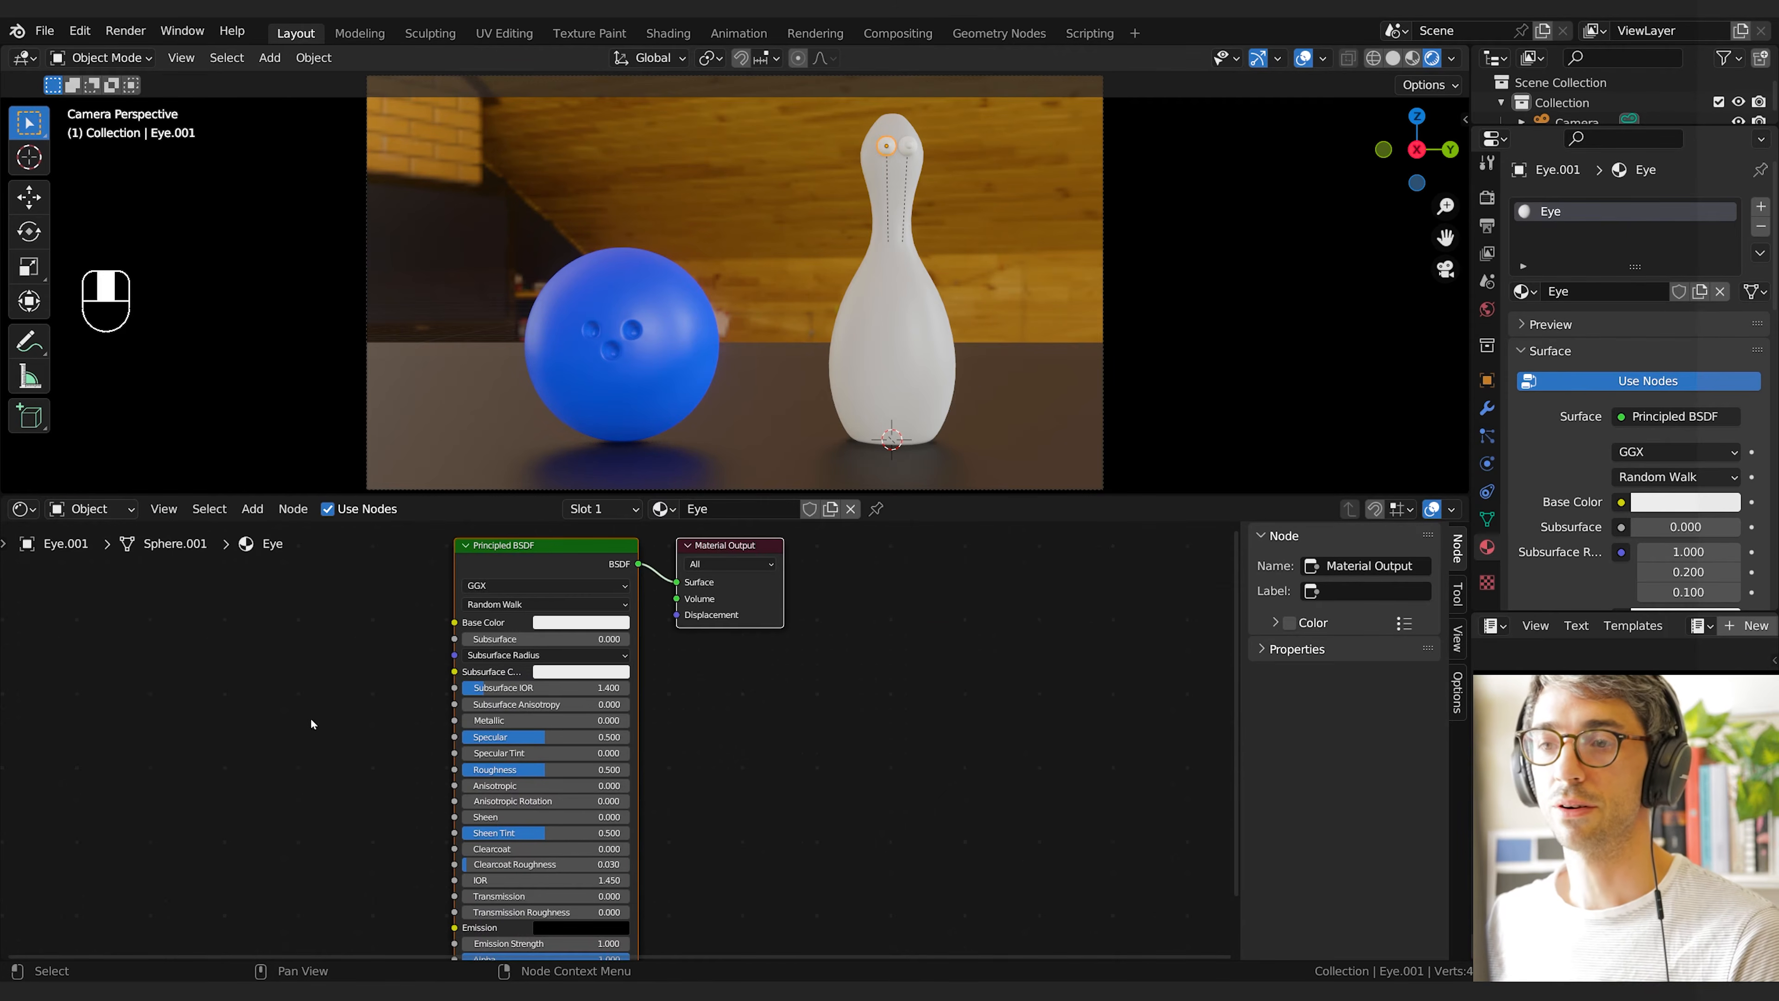
pyautogui.scroll(-3, 759, 676)
pyautogui.moveTo(724, 617); pyautogui.dragTo(718, 648, button='middle')
pyautogui.moveTo(724, 620); pyautogui.dragTo(900, 640)
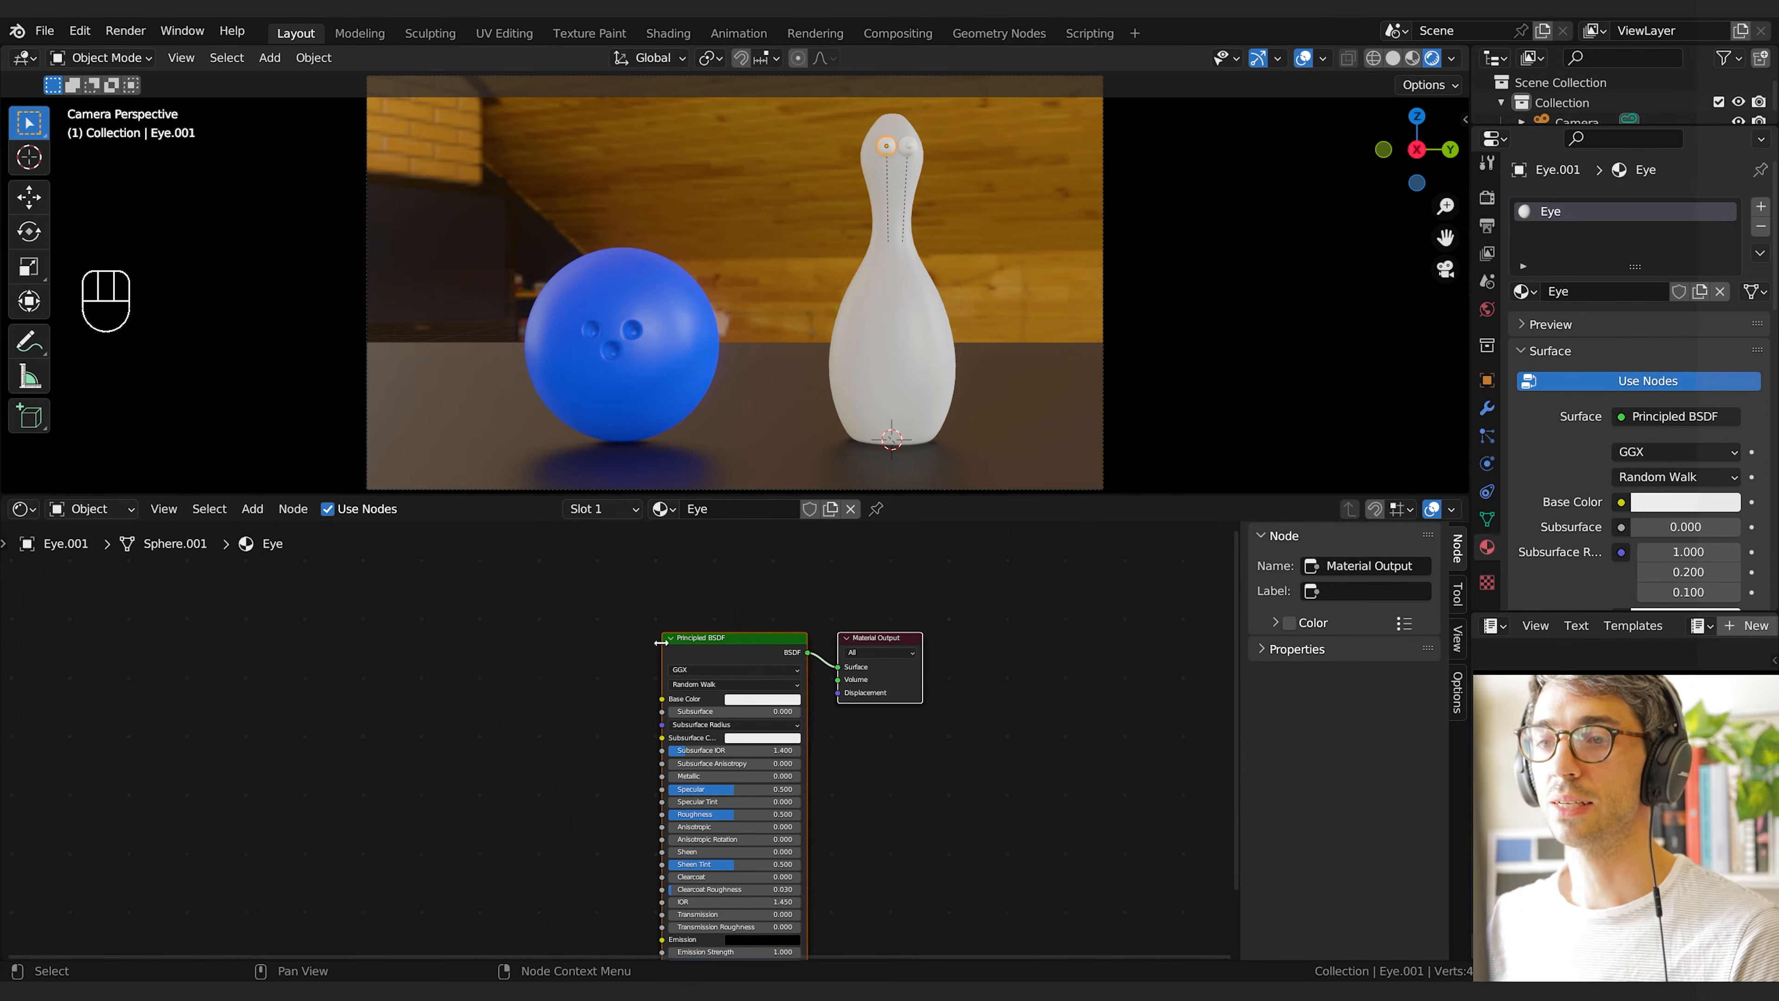
# Delete the Principled BSDF node from the Eye material
pyautogui.click(641, 647)
pyautogui.moveTo(709, 645); pyautogui.dragTo(455, 625)
pyautogui.click(708, 713)
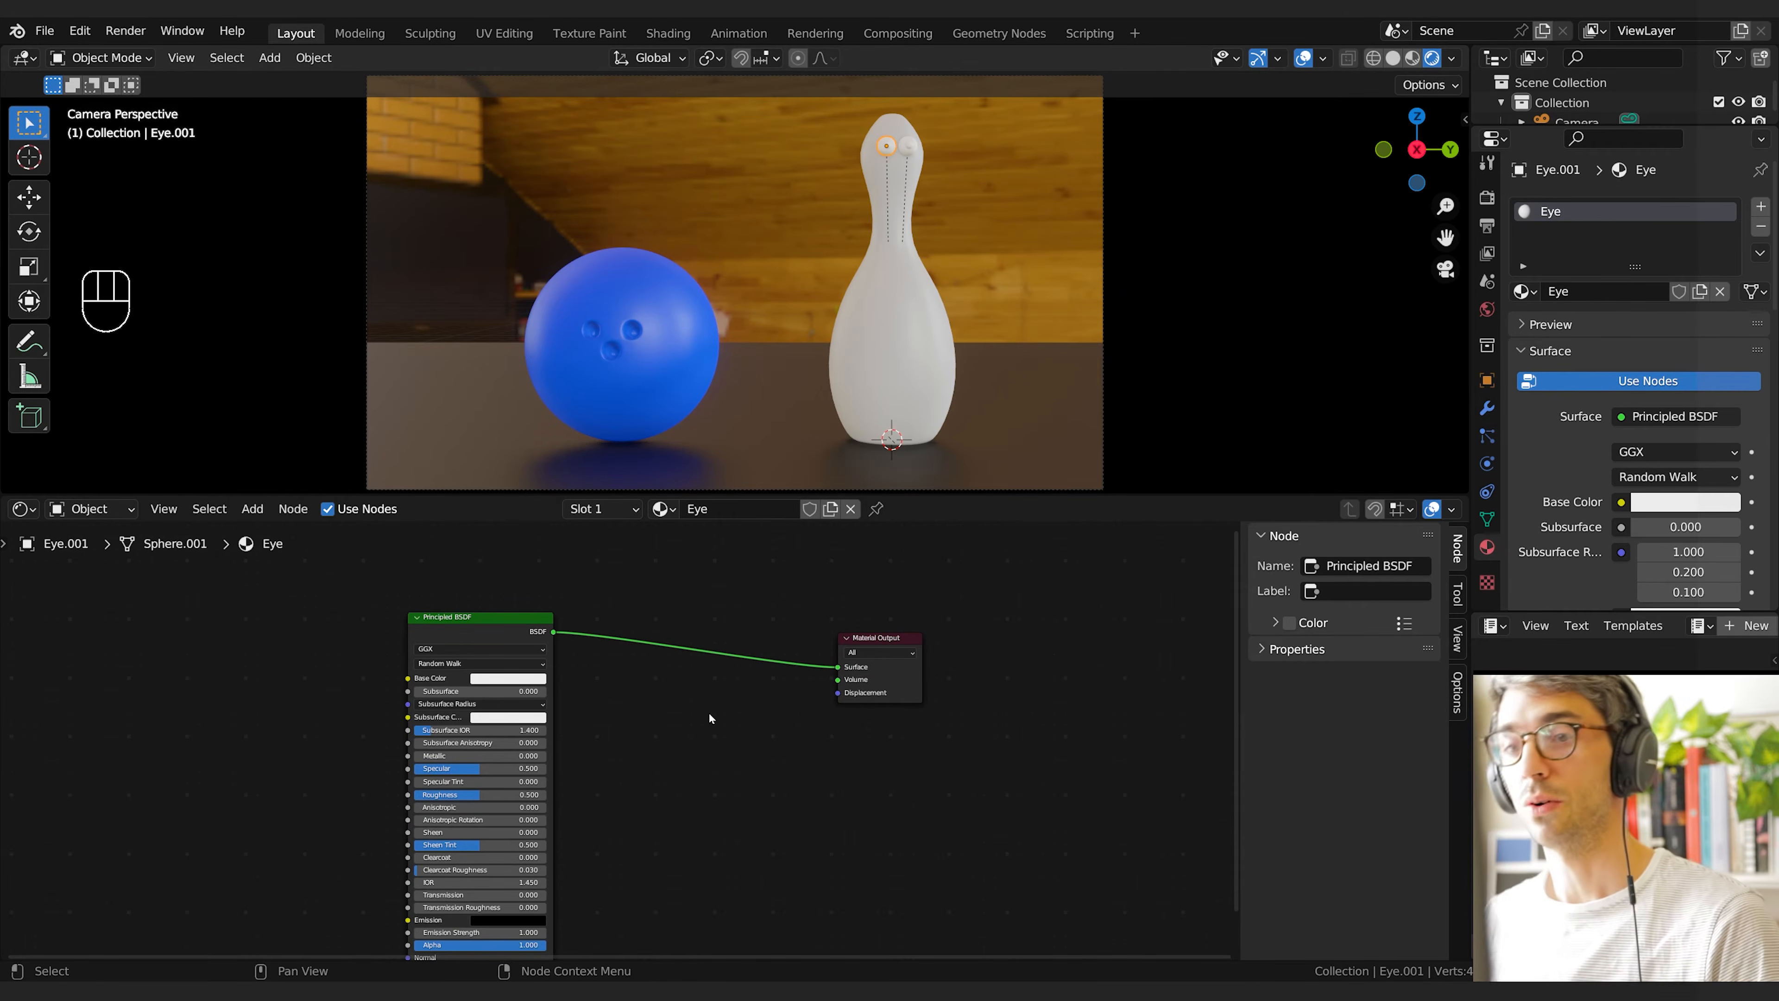
pyautogui.click(514, 625)
pyautogui.press('x')
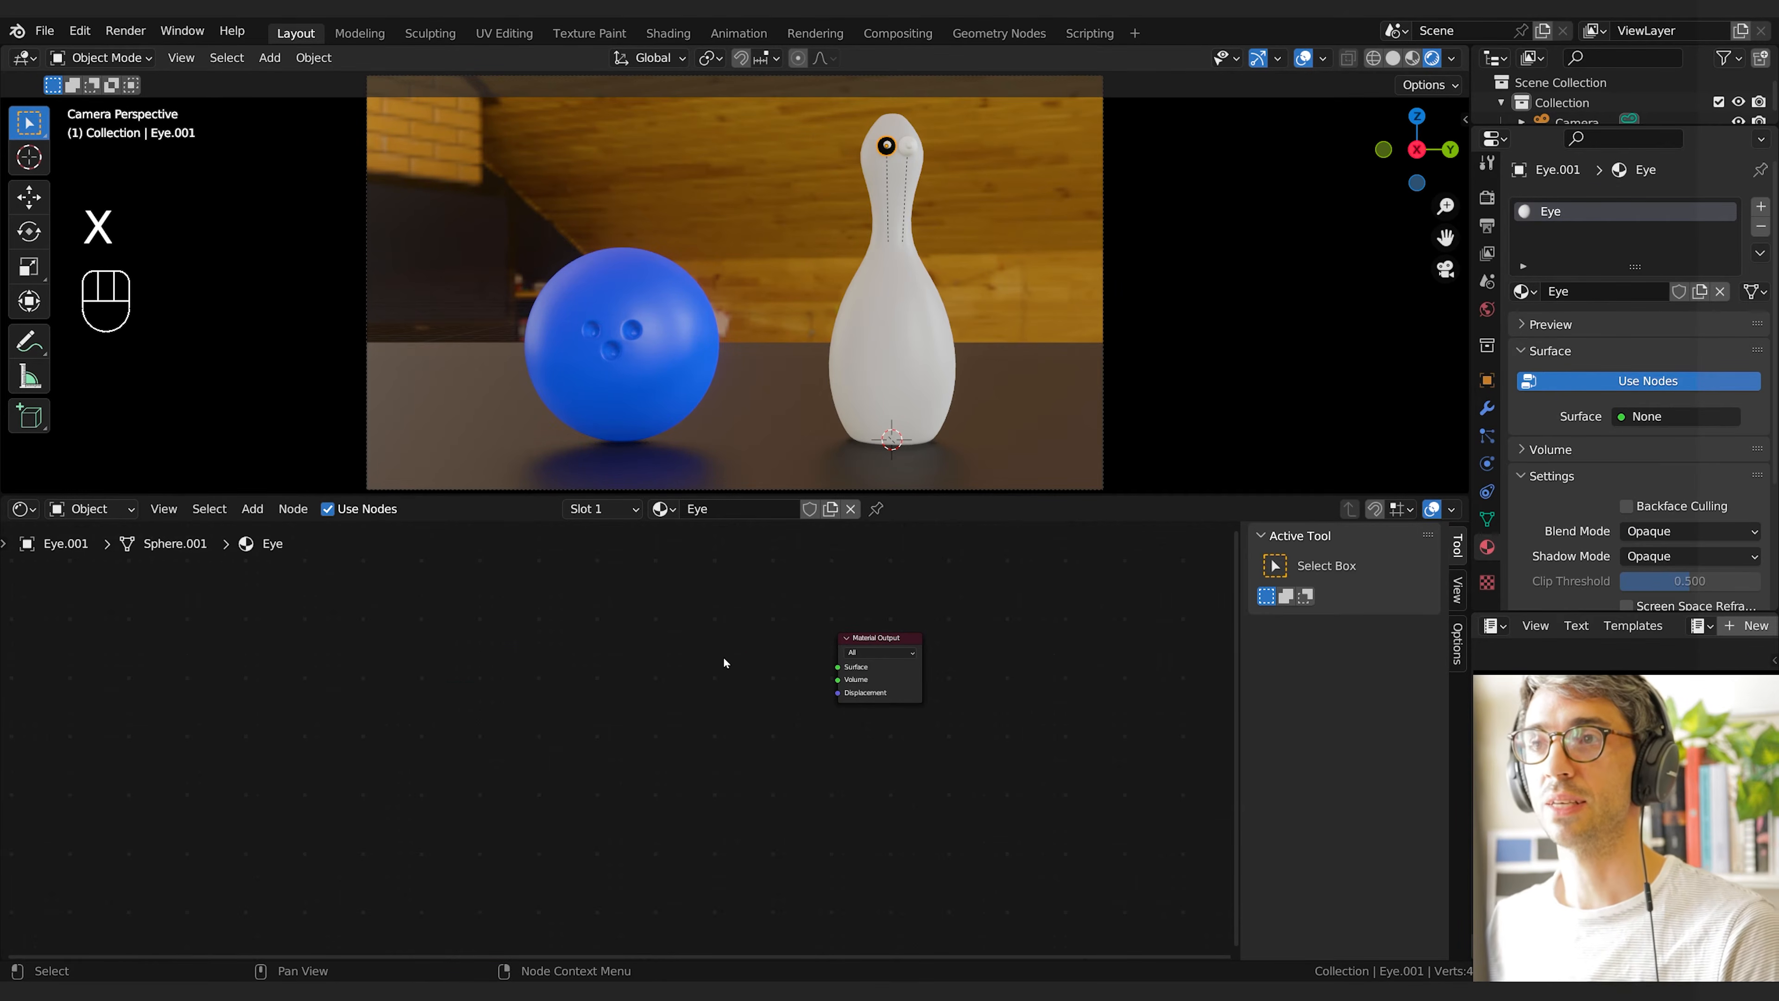
# Add an RGB node set to white in the Eye material and link its Color to the Material Output's Surface
pyautogui.hotkey('shift', 'a')
pyautogui.moveTo(722, 656)
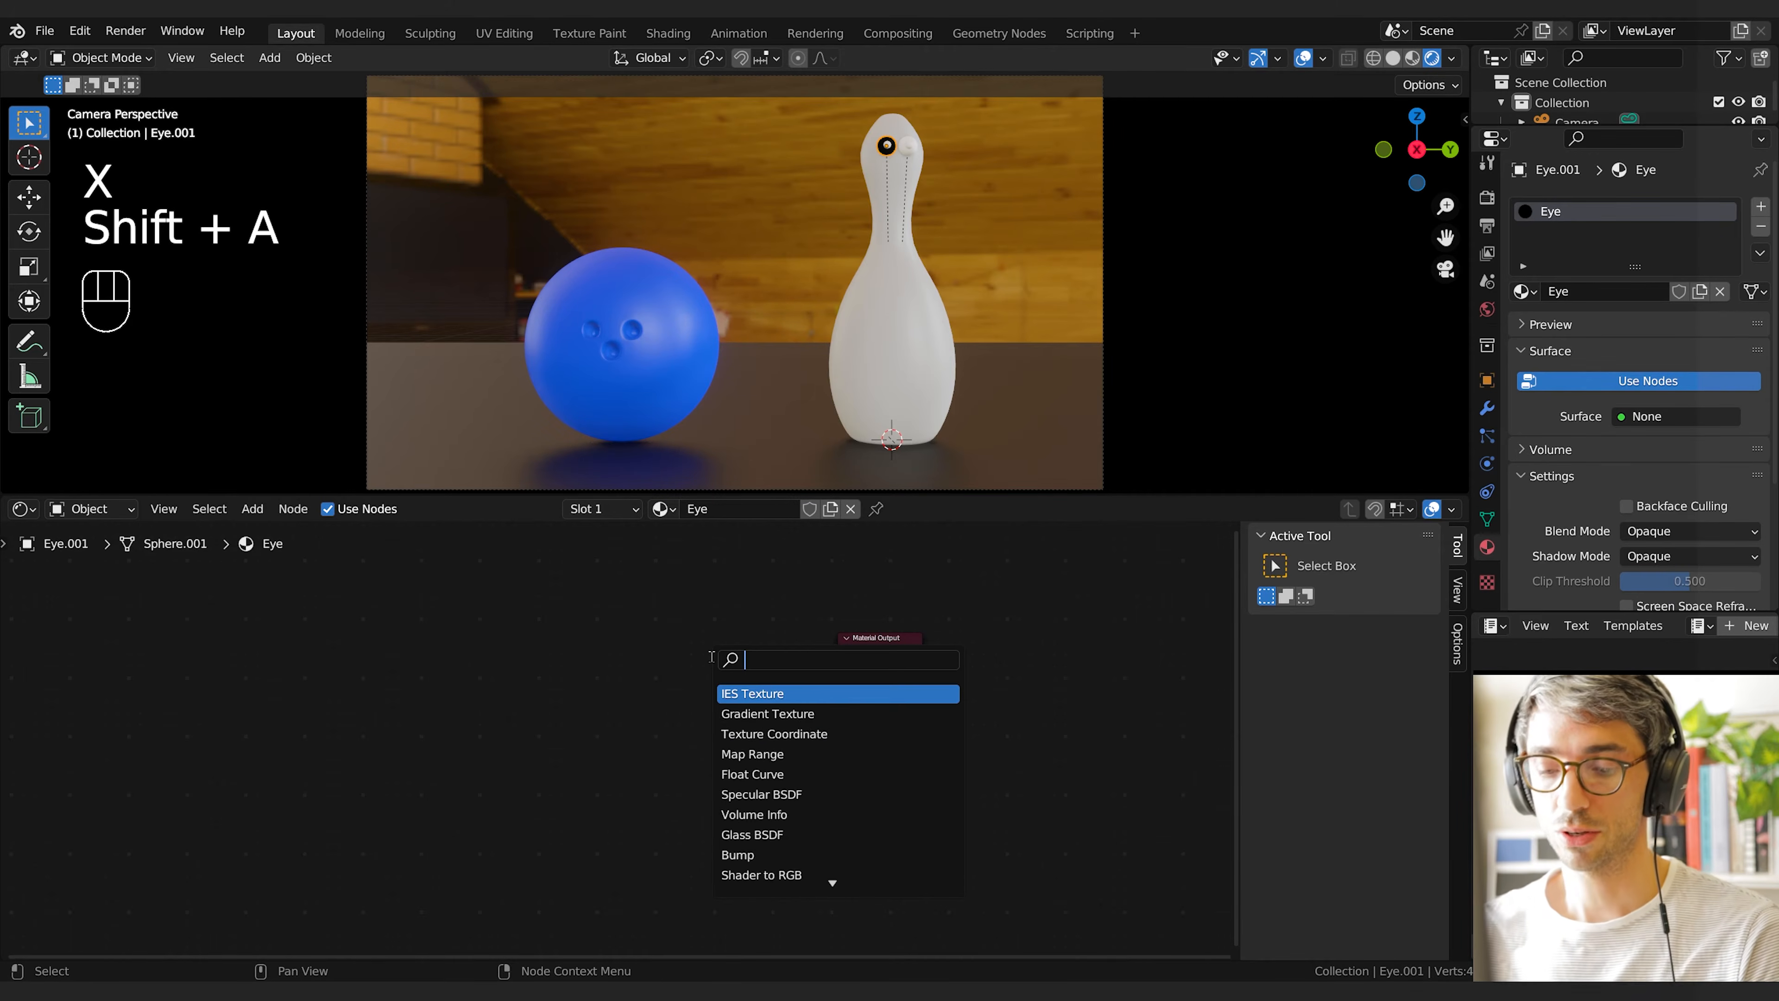
pyautogui.write('rgb')
pyautogui.press('Return')
pyautogui.click(791, 694)
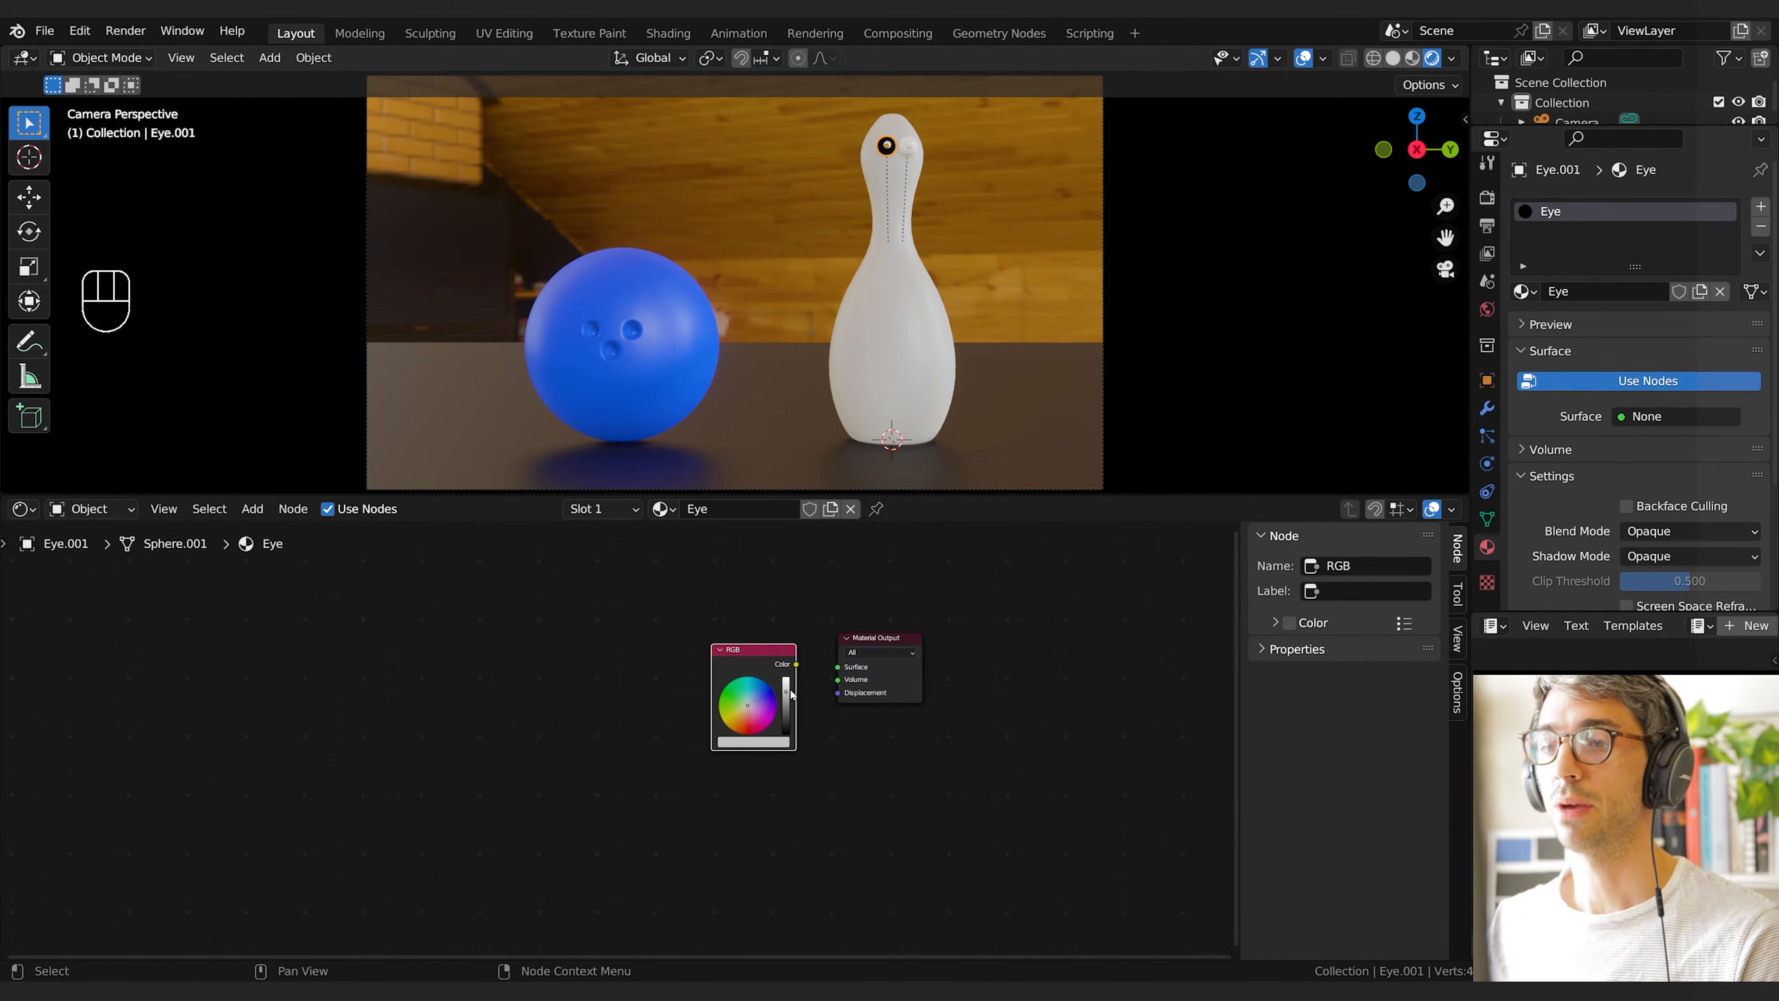
pyautogui.moveTo(791, 692)
pyautogui.mouseDown()
pyautogui.moveTo(786, 655)
pyautogui.moveTo(739, 660)
pyautogui.moveTo(750, 690)
pyautogui.mouseUp()
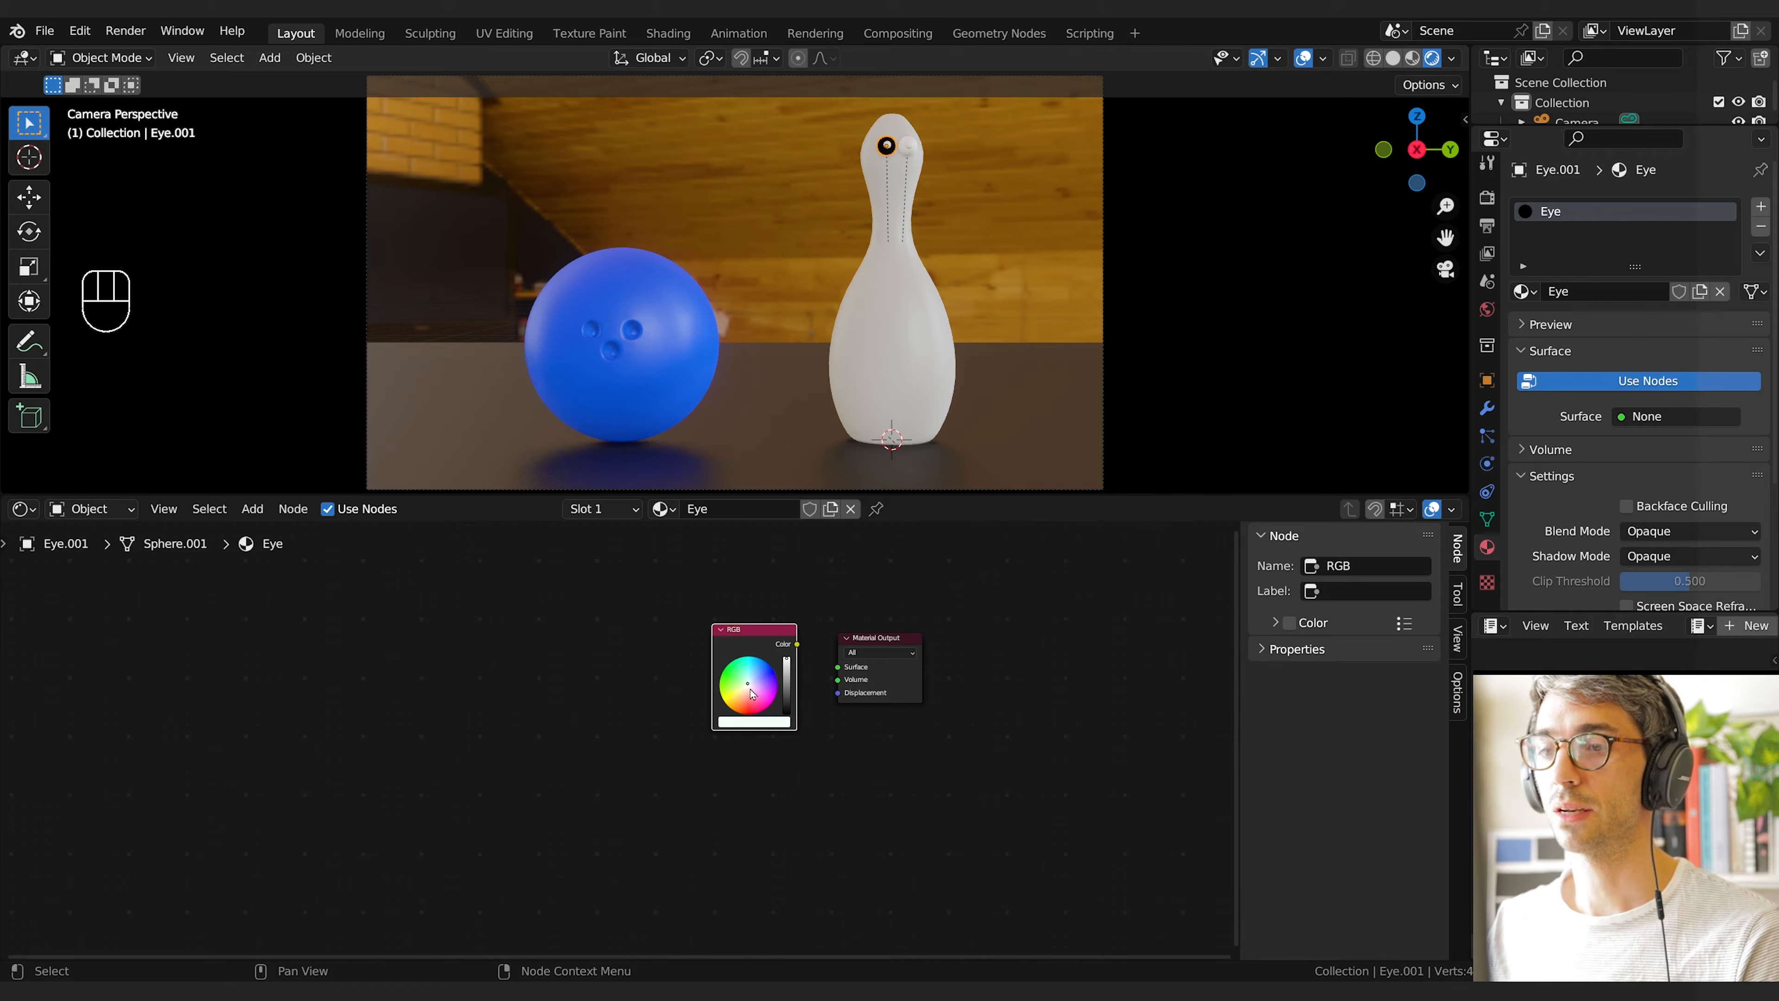
pyautogui.click(753, 721)
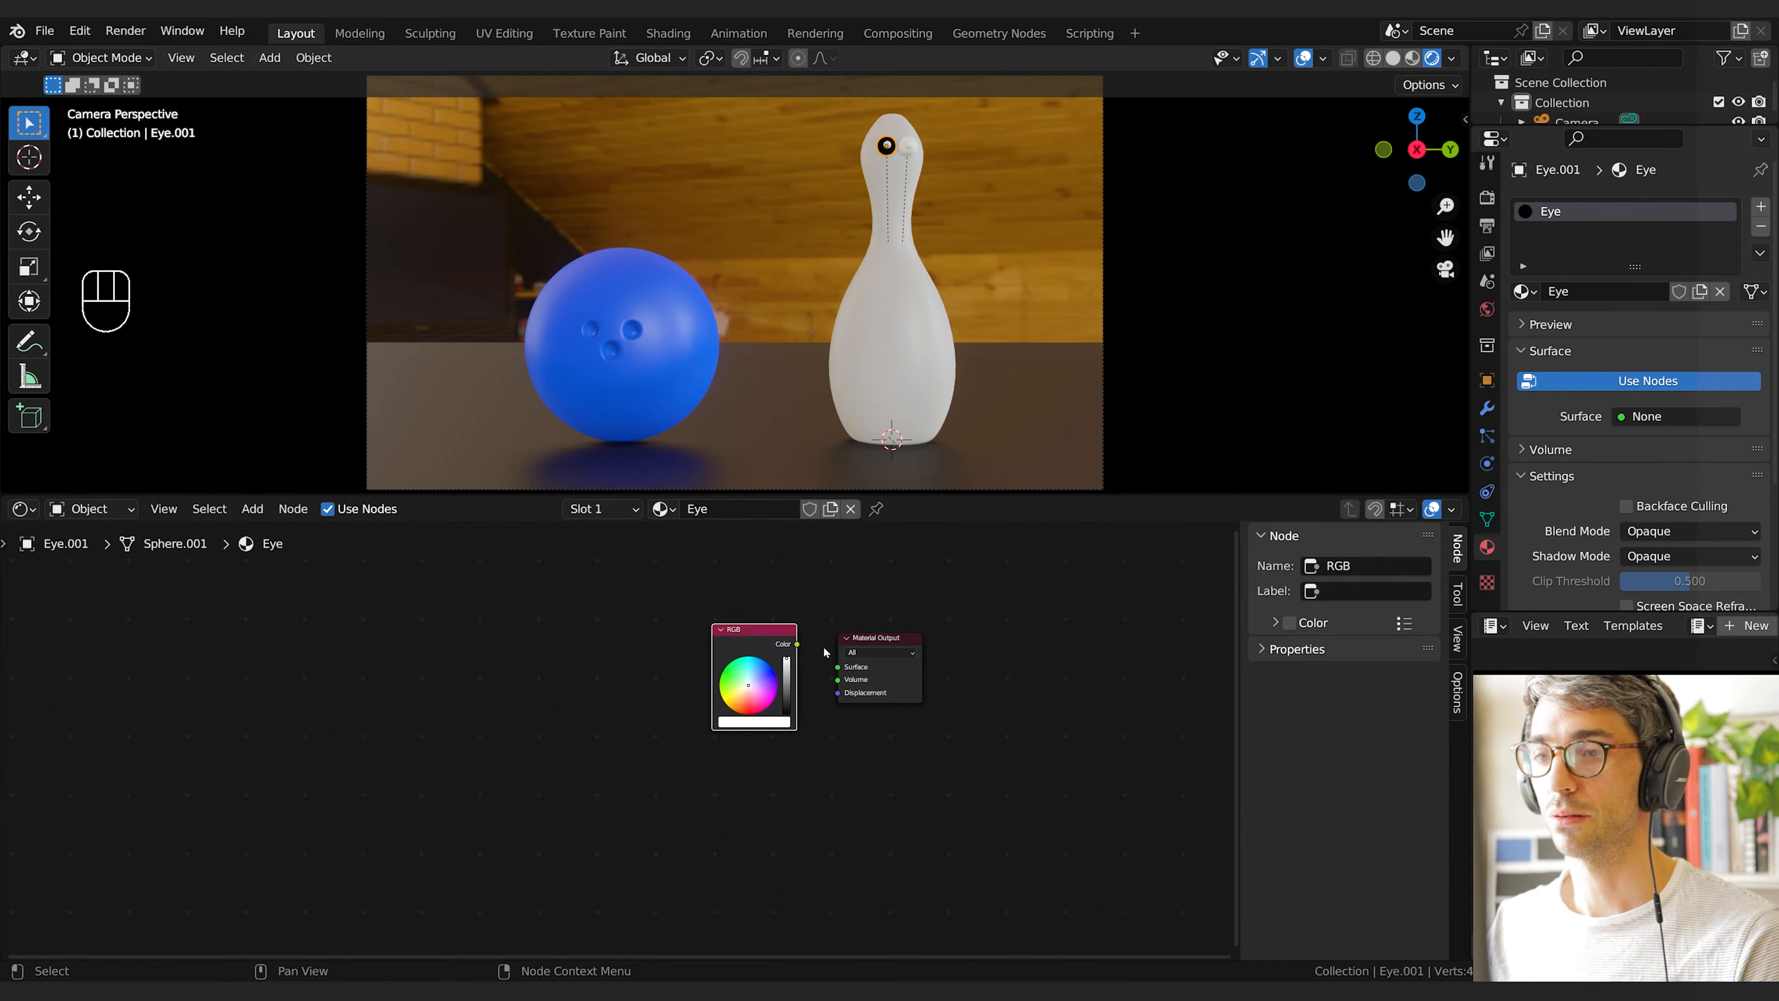
pyautogui.moveTo(797, 643); pyautogui.dragTo(668, 649)
# Assign the existing Eye material to the pin's other eye
pyautogui.click(906, 149)
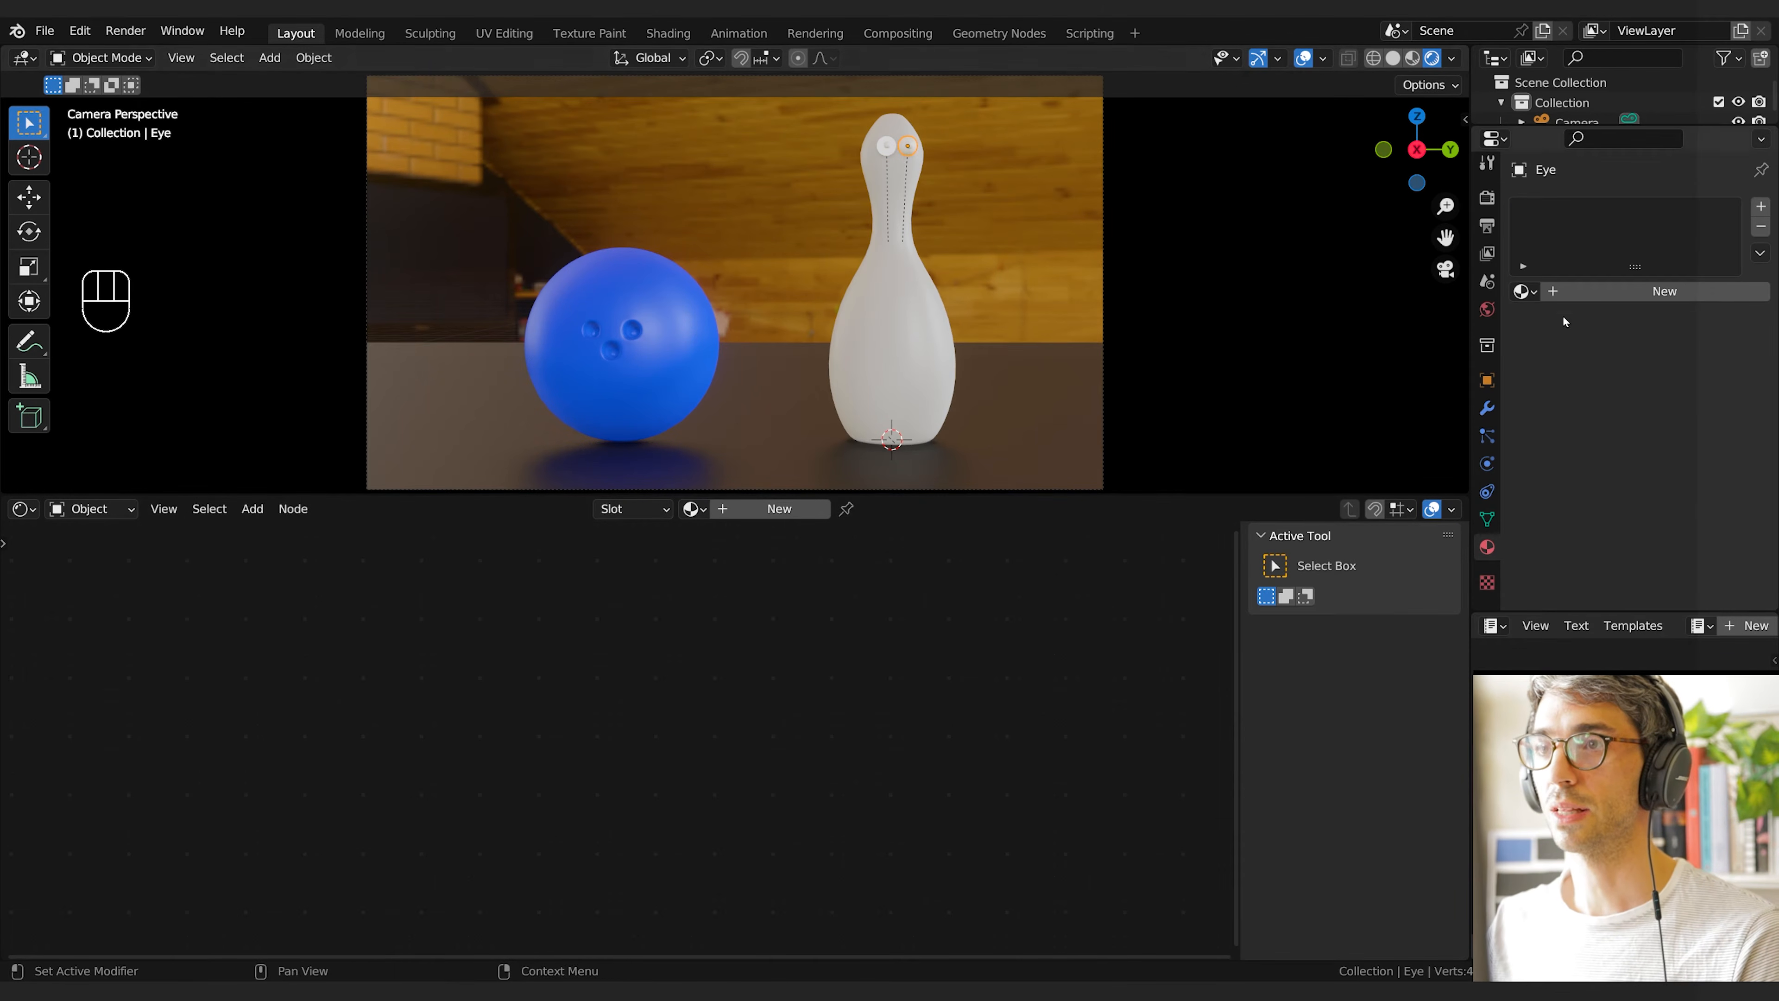
pyautogui.click(1523, 292)
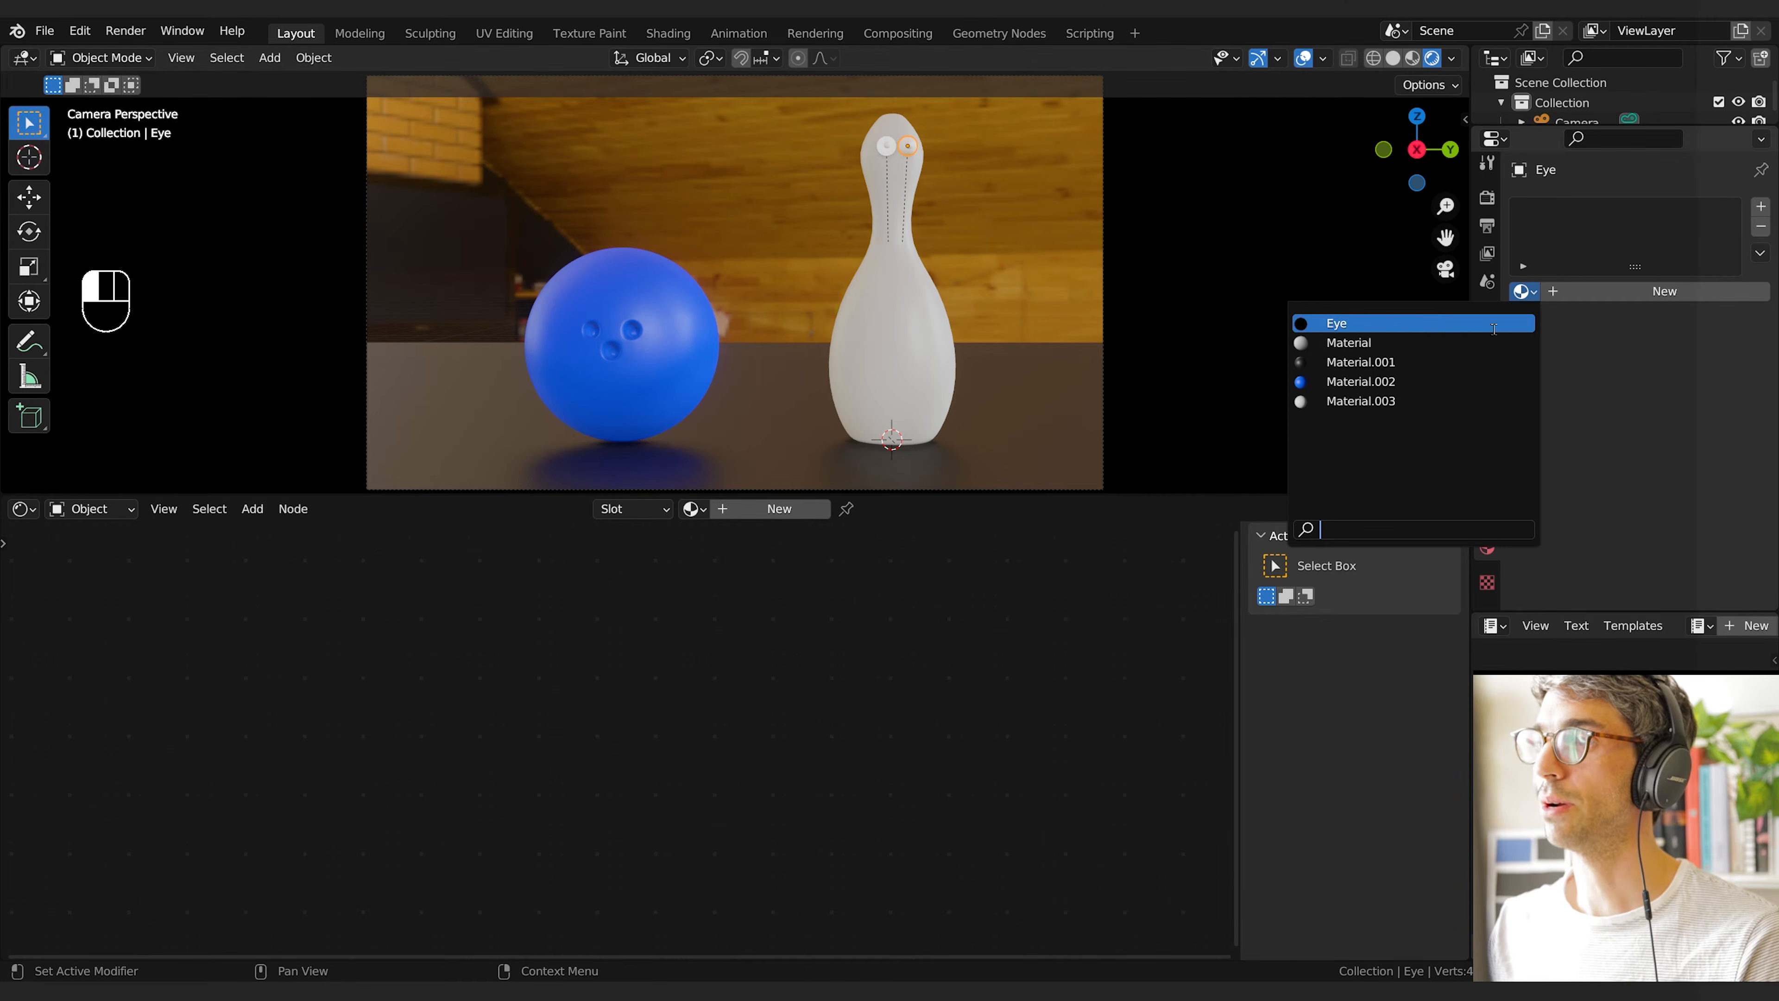
pyautogui.click(1366, 326)
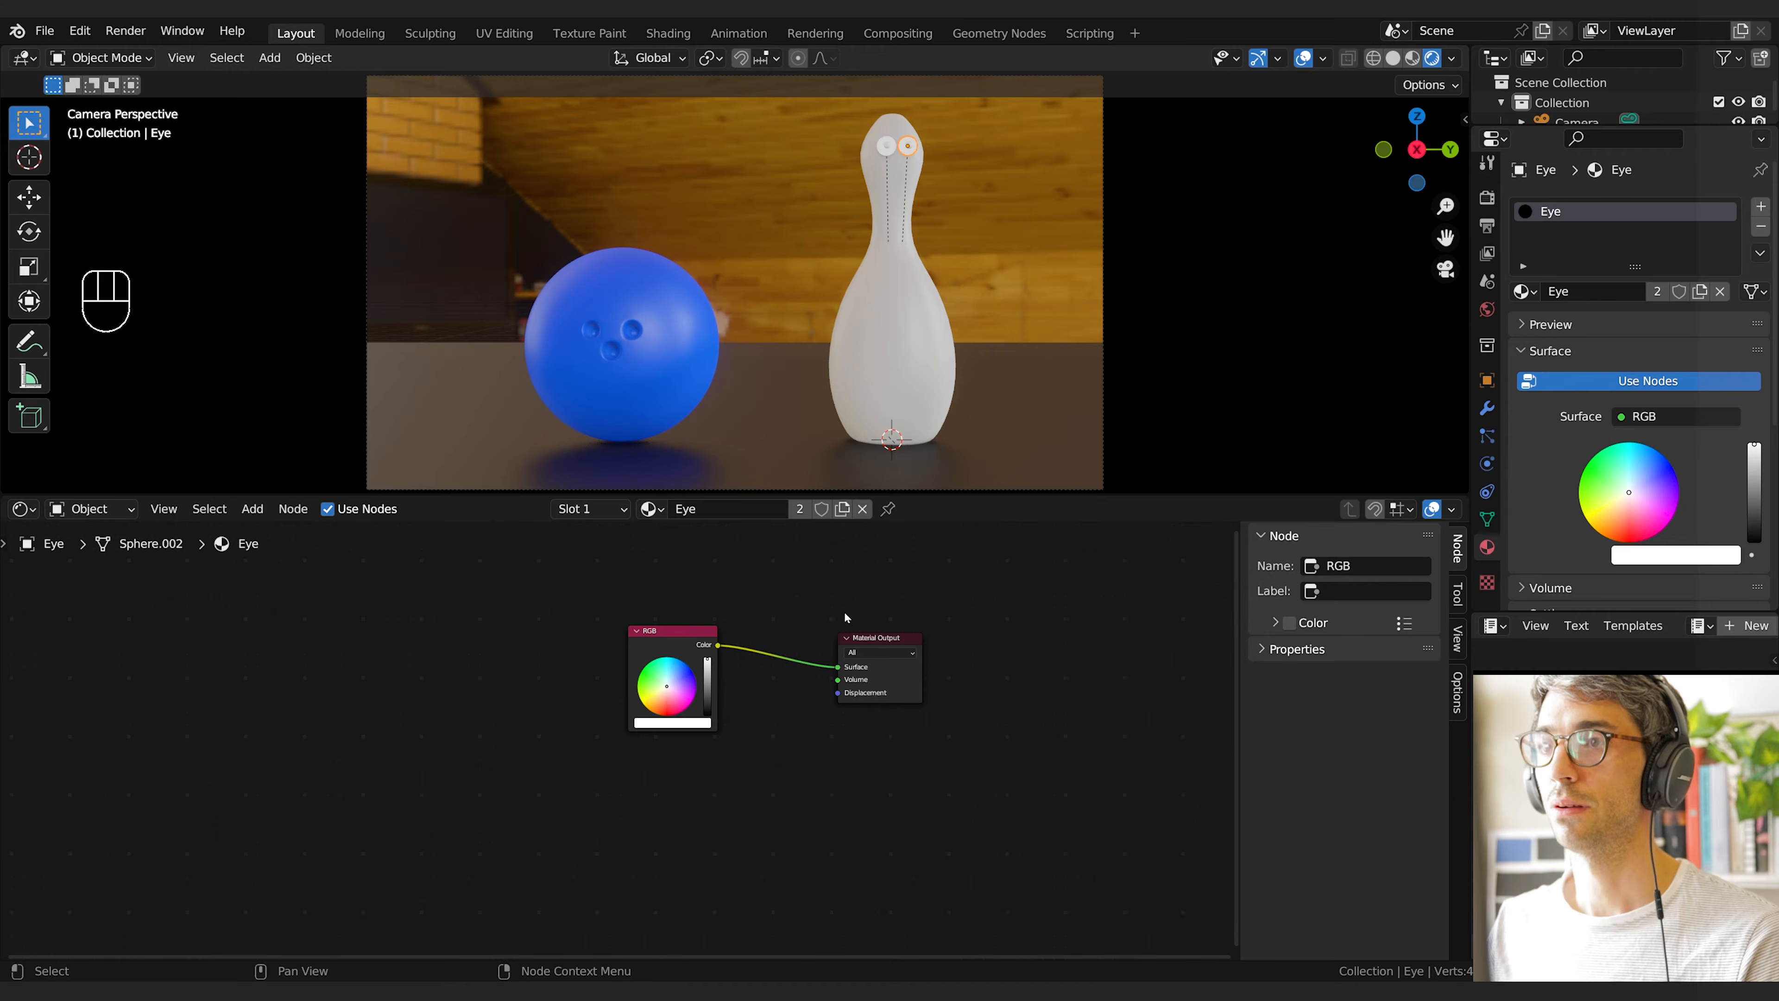
# Create a new material on the Pupil object and name it Pupil
pyautogui.click(887, 146)
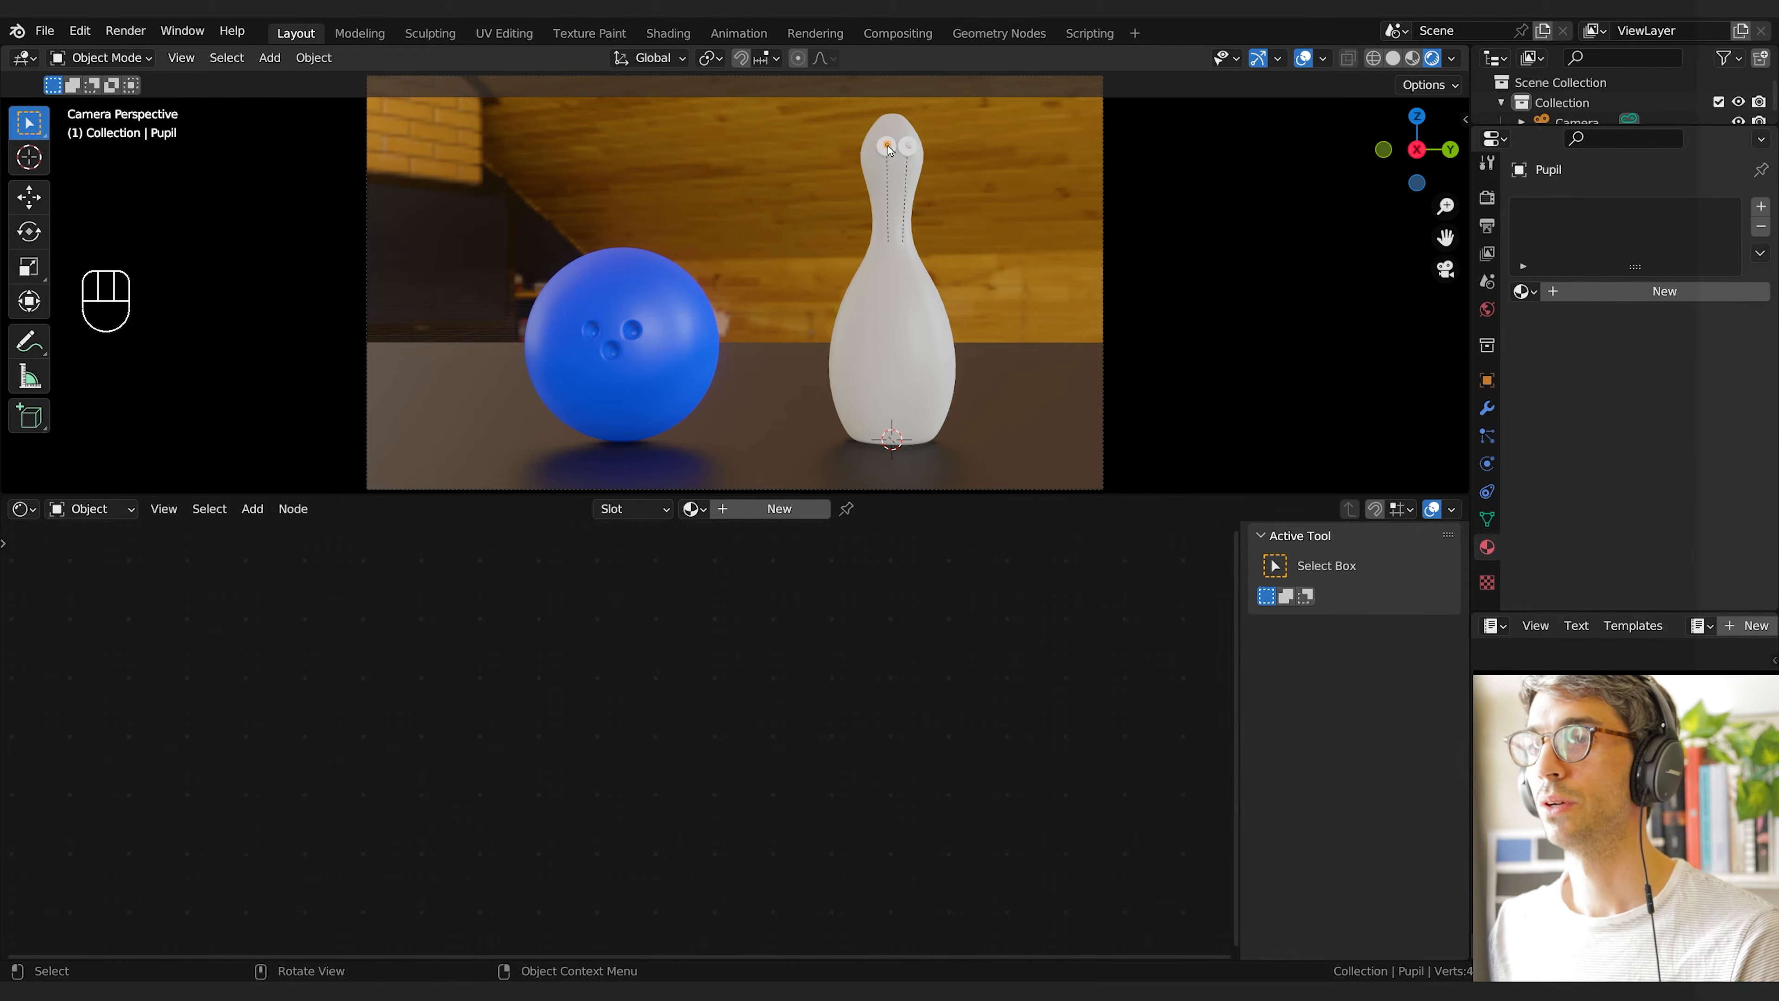
pyautogui.click(795, 510)
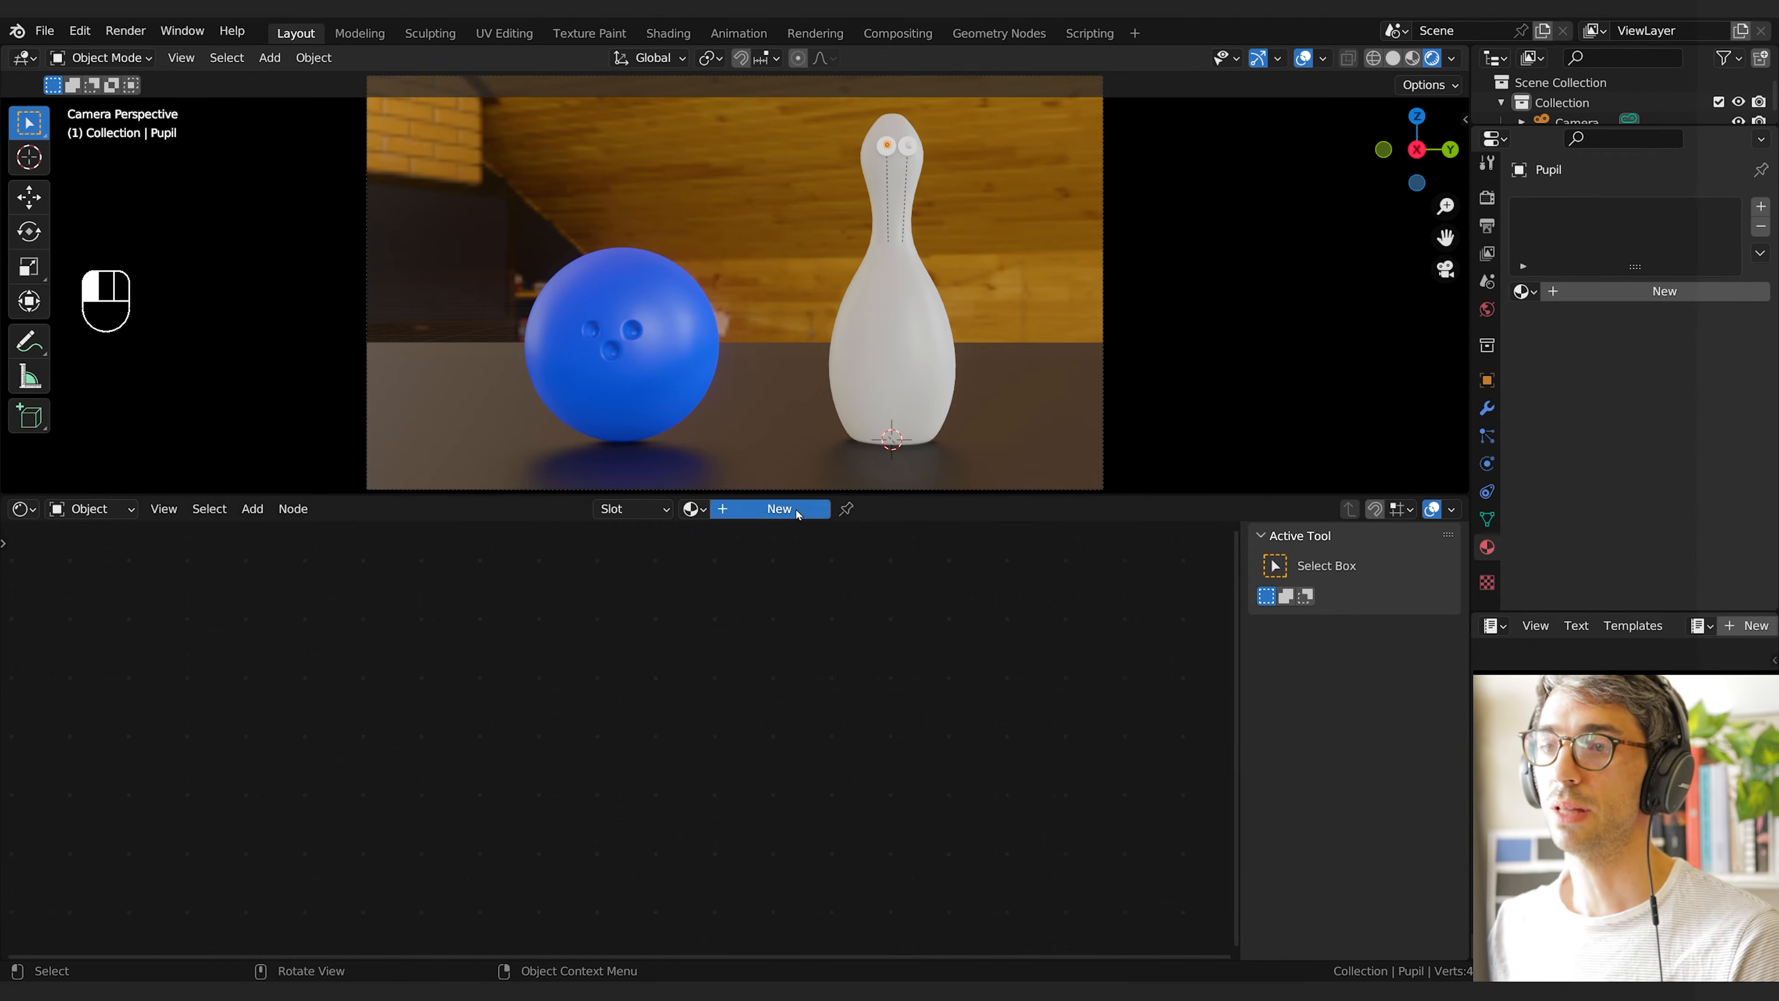
pyautogui.click(757, 502)
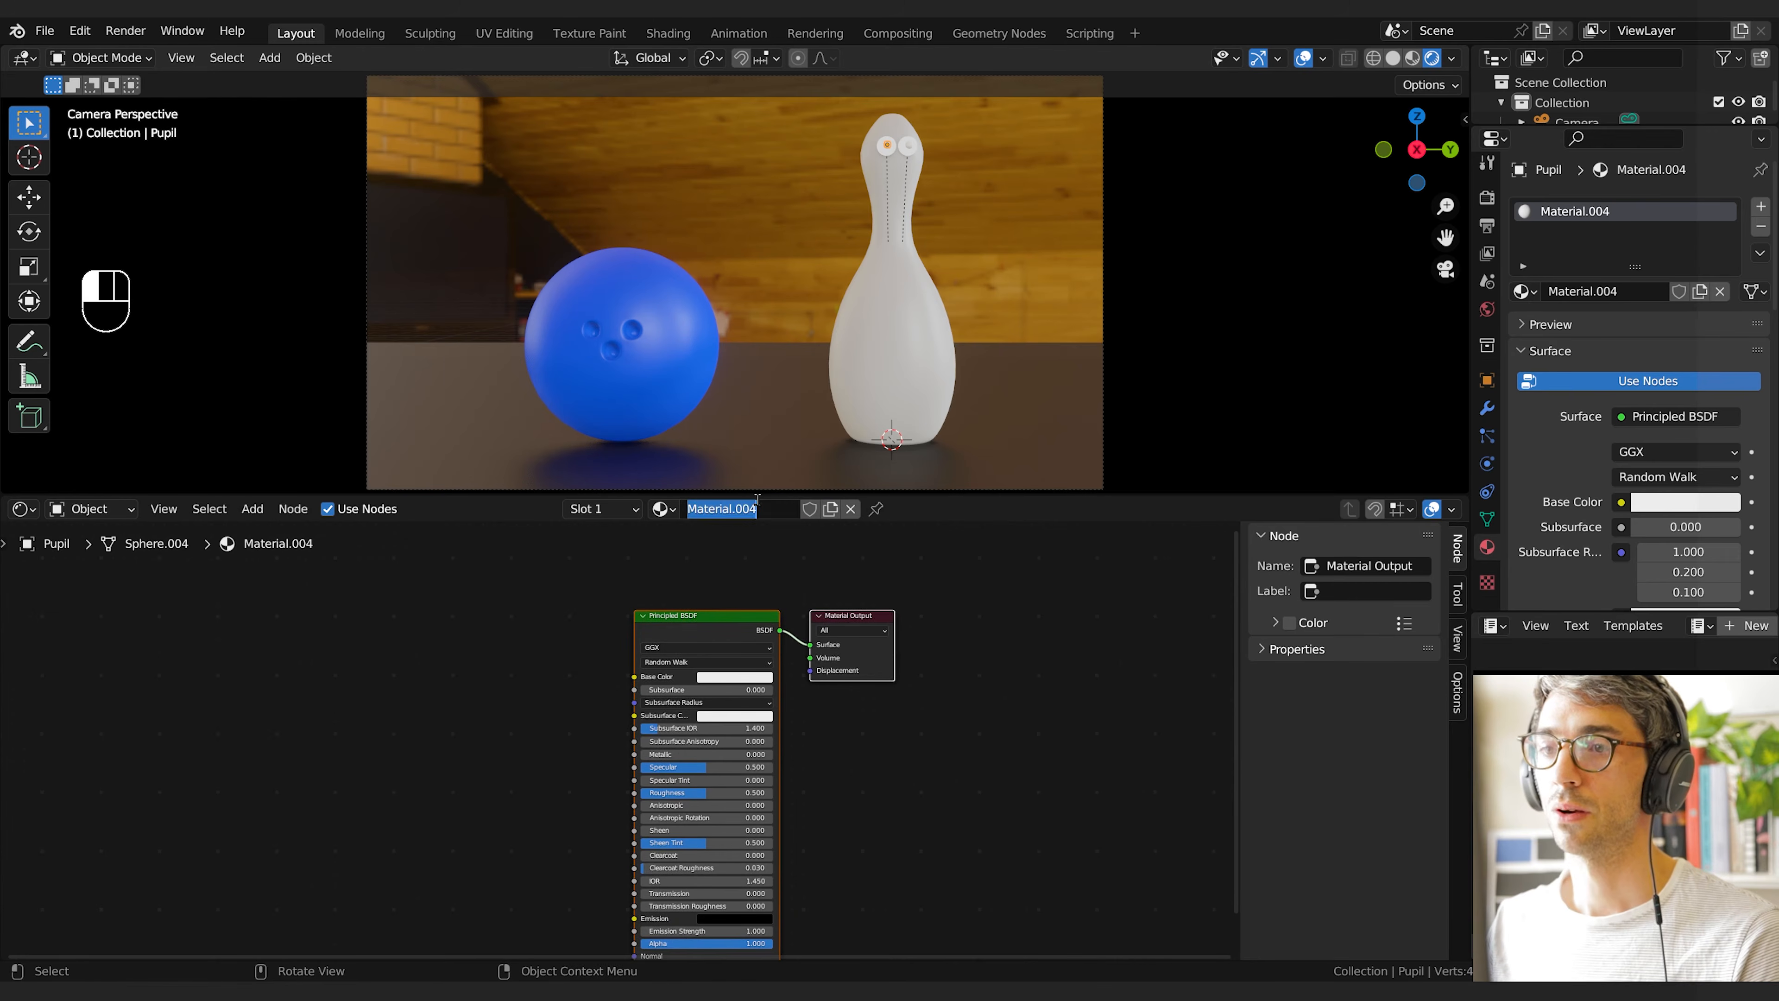
pyautogui.write('Pupil')
pyautogui.press('Return')
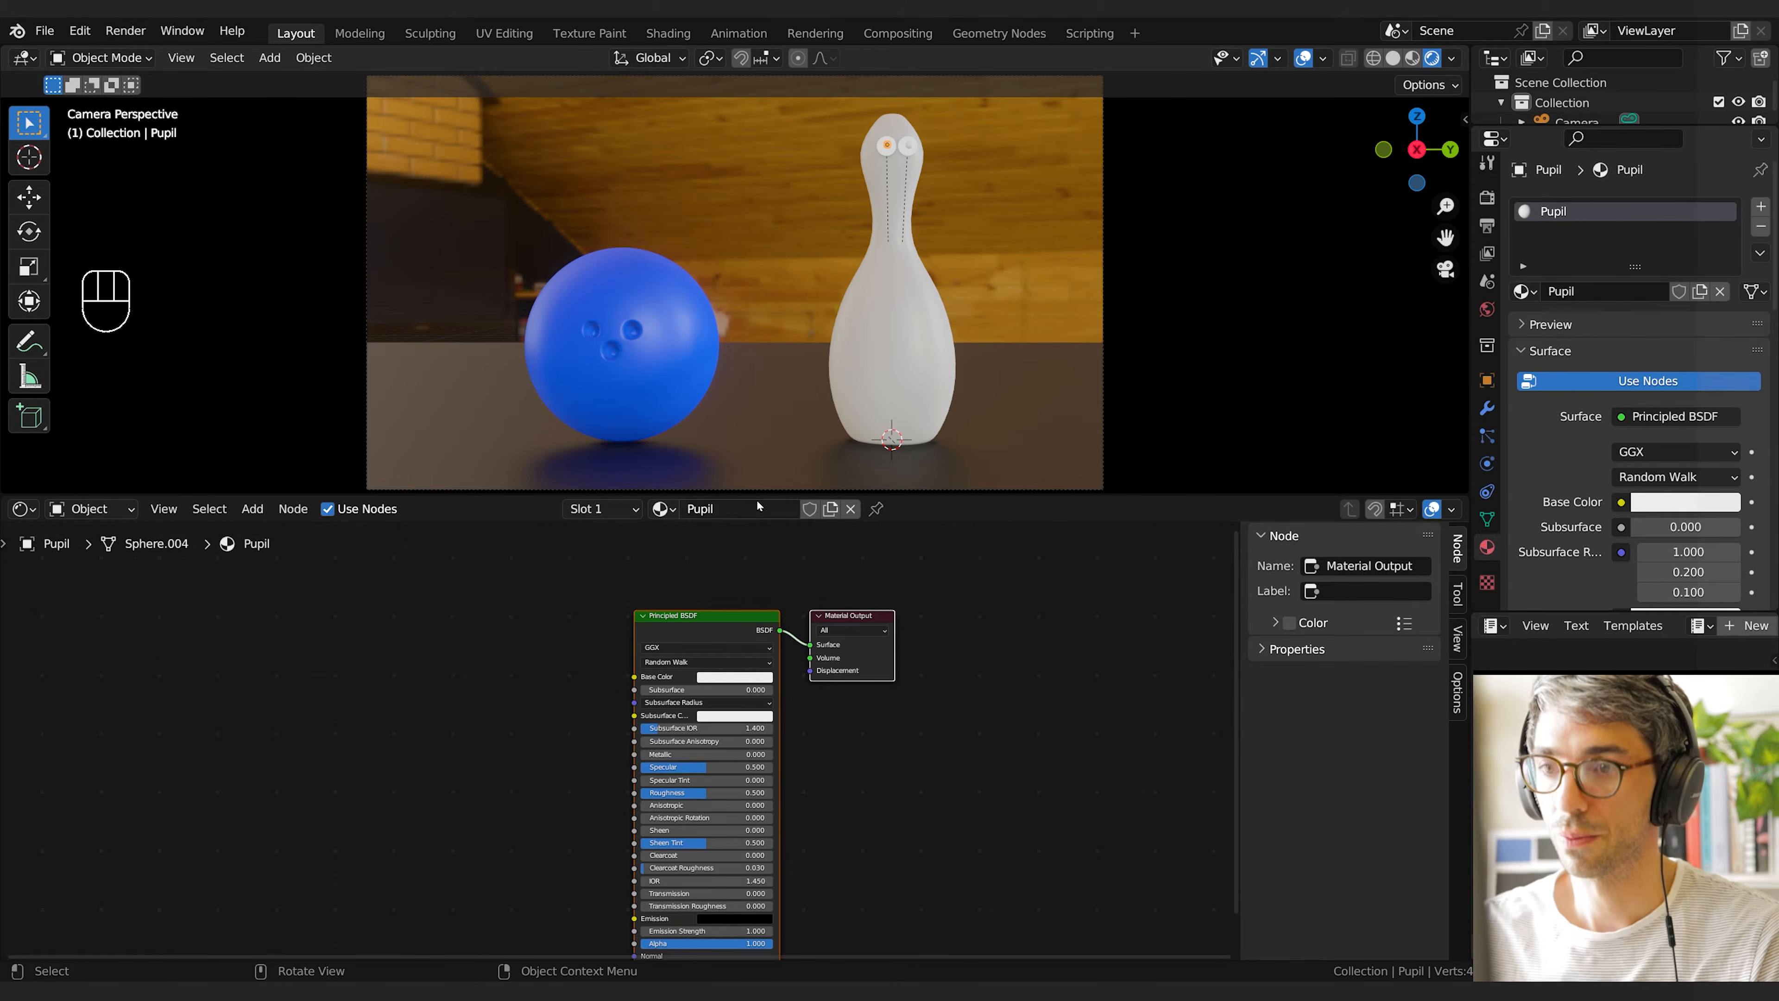
# Replace the Pupil material's Principled BSDF with a black RGB node linked to the Material Output's Surface
pyautogui.click(729, 637)
pyautogui.press('x')
pyautogui.hotkey('shift', 'a')
pyautogui.write('rg')
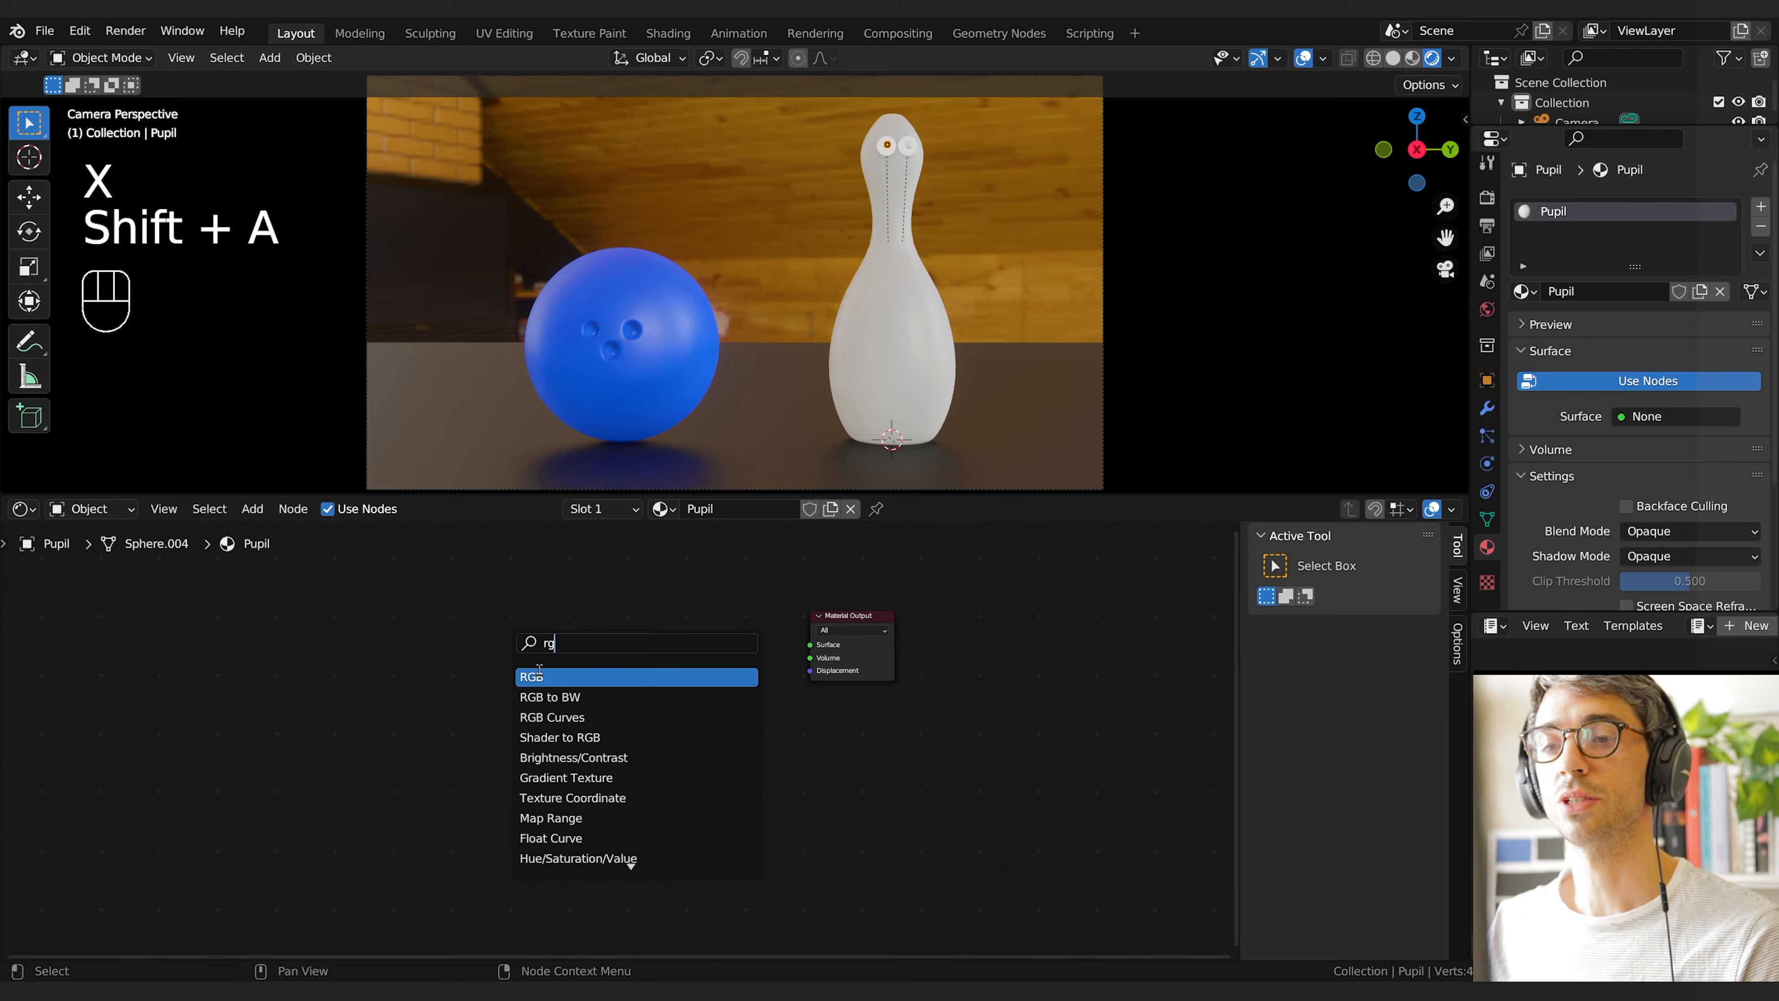
pyautogui.click(683, 679)
pyautogui.moveTo(683, 678); pyautogui.dragTo(682, 728)
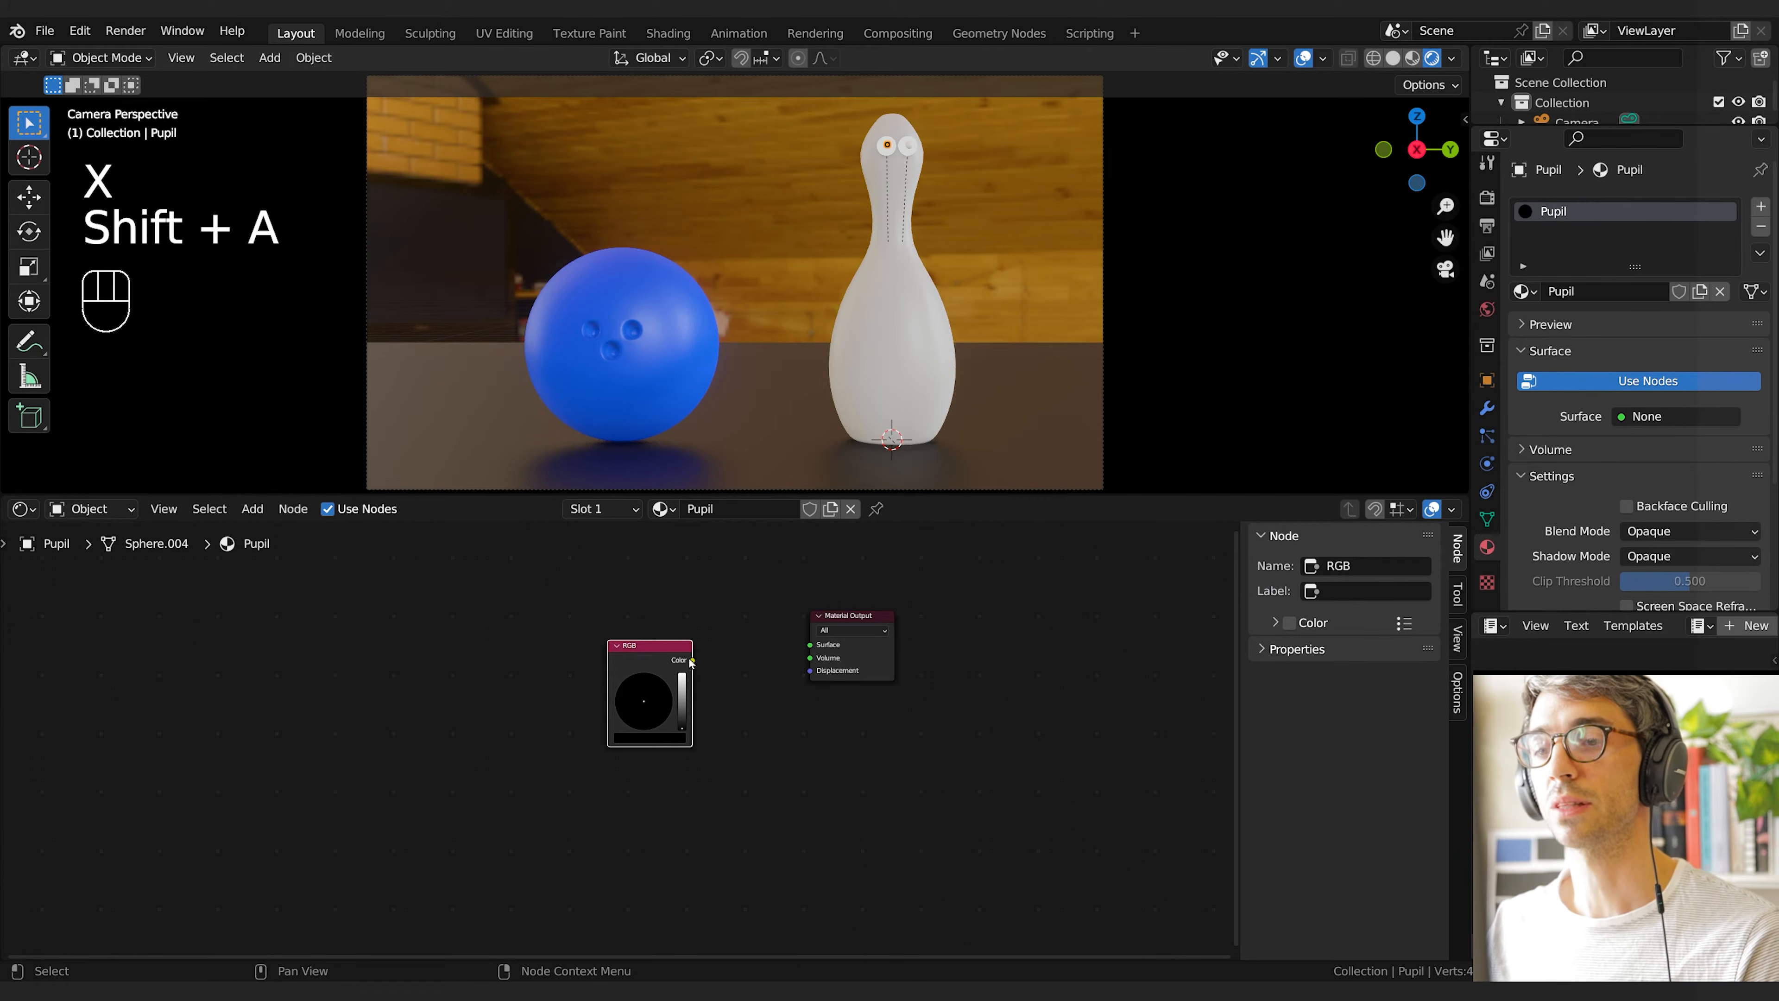
pyautogui.moveTo(691, 660); pyautogui.dragTo(810, 645)
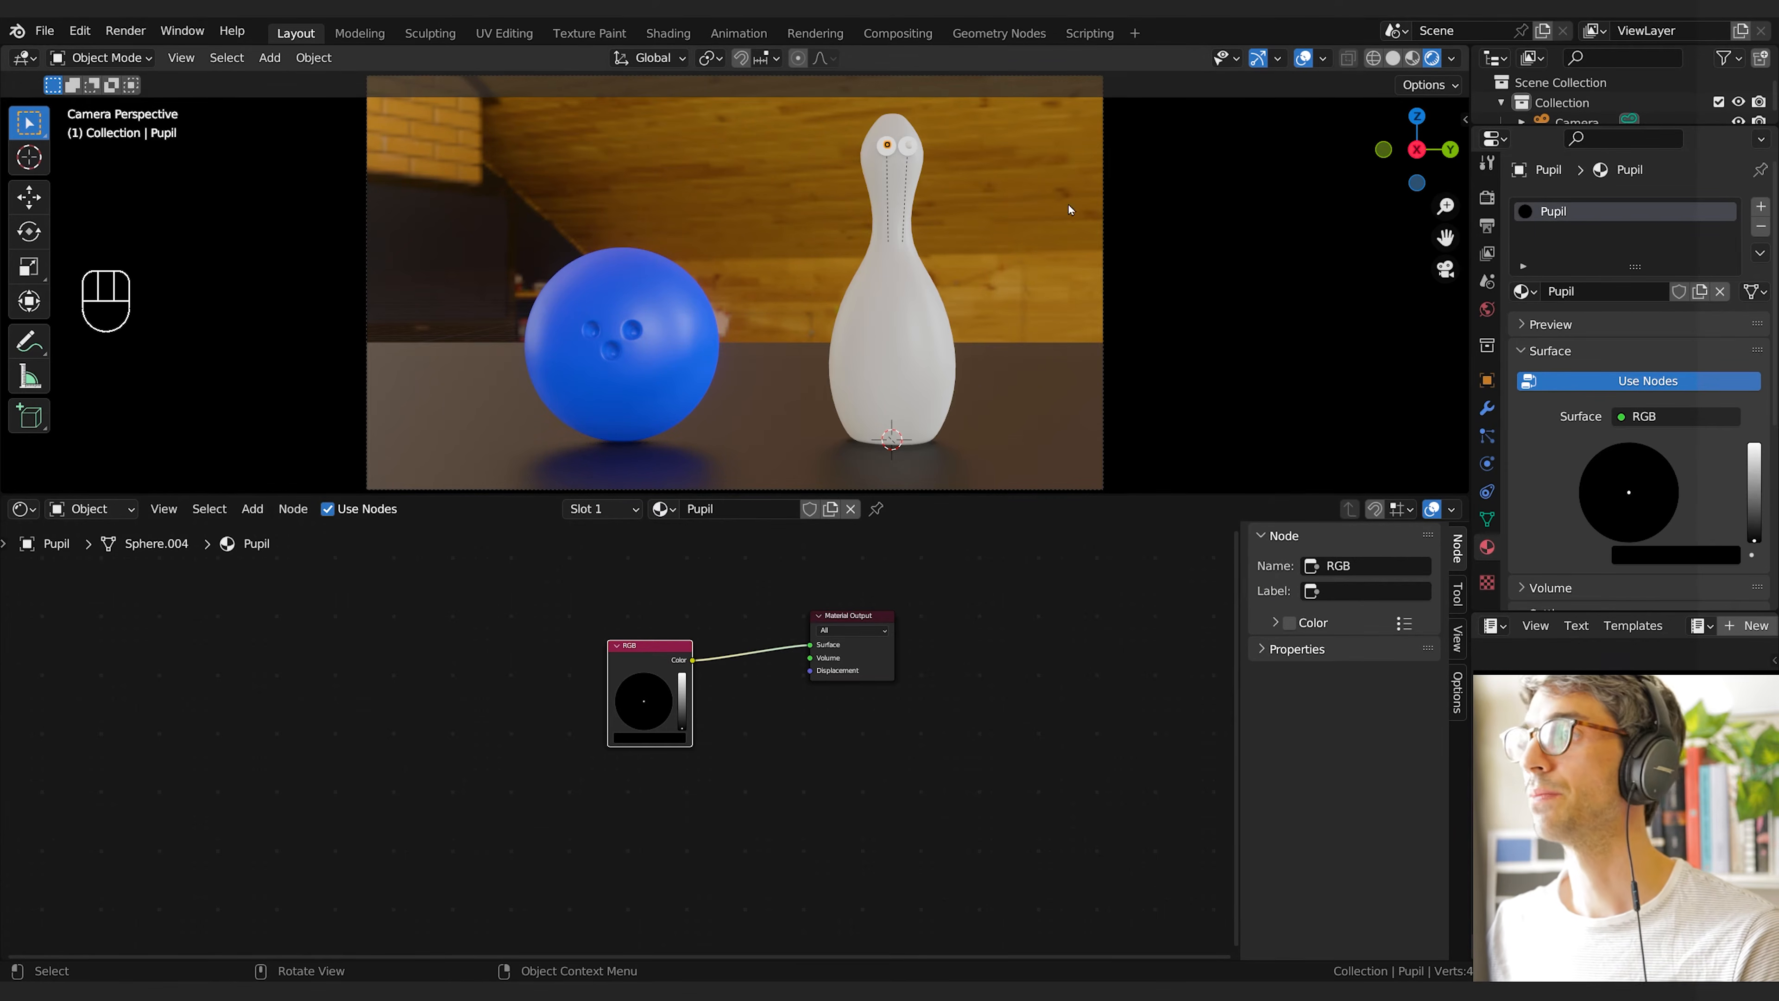
# Assign the existing Pupil material to the other pupil, Pupil.001
pyautogui.click(910, 147)
pyautogui.click(692, 508)
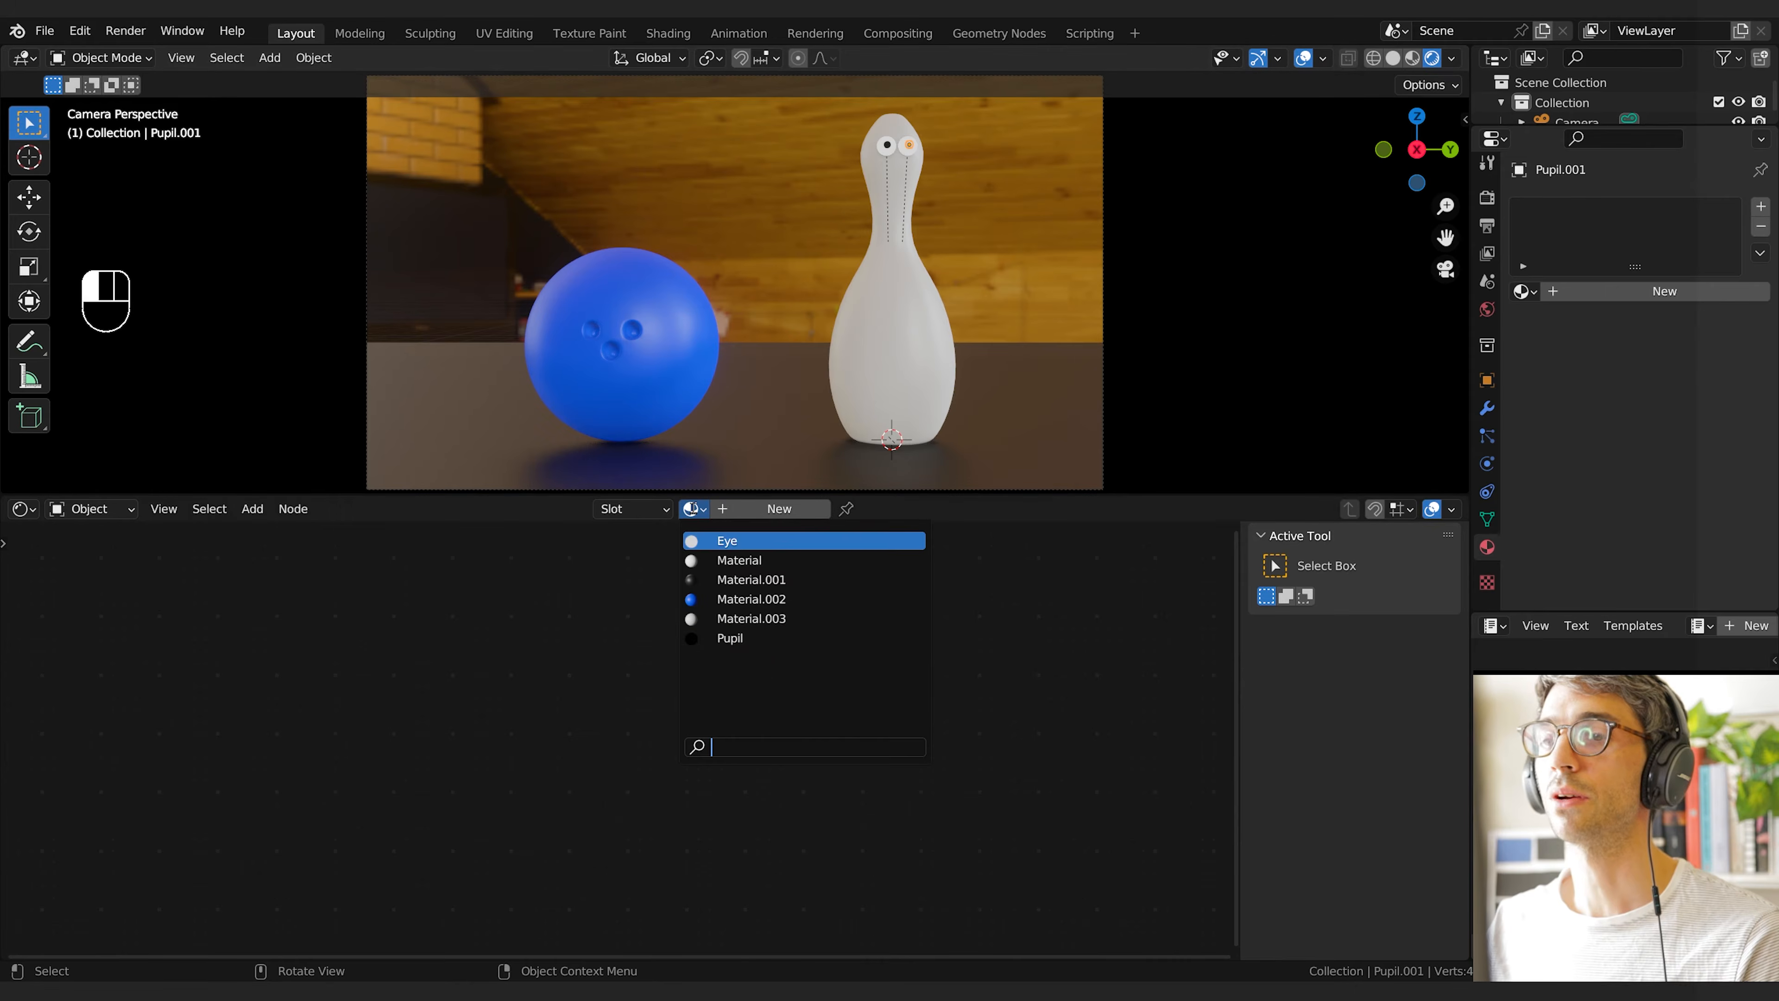
pyautogui.click(735, 642)
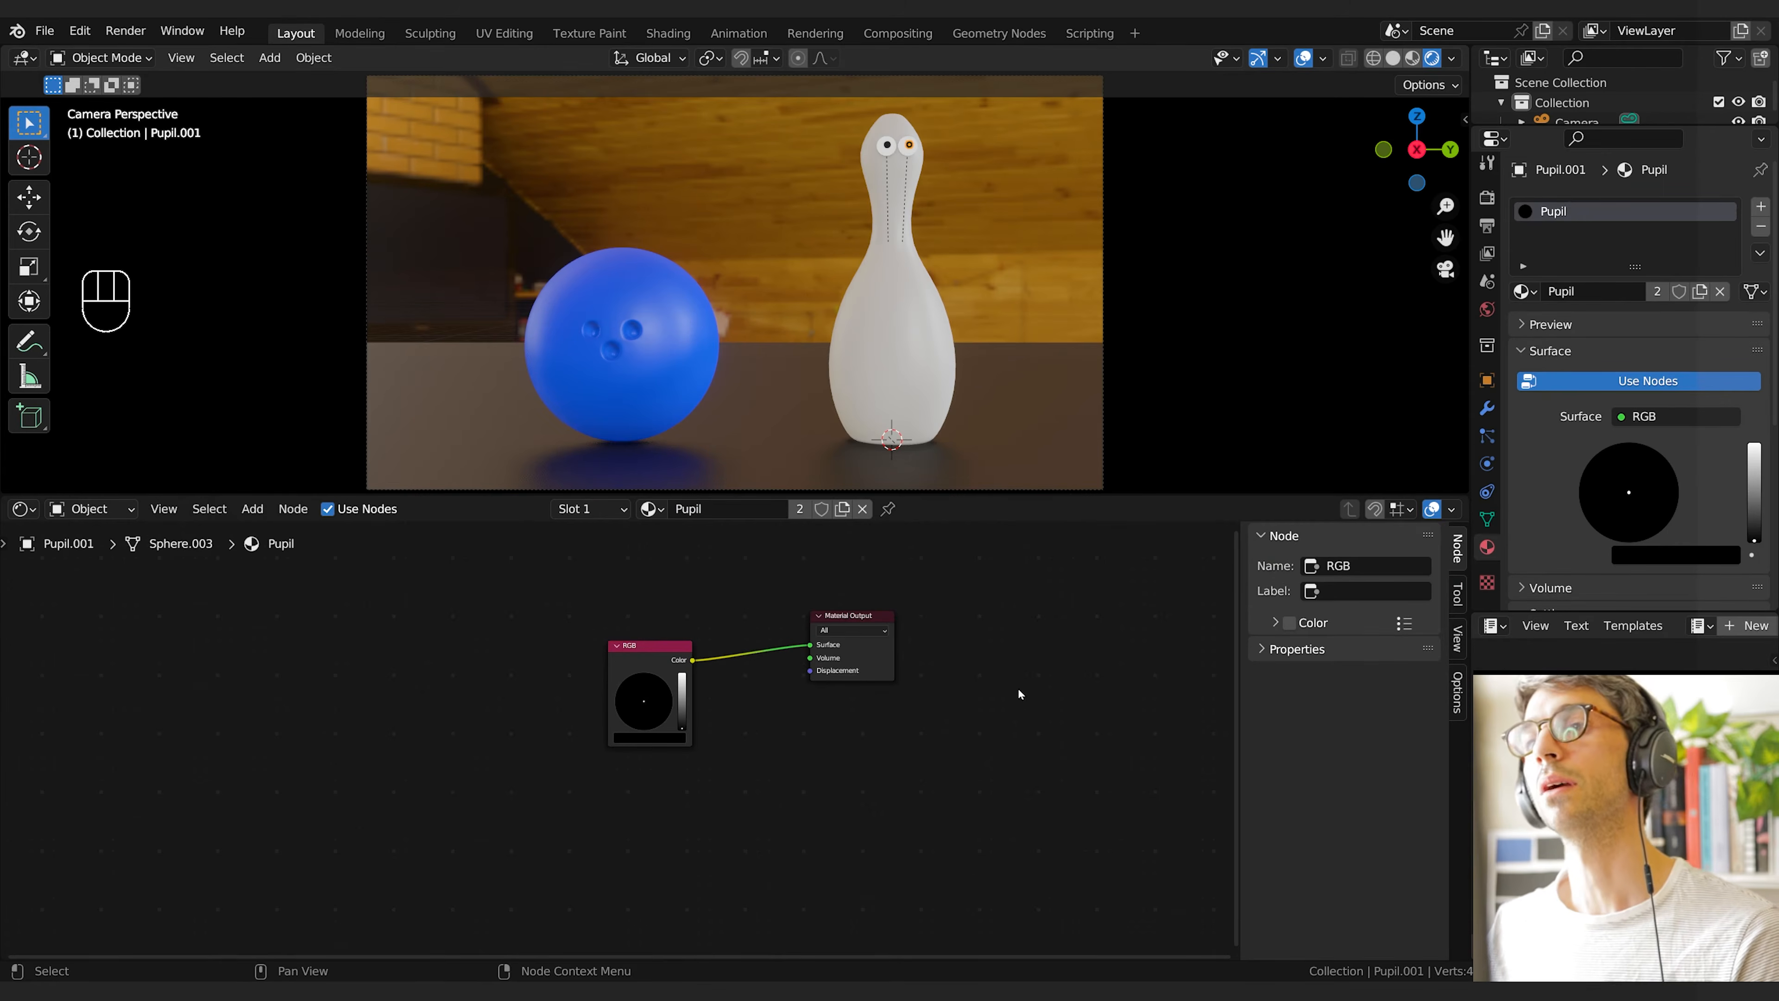
# Add a second, orange-red material to the pin and assign it to the face loop around the lower belly
pyautogui.click(882, 456)
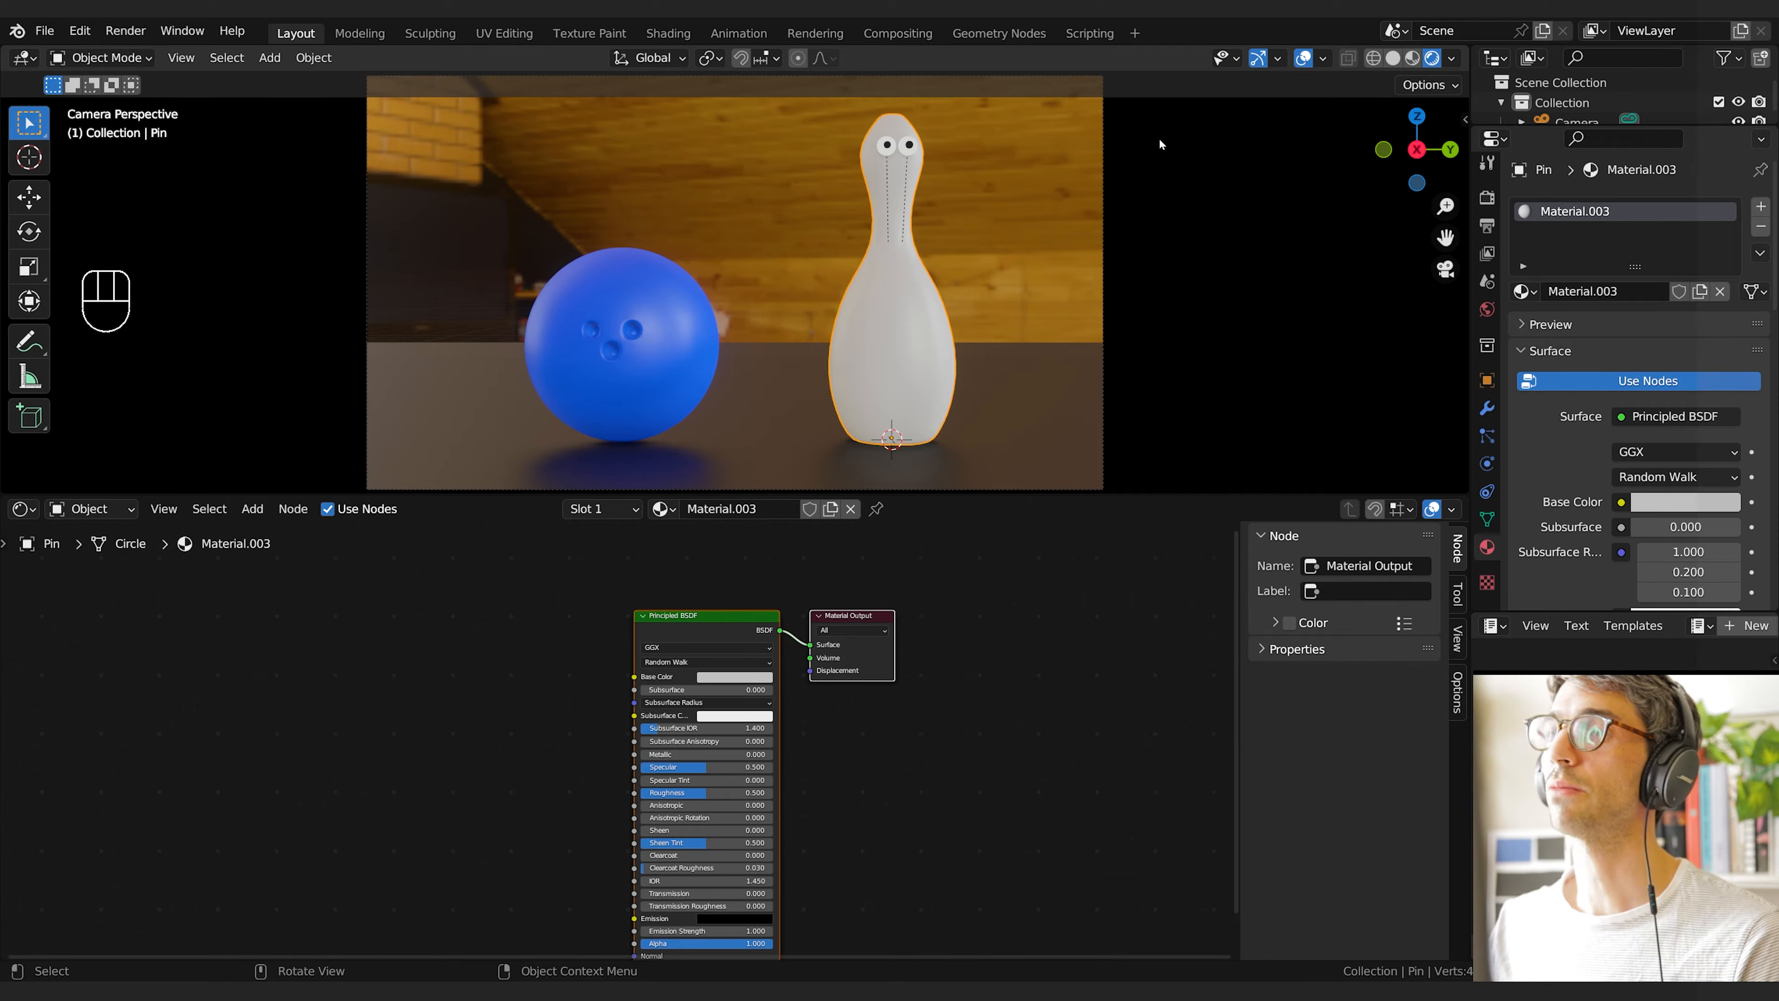
pyautogui.press('Tab')
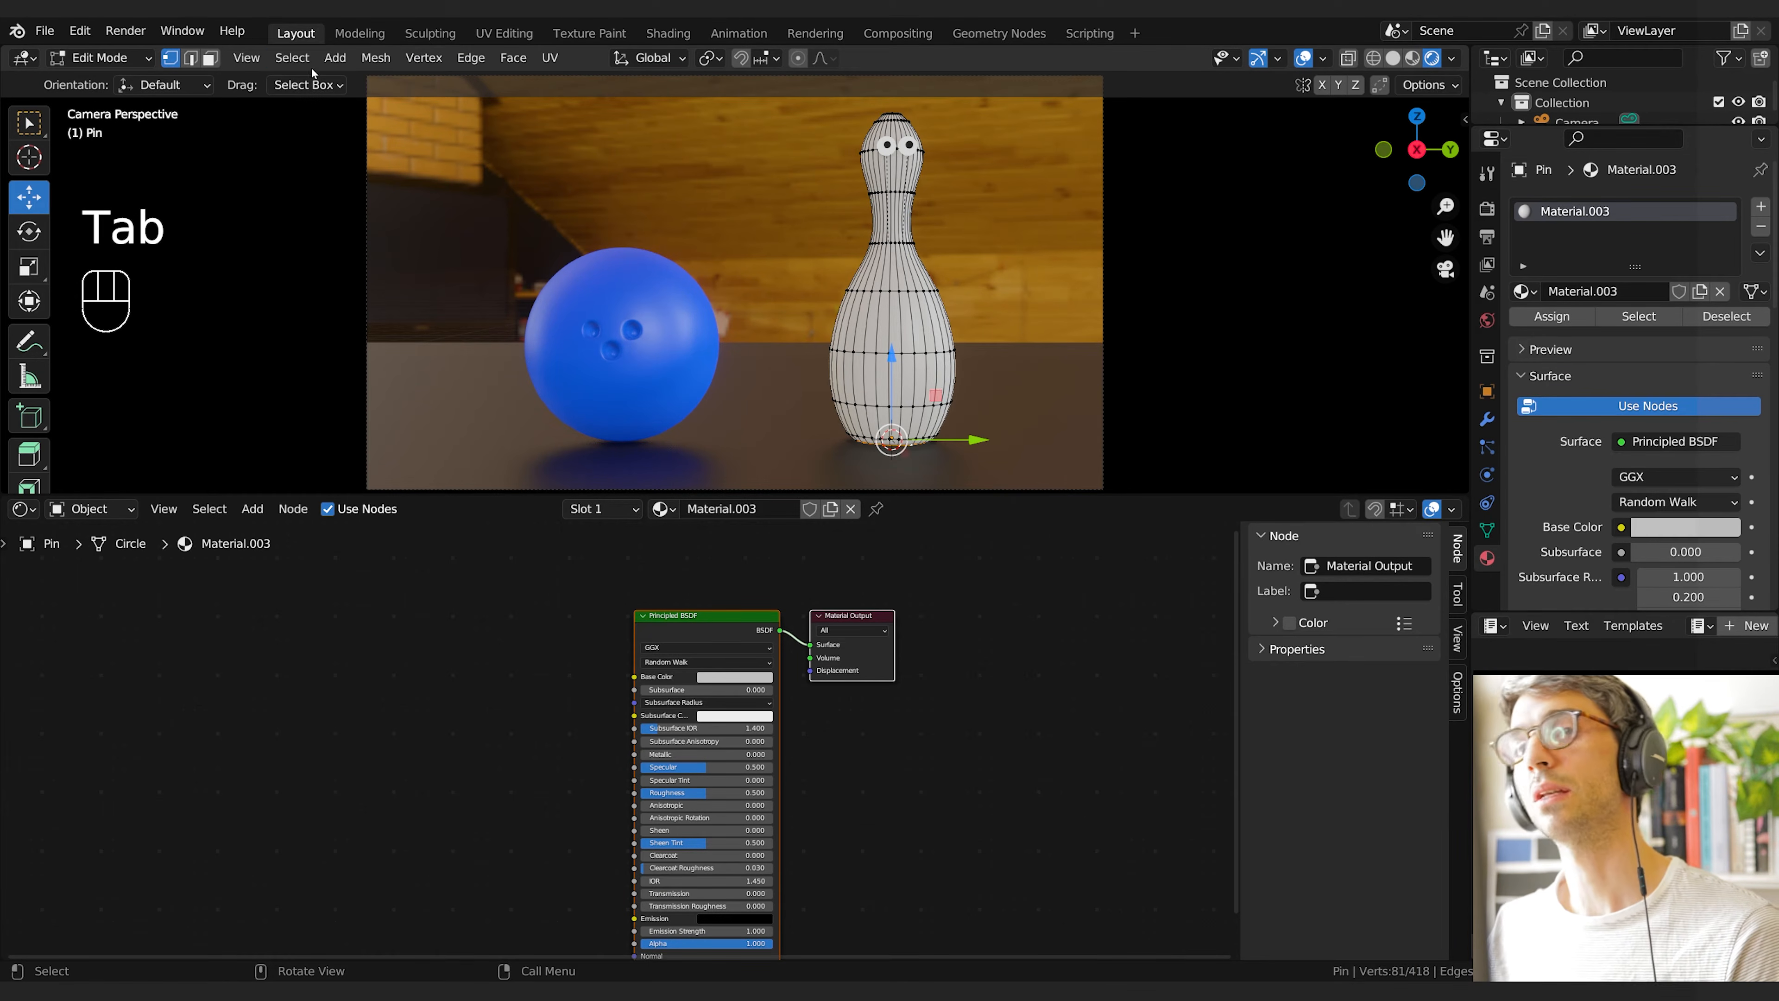
pyautogui.click(211, 58)
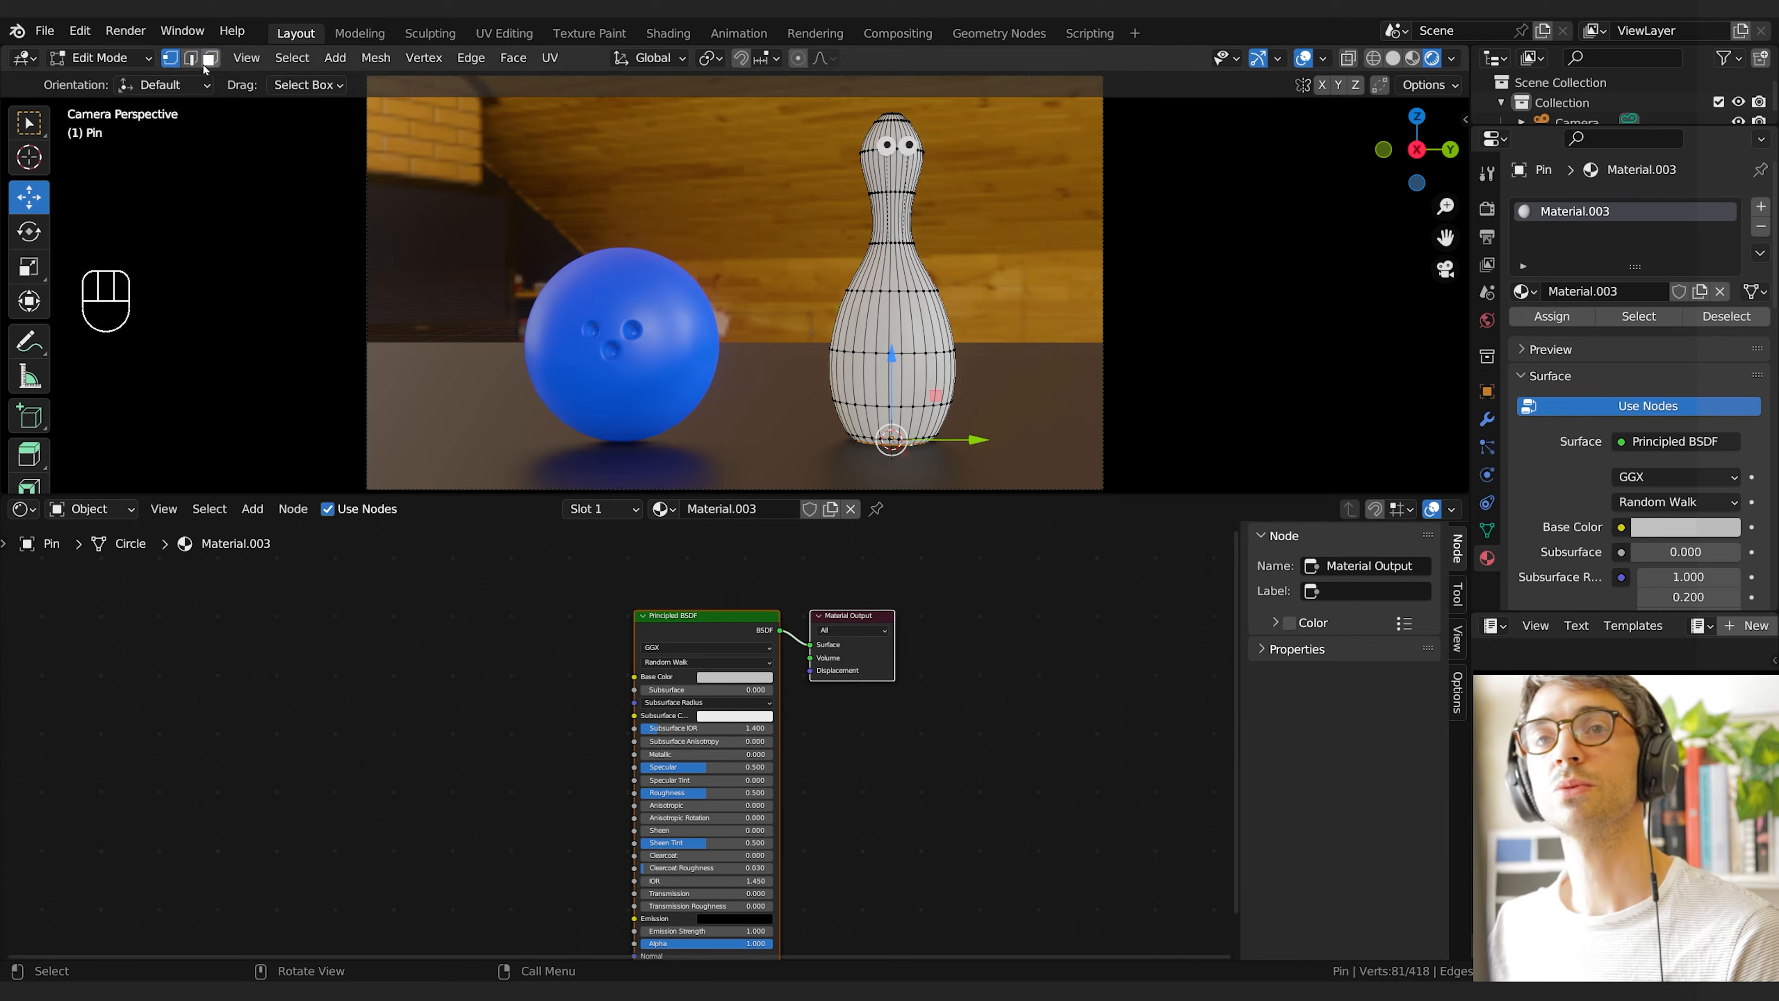
pyautogui.keyDown('alt'); pyautogui.click(912, 373); pyautogui.keyUp('alt')
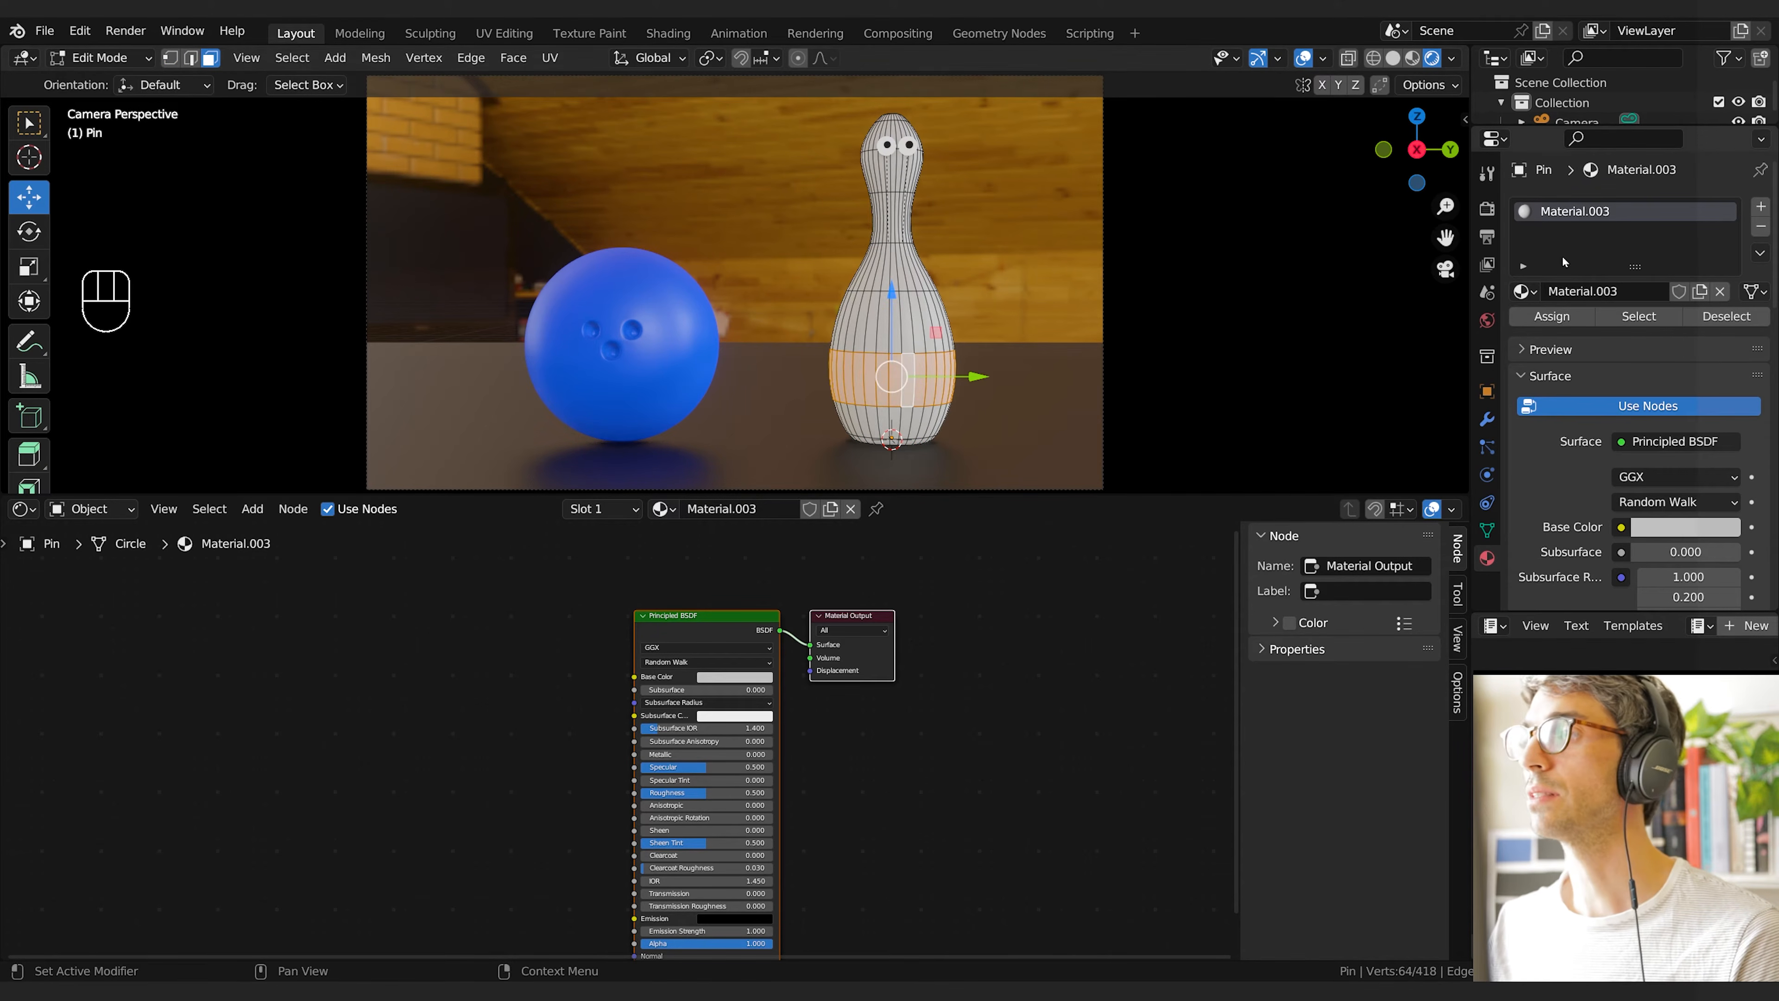
pyautogui.click(1760, 209)
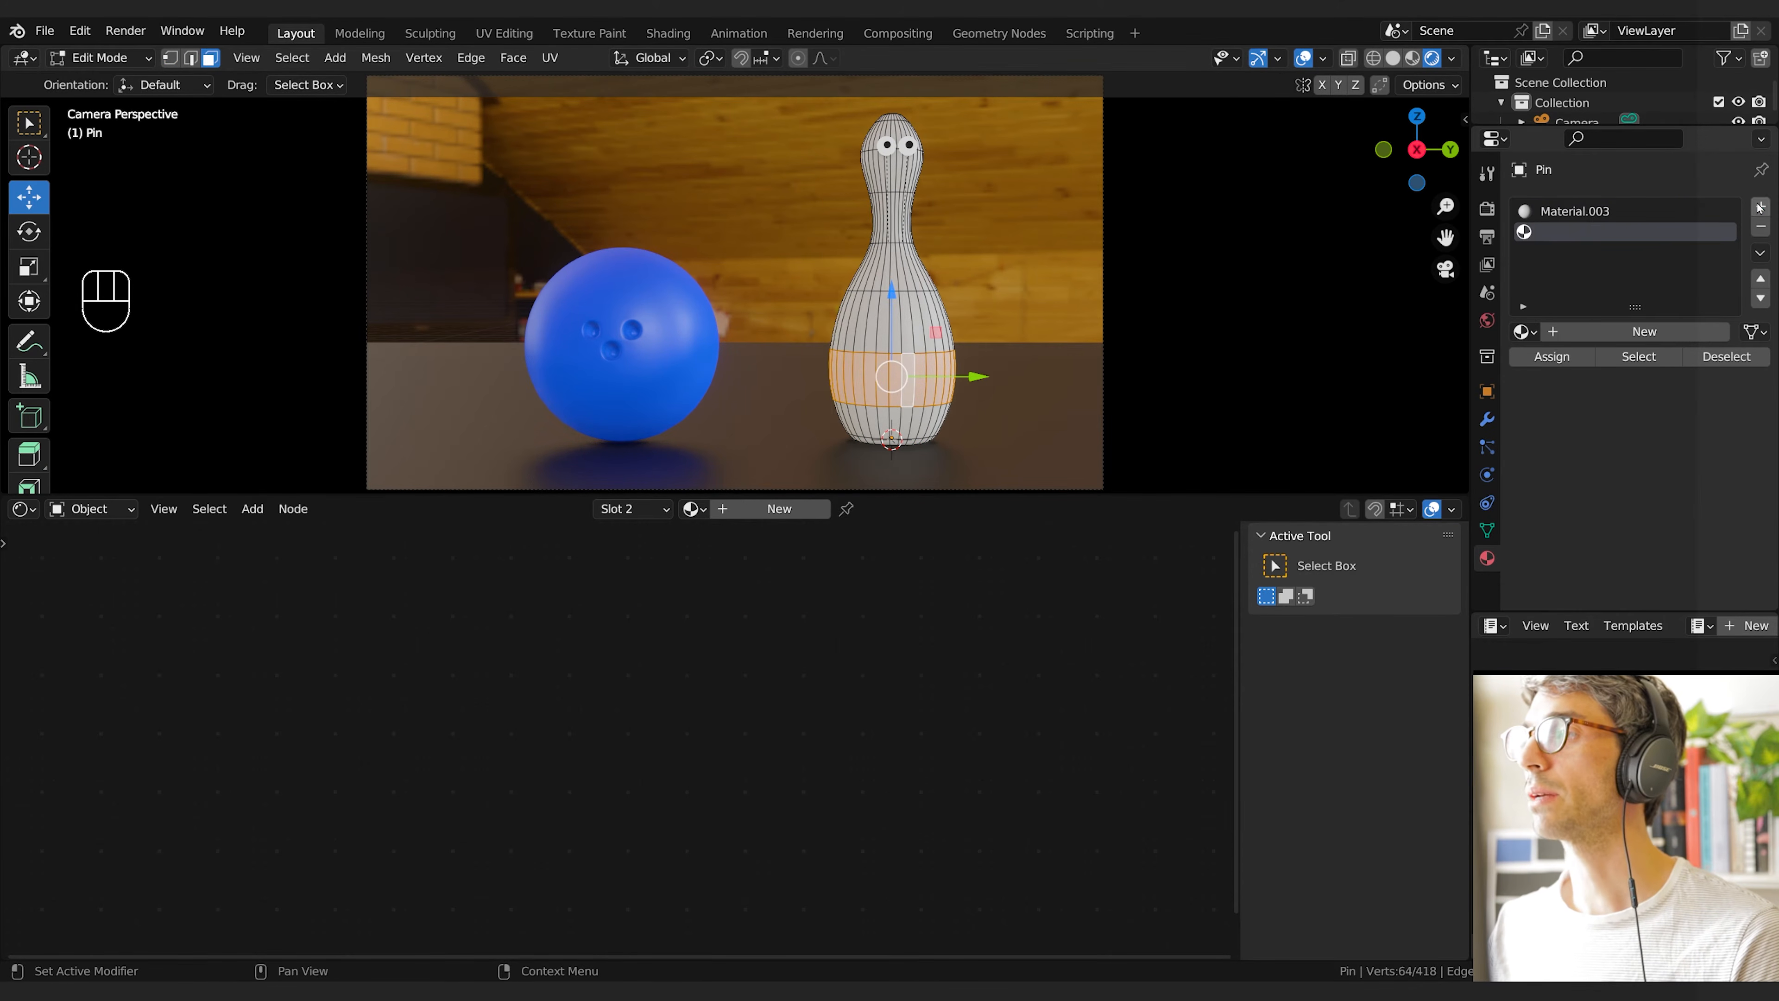
pyautogui.click(1615, 336)
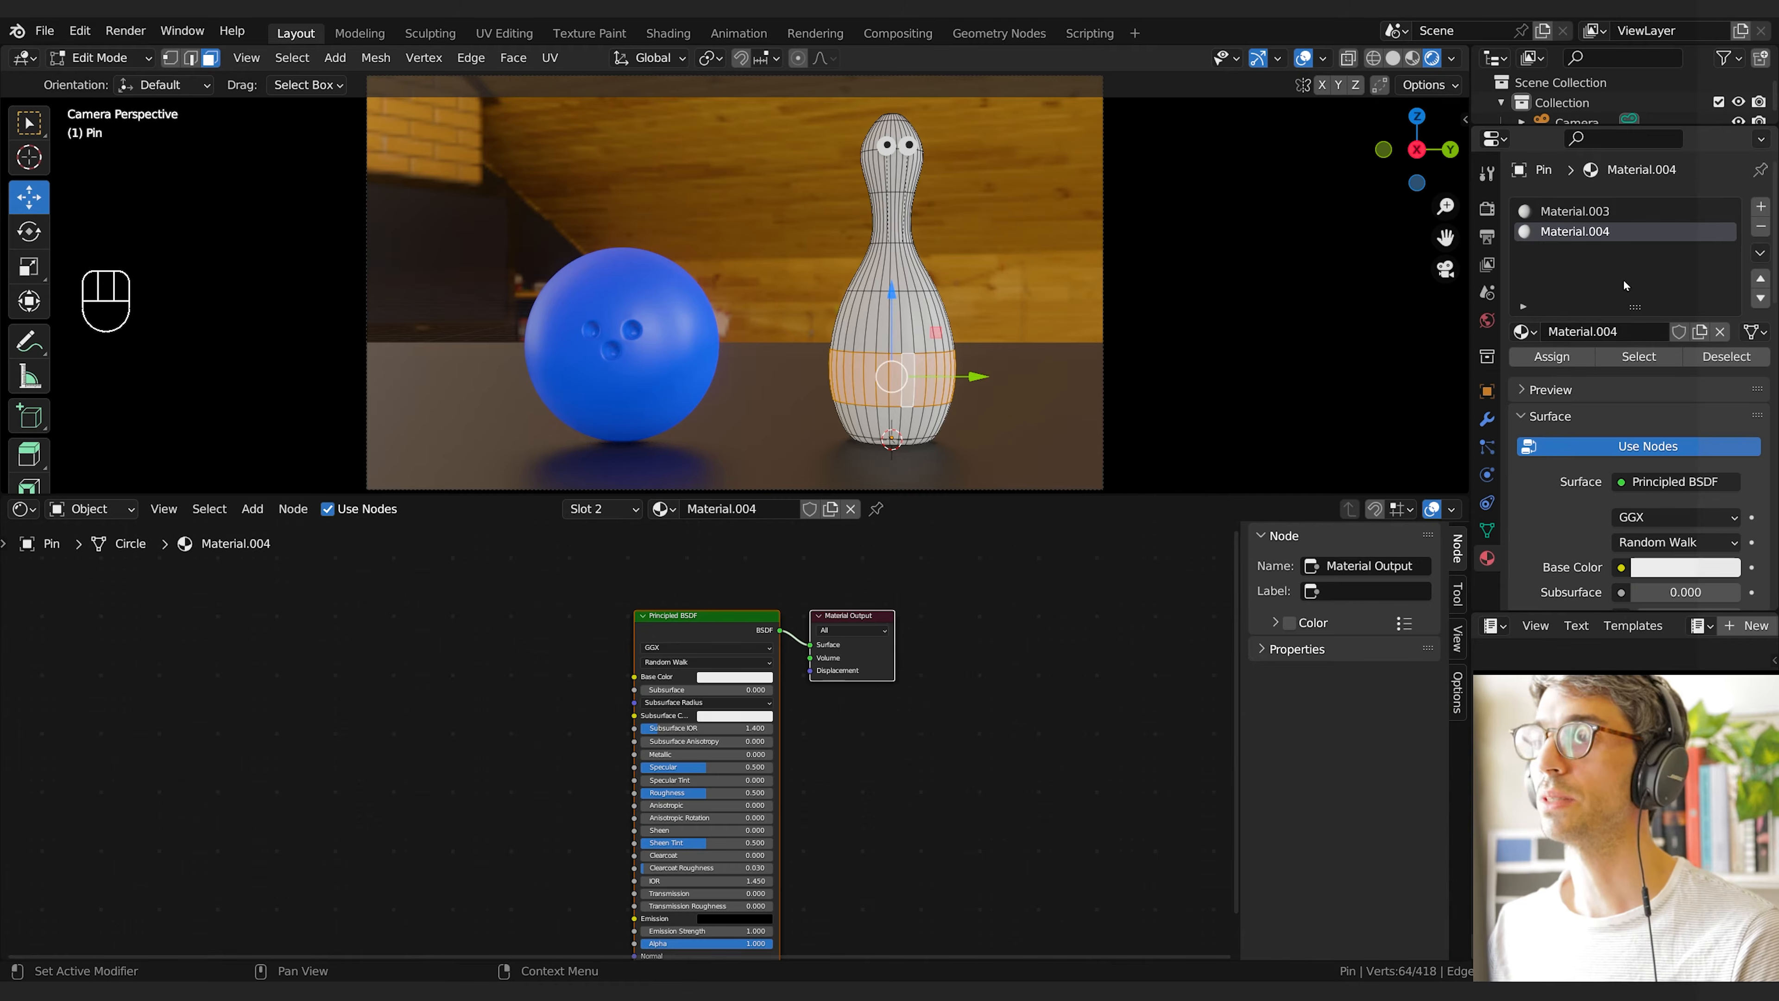
pyautogui.click(1670, 569)
pyautogui.click(1625, 417)
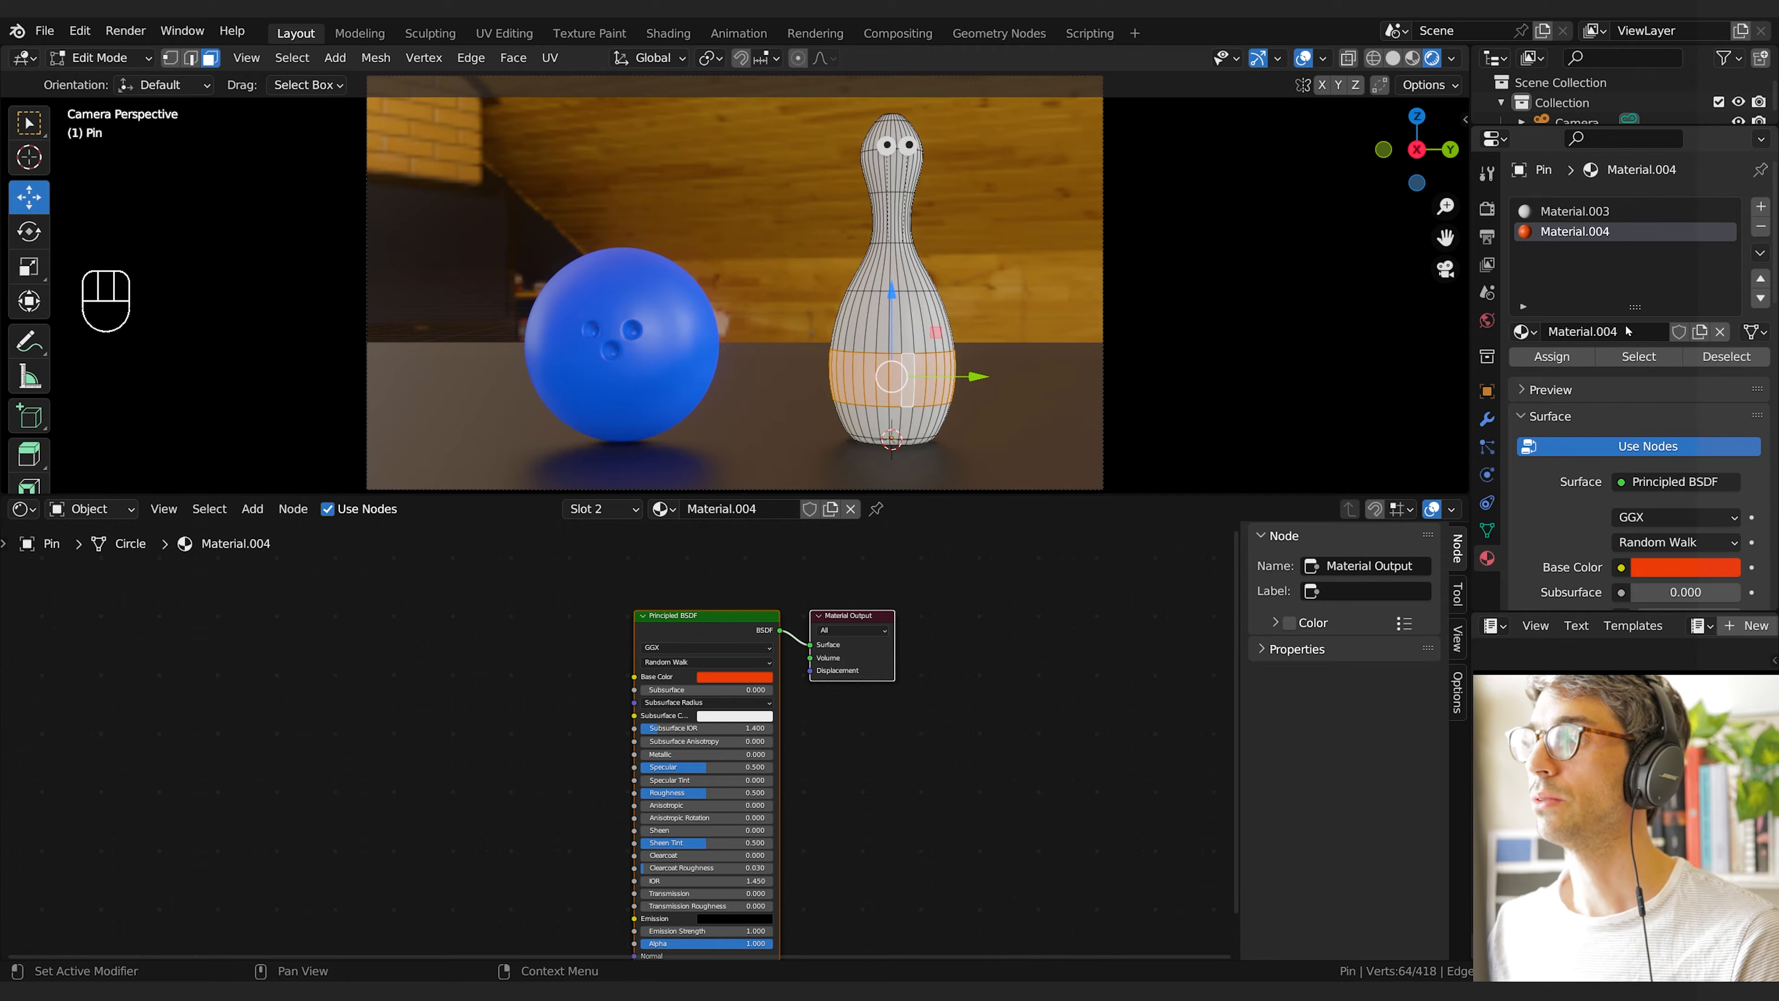
pyautogui.click(1552, 356)
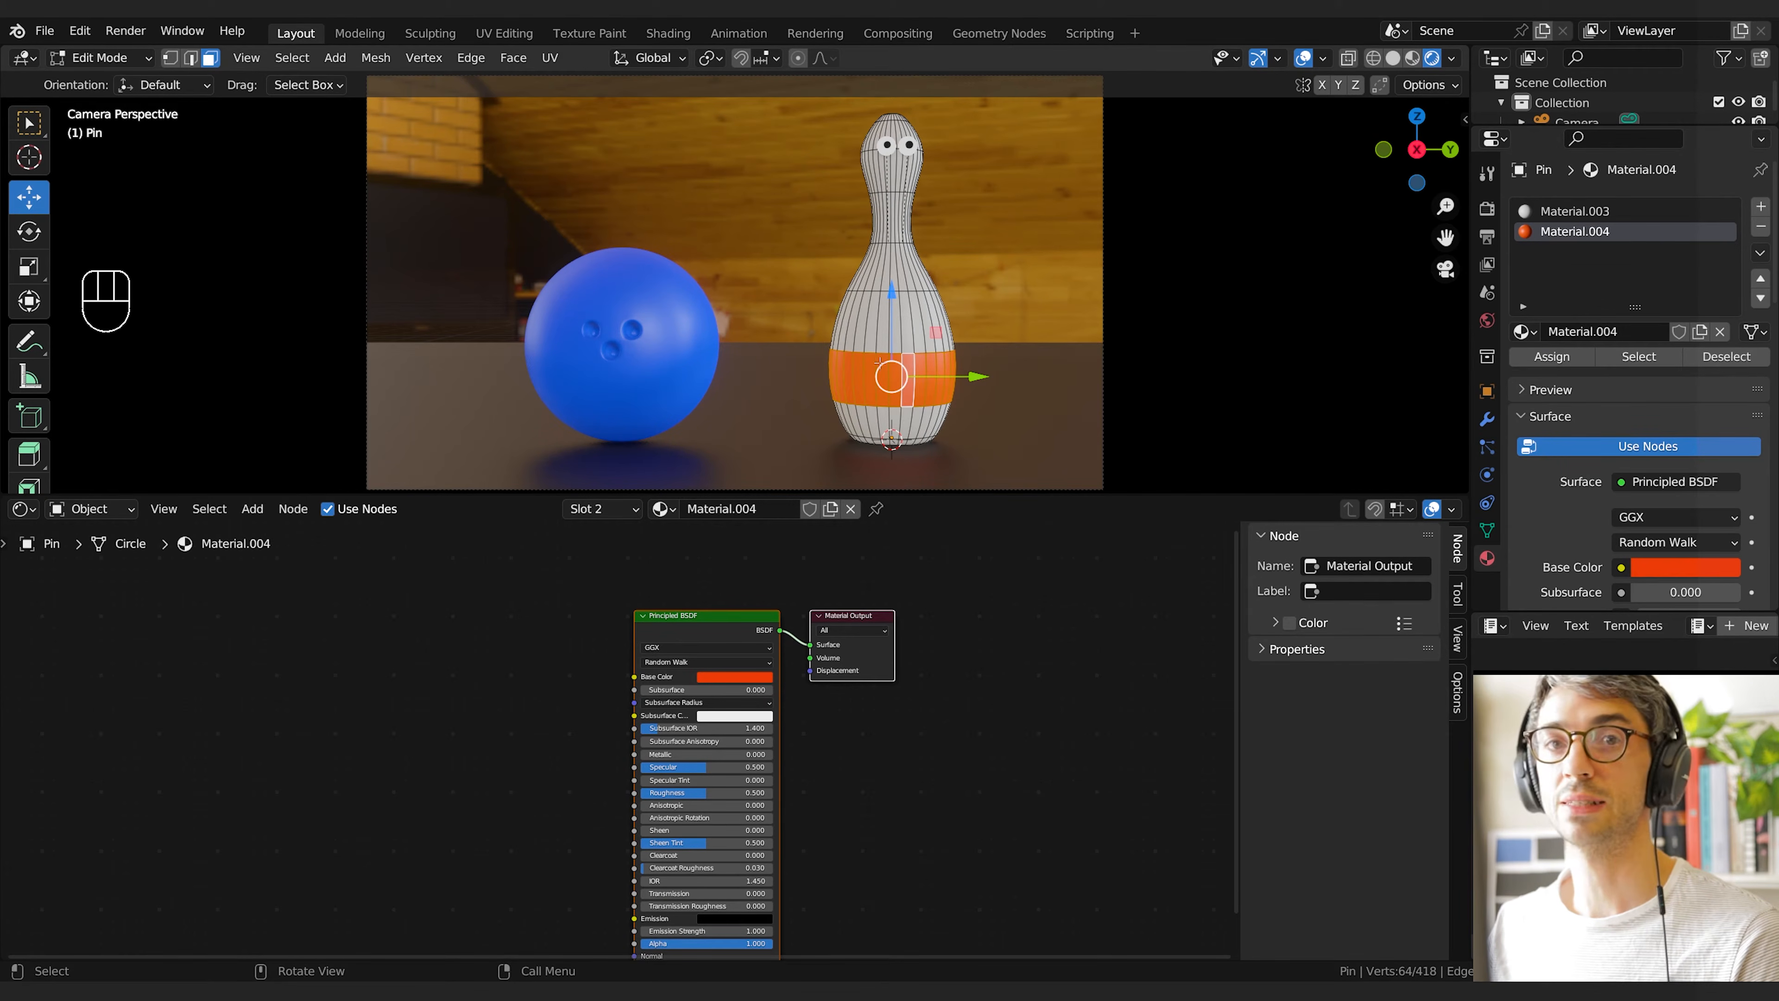
# Assign the orange-red material to the face loop around the pin's neck and return to Object Mode
pyautogui.press('alt')
pyautogui.keyDown('alt'); pyautogui.click(894, 209); pyautogui.keyUp('alt')
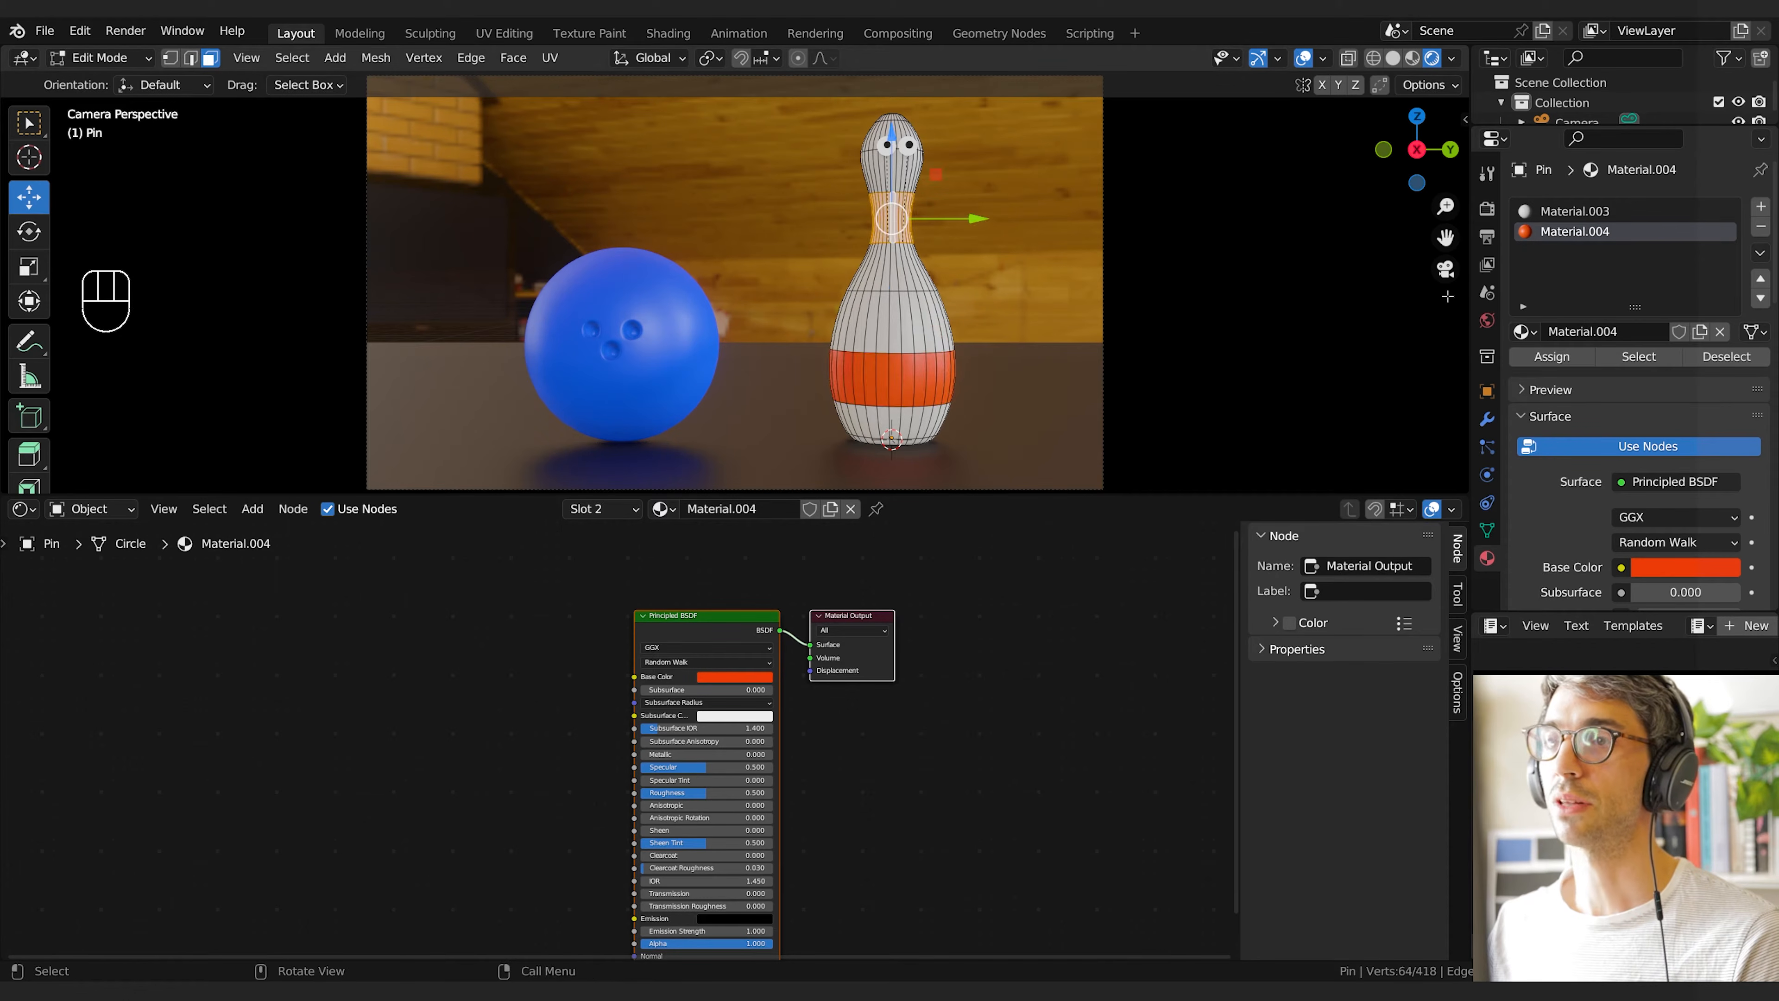
pyautogui.click(1557, 364)
pyautogui.press('Tab')
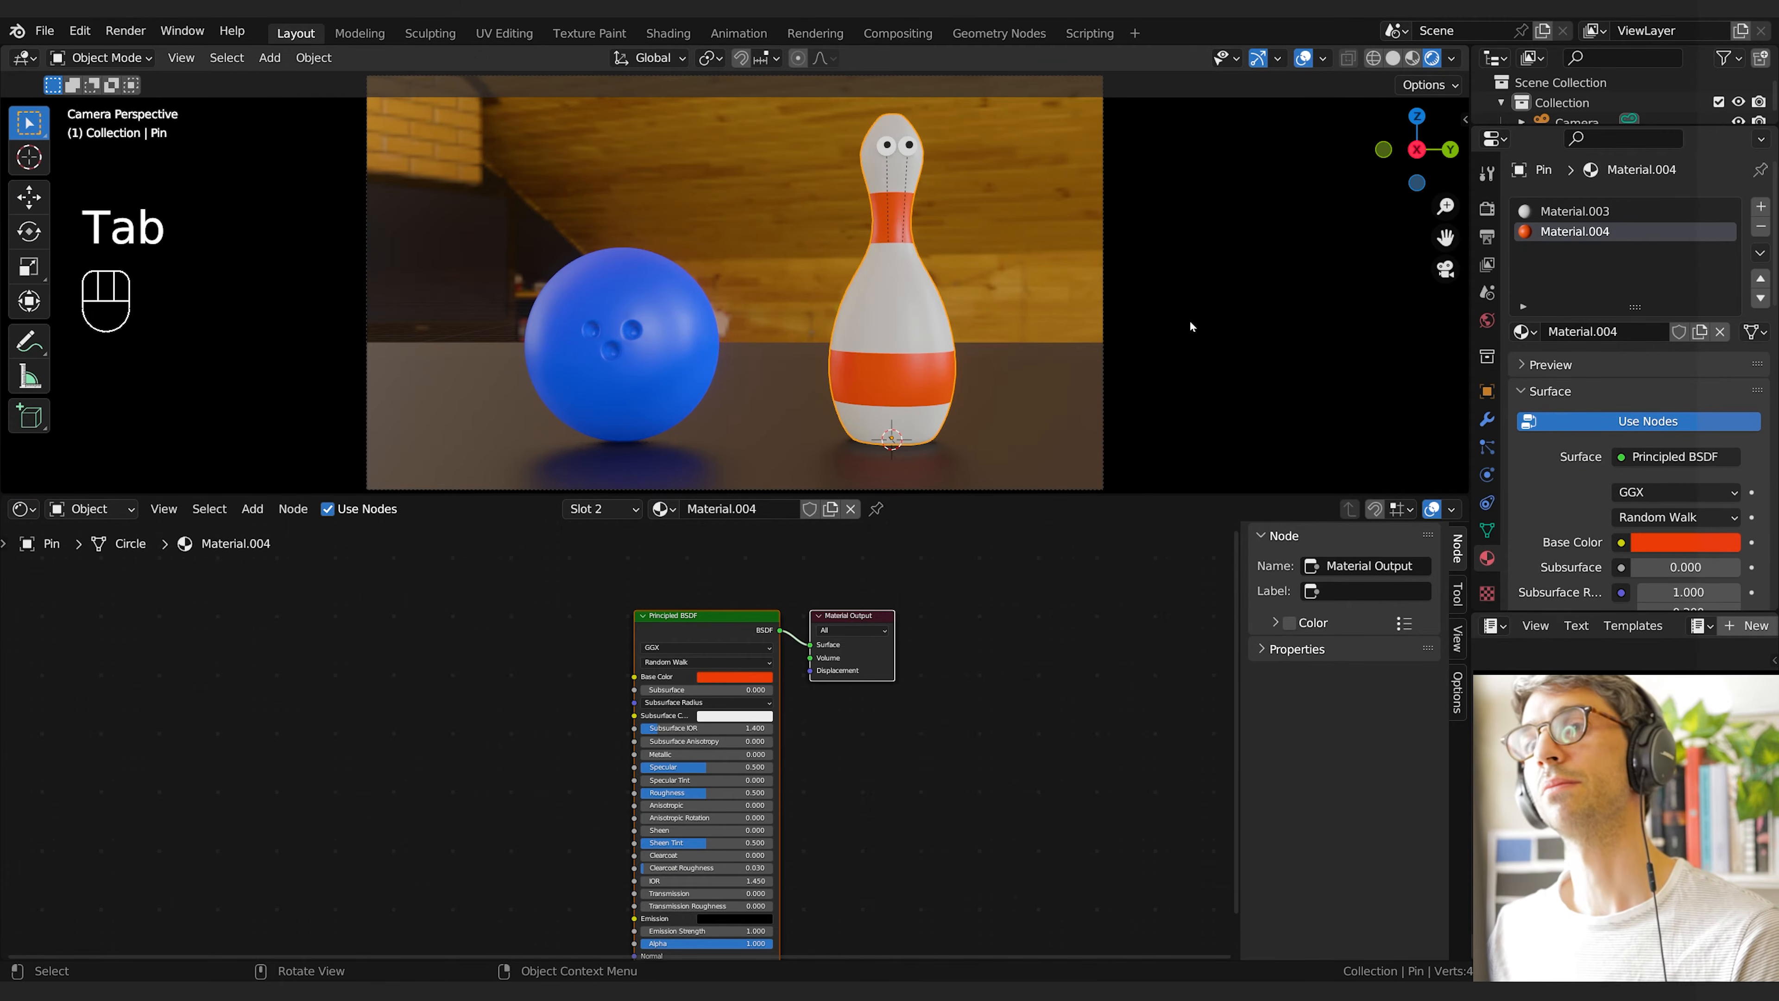
# Lower the roughness of the pin's white material to 0.261 and of the ball's blue material to 0.307
pyautogui.moveTo(783, 716); pyautogui.dragTo(749, 717)
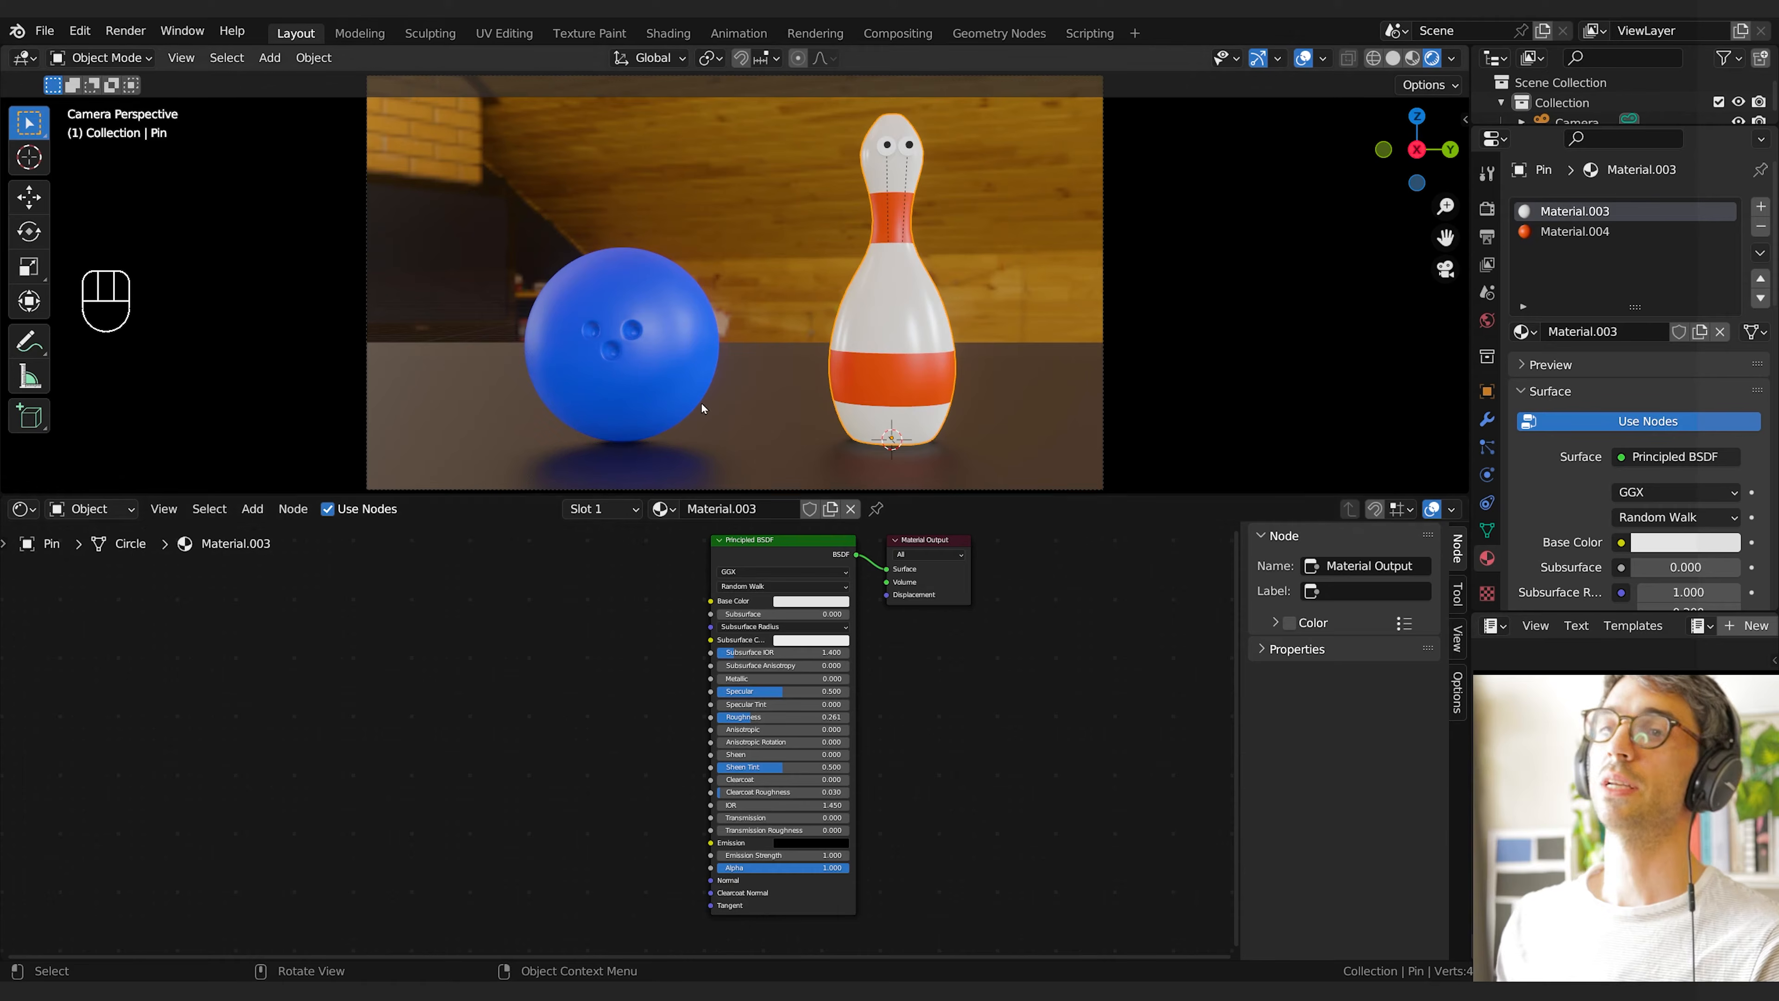
pyautogui.click(655, 399)
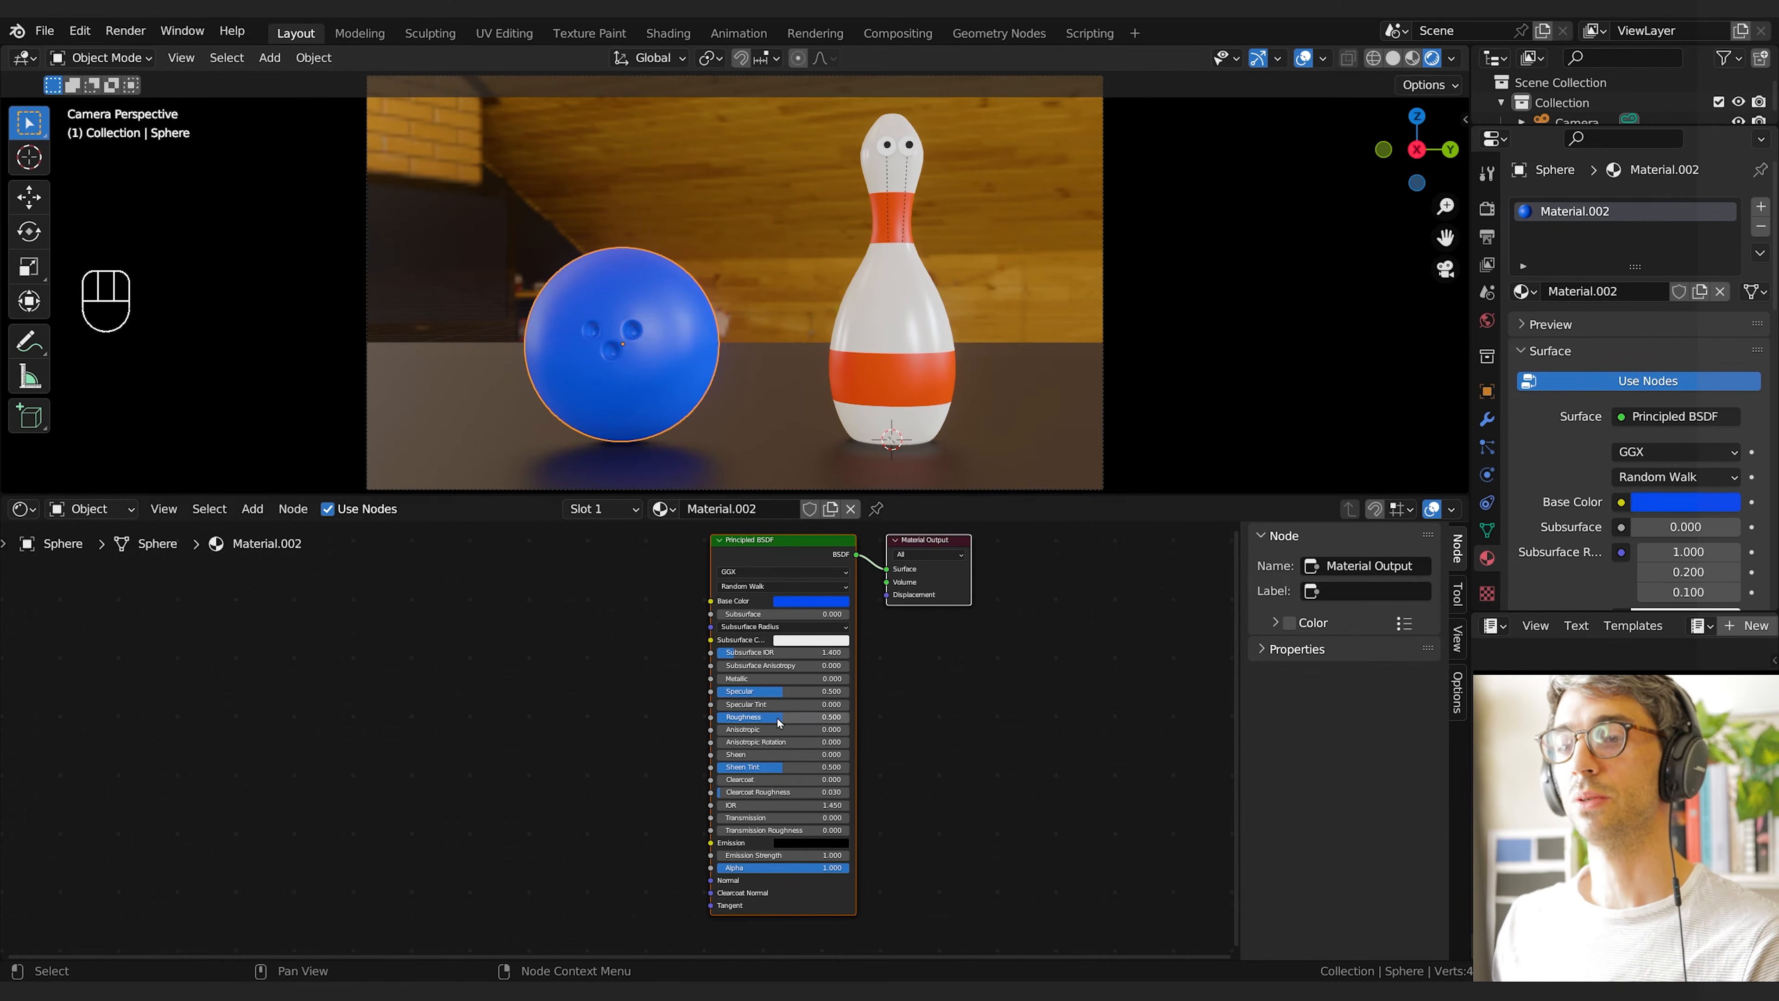
pyautogui.moveTo(783, 717); pyautogui.dragTo(753, 717)
pyautogui.click(486, 715)
pyautogui.press('r')
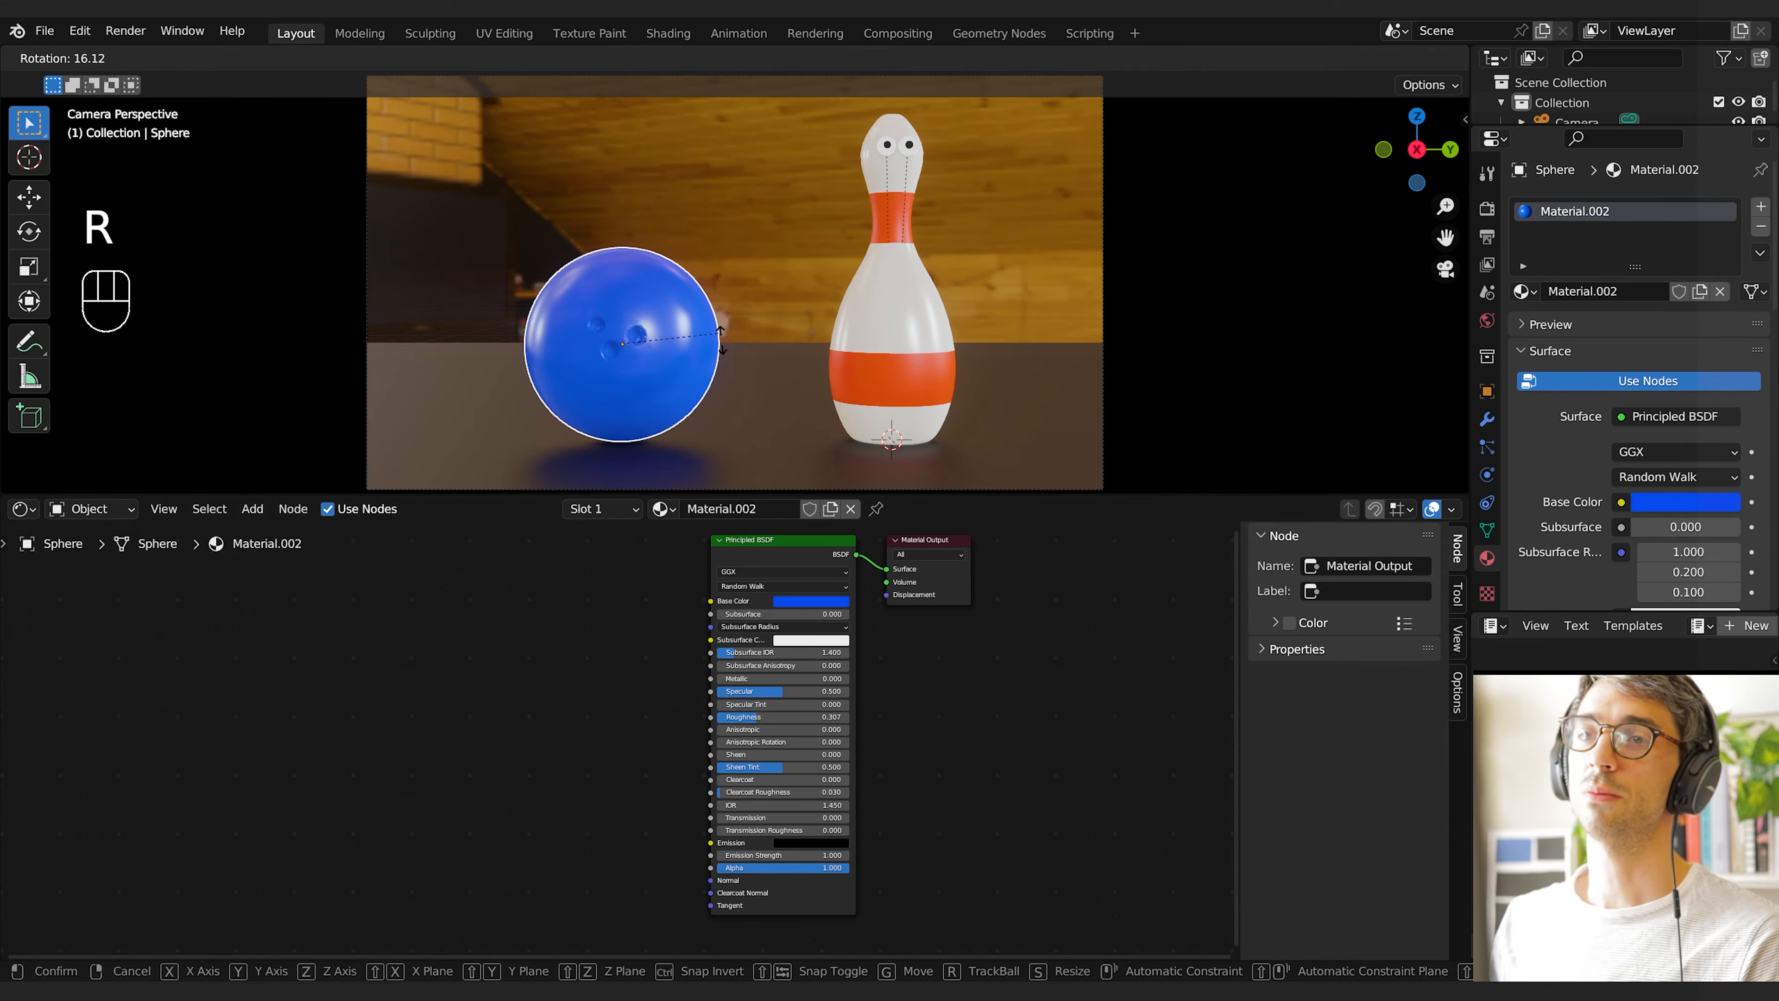
pyautogui.click(751, 372)
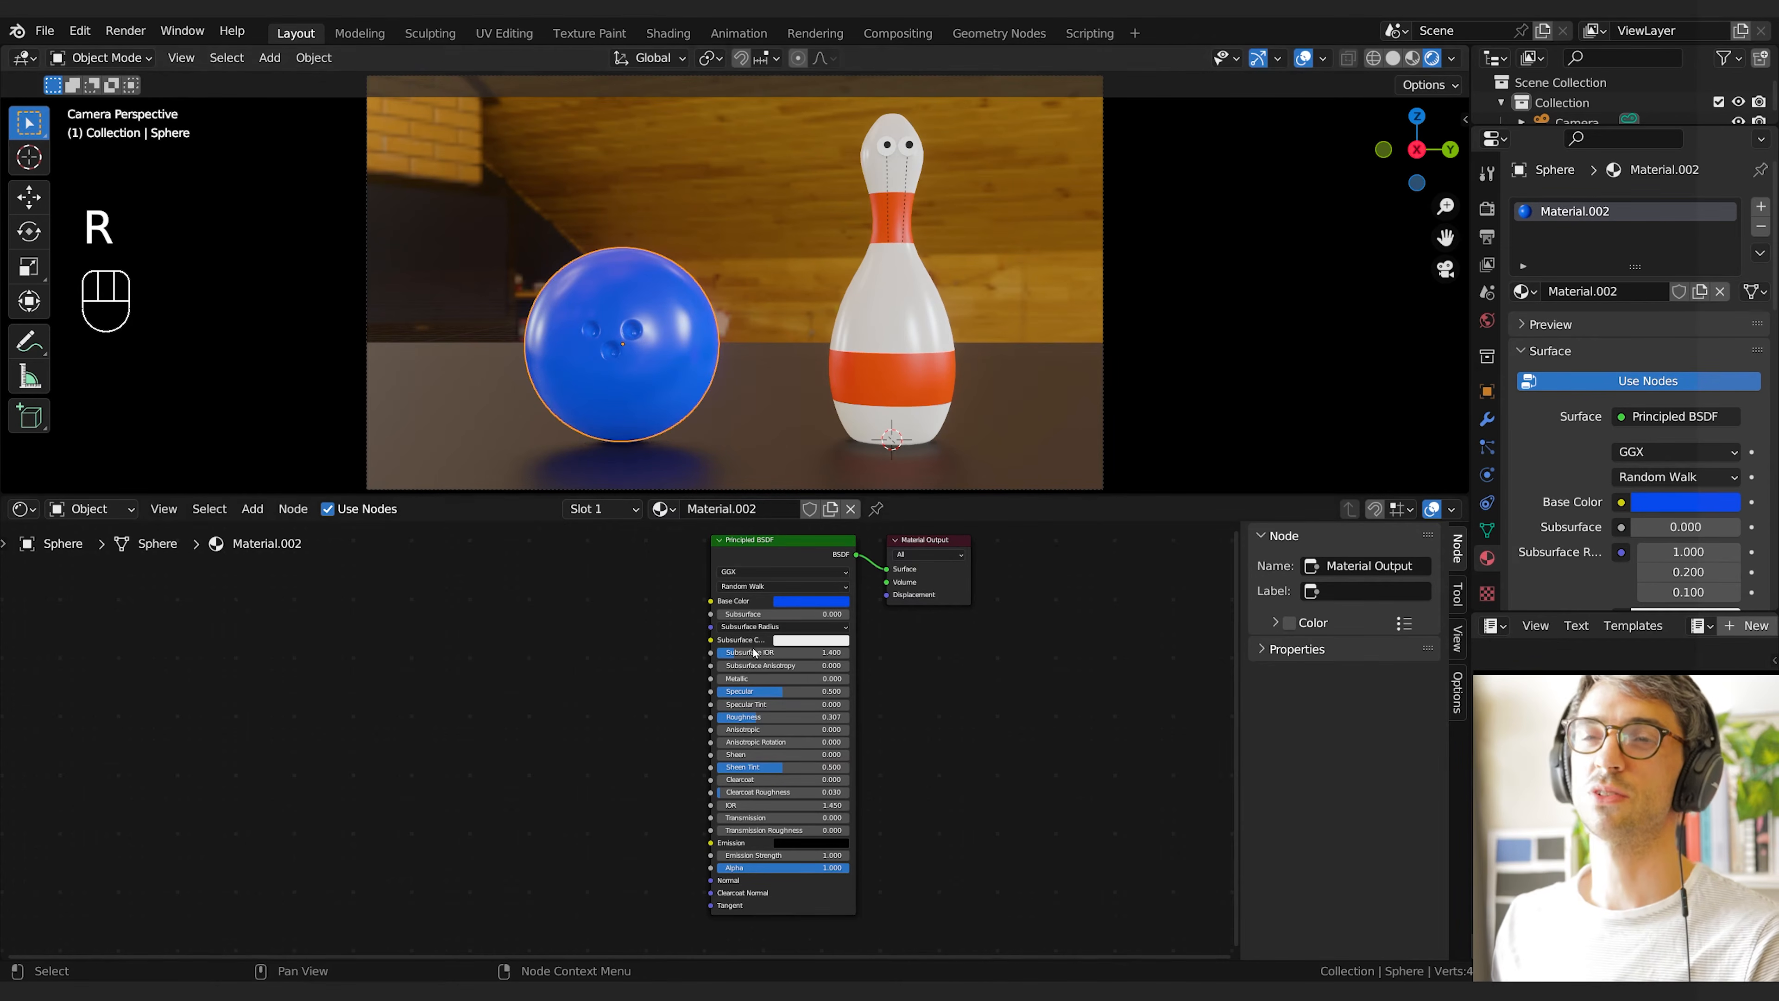
# Add a Voronoi Texture node to the ball's material, placed well before the Principled BSDF
pyautogui.moveTo(538, 848); pyautogui.dragTo(648, 908, button='middle')
pyautogui.hotkey('shift', 'a')
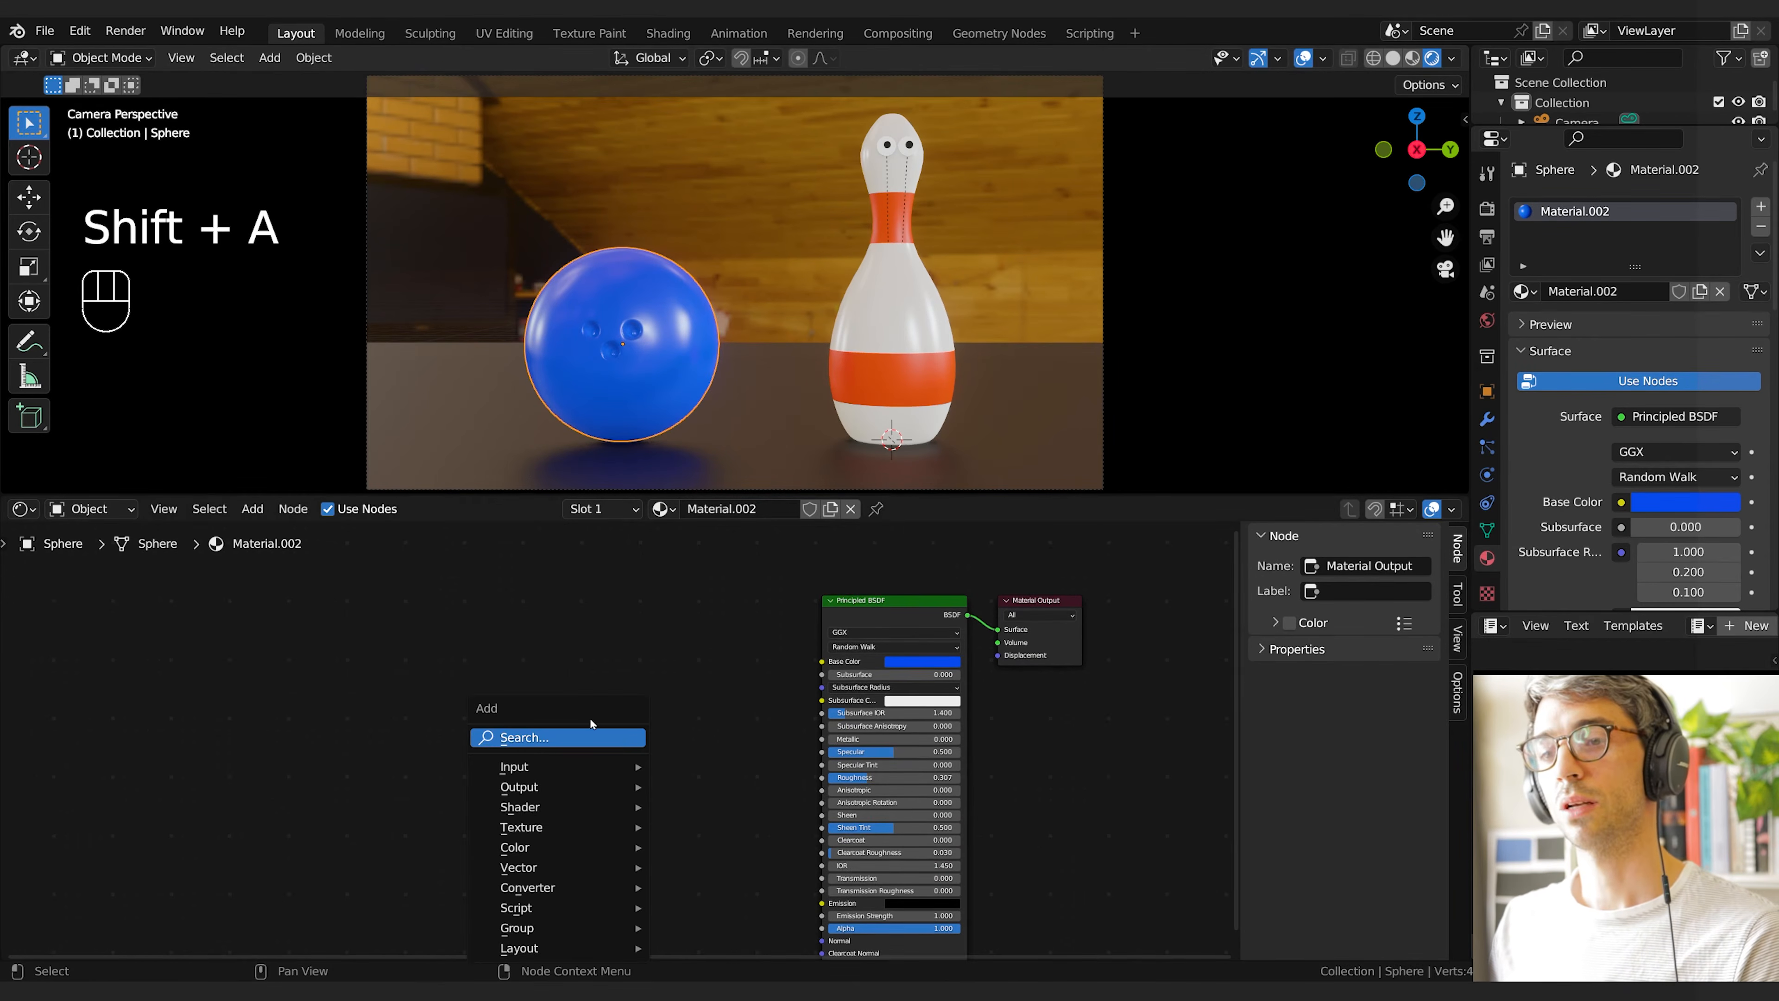
pyautogui.click(595, 733)
pyautogui.write('vor')
pyautogui.press('Return')
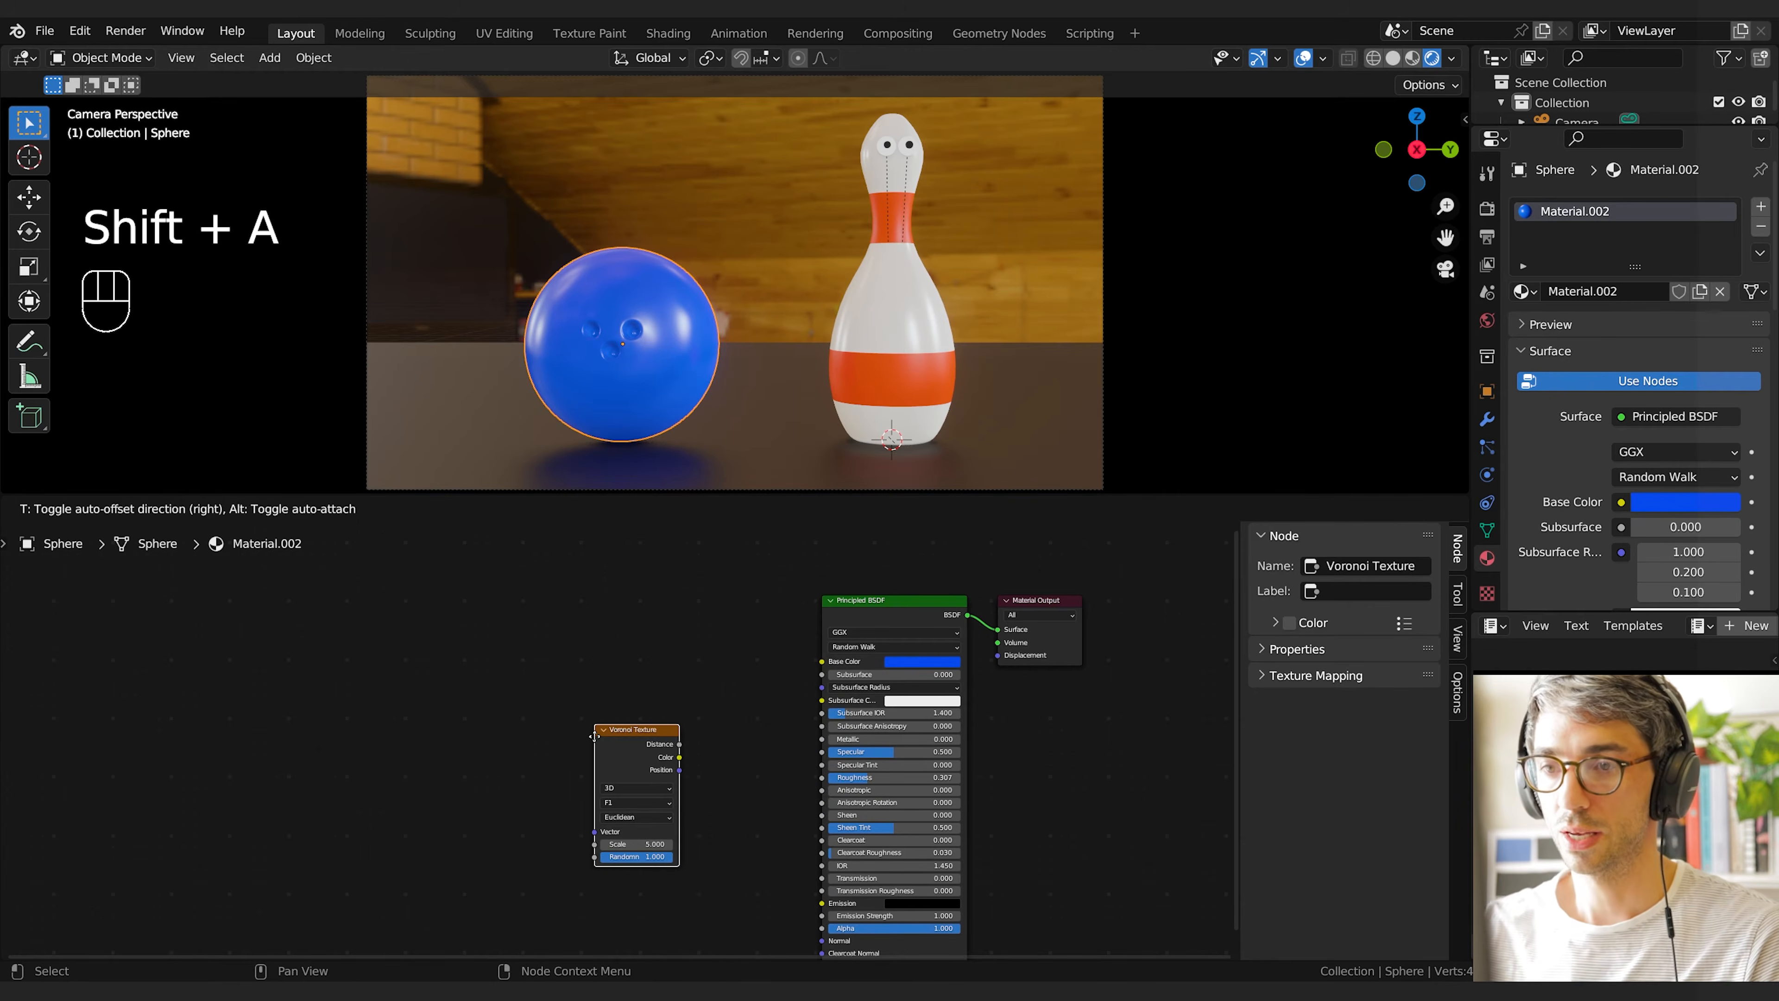
pyautogui.click(406, 653)
# Add a Bump node between the Voronoi Texture and the Principled BSDF and tidy the node layout
pyautogui.hotkey('shift', 'a')
pyautogui.click(680, 635)
pyautogui.write('bum')
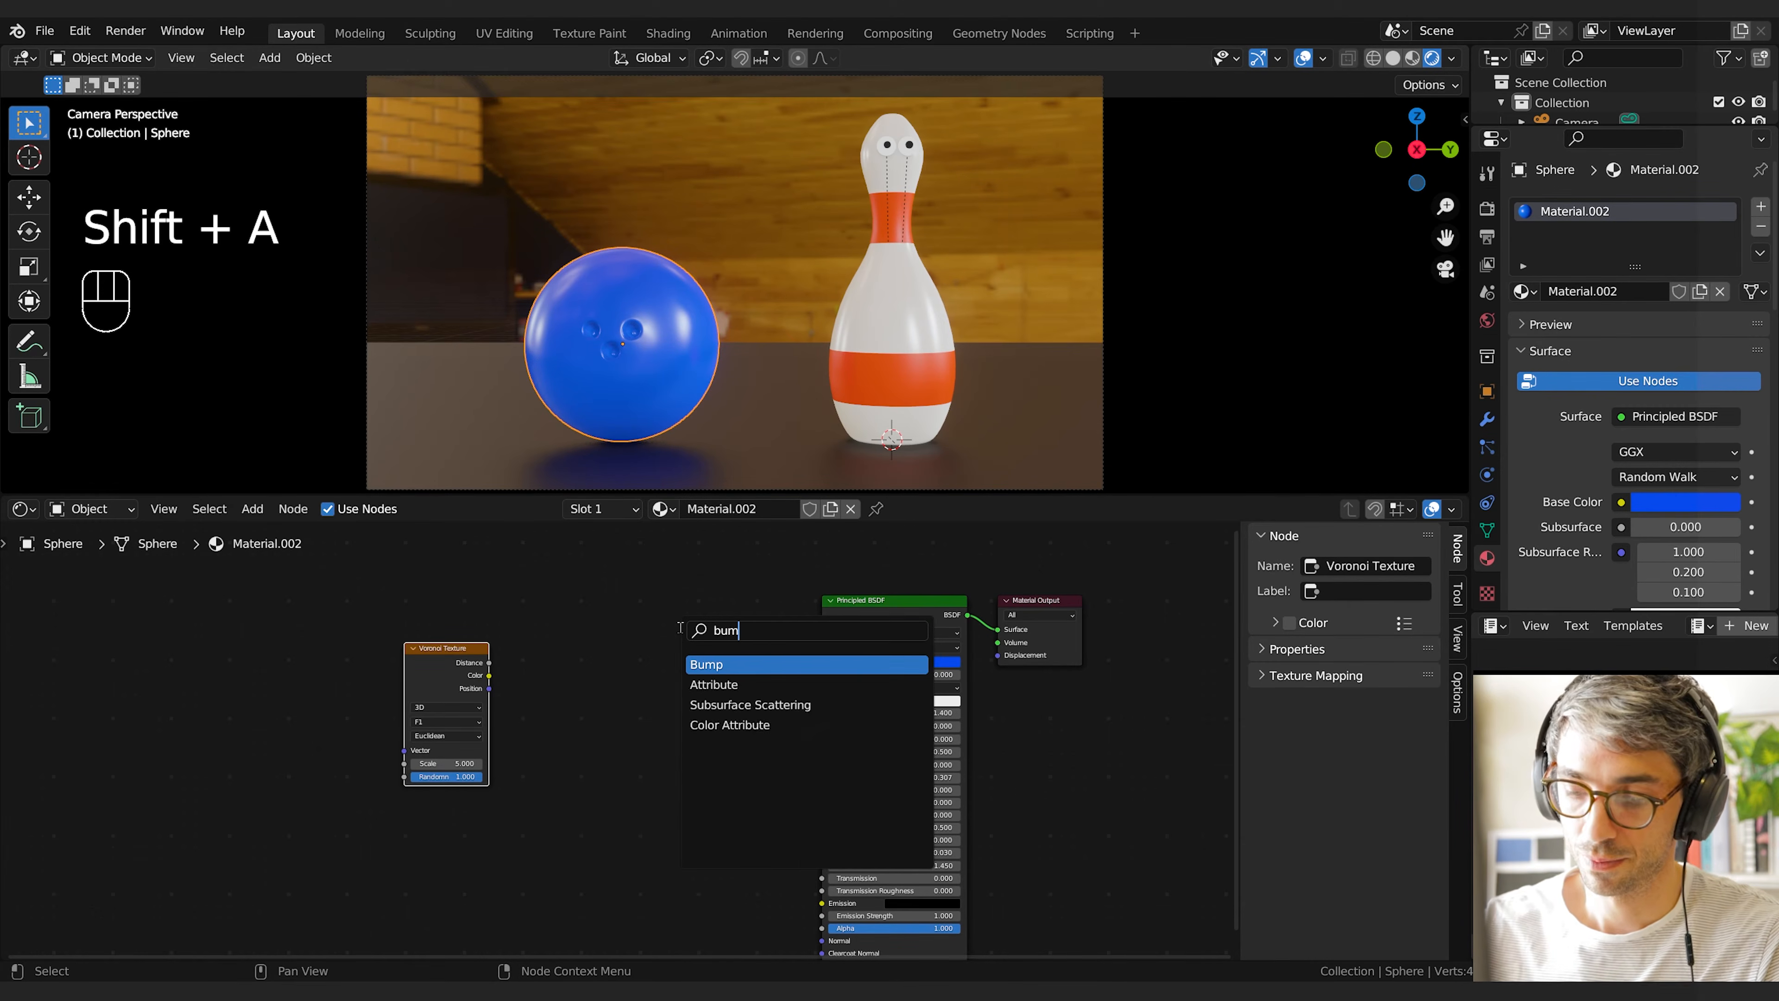
pyautogui.press('Return')
pyautogui.click(631, 754)
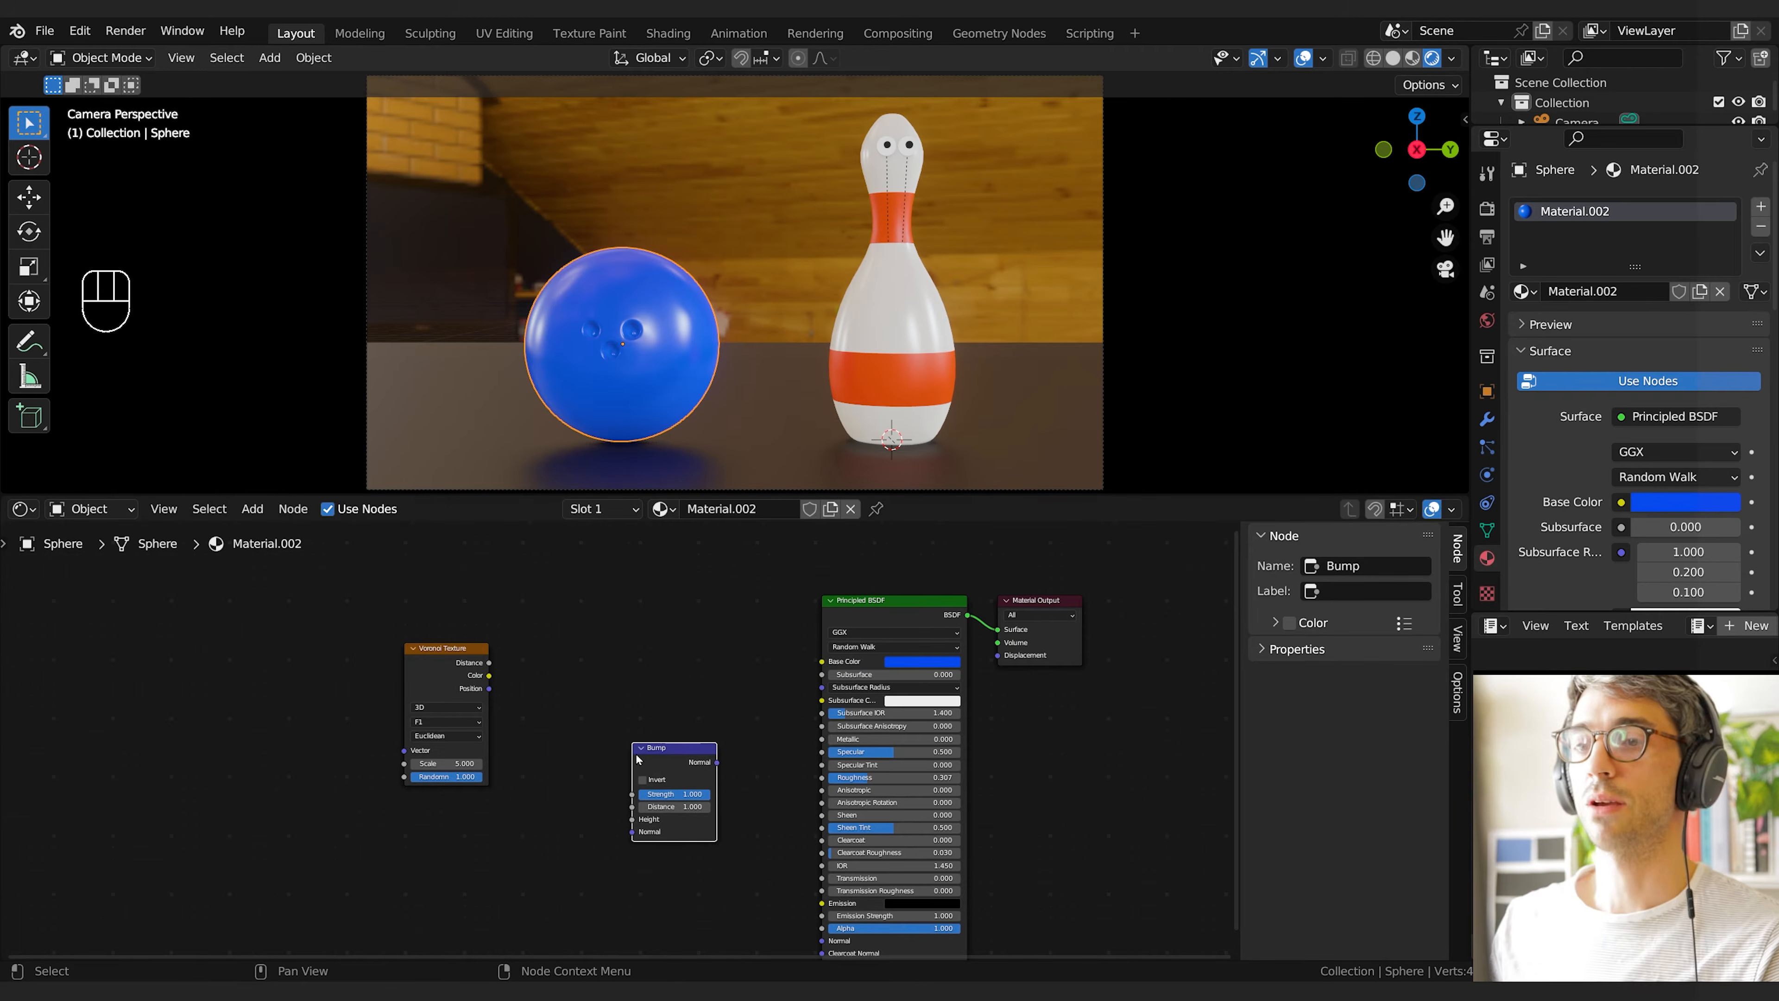
pyautogui.moveTo(631, 754); pyautogui.dragTo(634, 725, button='middle')
pyautogui.moveTo(456, 619); pyautogui.dragTo(422, 710)
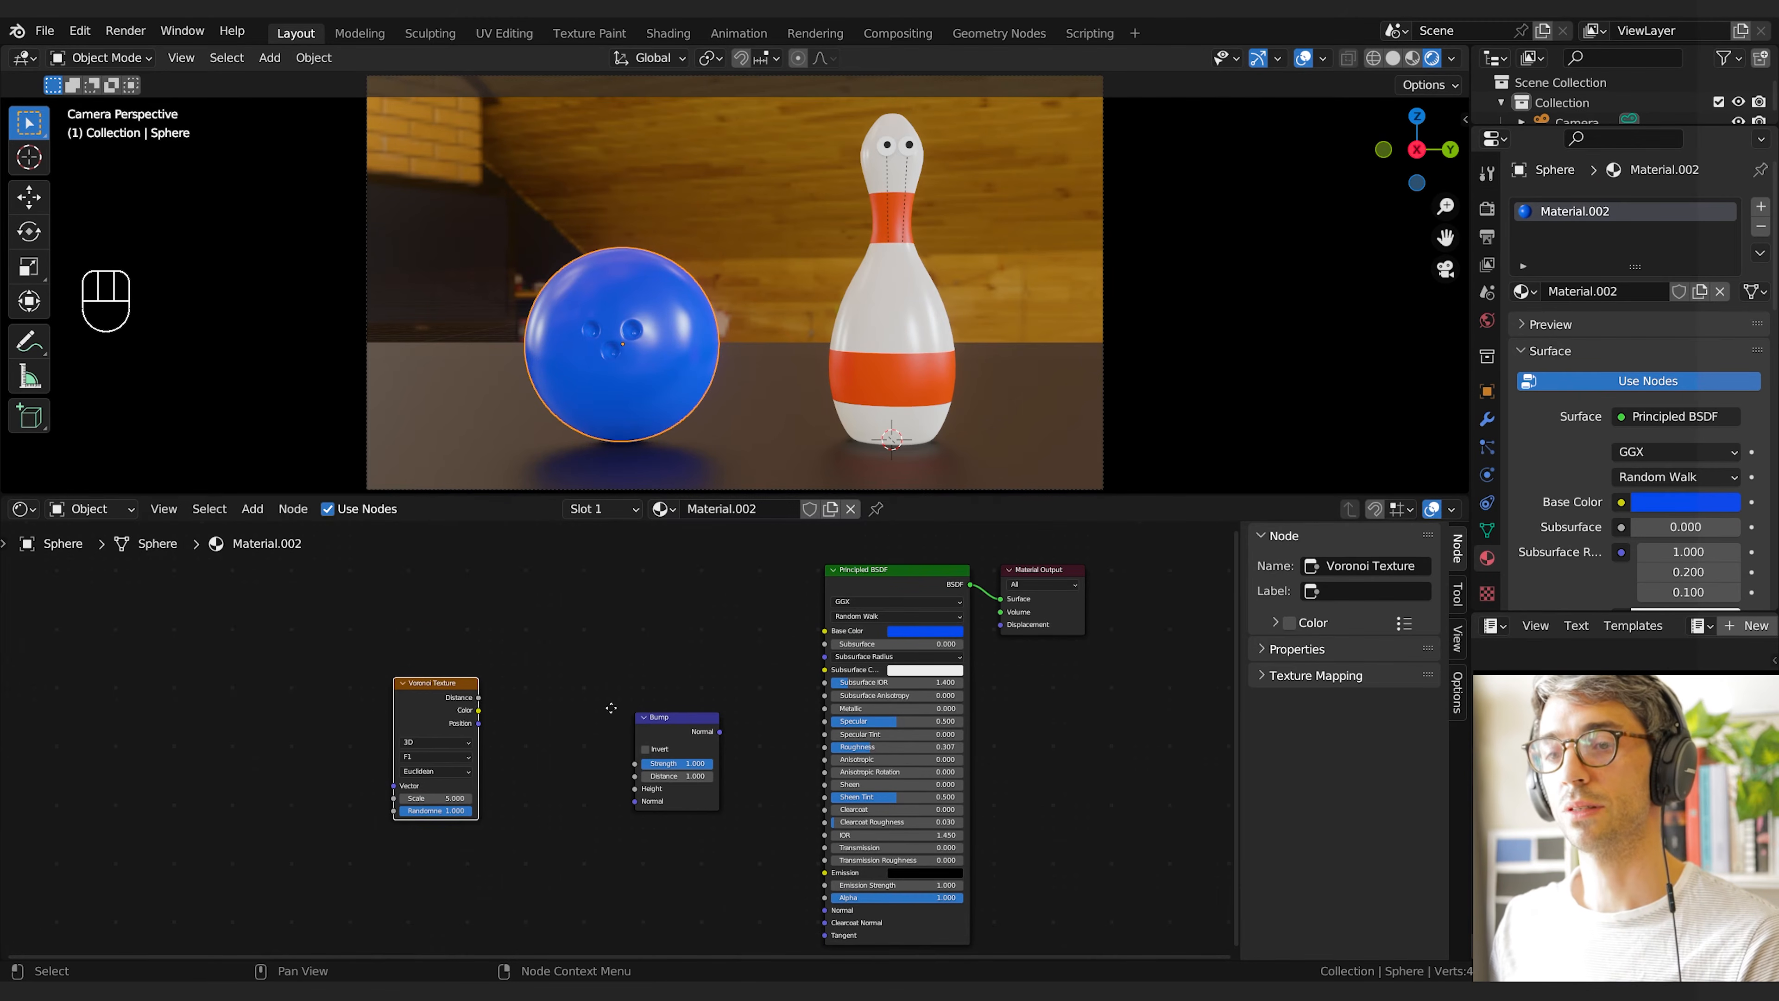
pyautogui.moveTo(607, 707); pyautogui.dragTo(517, 658, button='middle')
# Link the Voronoi Distance output to the Bump Height and the Bump Normal output to the Principled BSDF Normal
pyautogui.moveTo(385, 686); pyautogui.dragTo(735, 825)
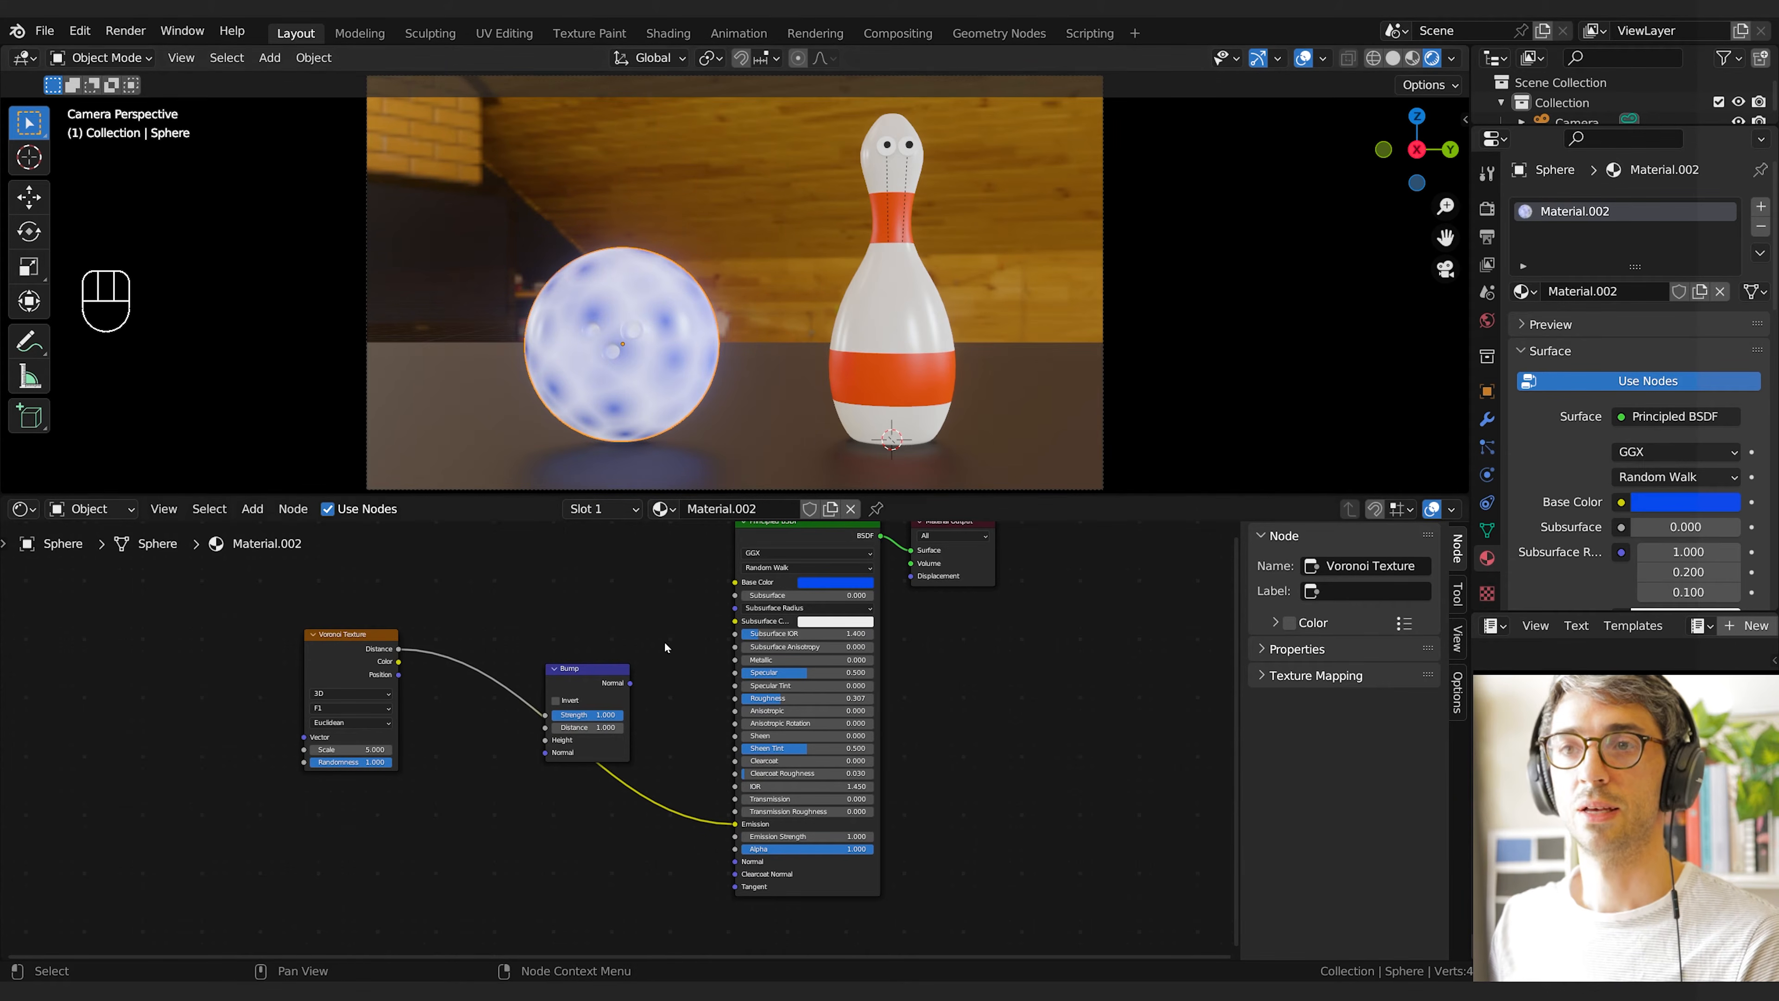
pyautogui.moveTo(733, 827); pyautogui.dragTo(587, 668)
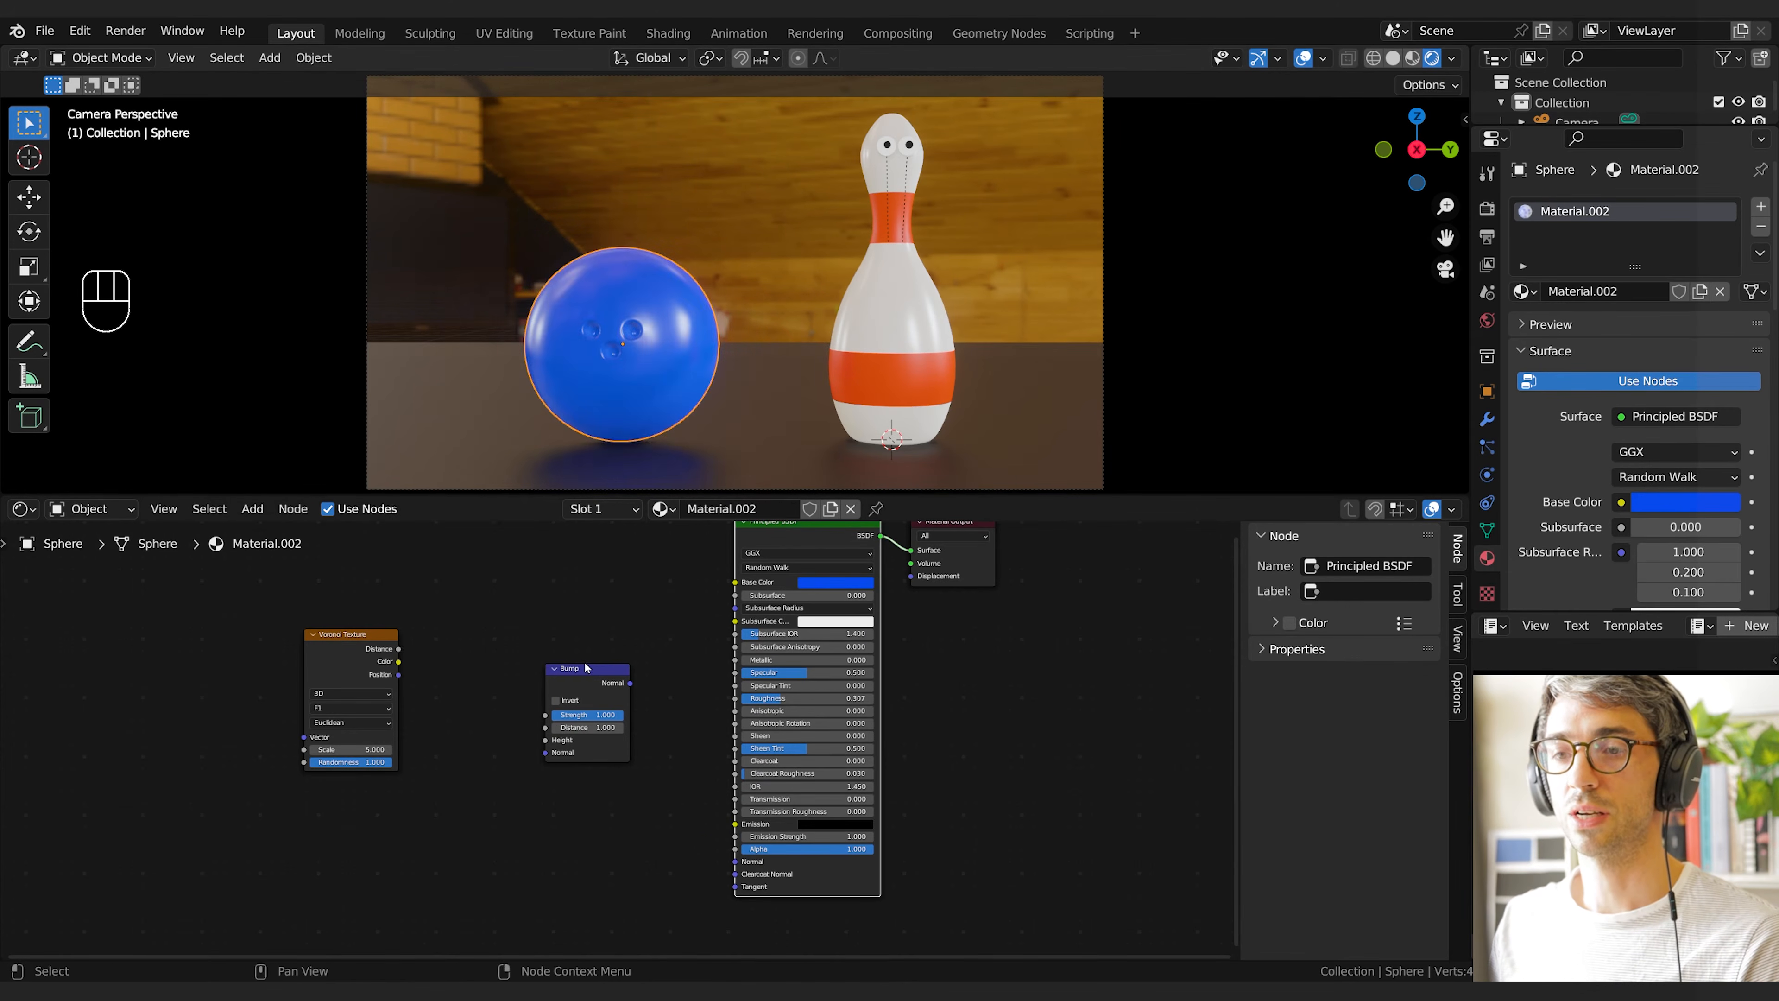
pyautogui.moveTo(398, 655); pyautogui.dragTo(545, 739)
pyautogui.moveTo(587, 668); pyautogui.dragTo(735, 862)
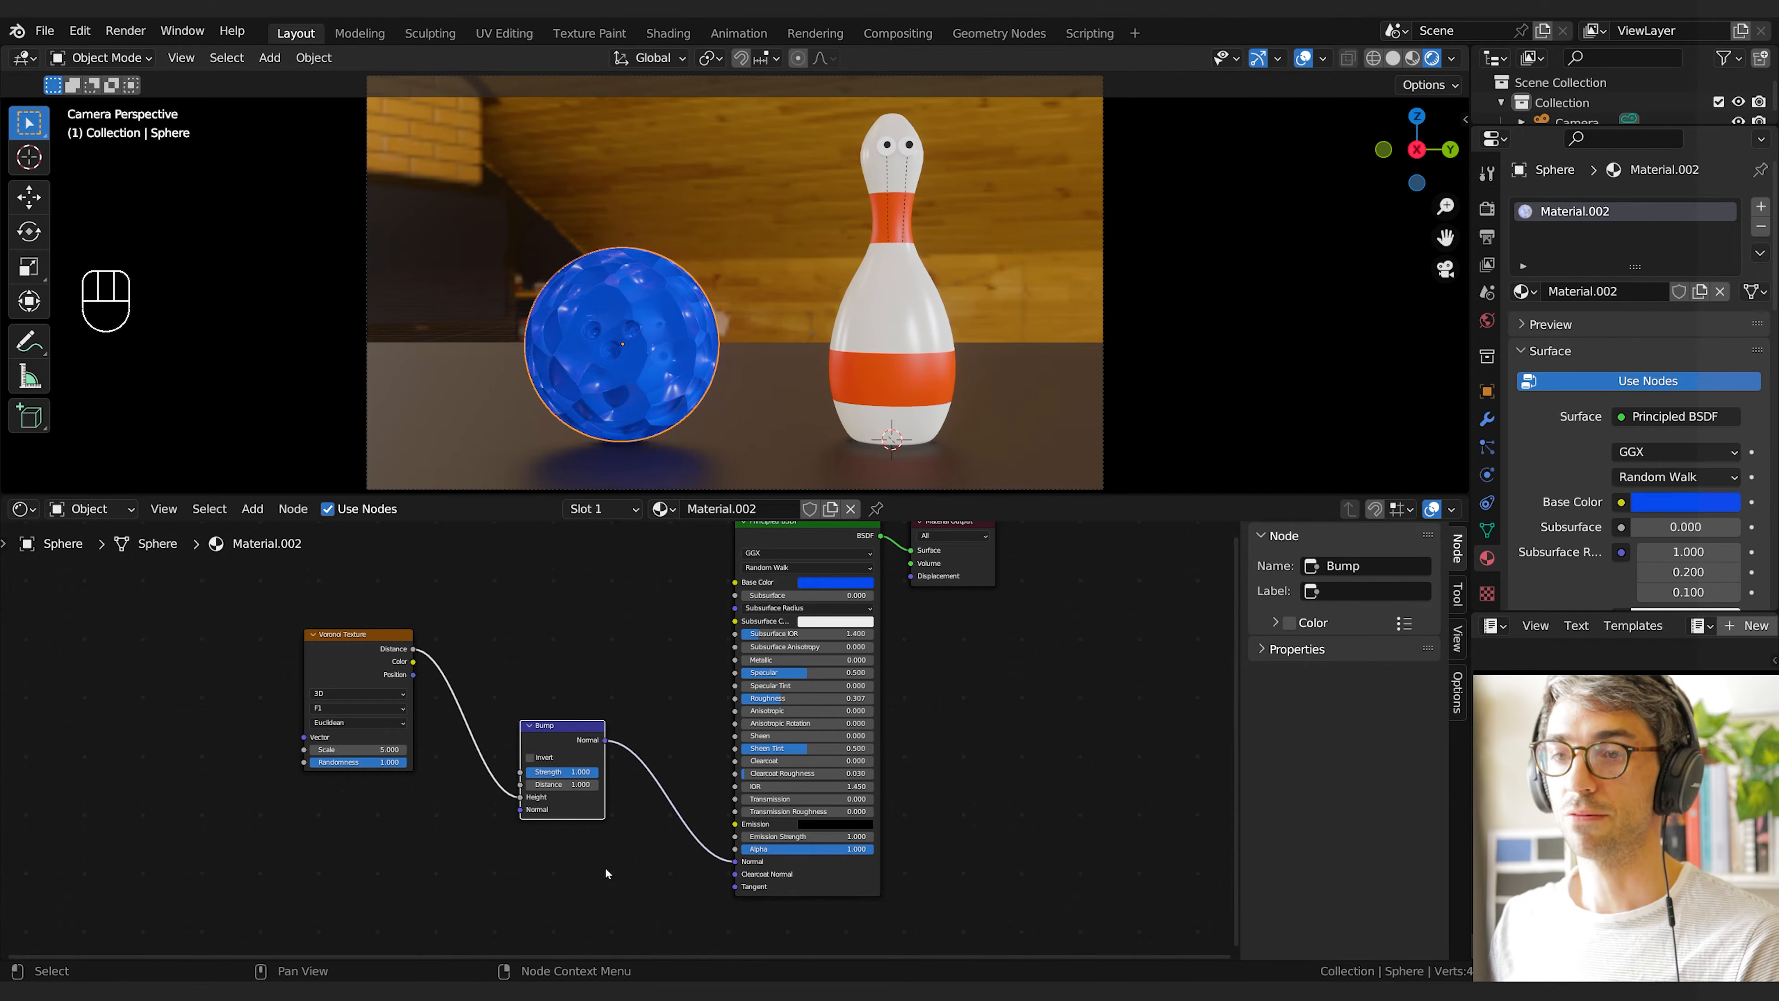
# Set the Bump distance to 0.01 and raise the Voronoi Texture scale to 11.1
pyautogui.moveTo(690, 665); pyautogui.dragTo(719, 660, button='middle')
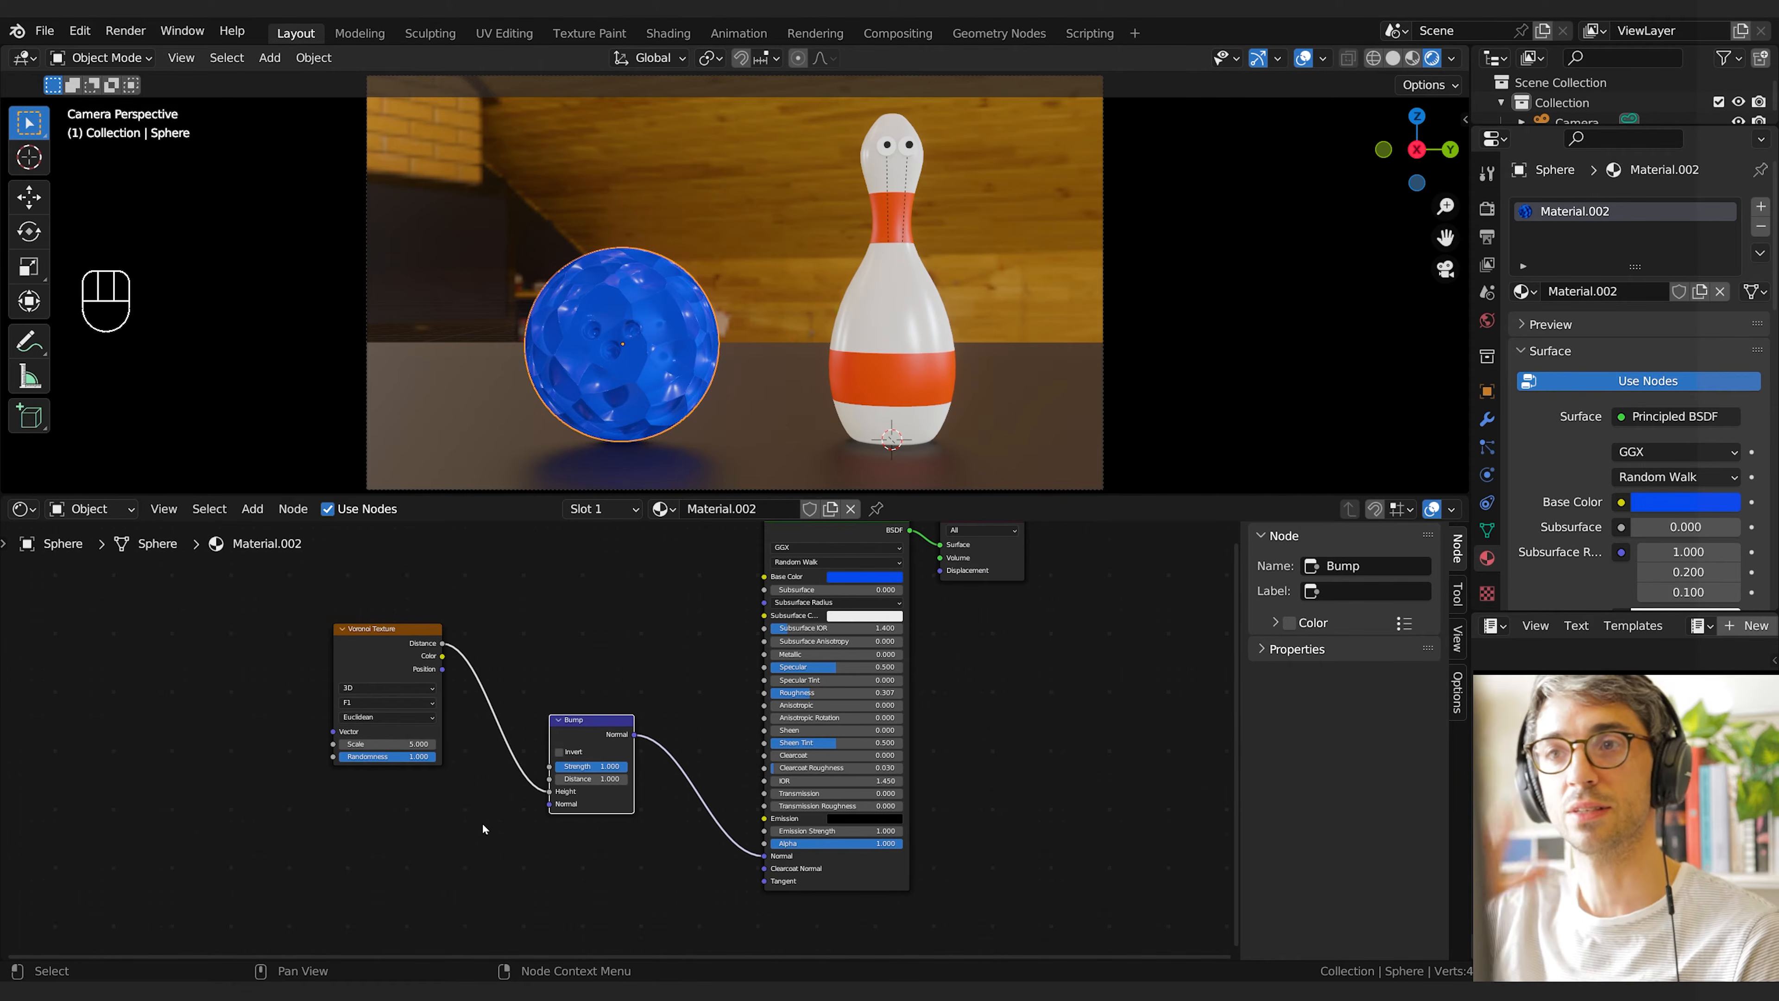
pyautogui.click(593, 780)
pyautogui.write('0.01')
pyautogui.press('Return')
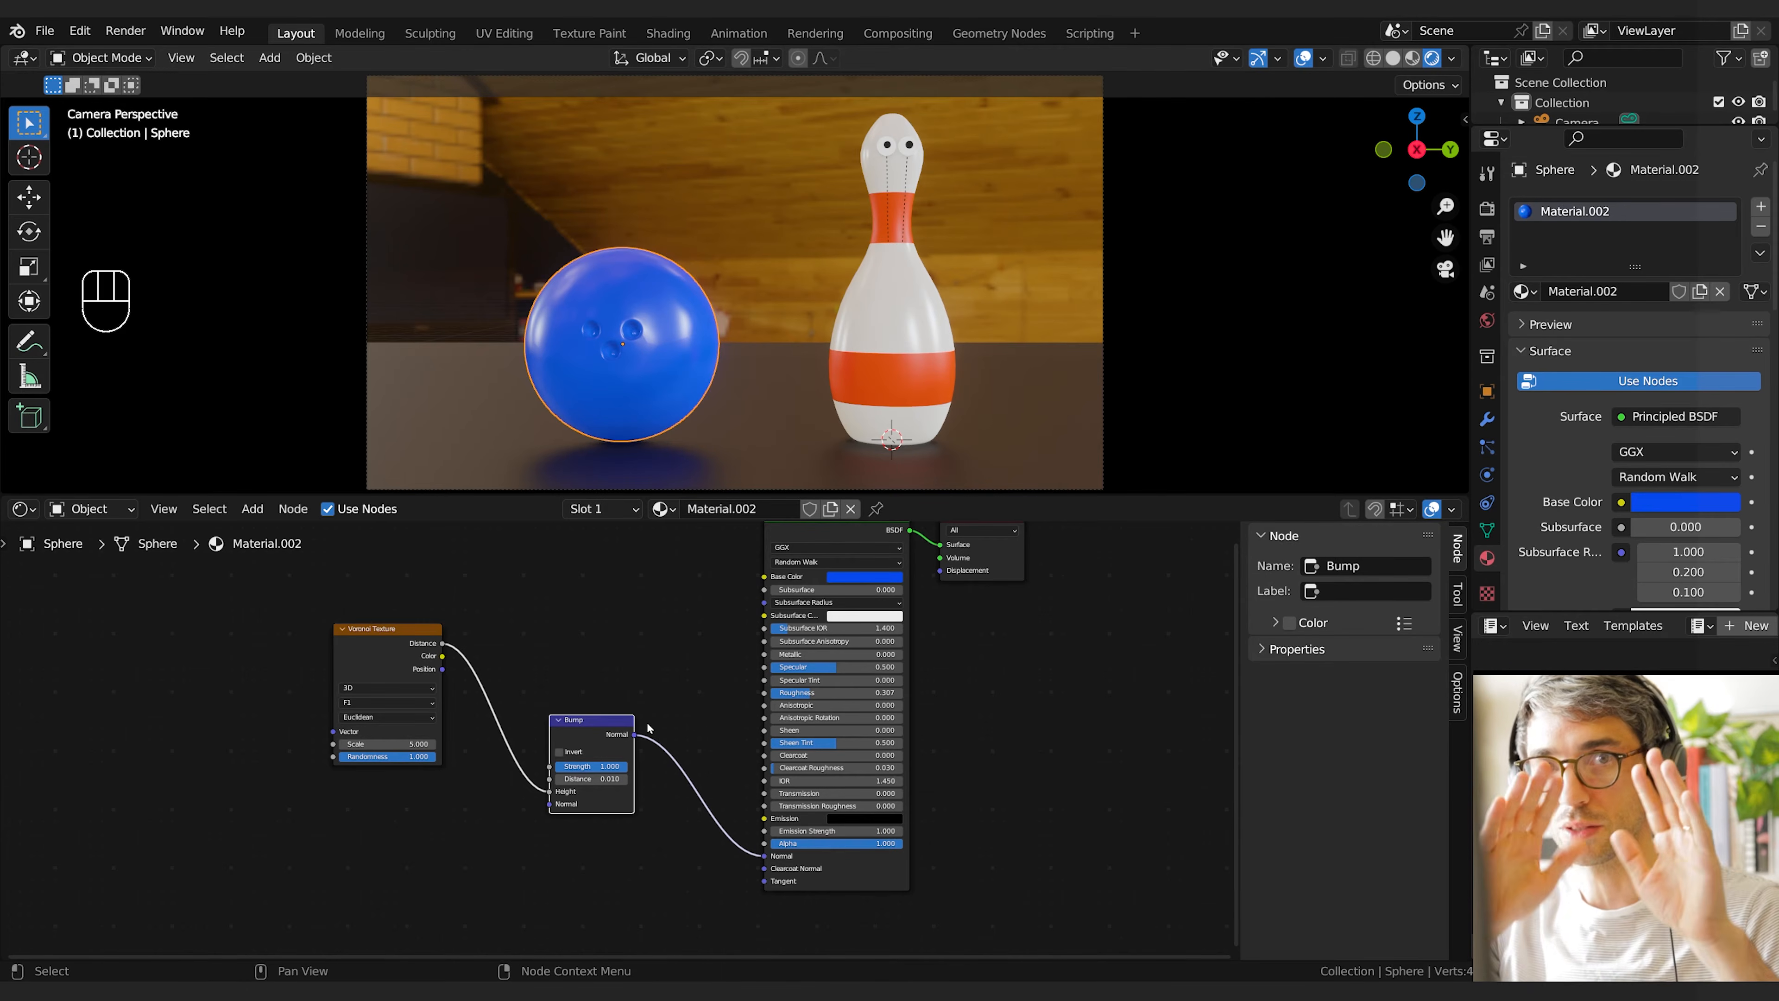
pyautogui.moveTo(387, 743); pyautogui.dragTo(414, 744)
pyautogui.click(826, 605)
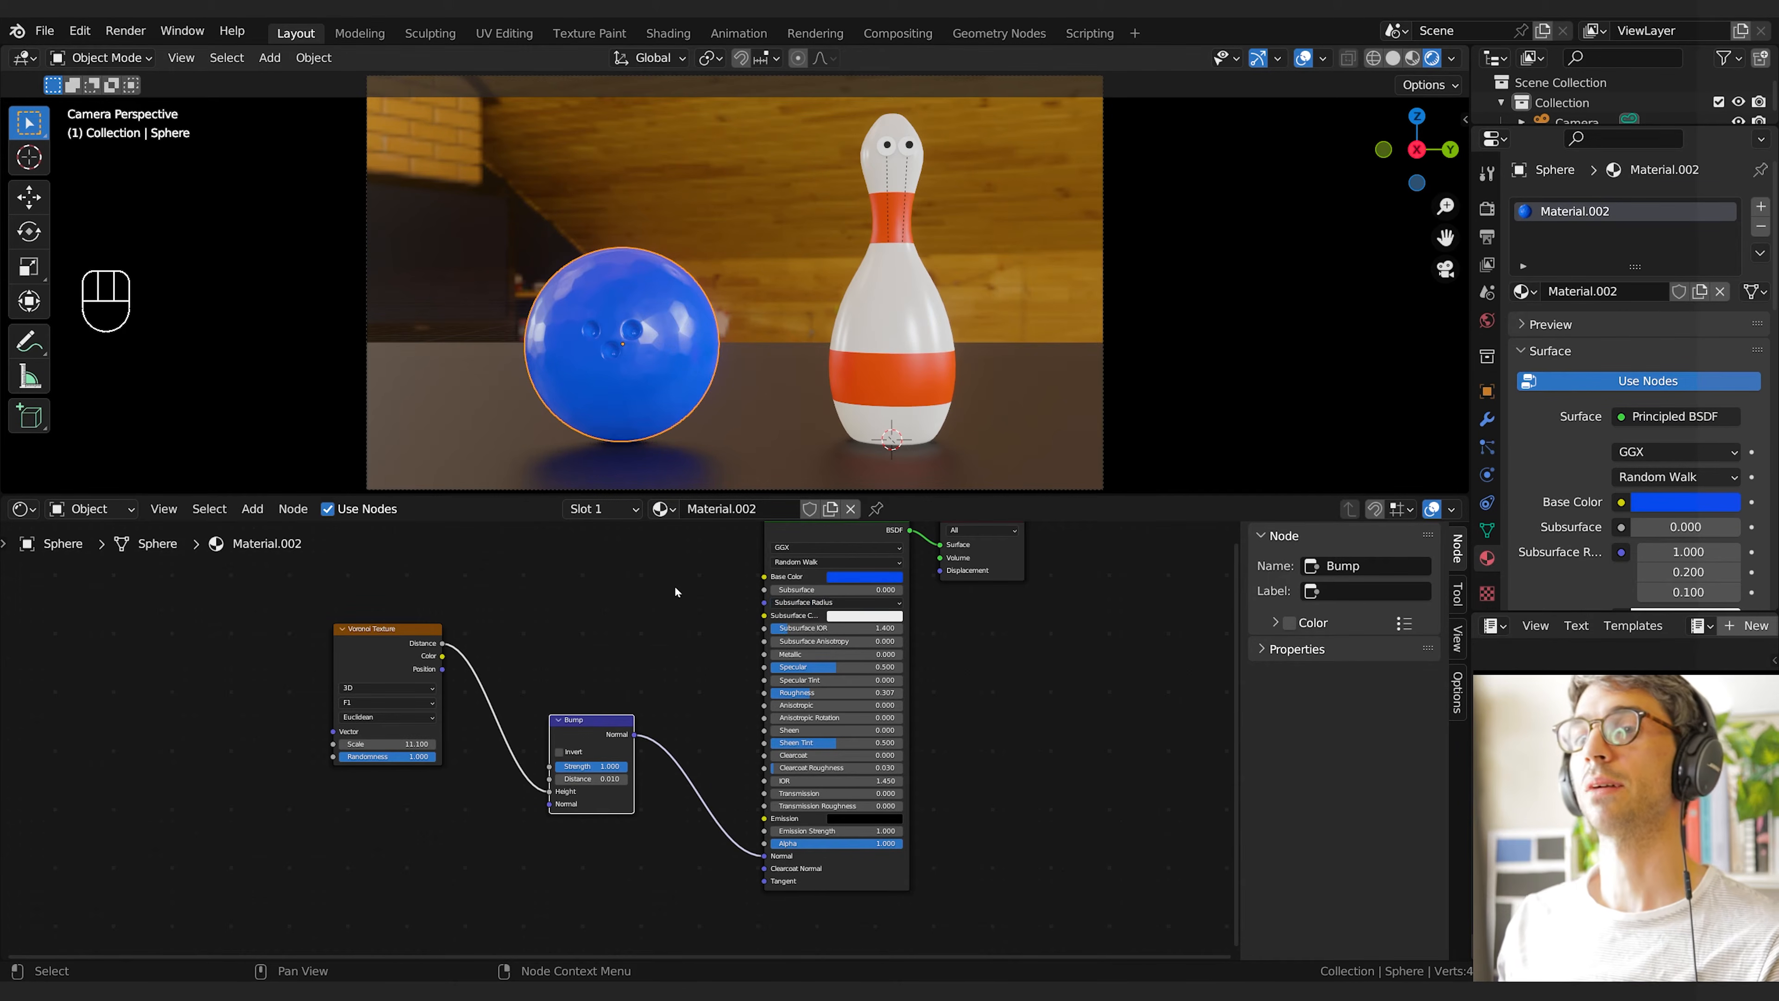
# Lower the ball about 0.02 m along the Z axis toward the floor
pyautogui.press('r')
pyautogui.rightClick(698, 391)
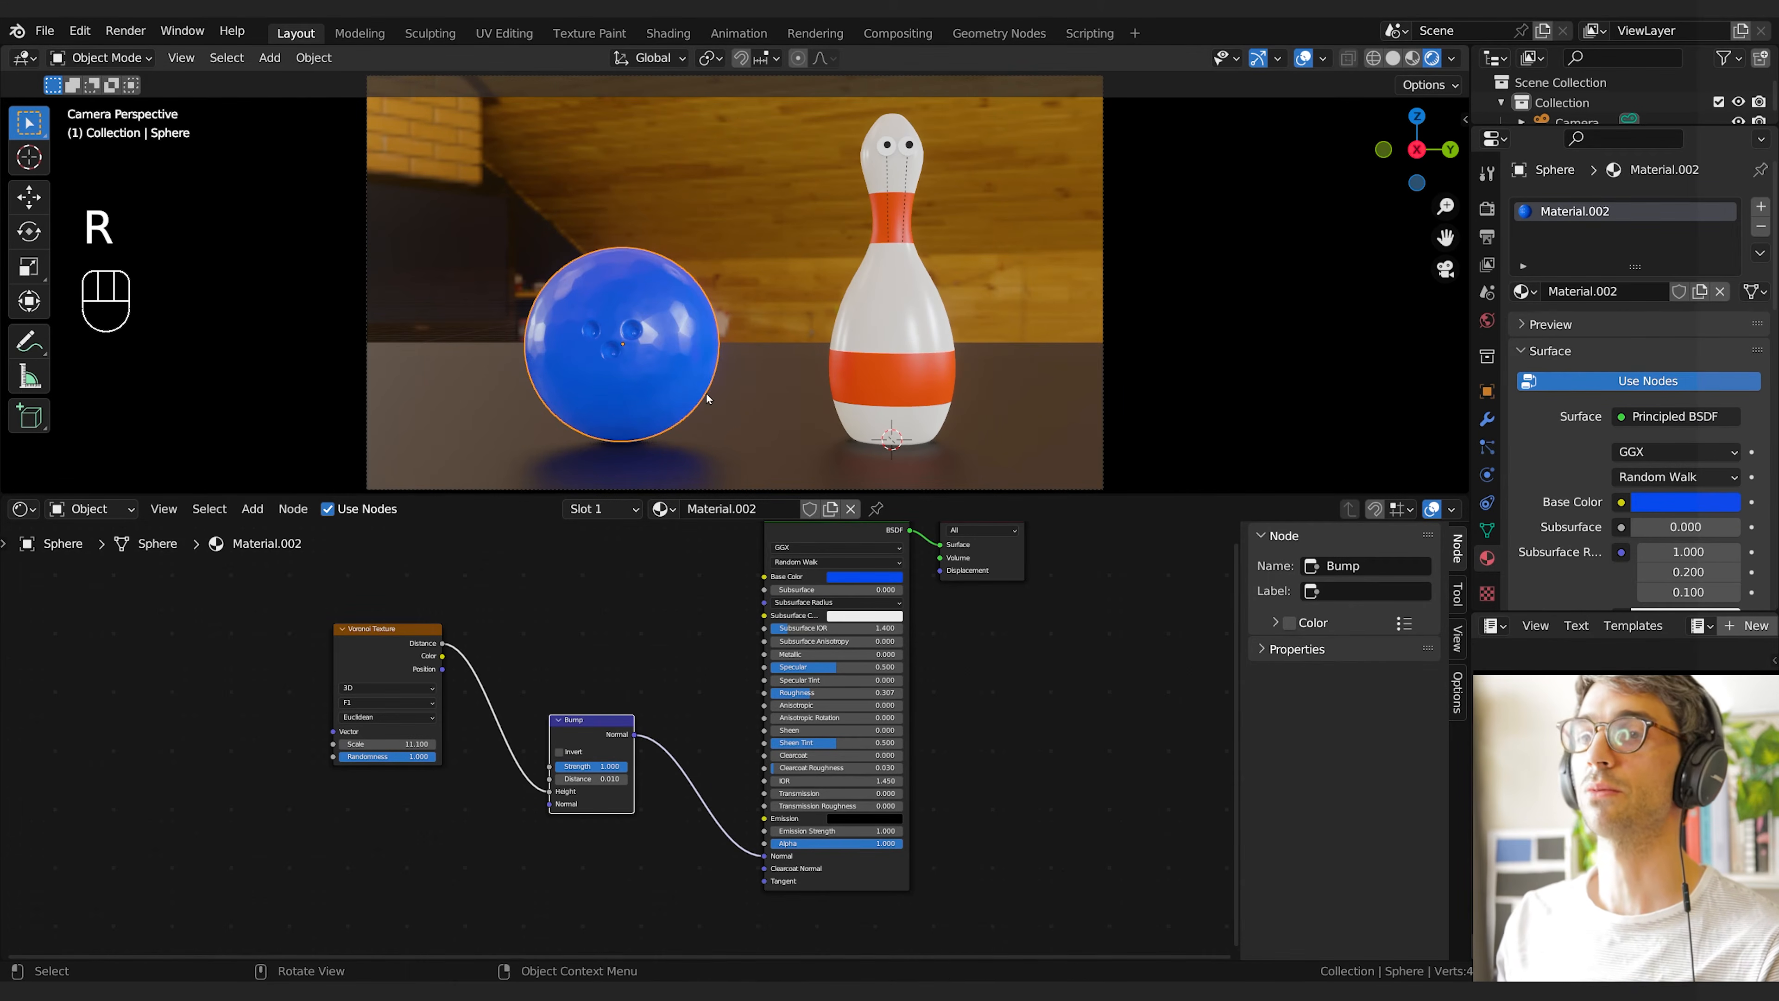
pyautogui.press('g')
pyautogui.press('z')
pyautogui.click(861, 429)
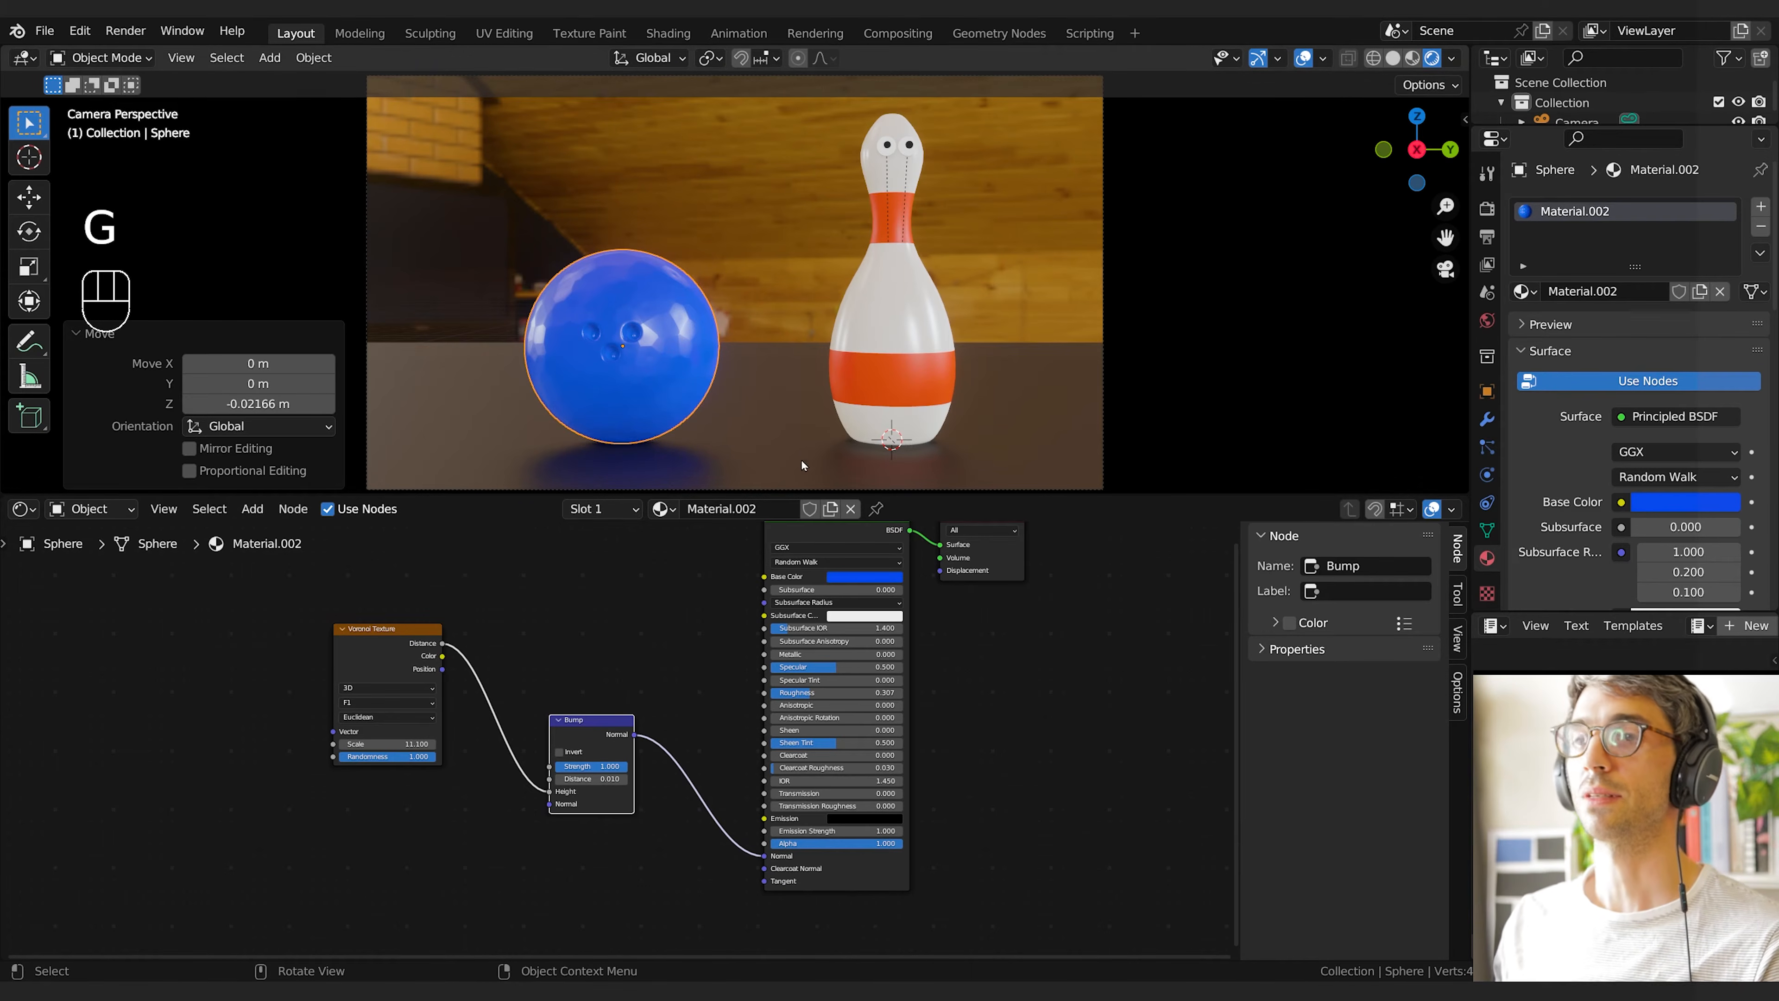
# Duplicate the pin with its whole hierarchy of eyes and pupils and shift the copy along Y toward the ball
pyautogui.click(863, 367)
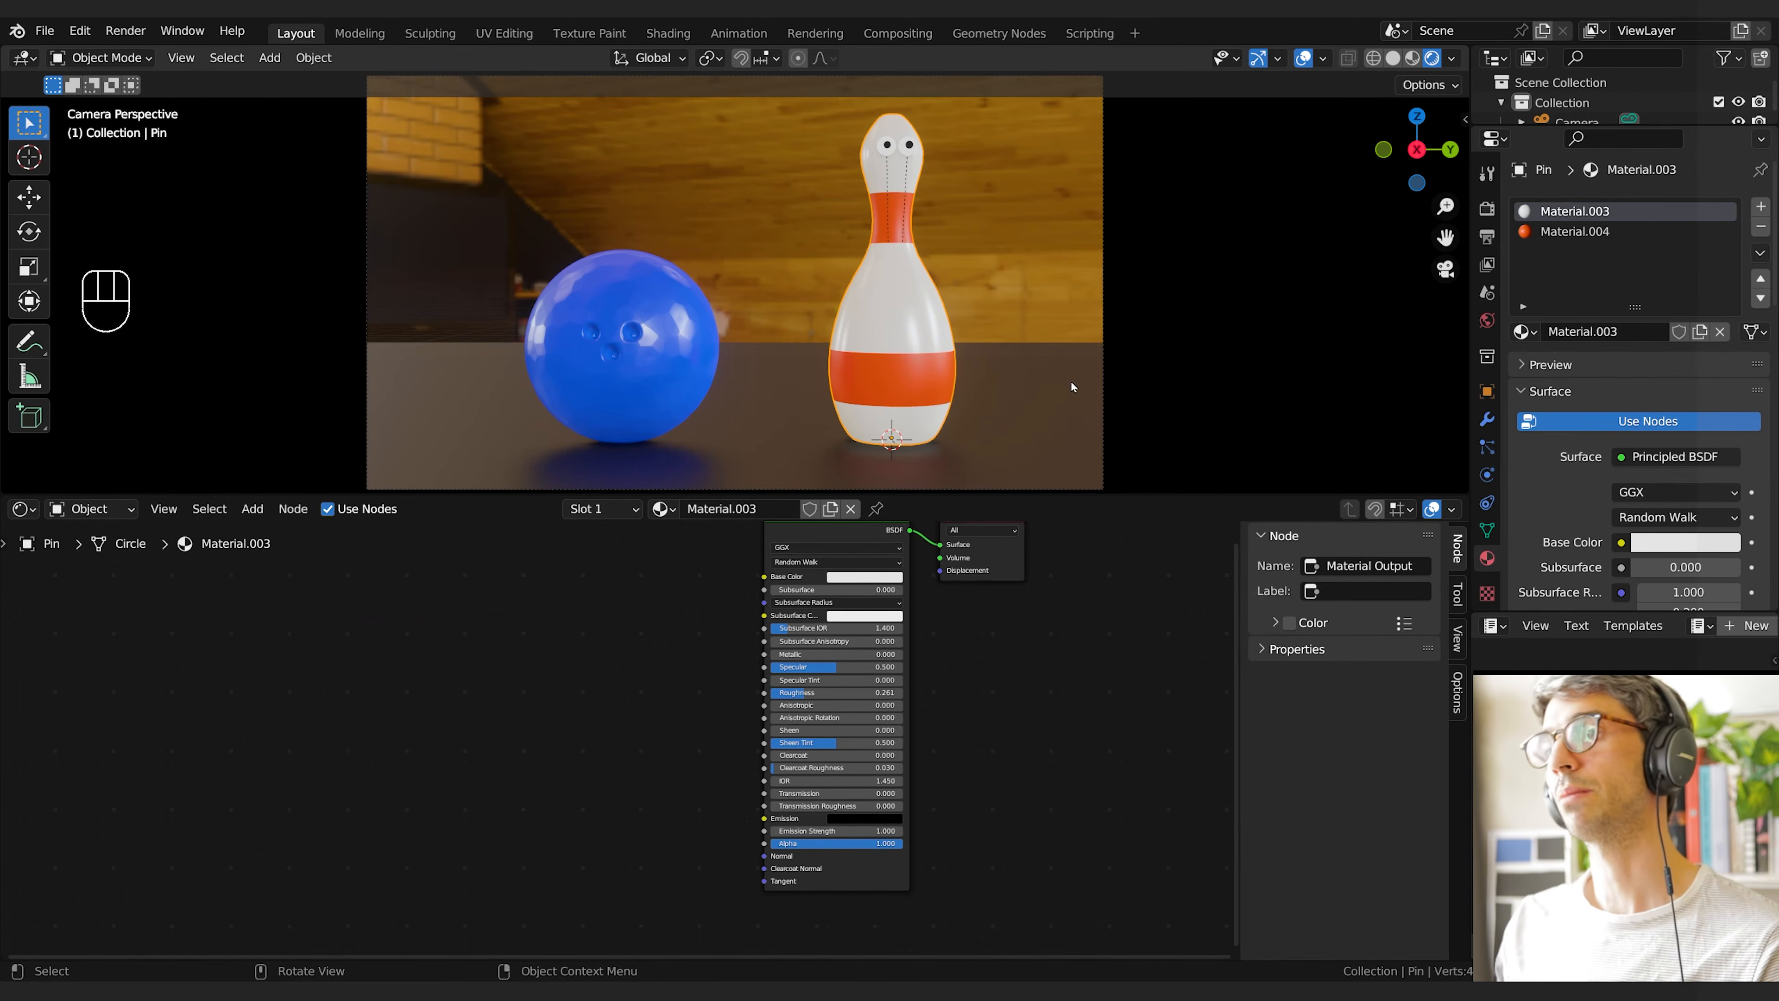
pyautogui.moveTo(1576, 129); pyautogui.dragTo(1583, 354)
pyautogui.rightClick(1559, 142)
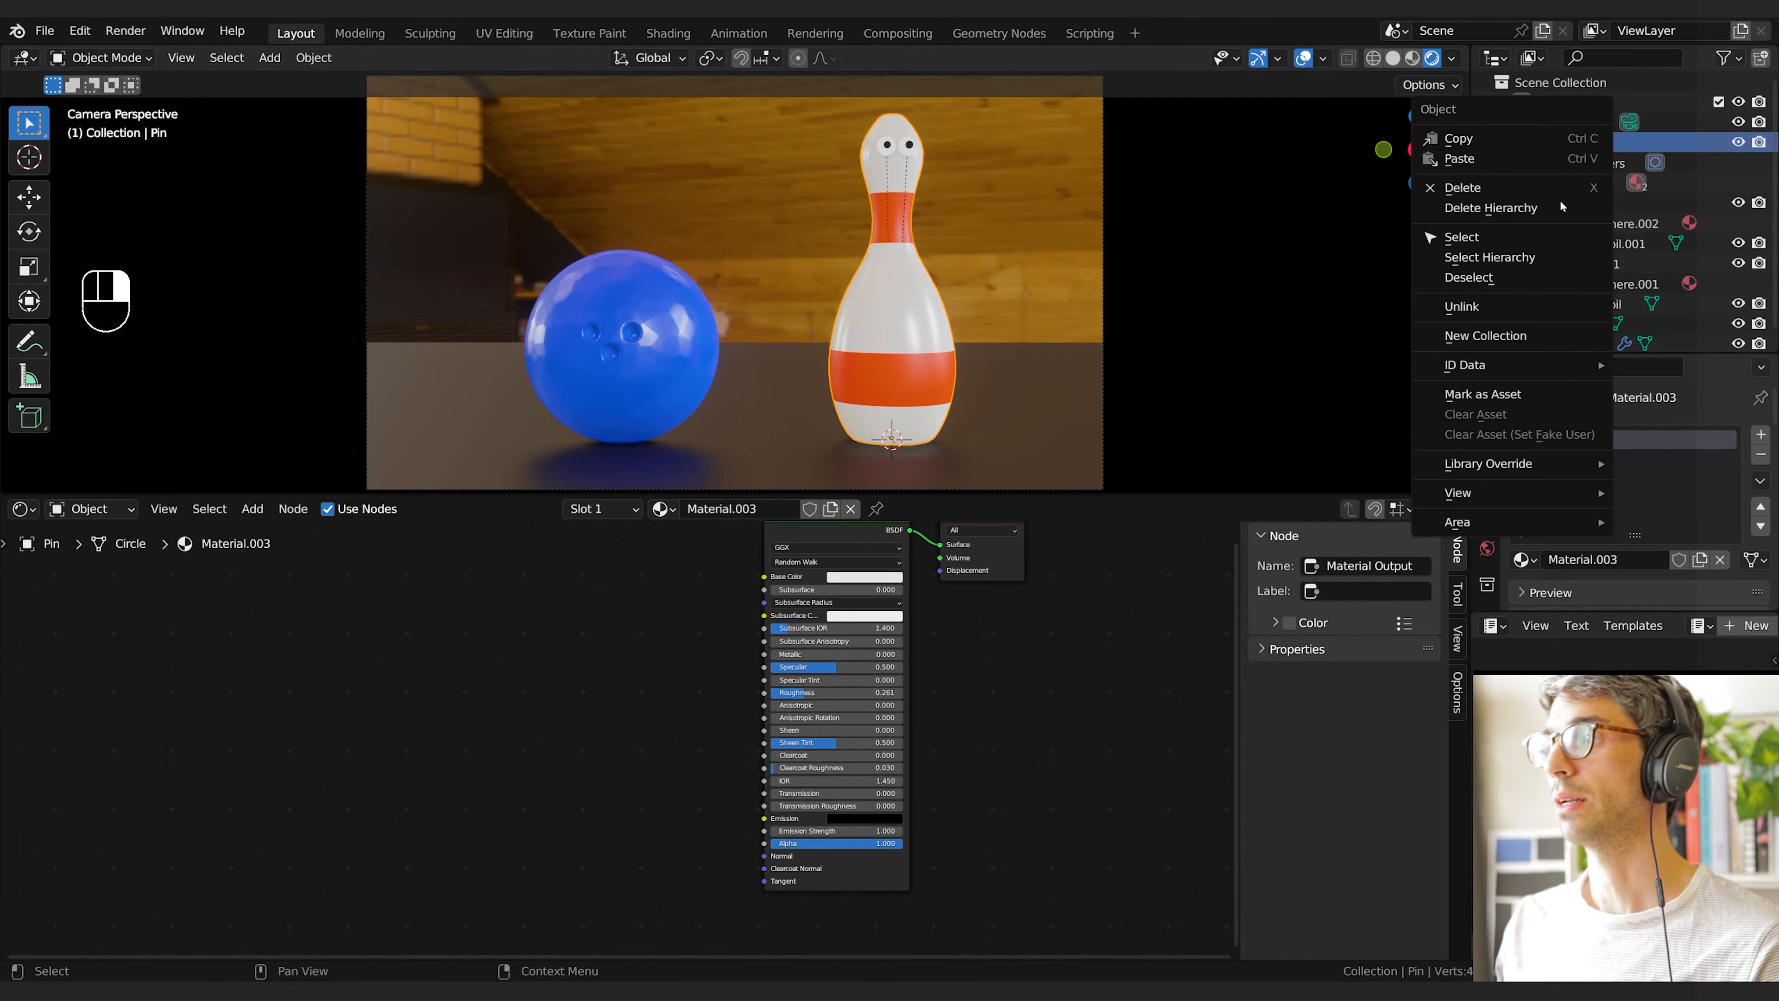
pyautogui.click(1553, 257)
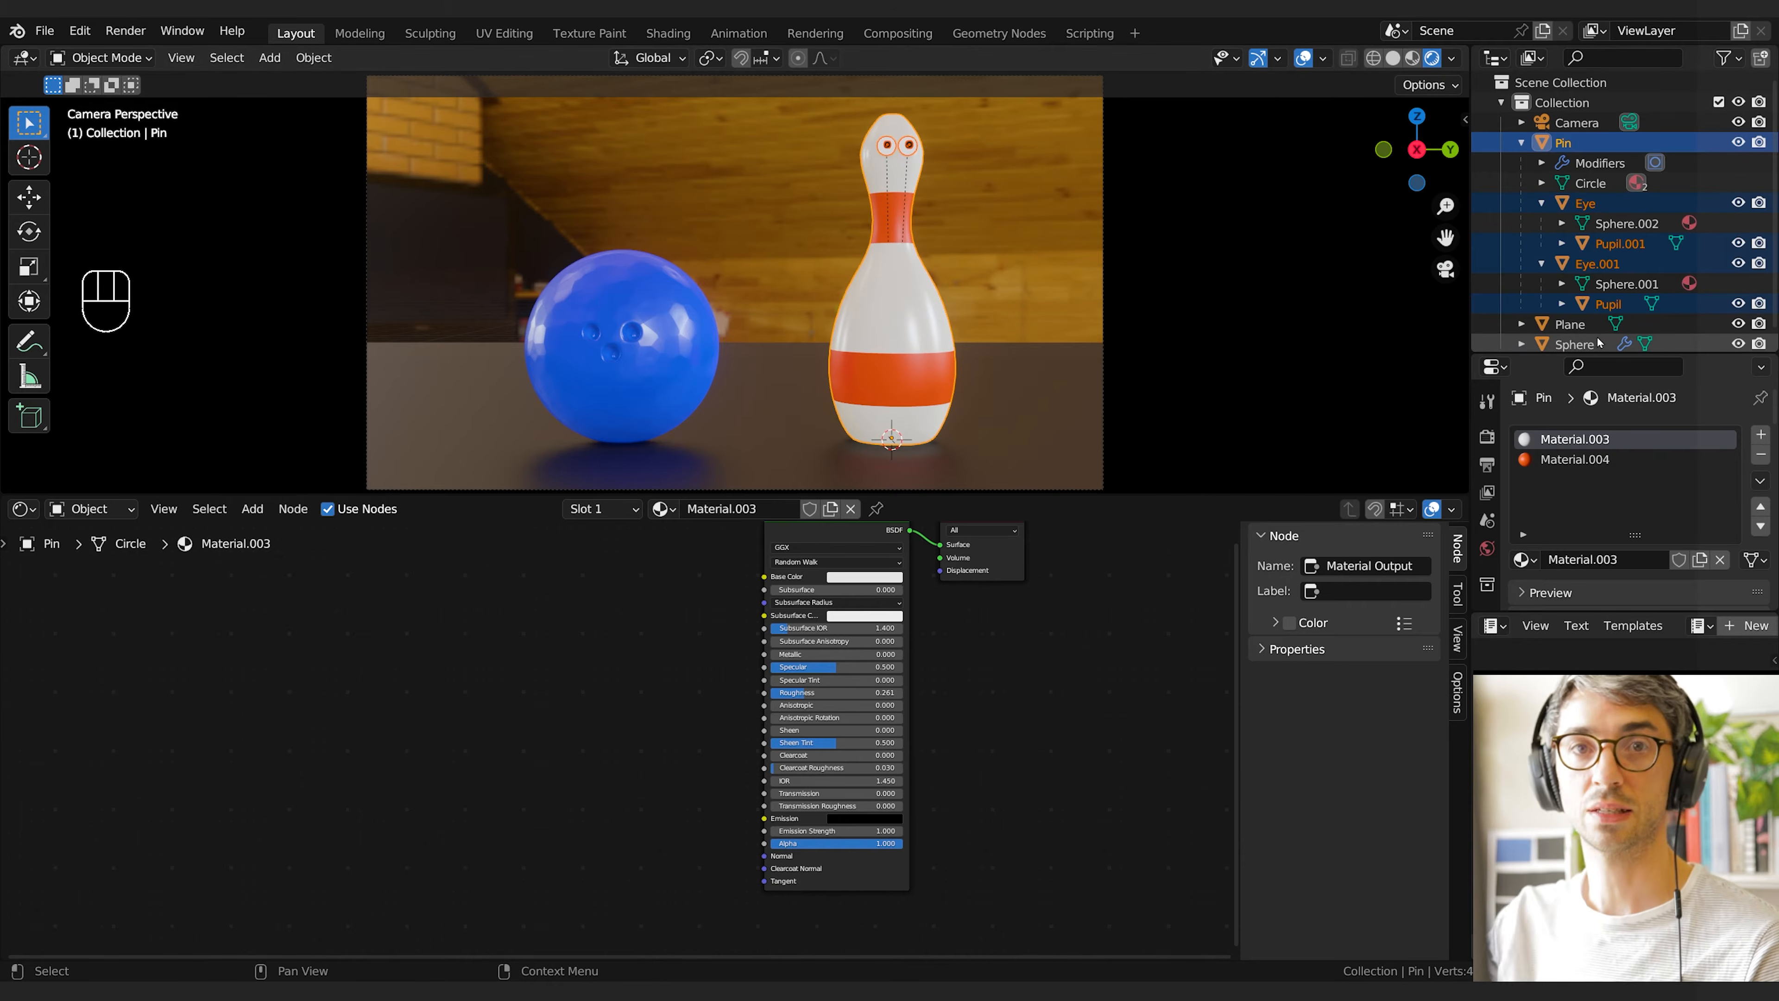
pyautogui.hotkey('shift', 'd')
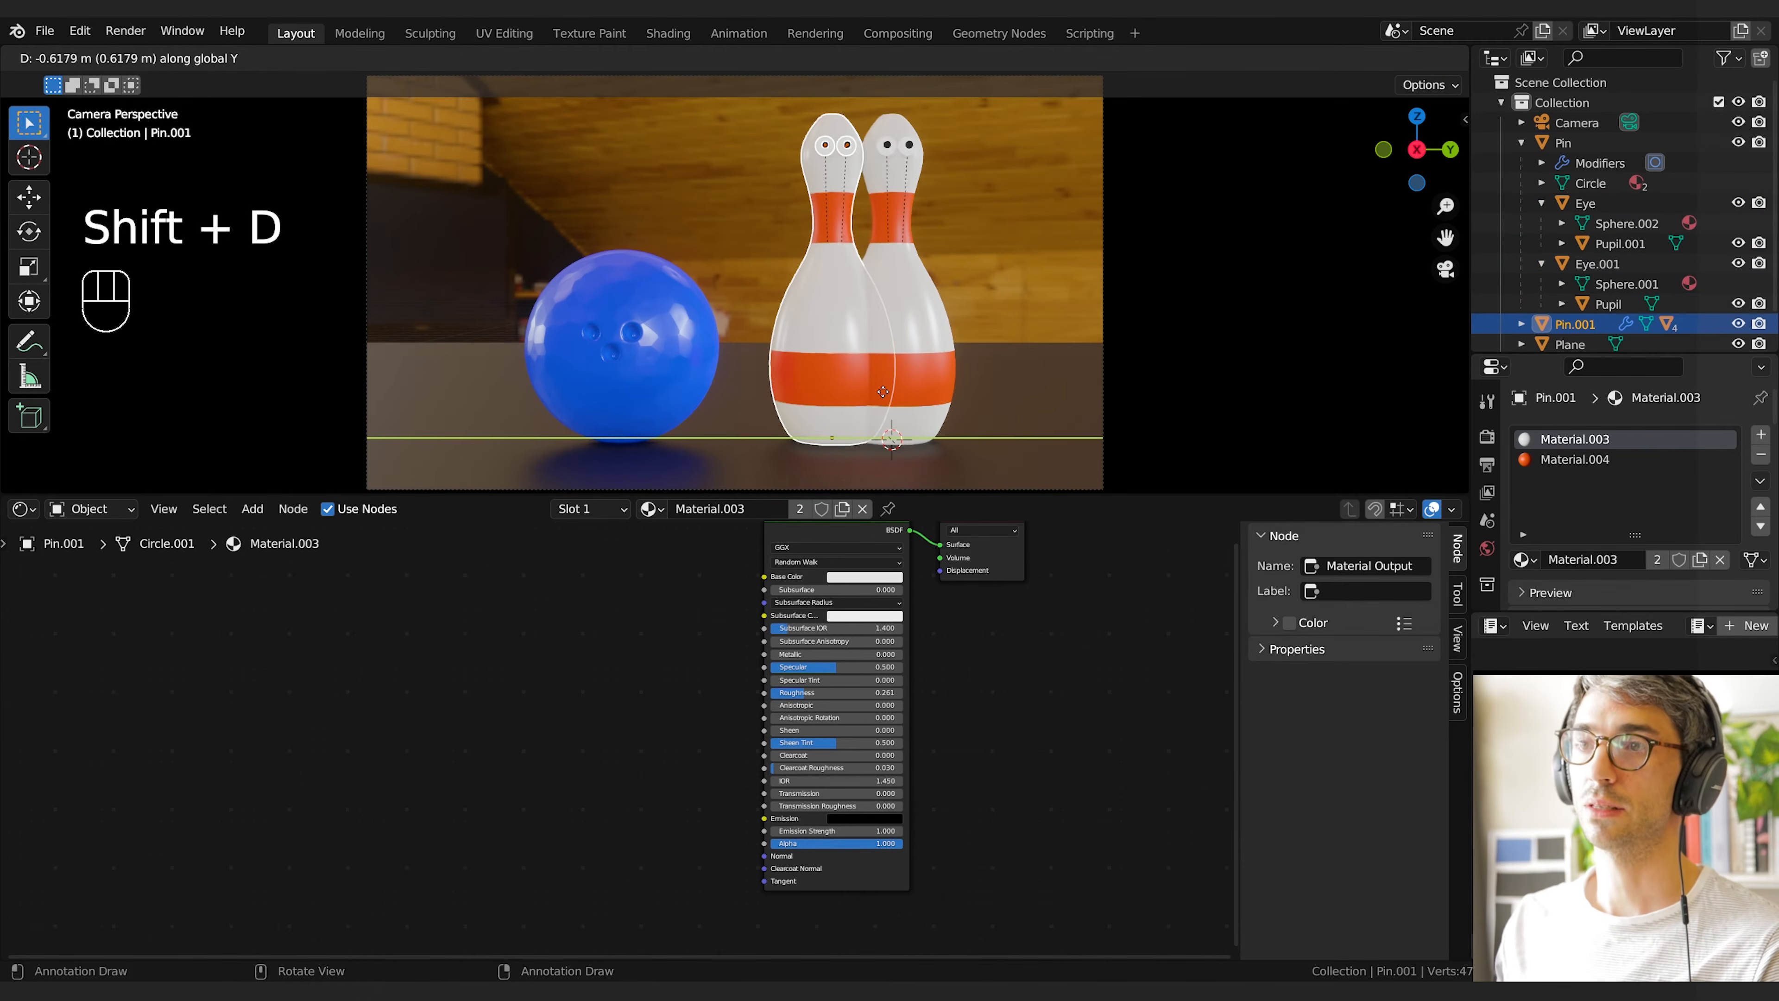
pyautogui.click(873, 403)
# Move the duplicated pin back along X by about 1.72 m and another 0.22 m, behind the original pin
pyautogui.press('g')
pyautogui.press('x')
pyautogui.click(871, 356)
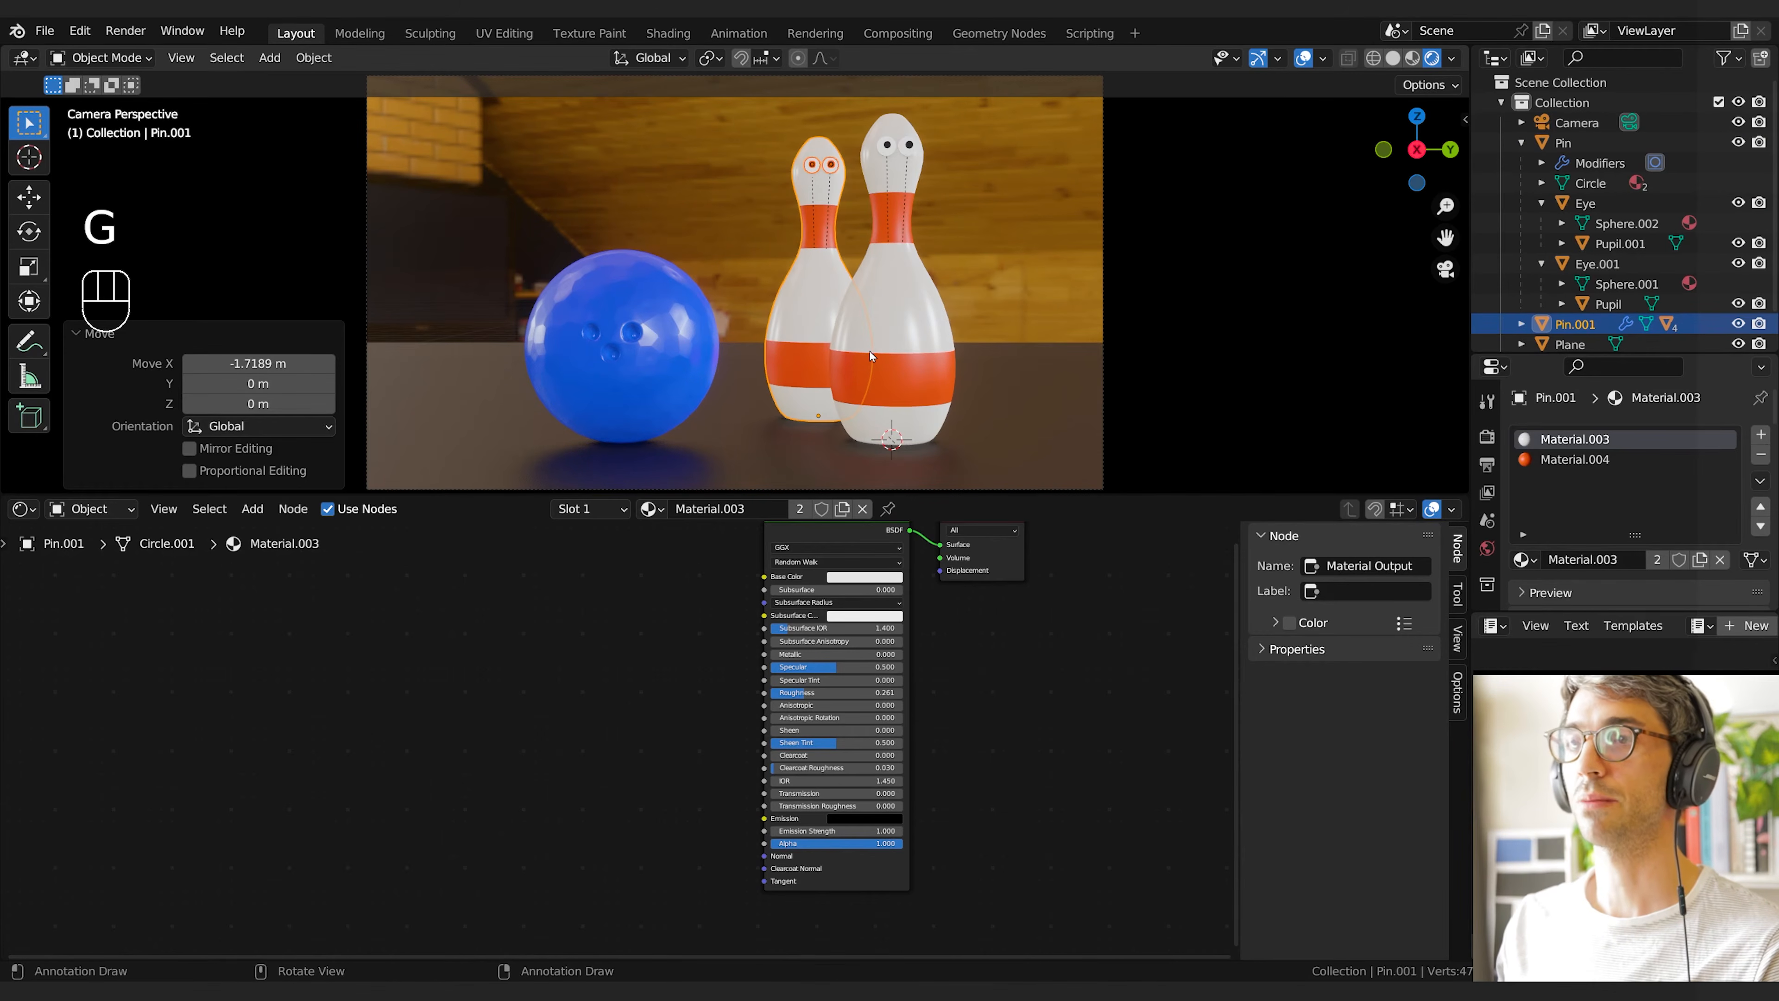
pyautogui.press('g')
pyautogui.press('x')
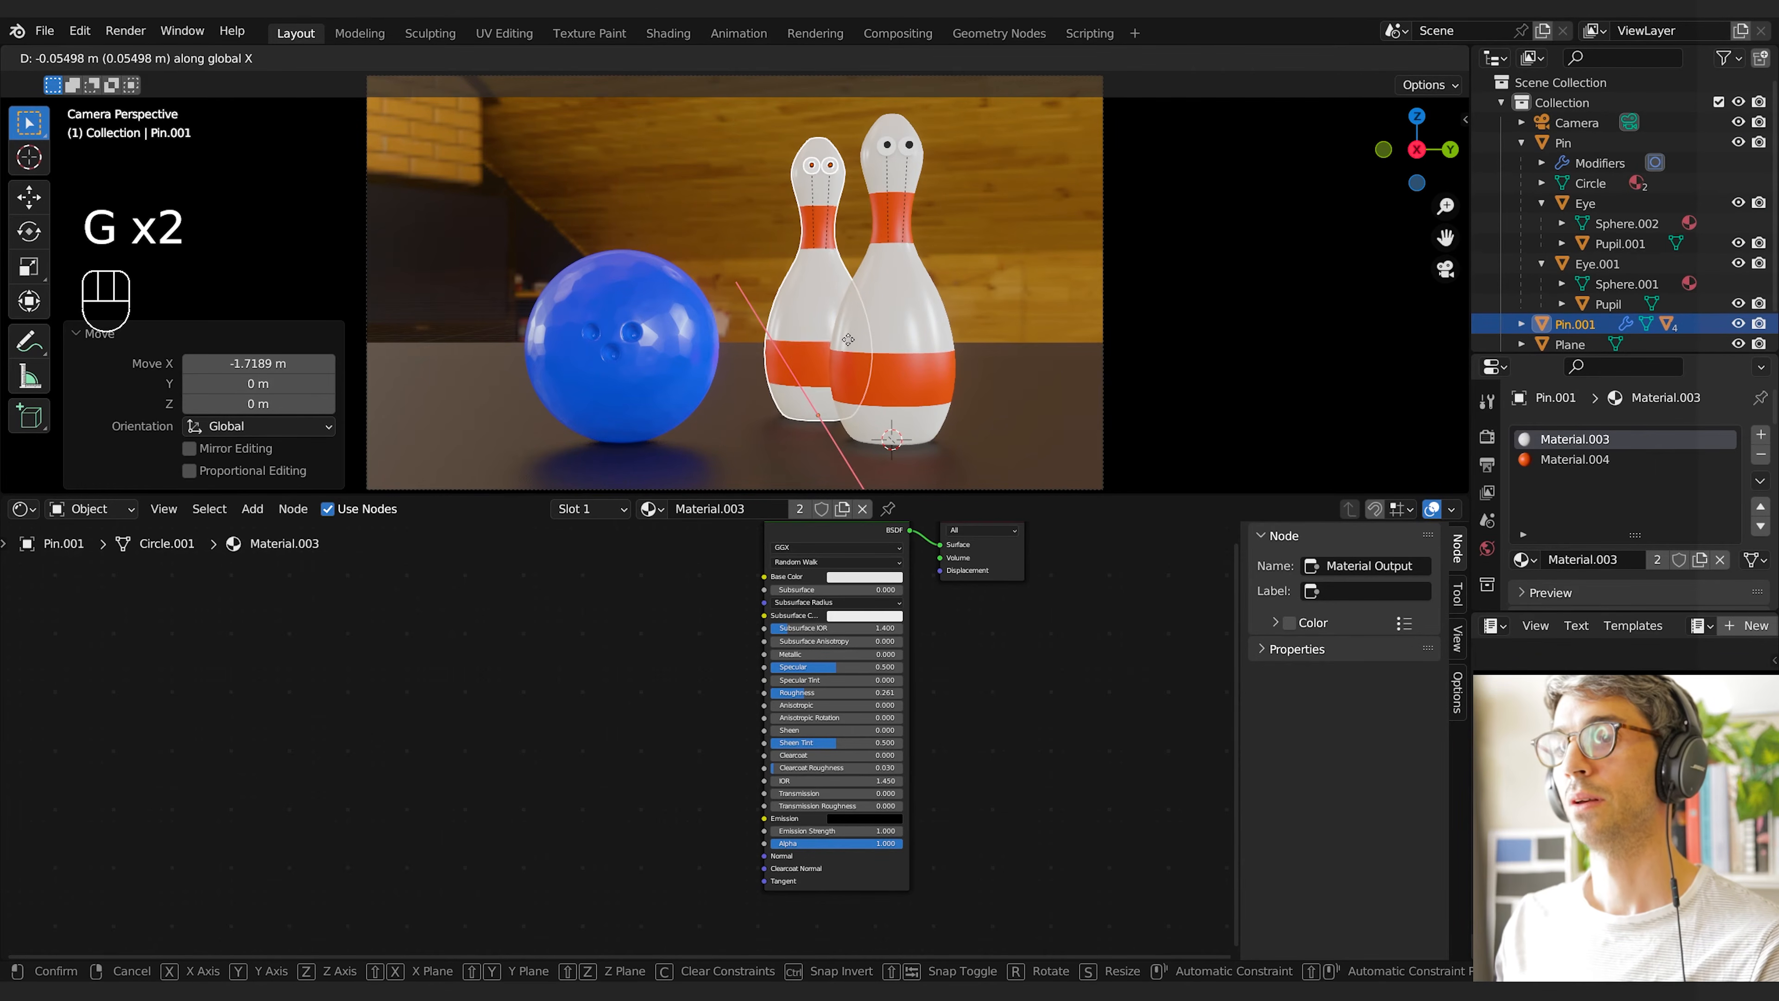
pyautogui.click(839, 331)
# Duplicate the rear pin hierarchy and offset the copy about 1.70 m along Y, to the original pin's other side
pyautogui.hotkey('shift', 'd')
pyautogui.press('y')
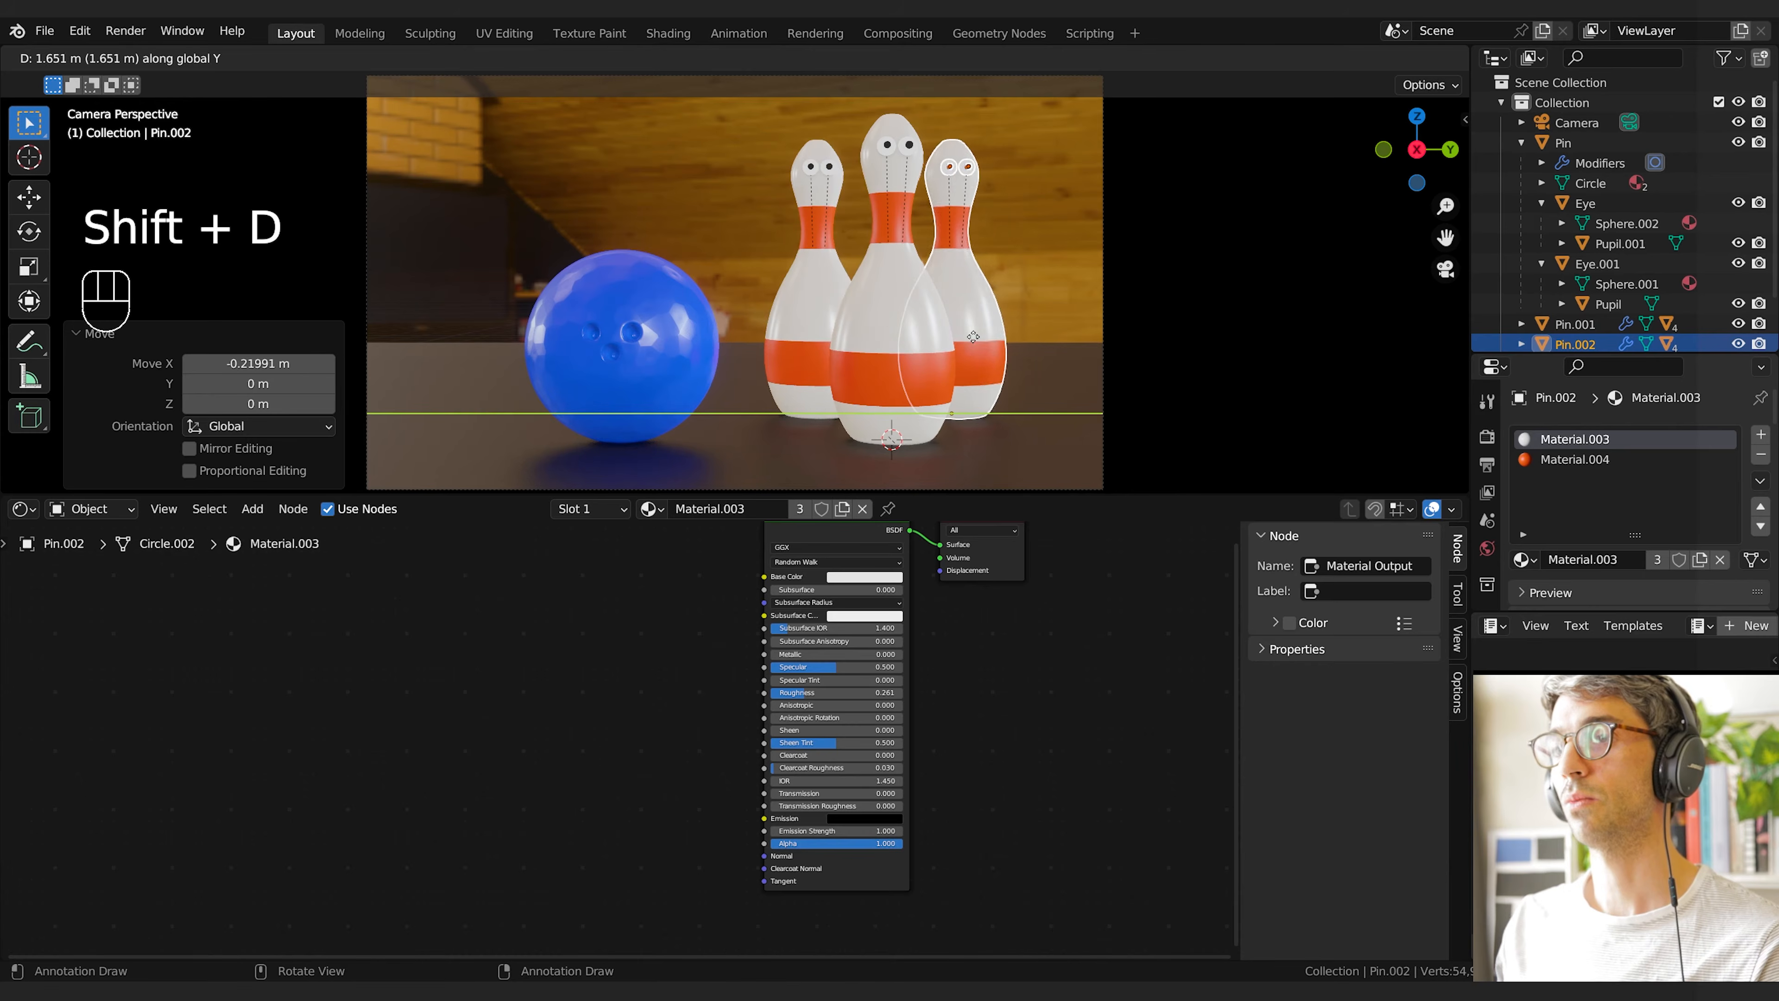
pyautogui.click(978, 335)
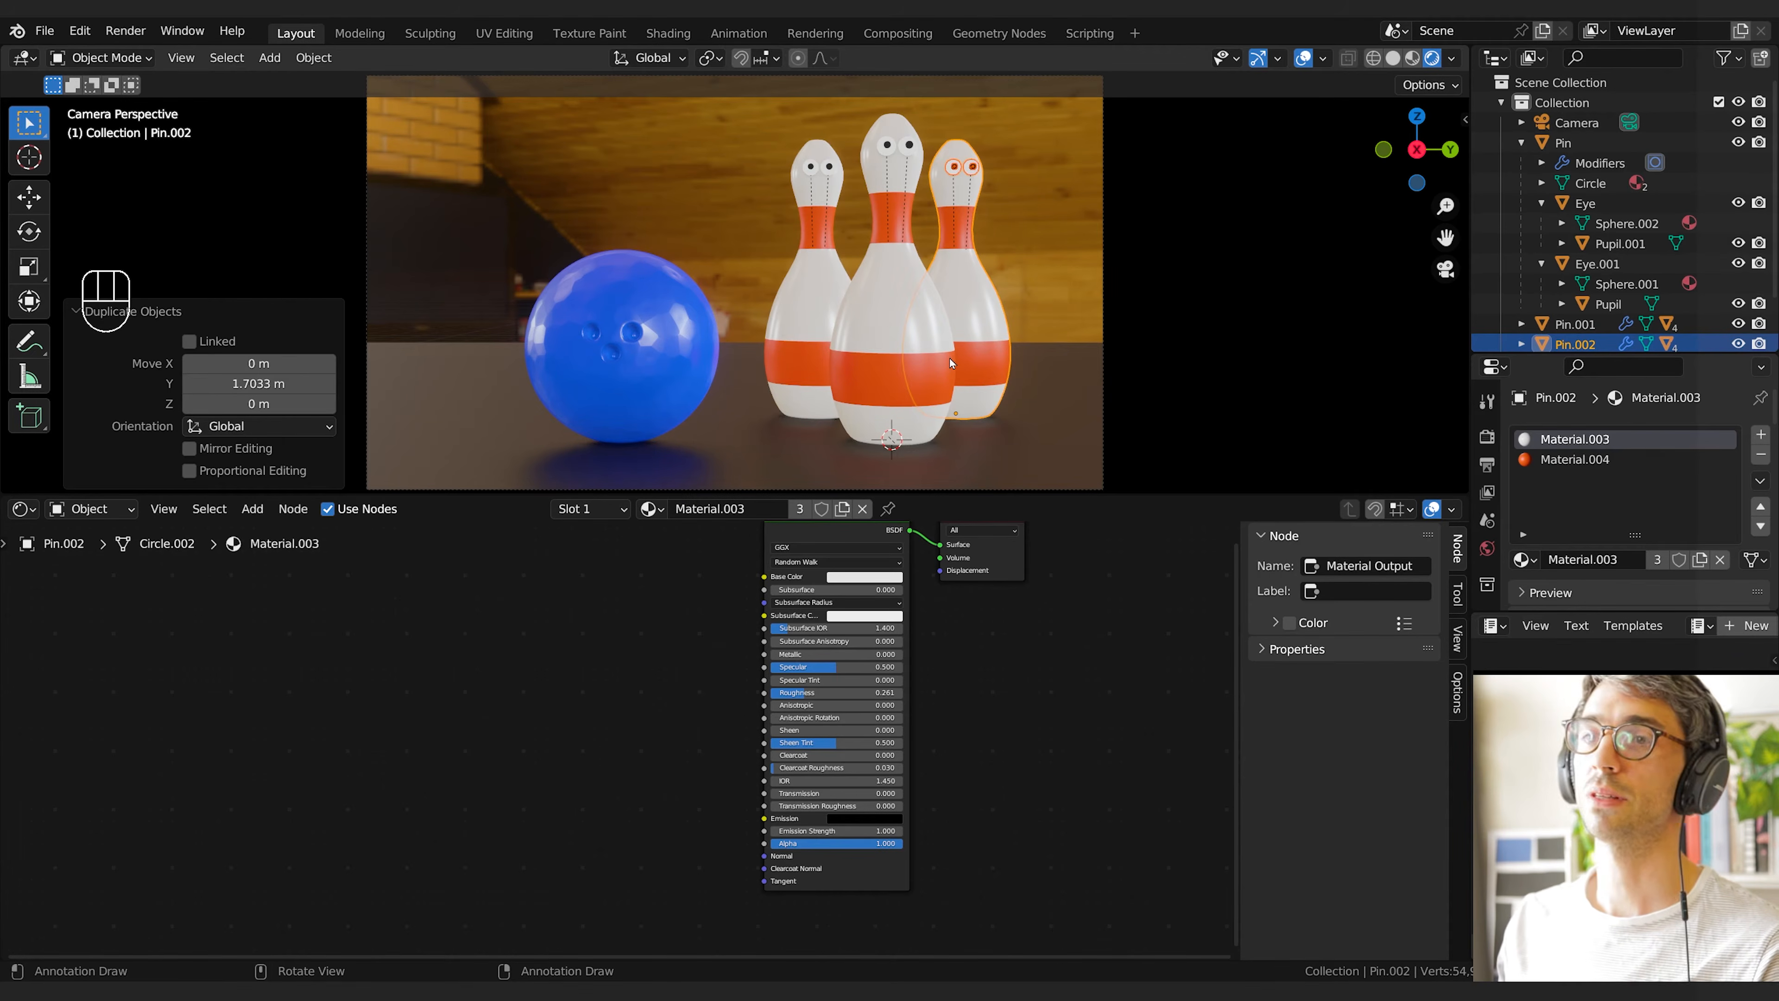
# With the camera locked to the view, set its focal length to 71 mm and reframe the ball and pins
pyautogui.click(1273, 283)
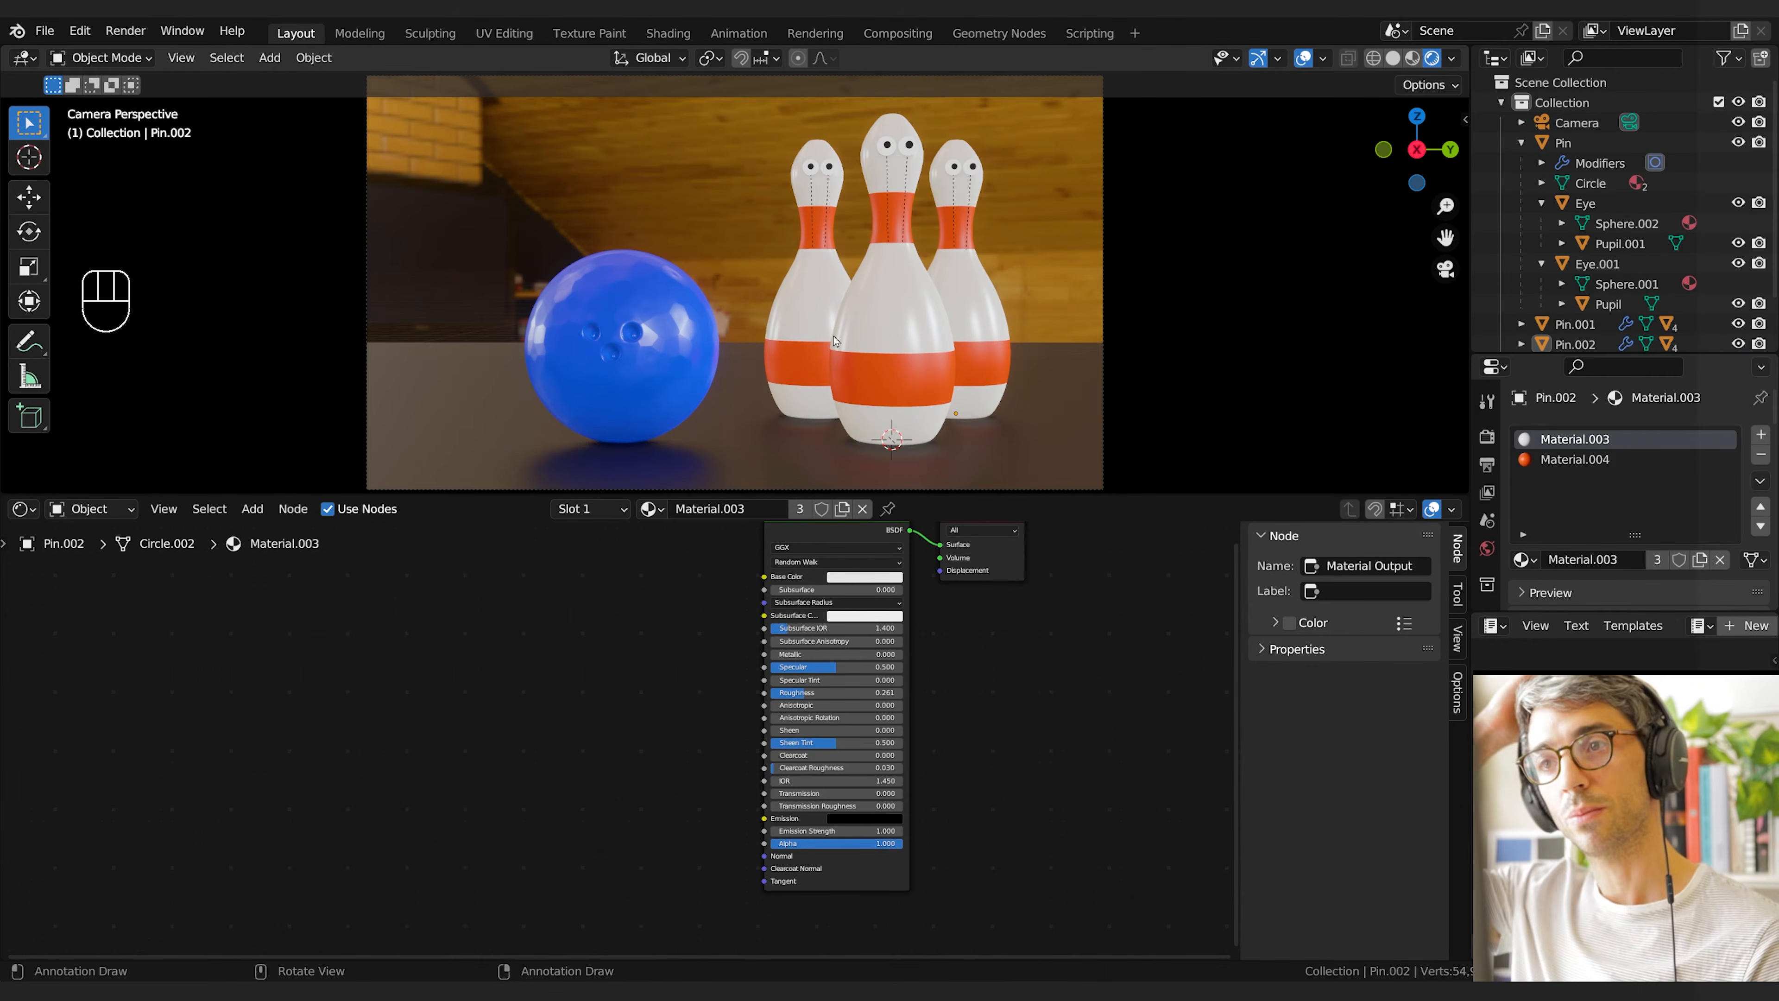
pyautogui.click(1583, 122)
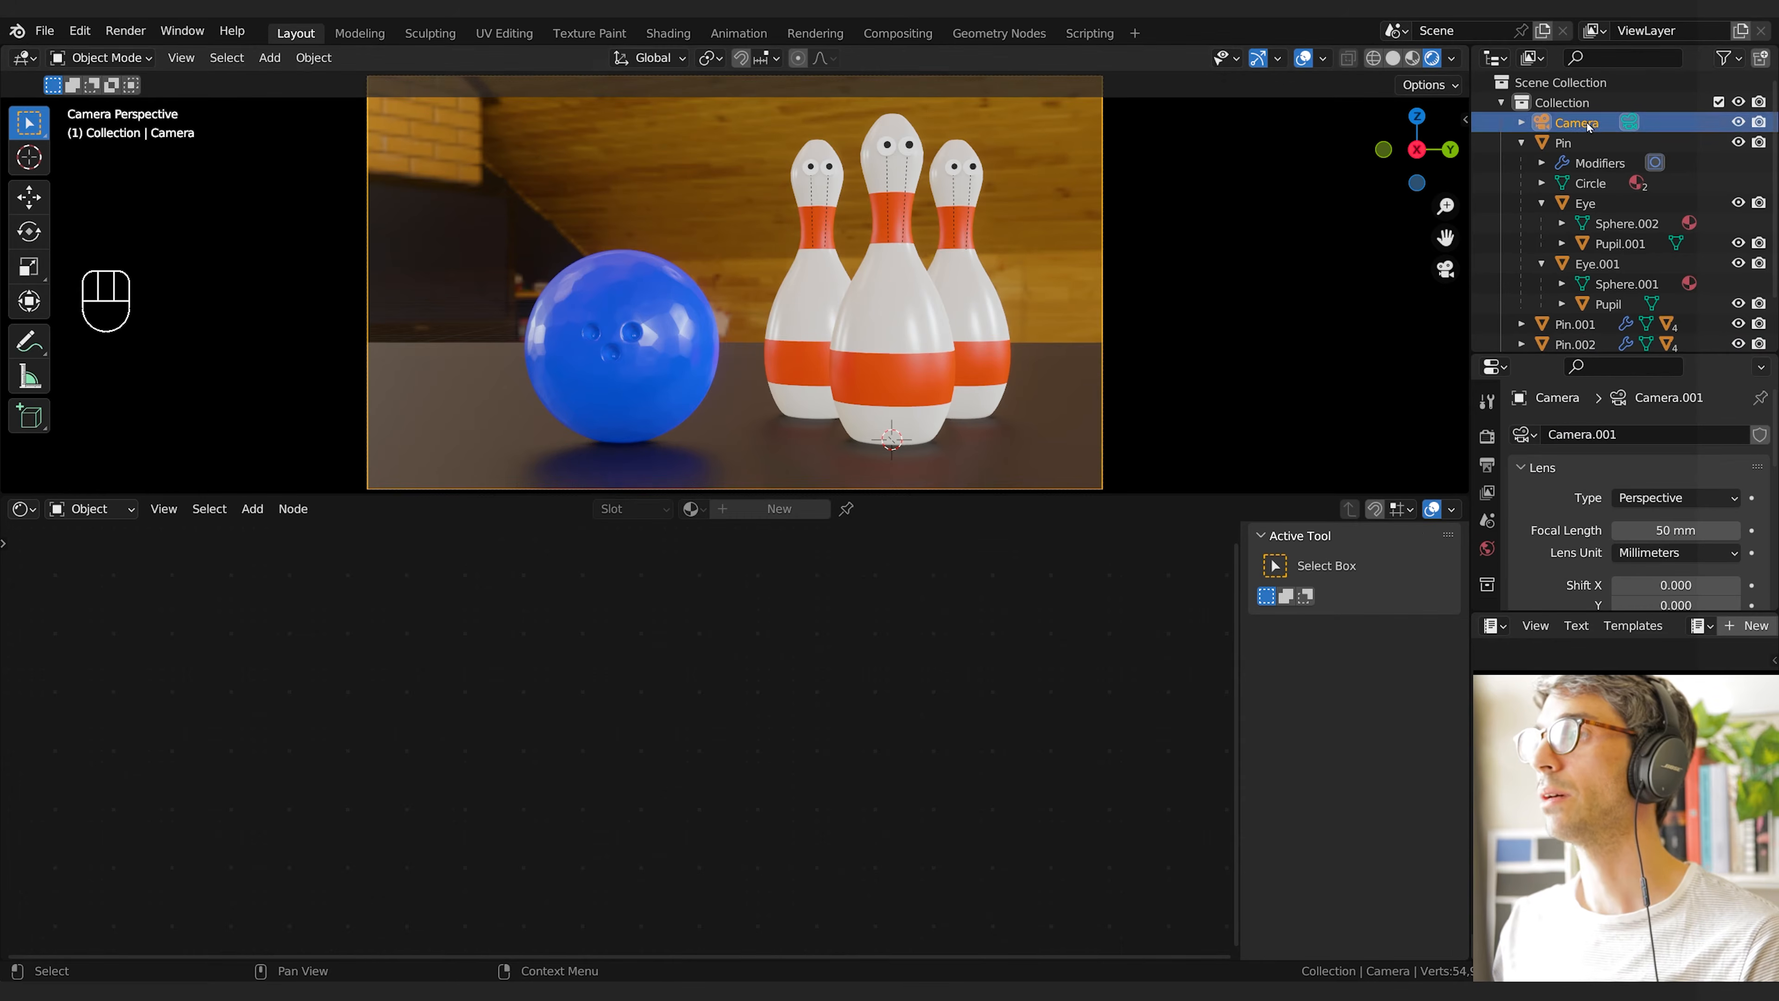
pyautogui.press('q')
pyautogui.click(1200, 245)
pyautogui.moveTo(994, 229)
pyautogui.keyDown('ctrl'); pyautogui.mouseDown(button='middle')
pyautogui.moveTo(1000, 245)
pyautogui.moveTo(1011, 229)
pyautogui.moveTo(1008, 259)
pyautogui.moveTo(981, 261)
pyautogui.mouseUp(button='middle'); pyautogui.keyUp('ctrl')
pyautogui.moveTo(1670, 530); pyautogui.dragTo(1716, 531)
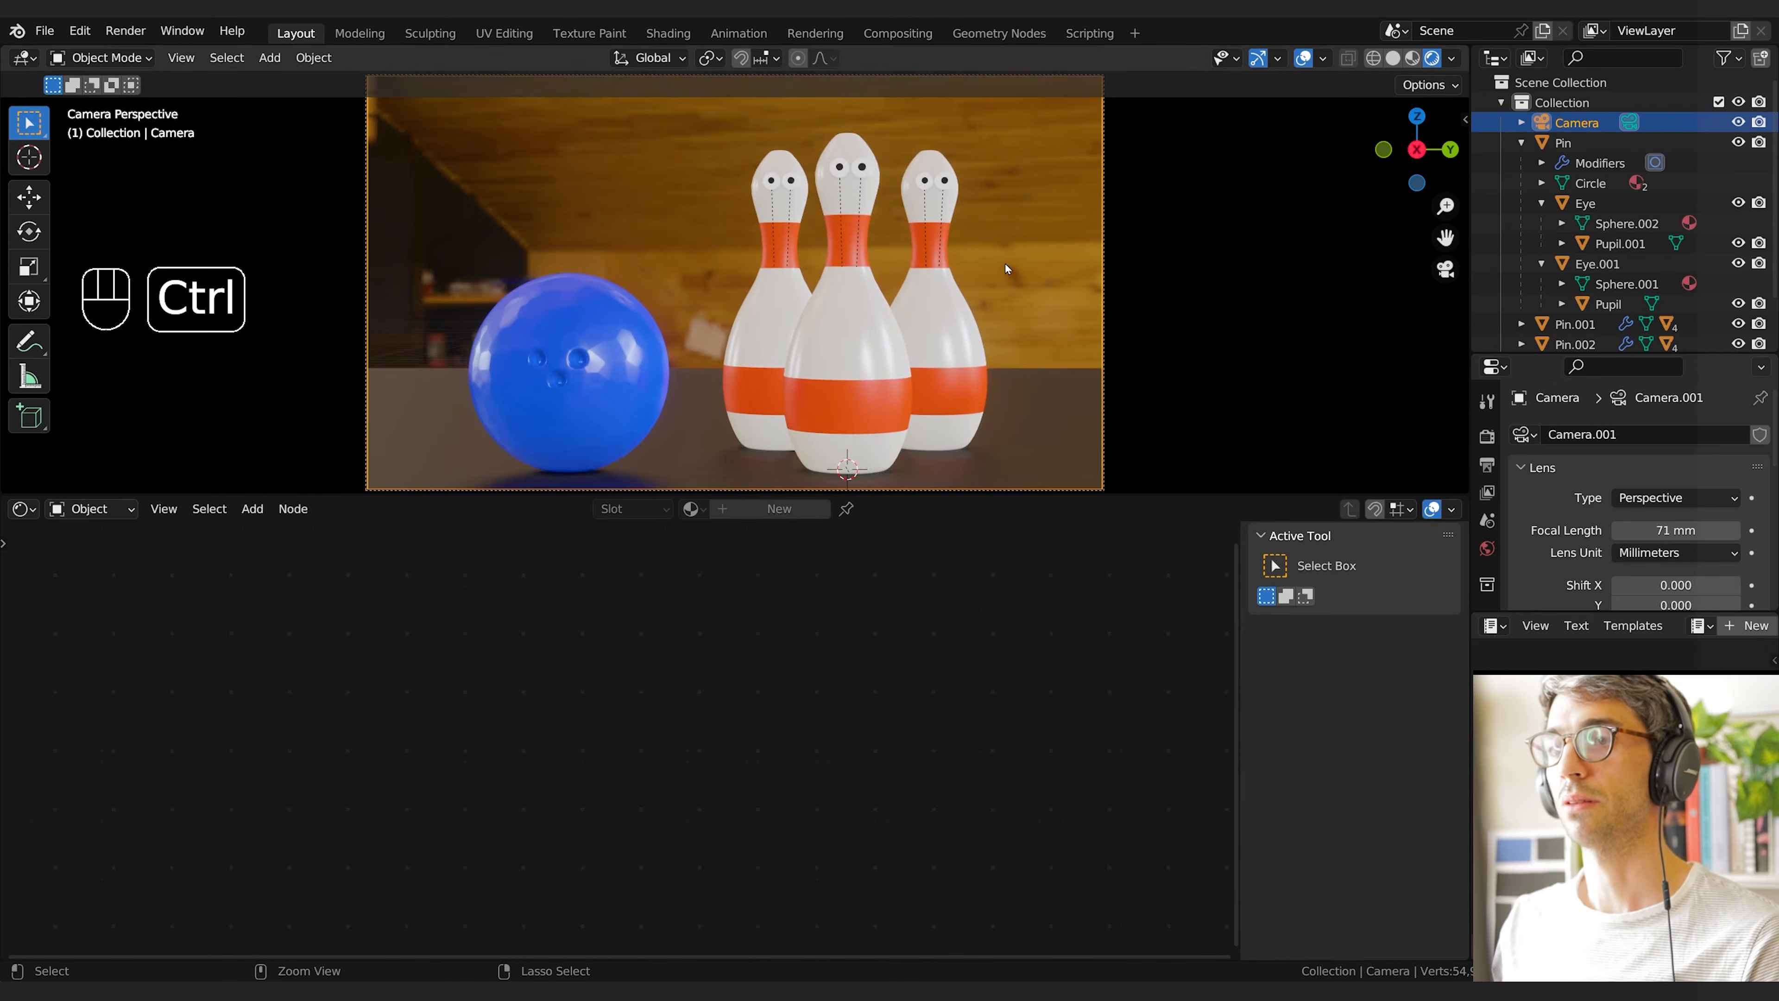
pyautogui.keyDown('ctrl'); pyautogui.moveTo(1005, 263); pyautogui.dragTo(1003, 293, button='middle'); pyautogui.keyUp('ctrl')
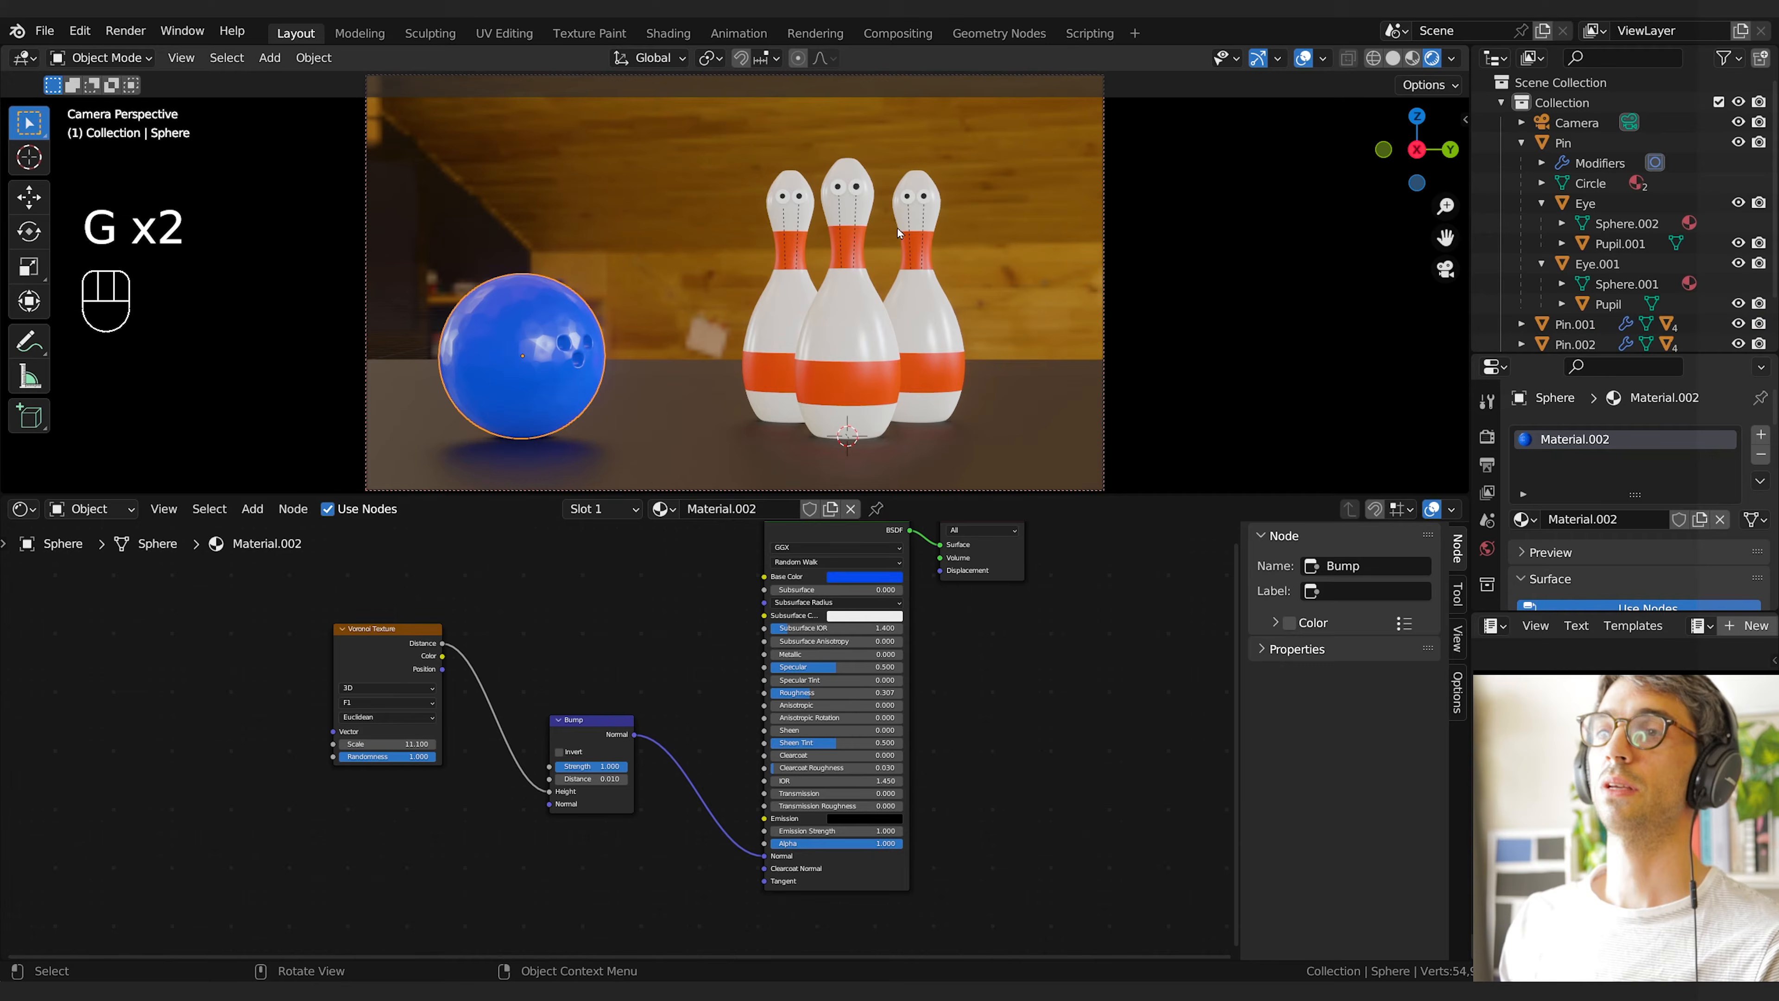
# Add a Sun light and rotate it about 21.7° in the view plane and 130° around the global Z axis
pyautogui.hotkey('shift', 'a')
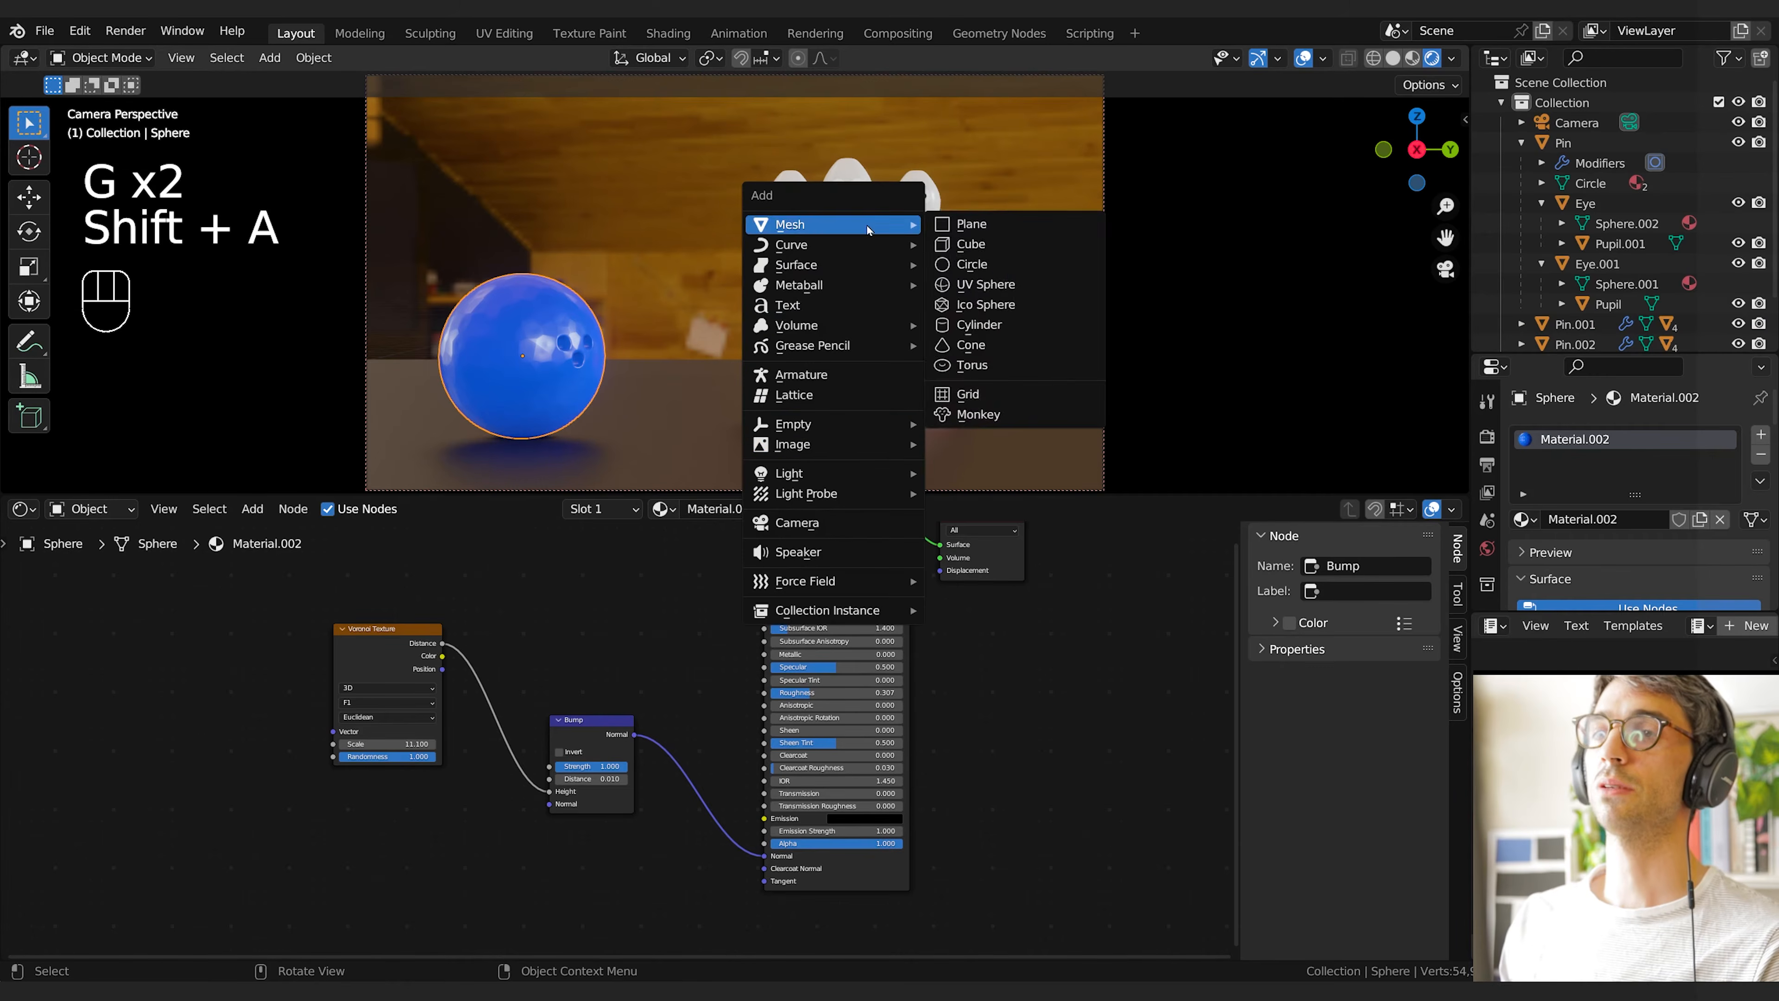
pyautogui.moveTo(841, 473)
pyautogui.click(998, 499)
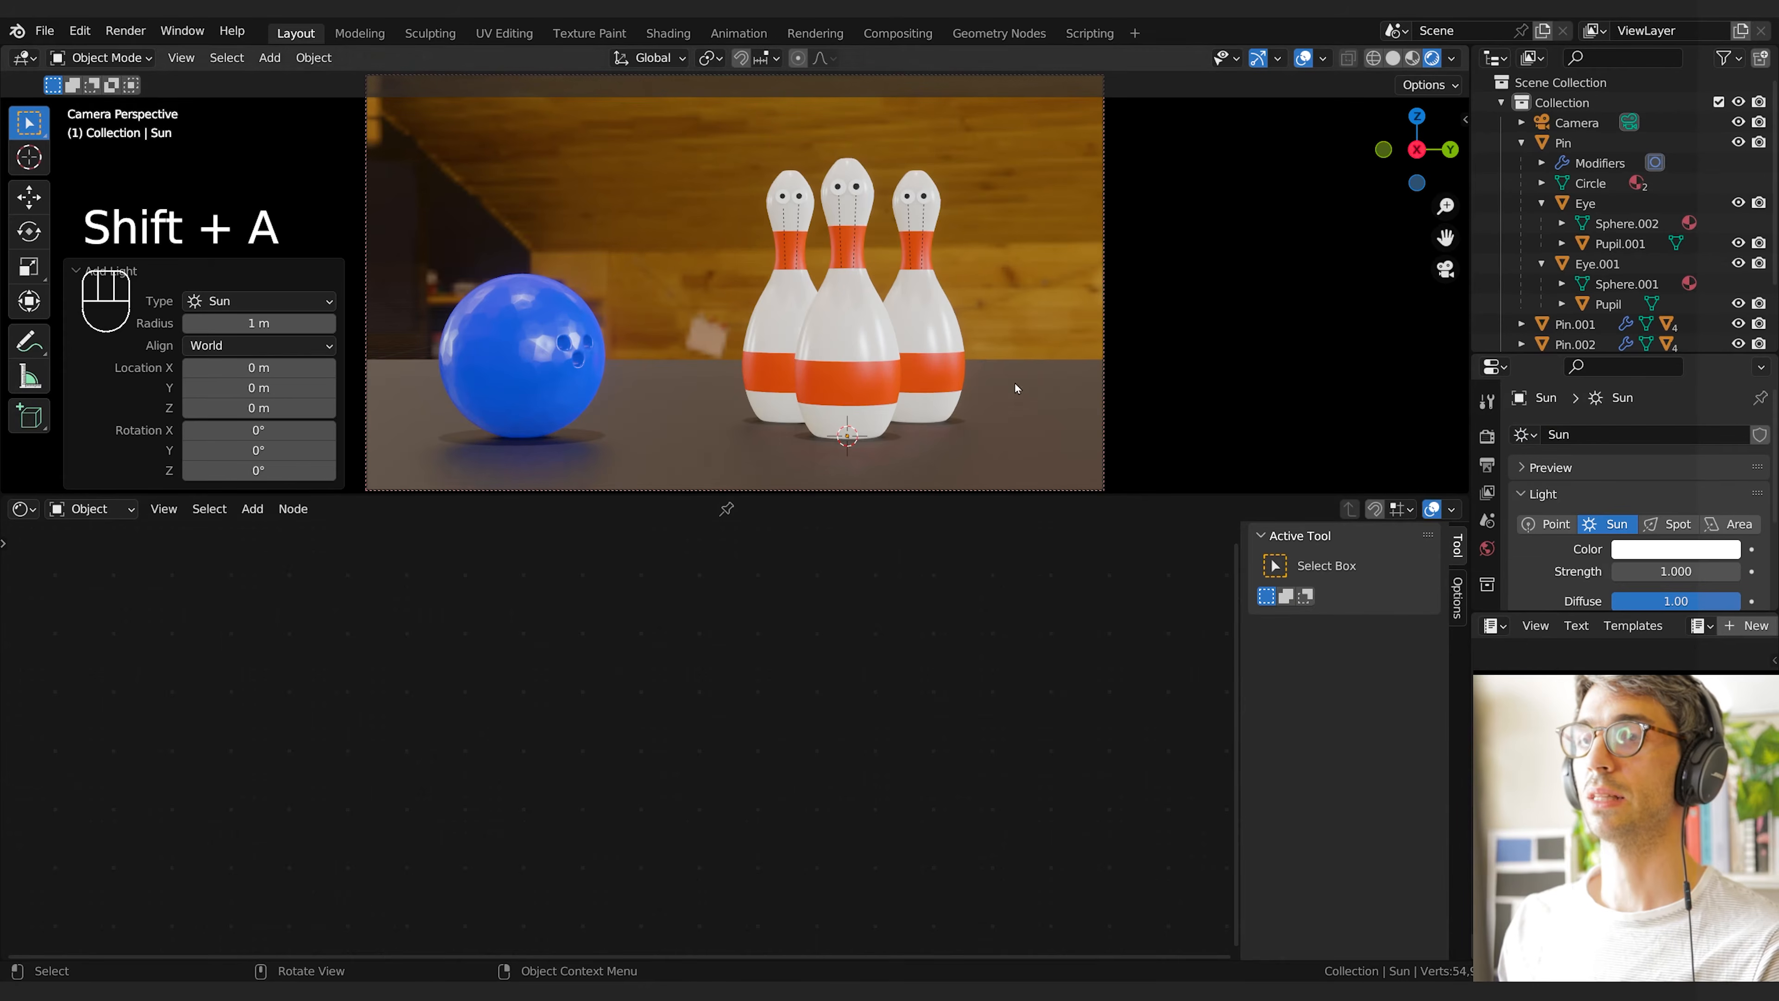
pyautogui.press('r')
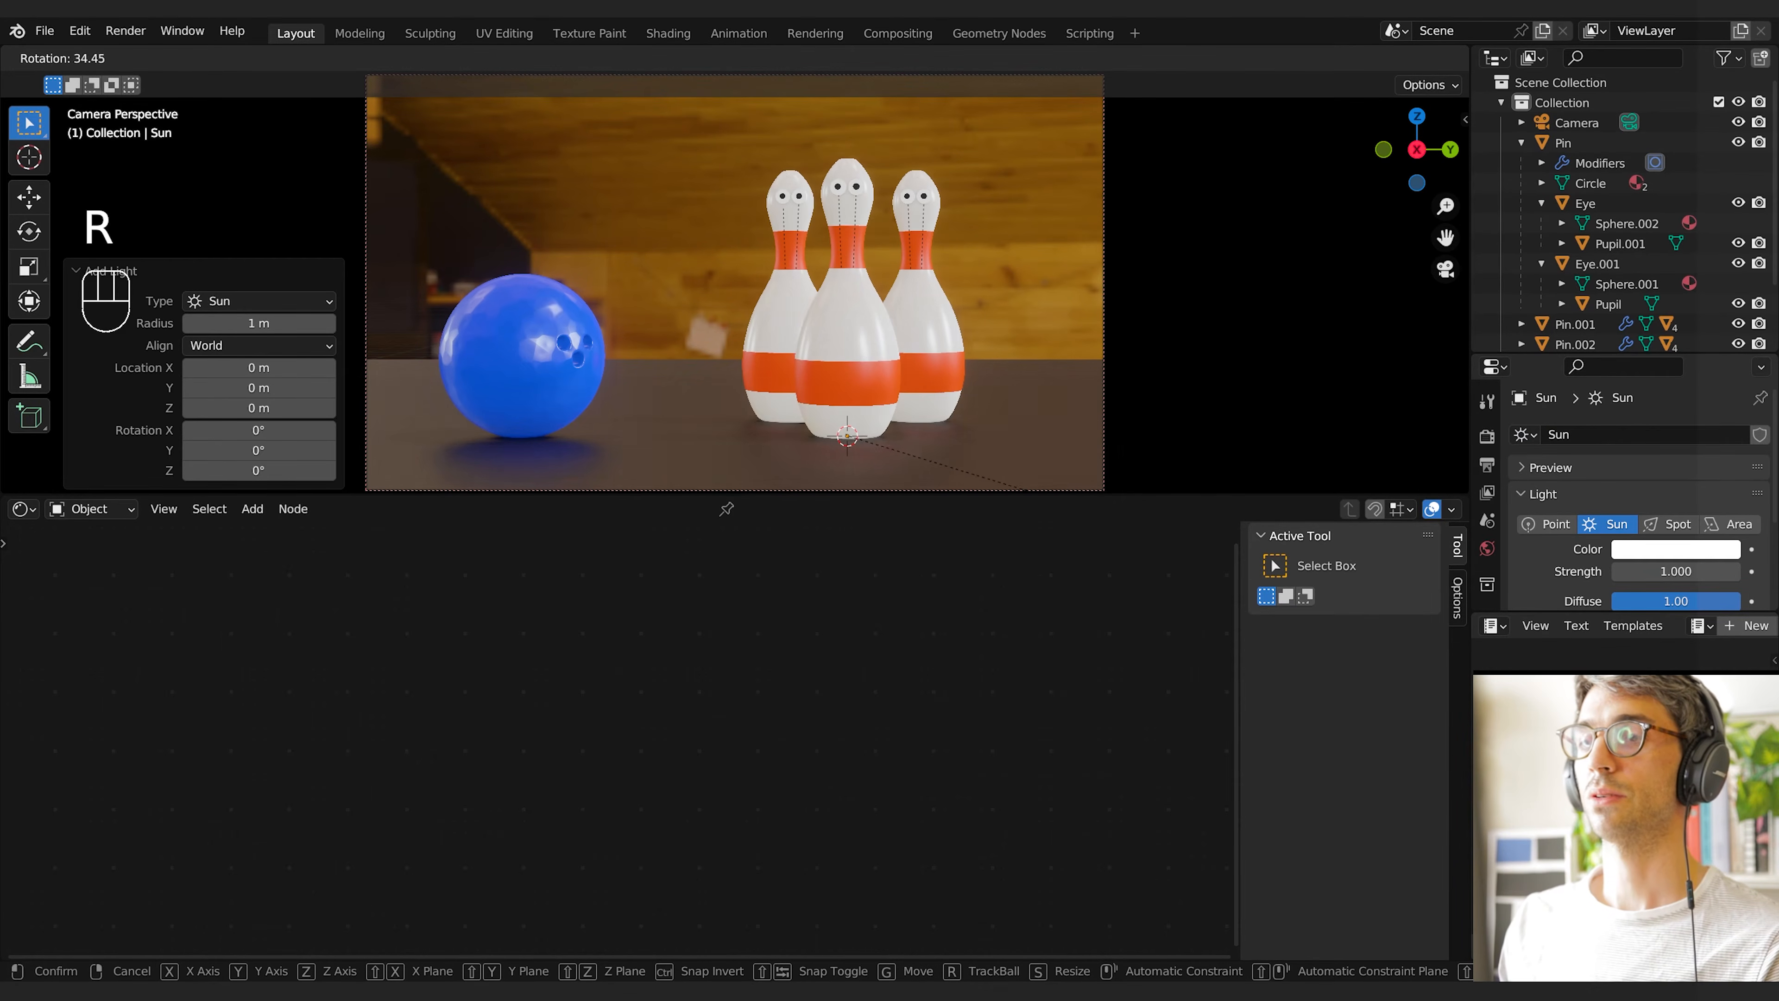
pyautogui.click(1107, 381)
pyautogui.press('r')
pyautogui.press('z')
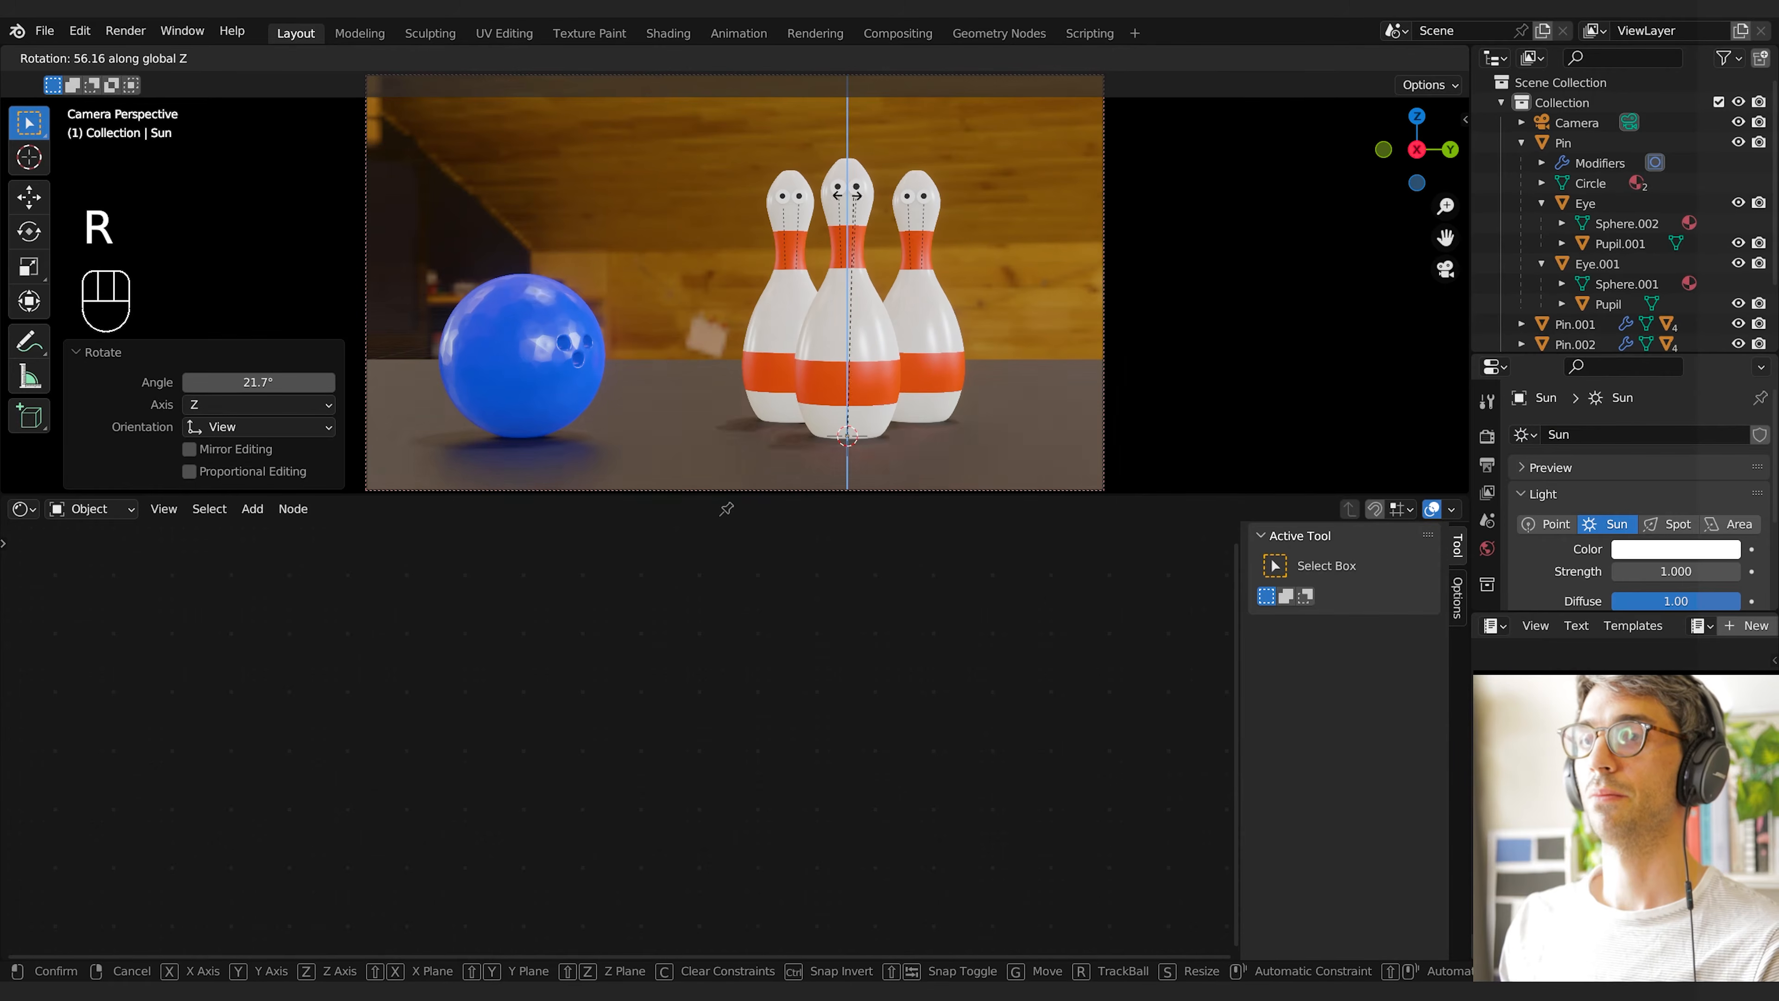
pyautogui.click(556, 338)
# Set the Sun's strength to about 8.43 and rotate the light further around the global Z axis
pyautogui.moveTo(1674, 571); pyautogui.dragTo(1751, 571)
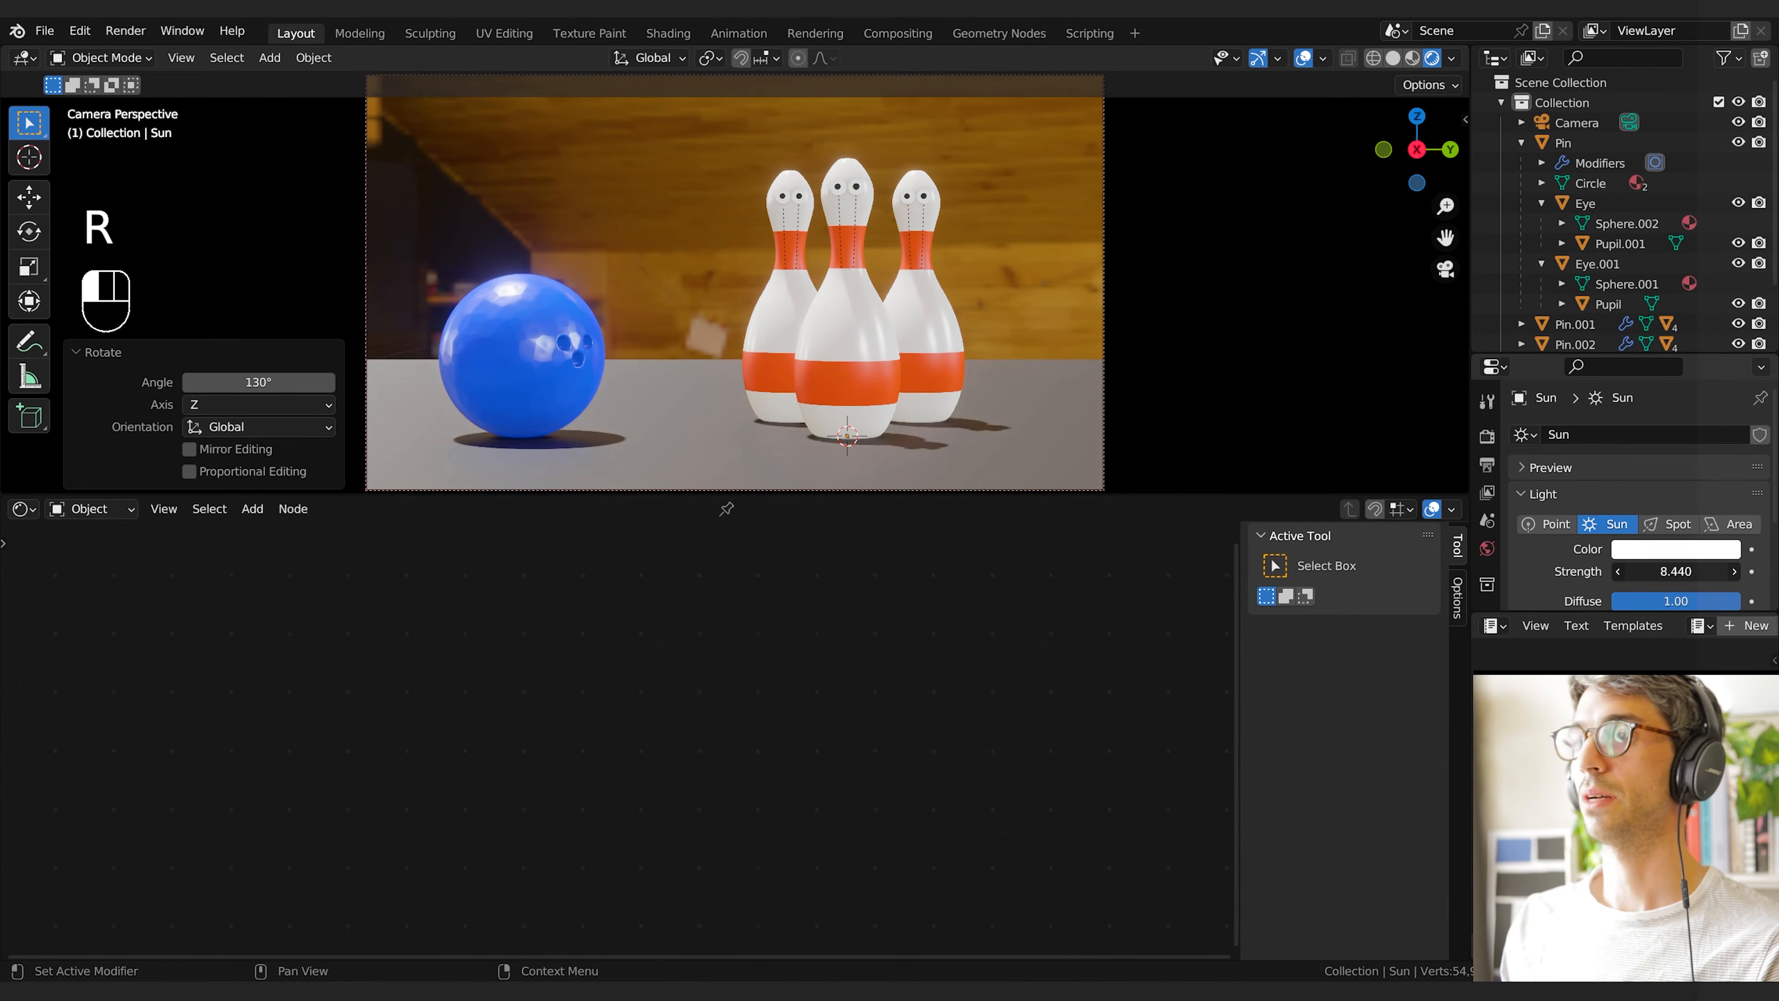
pyautogui.press('r')
pyautogui.press('z')
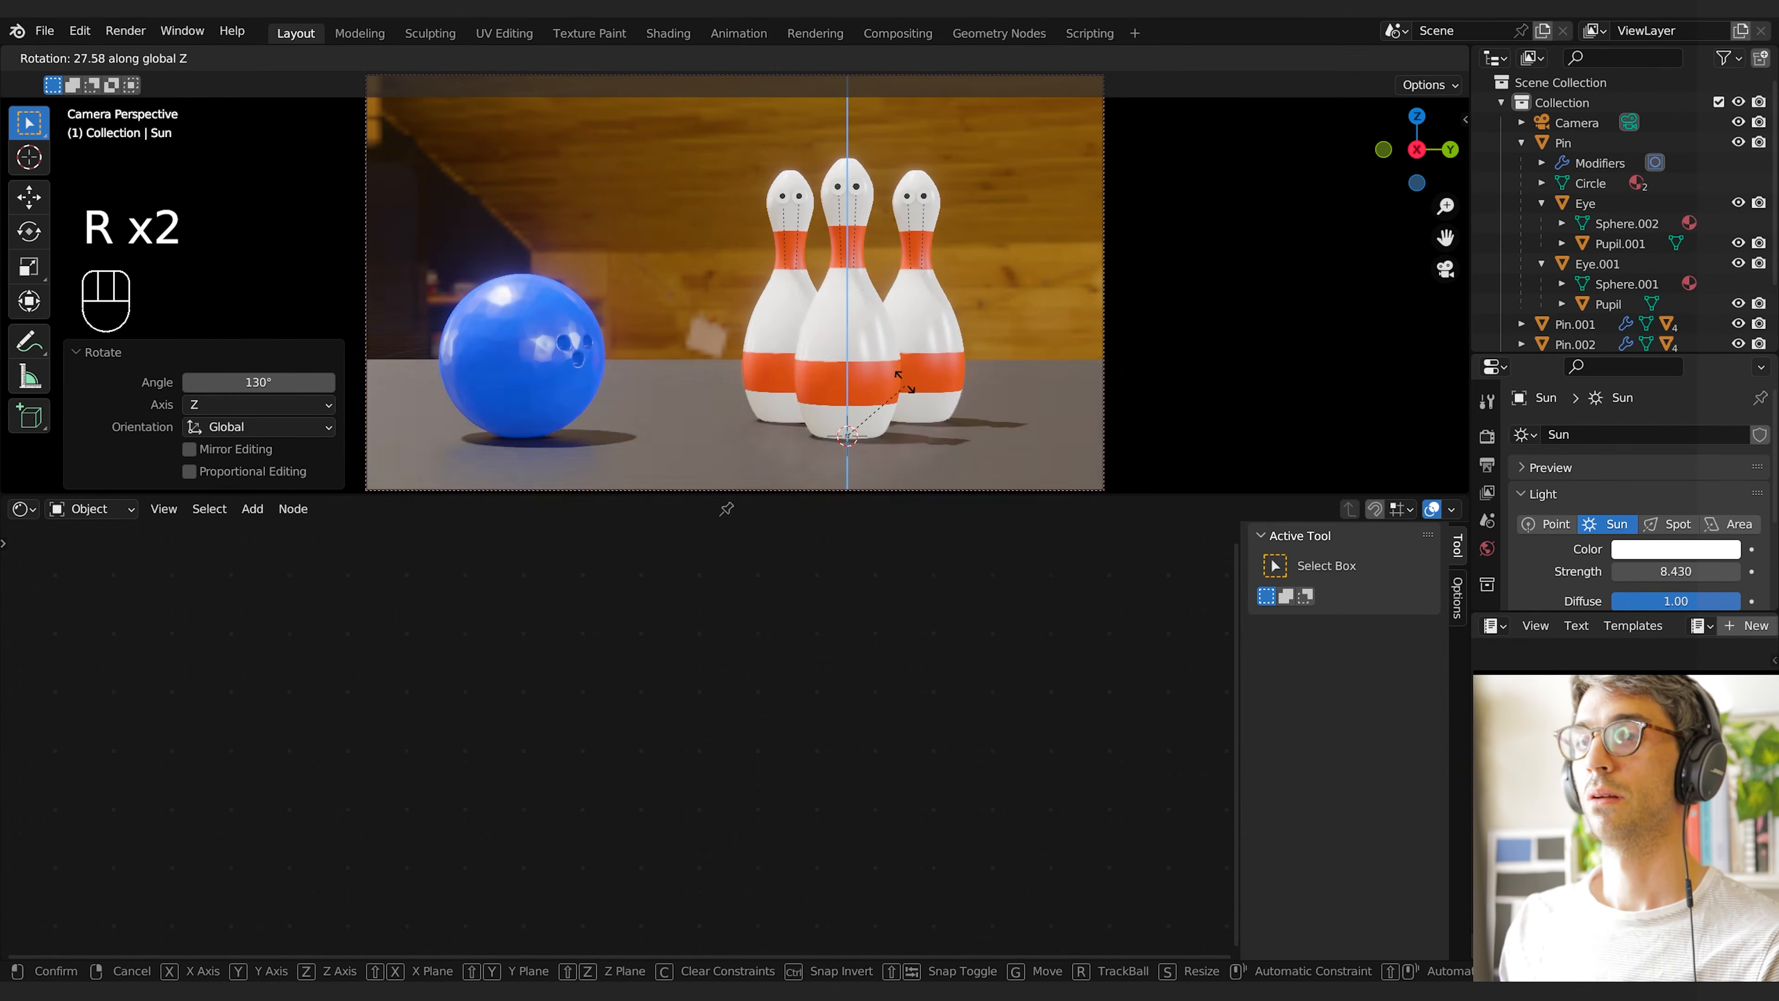
pyautogui.click(953, 410)
# Enable depth of field on the camera and set its F-Stop to 0.1
pyautogui.click(1577, 123)
pyautogui.scroll(-8, 1574, 536)
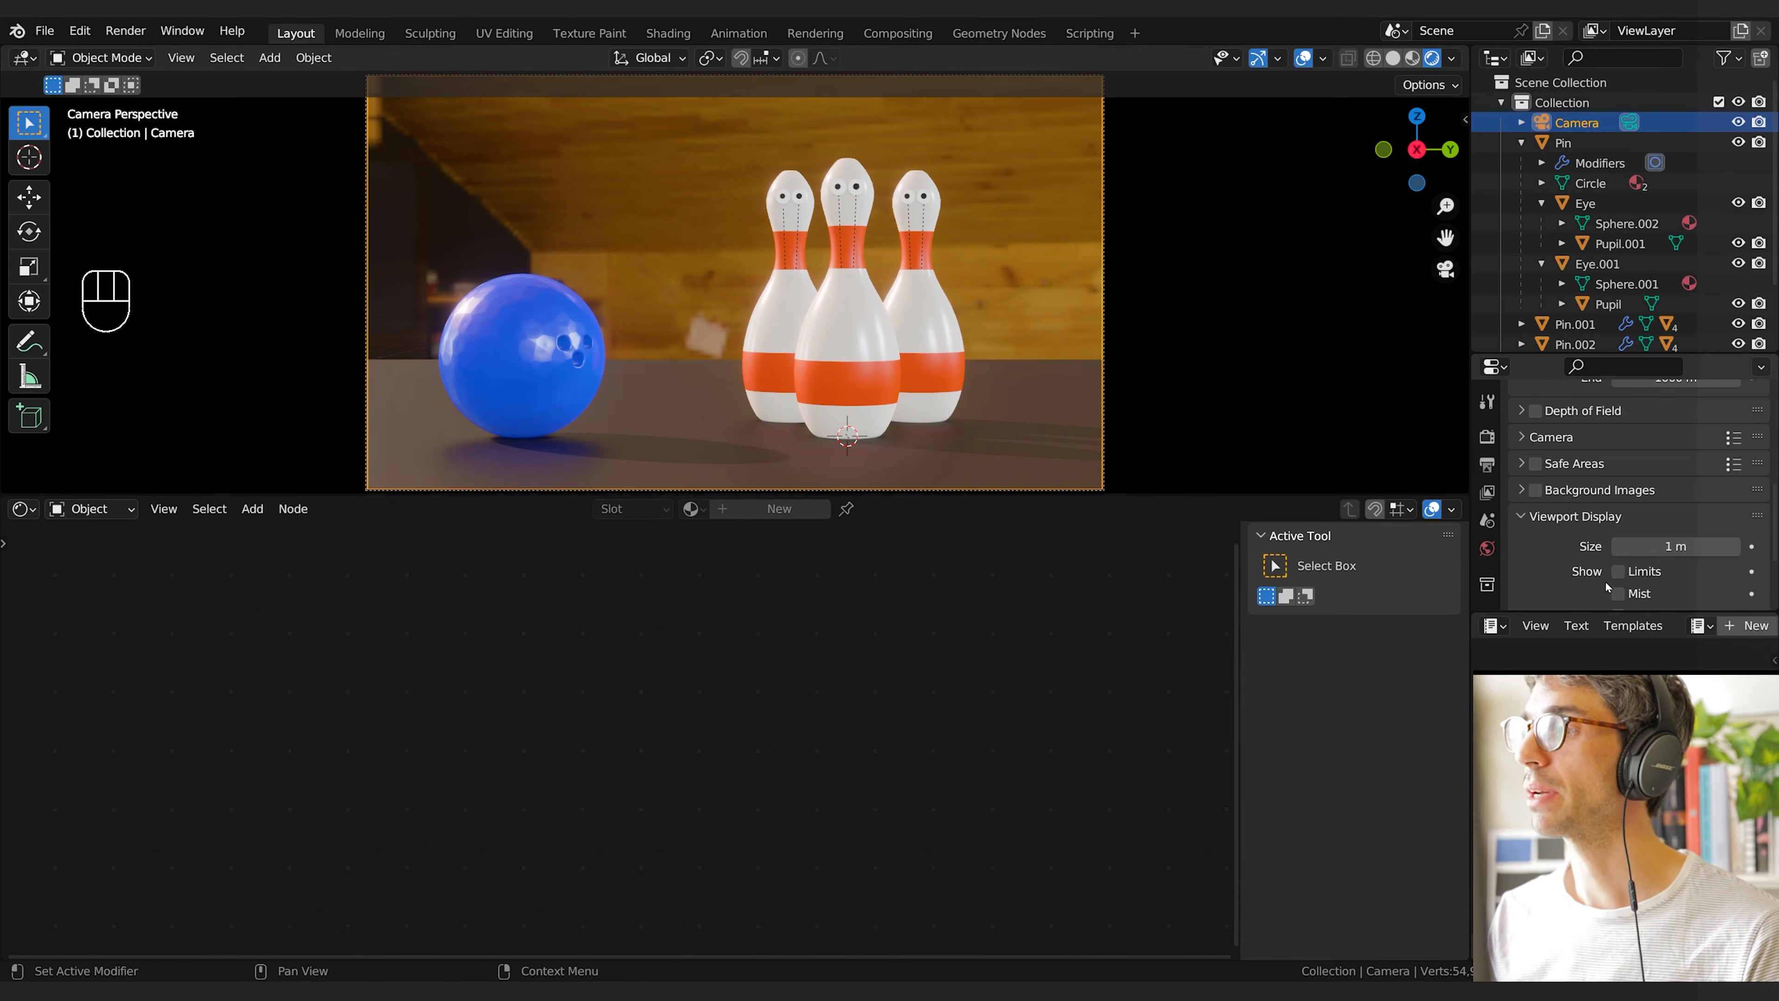
pyautogui.scroll(3, 1534, 506)
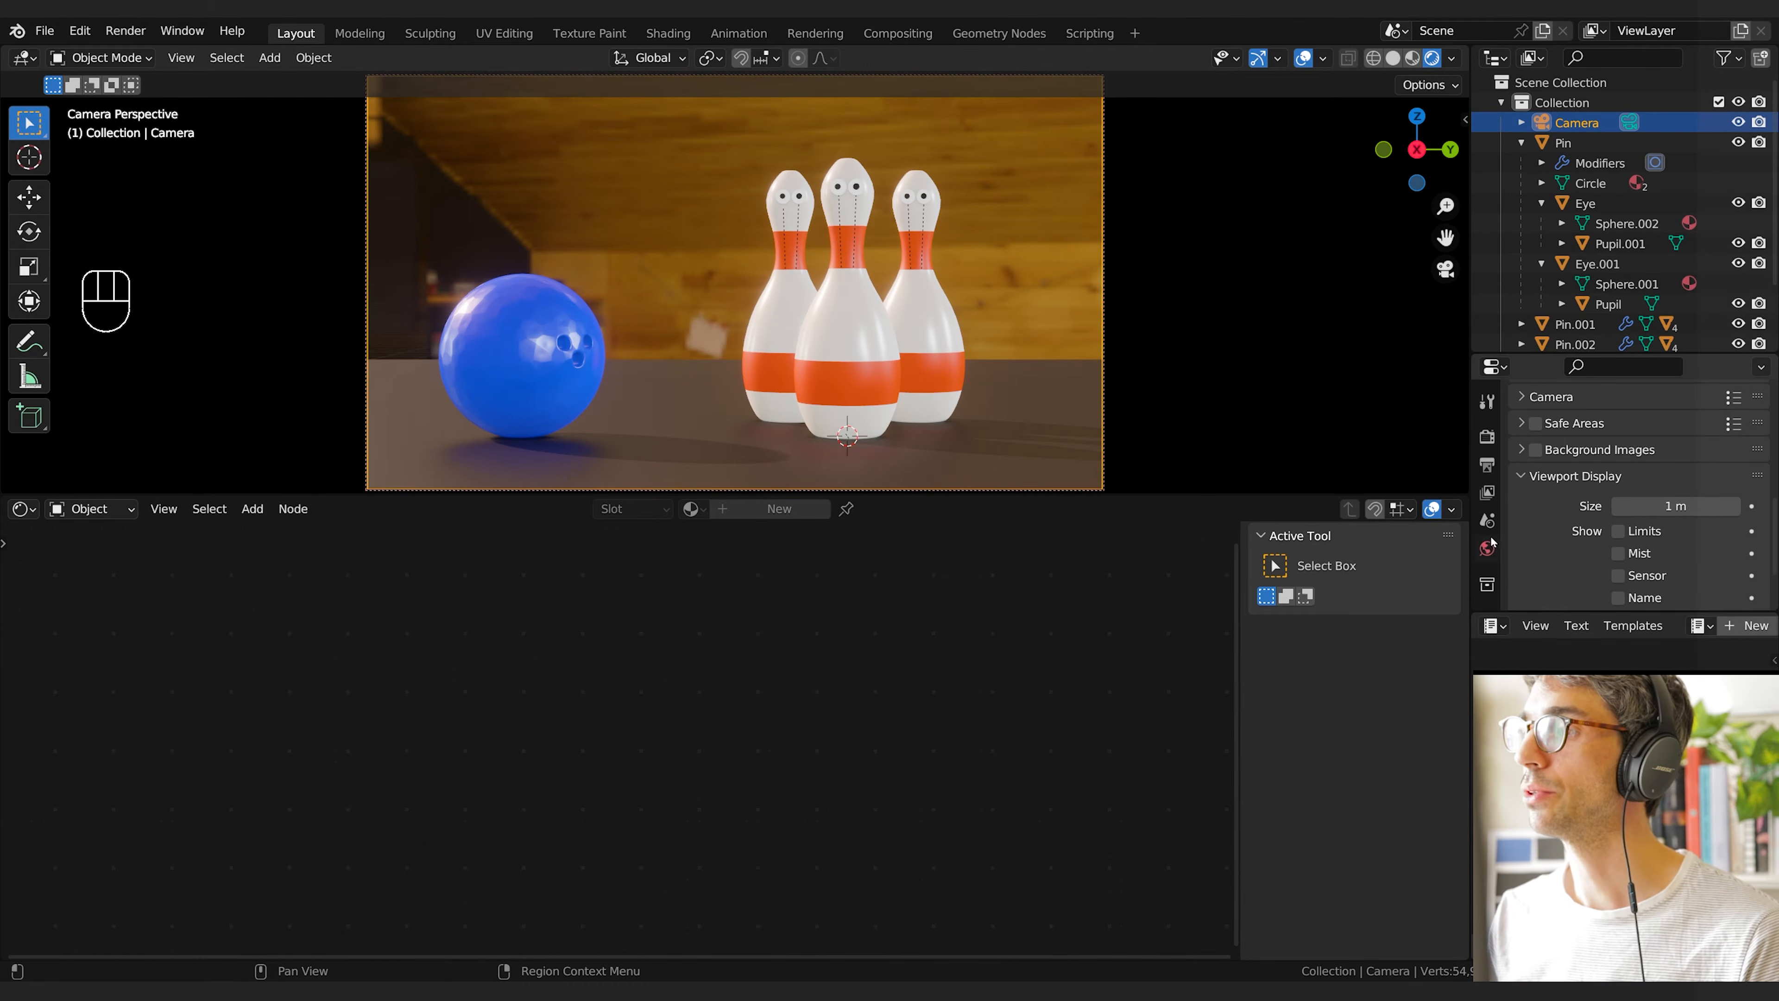
pyautogui.scroll(3, 1538, 534)
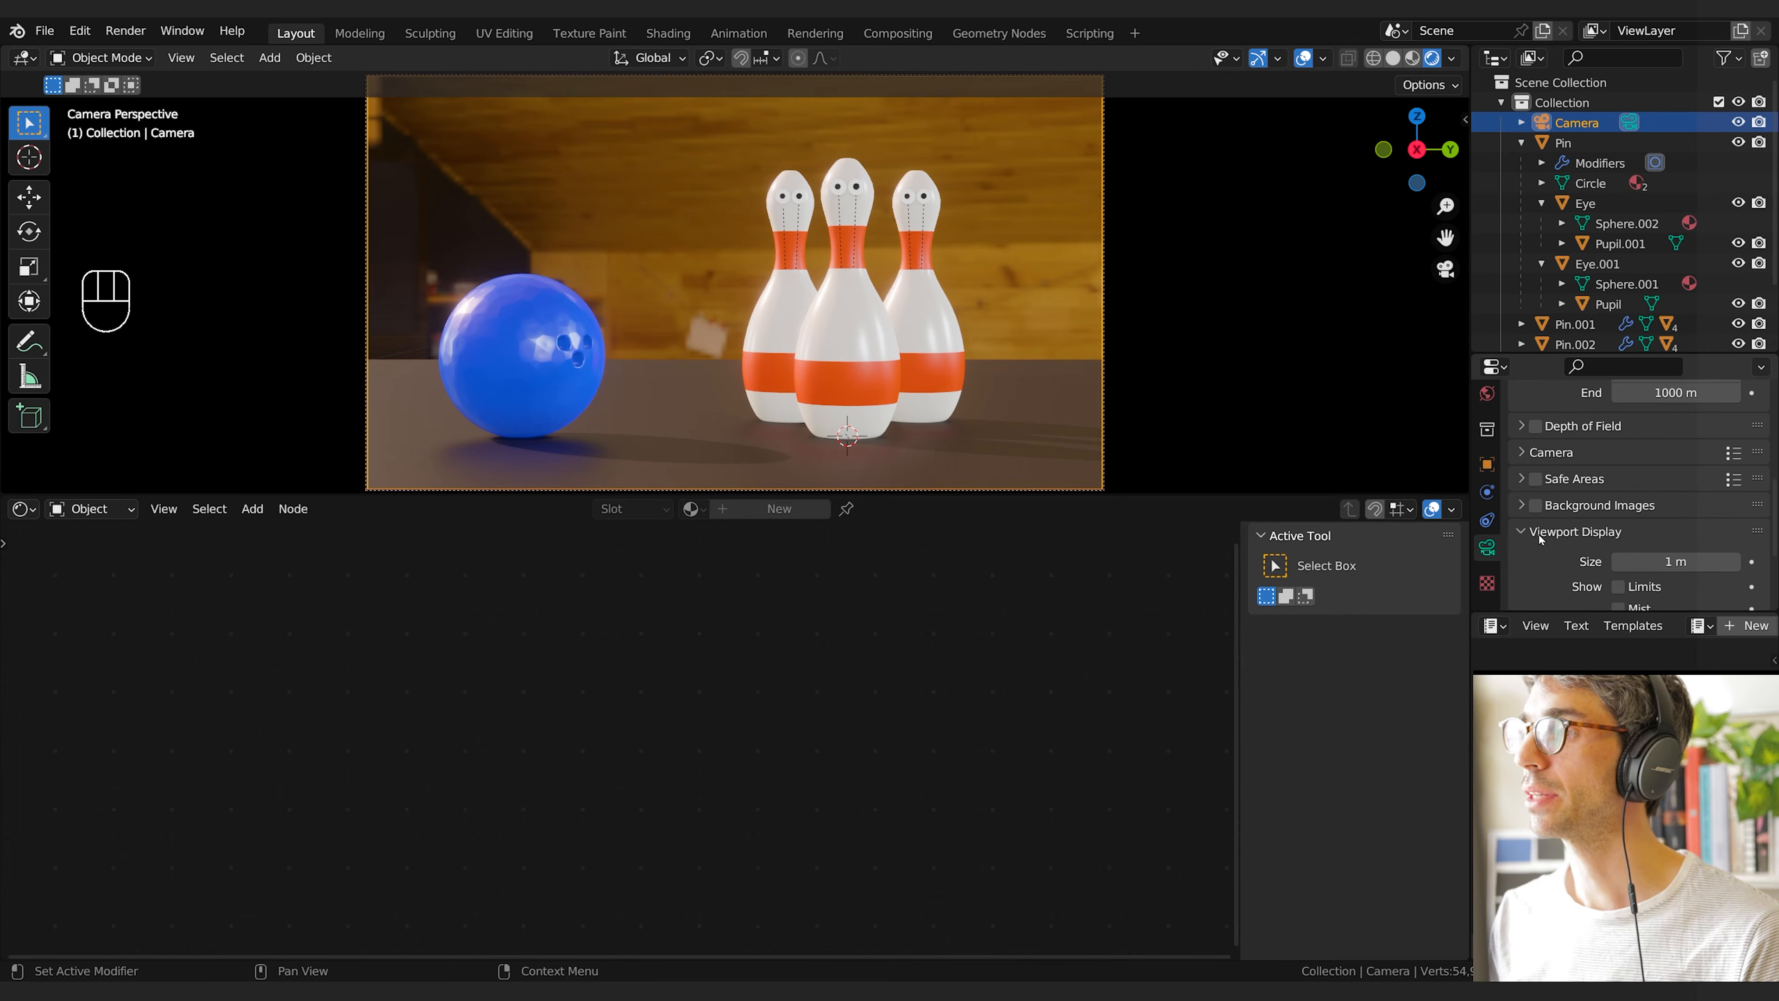
pyautogui.click(1536, 454)
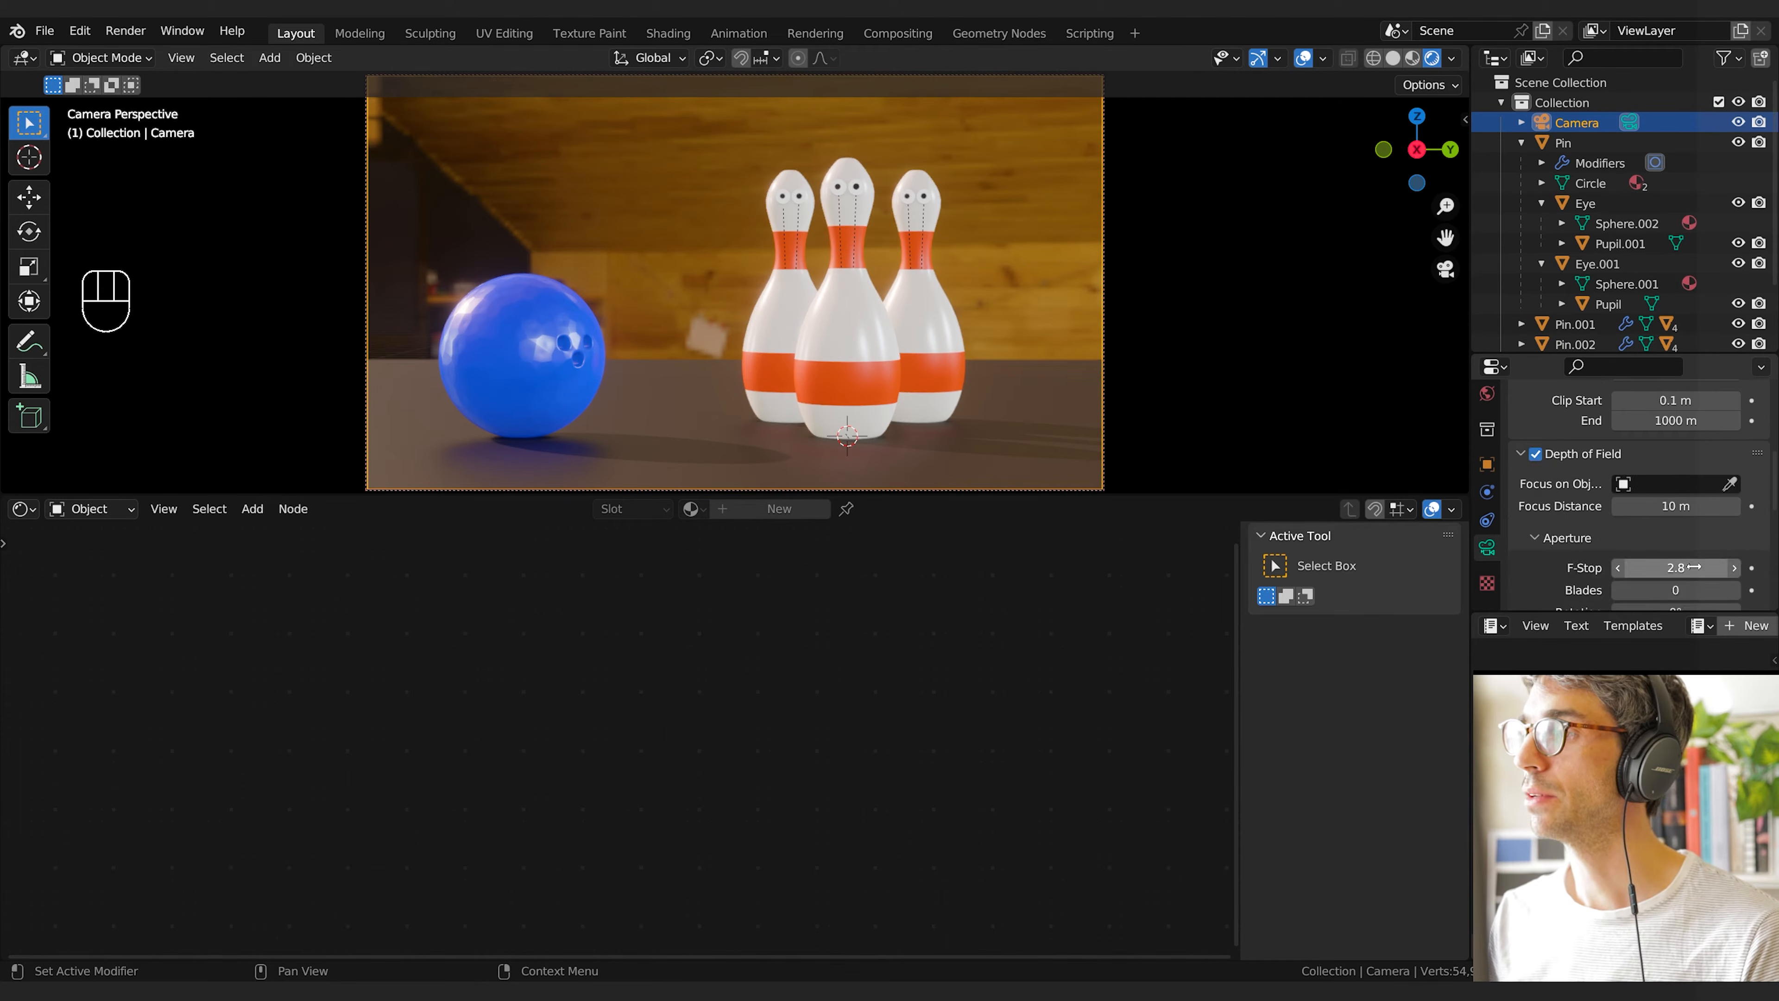
pyautogui.moveTo(1695, 567); pyautogui.dragTo(1661, 567)
# Use the front pin as the camera's focus object and raise the F-Stop slightly to soften the background blur
pyautogui.click(1729, 484)
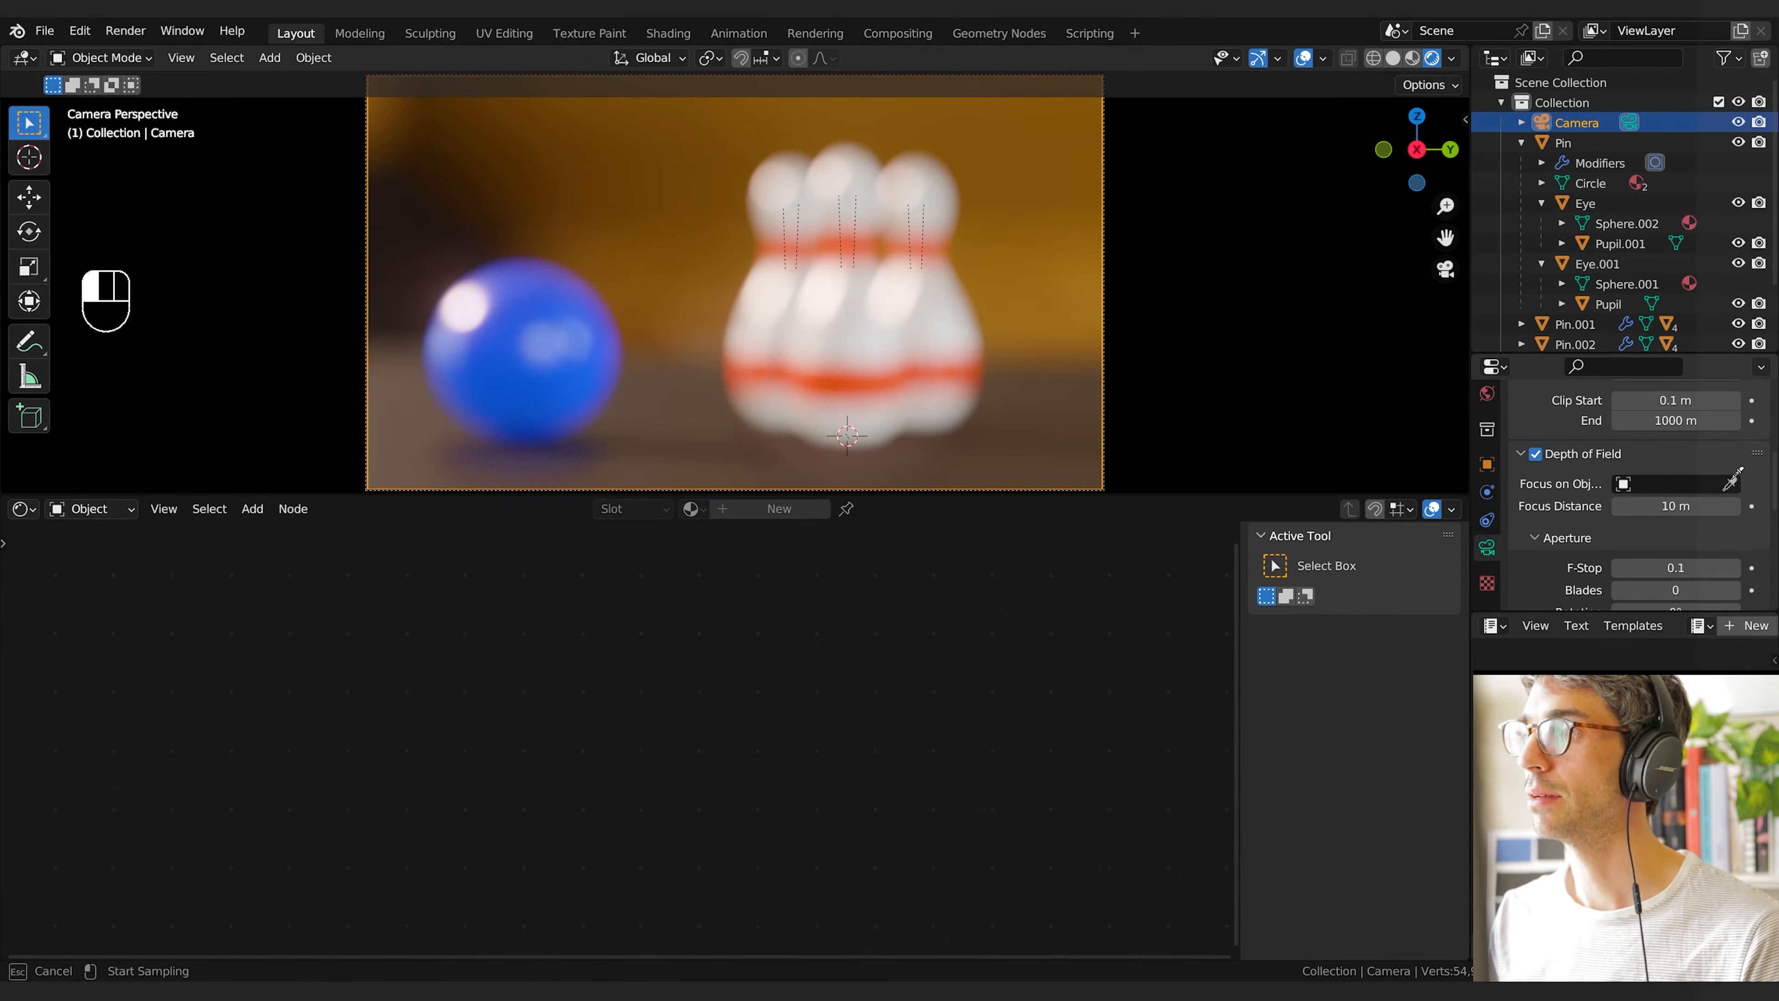
pyautogui.click(866, 312)
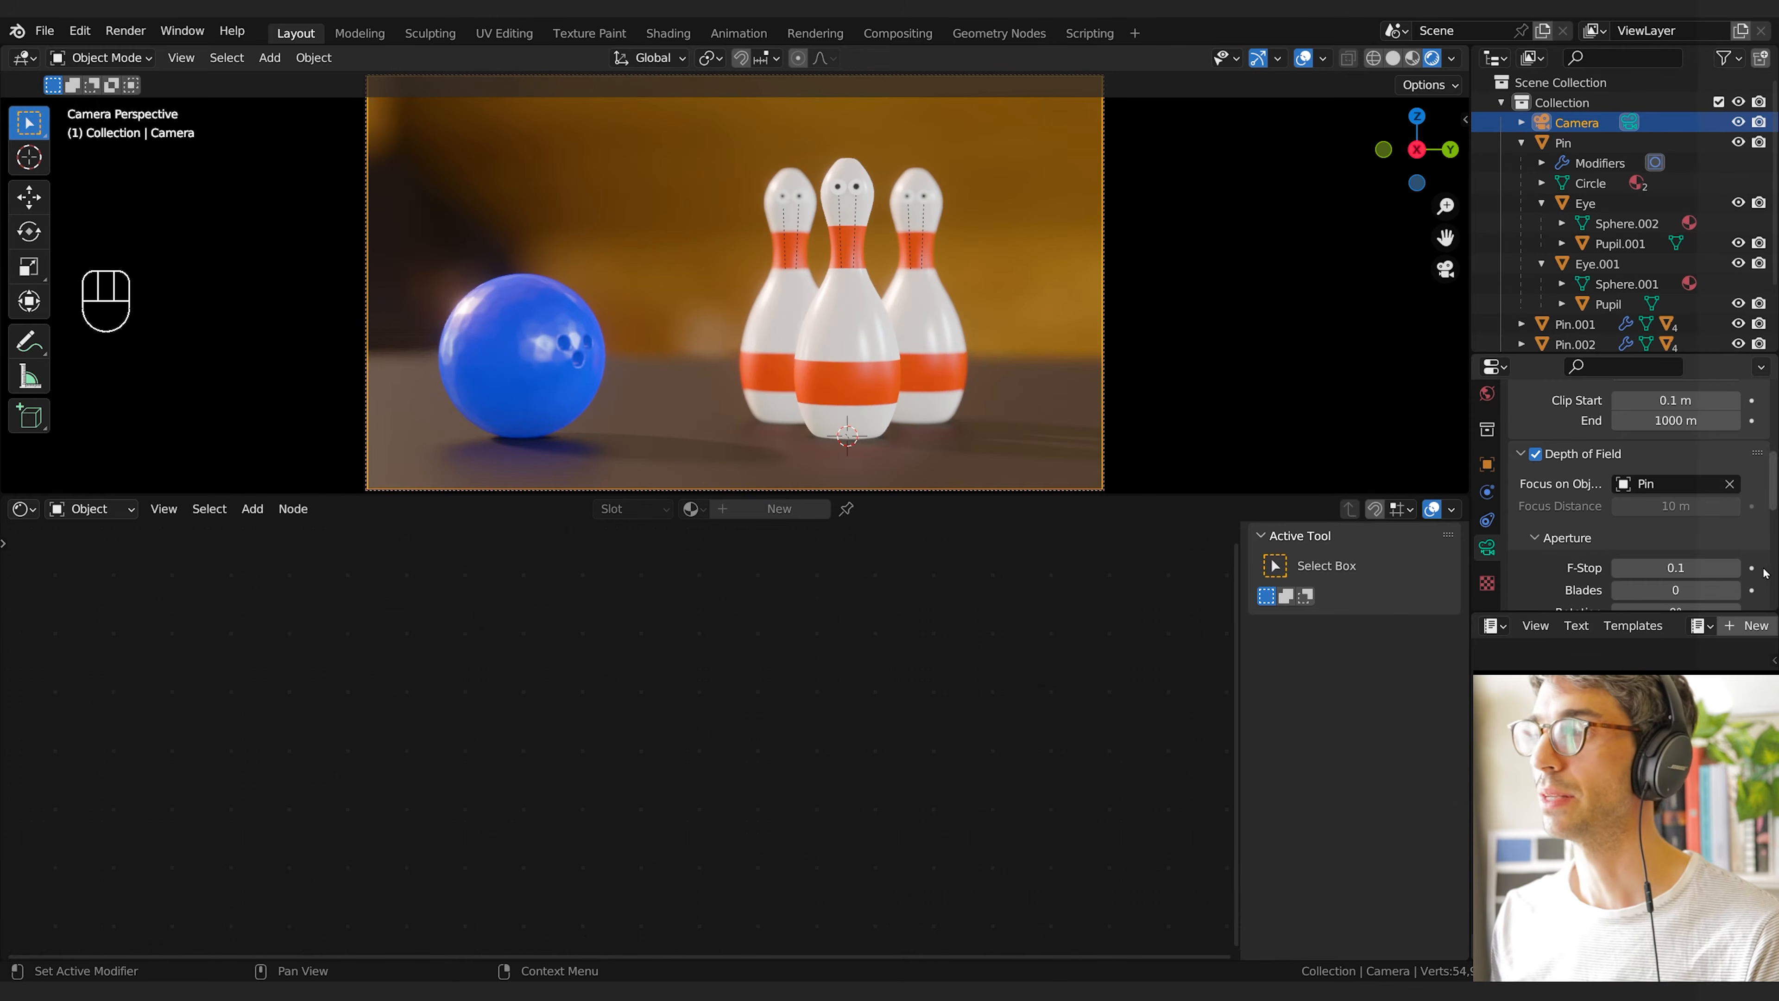
pyautogui.keyDown('shift'); pyautogui.moveTo(1661, 567); pyautogui.dragTo(1684, 567); pyautogui.keyUp('shift')
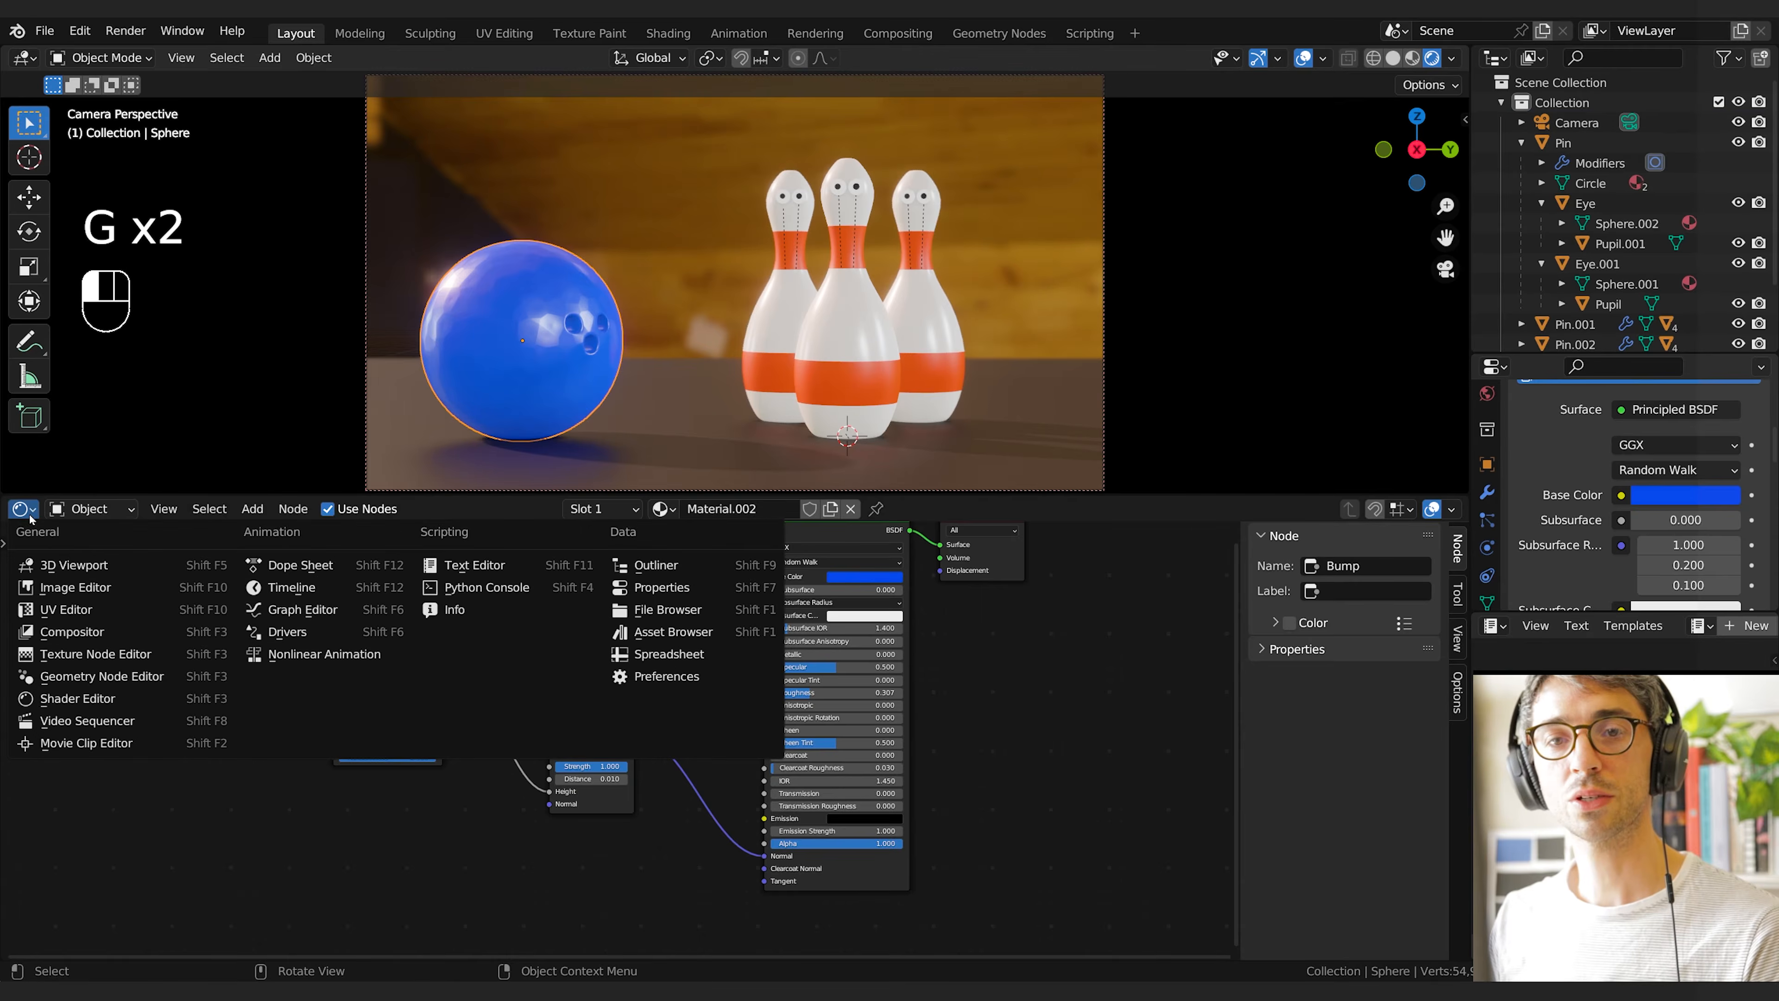
# Switch the node editor area to the Dope Sheet and reveal its channel list
pyautogui.click(250, 569)
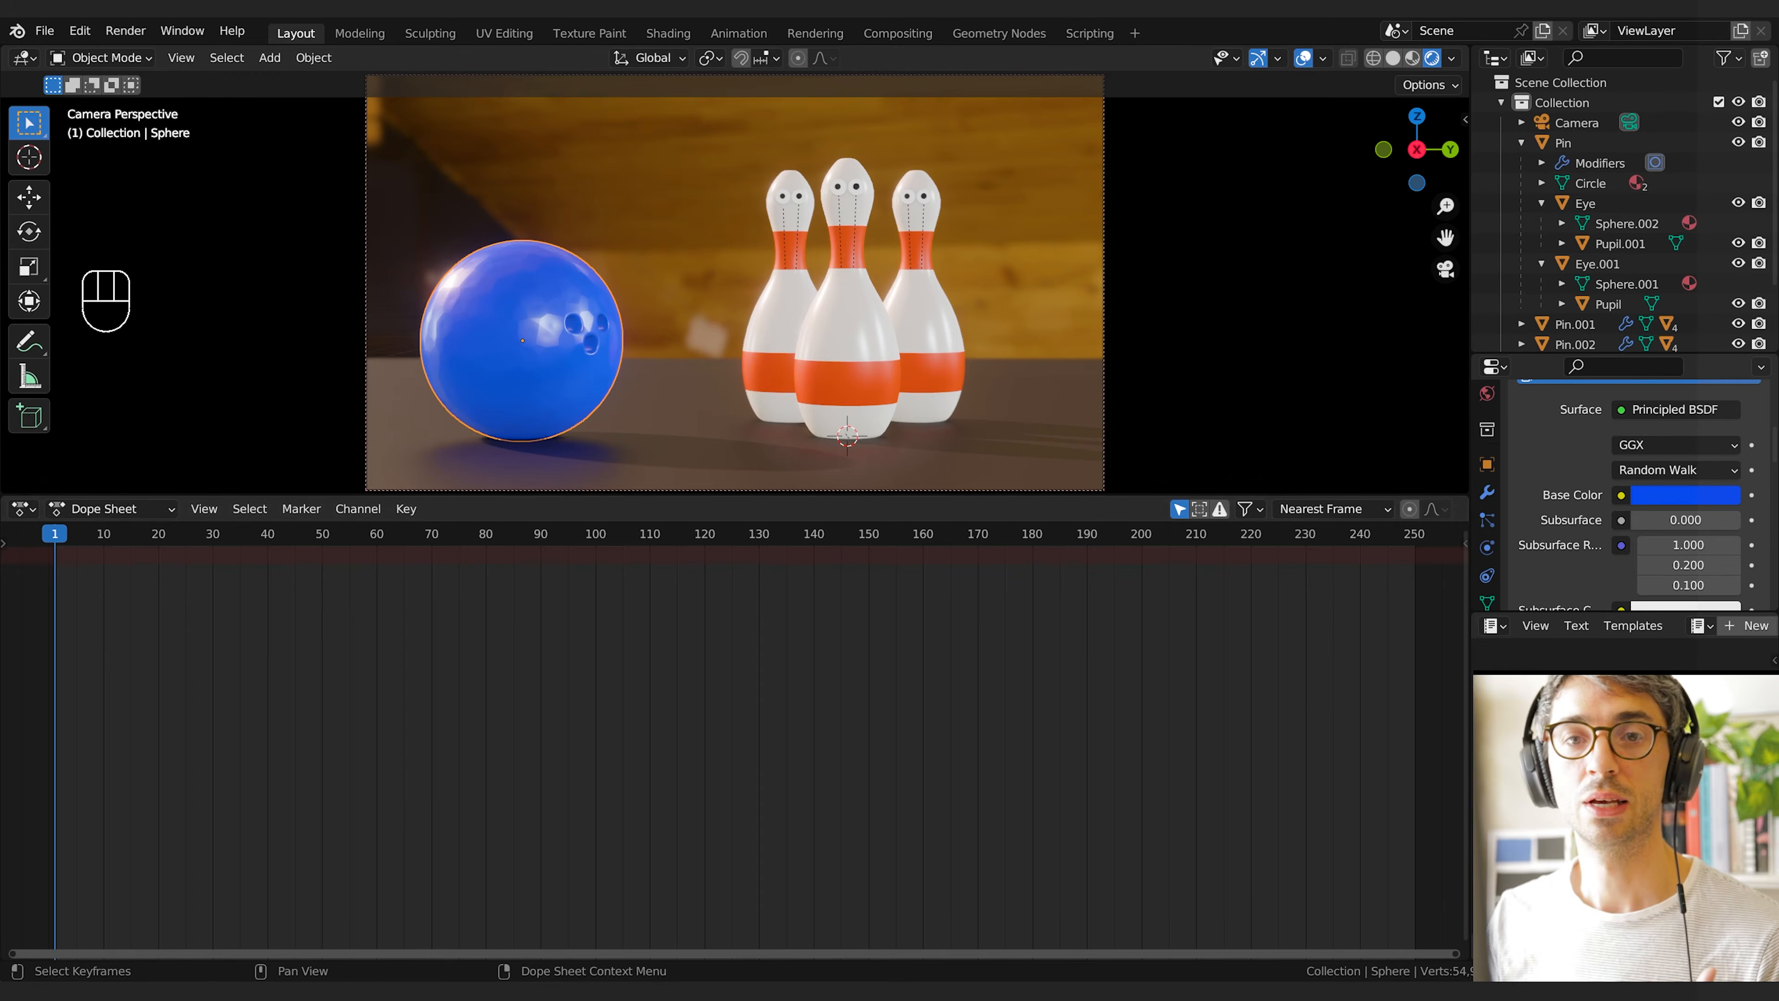
pyautogui.click(4, 543)
# Set the default F-Curve interpolation to Constant in the animation preferences and close the preferences
pyautogui.click(91, 31)
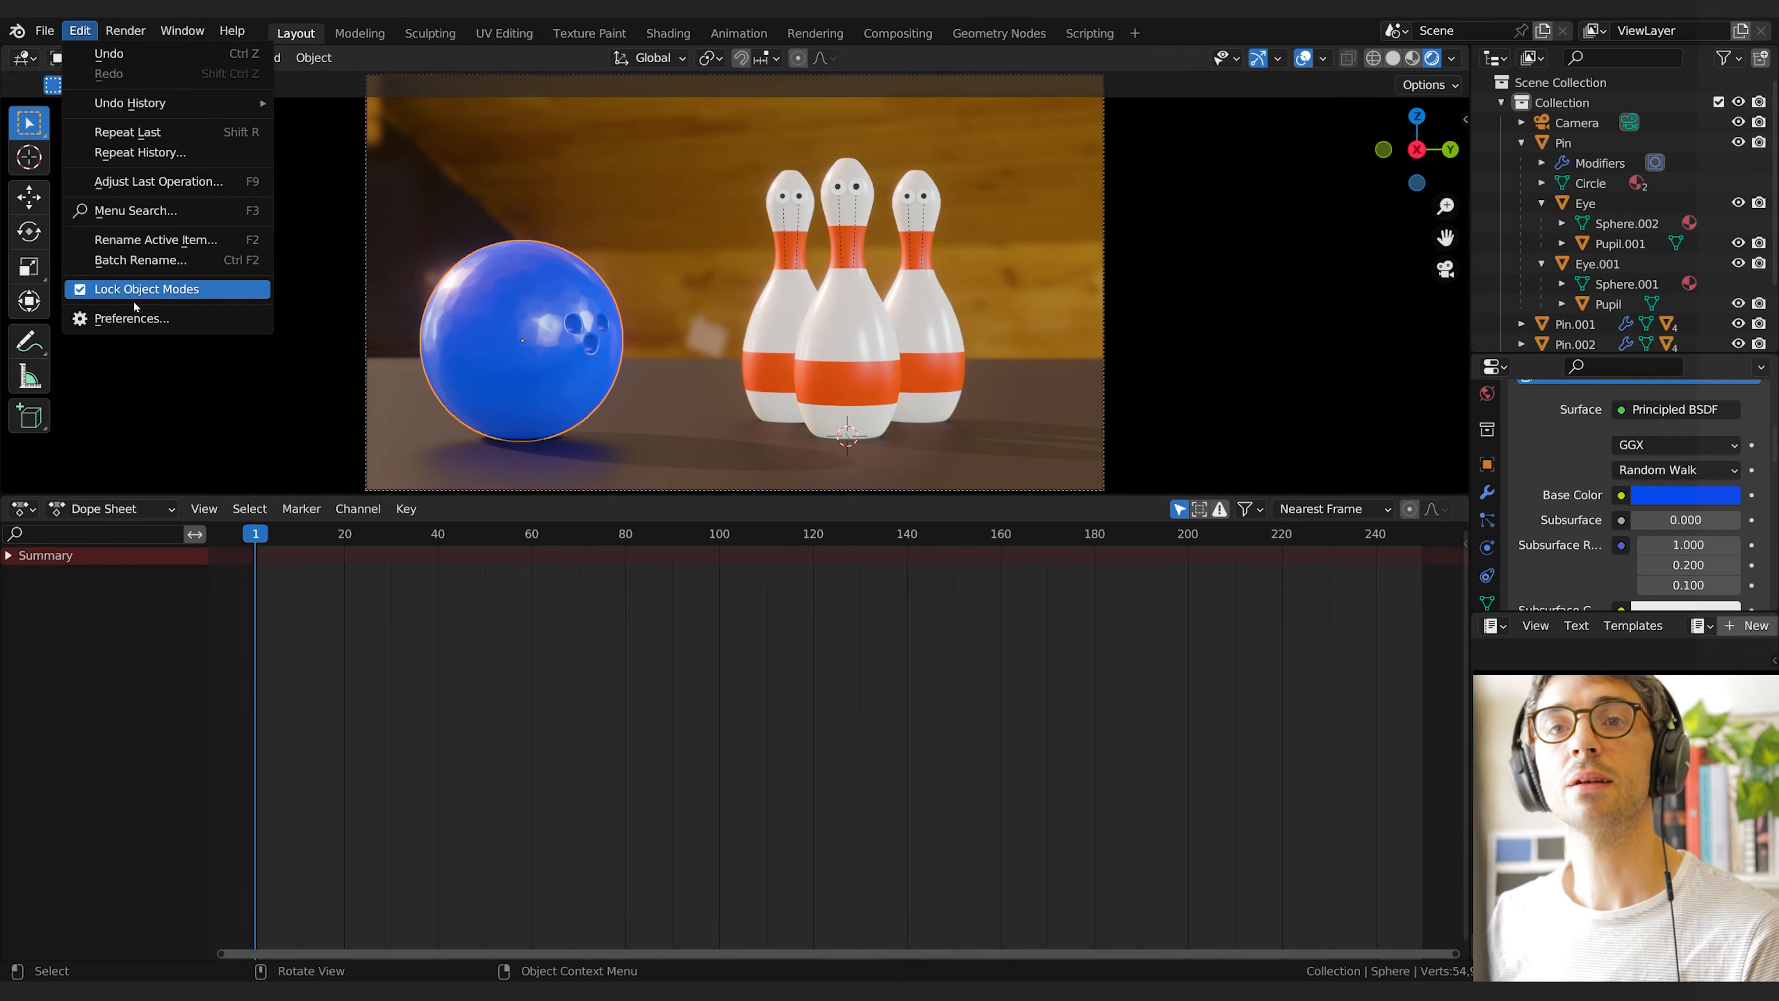
pyautogui.click(112, 315)
pyautogui.click(84, 195)
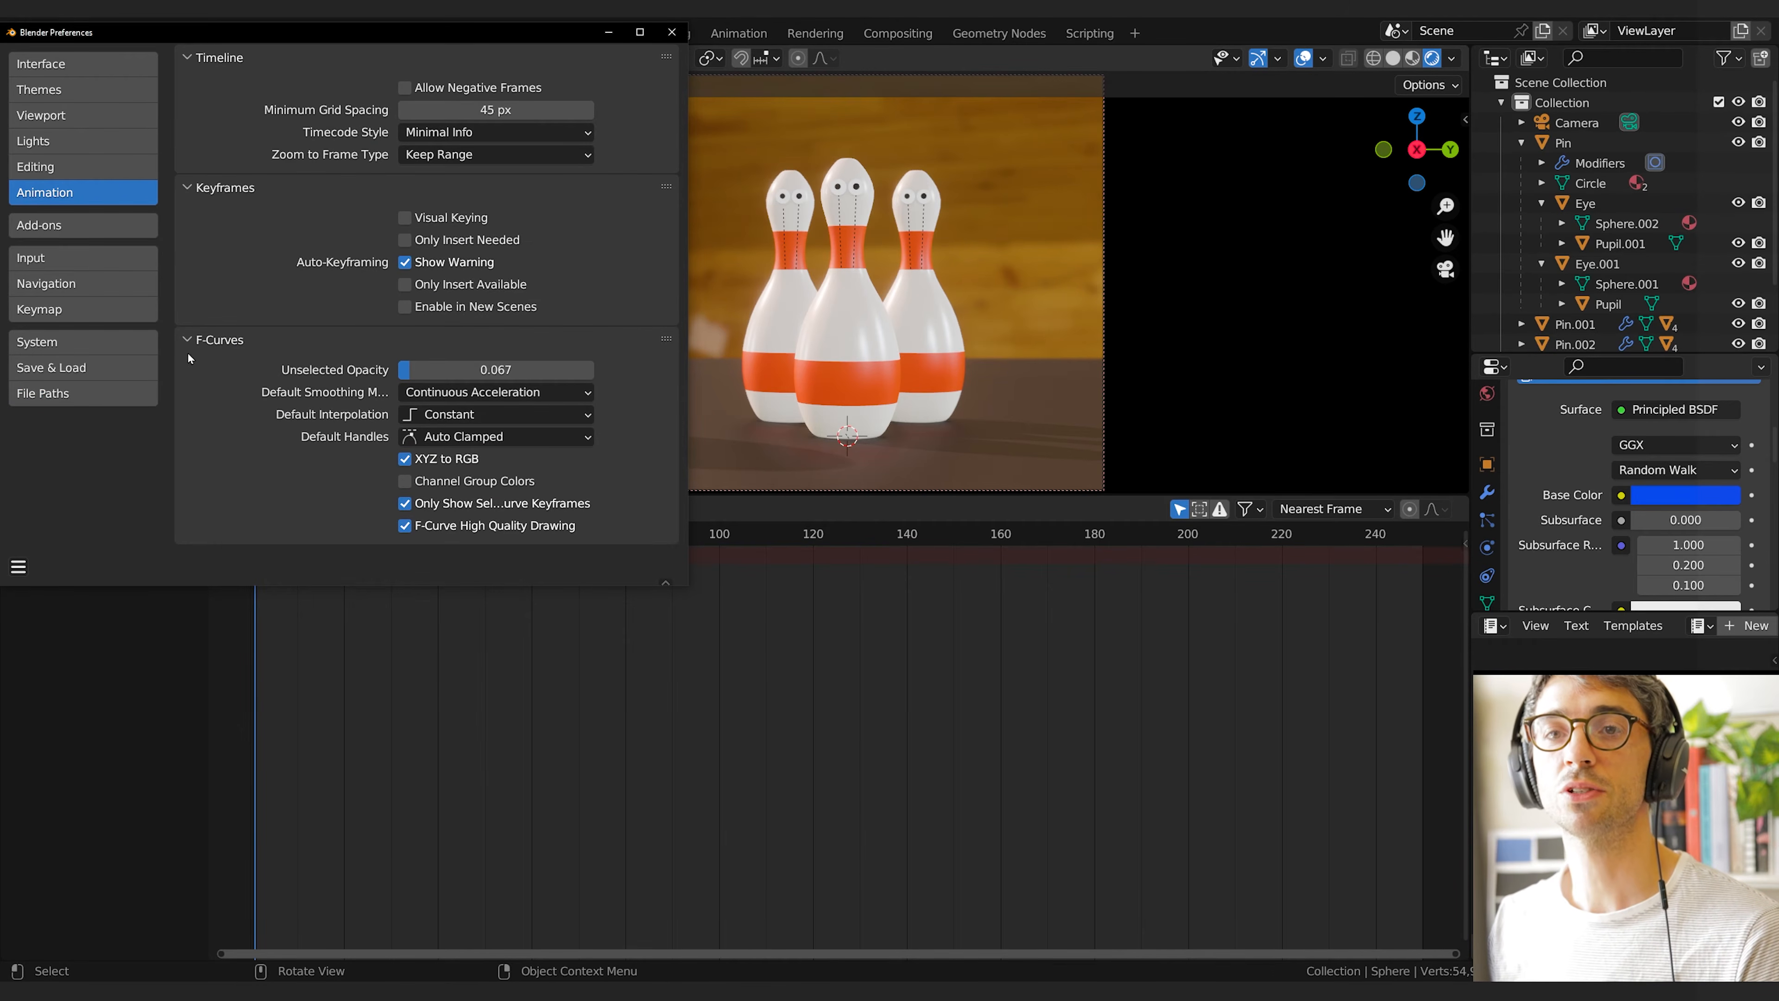
pyautogui.click(455, 414)
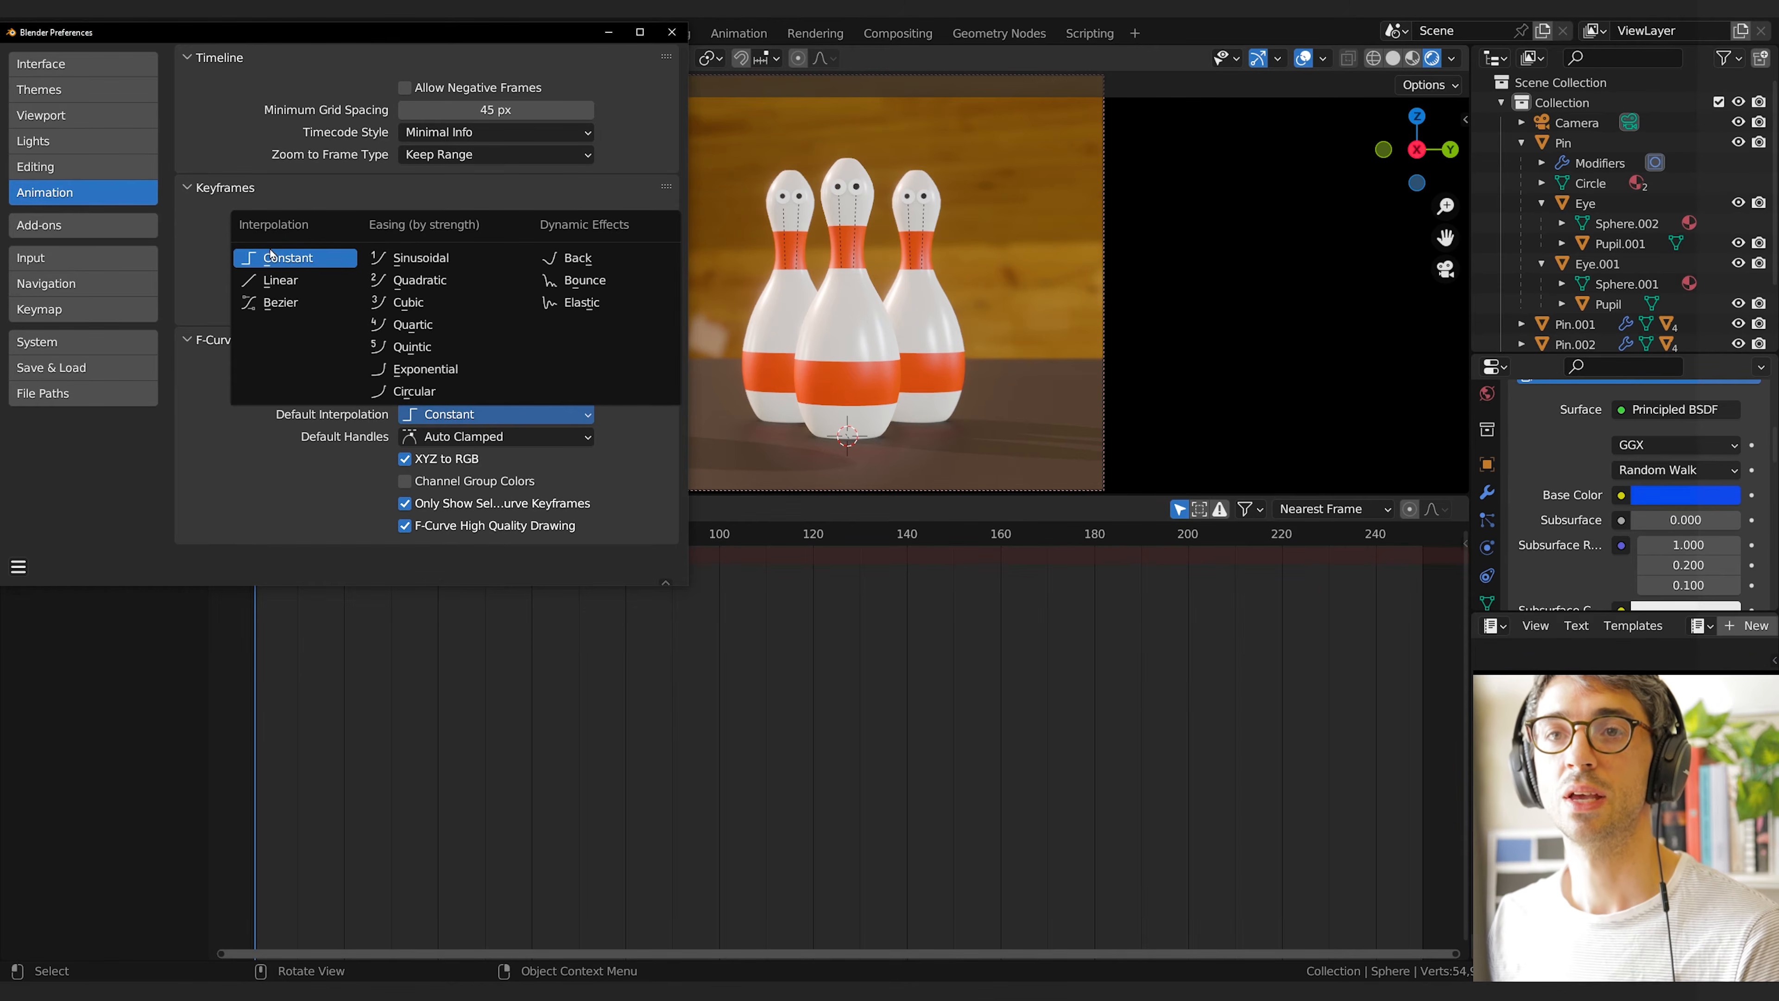
pyautogui.click(294, 258)
pyautogui.click(588, 719)
pyautogui.click(667, 35)
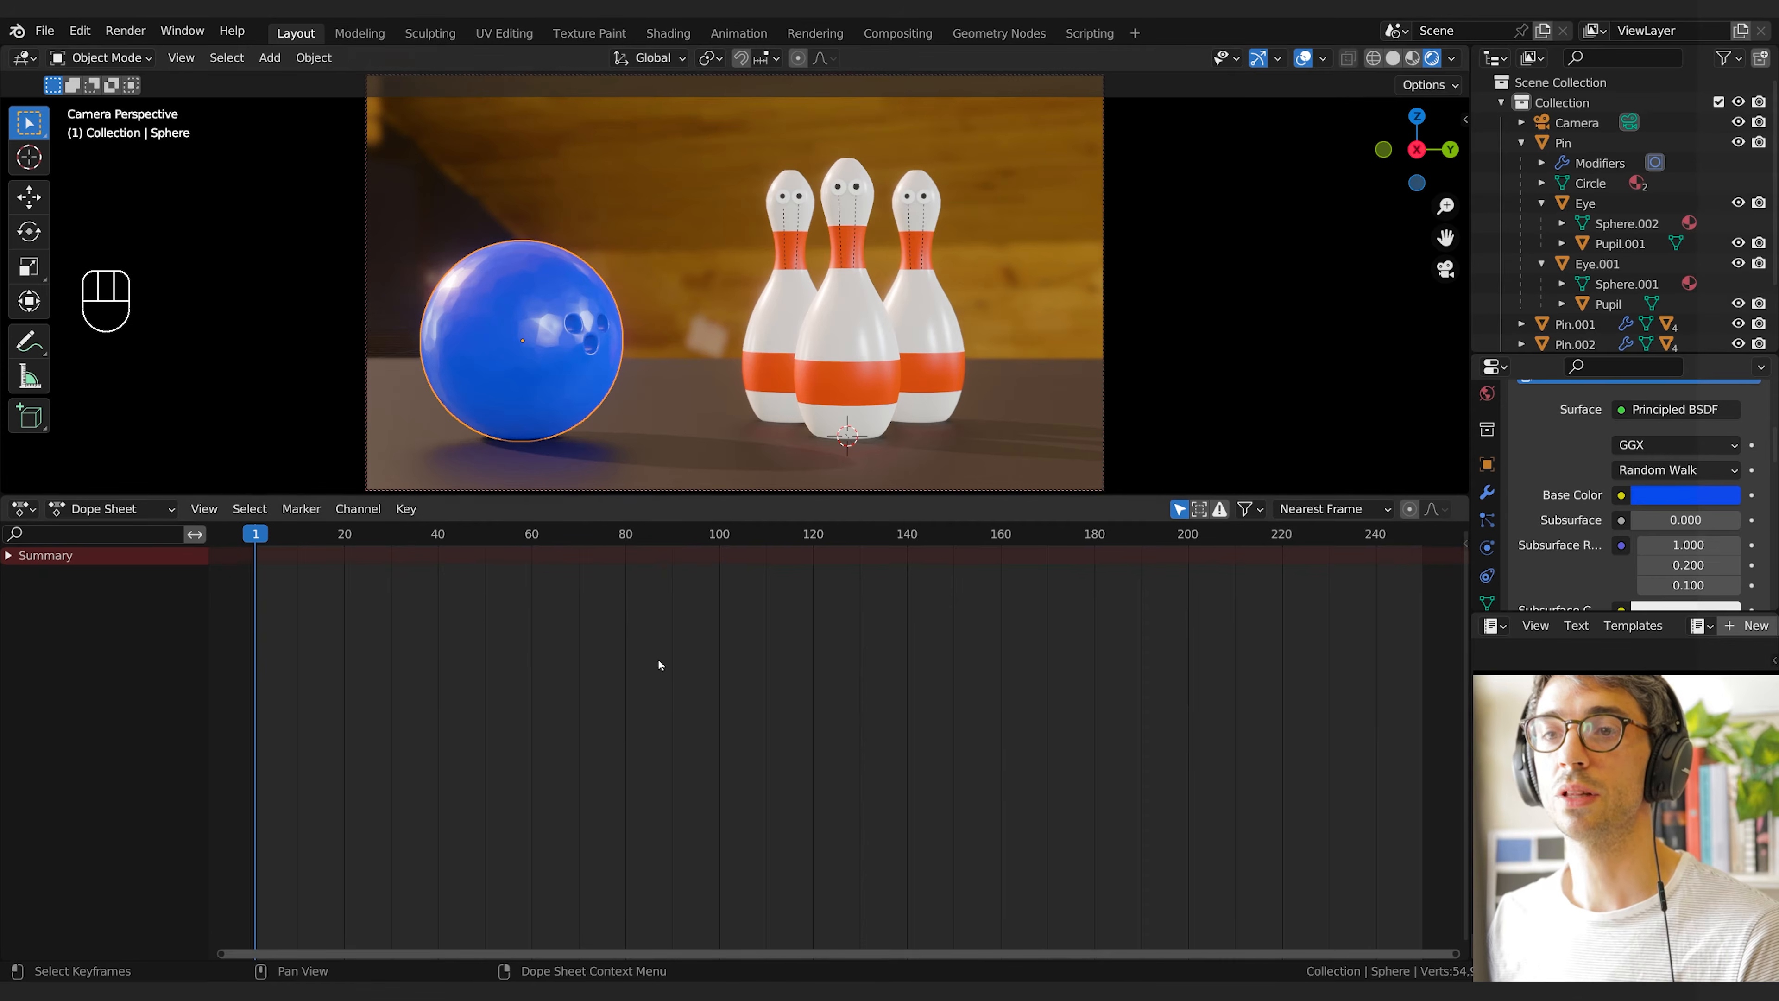
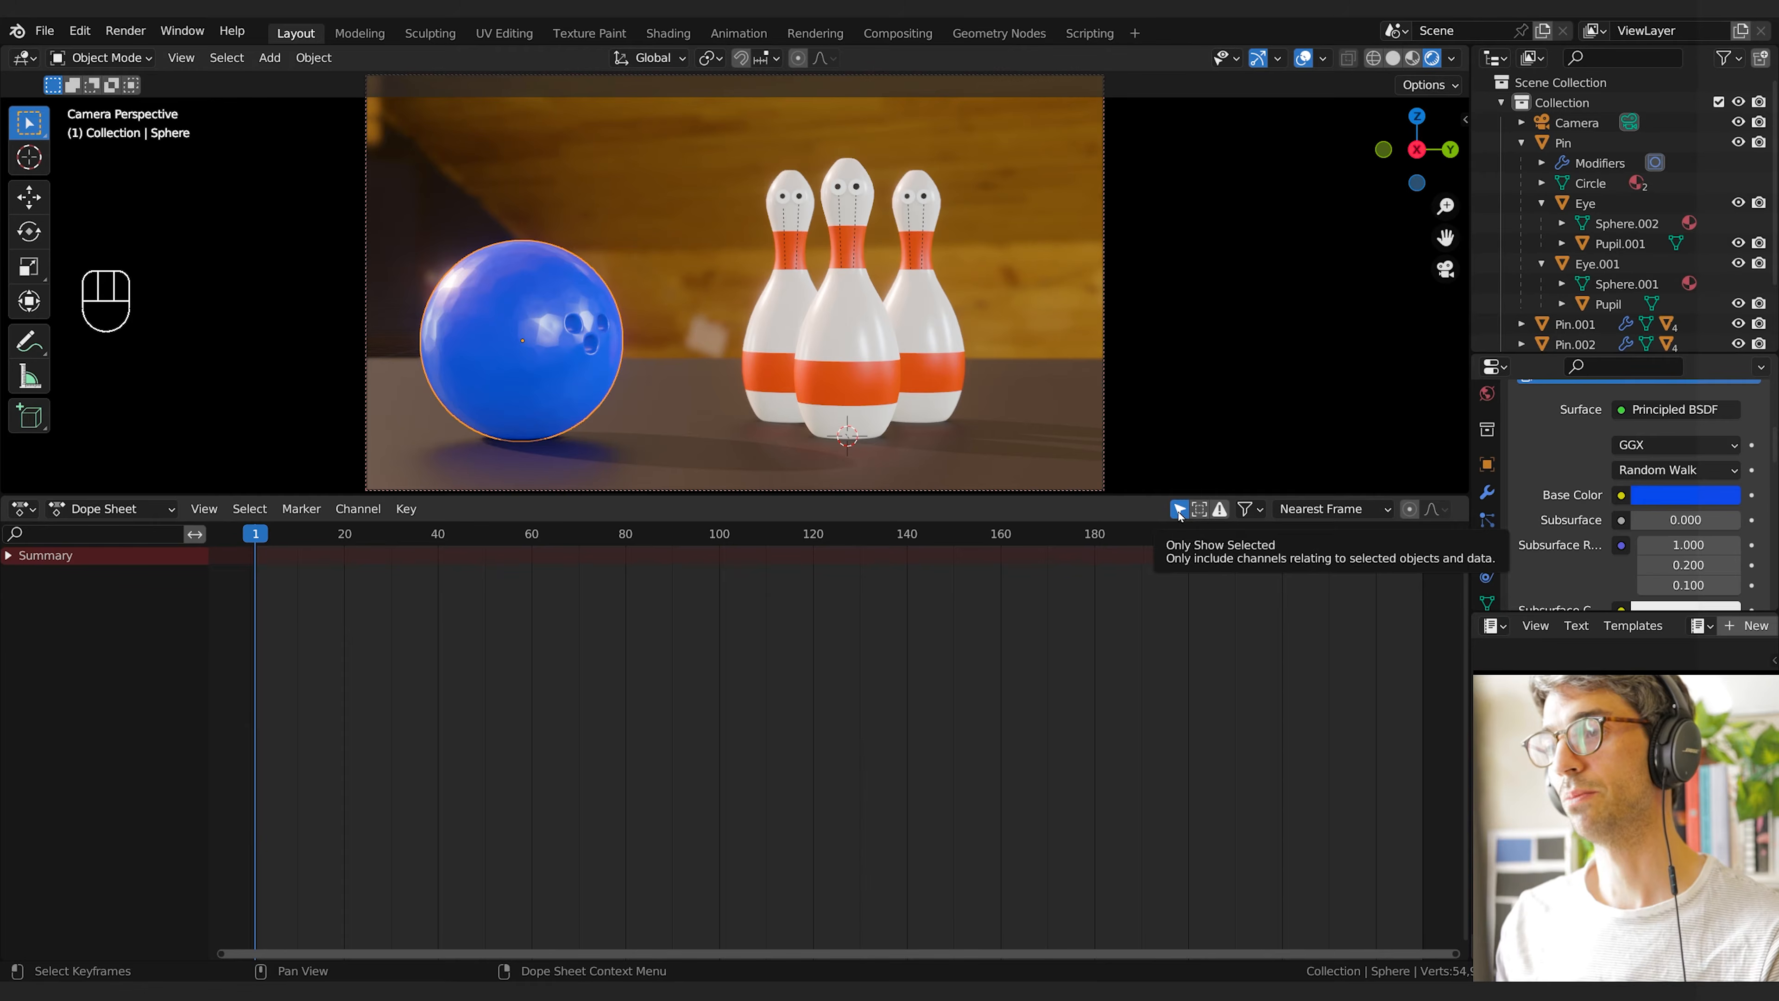
# Make the Dope Sheet include channels of unselected objects and expand its Summary row
pyautogui.click(1182, 512)
pyautogui.click(16, 555)
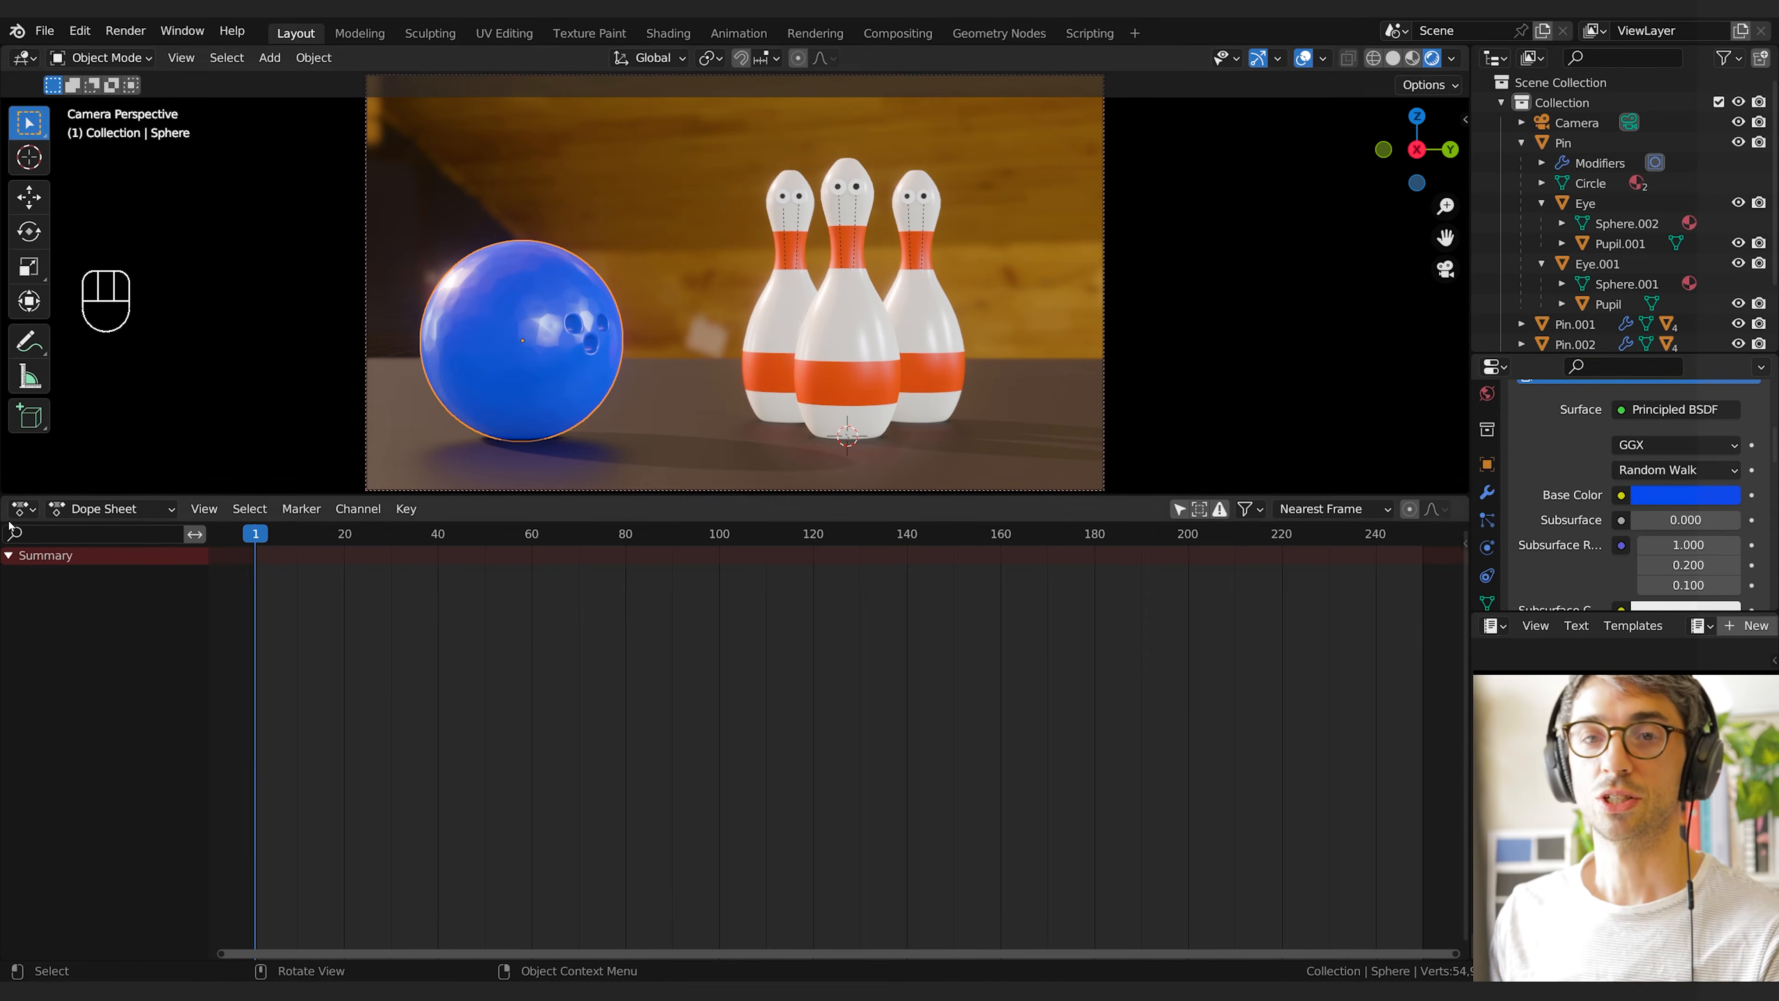
# Split off a thin Timeline strip above the Dope Sheet and turn on auto keying
pyautogui.moveTo(6, 493); pyautogui.dragTo(21, 473)
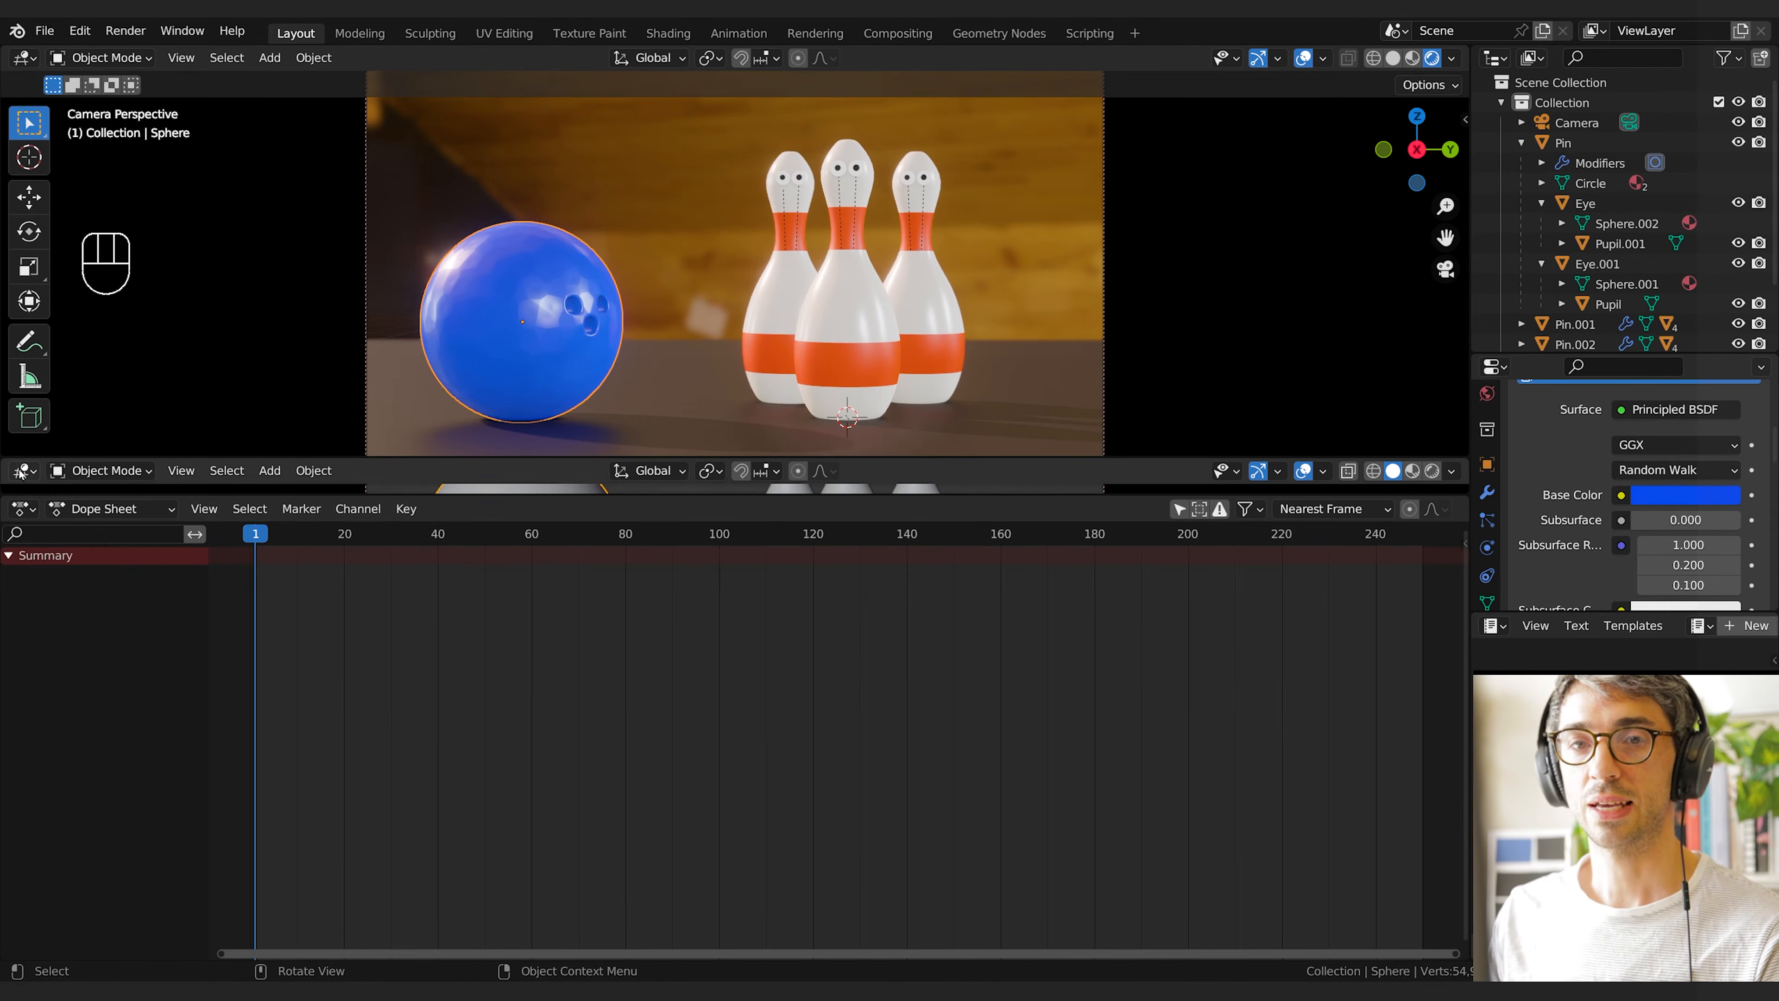
pyautogui.click(21, 470)
pyautogui.click(280, 549)
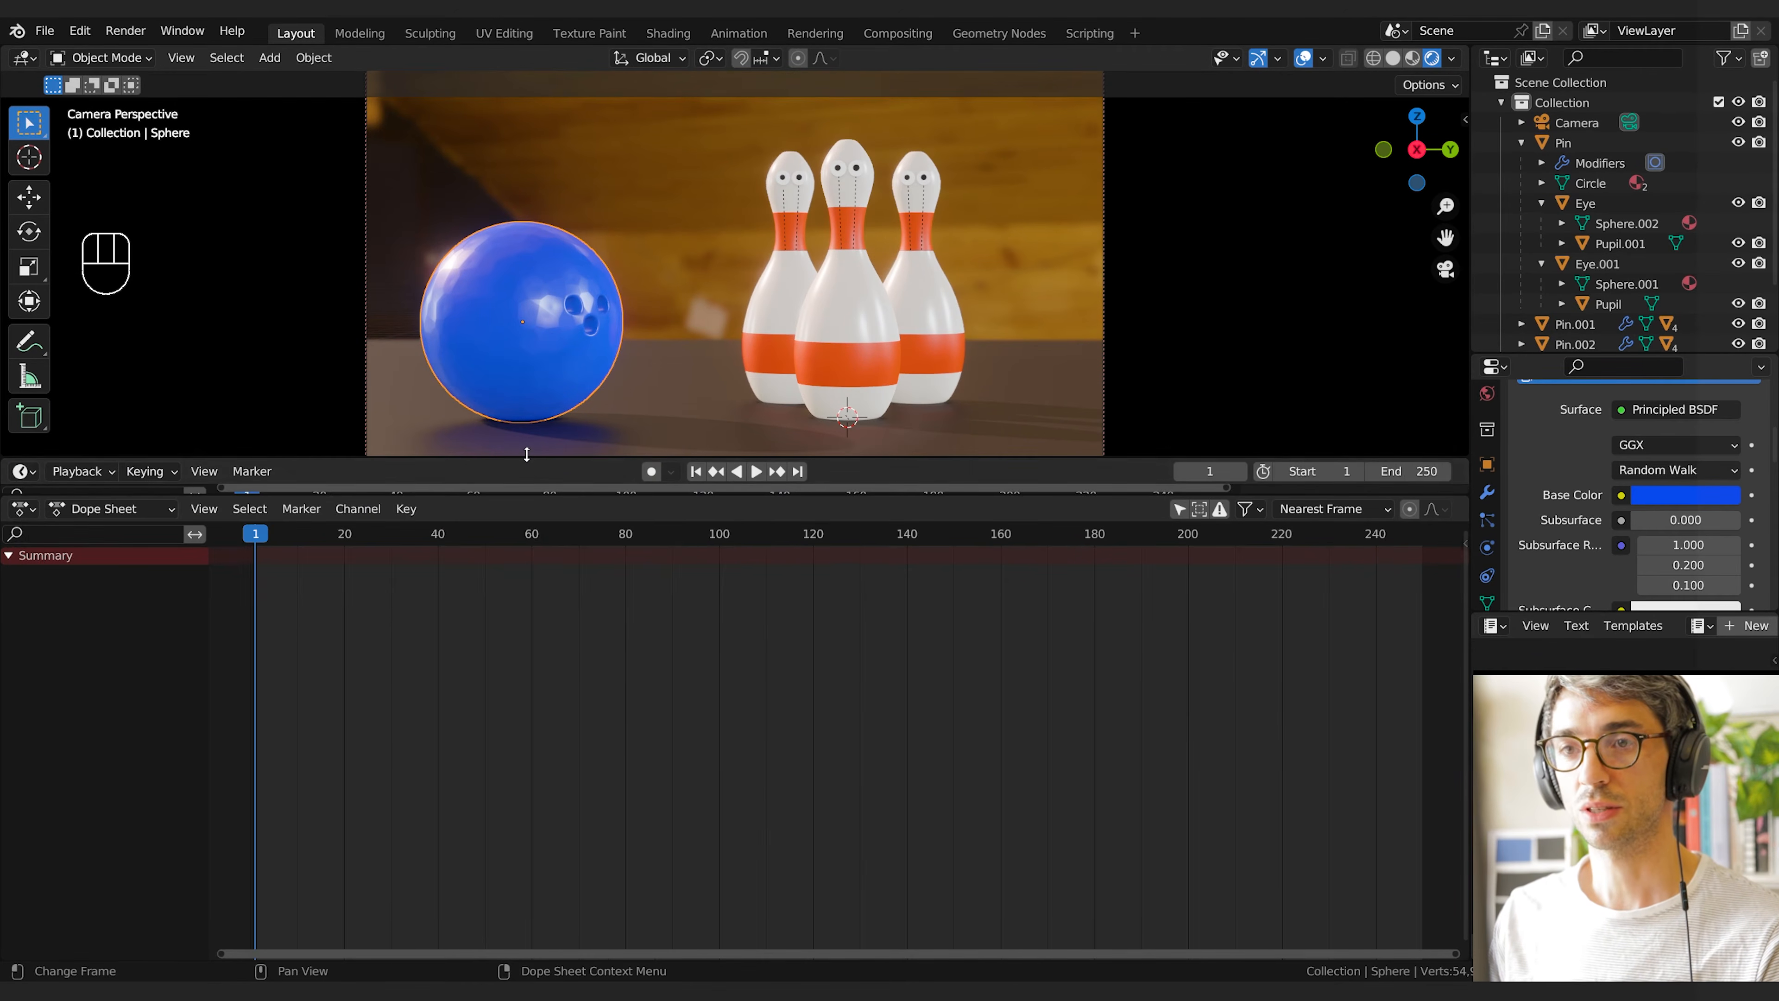
pyautogui.moveTo(527, 454); pyautogui.dragTo(528, 466)
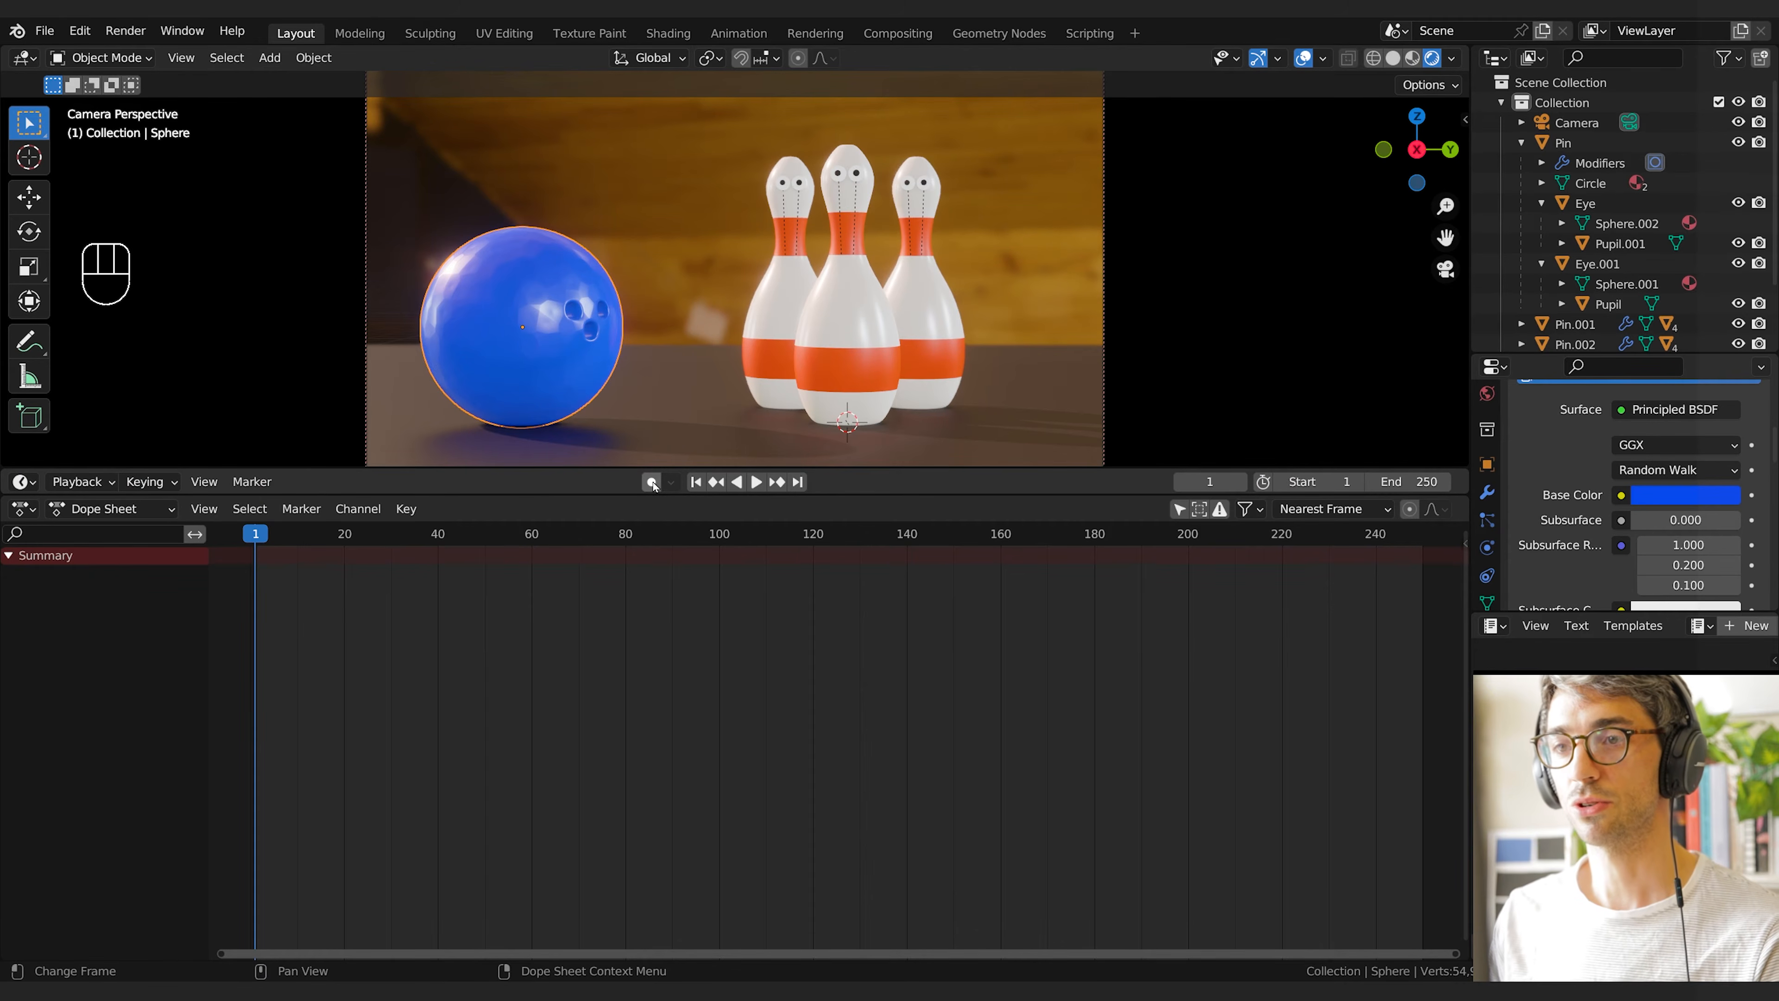
pyautogui.click(652, 482)
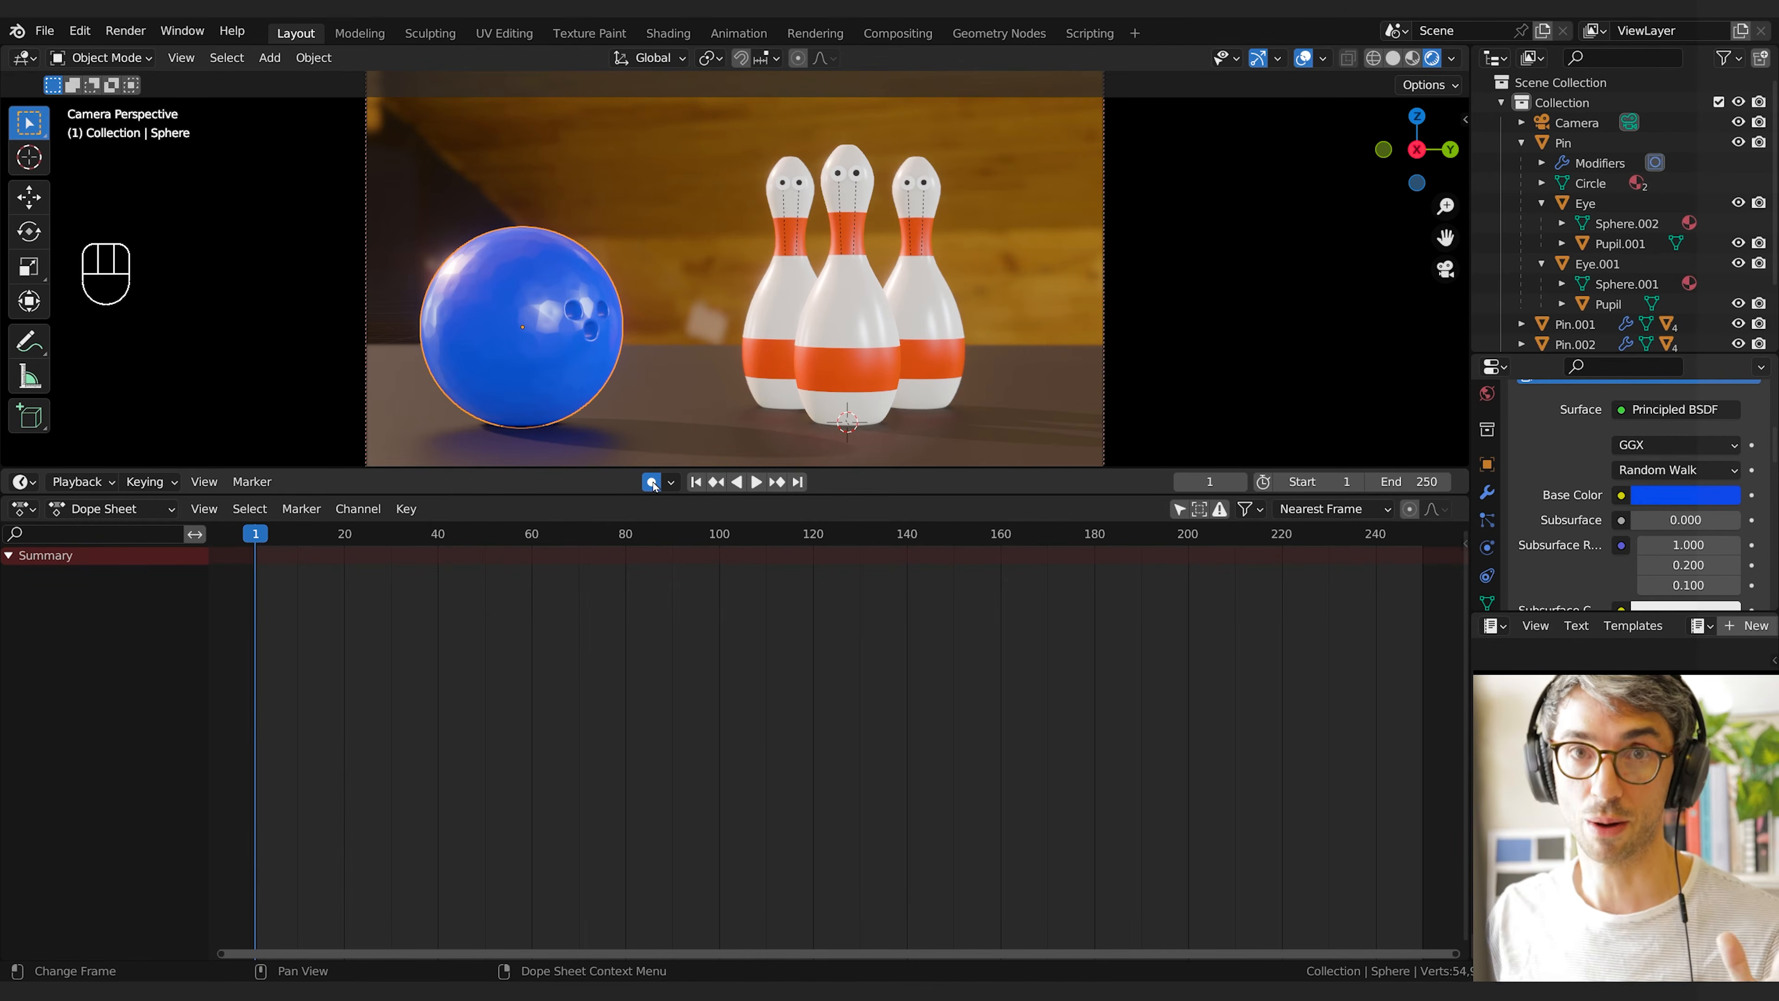
# Save the file and key the ball out of frame at frame 1, moving it about -4.14 m and another -1.58 m along Y
pyautogui.hotkey('ctrl', 's')
pyautogui.press('g')
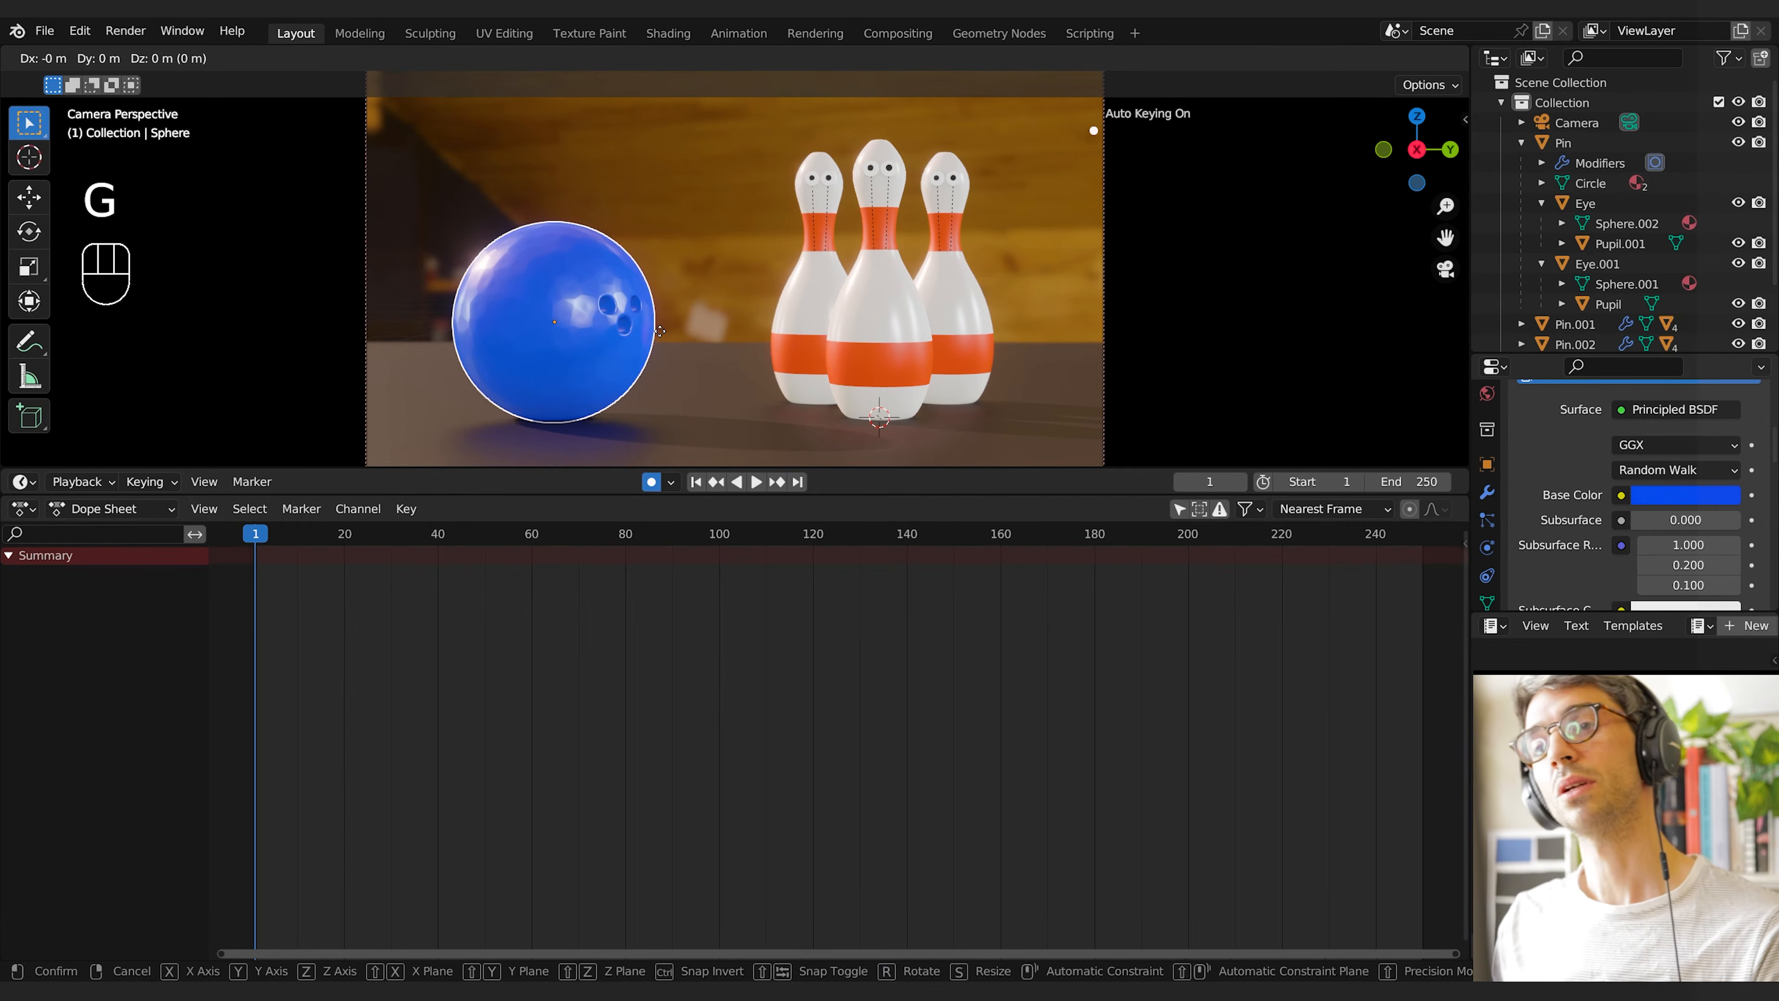
pyautogui.press('y')
pyautogui.click(319, 336)
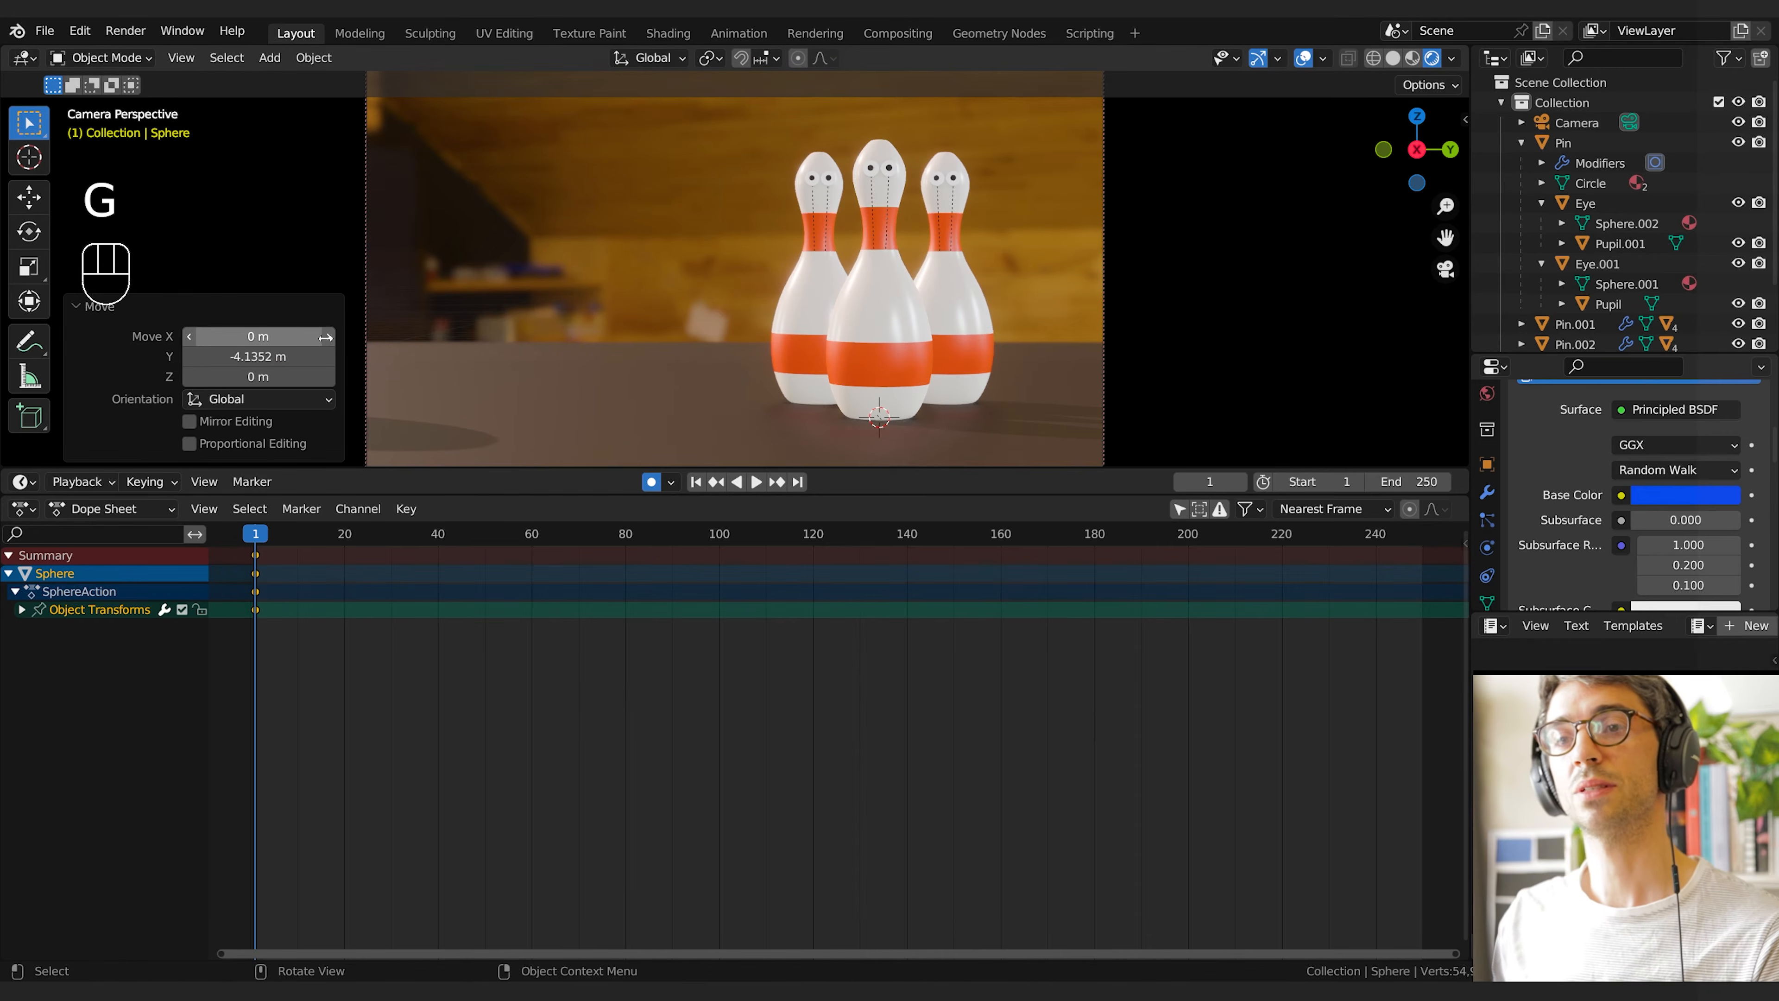
pyautogui.press('g')
pyautogui.press('y')
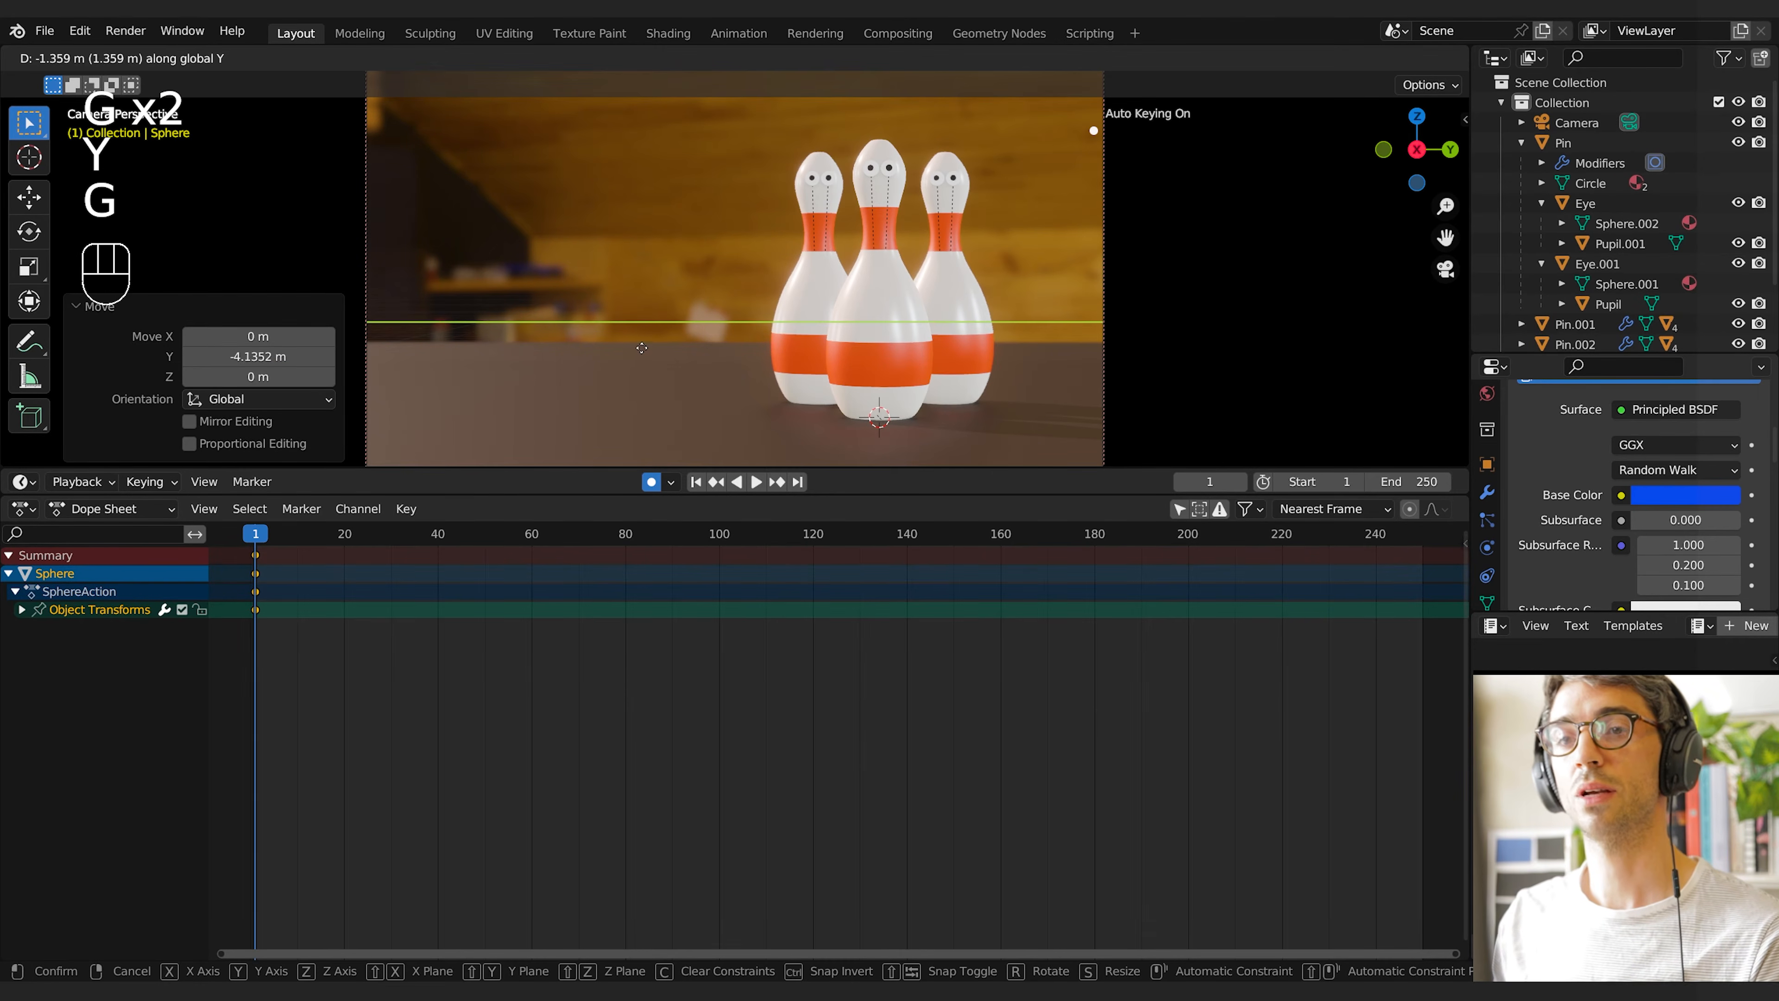
pyautogui.click(602, 332)
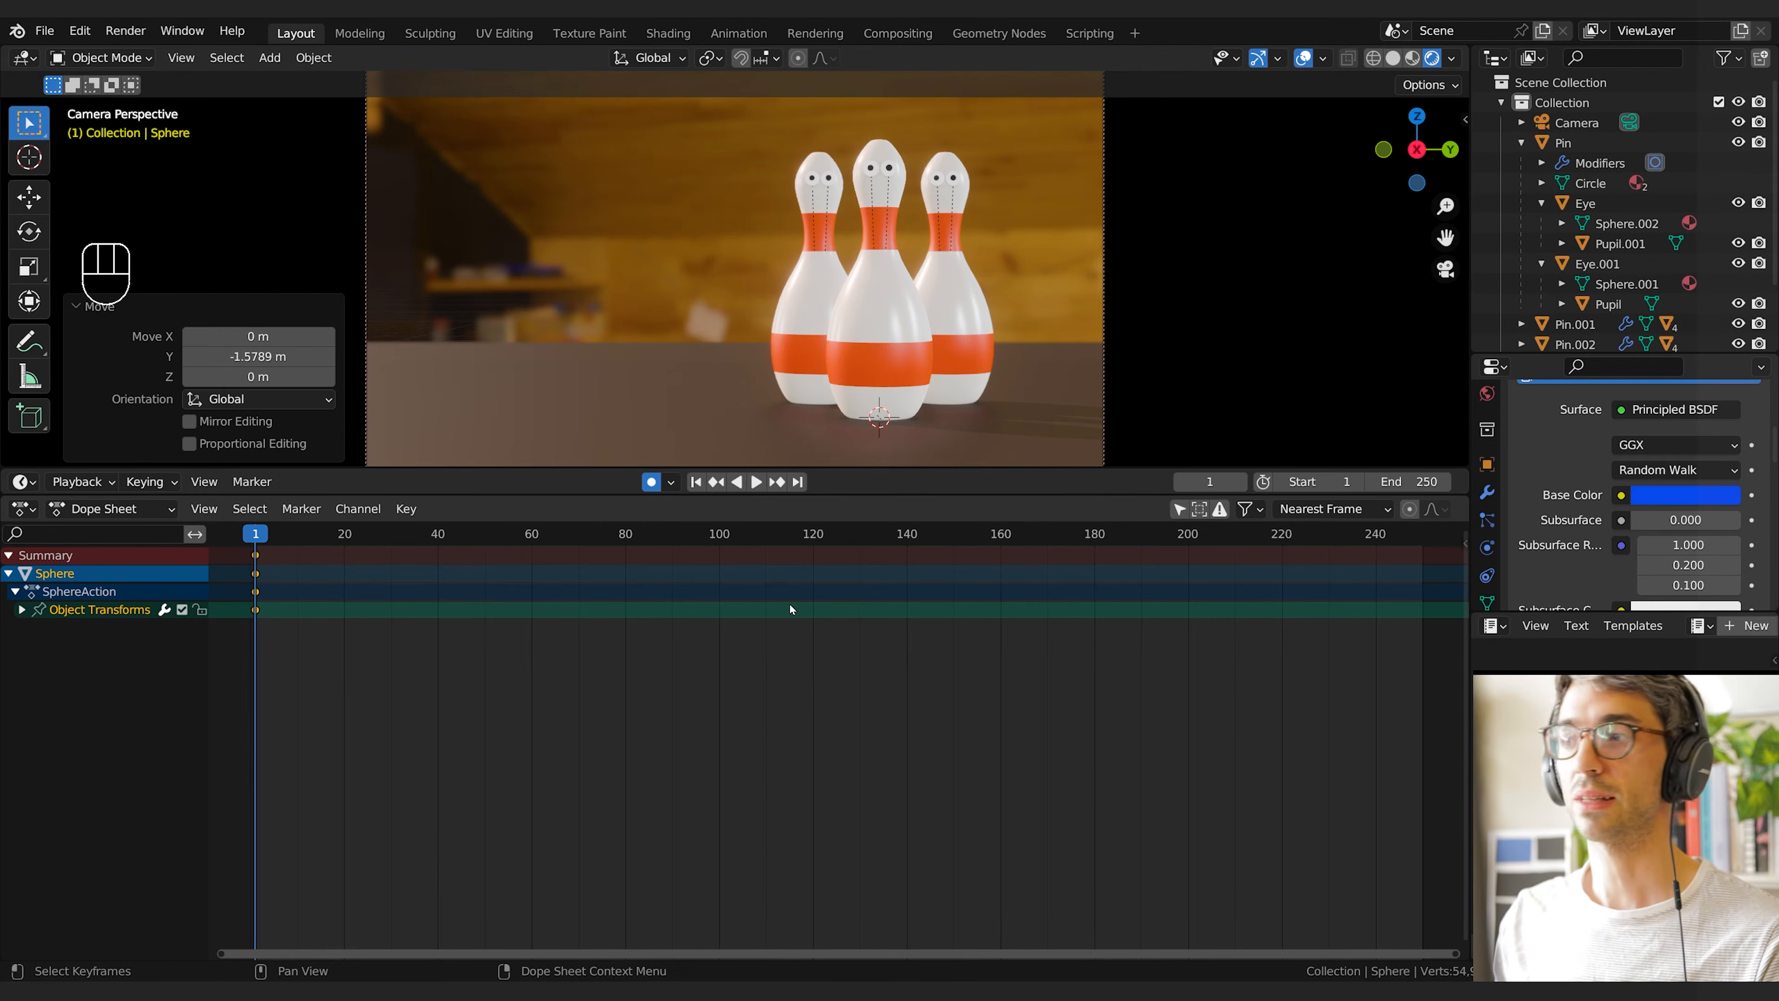
# Examine the ball's keyed object transform channels and collapse its action in the Dope Sheet
pyautogui.click(22, 609)
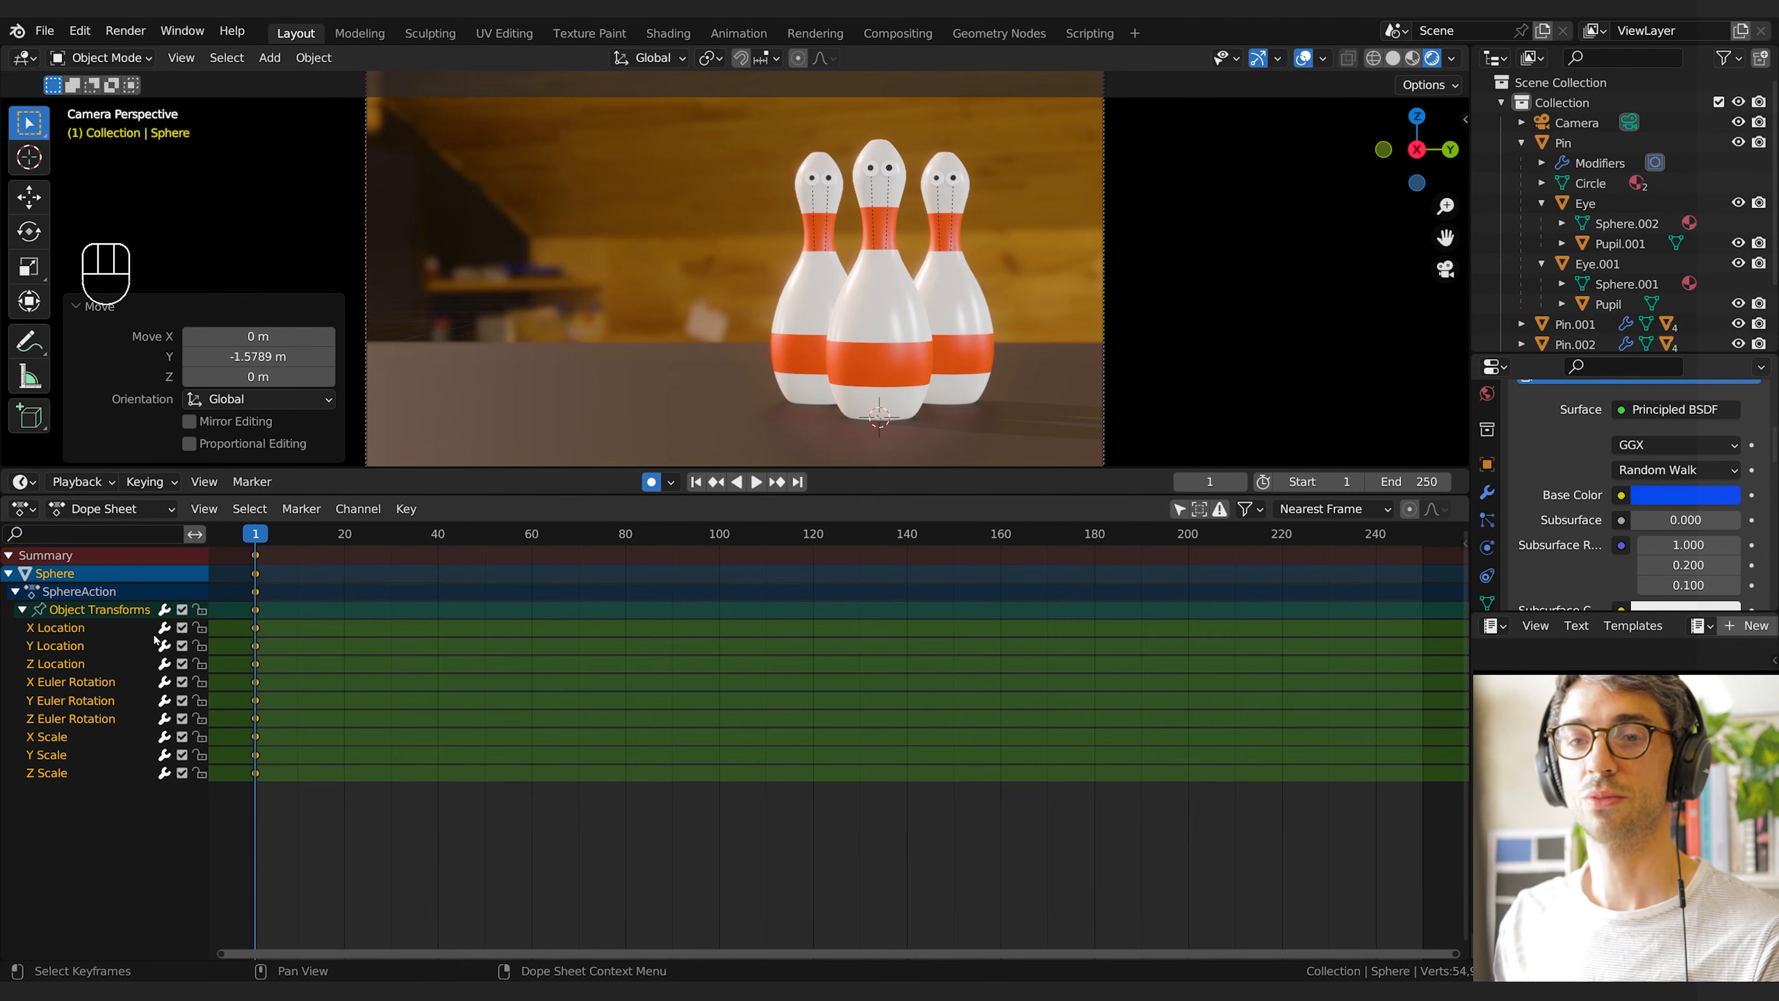
pyautogui.click(23, 610)
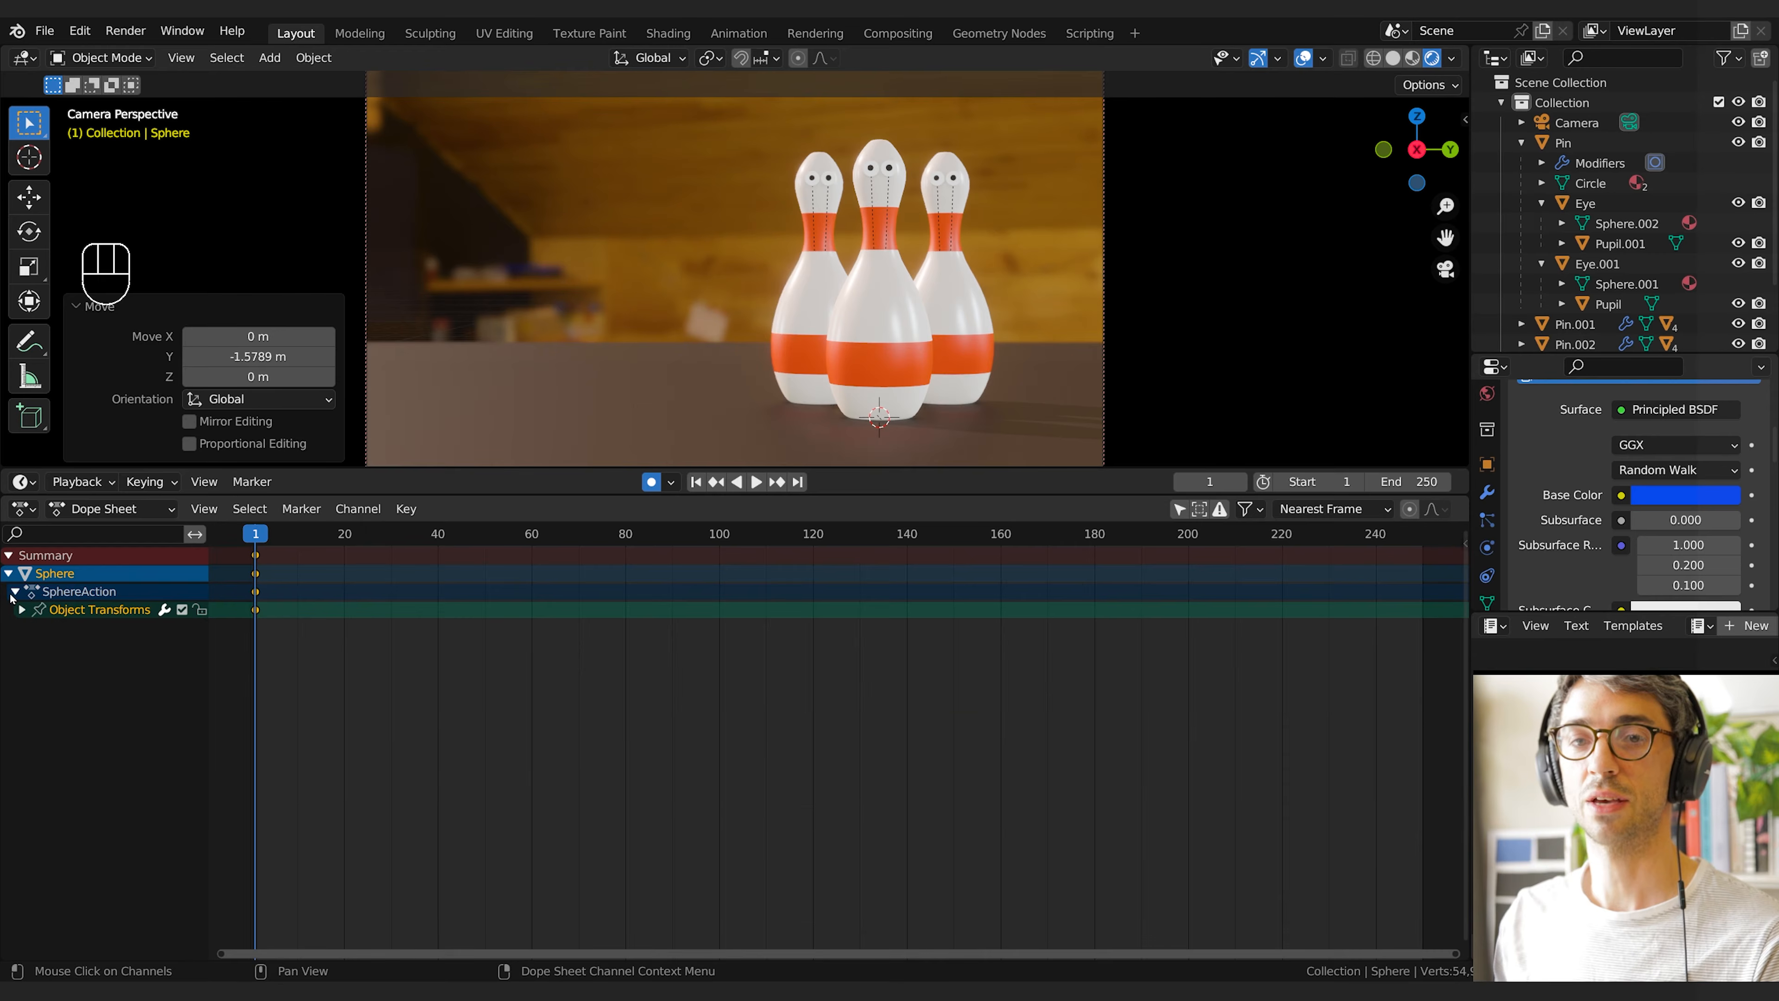
pyautogui.click(15, 592)
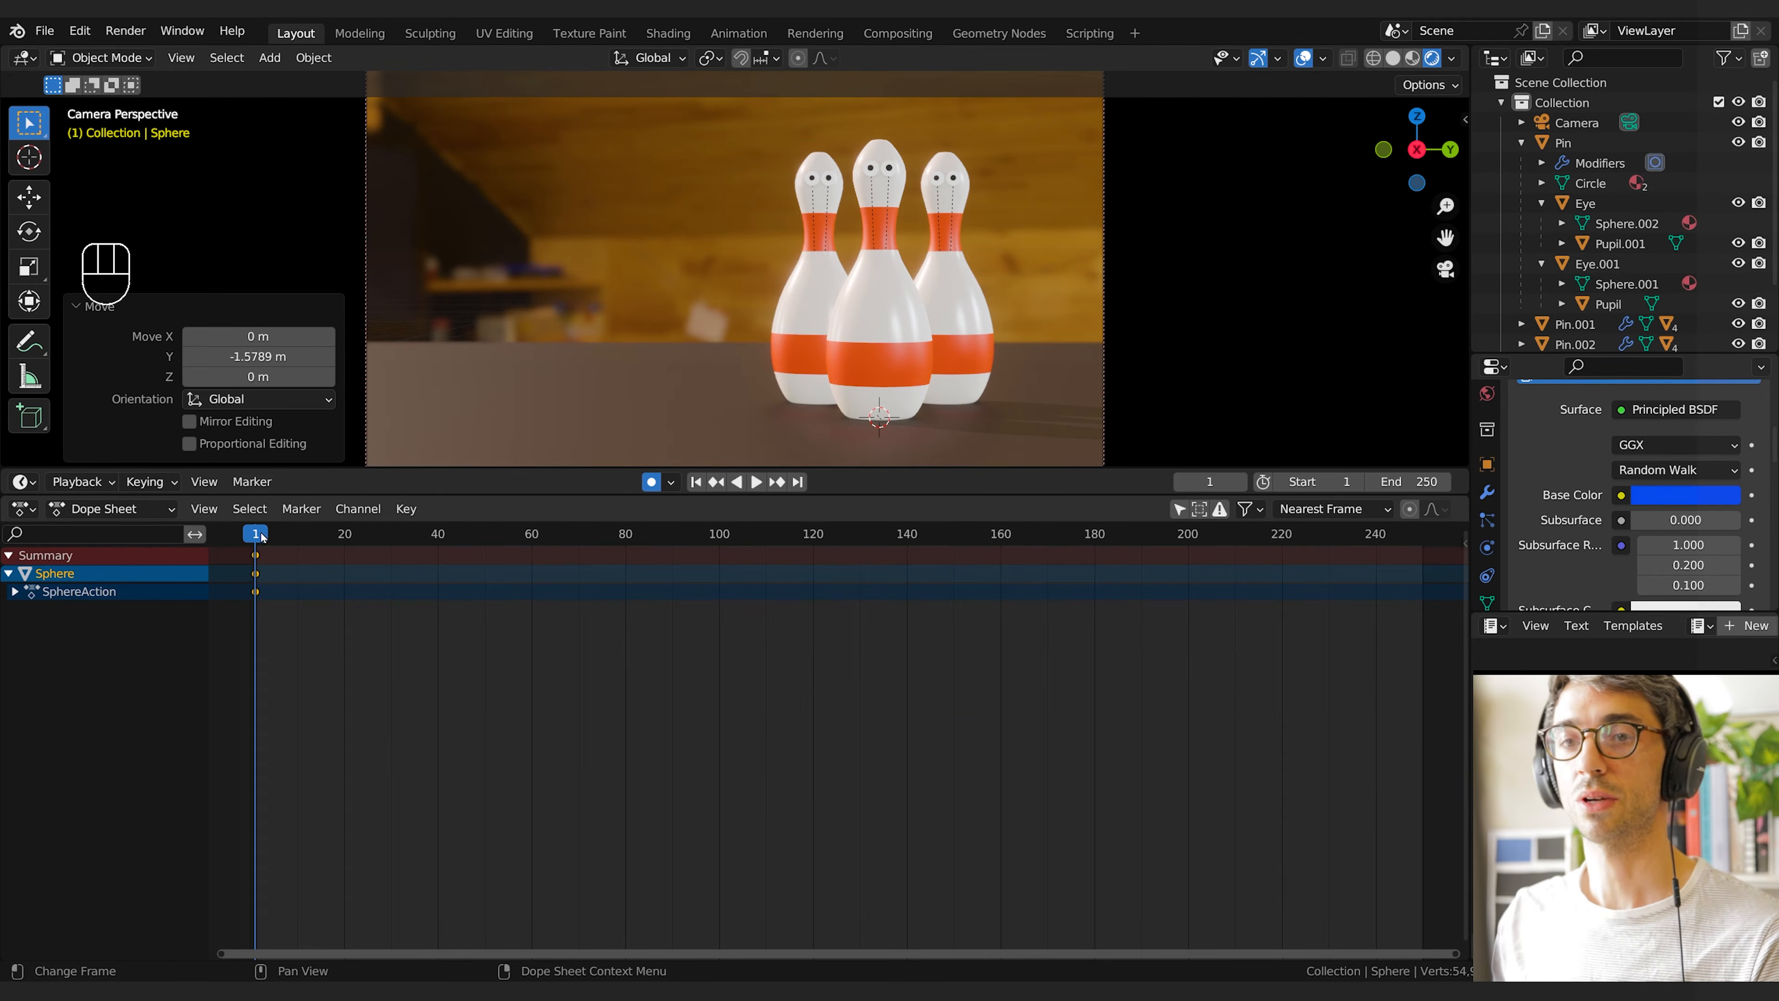
# At frame 20, move the ball about 5.26 m along Y into the camera frame to key its second position
pyautogui.moveTo(264, 536); pyautogui.dragTo(344, 536)
pyautogui.press('g')
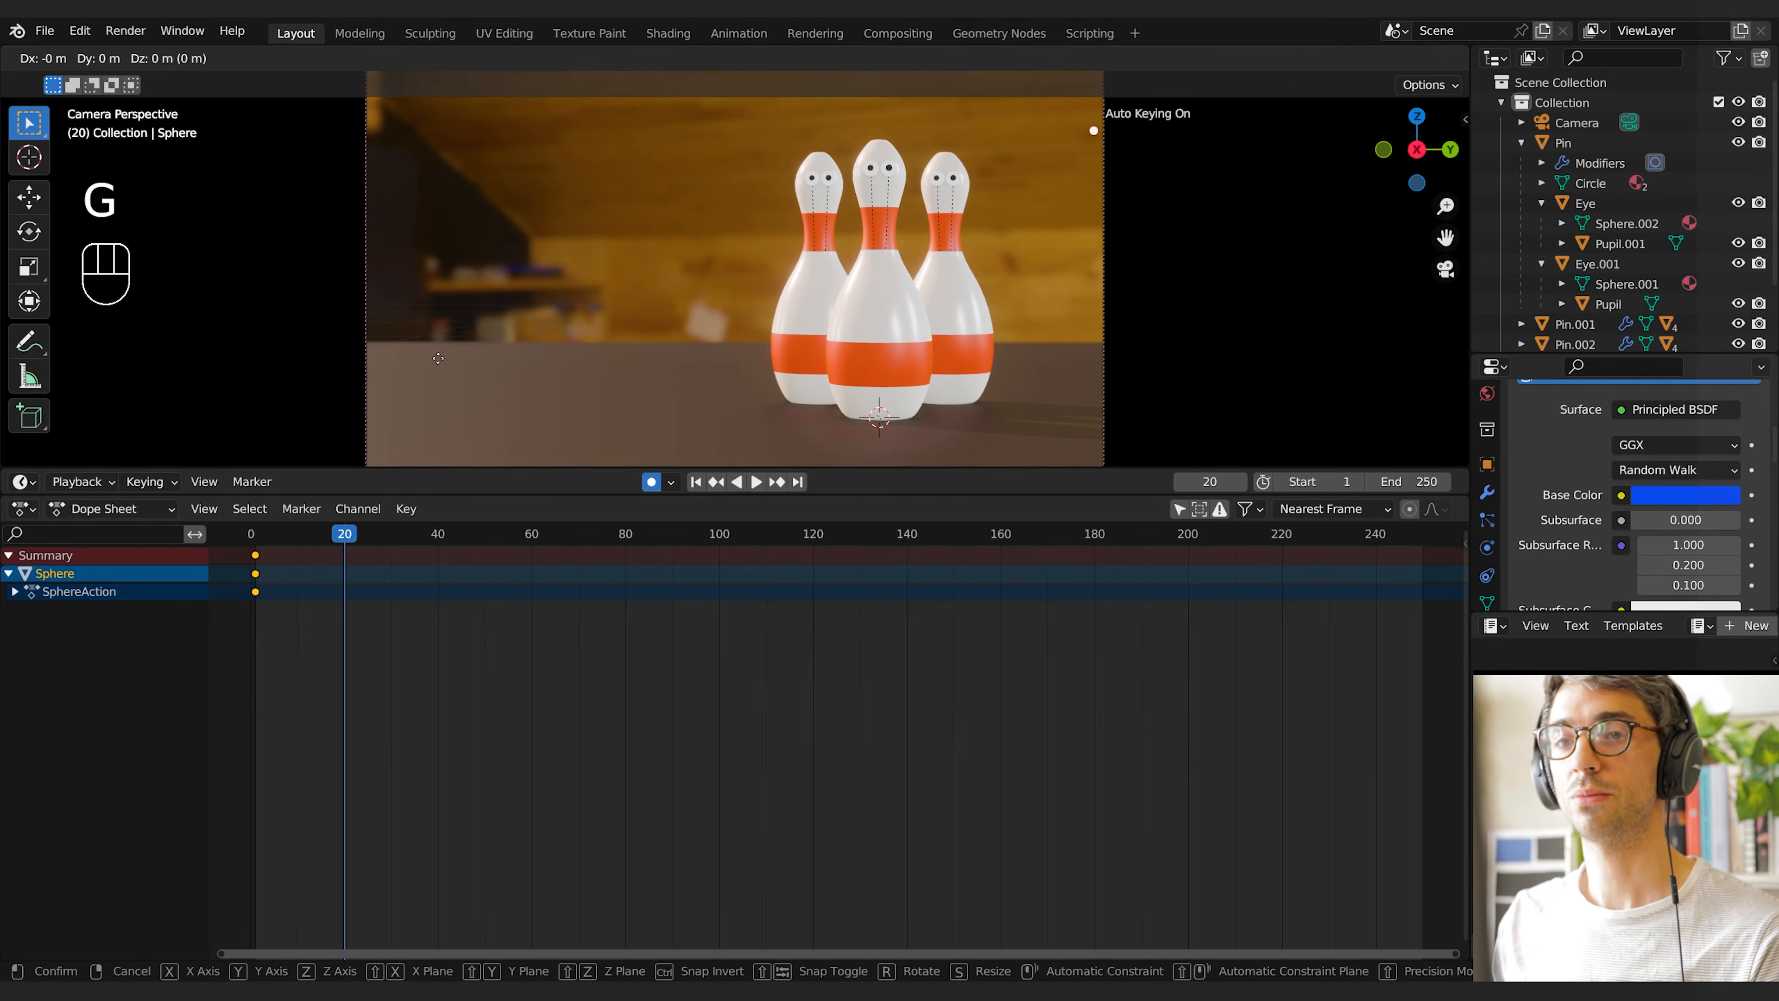
pyautogui.press('y')
pyautogui.click(871, 371)
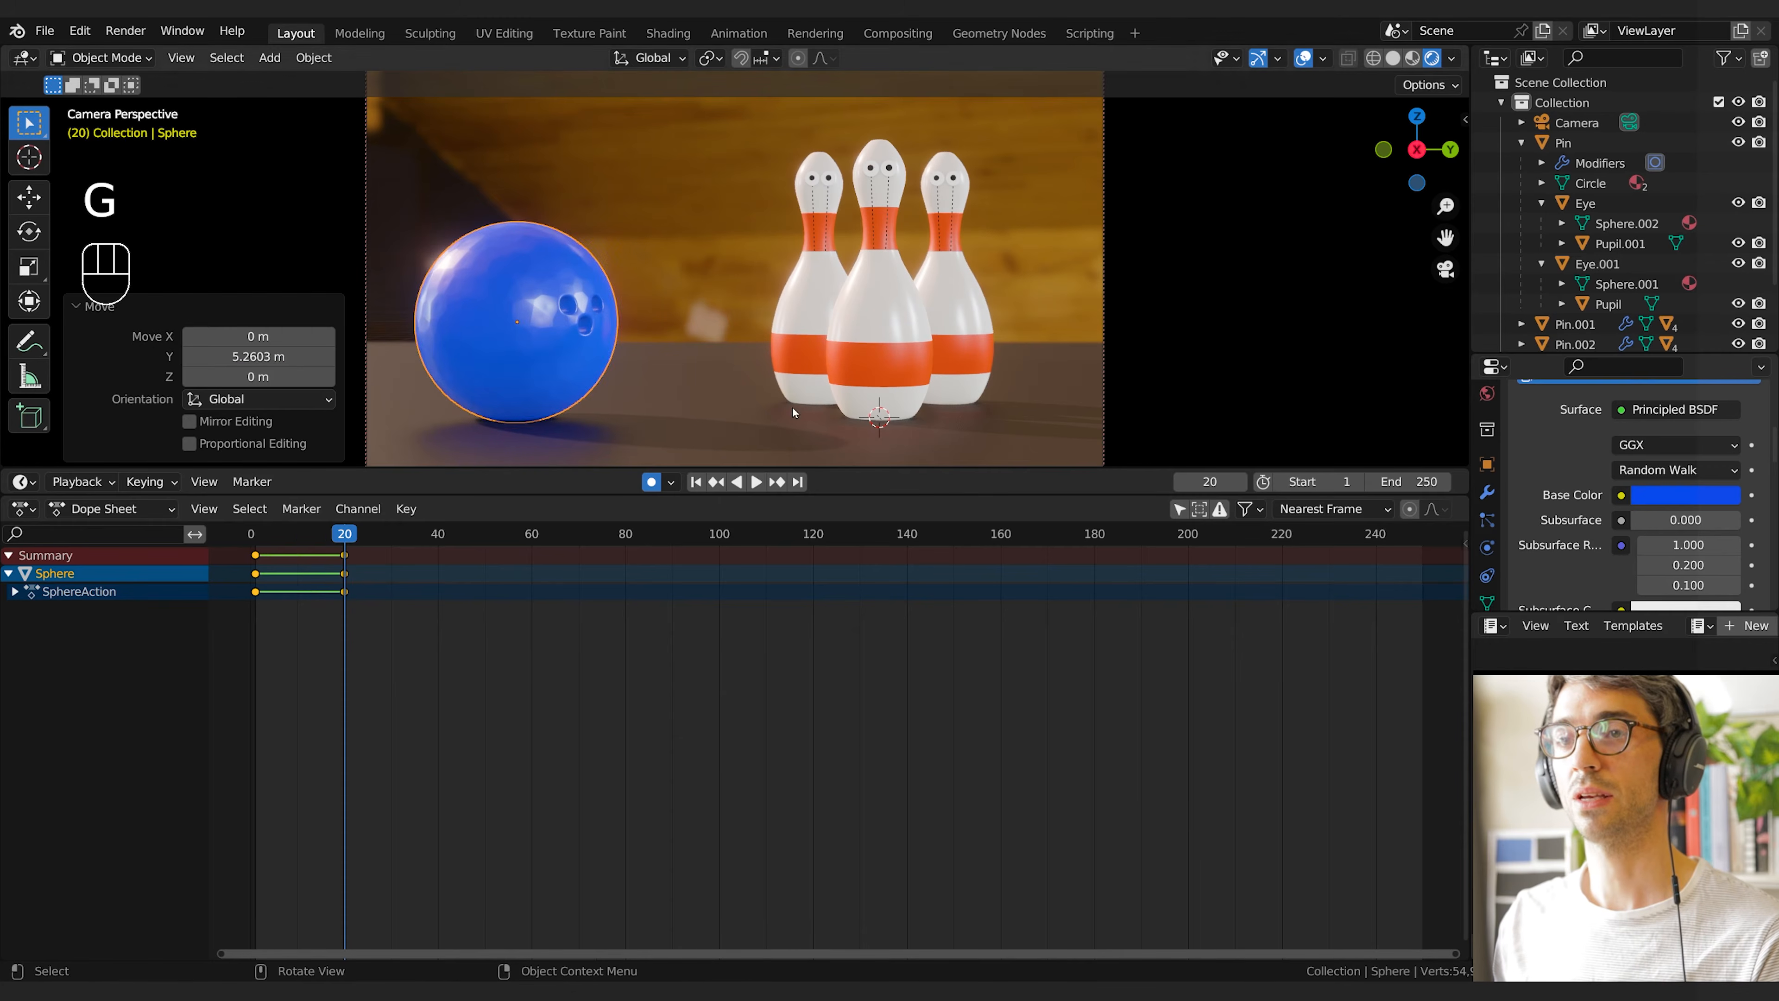
# Play back the ball's movement from the first frames and stop before frame 20
pyautogui.moveTo(344, 536); pyautogui.dragTo(274, 536)
pyautogui.press('space')
pyautogui.press('space')
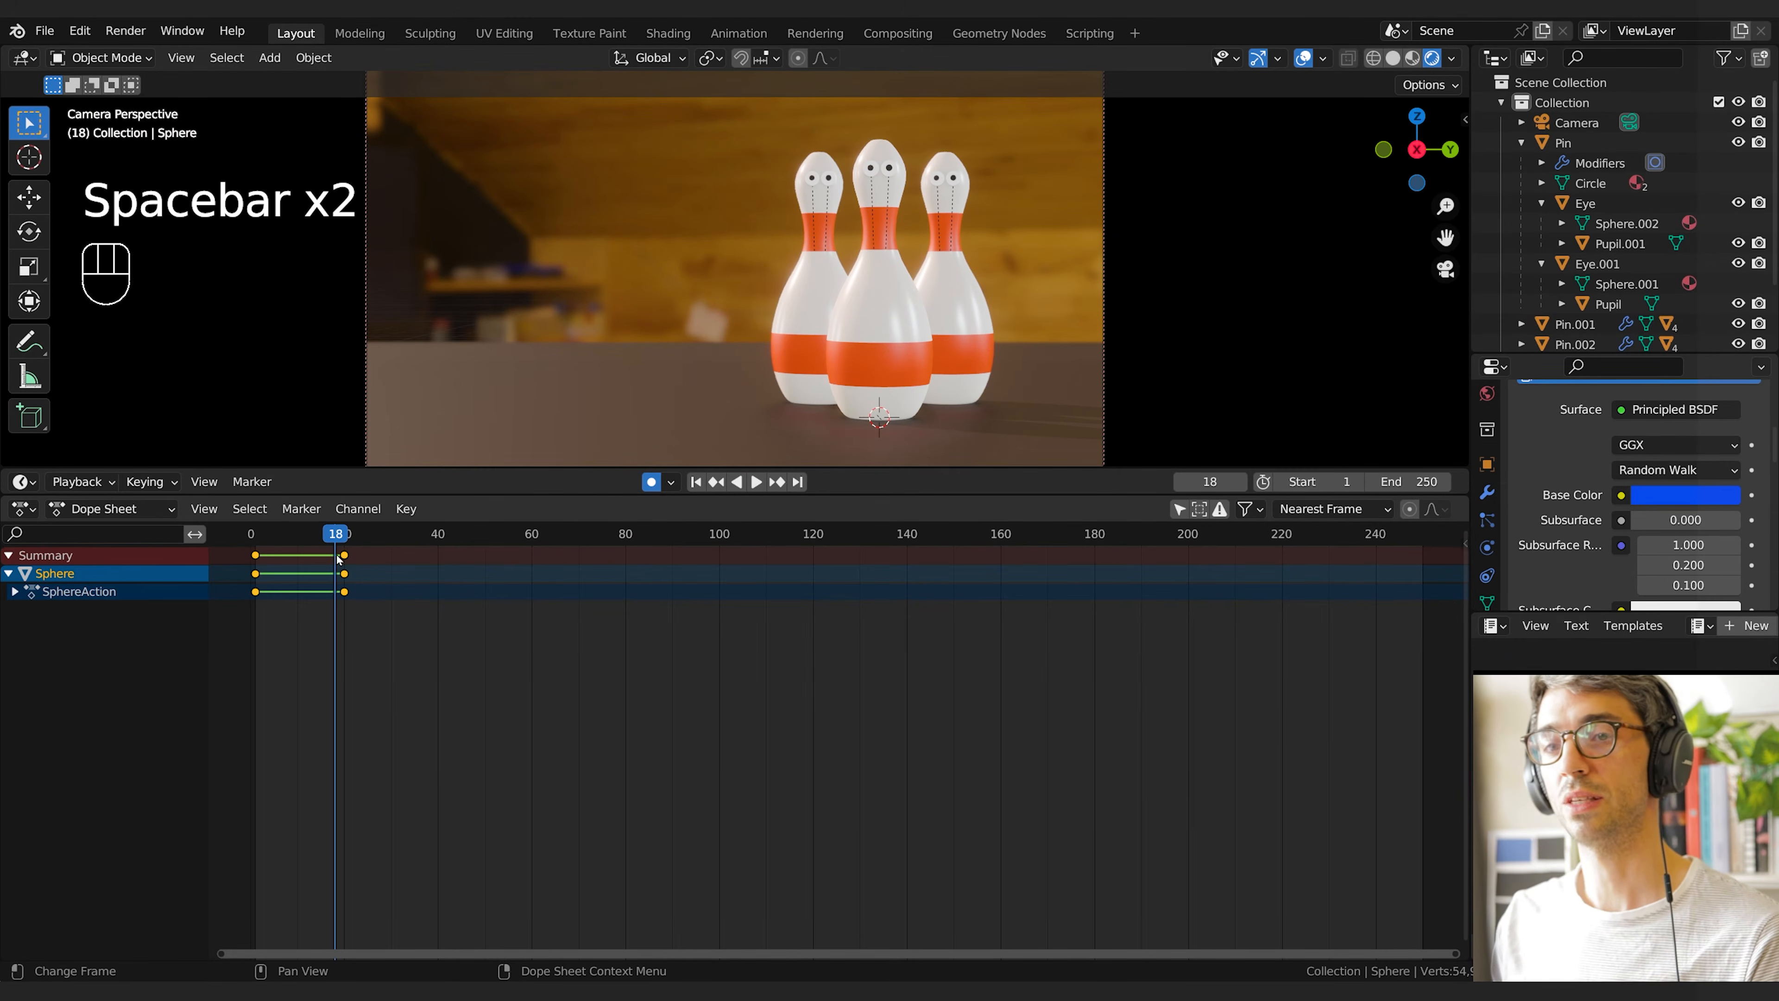
# Open the keyframe options for the ball's key at frame 20
pyautogui.rightClick(339, 559)
pyautogui.rightClick(346, 561)
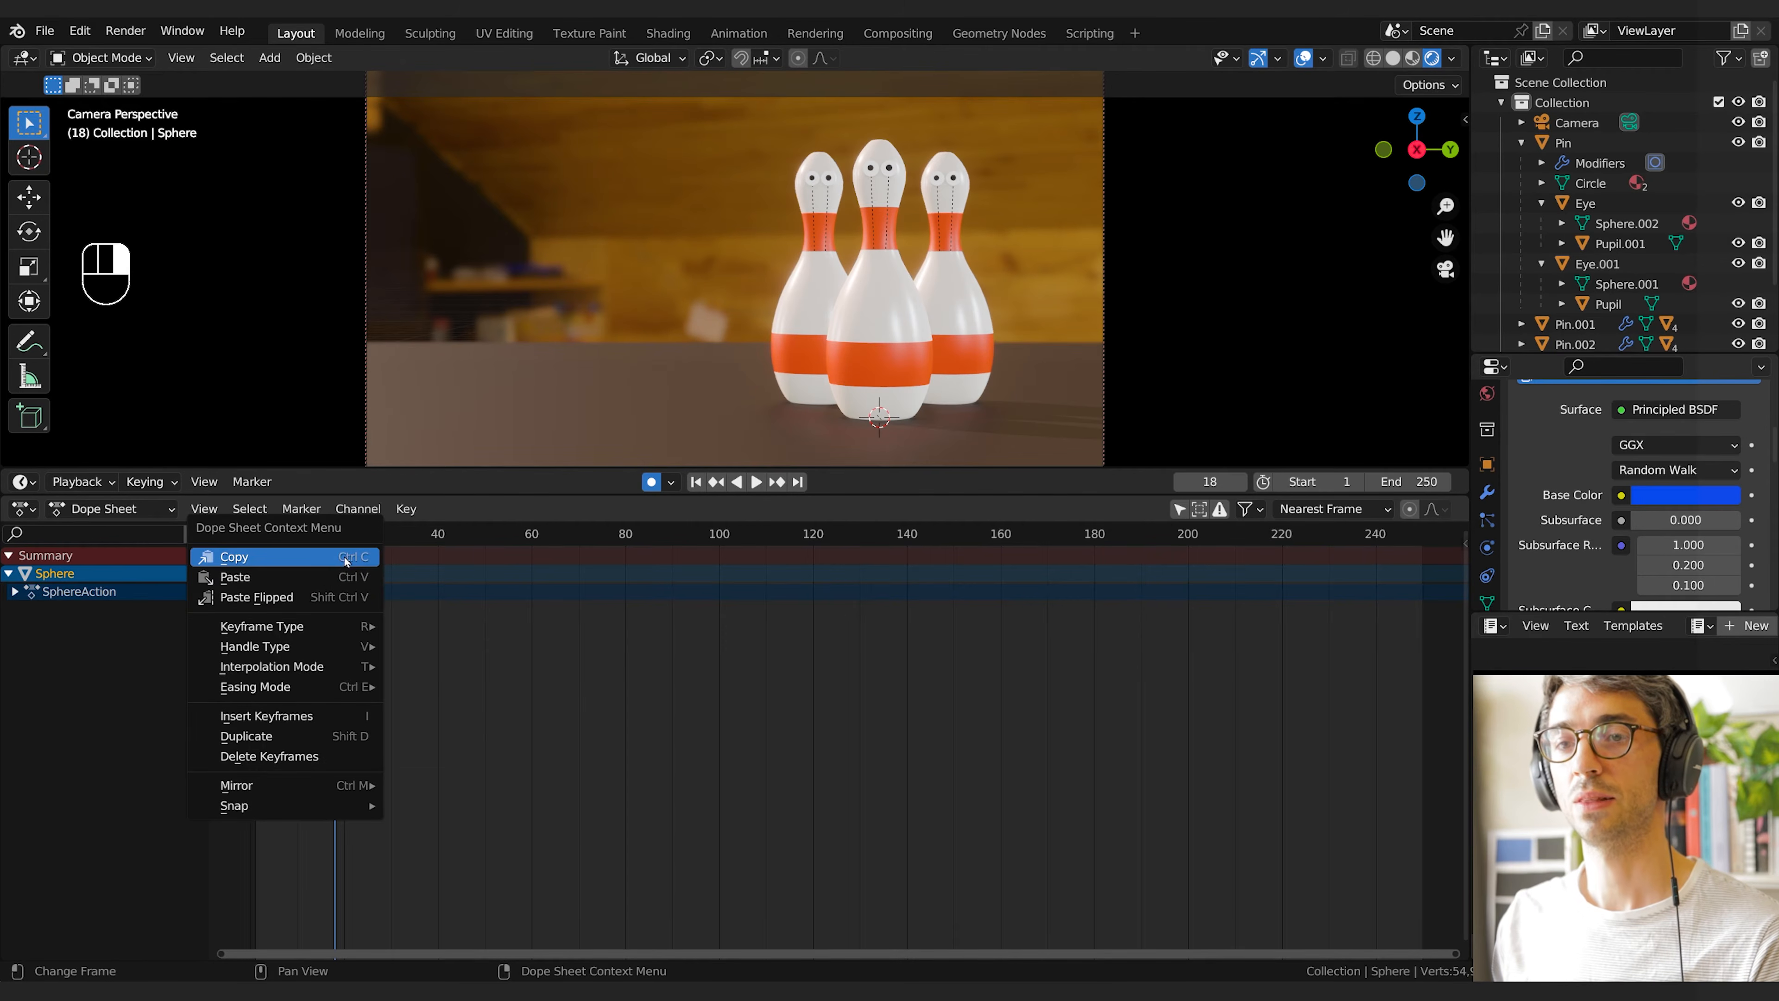
# Set the bowling ball's keyframes to Bezier interpolation and play the animation from the start
pyautogui.moveTo(315, 666)
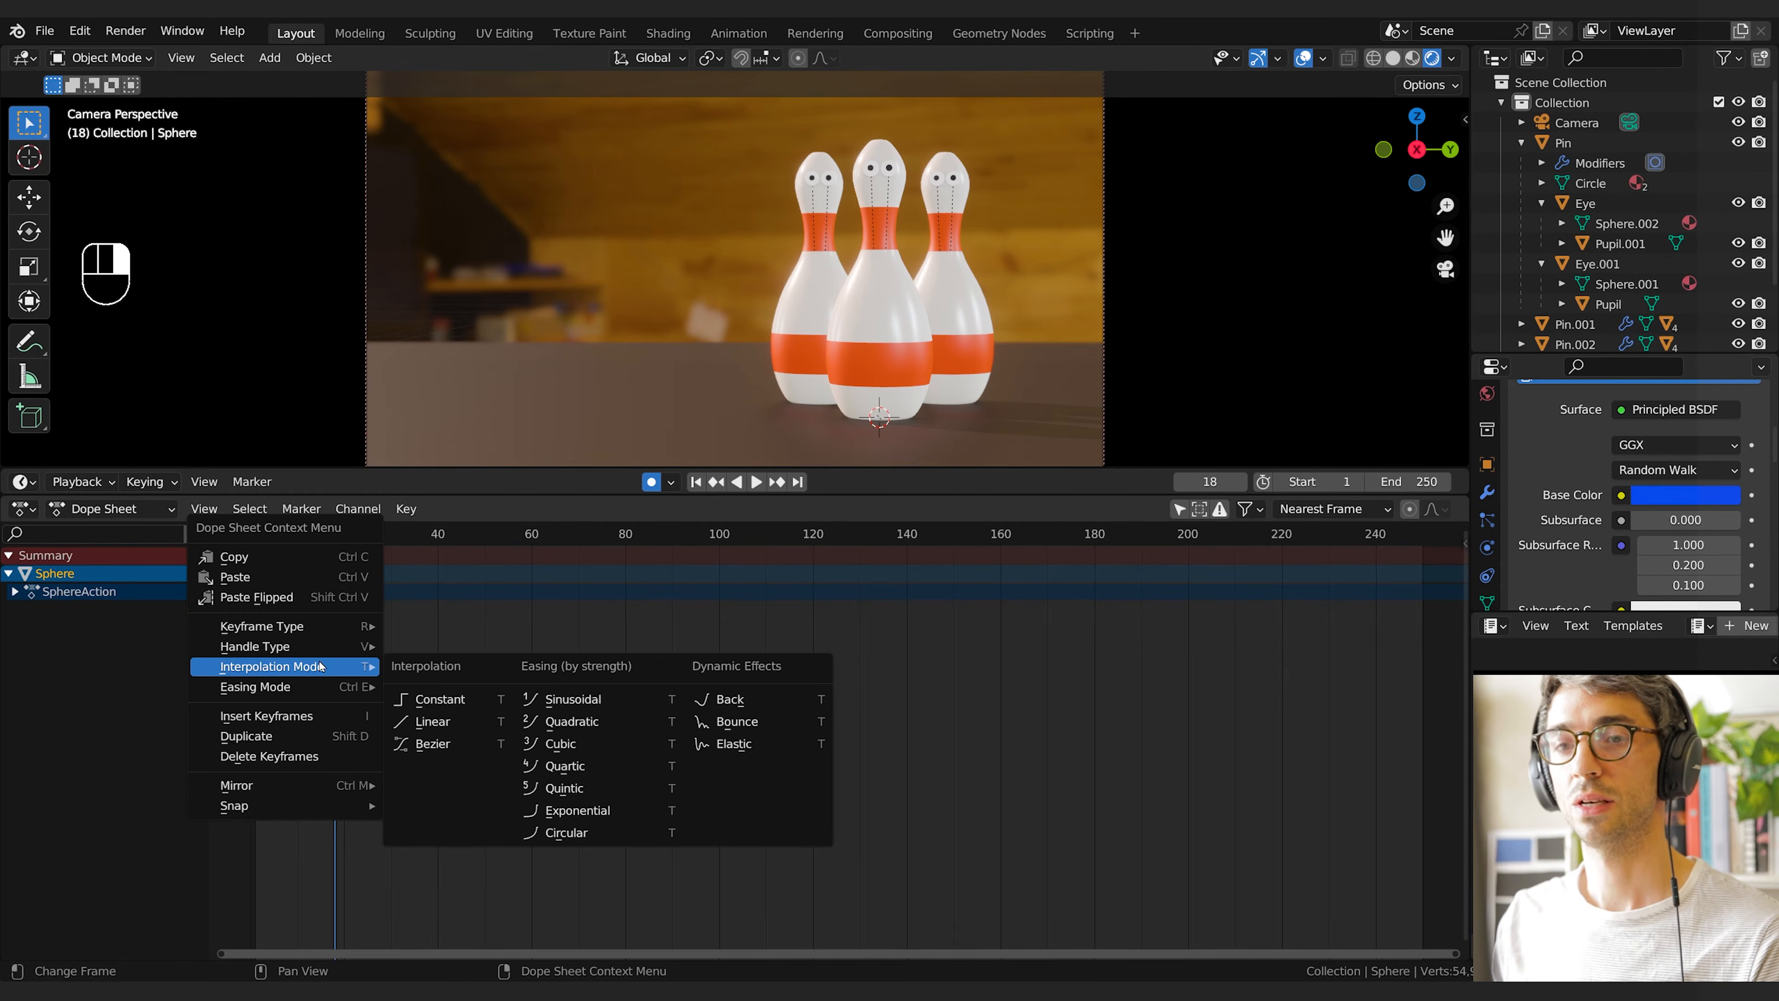
pyautogui.click(437, 744)
pyautogui.hotkey('shift', 'Left')
pyautogui.press('space')
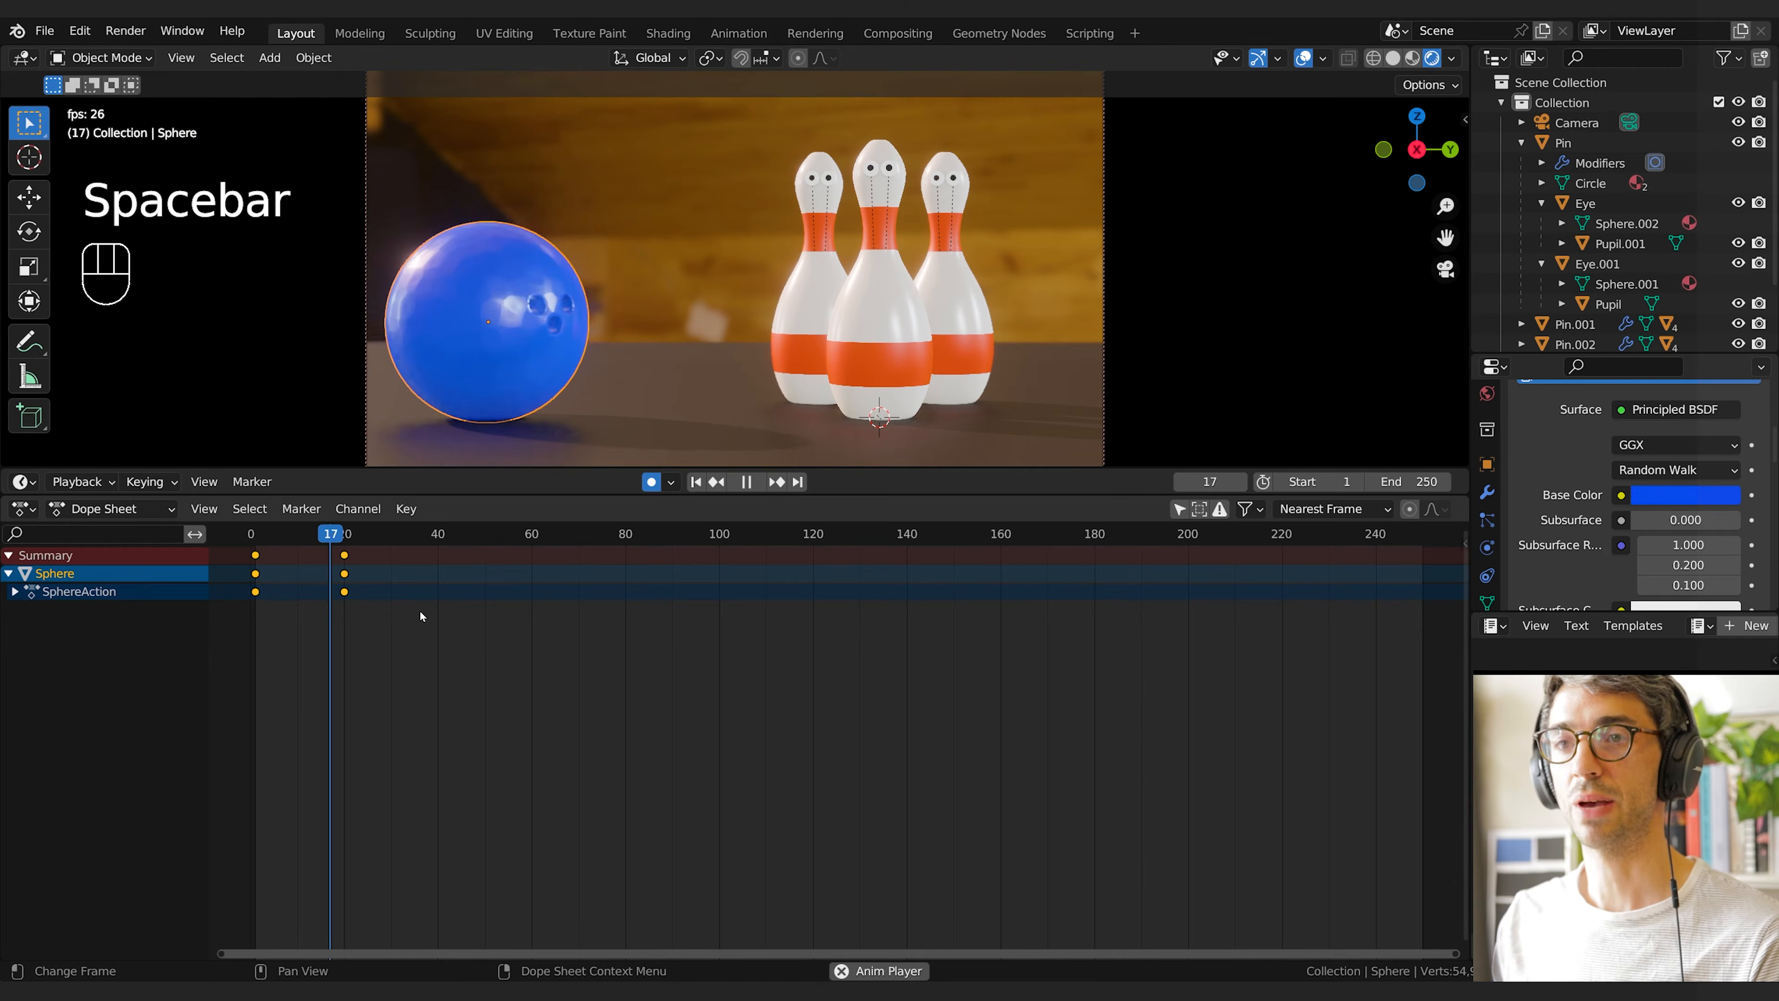
pyautogui.press('space')
# Move the ball's end keyframe to frame 31 and play back the slower roll-in
pyautogui.click(345, 558)
pyautogui.press('g')
pyautogui.click(396, 557)
pyautogui.click(253, 543)
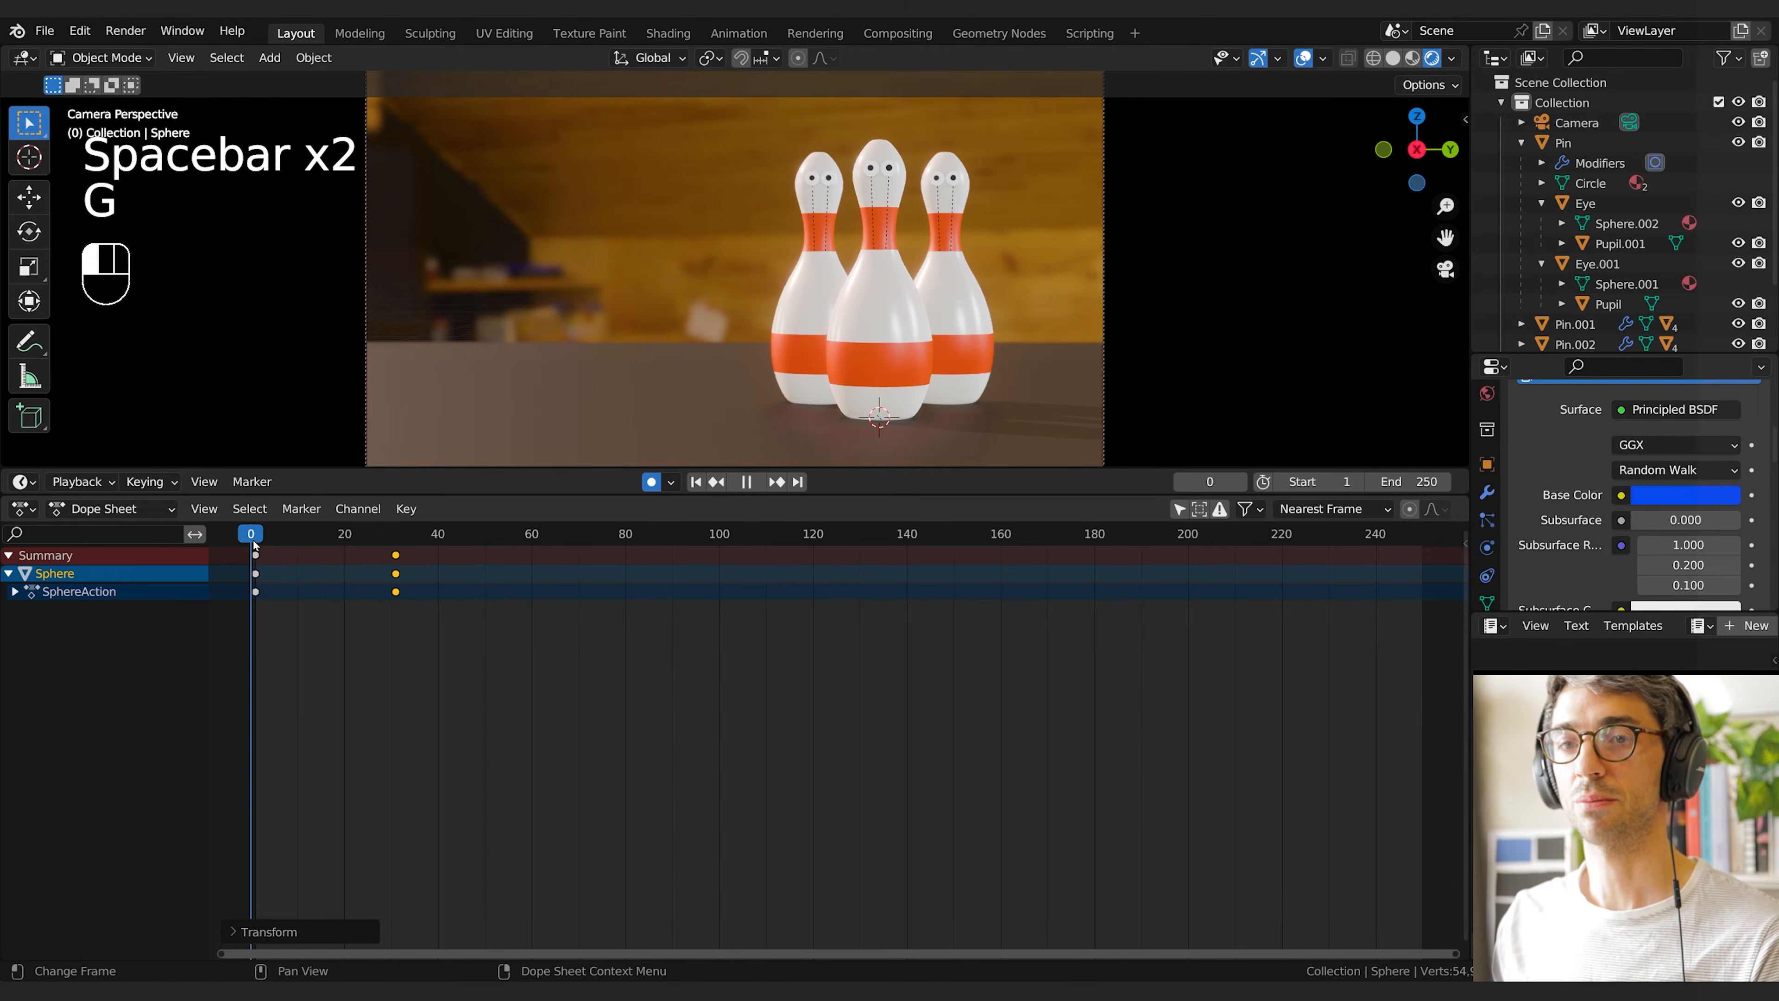
pyautogui.press('space')
pyautogui.press('space')
pyautogui.click(316, 535)
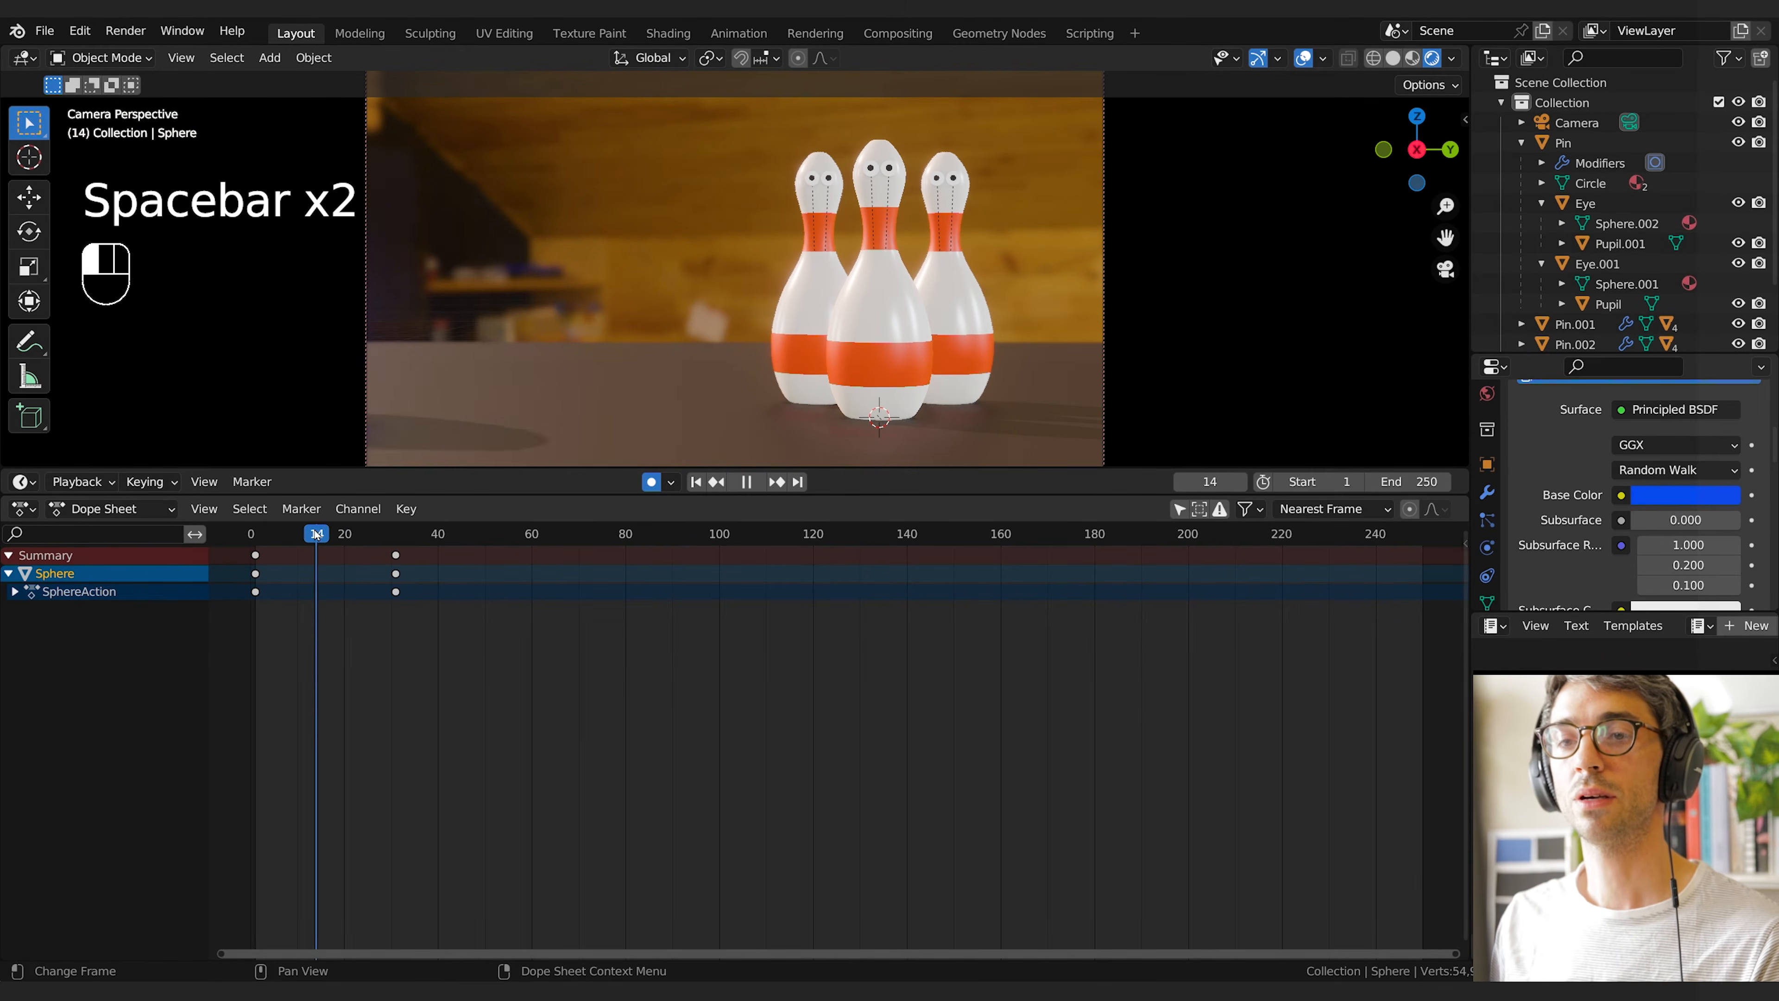
# At frame 1, rotate the ball about -58° and a further -24° in the view, playing back the rolling motion
pyautogui.moveTo(316, 535); pyautogui.dragTo(256, 535)
pyautogui.press('q')
pyautogui.click(716, 209)
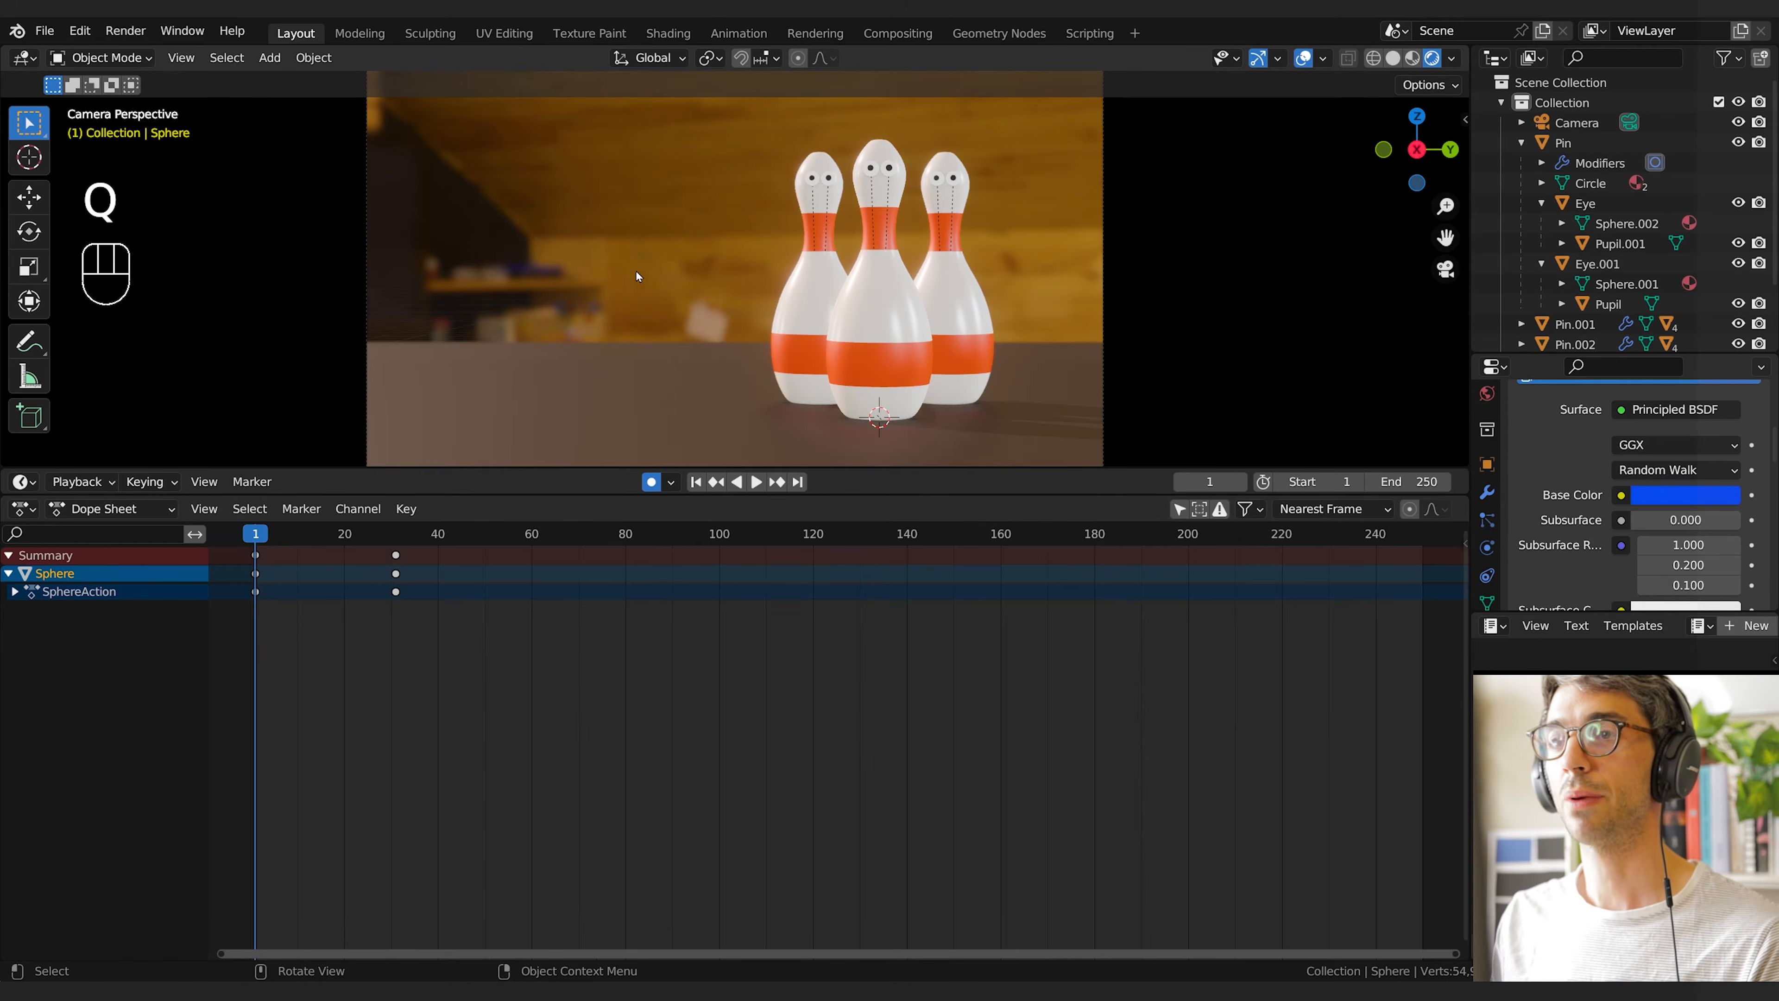
pyautogui.moveTo(636, 275); pyautogui.dragTo(779, 330, button='middle')
pyautogui.press('r')
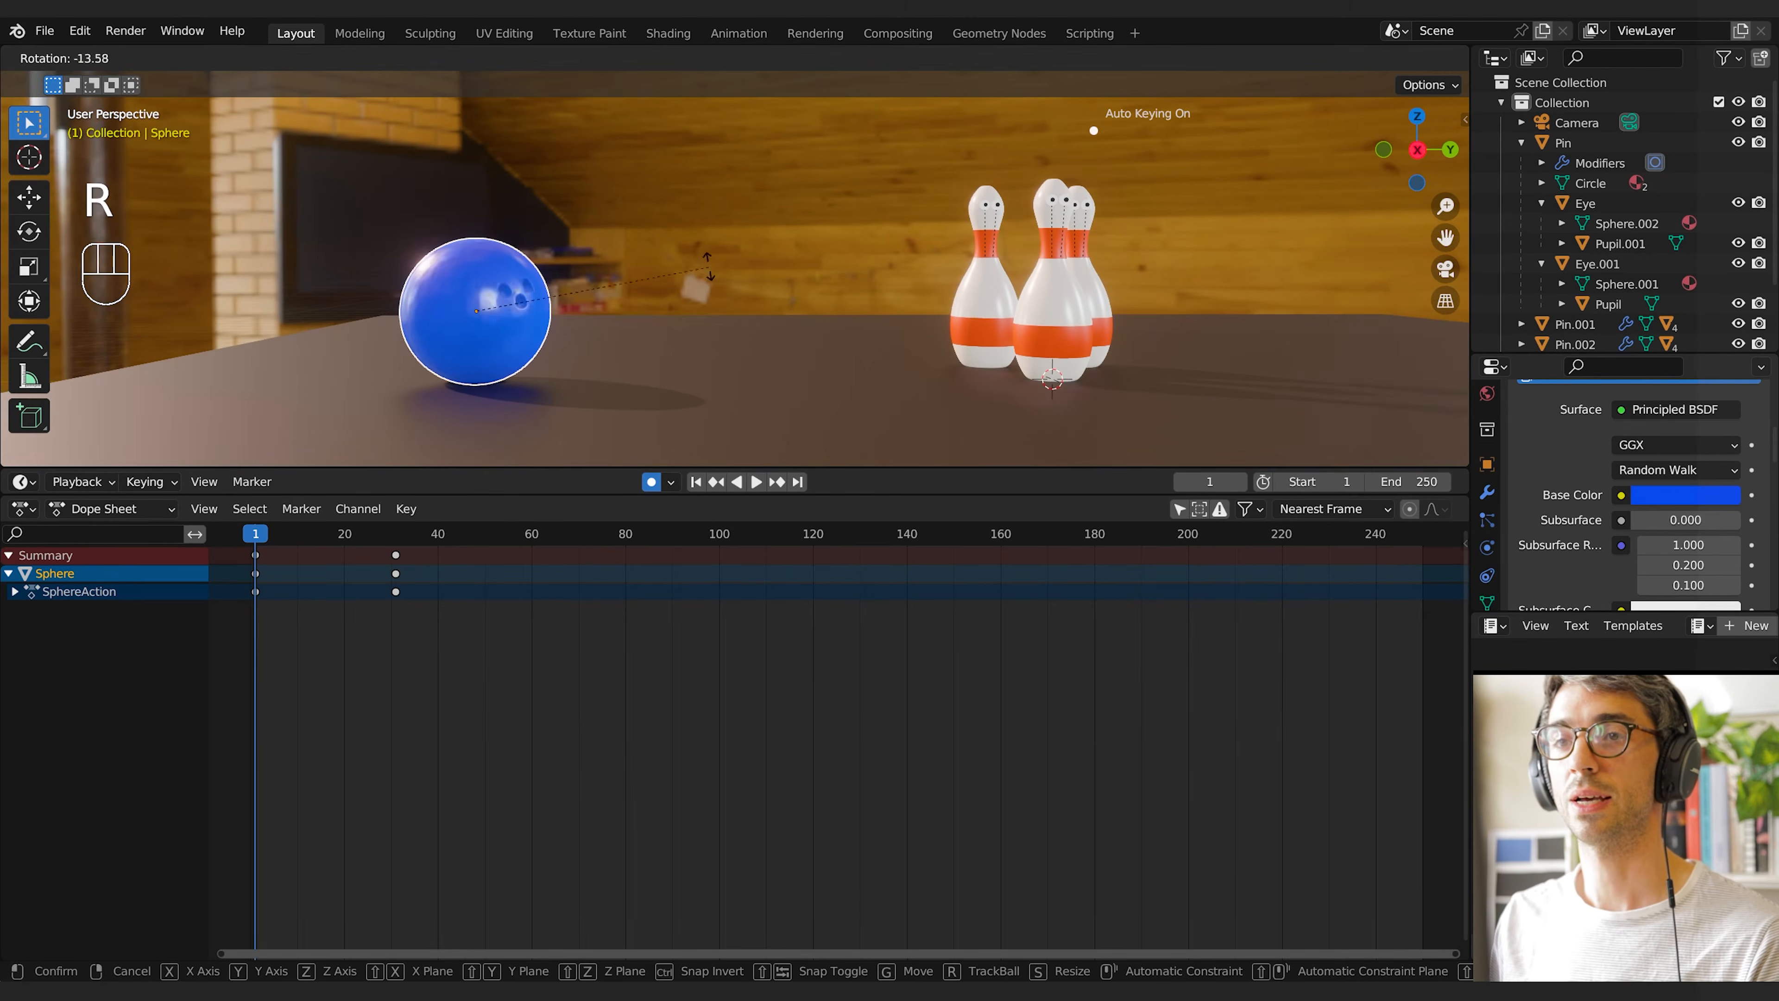
pyautogui.click(558, 195)
pyautogui.press('space')
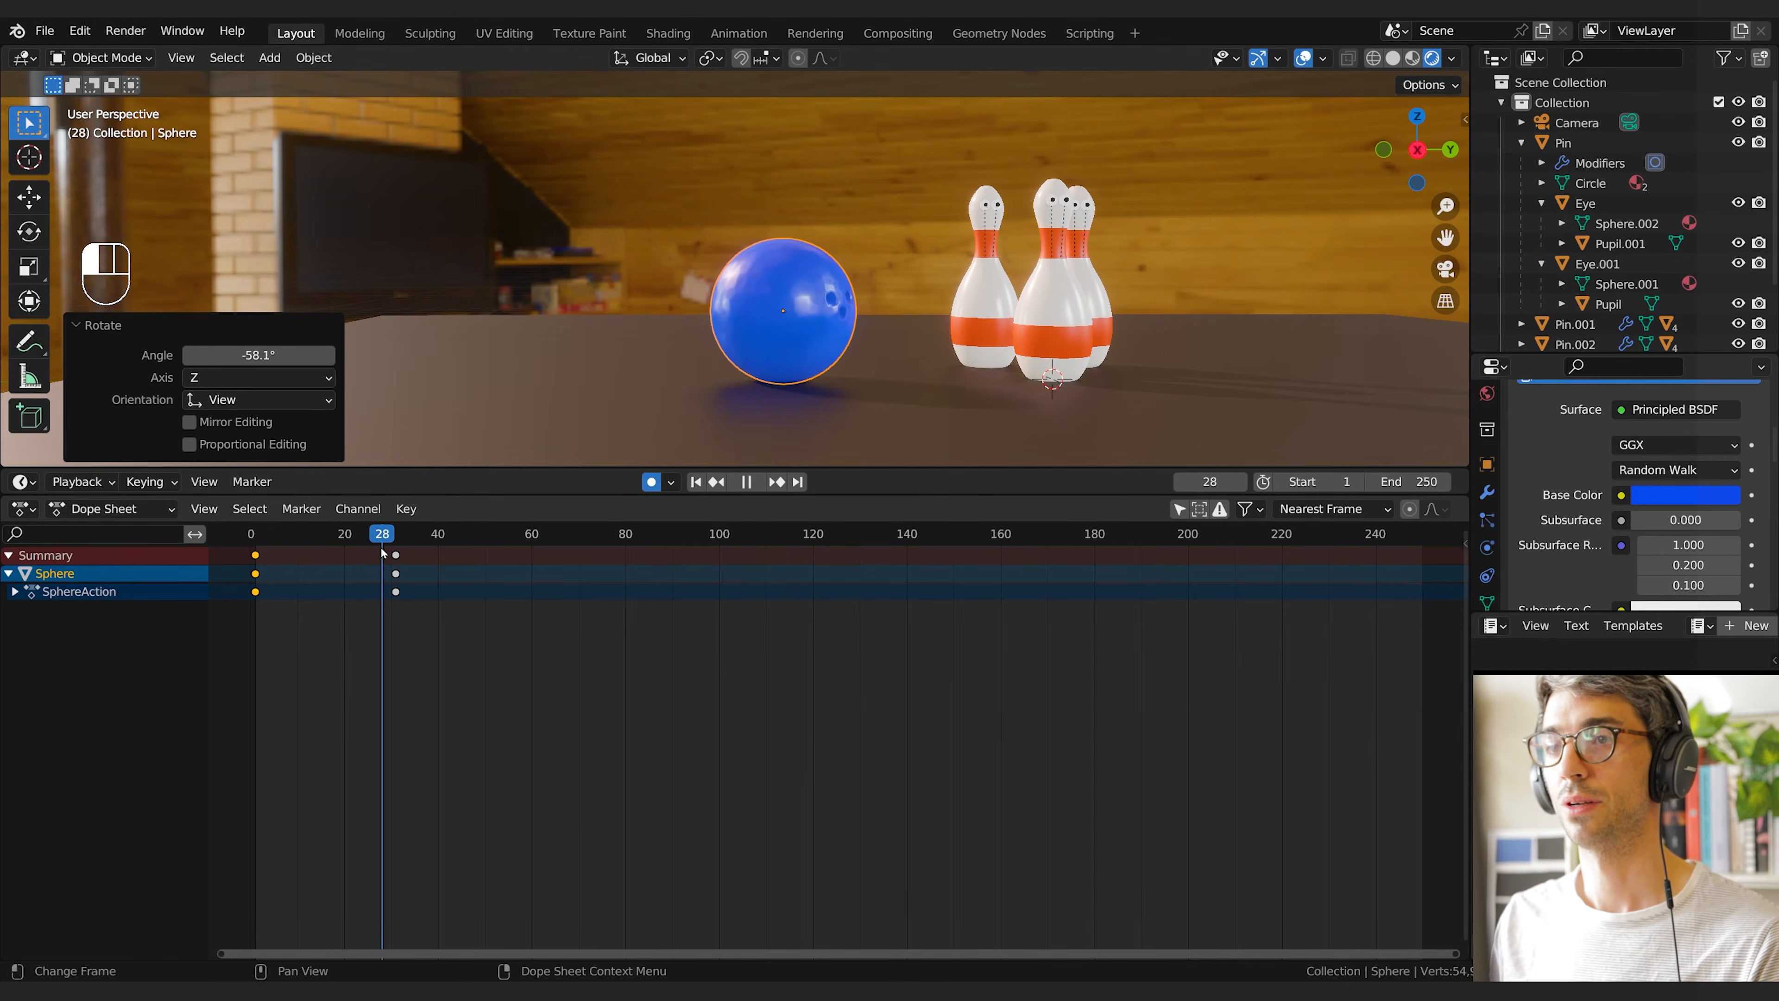
pyautogui.press('r')
pyautogui.press('space')
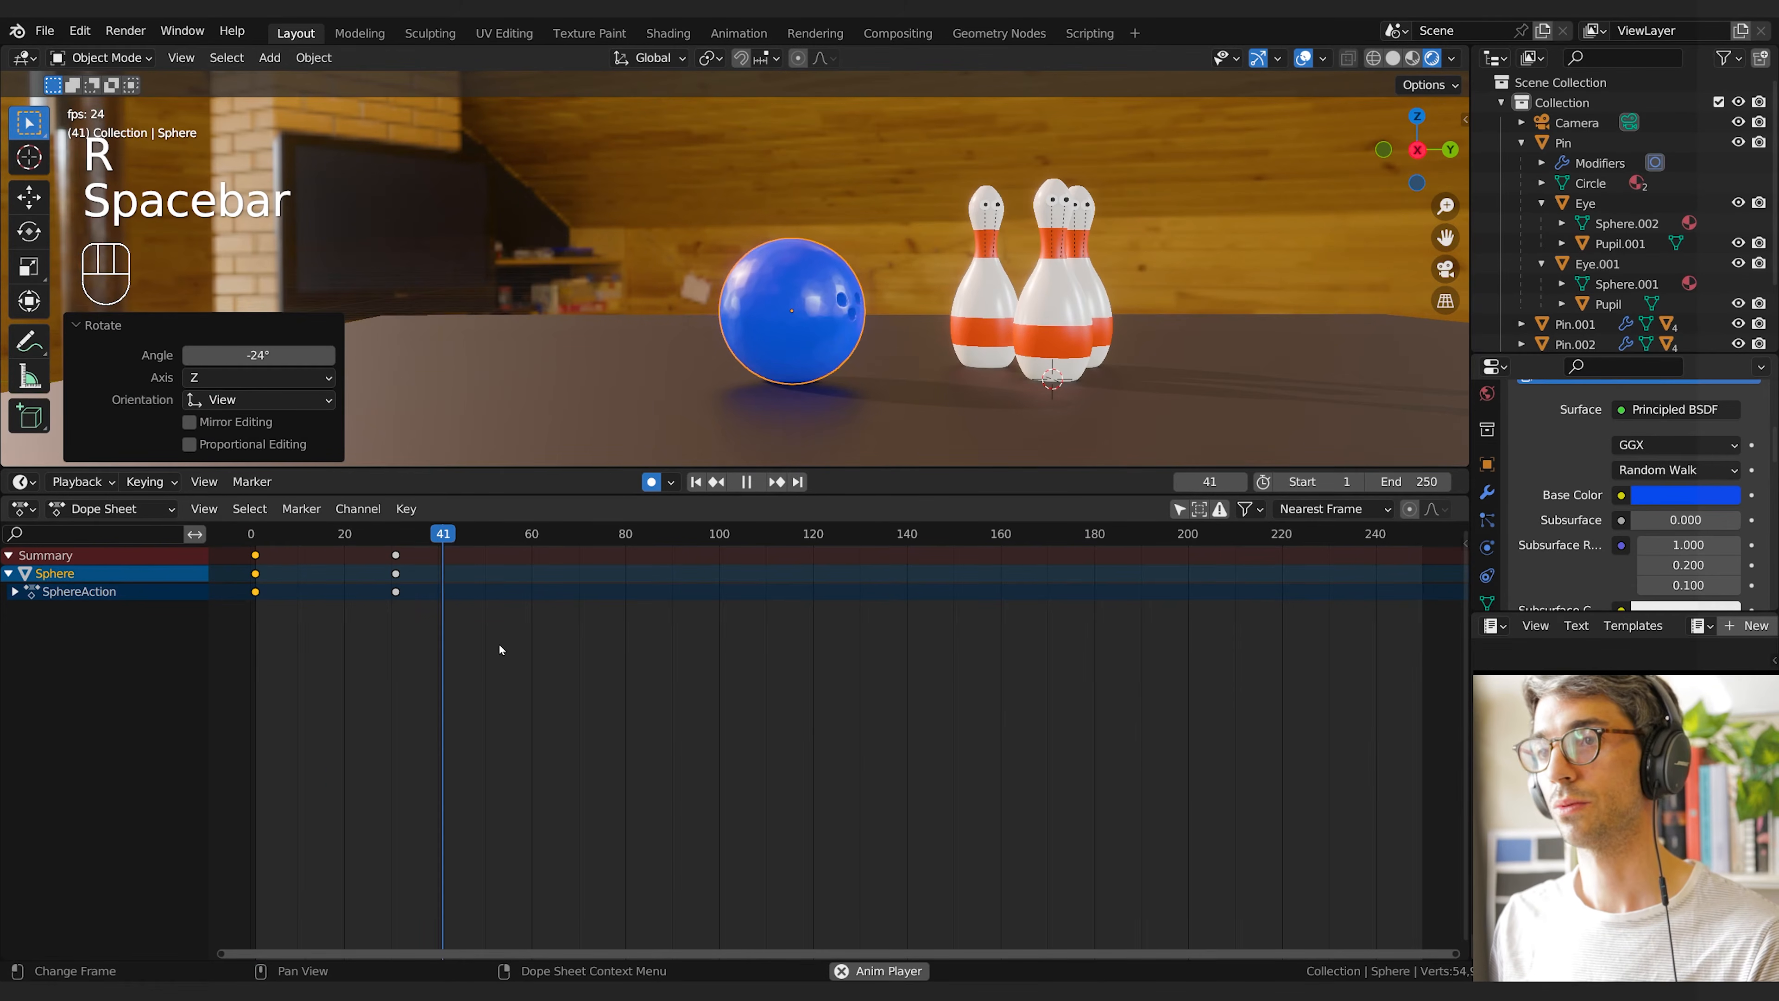
pyautogui.press('space')
# At frame 37, rotate the ball slightly and move it about 0.163 m along Y towards the pins
pyautogui.moveTo(377, 546); pyautogui.dragTo(395, 536)
pyautogui.keyDown('shift'); pyautogui.moveTo(886, 357); pyautogui.dragTo(780, 347, button='middle'); pyautogui.keyUp('shift')
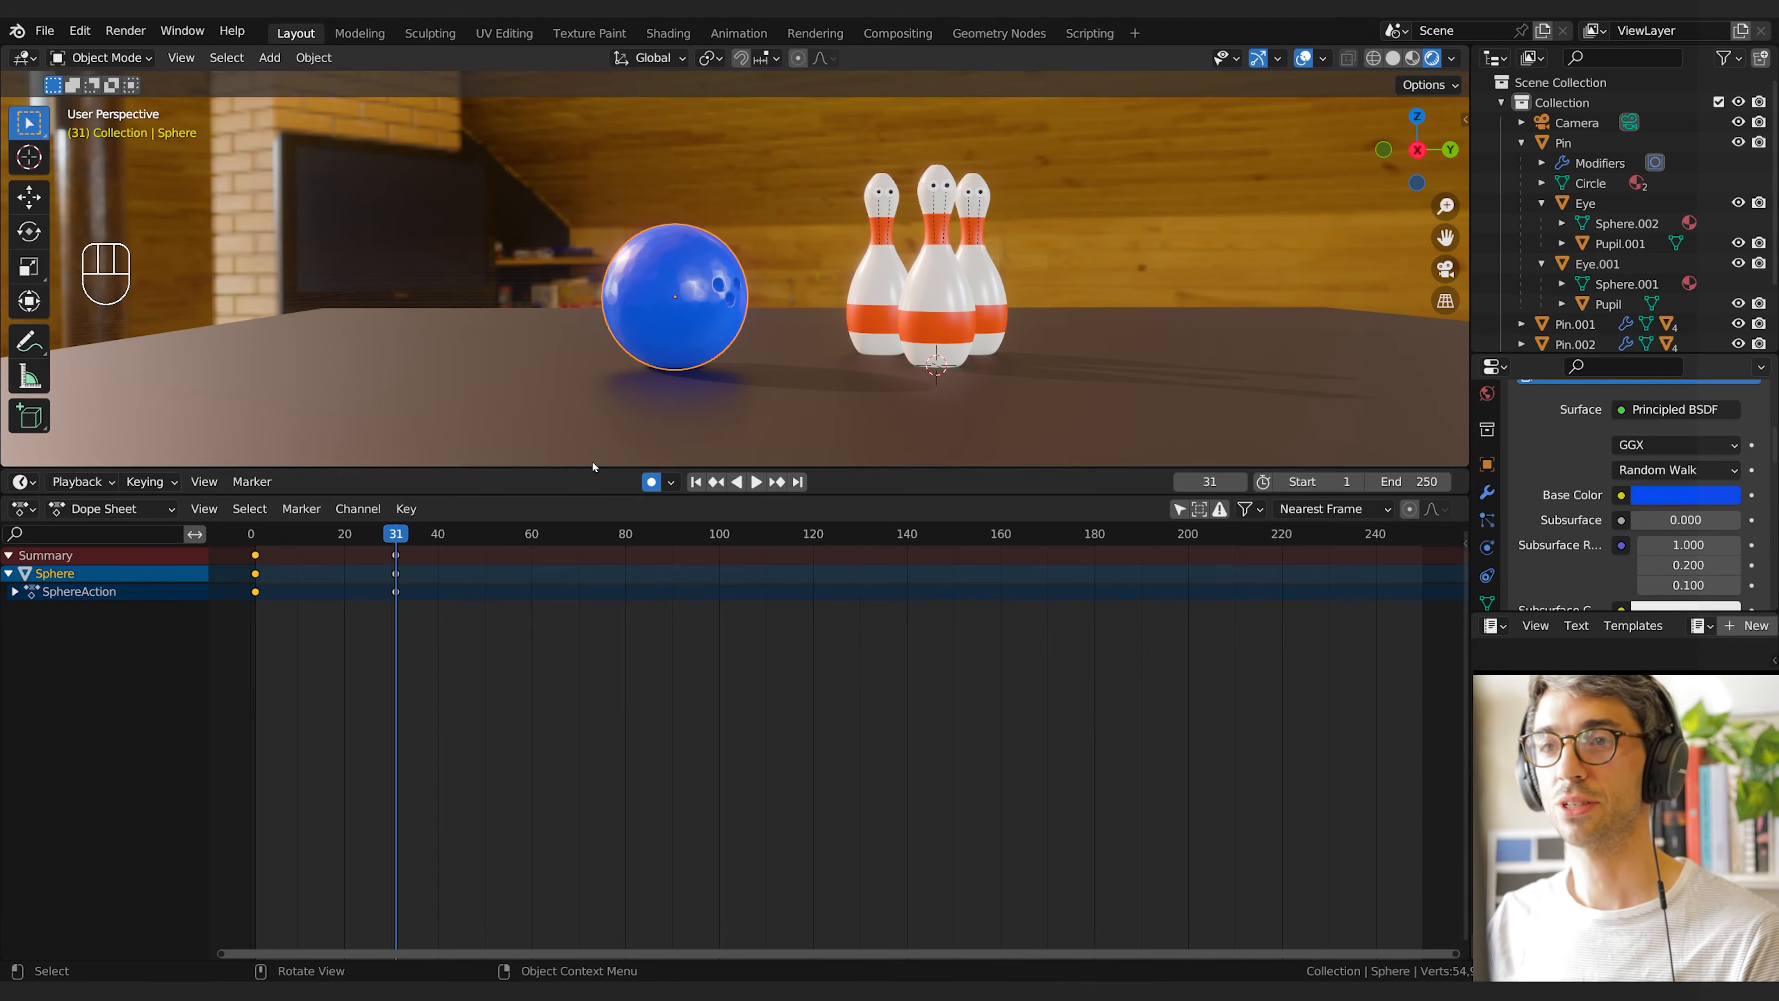
pyautogui.moveTo(395, 542); pyautogui.dragTo(424, 539)
pyautogui.press('r')
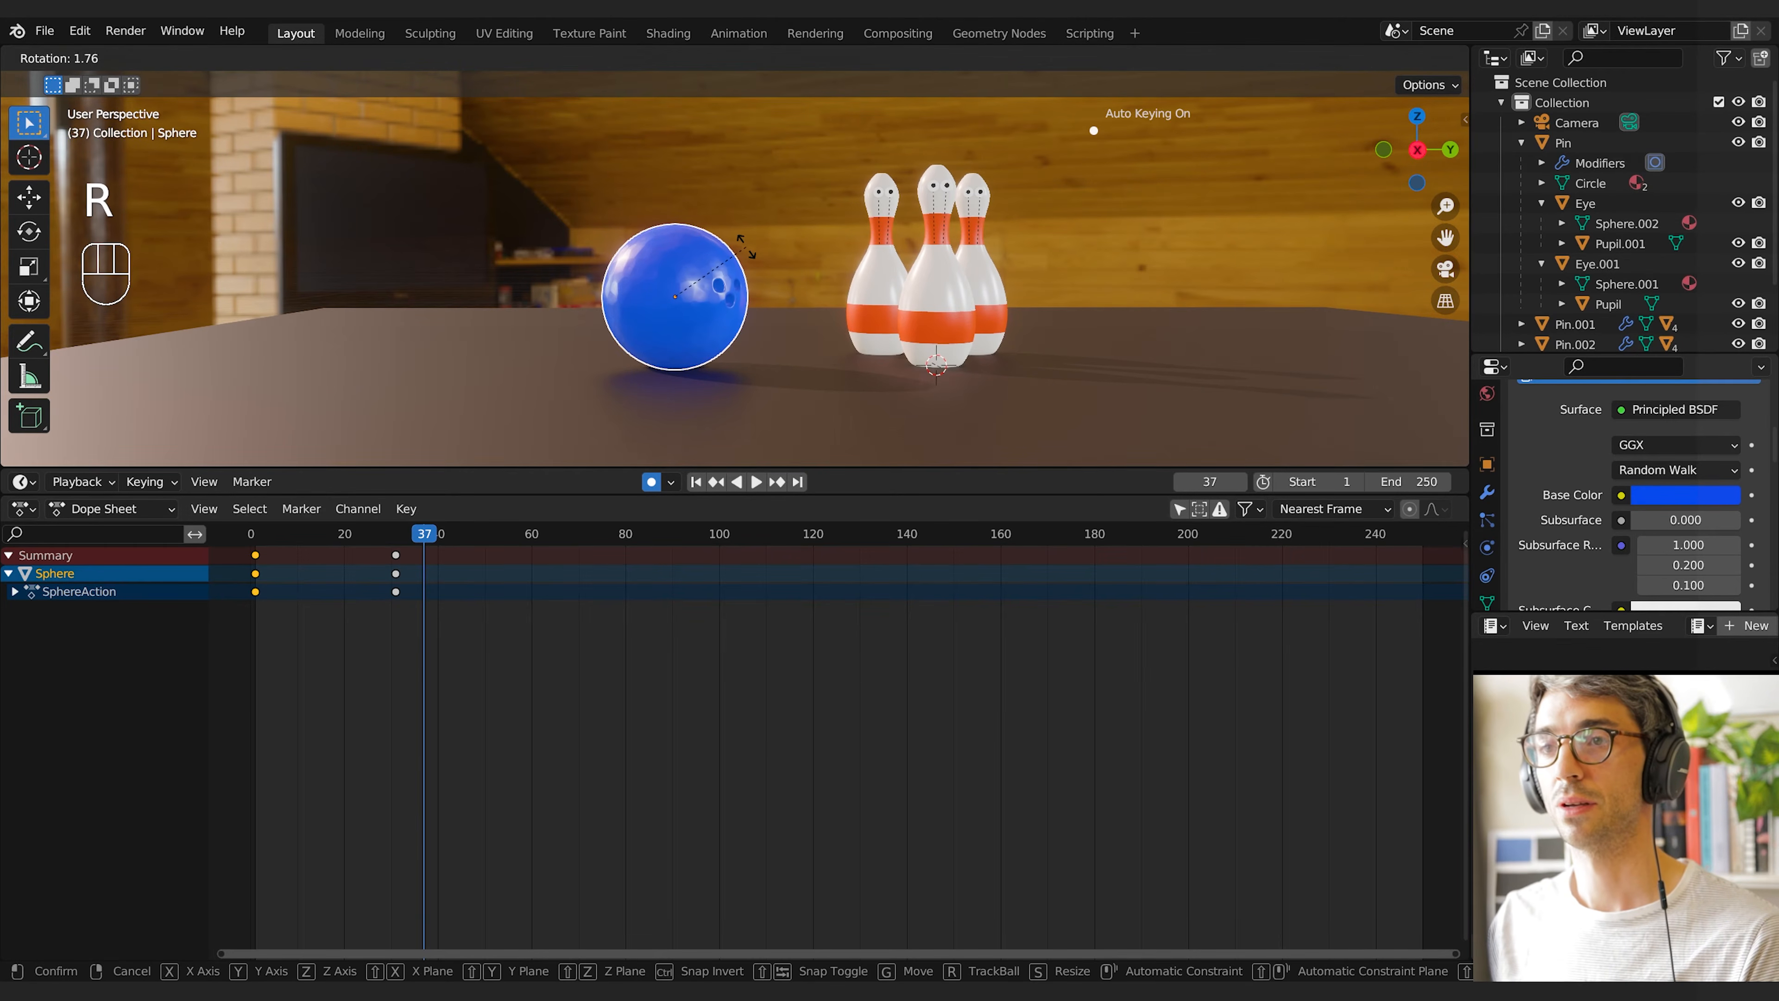
pyautogui.click(757, 265)
pyautogui.press('g')
pyautogui.middleClick(760, 266)
pyautogui.click(768, 270)
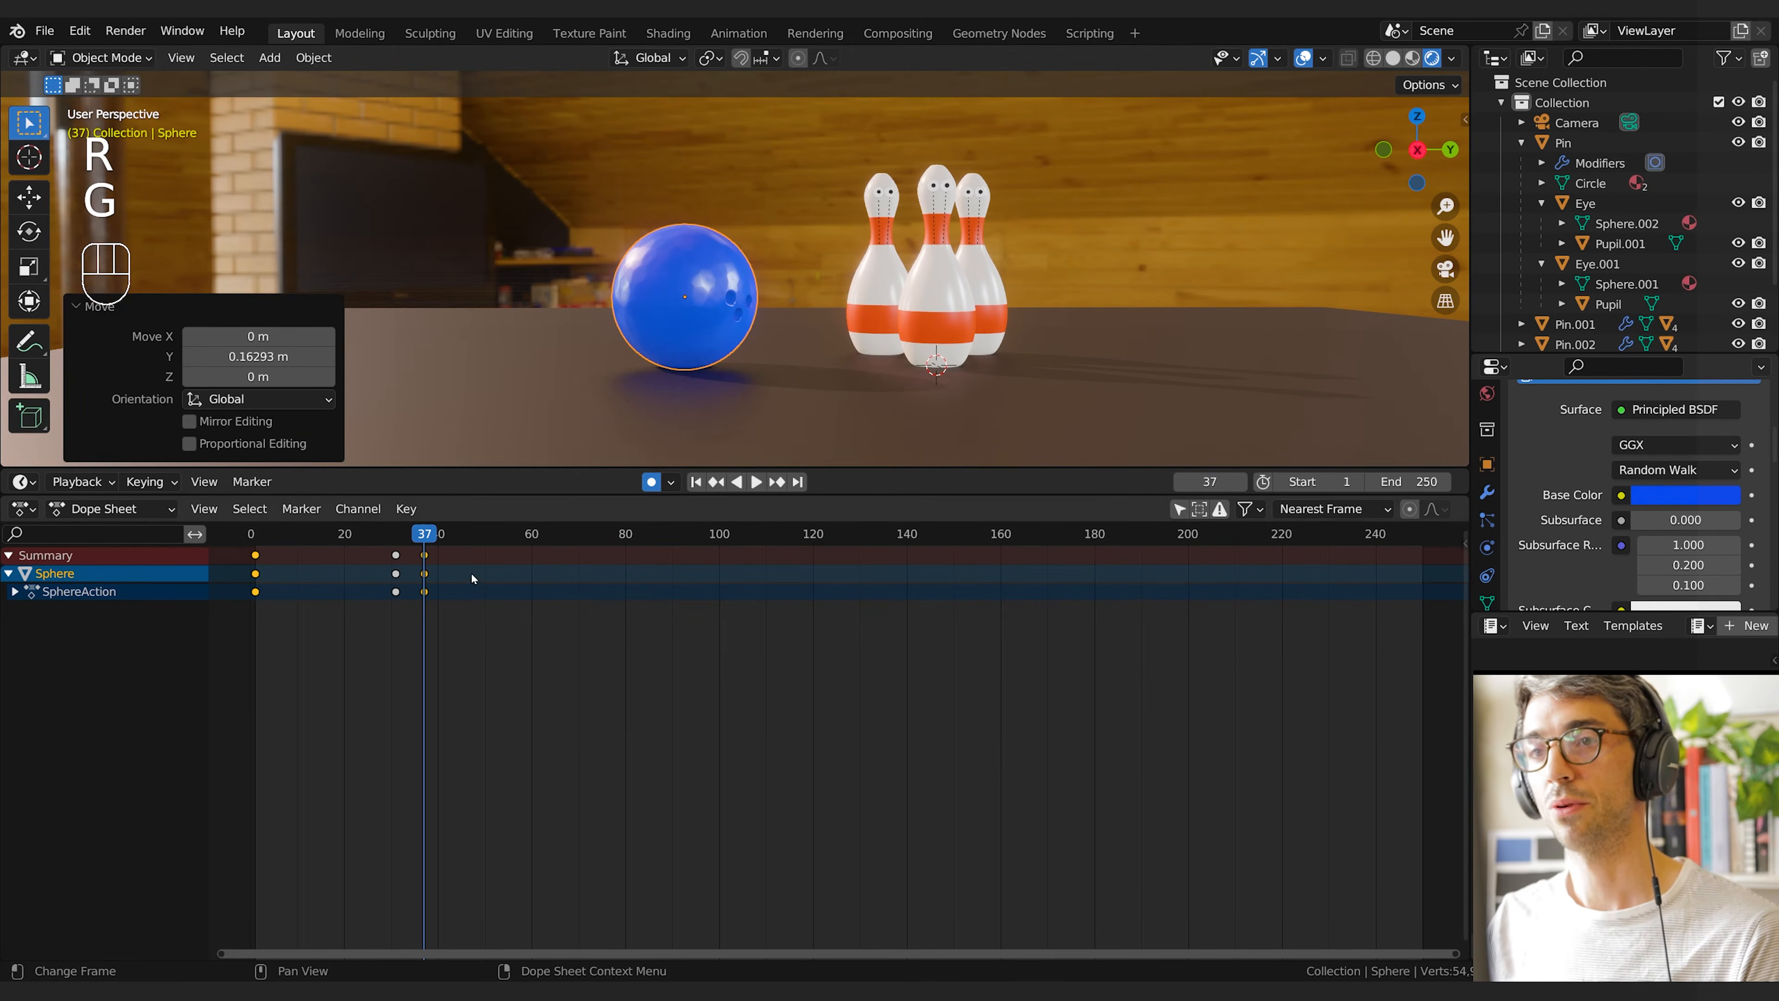
# At frame 42, rotate the ball backwards and move it about -0.175 m along Y, and play the result
pyautogui.moveTo(436, 541); pyautogui.dragTo(448, 539)
pyautogui.press('r')
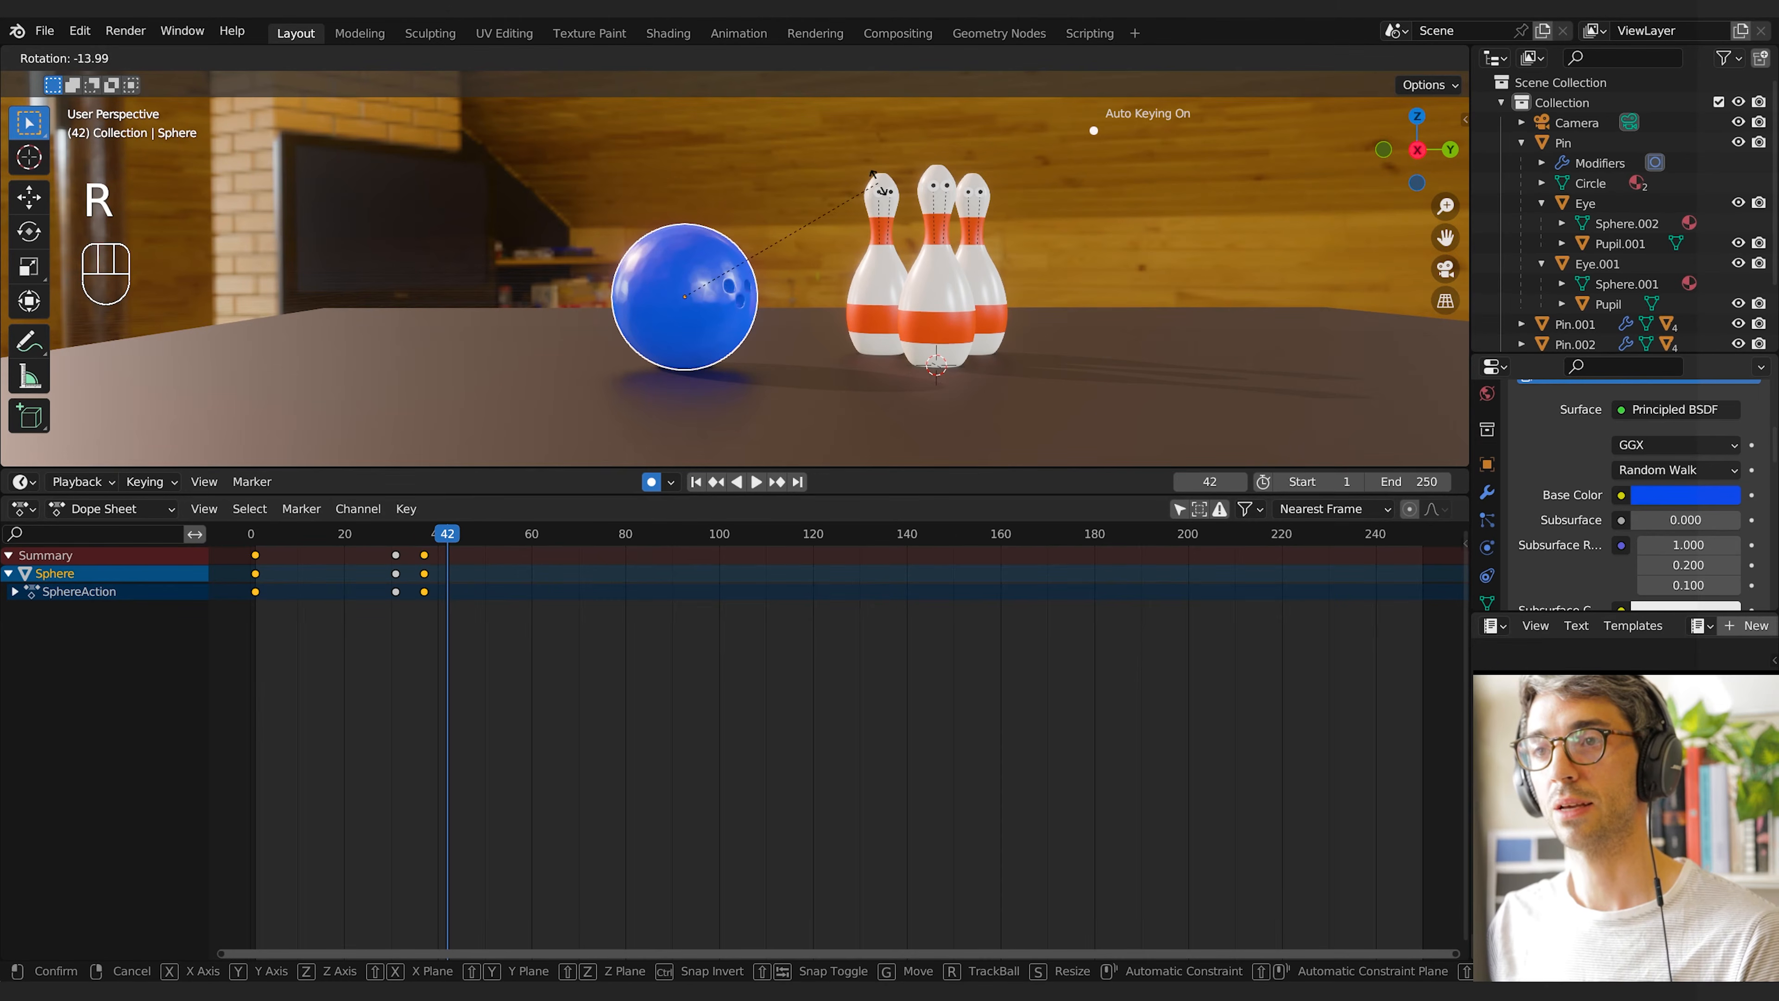
pyautogui.click(870, 207)
pyautogui.press('g')
pyautogui.middleClick(868, 206)
pyautogui.click(861, 207)
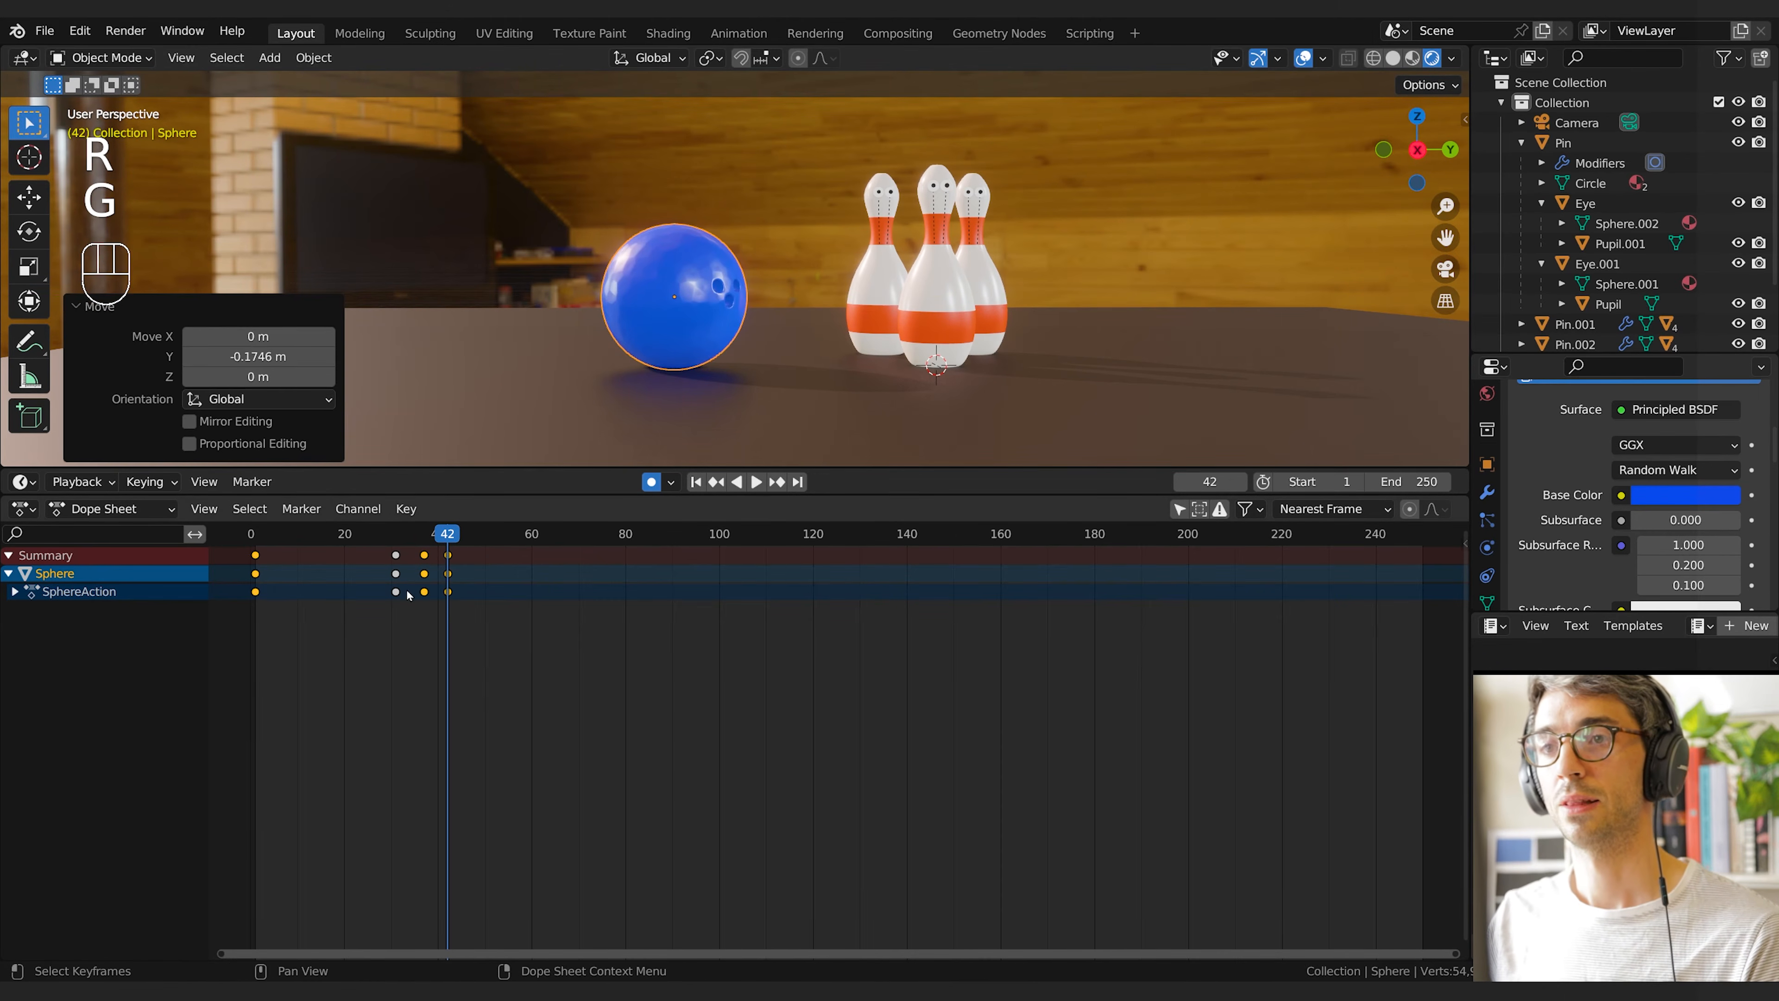
pyautogui.moveTo(434, 540); pyautogui.dragTo(411, 540)
pyautogui.press('space')
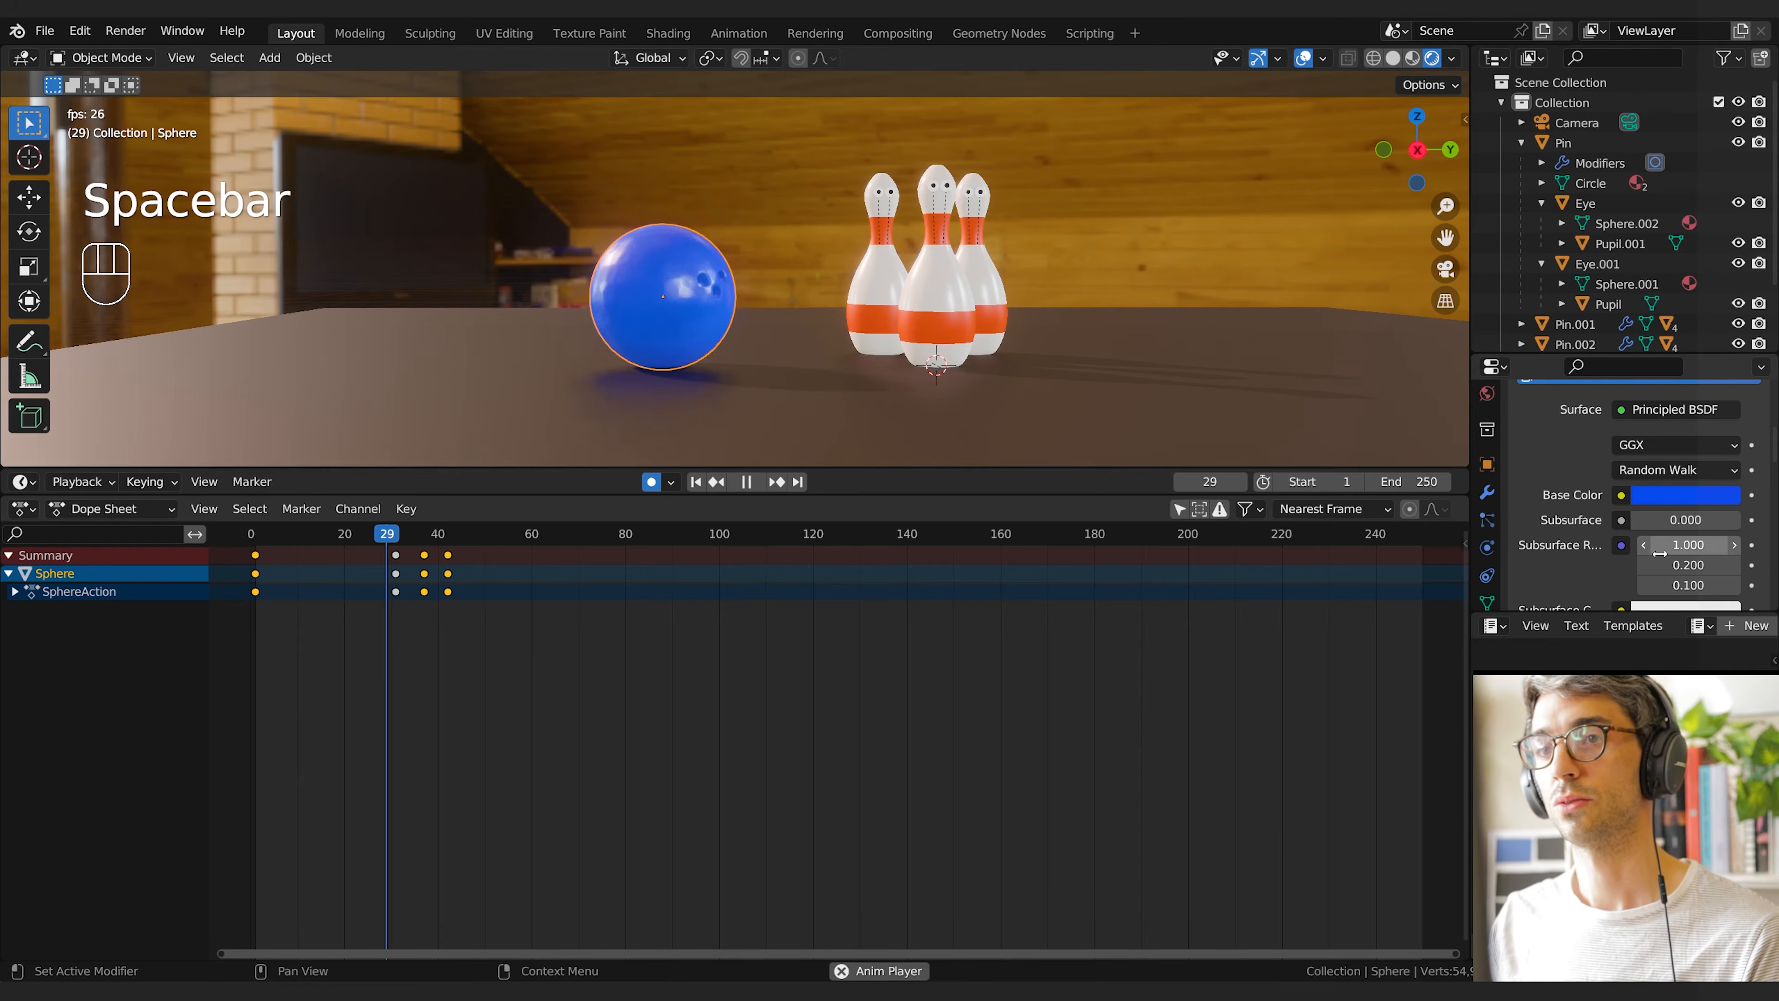
pyautogui.press('space')
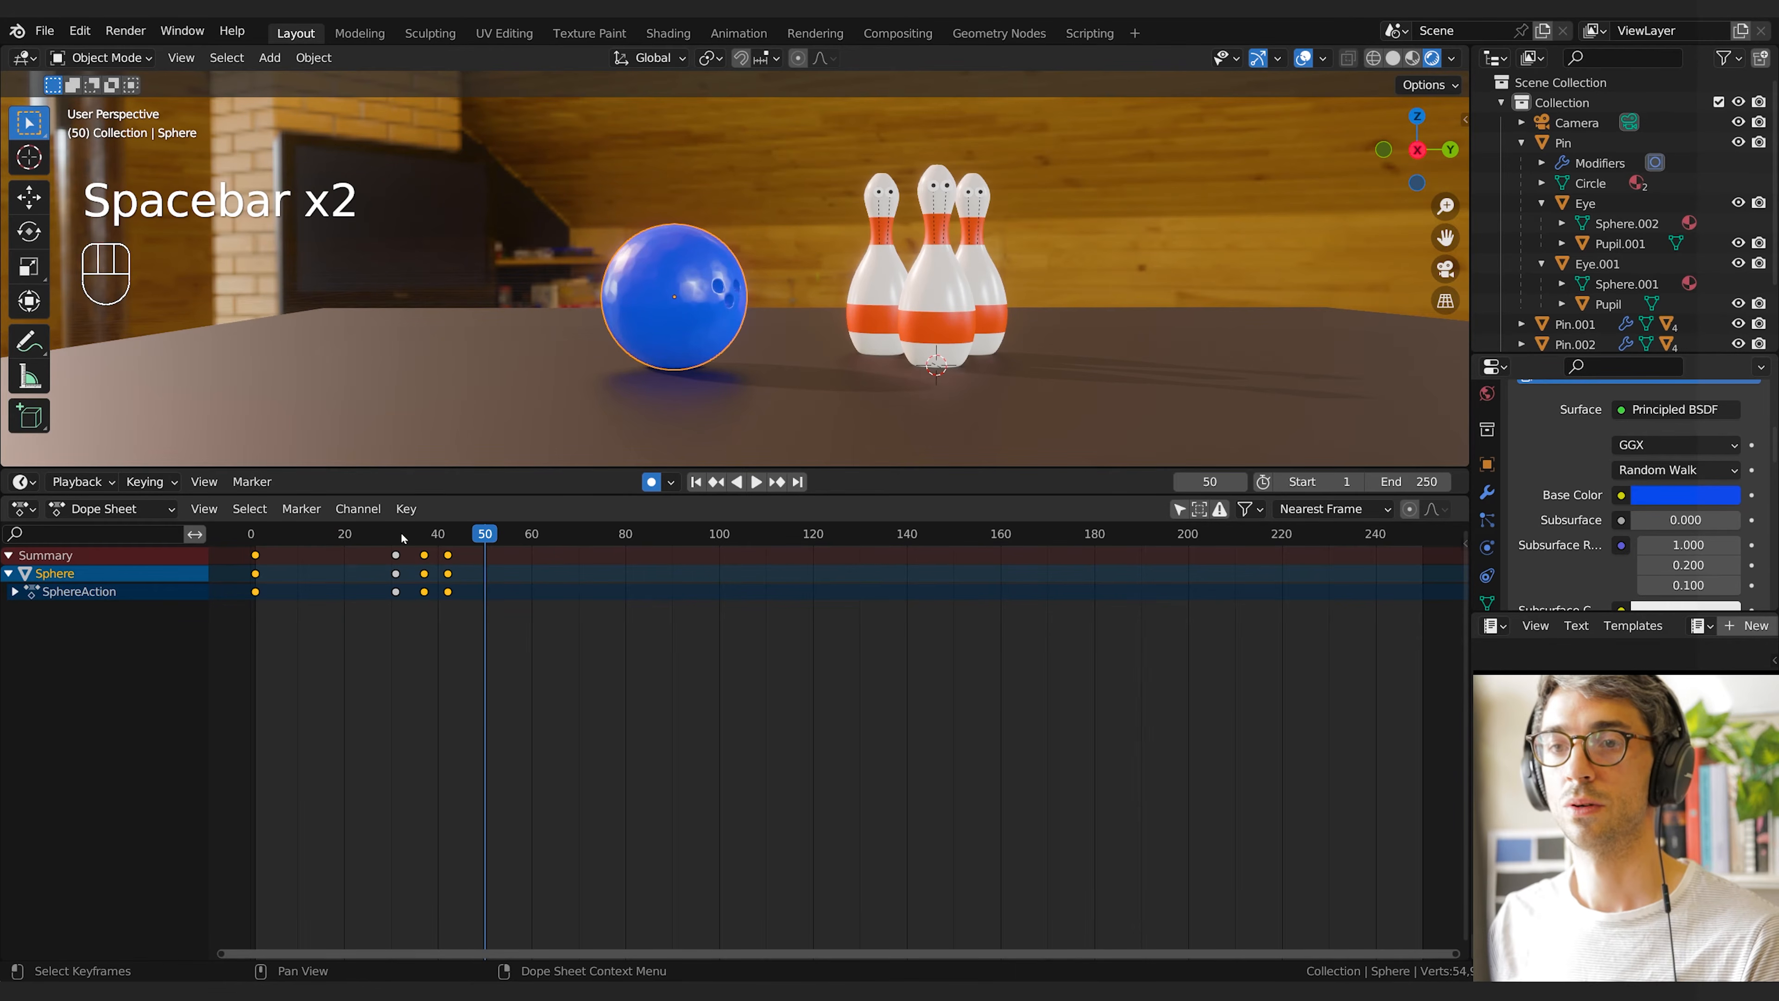
# At frame 37, move the ball about 0.14 m further along Y and play back the overshoot
pyautogui.moveTo(403, 538); pyautogui.dragTo(424, 548)
pyautogui.press('g')
pyautogui.press('y')
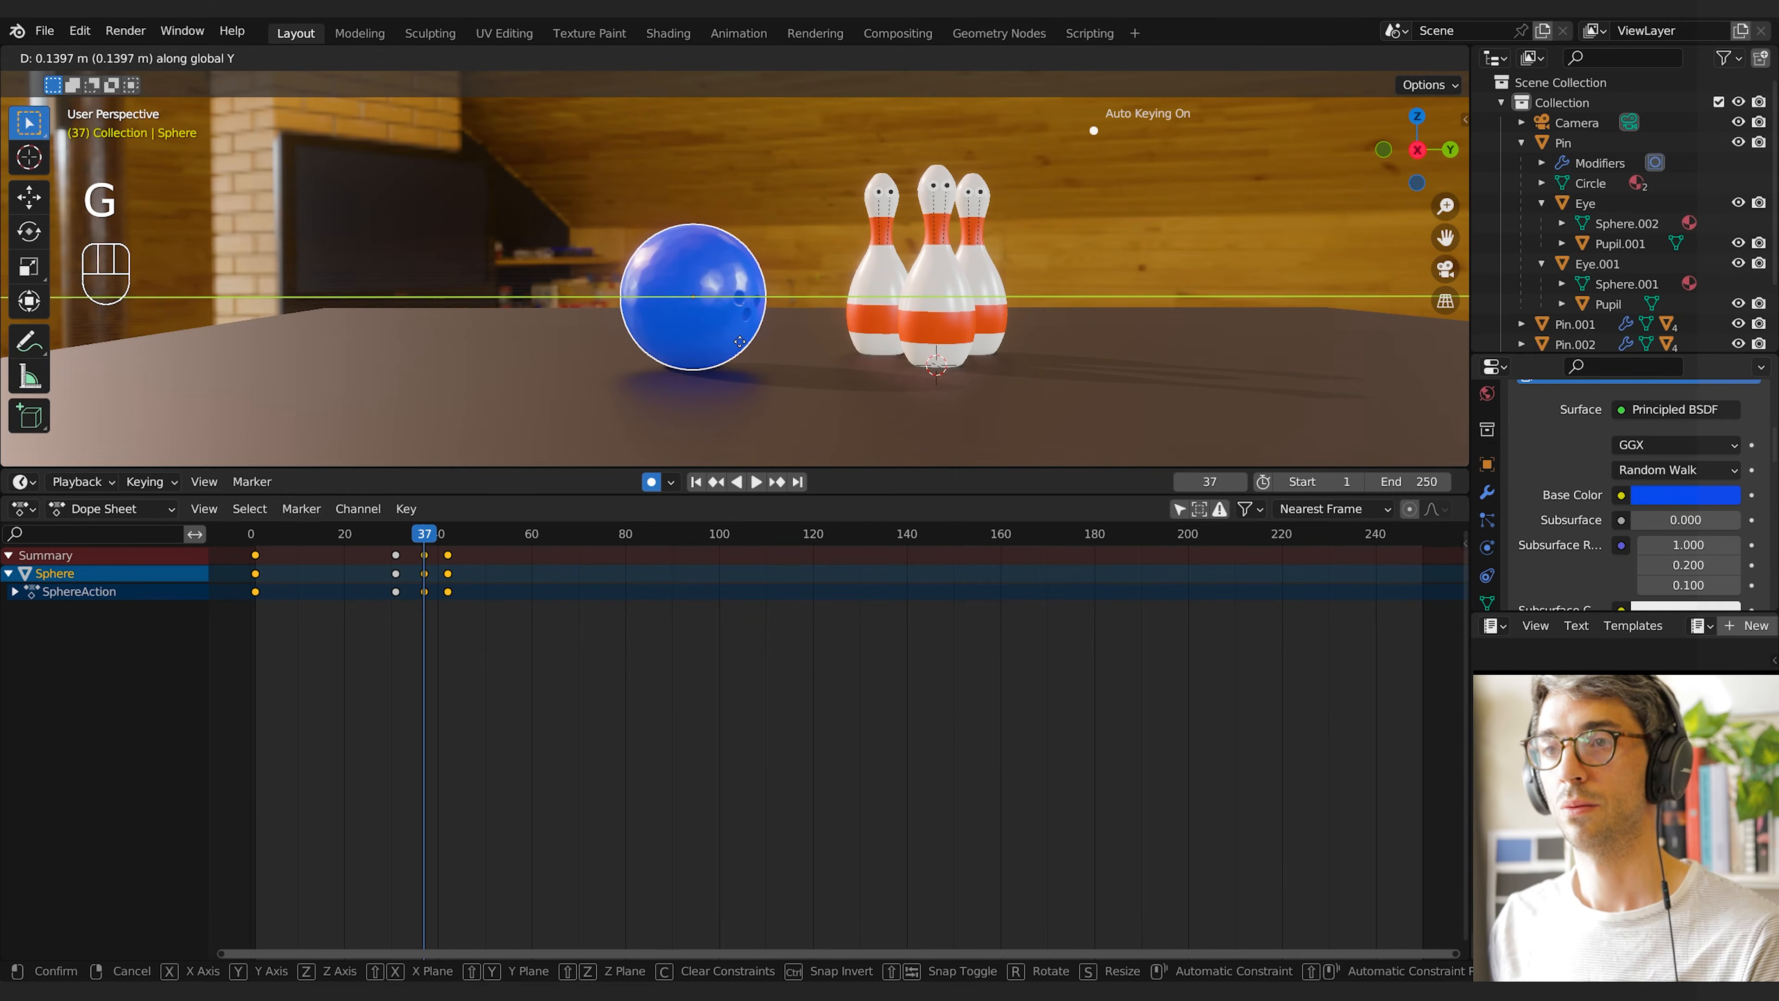
pyautogui.click(739, 342)
pyautogui.click(397, 537)
pyautogui.press('space')
pyautogui.press('space')
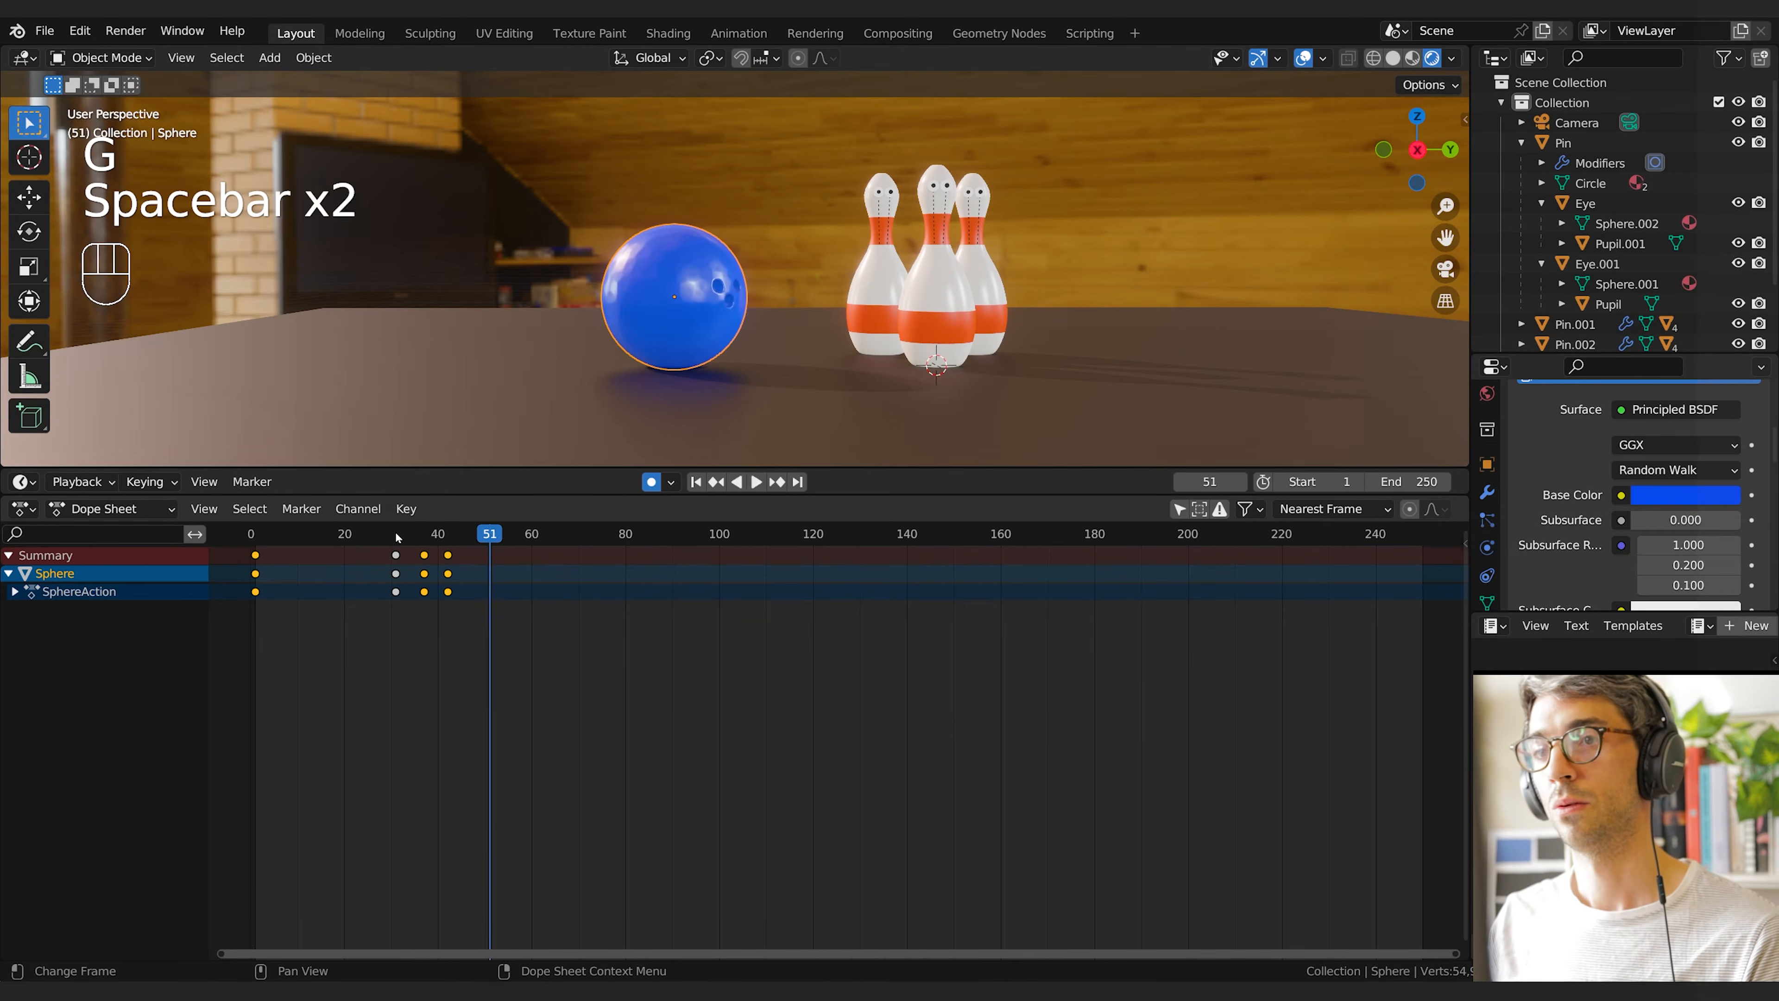
# Try the ball's last keyframe at frame 52 and its overshoot keyframe at frame 41, and play the motion
pyautogui.click(476, 538)
pyautogui.click(449, 555)
pyautogui.press('g')
pyautogui.click(485, 555)
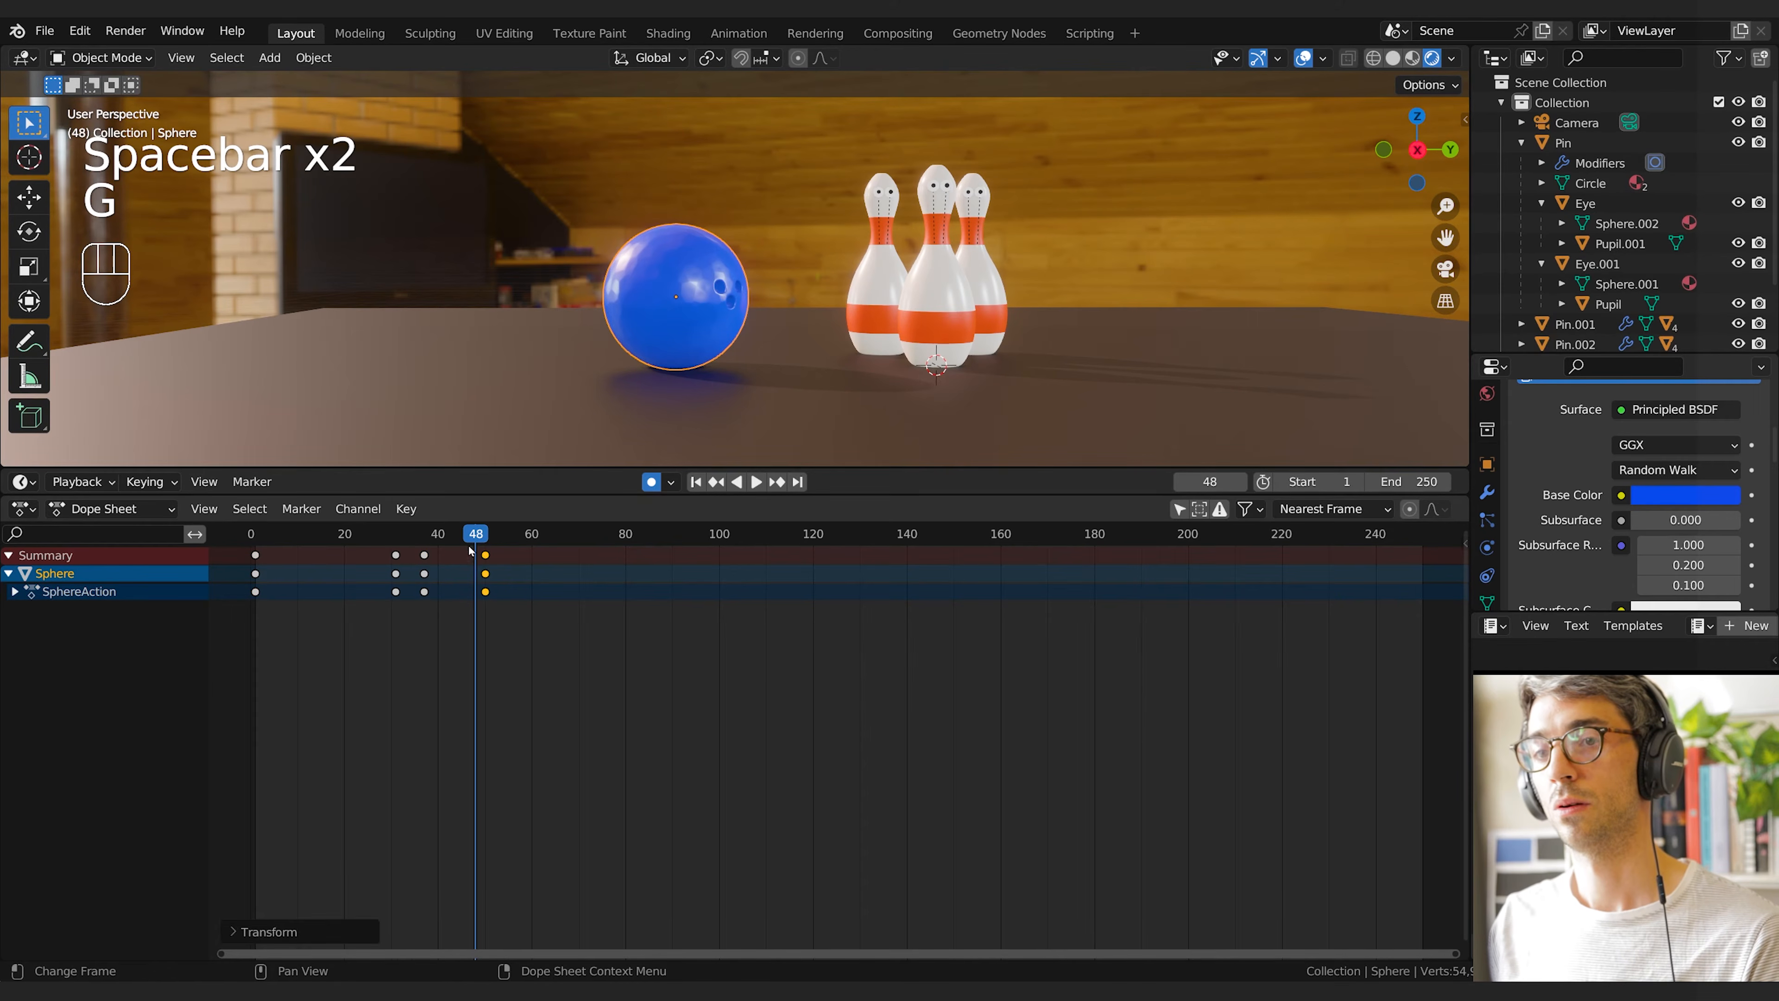
pyautogui.press('g')
pyautogui.click(436, 556)
pyautogui.click(425, 555)
pyautogui.press('g')
pyautogui.click(444, 556)
pyautogui.click(394, 534)
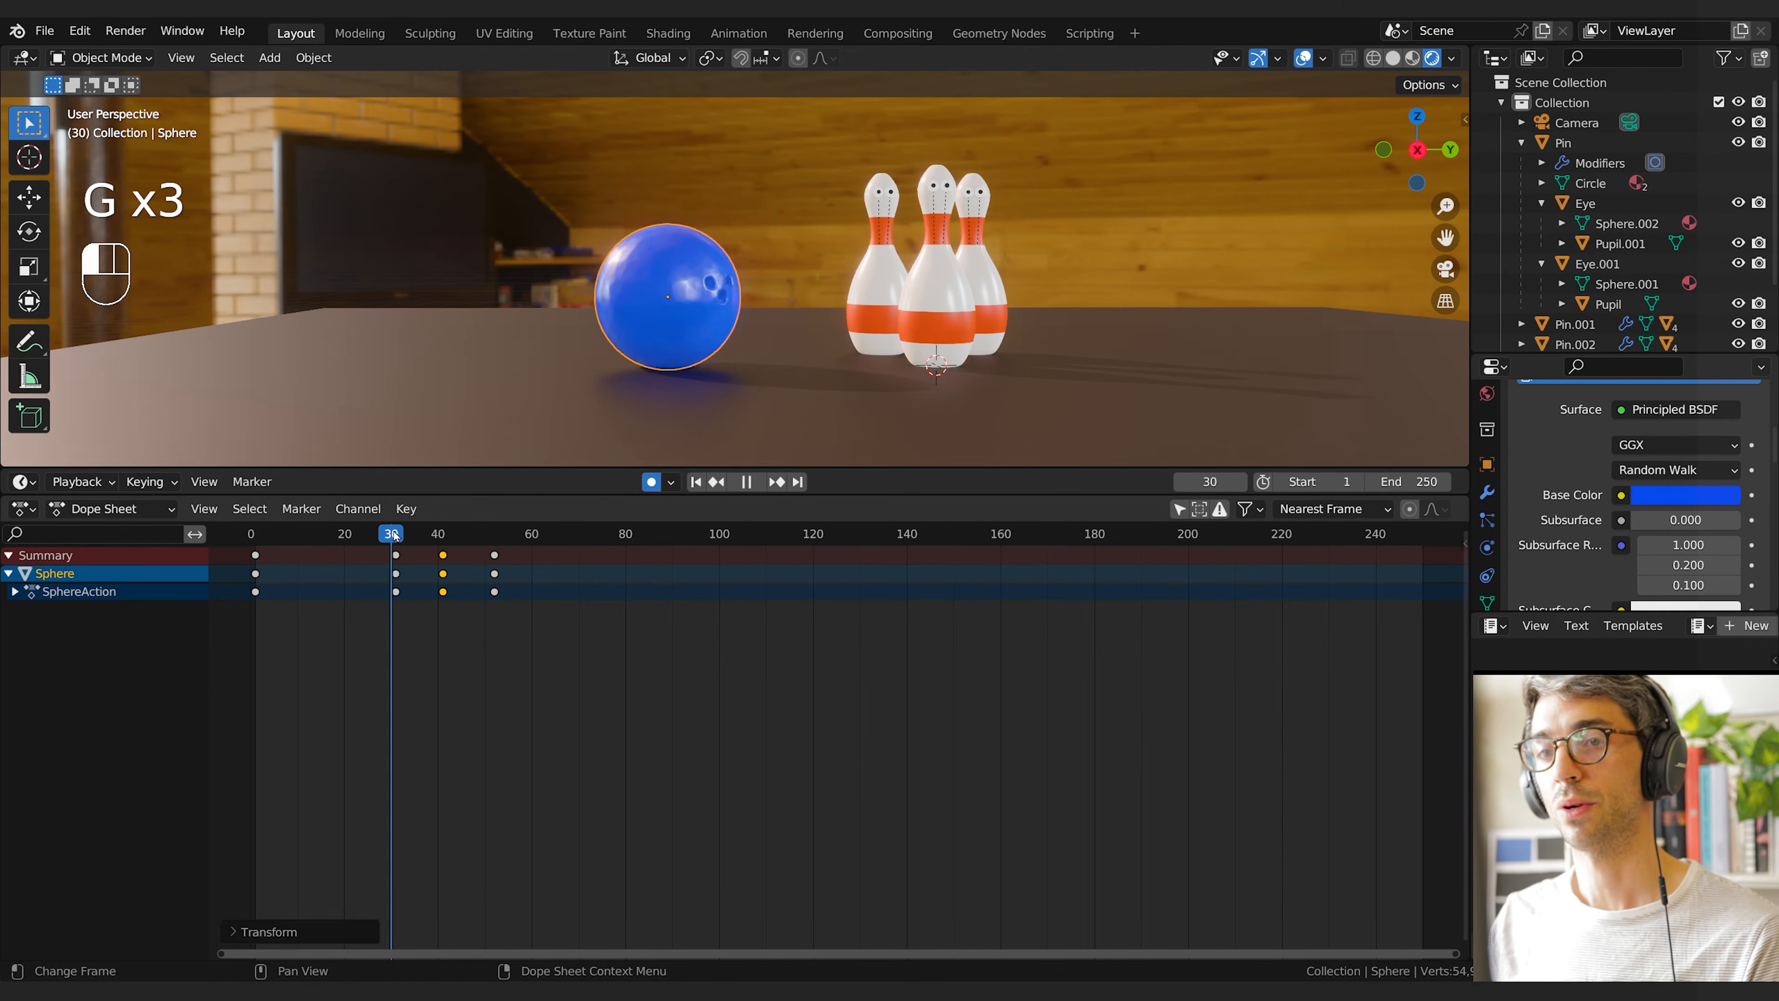
pyautogui.press('space')
# Move the ball's last keyframe to frame 56 and its overshoot keyframe to frame 44, and play it back
pyautogui.click(494, 555)
pyautogui.press('g')
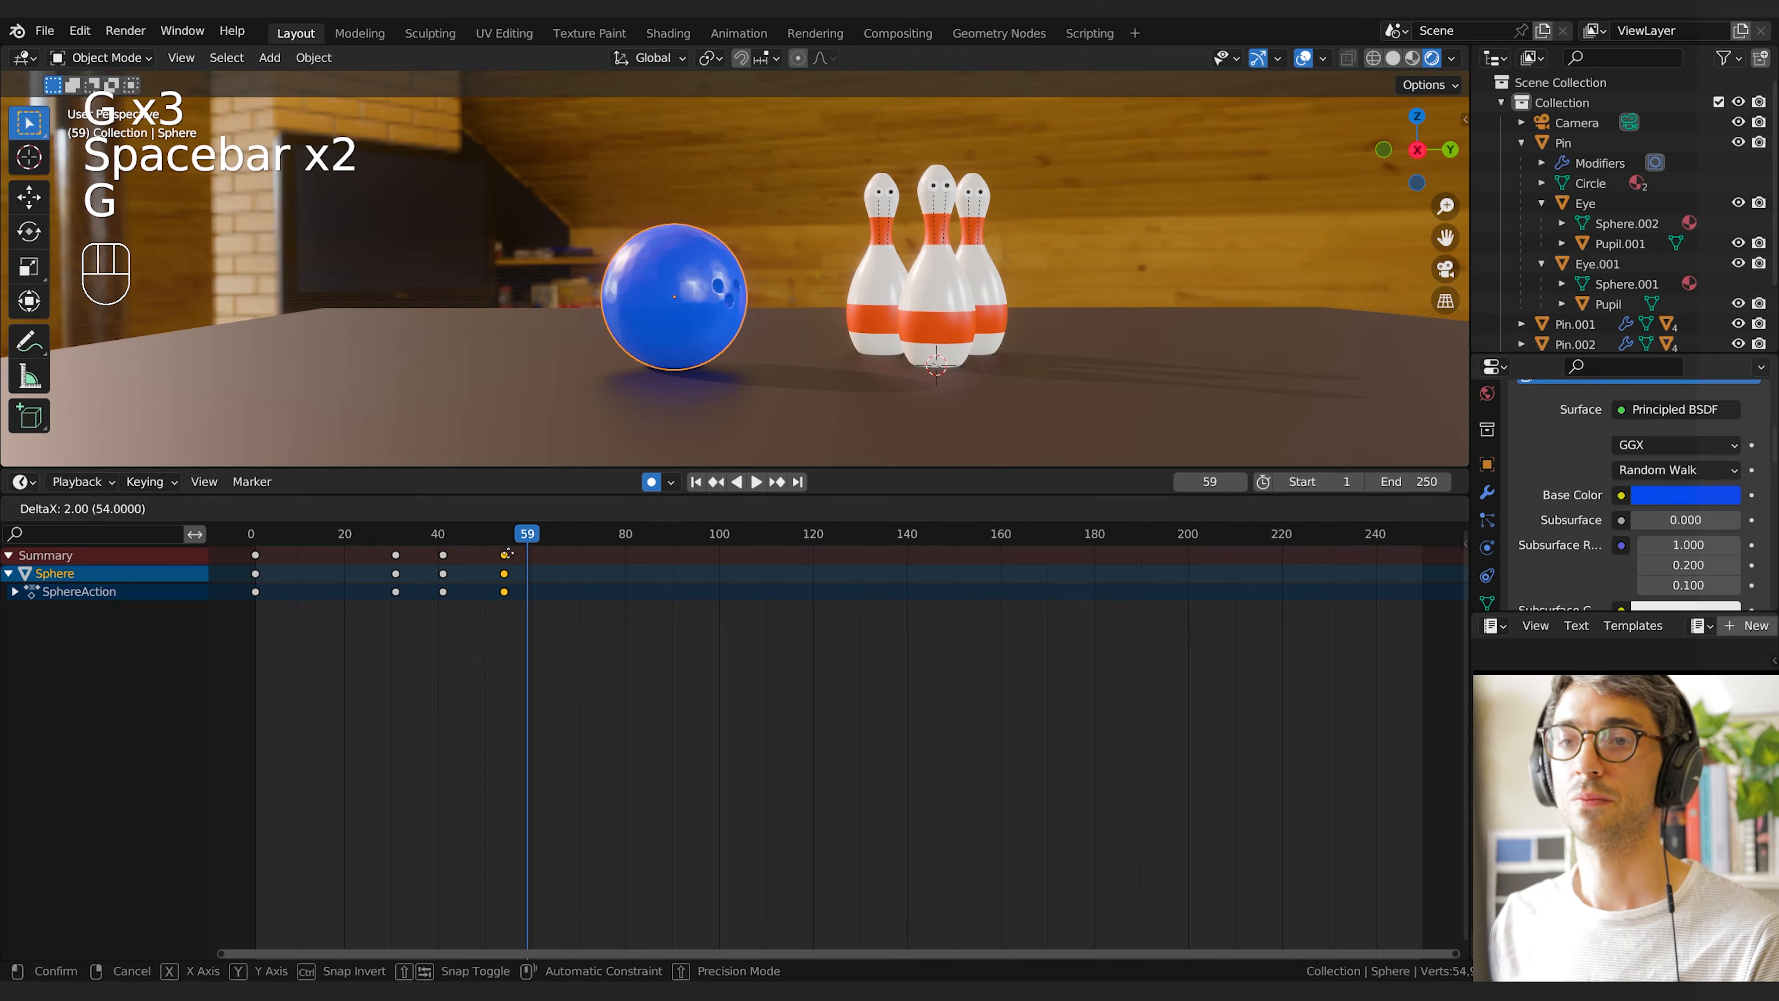
pyautogui.click(517, 554)
pyautogui.click(445, 557)
pyautogui.press('g')
pyautogui.click(458, 556)
pyautogui.click(372, 539)
pyautogui.press('space')
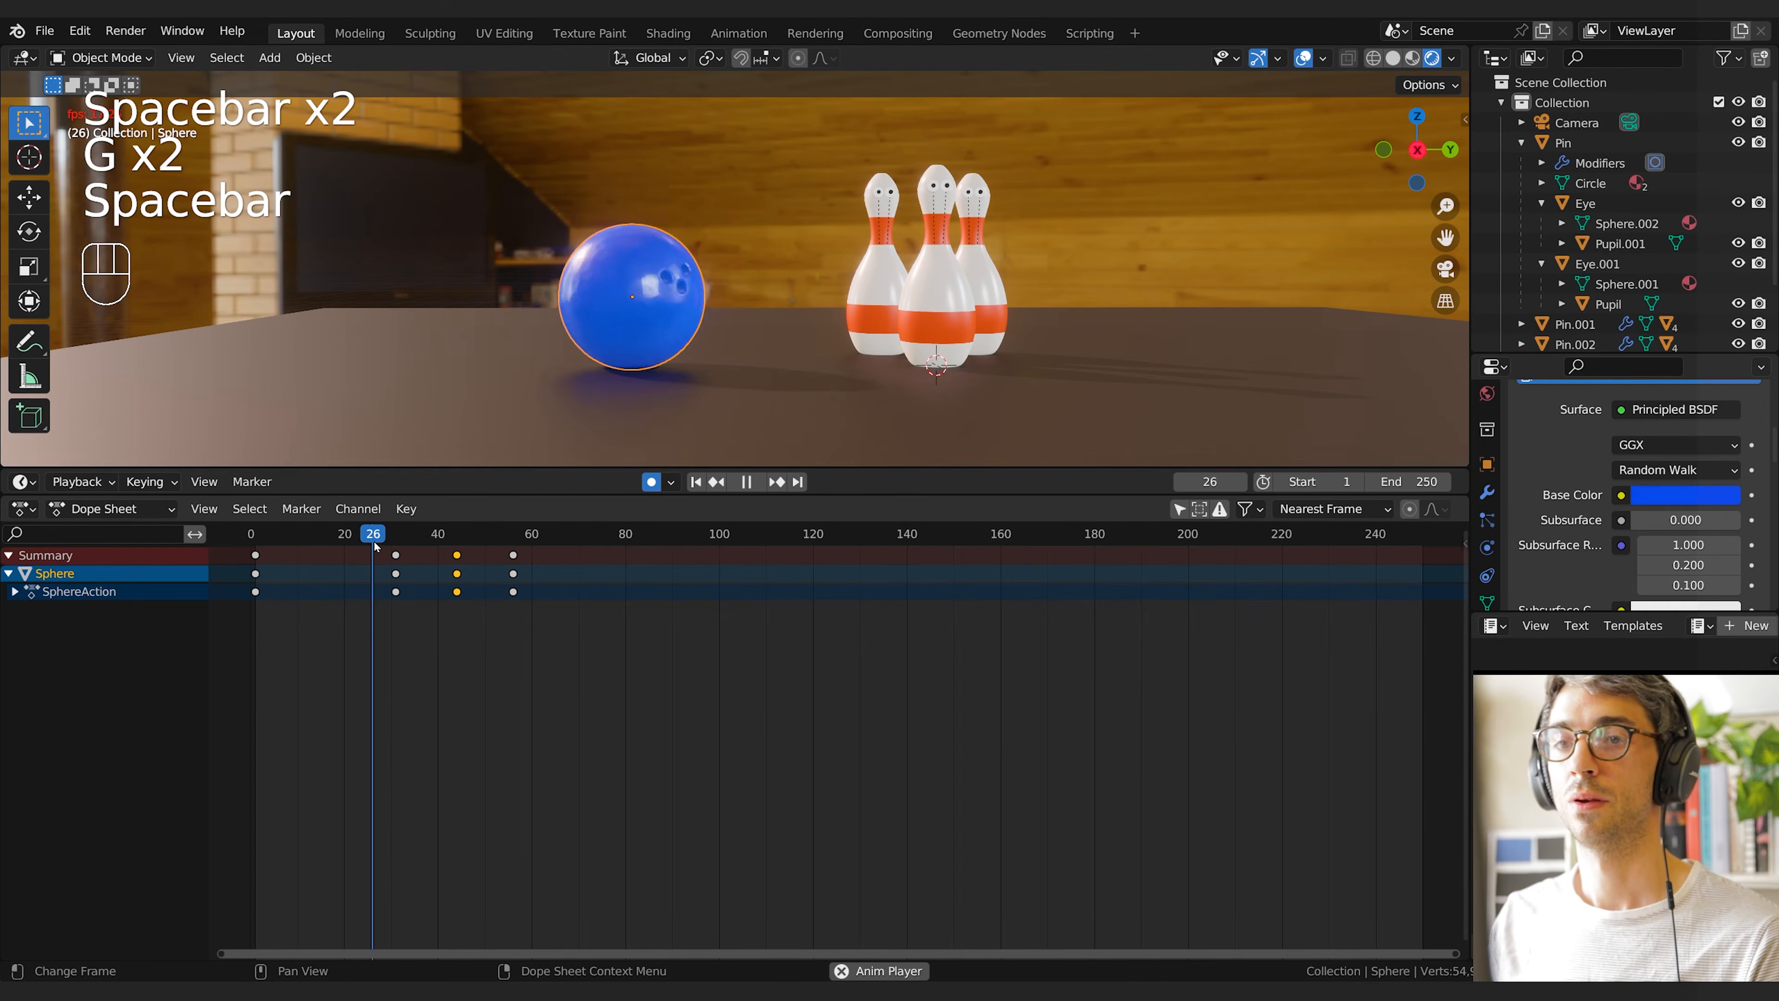
pyautogui.press('space')
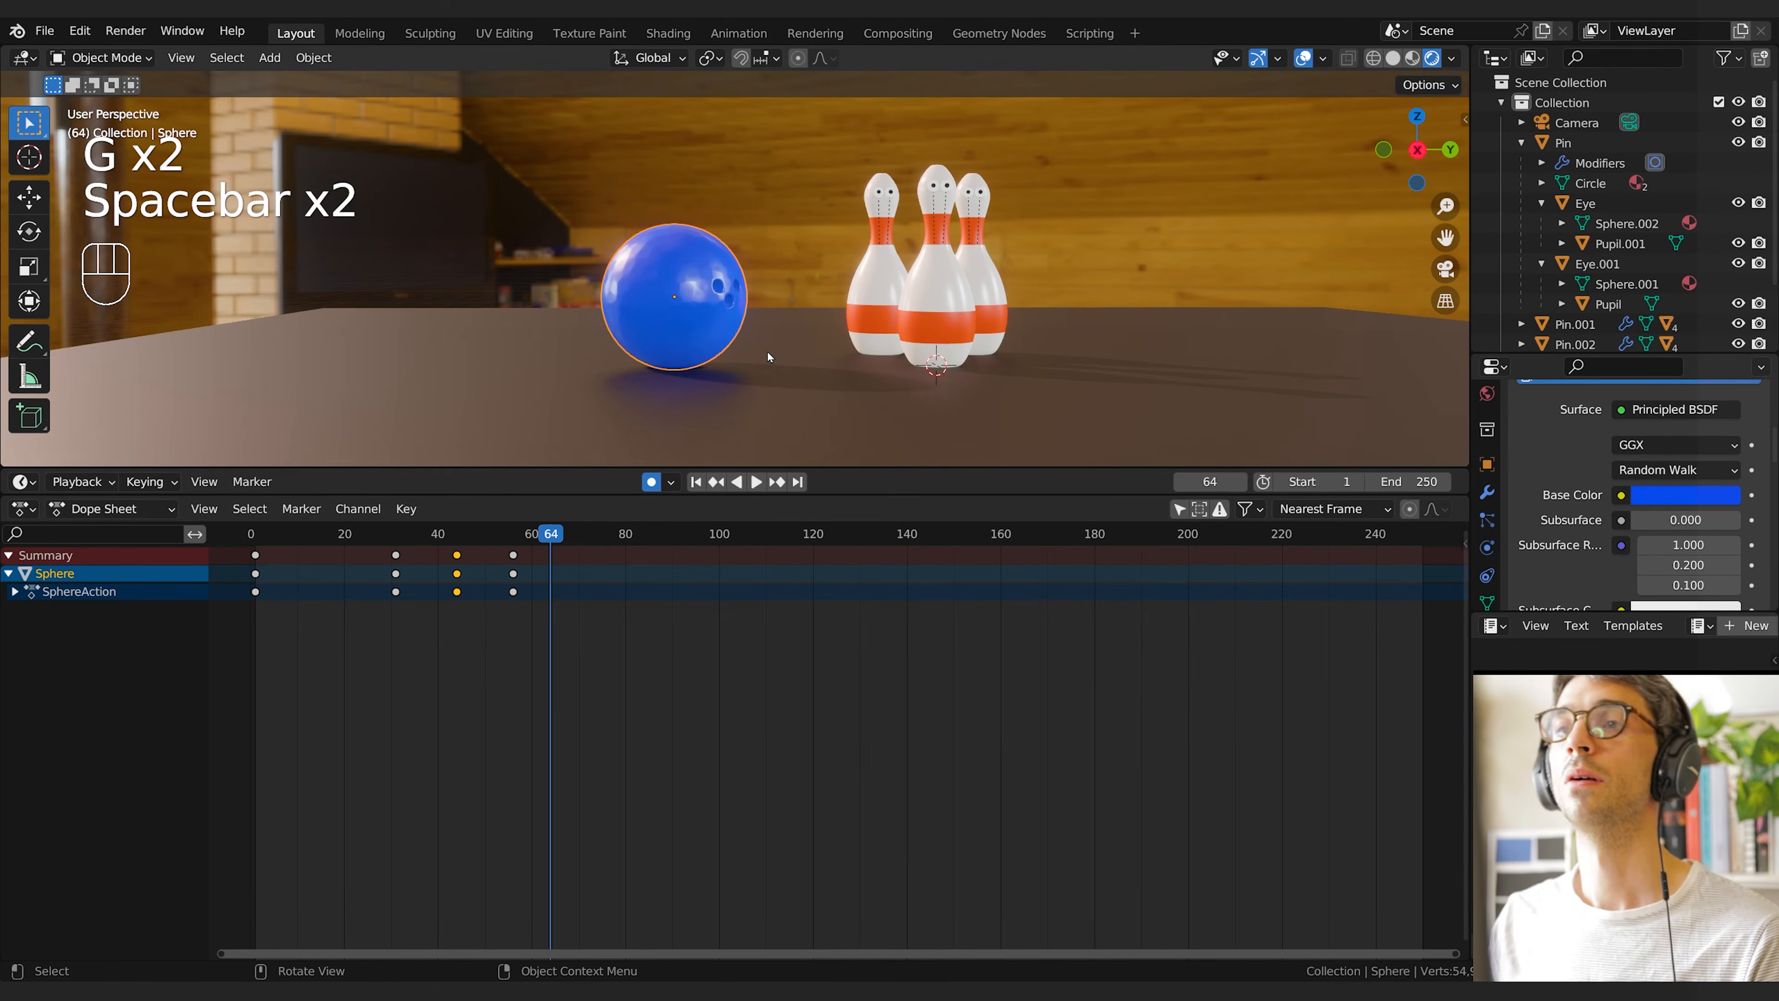
# In camera view, select all six pupils of the pins and insert Location, Rotation & Scale keyframes at frame 63
pyautogui.press('KP_0')
pyautogui.press('space')
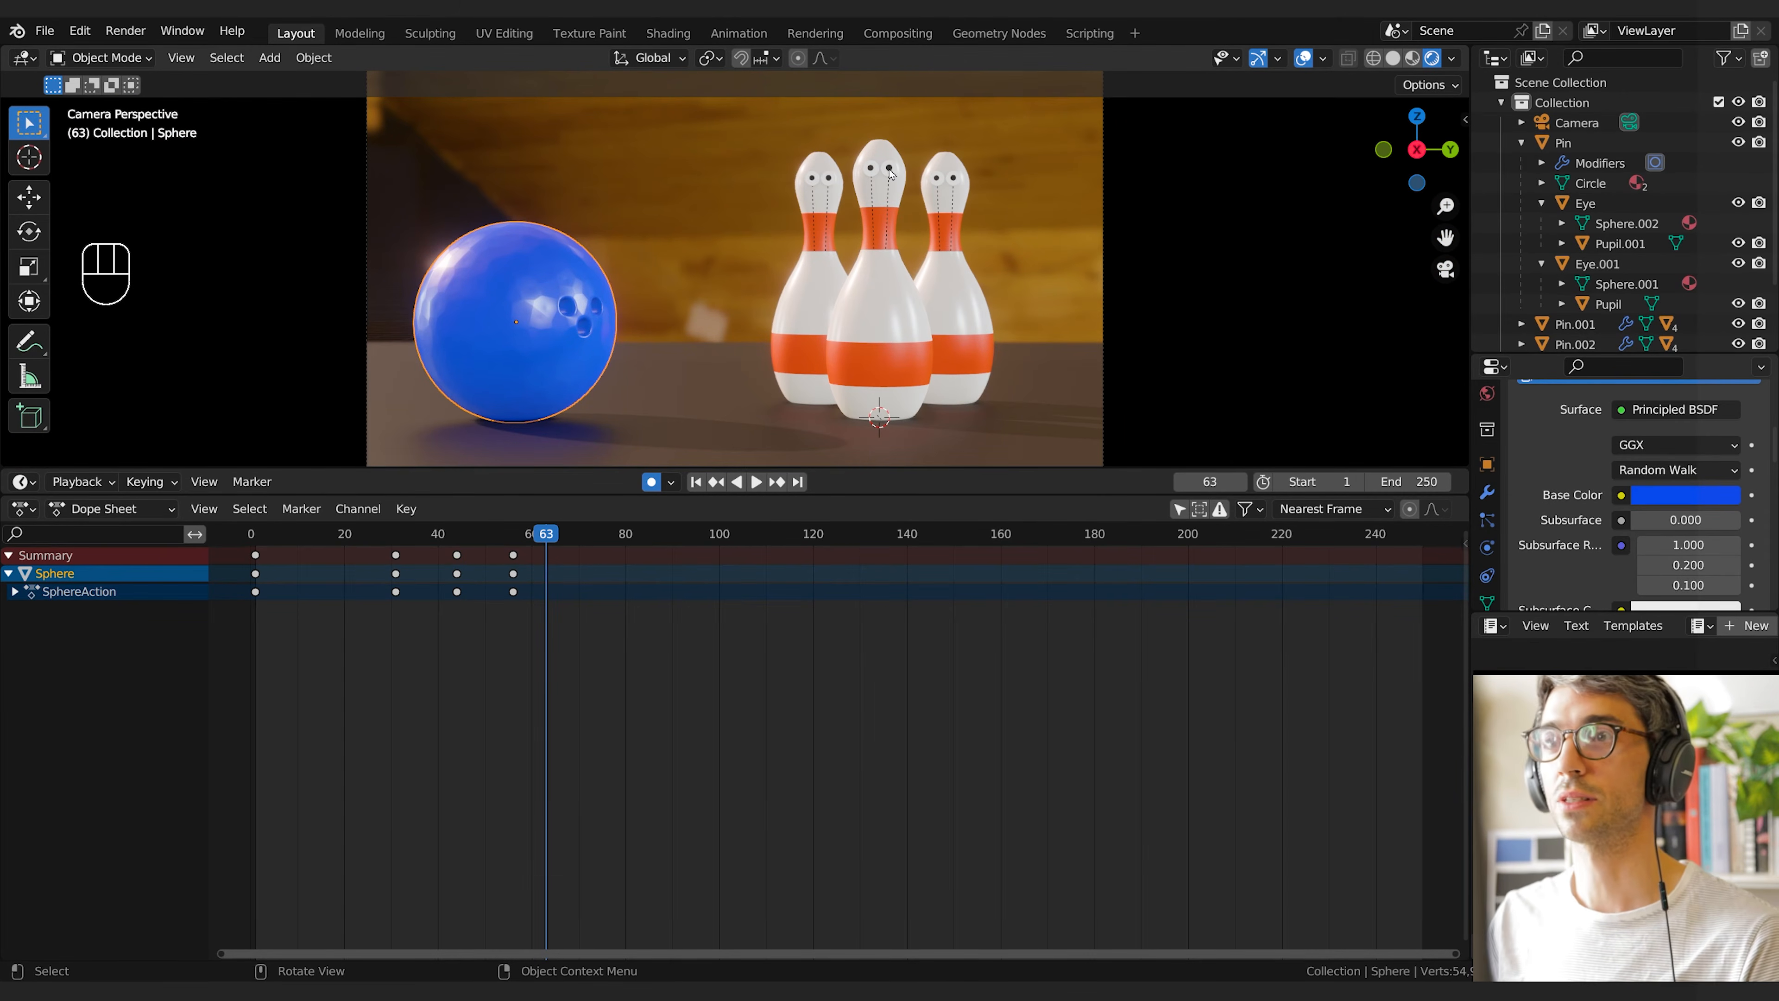
pyautogui.scroll(3, 911, 193)
pyautogui.keyDown('shift'); pyautogui.moveTo(911, 200); pyautogui.dragTo(742, 392, button='middle'); pyautogui.keyUp('shift')
pyautogui.scroll(3, 806, 350)
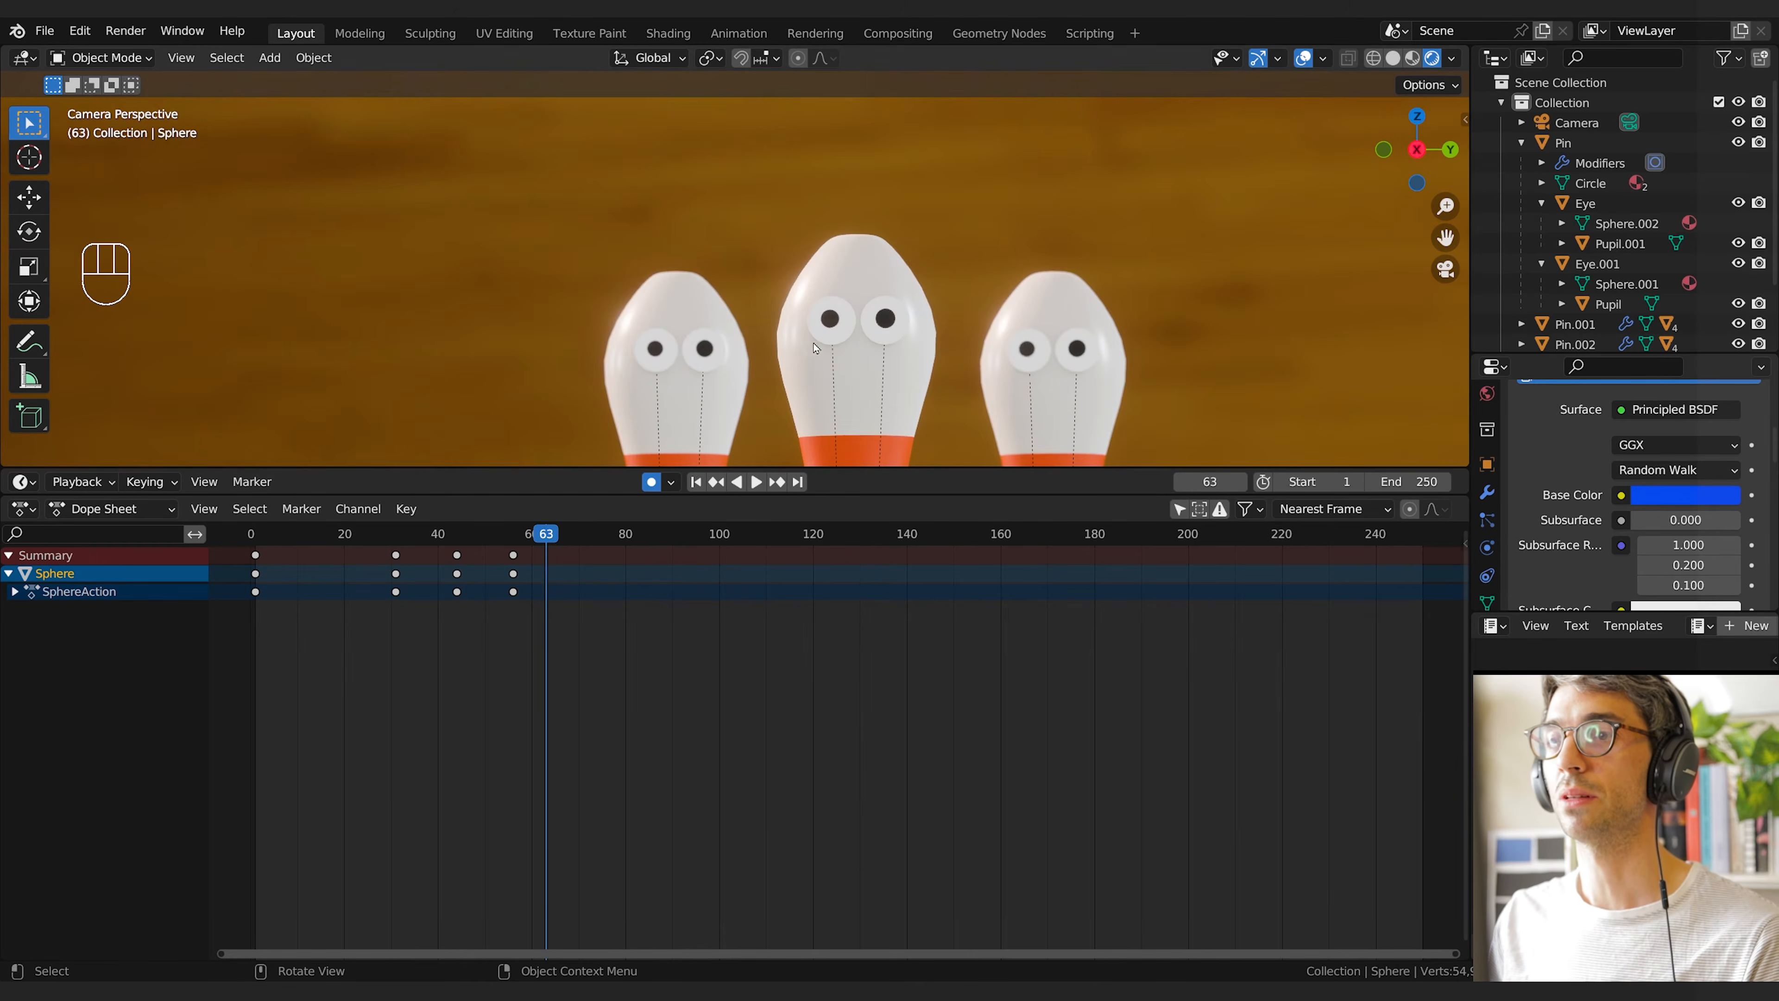
pyautogui.click(886, 324)
pyautogui.keyDown('shift'); pyautogui.click(829, 319); pyautogui.keyUp('shift')
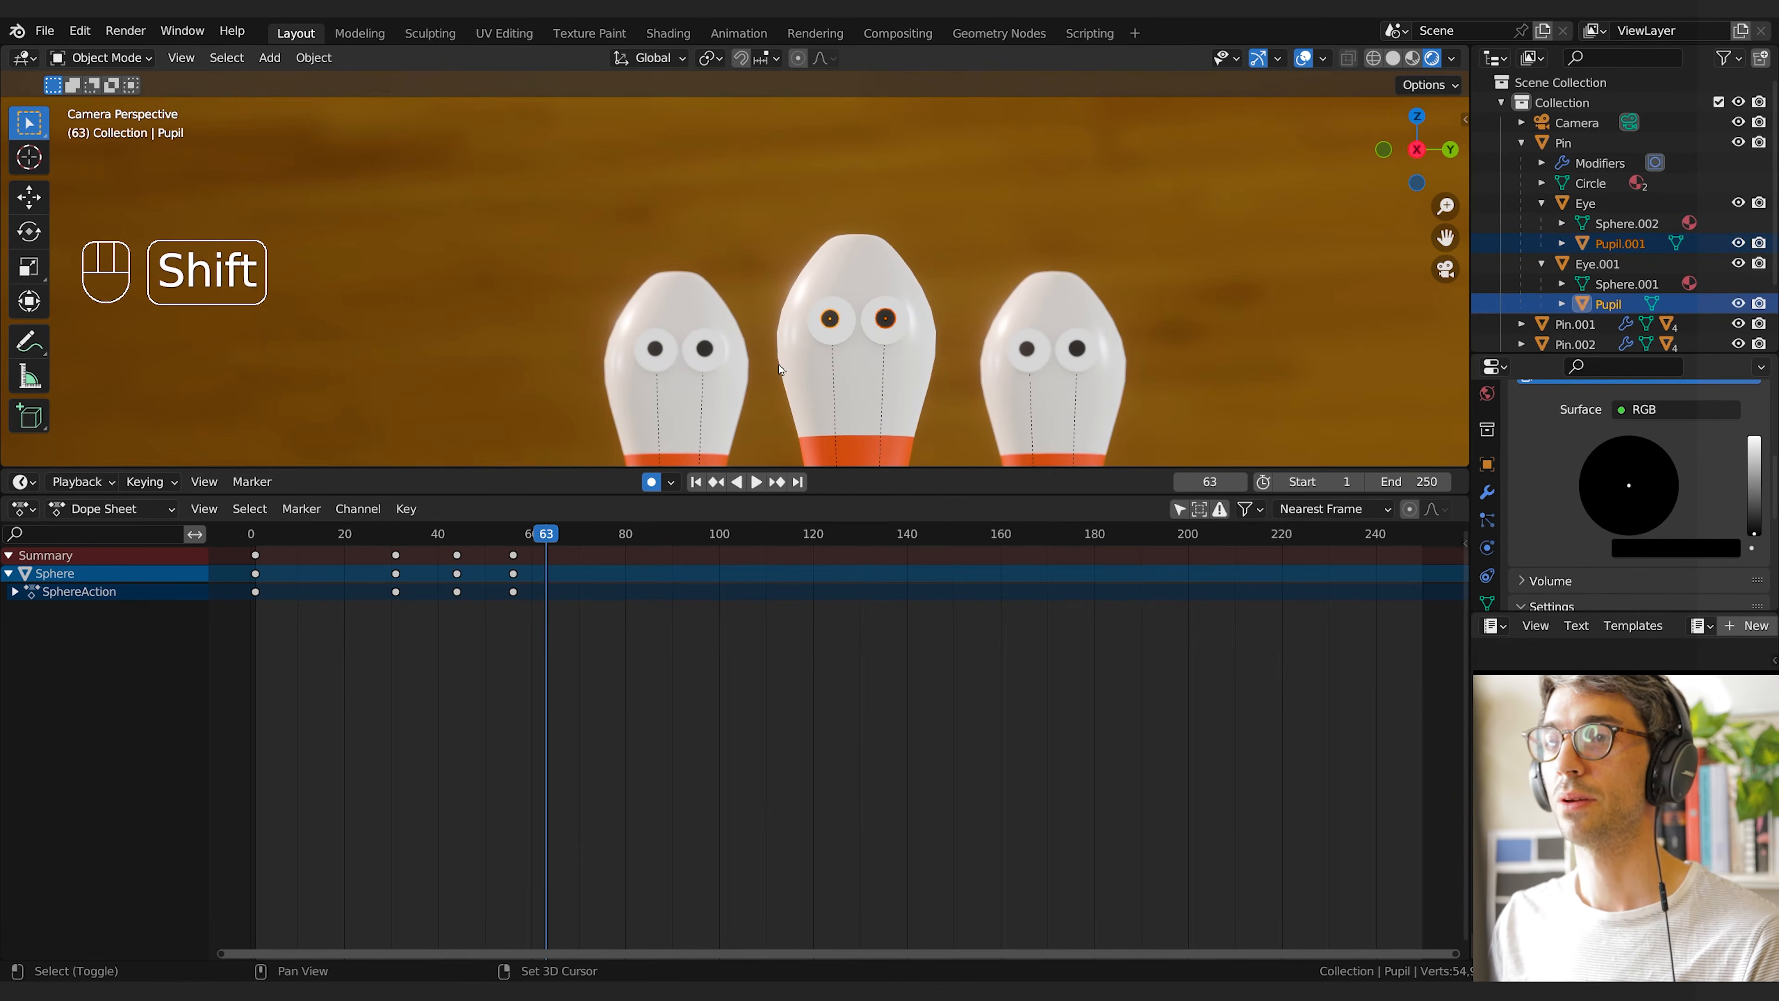
pyautogui.keyDown('shift'); pyautogui.click(711, 351); pyautogui.keyUp('shift')
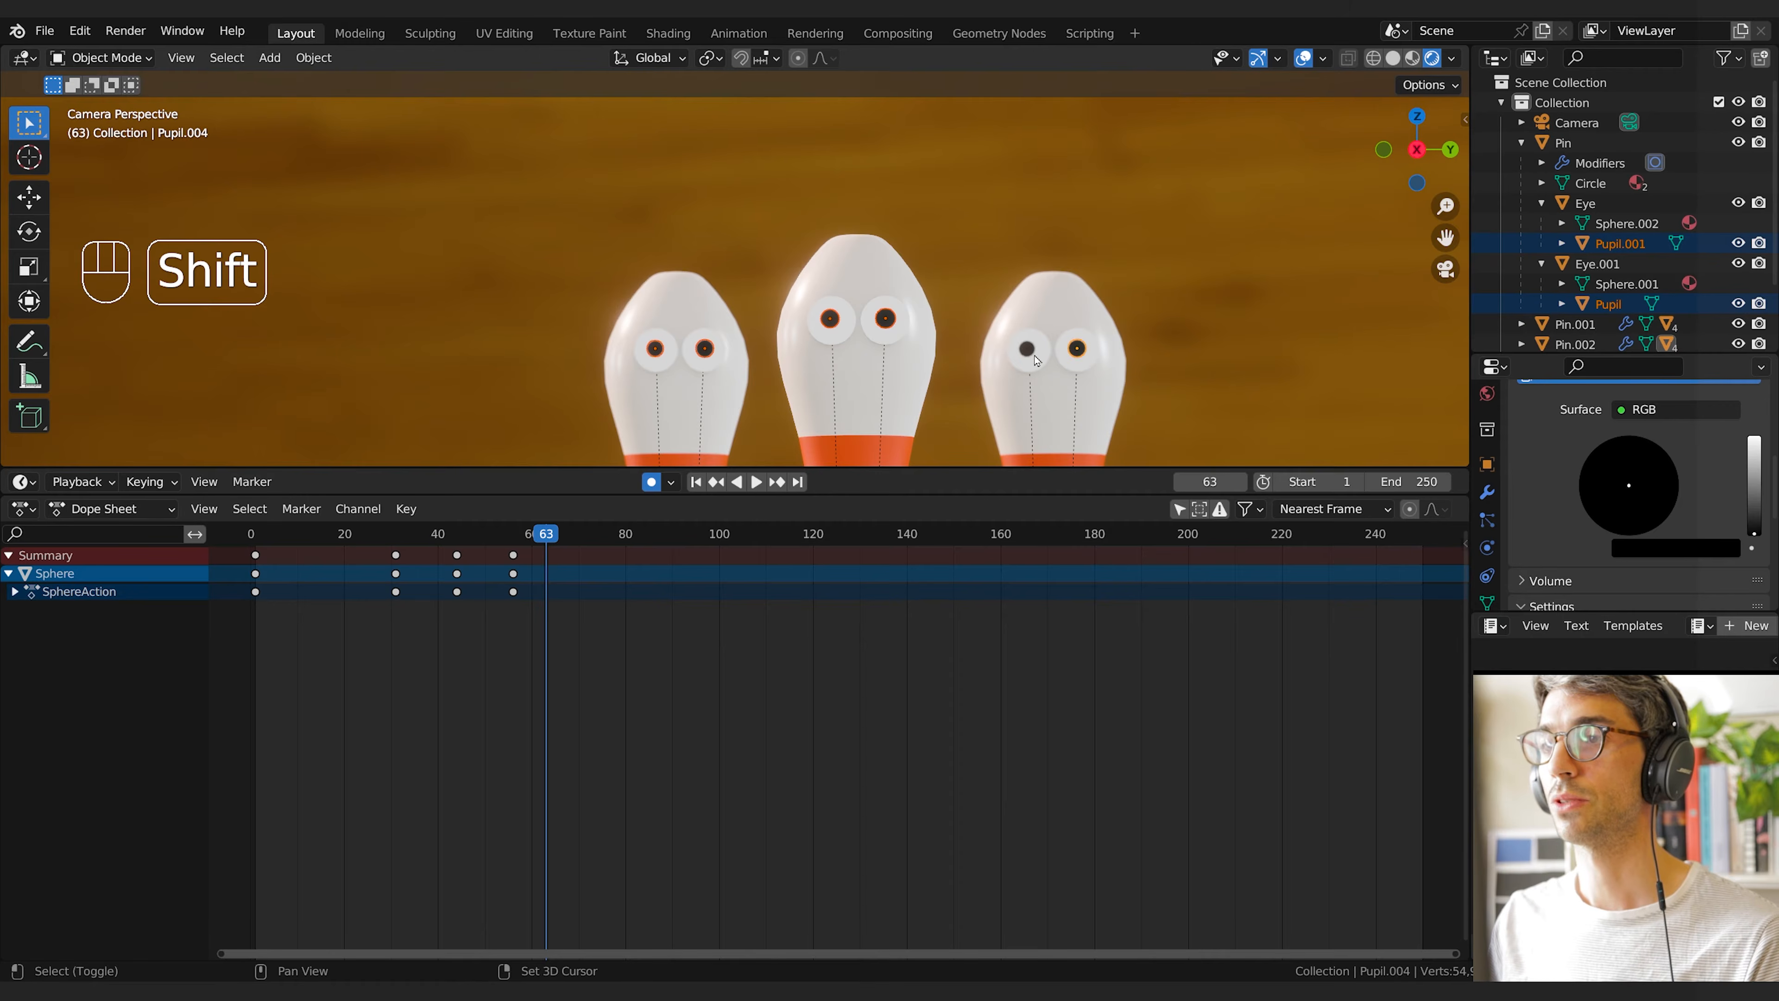
pyautogui.scroll(-5, 741, 394)
pyautogui.scroll(3, 901, 315)
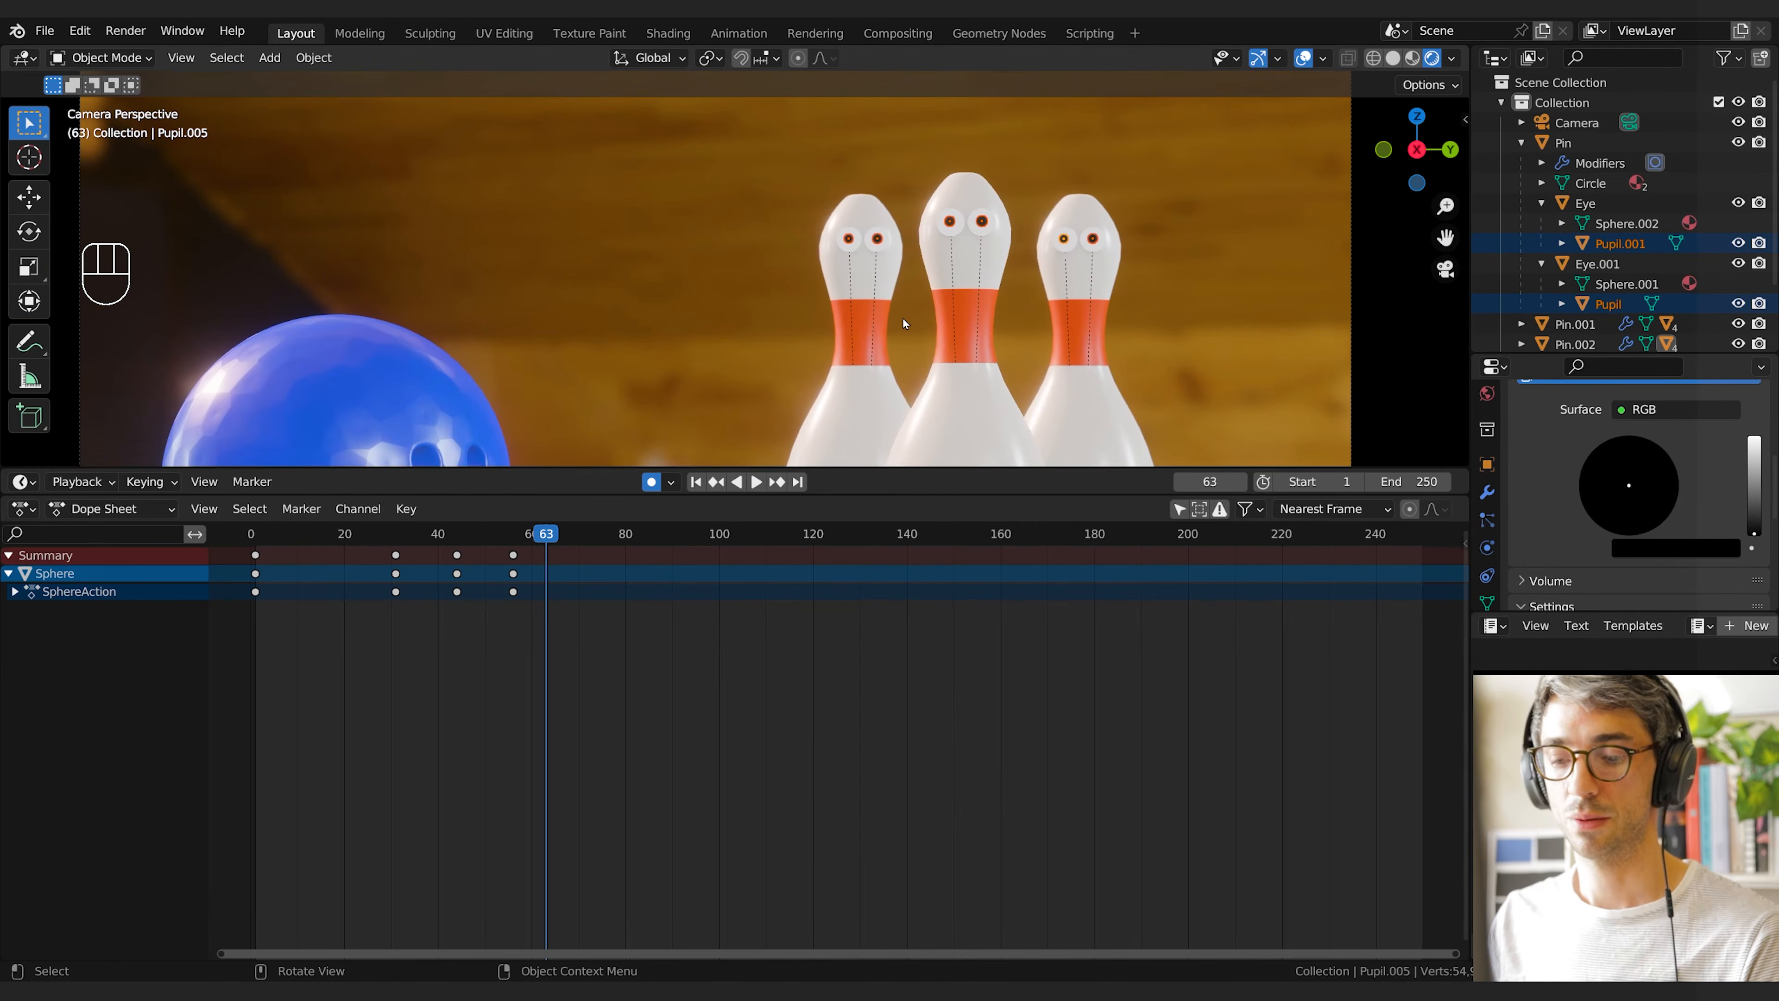
pyautogui.press('i')
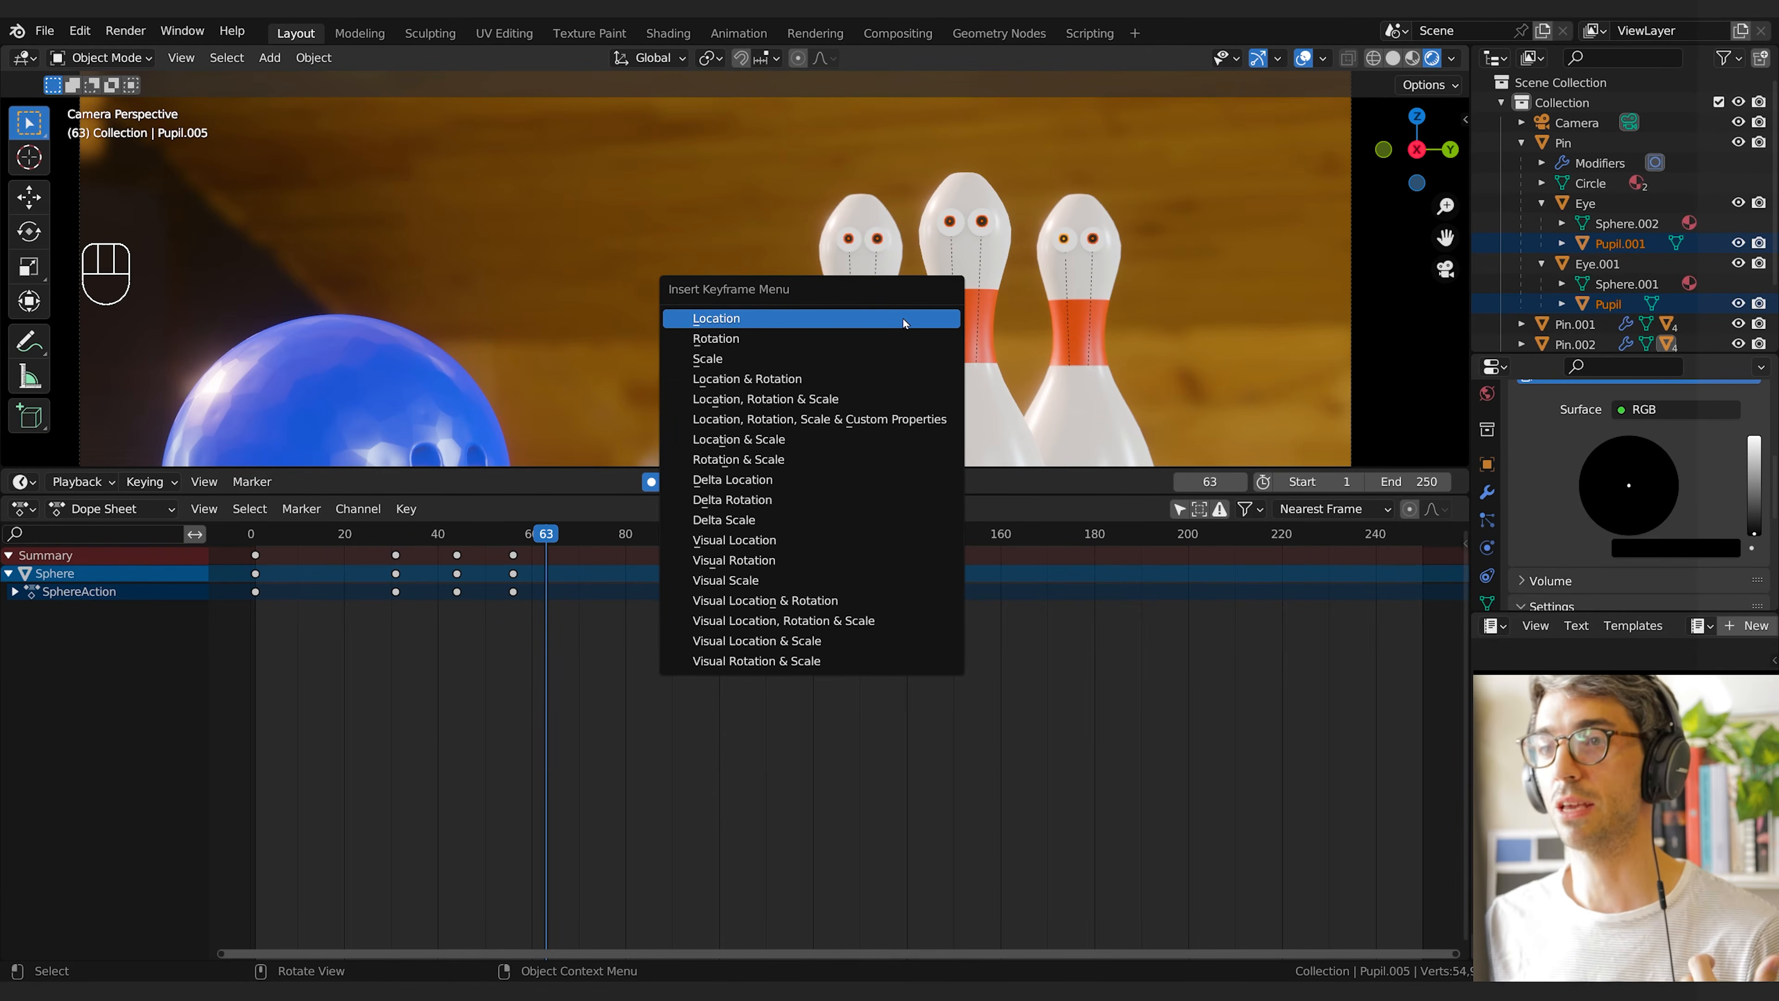
pyautogui.click(843, 400)
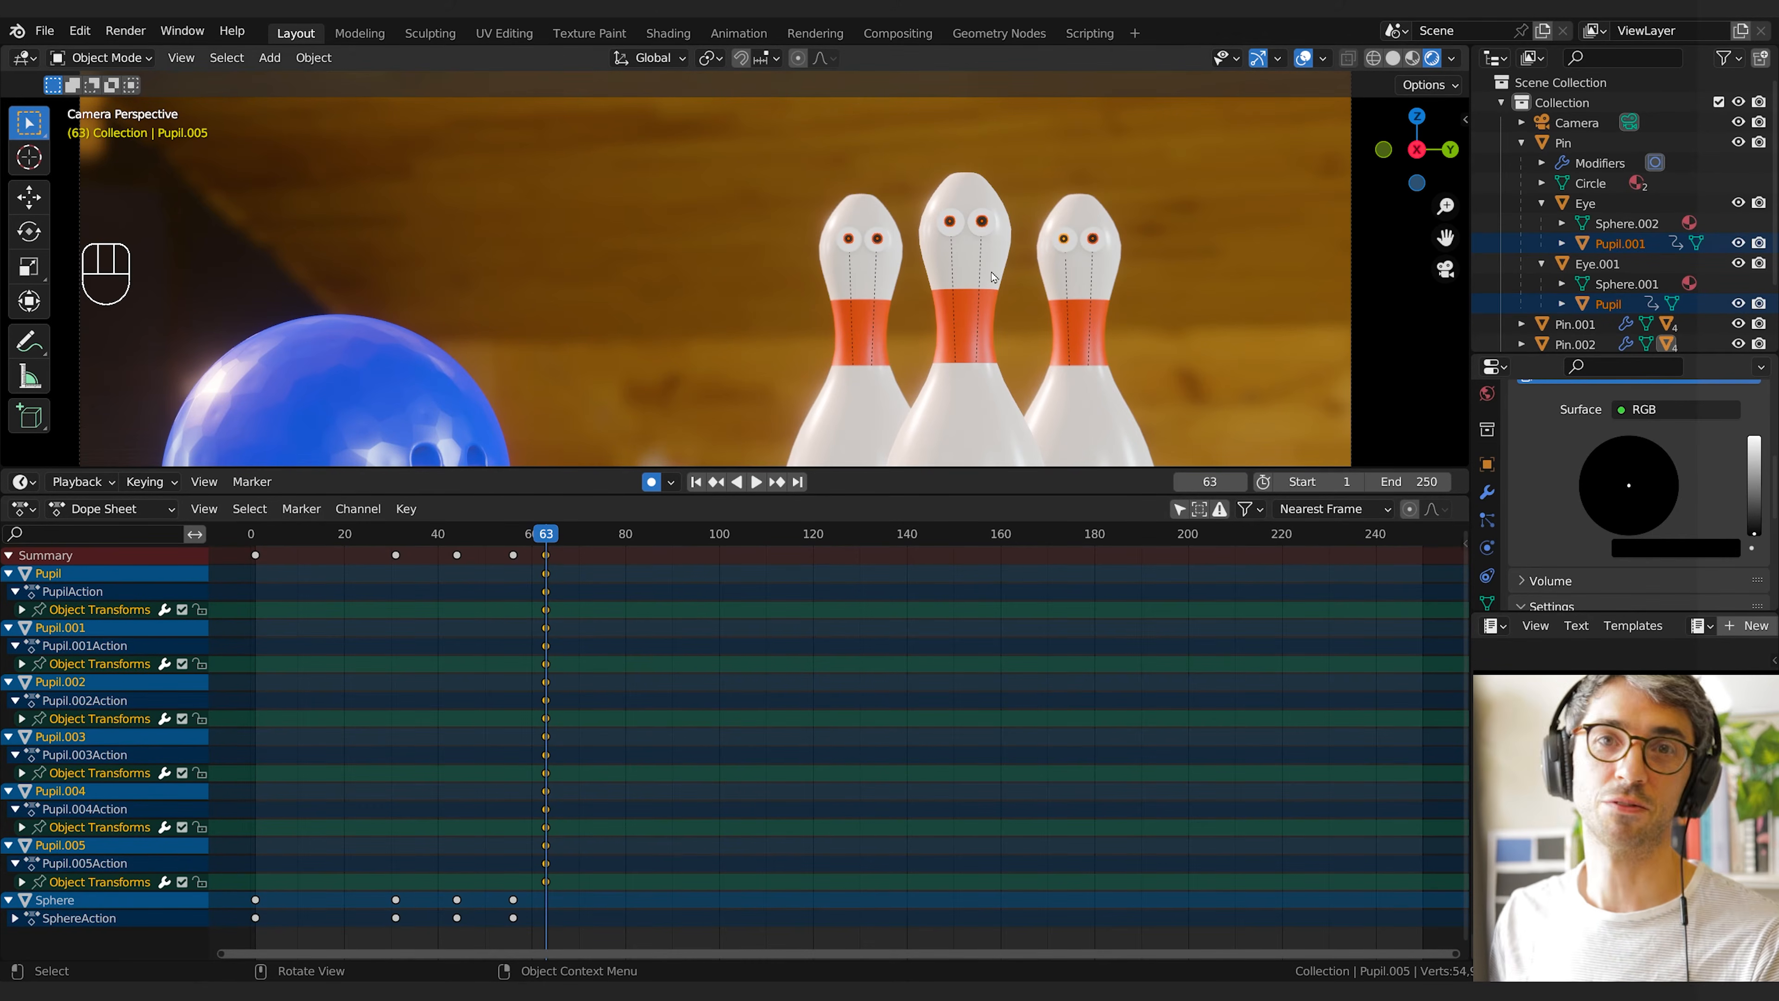
# At frame 71, move the six pupils about -0.082 m in Y and -0.041 m in Z to look at the ball
pyautogui.press('space')
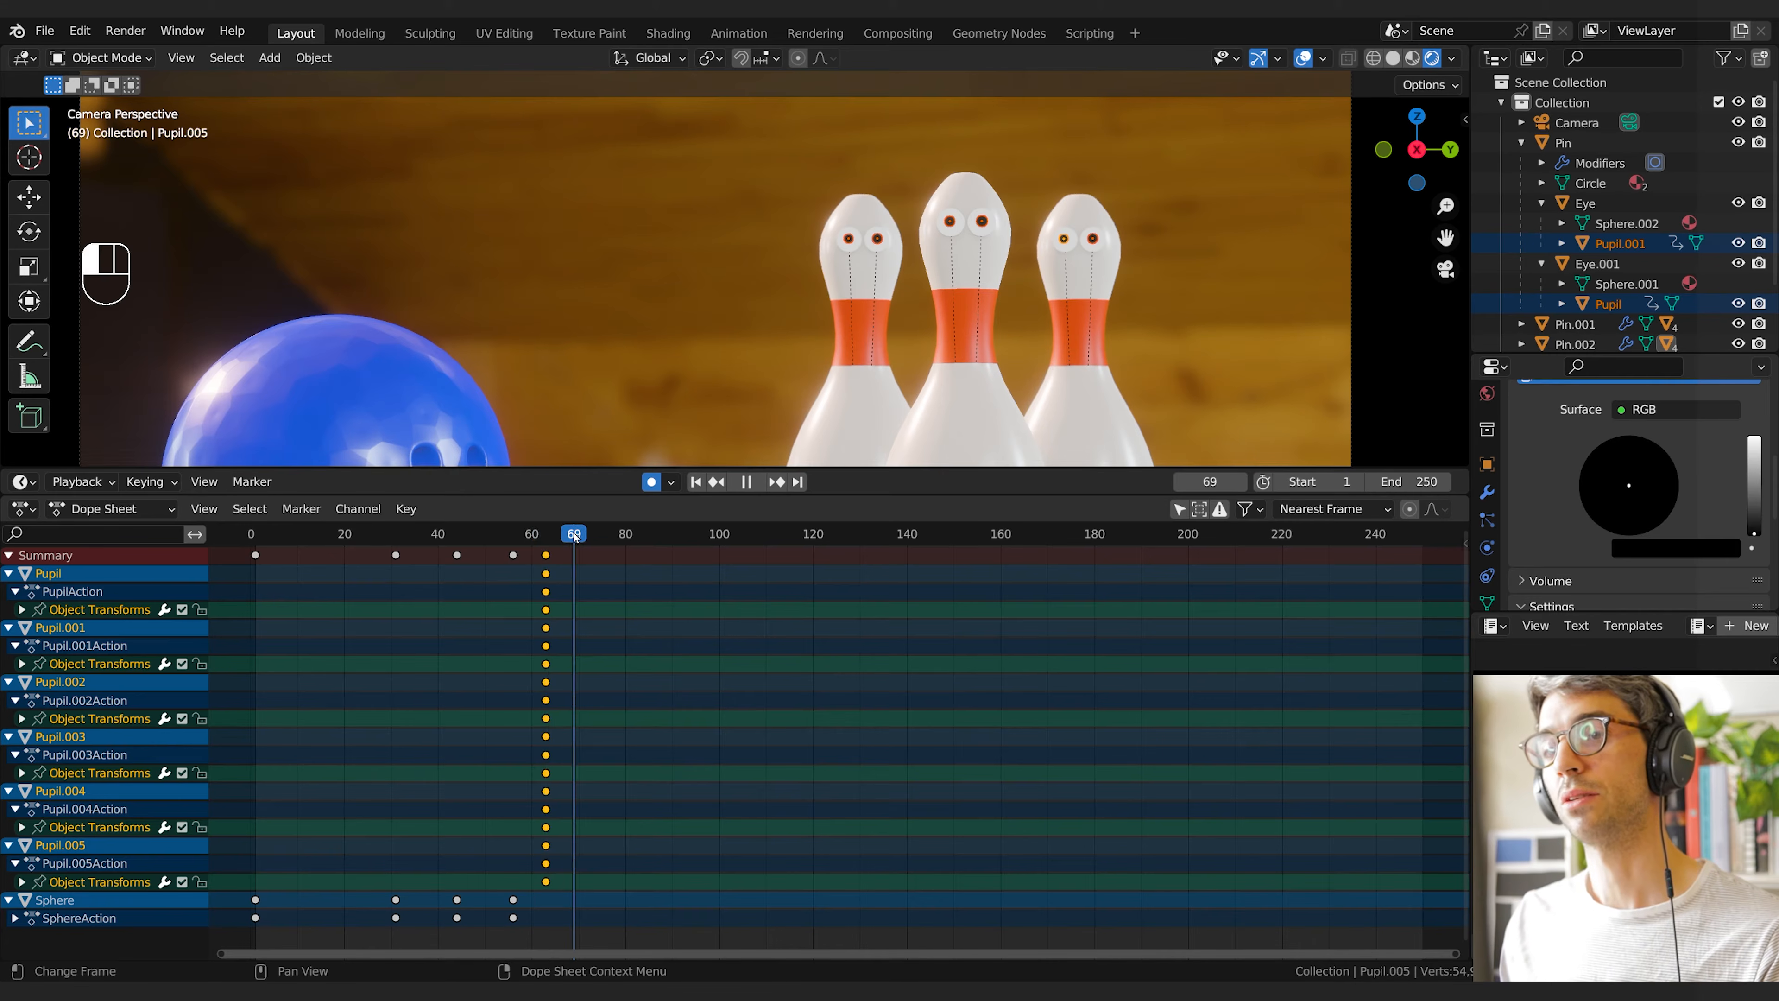
pyautogui.press('space')
pyautogui.press('g')
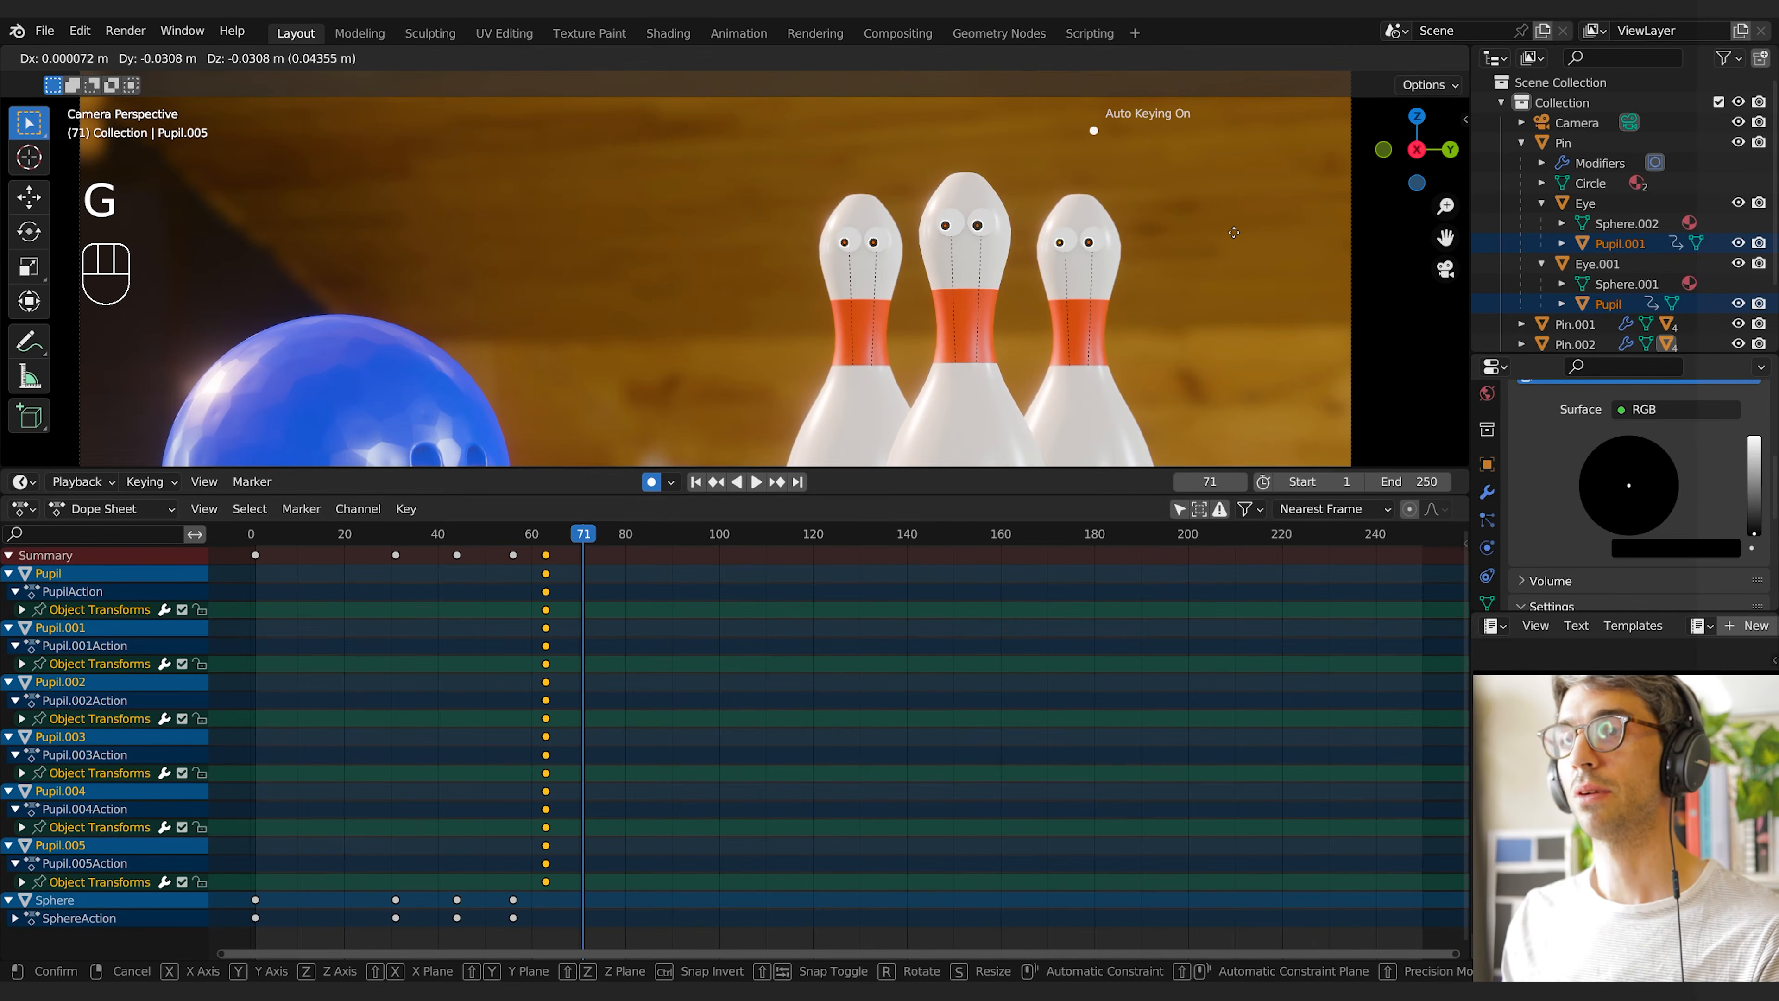
pyautogui.click(1228, 234)
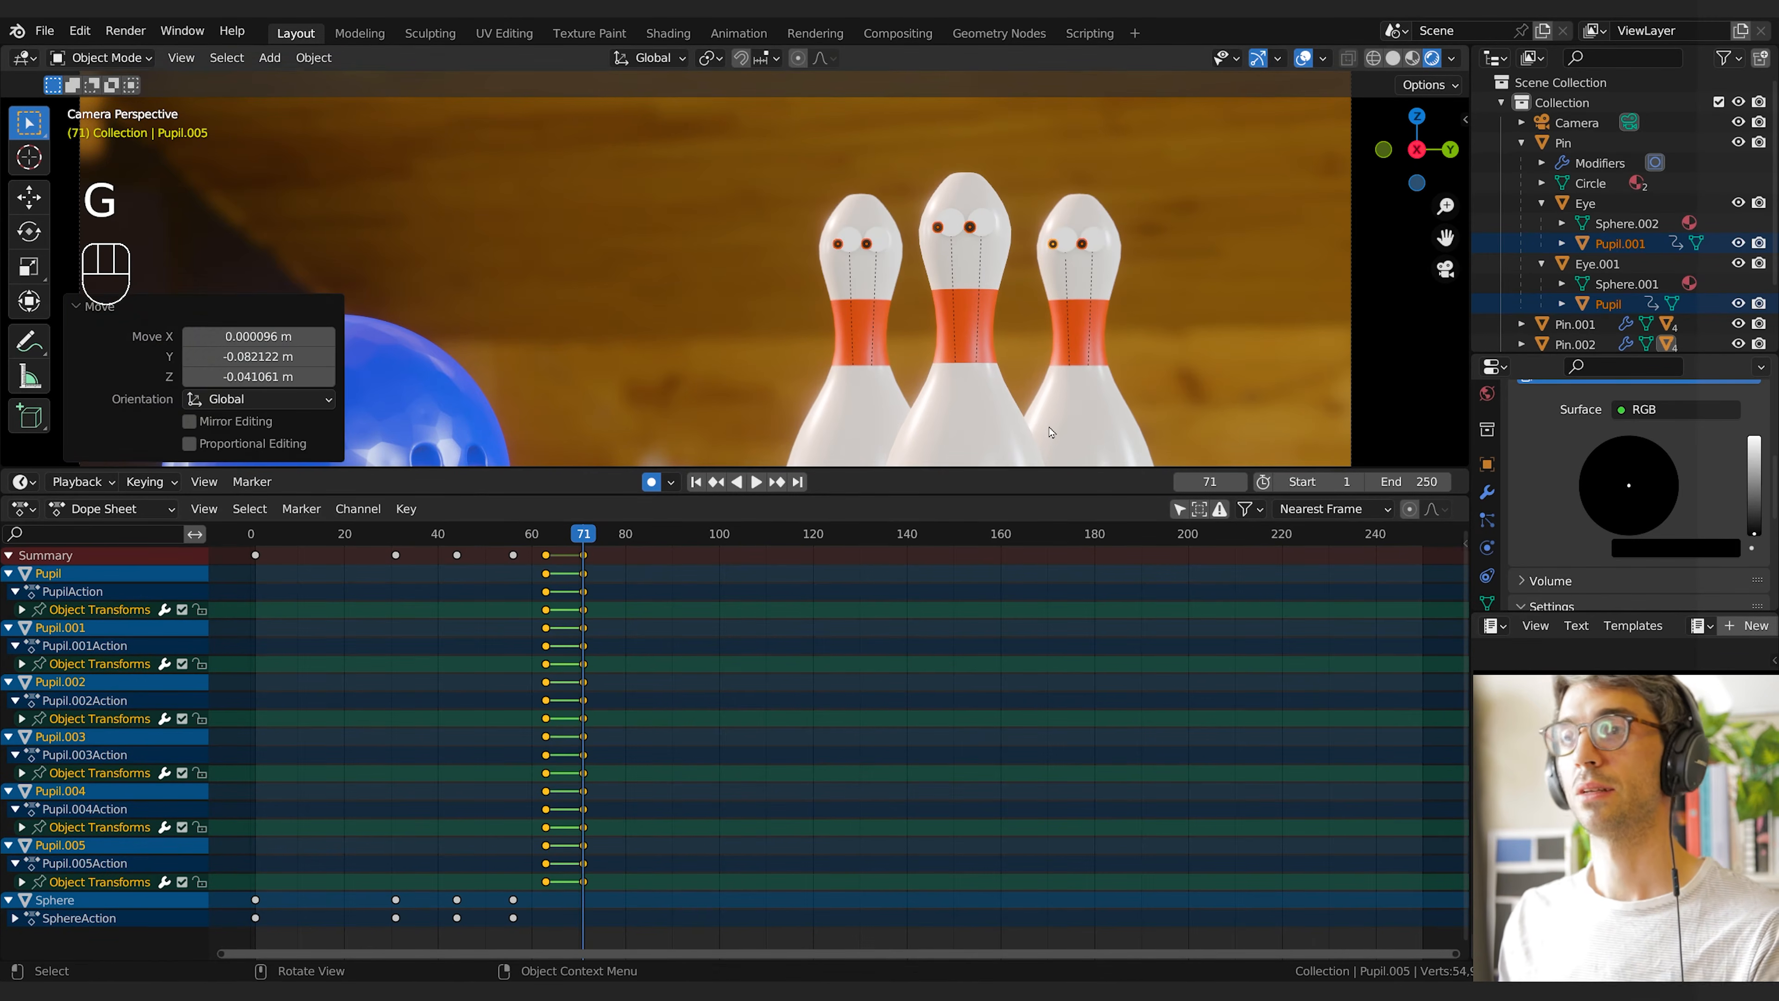
# At frame 67, scale each of the six pupils in place to about 0.305 in Z and 1.510 in Y for the blink
pyautogui.moveTo(582, 536); pyautogui.dragTo(565, 536)
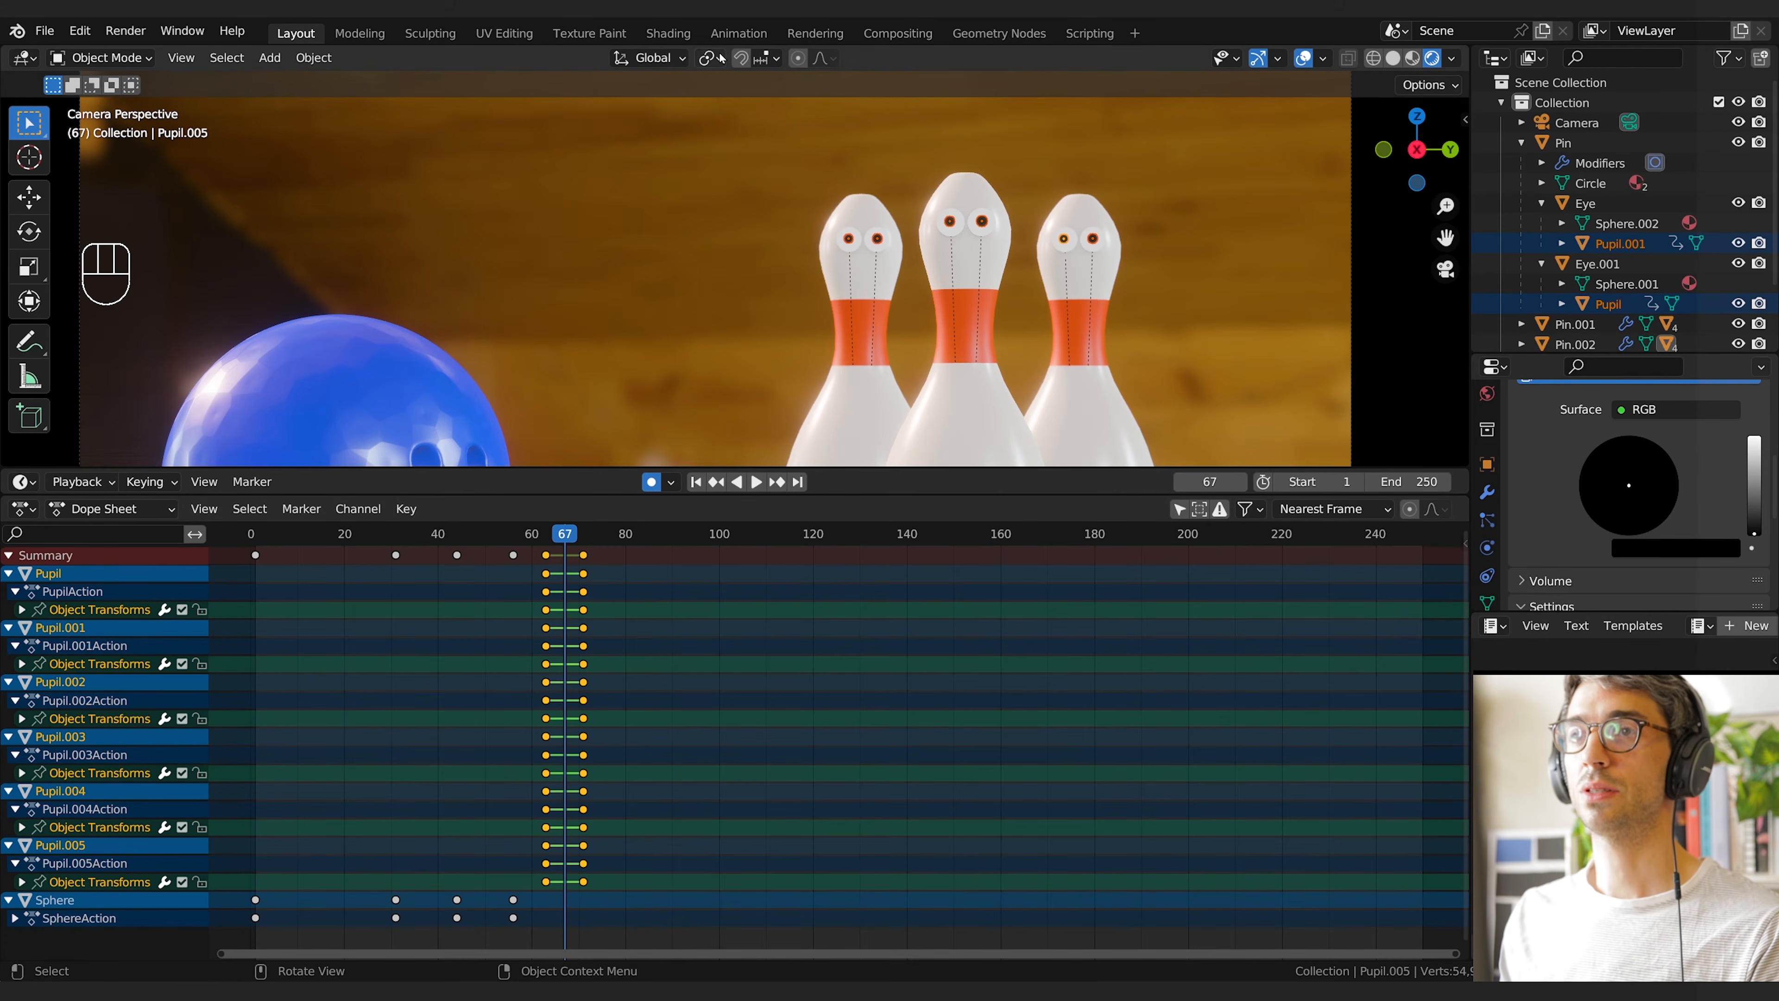
pyautogui.moveTo(721, 57); pyautogui.dragTo(735, 125)
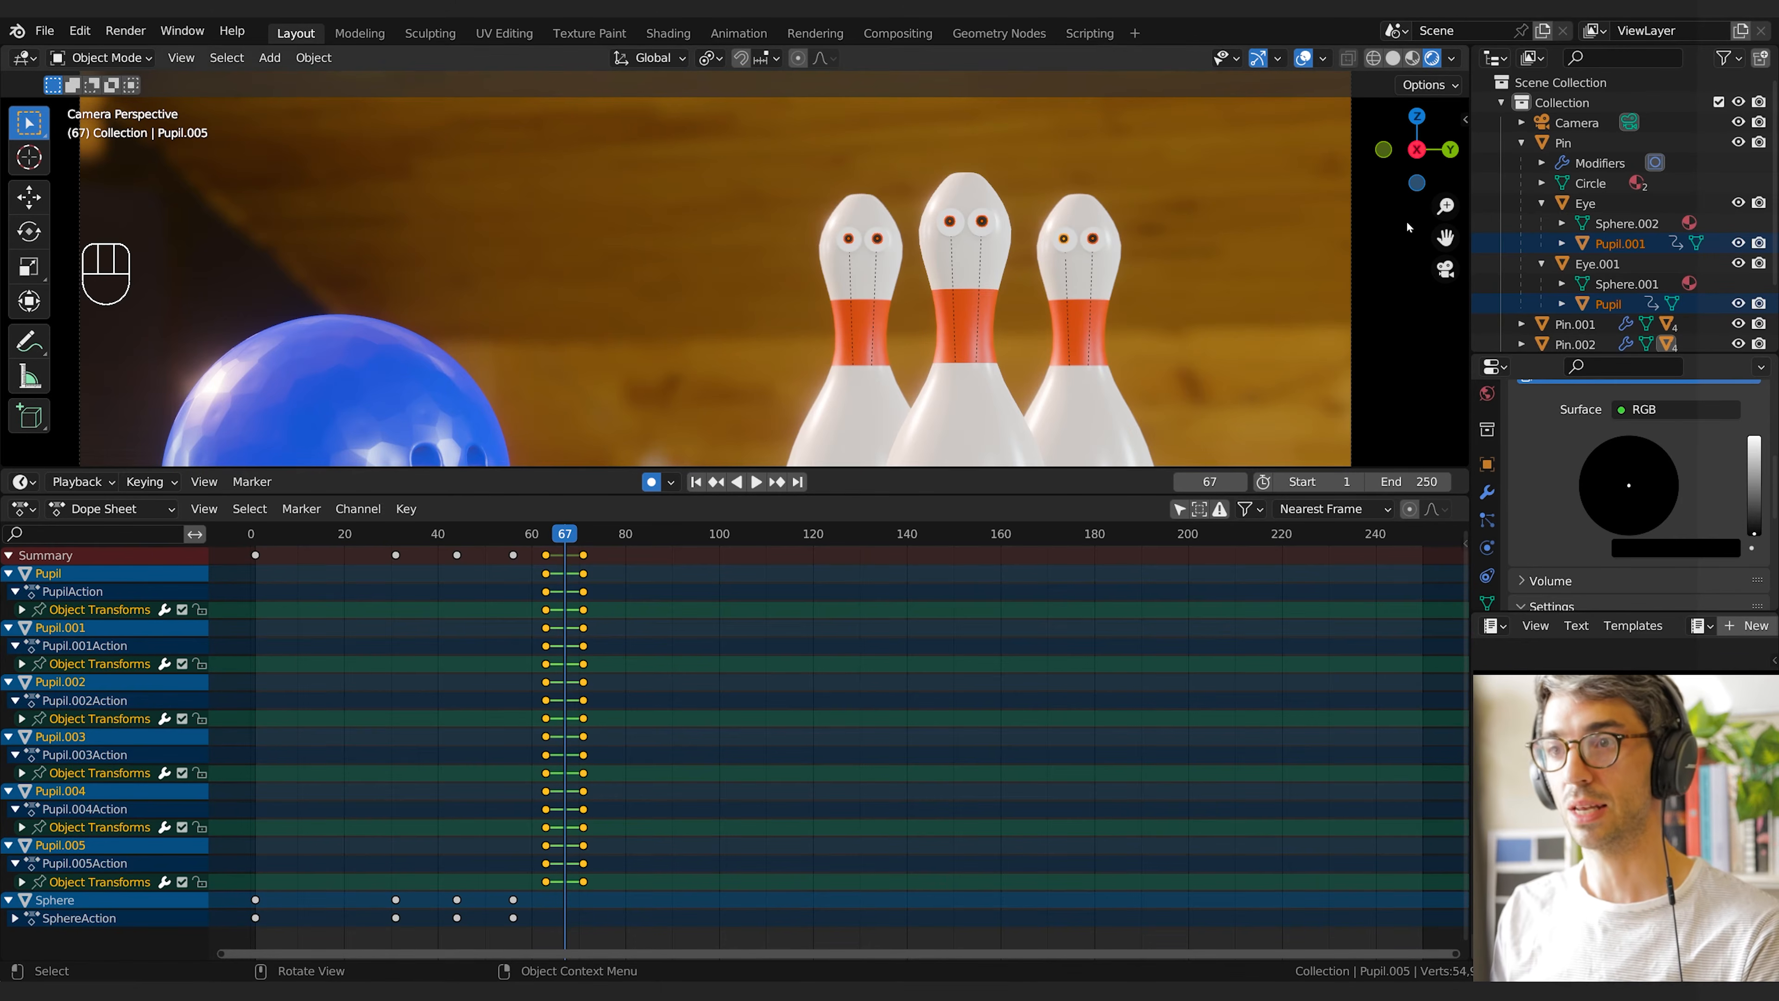
pyautogui.press('s')
pyautogui.press('z')
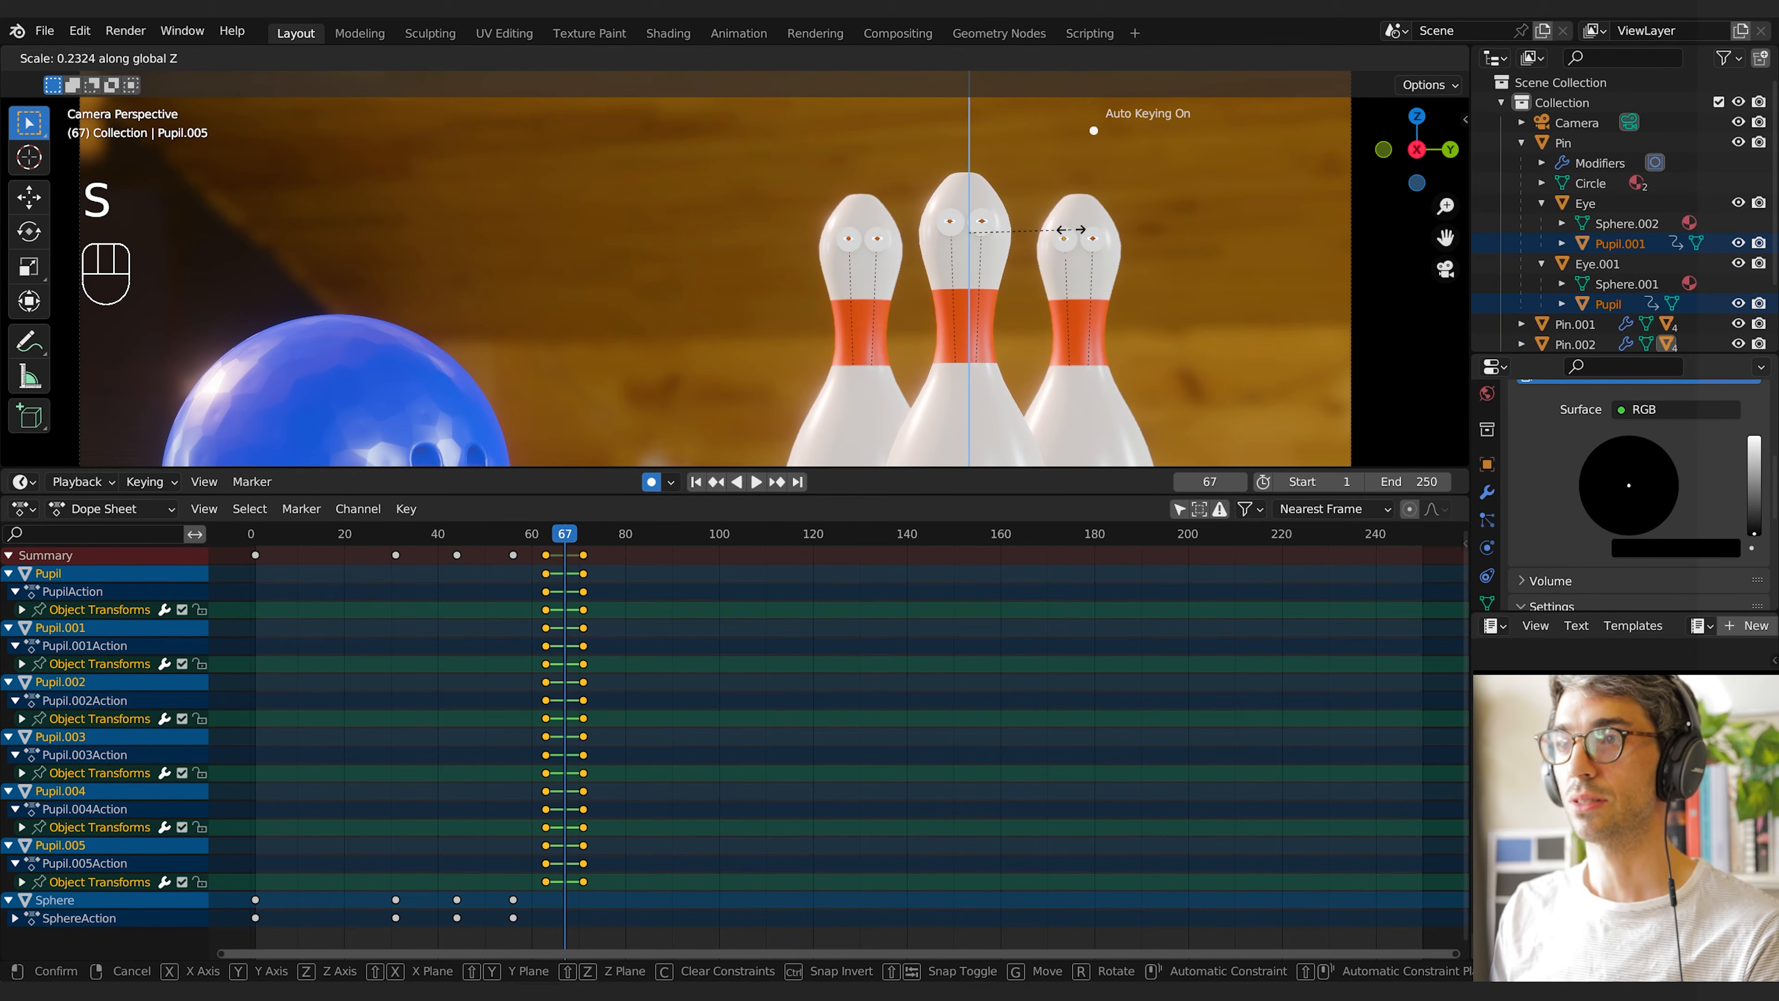
pyautogui.click(1106, 233)
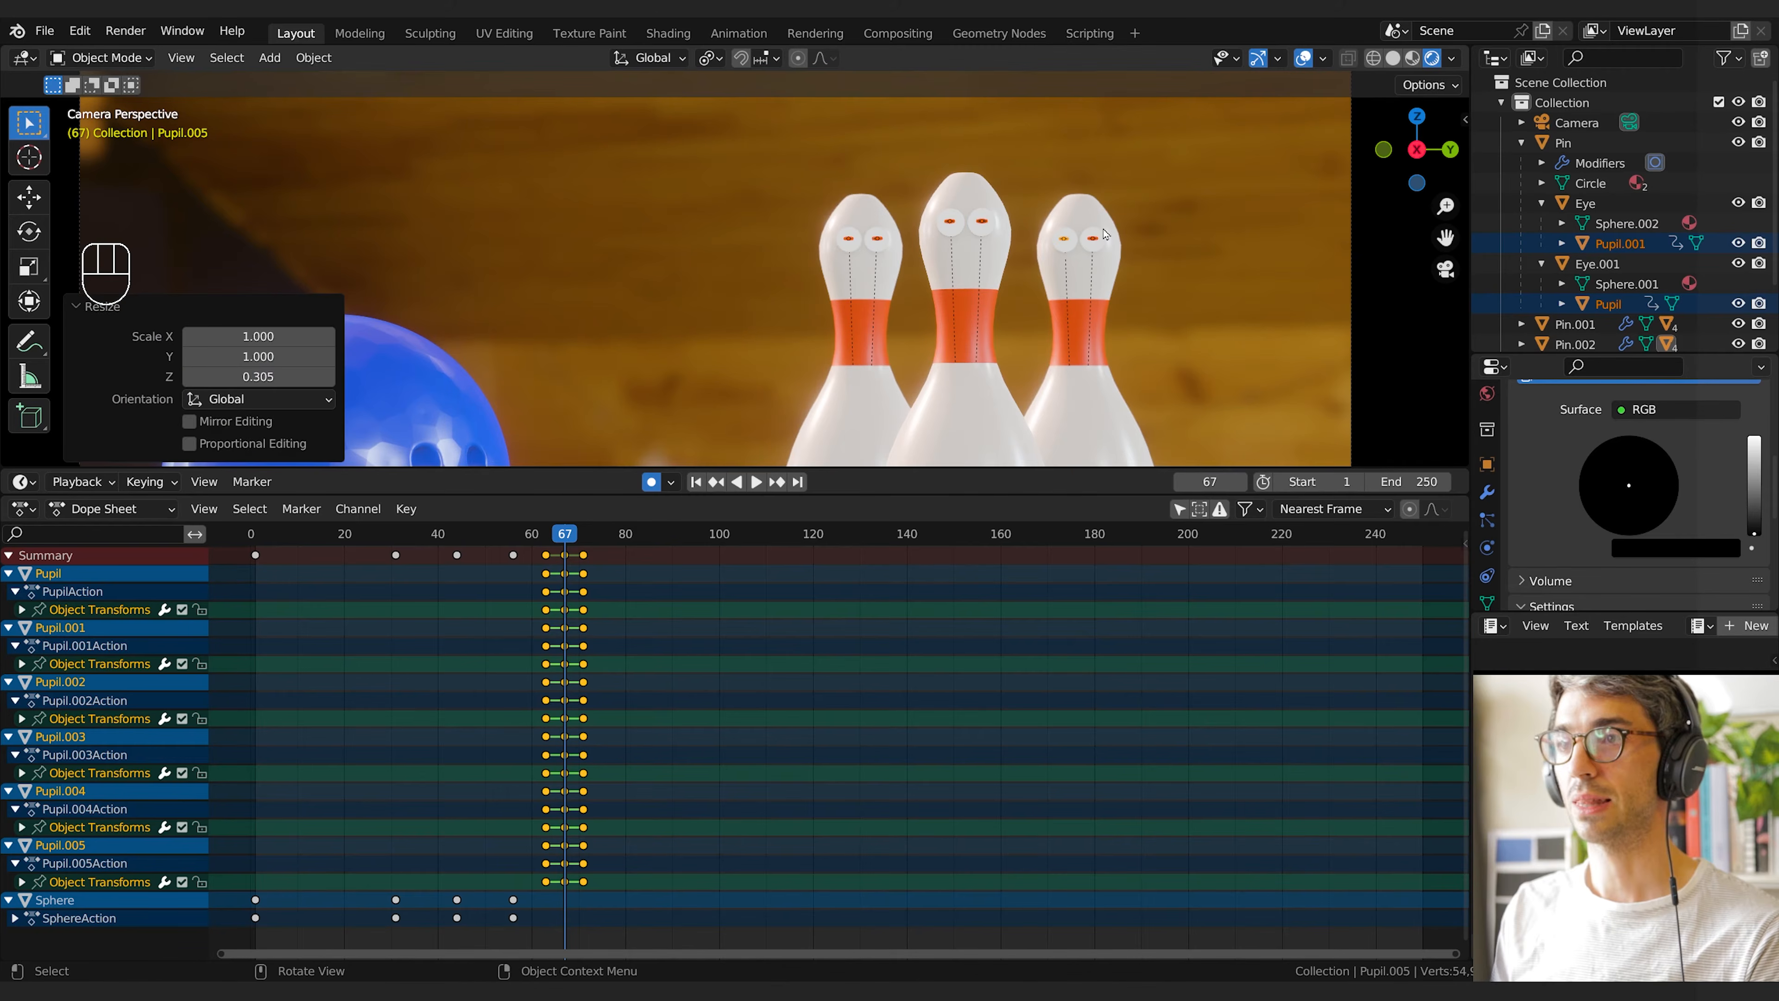
pyautogui.press('s')
pyautogui.press('y')
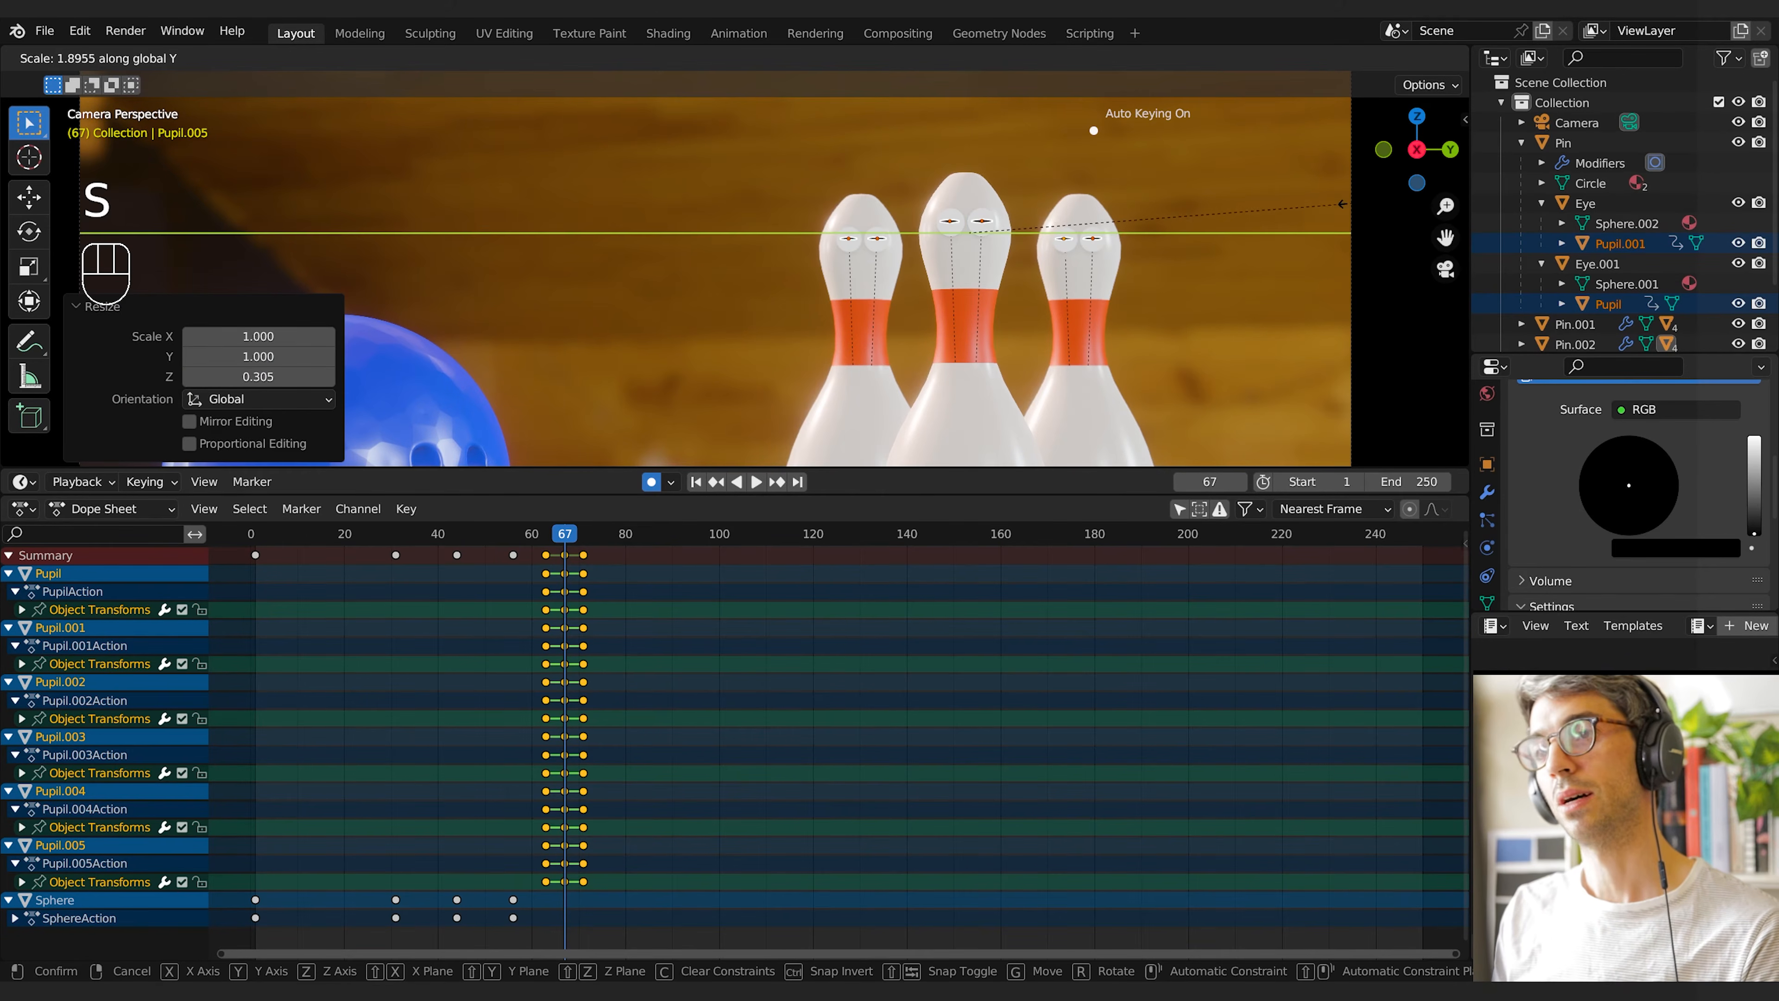
pyautogui.click(1285, 212)
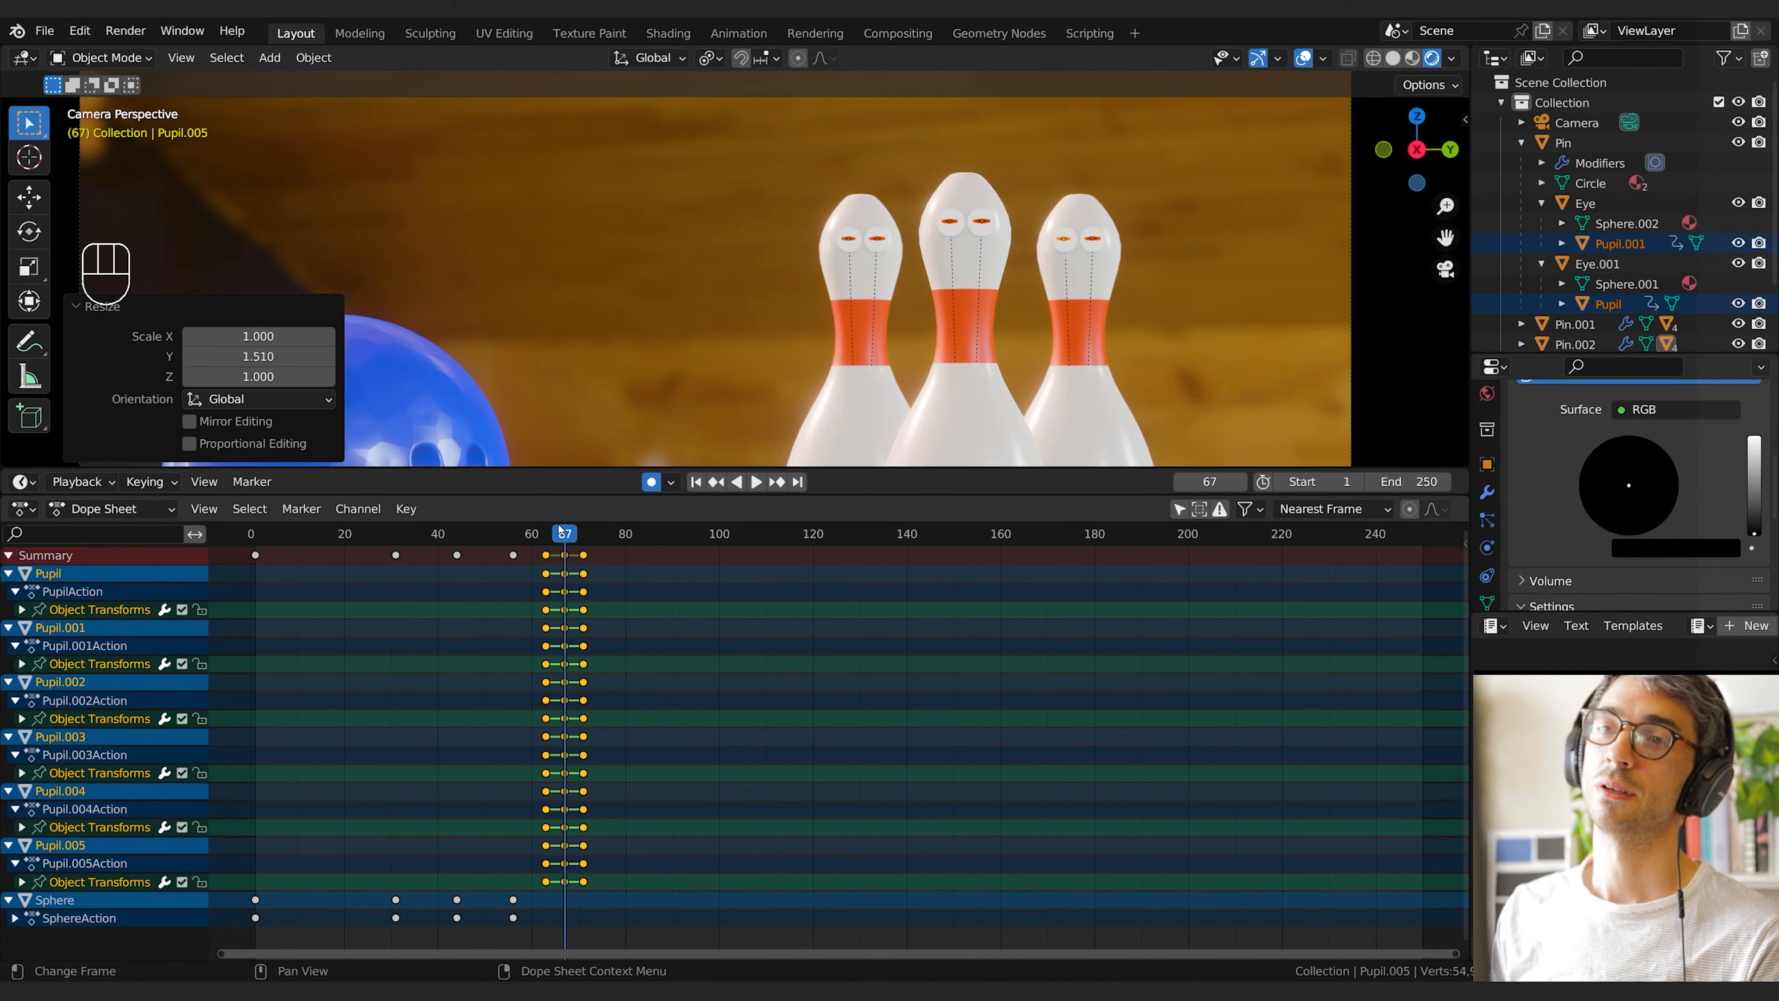
# Collapse the six pupil channels and the Sphere channel in the Dope Sheet, with the playhead at frame 64
pyautogui.moveTo(560, 531)
pyautogui.mouseDown()
pyautogui.moveTo(588, 534)
pyautogui.moveTo(550, 541)
pyautogui.moveTo(607, 543)
pyautogui.moveTo(551, 551)
pyautogui.mouseUp()
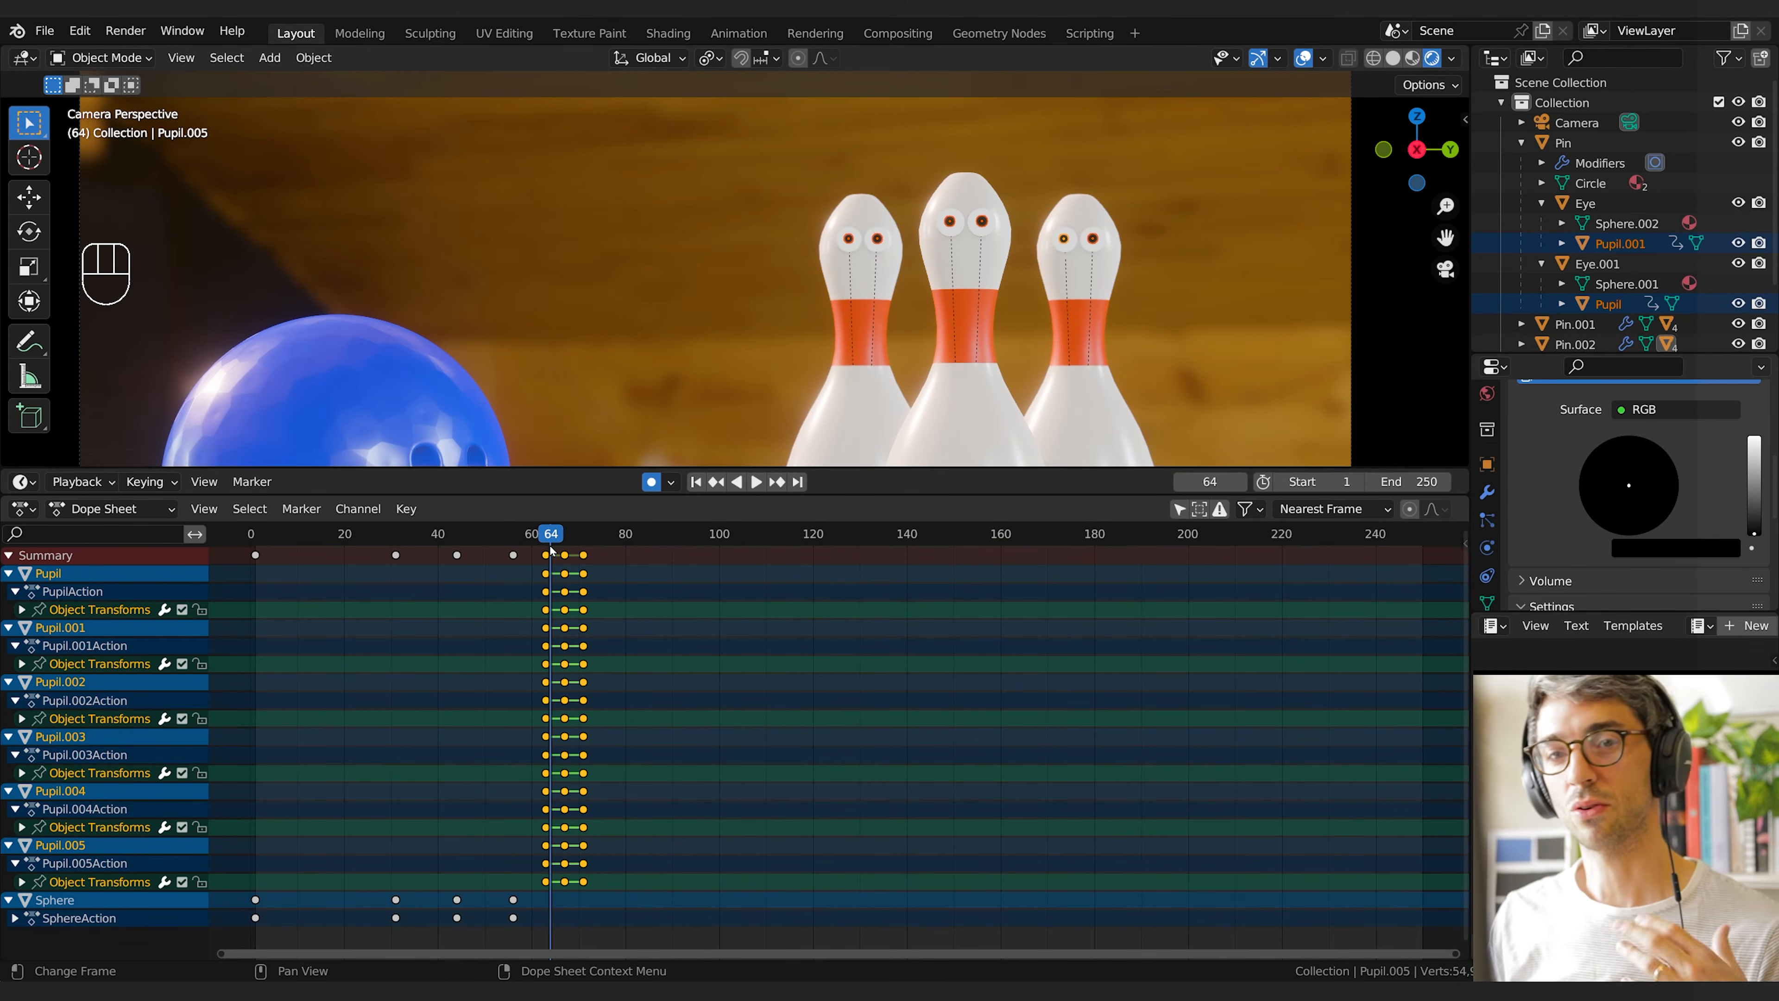
pyautogui.click(8, 573)
pyautogui.click(8, 592)
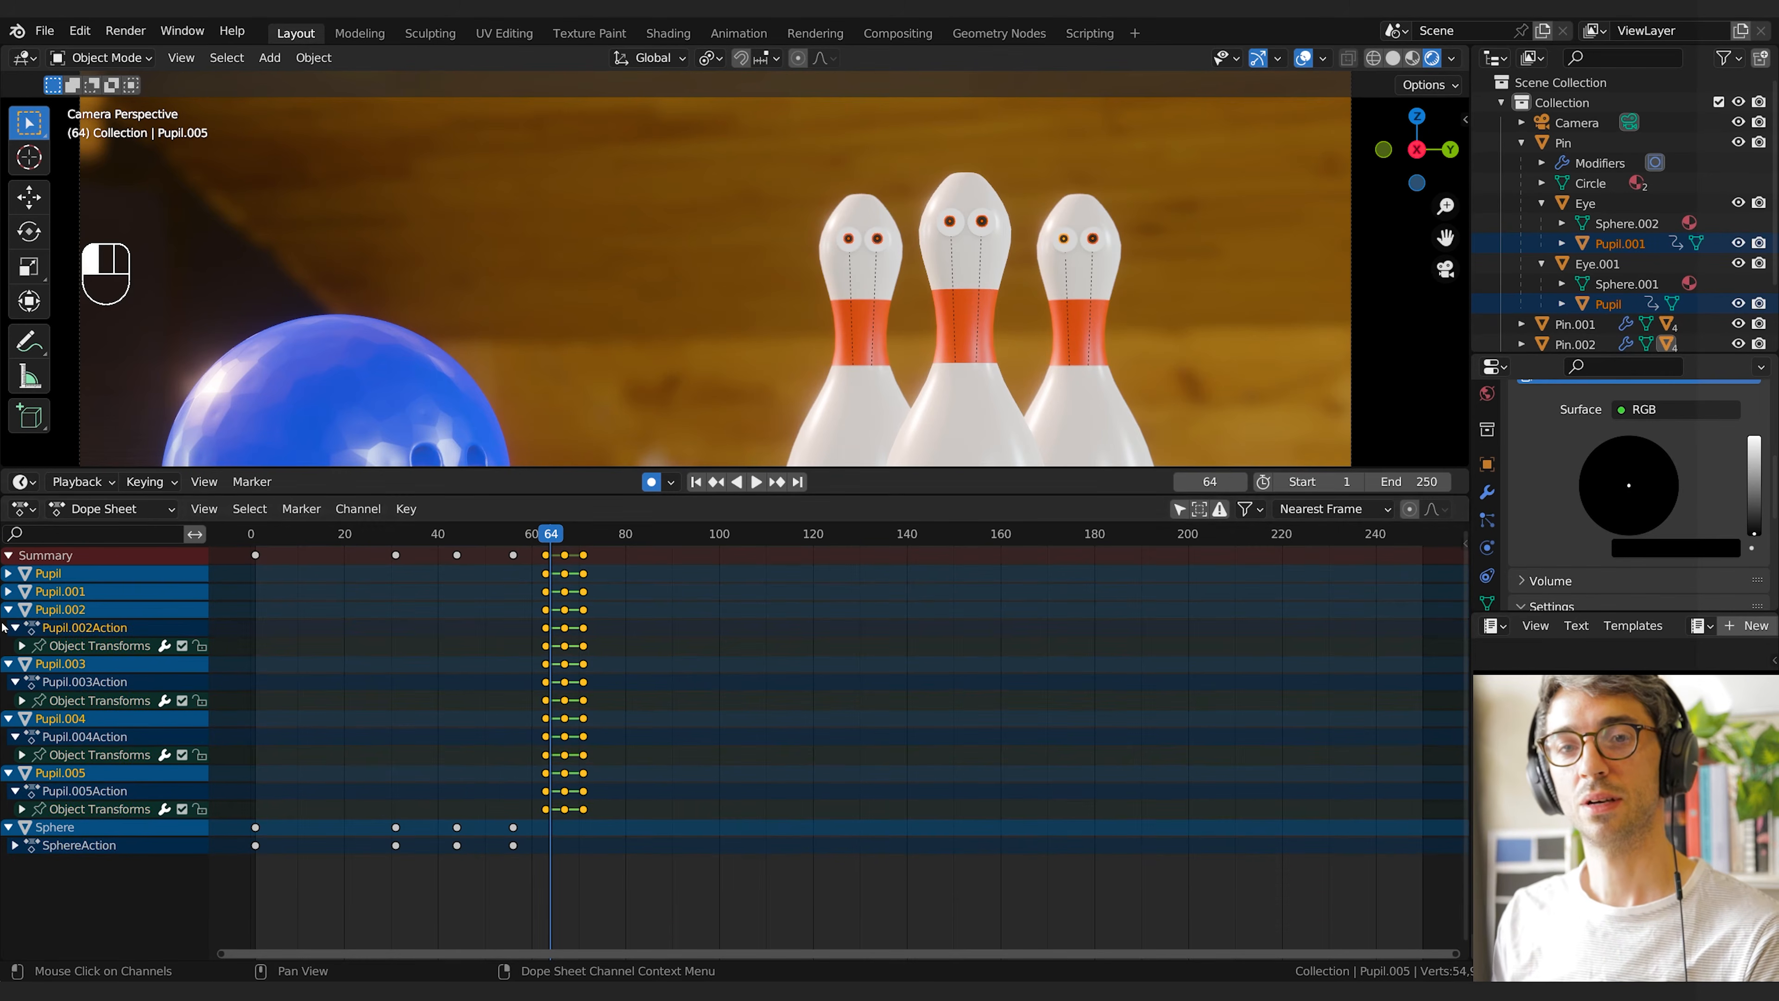
pyautogui.click(9, 609)
pyautogui.click(8, 628)
pyautogui.click(8, 646)
pyautogui.click(8, 663)
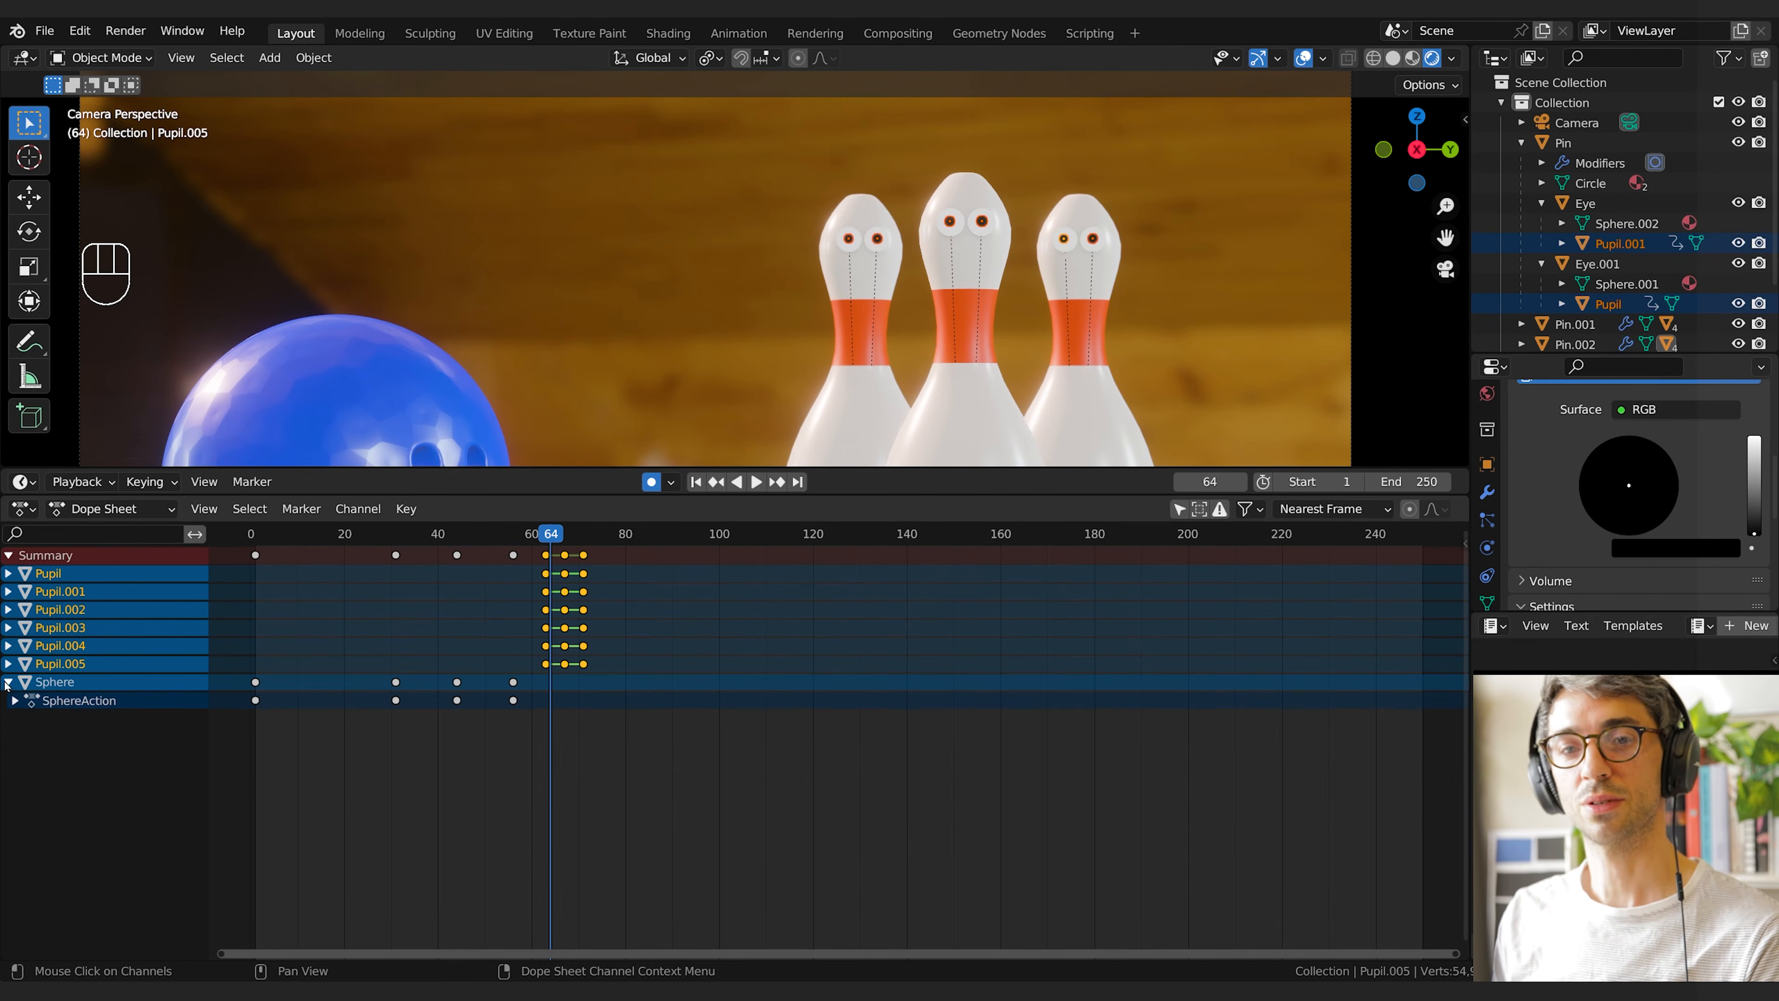
pyautogui.click(8, 682)
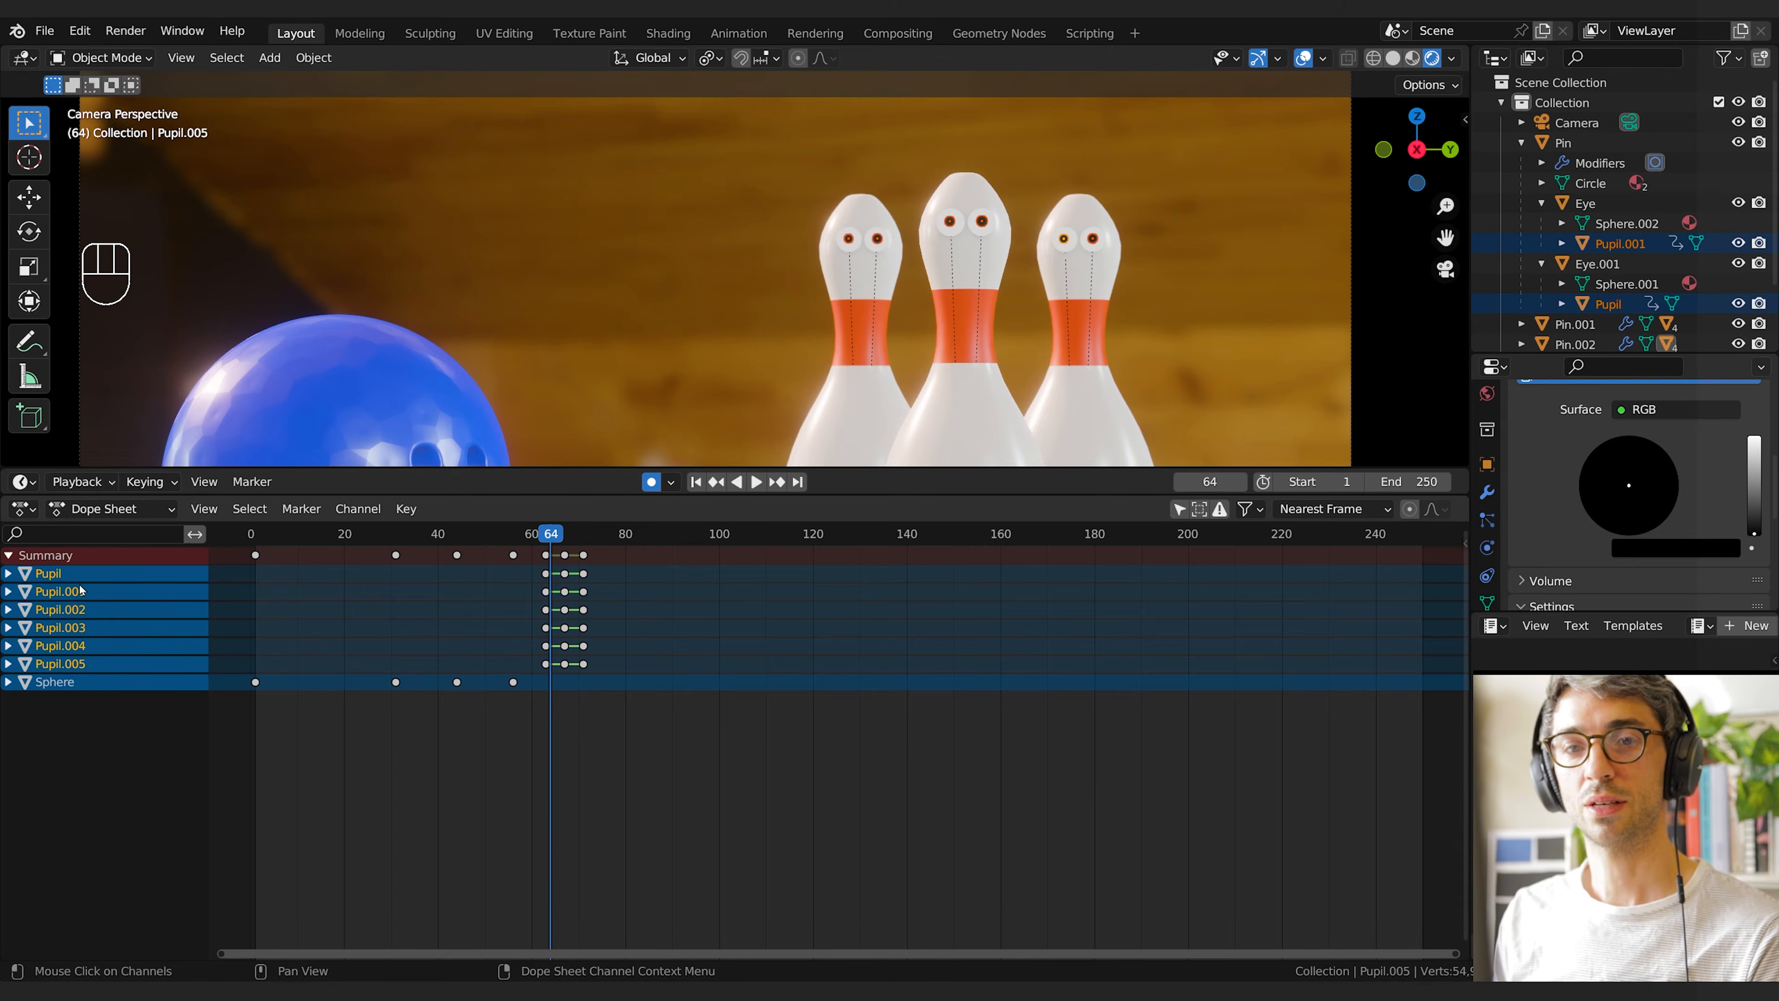
# Shift the Pupil and Pupil.001 keyframes two frames earlier so they start at frame 61
pyautogui.click(47, 573)
pyautogui.keyDown('shift'); pyautogui.click(74, 592); pyautogui.keyUp('shift')
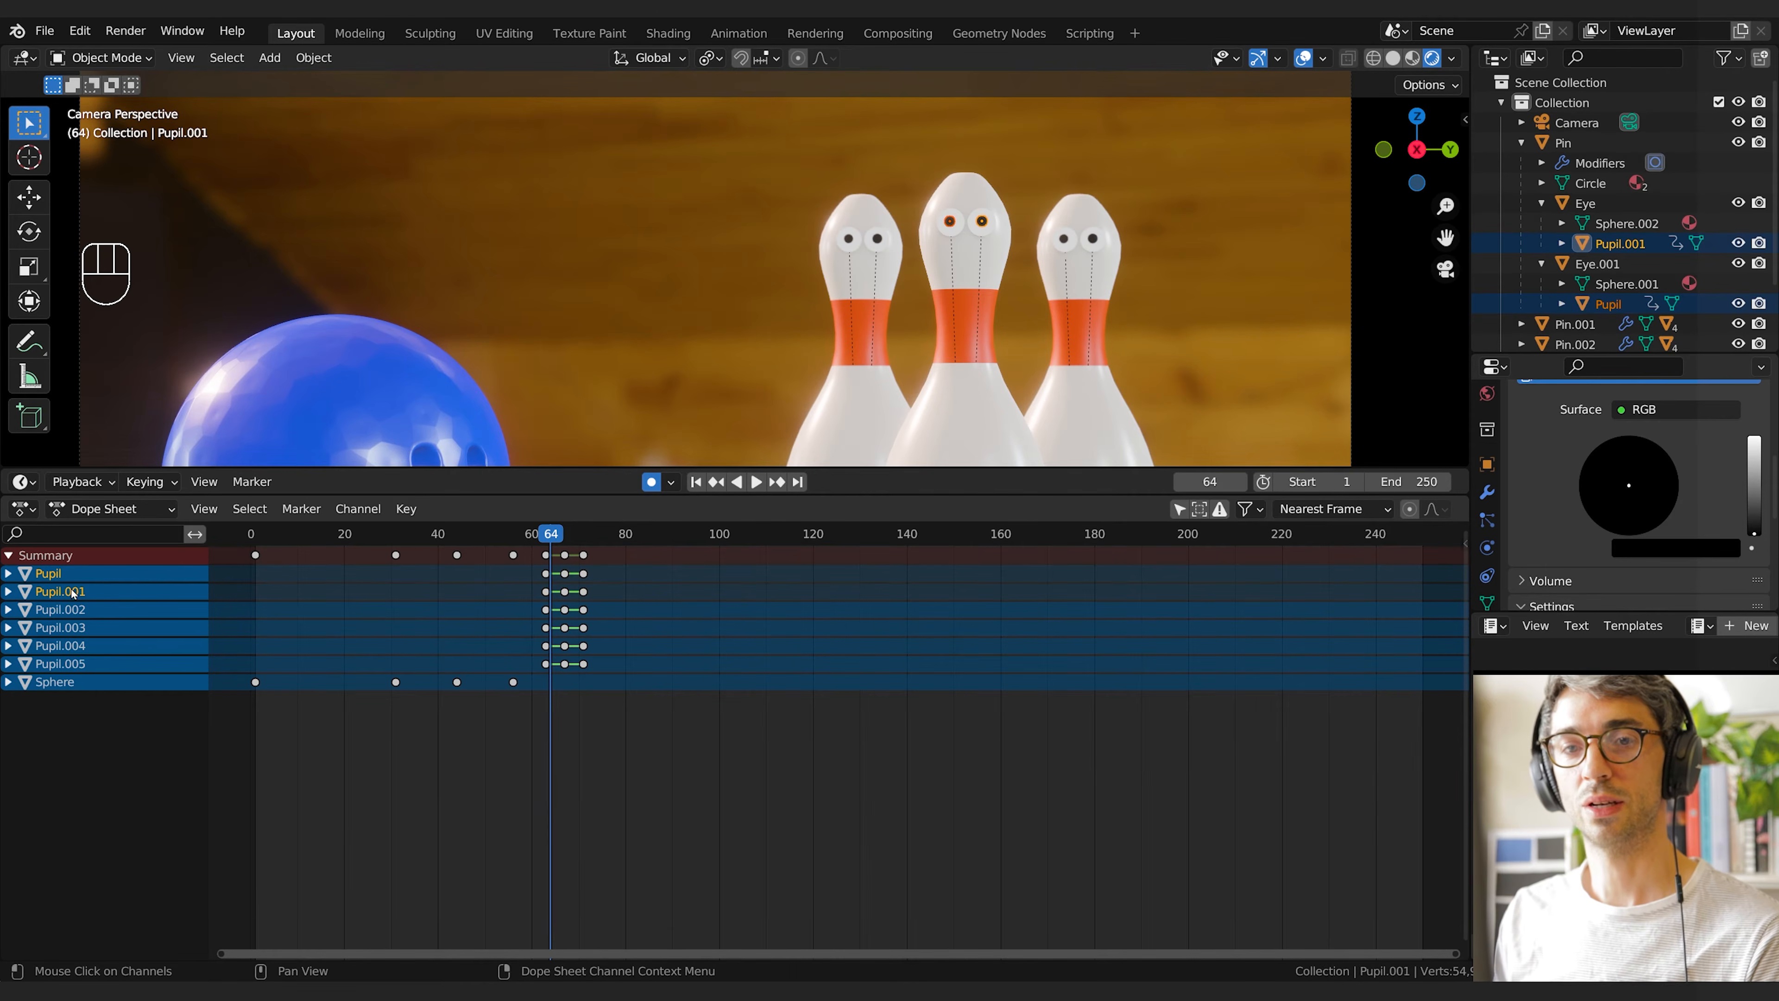
pyautogui.press('b')
pyautogui.moveTo(538, 564); pyautogui.dragTo(591, 593)
pyautogui.press('g')
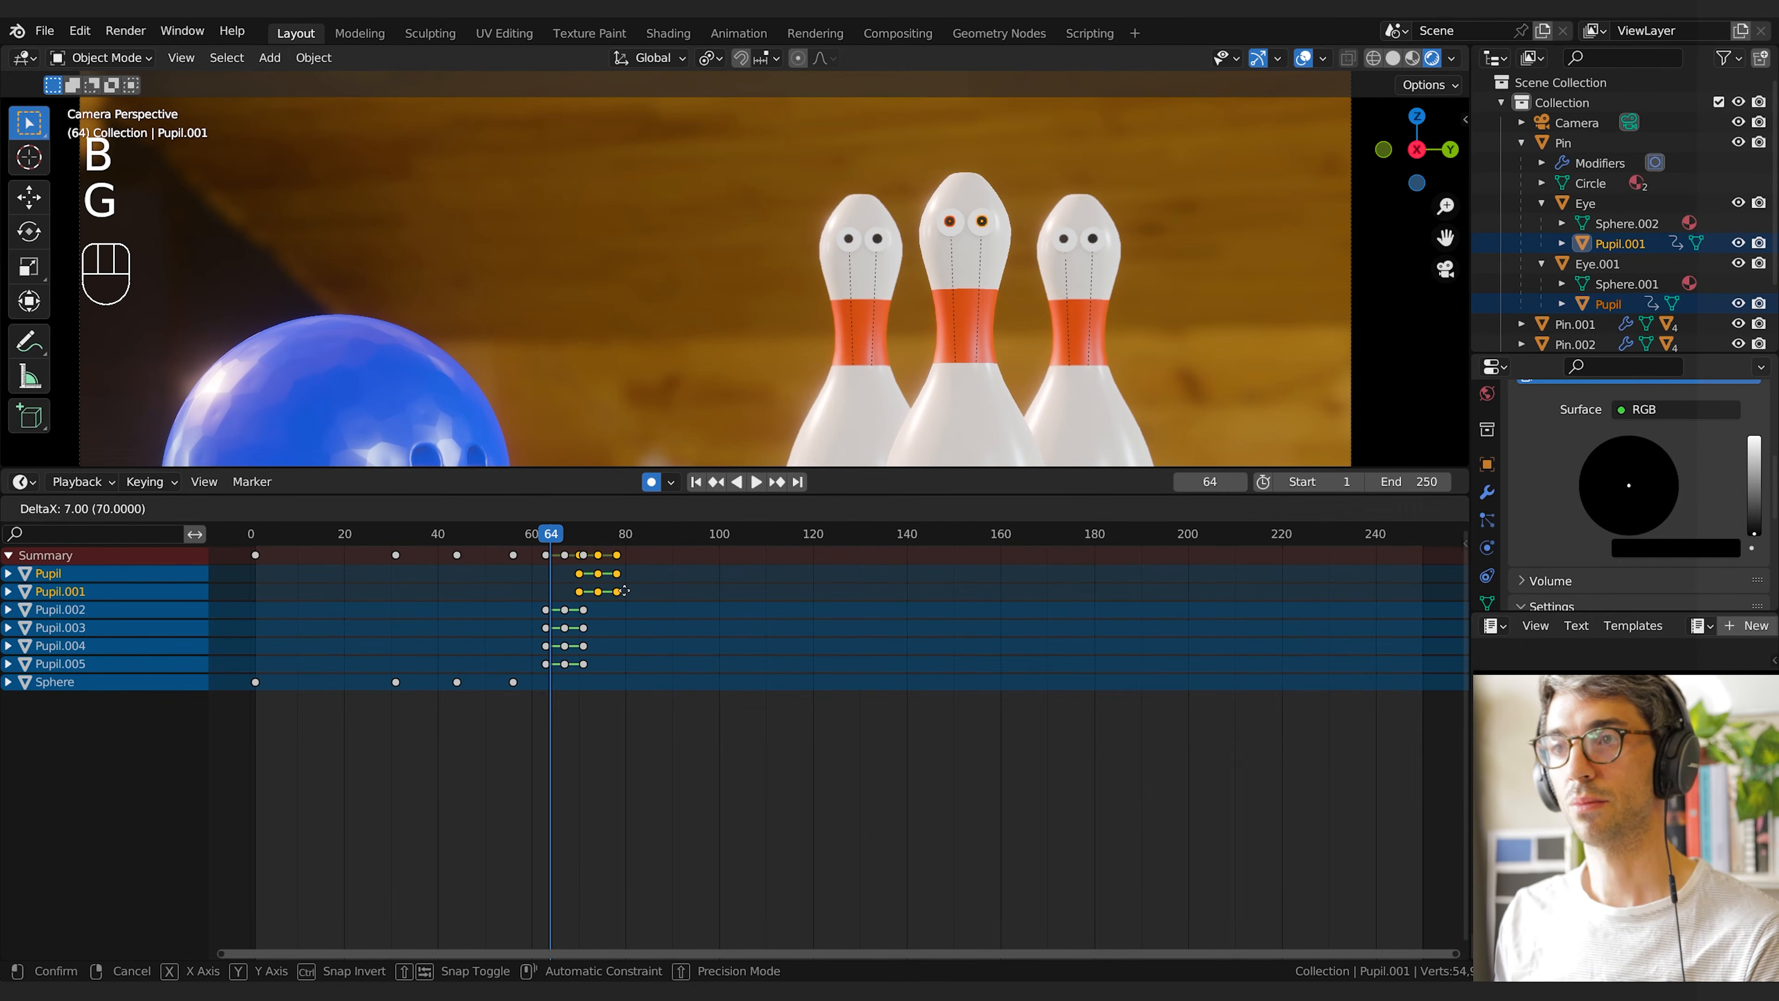
pyautogui.click(633, 598)
pyautogui.press('g')
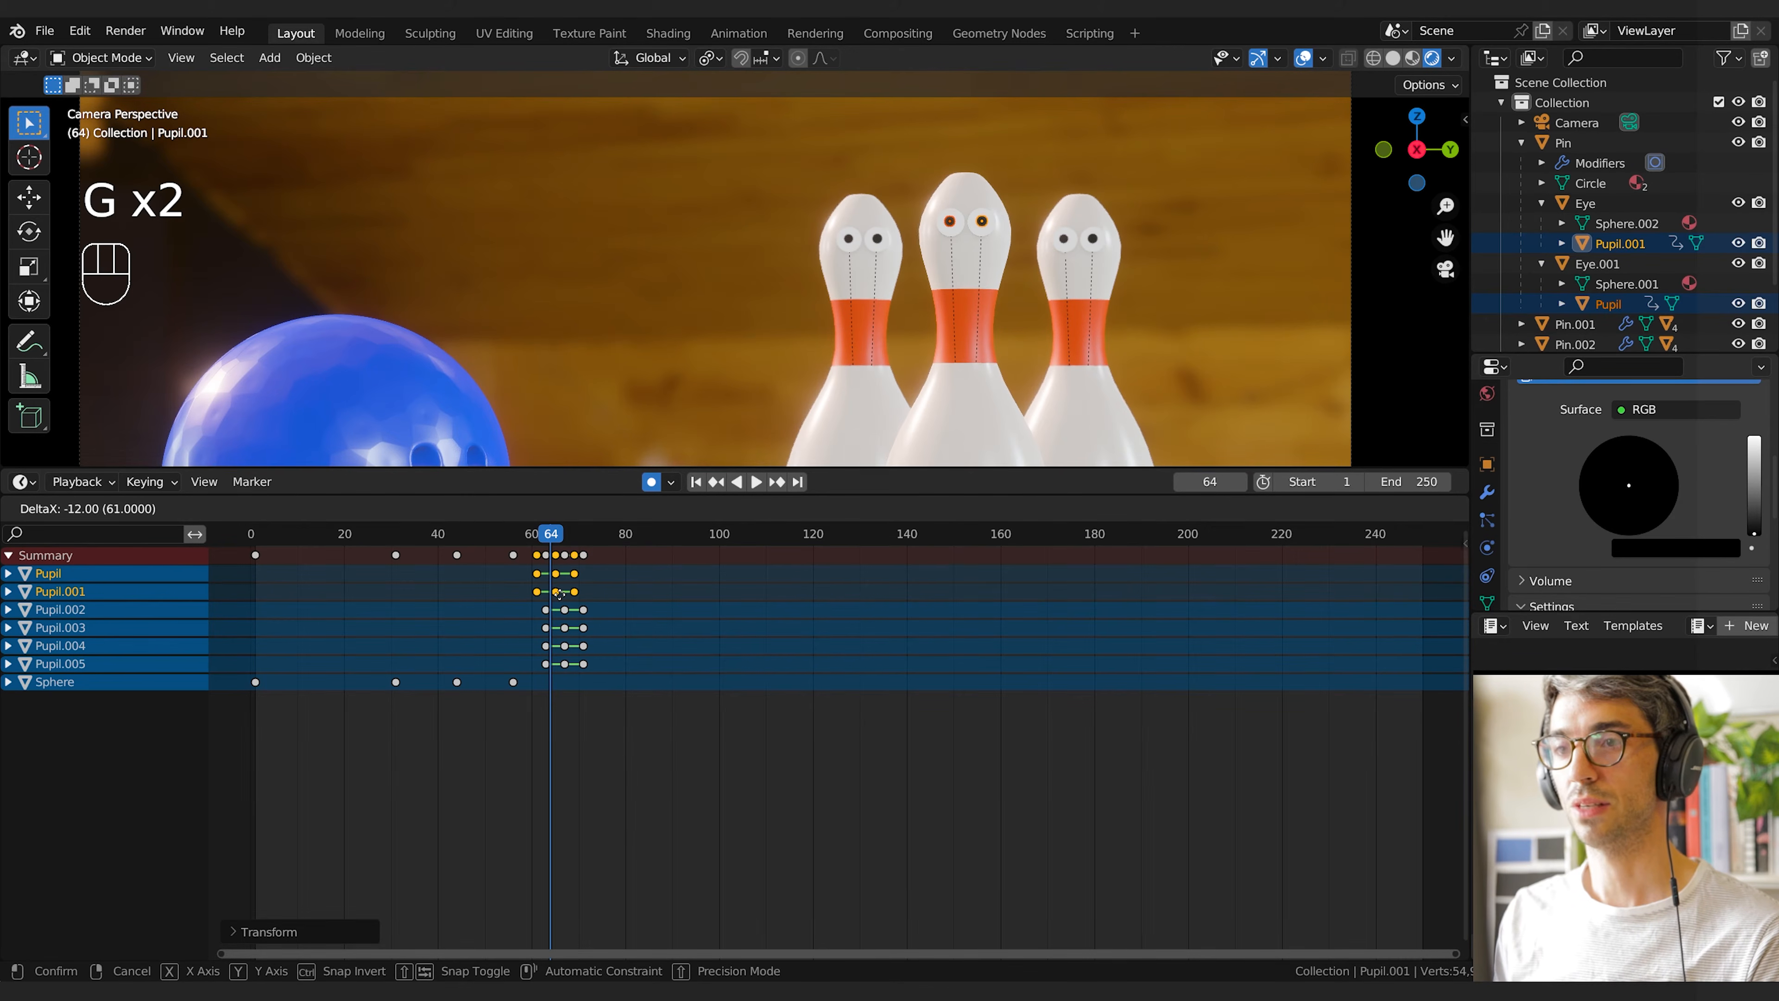
pyautogui.click(558, 594)
# Shift the Pupil.002 and Pupil.003 keyframes two frames later so they start at frame 65
pyautogui.press('b')
pyautogui.moveTo(601, 604); pyautogui.dragTo(546, 640)
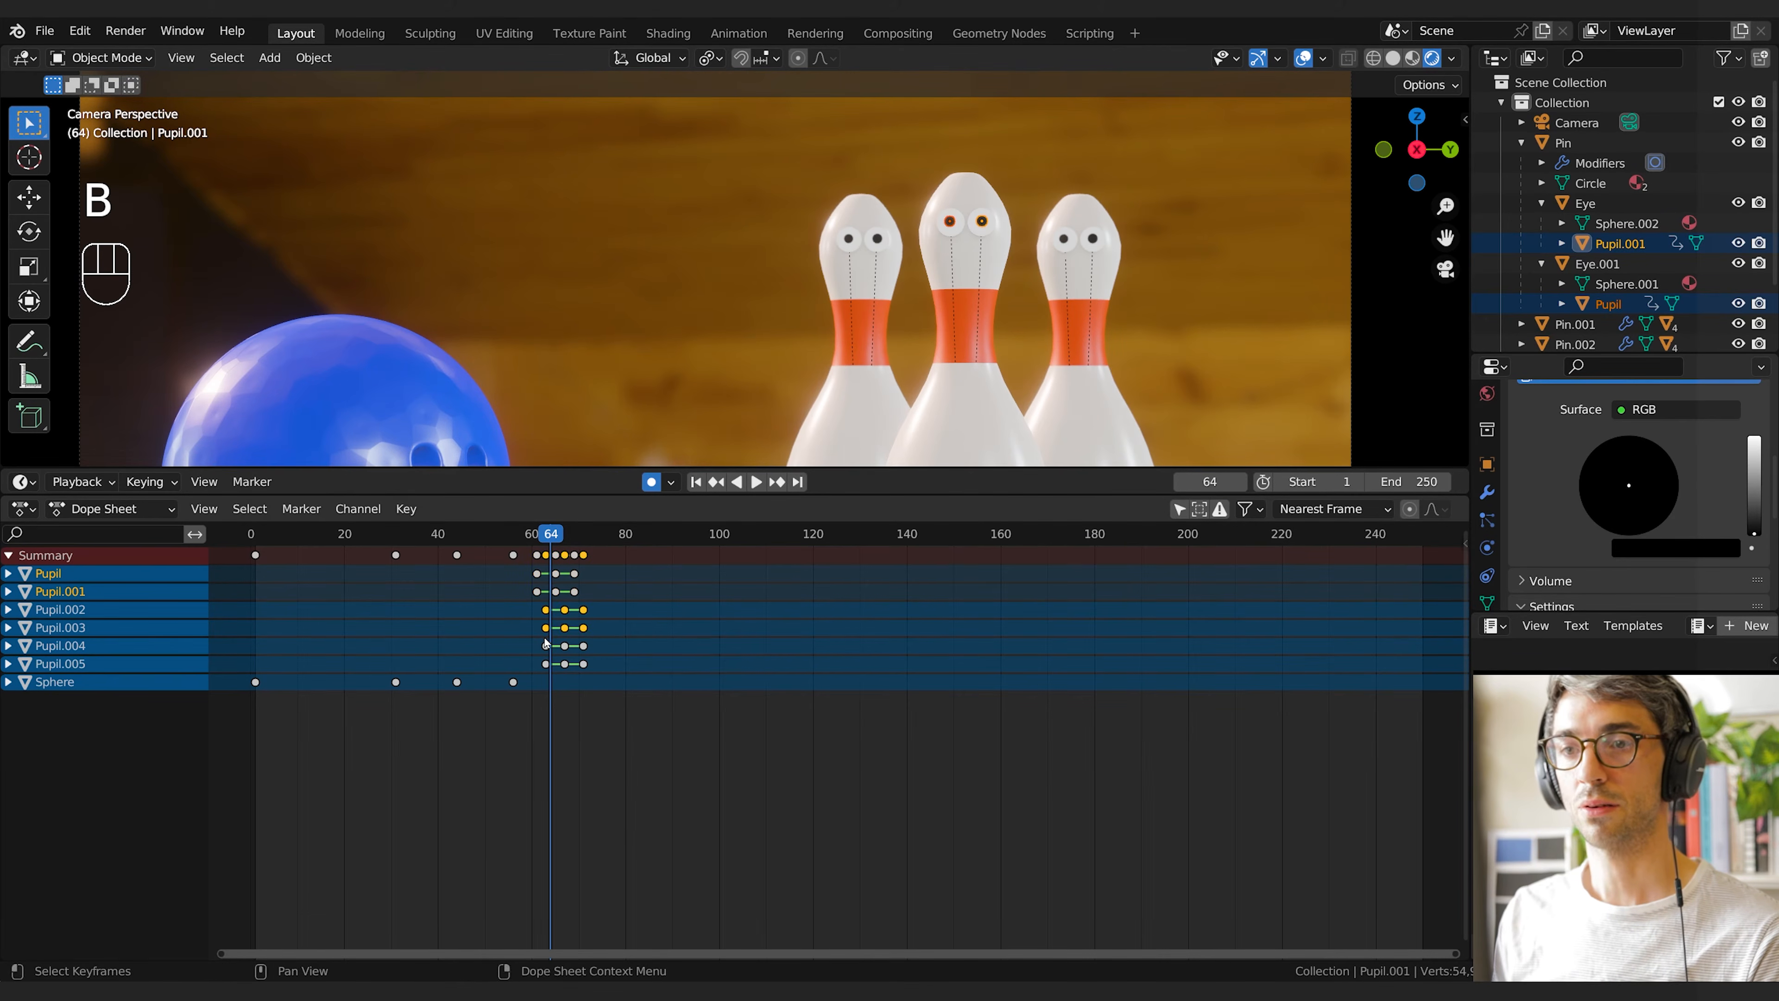
pyautogui.press('g')
pyautogui.click(576, 632)
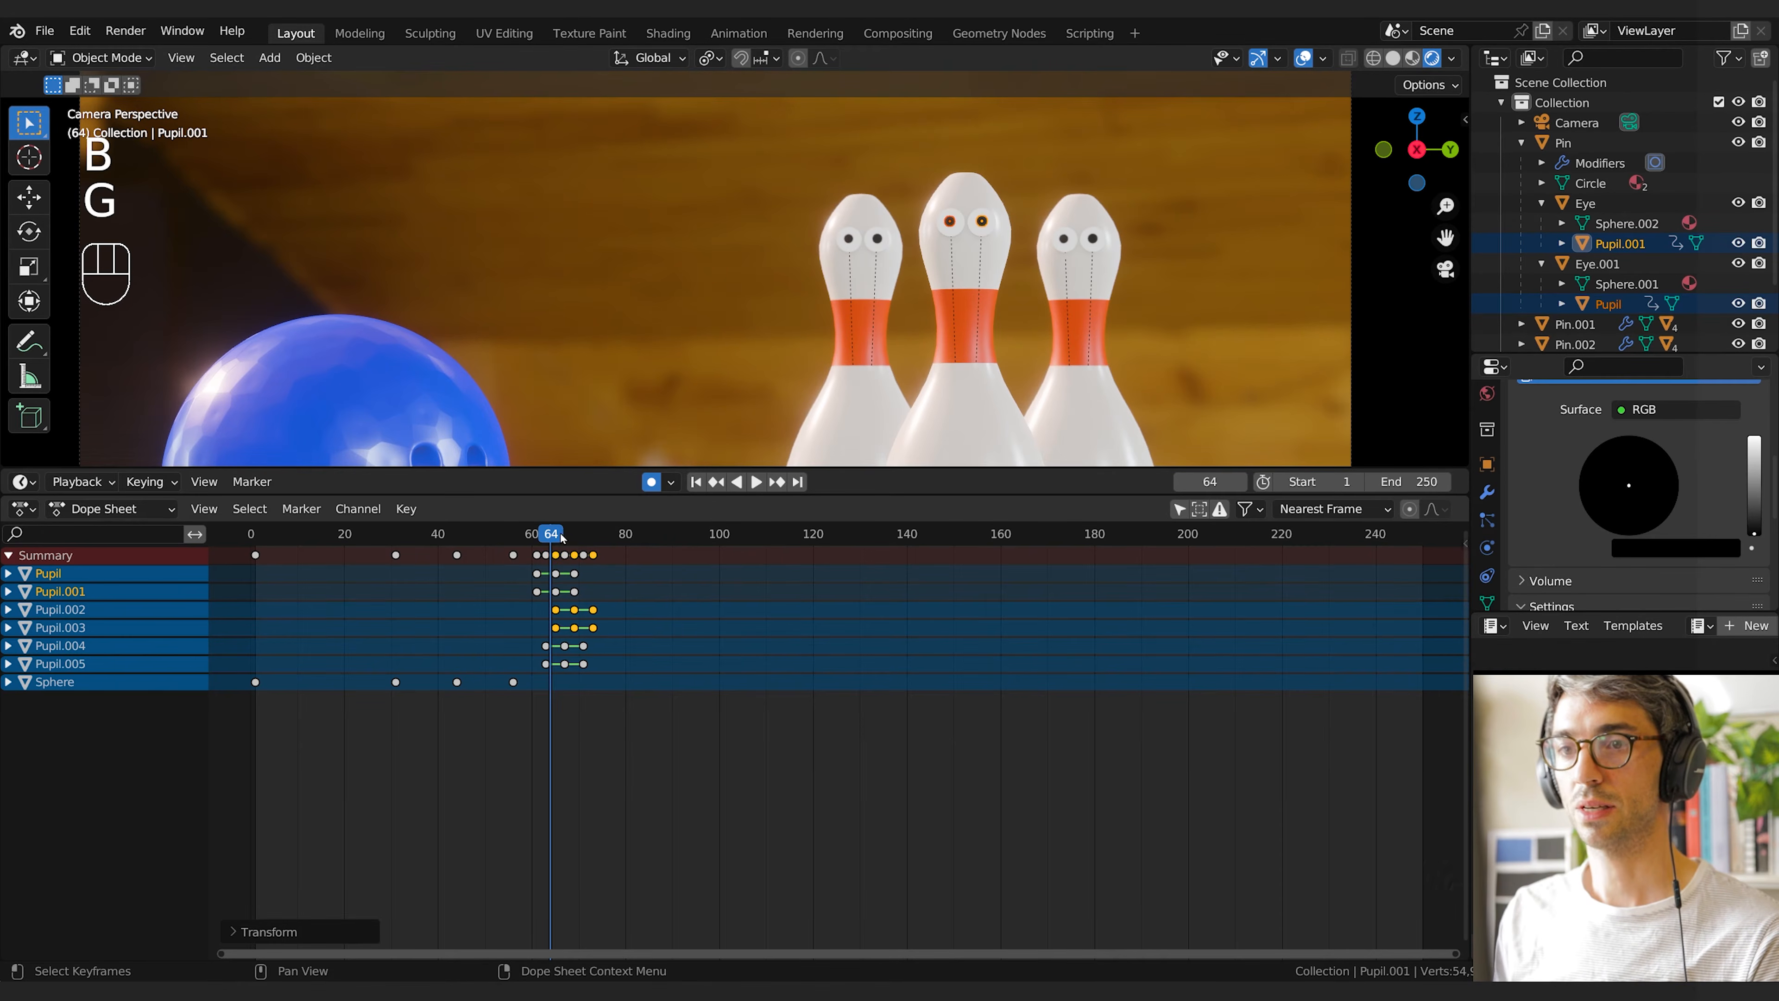
# Shift the Pupil.004 and Pupil.005 keyframes one frame earlier so they start at frame 62
pyautogui.moveTo(562, 537); pyautogui.dragTo(597, 538)
pyautogui.click(564, 701)
pyautogui.press('b')
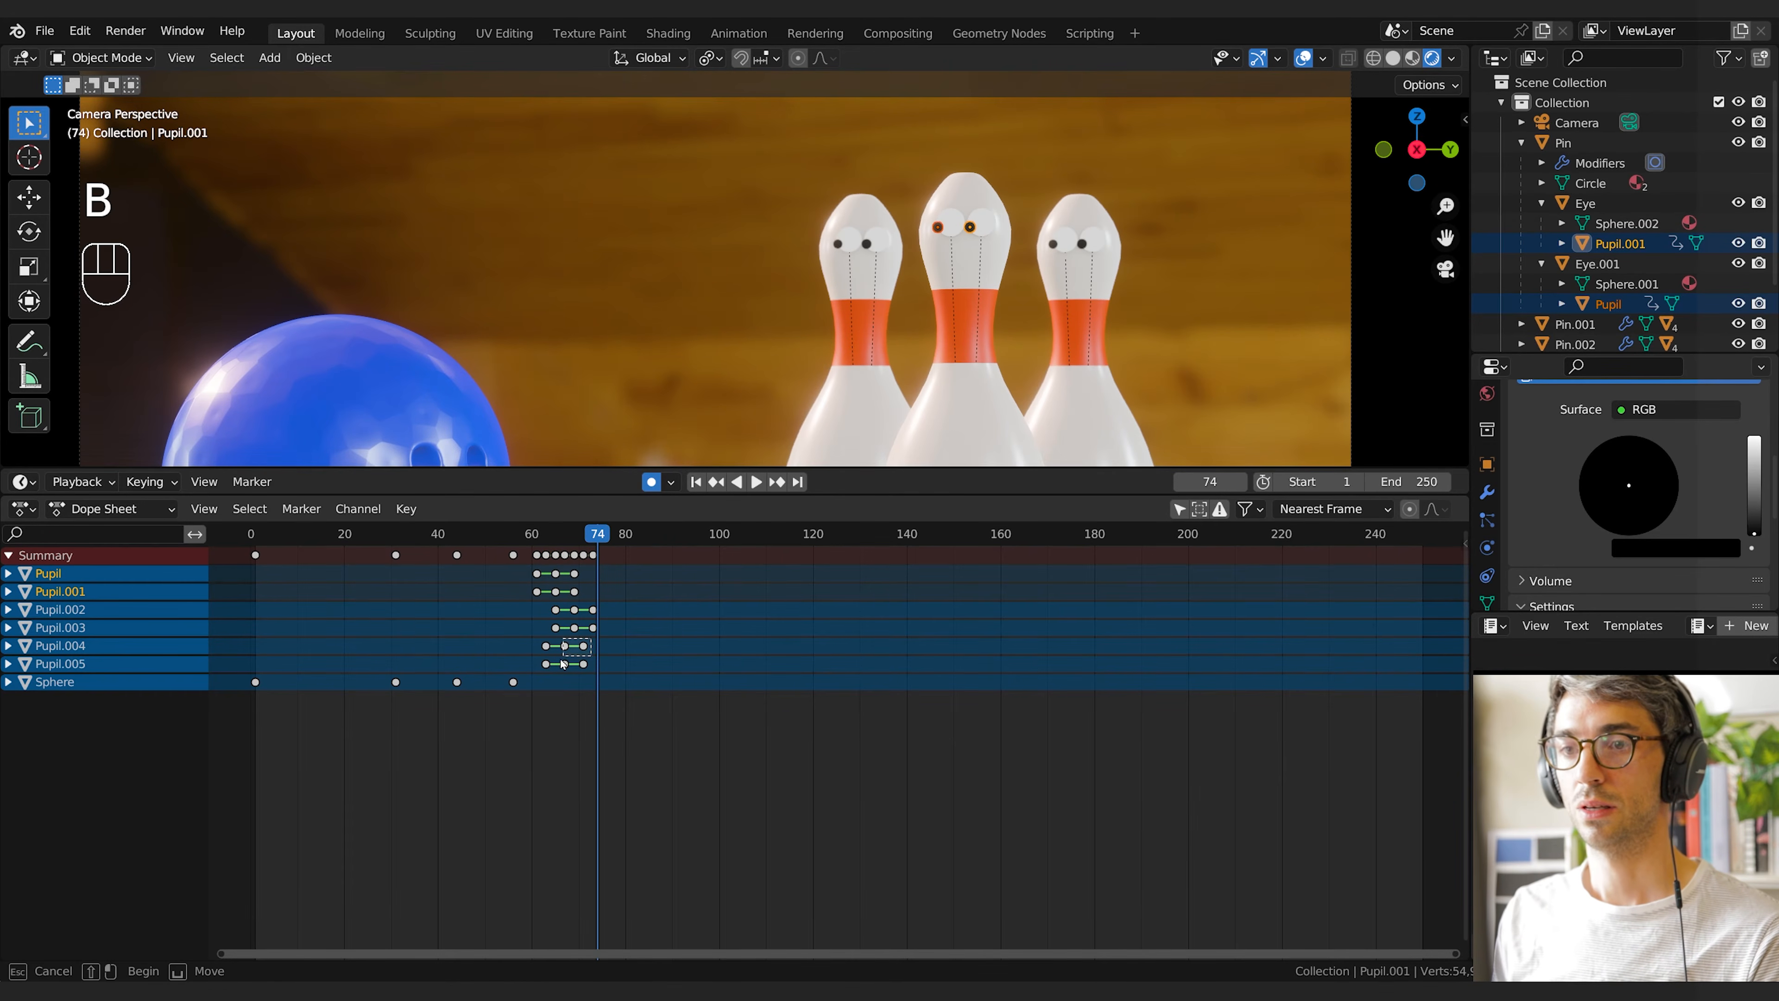
pyautogui.moveTo(561, 660); pyautogui.dragTo(537, 675)
pyautogui.press('g')
pyautogui.click(532, 670)
# Play back the staggered blinks from just before they start, in close-up and with the ball and pins fully framed
pyautogui.click(503, 536)
pyautogui.press('space')
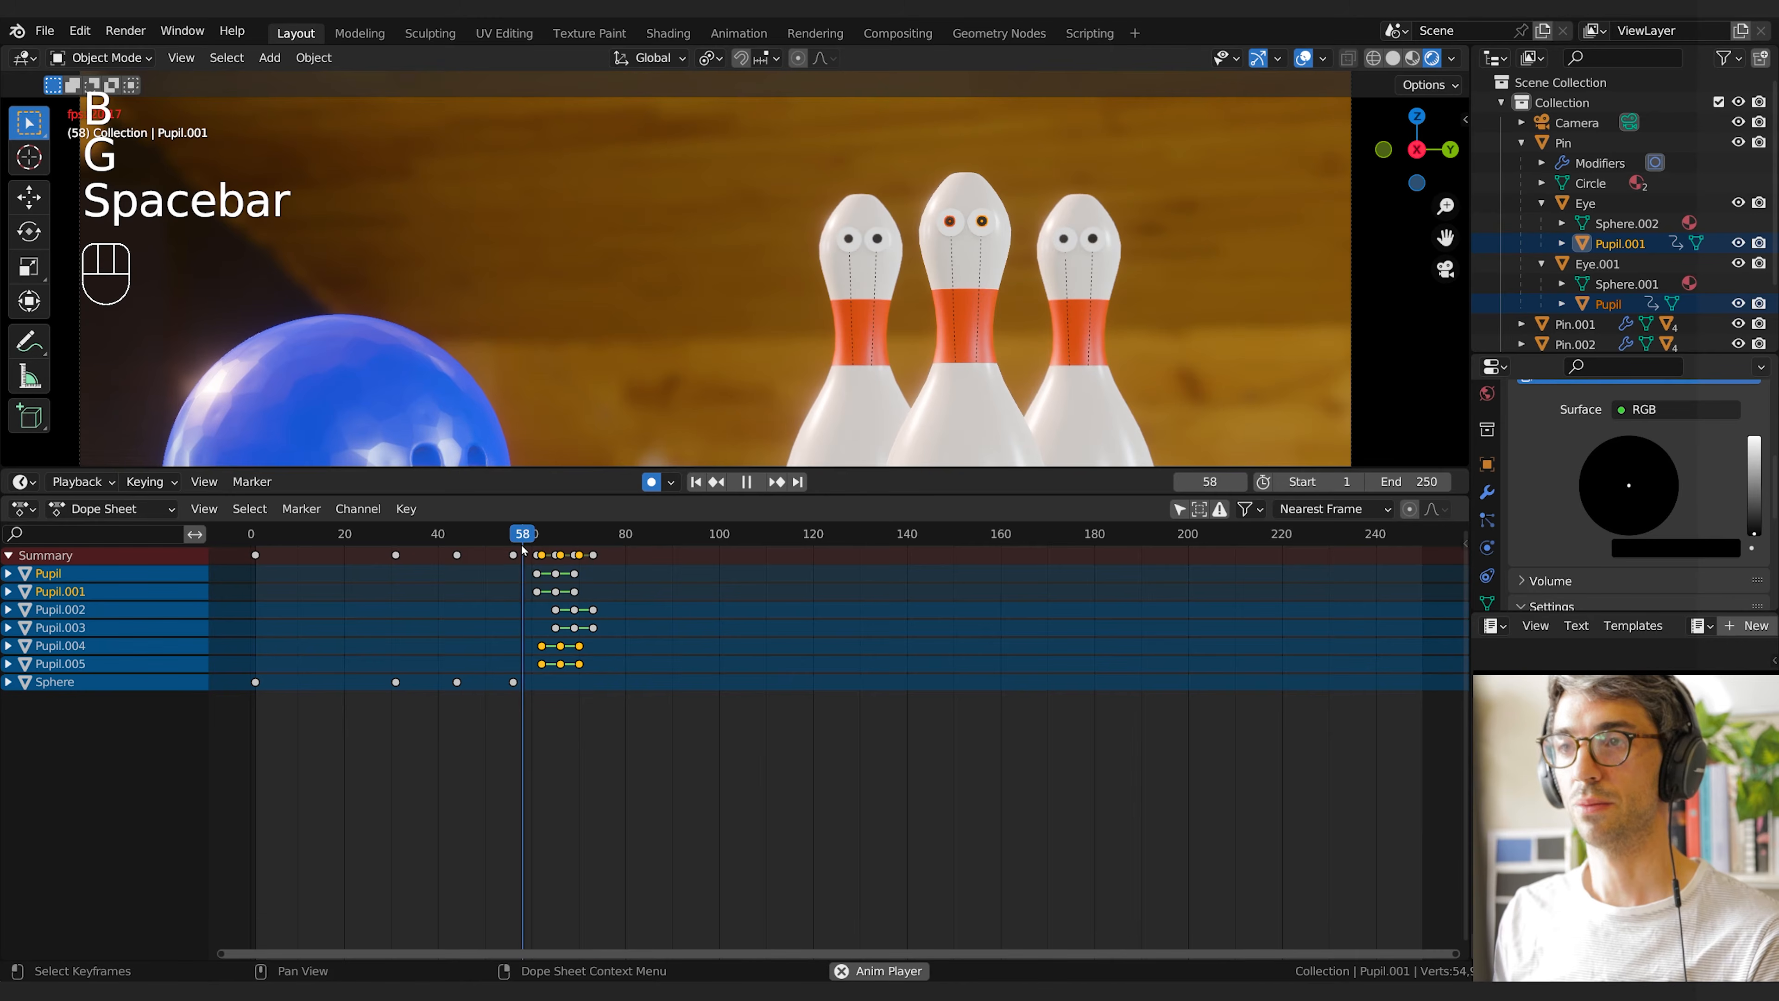
pyautogui.press('space')
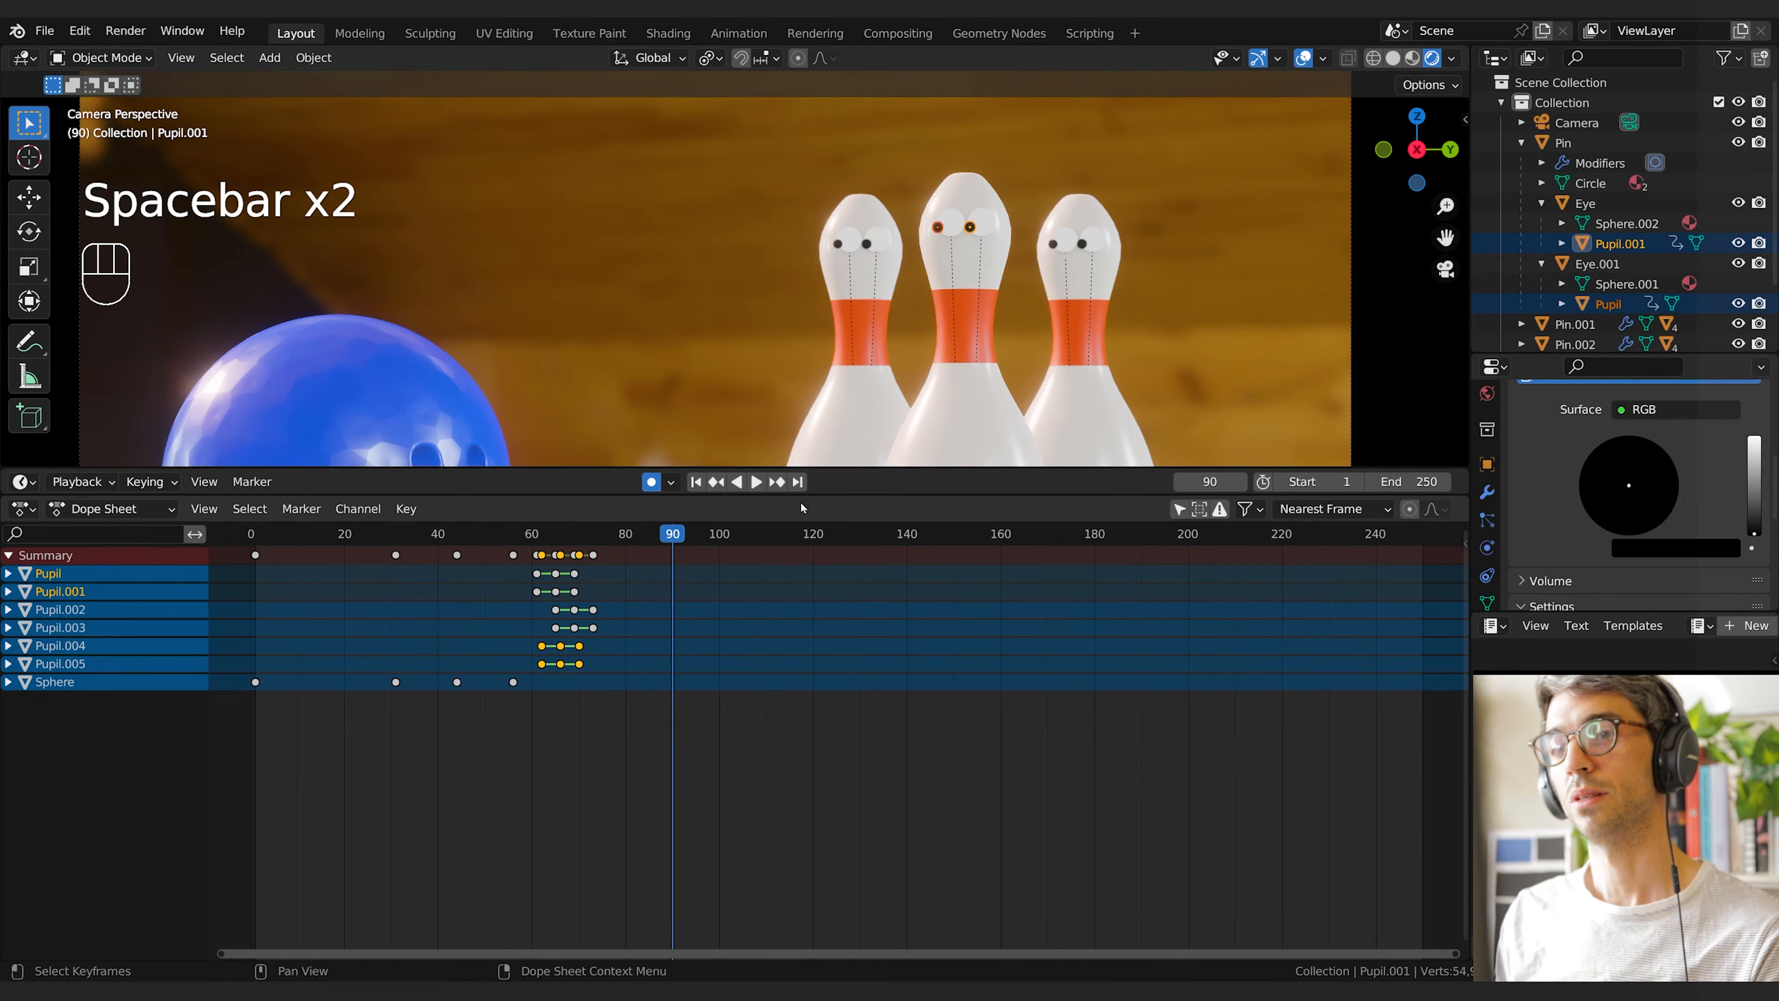
pyautogui.scroll(-3, 863, 407)
pyautogui.keyDown('shift'); pyautogui.moveTo(863, 408); pyautogui.dragTo(866, 324, button='middle'); pyautogui.keyUp('shift')
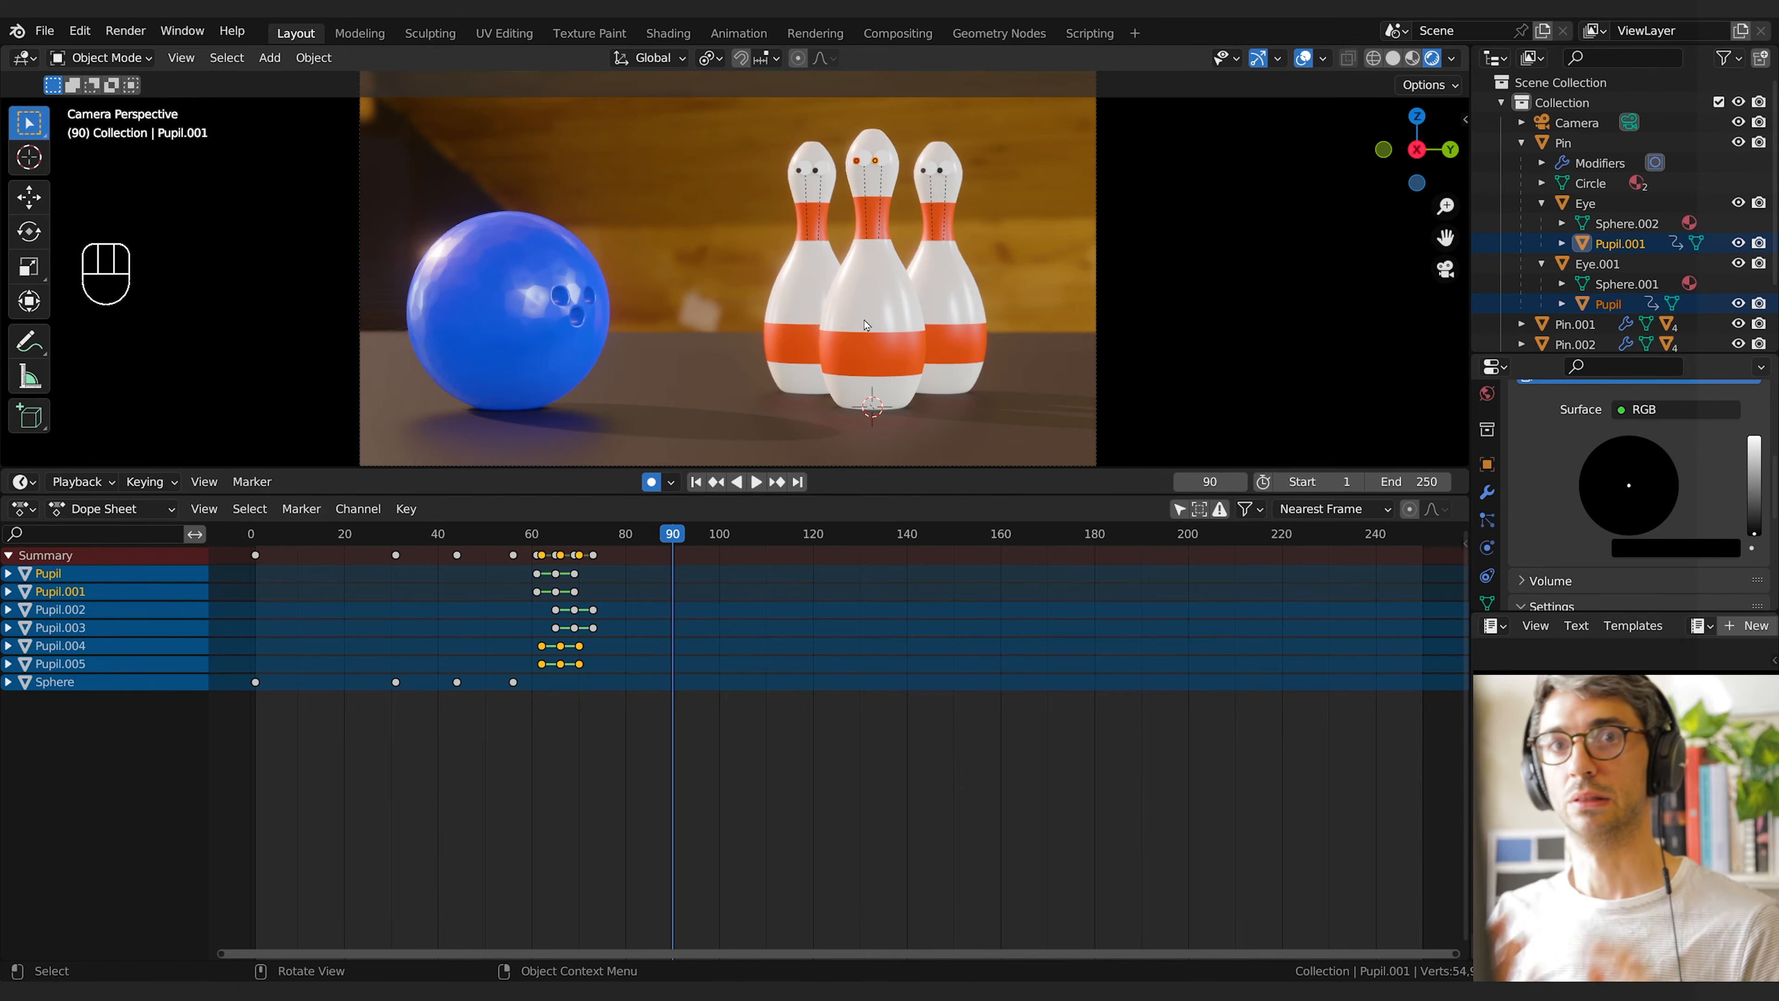
pyautogui.click(493, 533)
pyautogui.press('space')
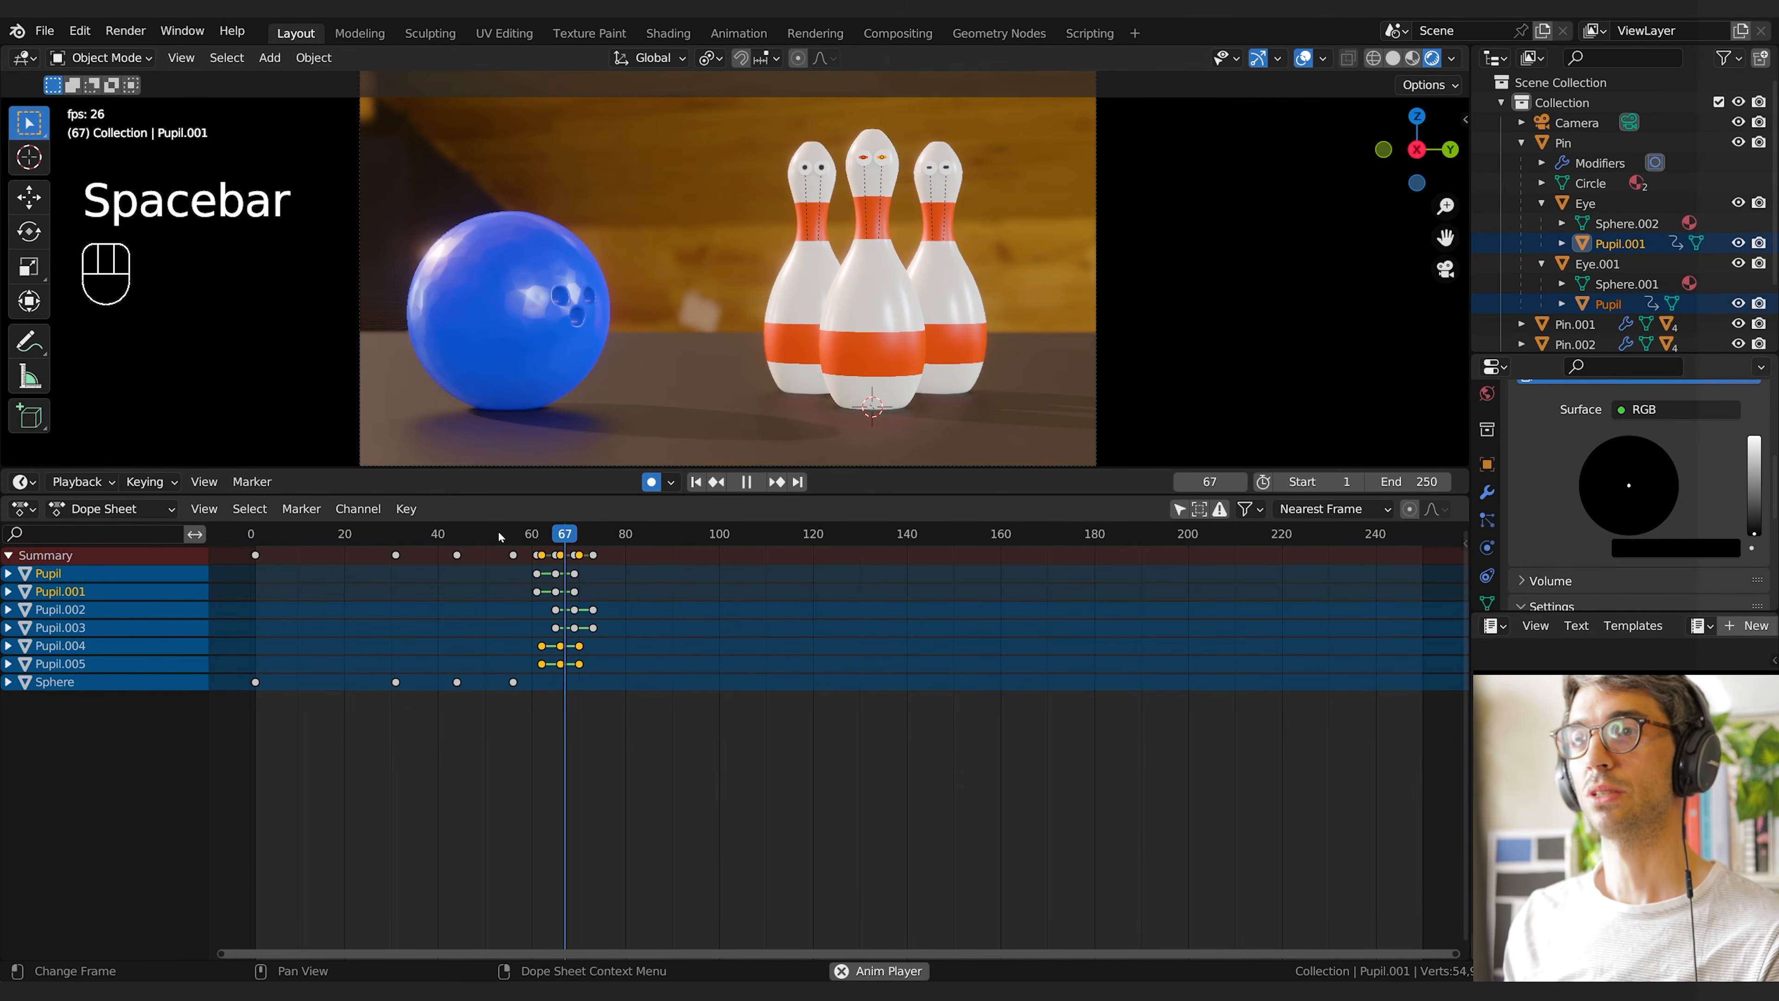
pyautogui.press('space')
# Select the front pin and insert a Location, Rotation & Scale keyframe at frame 84
pyautogui.click(877, 341)
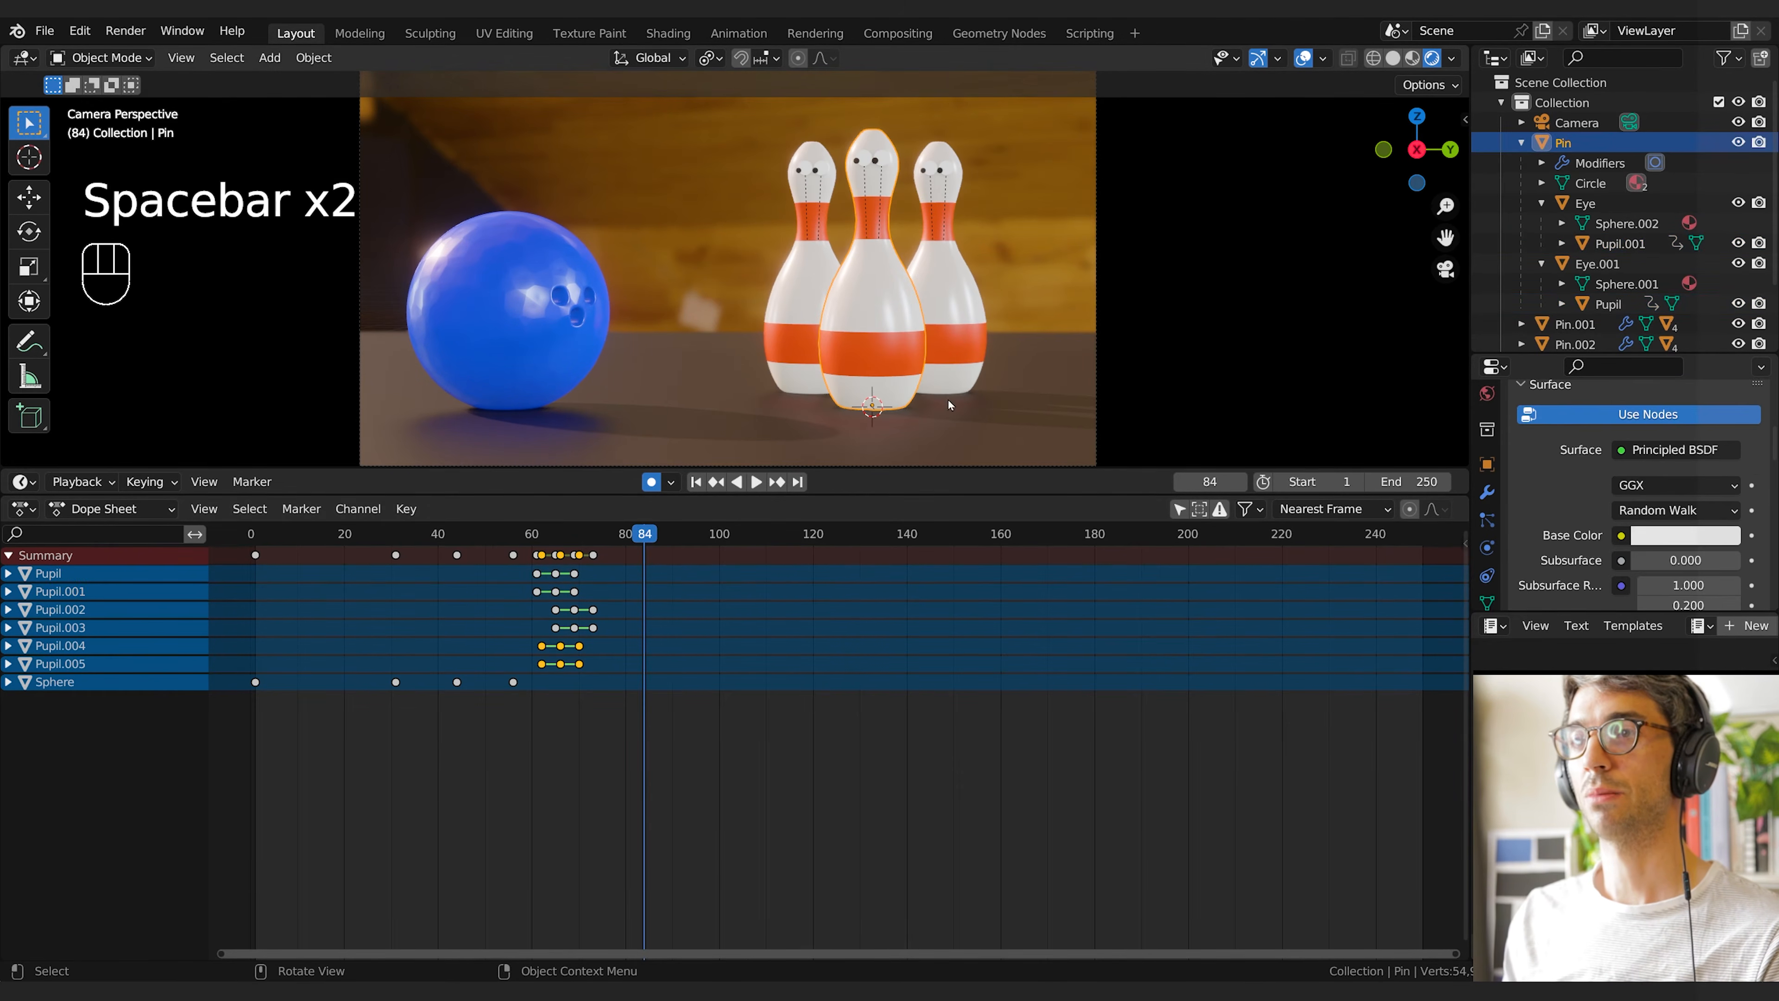
pyautogui.press('i')
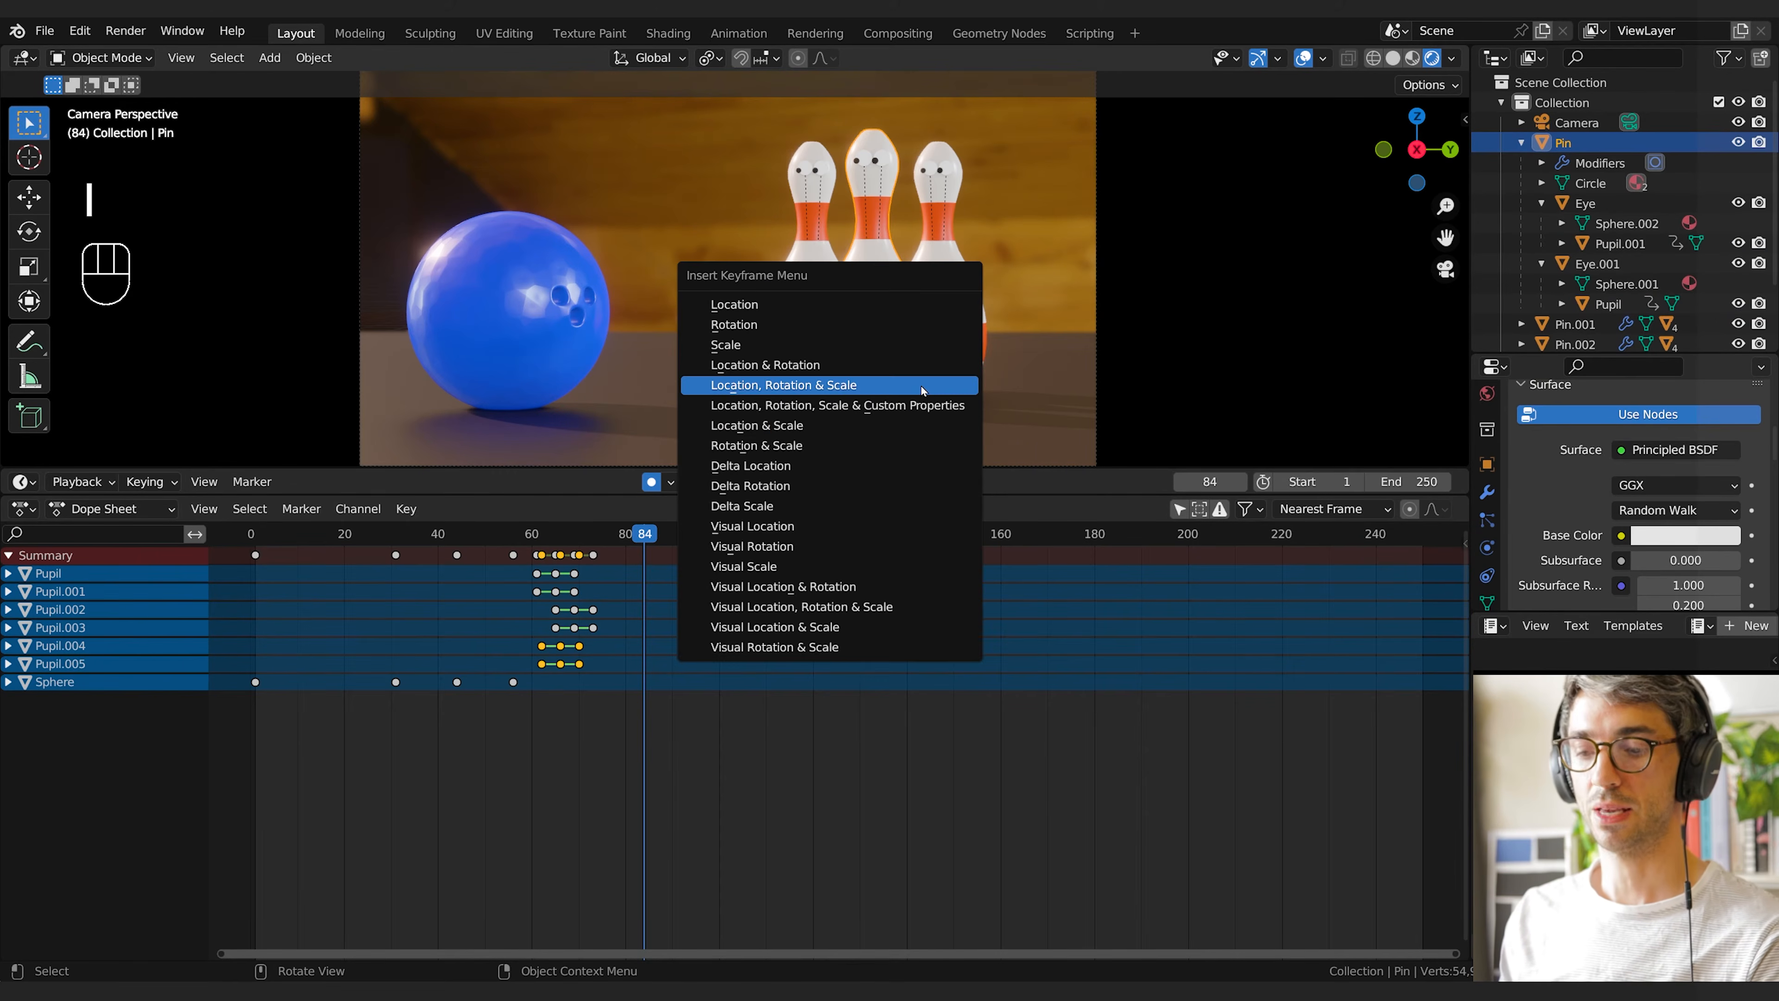
pyautogui.click(920, 386)
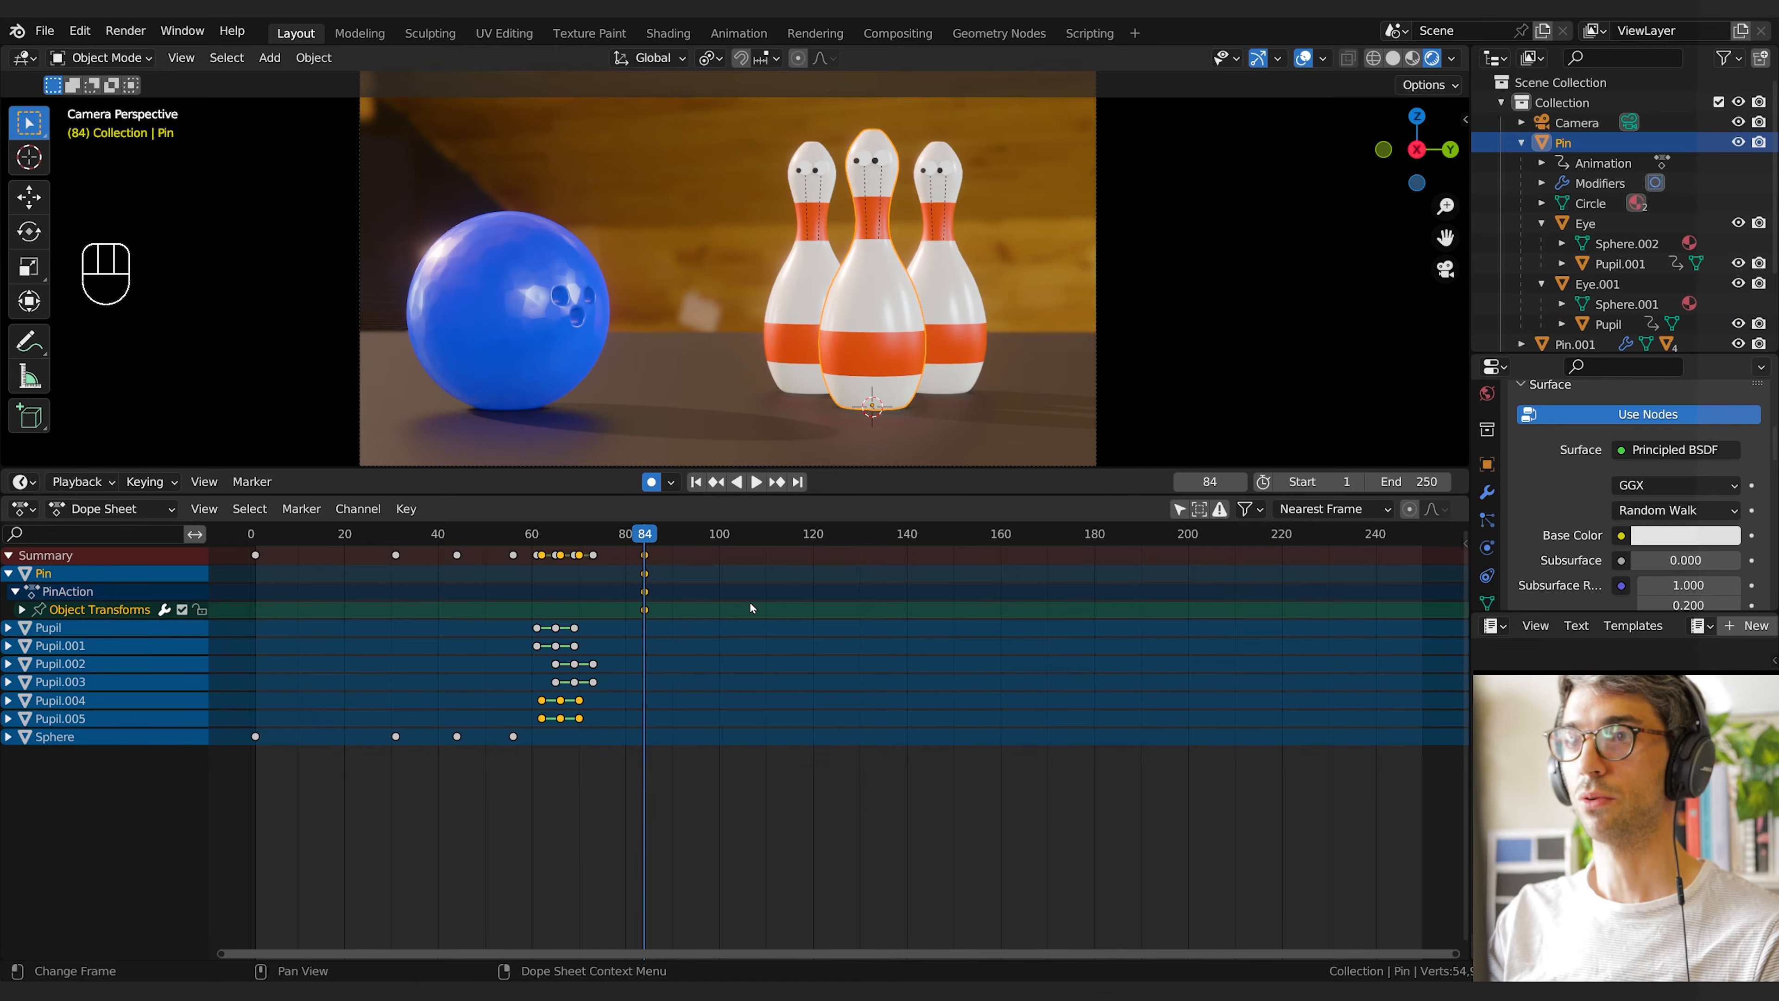
# At frame 88, rotate the front pin about -3.26° in the camera view so it leans toward the ball
pyautogui.press('Right')
pyautogui.press('Right')
pyautogui.press('Right')
pyautogui.press('Right')
pyautogui.press('r')
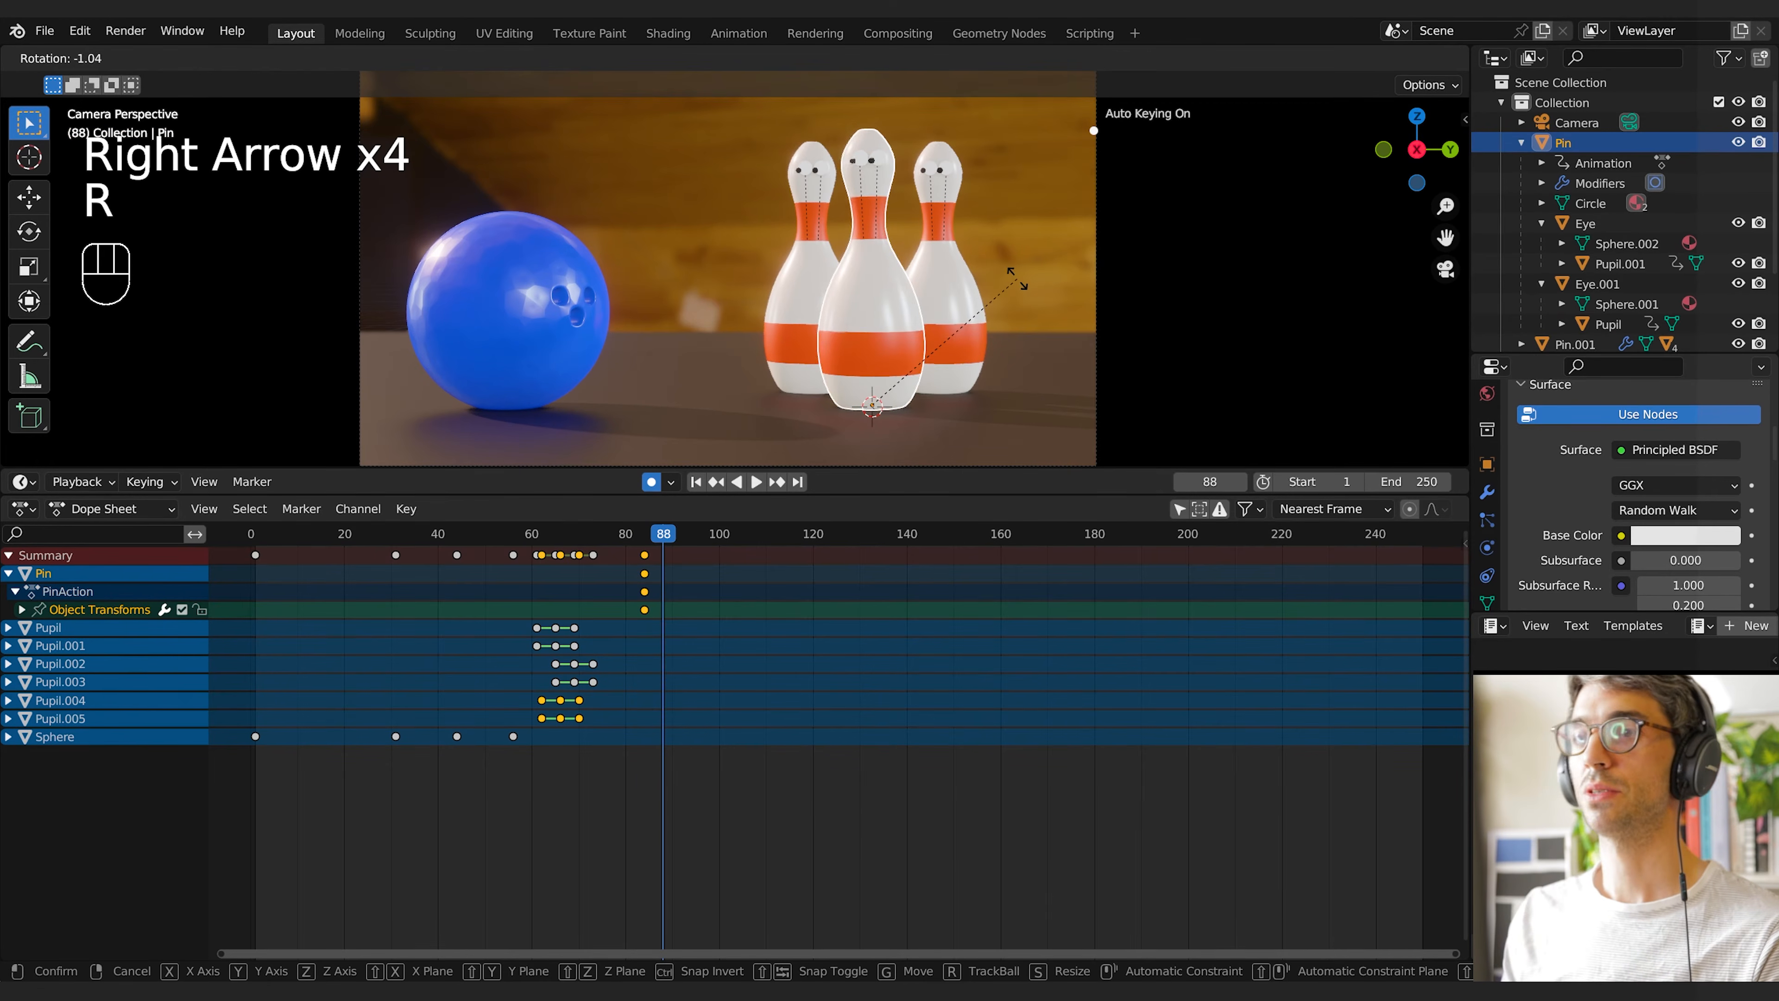
pyautogui.click(1013, 273)
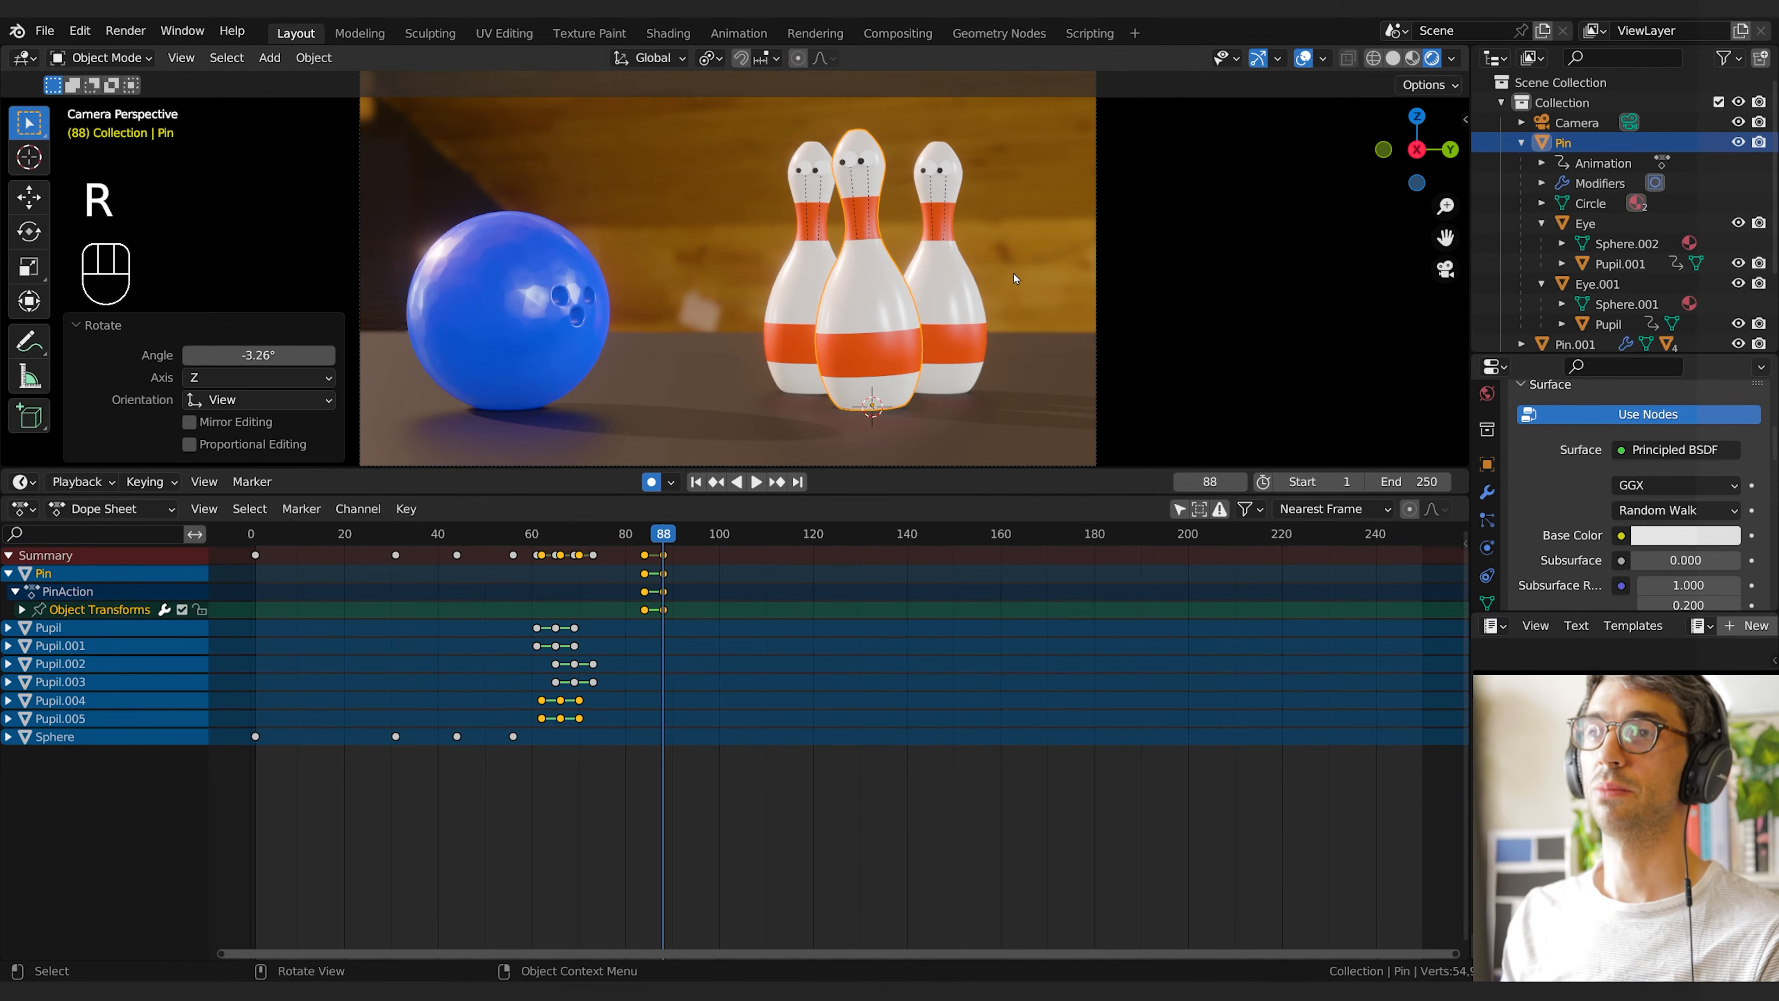
# At frame 94, tilt the front pin away from the ball and raise it about 0.321 m in Z
pyautogui.moveTo(669, 534); pyautogui.dragTo(691, 539)
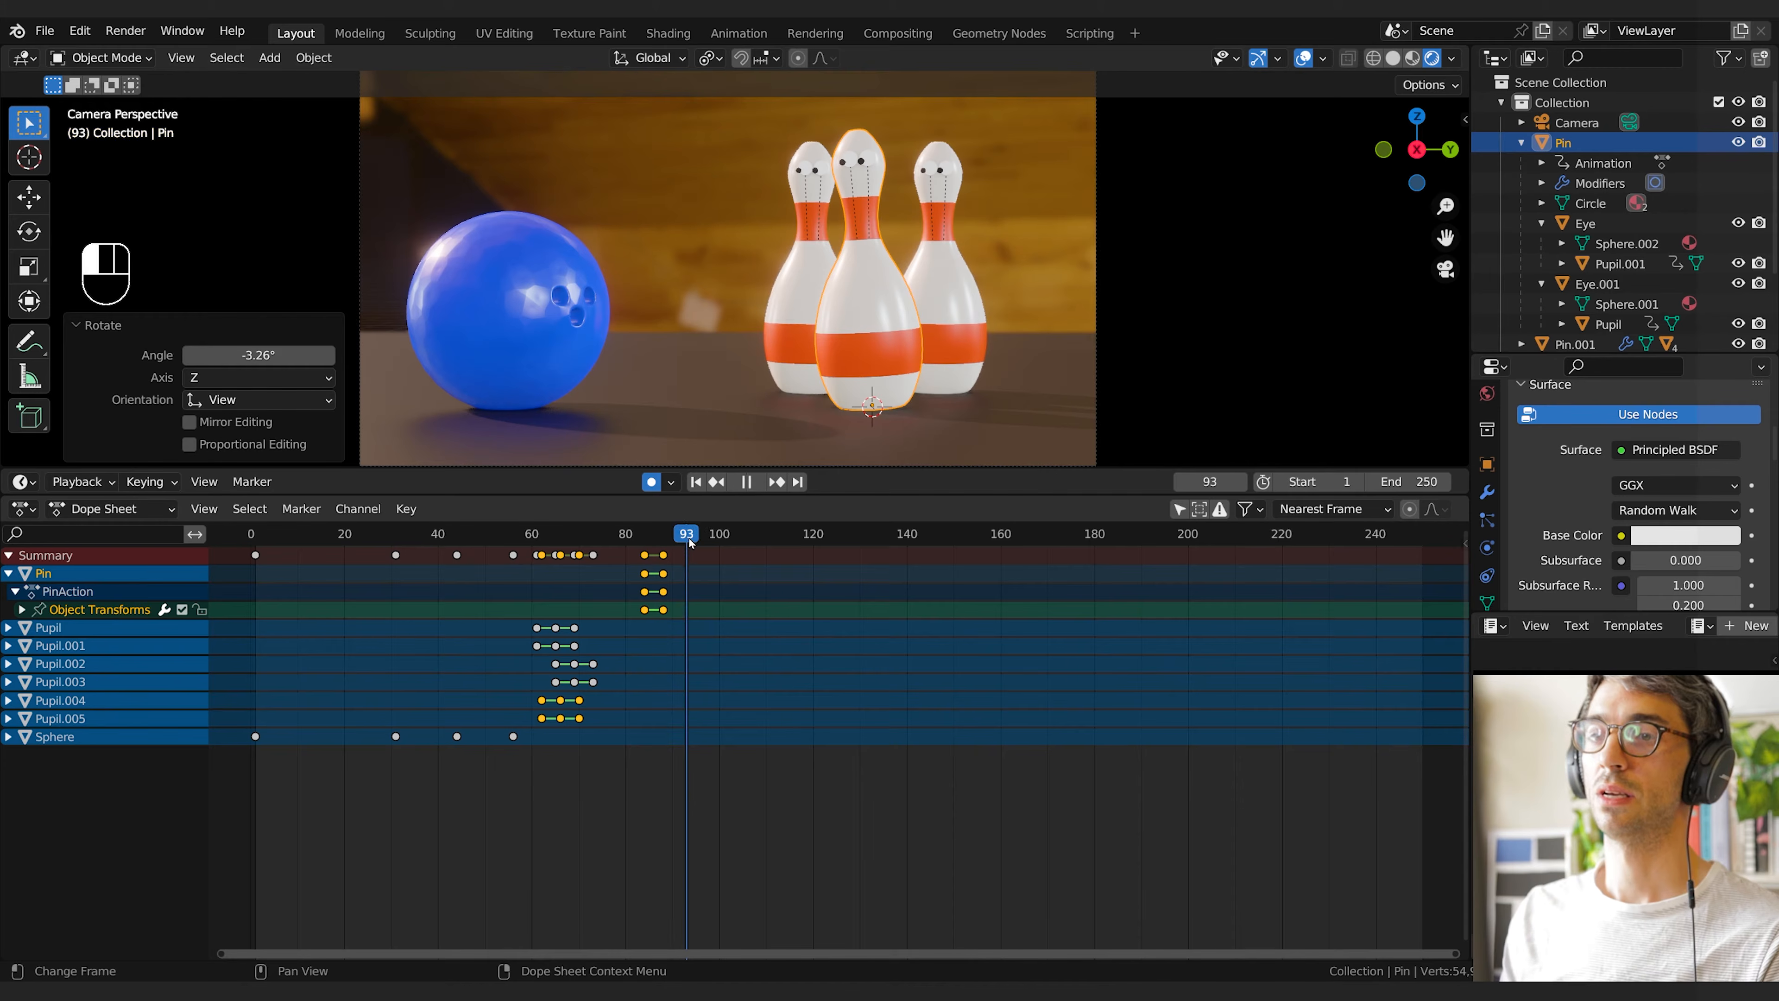
pyautogui.press('r')
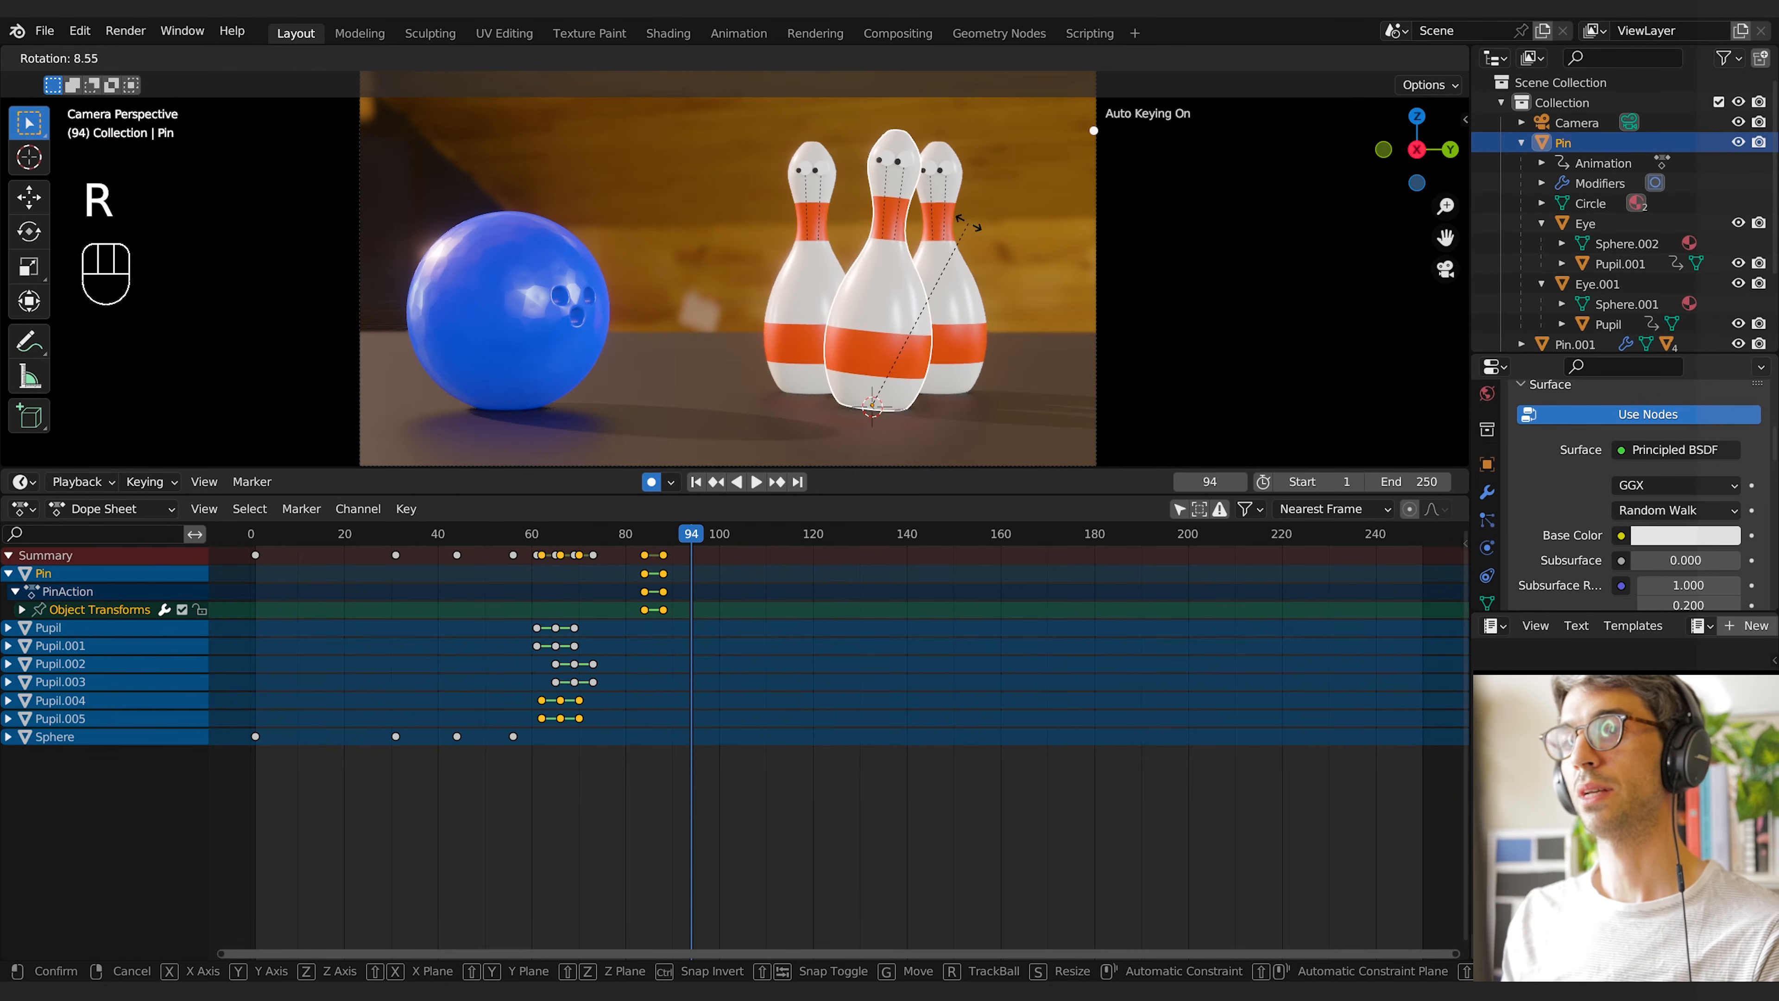
pyautogui.click(926, 335)
pyautogui.press('g')
pyautogui.press('z')
pyautogui.click(931, 314)
# Move the raised pin at frame 94 about 0.253 m in Y and -0.051 m in Z
pyautogui.press('g')
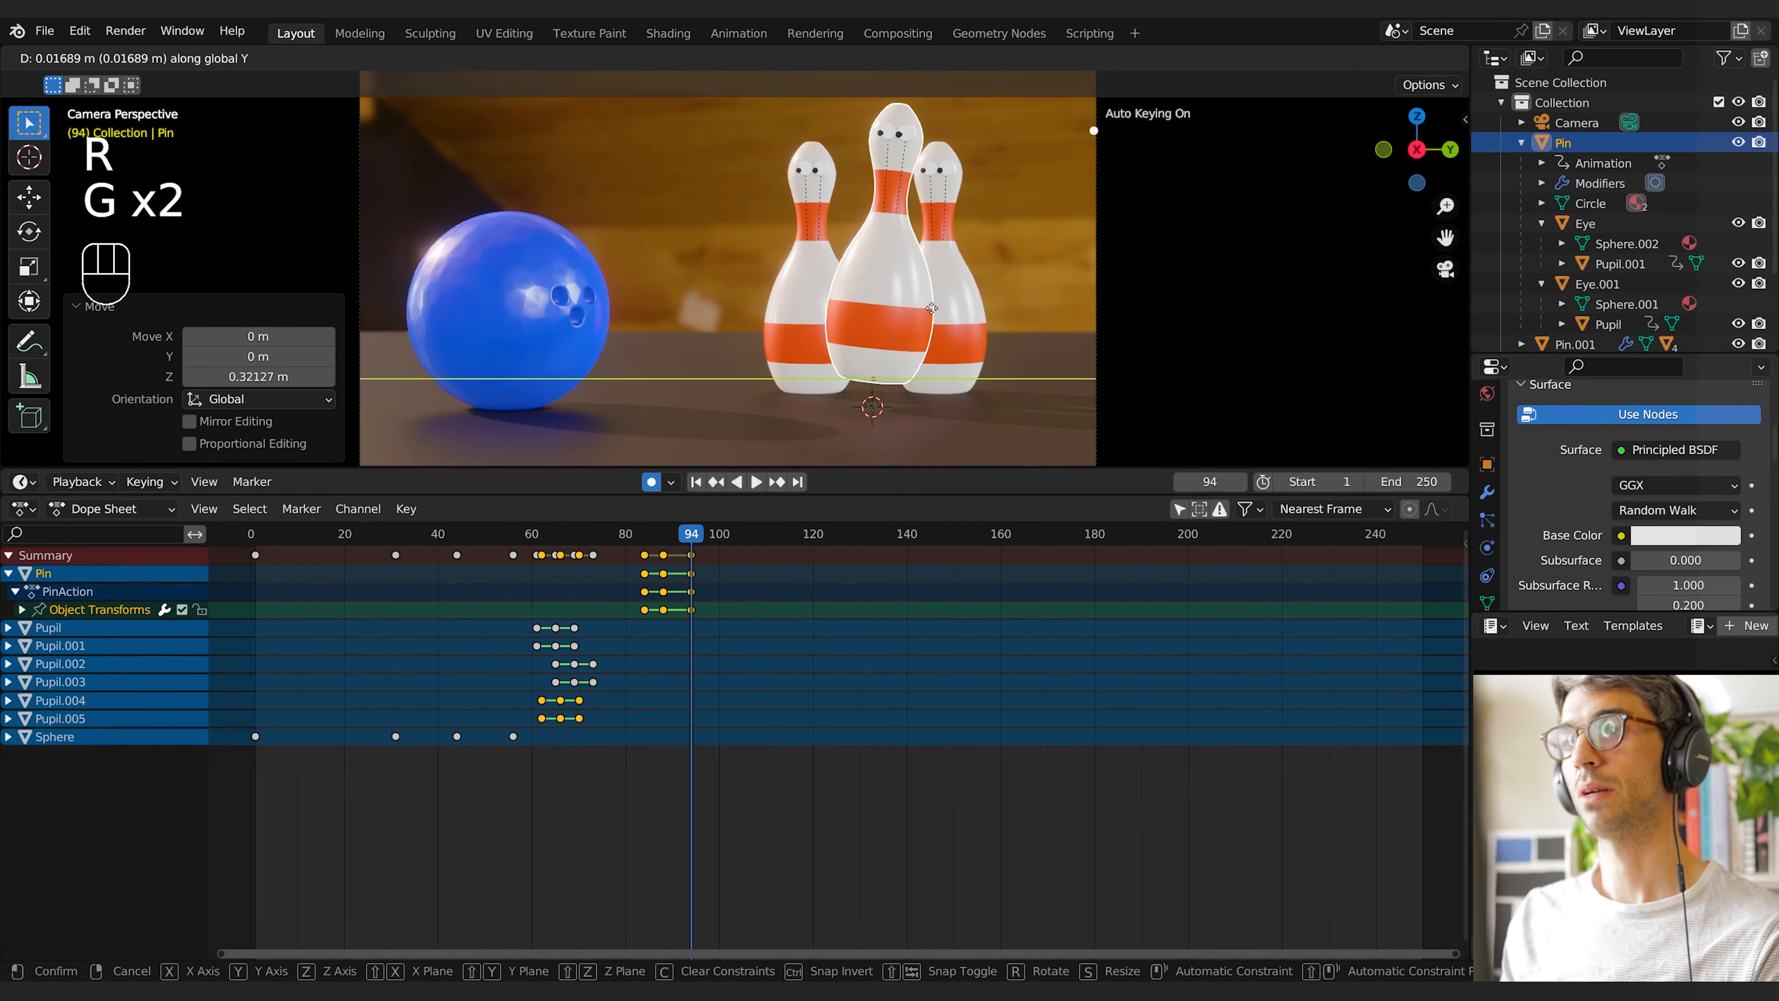
pyautogui.click(949, 315)
pyautogui.press('z')
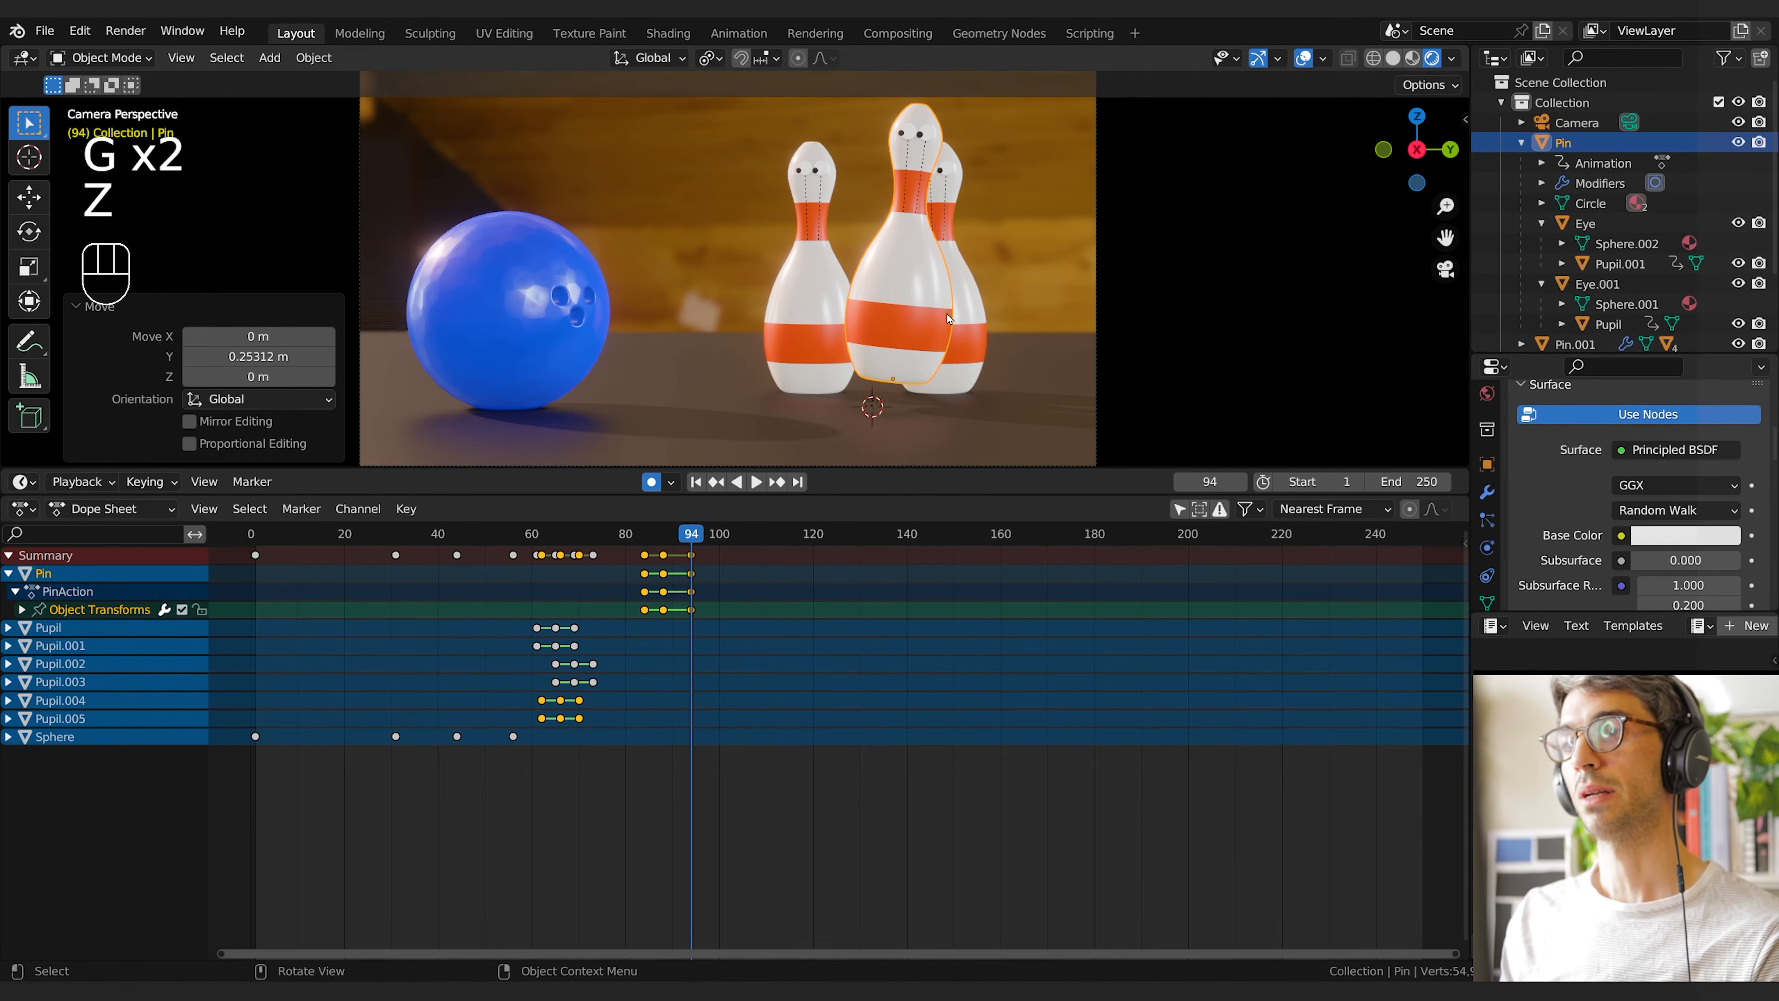
pyautogui.press('g')
pyautogui.press('z')
pyautogui.click(932, 342)
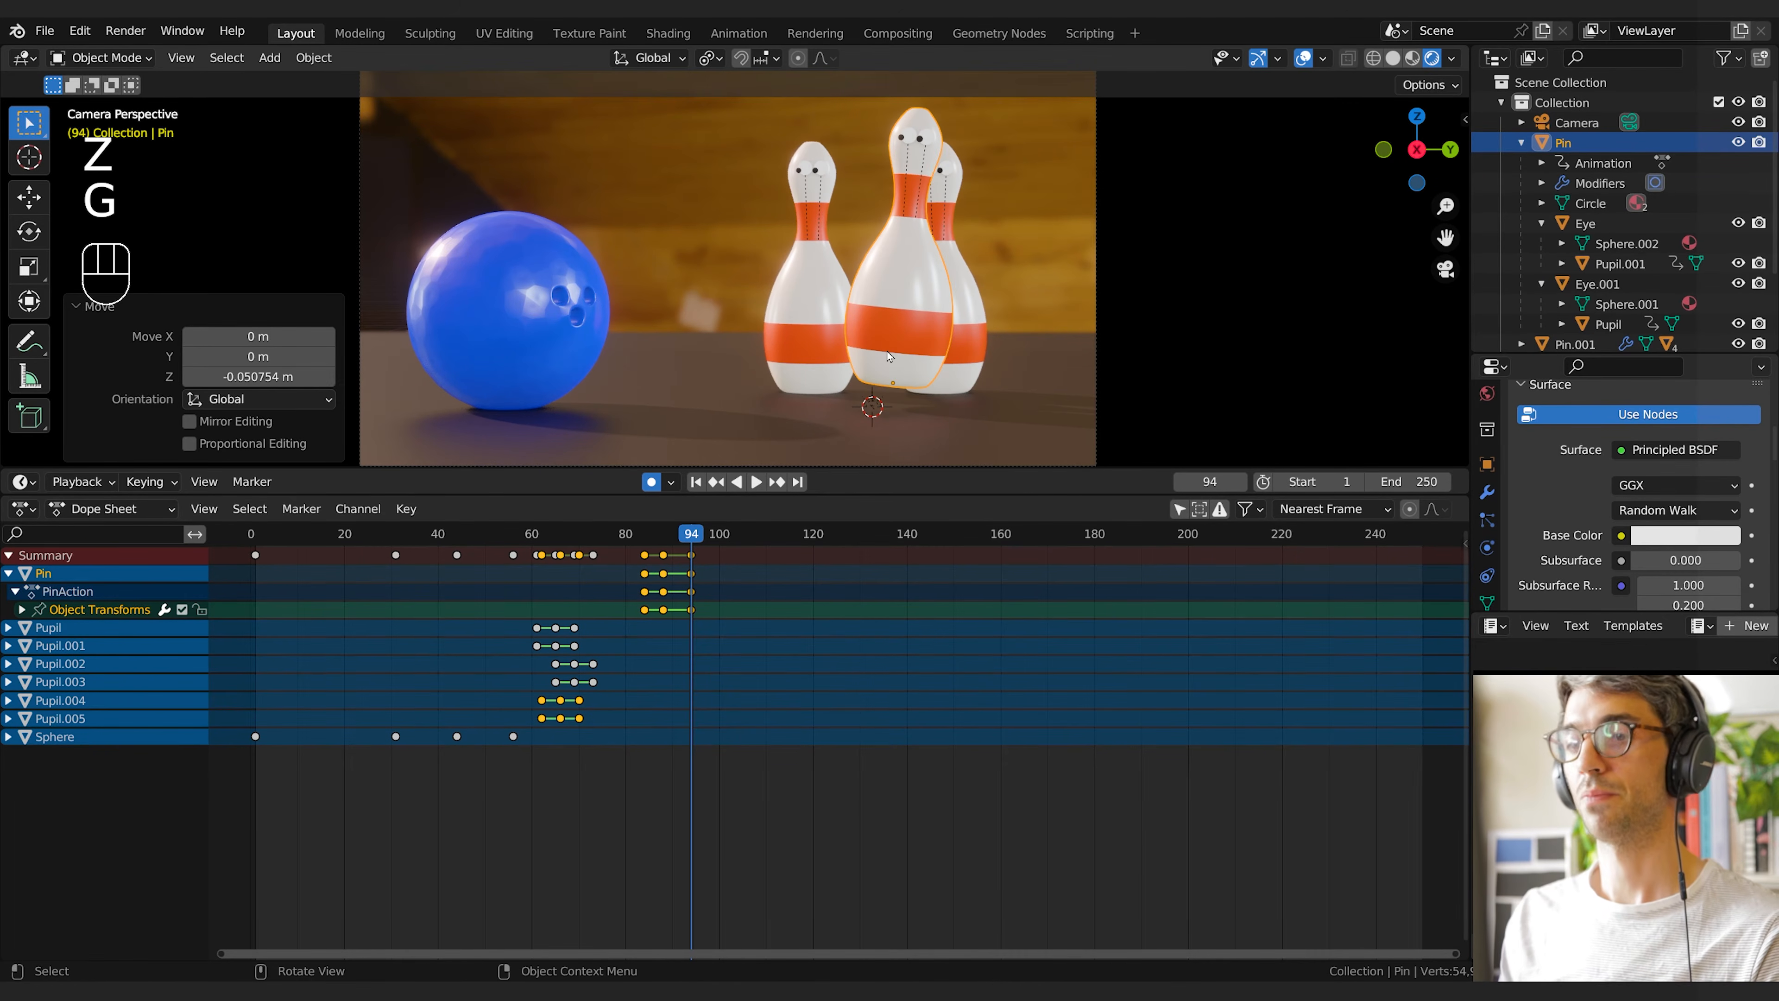
# At frame 99, lower the front pin about 0.243 m in Z back to the floor
pyautogui.press('Right')
pyautogui.press('Right')
pyautogui.press('Right')
pyautogui.press('Right')
pyautogui.press('Right')
pyautogui.press('g')
pyautogui.press('z')
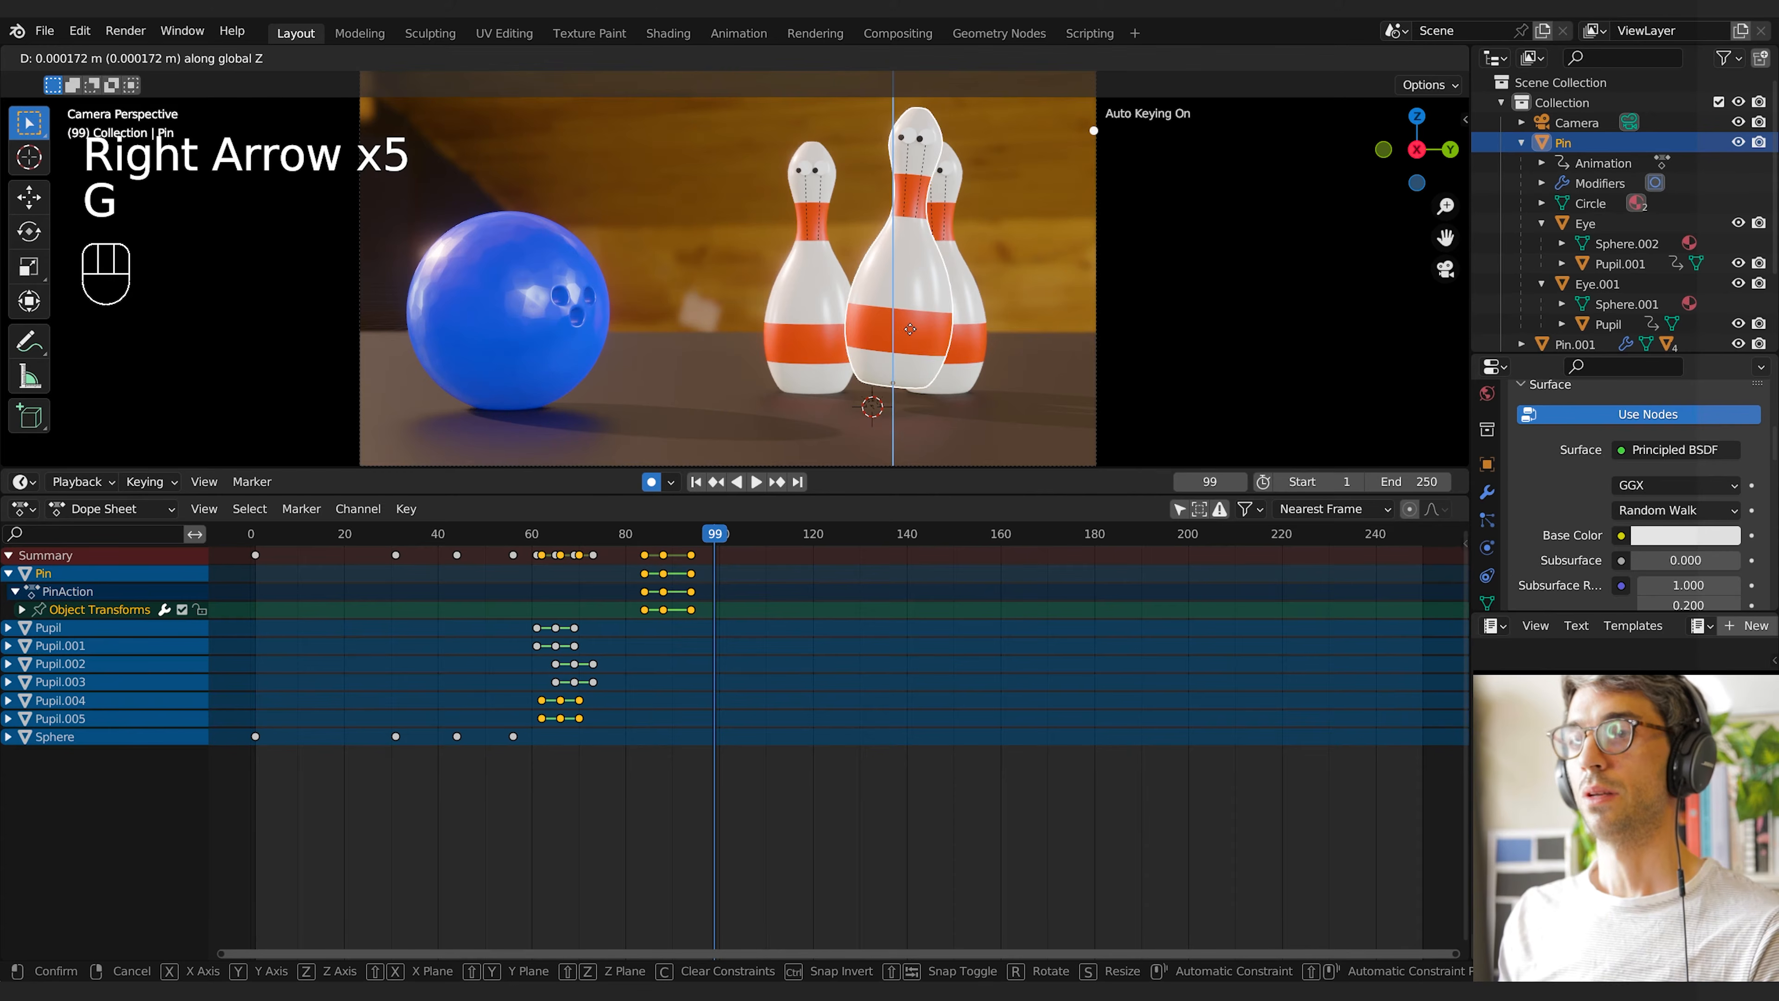
pyautogui.click(918, 347)
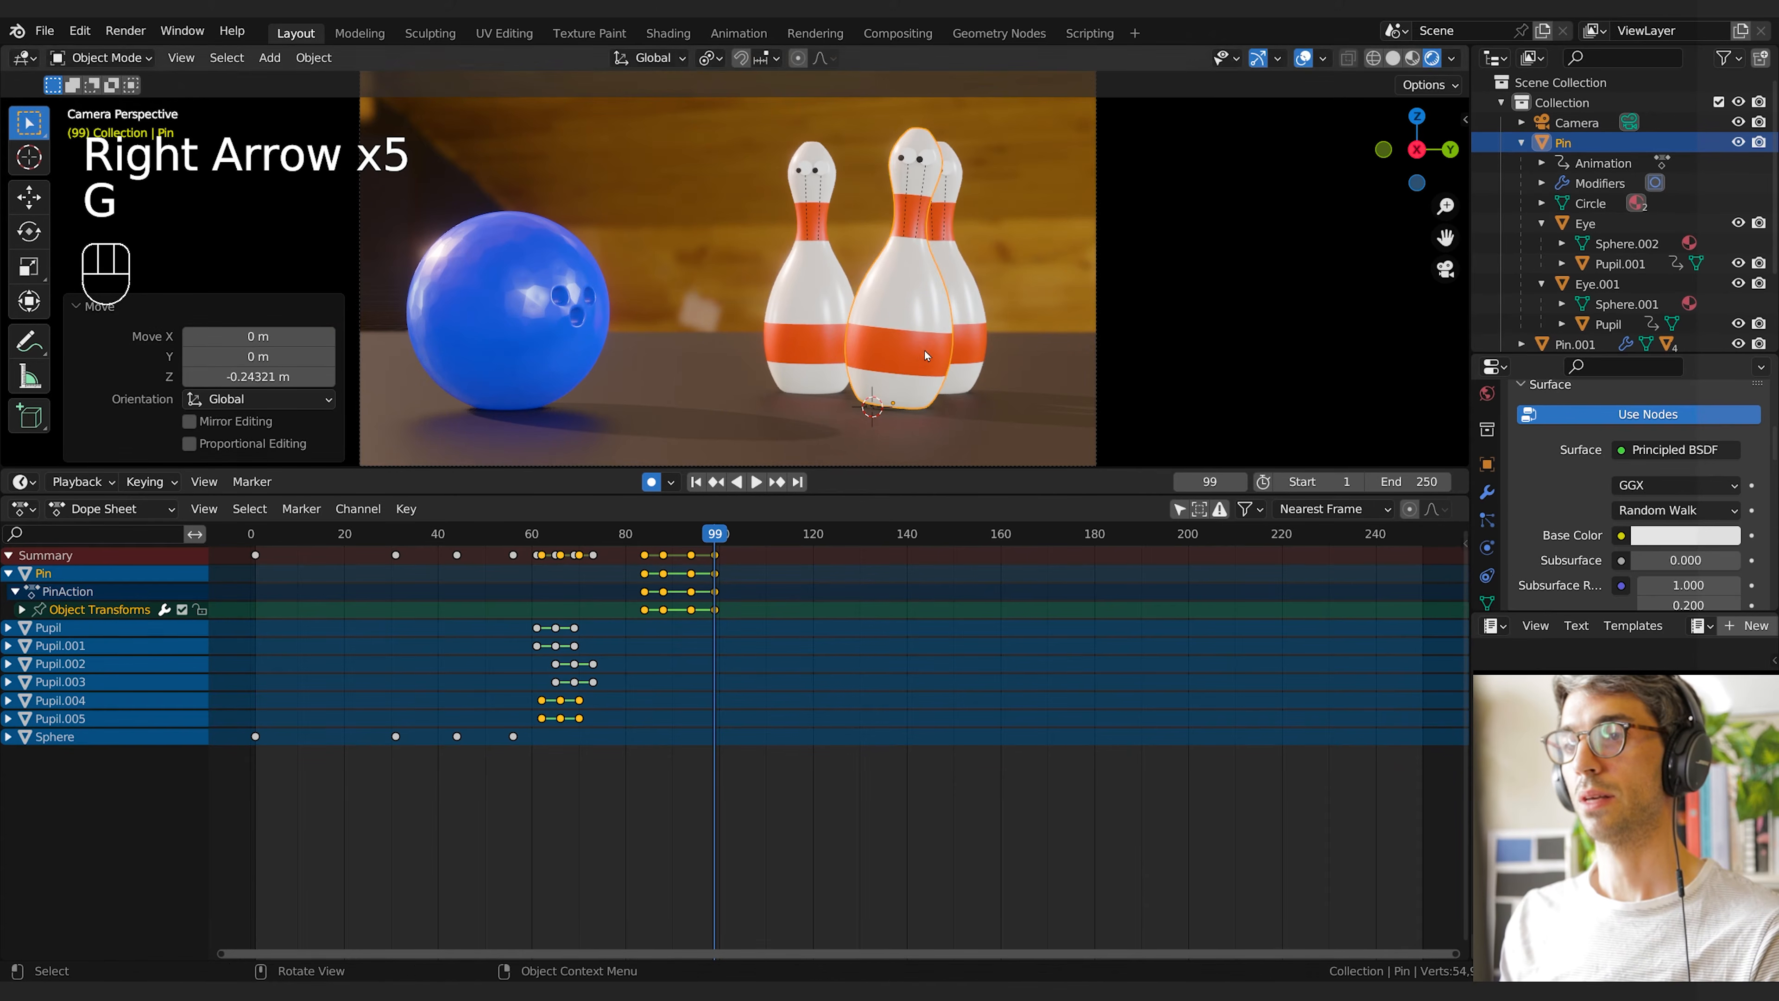
# Rotate the landed pin about -4.96° in the camera view and move it about 0.092 m in Y at frame 99
pyautogui.press('r')
pyautogui.click(1025, 334)
pyautogui.press('g')
pyautogui.press('y')
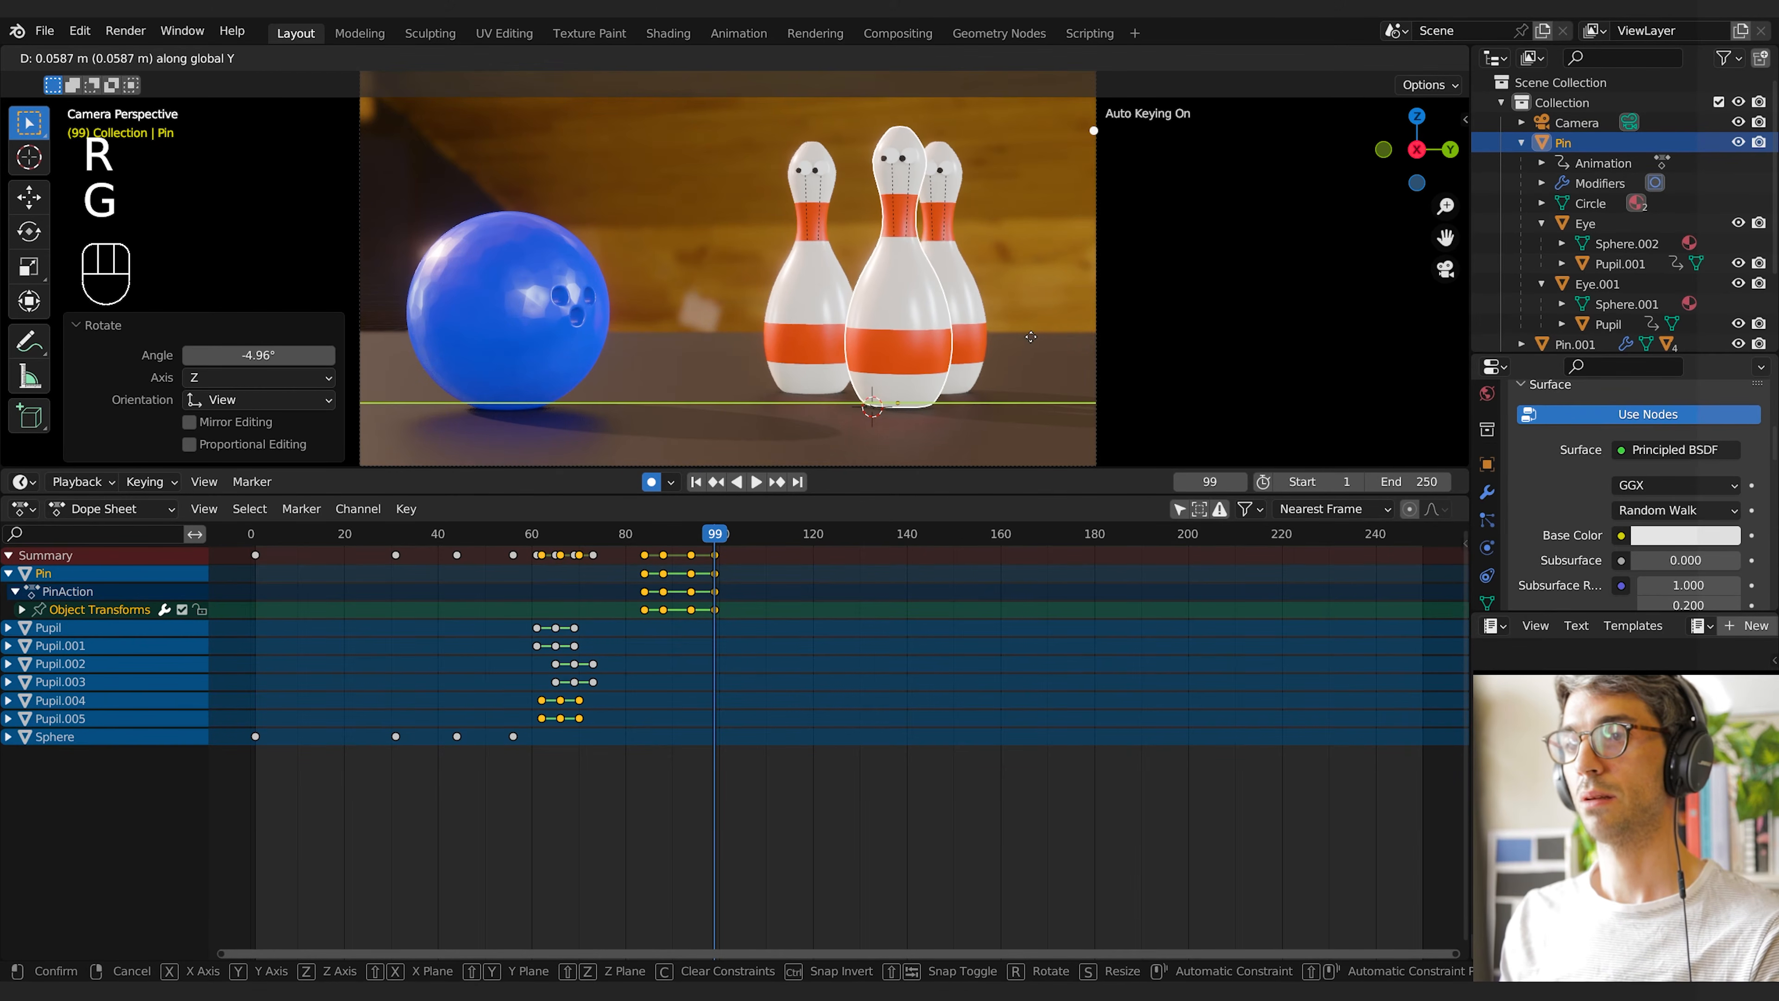
pyautogui.click(1034, 343)
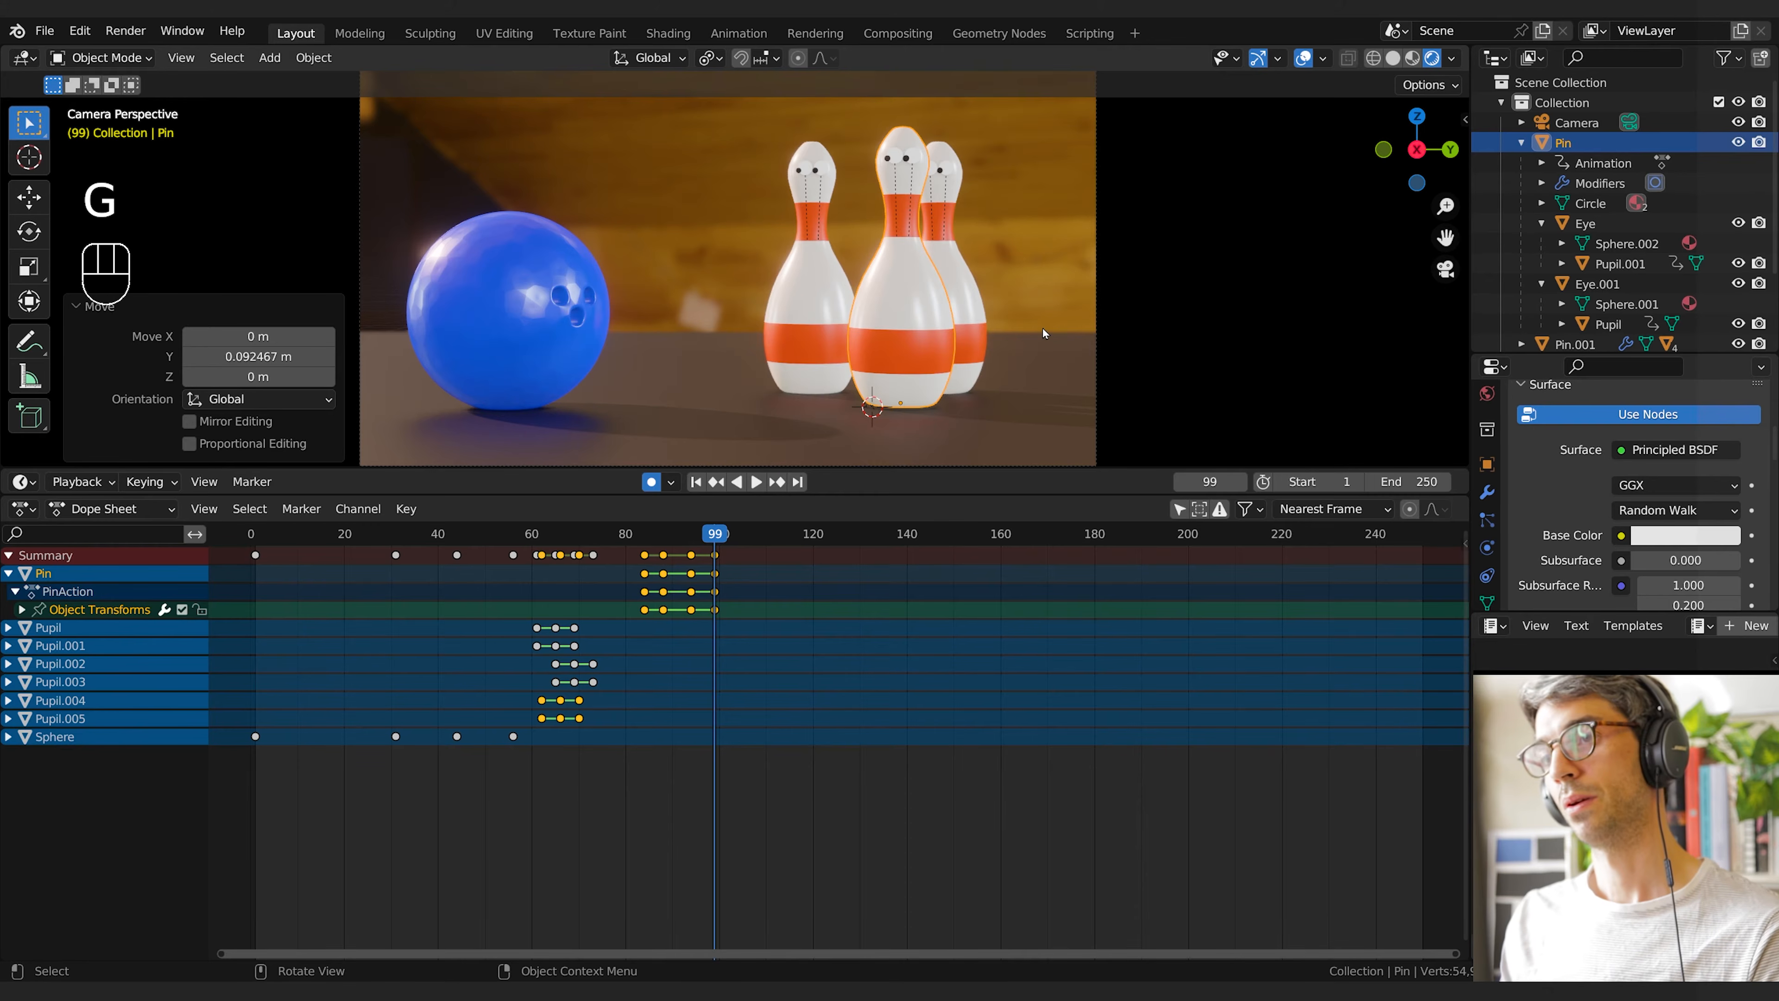
# Return to the airborne pose at frame 94 and move the front pin about -0.118 m in Y
pyautogui.moveTo(678, 548)
pyautogui.mouseDown()
pyautogui.moveTo(641, 550)
pyautogui.moveTo(722, 557)
pyautogui.moveTo(655, 564)
pyautogui.moveTo(692, 569)
pyautogui.mouseUp()
pyautogui.press('g')
pyautogui.press('y')
pyautogui.click(764, 421)
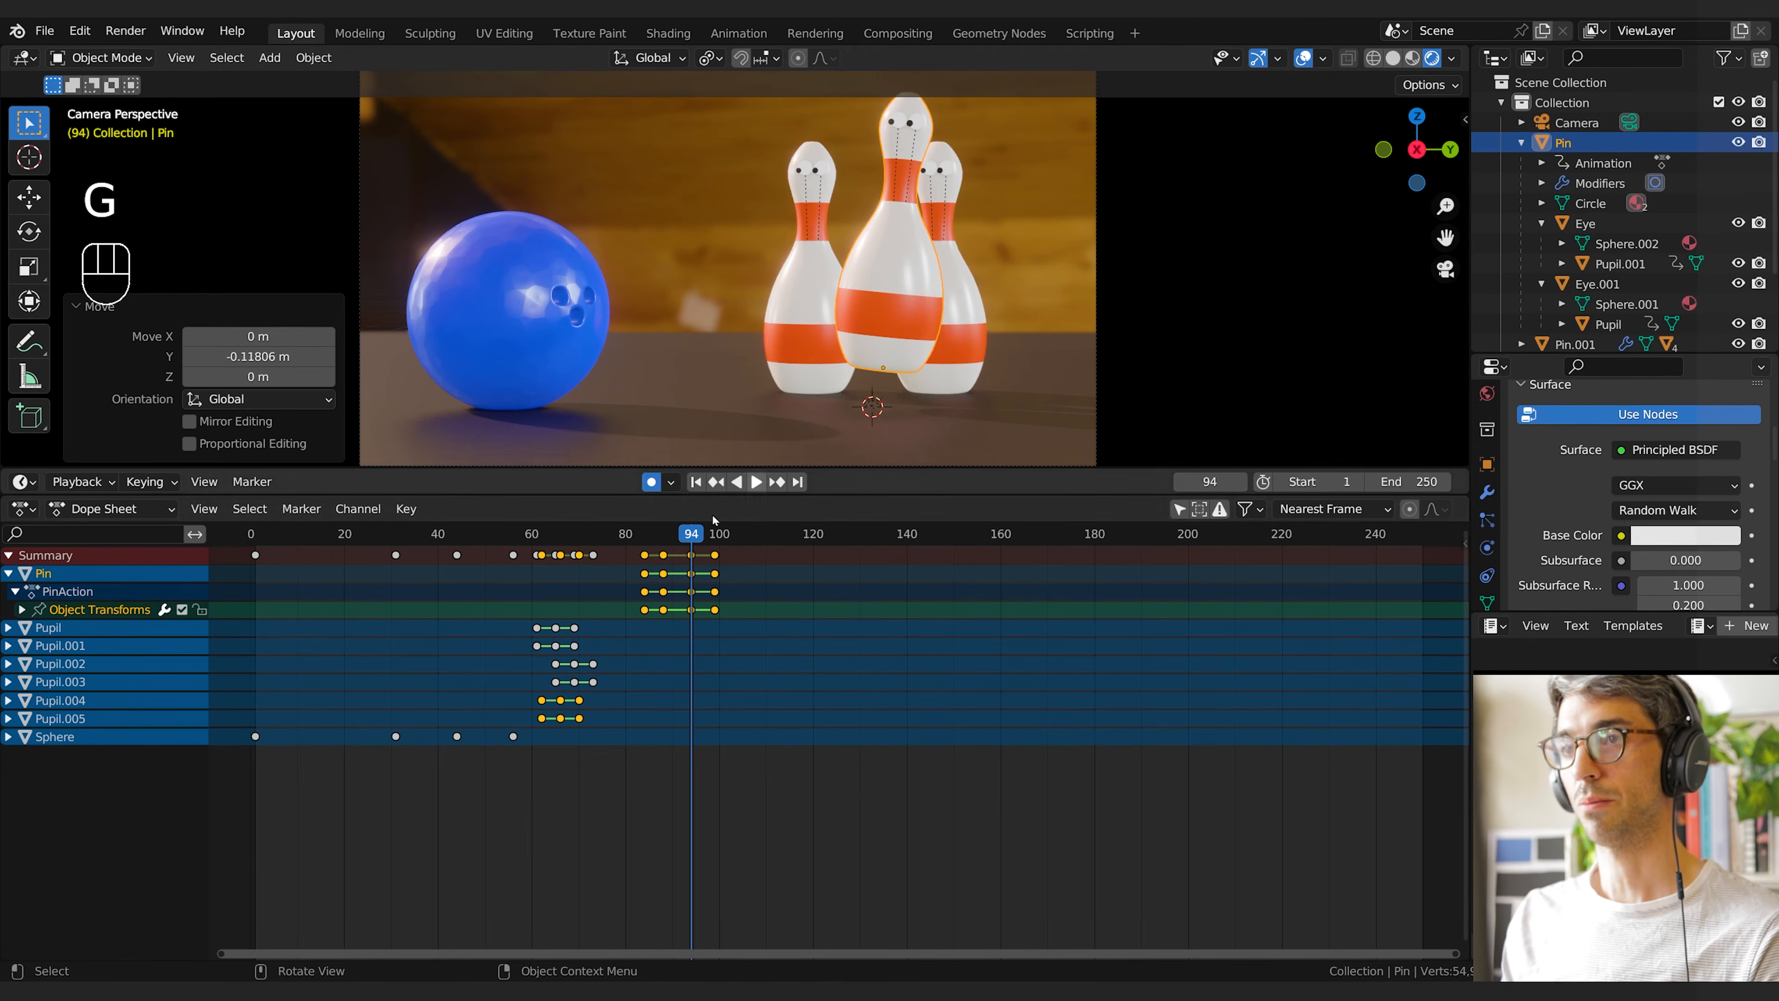
# Play the hop through to frame 108 and set the front pin's X and Y rotation there to 0°
pyautogui.moveTo(648, 537)
pyautogui.mouseDown()
pyautogui.moveTo(718, 542)
pyautogui.moveTo(674, 561)
pyautogui.mouseUp()
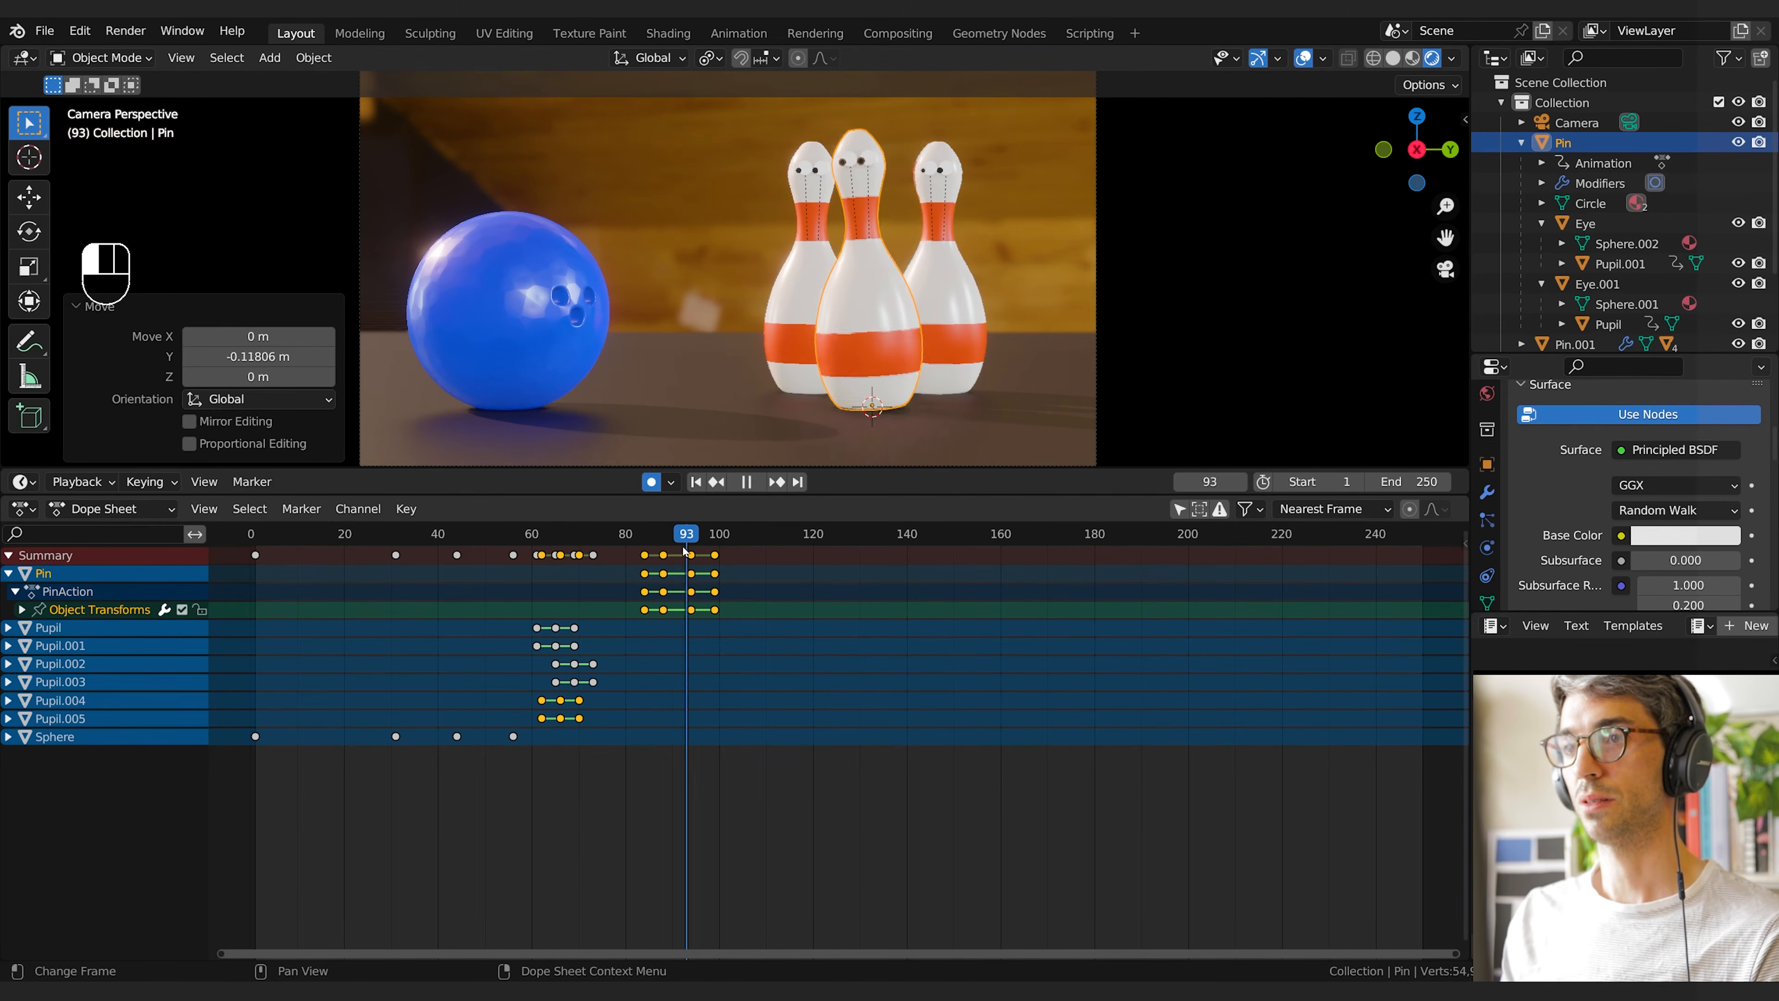
pyautogui.press('space')
pyautogui.press('space')
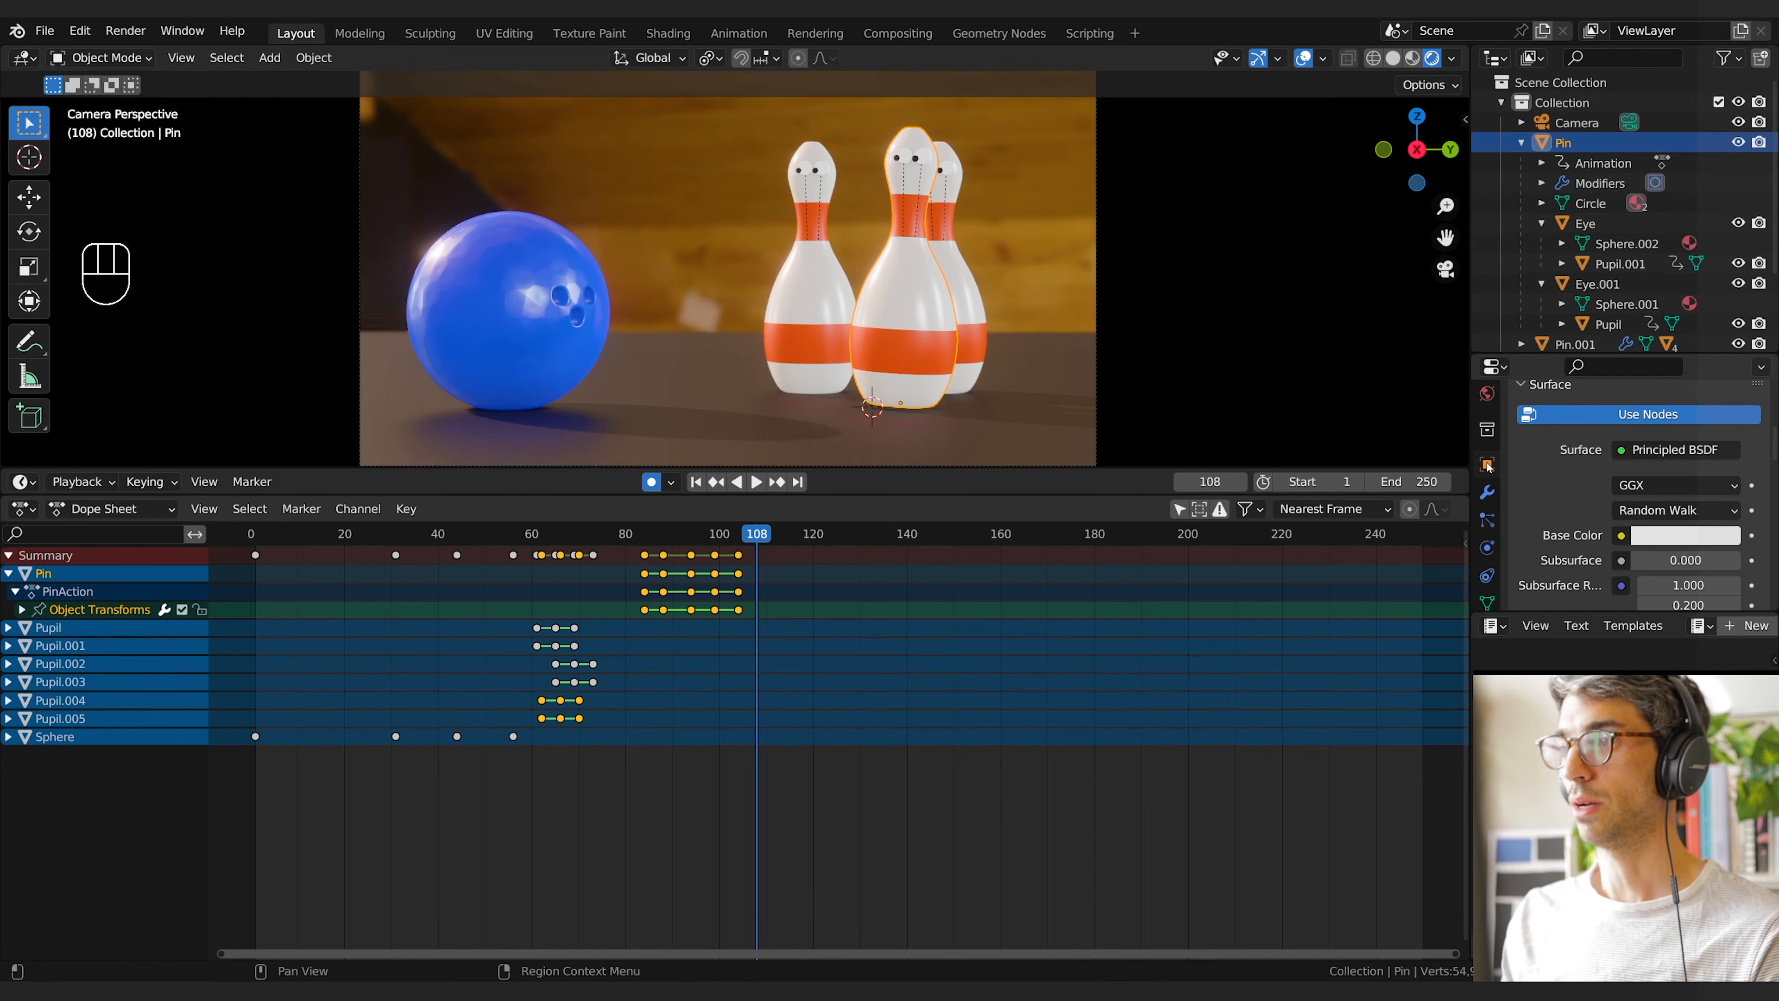
pyautogui.click(1487, 464)
pyautogui.moveTo(1541, 408); pyautogui.dragTo(1490, 554, button='middle')
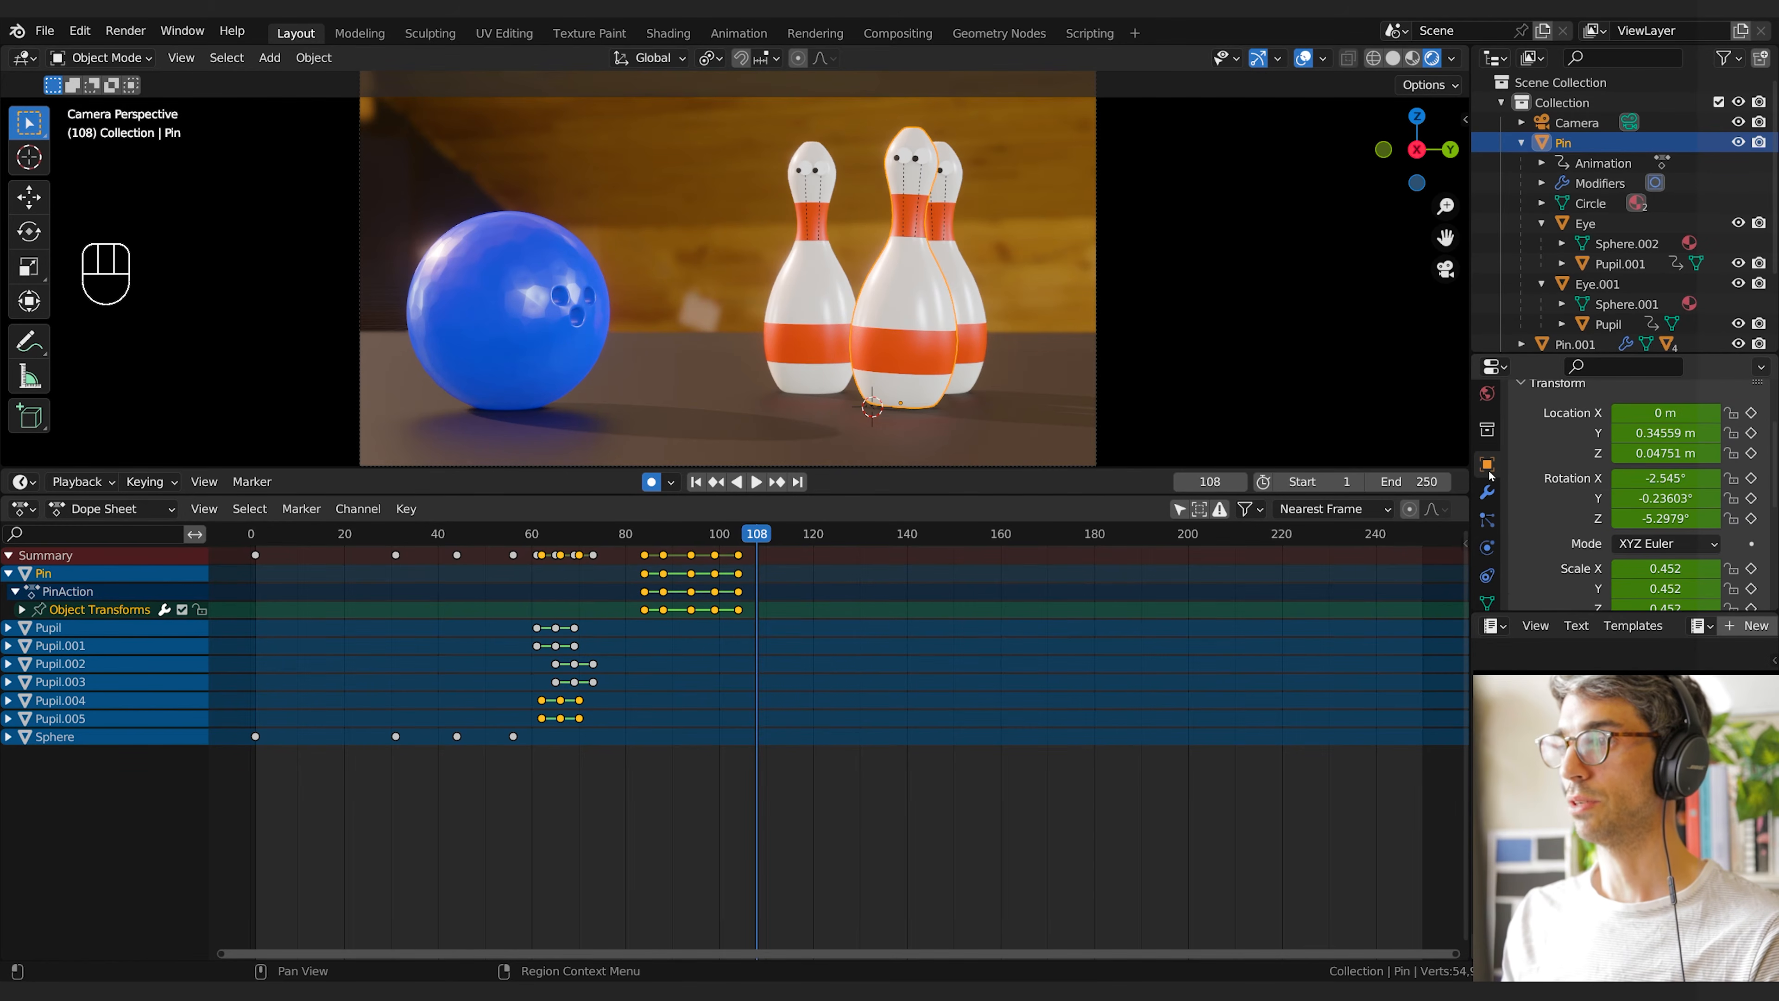
pyautogui.click(1662, 499)
pyautogui.write('0')
pyautogui.press('Return')
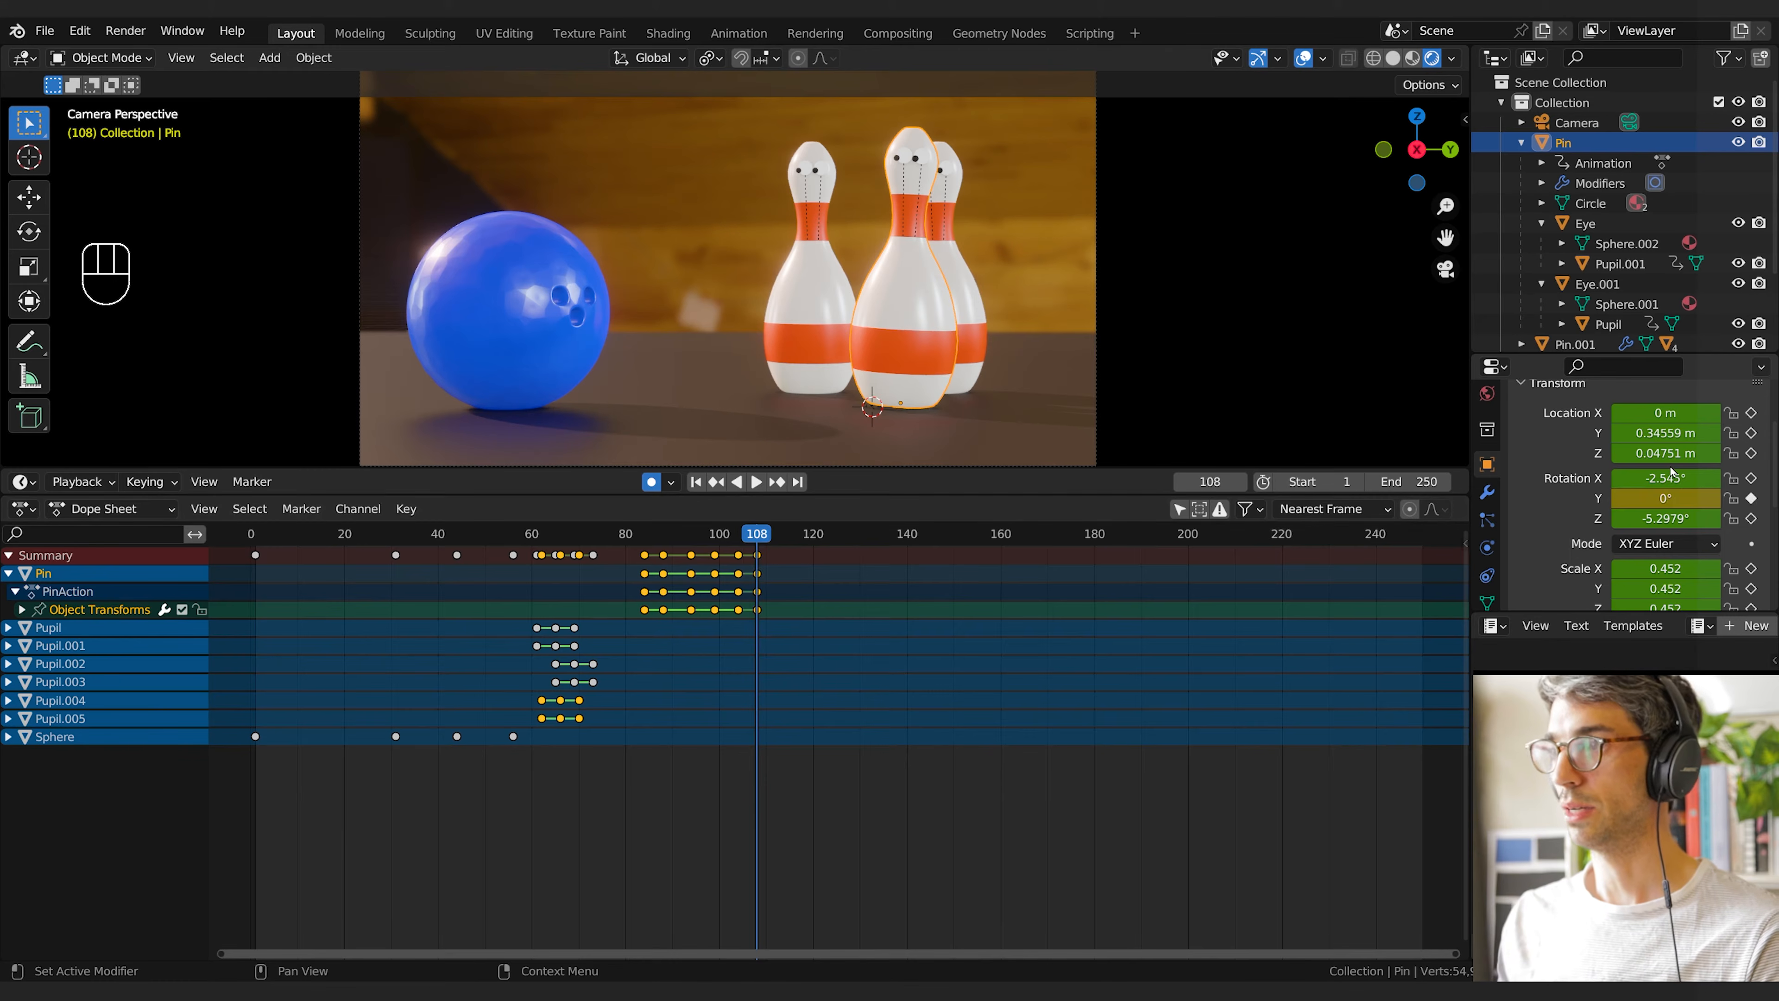
pyautogui.click(1662, 478)
pyautogui.write('0')
pyautogui.press('Return')
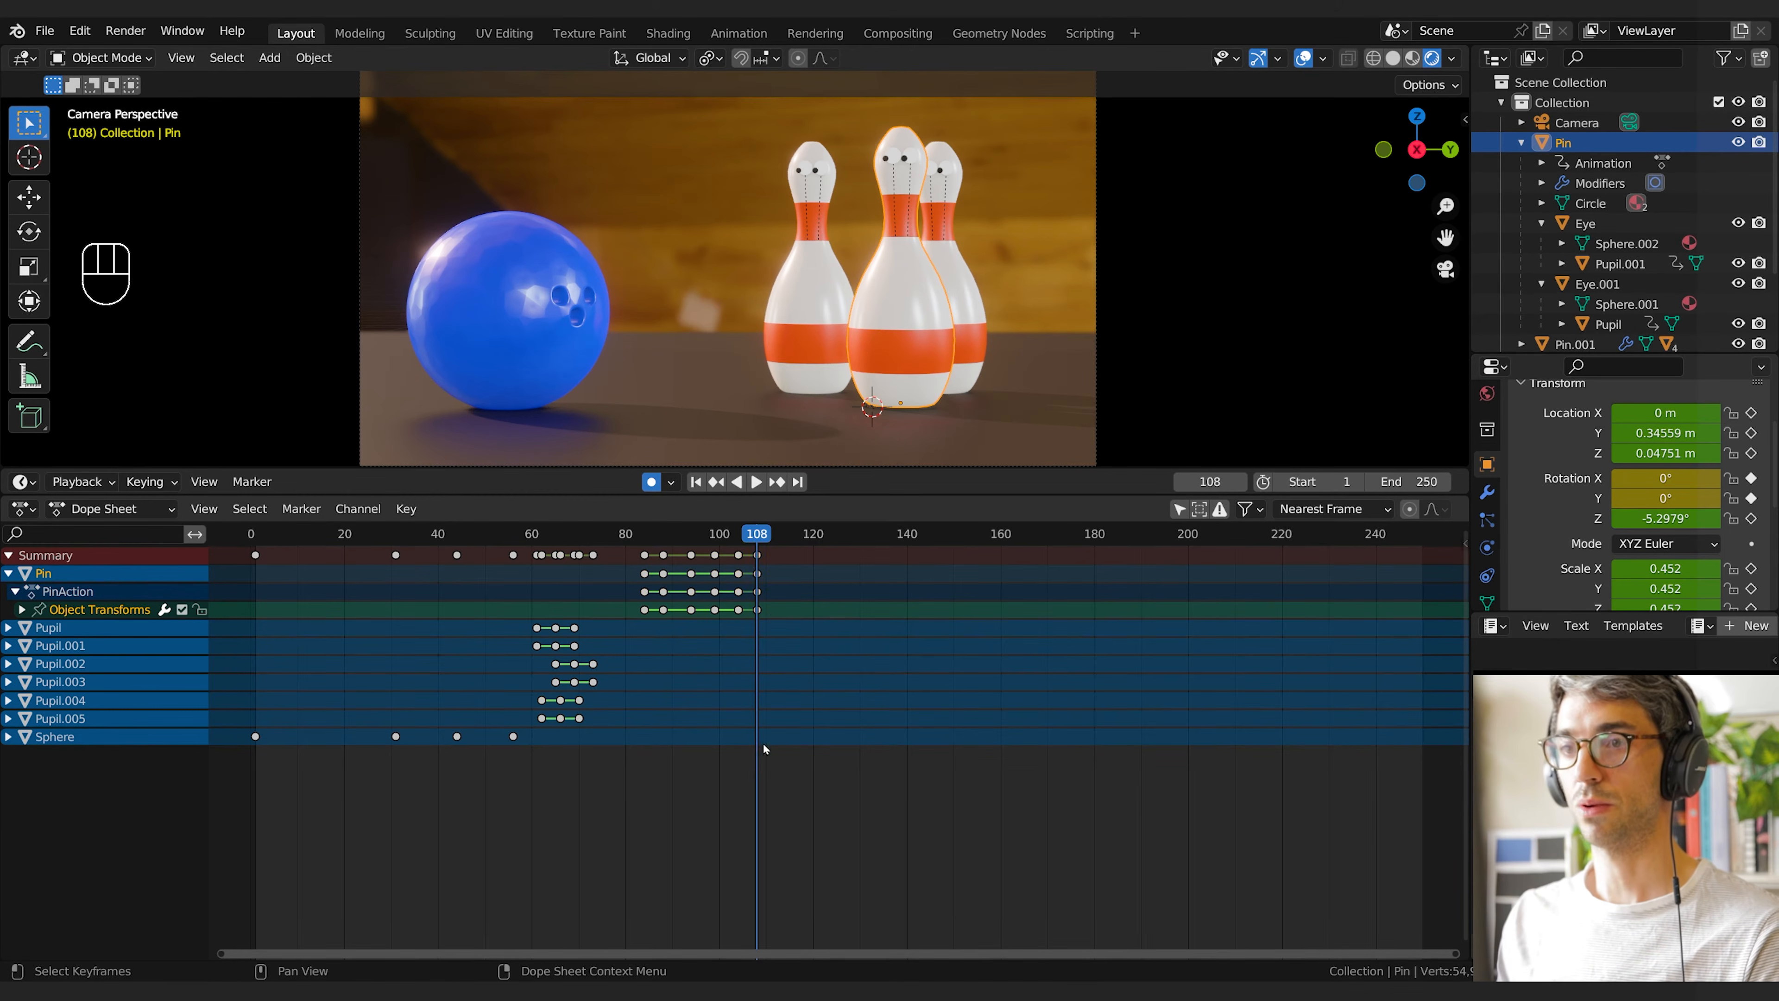
# Play back the front pin's hop and return to the airborne pose at frame 94
pyautogui.moveTo(757, 538); pyautogui.dragTo(692, 545)
pyautogui.press('space')
pyautogui.press('space')
pyautogui.press('space')
pyautogui.press('s')
pyautogui.press('z')
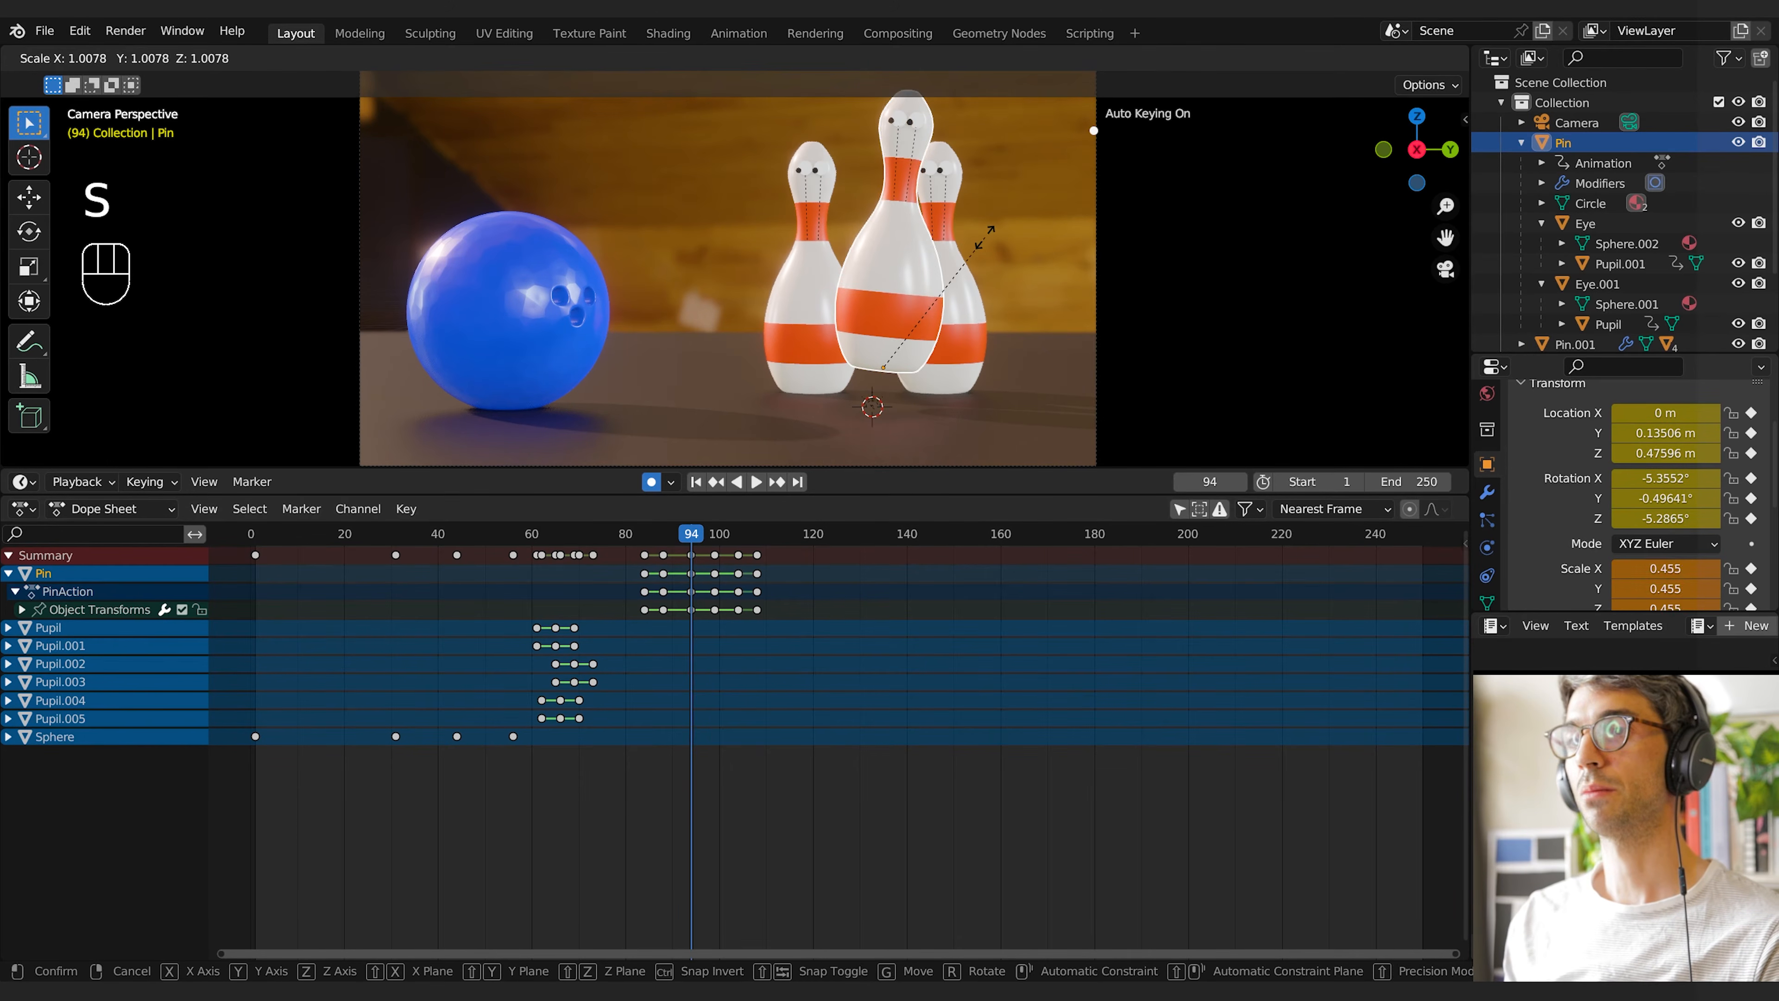
pyautogui.rightClick(995, 228)
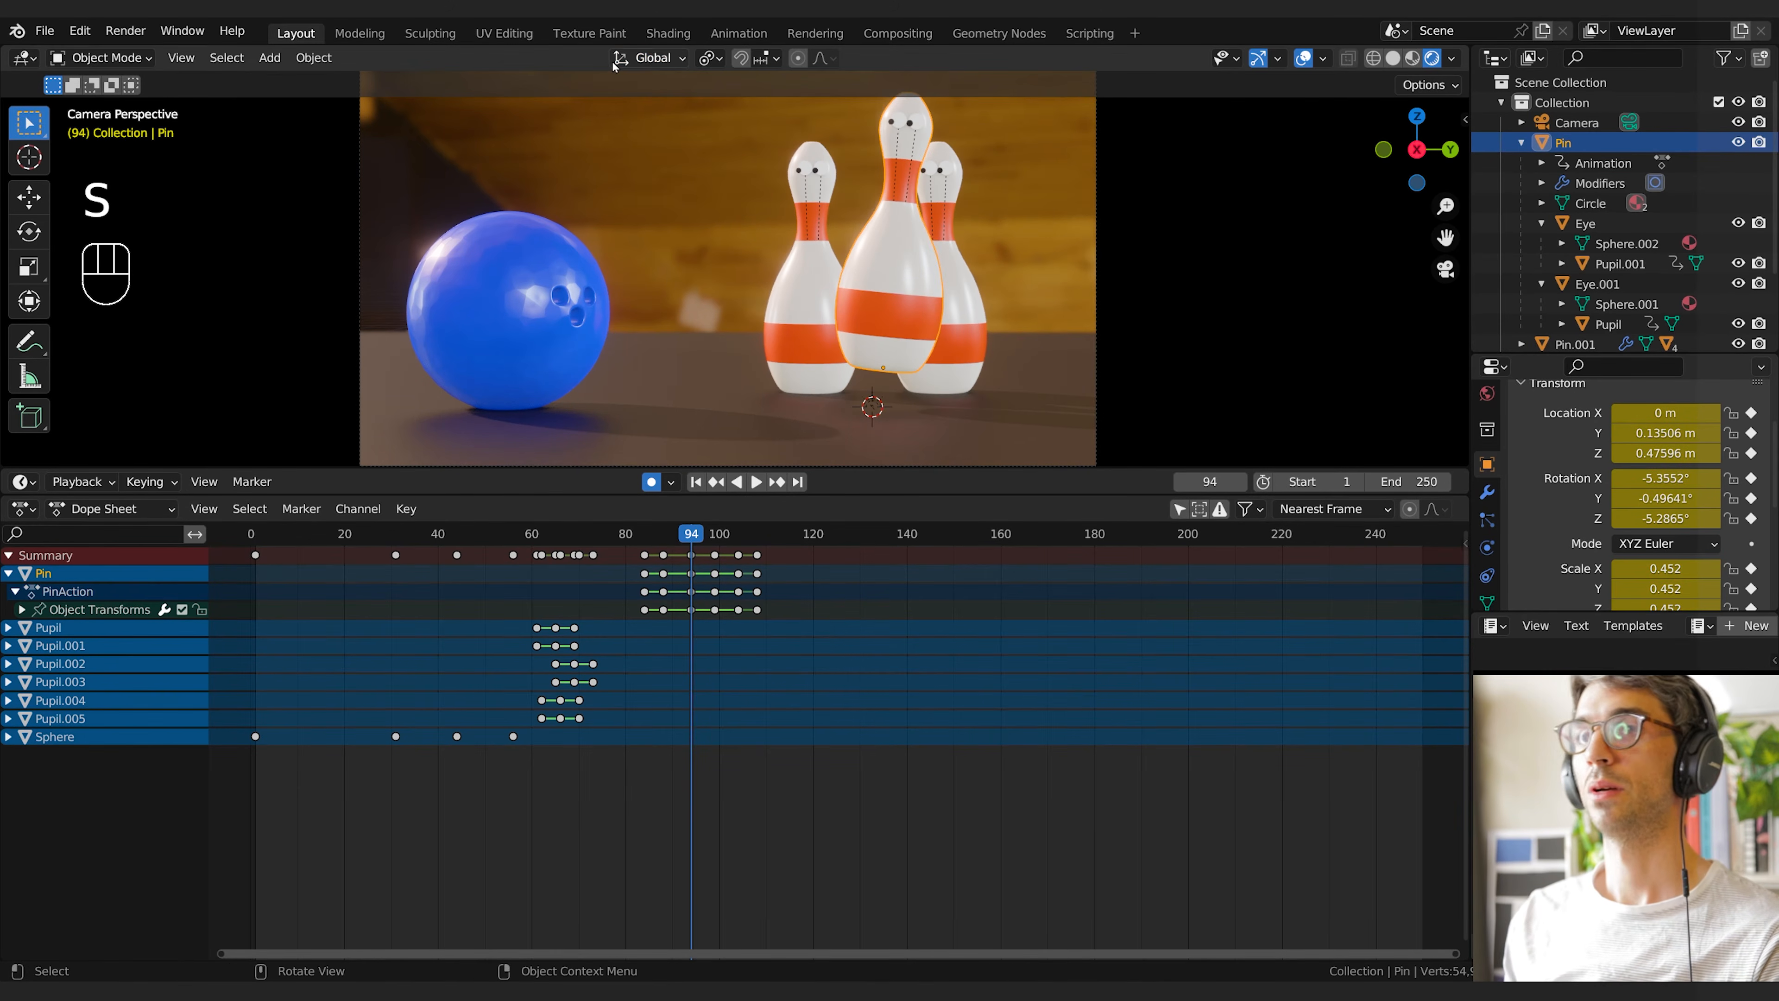
# With Local transform orientation at frame 94, stretch the airborne pin to about 1.066 in Z and narrow it to about 0.802 in X and Y
pyautogui.click(645, 58)
pyautogui.click(589, 142)
pyautogui.press('s')
pyautogui.press('z')
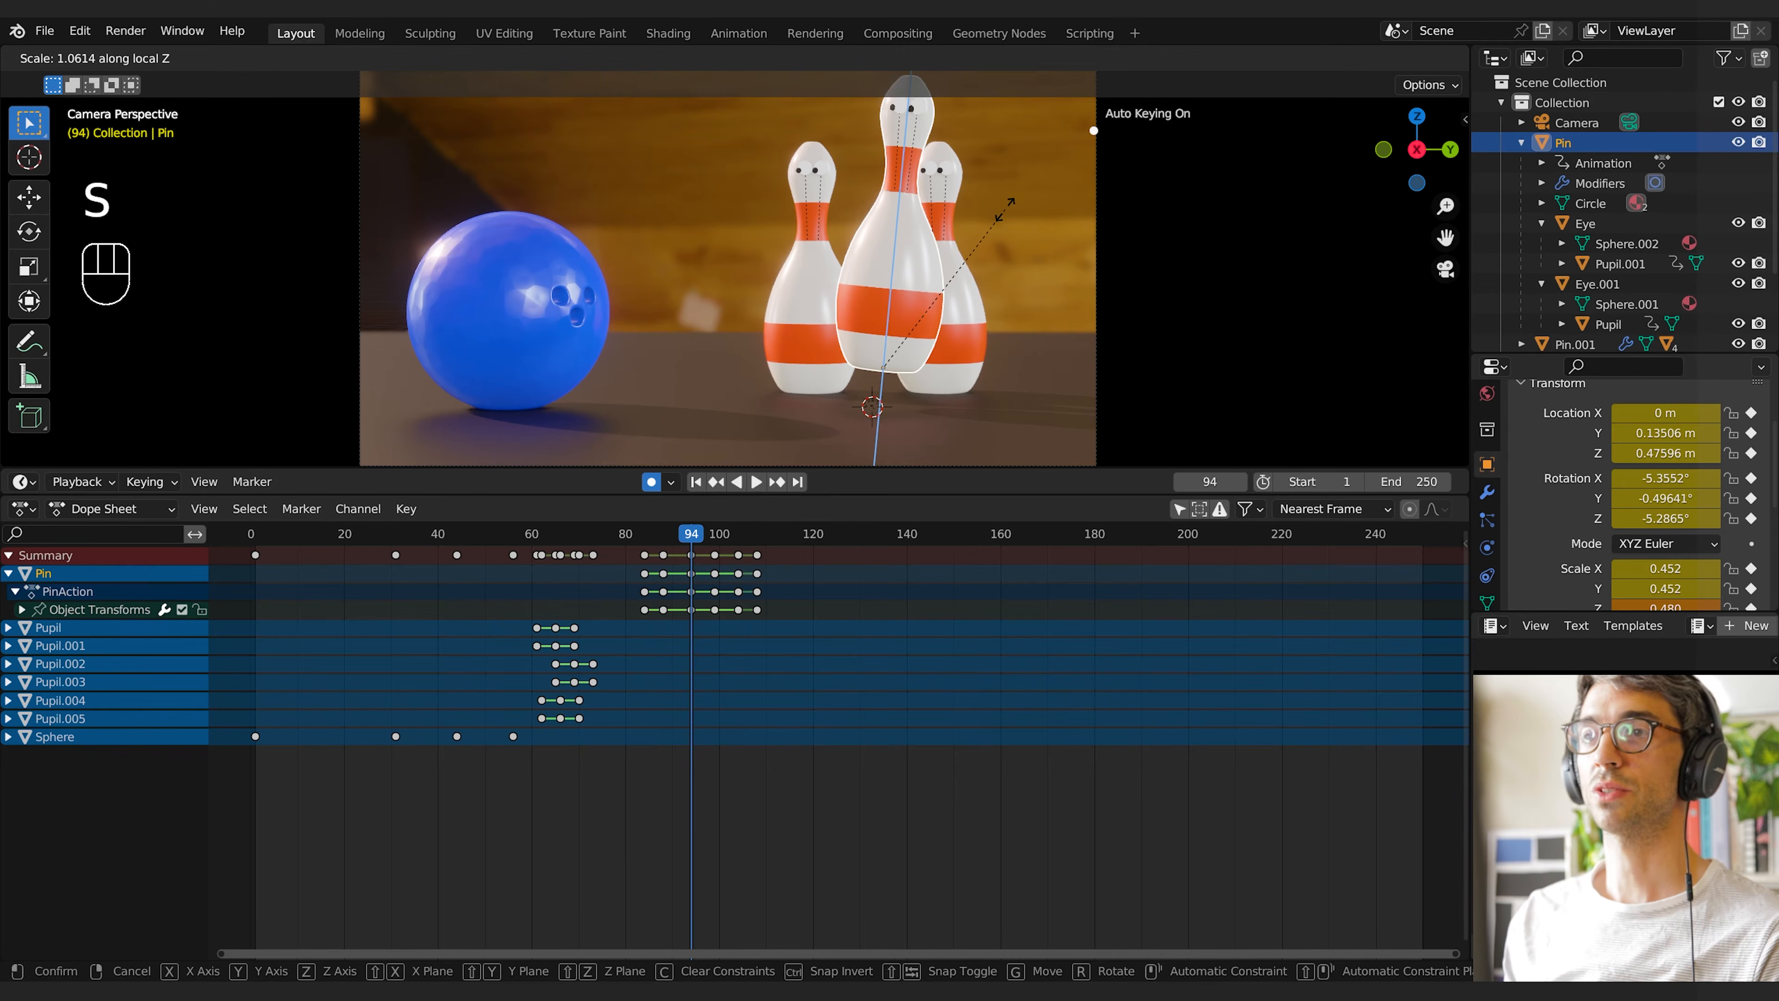
pyautogui.click(997, 203)
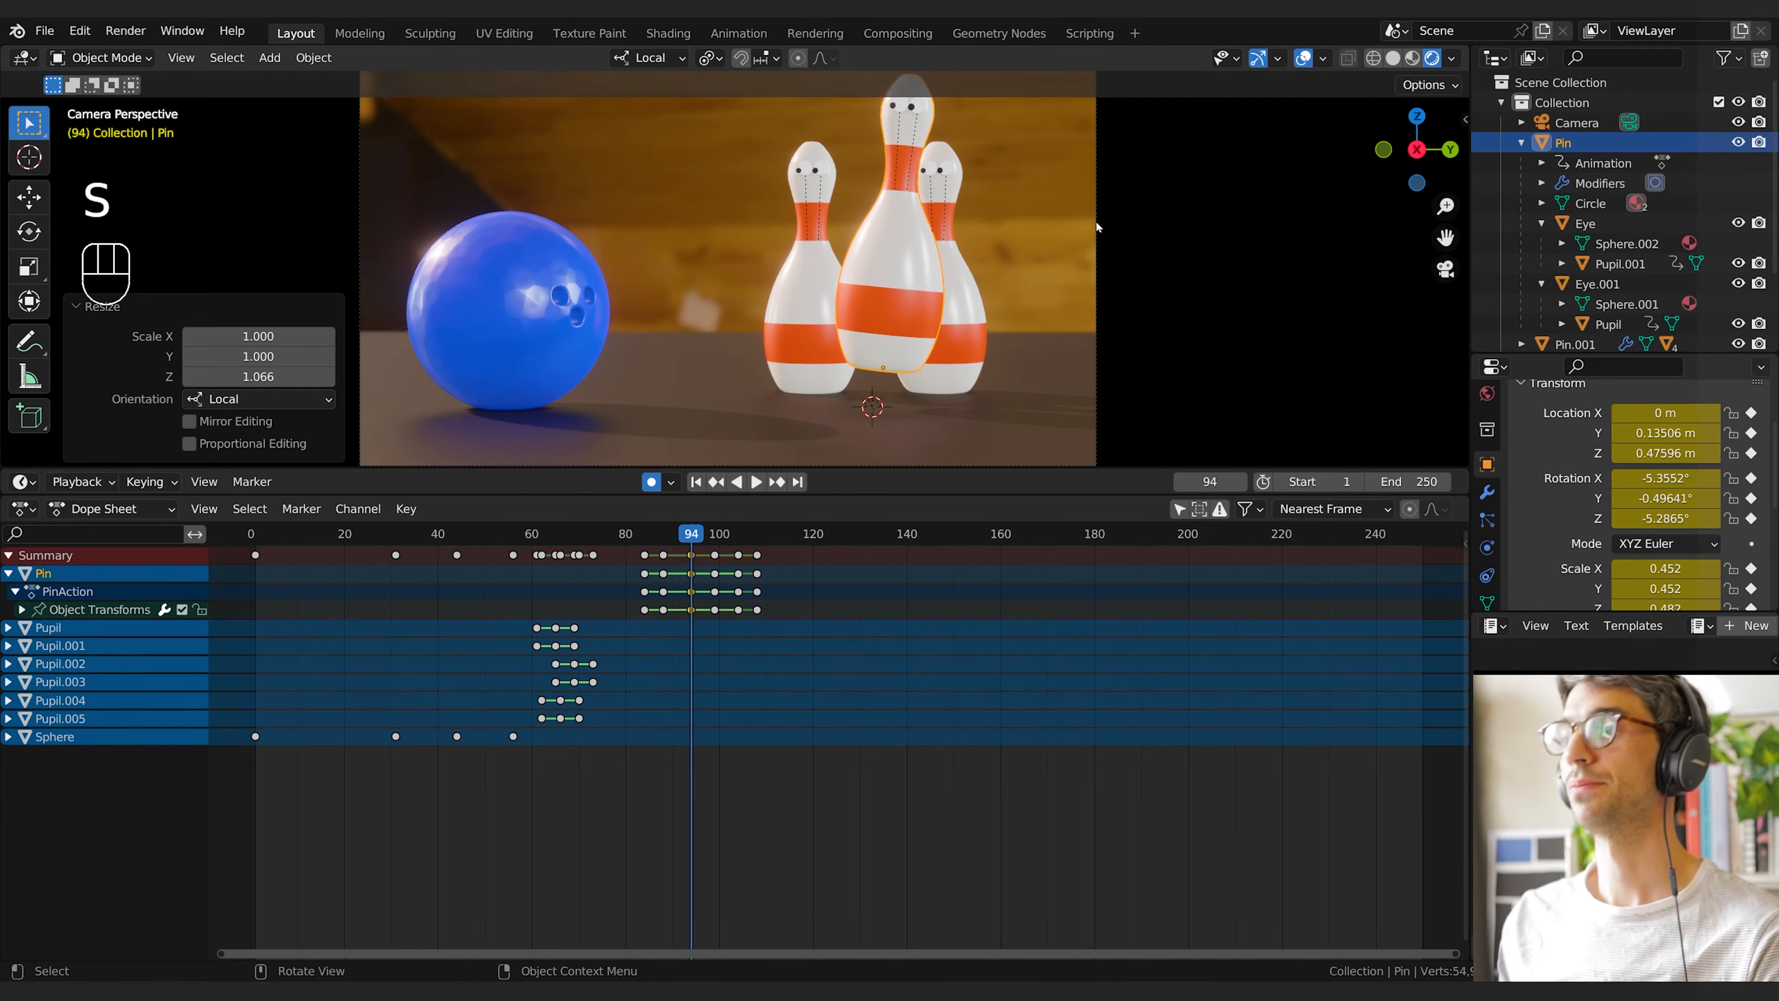
pyautogui.press('s')
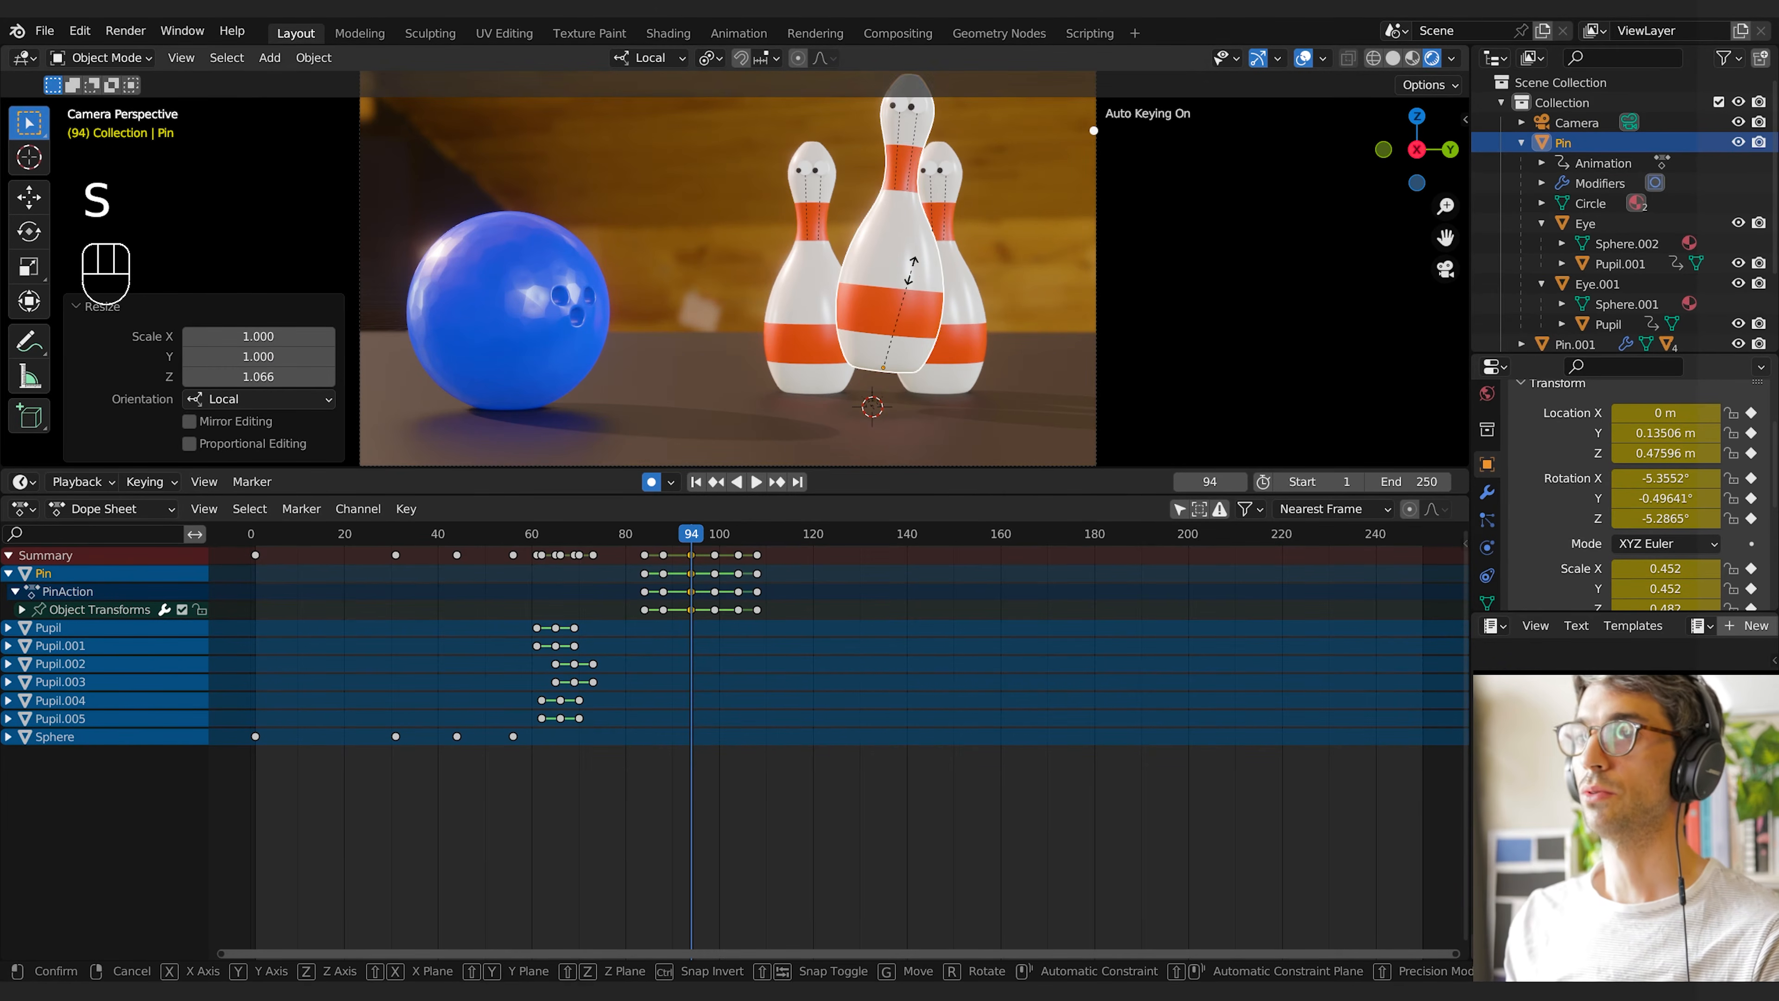
pyautogui.hotkey('shift', 'z')
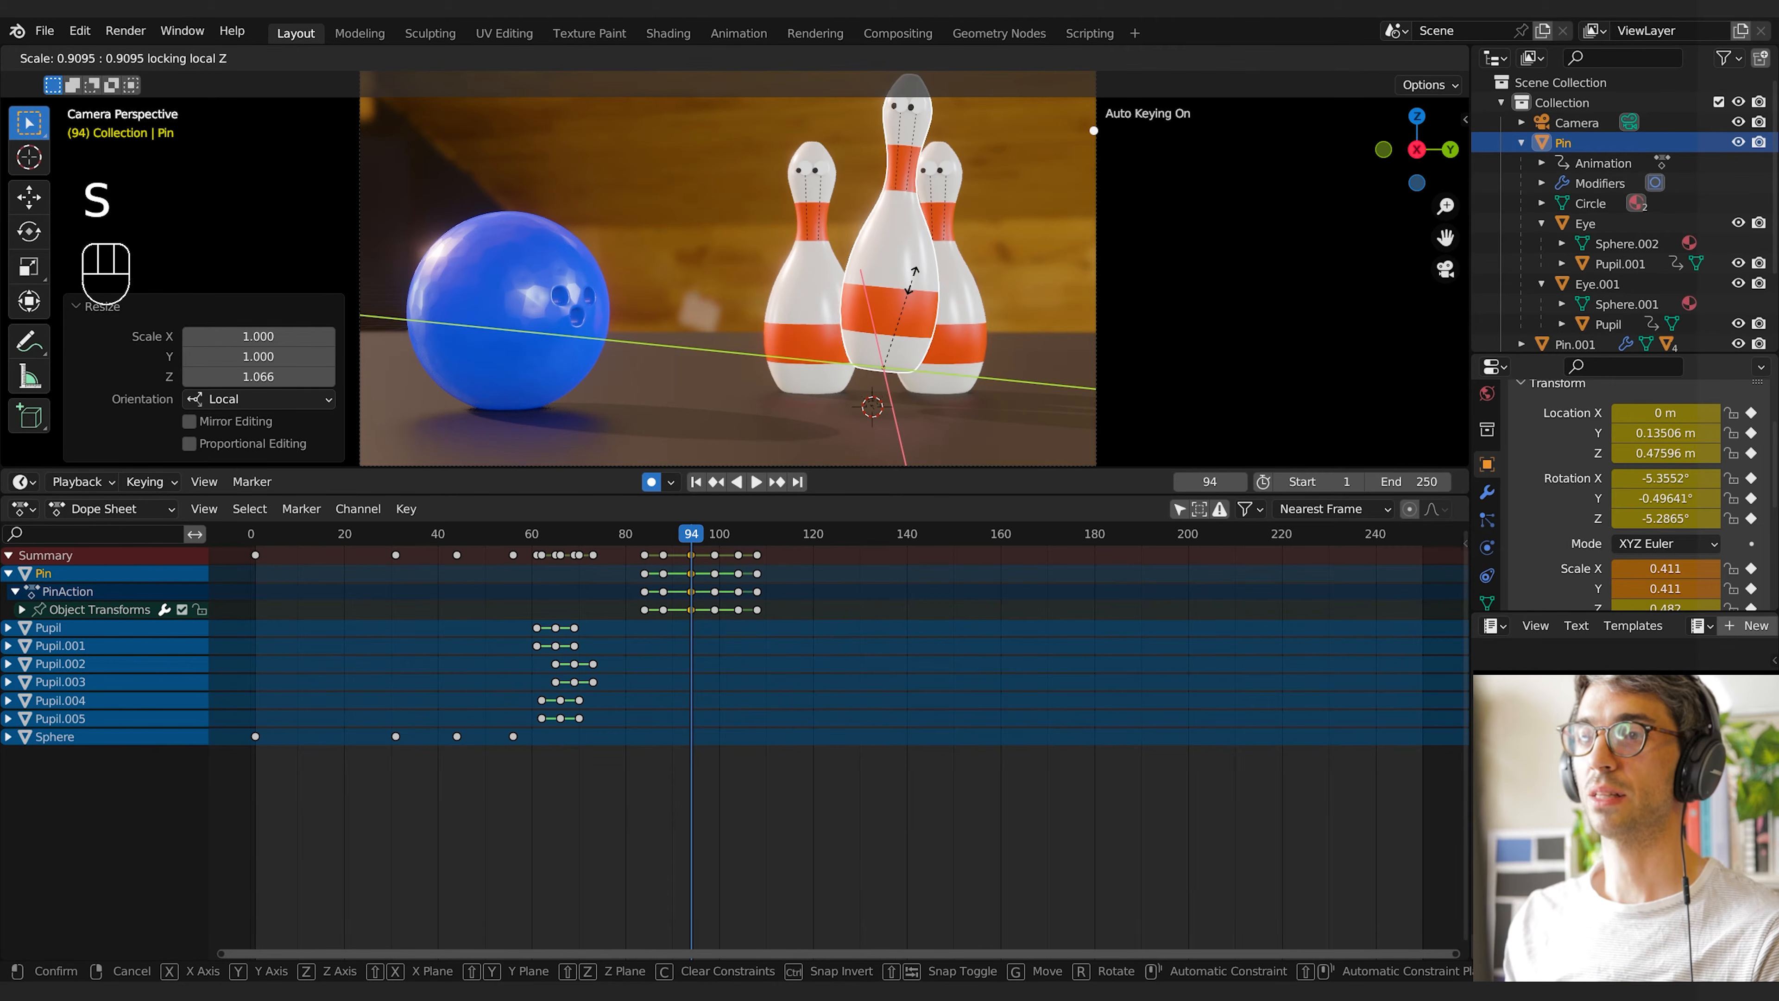
pyautogui.click(908, 296)
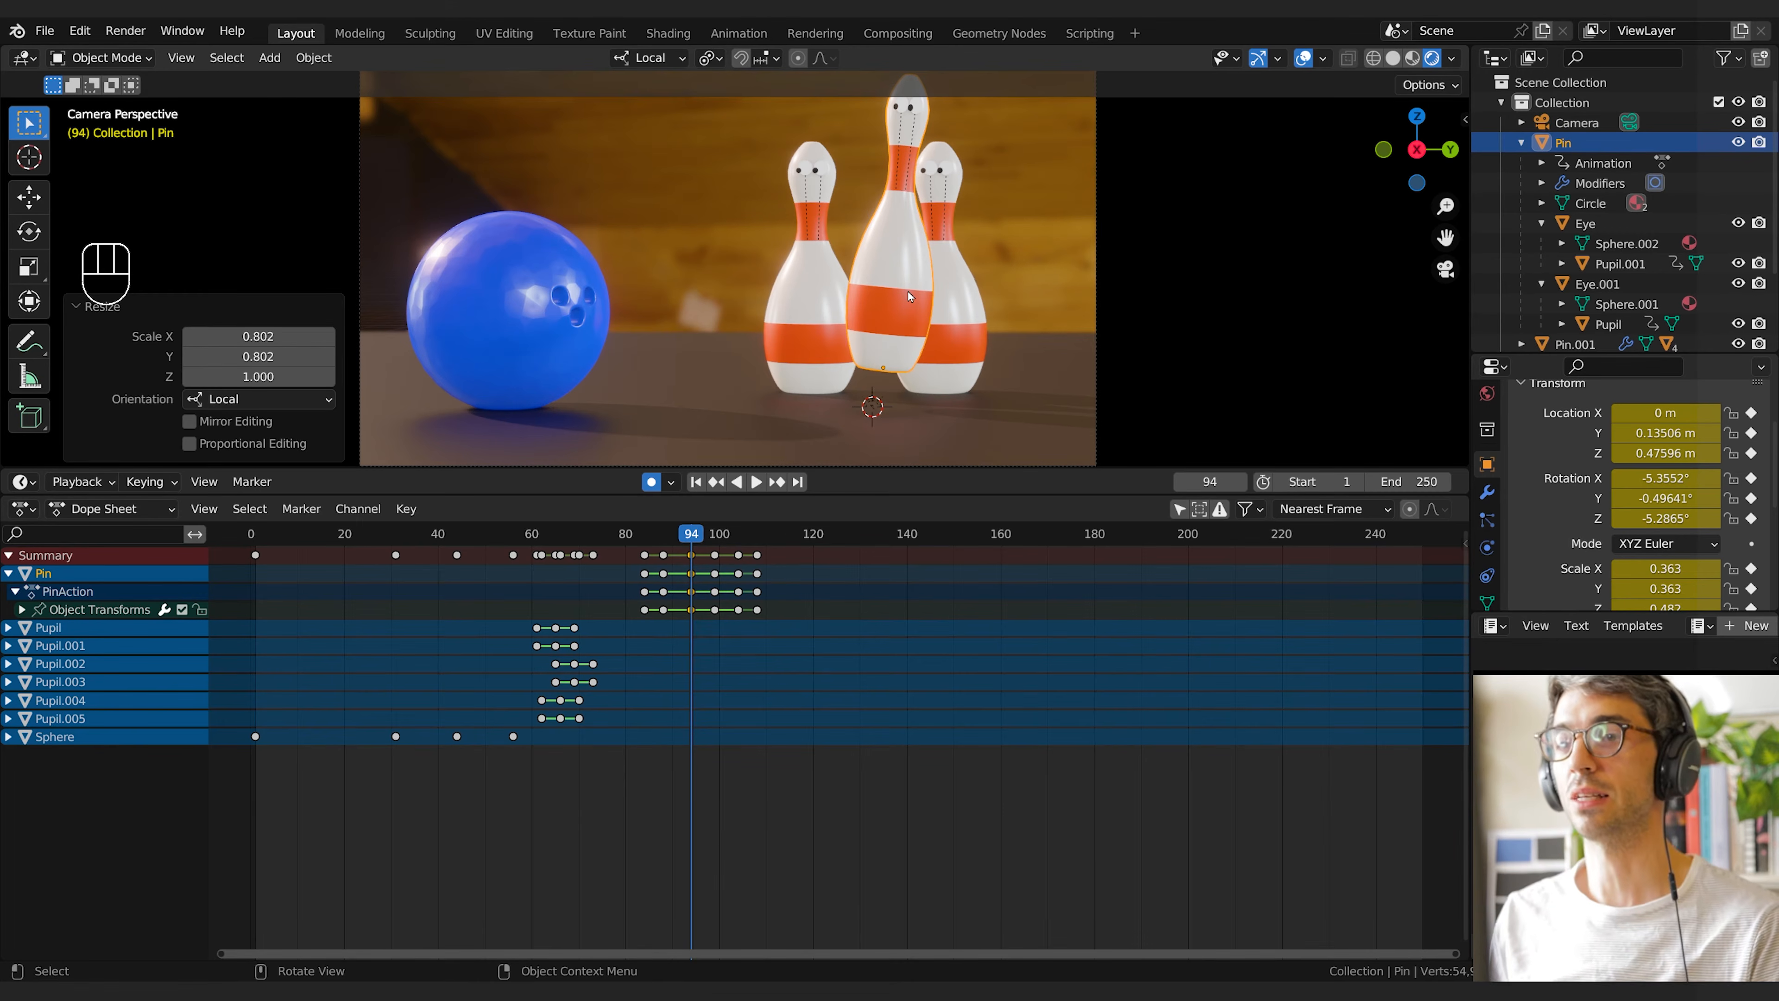
# At frame 91, squash the front pin to about 0.887 along local Z and widen it to about 1.153 in X and Y
pyautogui.moveTo(684, 536)
pyautogui.mouseDown()
pyautogui.moveTo(713, 537)
pyautogui.moveTo(667, 545)
pyautogui.moveTo(697, 551)
pyautogui.moveTo(678, 558)
pyautogui.mouseUp()
pyautogui.press('s')
pyautogui.press('z')
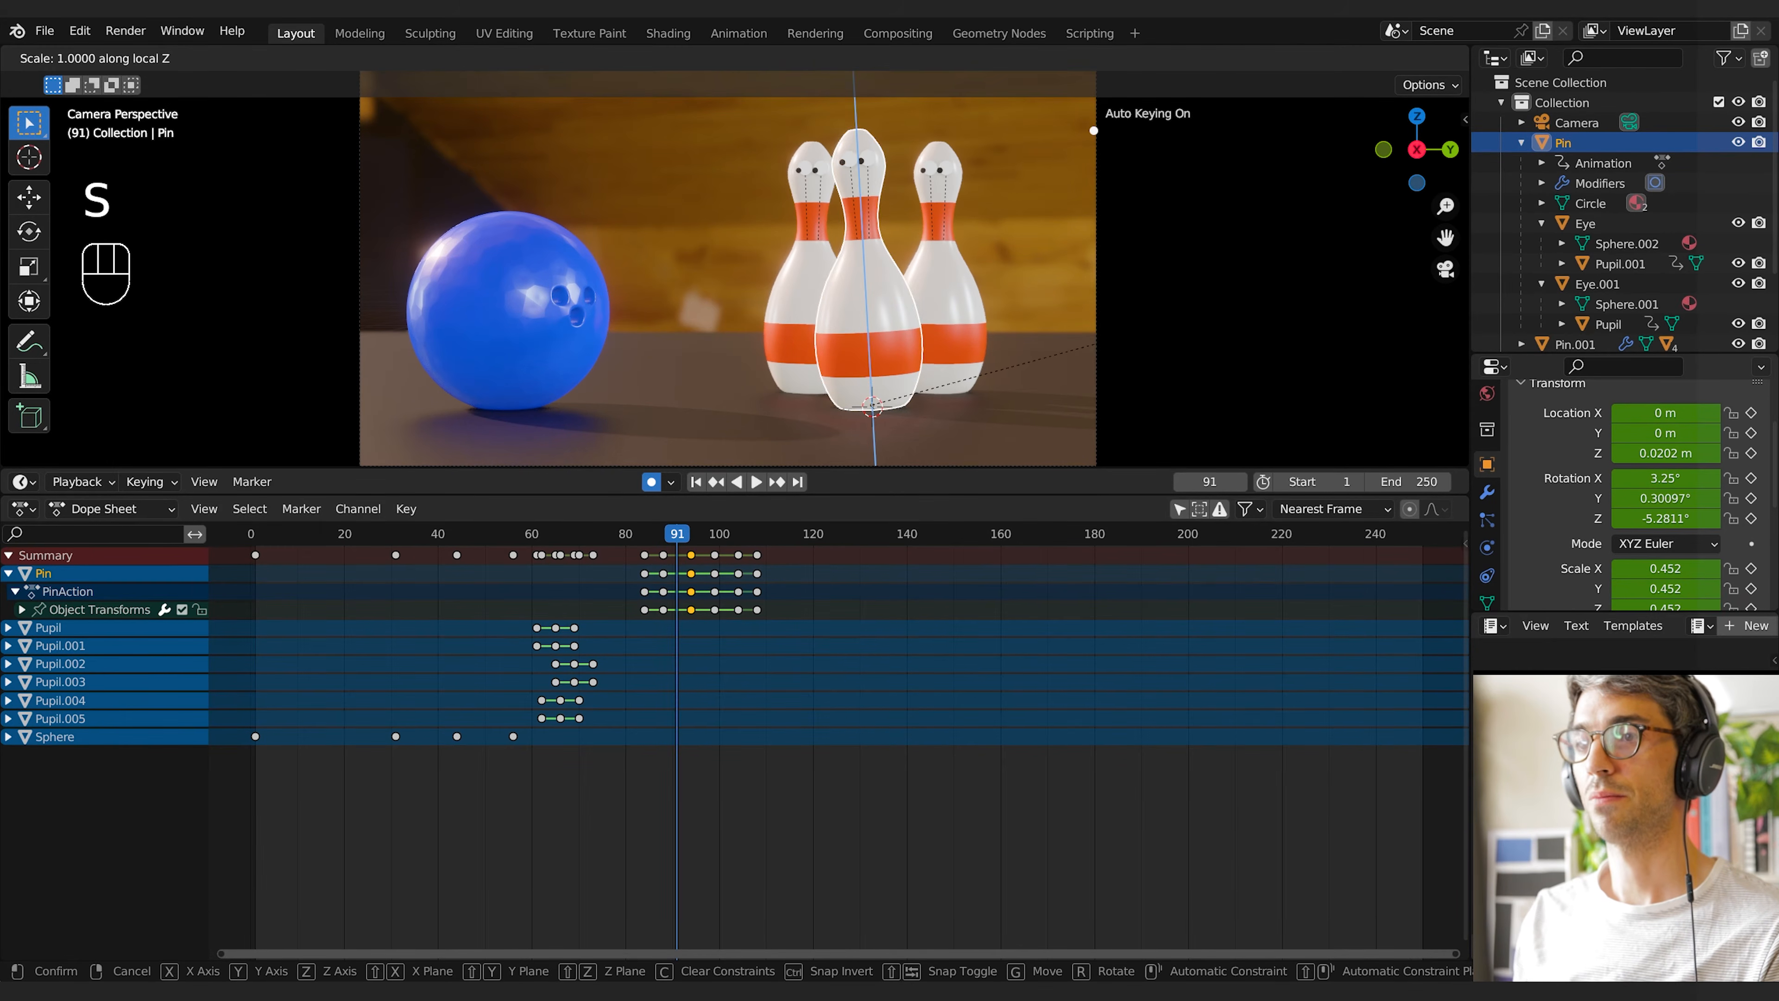
pyautogui.click(1100, 348)
pyautogui.press('s')
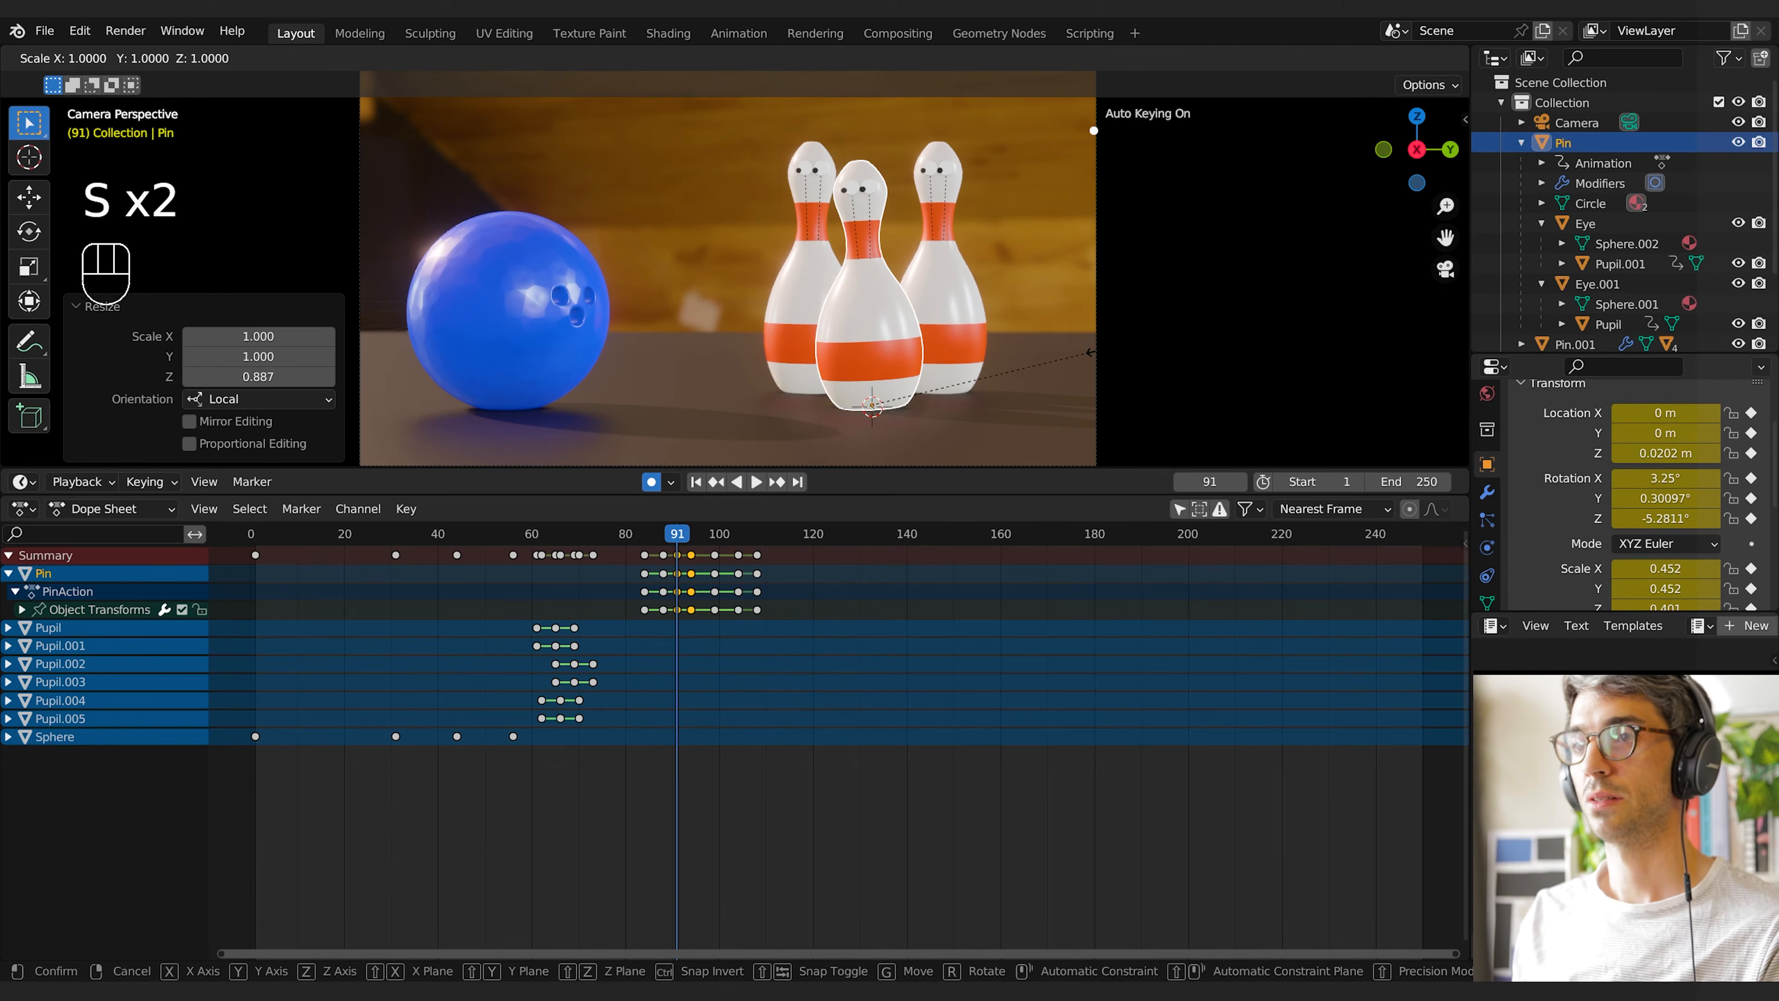
pyautogui.hotkey('shift', 'z')
pyautogui.click(1123, 345)
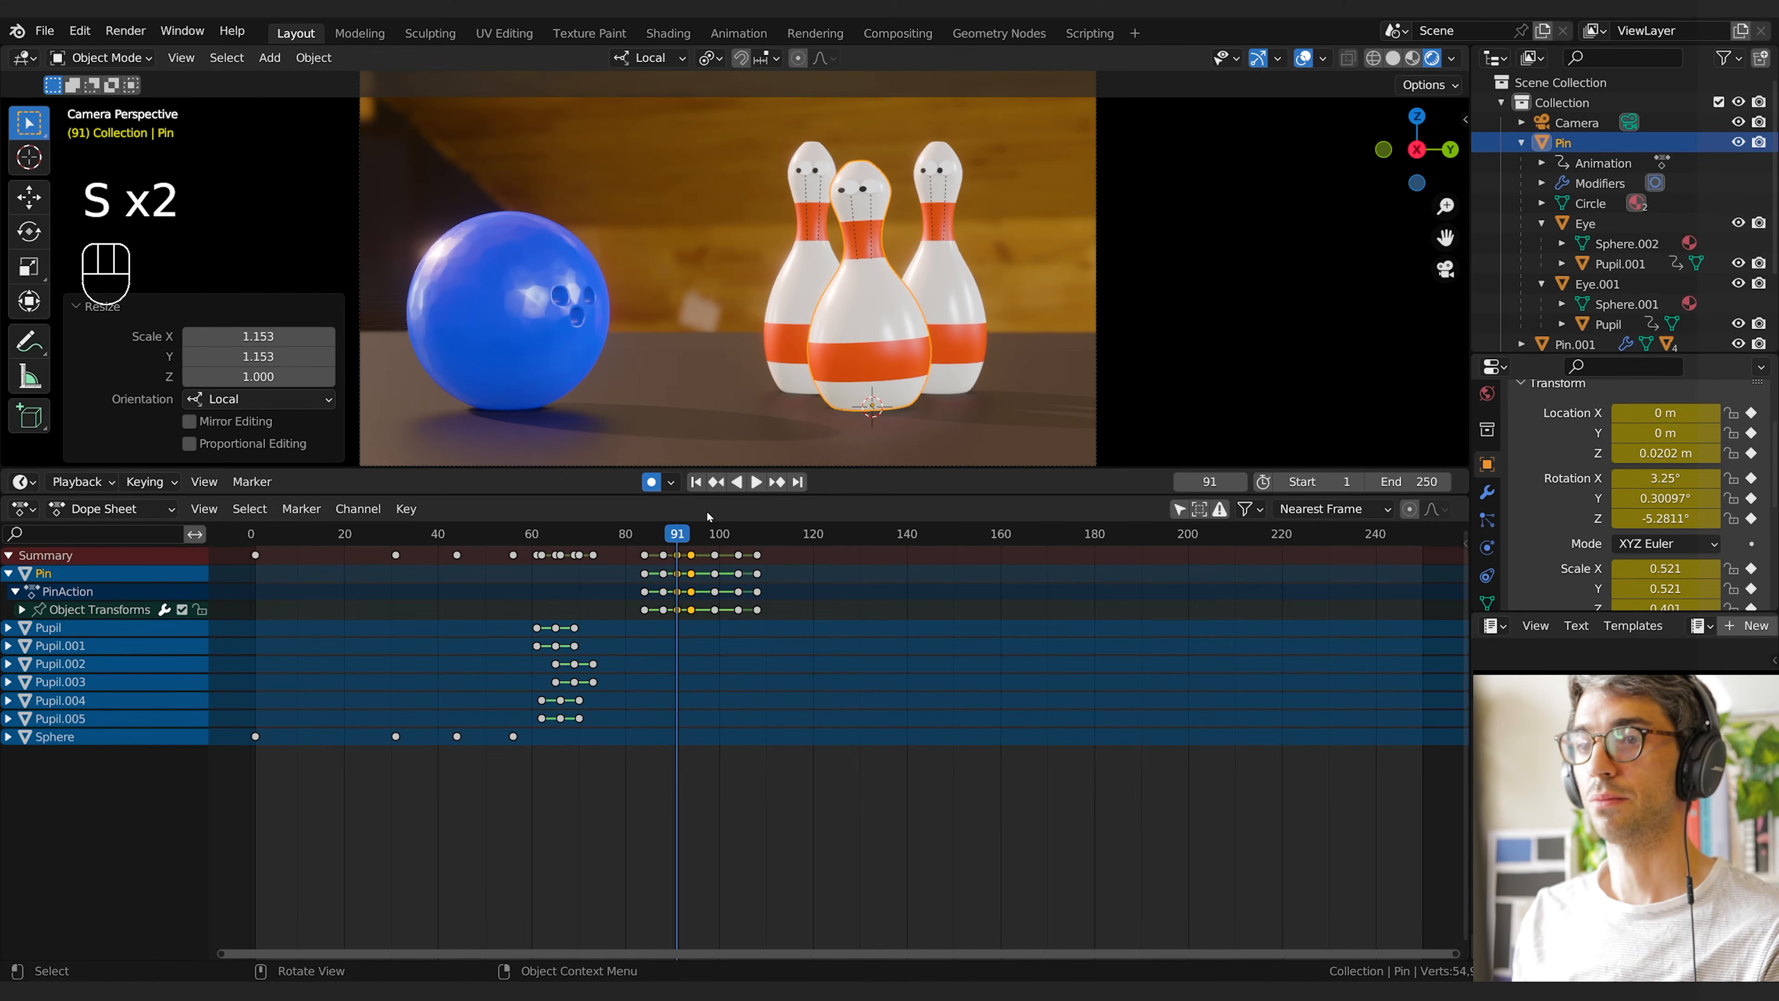
# Play back the squash-and-stretch hop and return to frame 93, with the front pin's animation channels collapsed
pyautogui.moveTo(679, 537); pyautogui.dragTo(683, 537)
pyautogui.press('space')
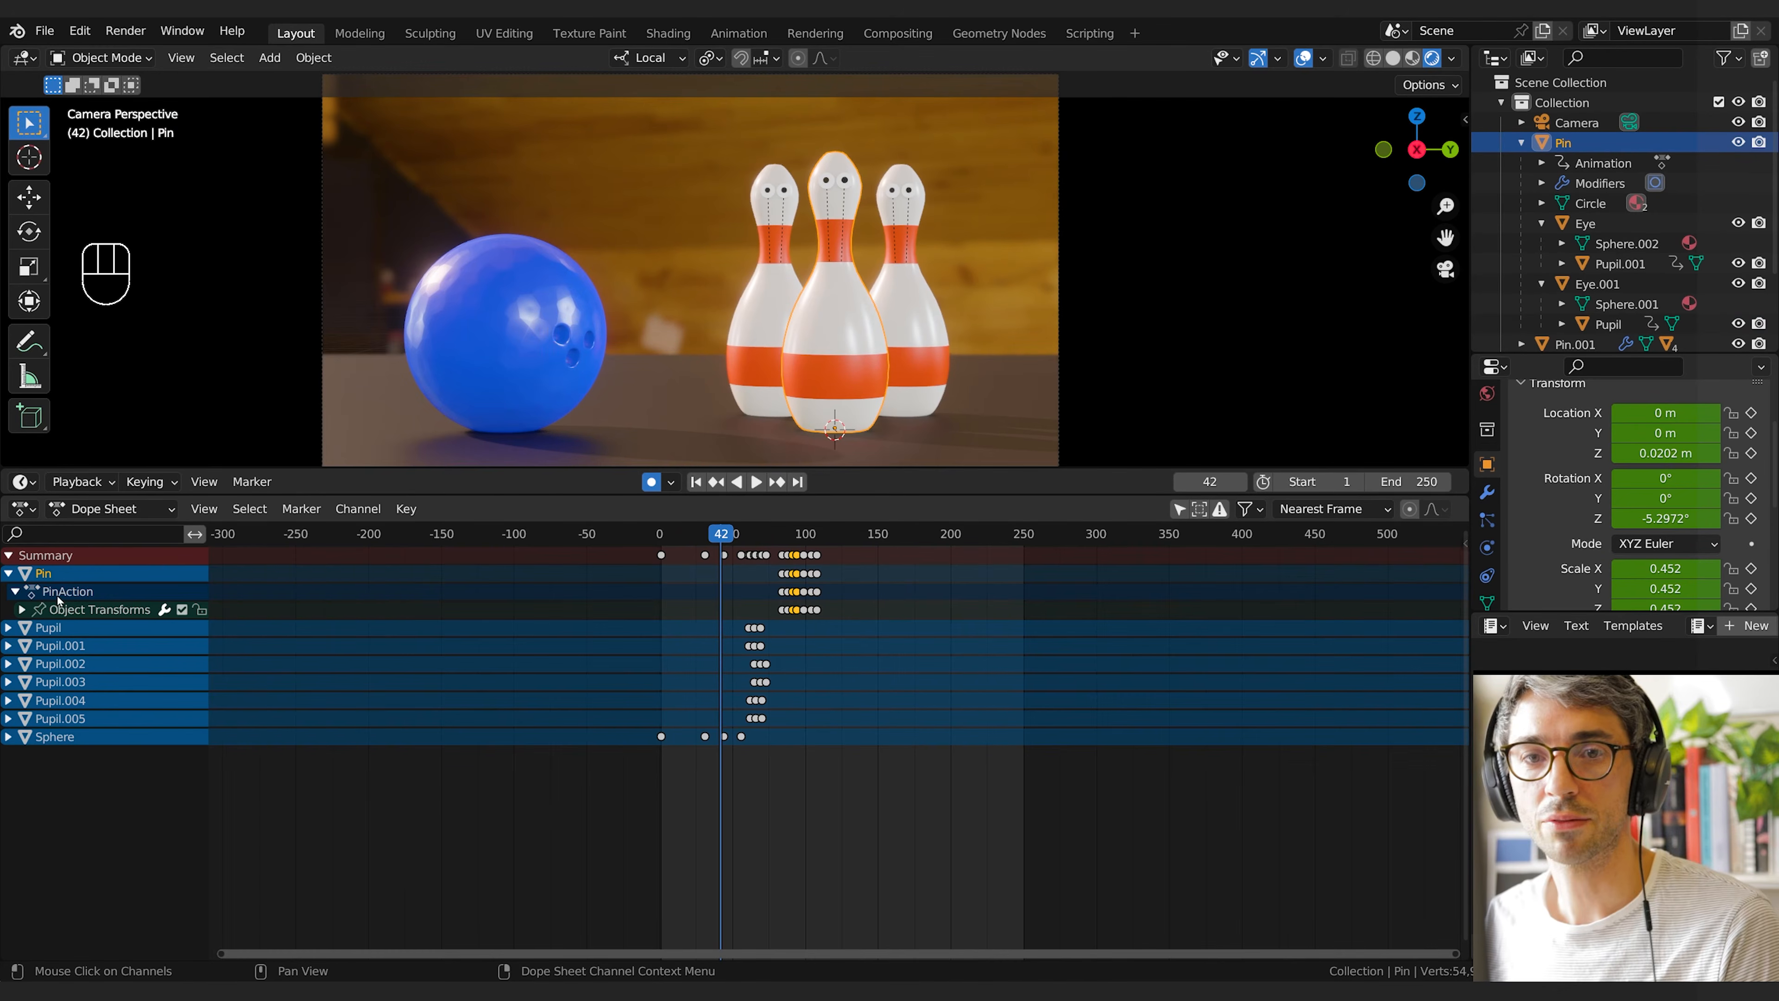
pyautogui.click(16, 591)
pyautogui.click(8, 574)
pyautogui.moveTo(730, 541); pyautogui.dragTo(795, 543)
pyautogui.scroll(12, 926, 627)
pyautogui.keyDown('ctrl'); pyautogui.scroll(4, 806, 612); pyautogui.keyUp('ctrl')
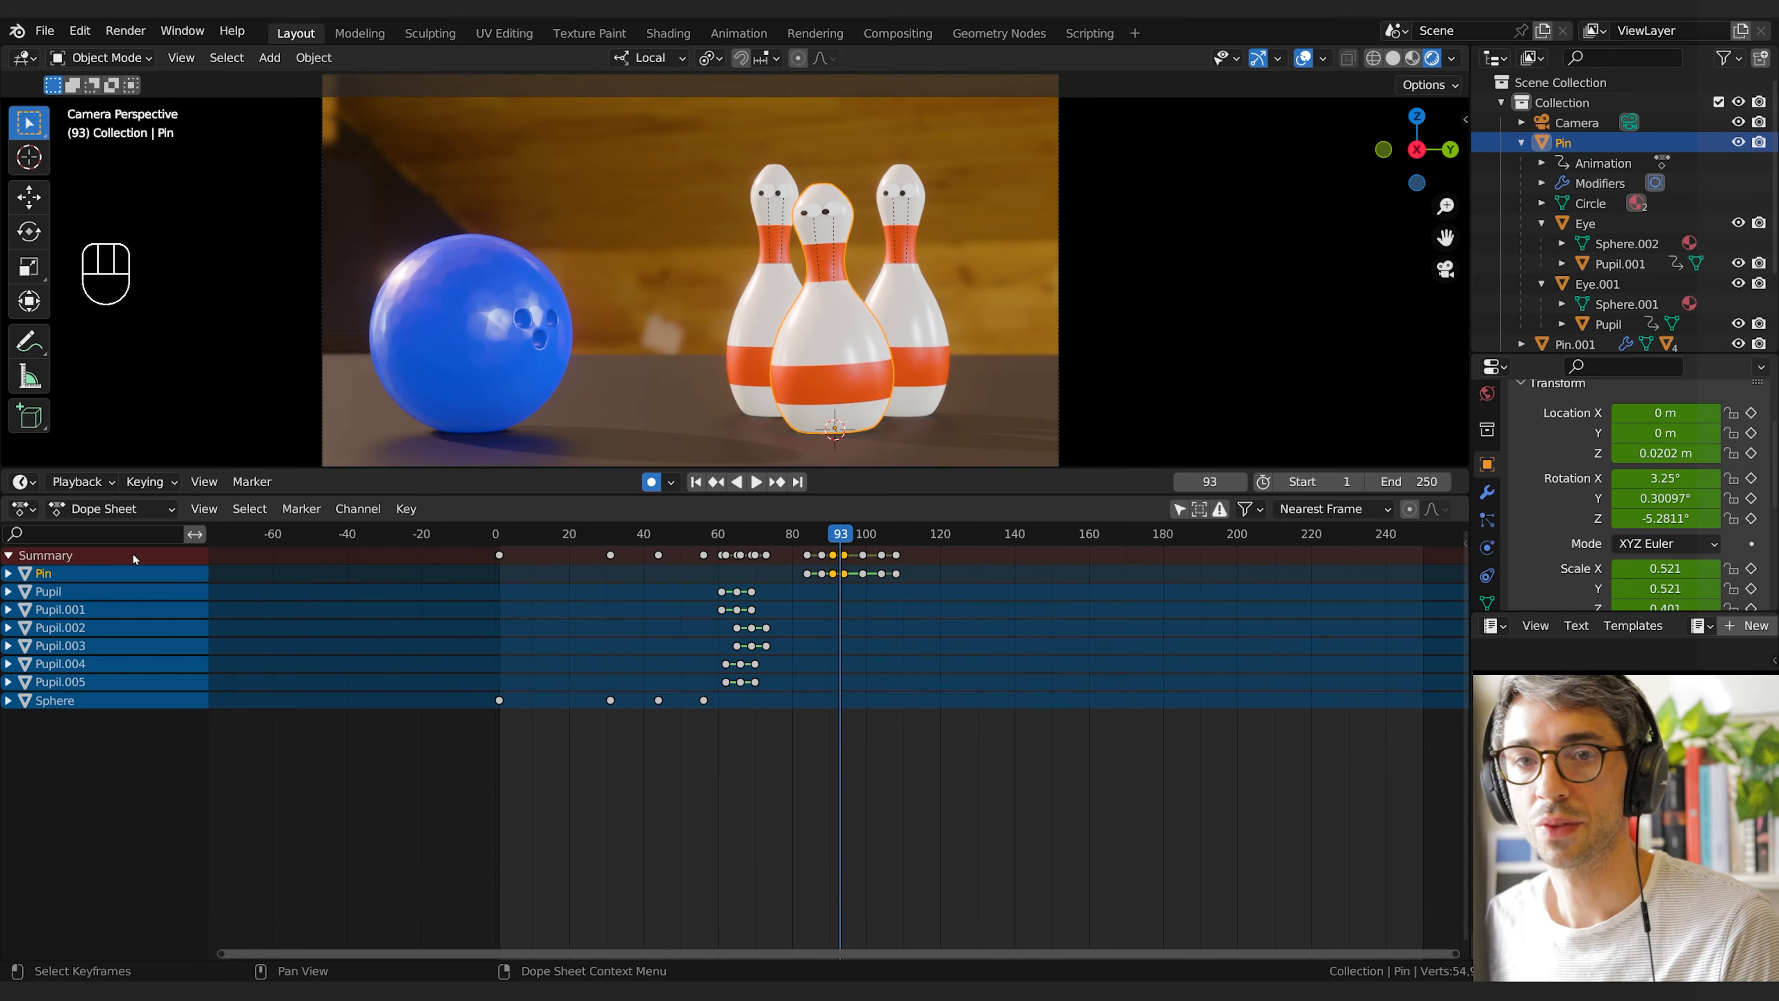
# Expand the front pin's transform channels and copy all its keyframes except those of X Location
pyautogui.click(8, 573)
pyautogui.click(15, 590)
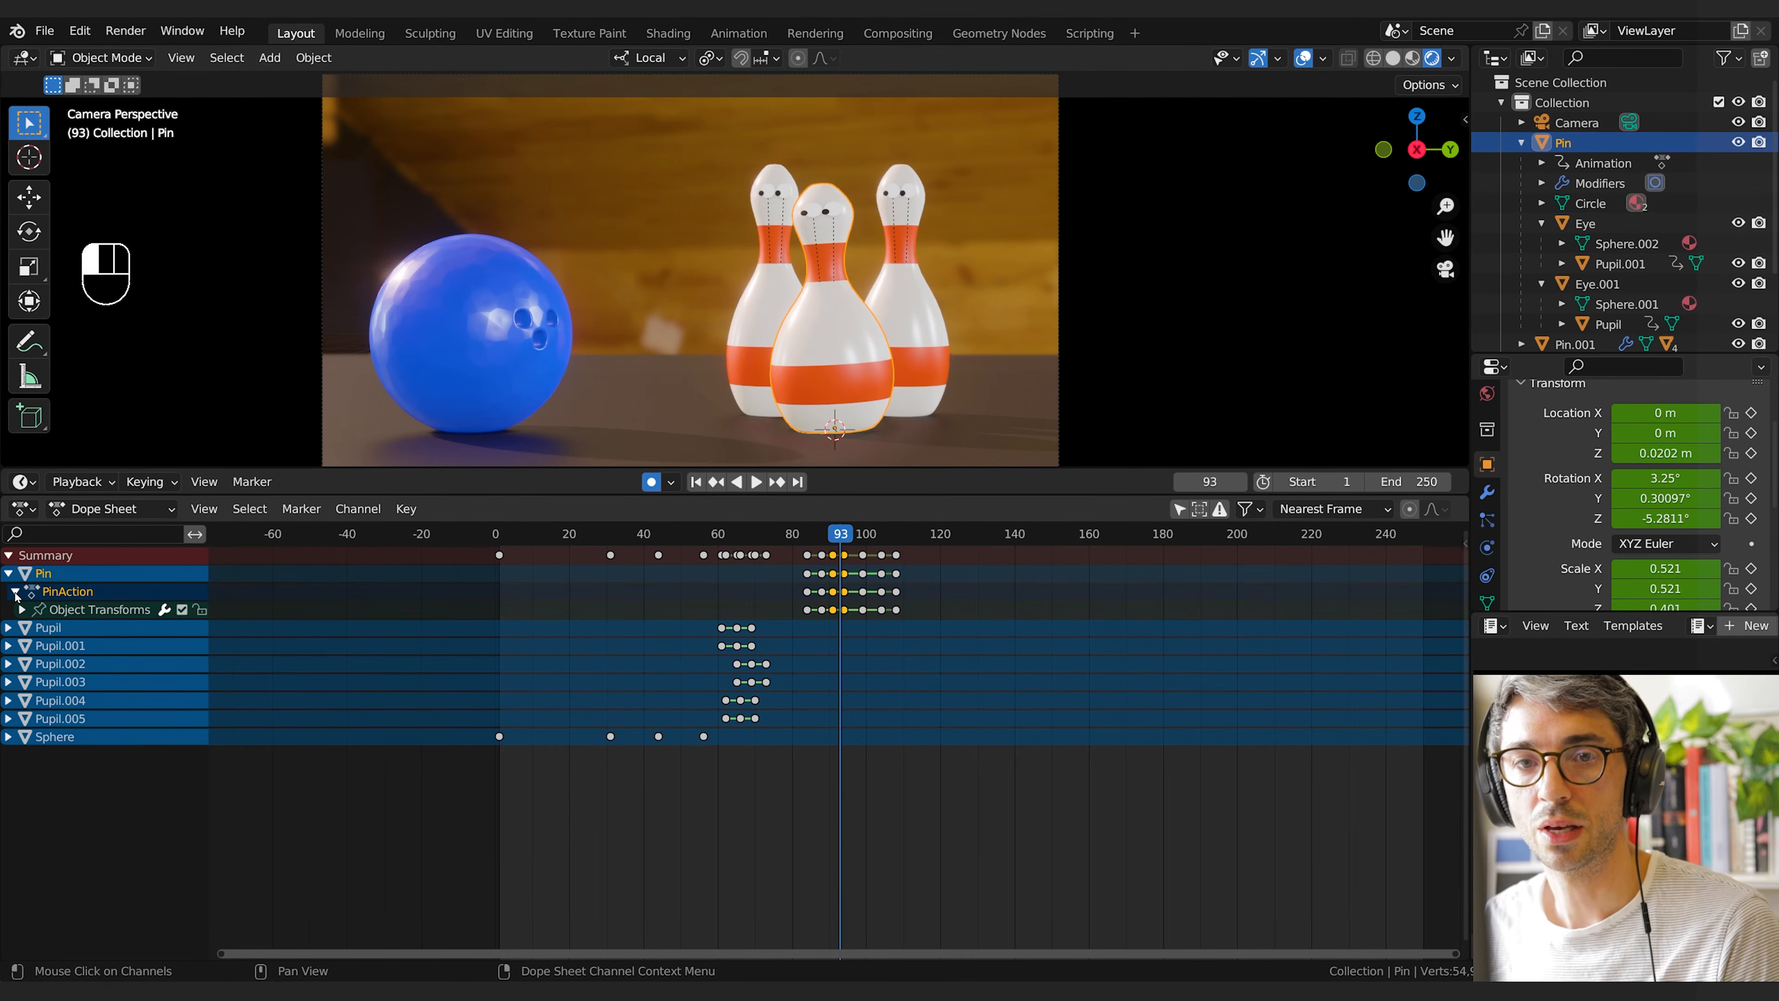
pyautogui.click(23, 610)
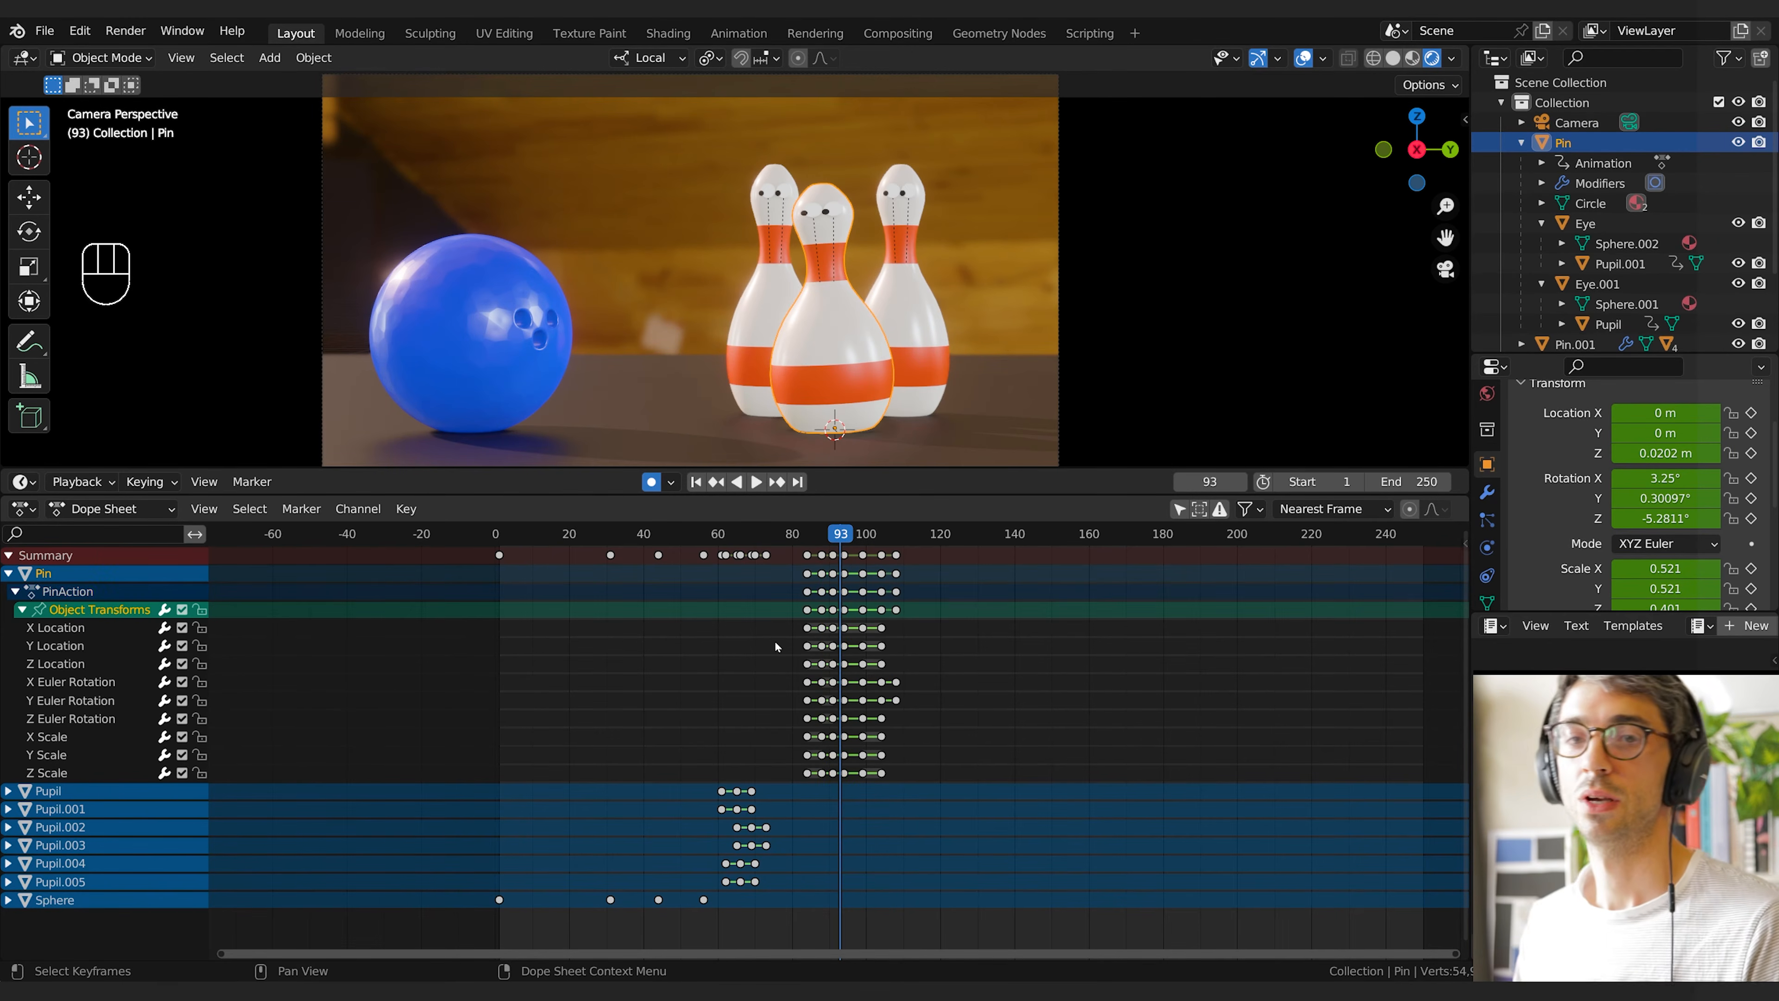
pyautogui.scroll(3, 1052, 672)
pyautogui.keyDown('shift'); pyautogui.moveTo(1054, 676); pyautogui.dragTo(979, 677, button='middle'); pyautogui.keyUp('shift')
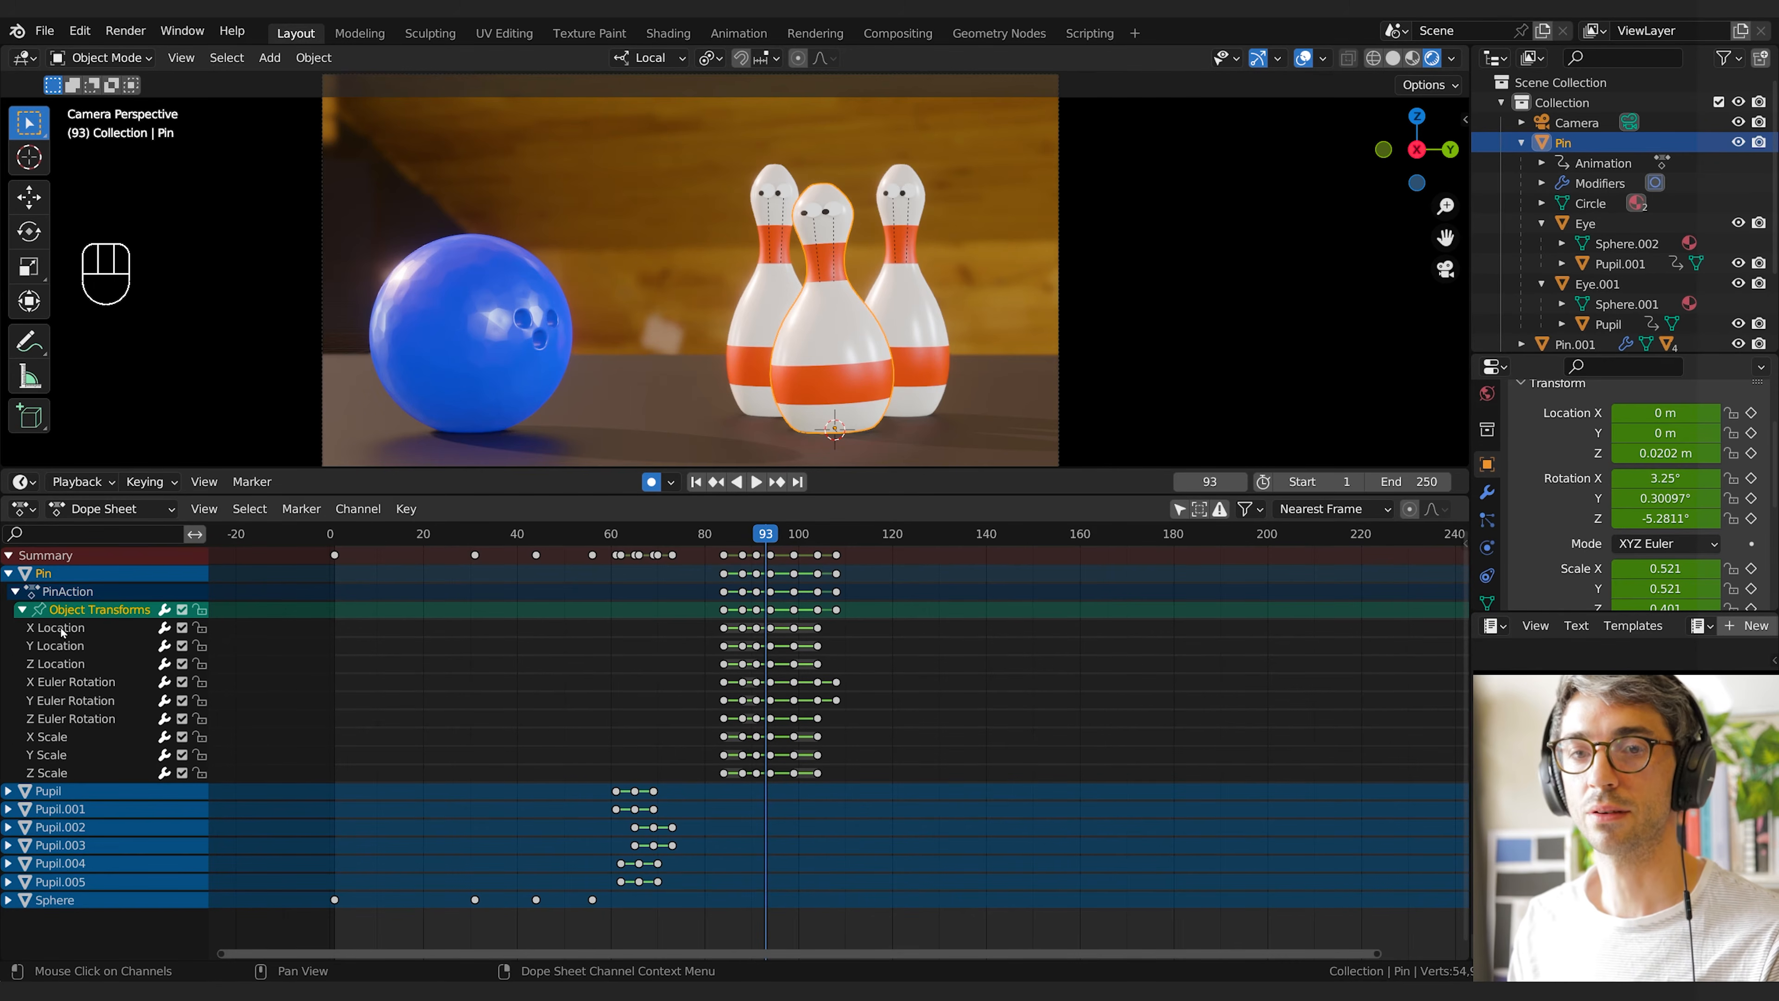
pyautogui.press('b')
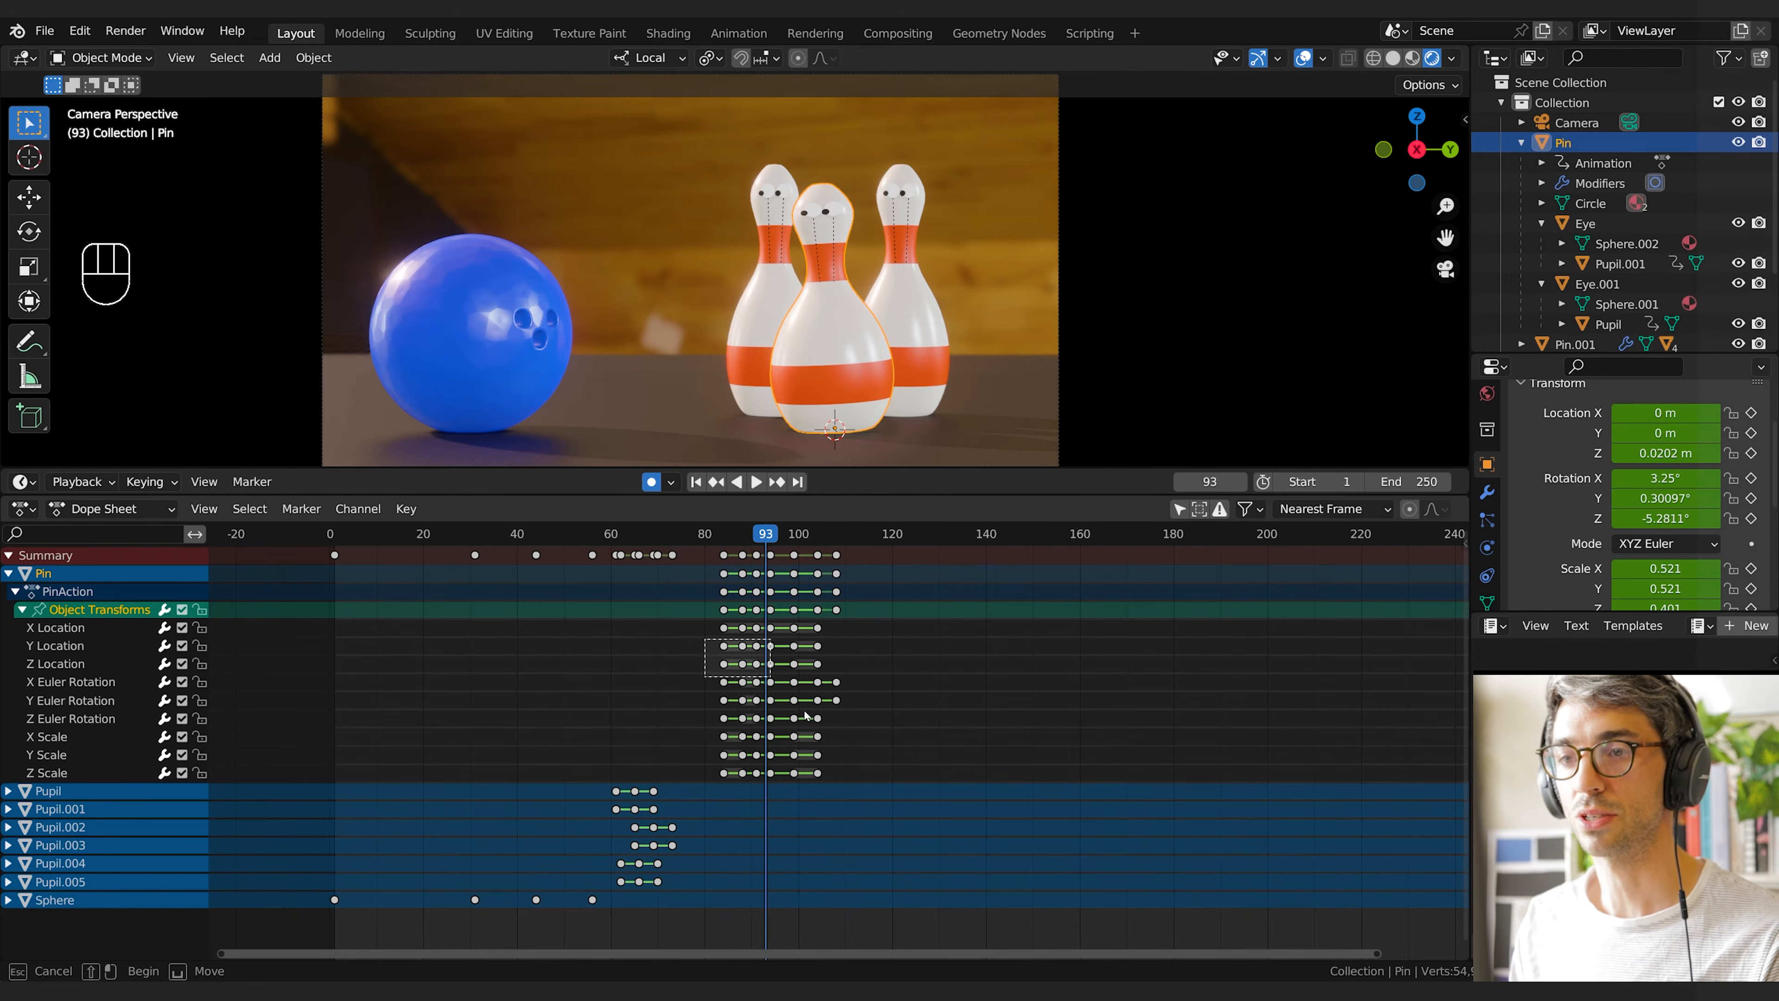
pyautogui.moveTo(703, 637); pyautogui.dragTo(879, 784)
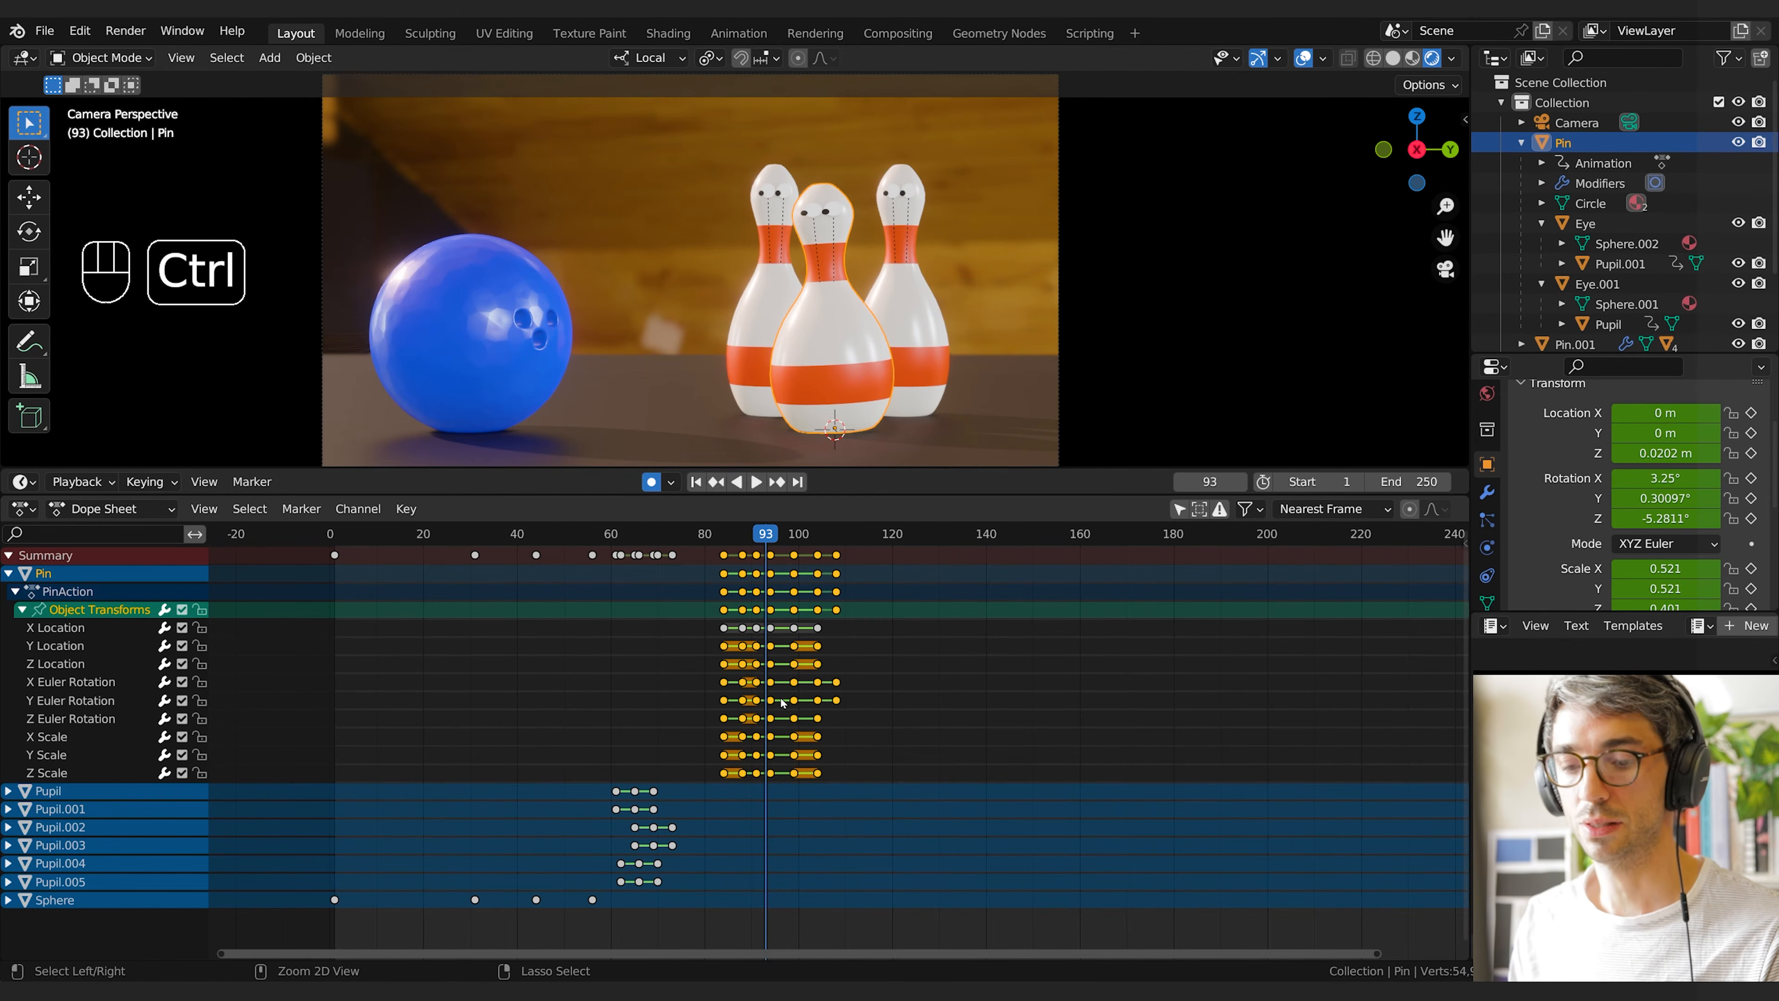
pyautogui.hotkey('ctrl', 'c')
# Select the back-left pin, limit the channels to selected objects, and insert a Location, Rotation & Scale keyframe at frame 93
pyautogui.click(756, 328)
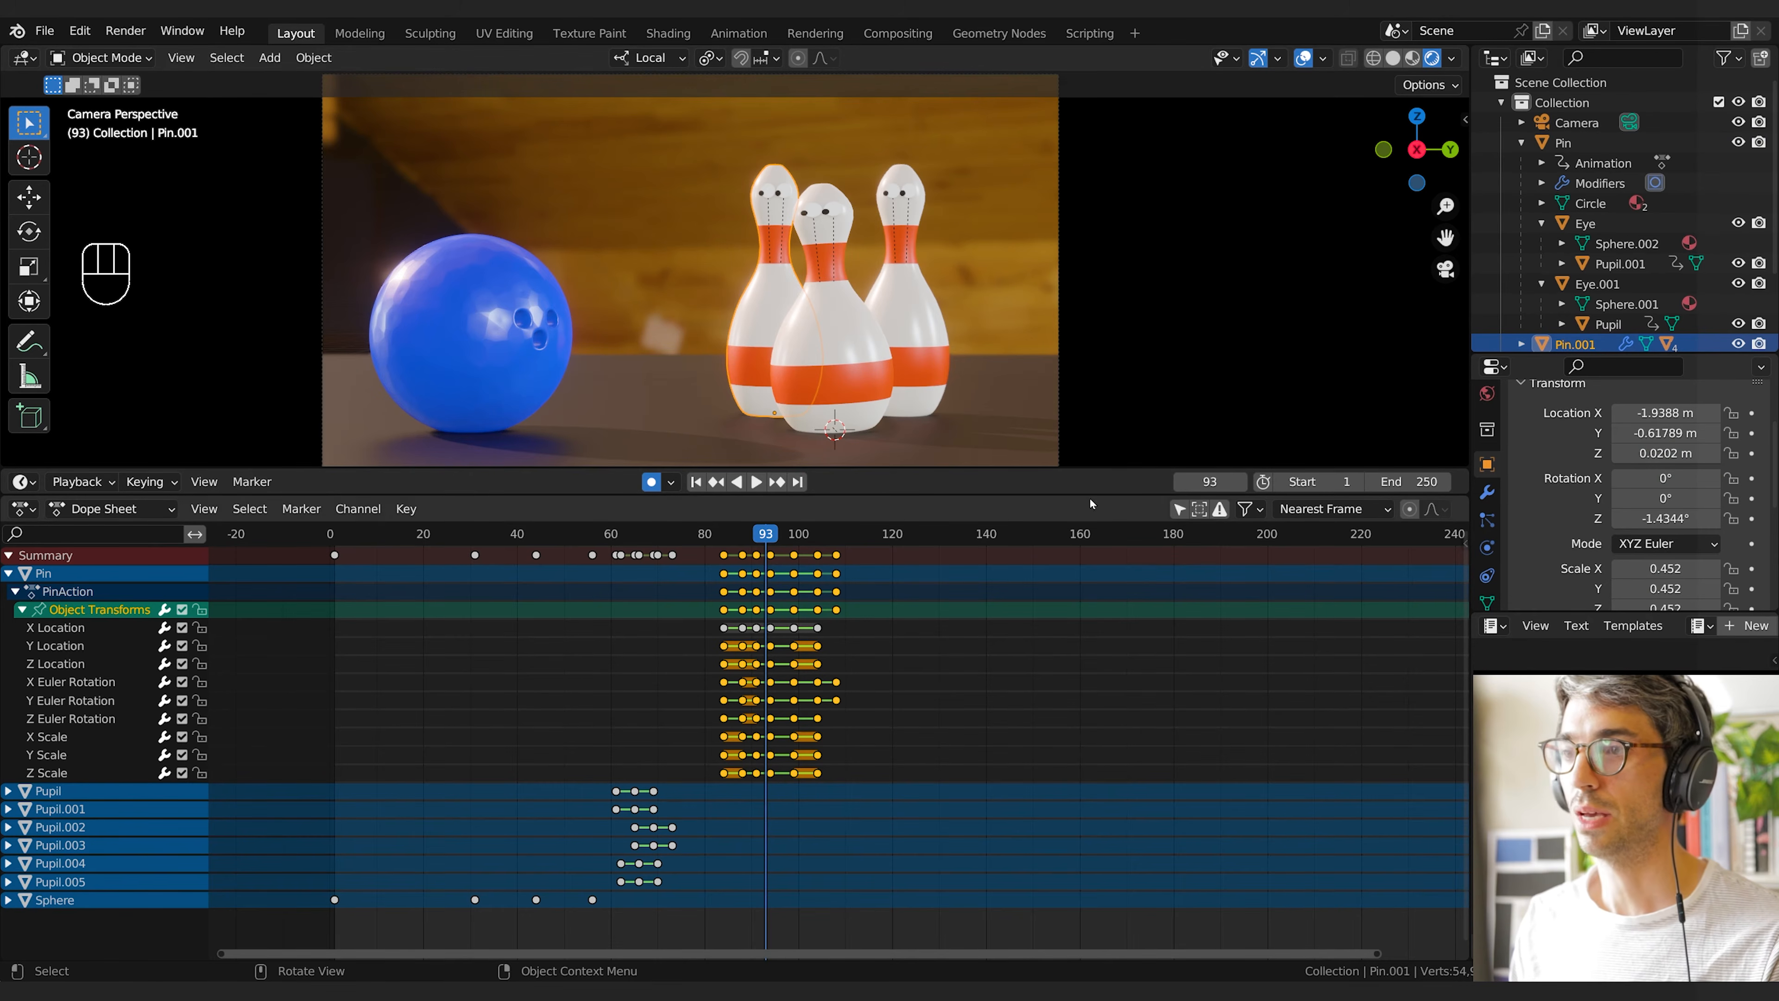
pyautogui.click(1180, 510)
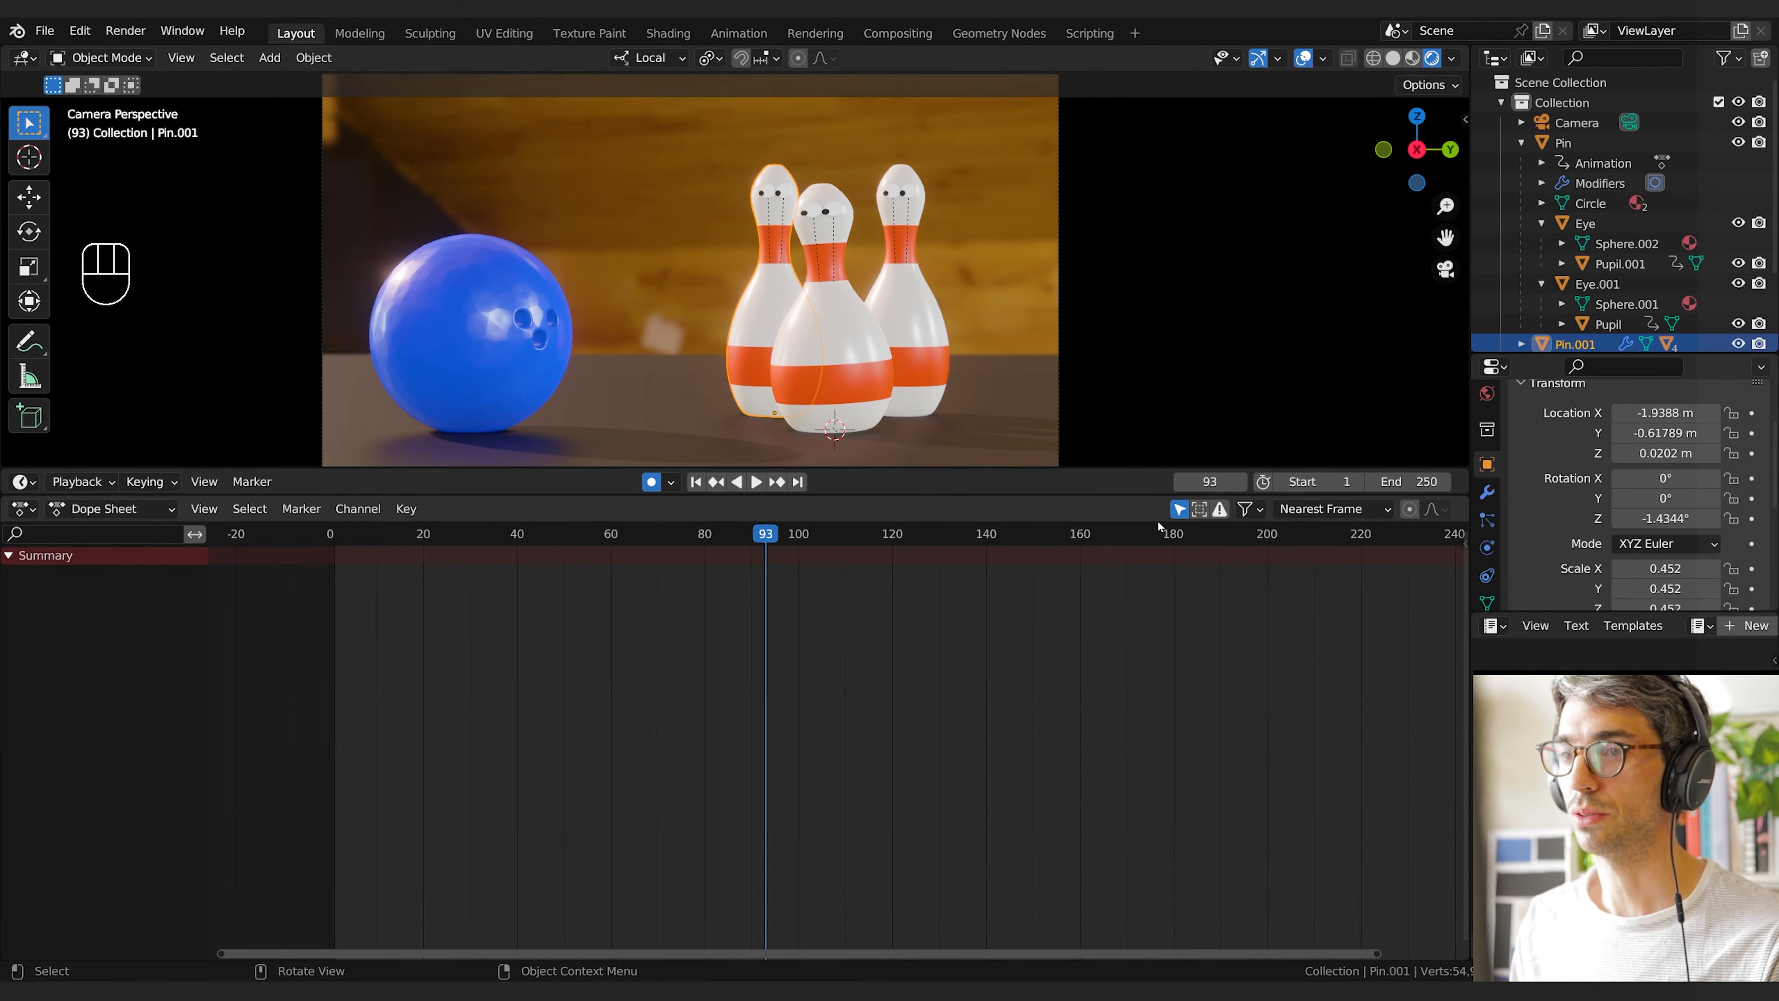
pyautogui.press('i')
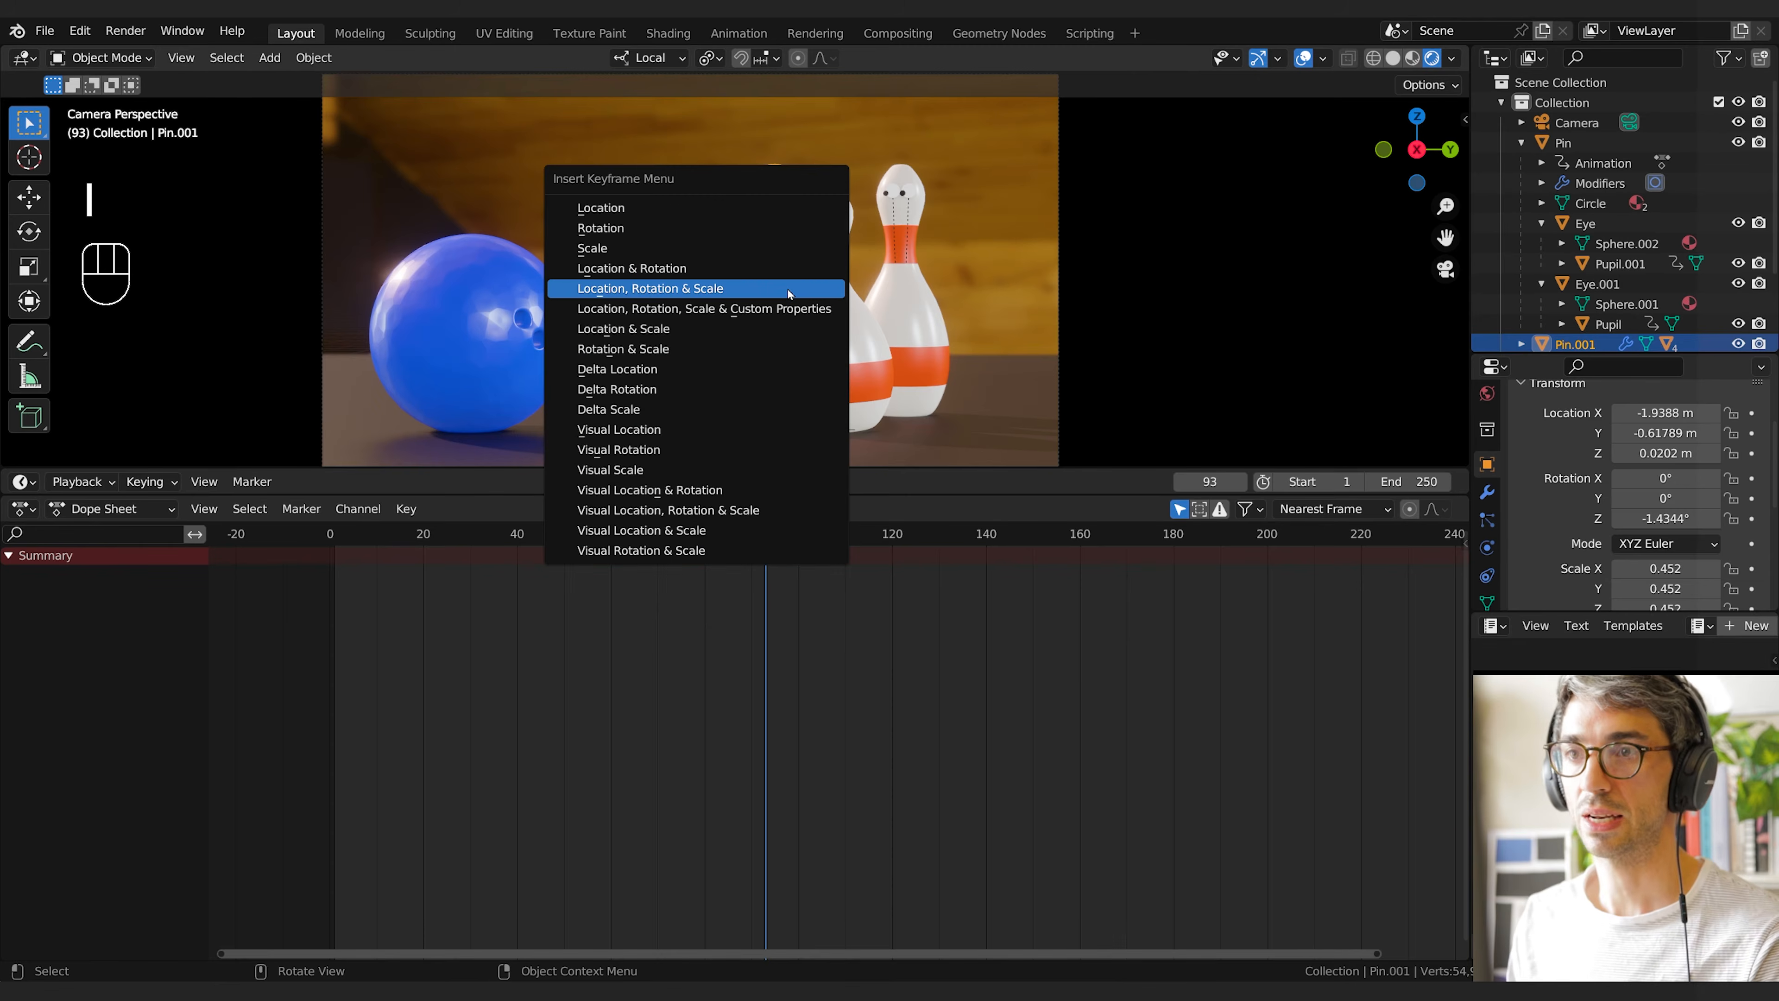
pyautogui.click(787, 290)
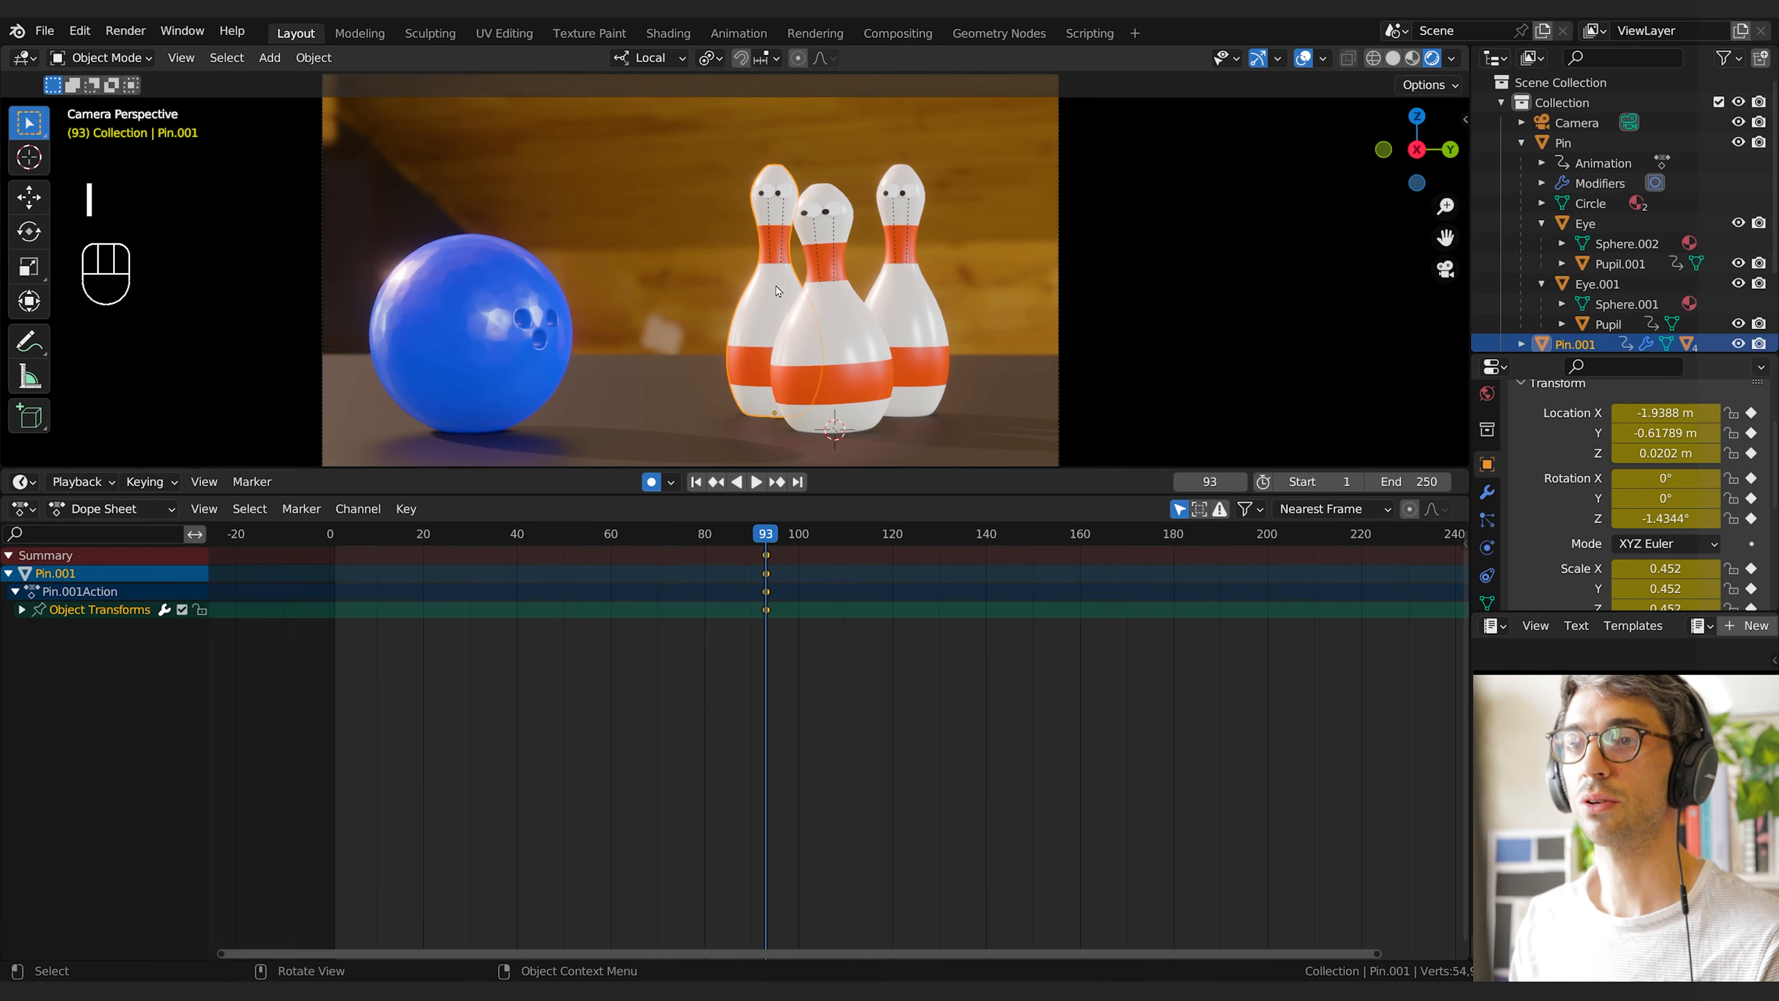
# Expand the back-left pin's transform channels, select them all and paste the copied hop keyframes at frame 93
pyautogui.click(18, 612)
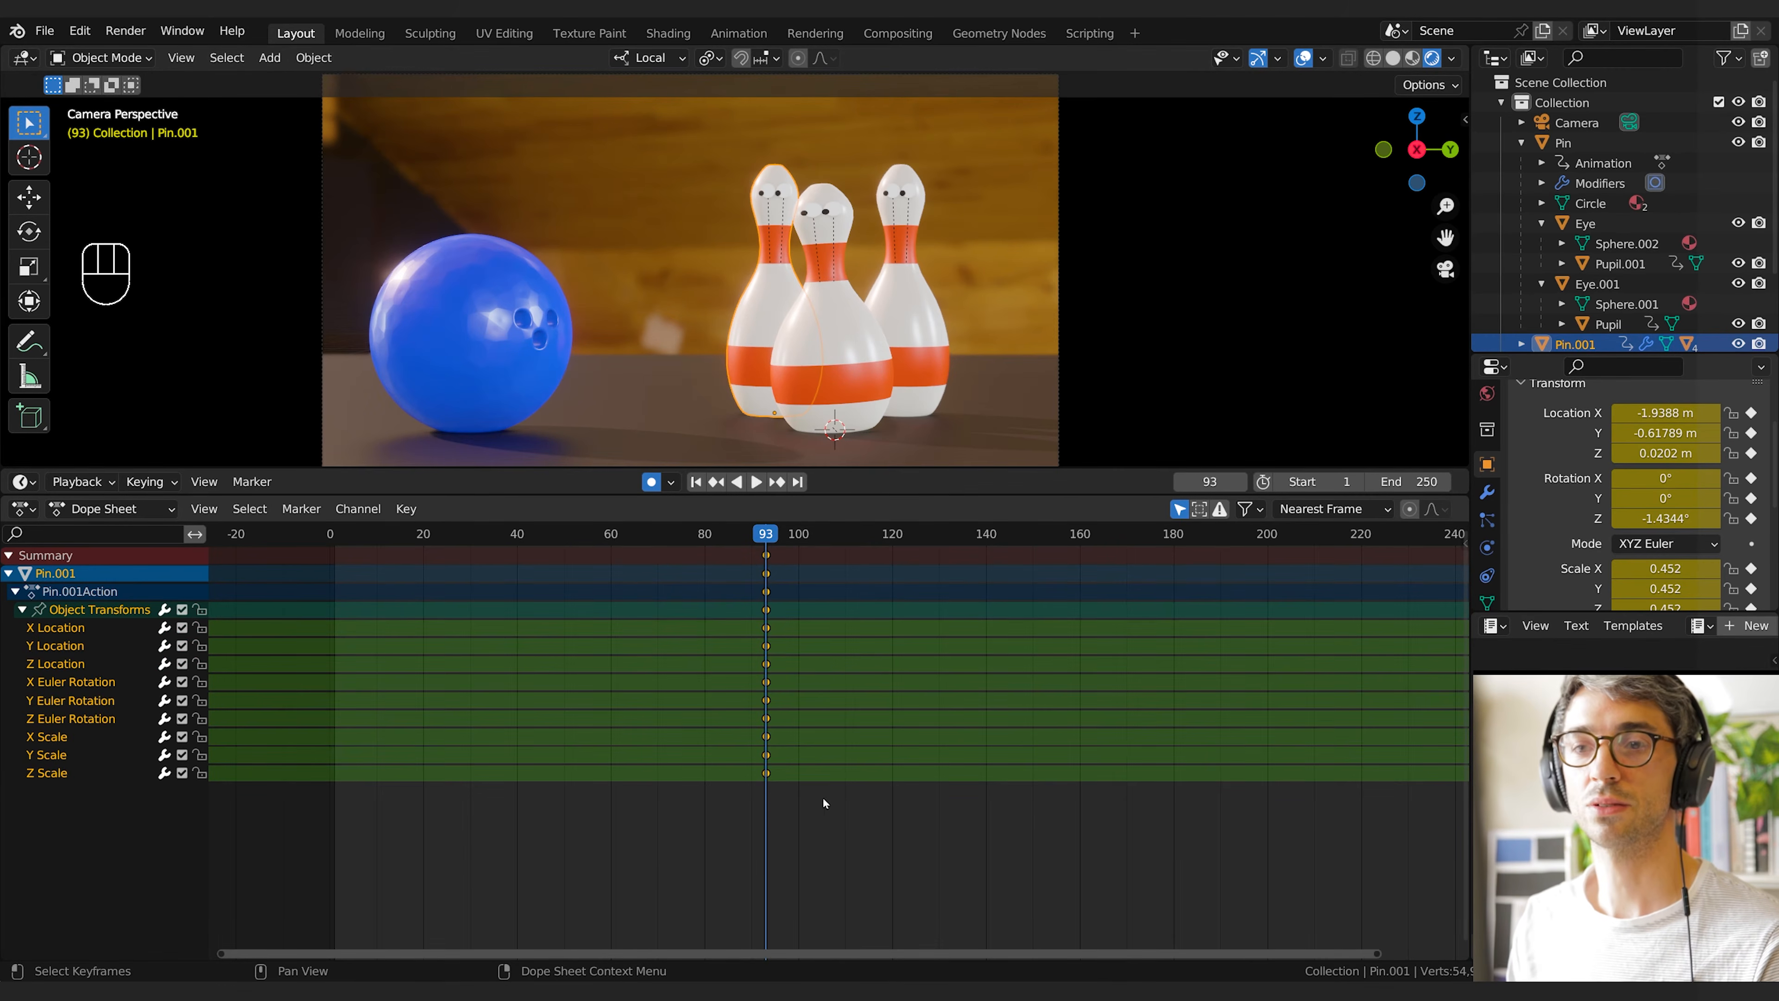
pyautogui.click(482, 804)
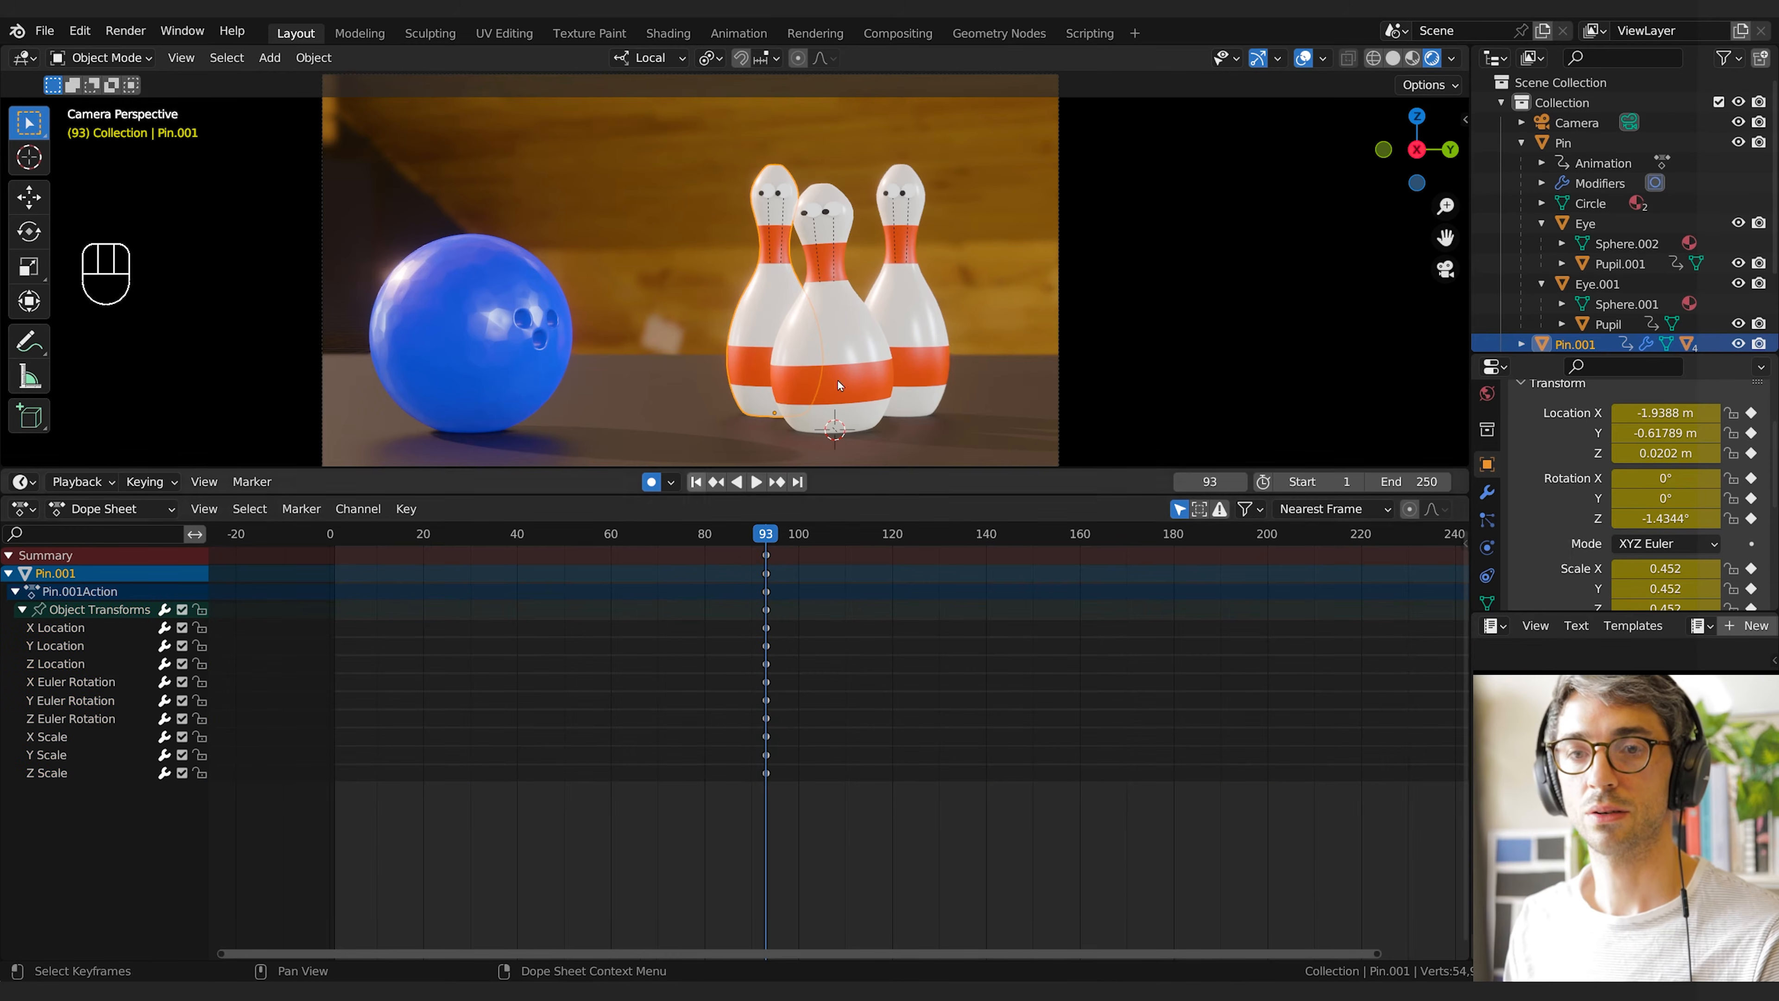
pyautogui.press('a')
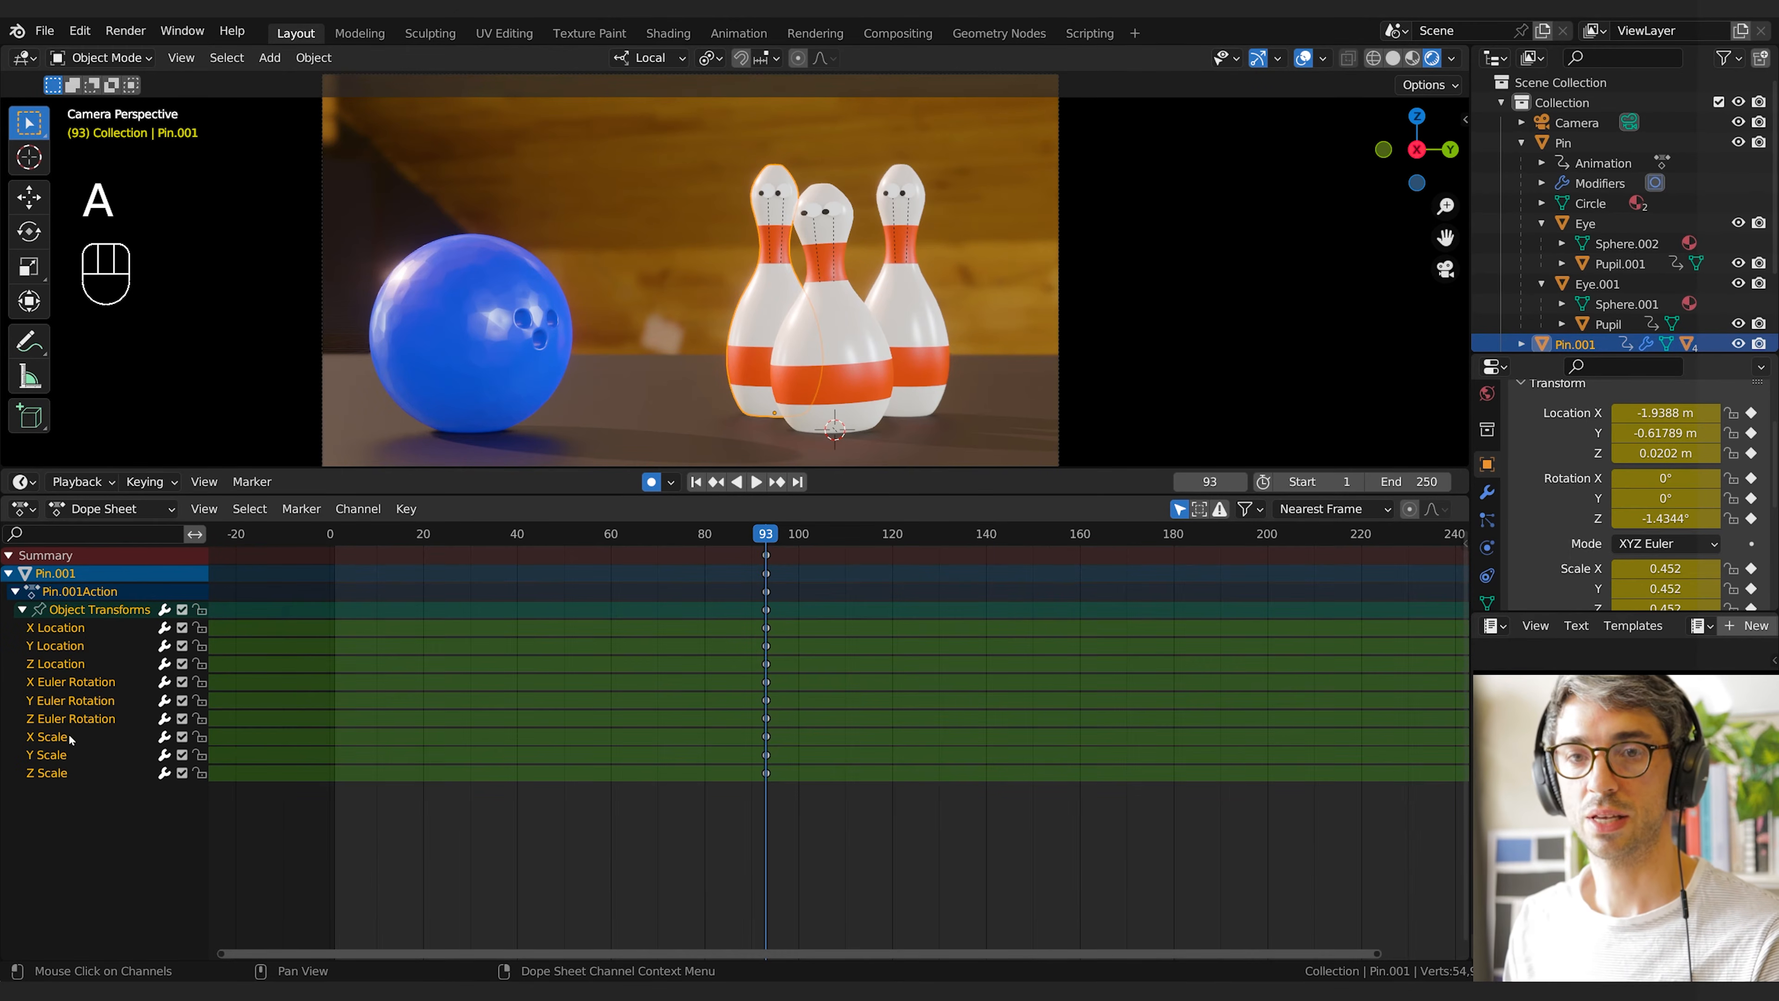
pyautogui.hotkey('ctrl', 'v')
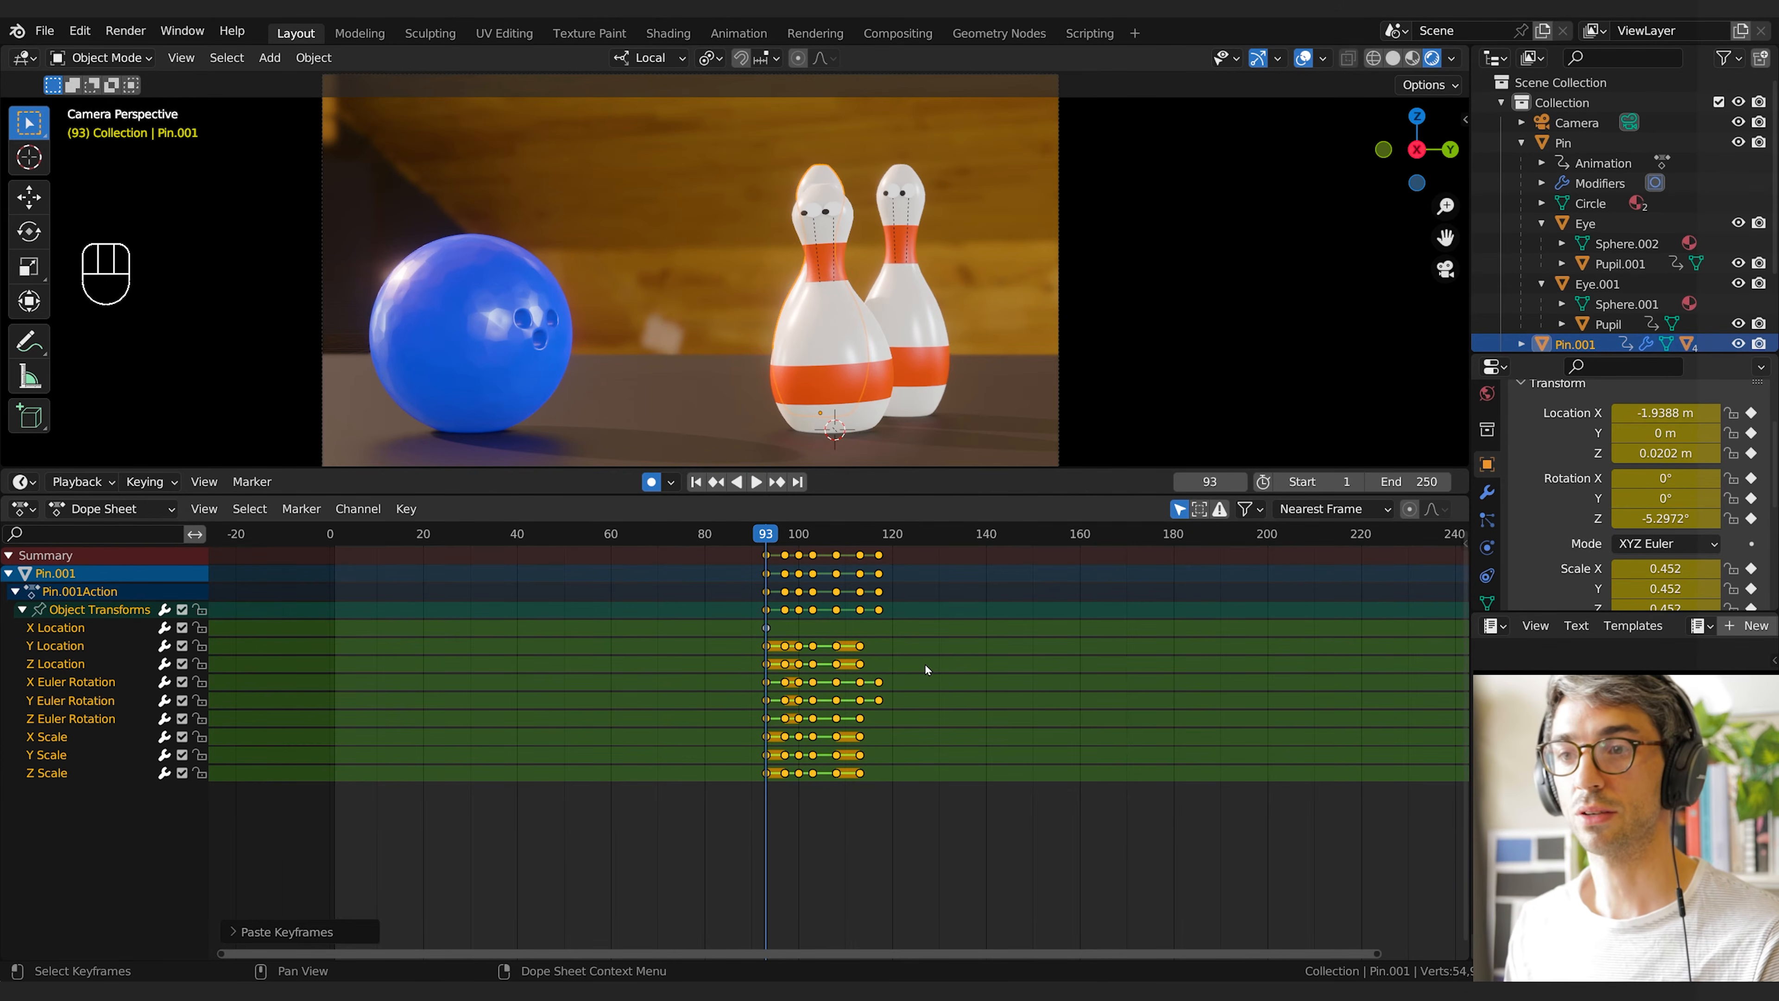
# Select only the back-left pin's X Location channel and switch from the Dope Sheet to the Graph Editor
pyautogui.click(759, 633)
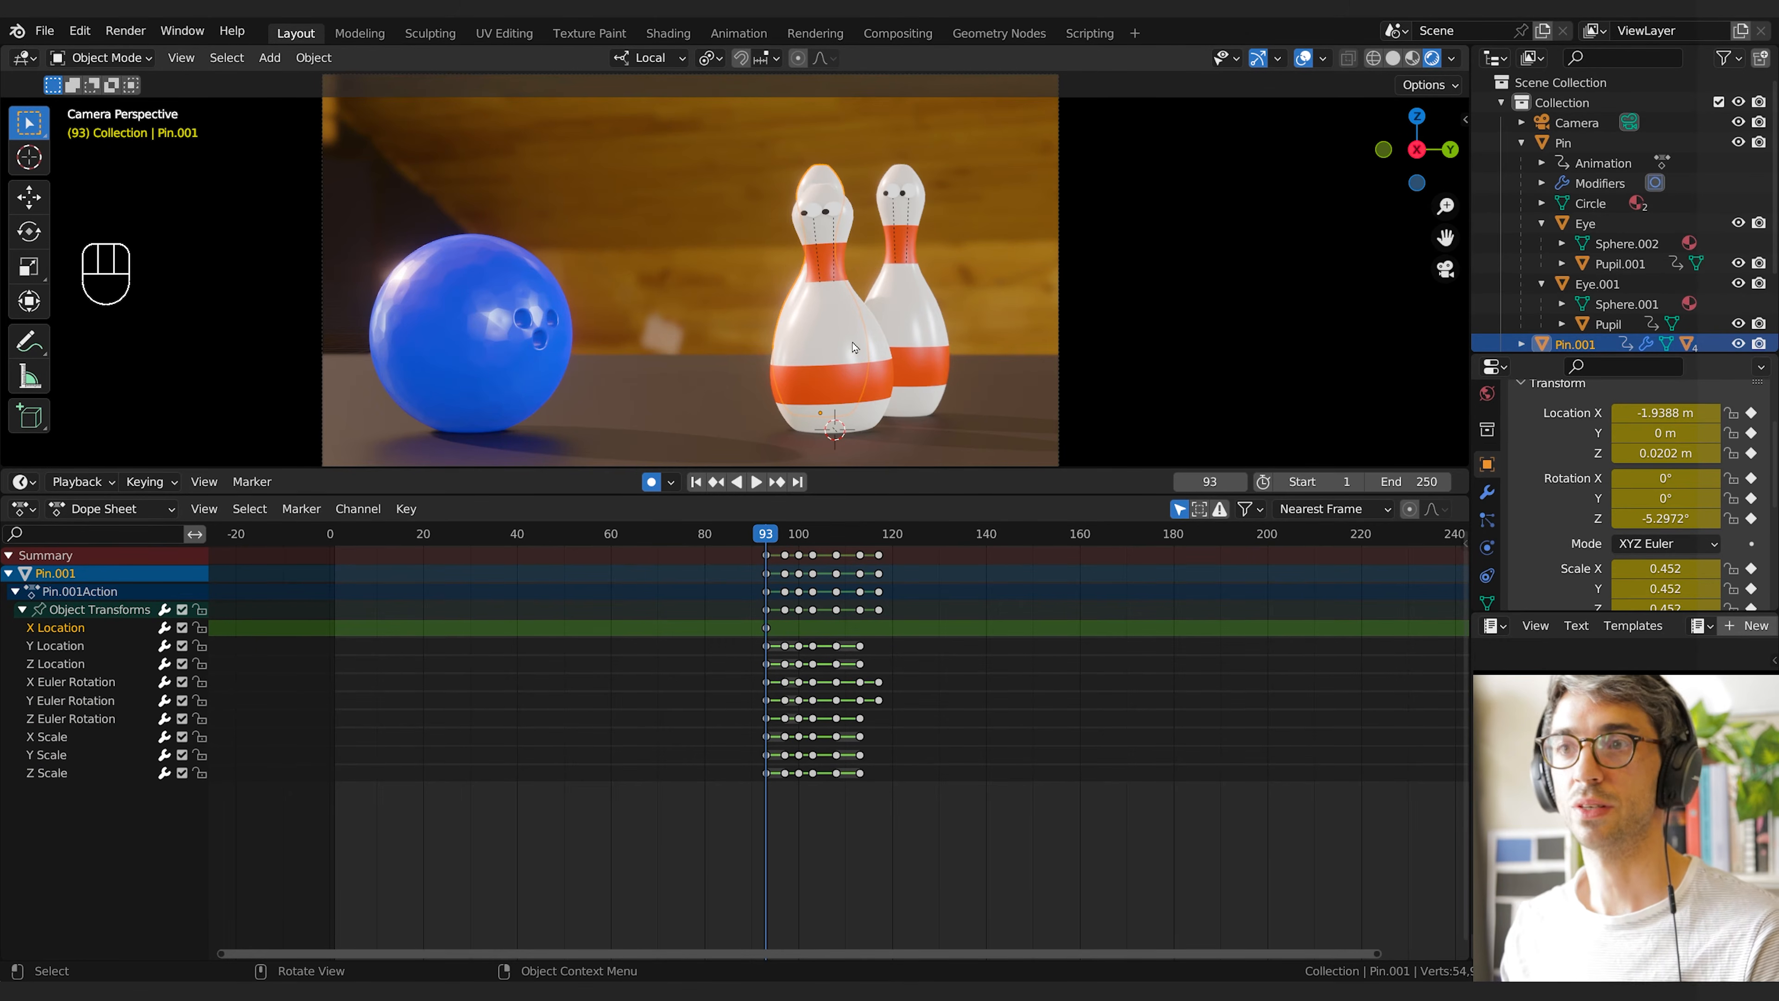
pyautogui.moveTo(770, 541)
pyautogui.mouseDown()
pyautogui.moveTo(840, 539)
pyautogui.moveTo(768, 550)
pyautogui.mouseUp()
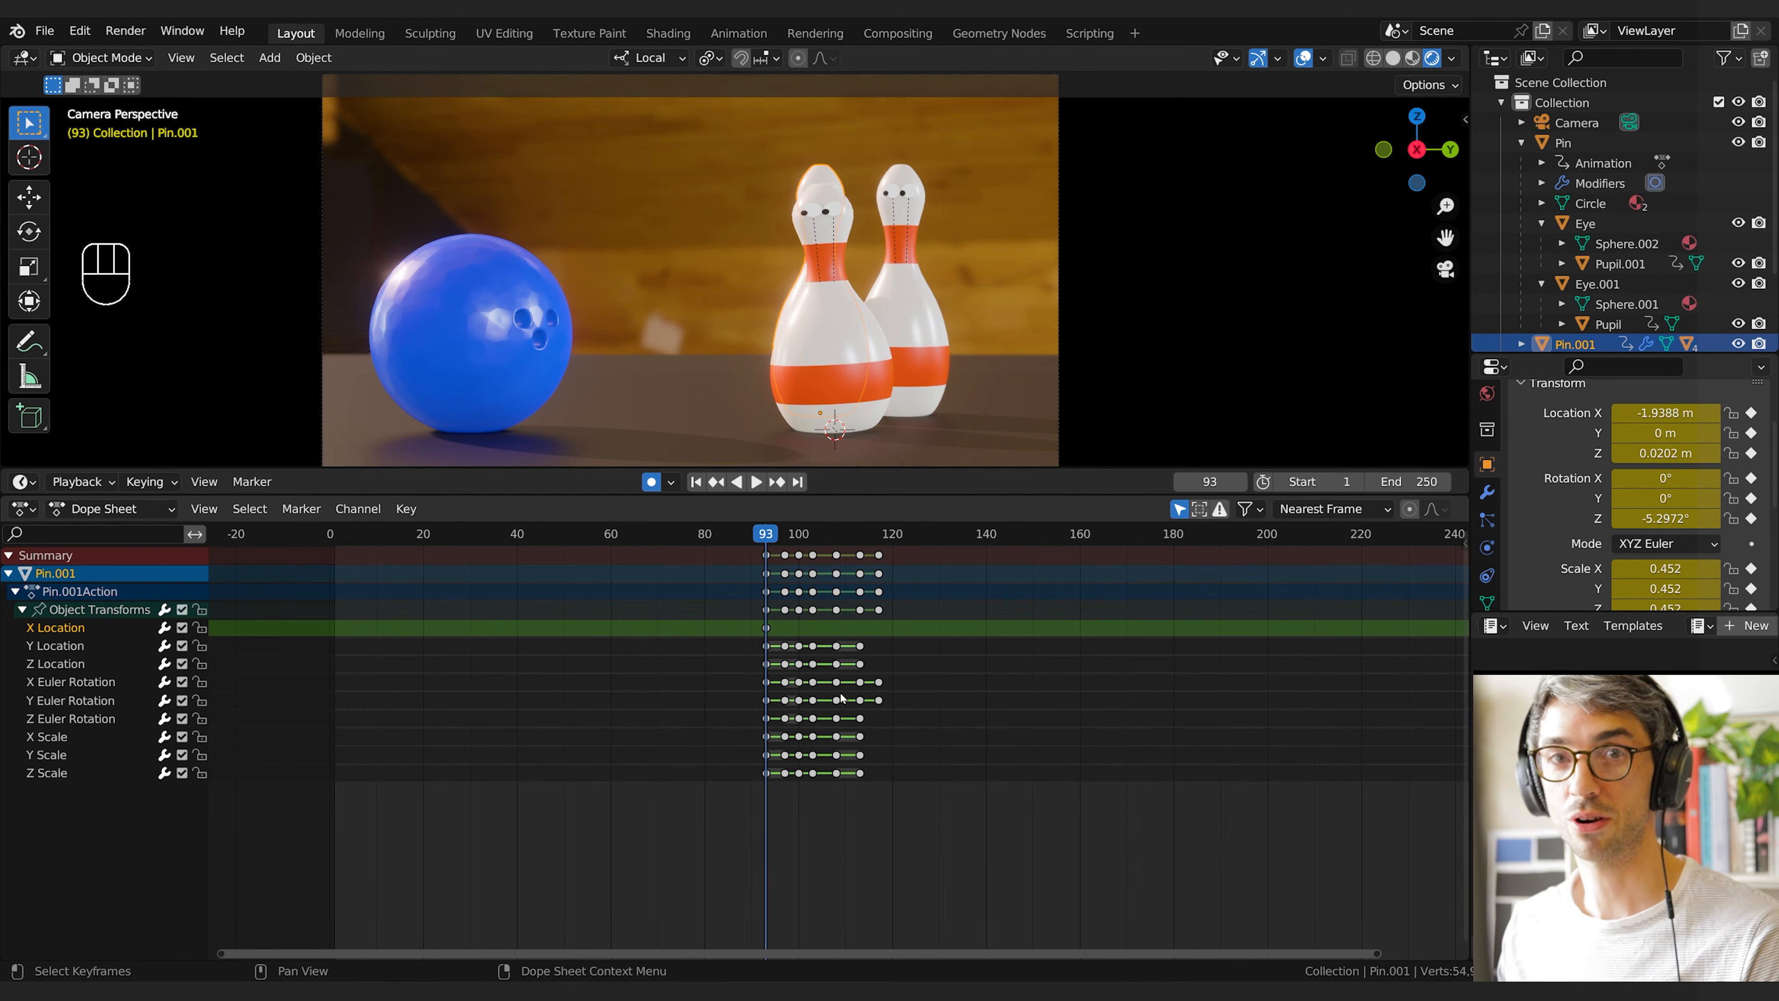
pyautogui.hotkey('ctrl', 'Tab')
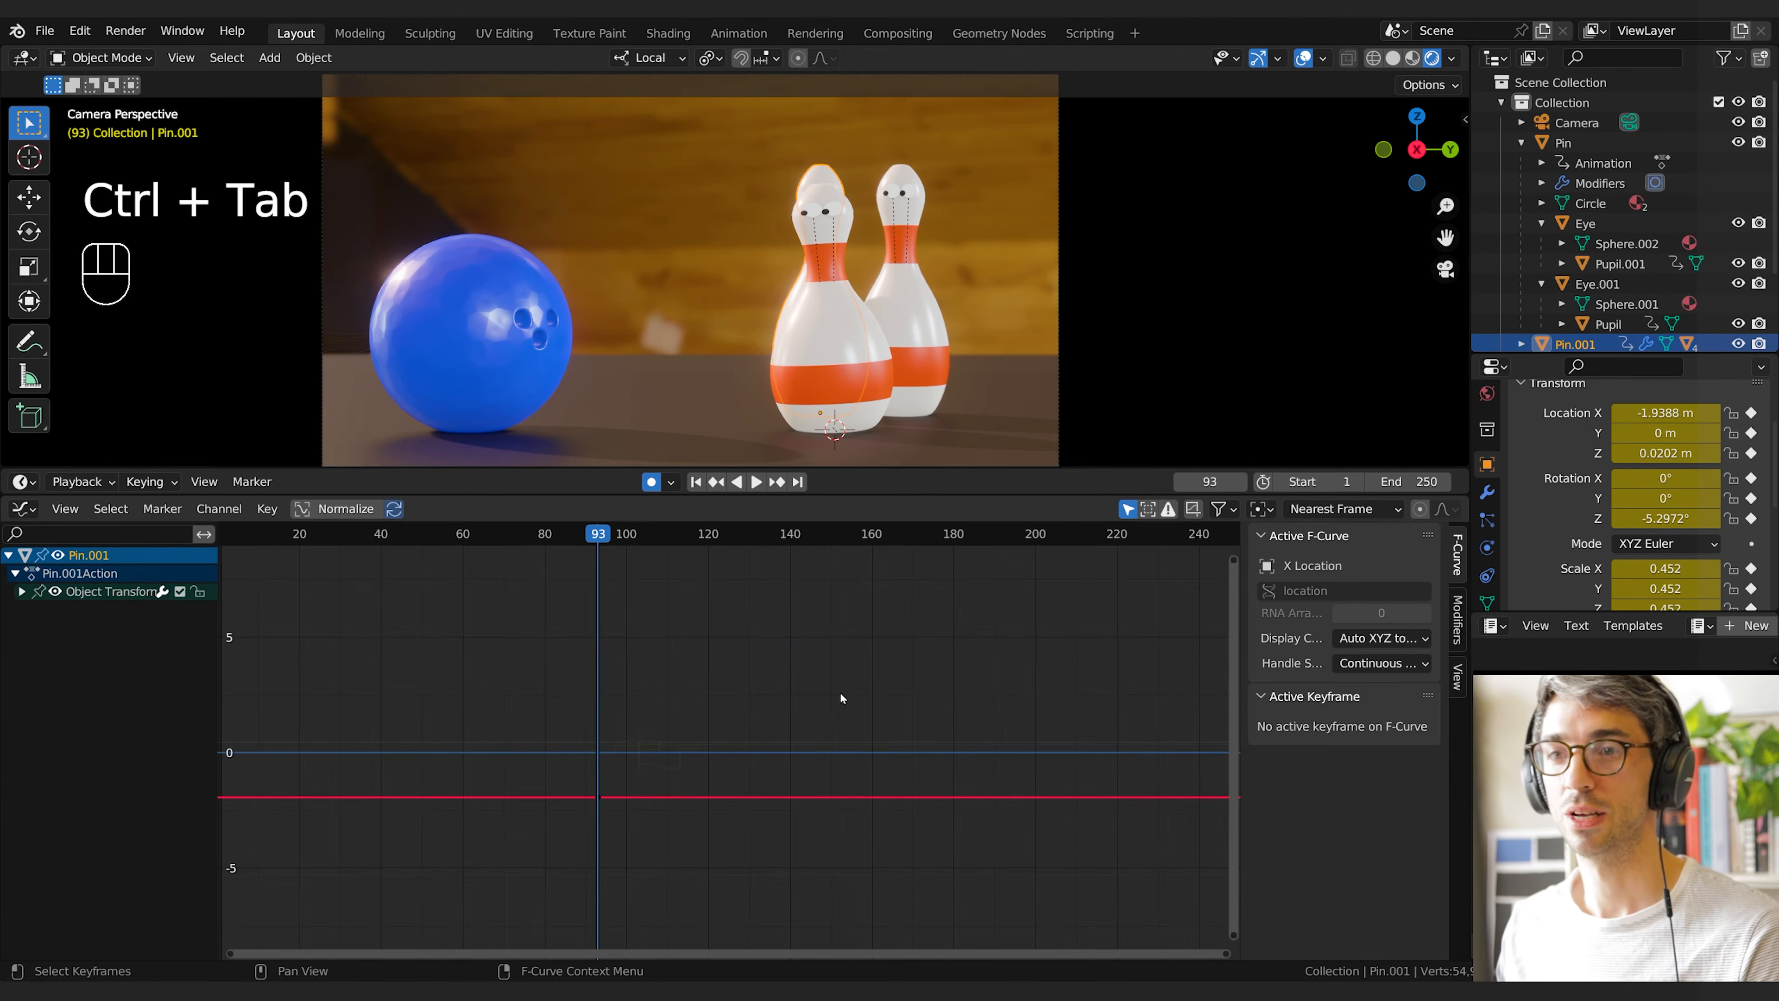
pyautogui.hotkey('ctrl', 'Tab')
pyautogui.hotkey('ctrl', 'Tab')
pyautogui.hotkey('ctrl', 'Tab')
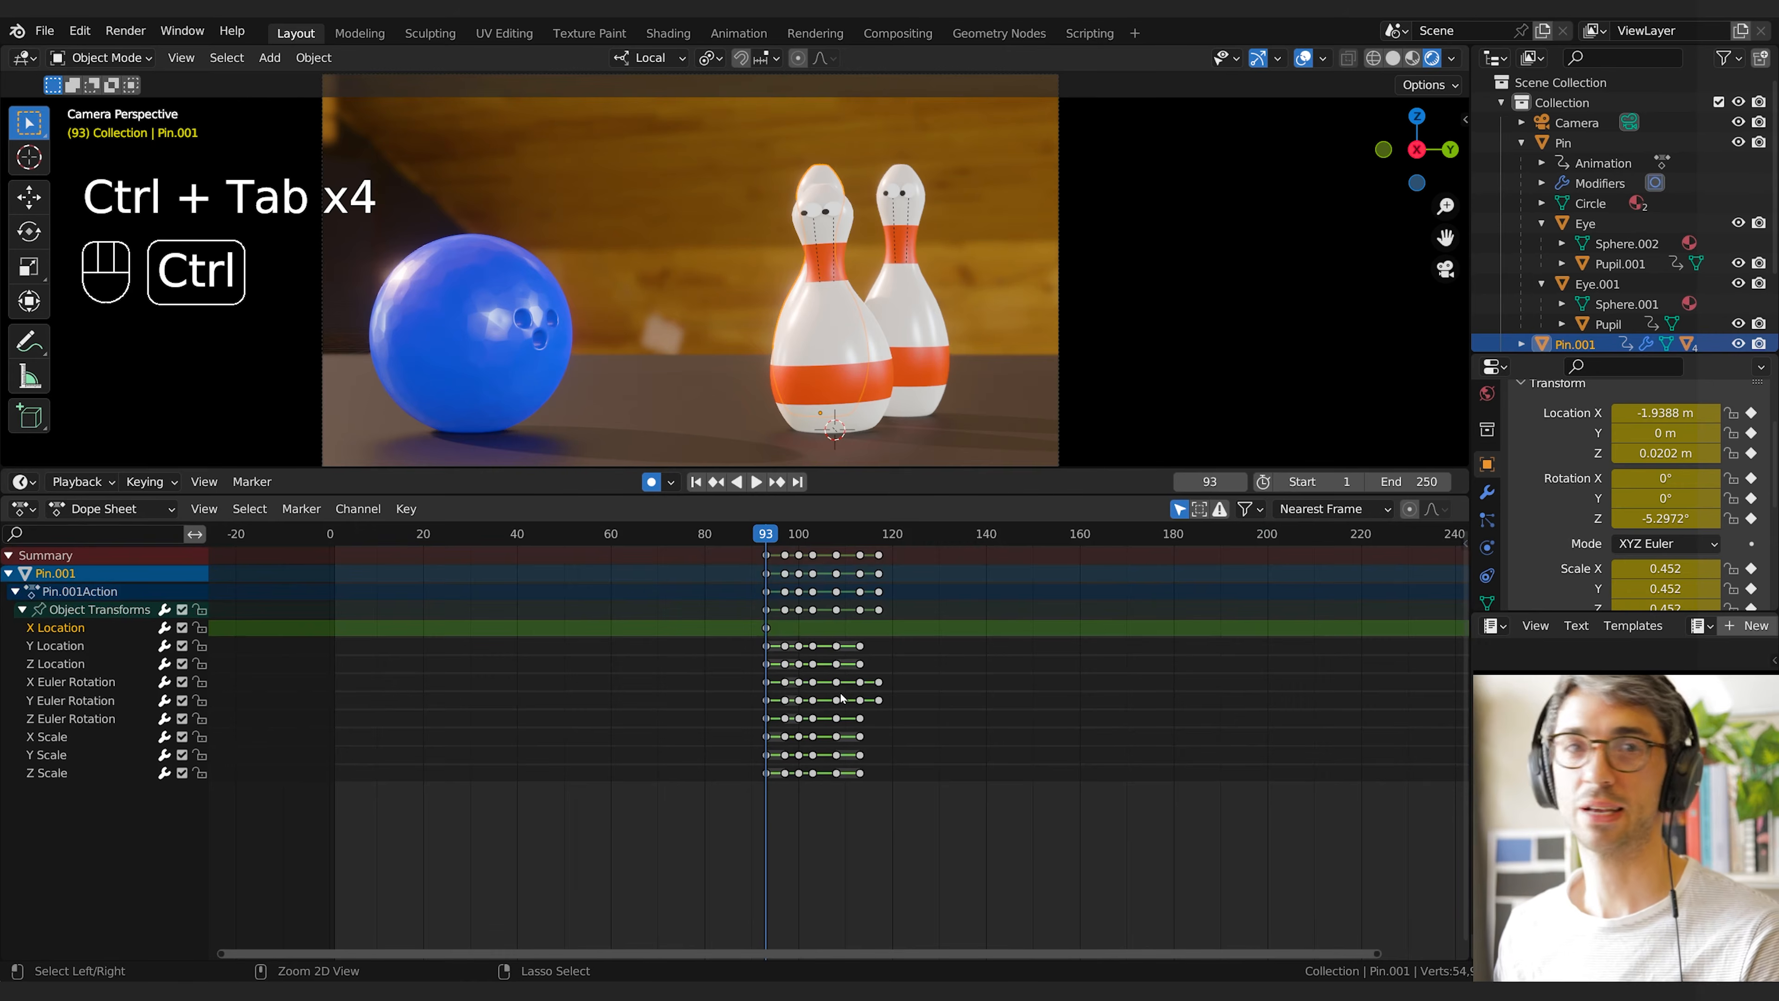
pyautogui.hotkey('ctrl', 'Tab')
pyautogui.hotkey('ctrl', 'Tab')
pyautogui.hotkey('ctrl', 'Tab')
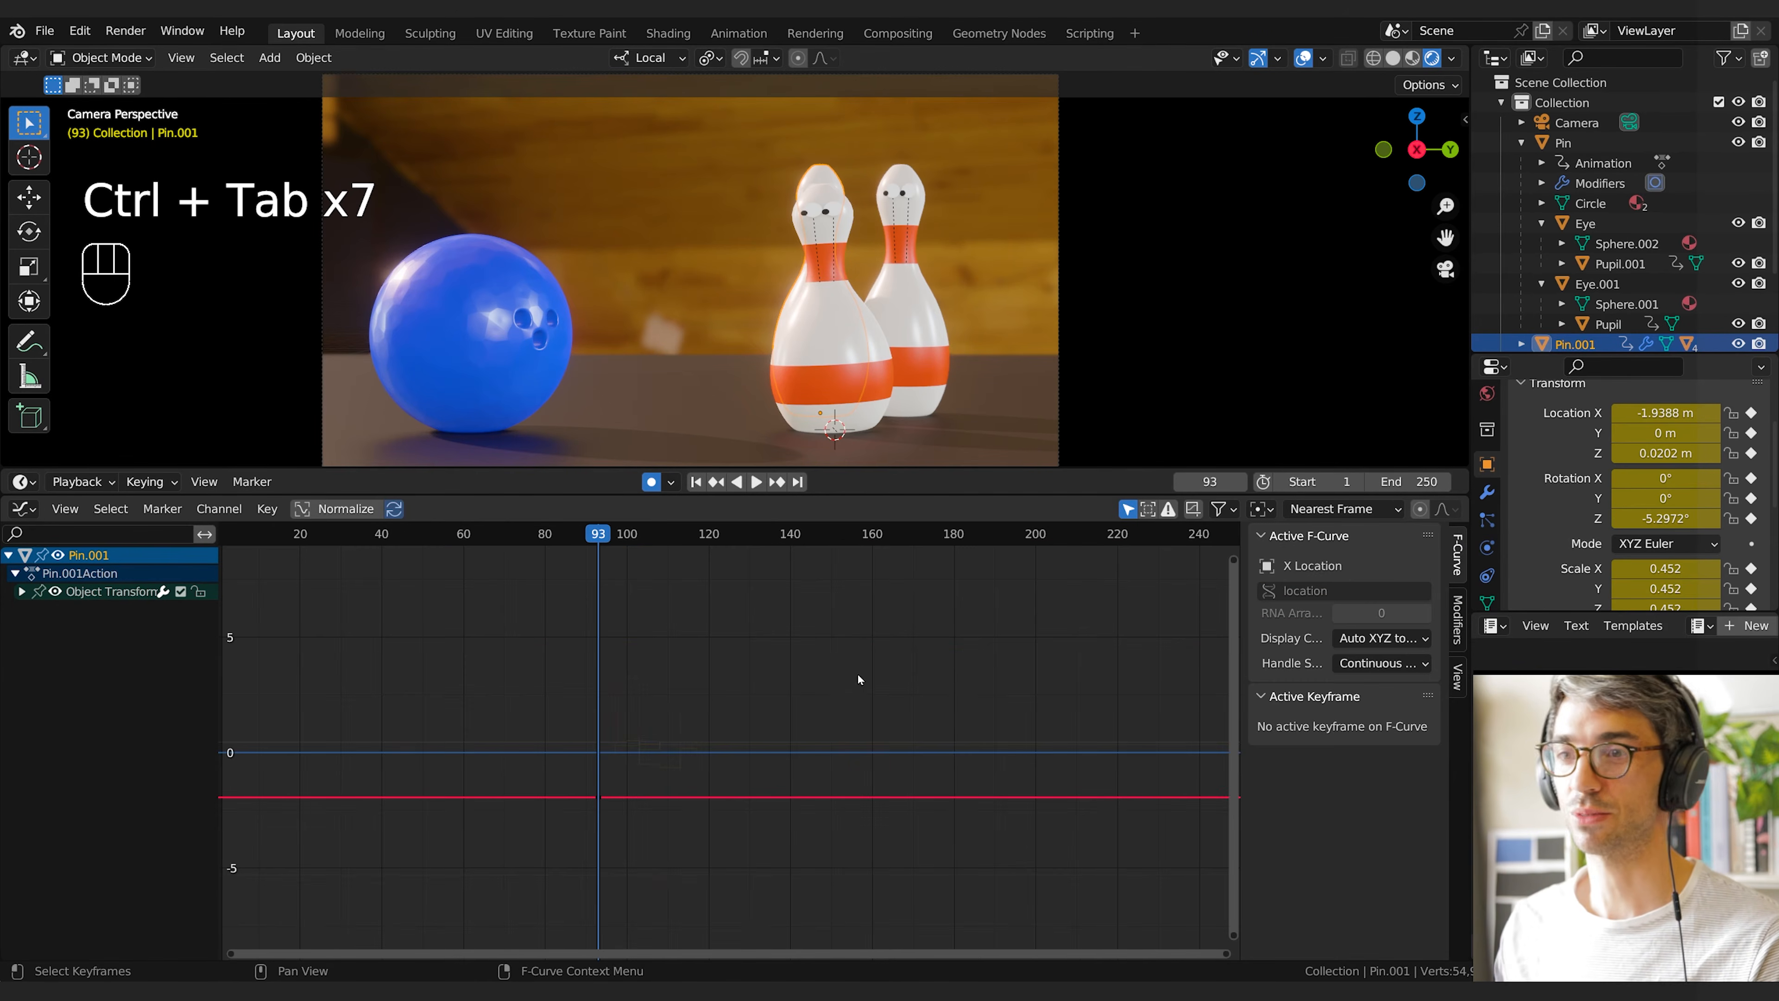
# Expand the back-left pin's transform channels, isolate its Y Location curve and select all the keyframes on it
pyautogui.click(21, 591)
pyautogui.click(75, 627)
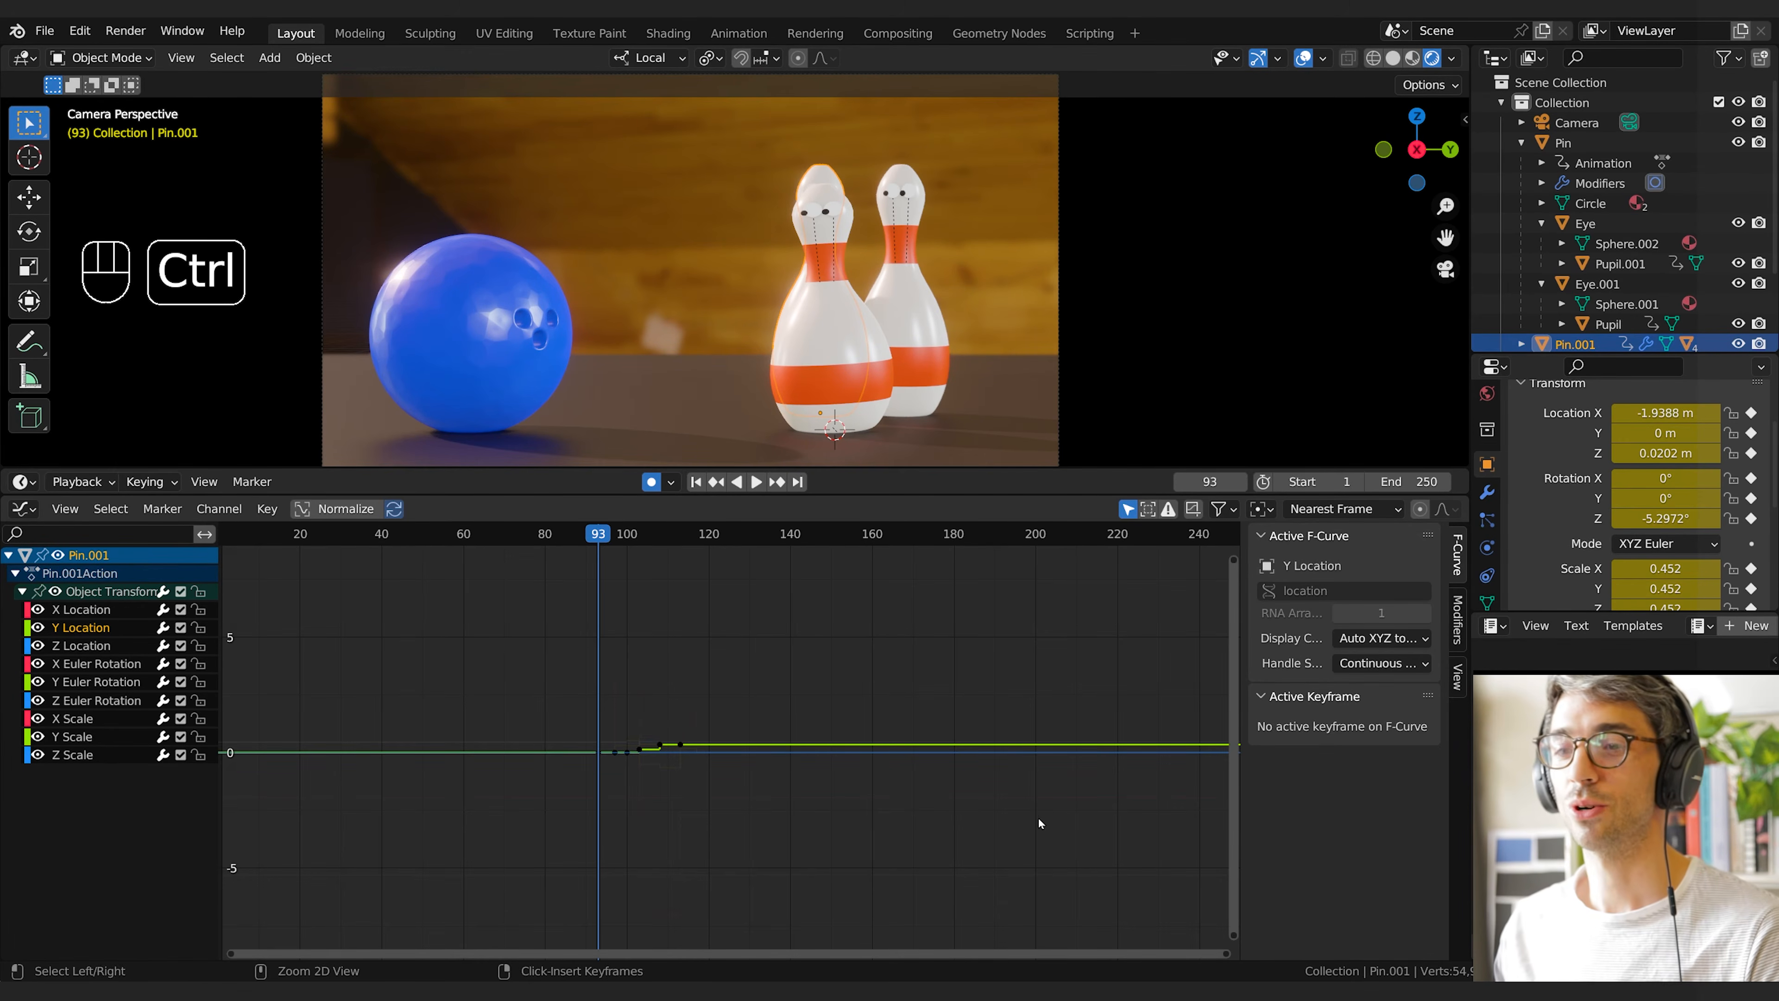
pyautogui.keyDown('ctrl'); pyautogui.moveTo(1040, 823); pyautogui.dragTo(885, 792, button='middle'); pyautogui.keyUp('ctrl')
pyautogui.moveTo(1039, 606); pyautogui.dragTo(760, 856)
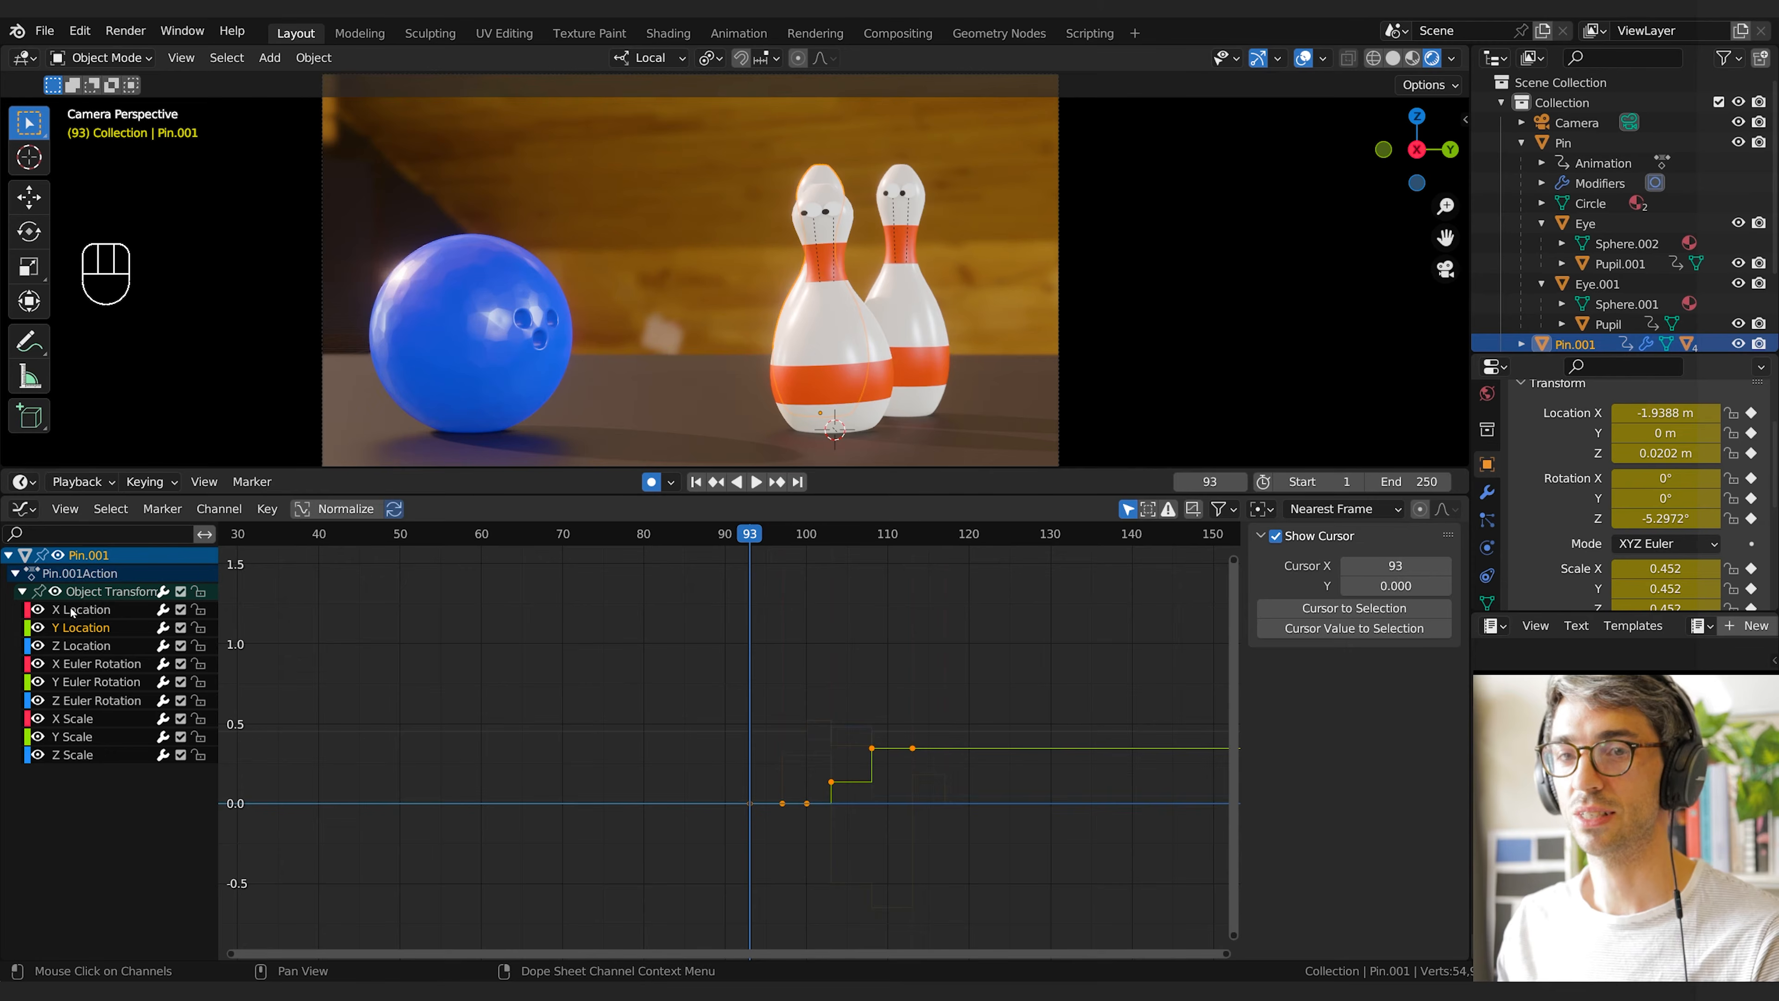
pyautogui.keyDown('shift'); pyautogui.moveTo(875, 703); pyautogui.dragTo(728, 711, button='middle'); pyautogui.keyUp('shift')
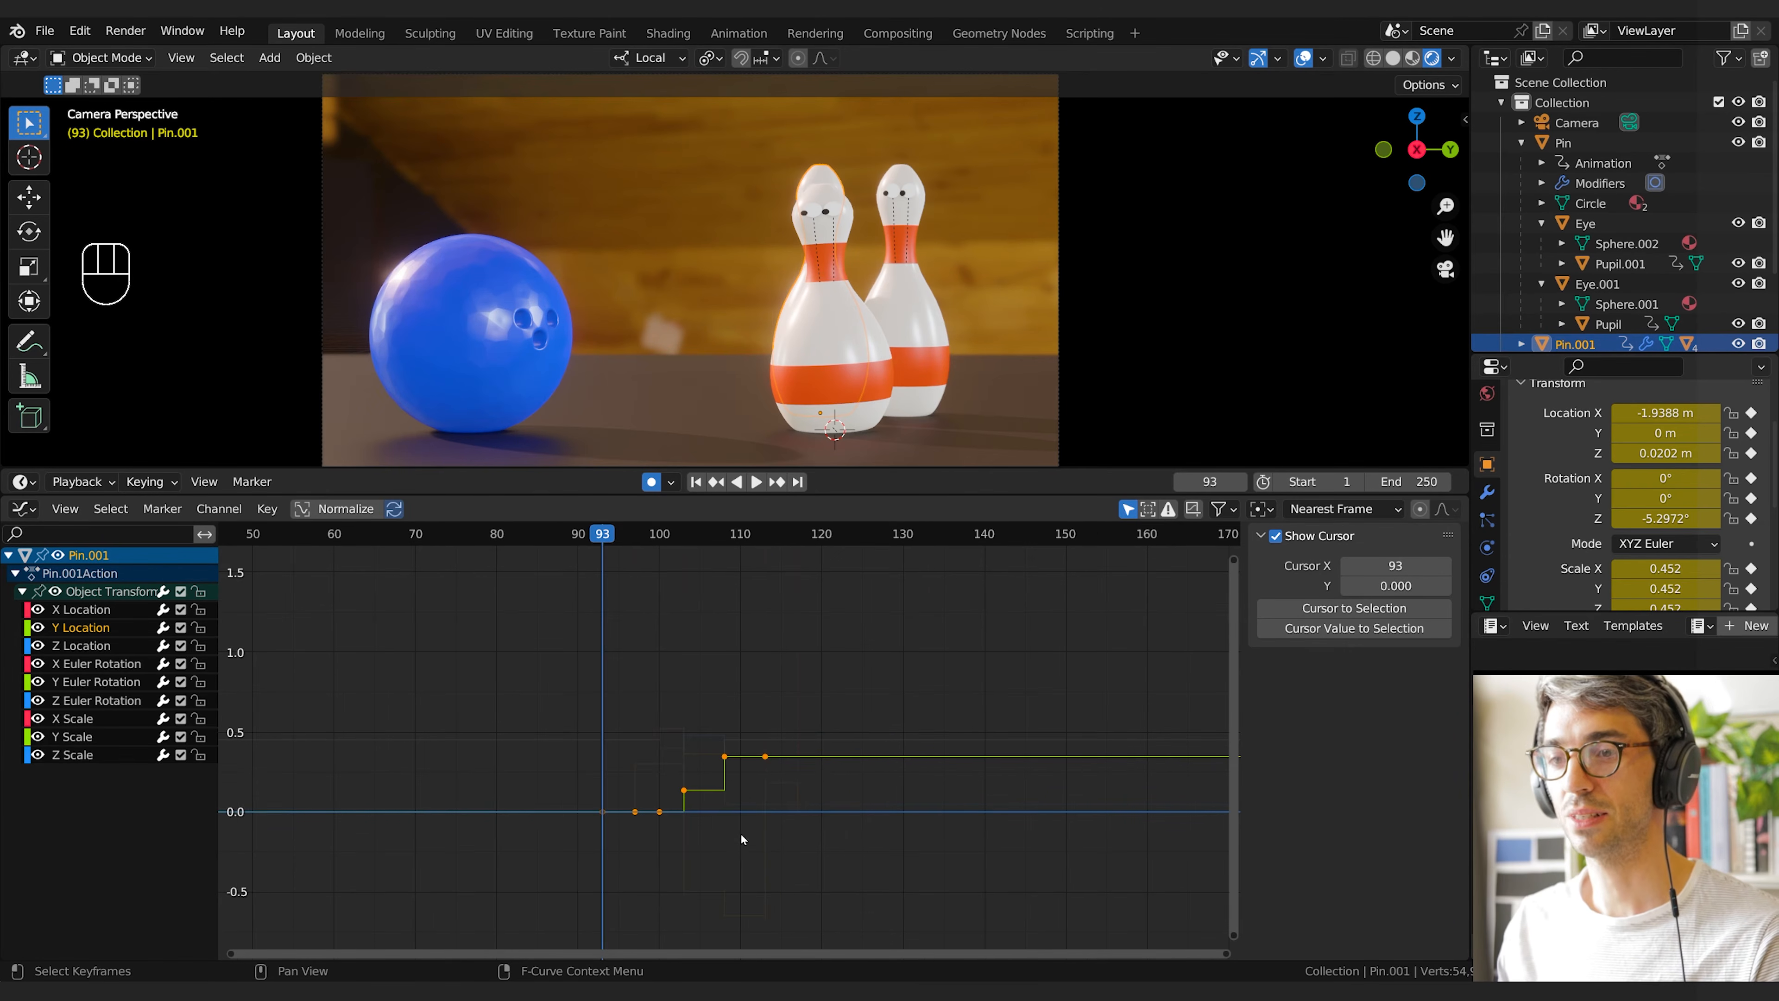
# Review the F-Curves settings in the Animation preferences, including Only Show Selected F-Curve Keyframes
pyautogui.click(80, 31)
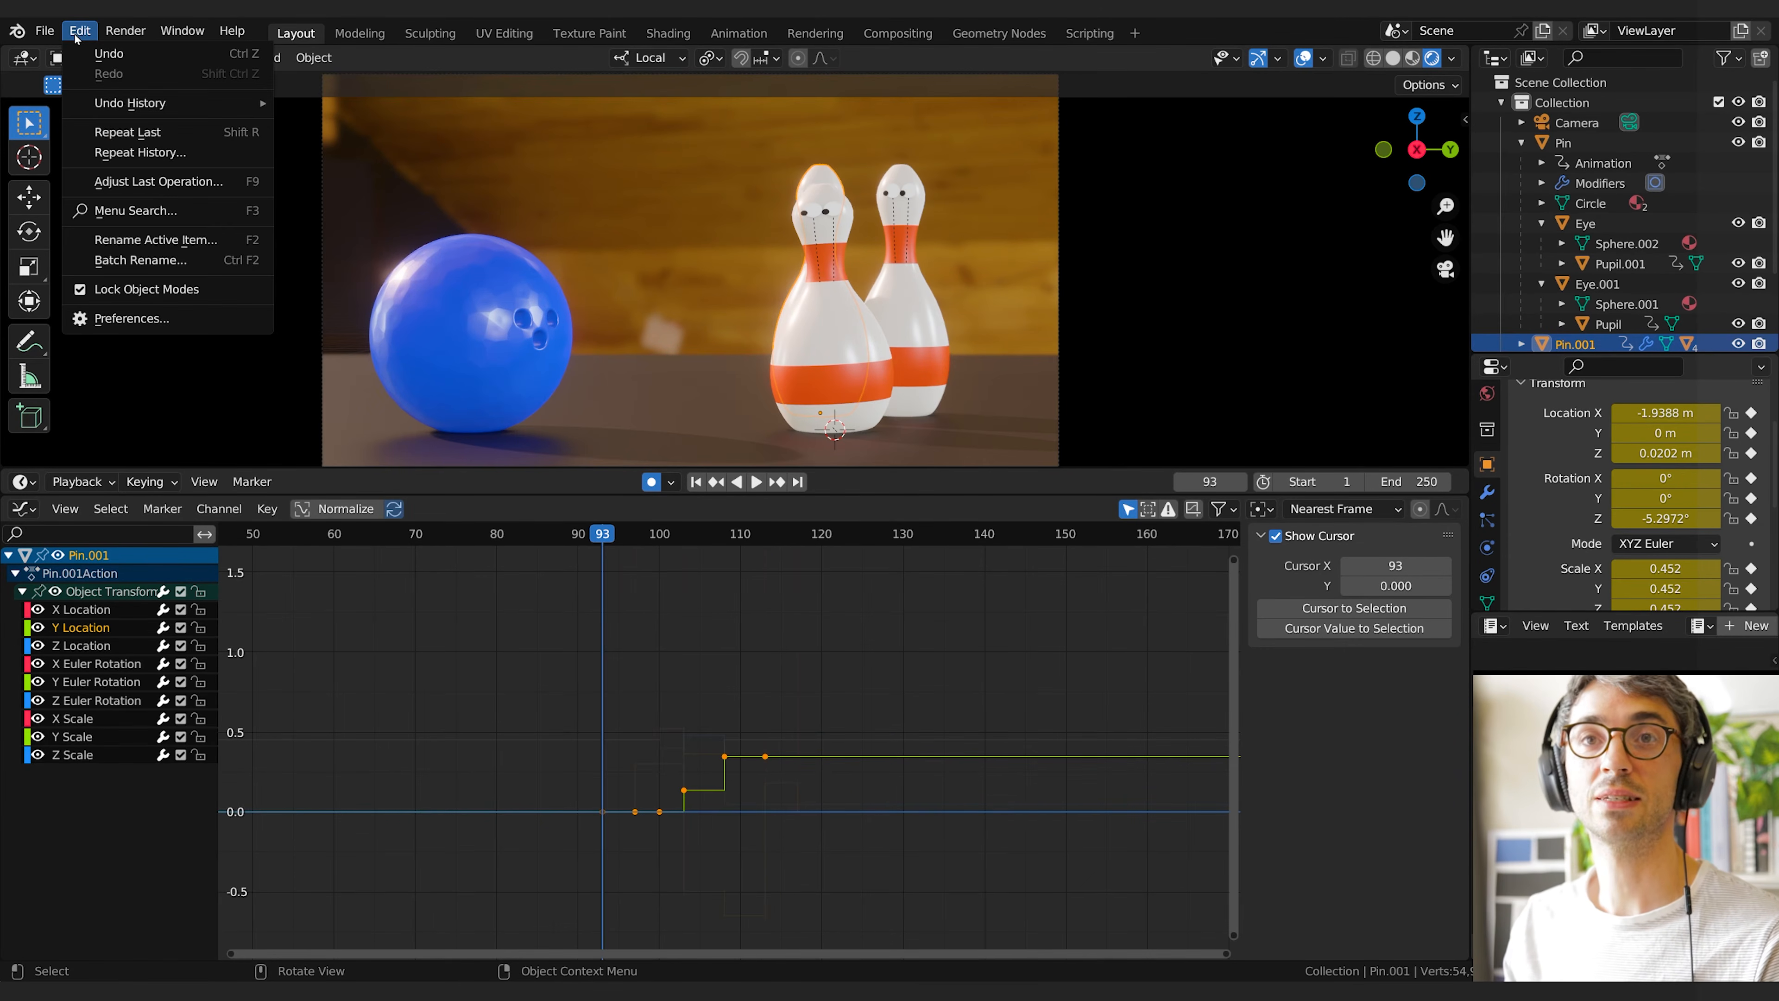
pyautogui.click(132, 320)
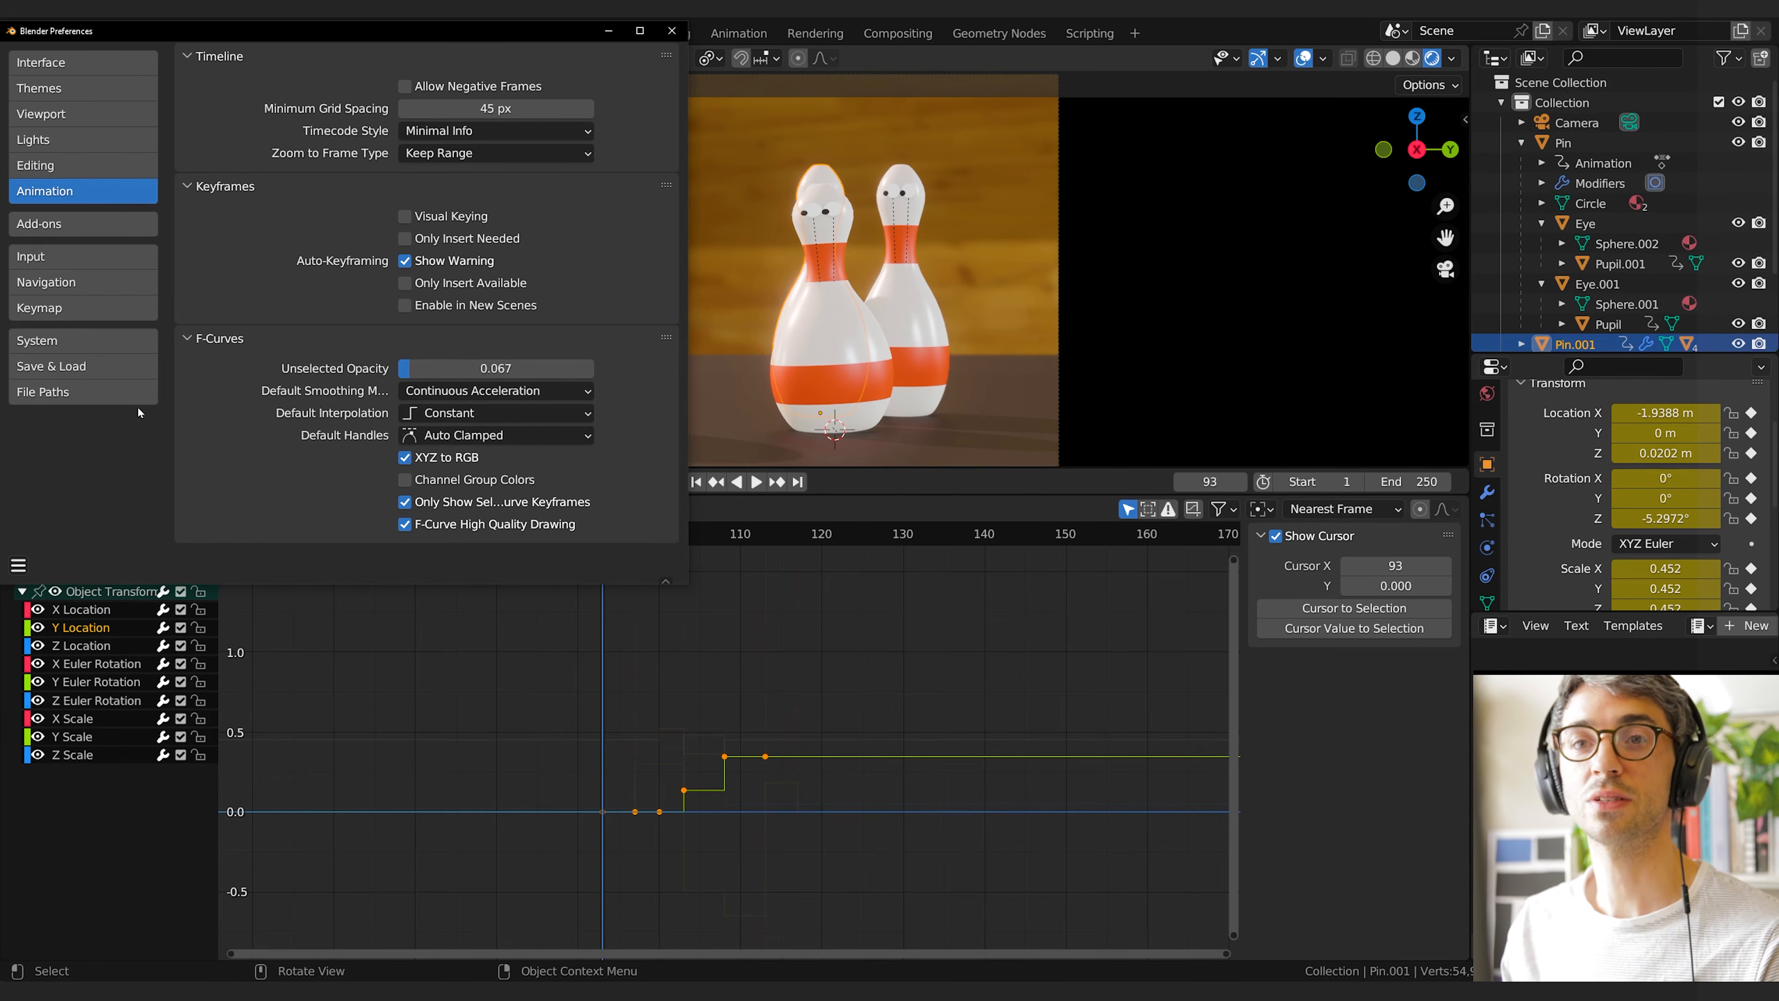
pyautogui.click(67, 75)
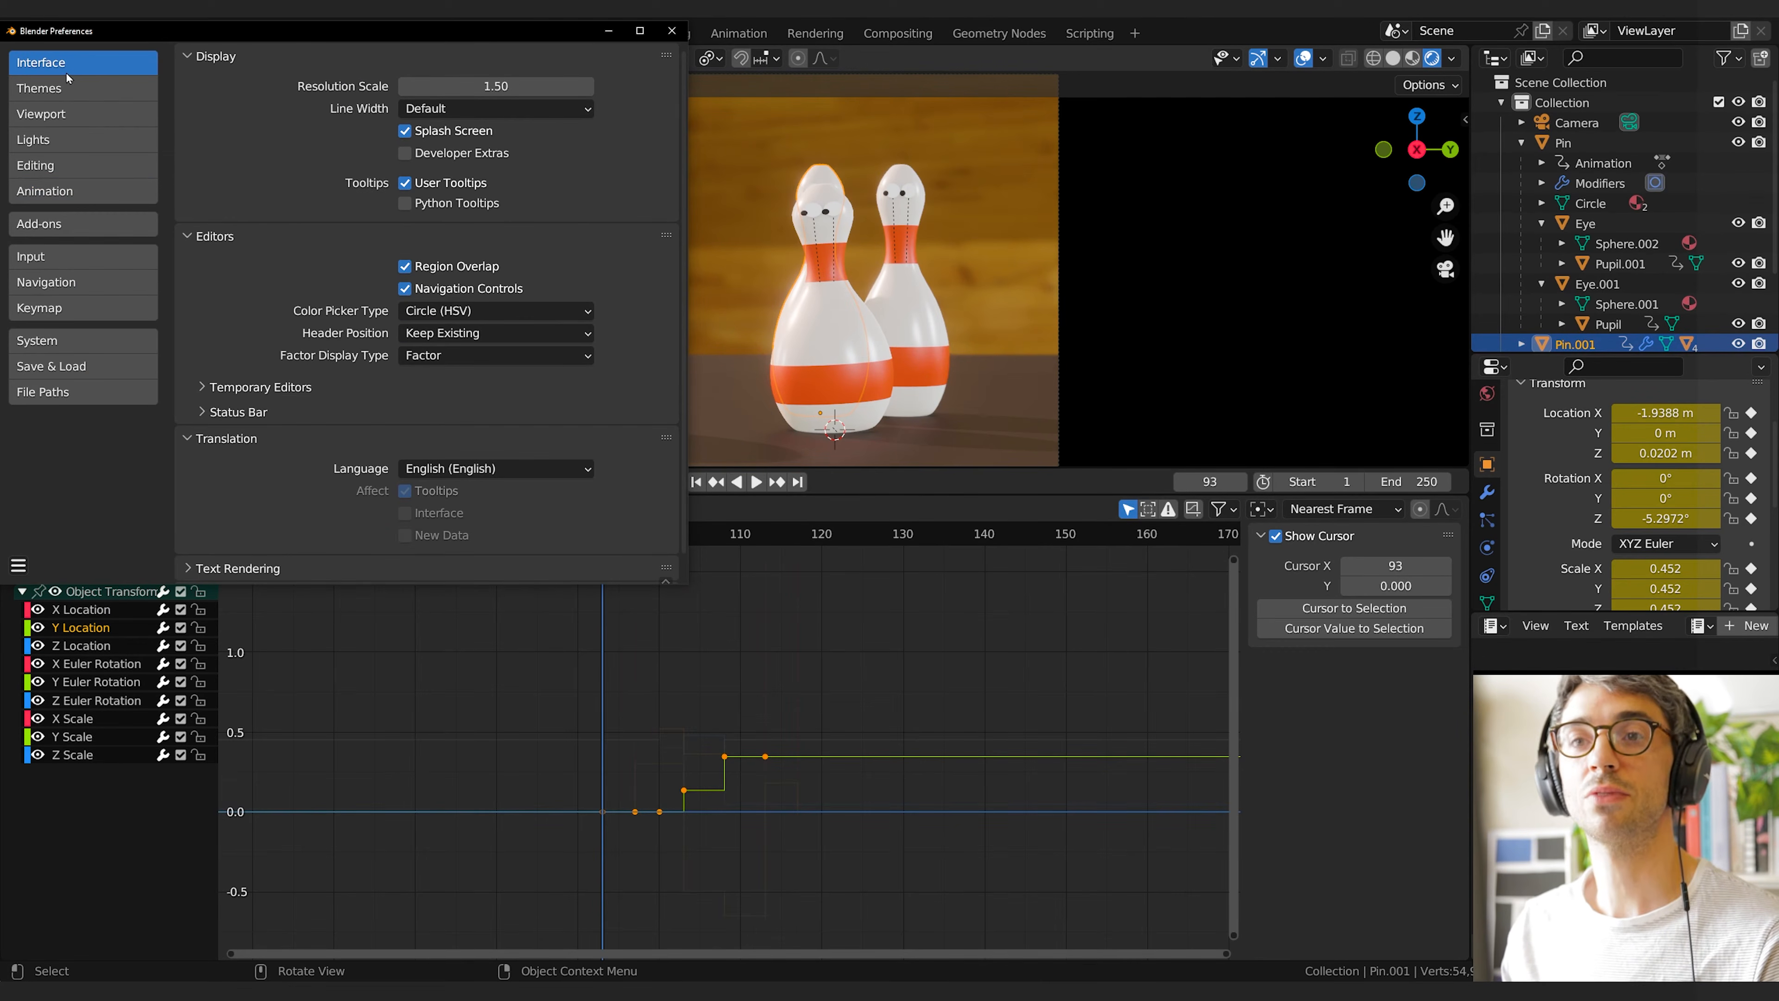
pyautogui.click(77, 88)
pyautogui.click(84, 191)
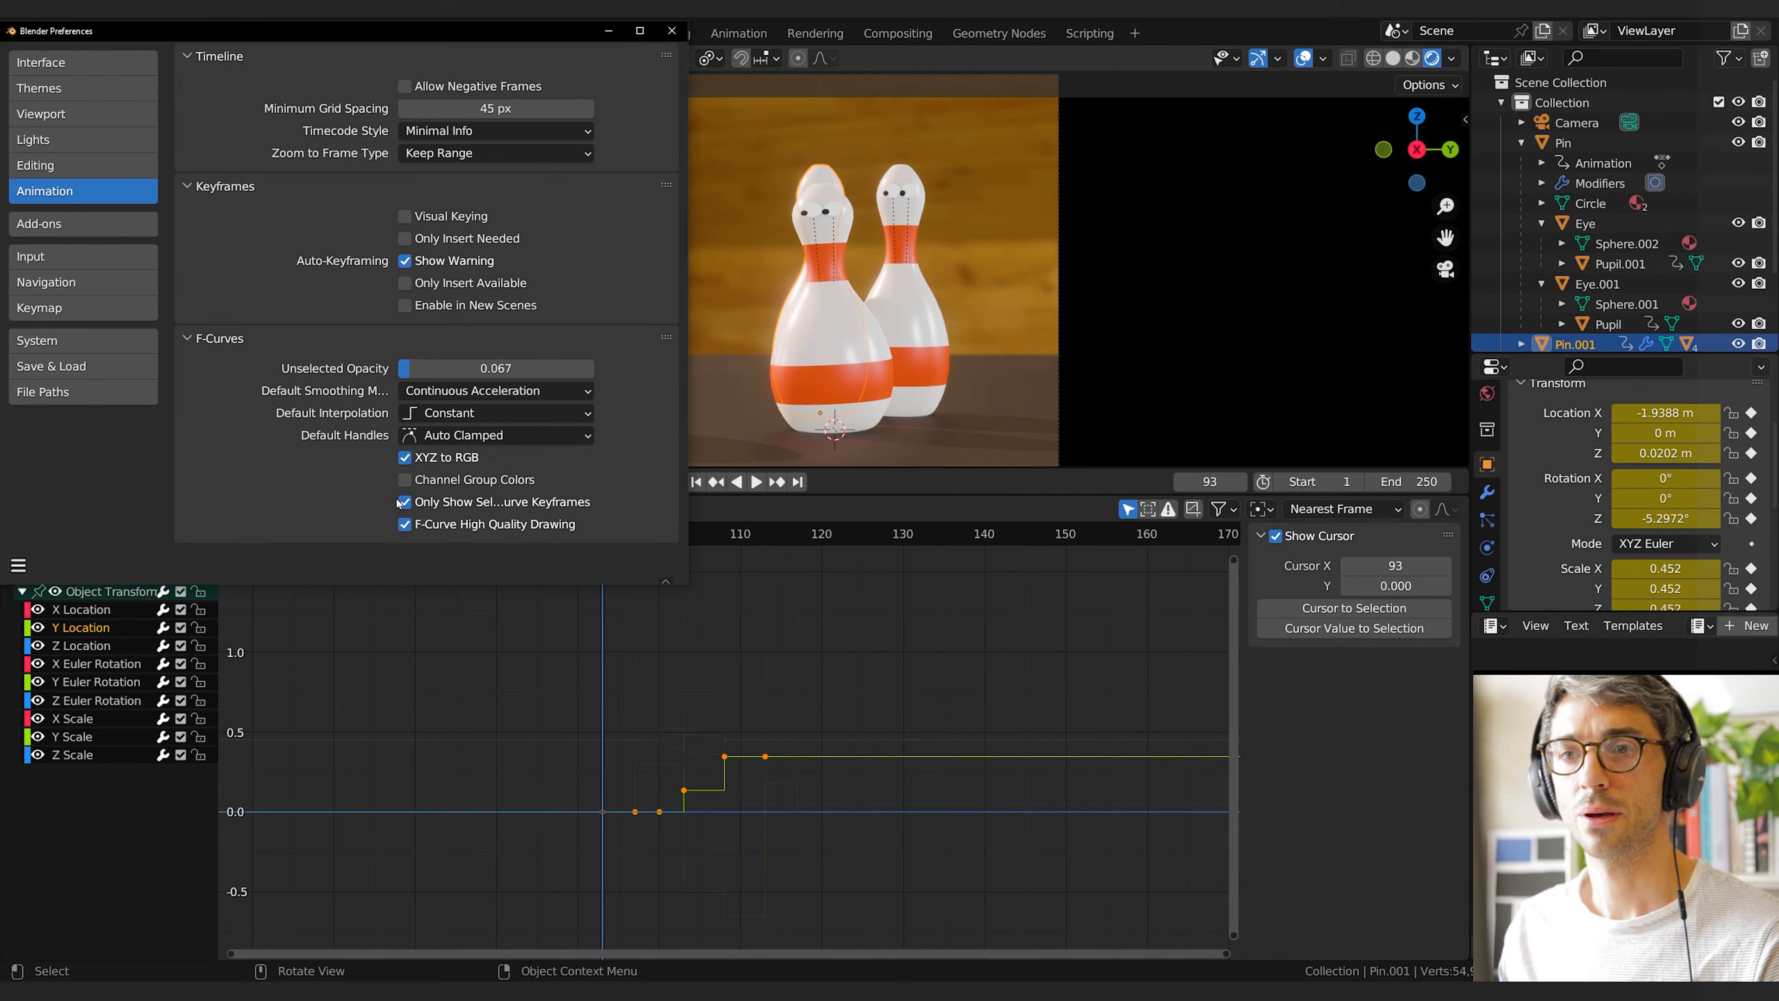
pyautogui.moveTo(697, 564); pyautogui.dragTo(798, 563)
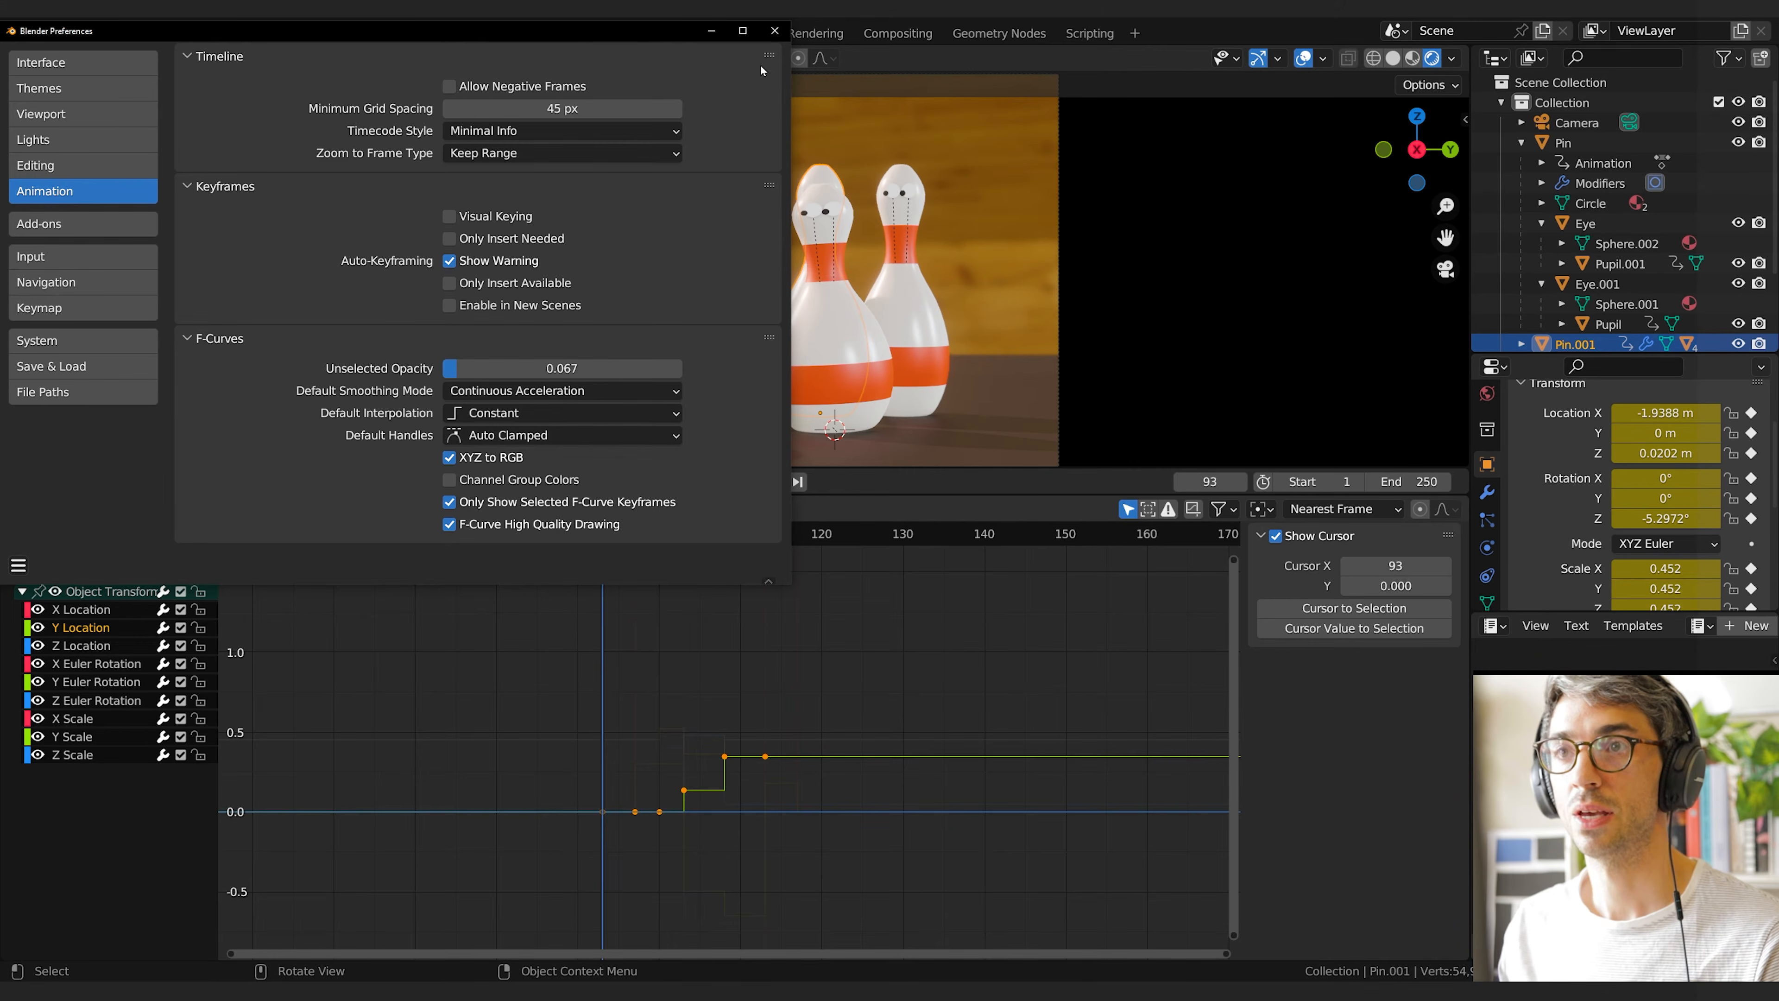
pyautogui.click(775, 31)
# Lower all the back-left pin's Y Location keyframes so the curve starts at about -0.85 m, and play back from frame 87
pyautogui.moveTo(1113, 589); pyautogui.dragTo(333, 918)
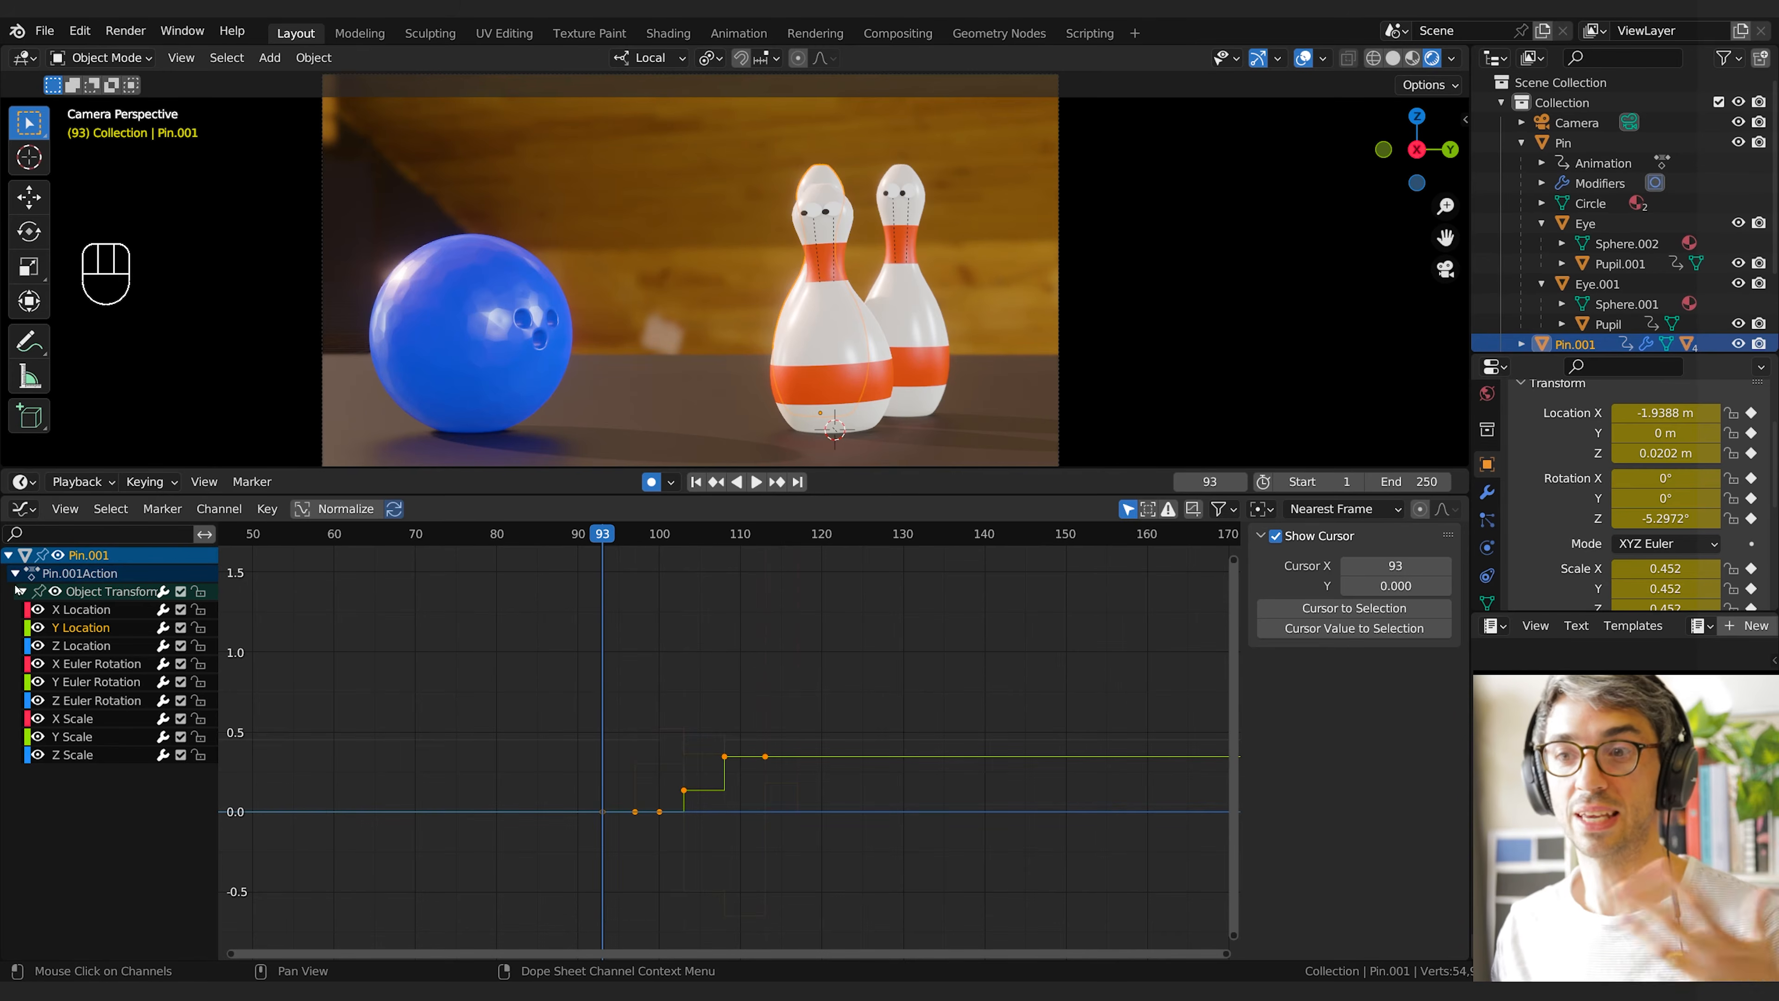
pyautogui.click(95, 627)
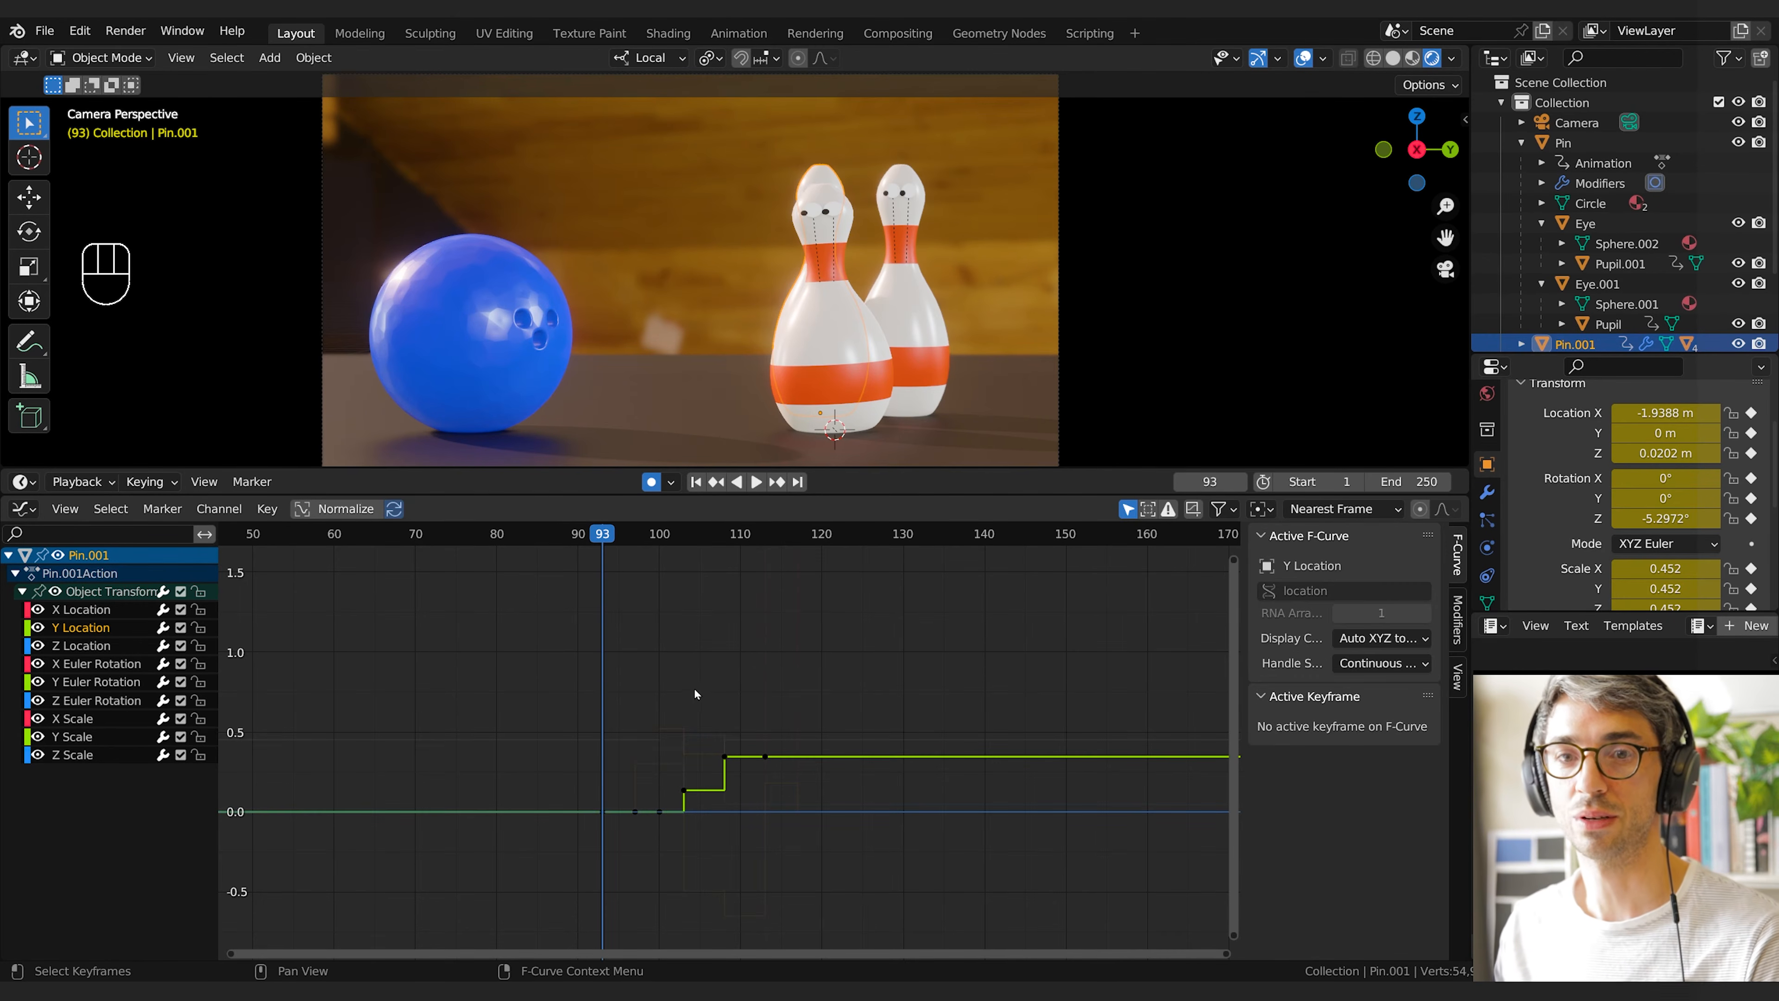
pyautogui.moveTo(962, 678); pyautogui.dragTo(530, 883)
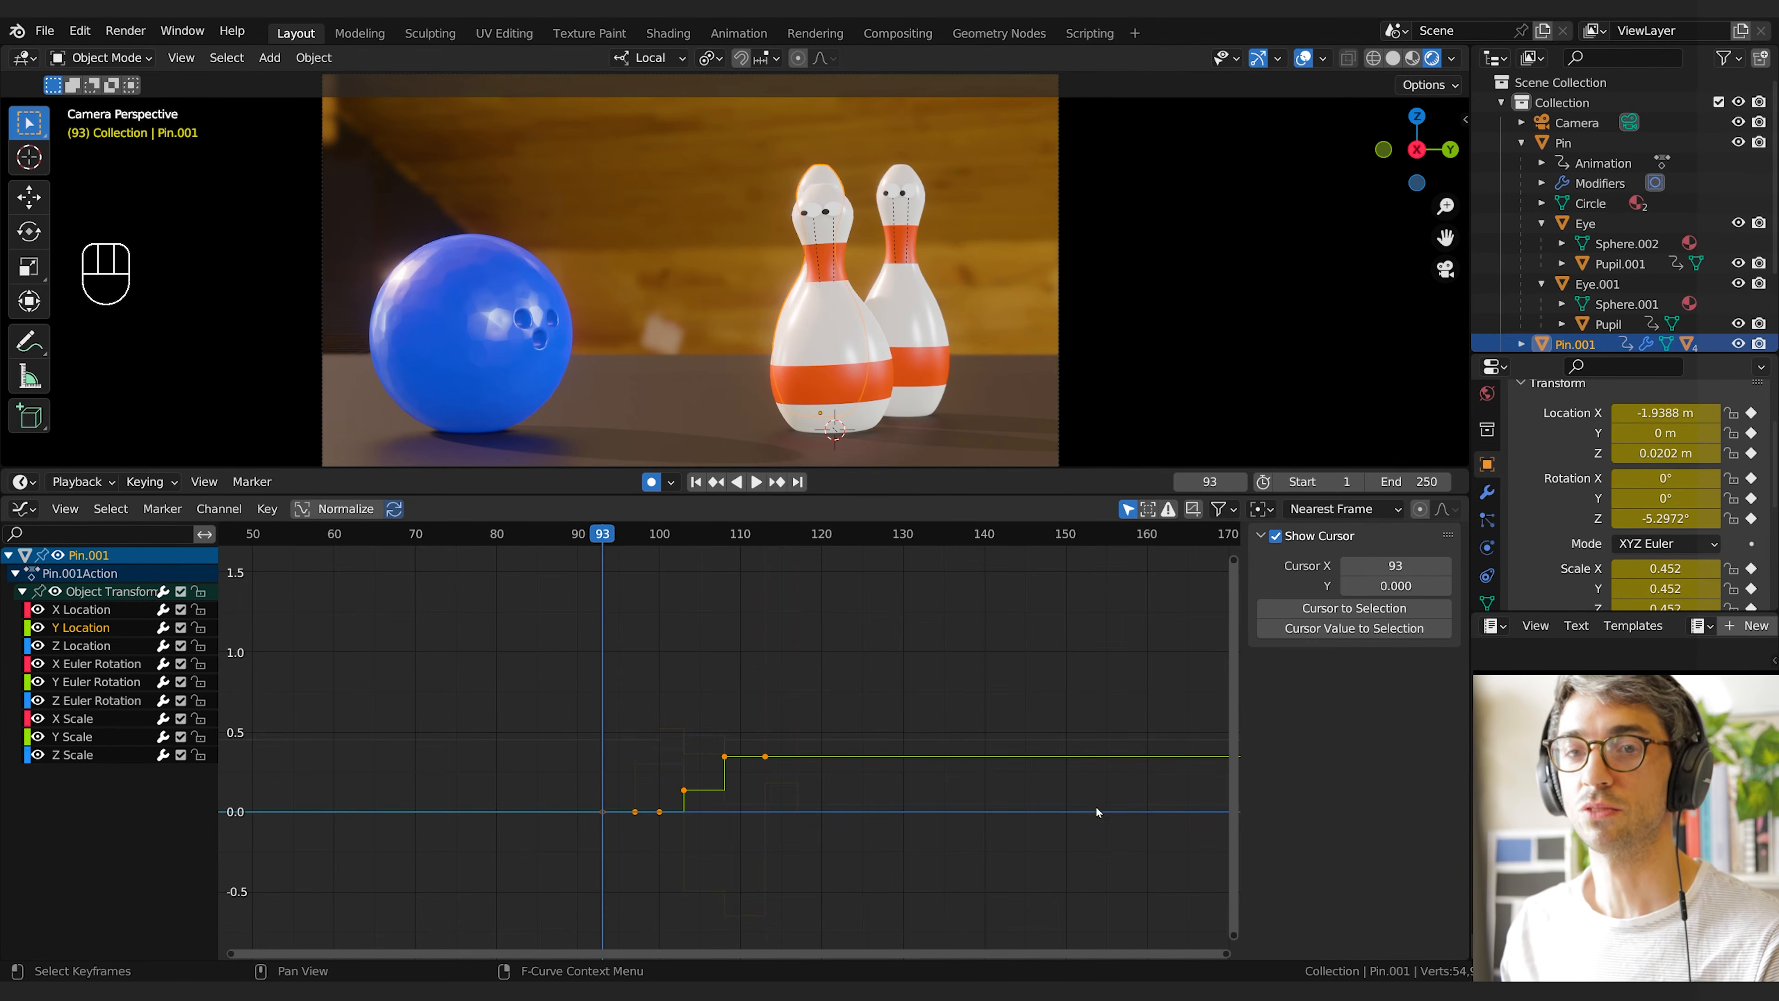
pyautogui.press('g')
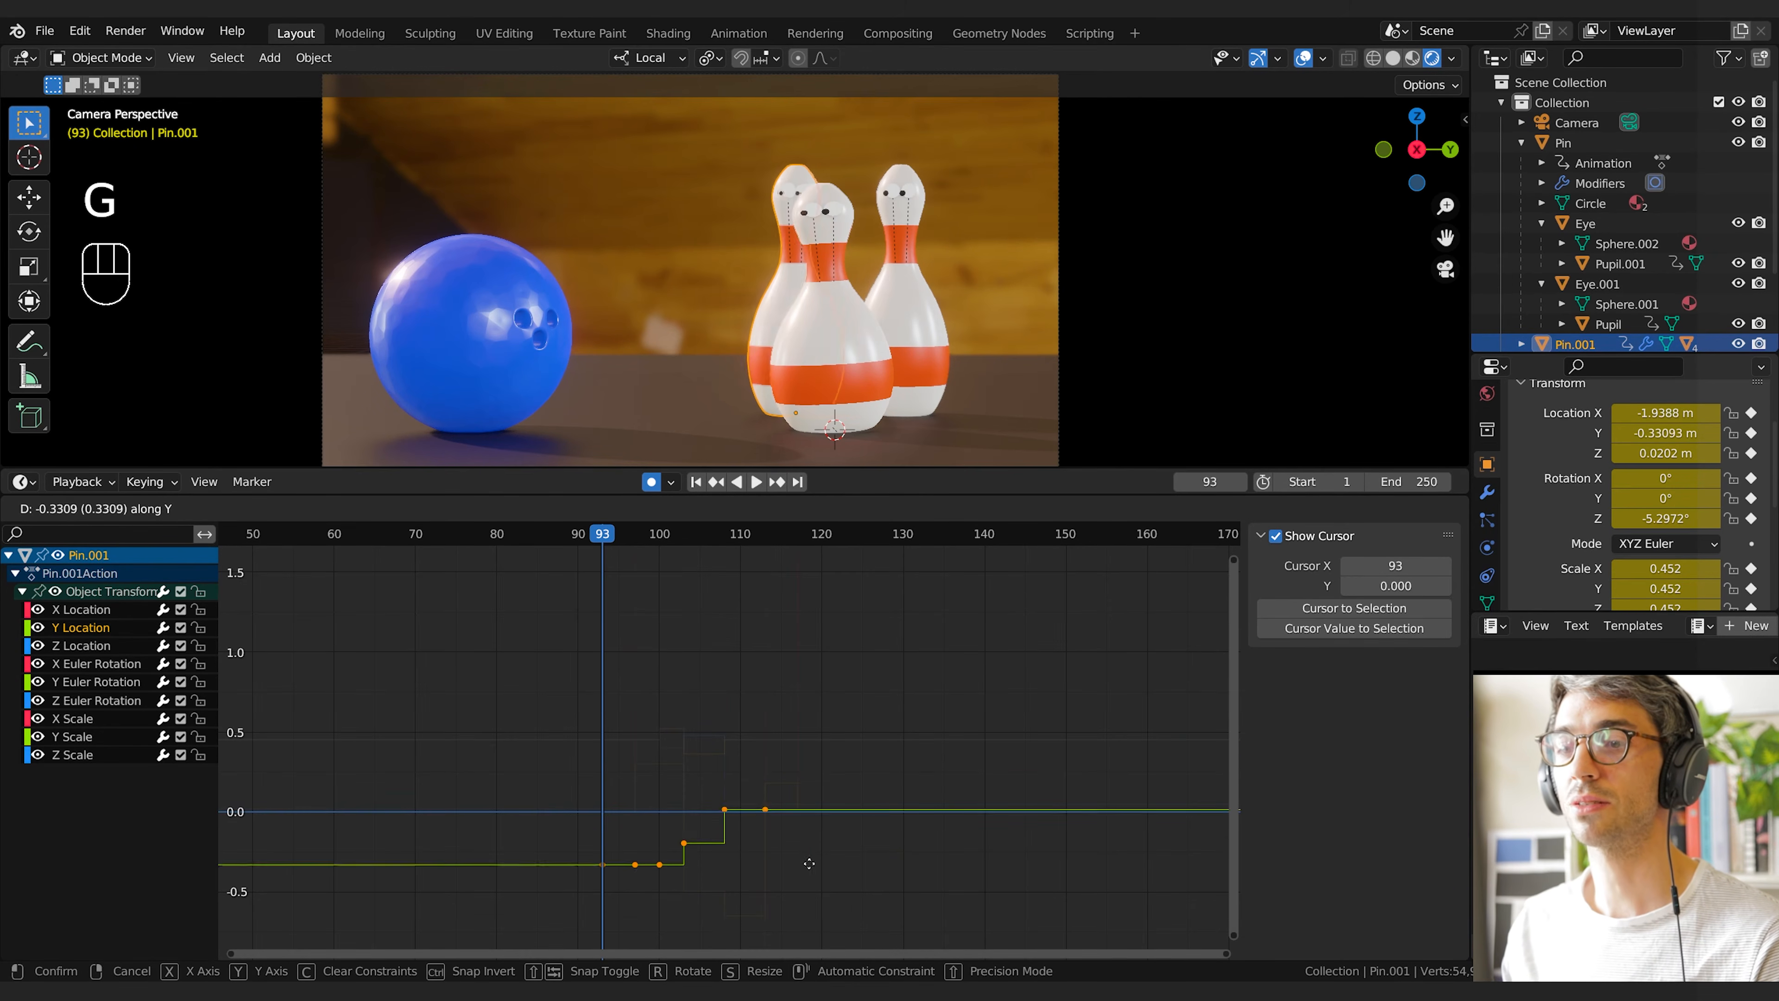
pyautogui.click(808, 688)
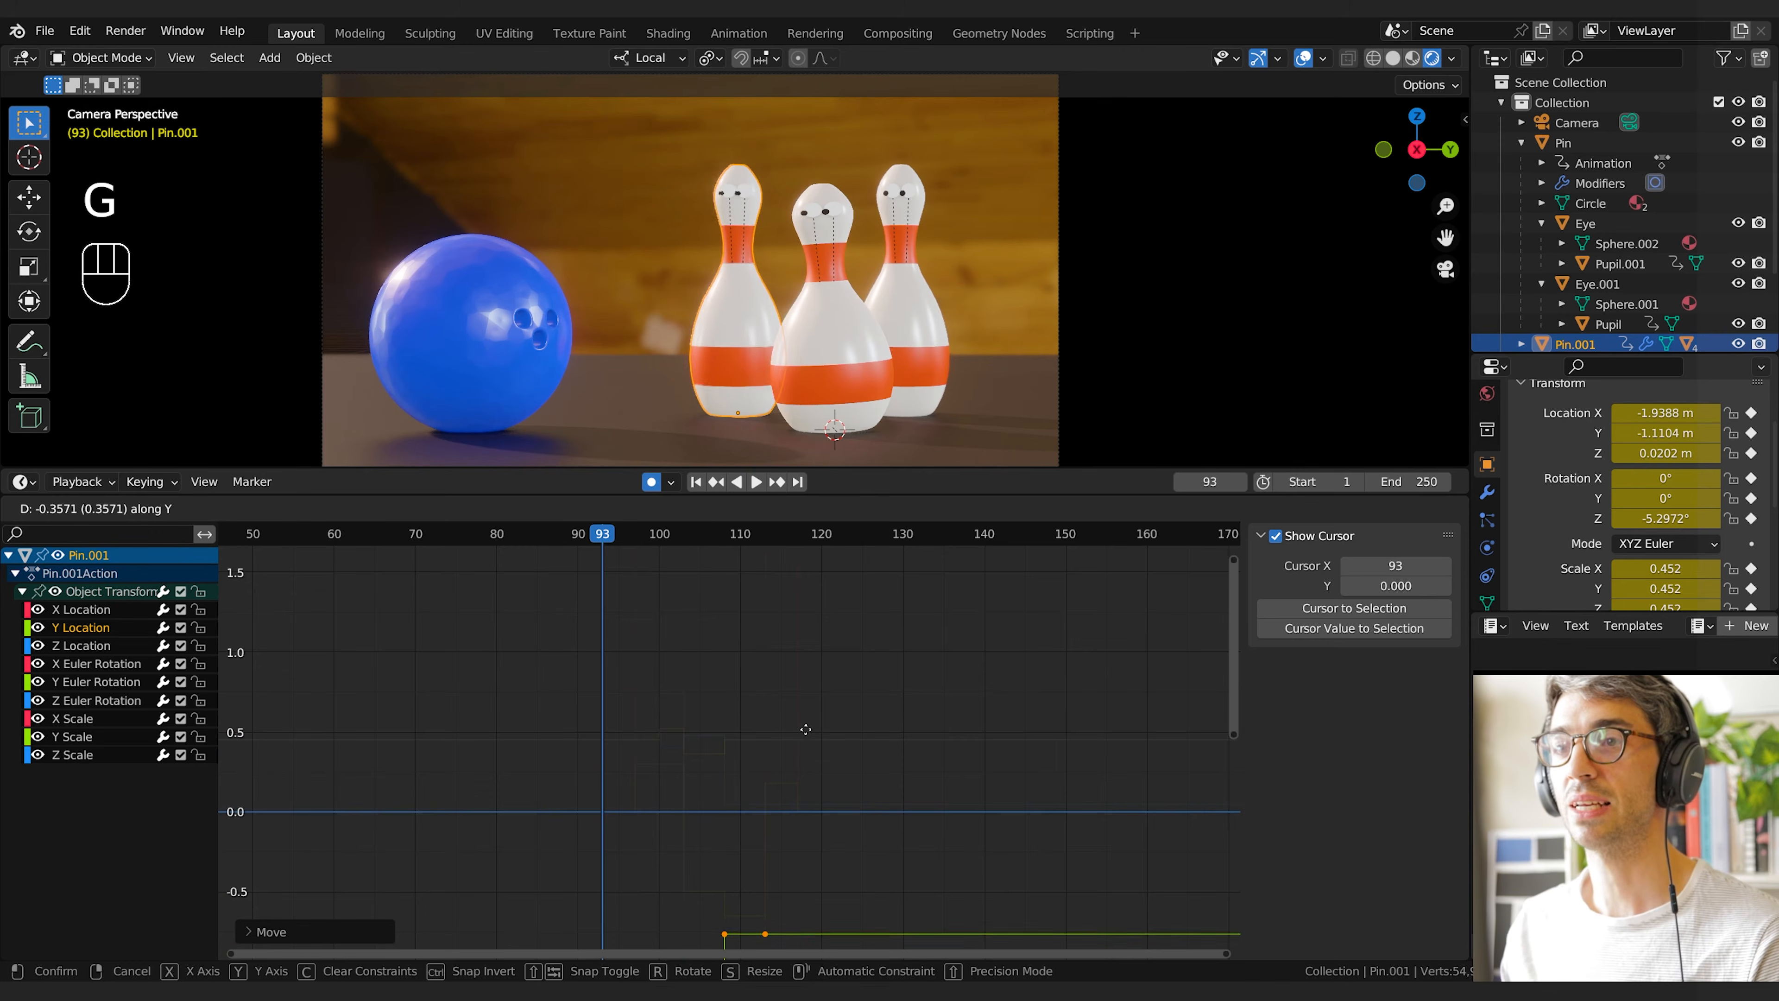
pyautogui.click(814, 700)
pyautogui.click(556, 541)
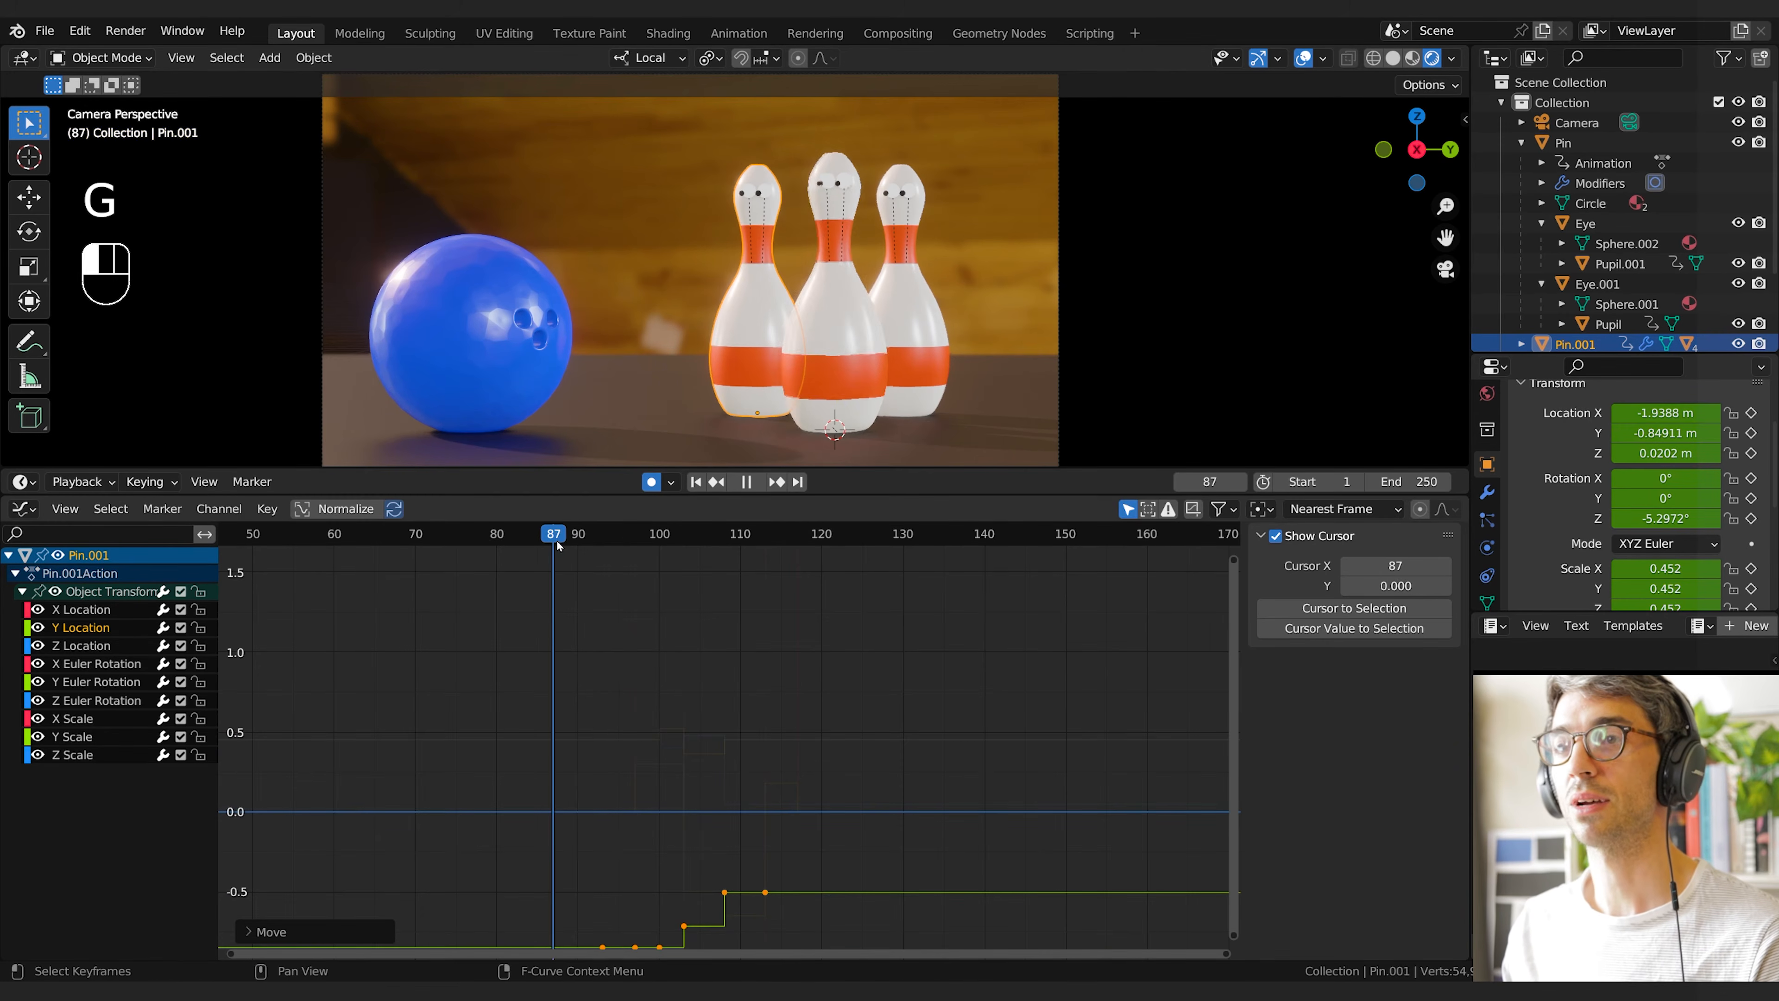
pyautogui.press('space')
pyautogui.click(850, 693)
pyautogui.press('space')
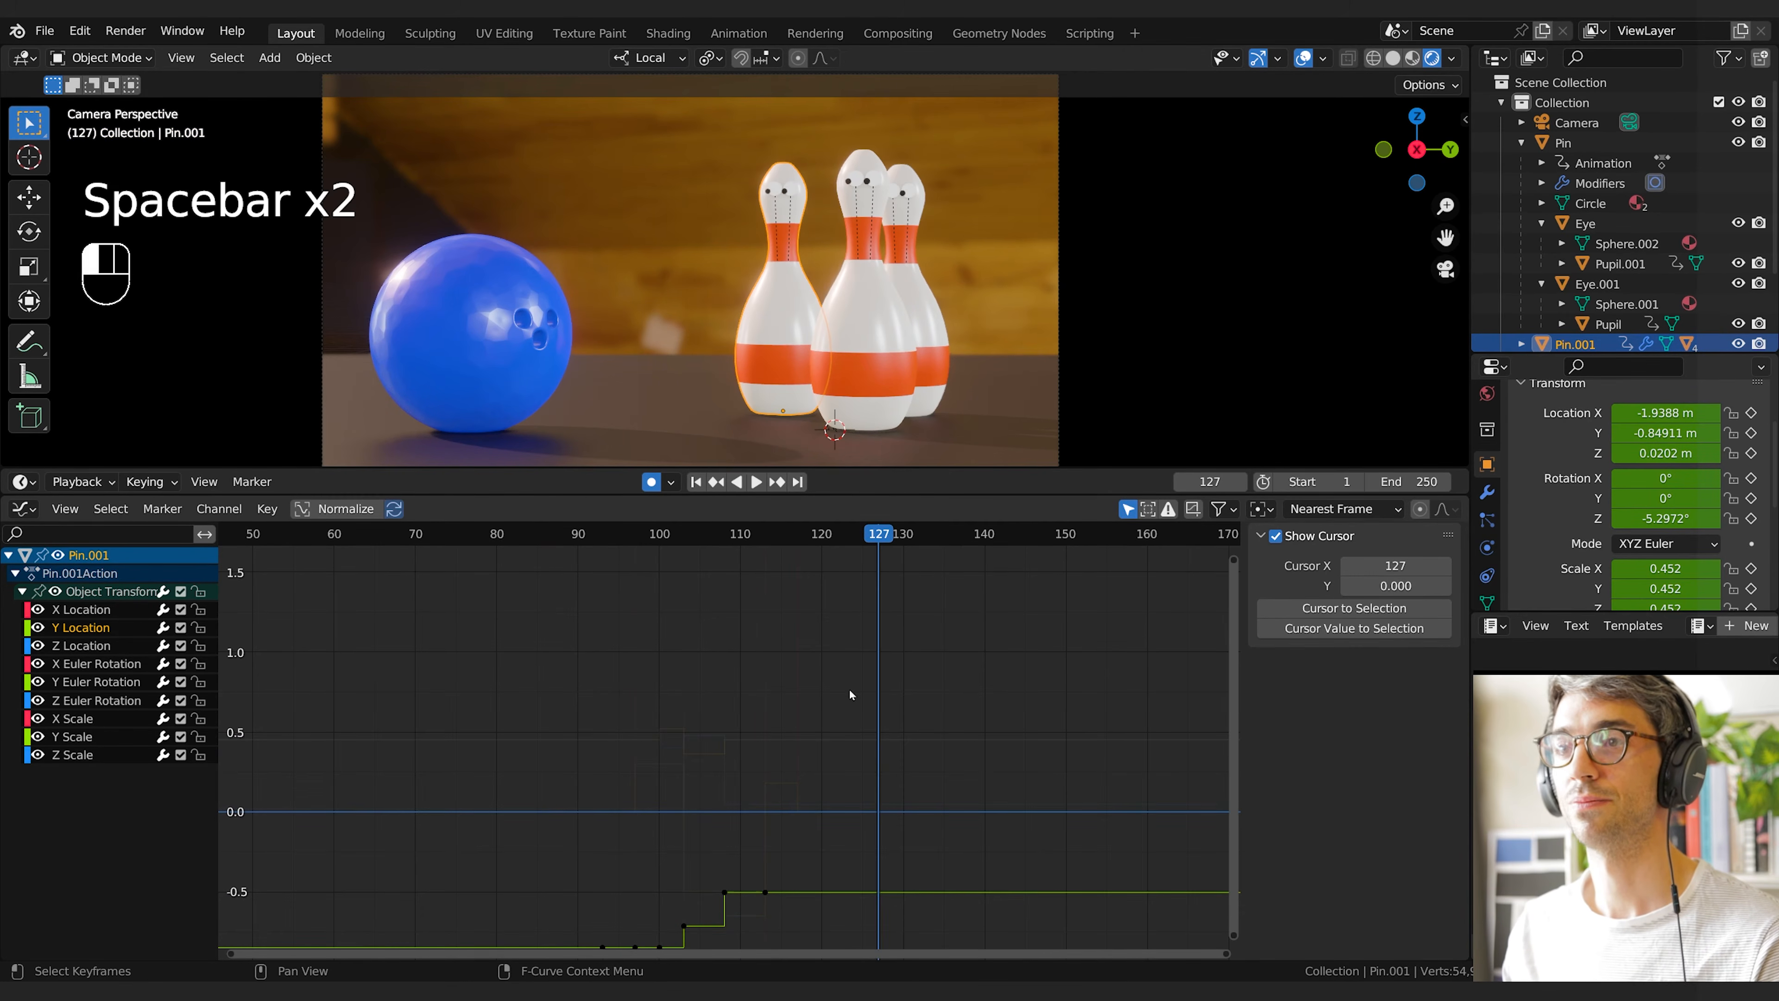
# Select the back-right pin and insert a Location, Rotation & Scale keyframe for it at frame 102 in the Dope Sheet
pyautogui.click(940, 368)
pyautogui.hotkey('ctrl', 'Tab')
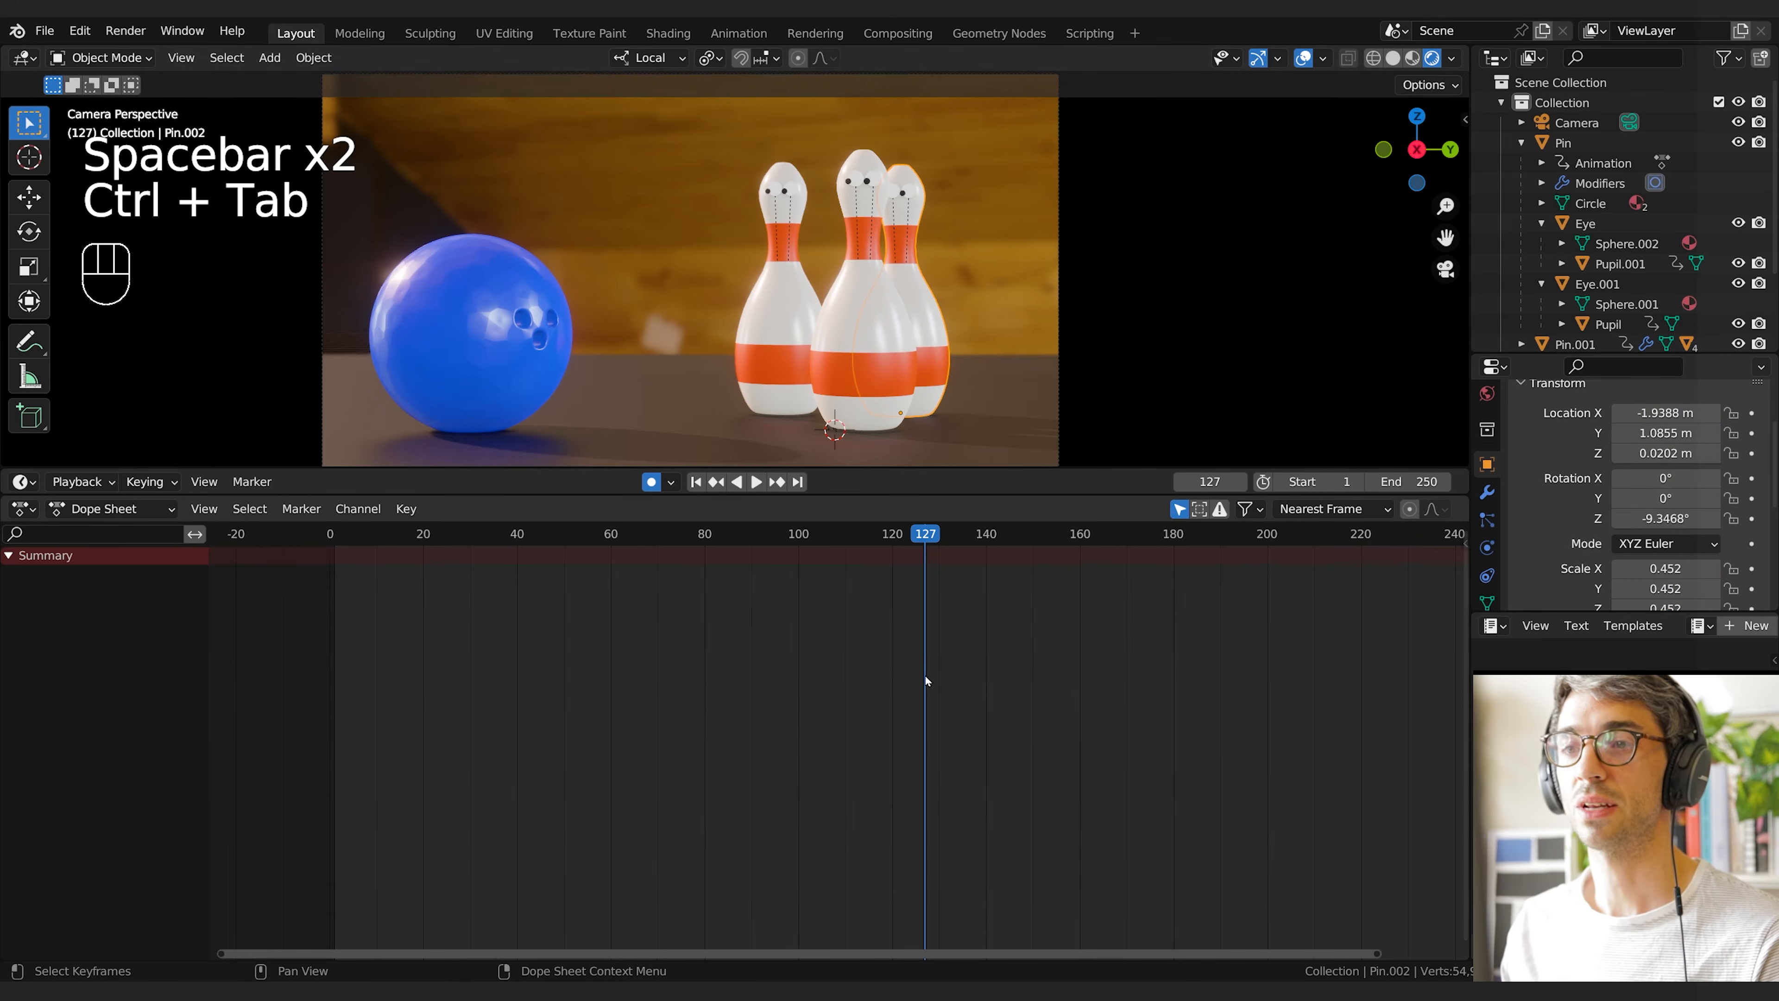
pyautogui.moveTo(749, 538); pyautogui.dragTo(808, 535)
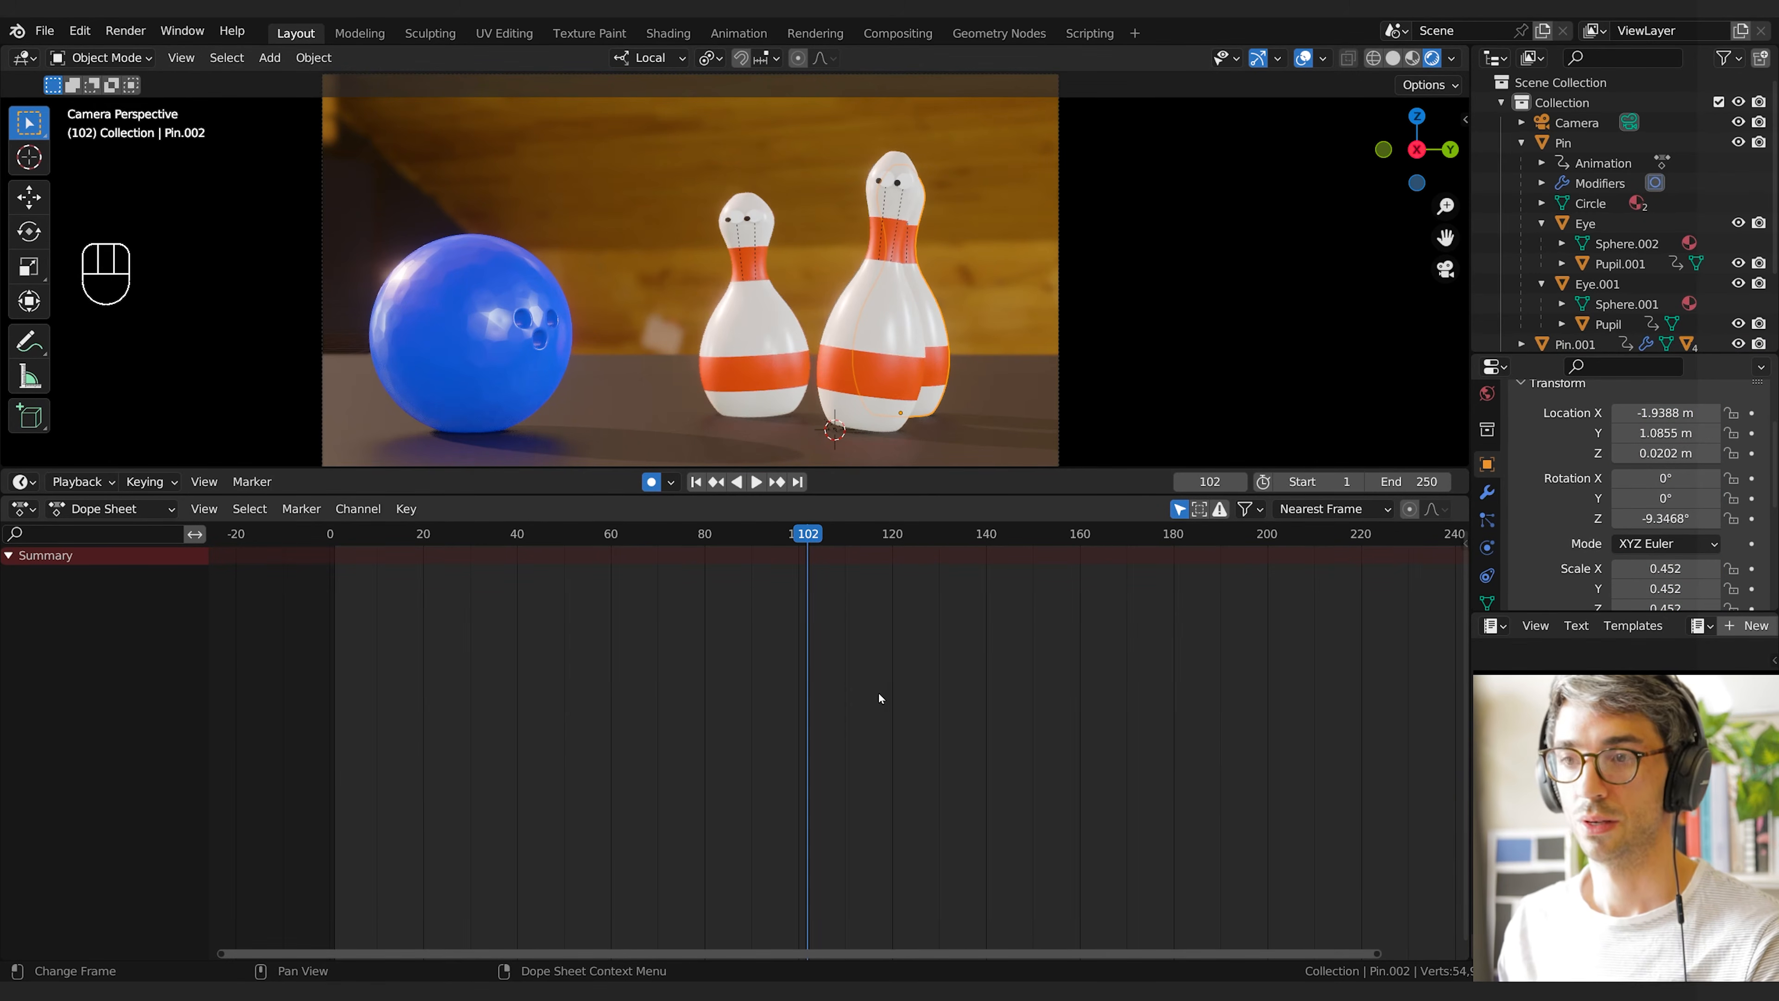
pyautogui.press('i')
pyautogui.click(857, 287)
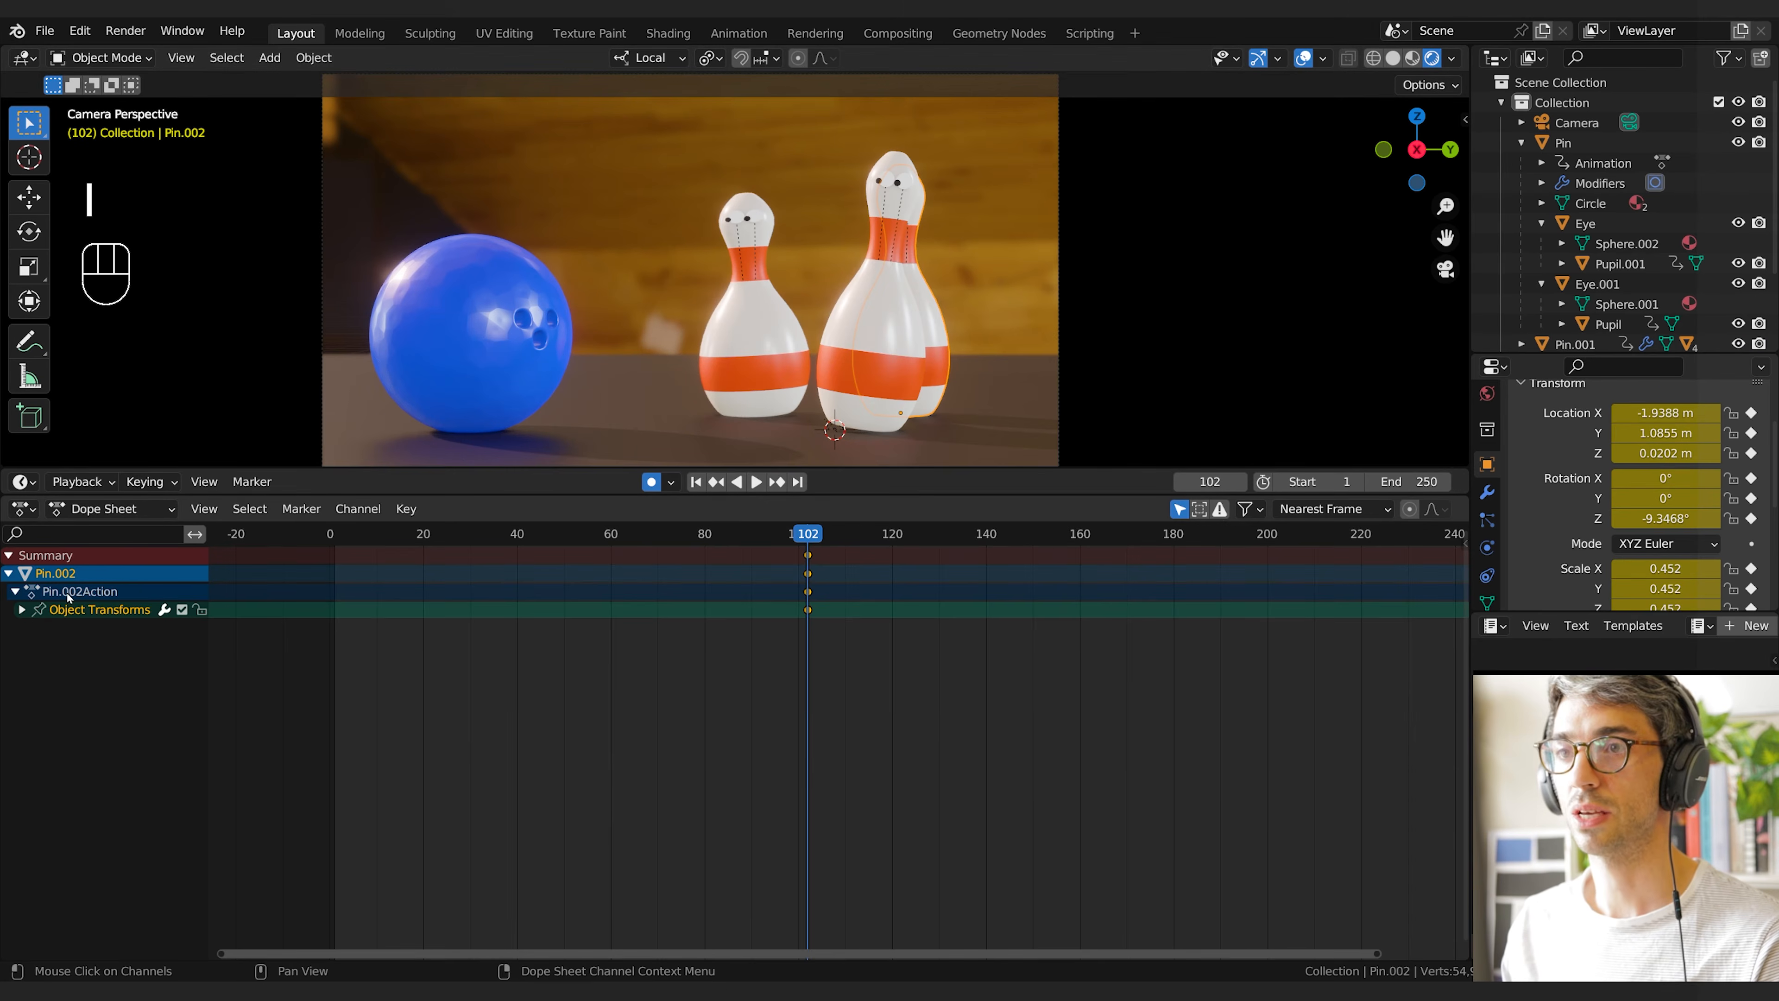
# Expand the back-right pin's transform channels, select them and paste the copied hop keyframes at frame 102
pyautogui.click(22, 610)
pyautogui.click(74, 716)
pyautogui.press('a')
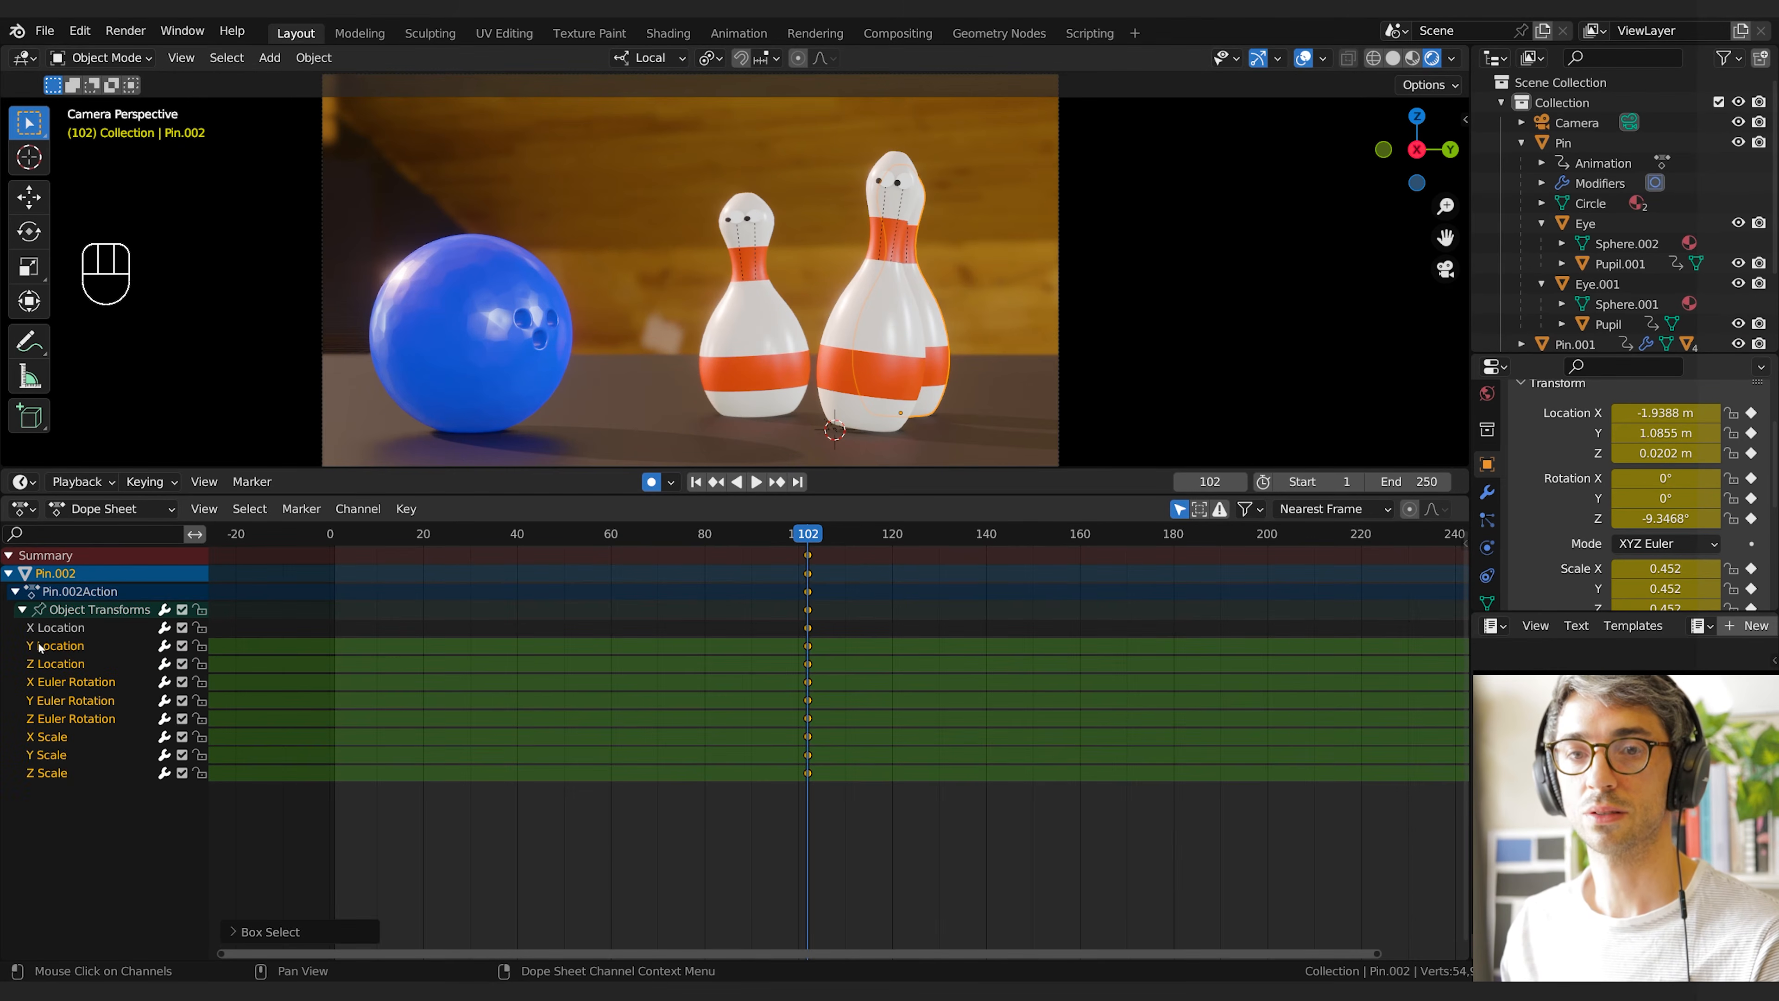
pyautogui.hotkey('ctrl', 'v')
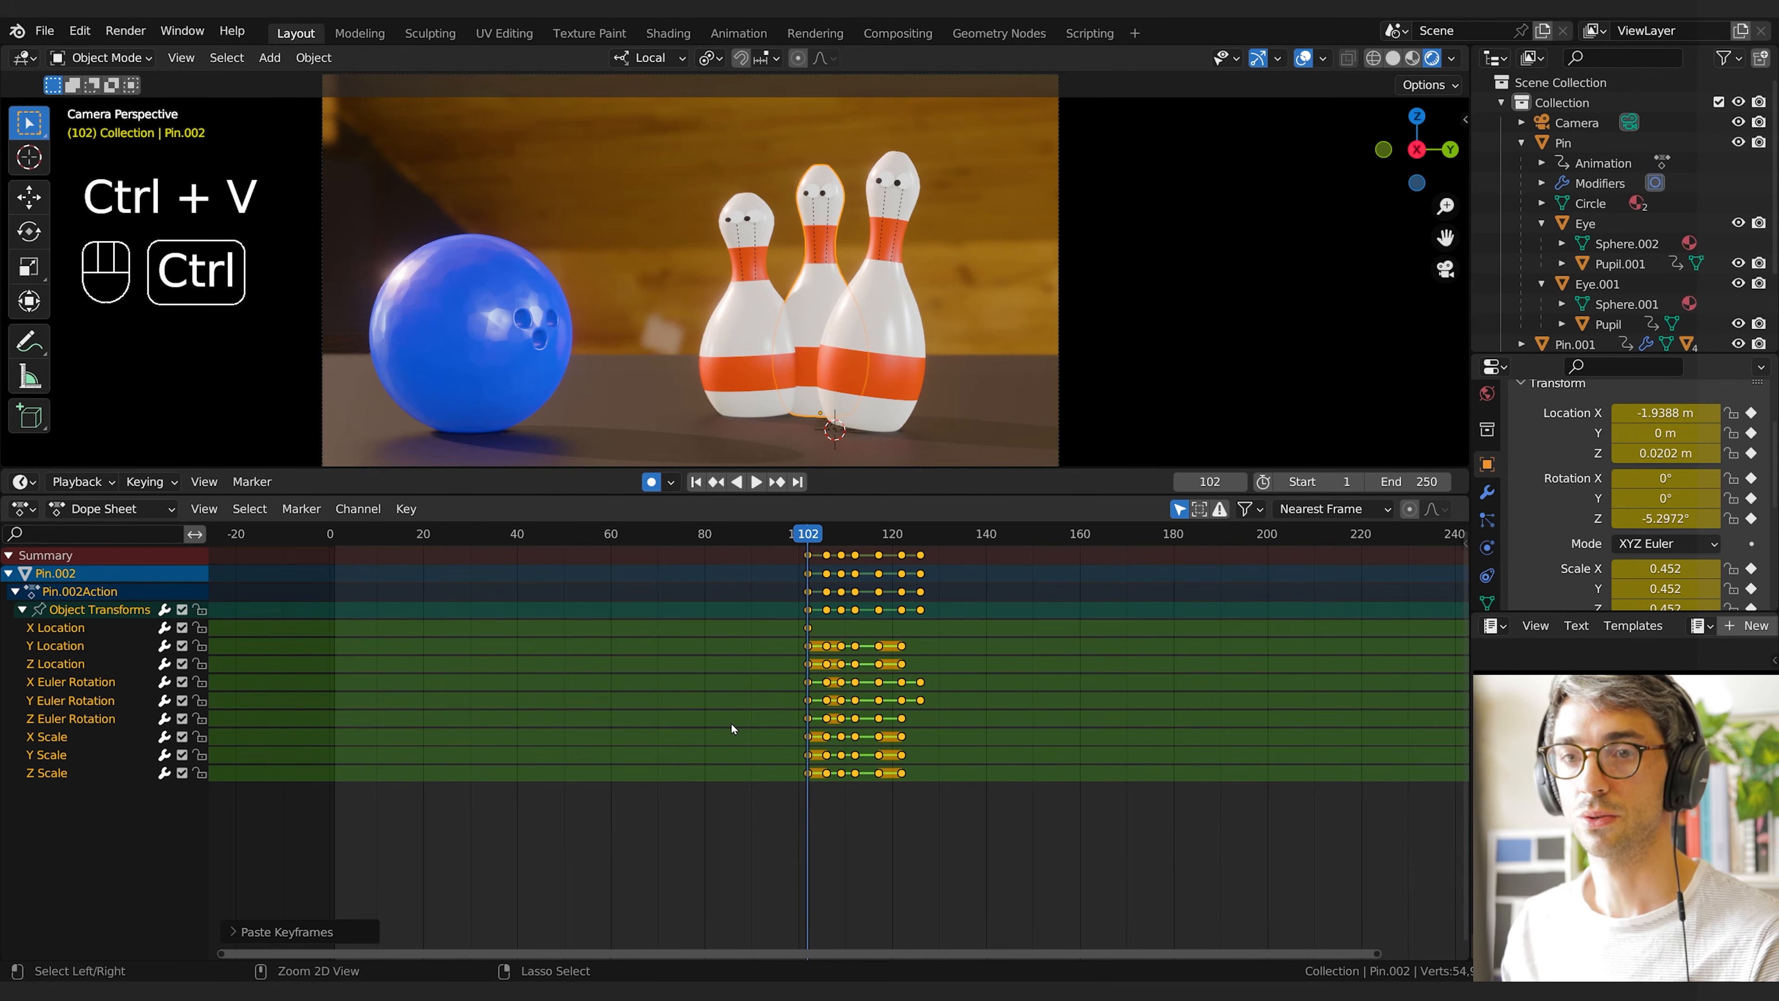
# Switch to the Graph Editor, isolate the back-right pin's Y Location curve and select all its keyframes
pyautogui.hotkey('ctrl', 'Tab')
pyautogui.click(22, 591)
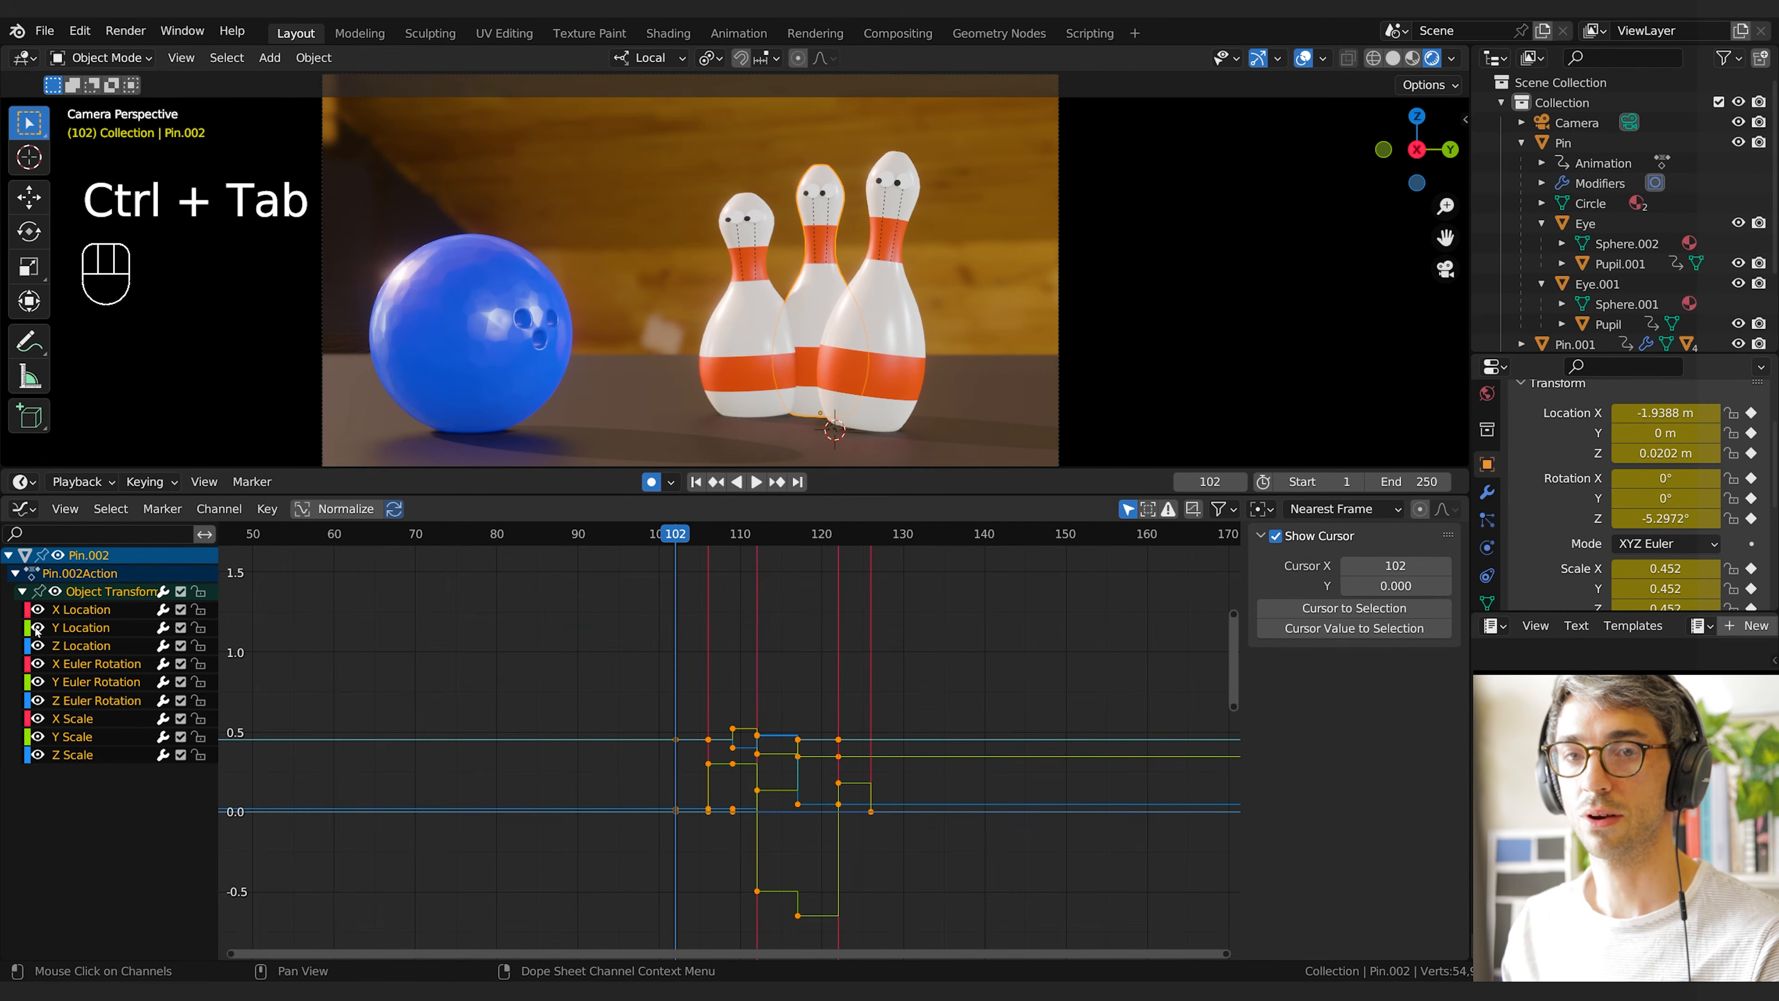
pyautogui.click(85, 628)
pyautogui.click(936, 782)
pyautogui.moveTo(691, 697); pyautogui.dragTo(1222, 946)
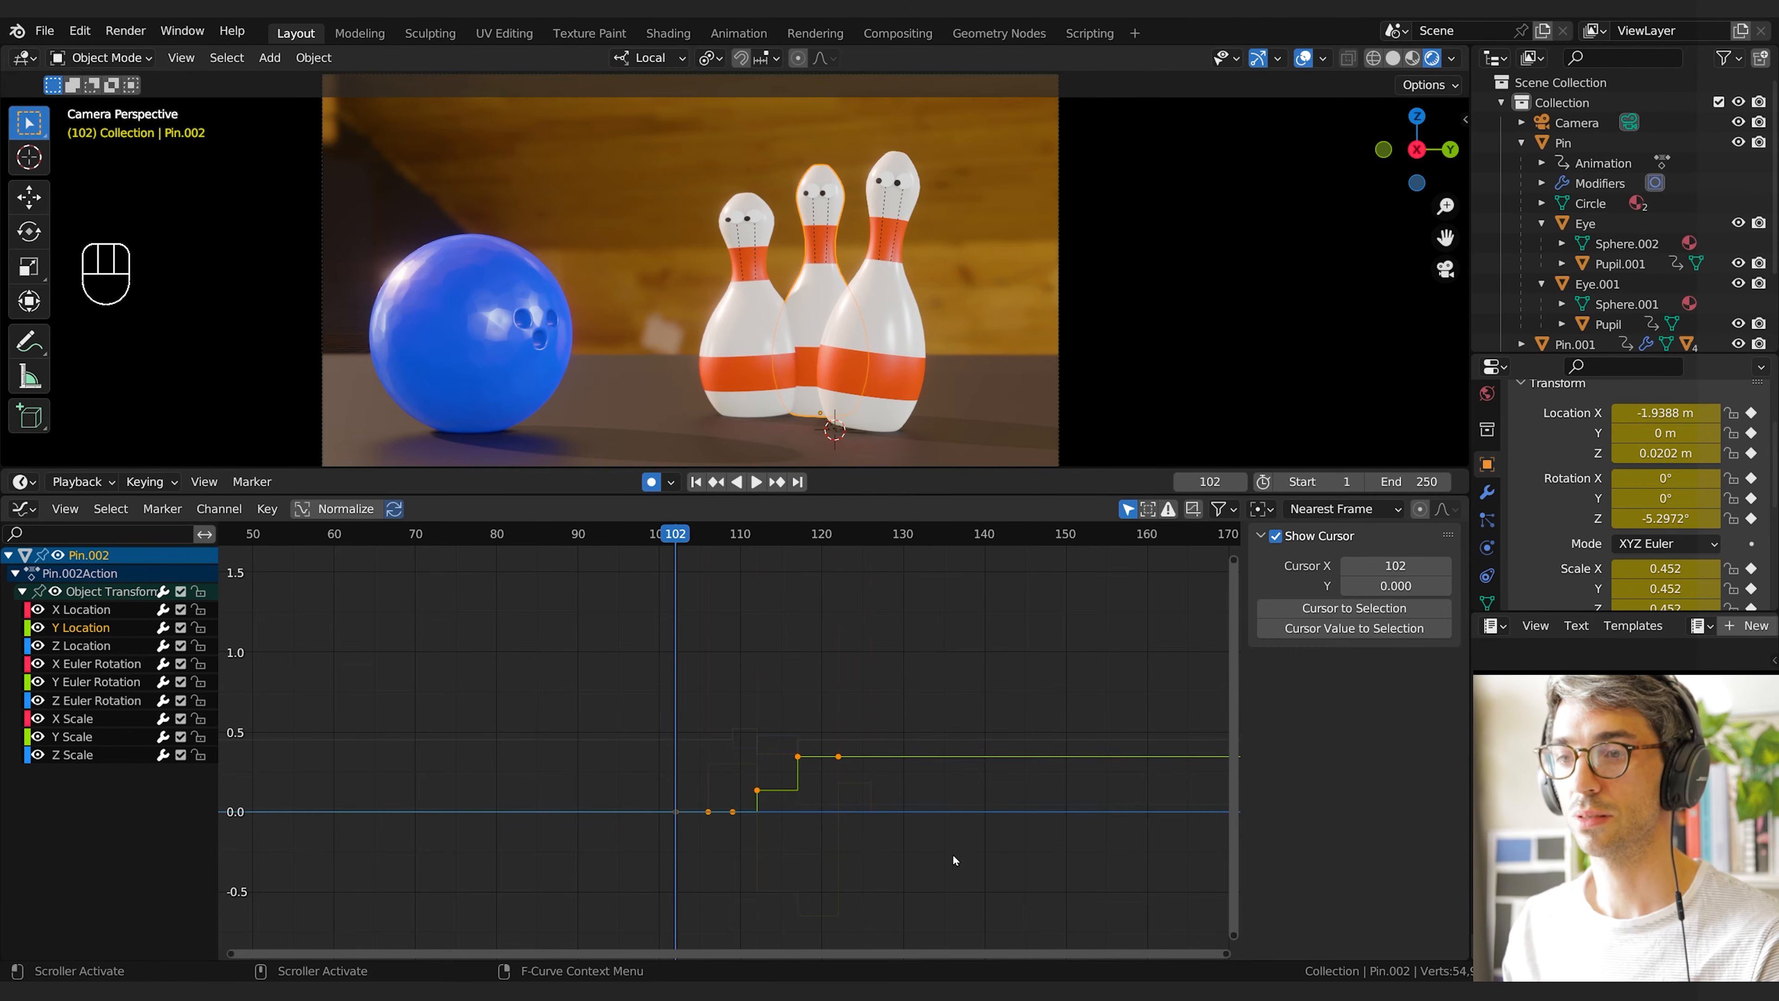
# Raise the back-right pin's Y Location keyframes until the hop ends at about 1.5 m, checking the motion by playback
pyautogui.press('g')
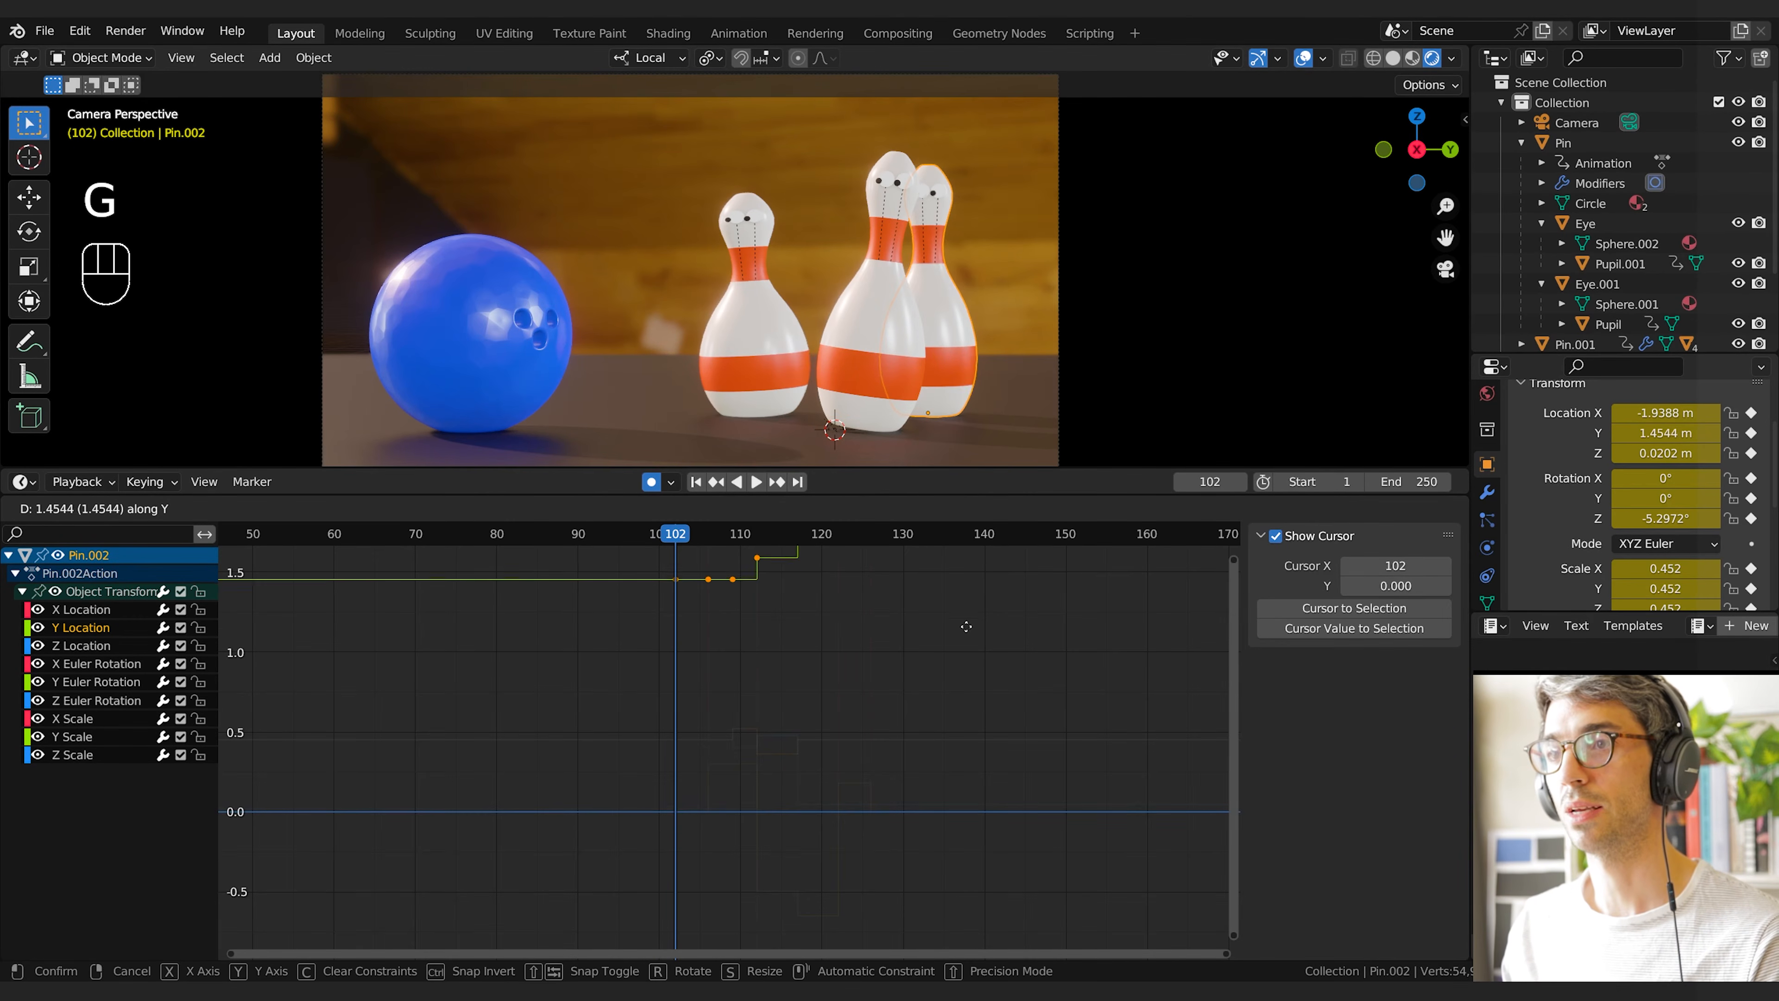
pyautogui.click(956, 688)
pyautogui.press('space')
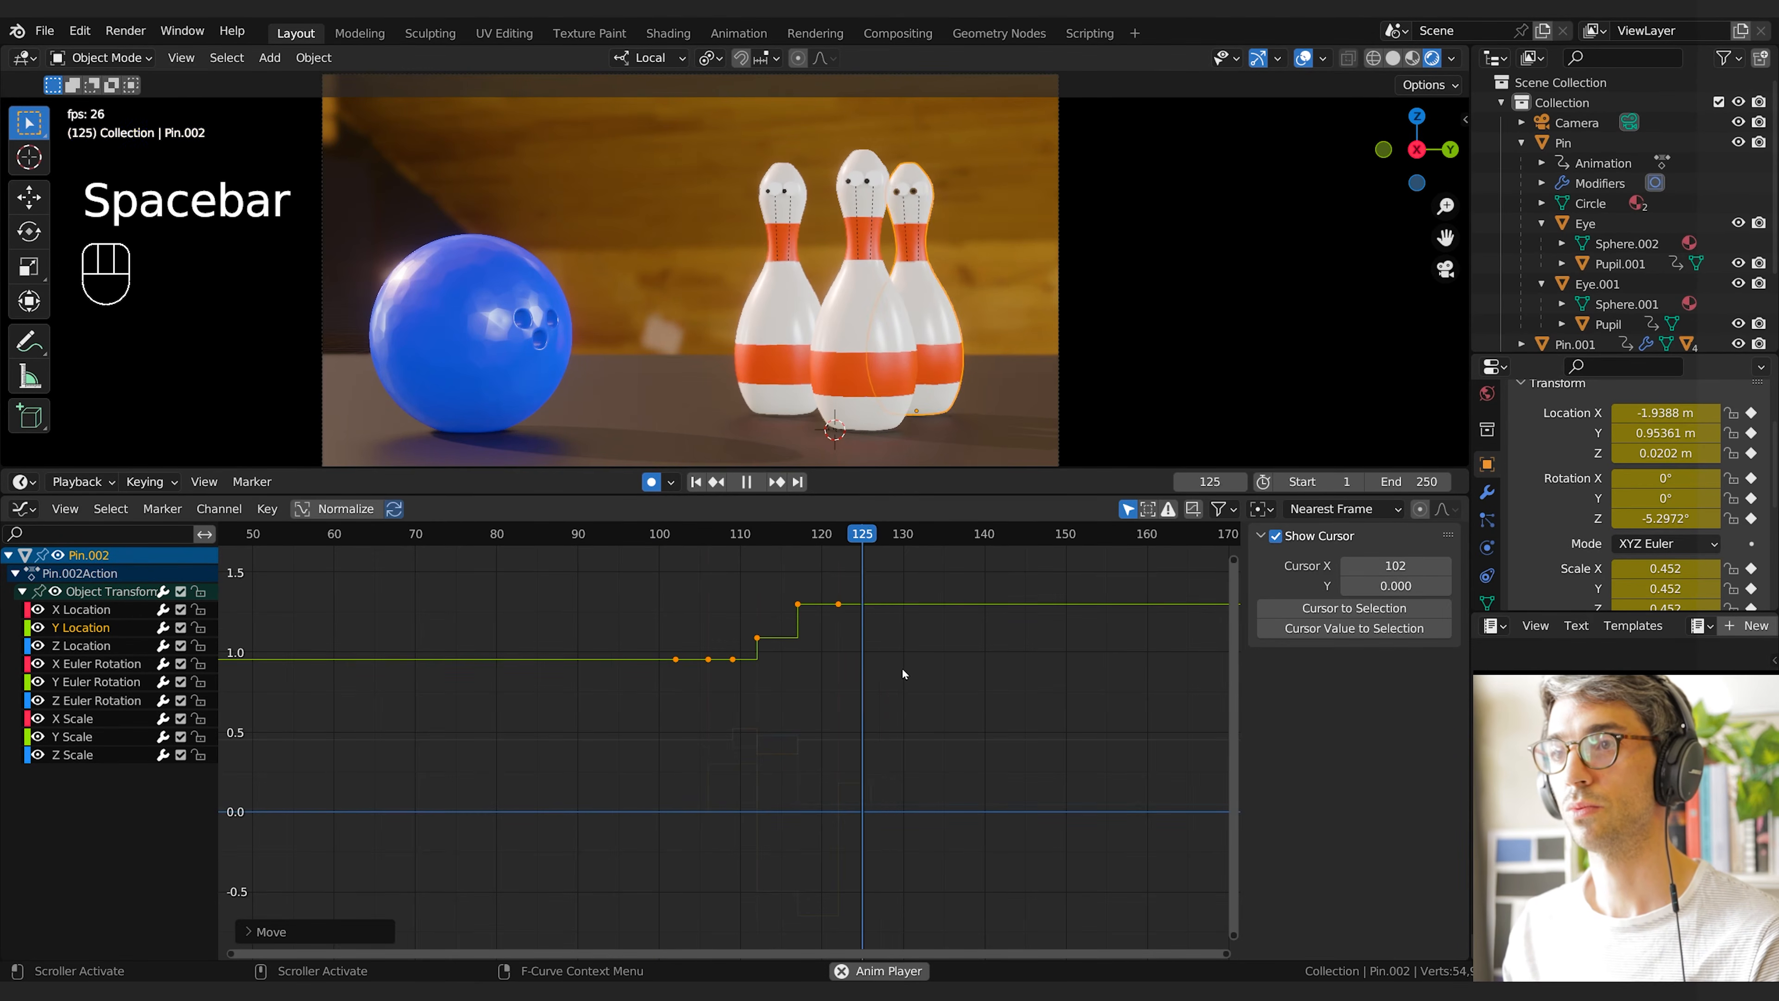
pyautogui.press('space')
pyautogui.press('g')
pyautogui.click(894, 743)
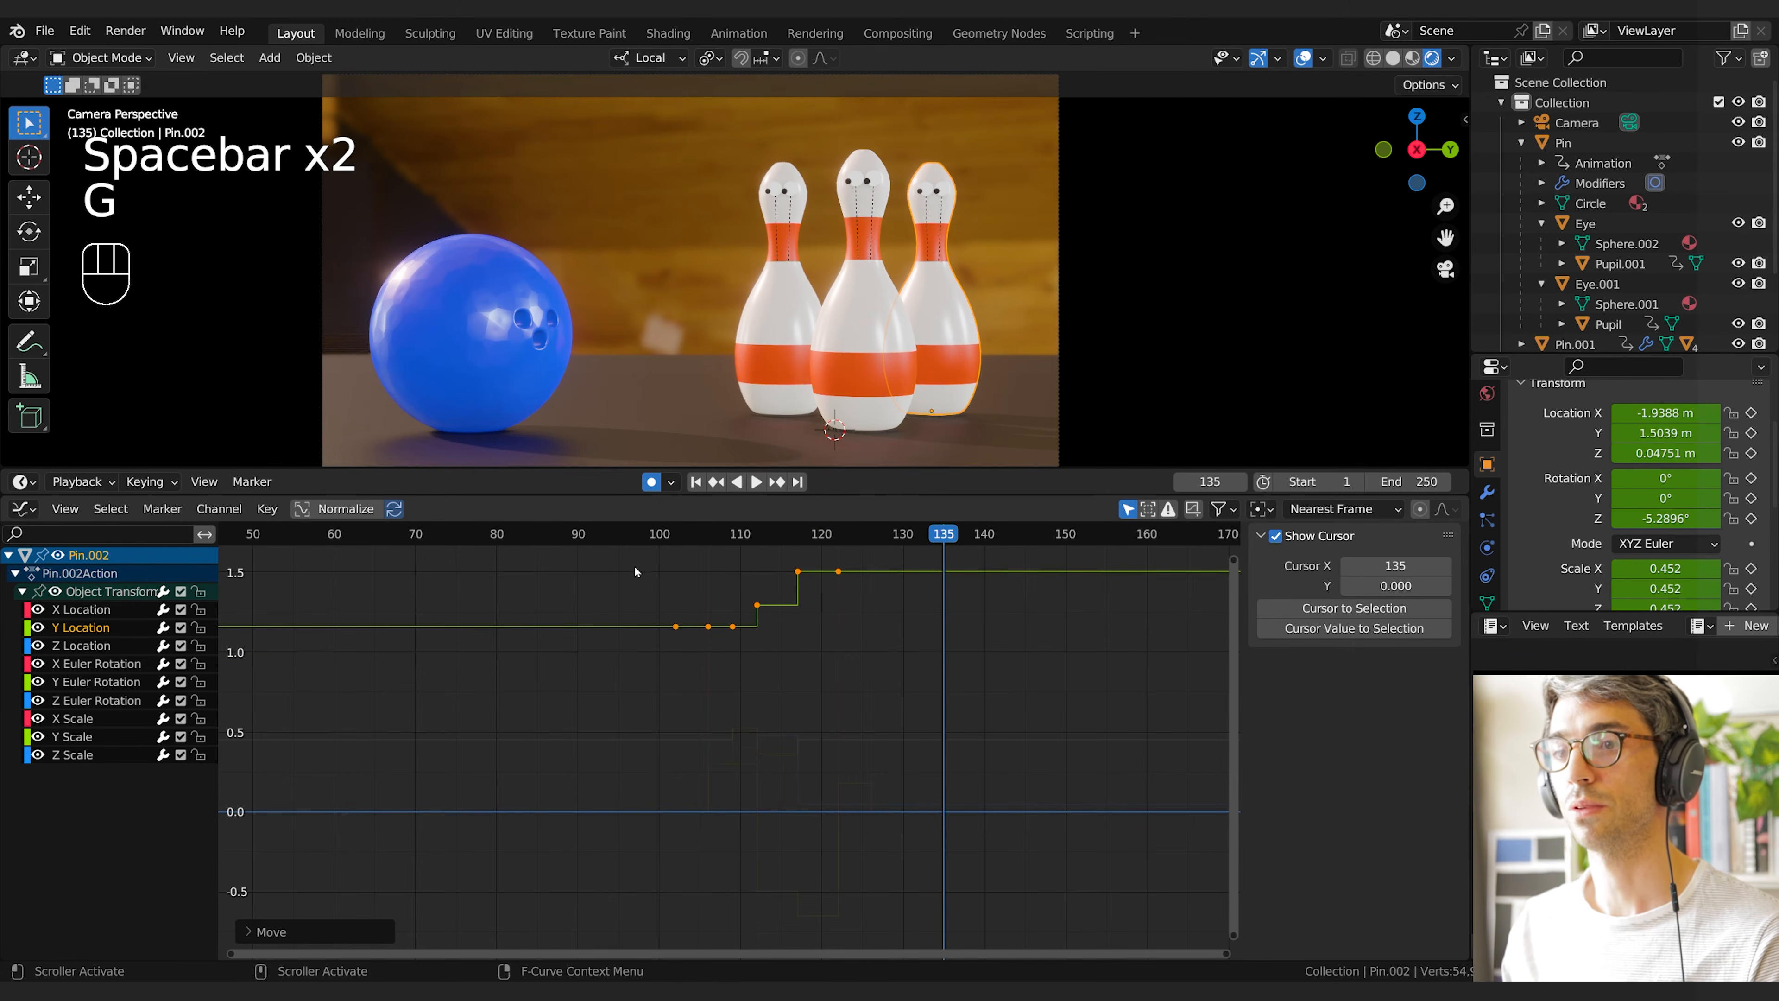
pyautogui.click(657, 535)
pyautogui.press('space')
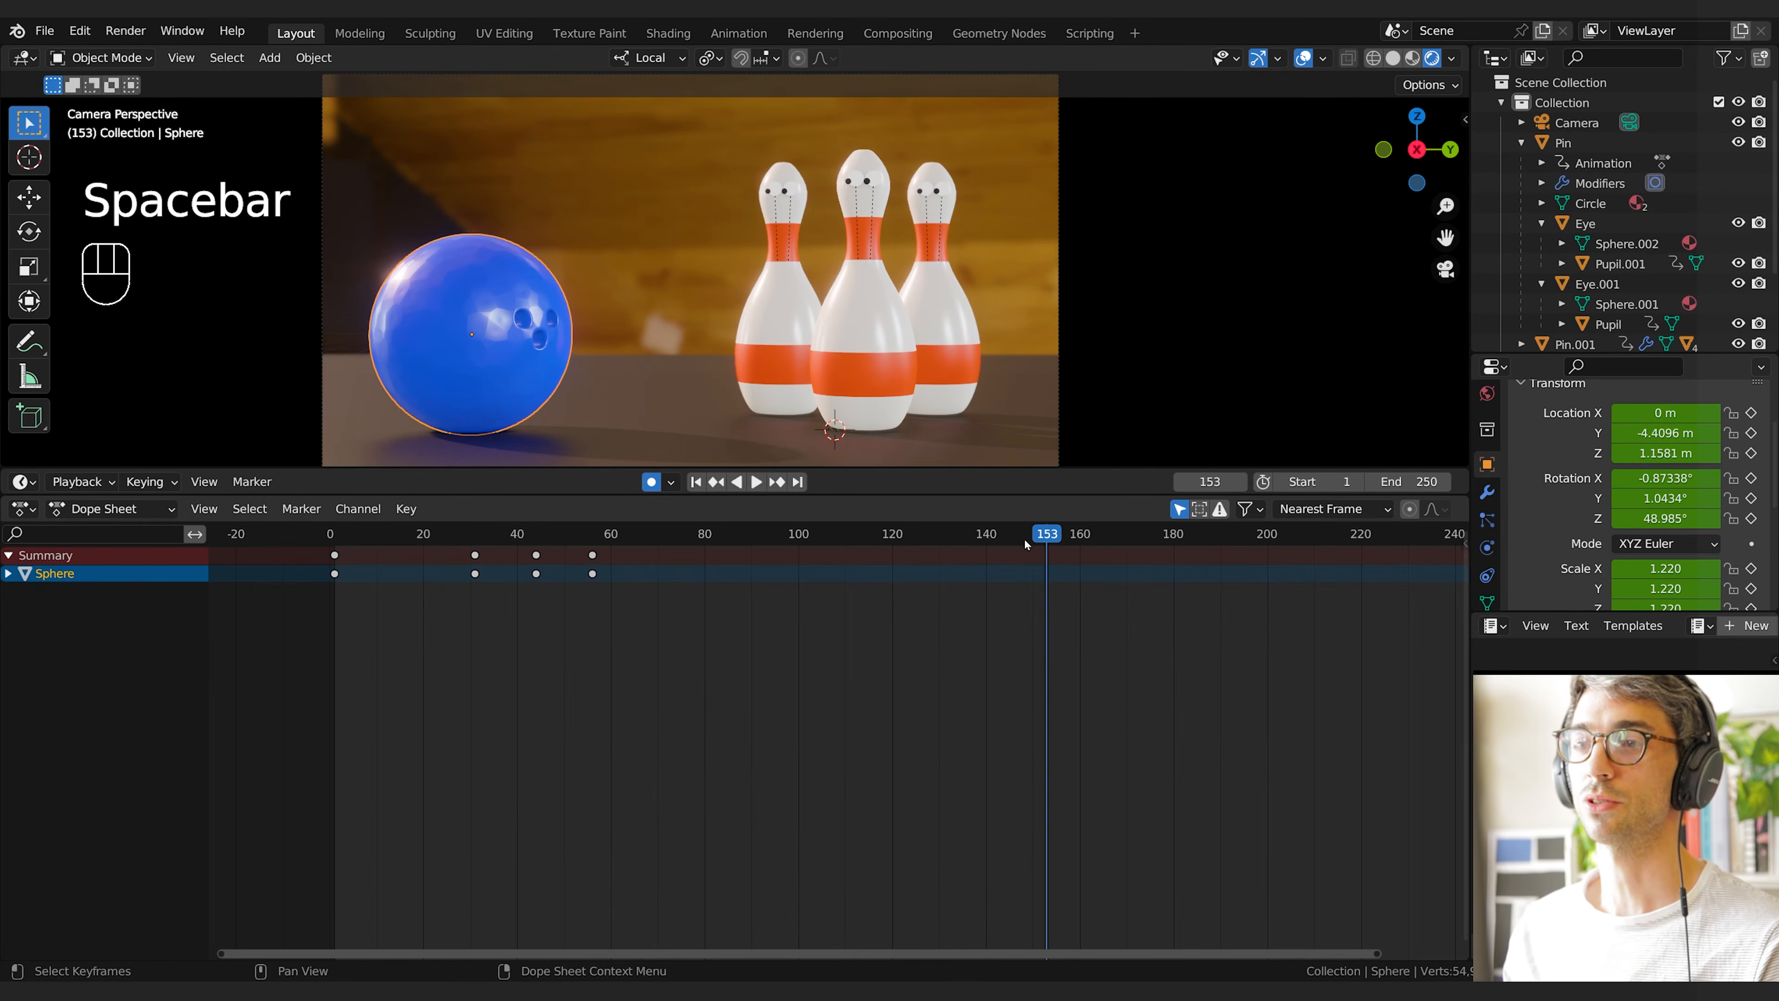
# Play back the hops with the bowling ball selected and insert a Location, Rotation & Scale keyframe for it at frame 144
pyautogui.press('space')
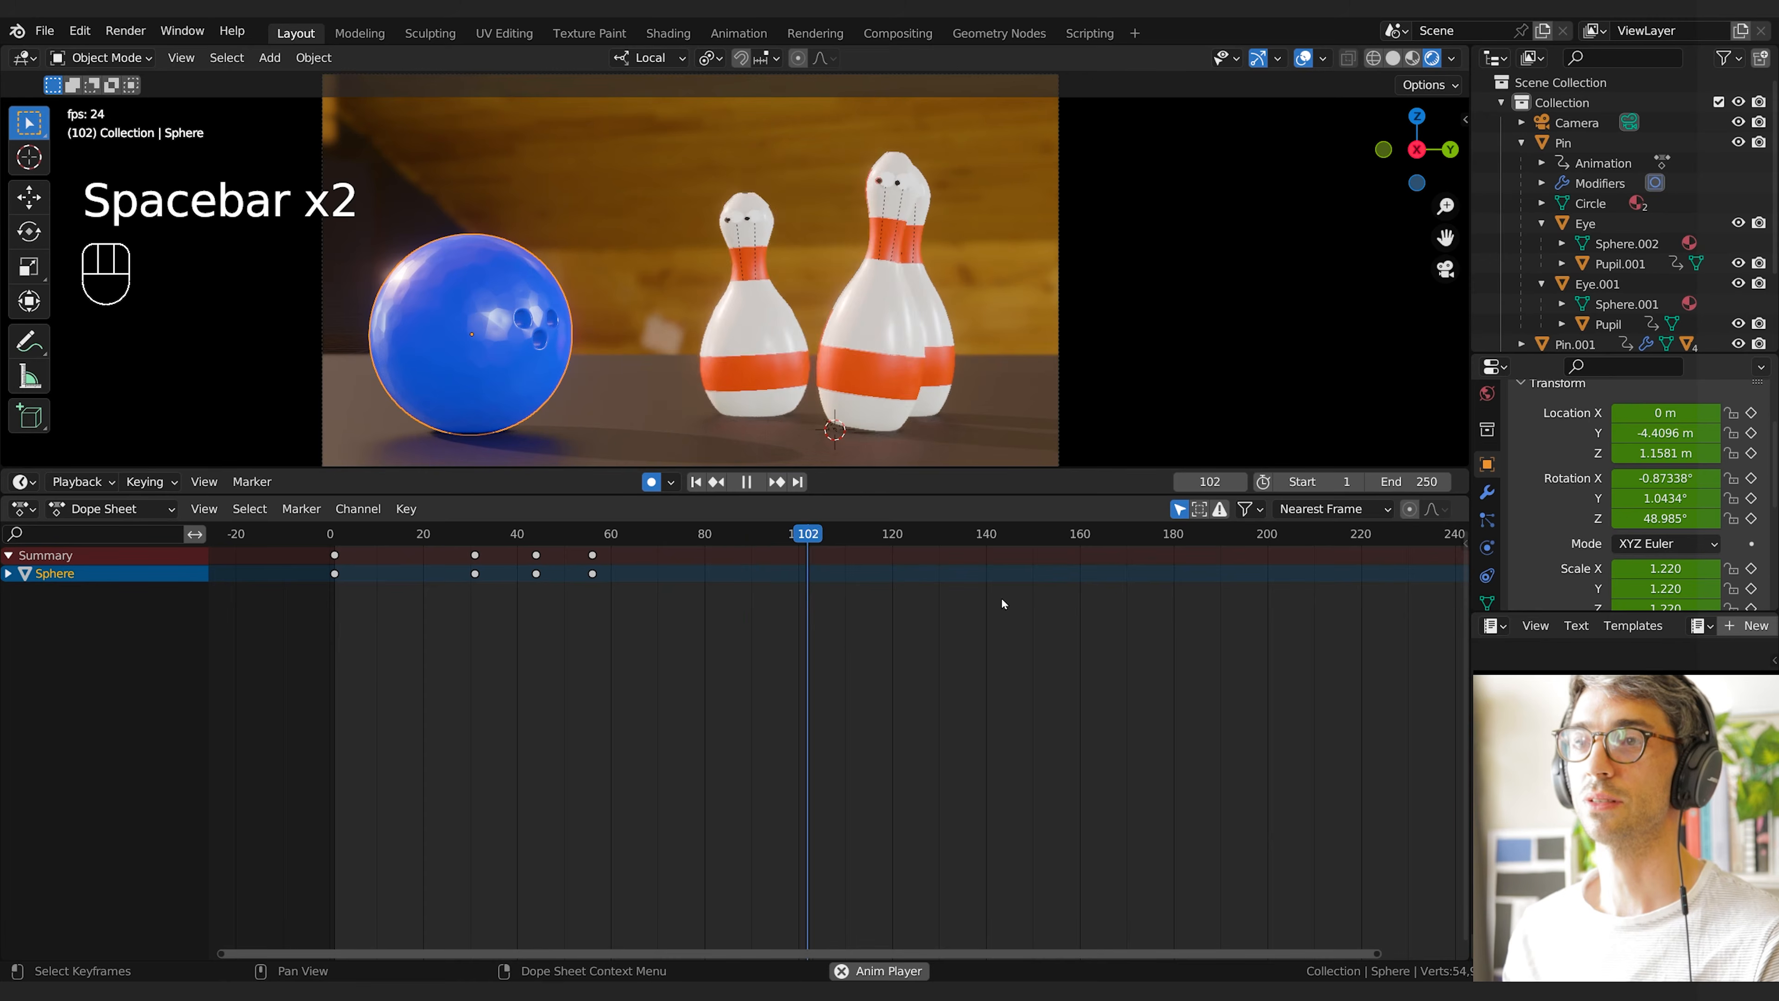
pyautogui.press('space')
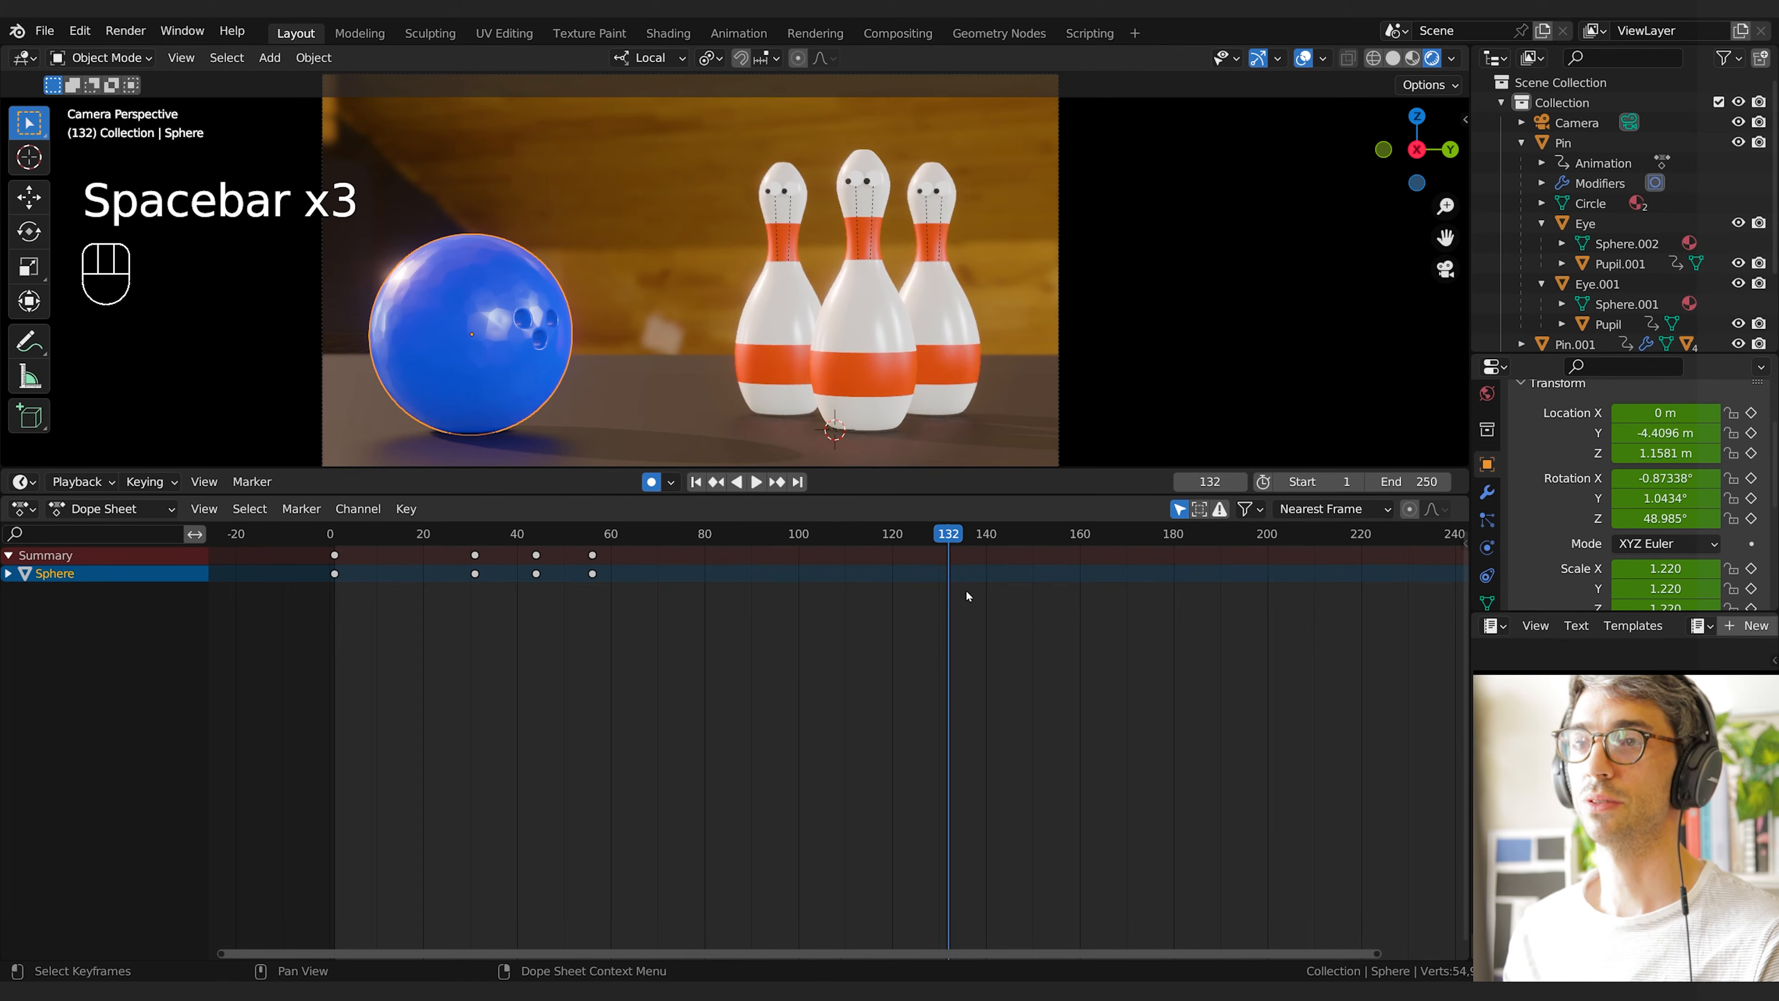
pyautogui.press('space')
pyautogui.press('space')
pyautogui.press('i')
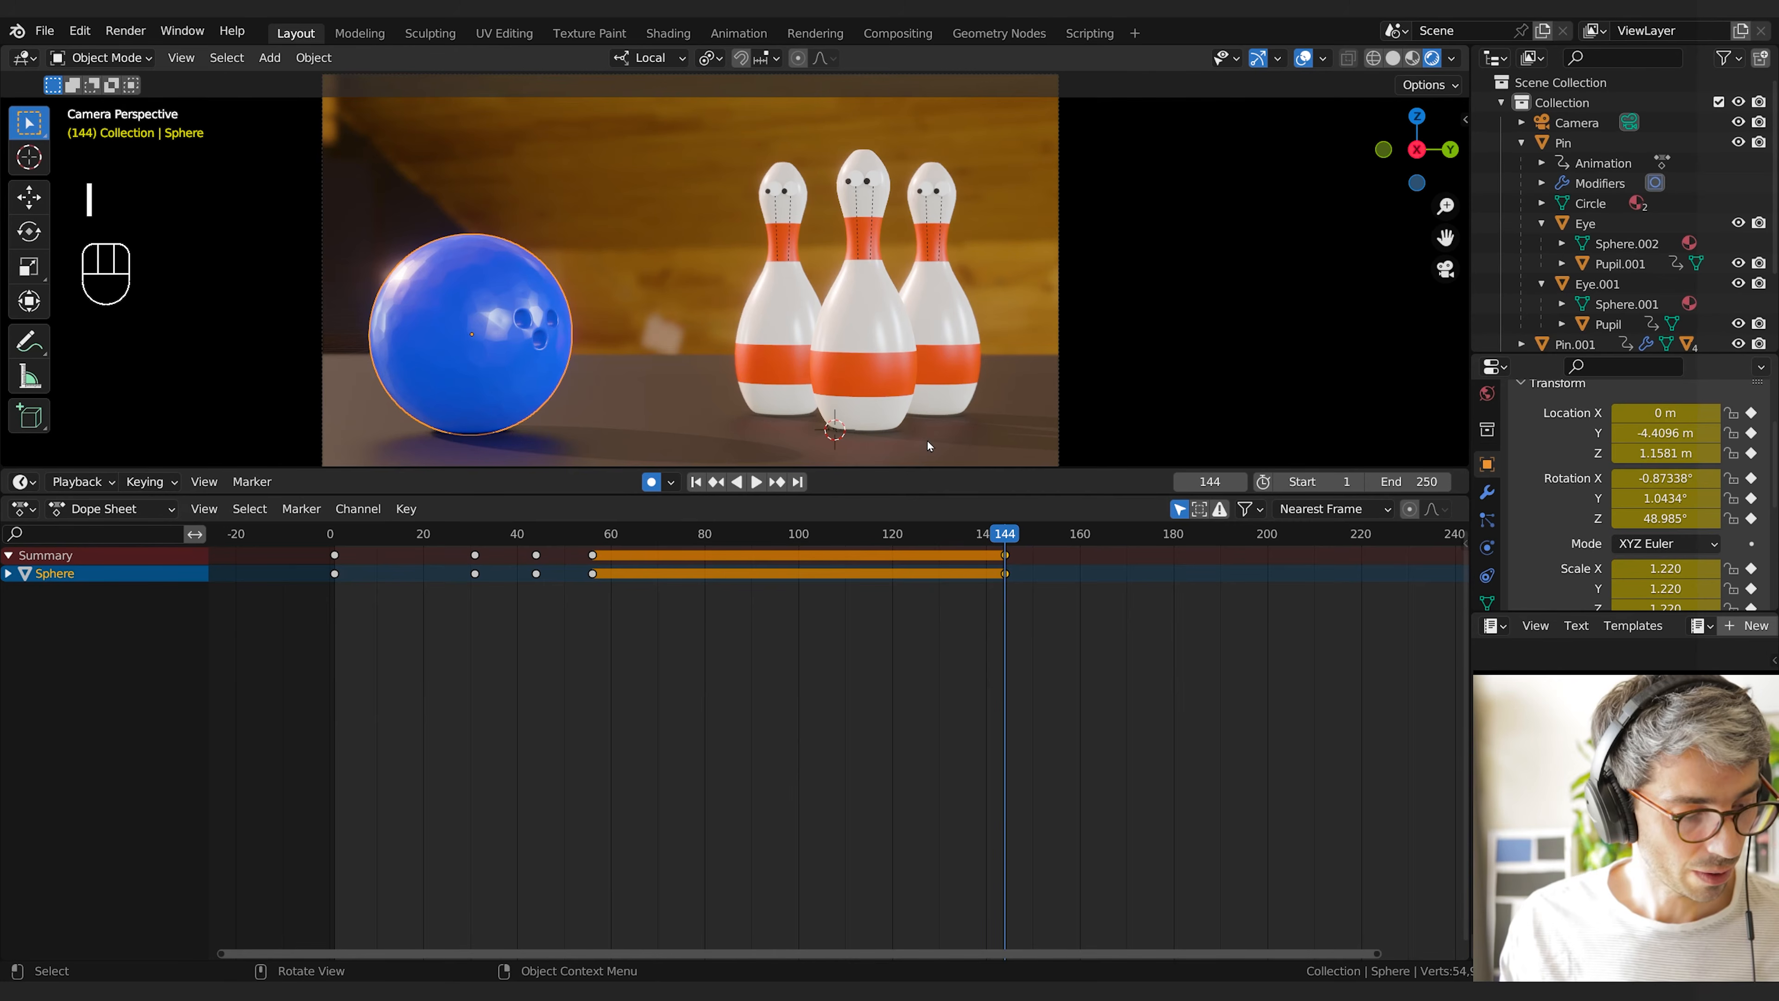
# Rotate the bowling ball -37.1° about the view axis at frame 160
pyautogui.click(1079, 536)
pyautogui.press('r')
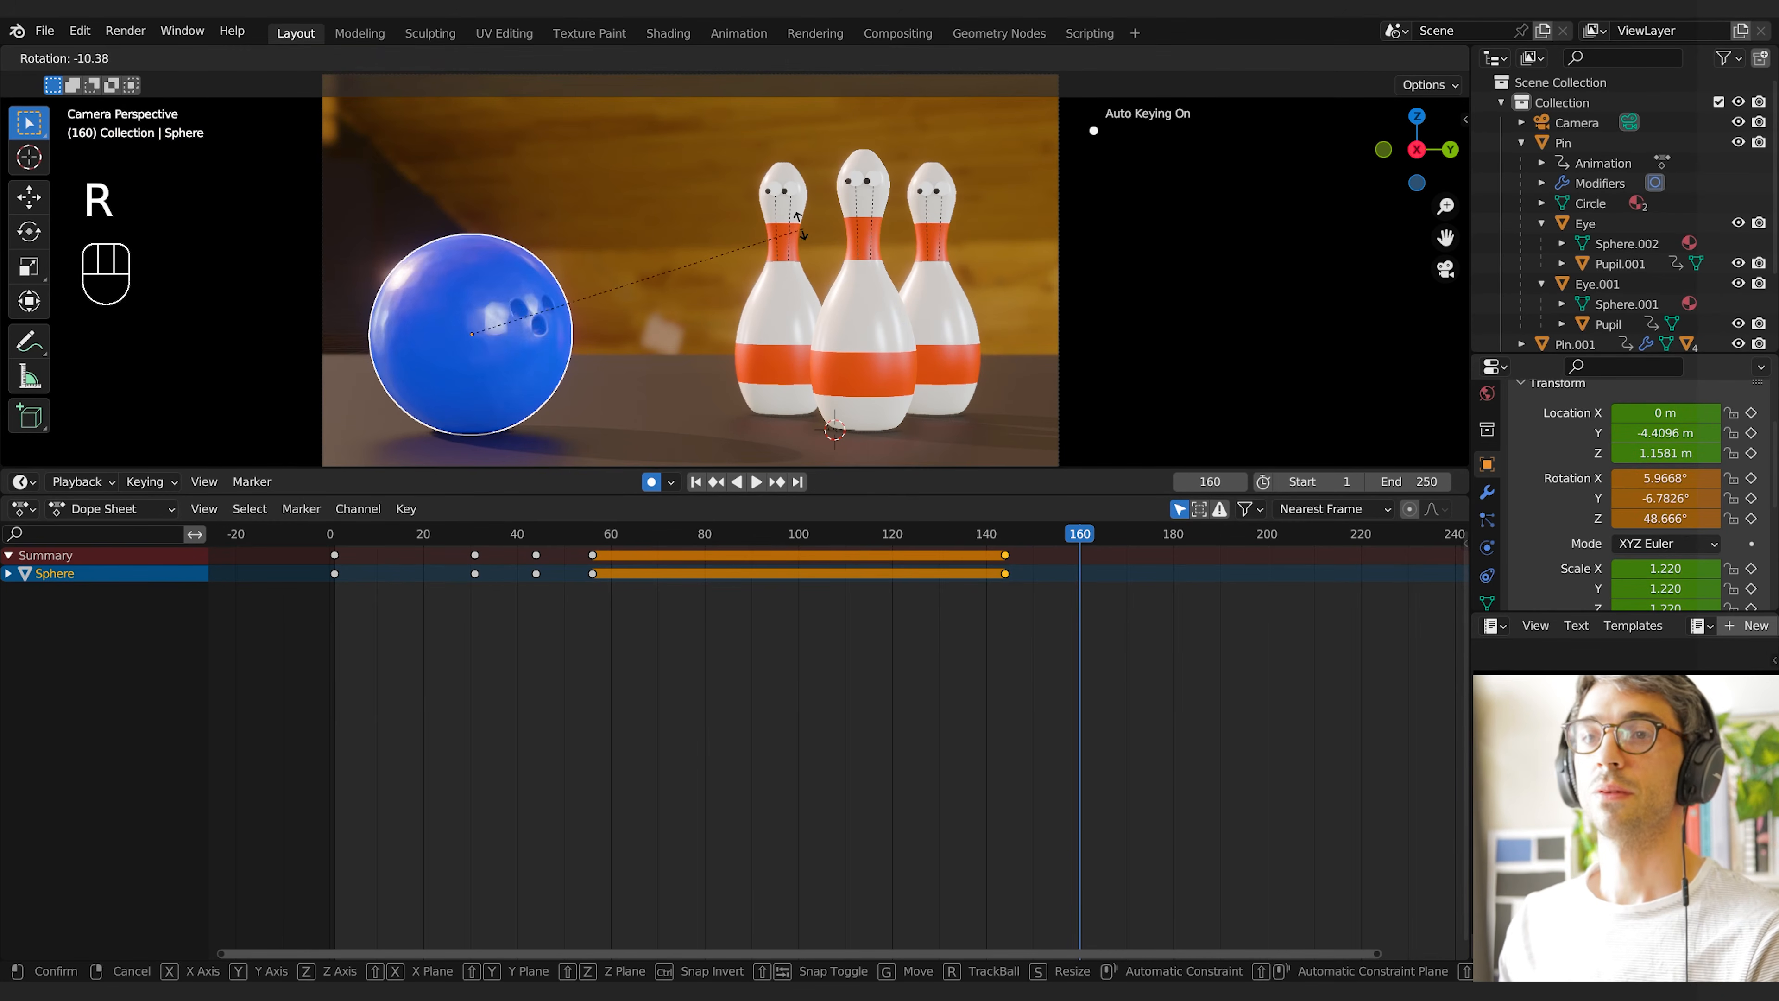
pyautogui.click(671, 148)
pyautogui.press('g')
pyautogui.press('y')
pyautogui.rightClick(629, 221)
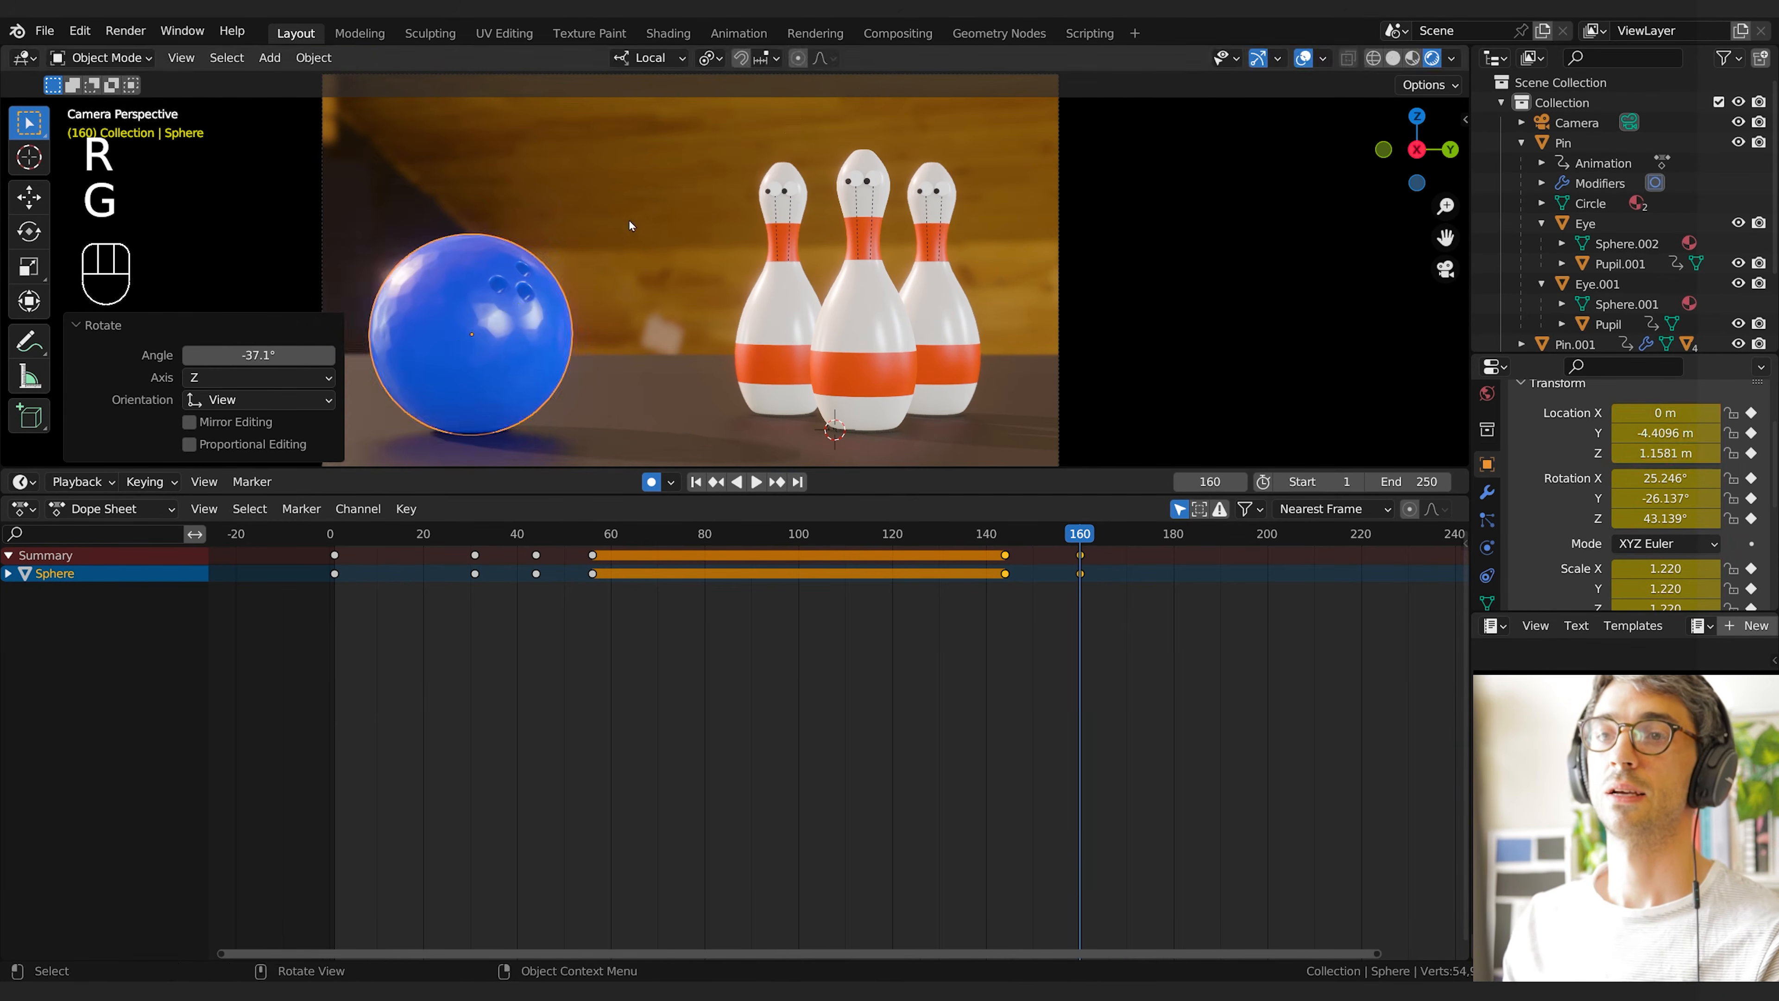
# Set the transform orientation to Global and move the ball away from the pins to about -5.2 m in Y at frame 160
pyautogui.click(650, 64)
pyautogui.click(625, 121)
pyautogui.press('g')
pyautogui.press('y')
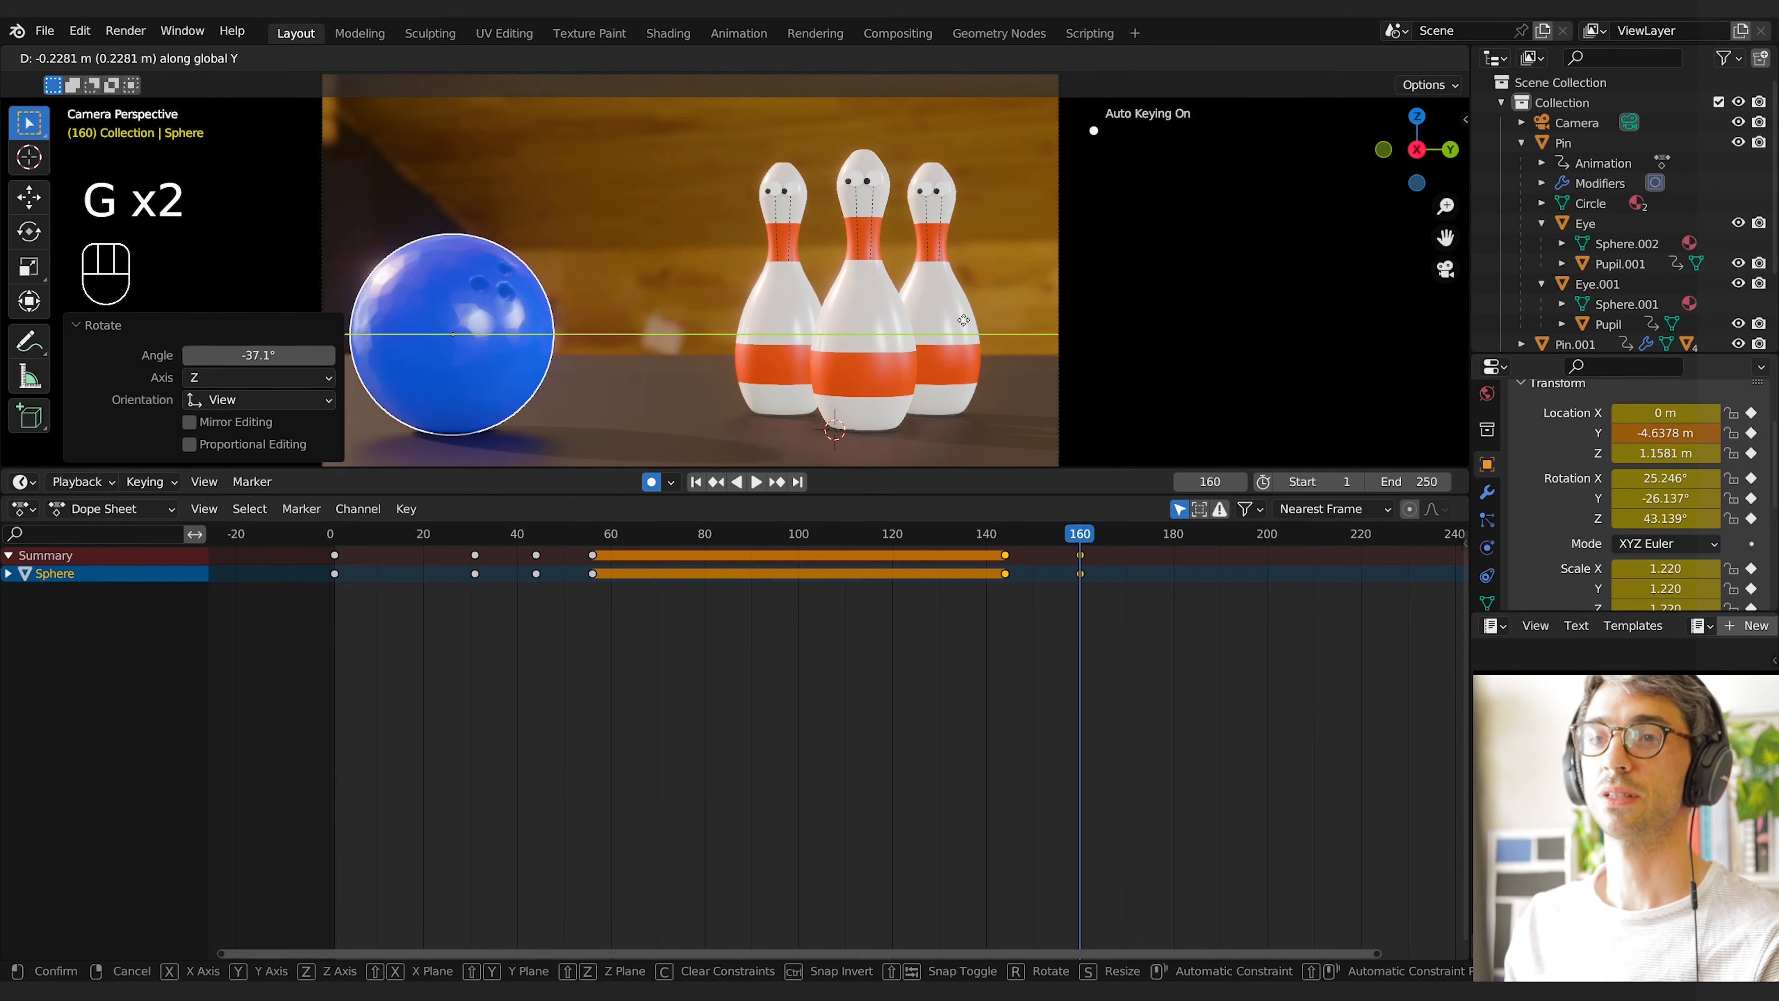
pyautogui.click(925, 319)
# At frame 182, rotate the ball further and move it about -0.27 m along global Y, and play back the roll
pyautogui.moveTo(1064, 534); pyautogui.dragTo(1181, 548)
pyautogui.press('r')
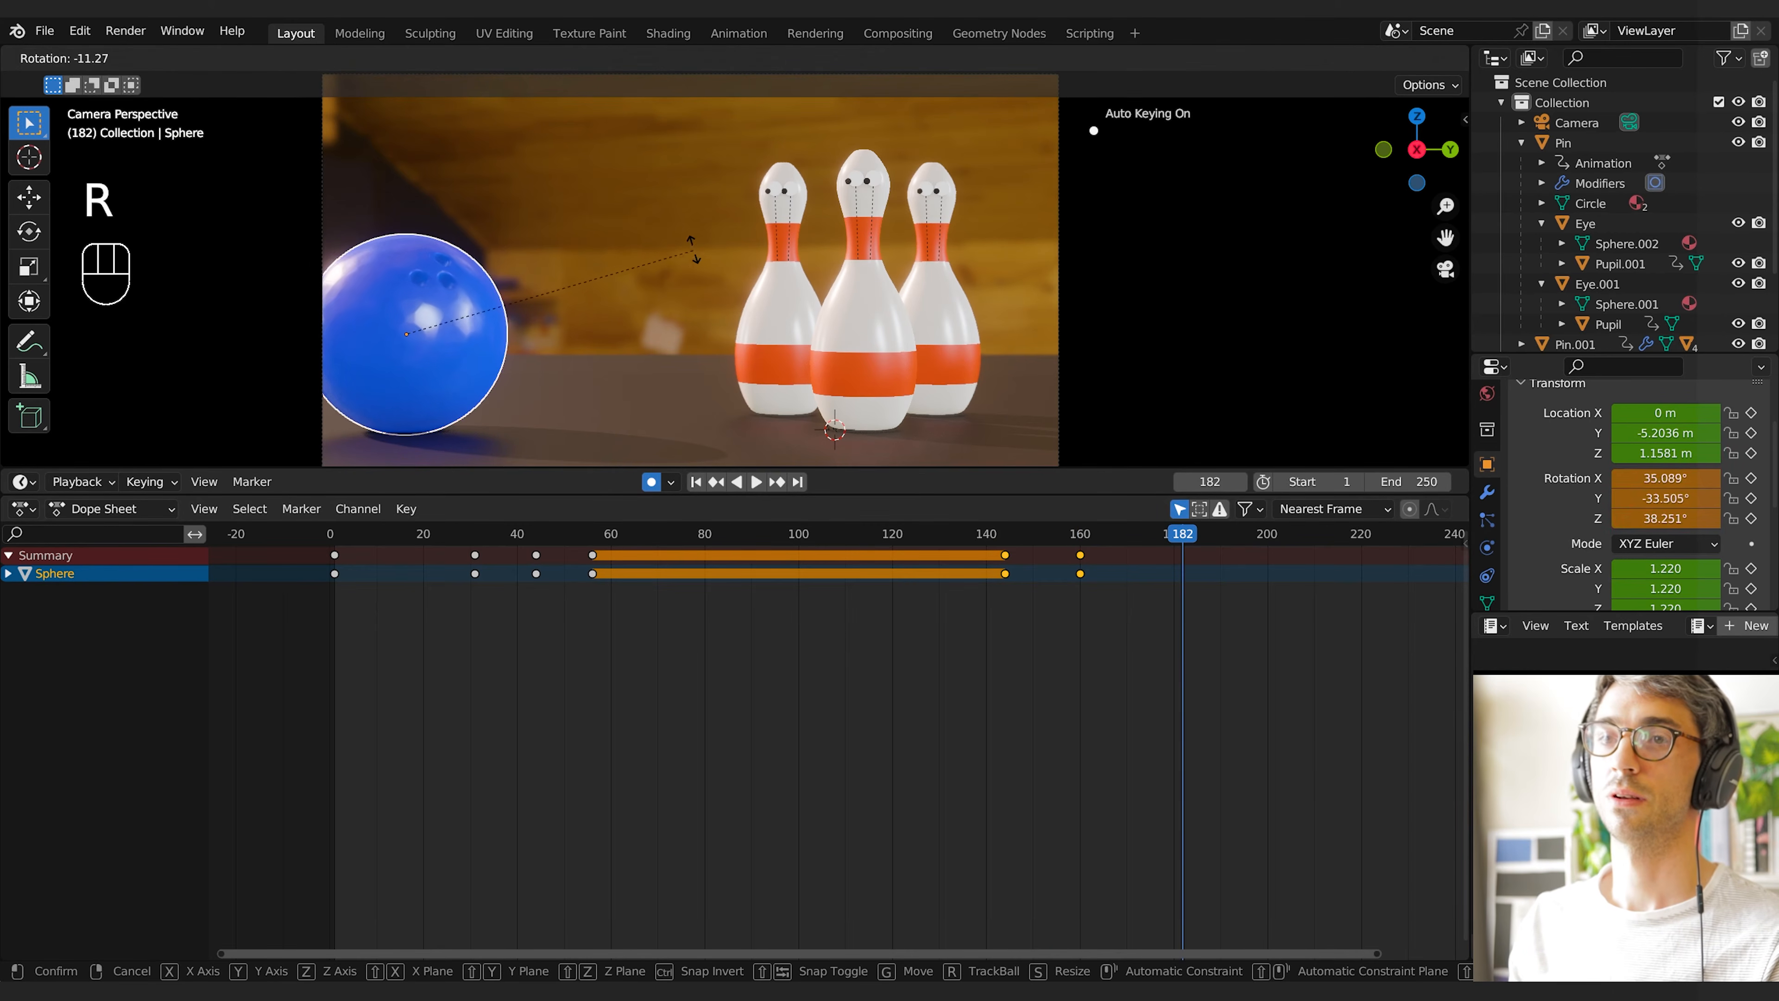
pyautogui.click(721, 315)
pyautogui.press('g')
pyautogui.press('y')
pyautogui.click(785, 359)
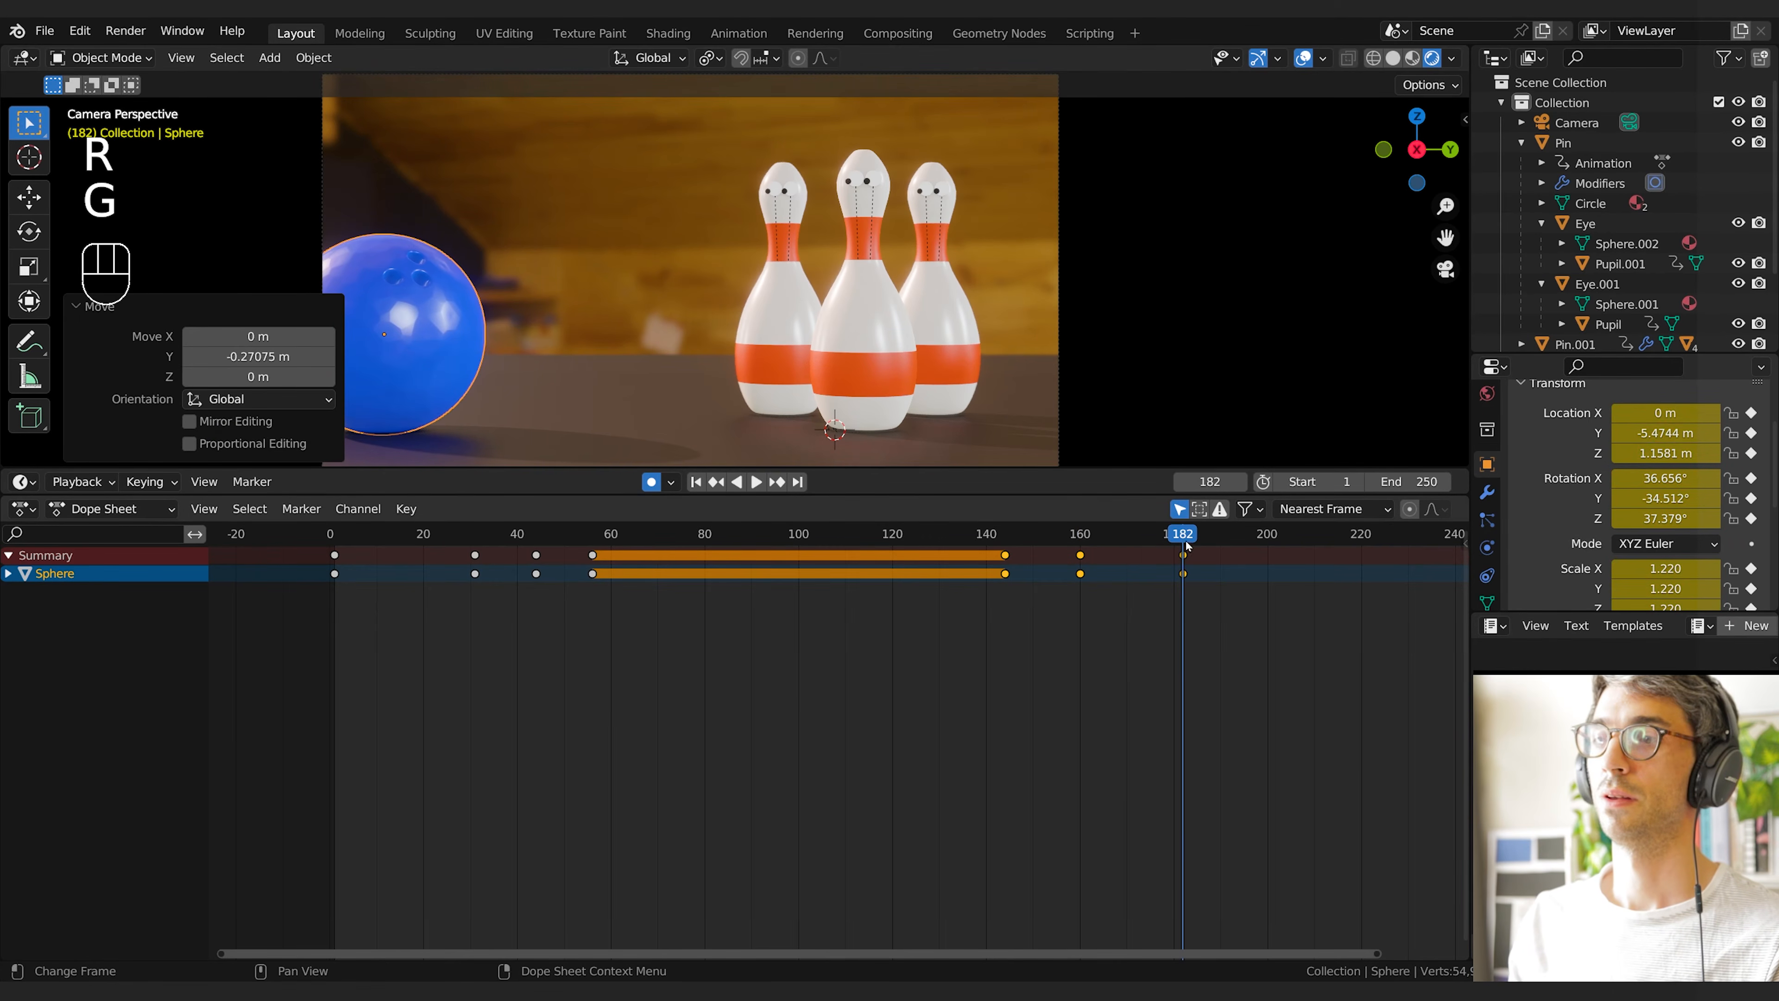
pyautogui.moveTo(1186, 545); pyautogui.dragTo(975, 533)
pyautogui.press('space')
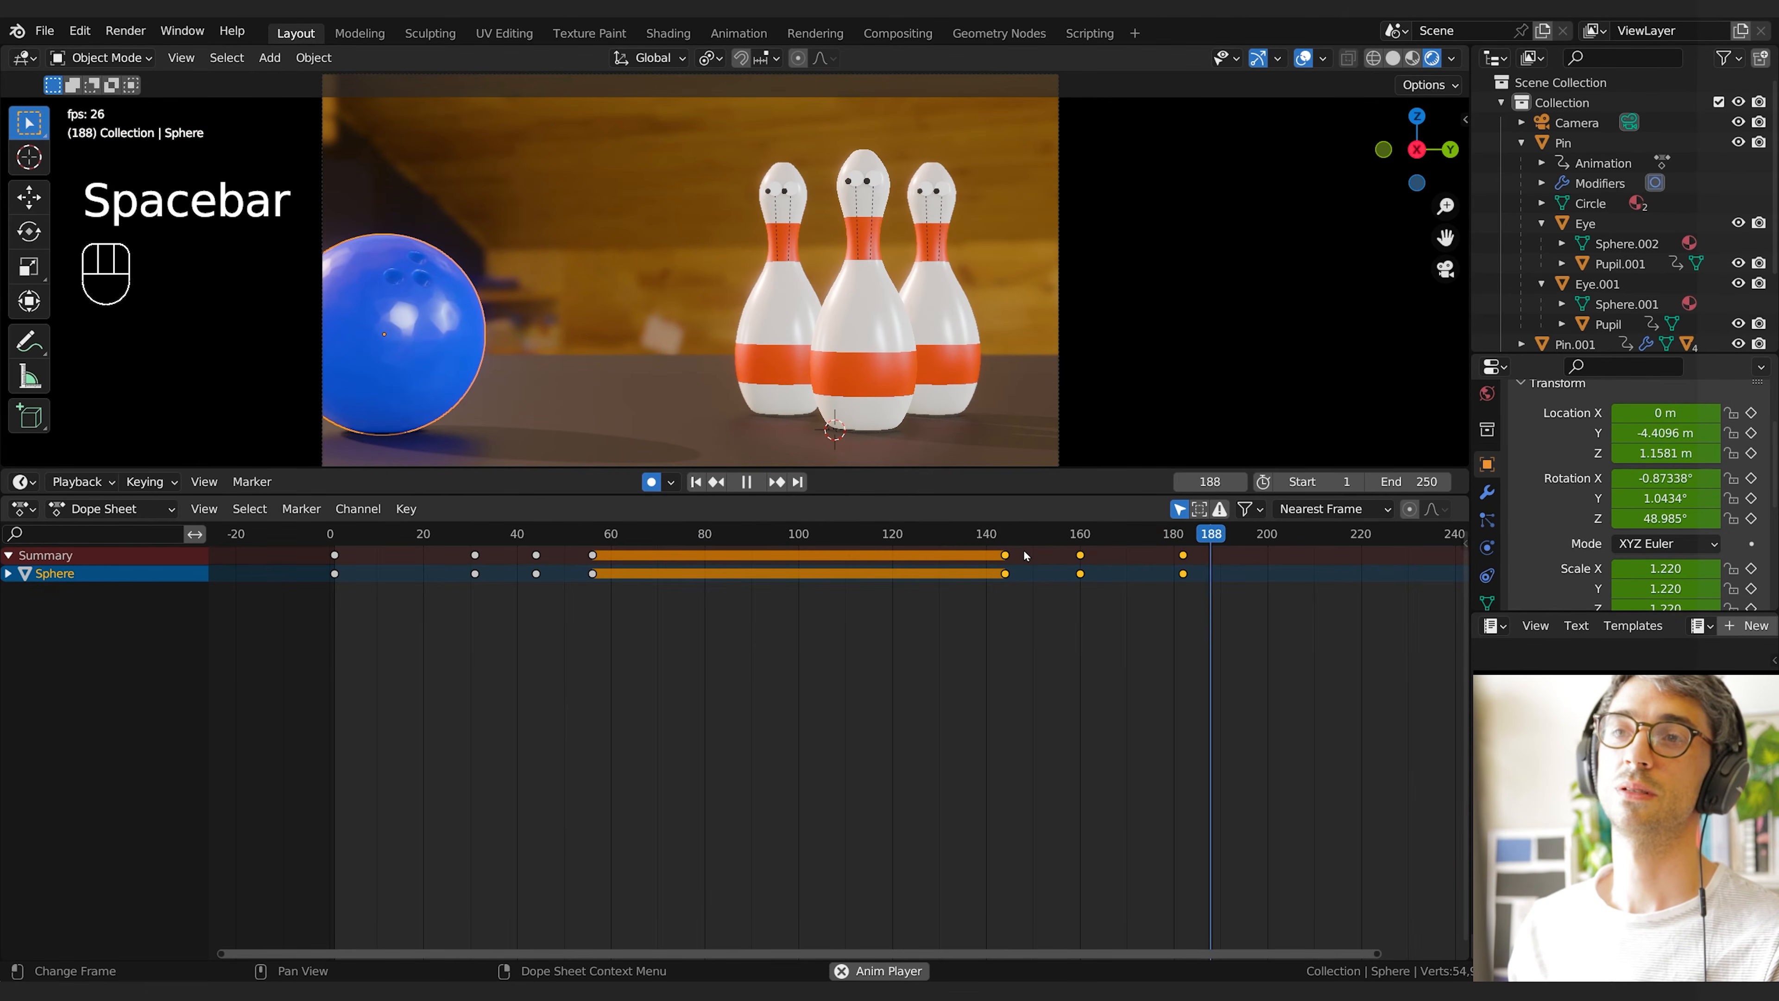
# Stop playback at frame 190 and insert a Location, Rotation & Scale keyframe for the bowling ball
pyautogui.press('space')
pyautogui.press('i')
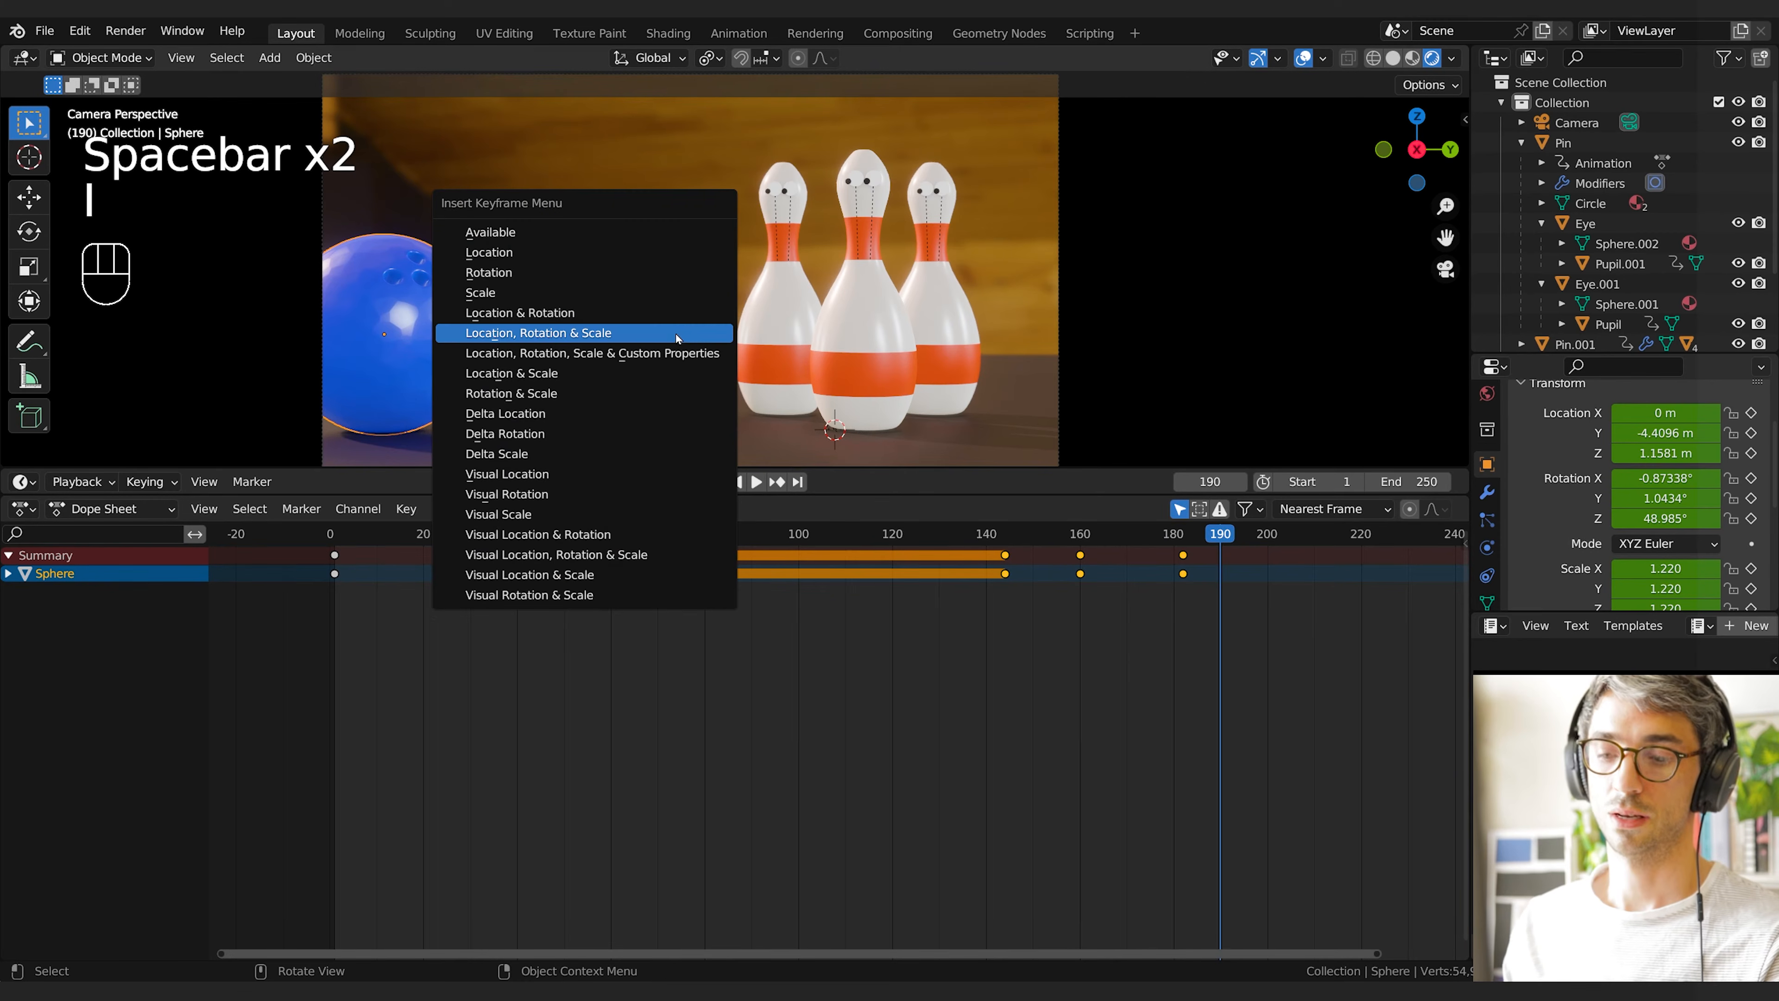
pyautogui.click(675, 334)
# At frame 201, rotate the ball about 355° about the view axis and move it about 10.47 m along global Y
pyautogui.moveTo(1223, 663); pyautogui.dragTo(795, 666, button='middle')
pyautogui.moveTo(797, 537); pyautogui.dragTo(834, 540)
pyautogui.press('r')
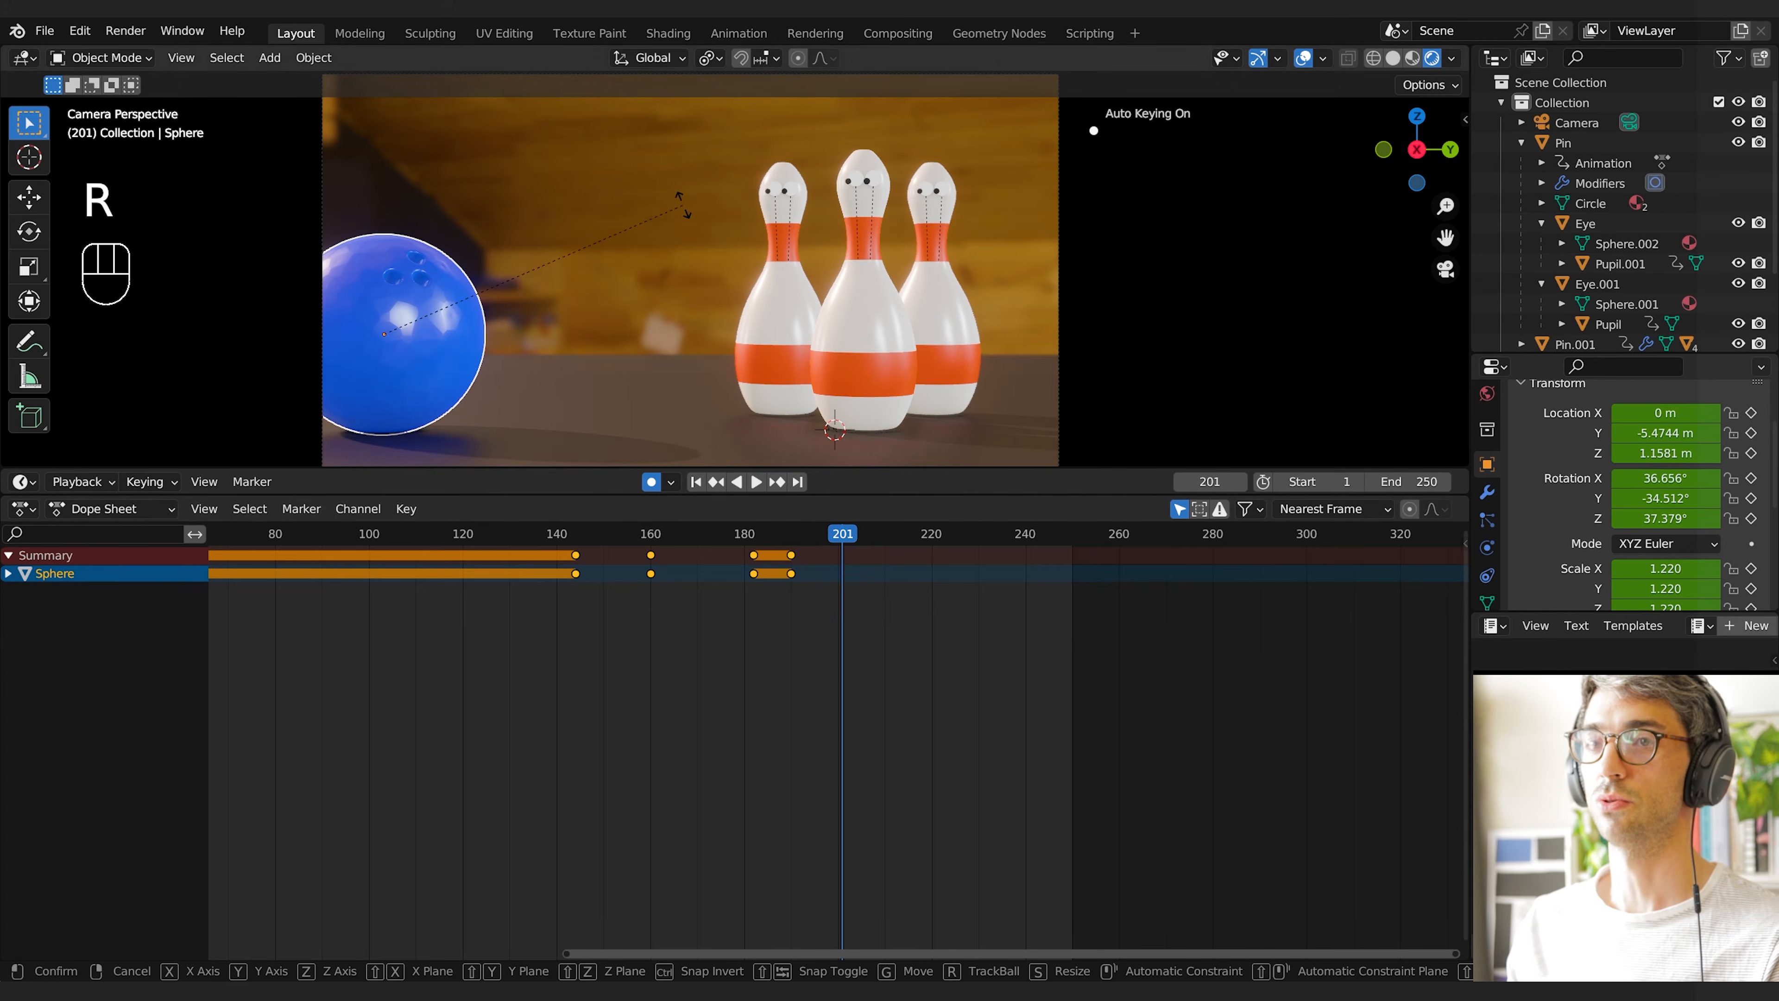
pyautogui.click(490, 242)
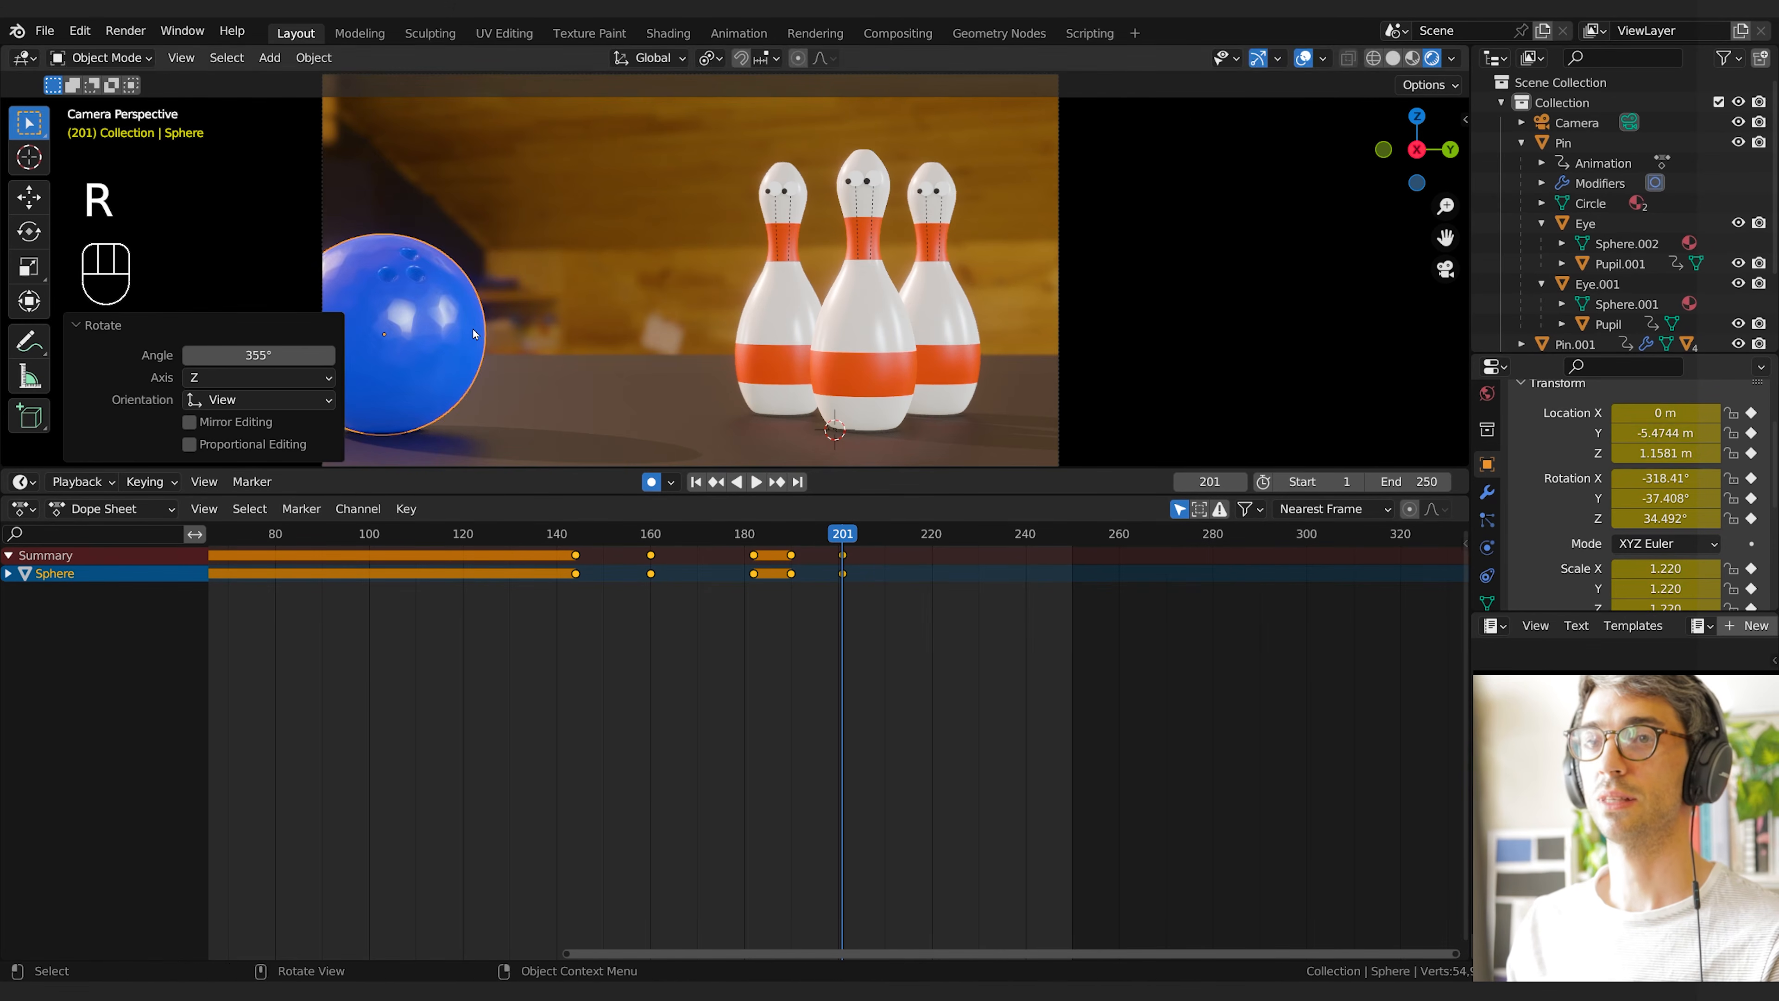
pyautogui.press('g')
pyautogui.press('y')
pyautogui.click(1188, 419)
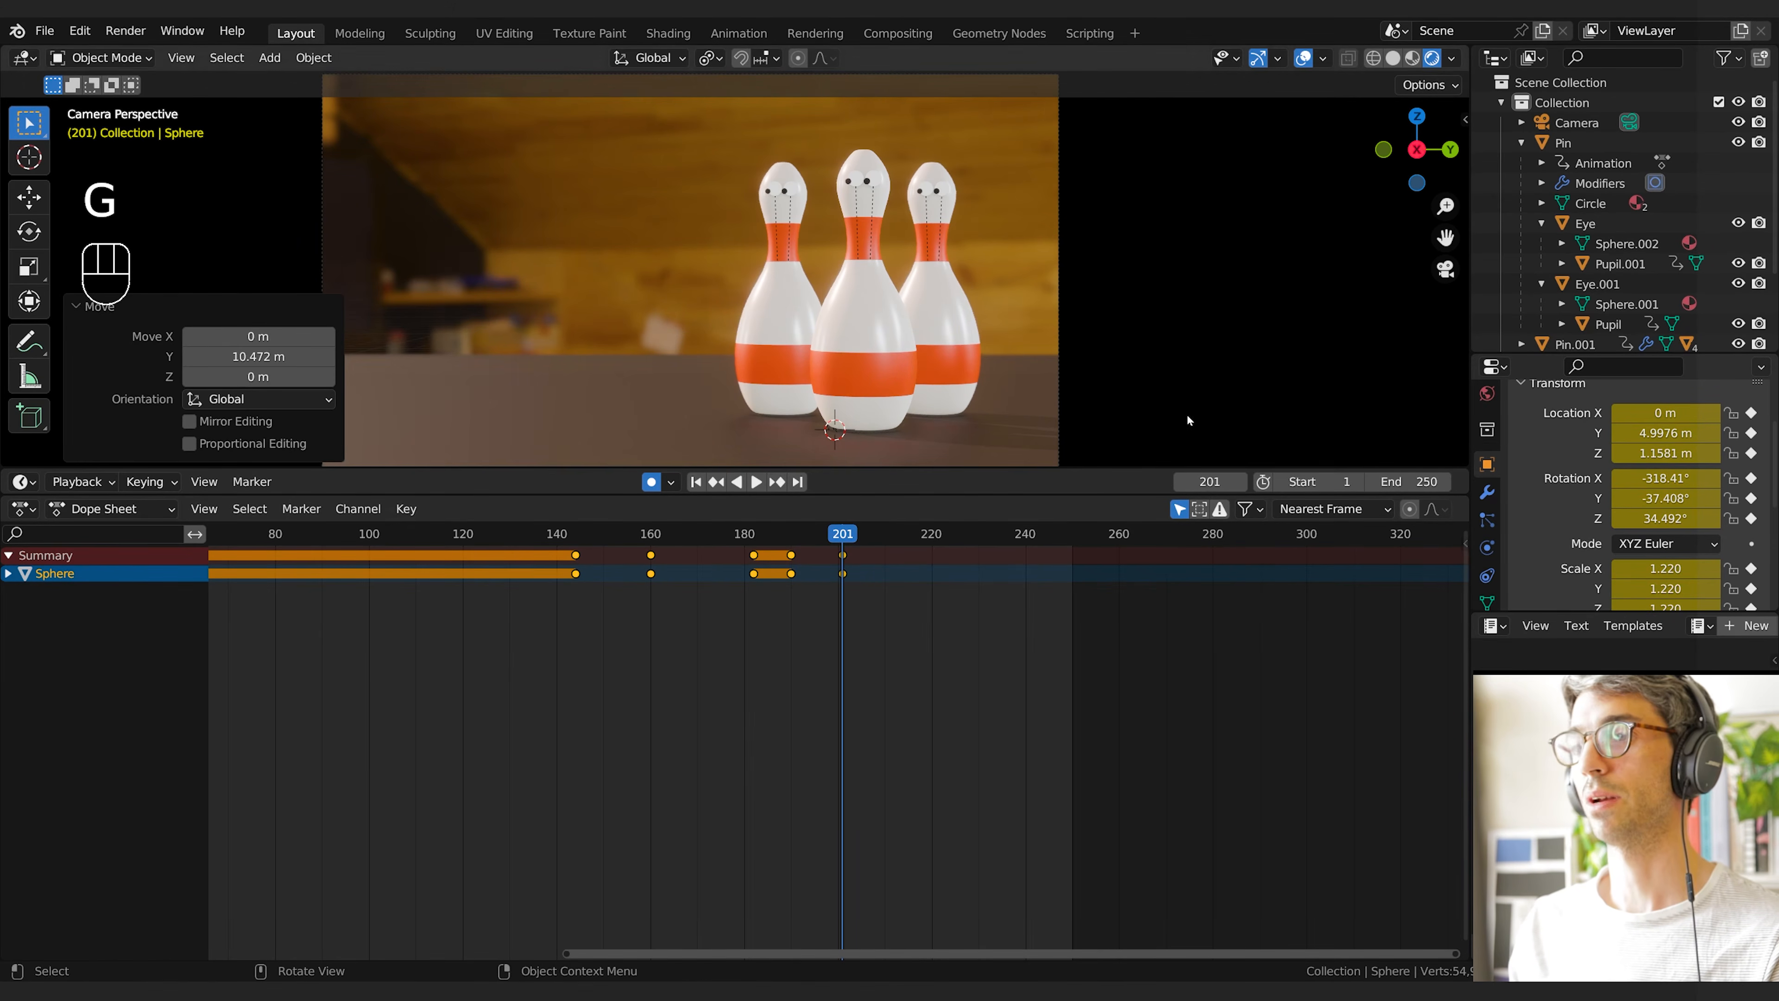
# Hide the viewport overlays and play back the ball's charge past the pins, ending on frame 190
pyautogui.moveTo(837, 533); pyautogui.dragTo(677, 558)
pyautogui.press('space')
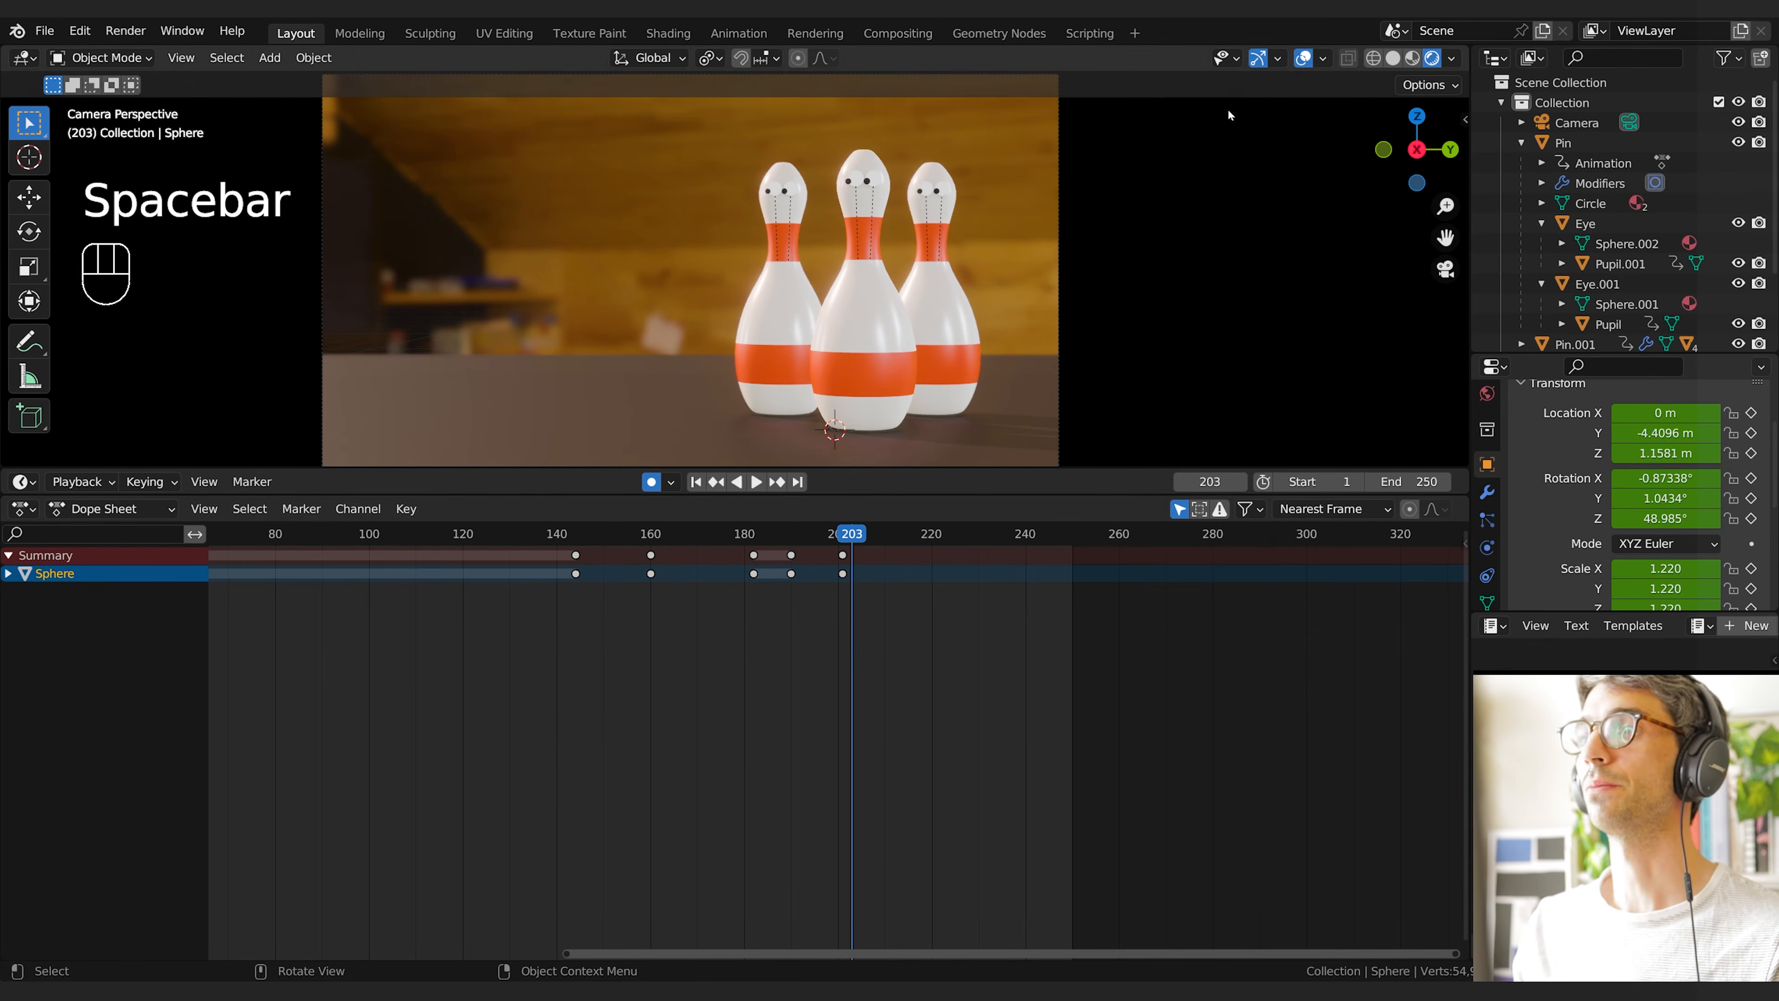
pyautogui.click(1302, 58)
pyautogui.press('space')
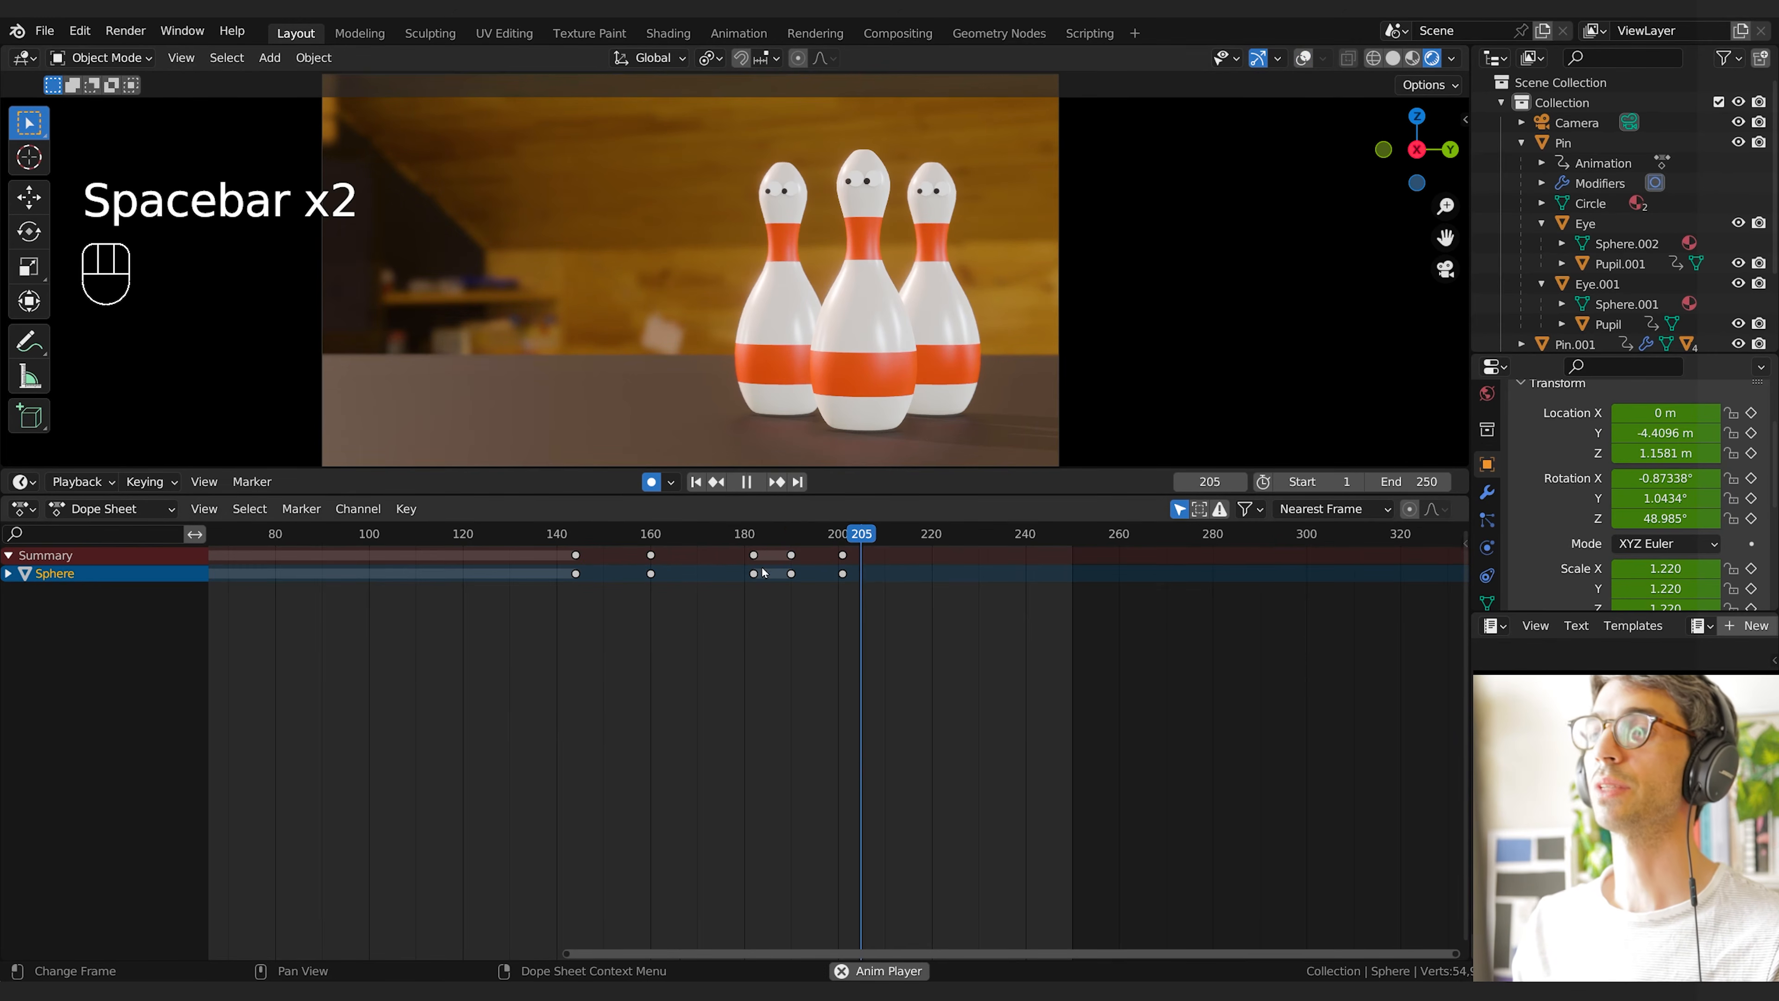
pyautogui.moveTo(852, 536); pyautogui.dragTo(669, 543)
pyautogui.press('space')
pyautogui.press('space')
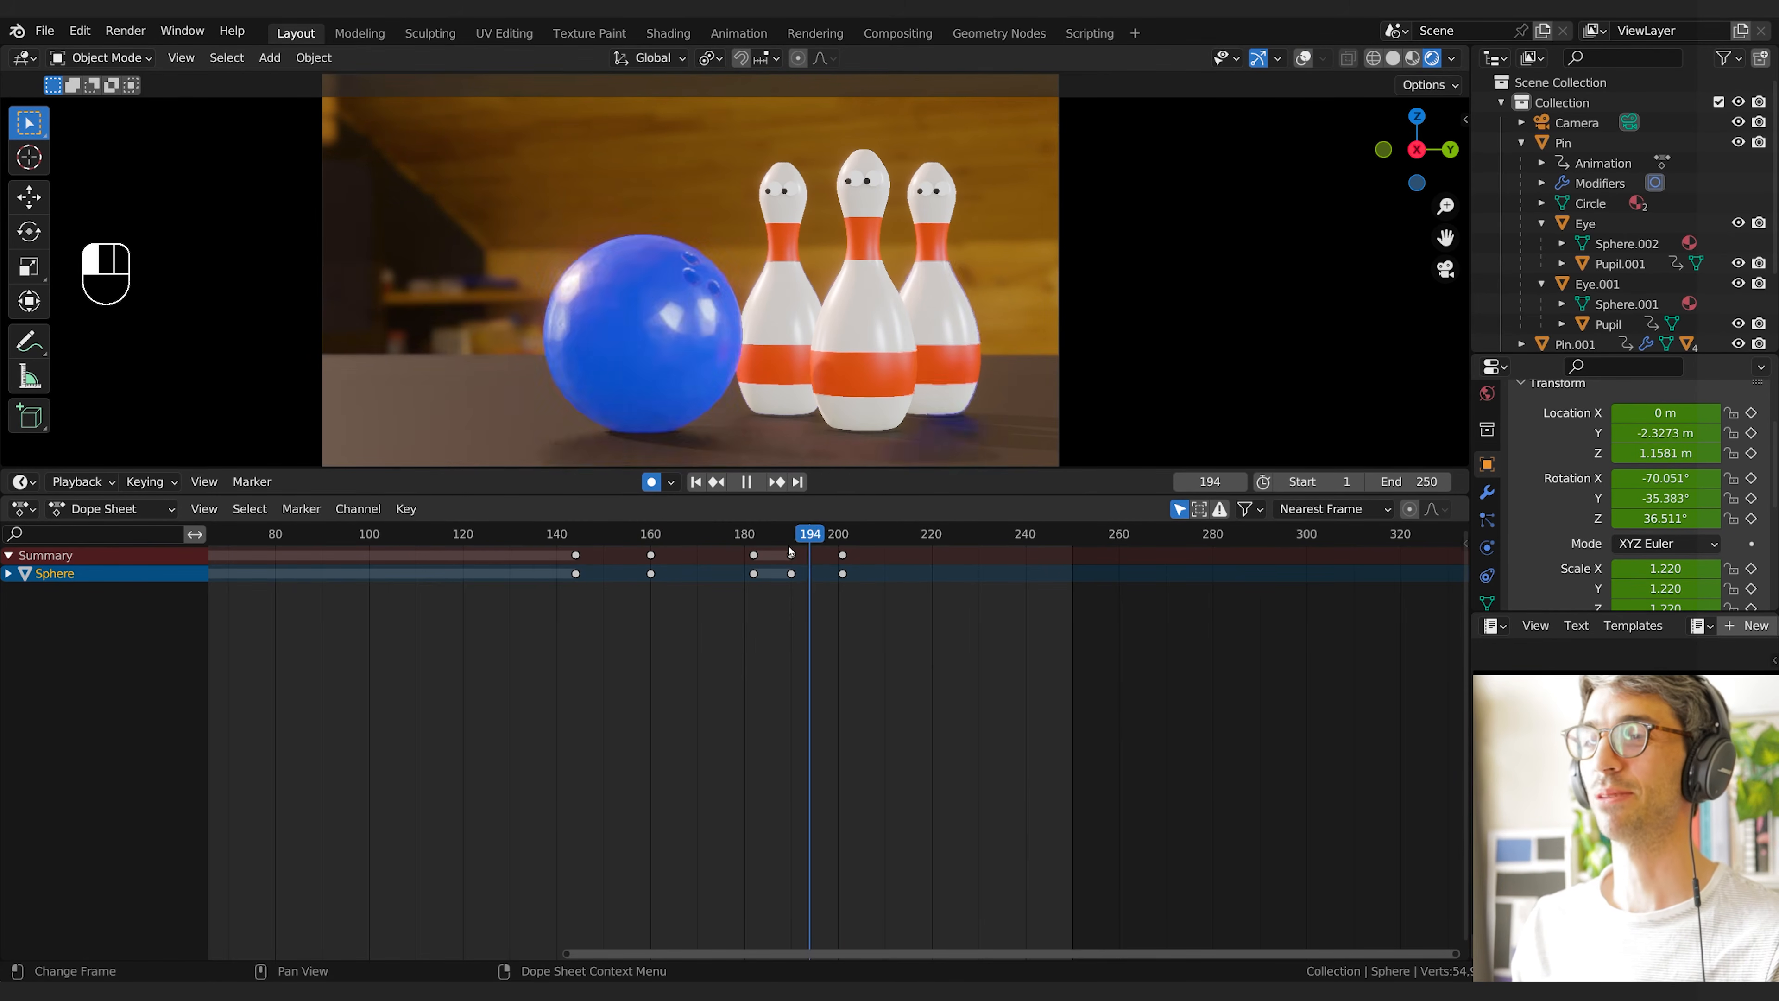
pyautogui.moveTo(802, 543)
pyautogui.mouseDown()
pyautogui.moveTo(819, 549)
pyautogui.moveTo(775, 551)
pyautogui.mouseUp()
pyautogui.press('space')
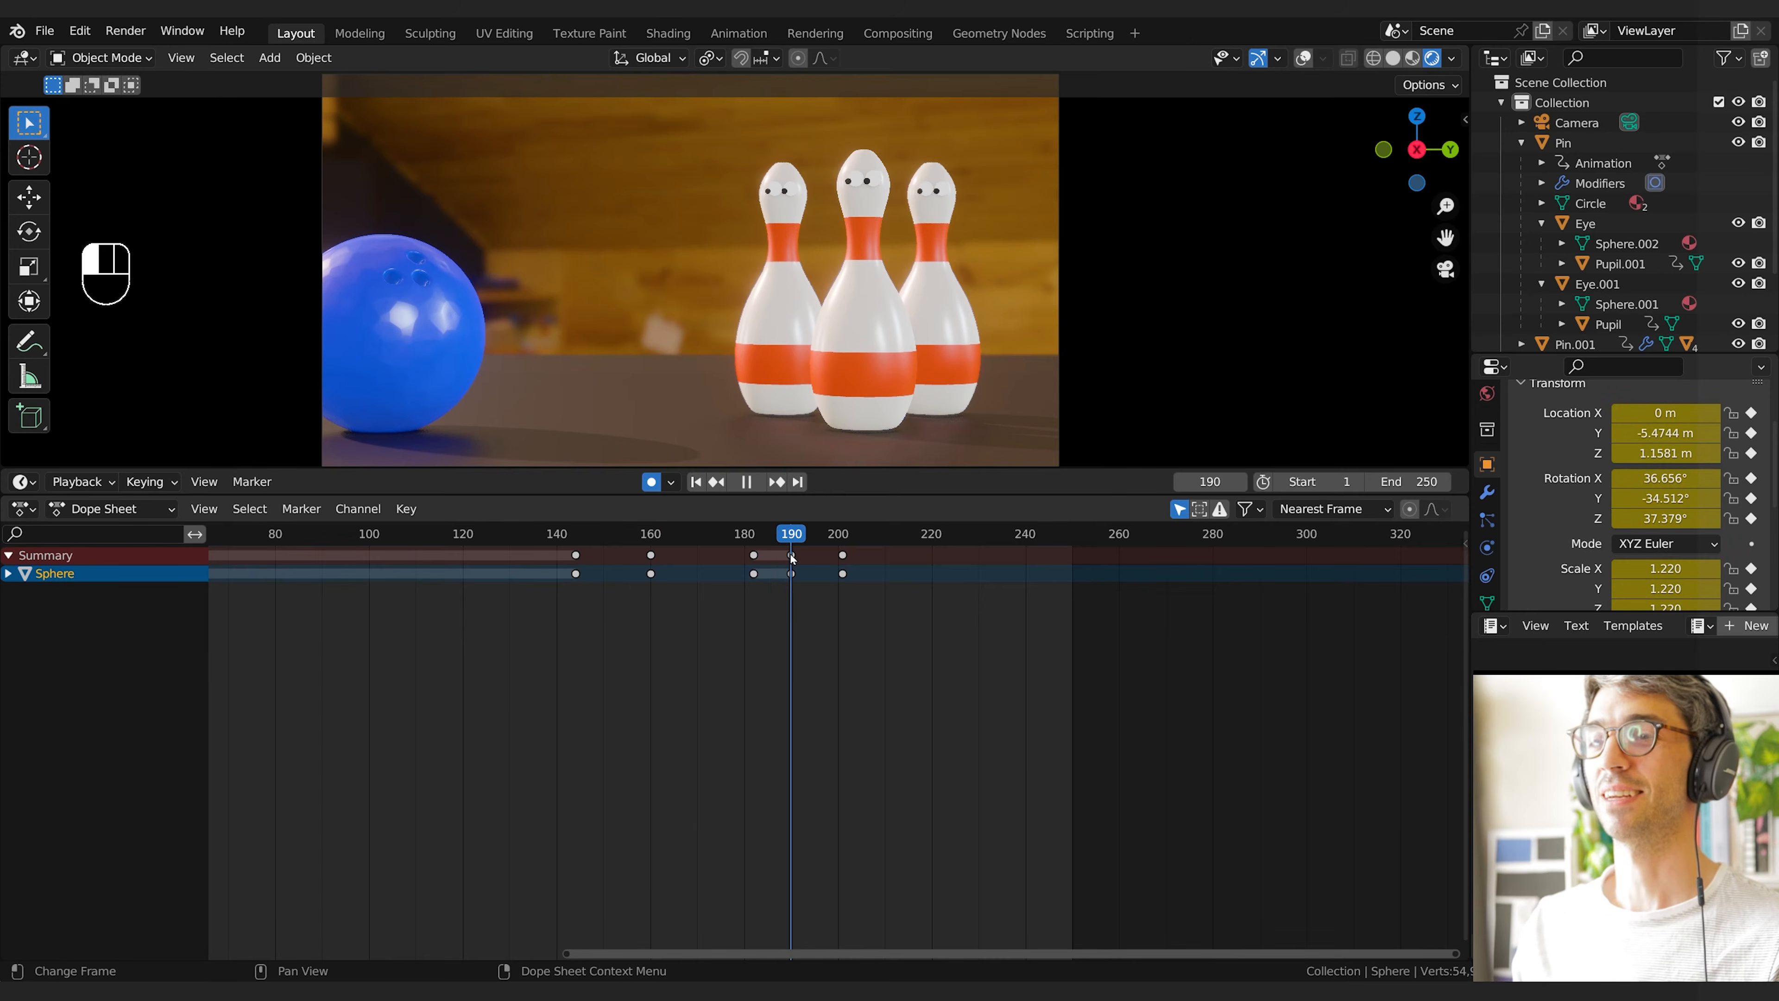
# Switch the Dope Sheet to the Graph Editor and expand the ball's Object Transforms channels
pyautogui.hotkey('ctrl', 'Tab')
pyautogui.click(8, 555)
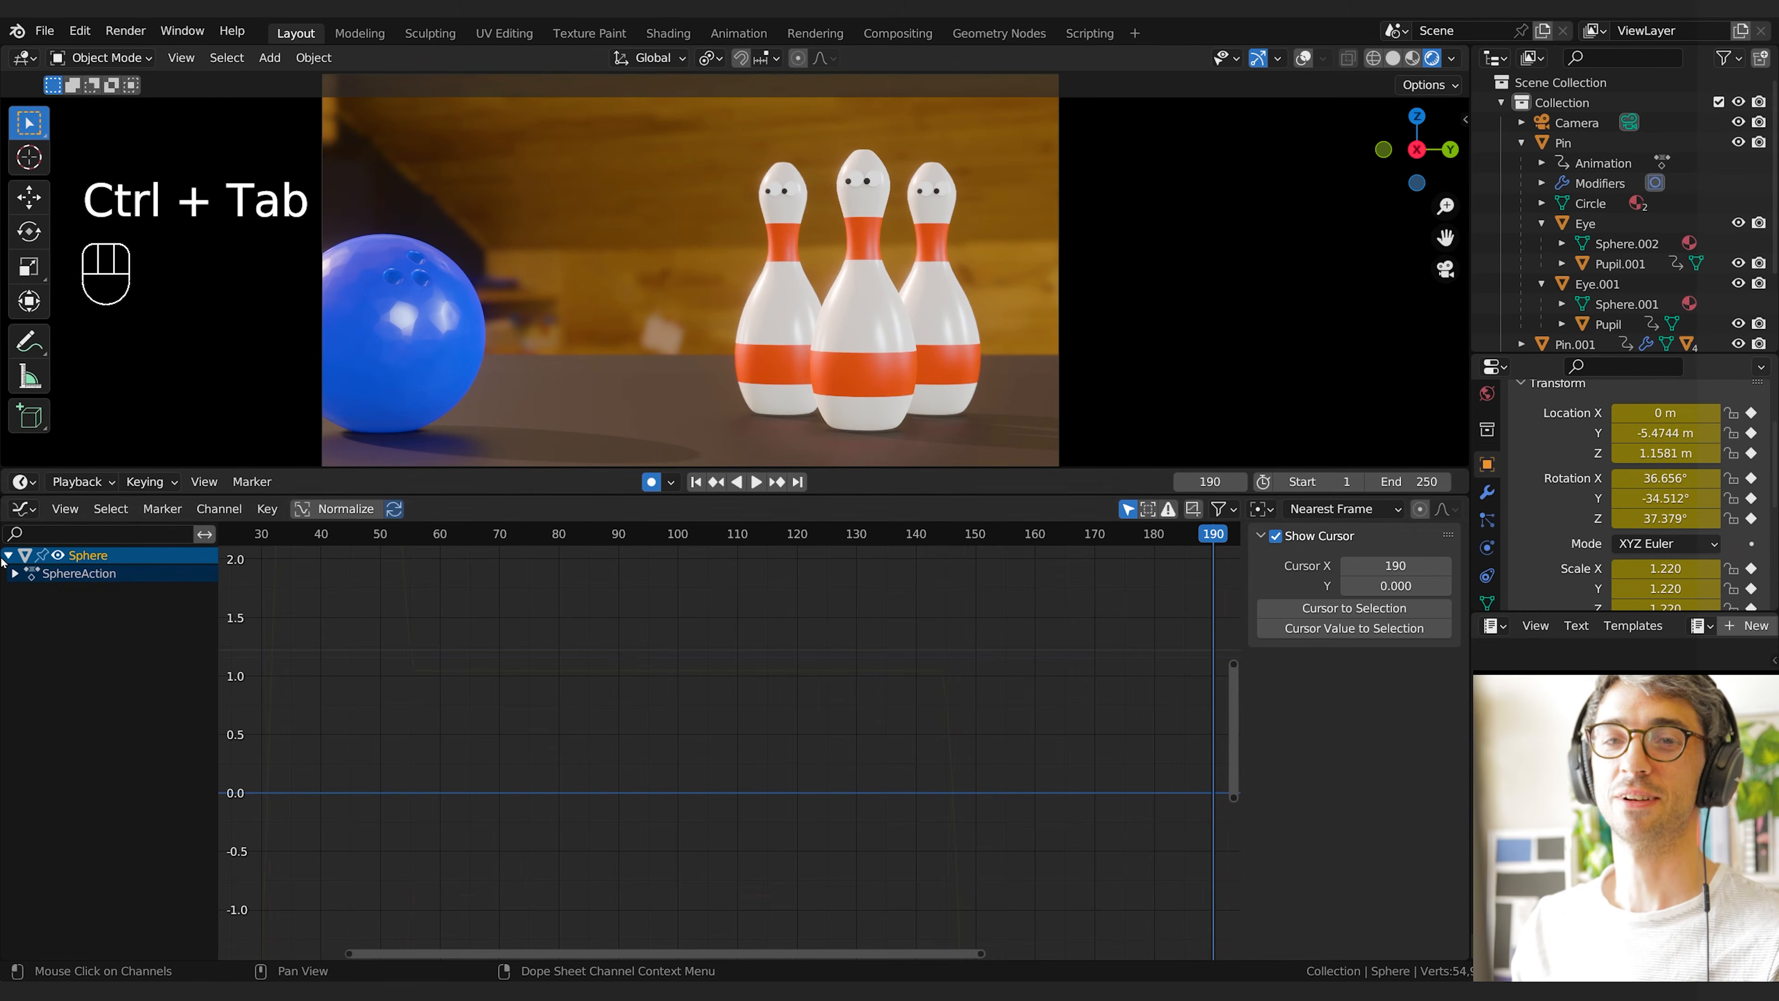
pyautogui.click(15, 573)
pyautogui.click(21, 592)
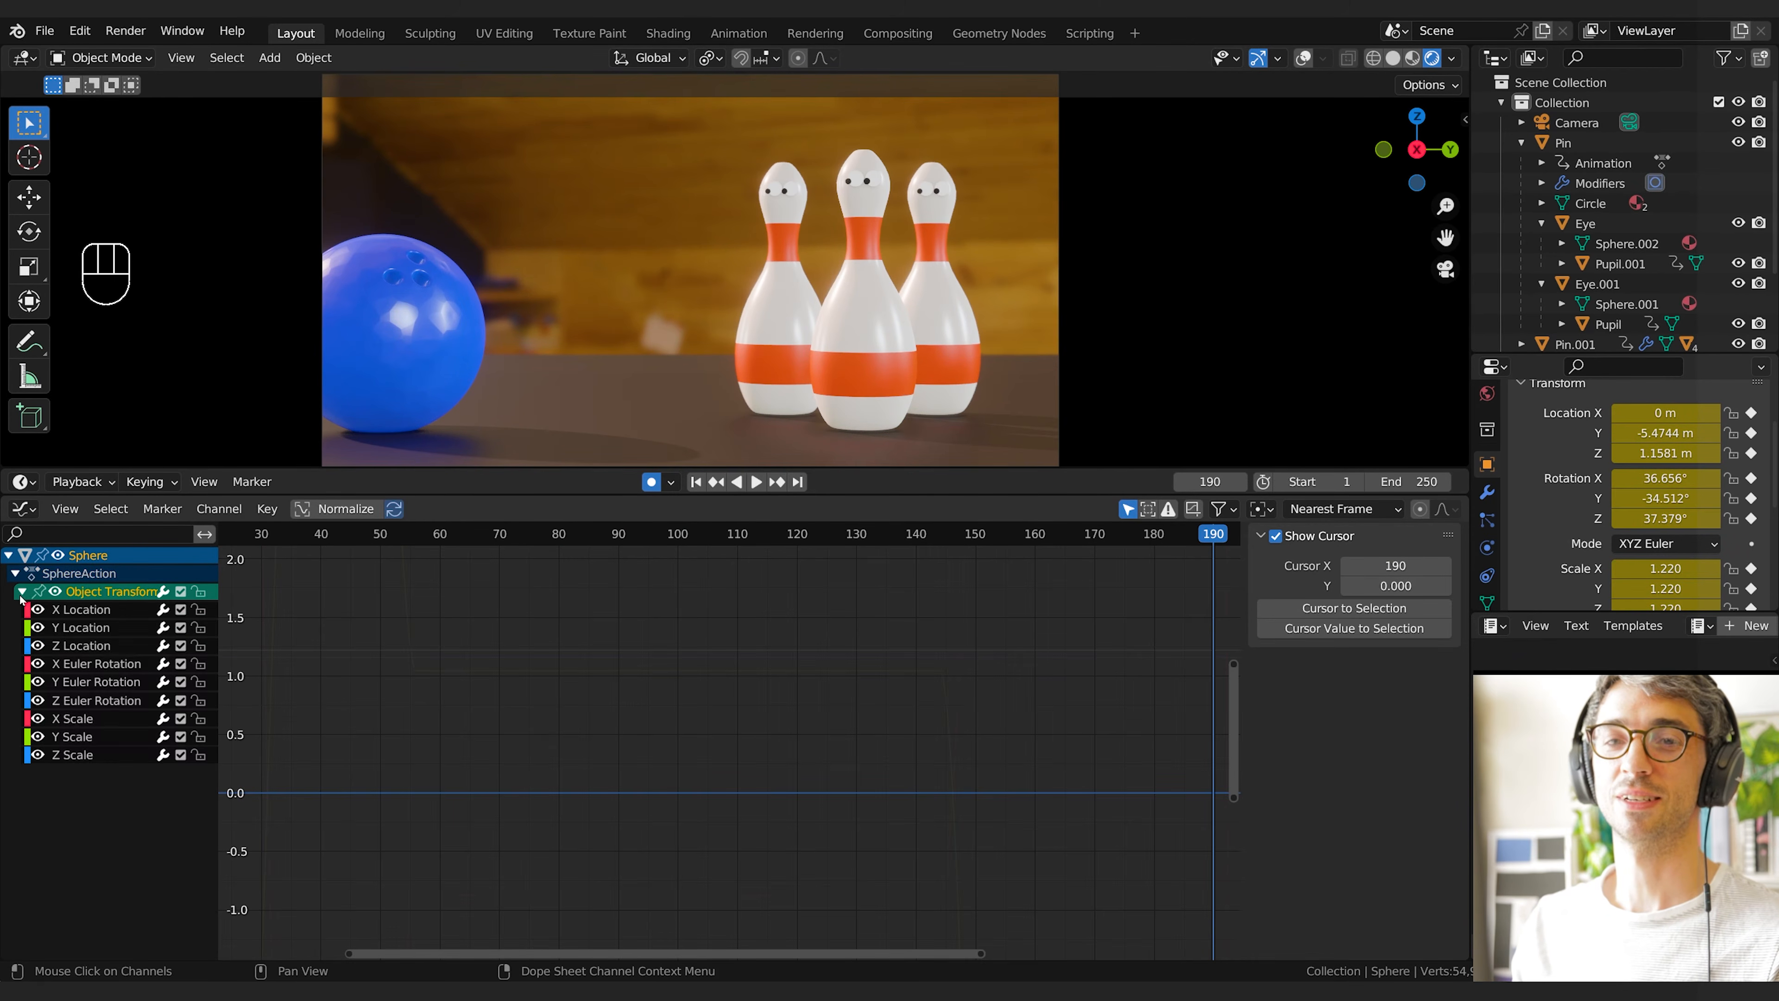
# Select all keyframes of the ball's X Location curve and delete that channel
pyautogui.click(73, 610)
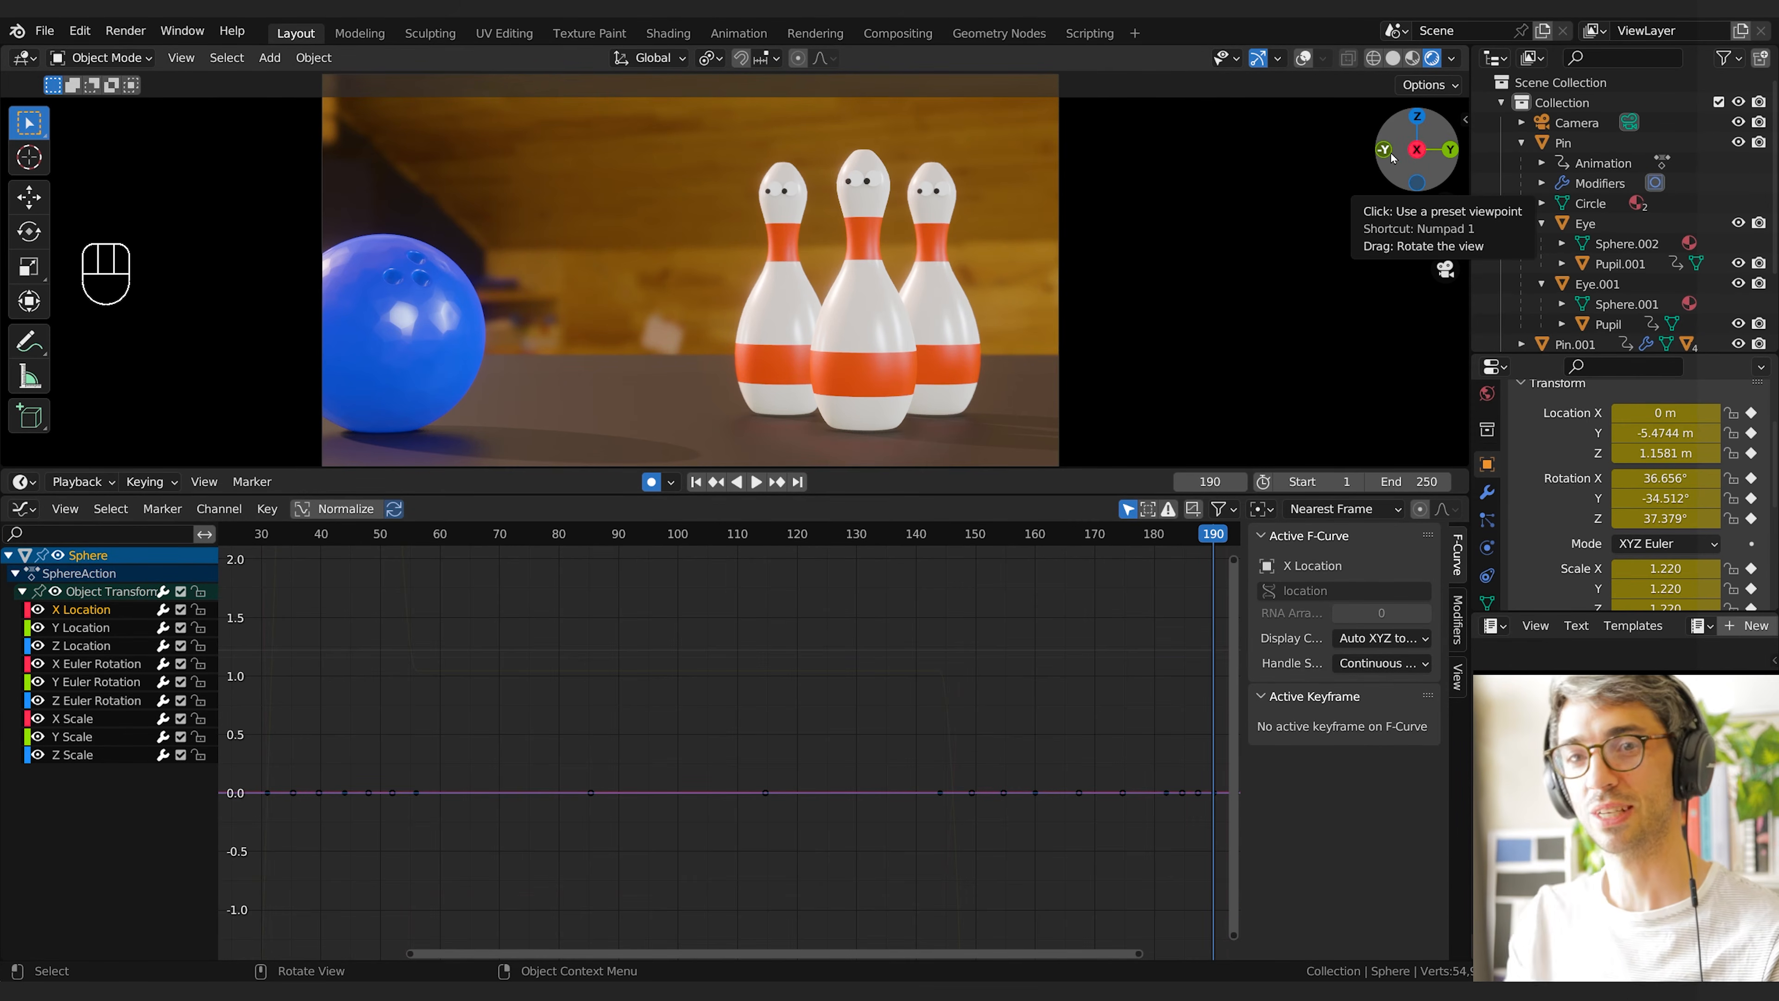
pyautogui.press('a')
pyautogui.press('KP_Decimal')
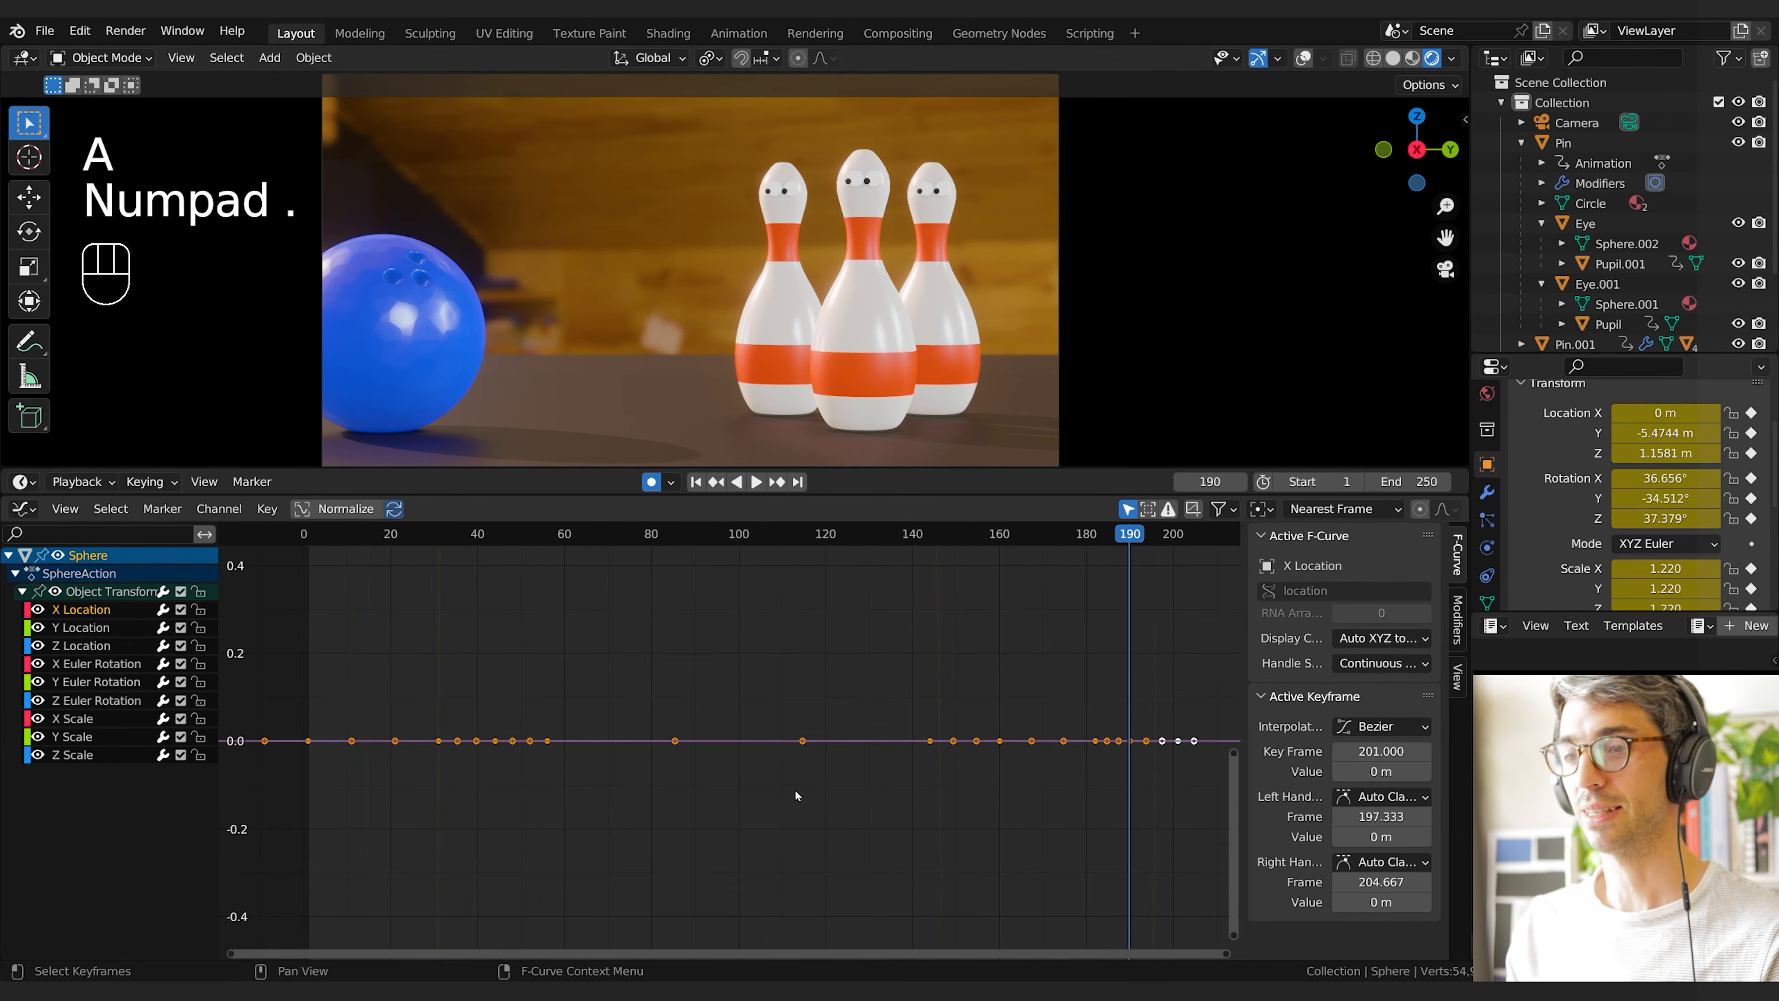
pyautogui.scroll(-2, 795, 790)
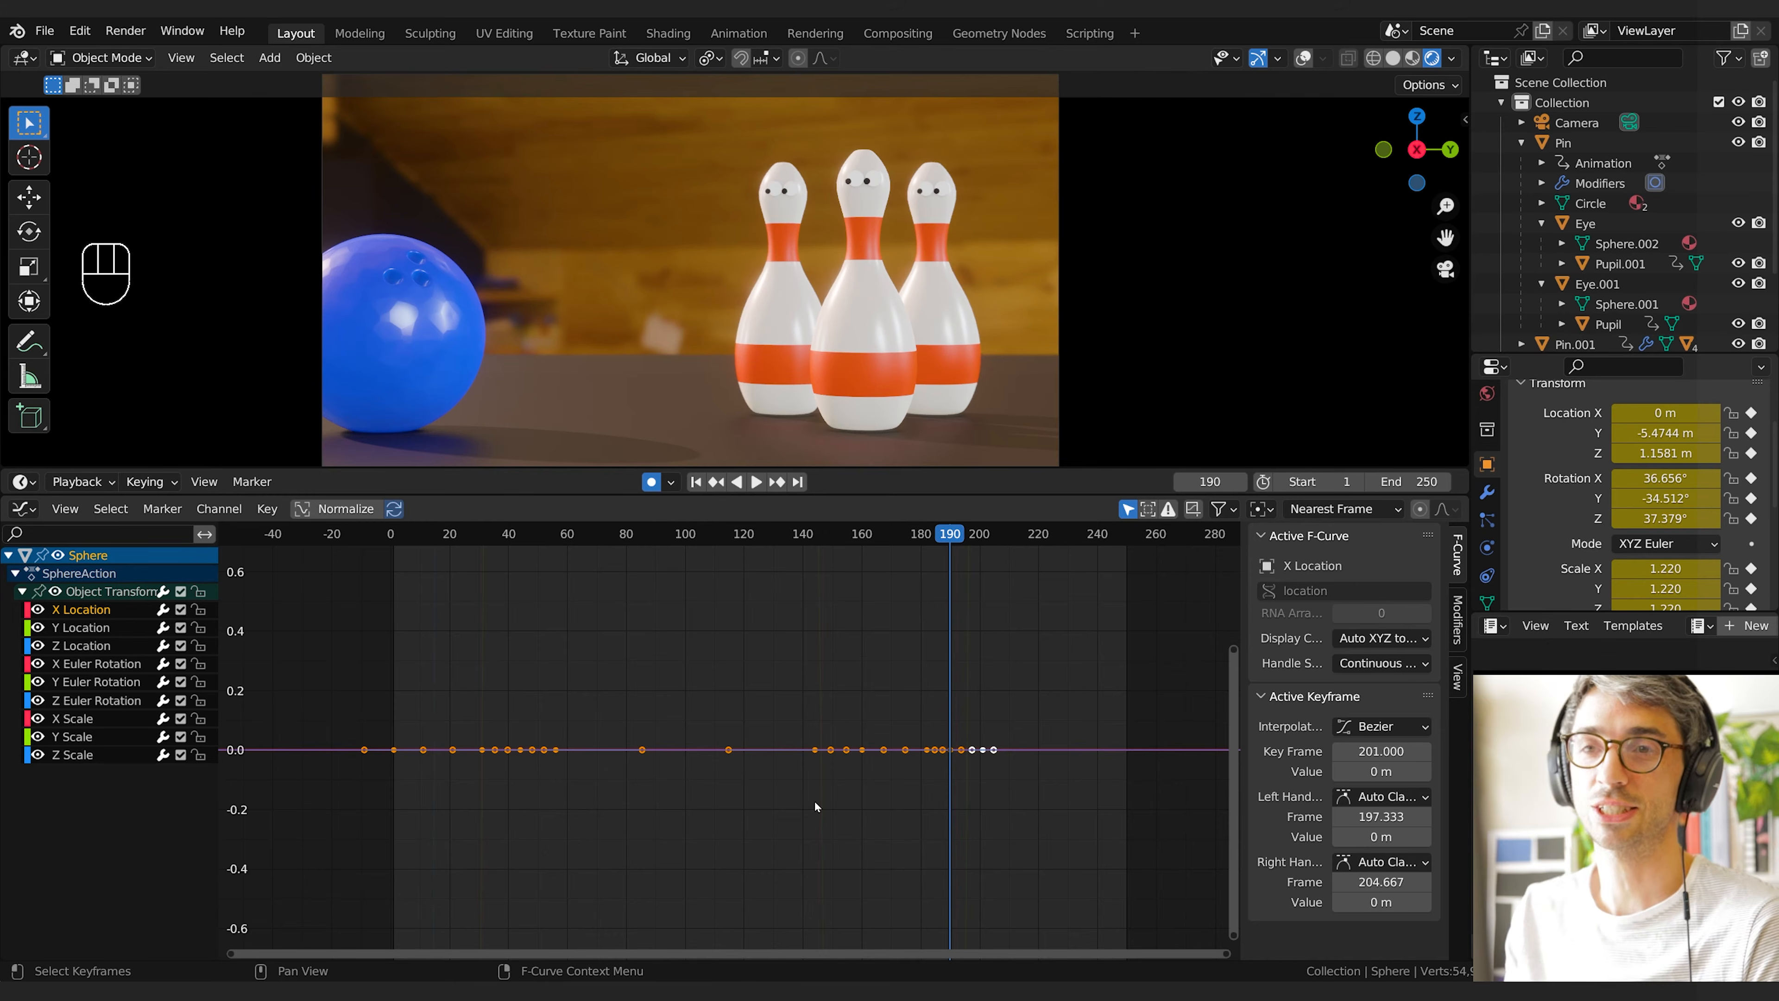
pyautogui.press('x')
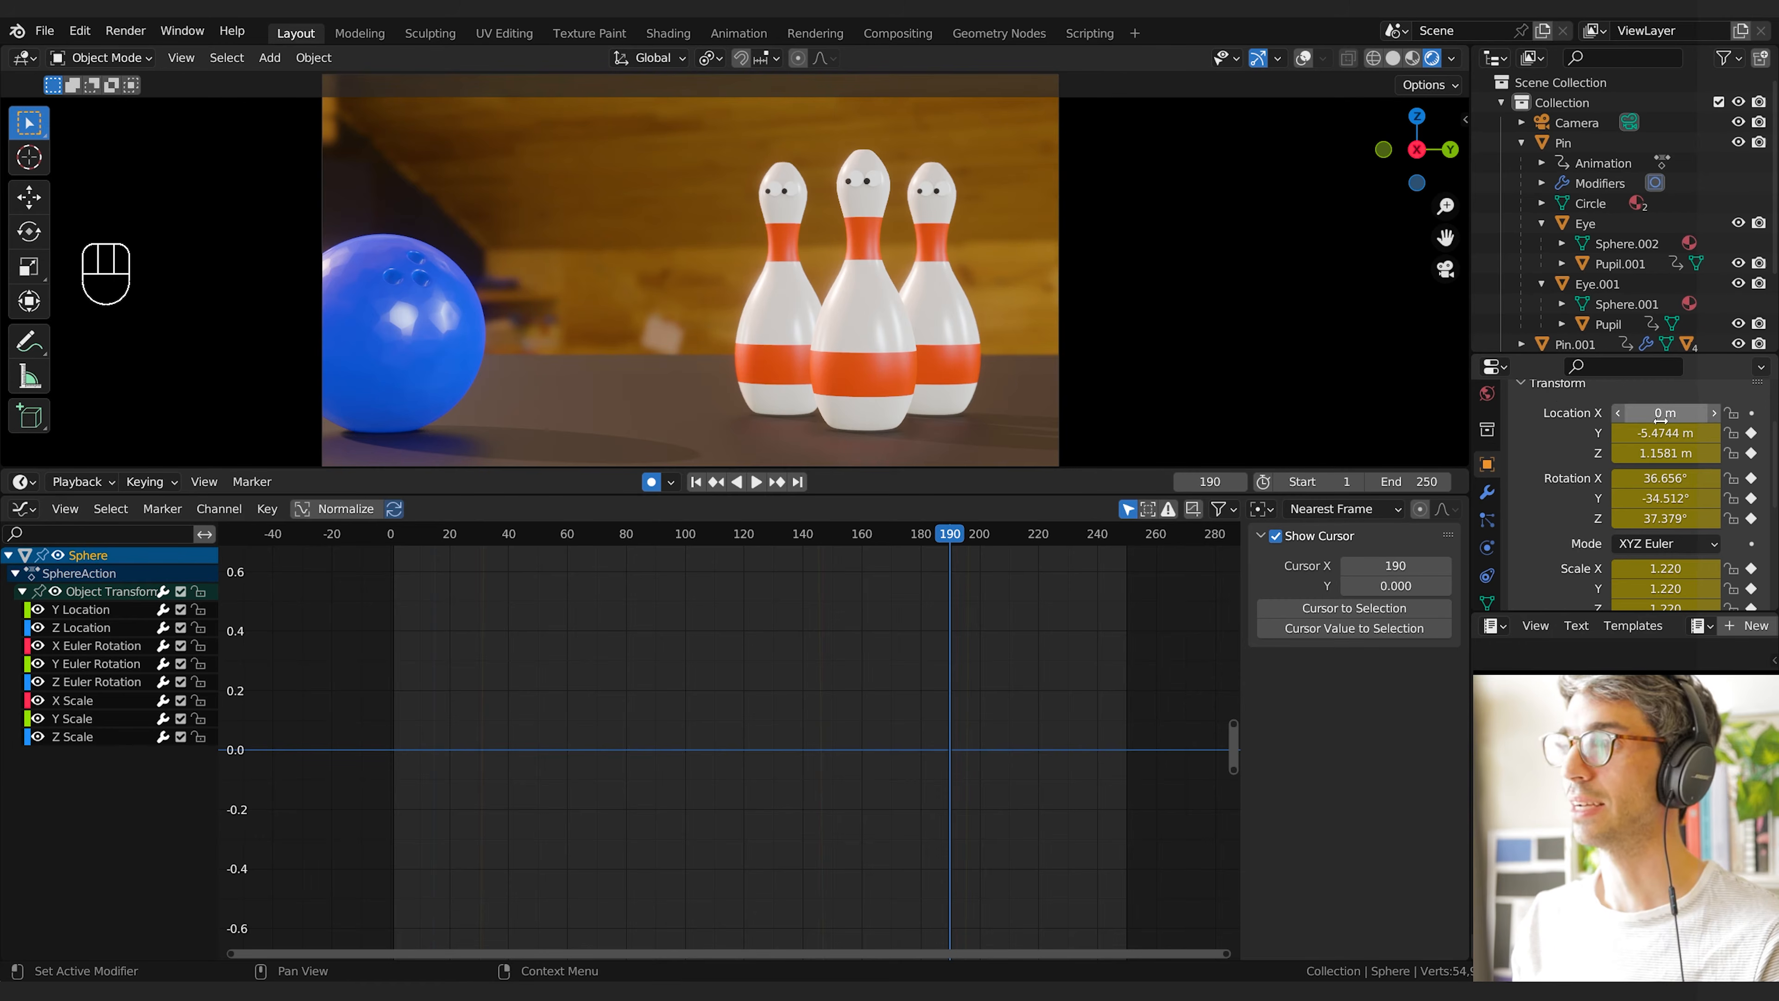
# Shift the ball on the now unkeyed X axis to about -1.03 m, checking its path around the pins in playback
pyautogui.click(1675, 408)
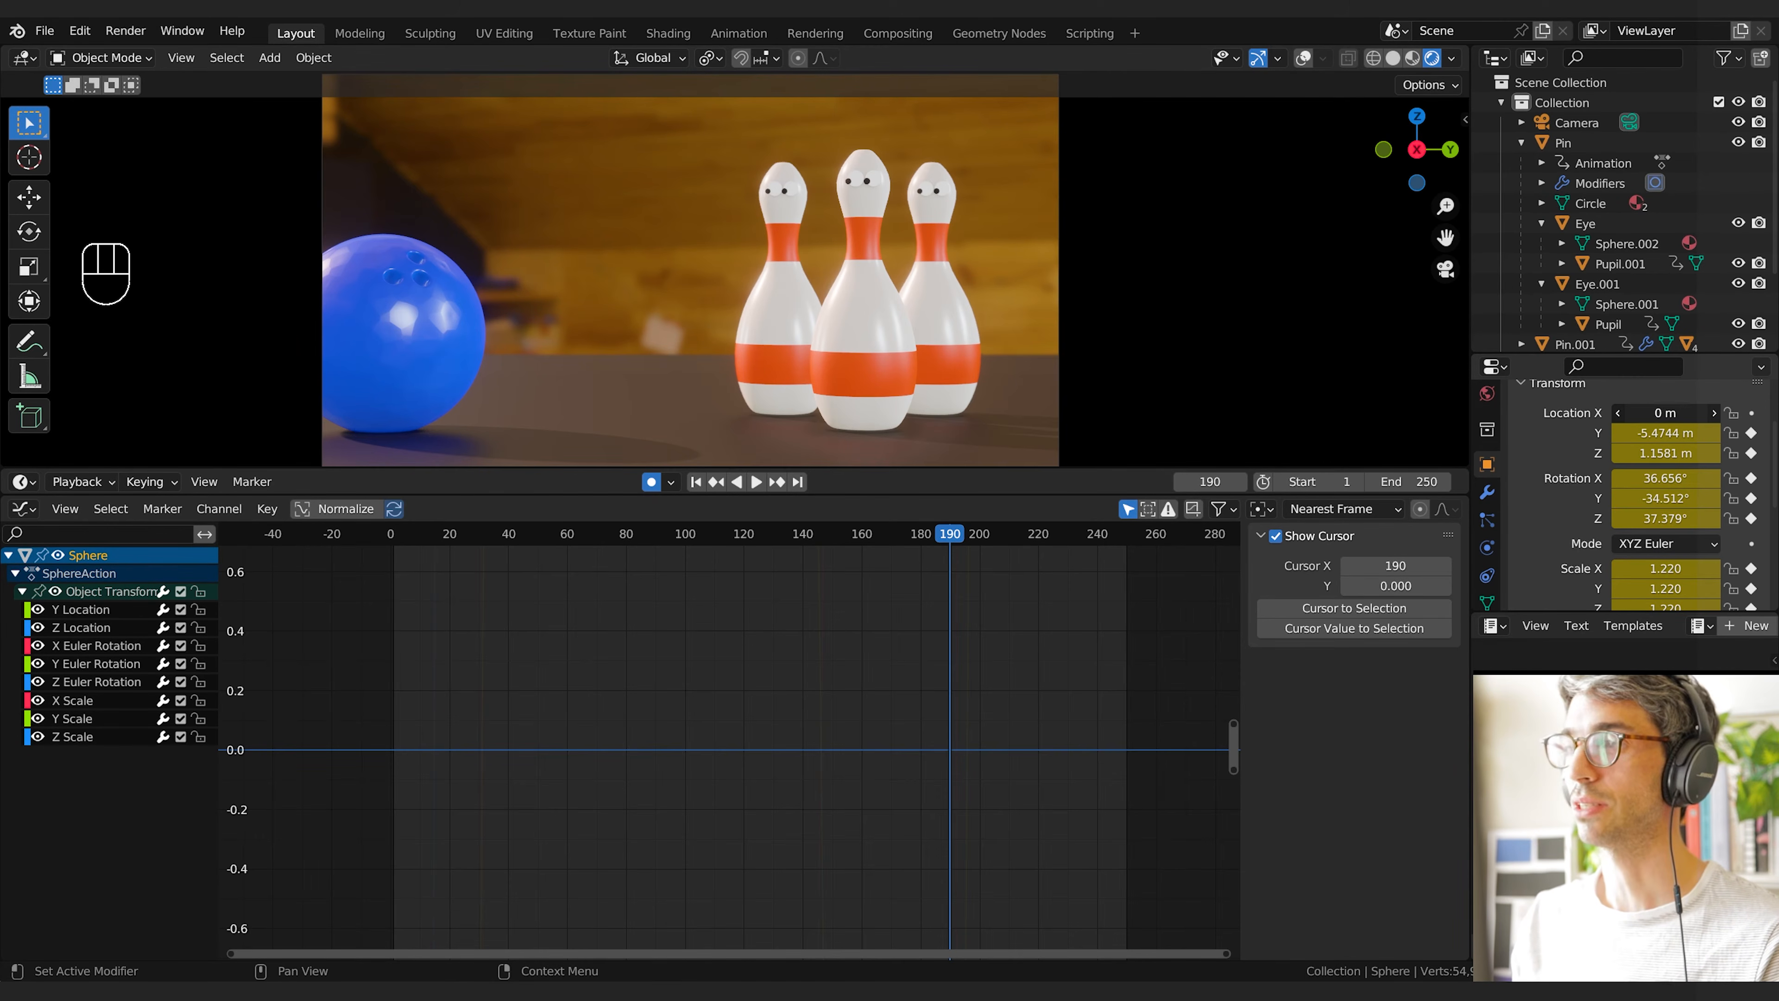
pyautogui.moveTo(1675, 409); pyautogui.dragTo(1444, 409)
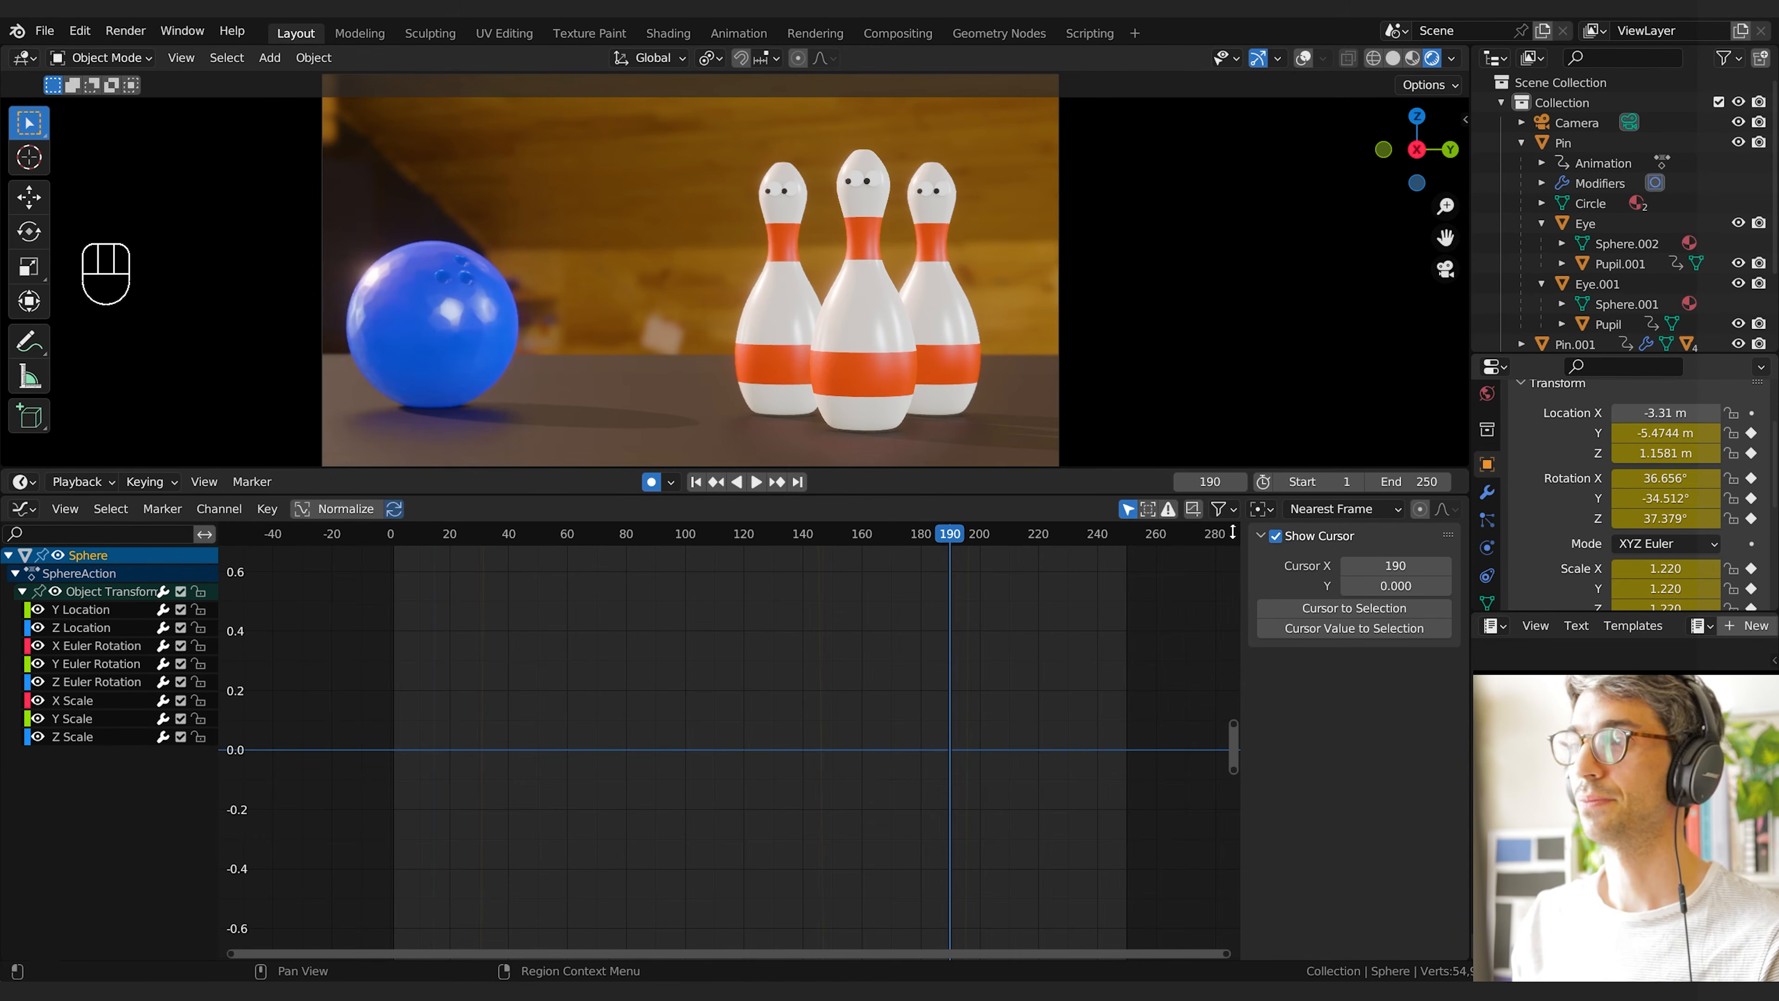
pyautogui.press('space')
pyautogui.press('space')
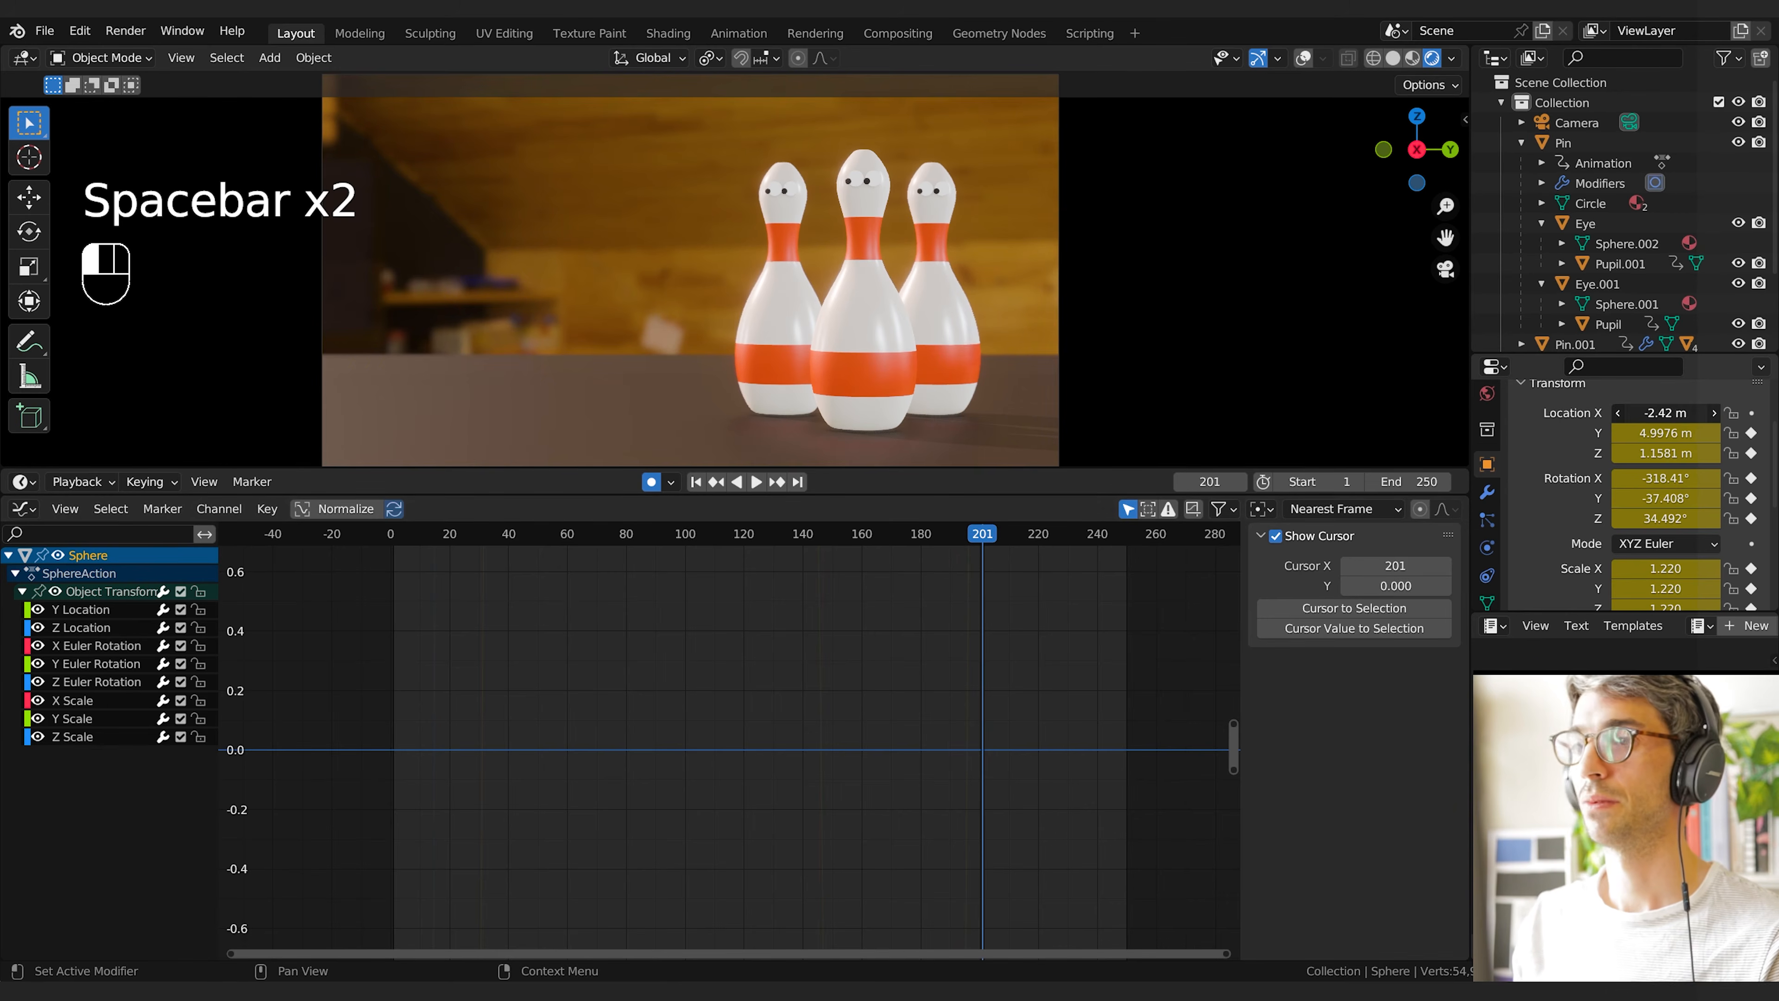
pyautogui.moveTo(833, 562); pyautogui.dragTo(954, 532)
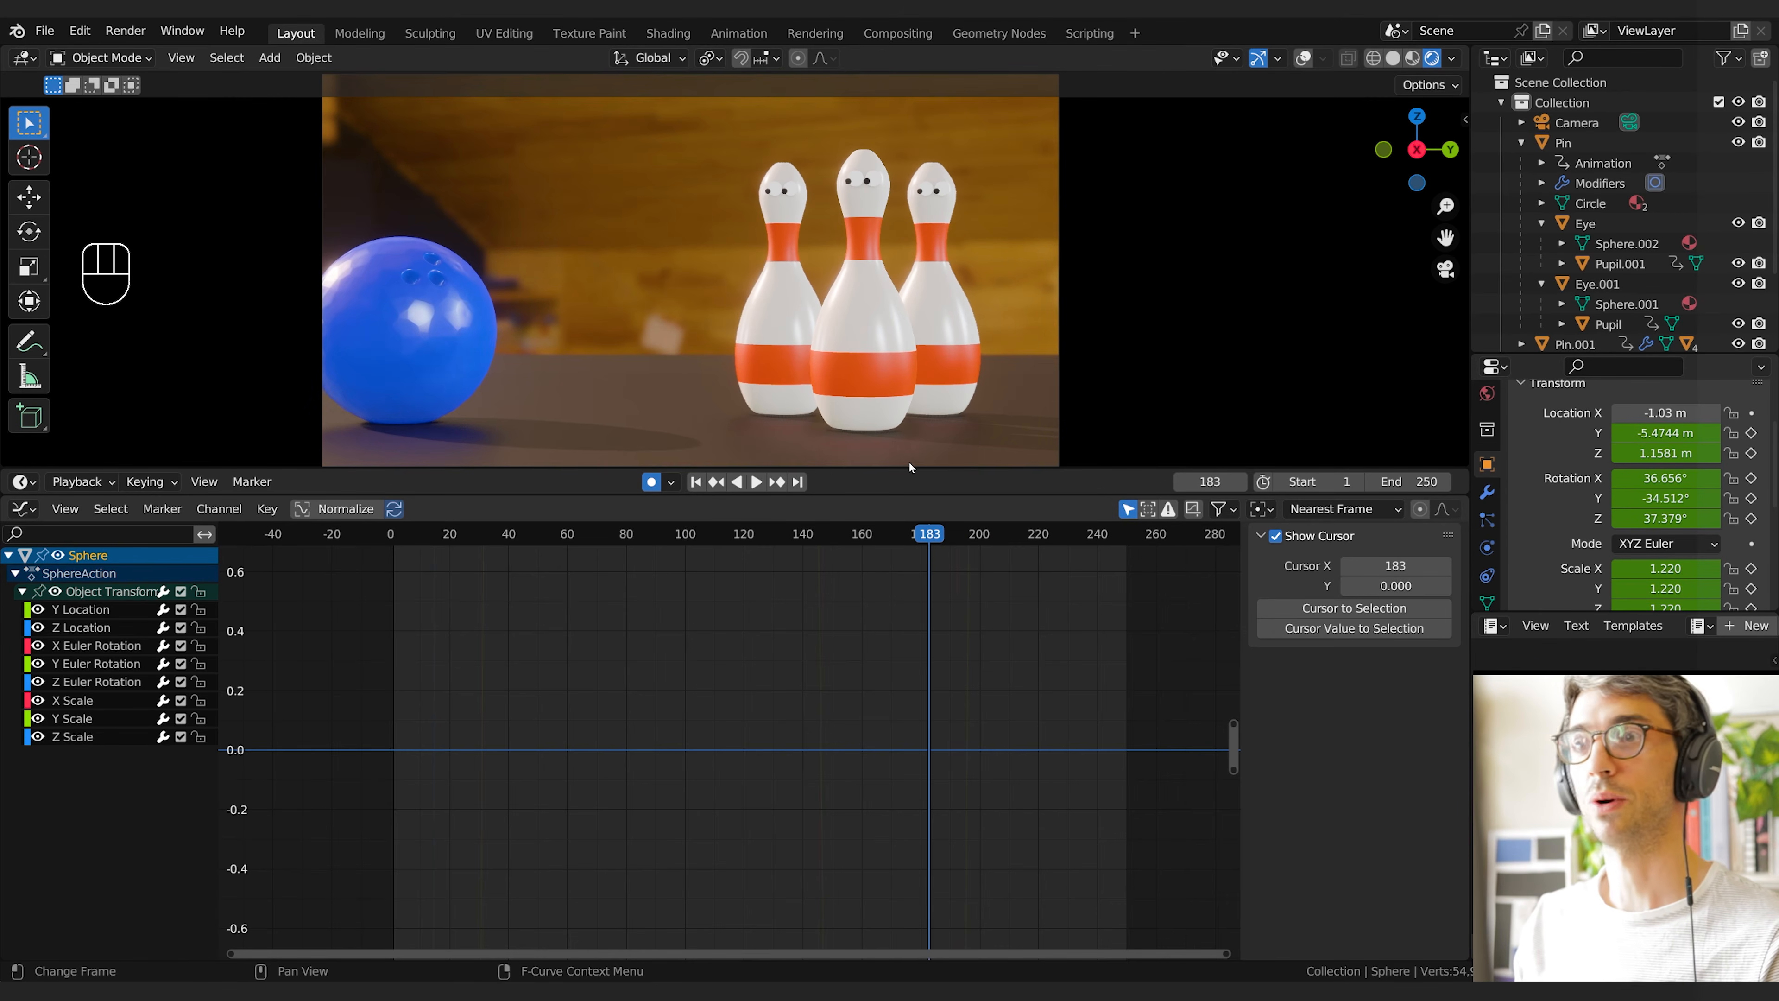
# Select the front pin and insert a keyframe for it at frame 191
pyautogui.click(890, 359)
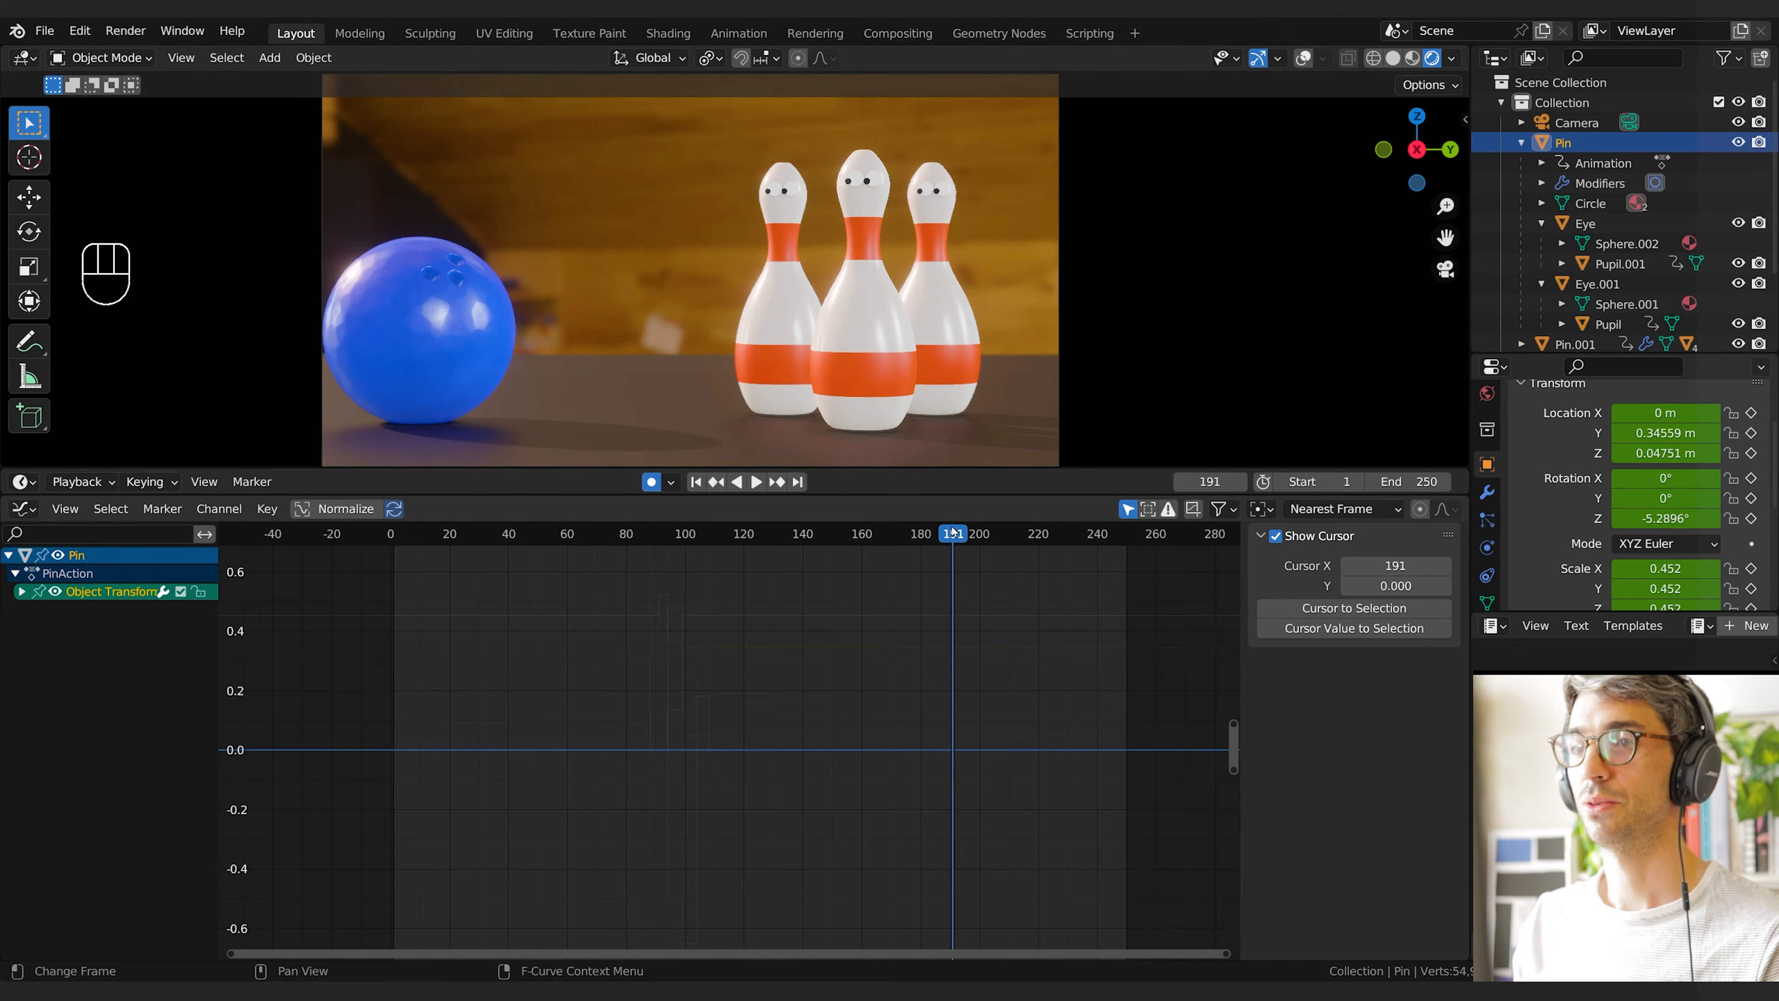
pyautogui.press('i')
pyautogui.click(909, 347)
# At frame 194, squash the front pin by 0.823 along global Z and widen it to a scale of about 0.58 in X and Y
pyautogui.press('Right')
pyautogui.press('Right')
pyautogui.press('Right')
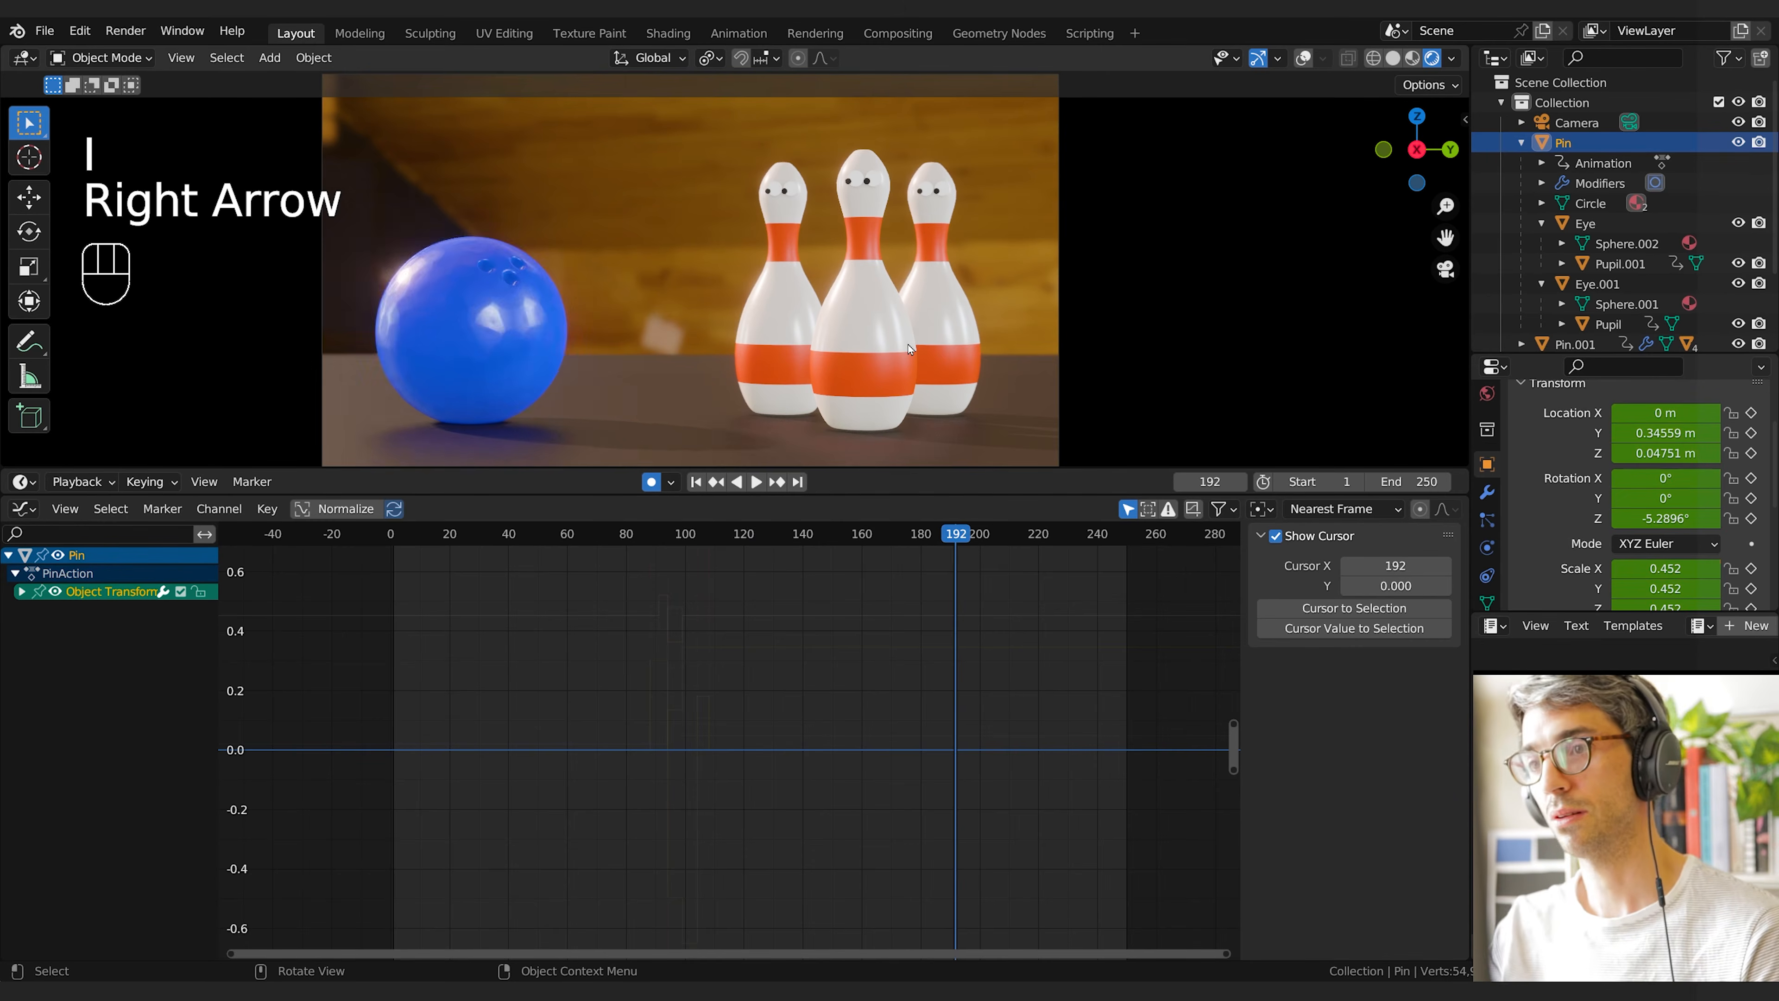
pyautogui.press('s')
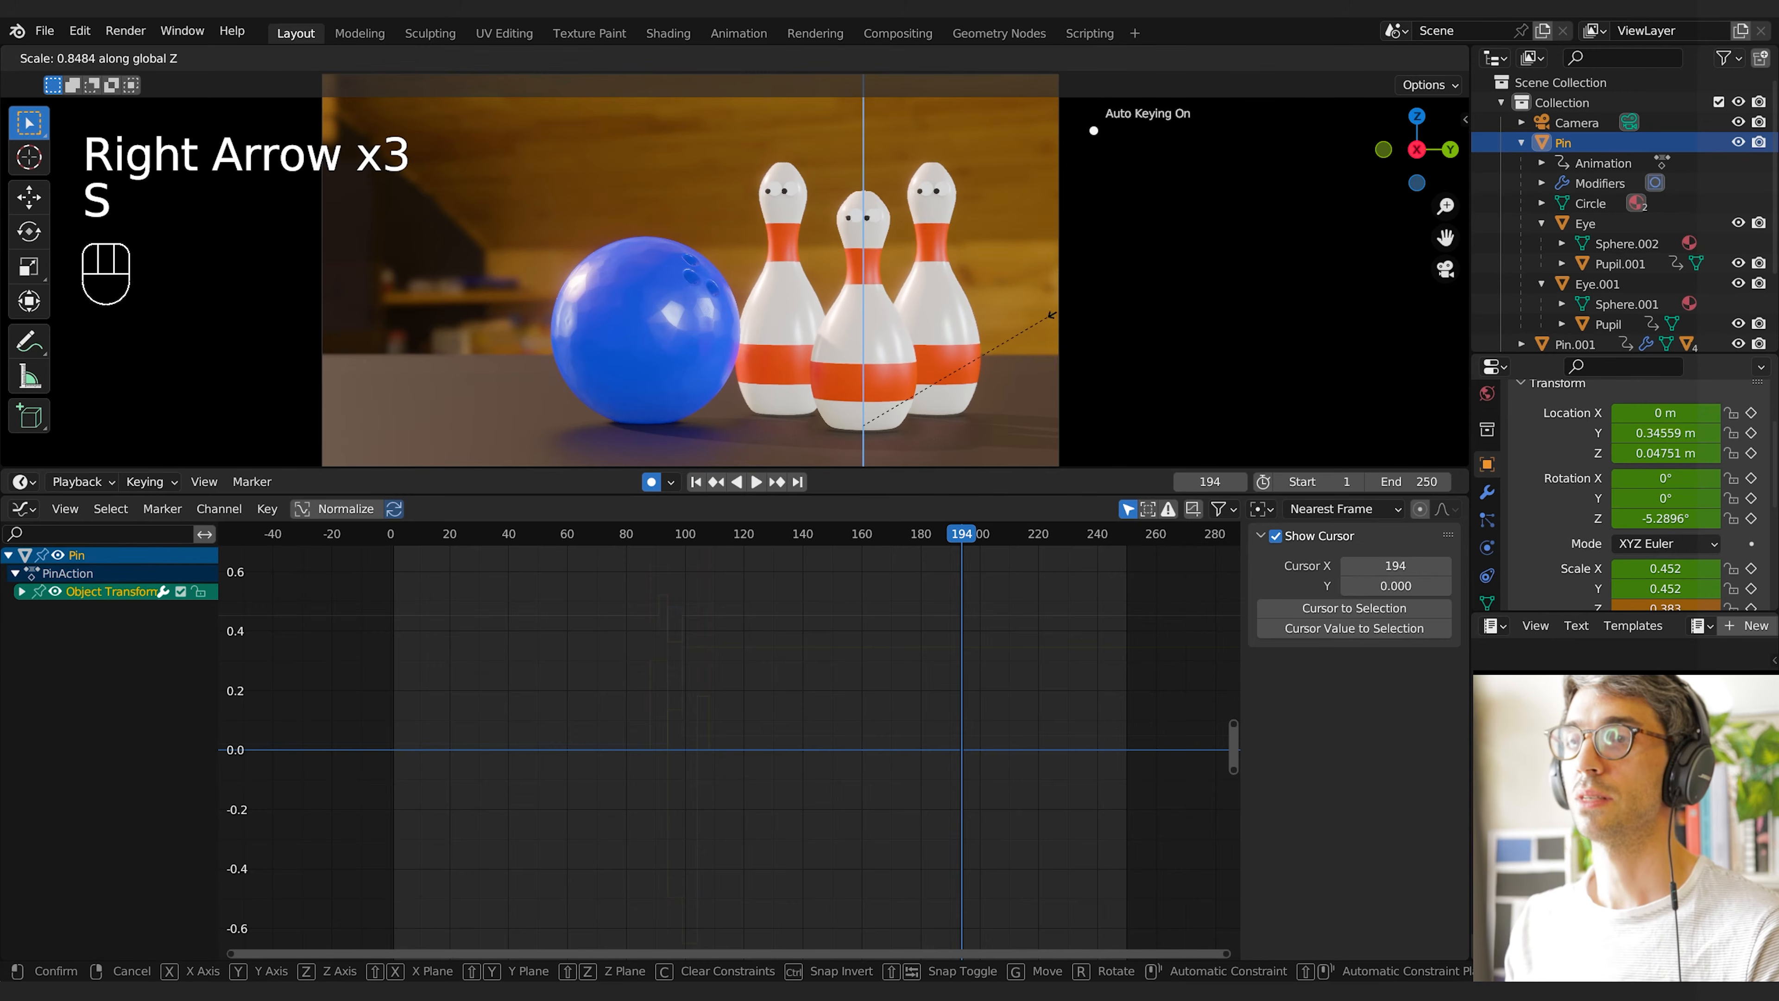
pyautogui.click(1047, 317)
pyautogui.press('s')
pyautogui.hotkey('shift', 'z')
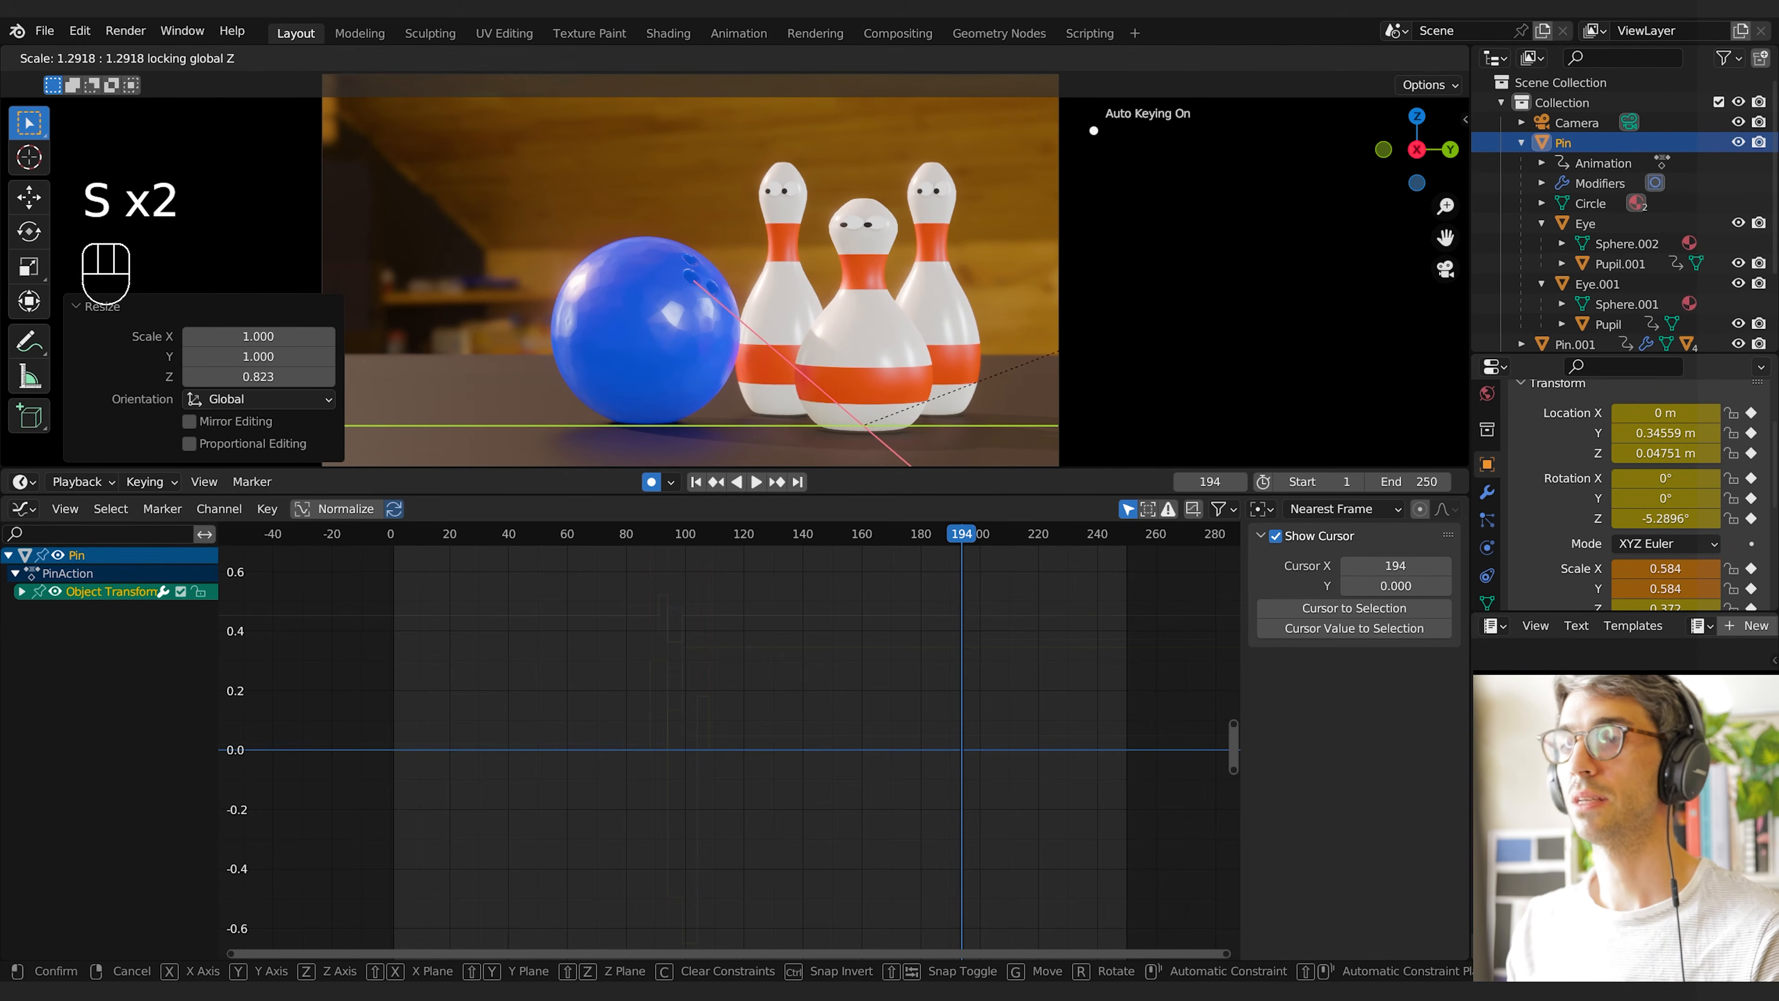
pyautogui.click(1102, 317)
# At frame 196, stretch the front pin by 1.393 in Z and 0.710 in X and Y, and raise it to about 1.54 m
pyautogui.press('Right')
pyautogui.press('Right')
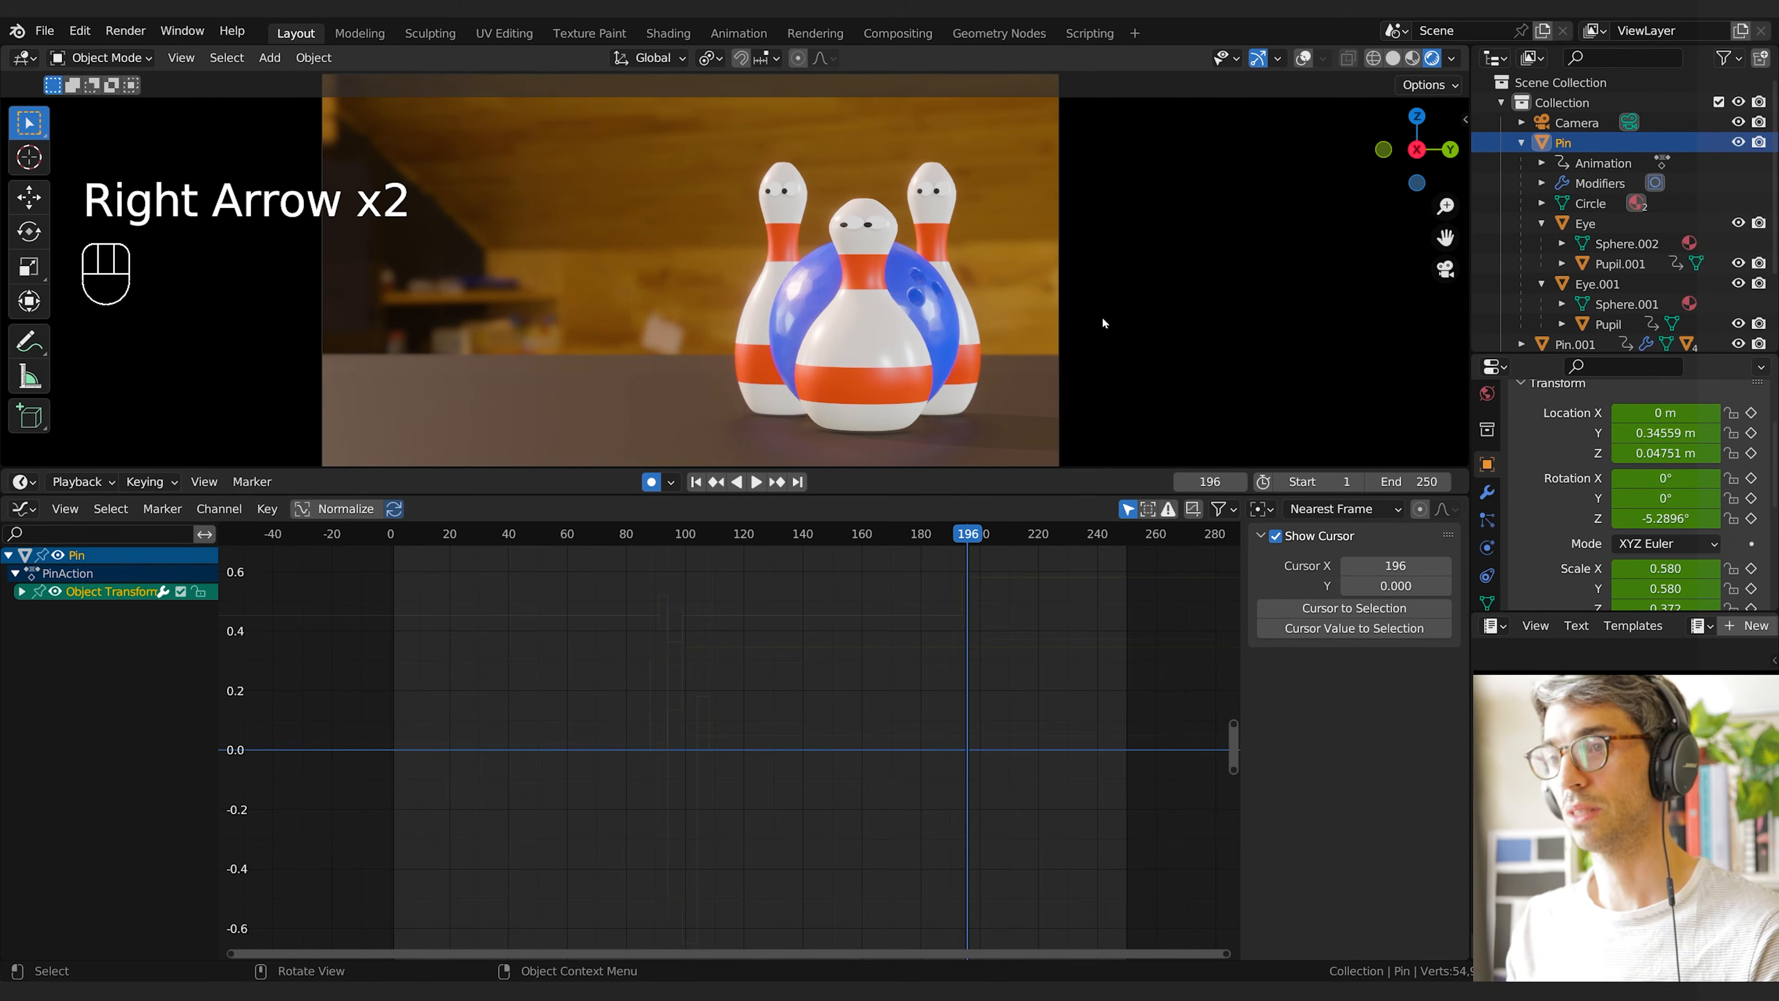
pyautogui.press('s')
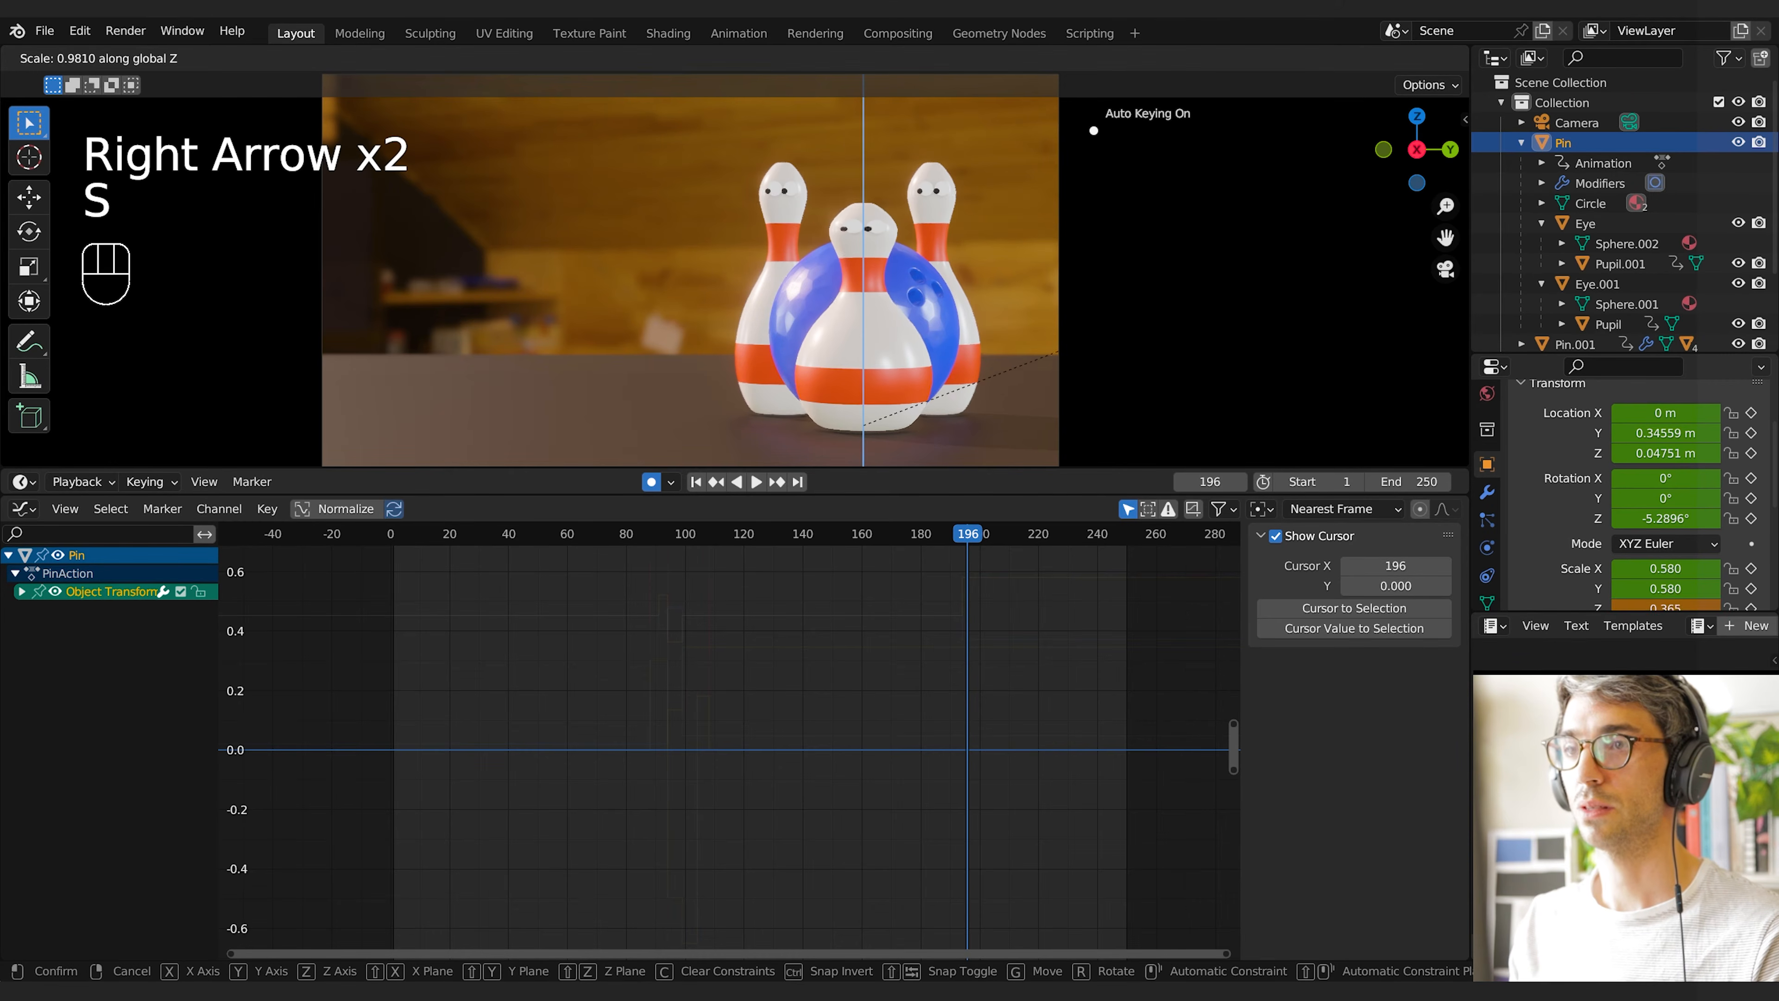
pyautogui.click(1307, 314)
pyautogui.press('s')
pyautogui.hotkey('shift', 'z')
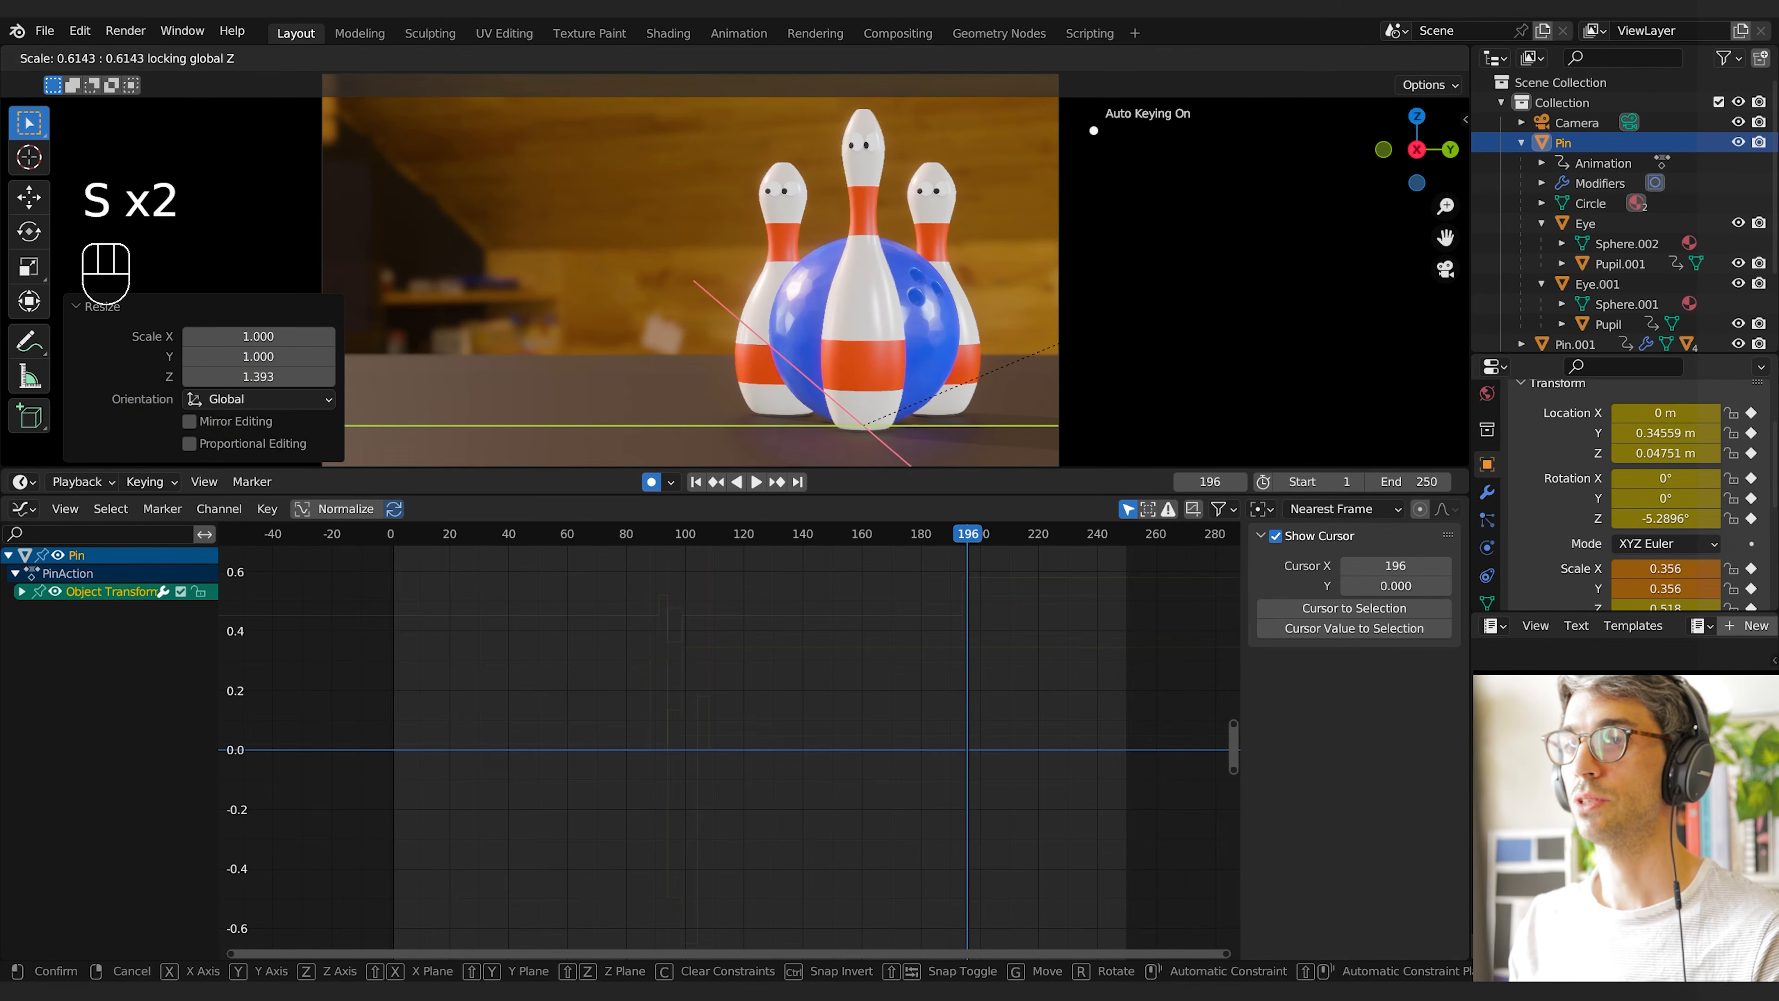
pyautogui.click(1166, 324)
pyautogui.press('g')
pyautogui.press('z')
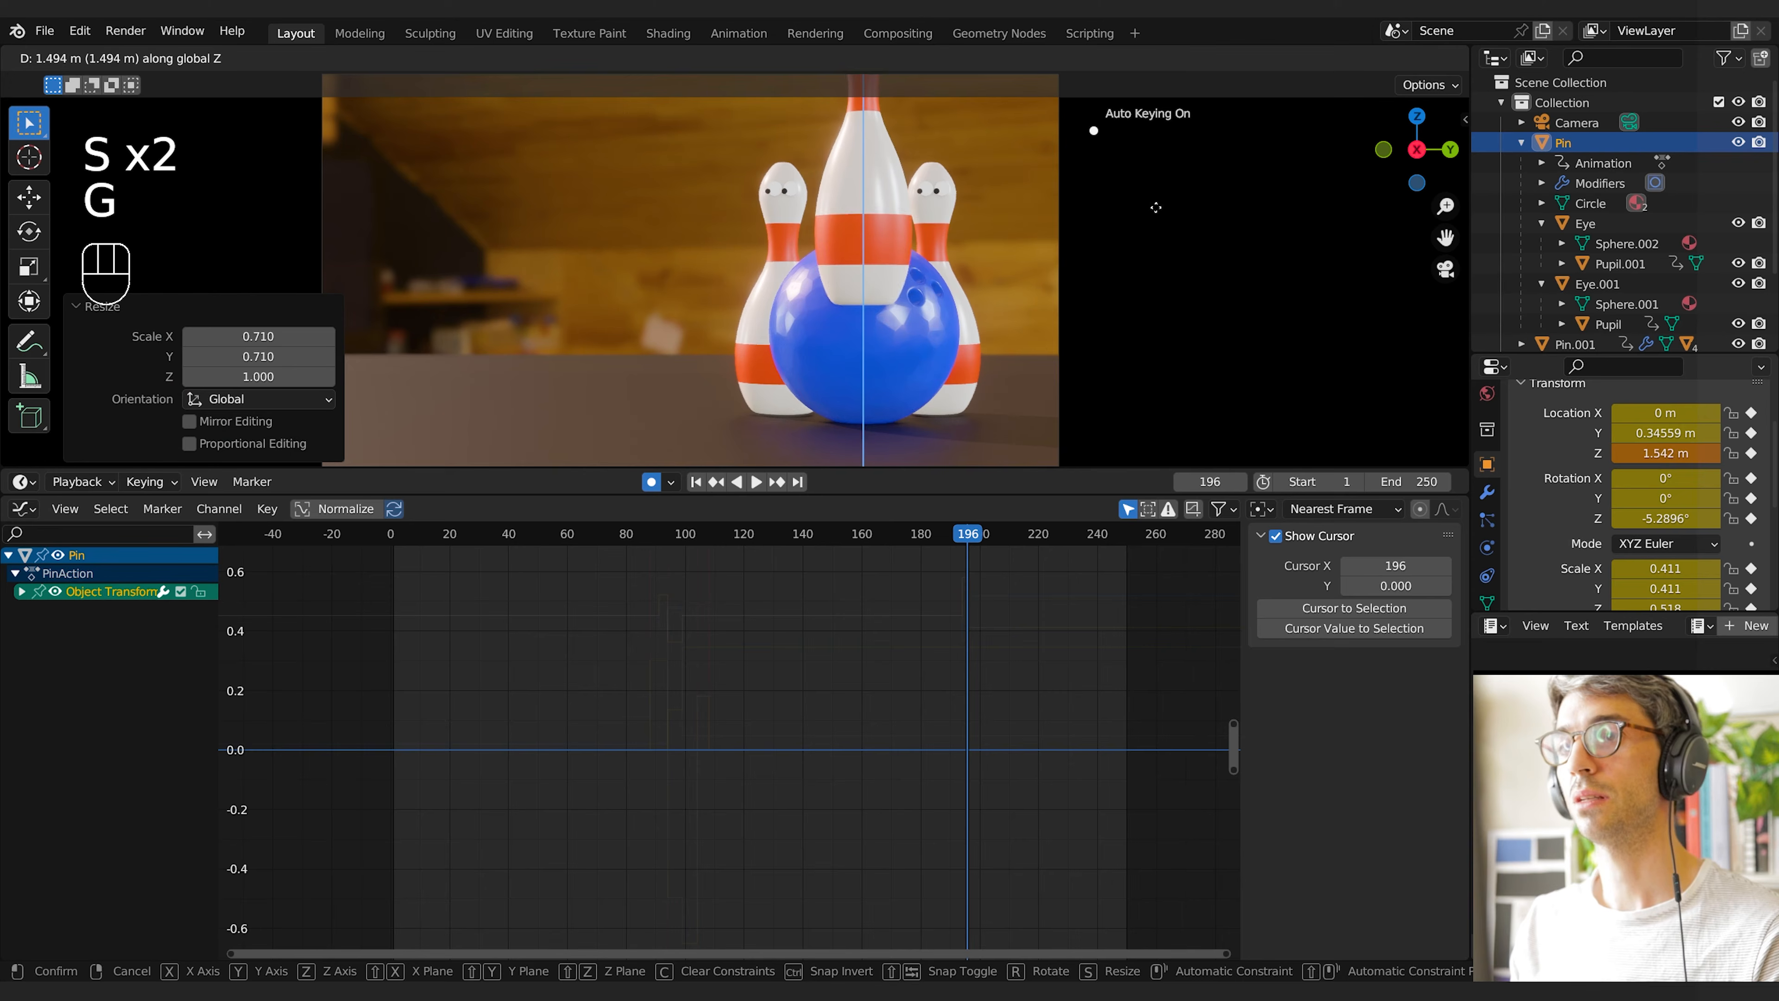
pyautogui.click(1151, 201)
# At frame 200, tilt the airborne pin 10.6° about the view axis and move it freely in the camera view
pyautogui.moveTo(969, 537)
pyautogui.mouseDown()
pyautogui.moveTo(937, 536)
pyautogui.moveTo(980, 537)
pyautogui.mouseUp()
pyautogui.press('r')
pyautogui.click(1055, 209)
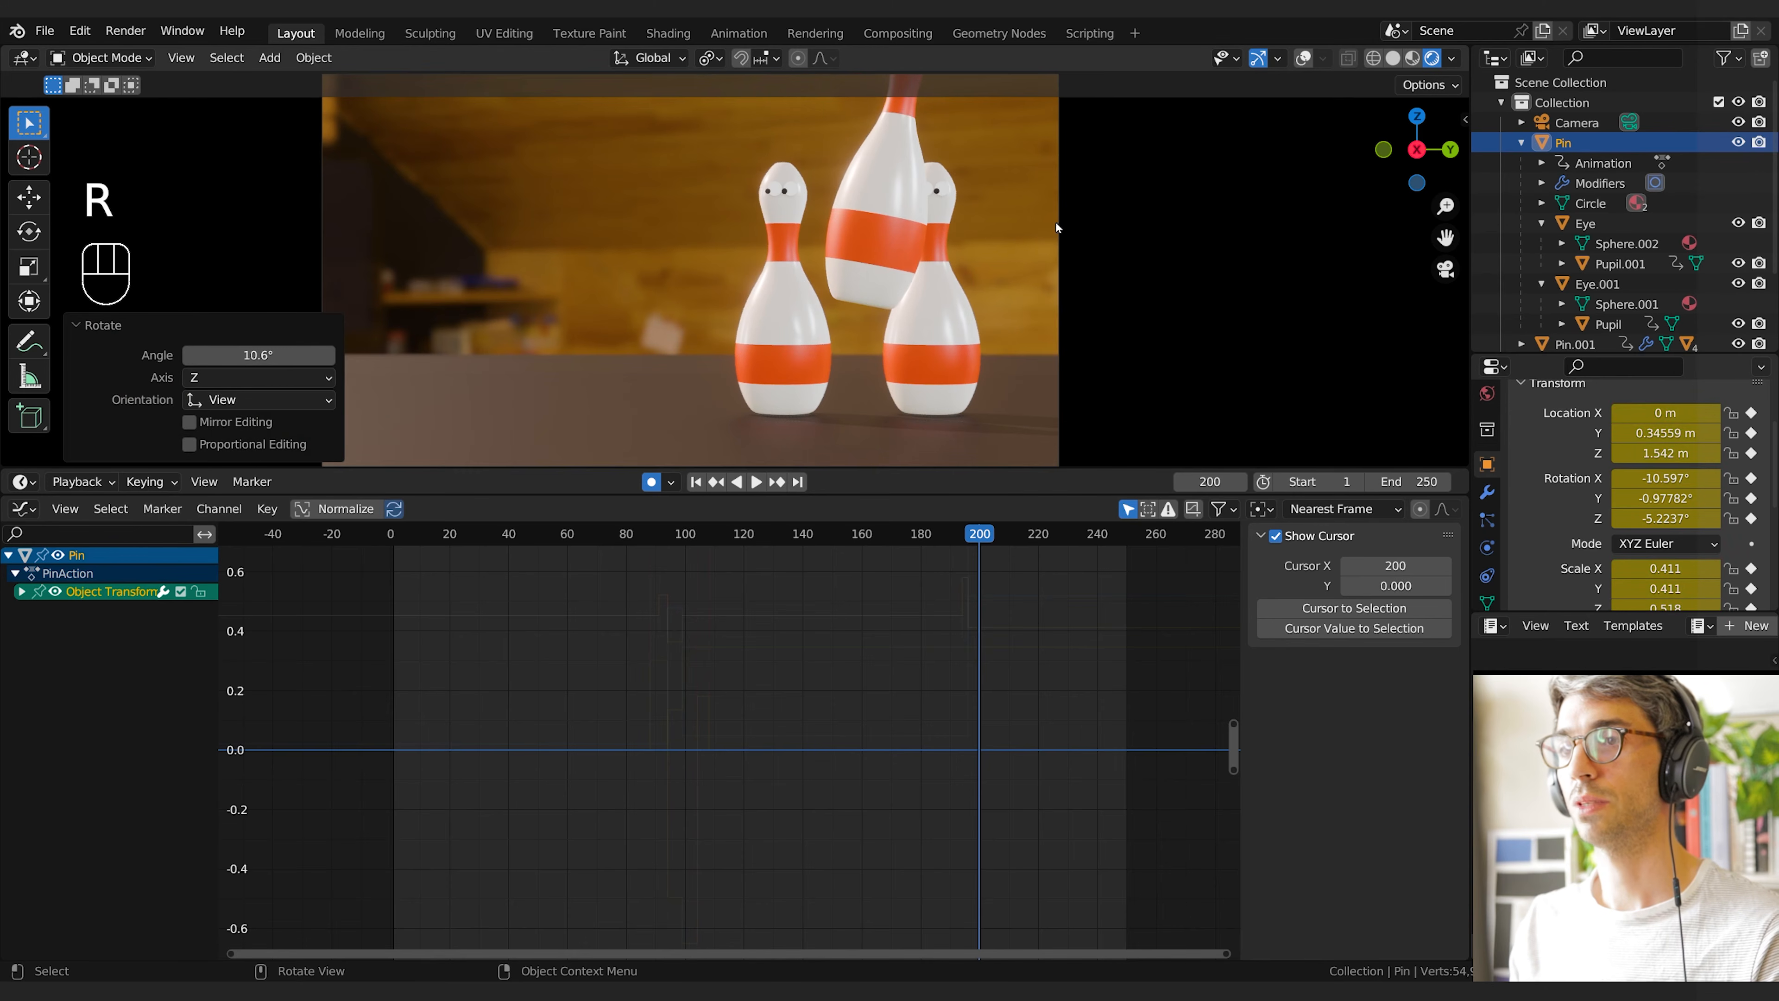
pyautogui.press('g')
pyautogui.click(1043, 175)
# At frame 205, move the pin to about 0.18 m in Y and 2.2 m in Z, and rotate it 0.345°
pyautogui.moveTo(982, 537); pyautogui.dragTo(994, 537)
pyautogui.press('g')
pyautogui.click(1040, 295)
pyautogui.press('r')
pyautogui.click(1040, 296)
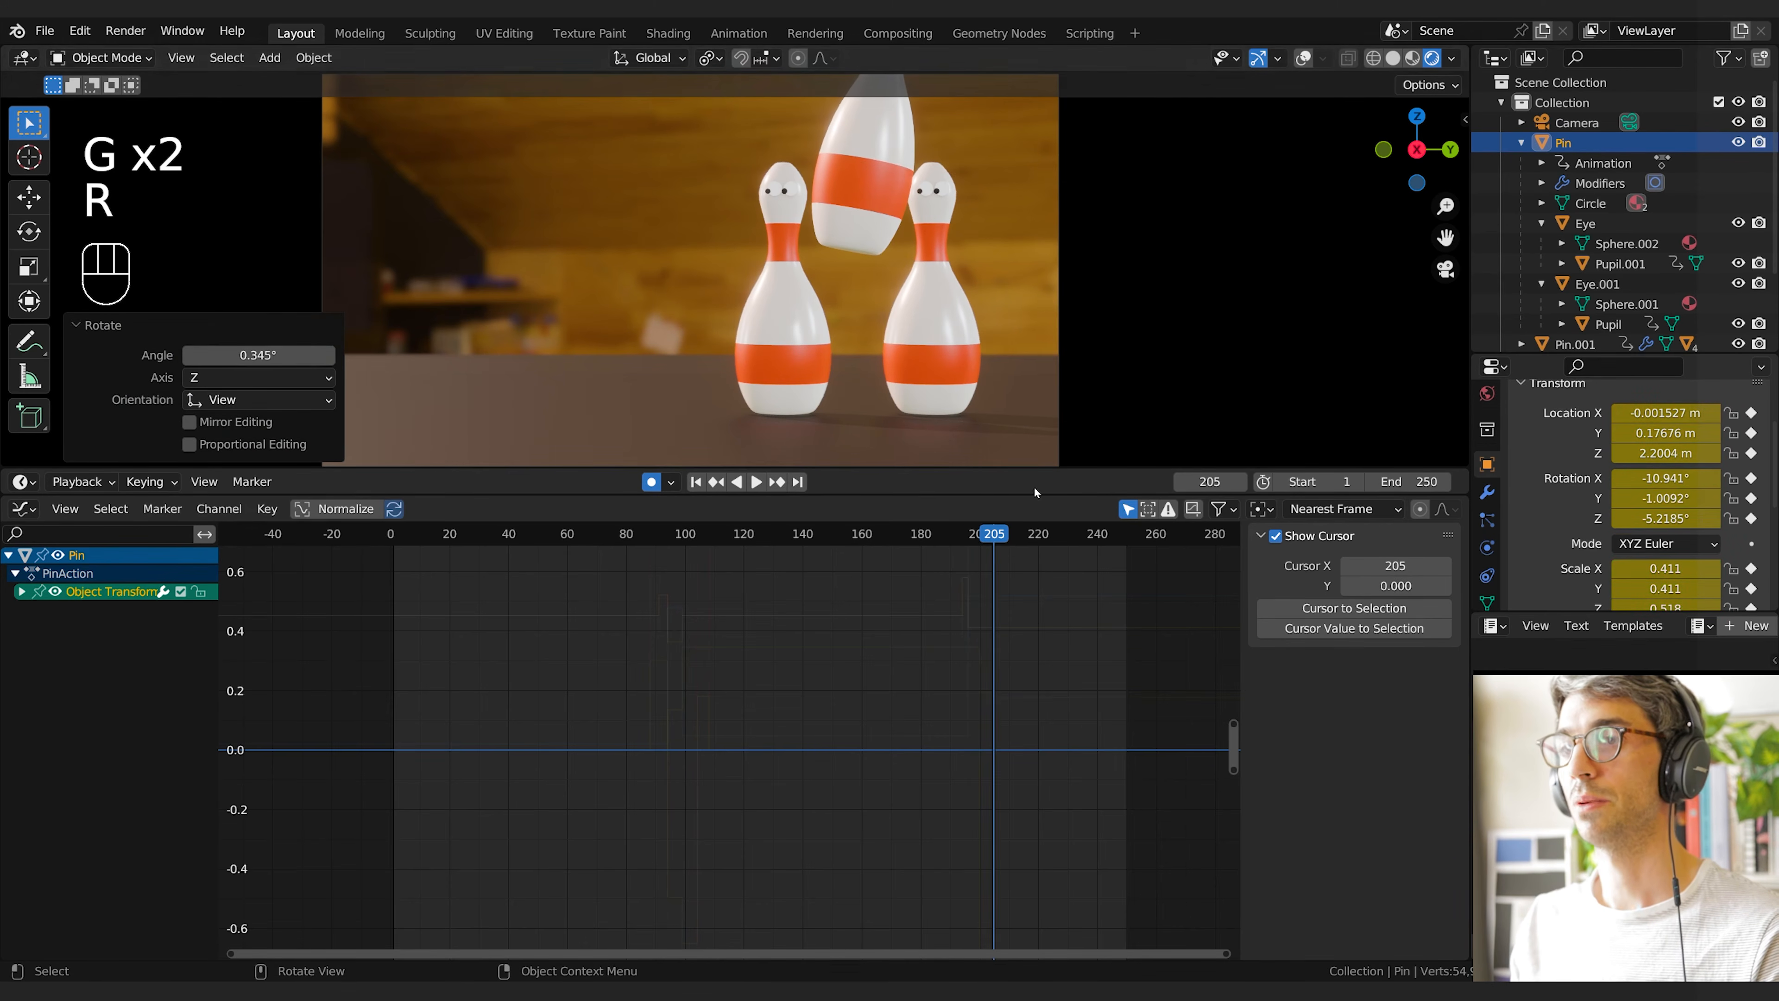
# At frame 210, lower the pin about 0.24 m along global Z and rotate it about 2.4° further
pyautogui.click(1009, 537)
pyautogui.press('g')
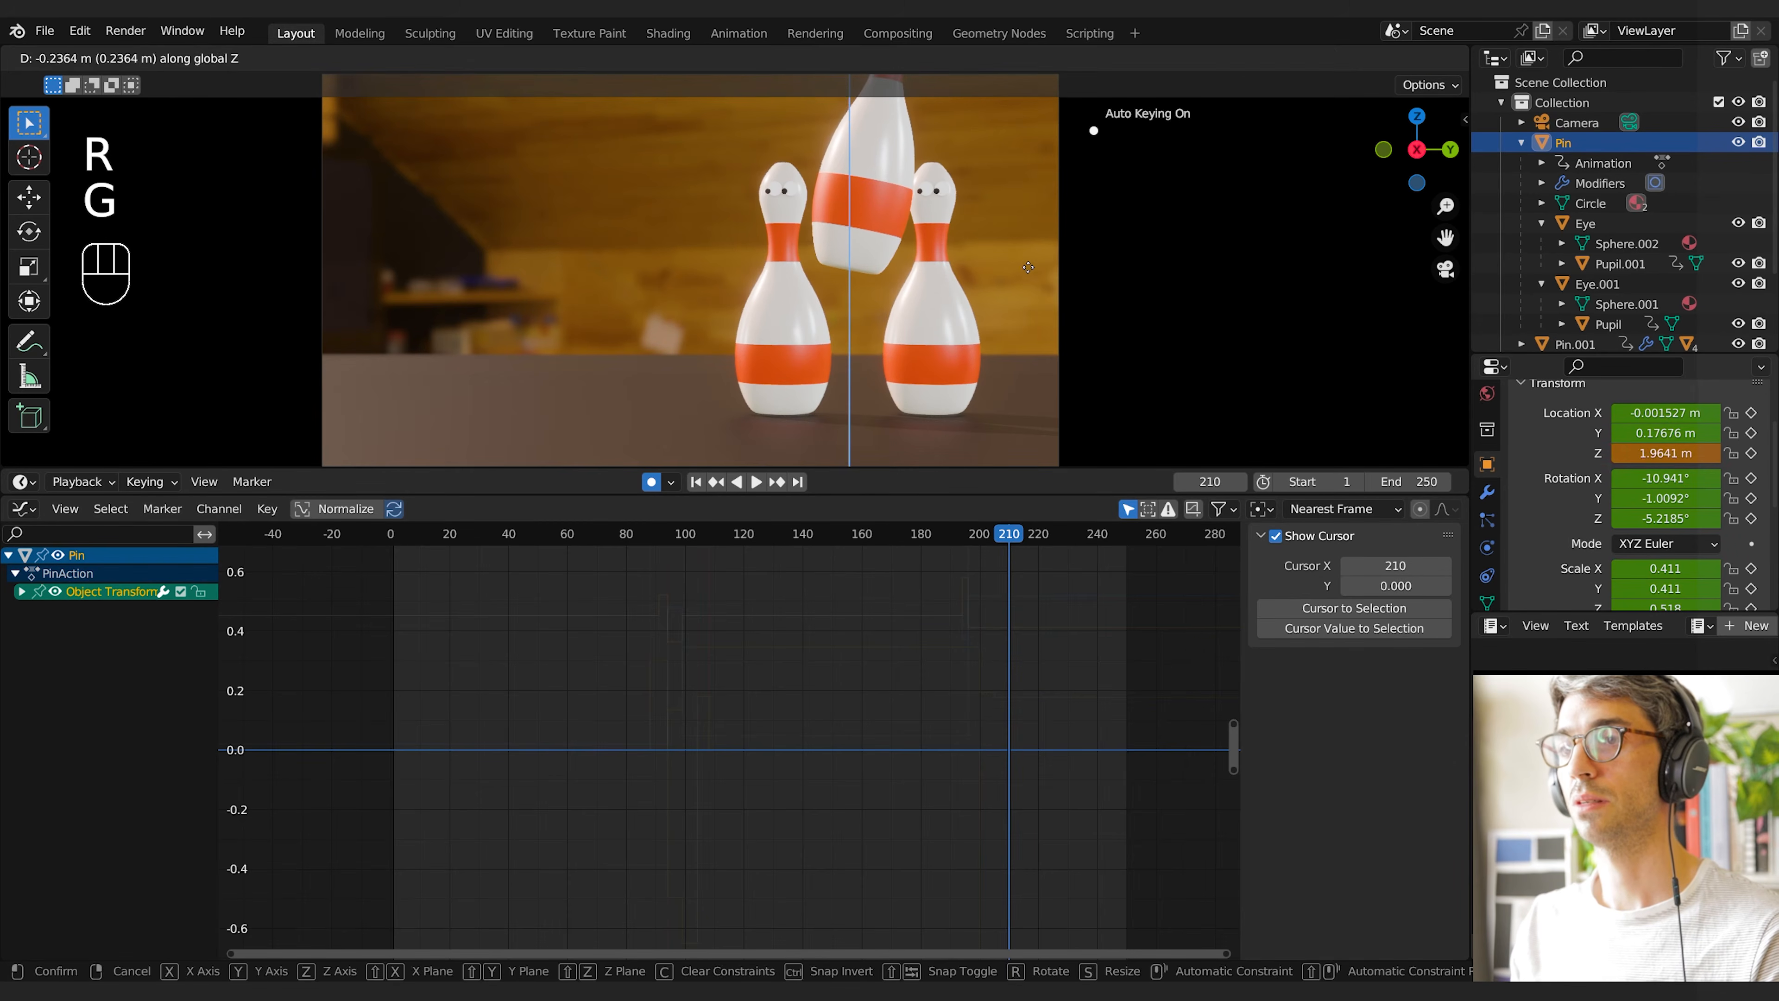
pyautogui.click(1031, 270)
pyautogui.press('r')
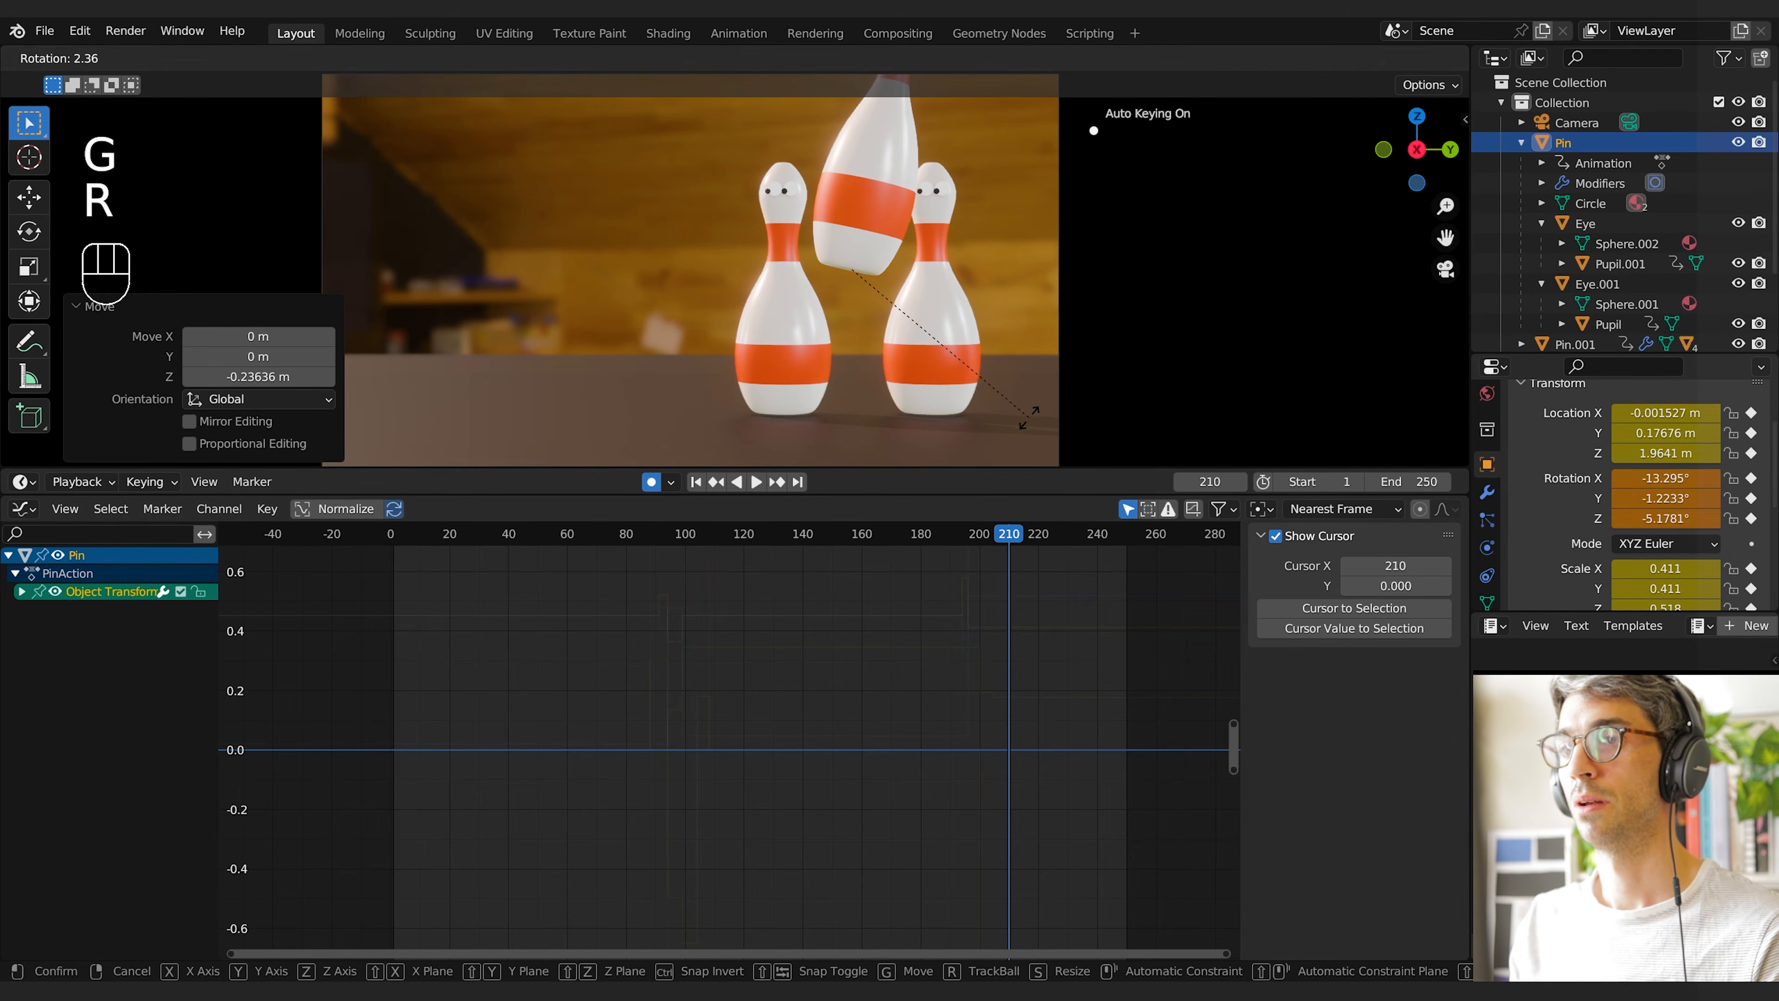
pyautogui.click(1033, 449)
# Lower the pin along global Z at frame 216, and by about 0.42 m more at frame 225 to reach the floor
pyautogui.moveTo(1009, 537); pyautogui.dragTo(1028, 537)
pyautogui.press('g')
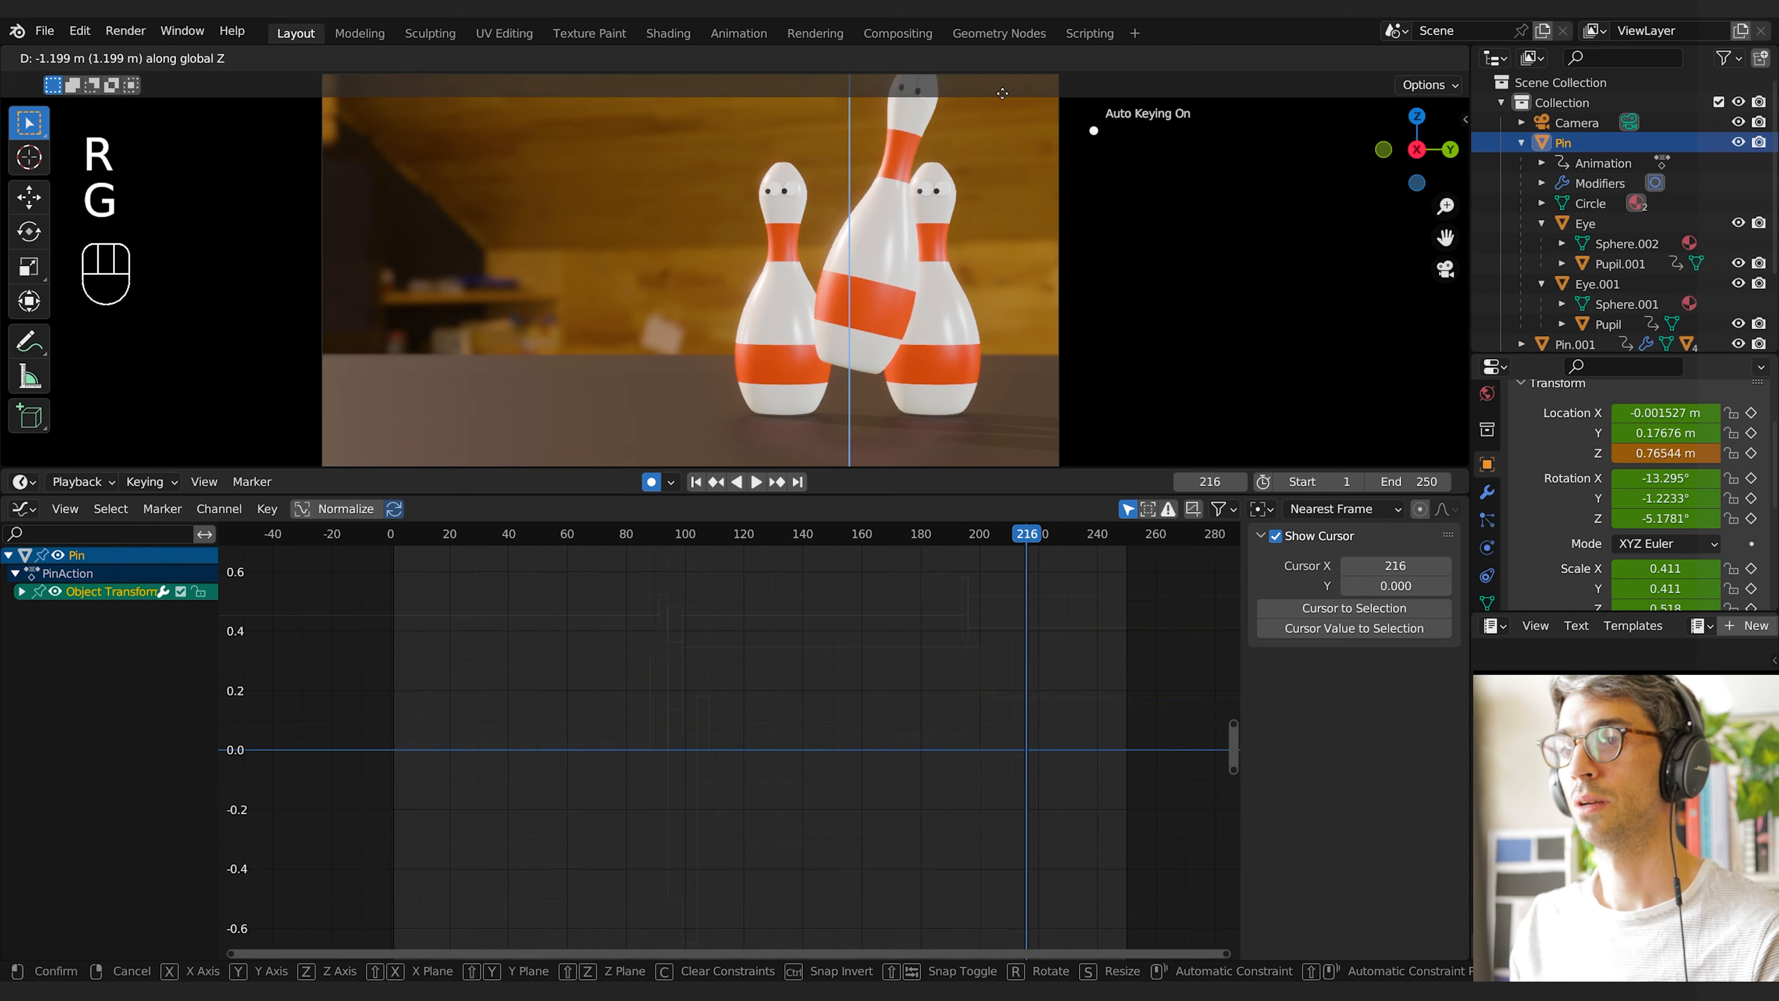
pyautogui.click(1038, 355)
pyautogui.moveTo(1031, 522); pyautogui.dragTo(1052, 534)
pyautogui.press('g')
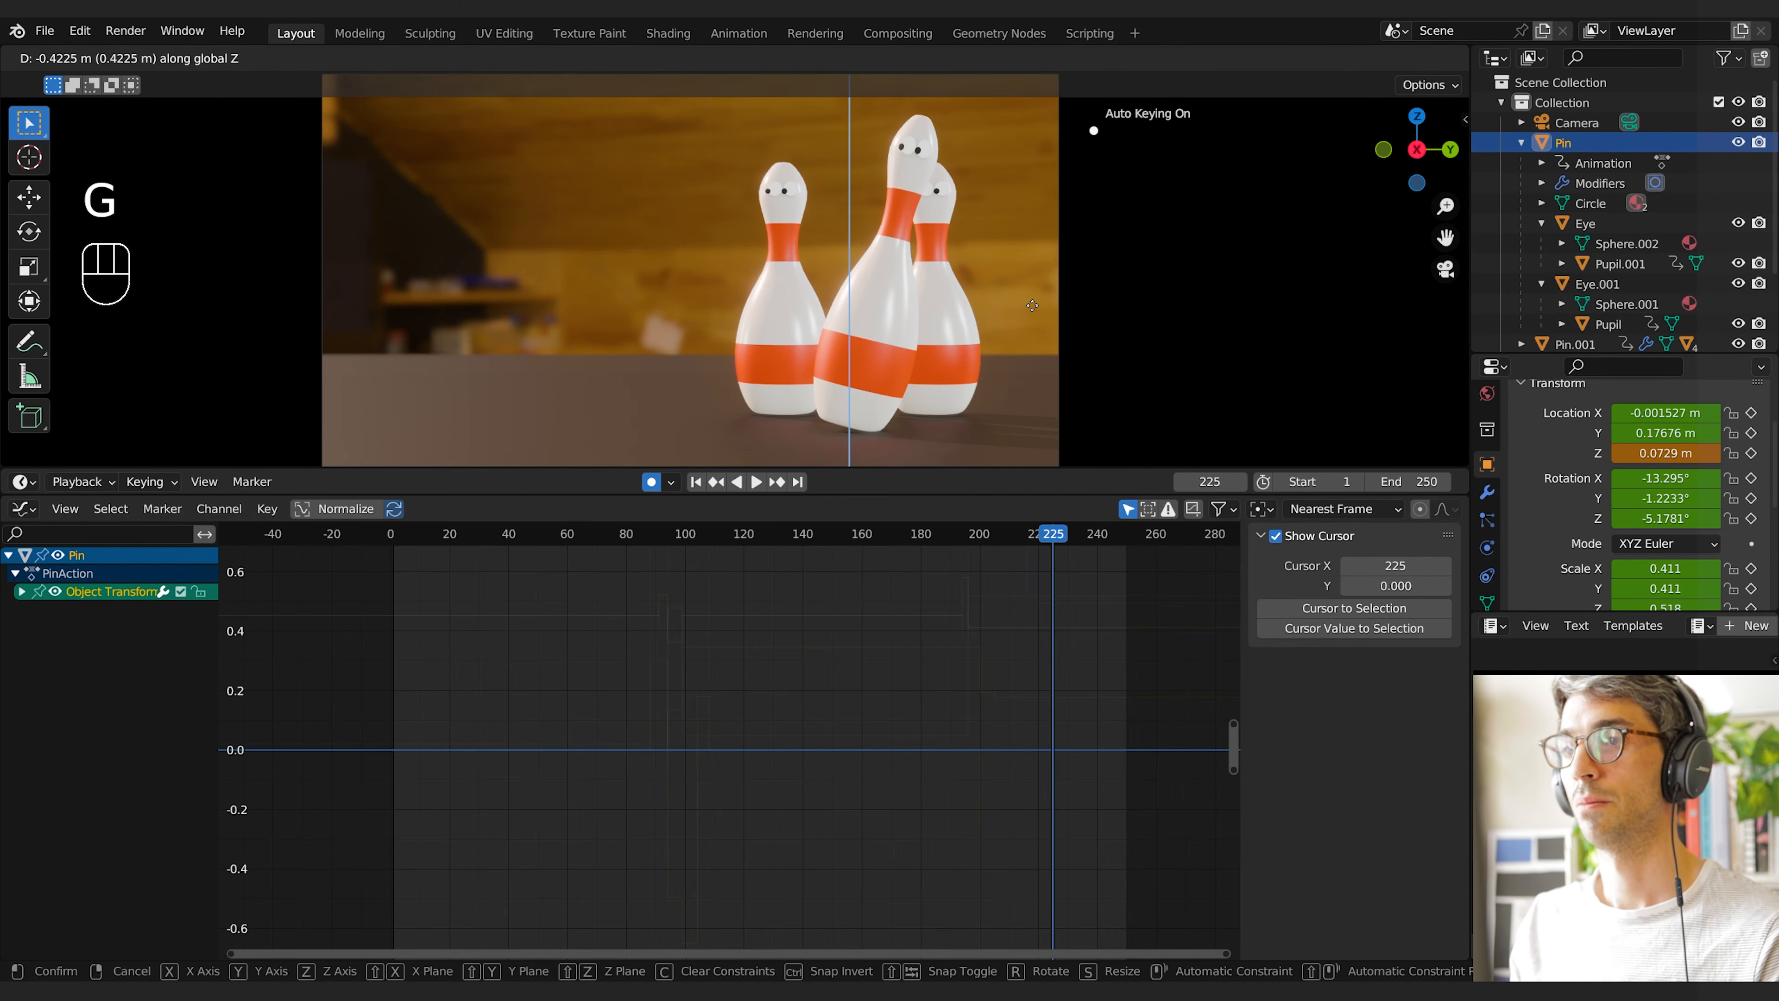
pyautogui.click(1032, 305)
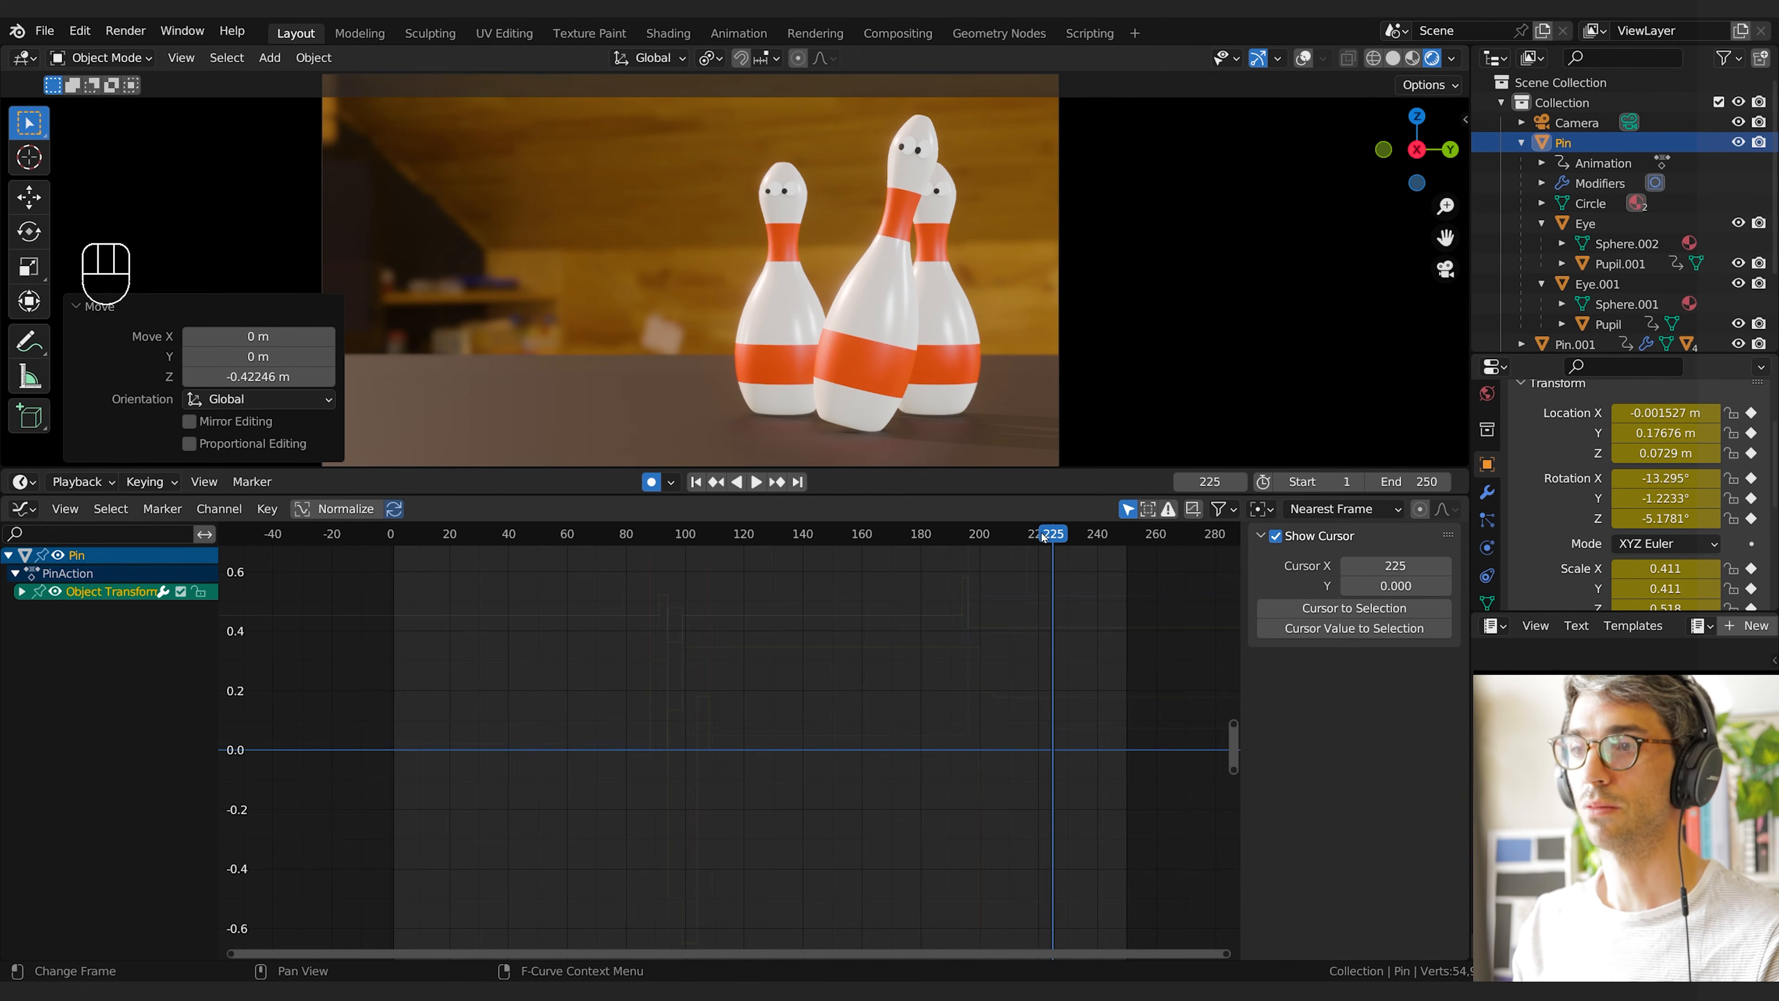
# Play back the front pin's jump from around frame 132
pyautogui.moveTo(1044, 536); pyautogui.dragTo(780, 539)
pyautogui.press('space')
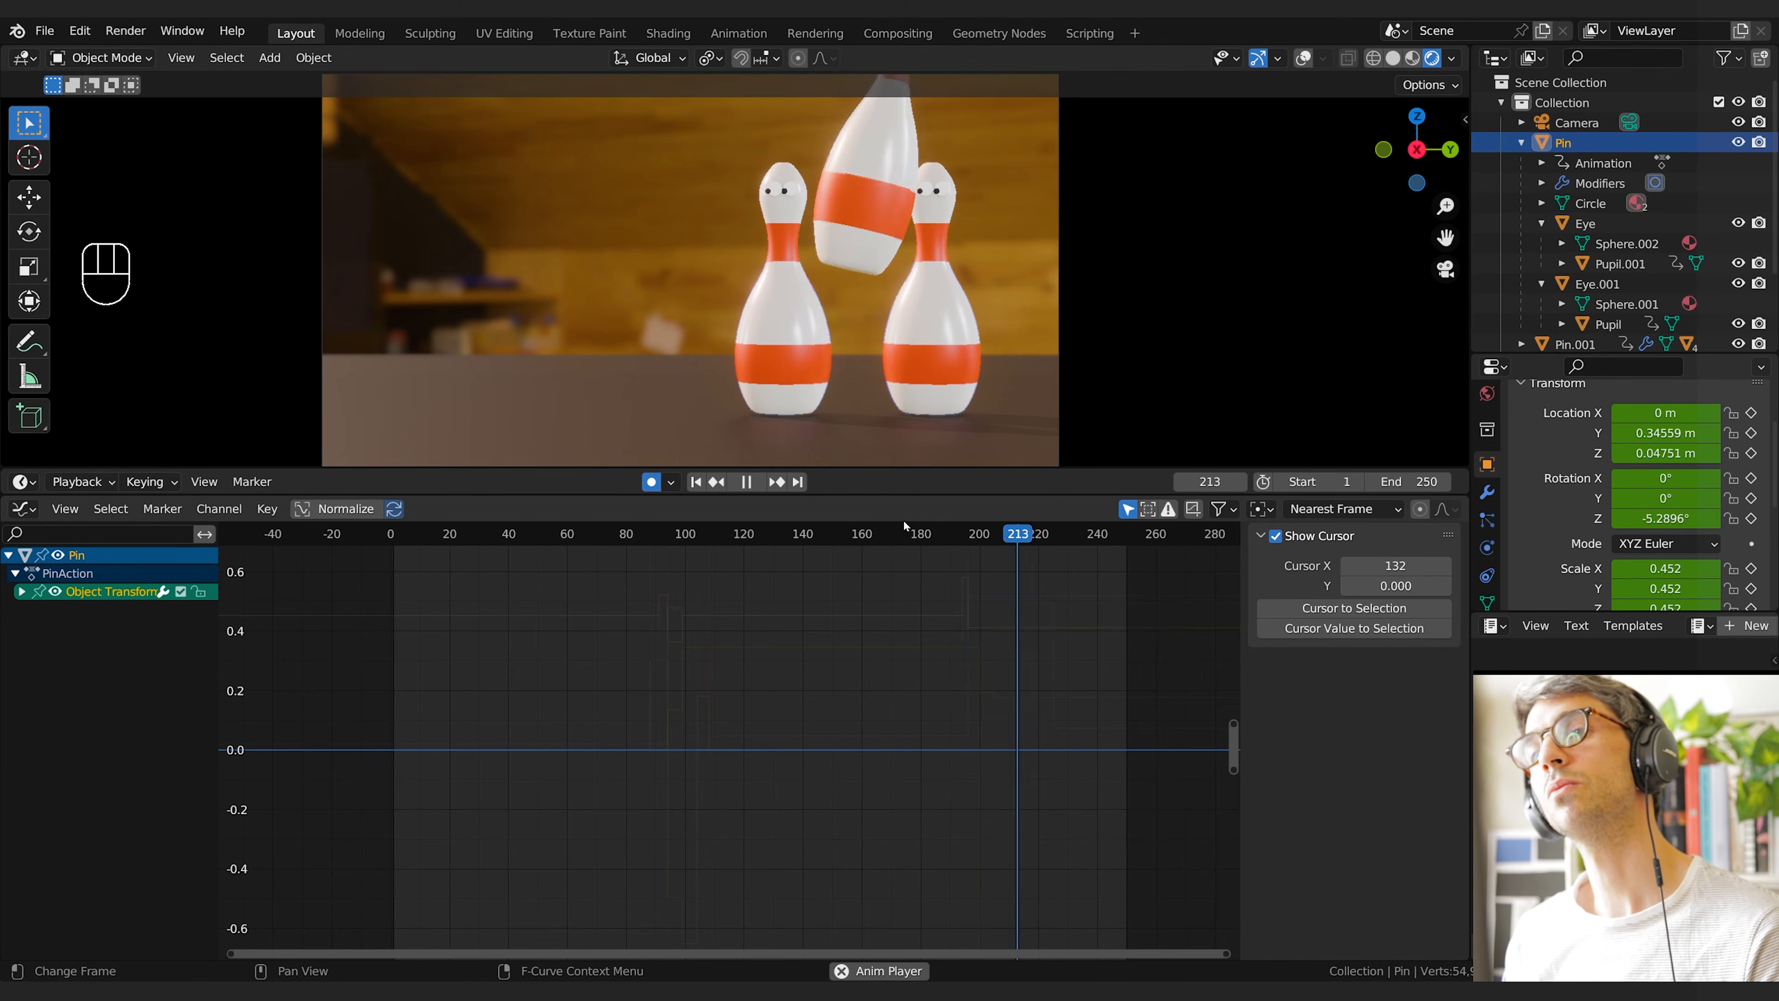
pyautogui.press('space')
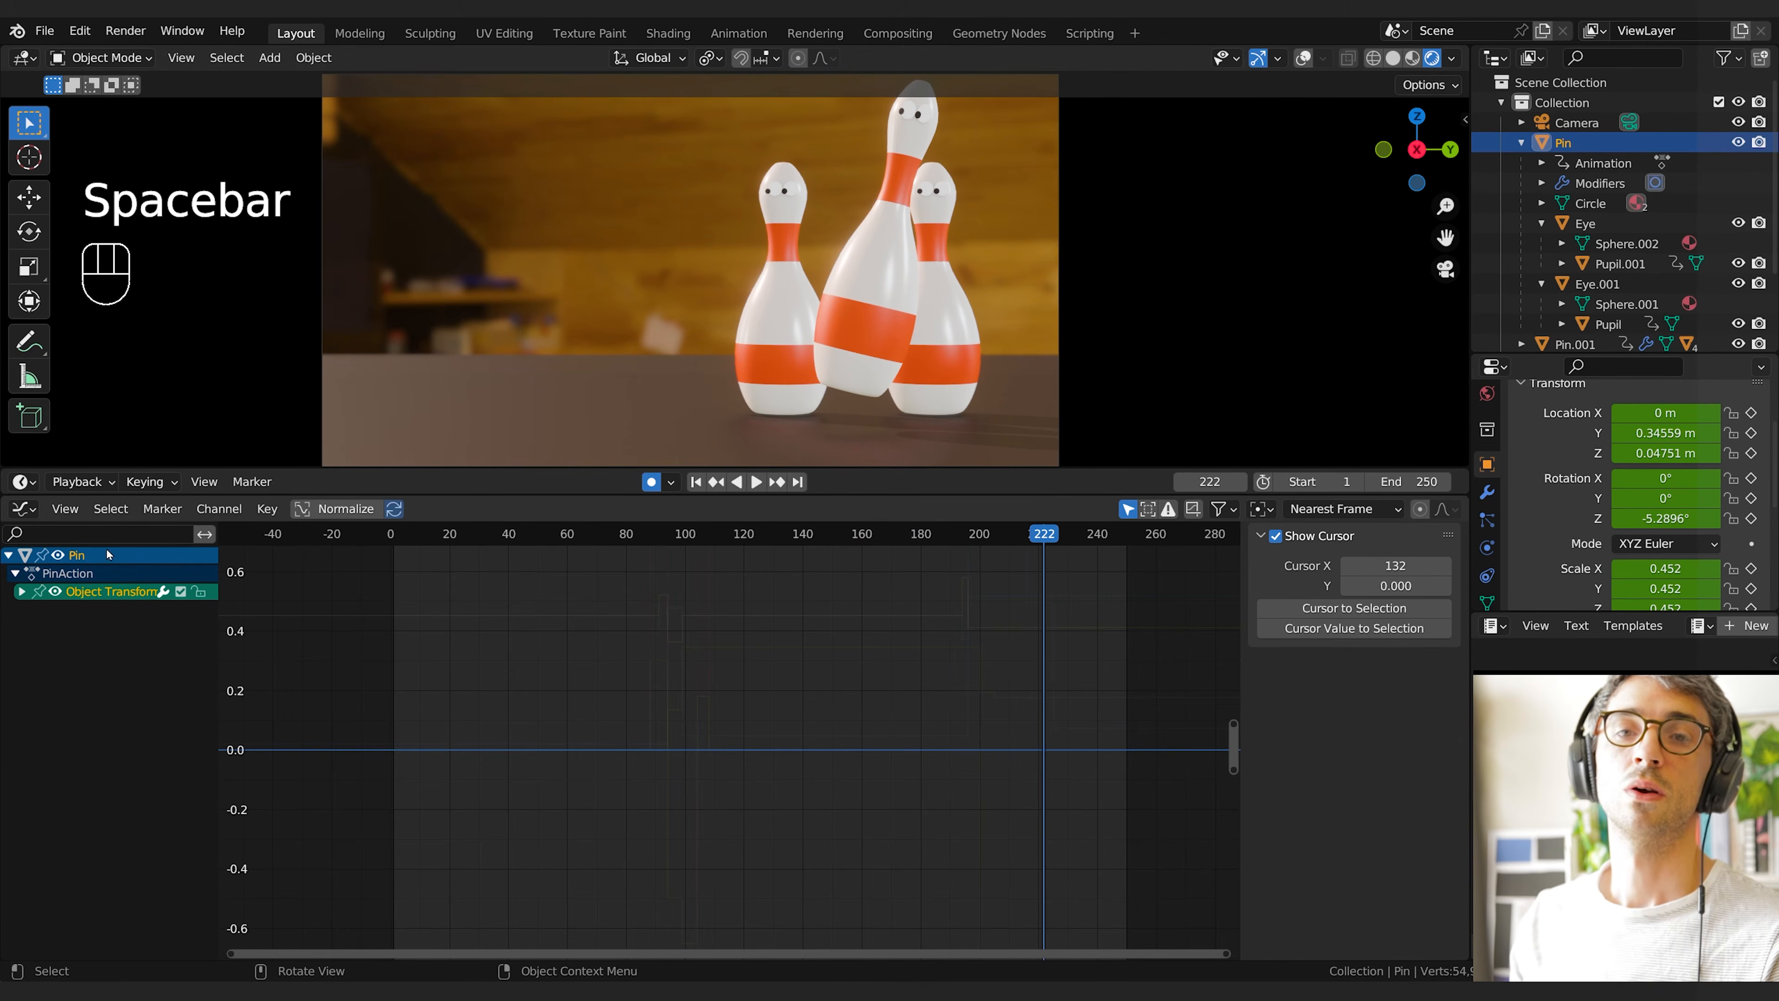
# In the Dope Sheet, duplicate the front pin's resting-pose keyframes from frame 191 to frame 230
pyautogui.hotkey('ctrl', 'Tab')
pyautogui.moveTo(954, 534); pyautogui.dragTo(795, 574)
pyautogui.click(796, 553)
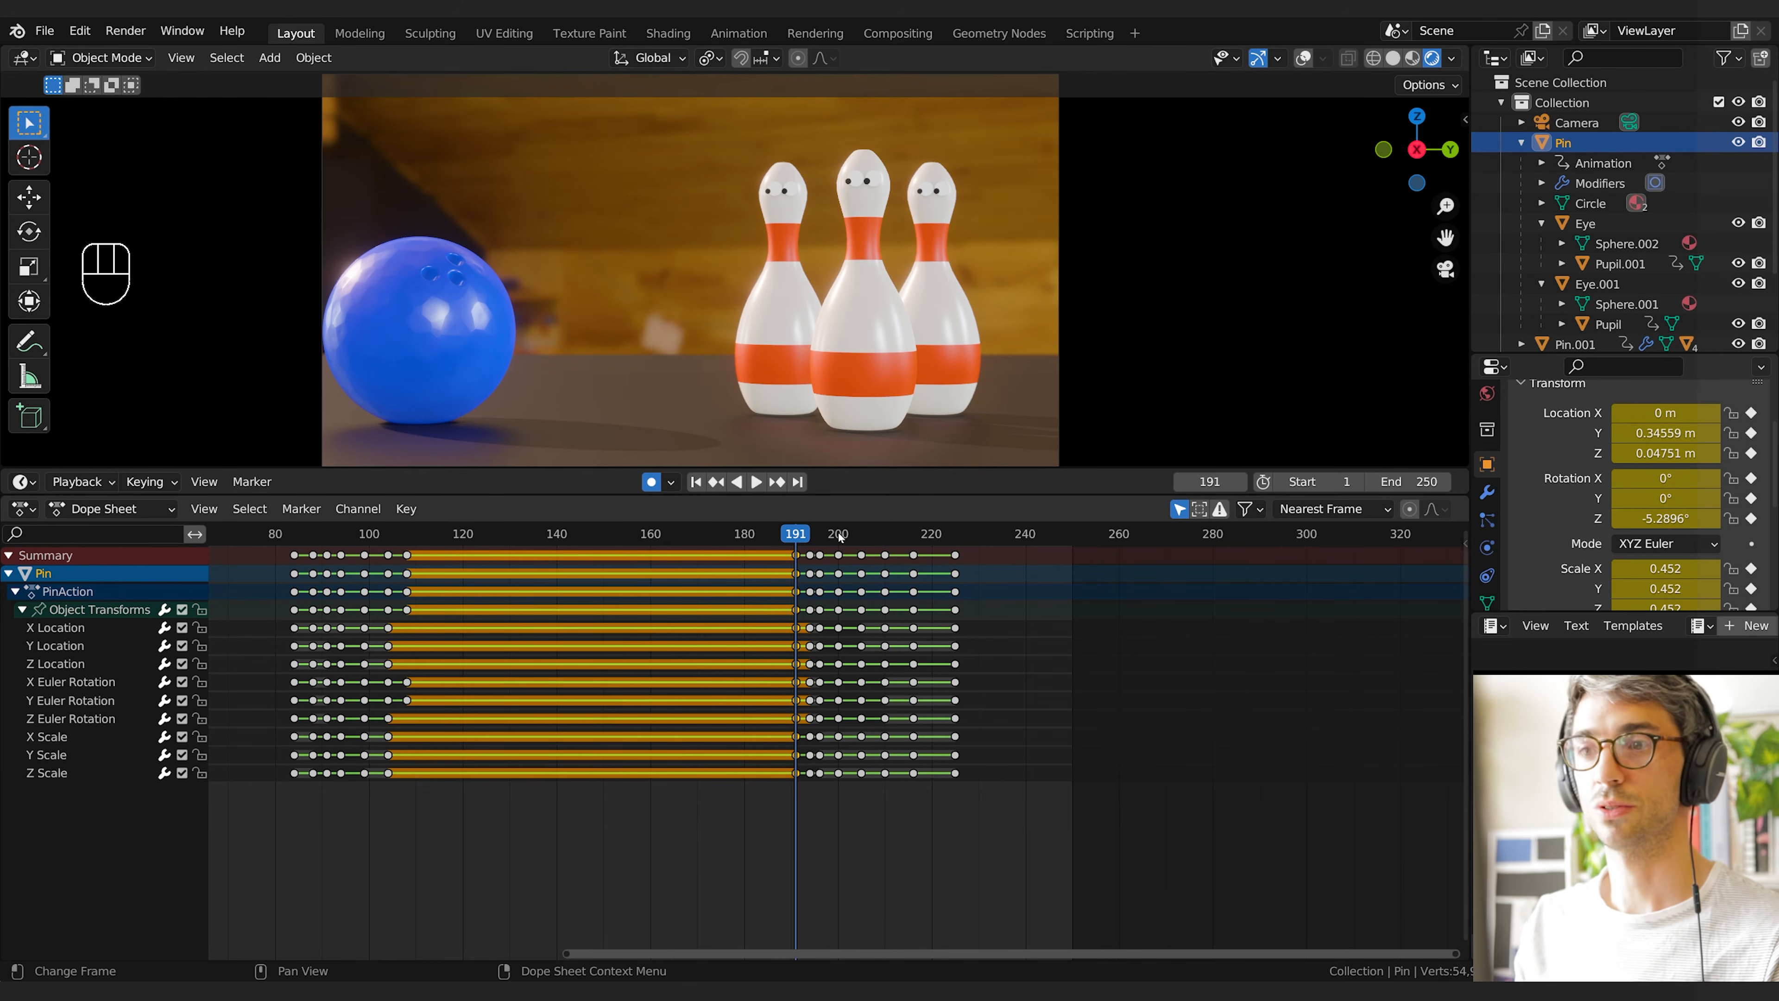
pyautogui.hotkey('shift', 'd')
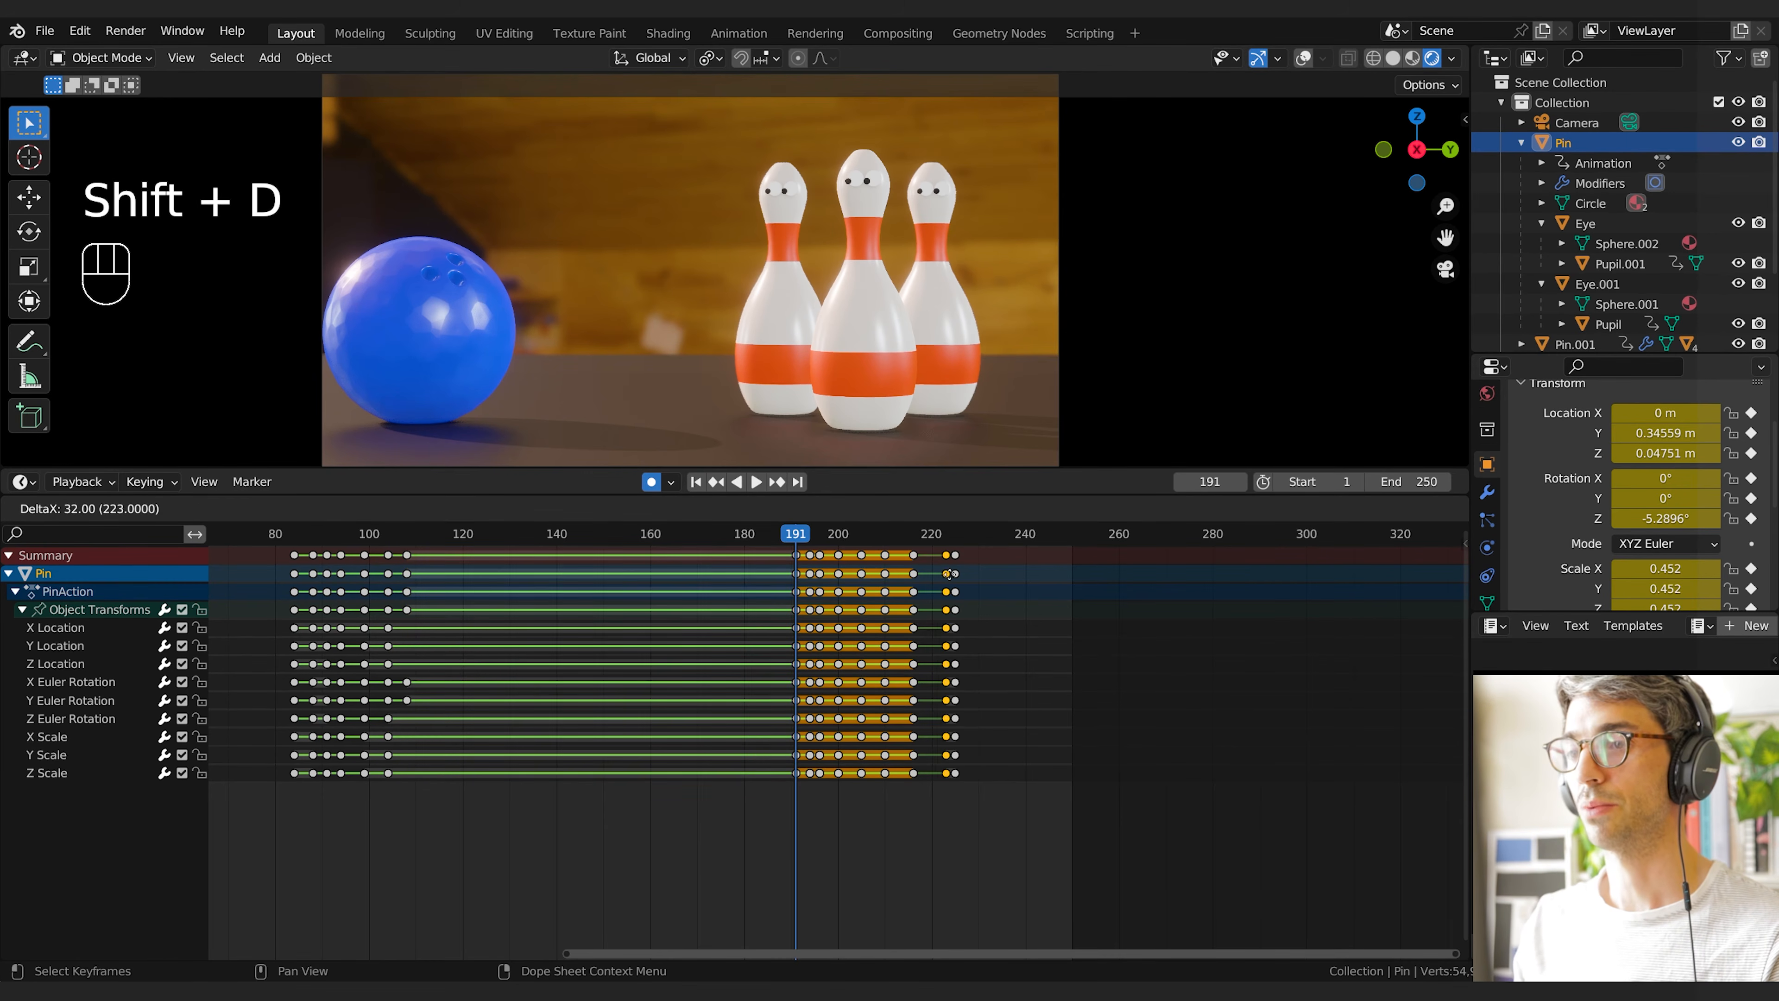
pyautogui.click(978, 573)
pyautogui.press('space')
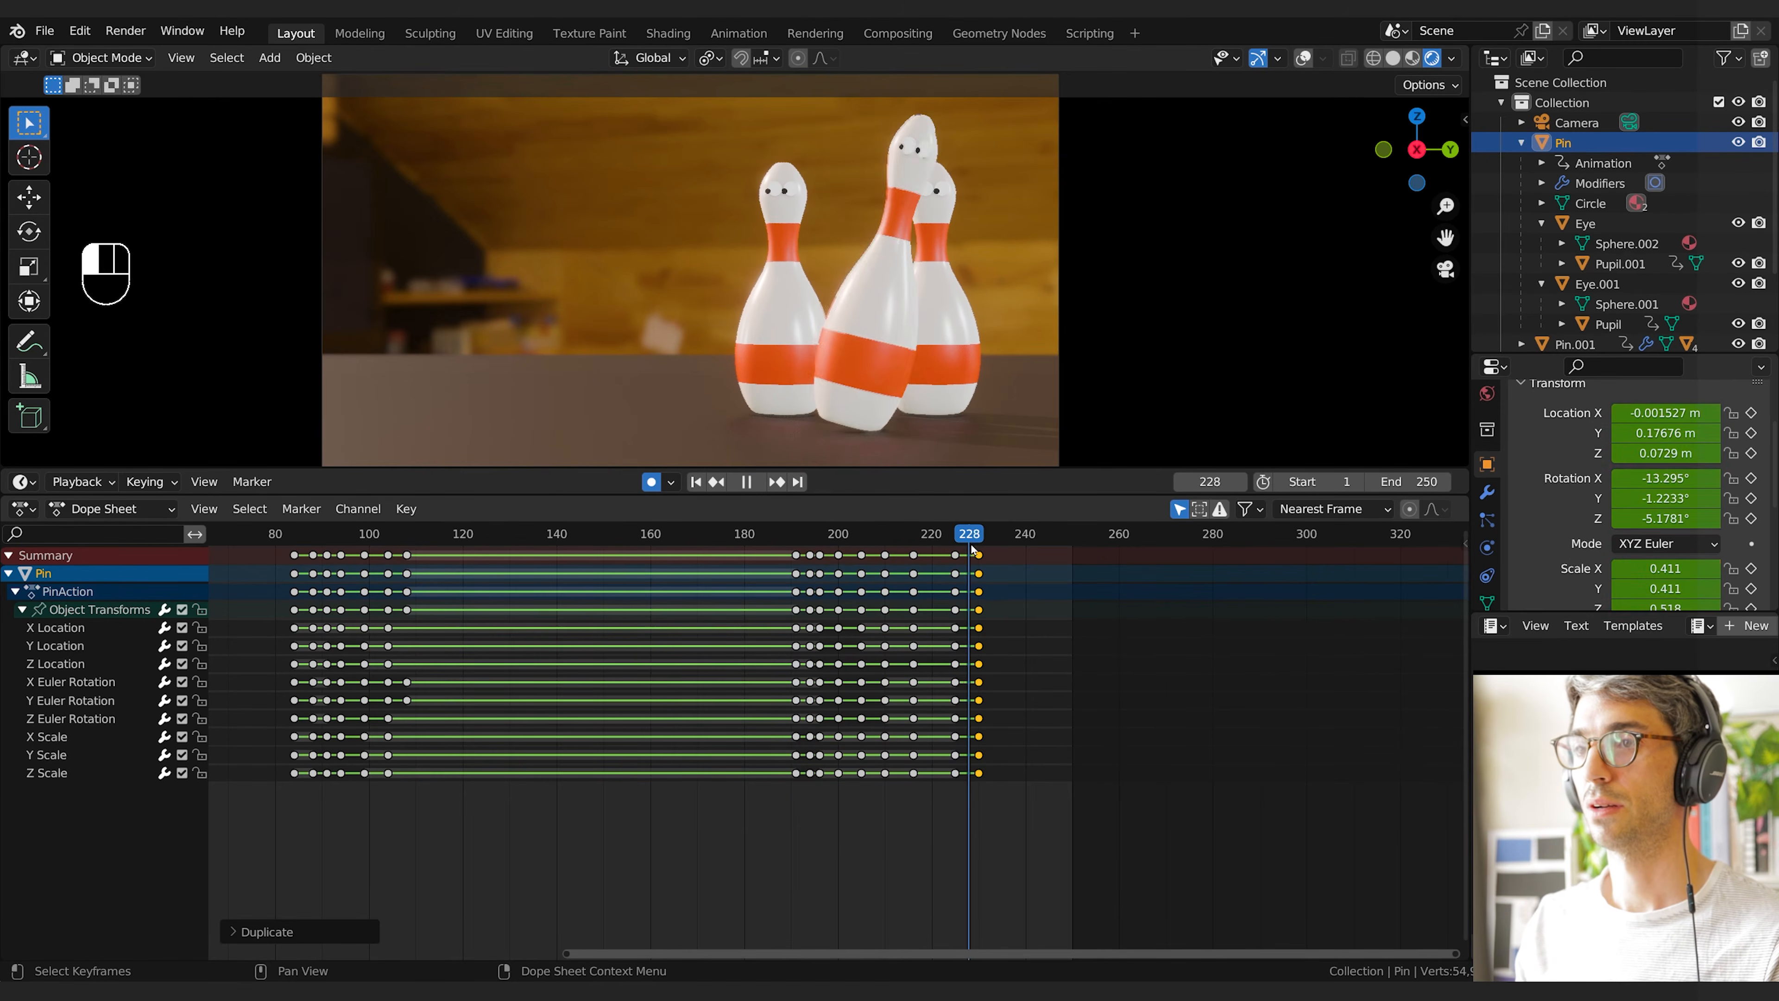
pyautogui.press('space')
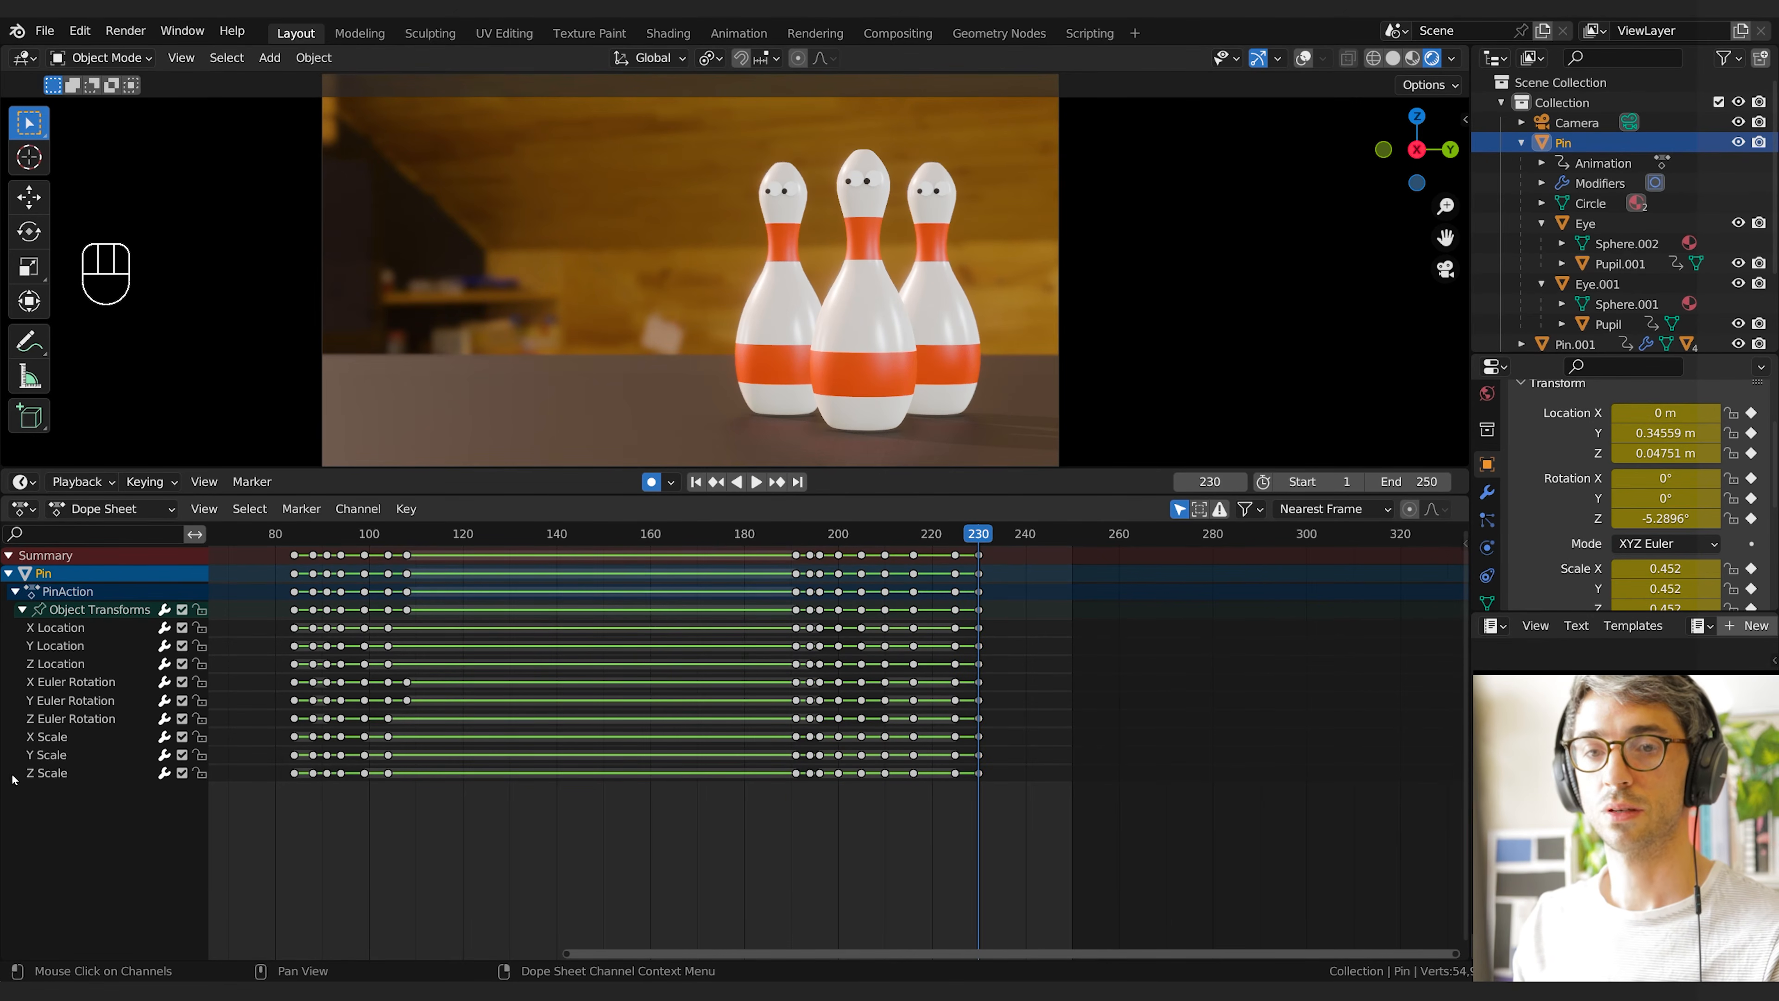
# Delete the front pin's X, Y and Z scale keyframes at frames 210, 216 and 225, and move their final ones to frame 205
pyautogui.click(49, 737)
pyautogui.keyDown('shift'); pyautogui.click(51, 756); pyautogui.keyUp('shift')
pyautogui.keyDown('shift'); pyautogui.click(47, 774); pyautogui.keyUp('shift')
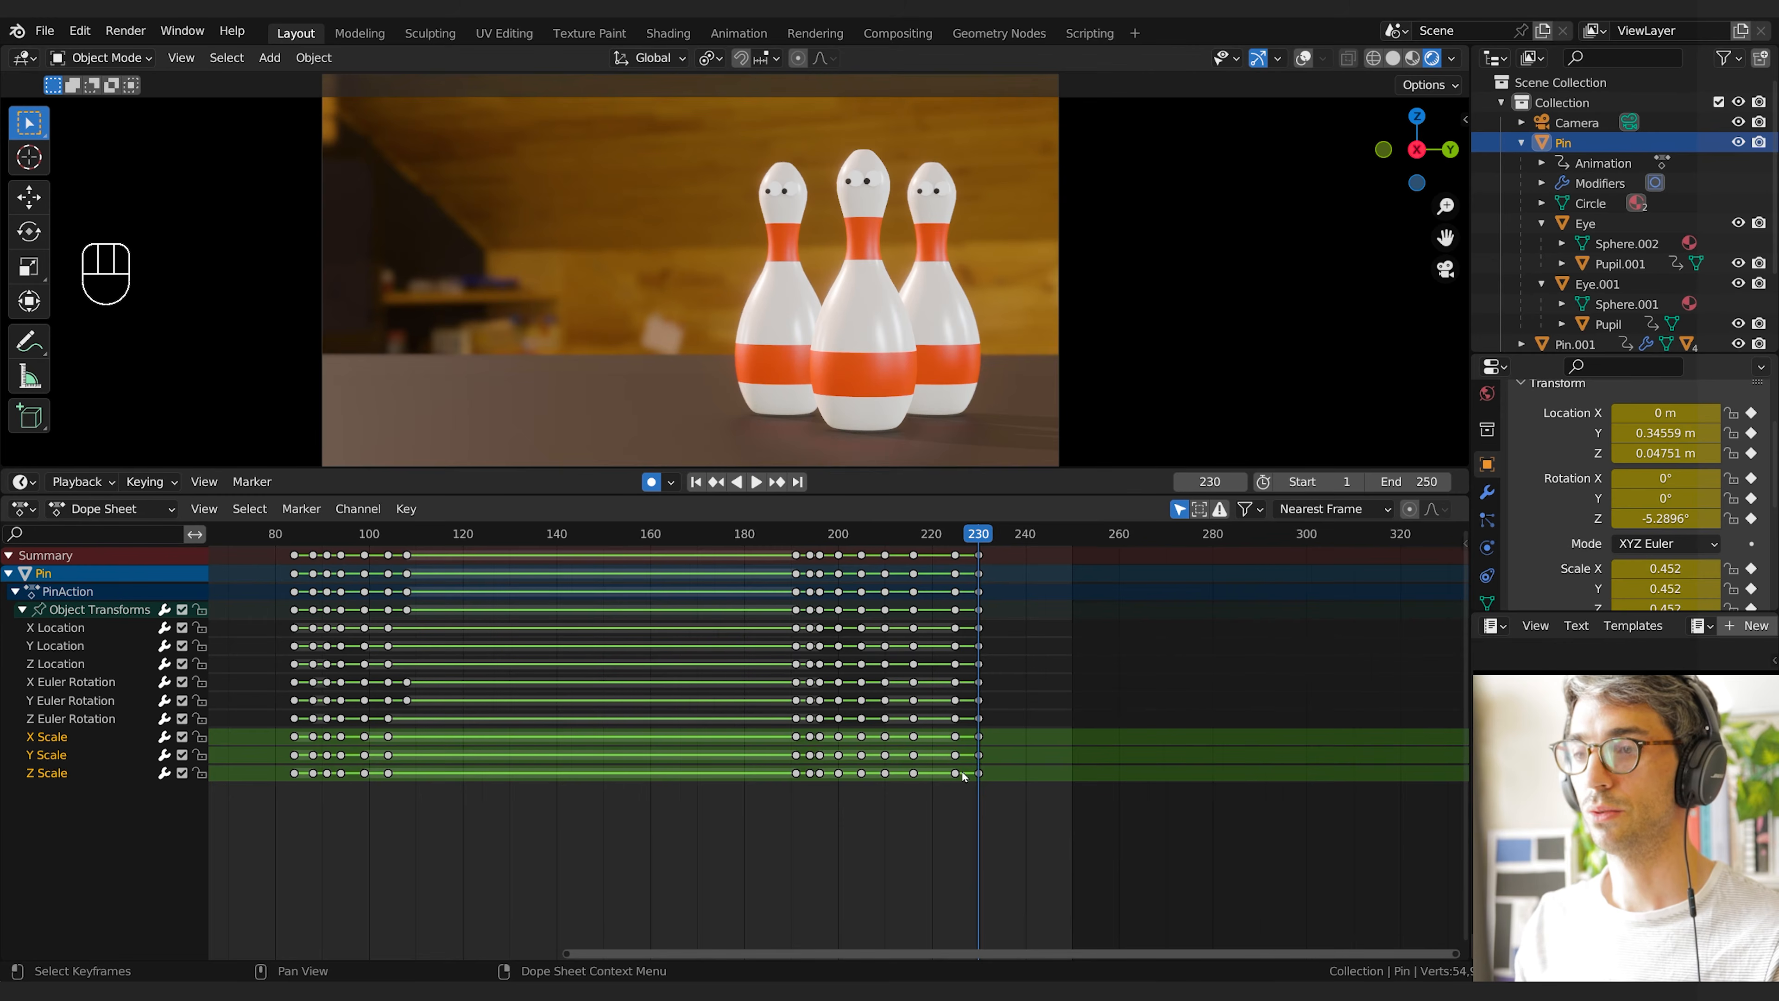
pyautogui.scroll(3, 963, 772)
pyautogui.moveTo(1015, 537); pyautogui.dragTo(869, 565)
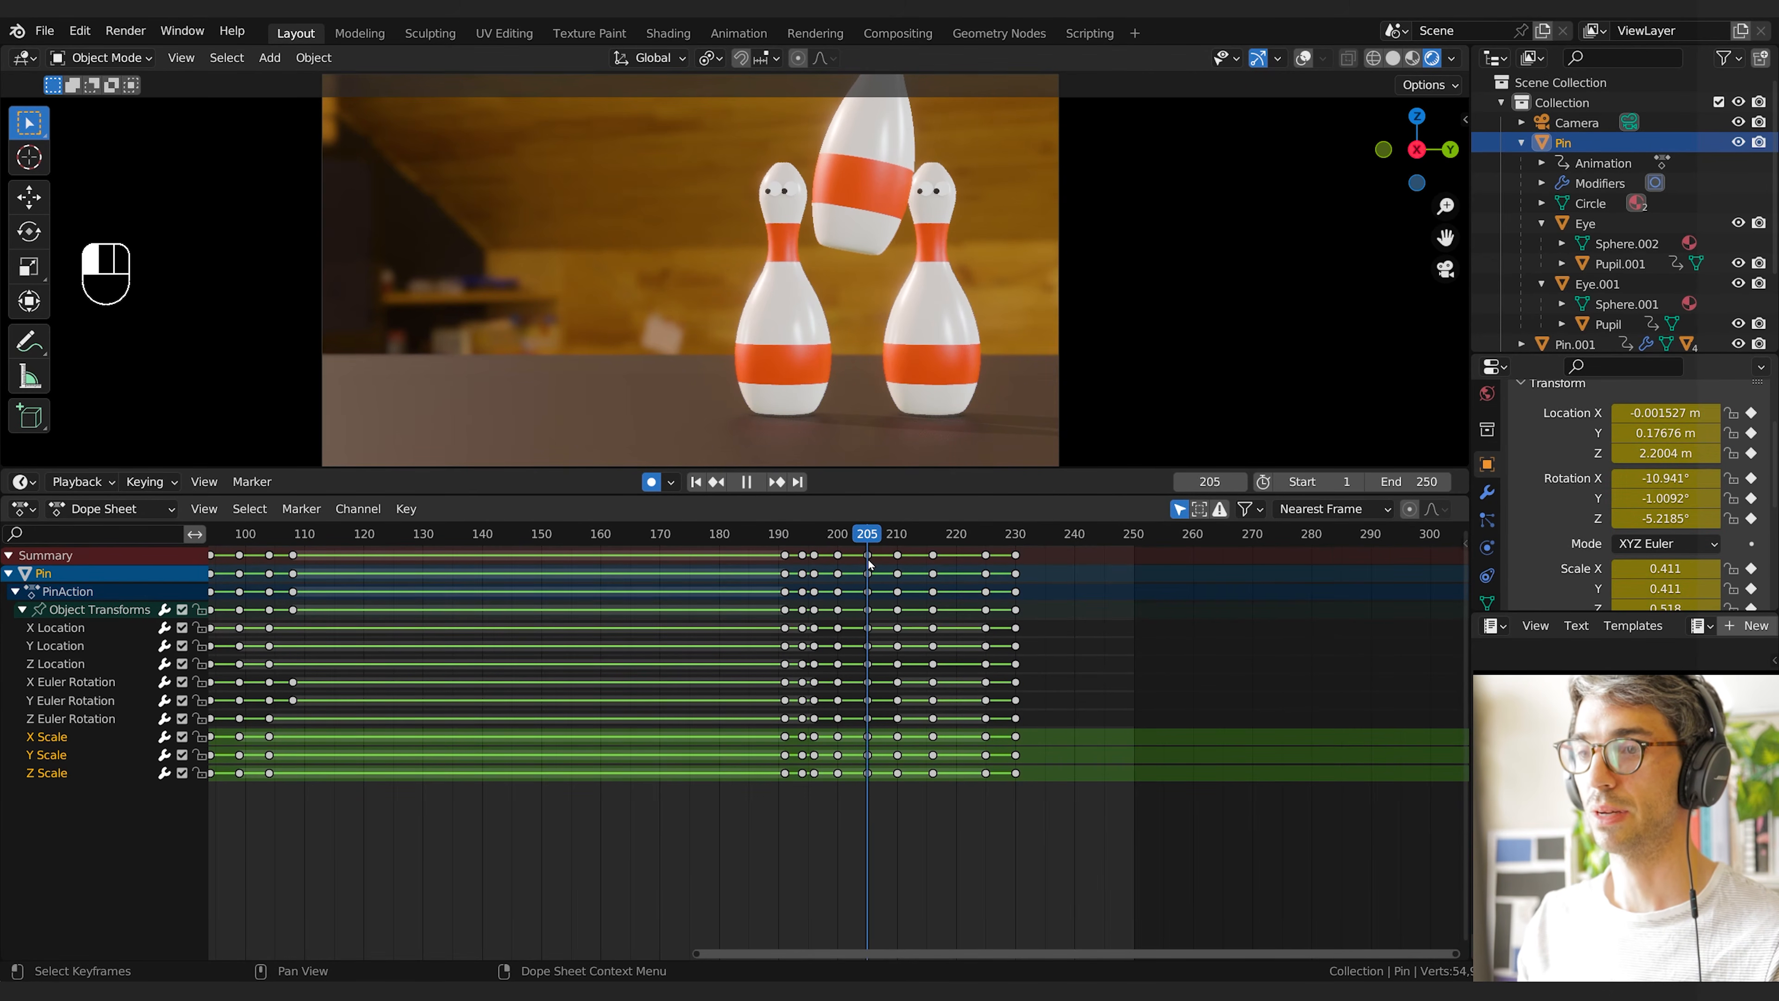
pyautogui.click(944, 761)
pyautogui.press('b')
pyautogui.moveTo(887, 732); pyautogui.dragTo(991, 786)
pyautogui.press('Delete')
pyautogui.press('g')
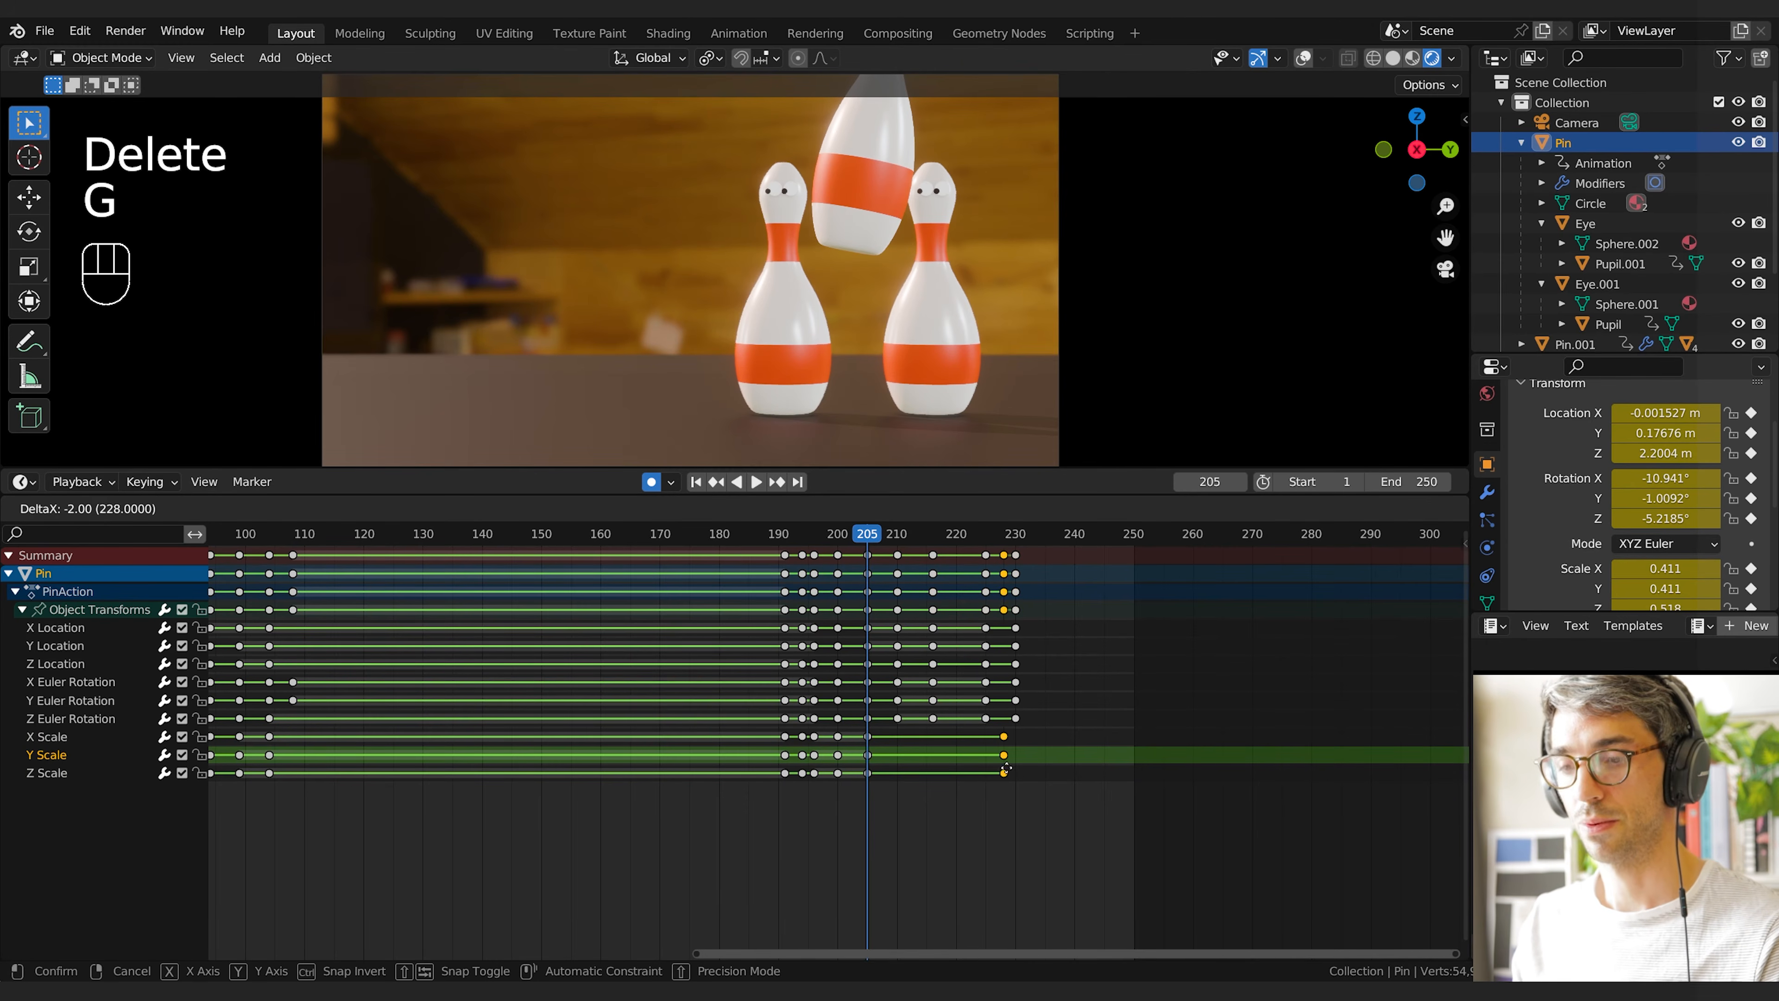
pyautogui.click(873, 774)
# Move the front pin's last scale keyframes to frame 200 and play back the jump from around frame 191
pyautogui.moveTo(857, 542); pyautogui.dragTo(783, 550)
pyautogui.press('space')
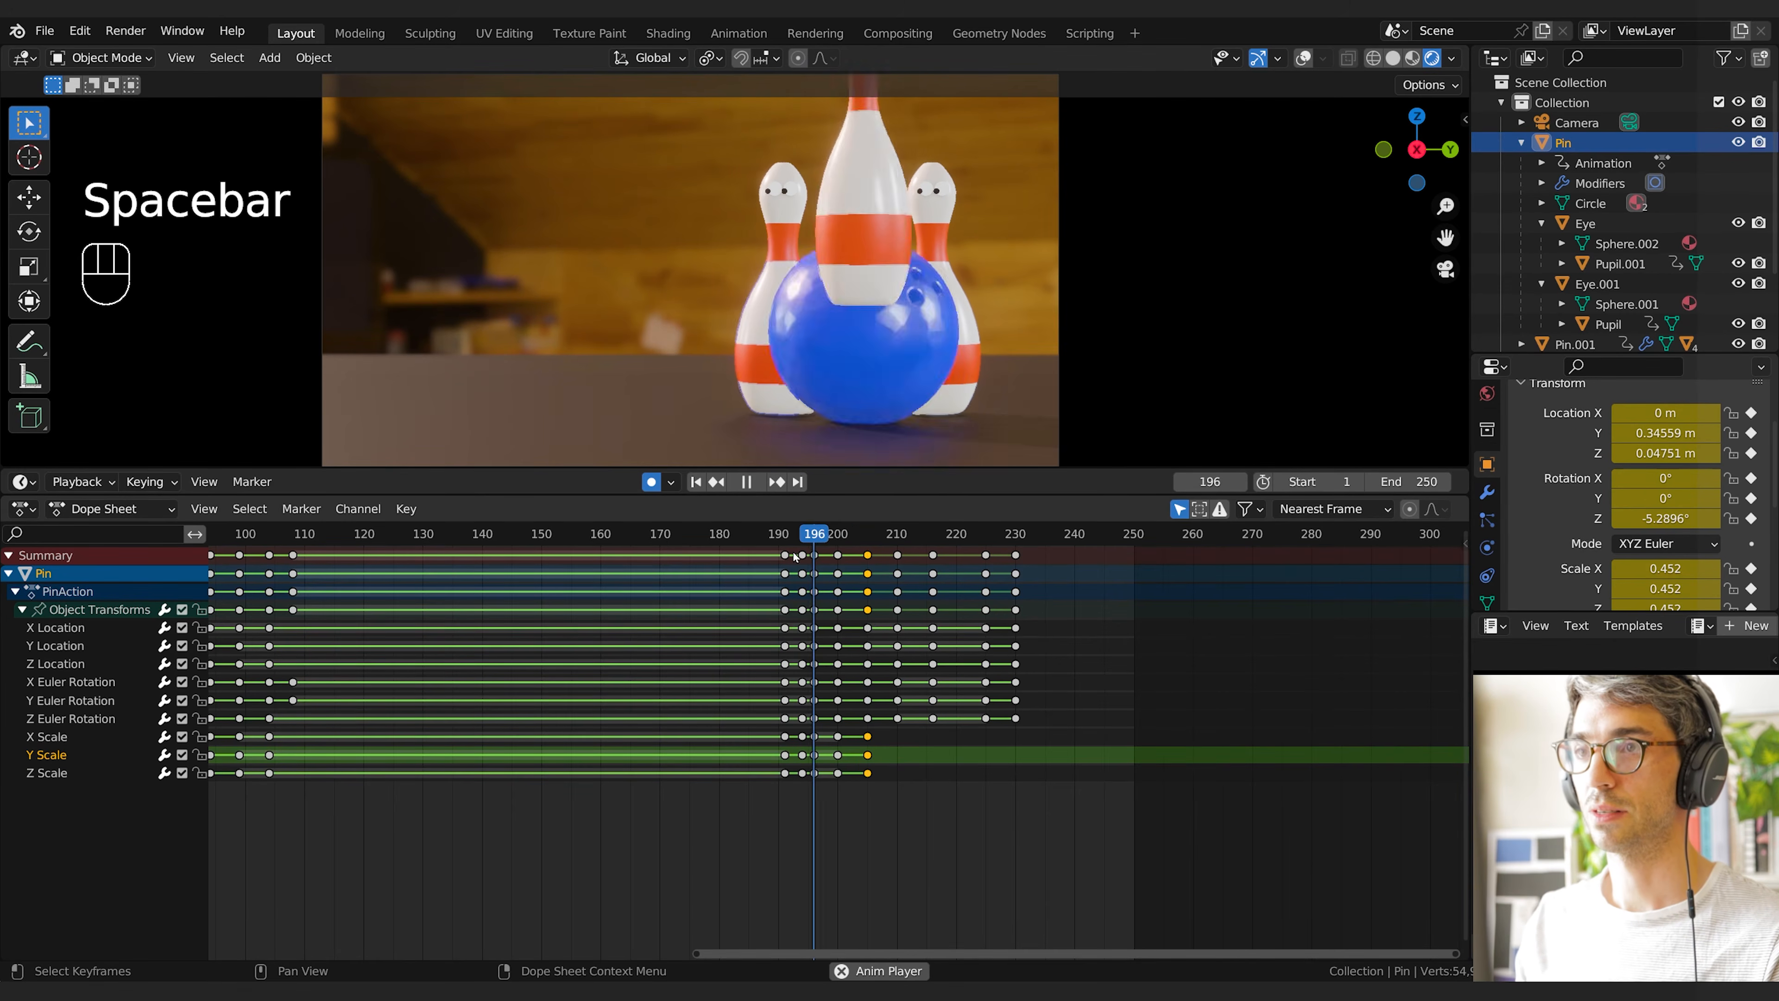
pyautogui.press('space')
pyautogui.press('space')
pyautogui.press('space')
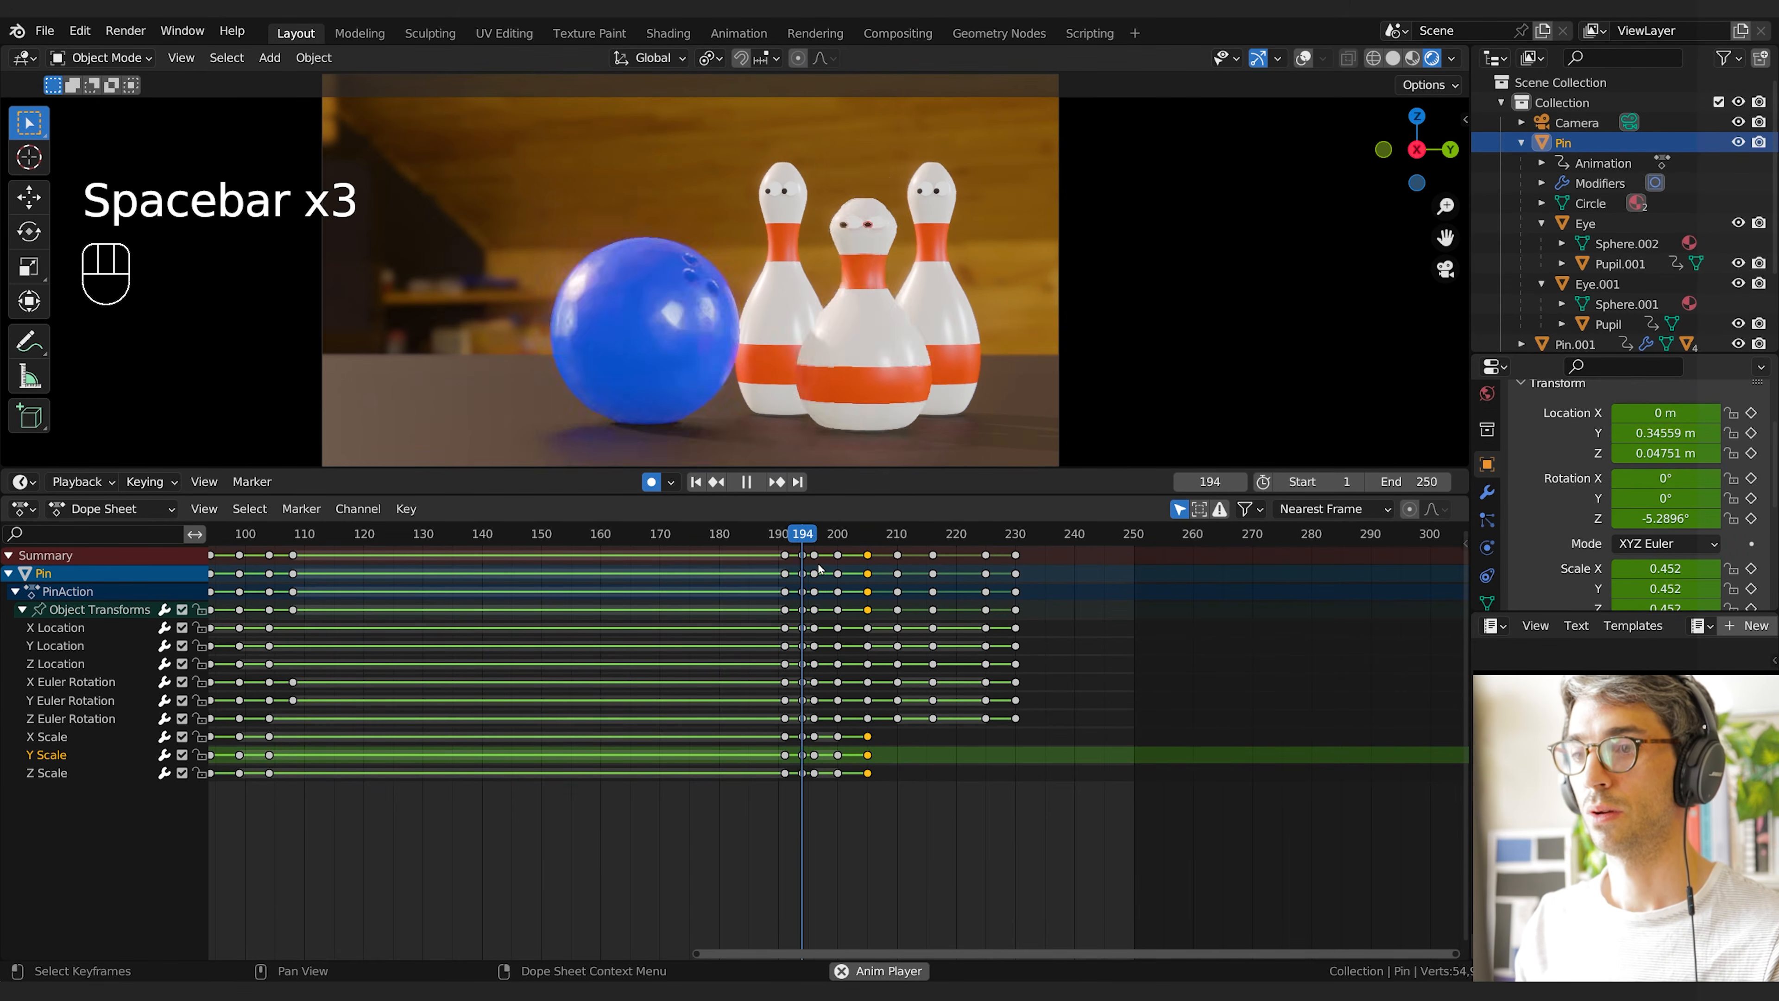
pyautogui.press('g')
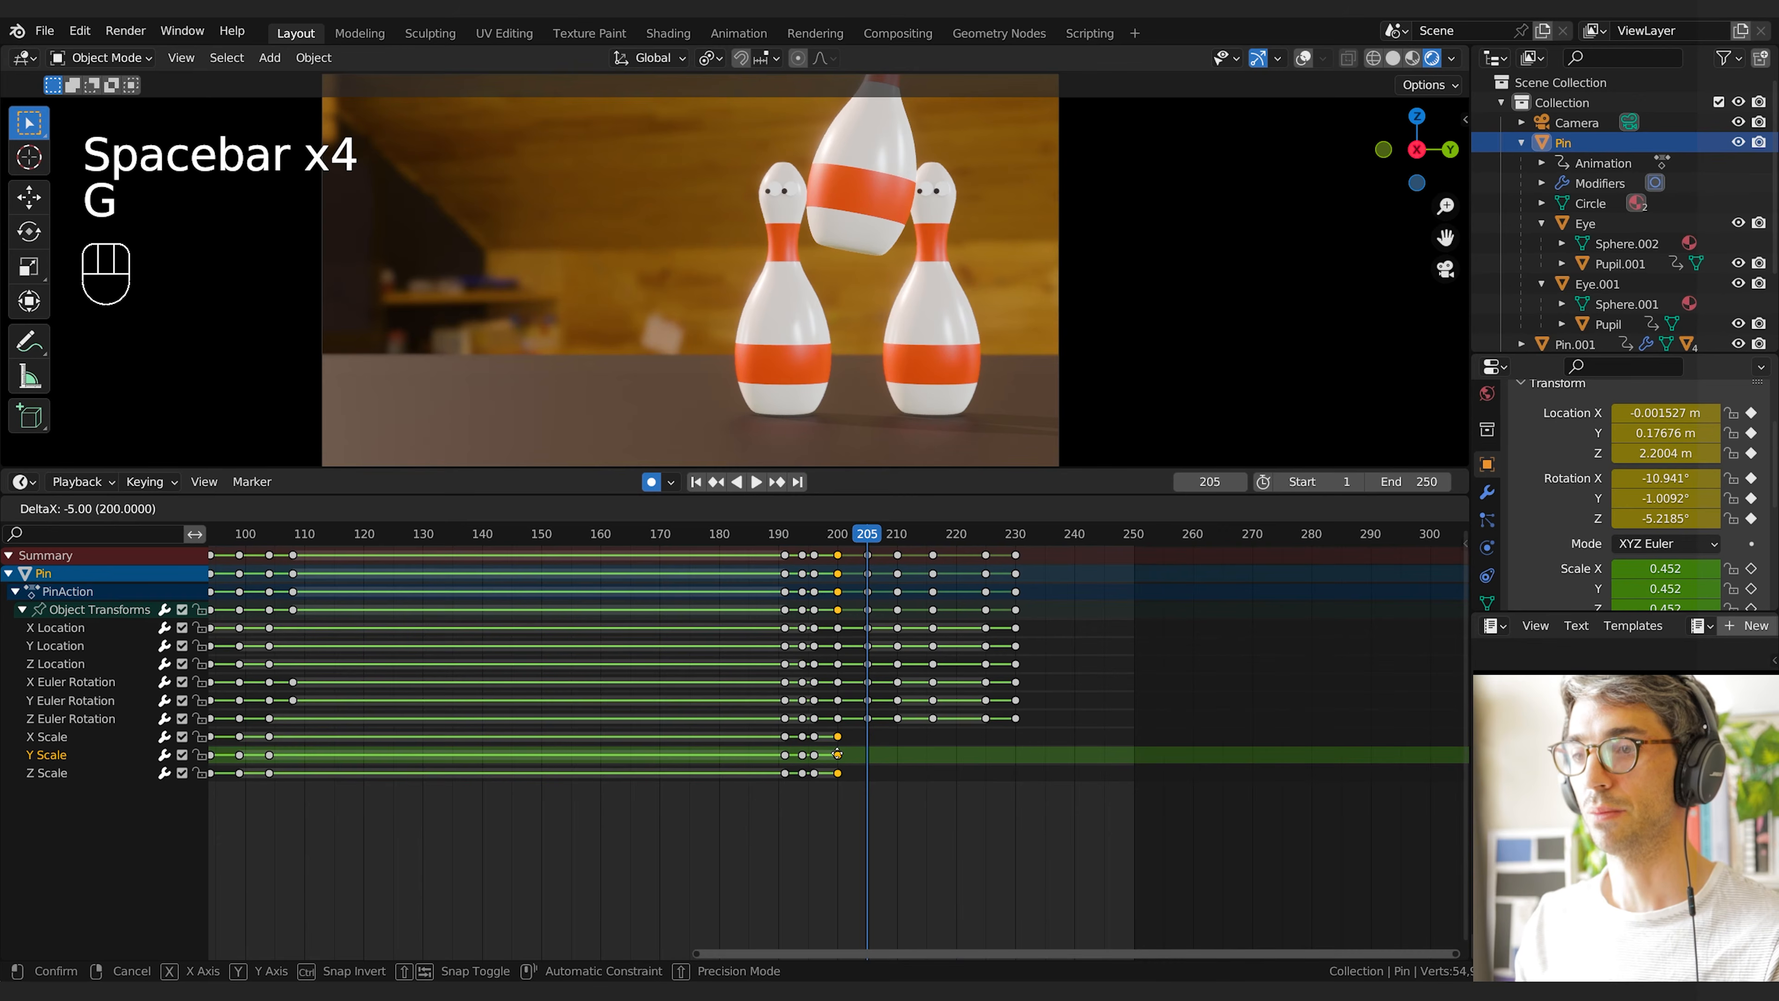
pyautogui.click(837, 755)
pyautogui.click(776, 534)
pyautogui.press('space')
pyautogui.click(785, 540)
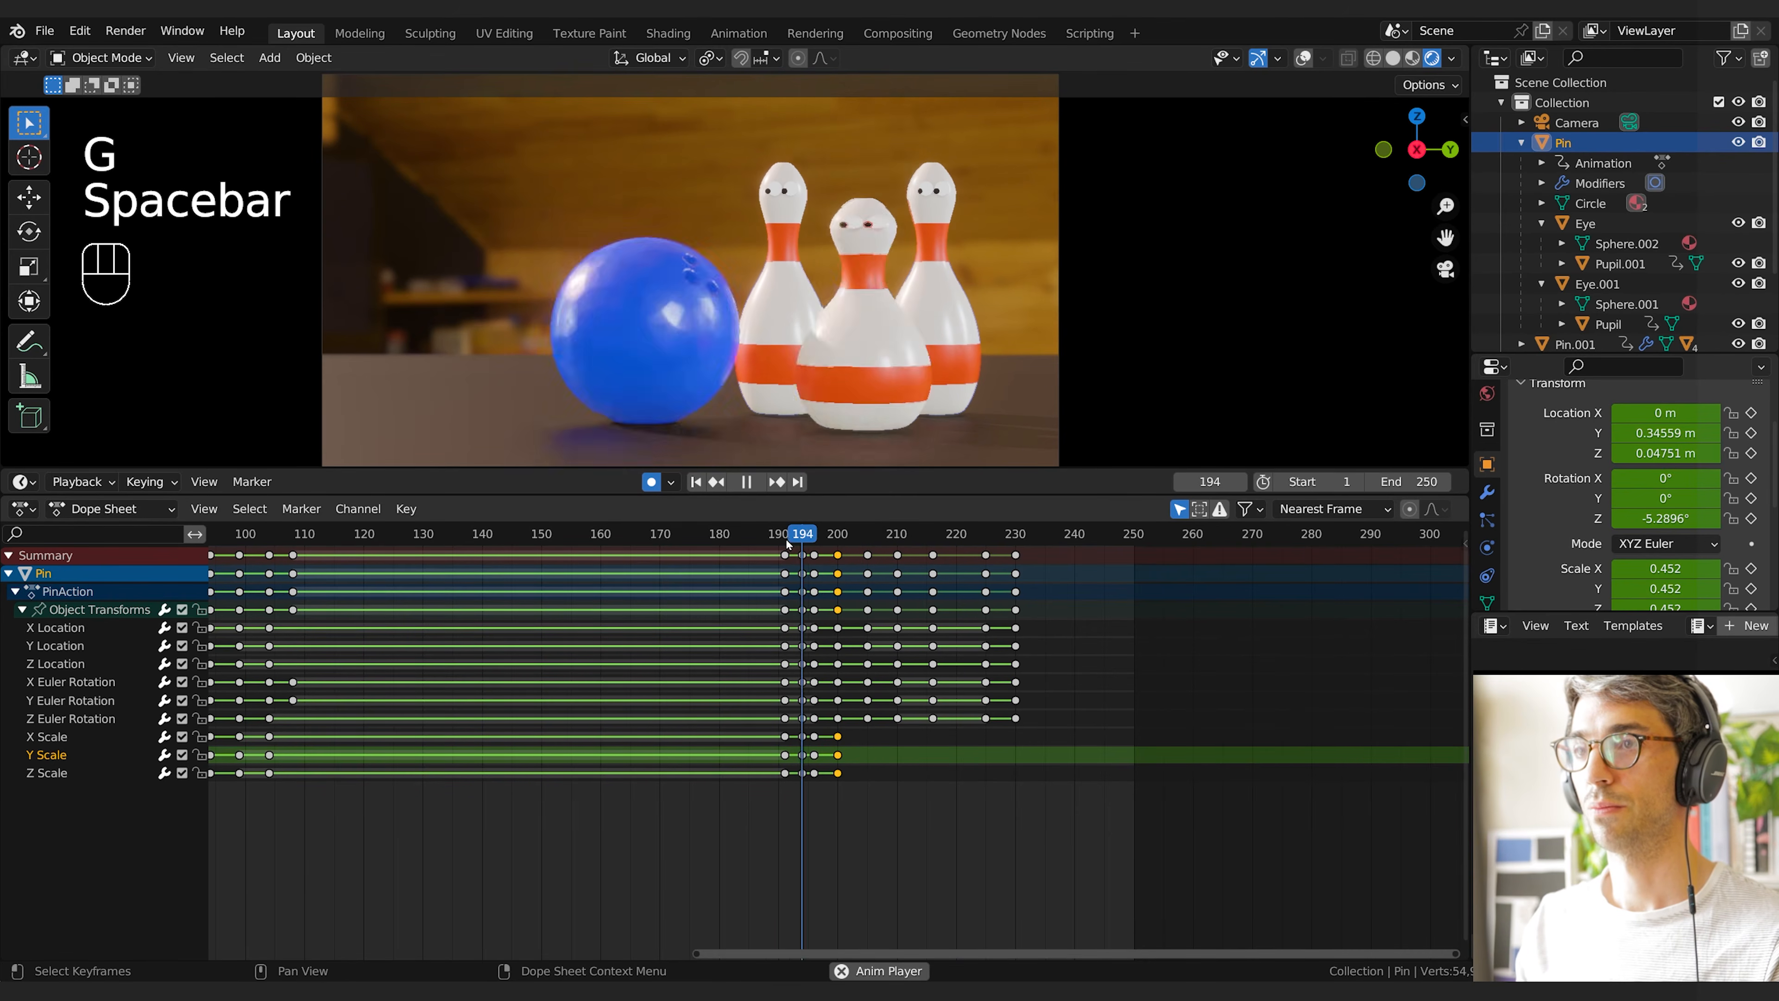
pyautogui.click(786, 540)
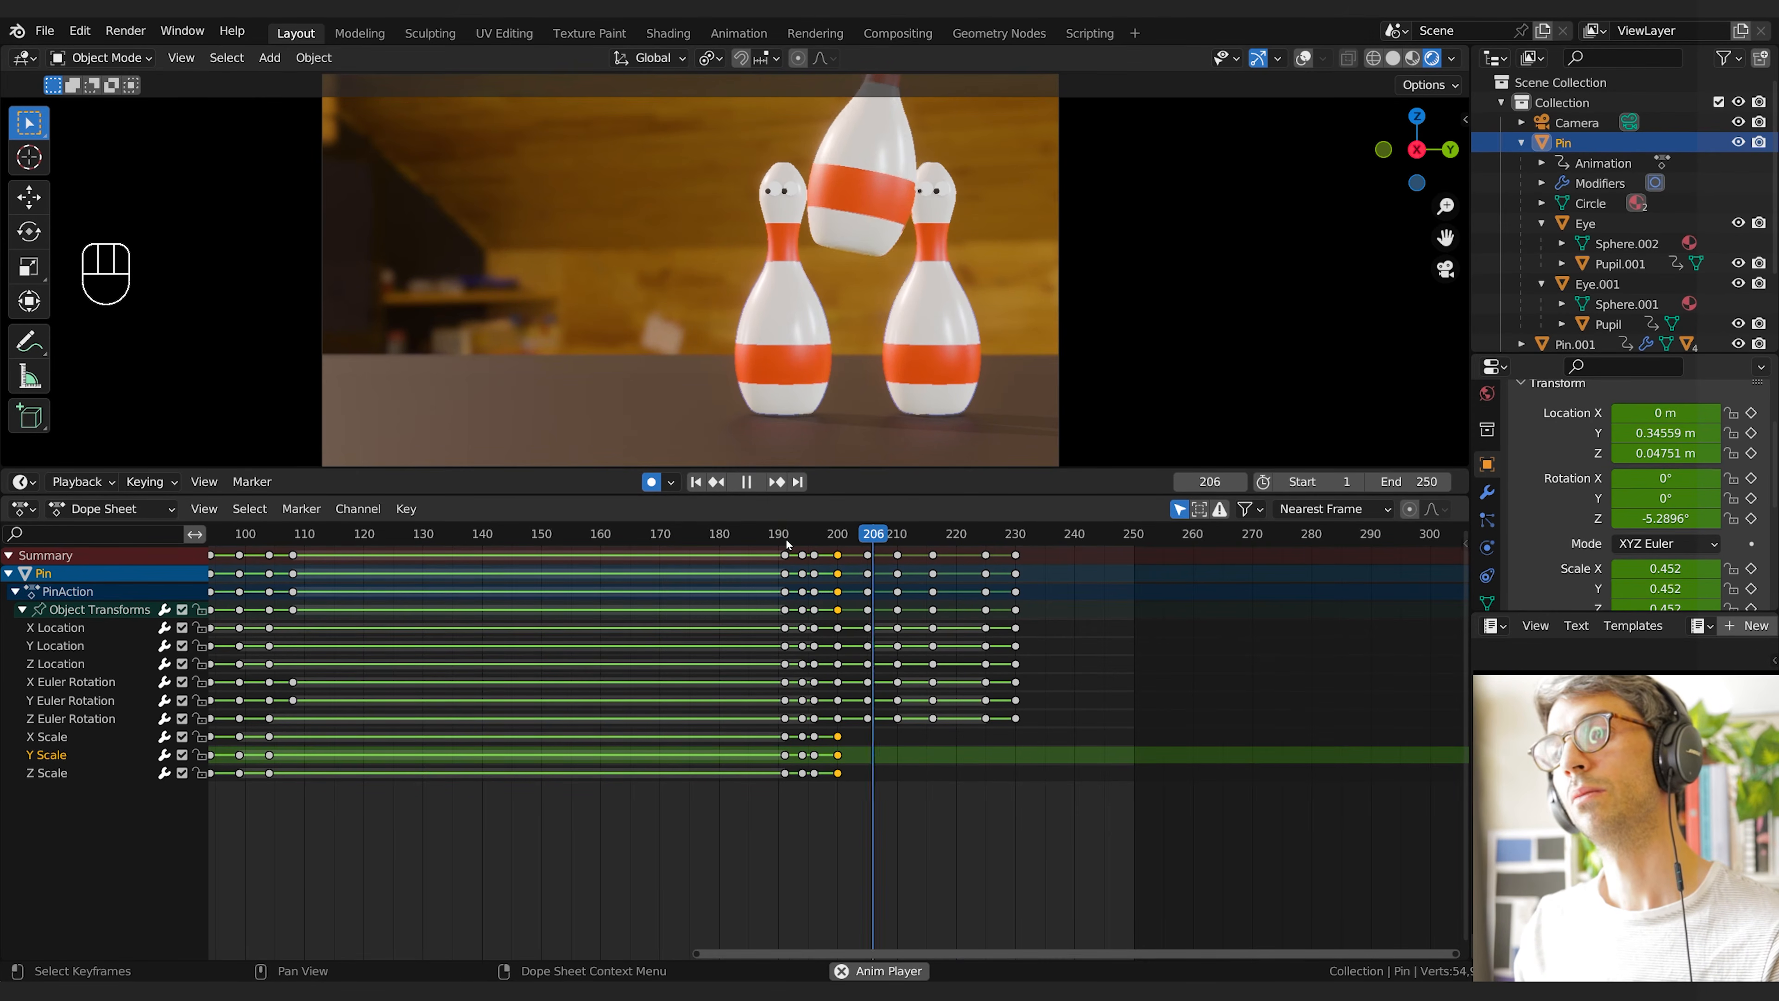
pyautogui.press('space')
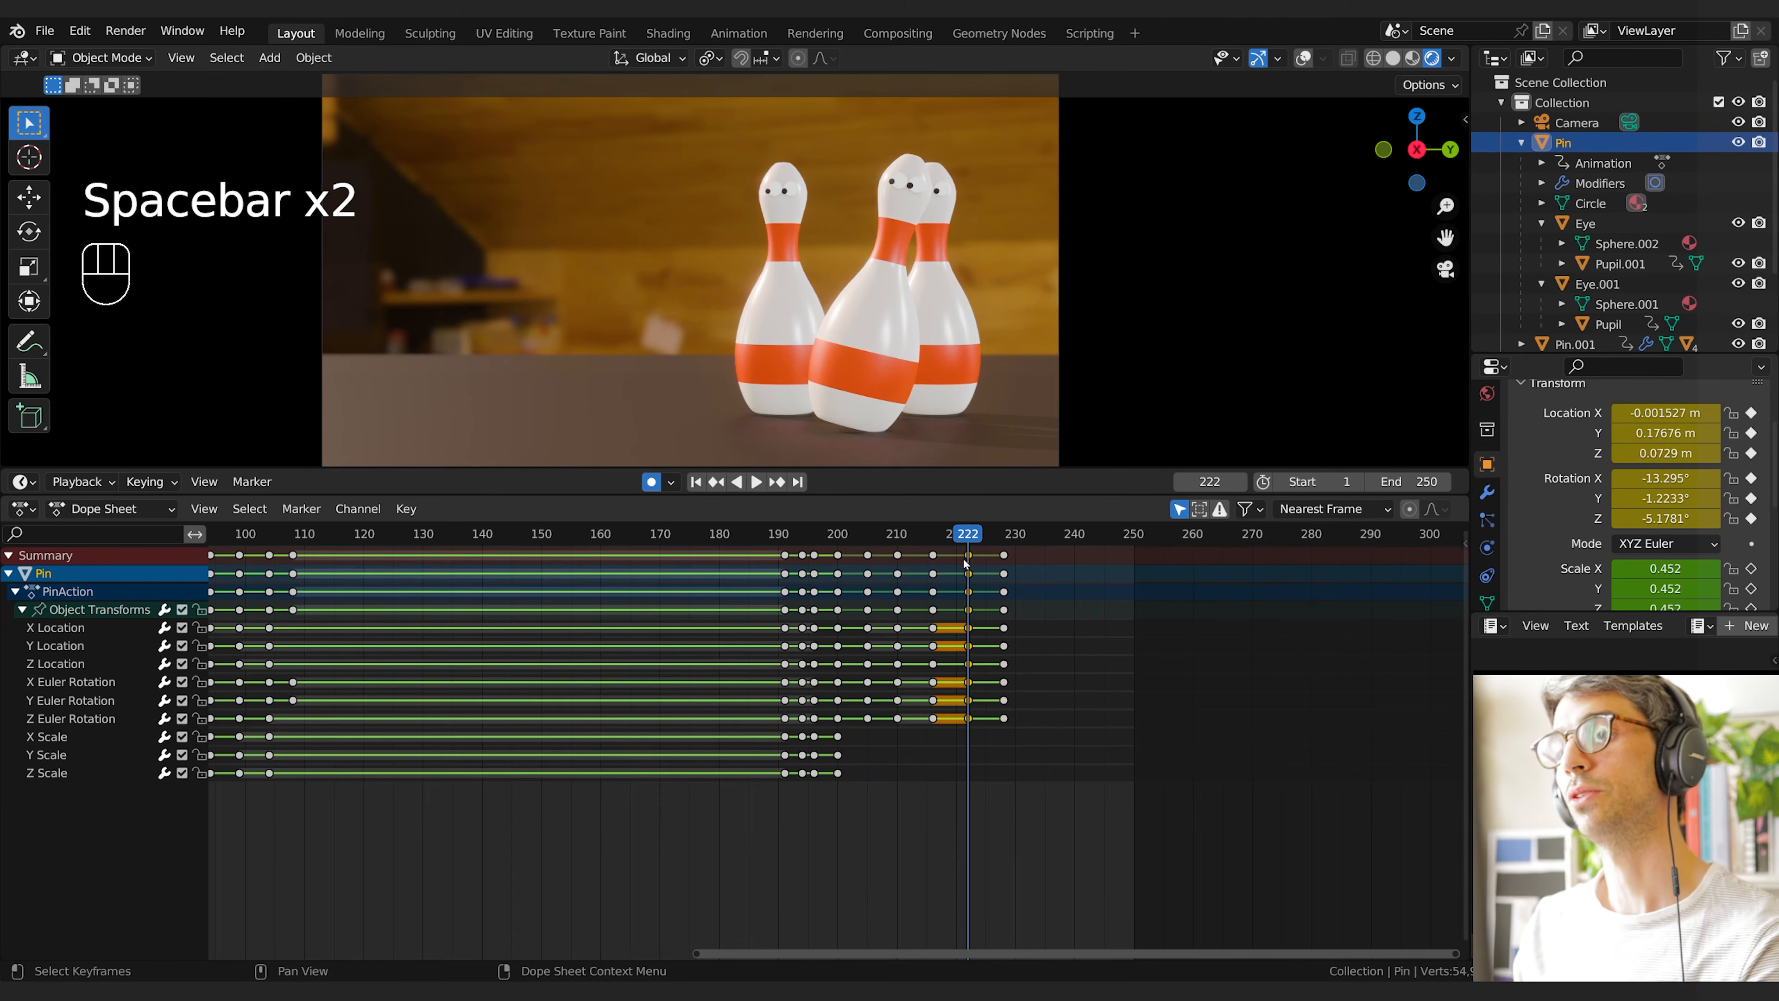
# Delete the front pin's tilted landing keyframes at frame 222, move the final upright pose to that frame, and play back the jump
pyautogui.press('Delete')
pyautogui.click(1003, 556)
pyautogui.click(955, 554)
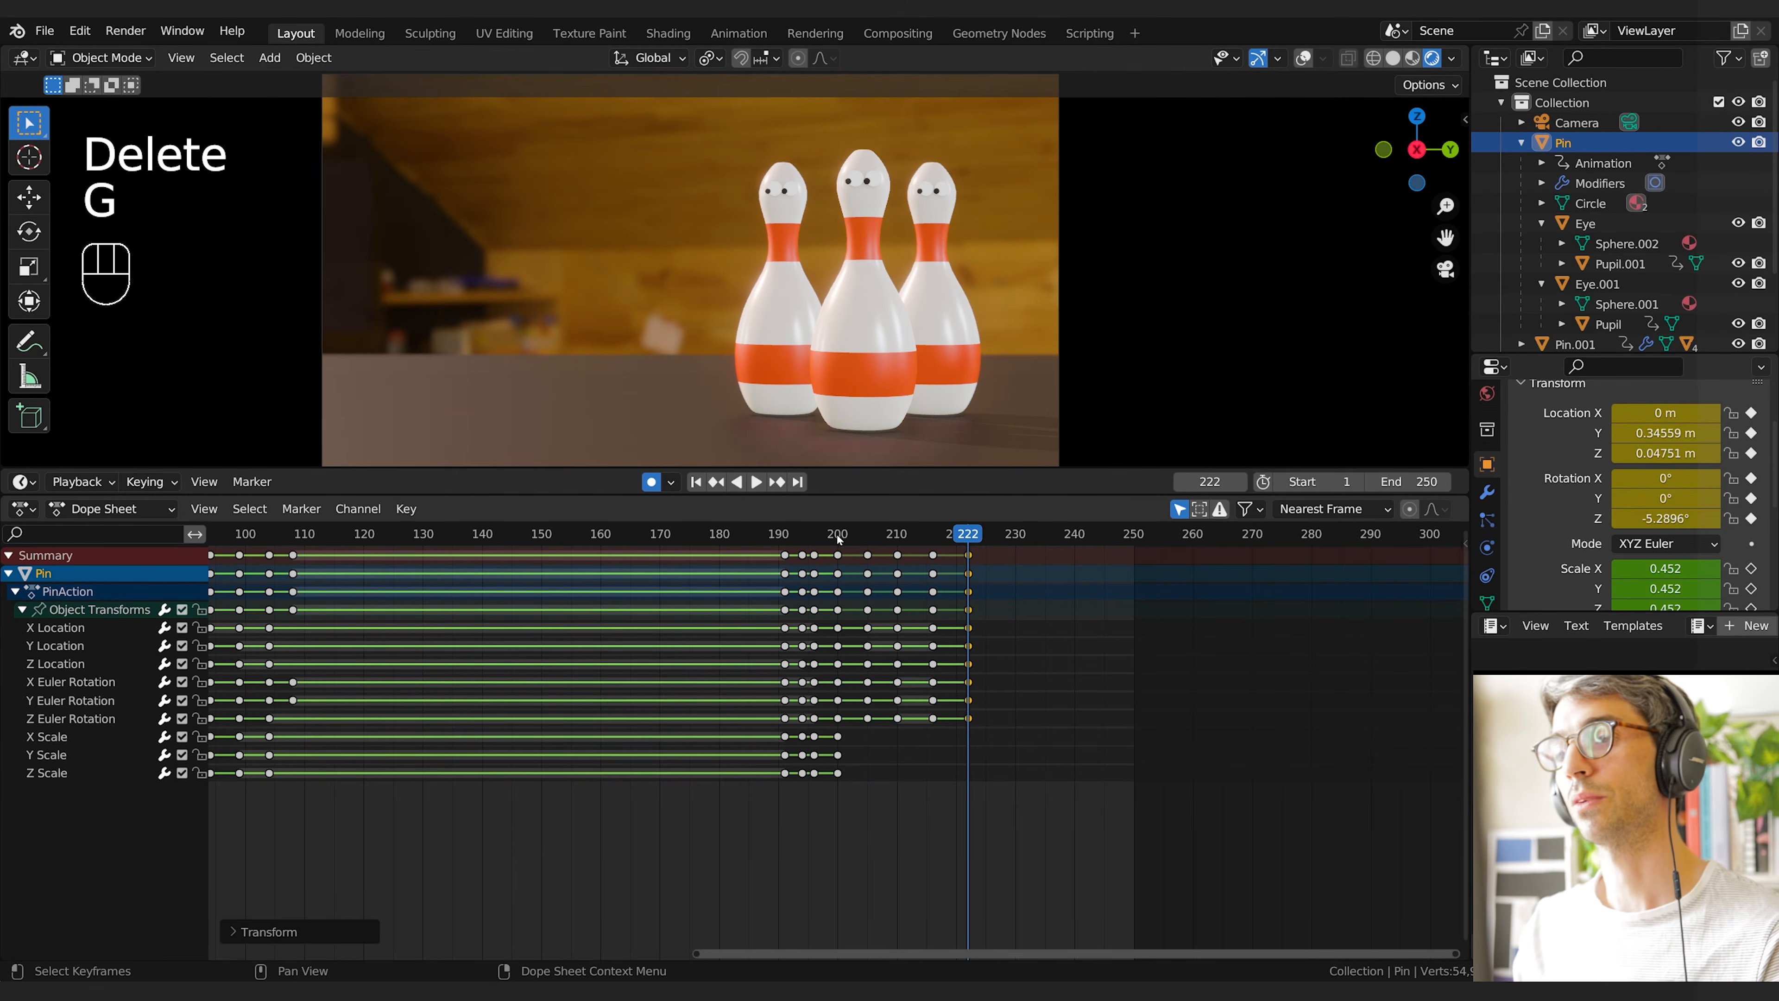
pyautogui.click(837, 534)
pyautogui.press('space')
pyautogui.press('space')
pyautogui.click(815, 534)
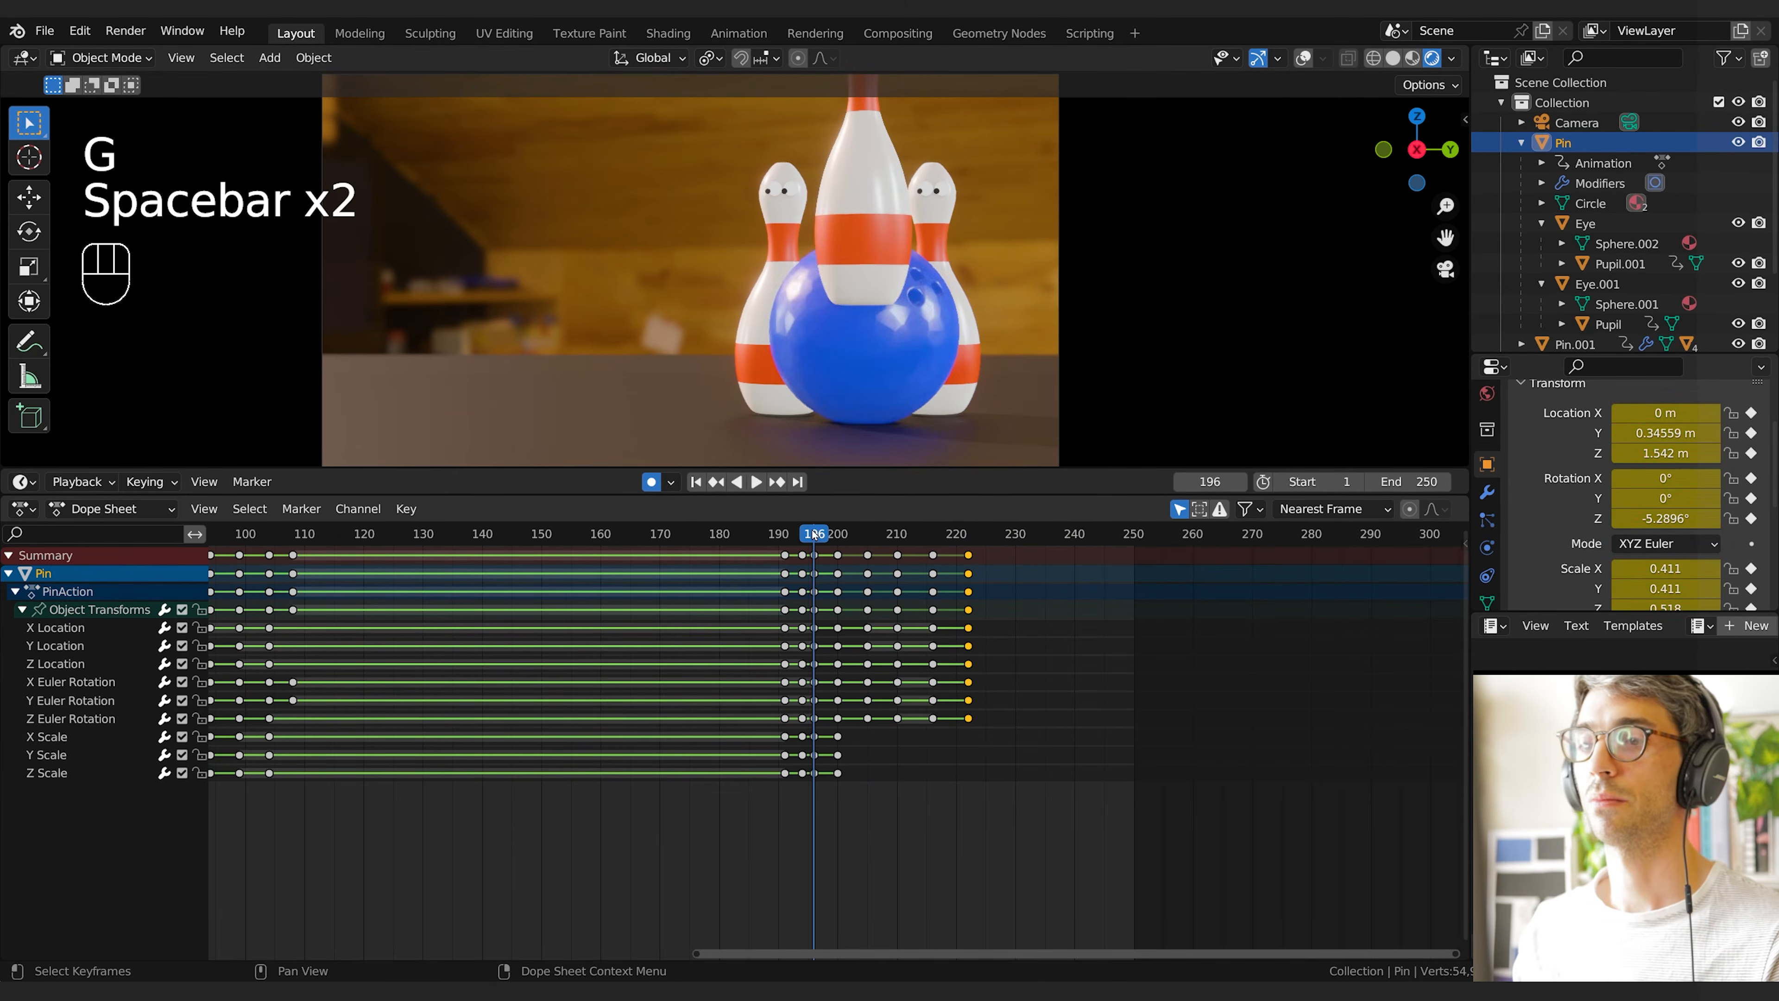
pyautogui.press('space')
pyautogui.press('space')
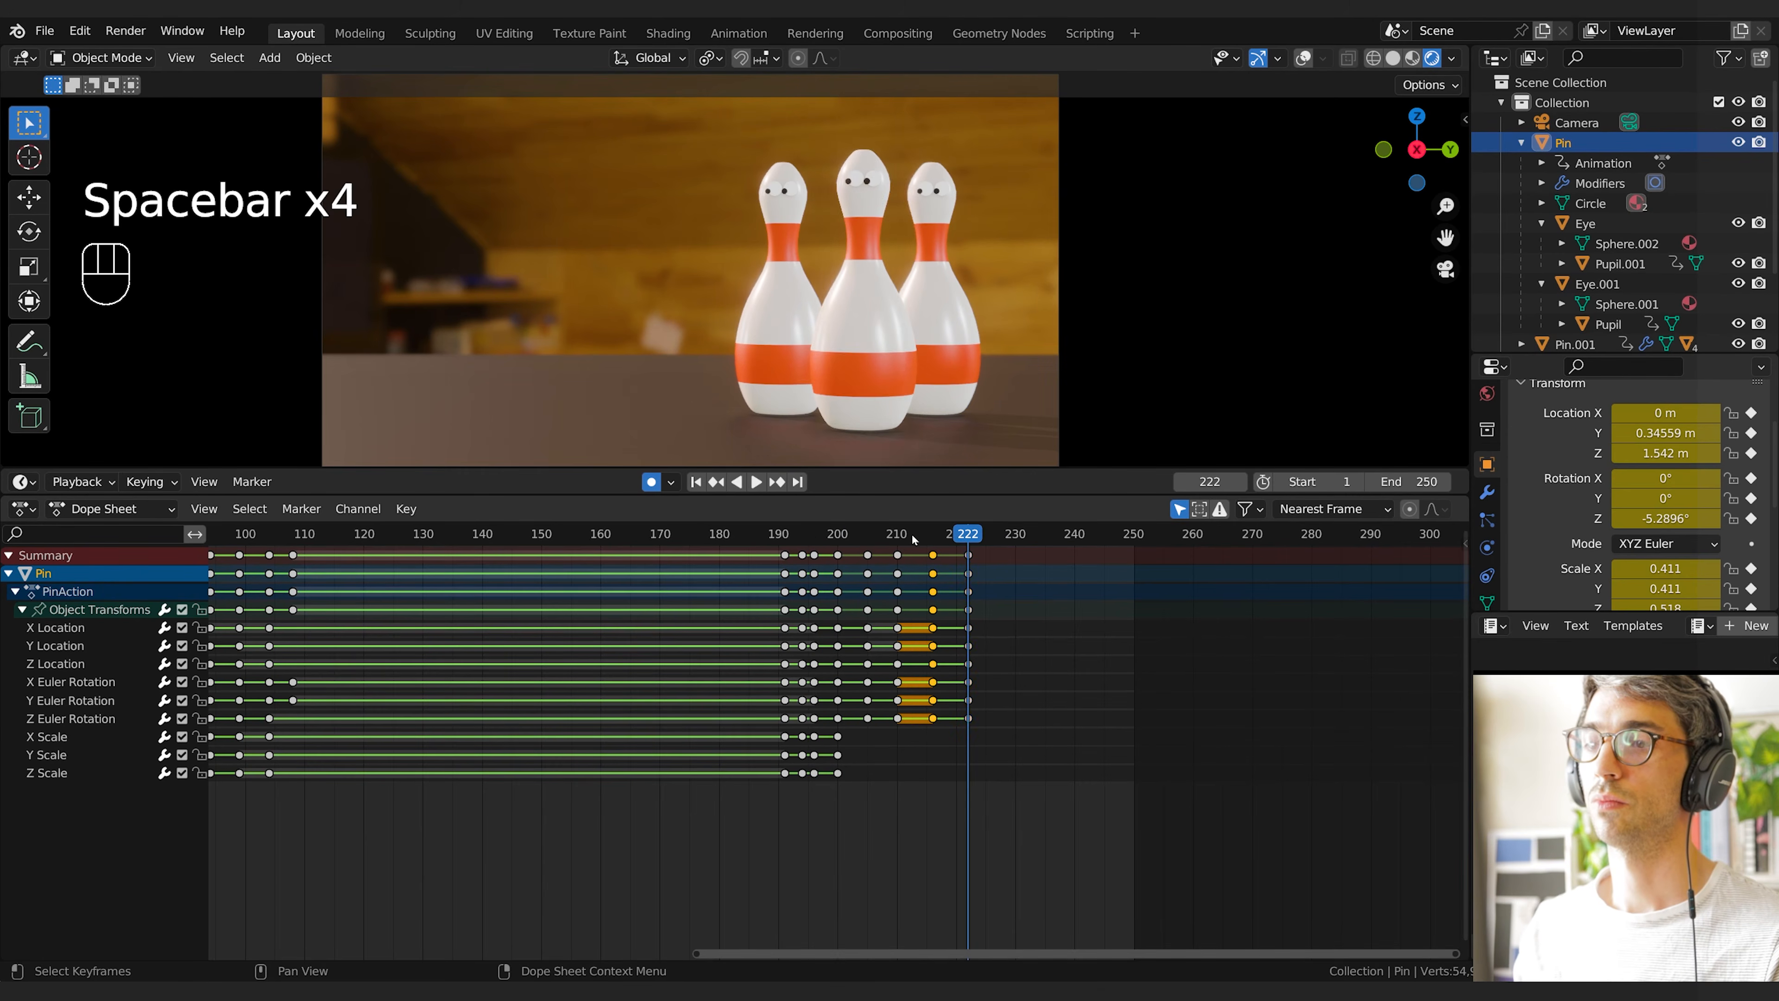
# At frame 216, lower the tilted front pin along global Z and play back the landing
pyautogui.moveTo(912, 535)
pyautogui.mouseDown()
pyautogui.moveTo(893, 536)
pyautogui.moveTo(935, 543)
pyautogui.mouseUp()
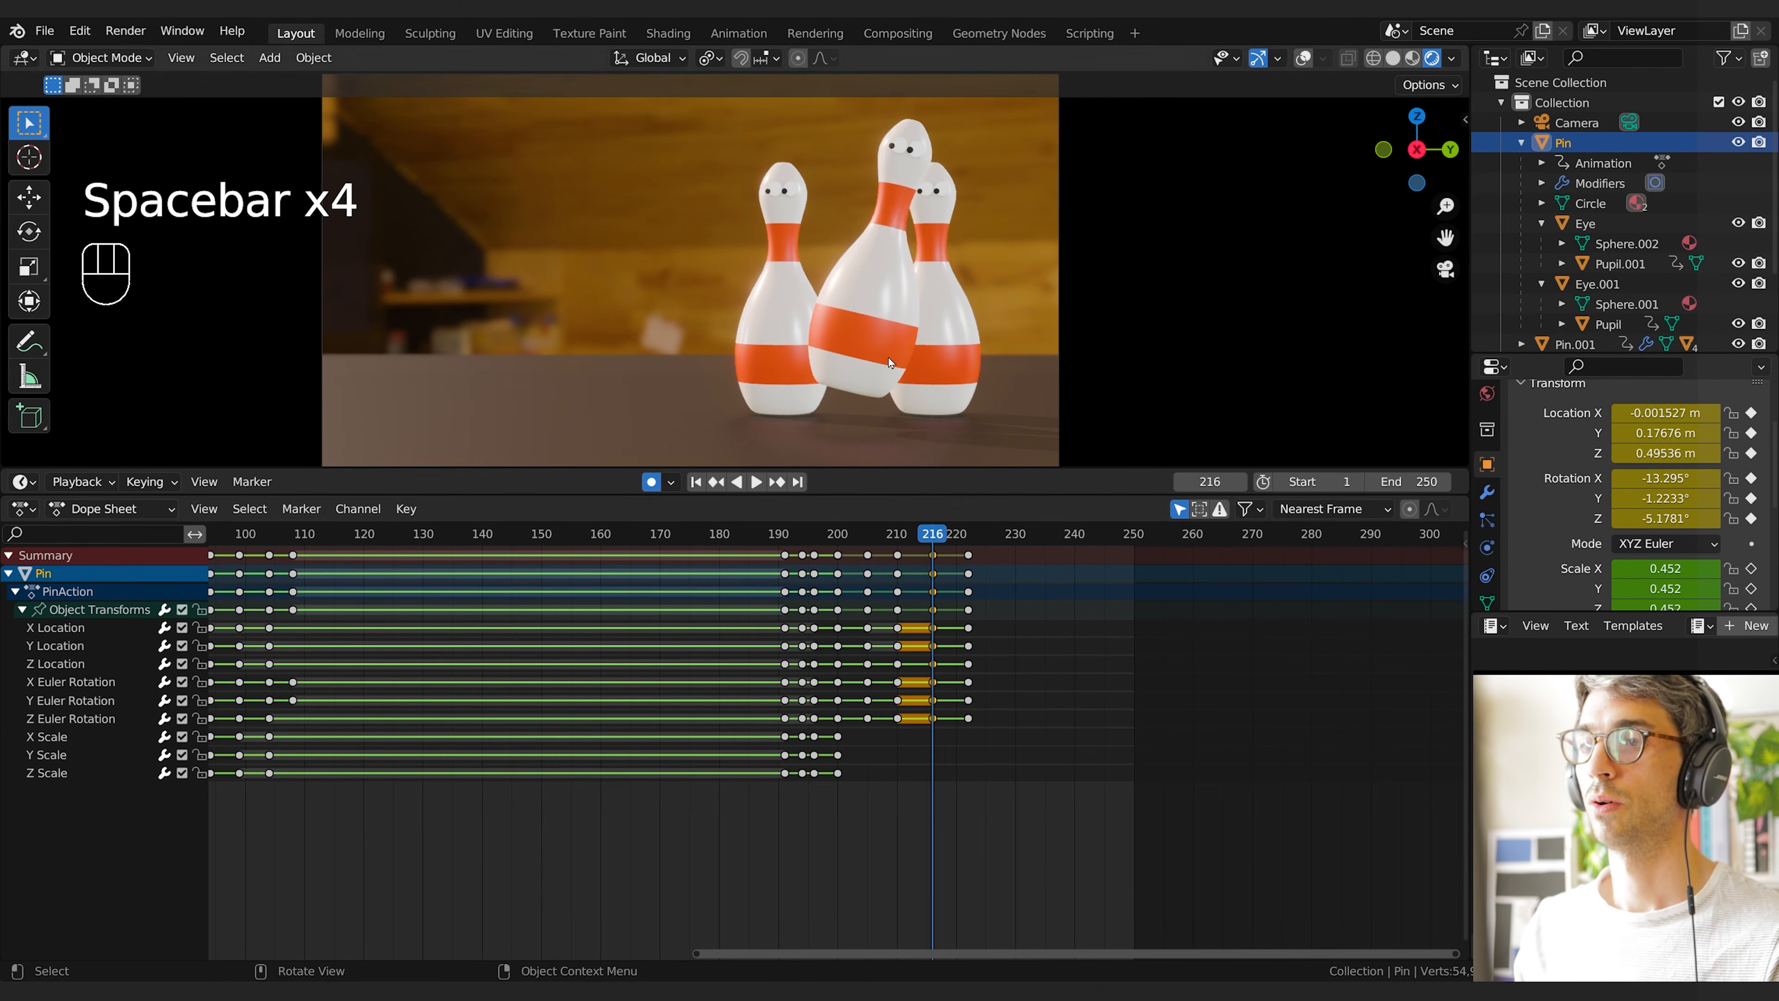
pyautogui.press('g')
pyautogui.press('z')
pyautogui.click(888, 386)
pyautogui.click(791, 536)
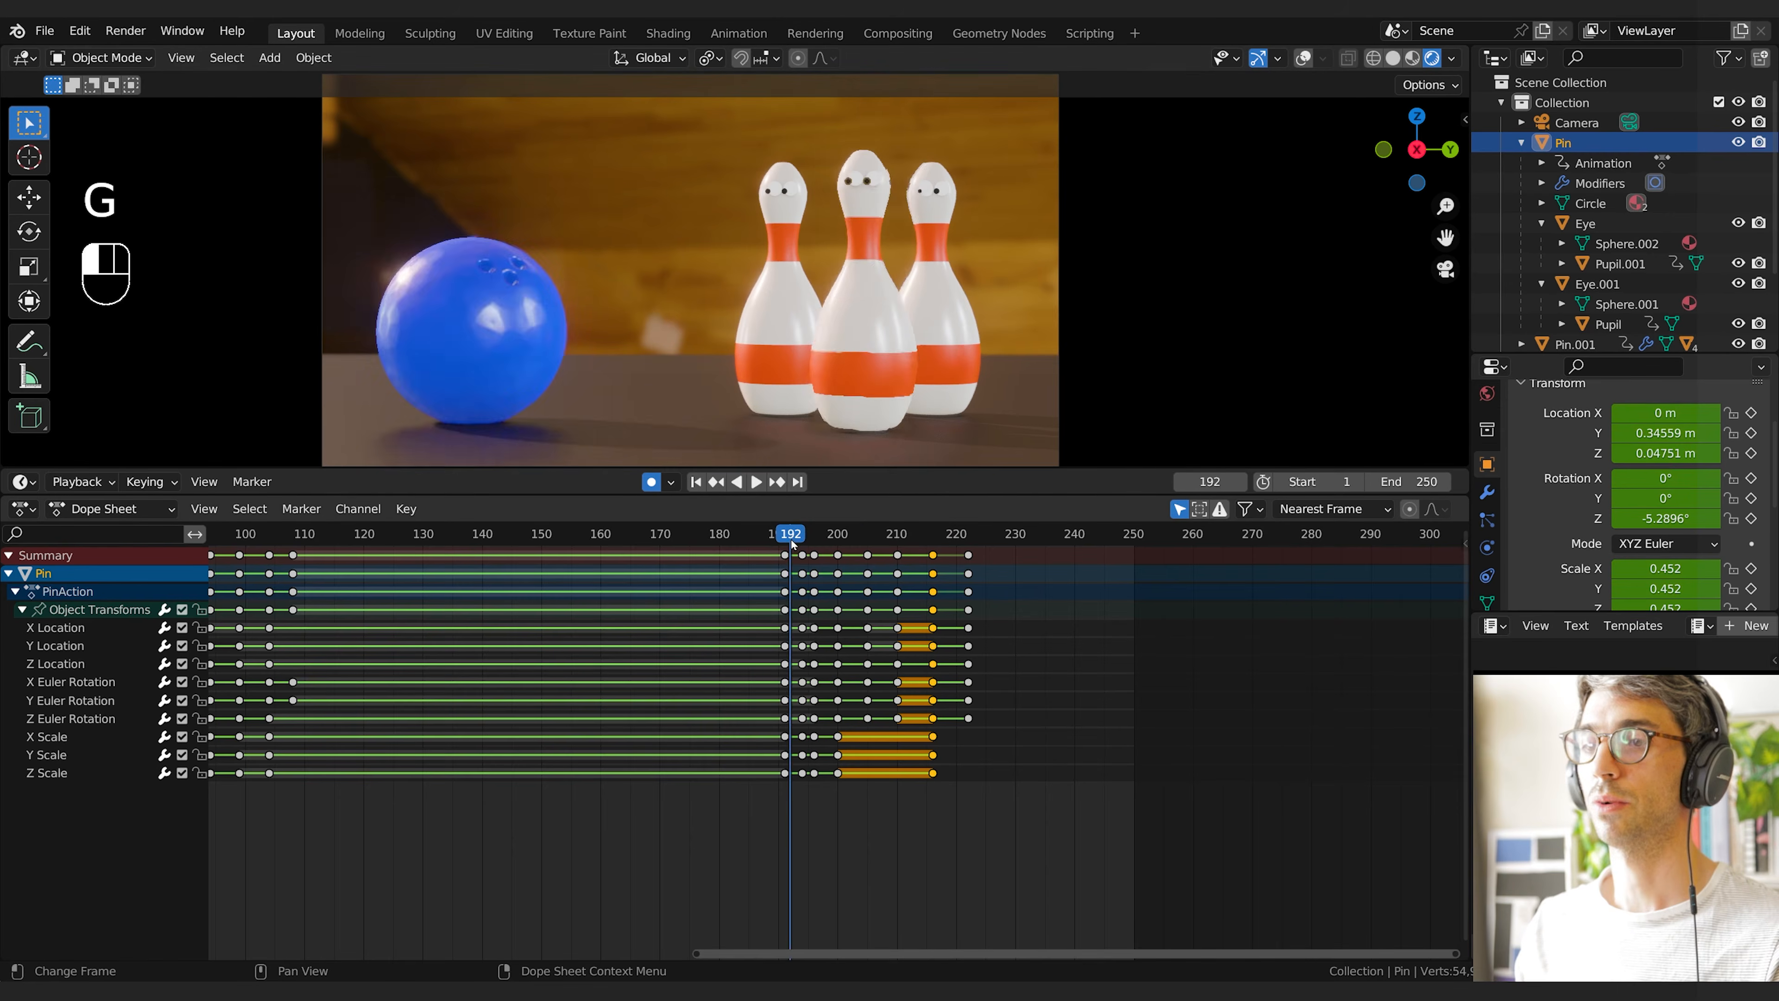
pyautogui.press('space')
pyautogui.press('space')
# Move the front pin's final upright keyframes from frame 222 to frame 236
pyautogui.moveTo(910, 536); pyautogui.dragTo(968, 534)
pyautogui.click(967, 554)
pyautogui.press('g')
pyautogui.click(1083, 550)
# At frame 222, rotate the front pin -18.2° in the view and lower it along global Z to about 0.064 m
pyautogui.press('g')
pyautogui.press('r')
pyautogui.click(975, 295)
pyautogui.press('g')
pyautogui.press('z')
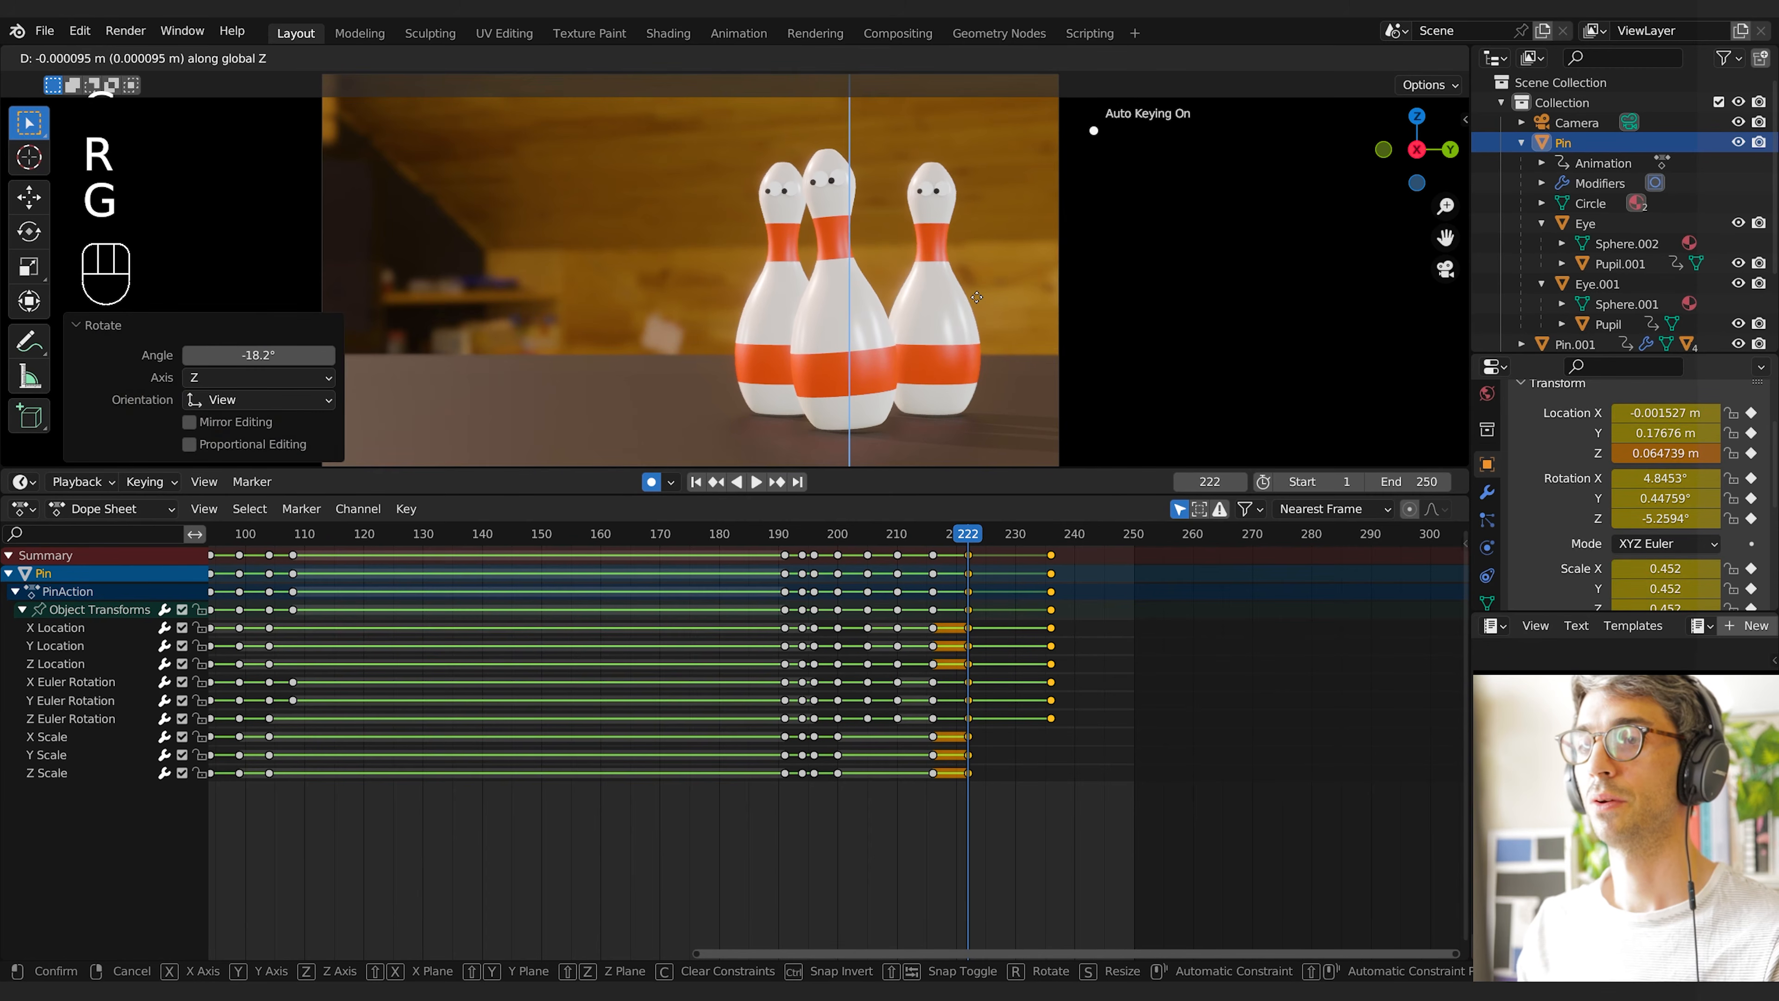
pyautogui.click(975, 302)
# Retime the front pin's opposite-tilt landing keyframes to frame 221 and its final upright keyframes to frame 226
pyautogui.moveTo(964, 537); pyautogui.dragTo(1010, 537)
pyautogui.press('g')
pyautogui.click(1034, 561)
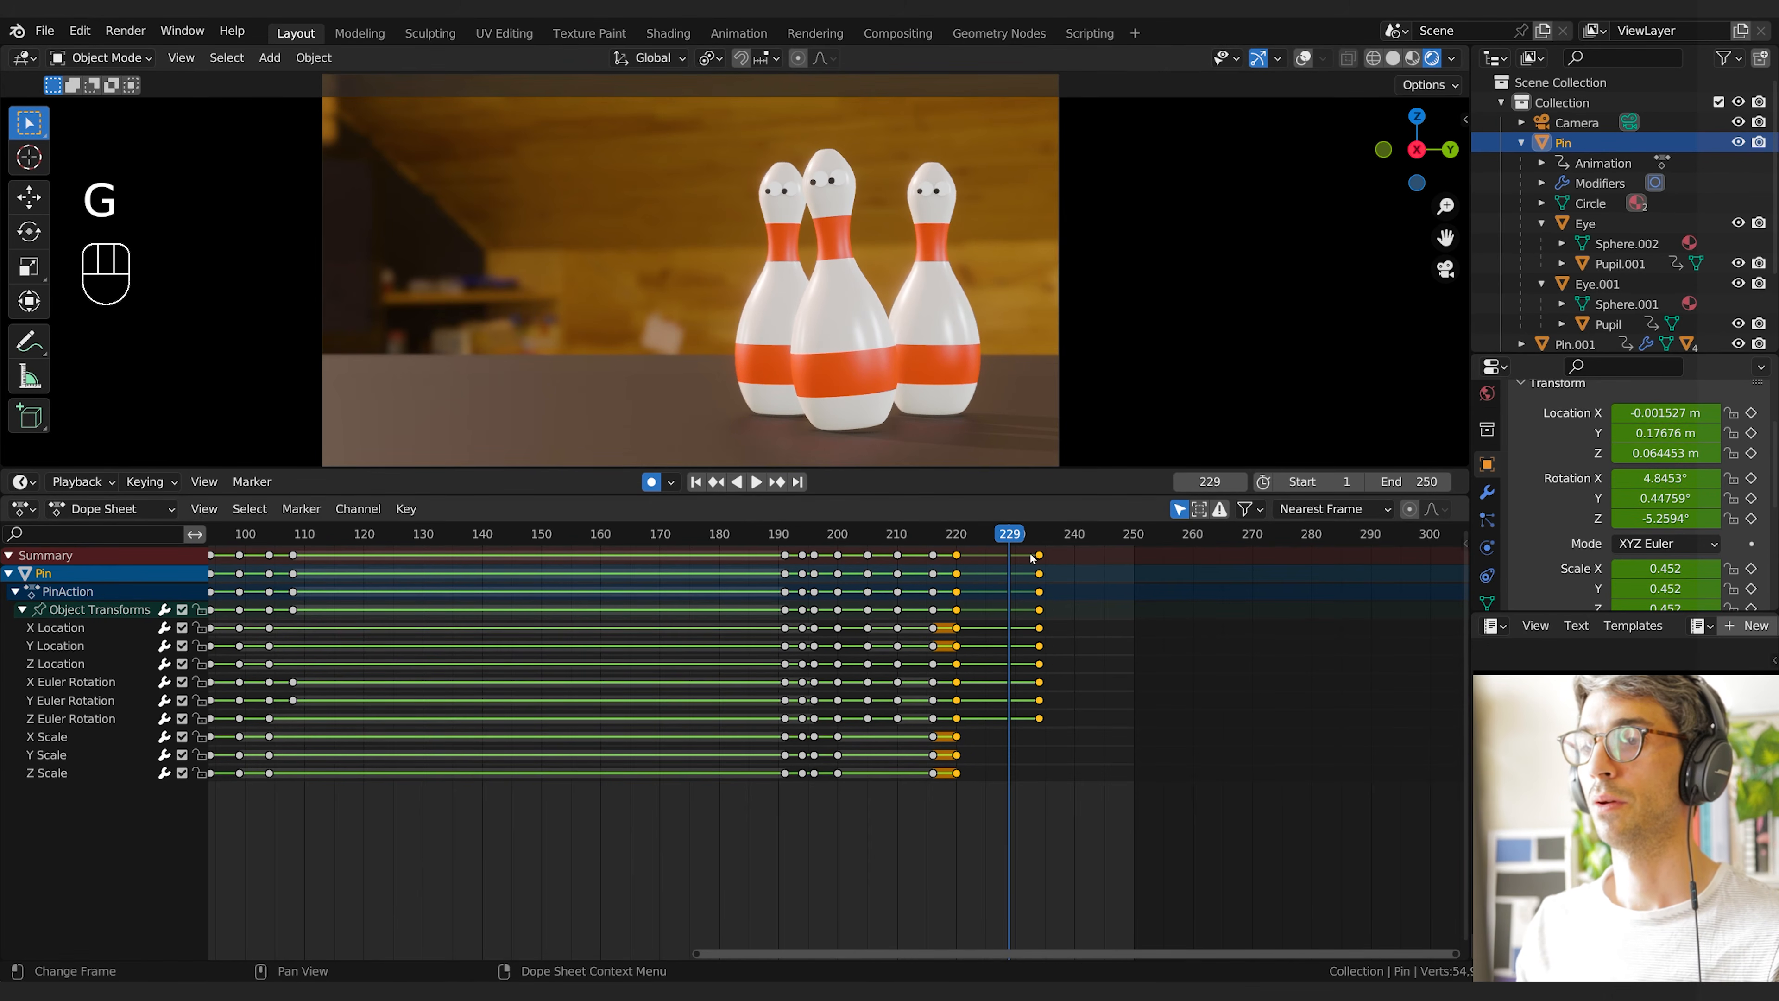
pyautogui.press('g')
pyautogui.click(987, 558)
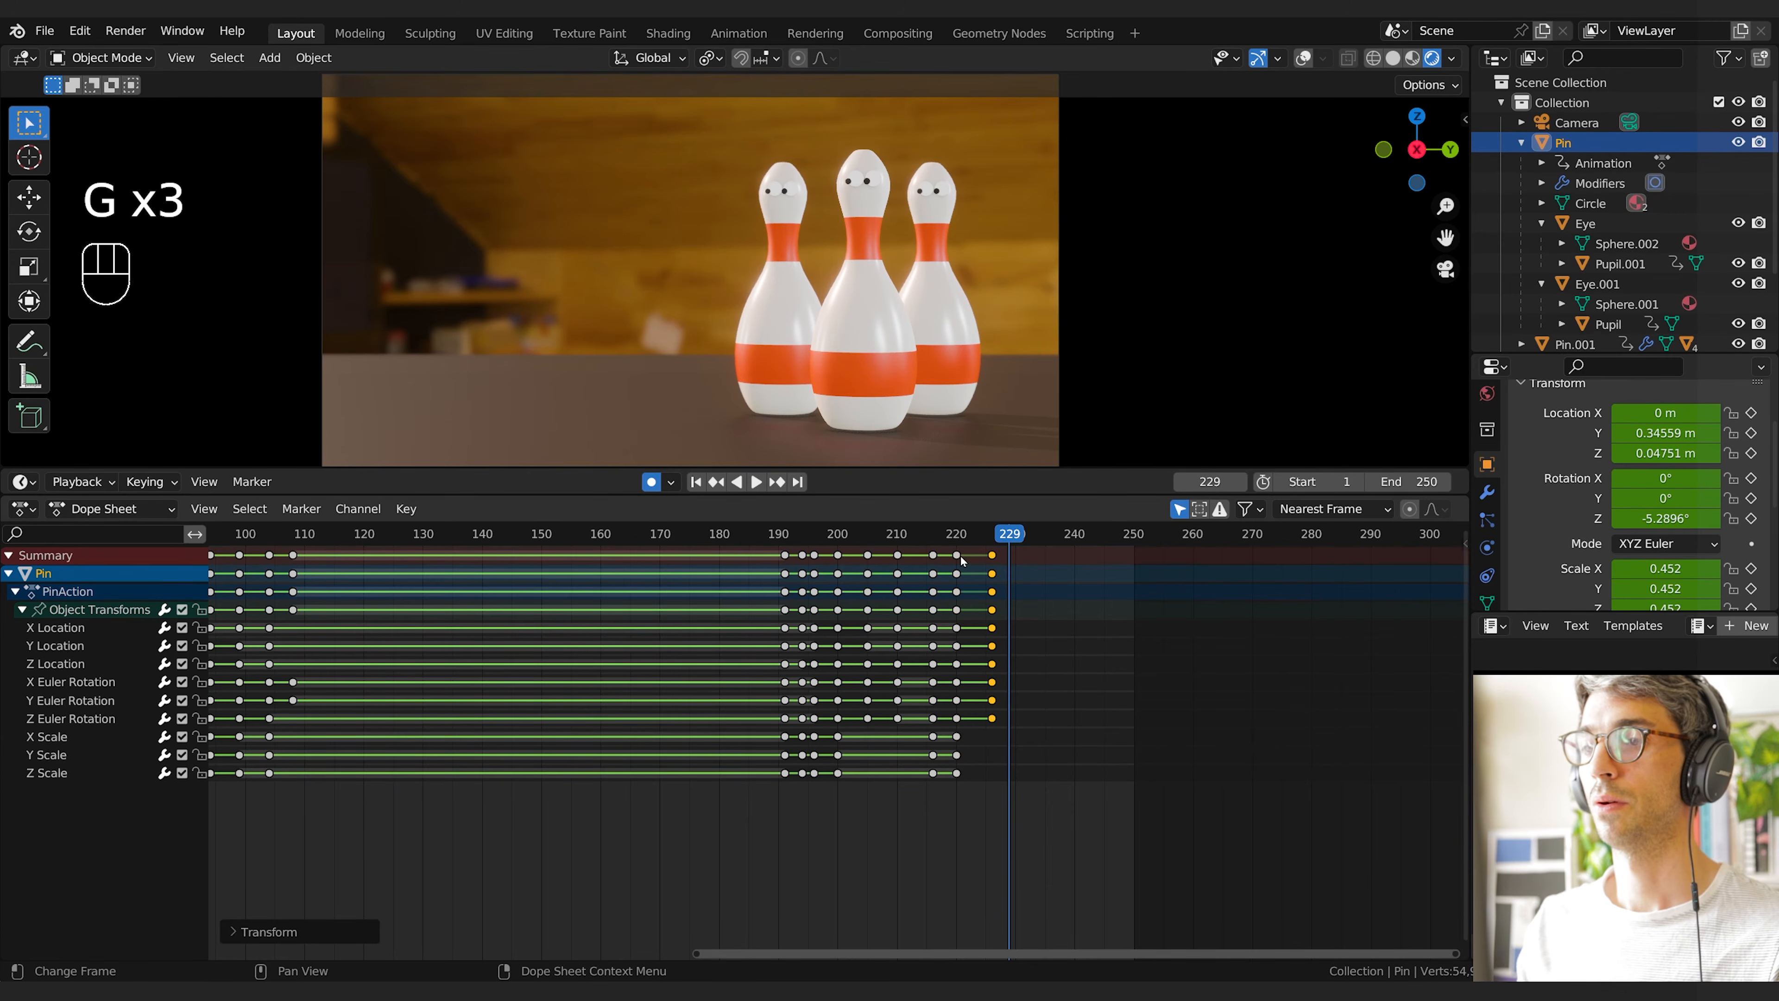
pyautogui.click(956, 558)
pyautogui.press('g')
pyautogui.click(963, 559)
pyautogui.click(992, 557)
pyautogui.press('g')
pyautogui.click(992, 558)
# Adjust the front pin's landing pose at frame 221 along global Y and Z, and play back the jump
pyautogui.moveTo(989, 542)
pyautogui.mouseDown()
pyautogui.moveTo(945, 545)
pyautogui.moveTo(991, 554)
pyautogui.moveTo(963, 556)
pyautogui.moveTo(976, 562)
pyautogui.moveTo(932, 534)
pyautogui.moveTo(997, 542)
pyautogui.moveTo(931, 534)
pyautogui.moveTo(972, 534)
pyautogui.mouseUp()
pyautogui.press('g')
pyautogui.press('y')
pyautogui.click(866, 421)
pyautogui.press('g')
pyautogui.press('z')
pyautogui.click(867, 407)
pyautogui.press('space')
pyautogui.press('space')
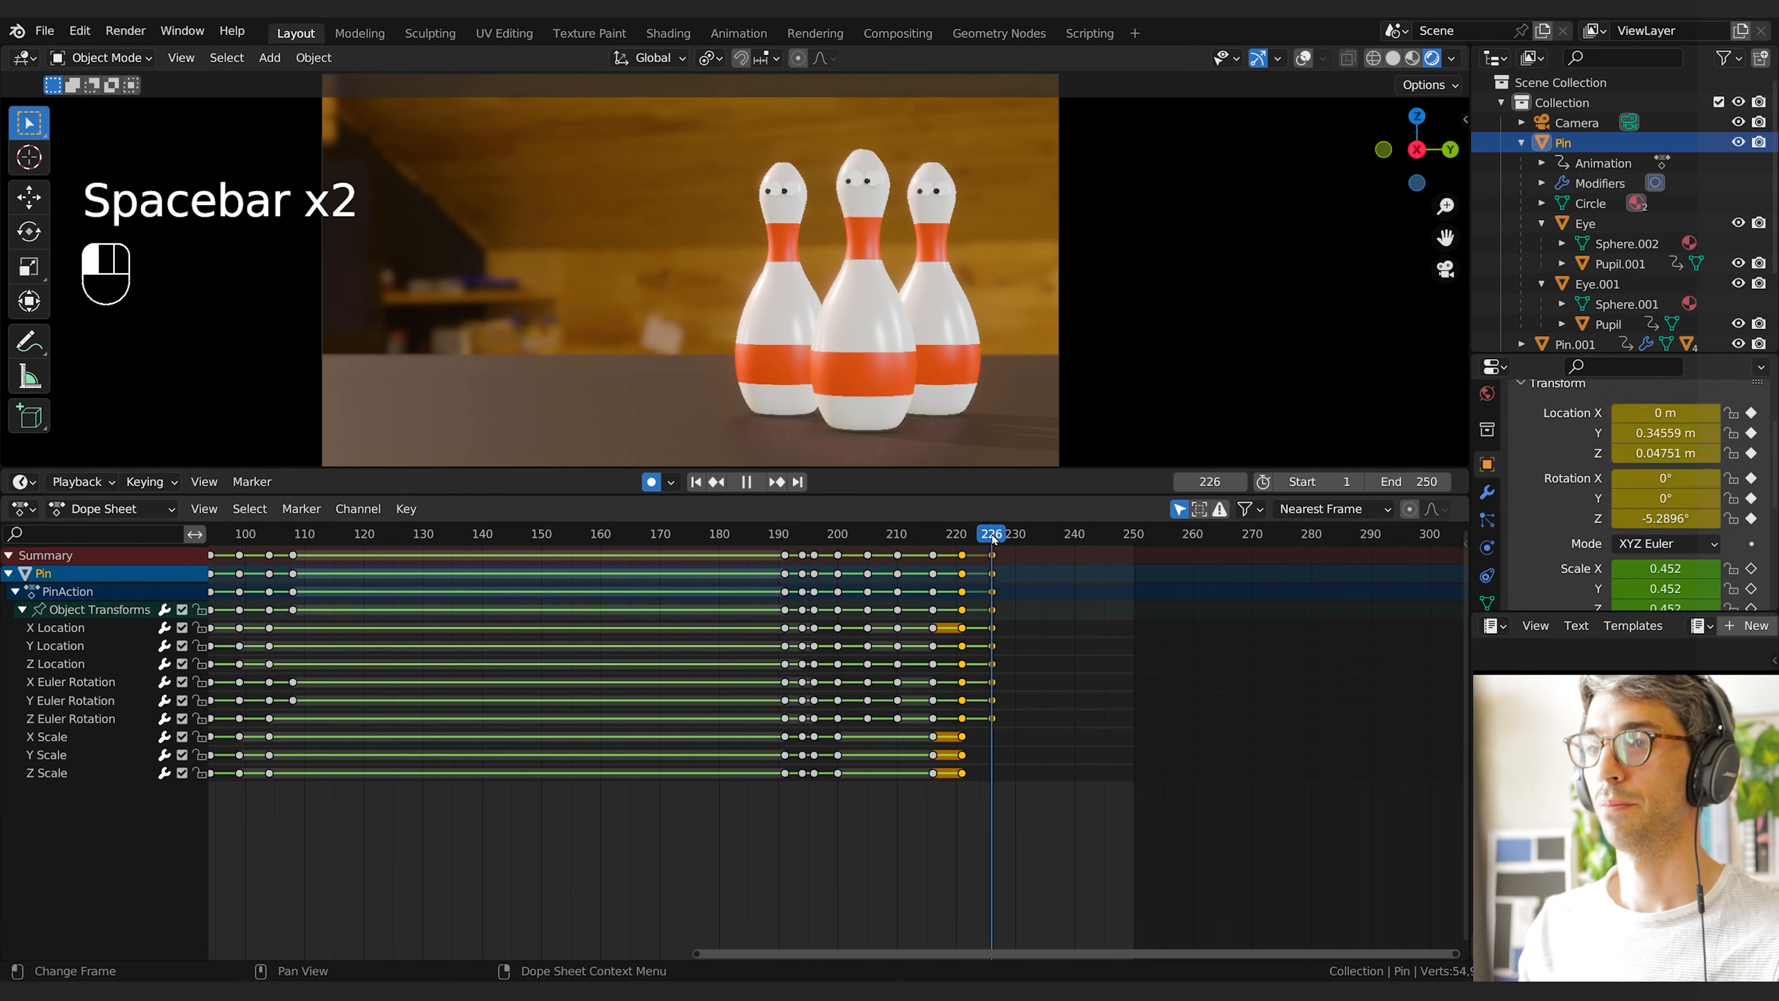
pyautogui.press('space')
pyautogui.press('space')
# Copy the front pin's Z location, rotation and scale keyframes from frames 187 to 226, and paste them onto Pin.002 at frame 198
pyautogui.click(1113, 628)
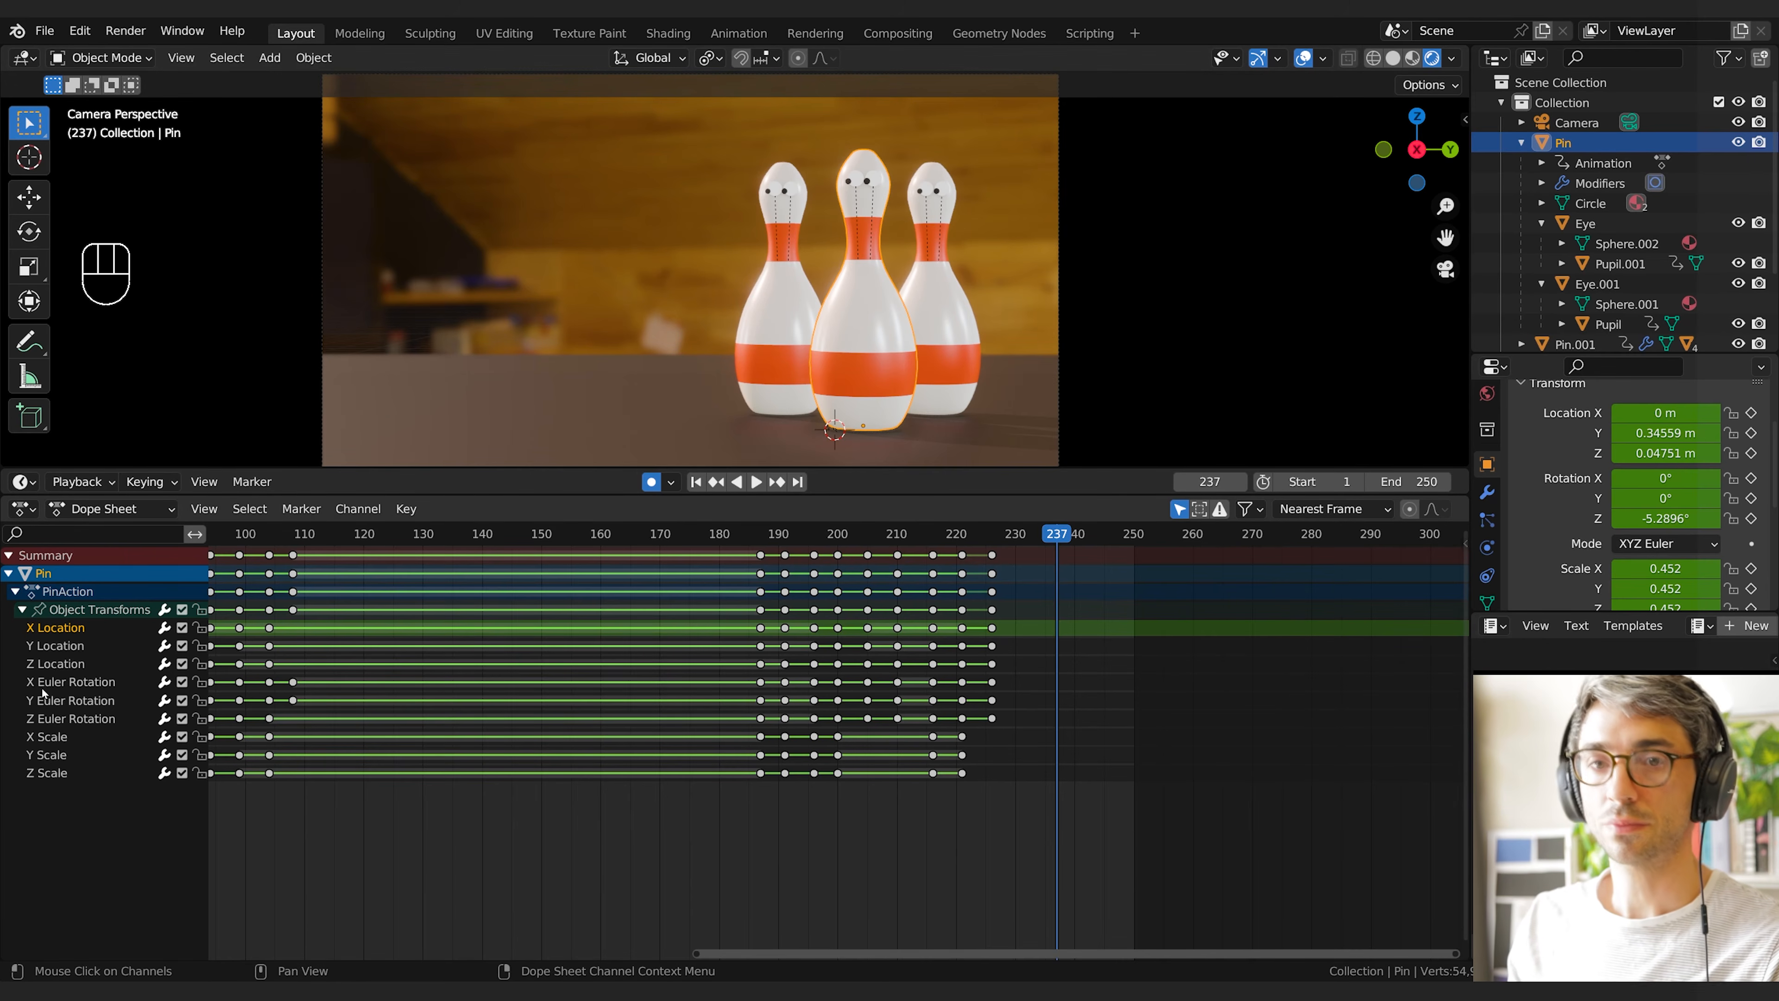
pyautogui.click(61, 668)
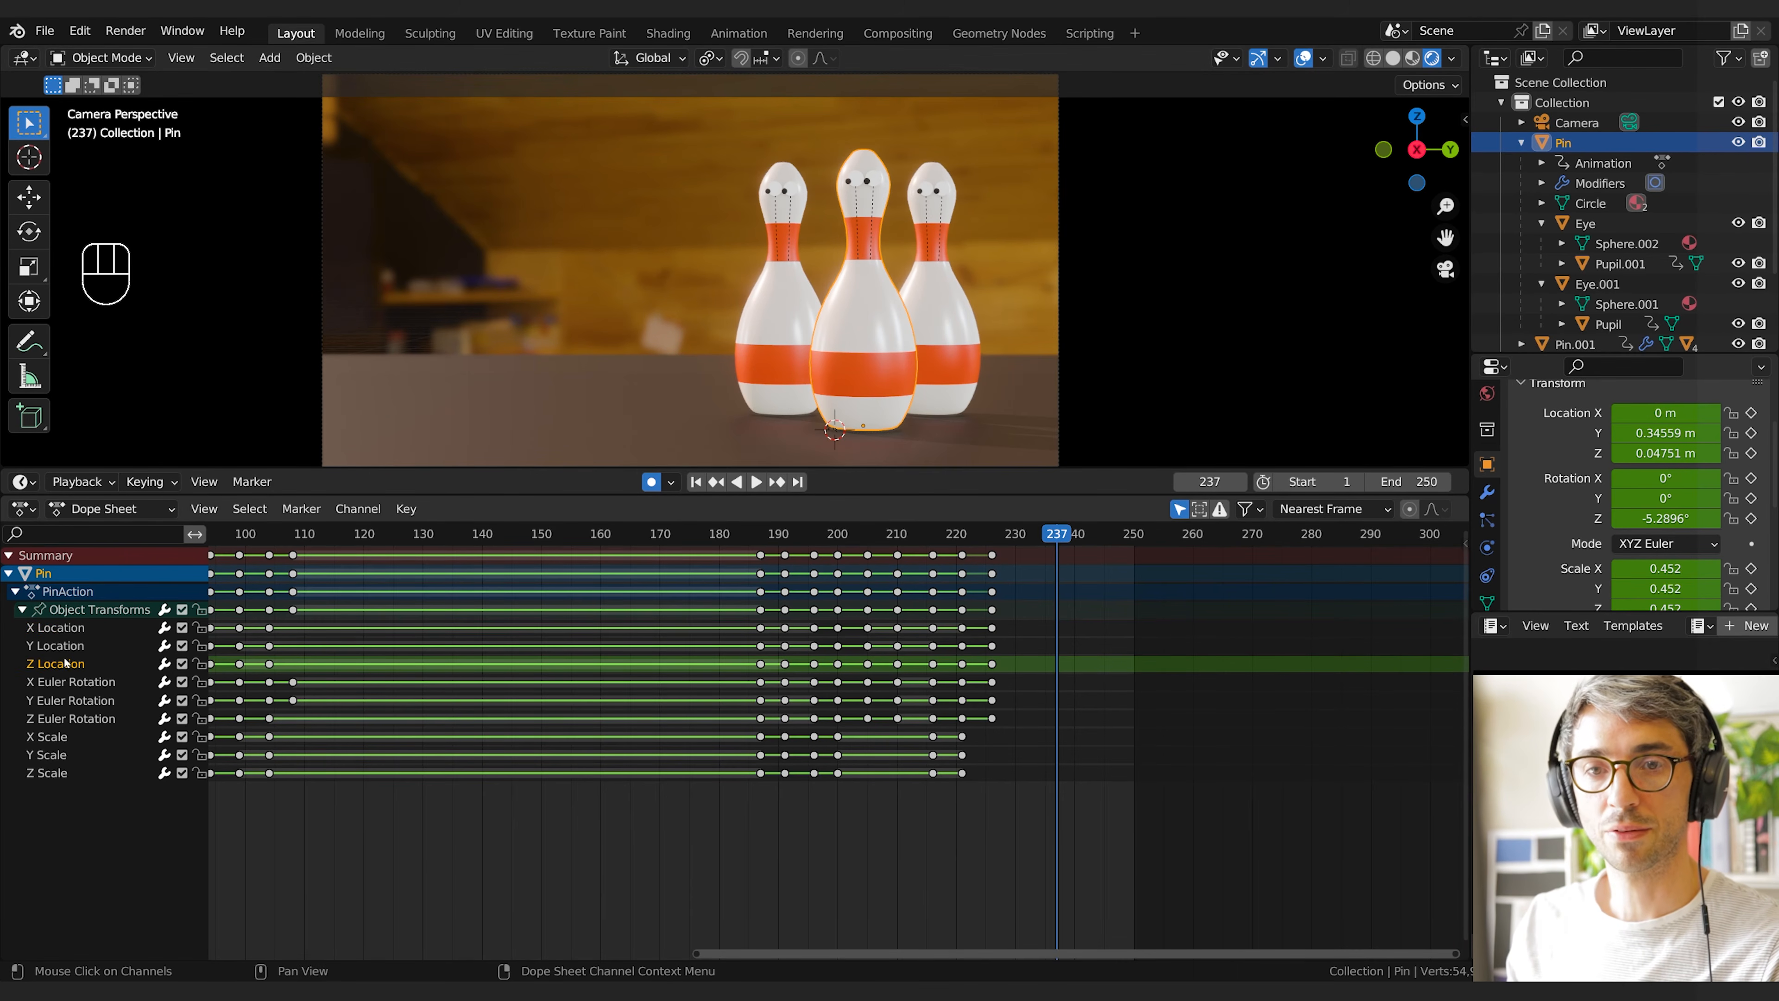
pyautogui.moveTo(744, 668); pyautogui.dragTo(1032, 827)
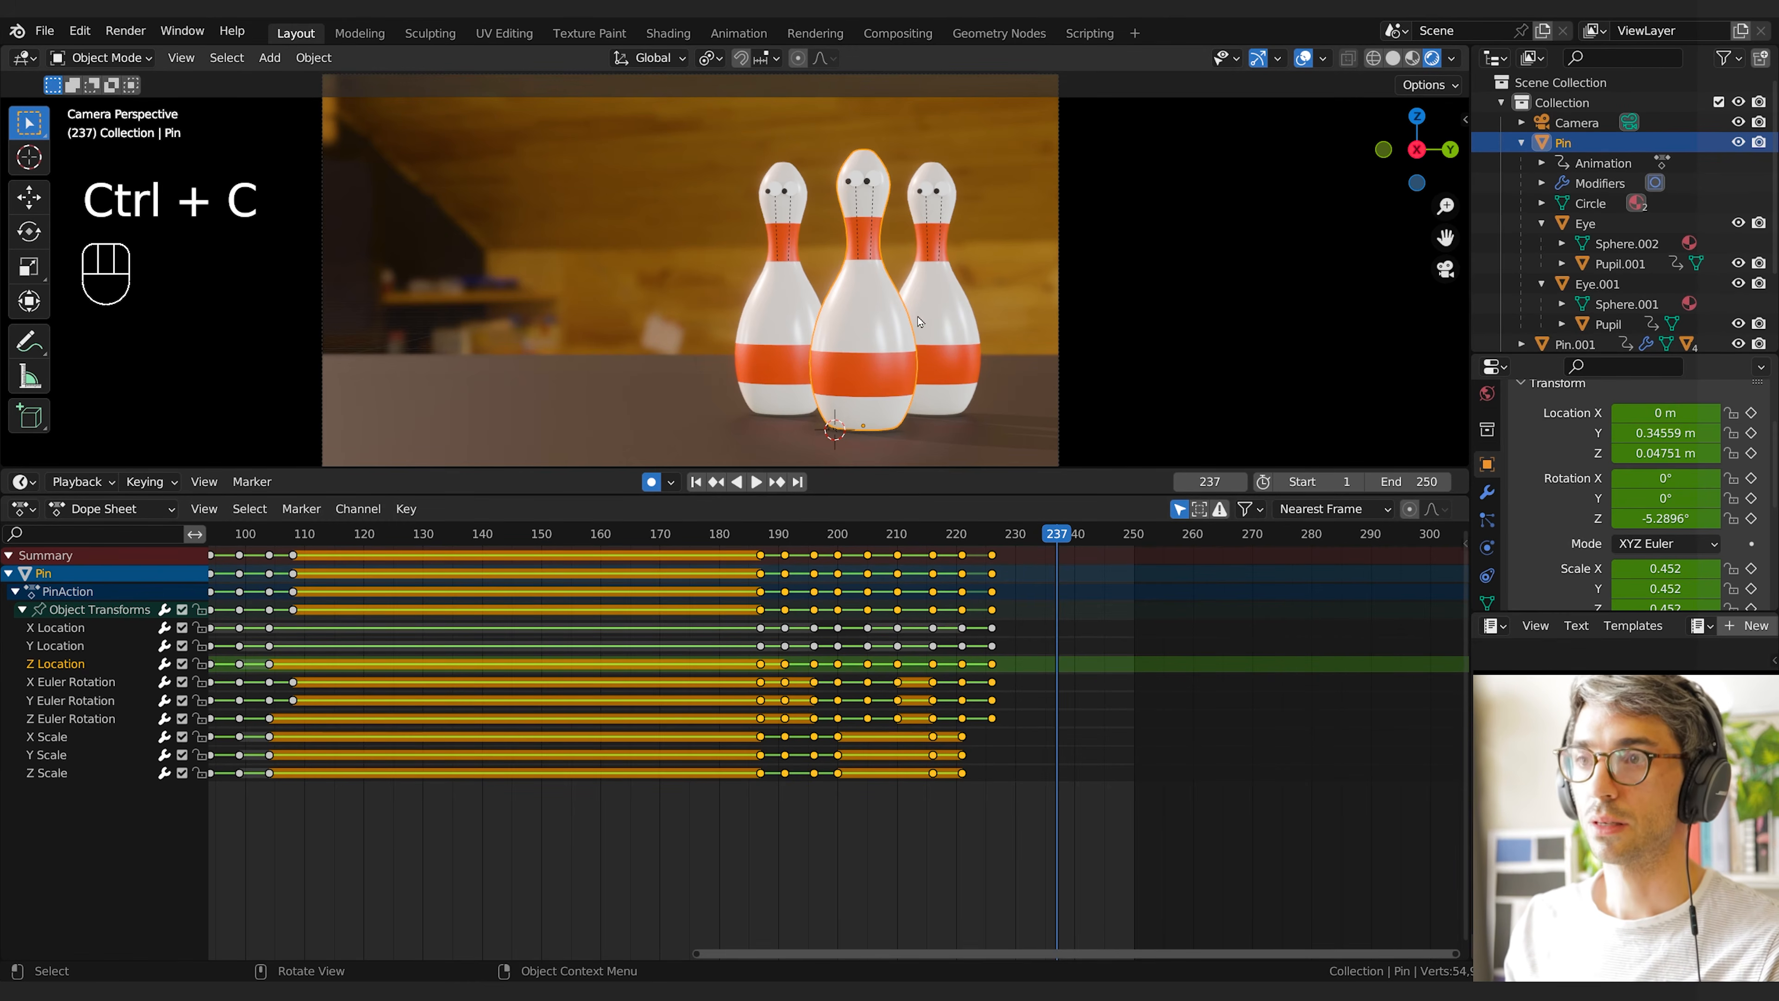
pyautogui.click(947, 343)
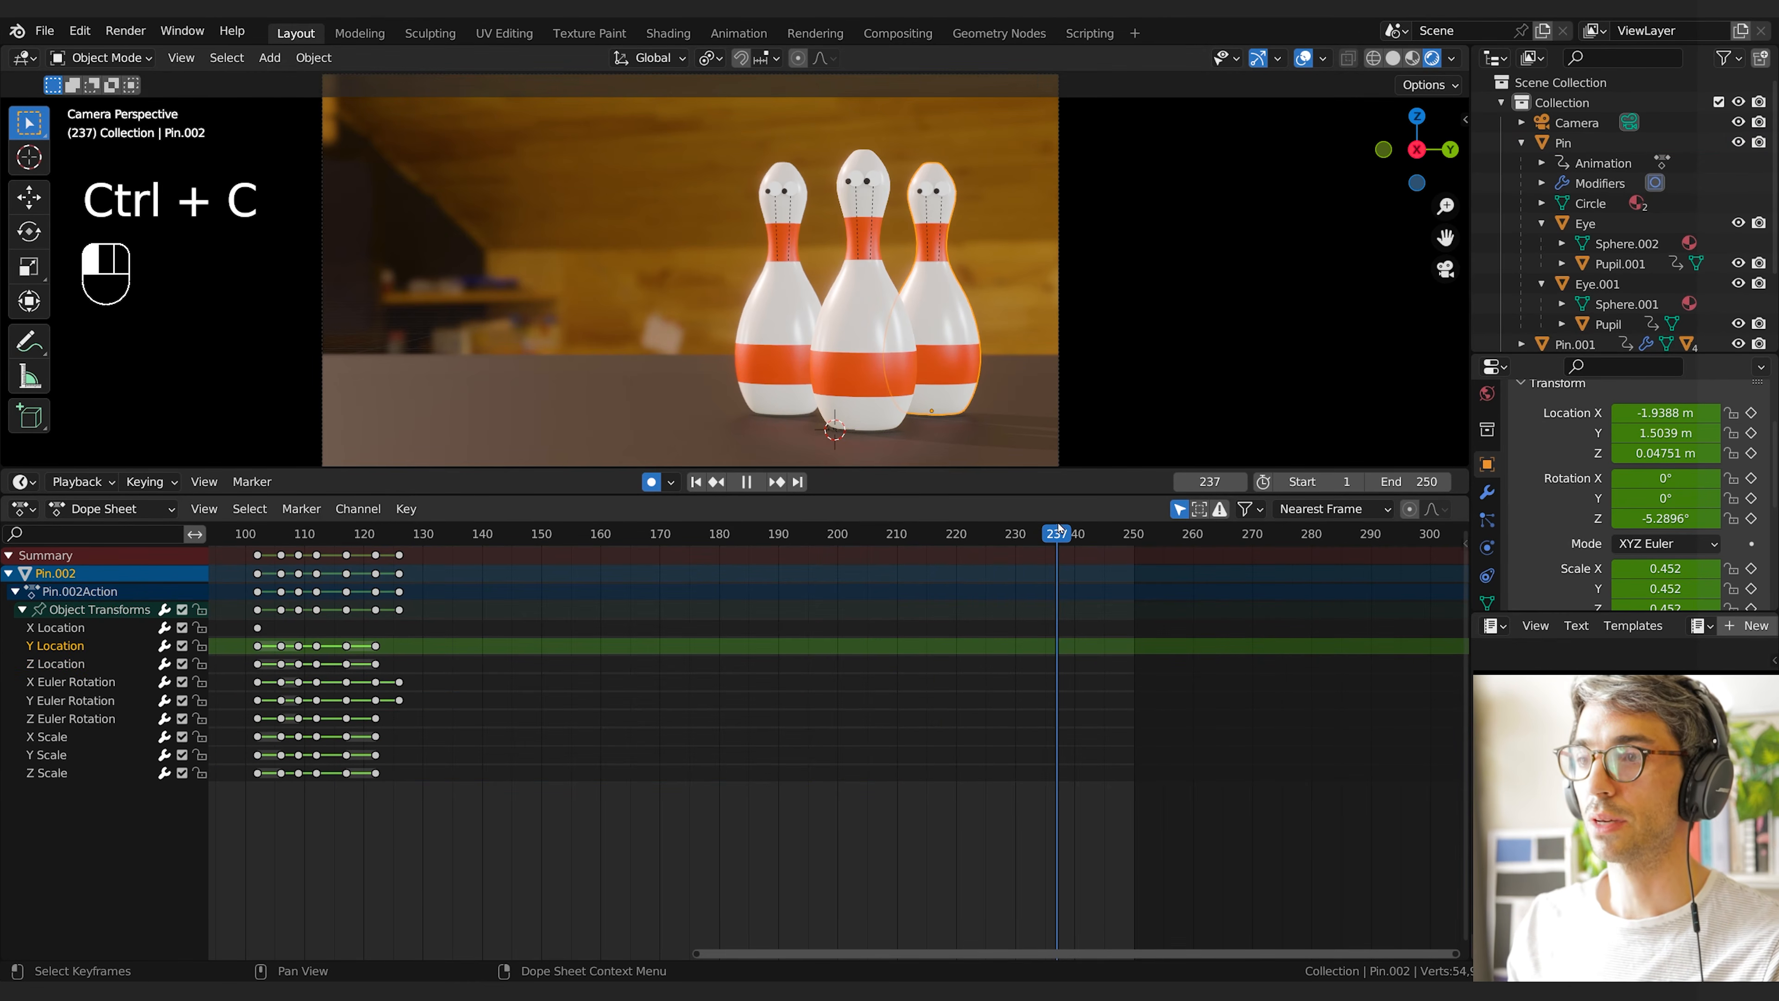
pyautogui.moveTo(1059, 527); pyautogui.dragTo(830, 581)
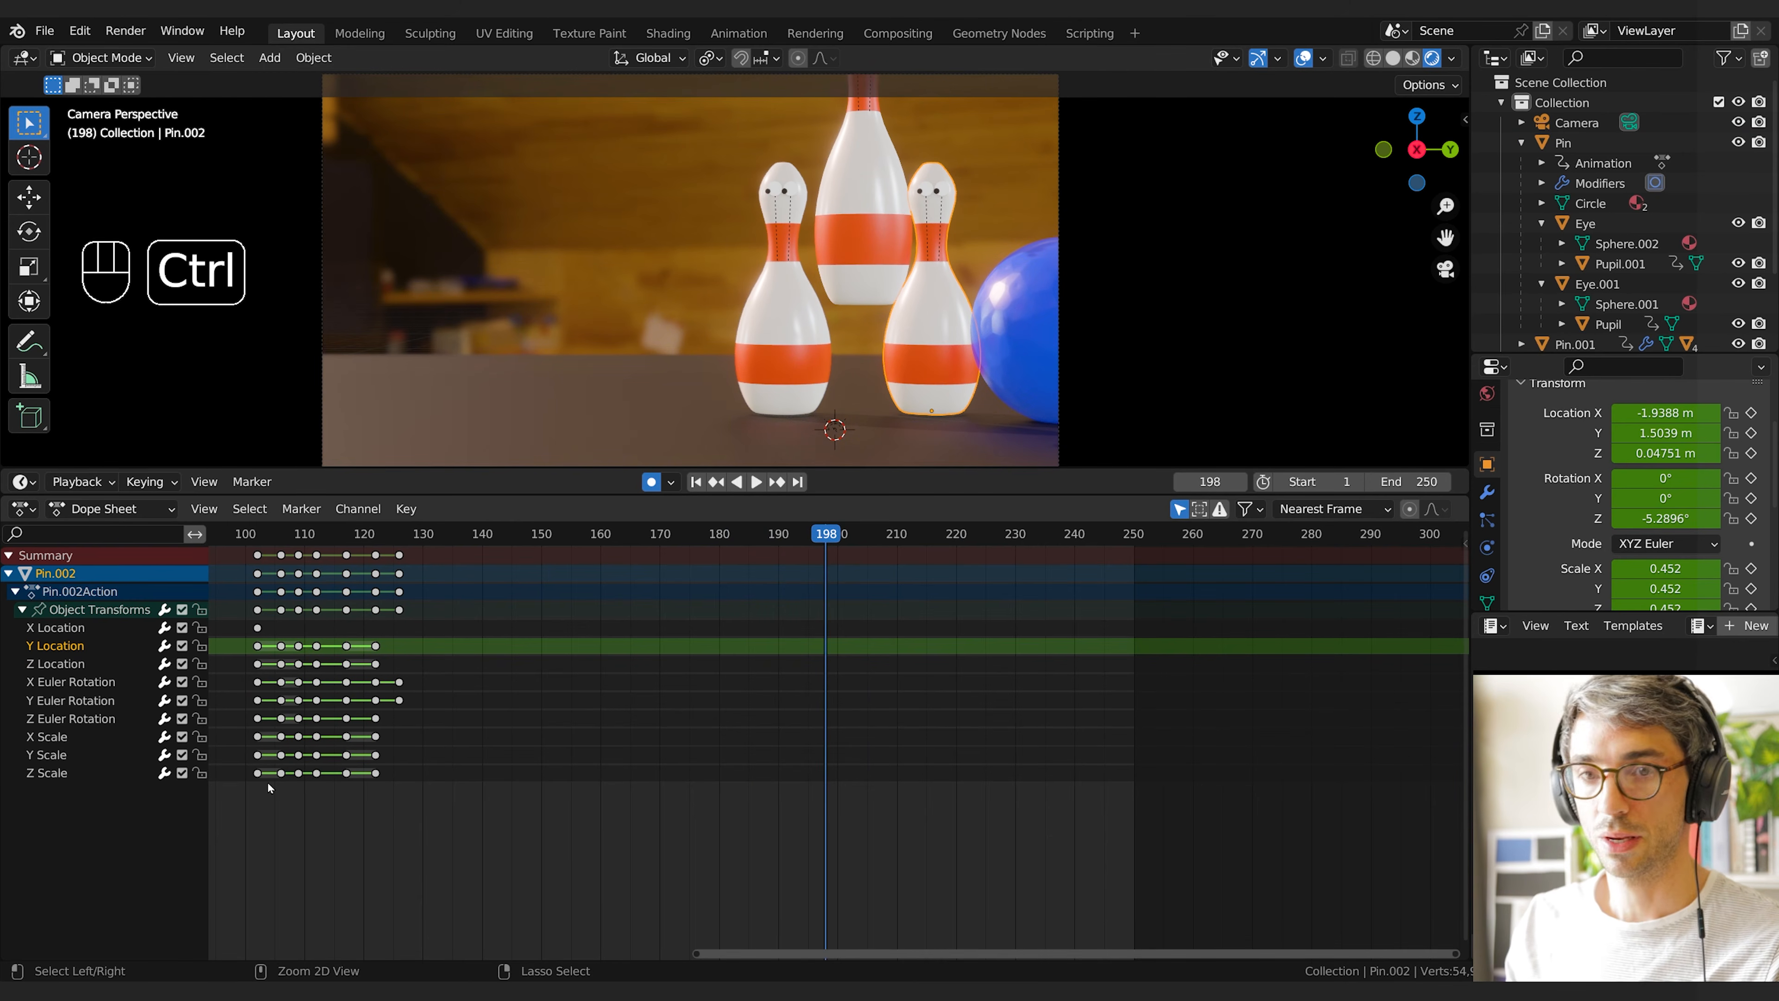
pyautogui.press('a')
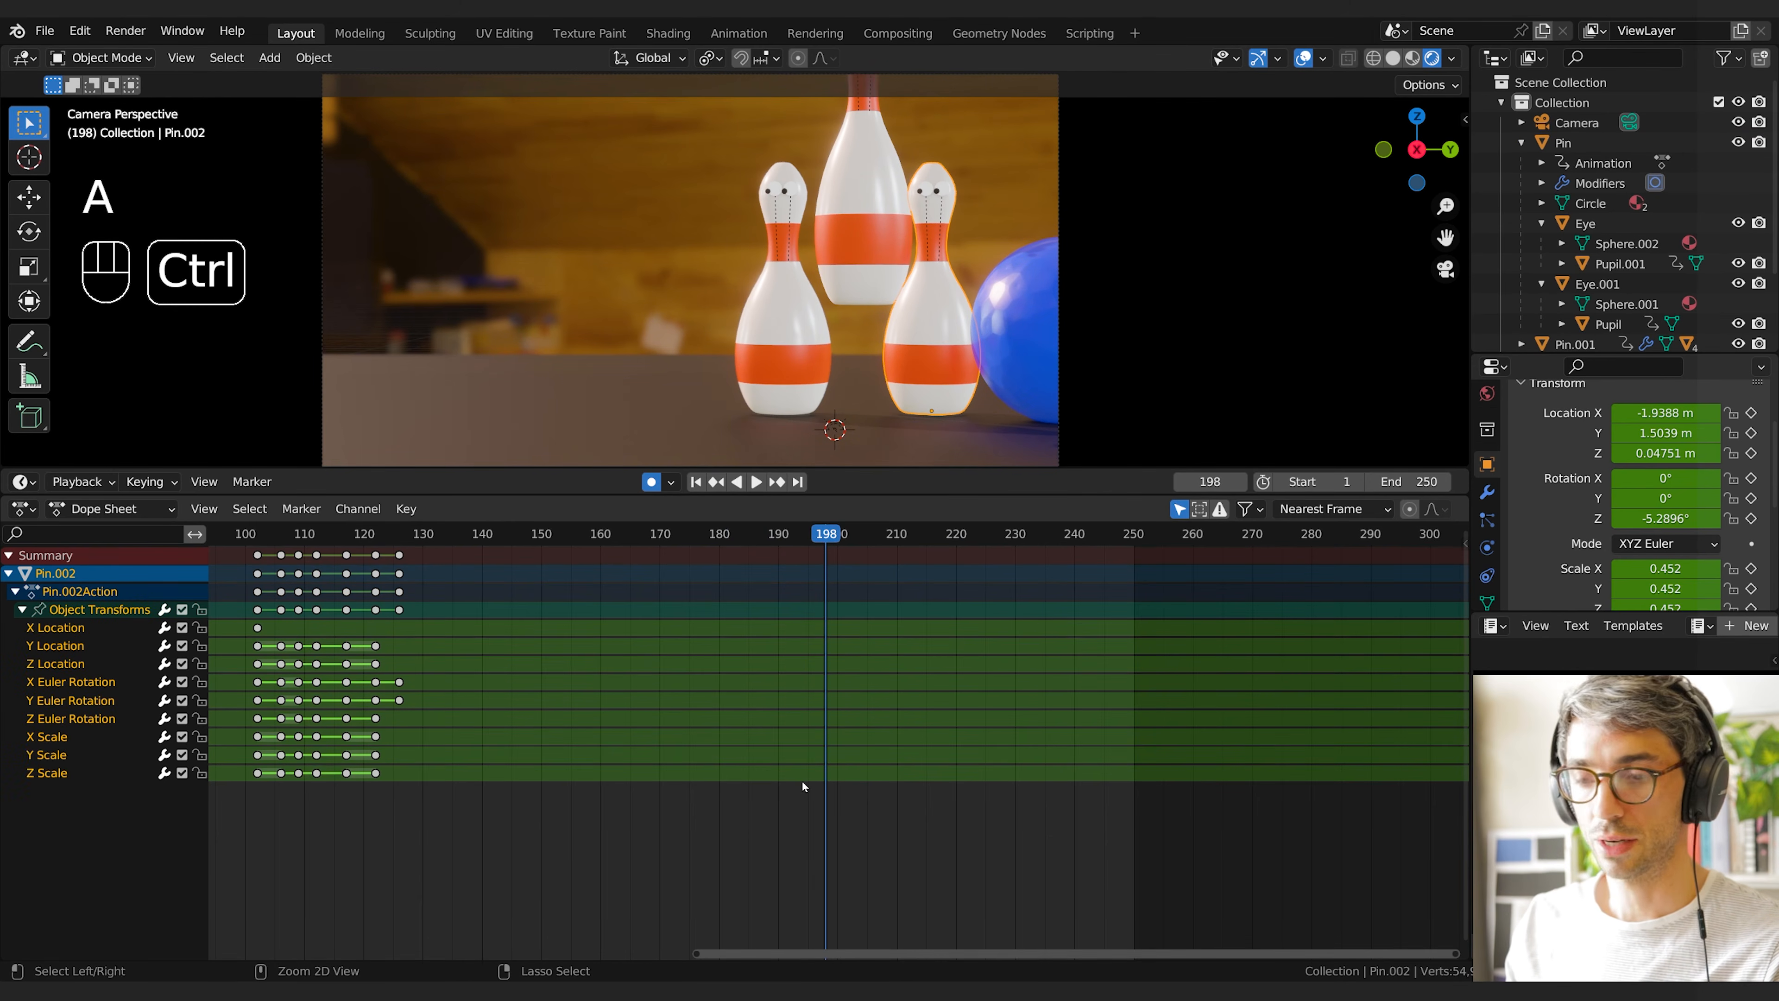
pyautogui.hotkey('ctrl', 'v')
# Adjust Pin.002's tilt during its leap at frames 211, 216, 221 and 227
pyautogui.moveTo(827, 540); pyautogui.dragTo(932, 538)
pyautogui.press('r')
pyautogui.click(1021, 131)
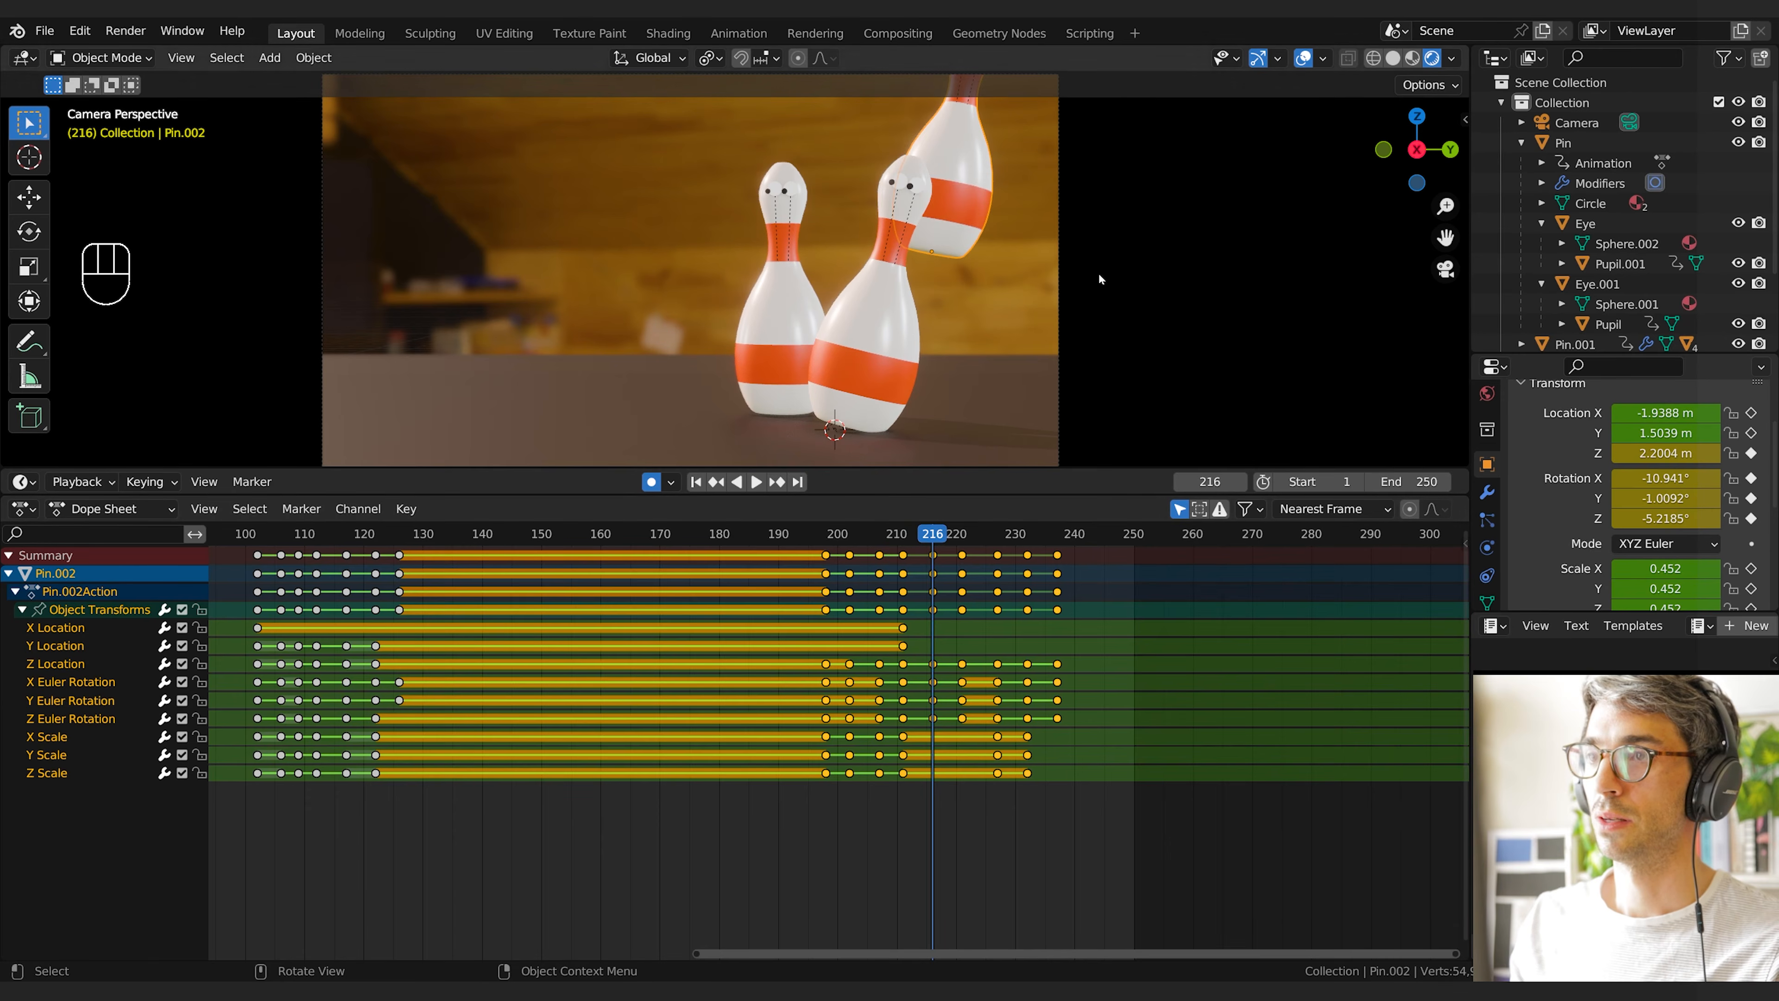
pyautogui.press('r')
pyautogui.click(1092, 131)
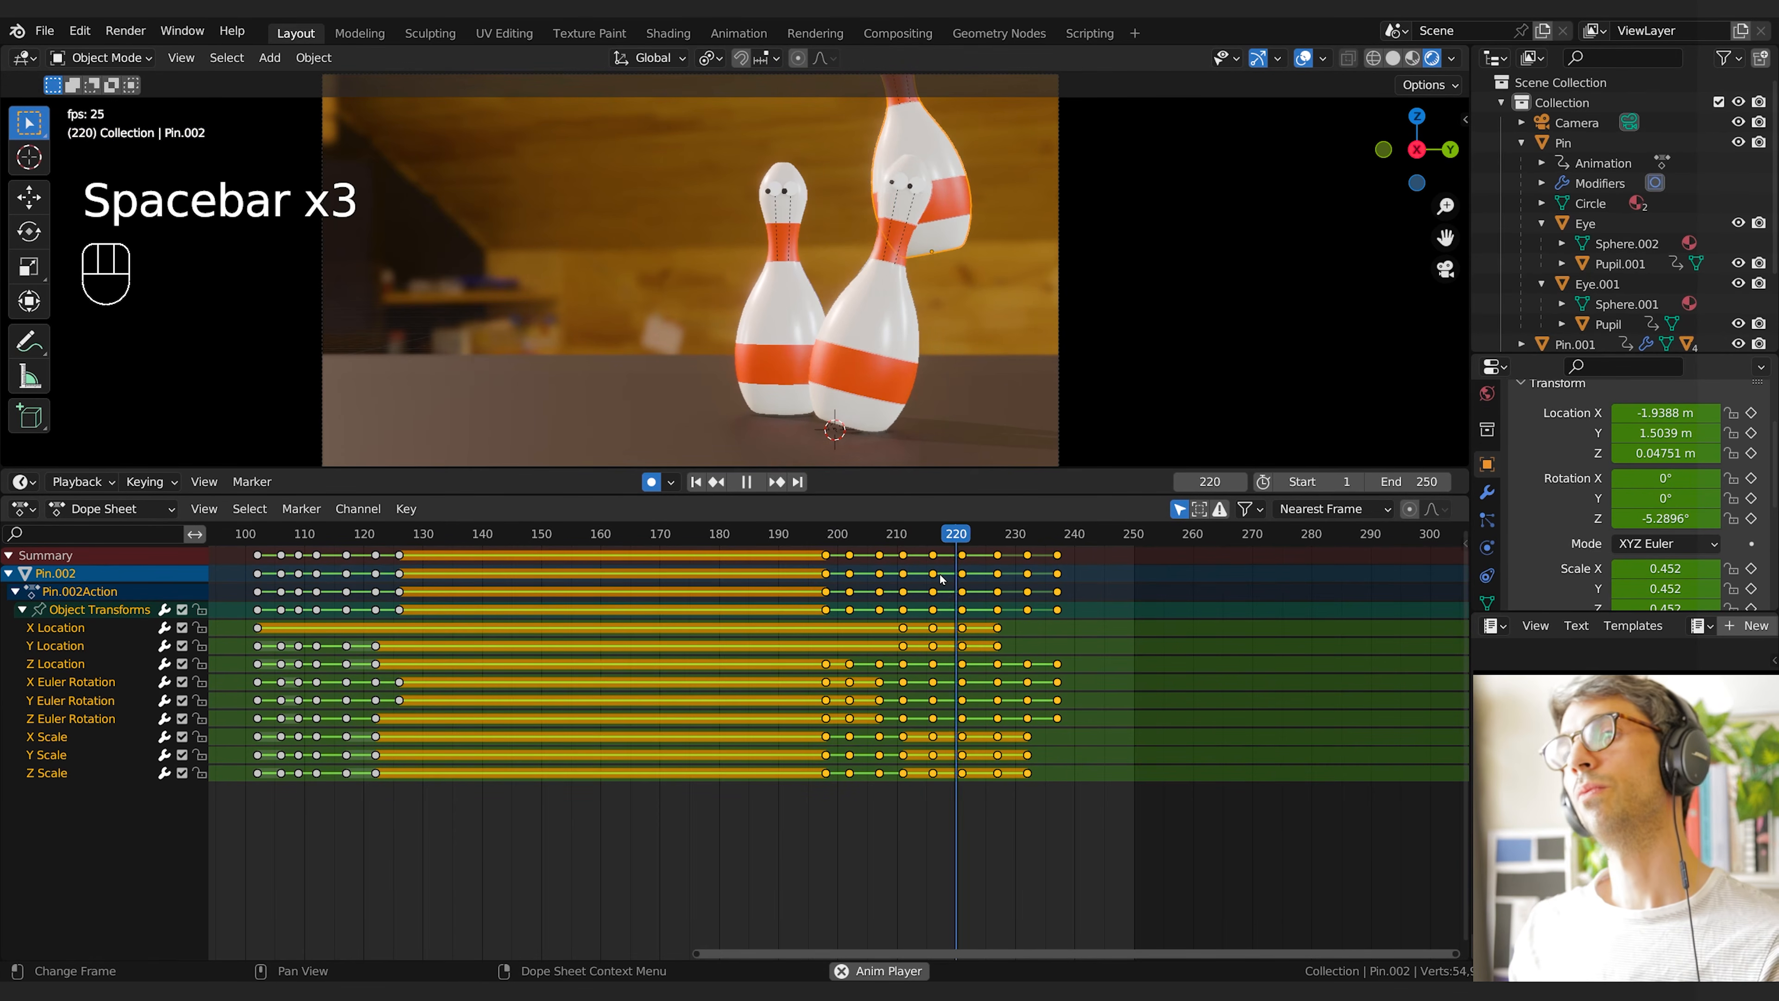
# Paste the copied jump keyframes onto Pin.001 at frame 192 and play back the jumps of all three pins
pyautogui.click(792, 370)
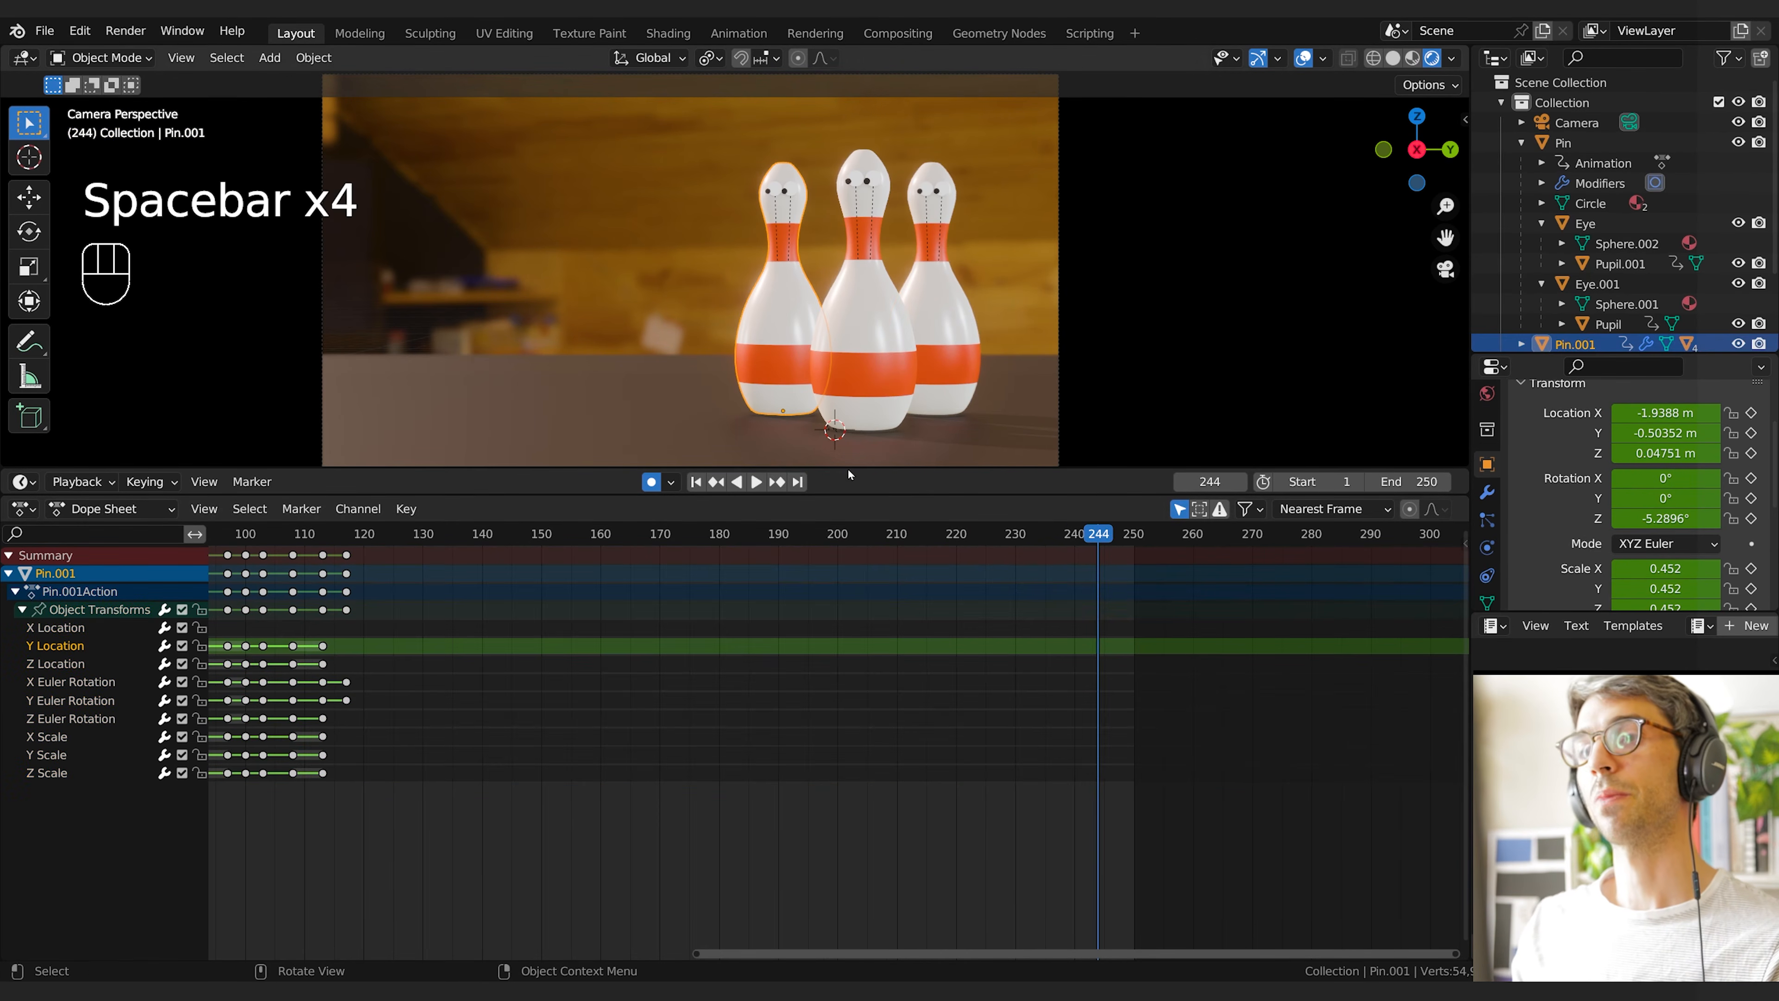
pyautogui.moveTo(857, 535); pyautogui.dragTo(795, 544)
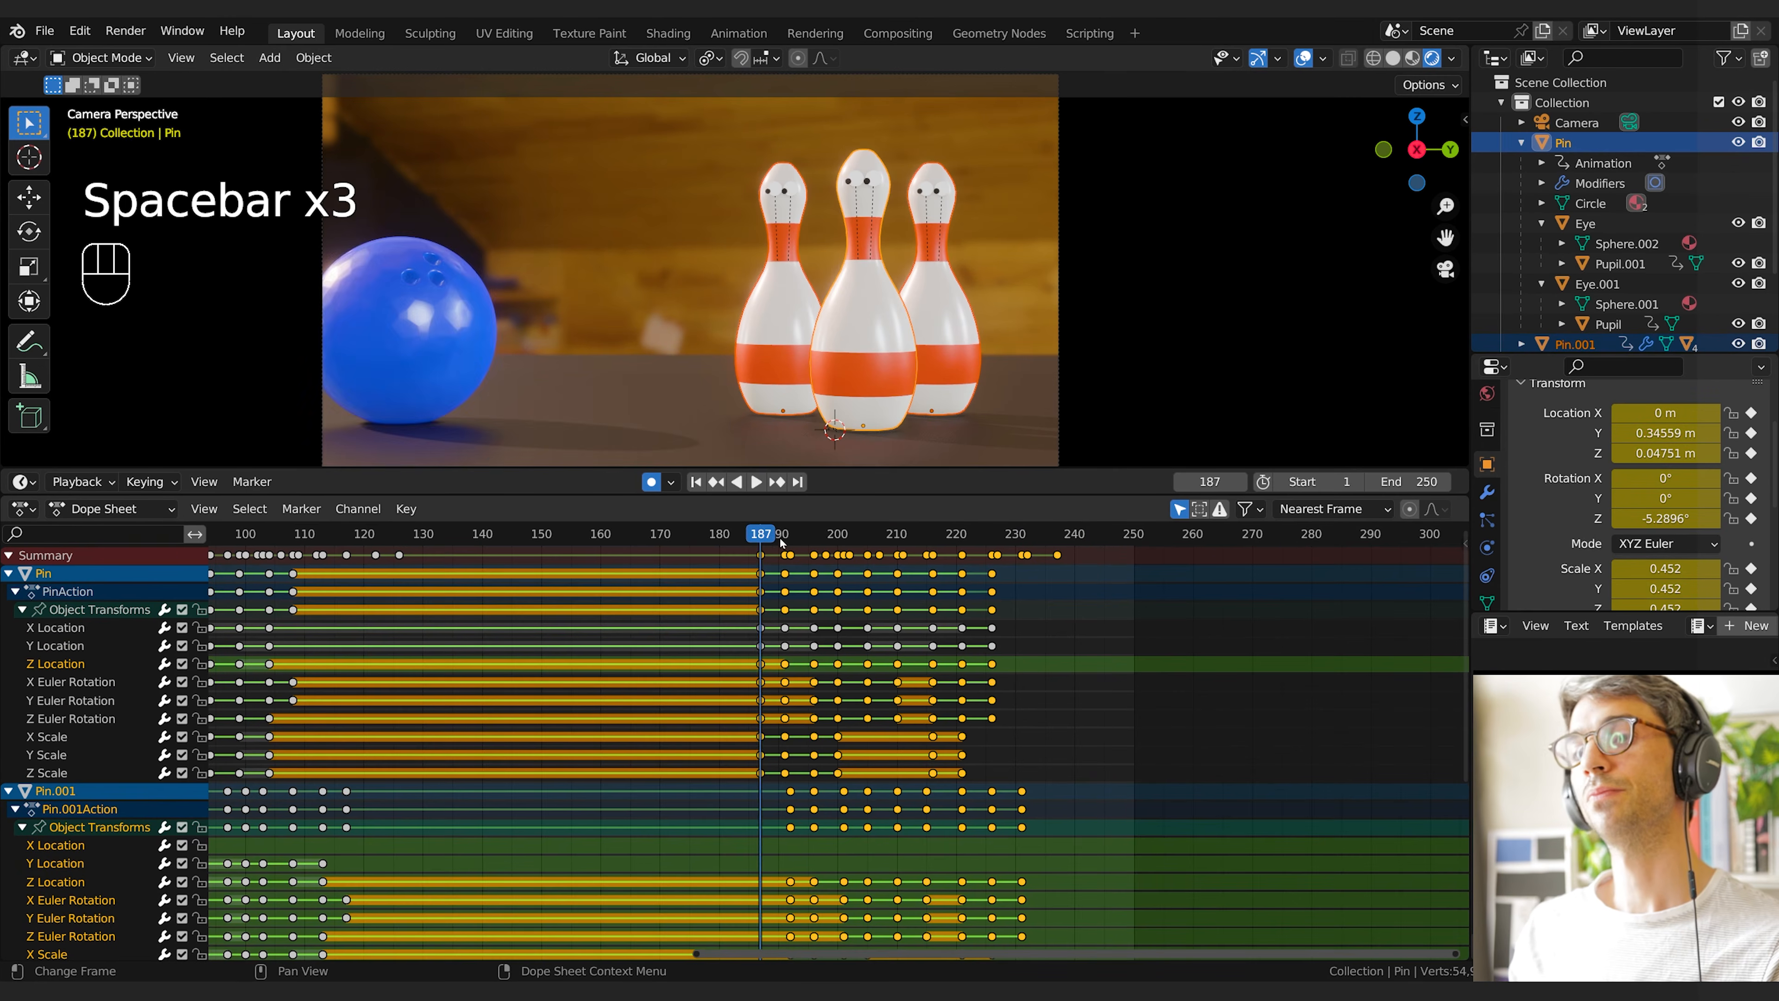
pyautogui.press('space')
pyautogui.press('space')
pyautogui.moveTo(789, 538); pyautogui.dragTo(817, 534)
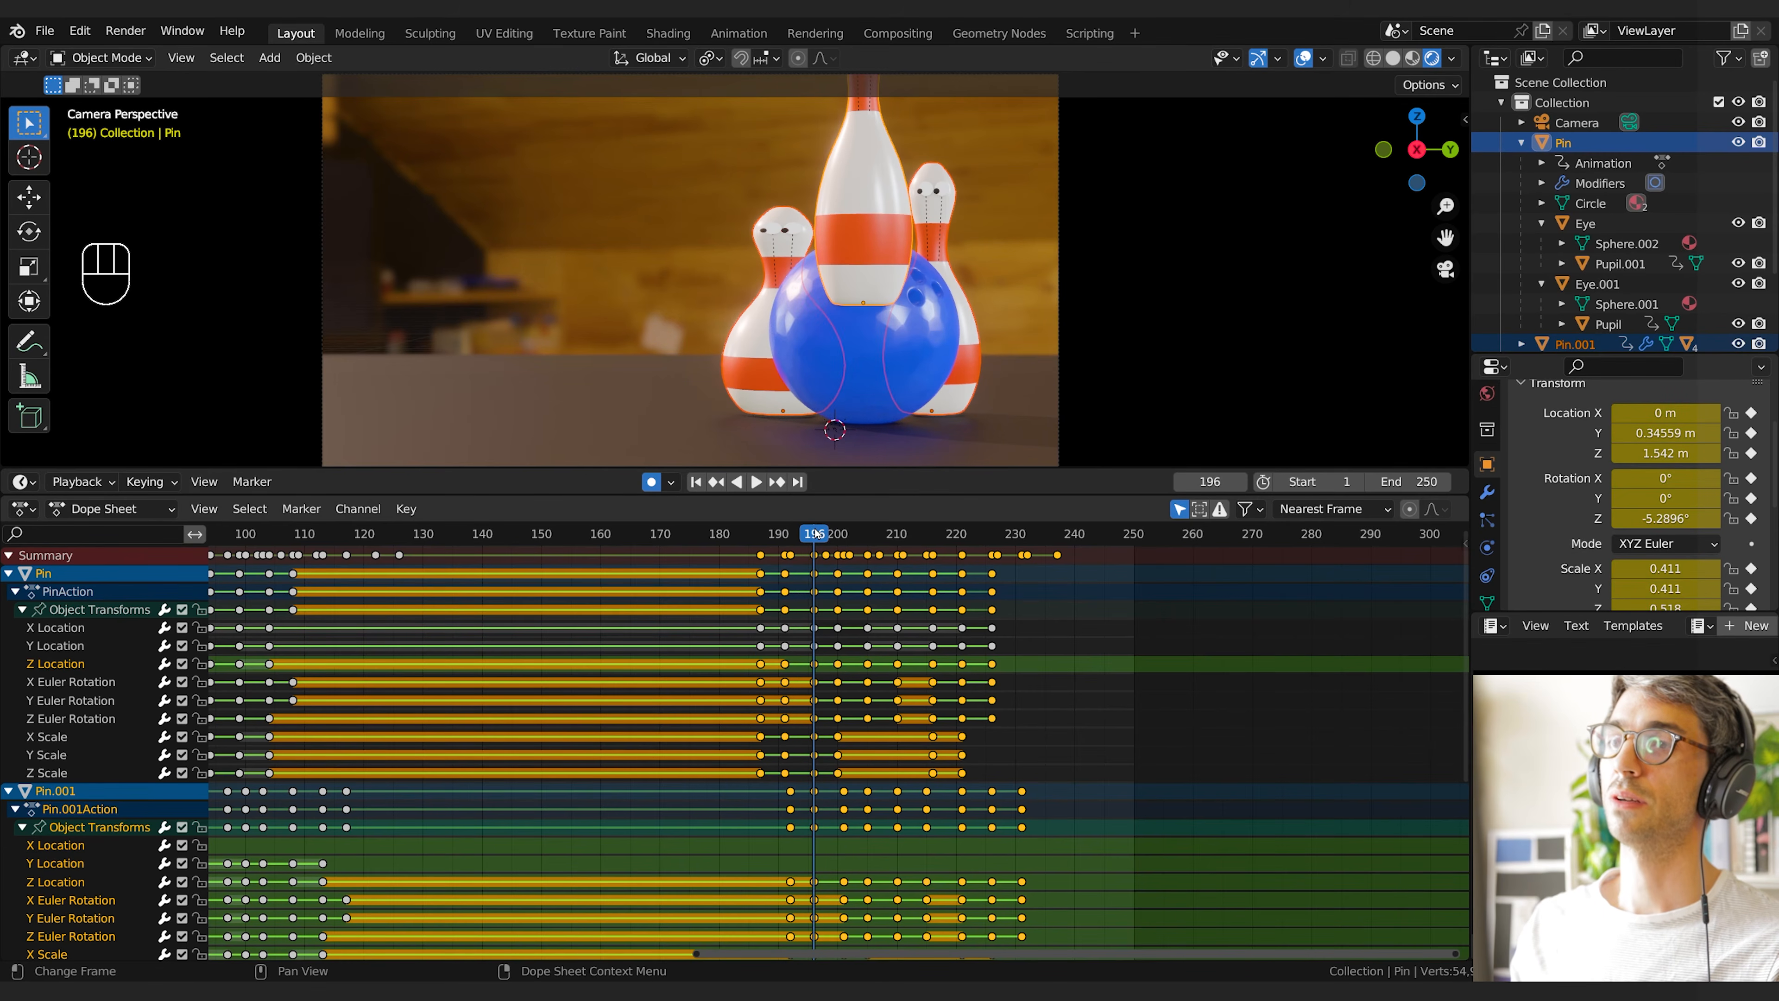
pyautogui.press('g')
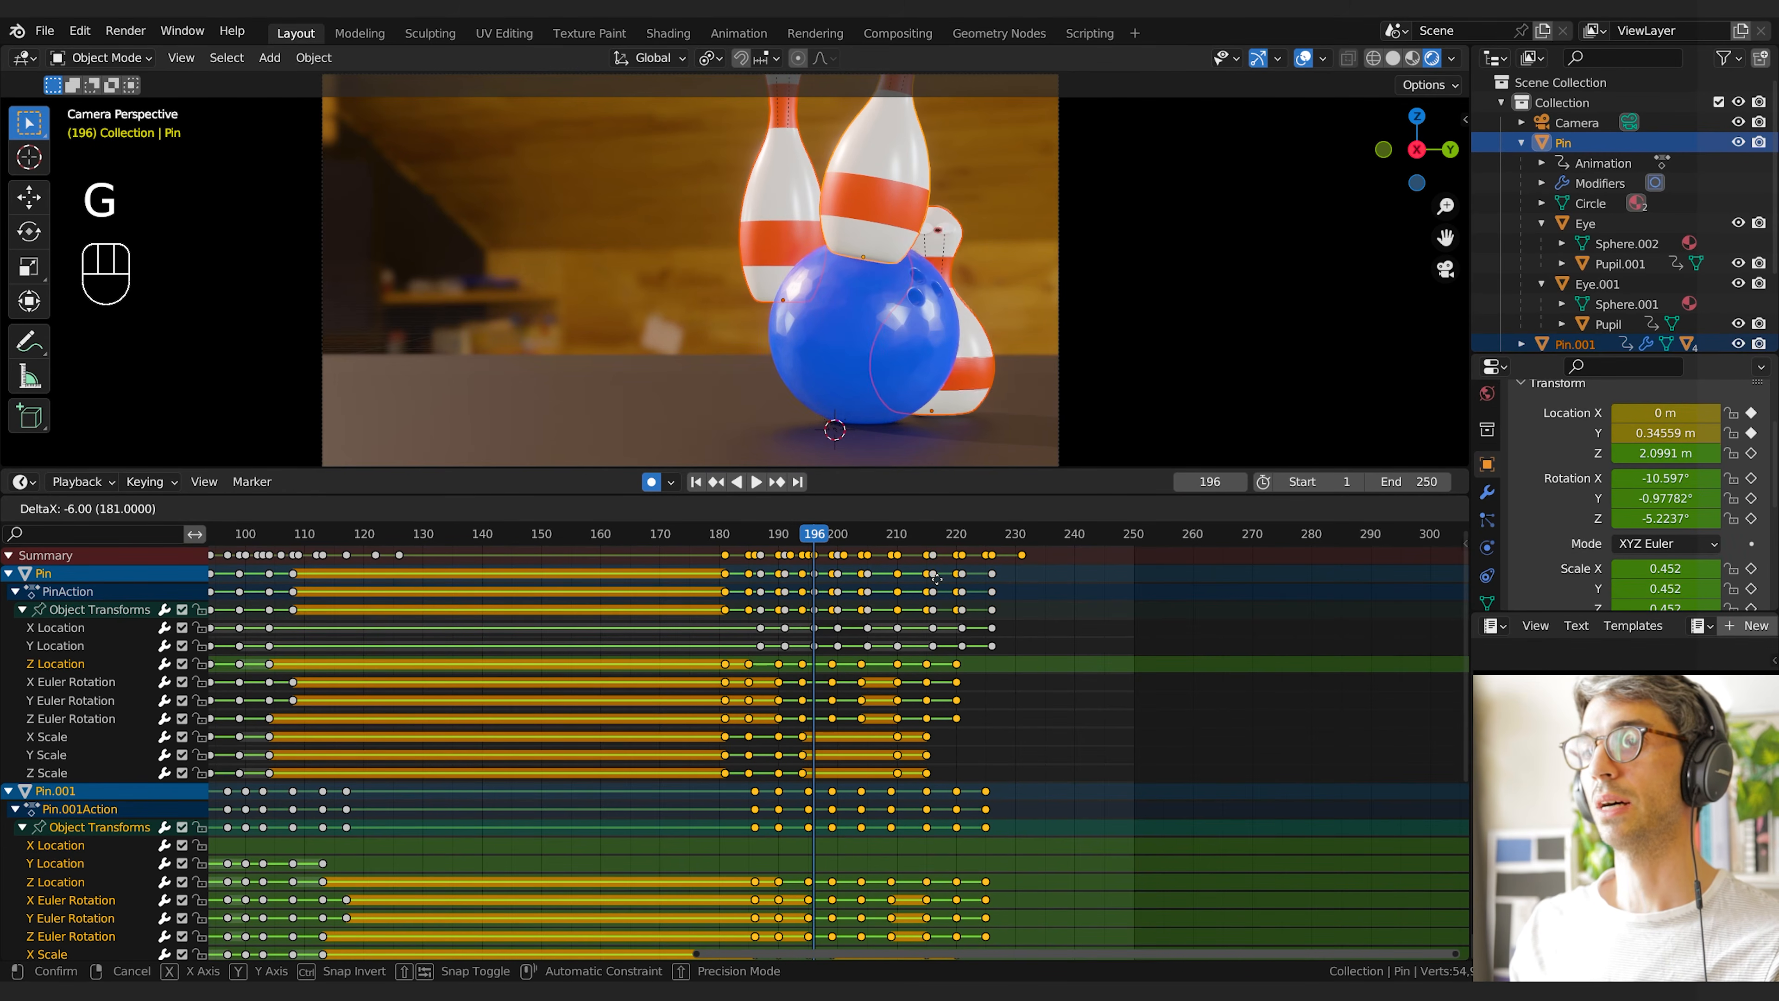
pyautogui.rightClick(961, 554)
pyautogui.click(1096, 603)
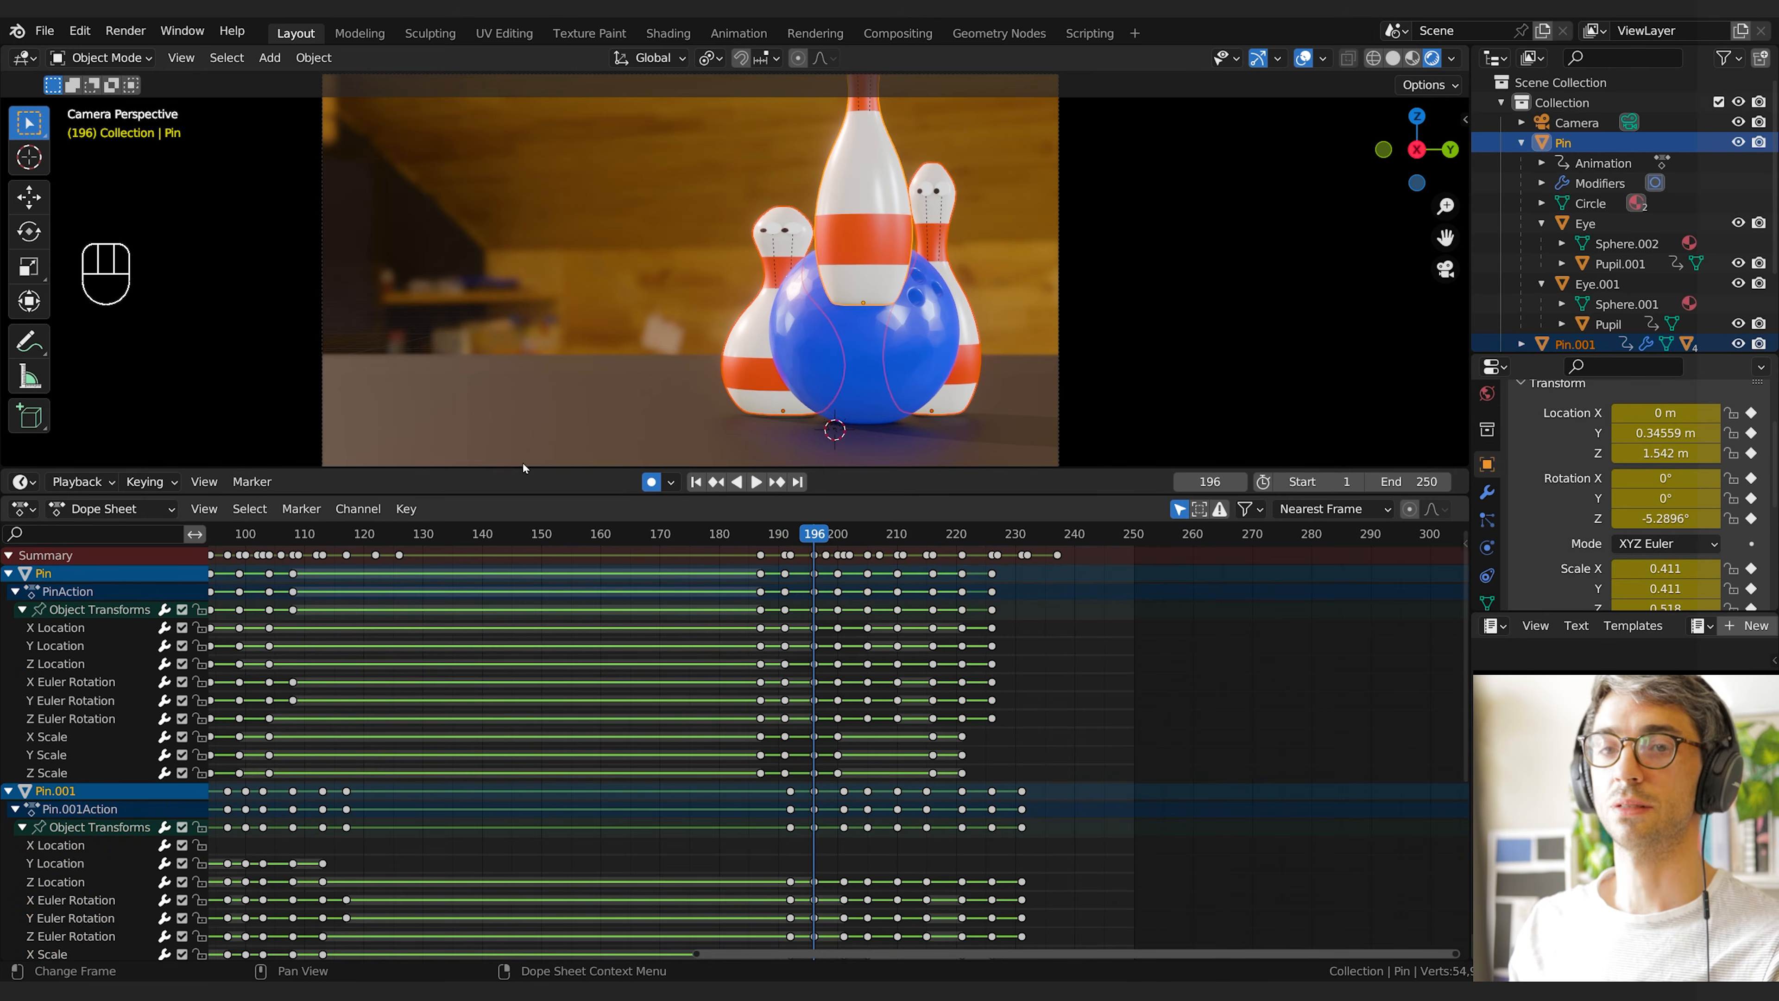
# Shift the jump keyframes of all three pins so the front pin's jump starts at frame 188, and play back
pyautogui.press('b')
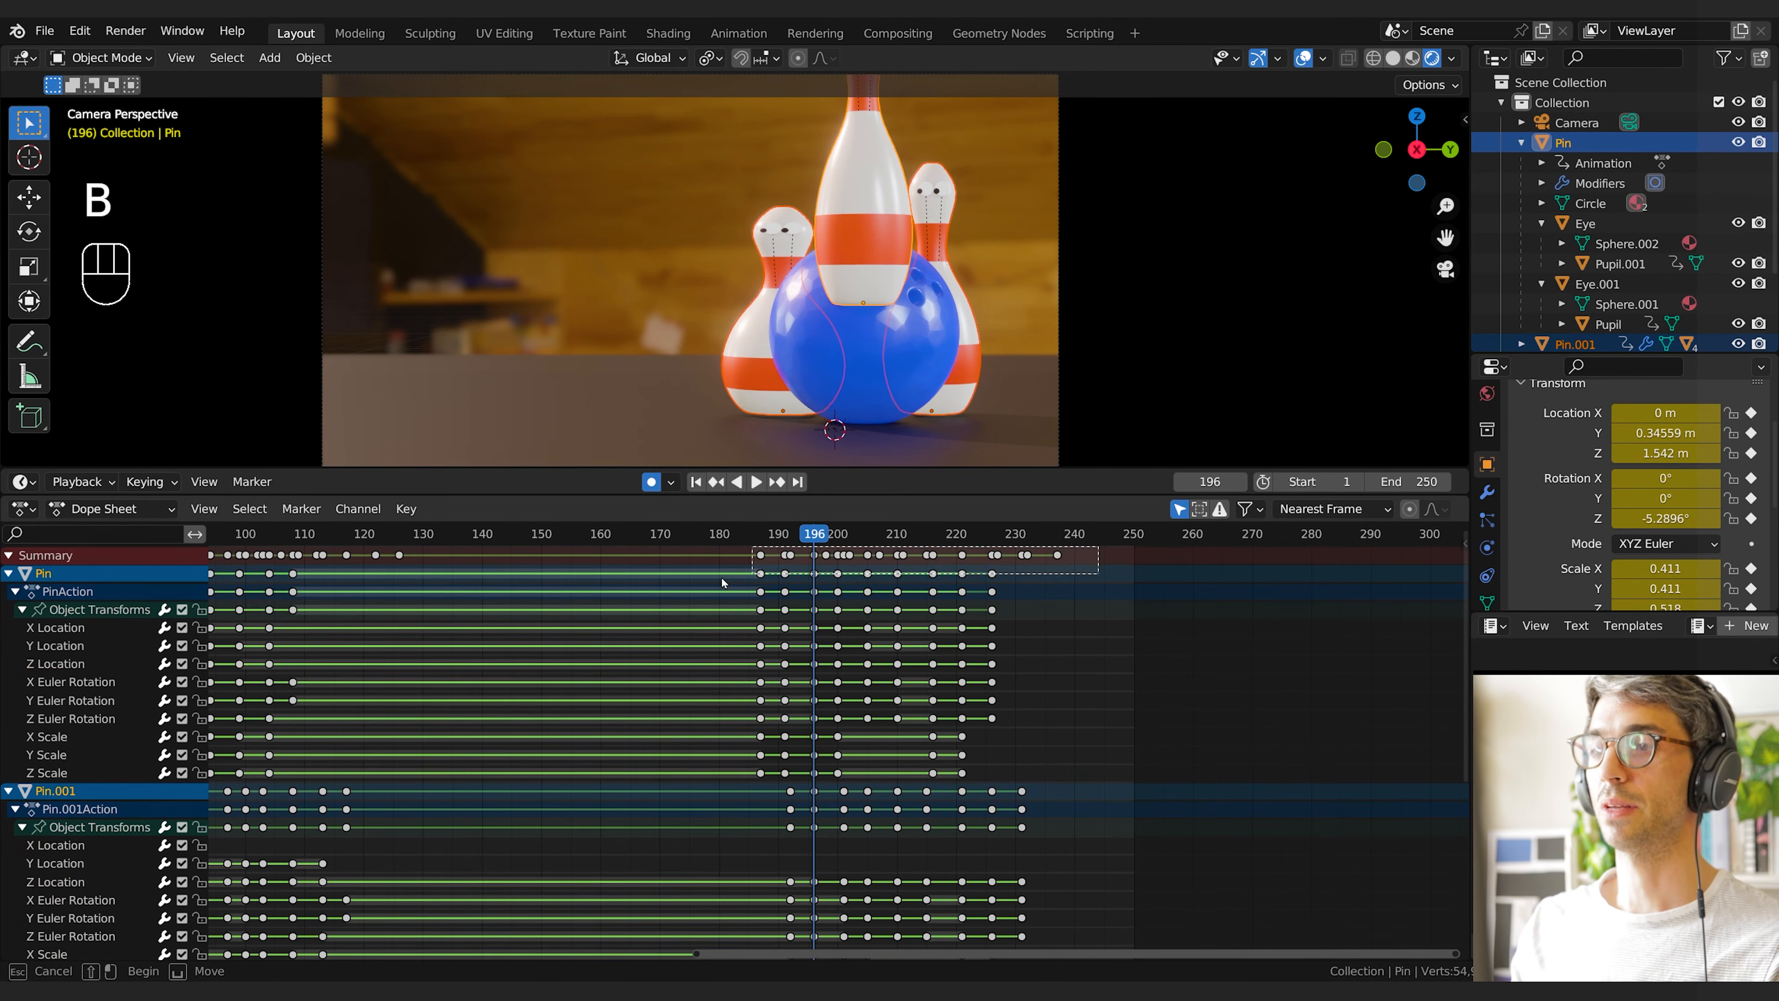
pyautogui.moveTo(1067, 558); pyautogui.dragTo(769, 581)
pyautogui.press('g')
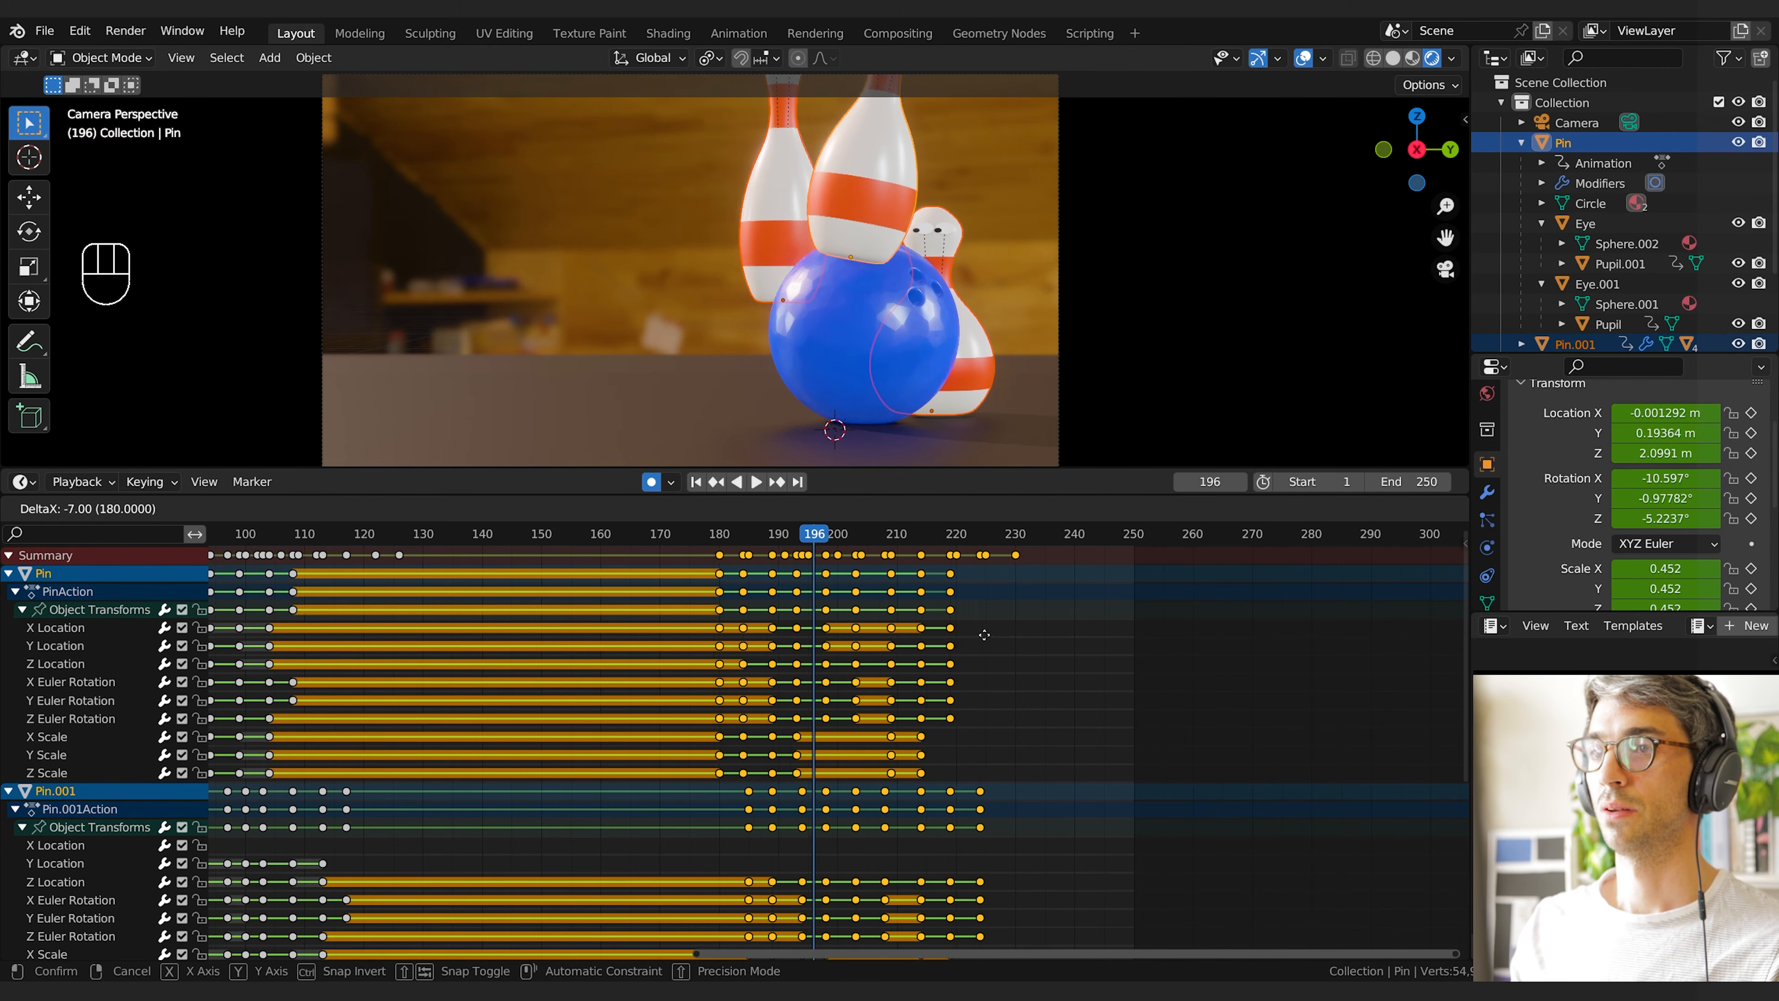
pyautogui.click(971, 635)
pyautogui.moveTo(810, 543)
pyautogui.mouseDown()
pyautogui.moveTo(713, 553)
pyautogui.moveTo(787, 573)
pyautogui.moveTo(772, 546)
pyautogui.moveTo(802, 554)
pyautogui.moveTo(786, 551)
pyautogui.mouseUp()
pyautogui.press('g')
pyautogui.click(828, 571)
pyautogui.press('g')
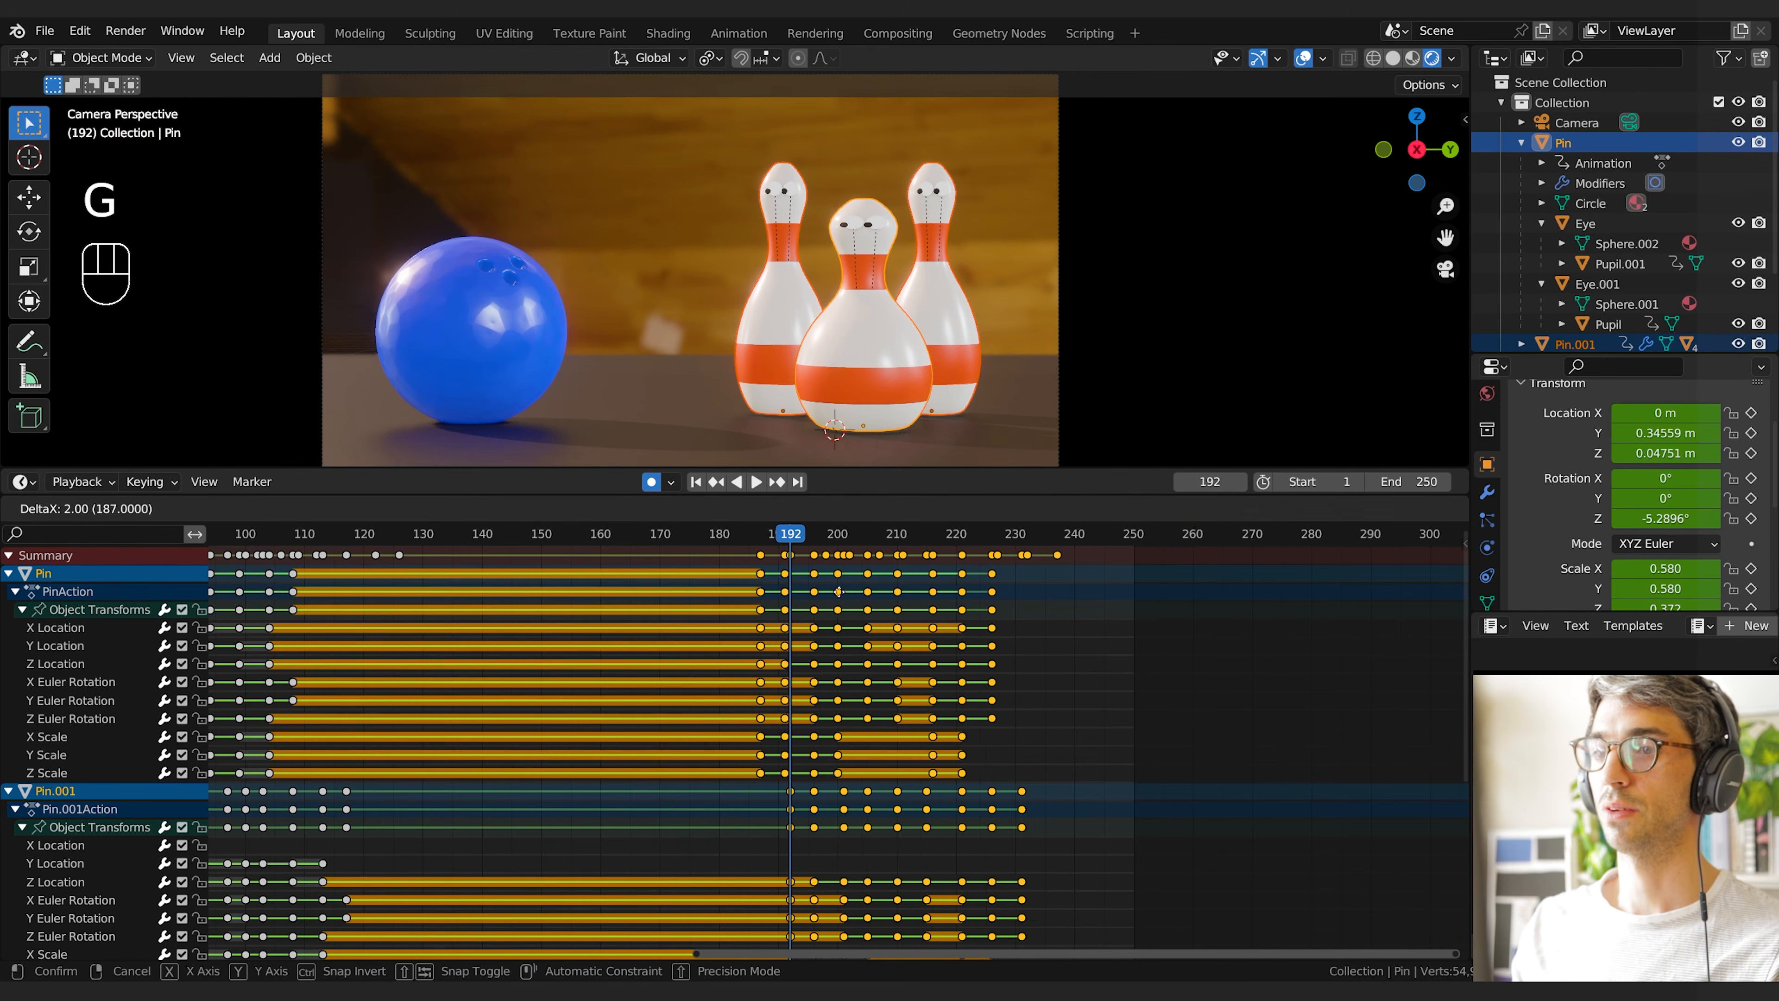
pyautogui.click(844, 592)
pyautogui.press('space')
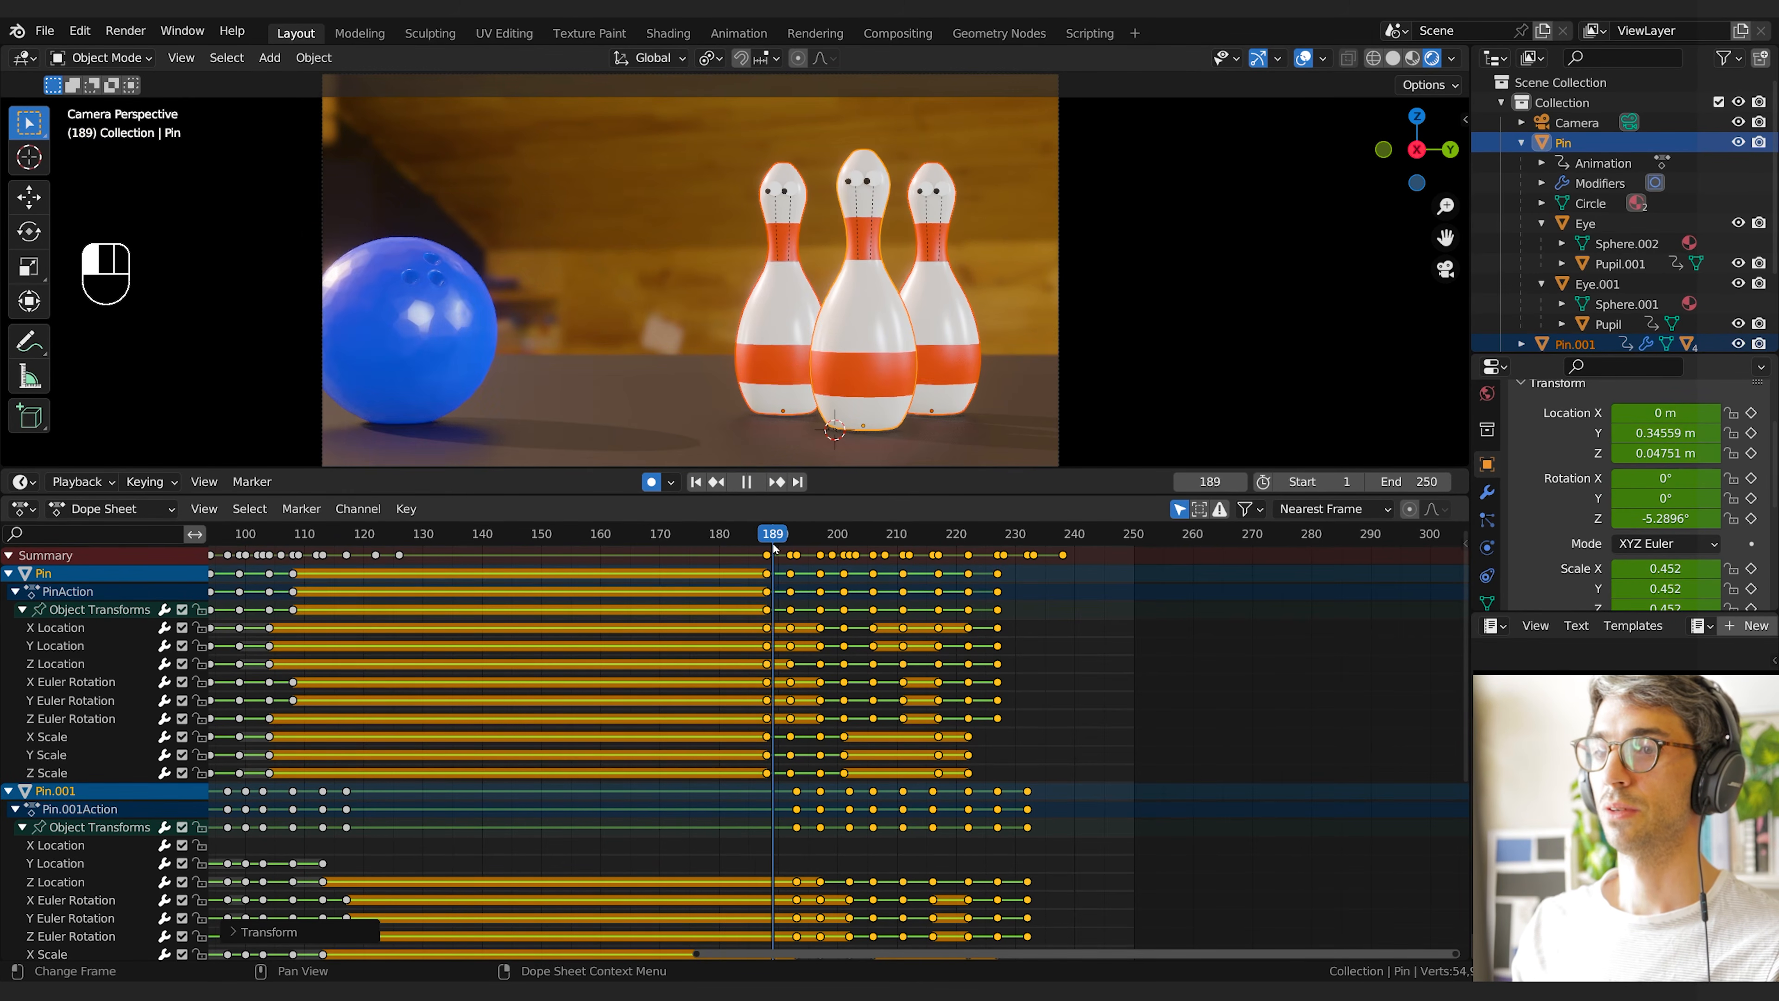
# Compress the pins' selected jump keyframes around frame 188 so the front pin's jump ends at frame 215, and play back
pyautogui.press('Escape')
pyautogui.press('s')
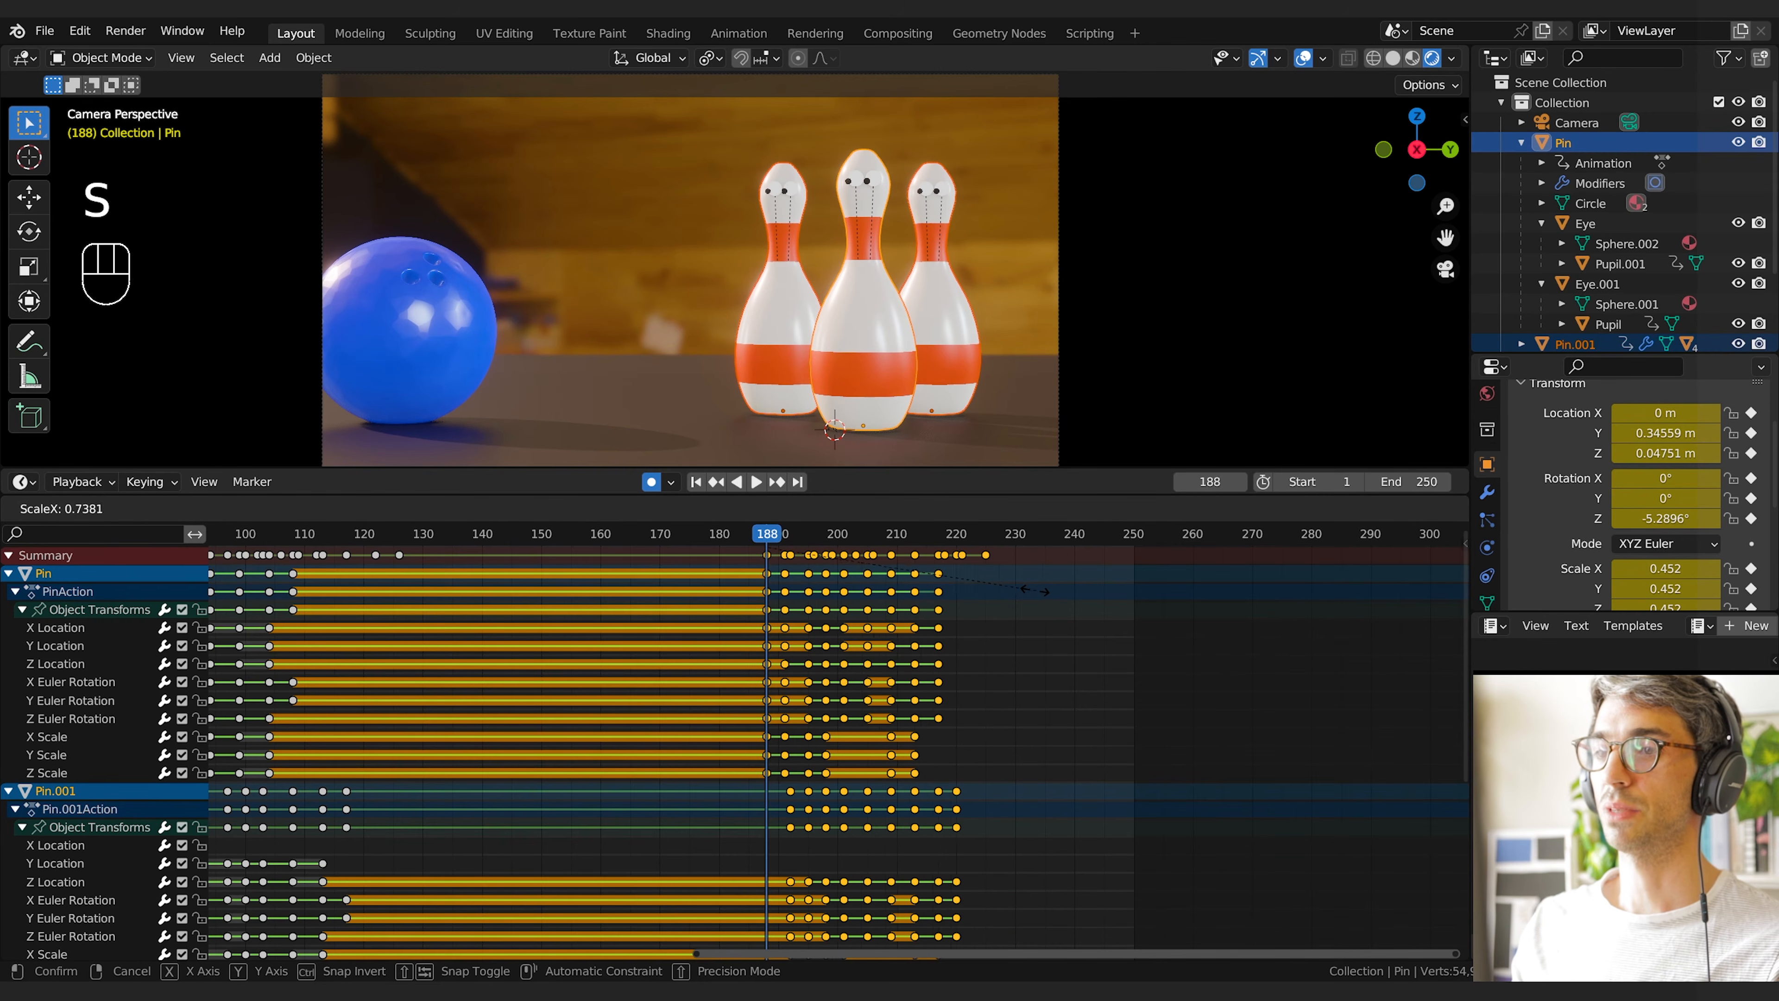
pyautogui.click(1016, 591)
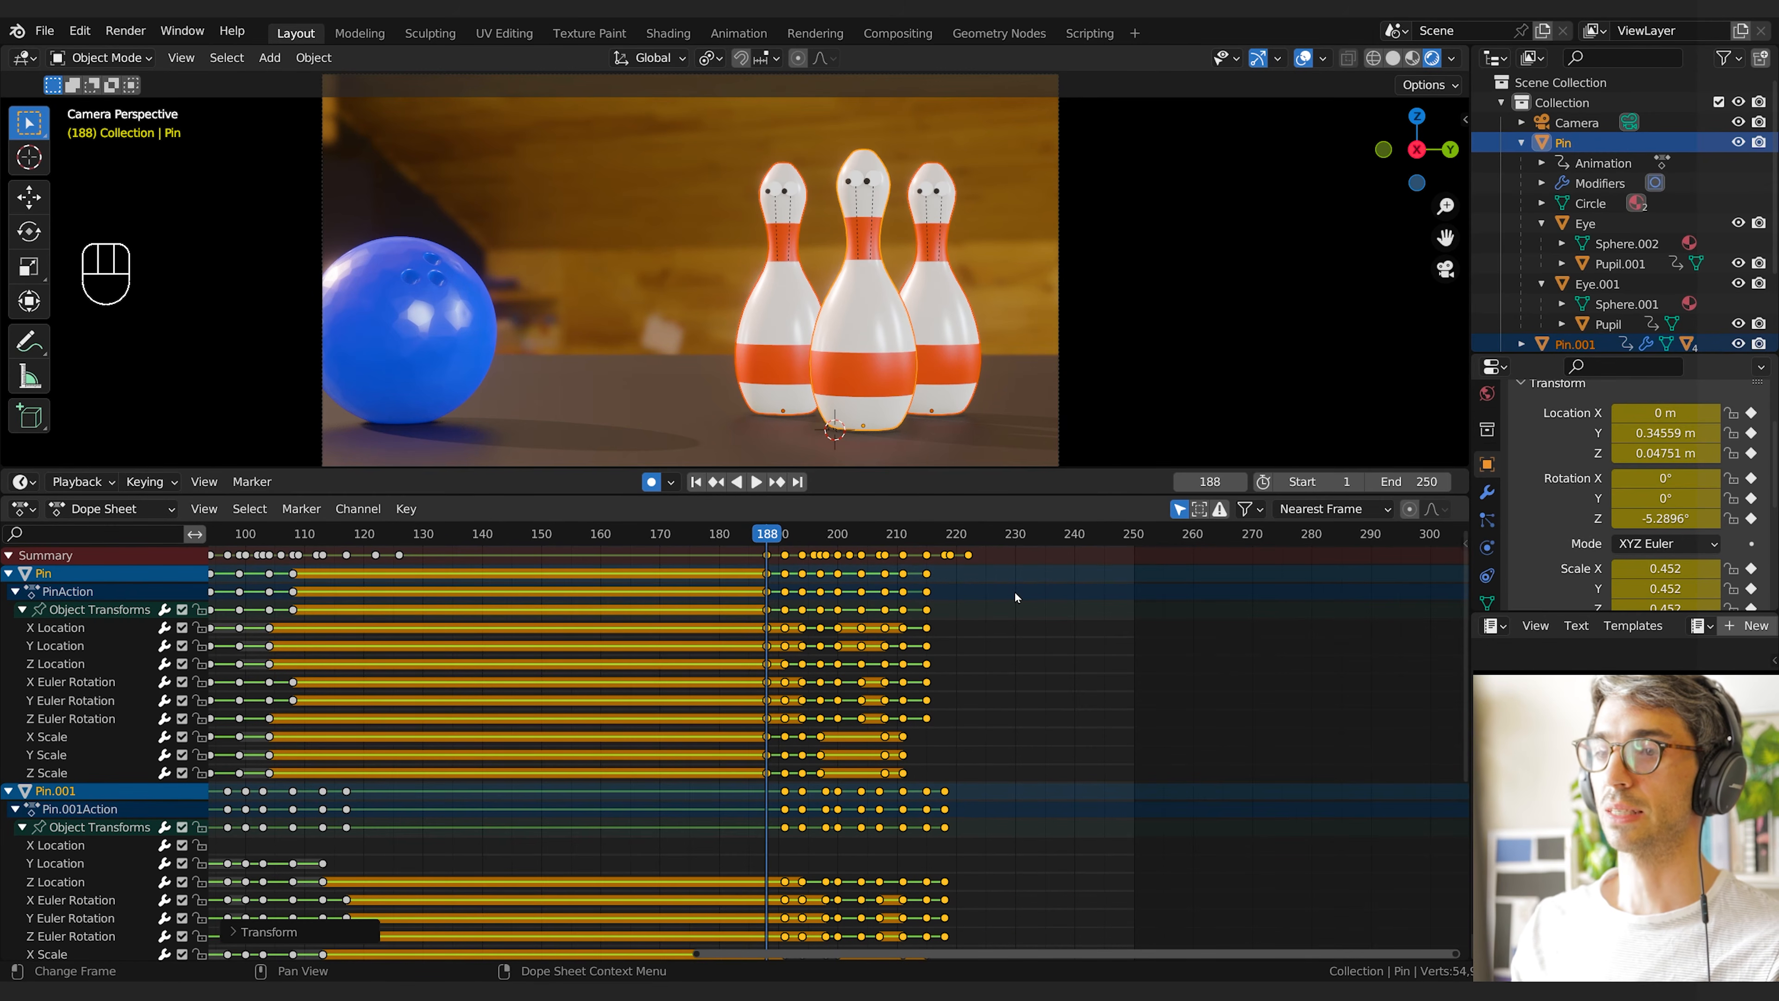
pyautogui.press('space')
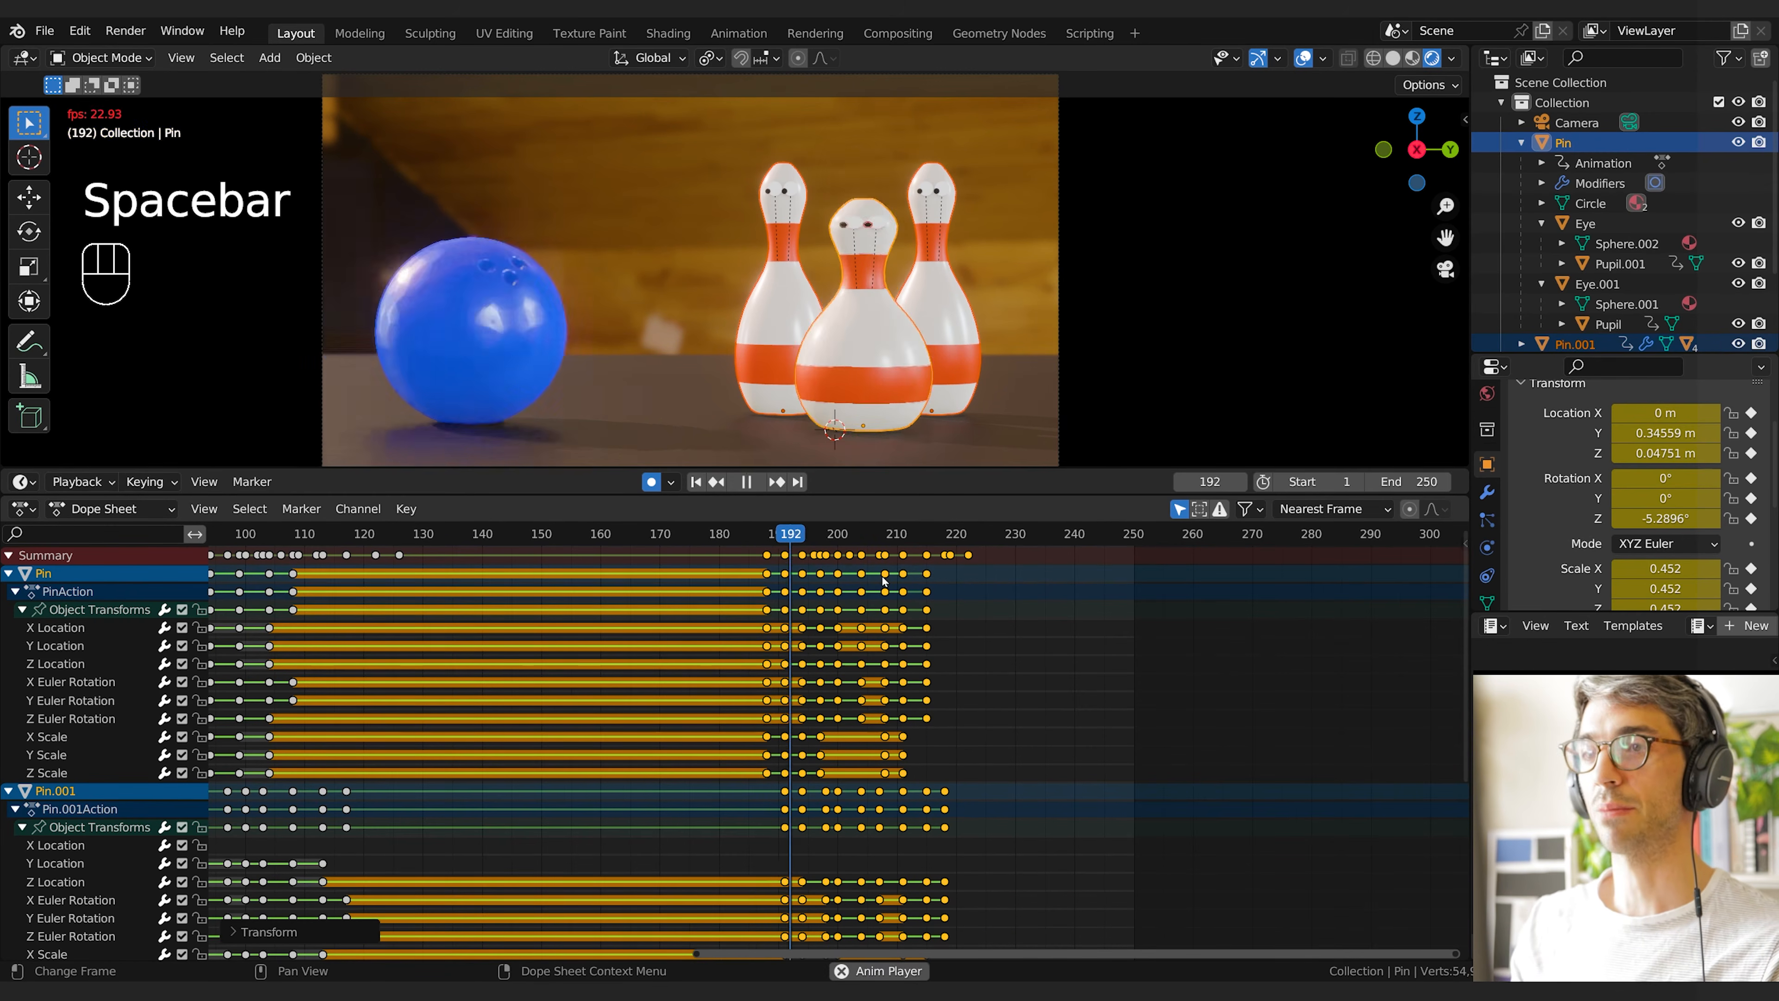
pyautogui.press('space')
pyautogui.press('space')
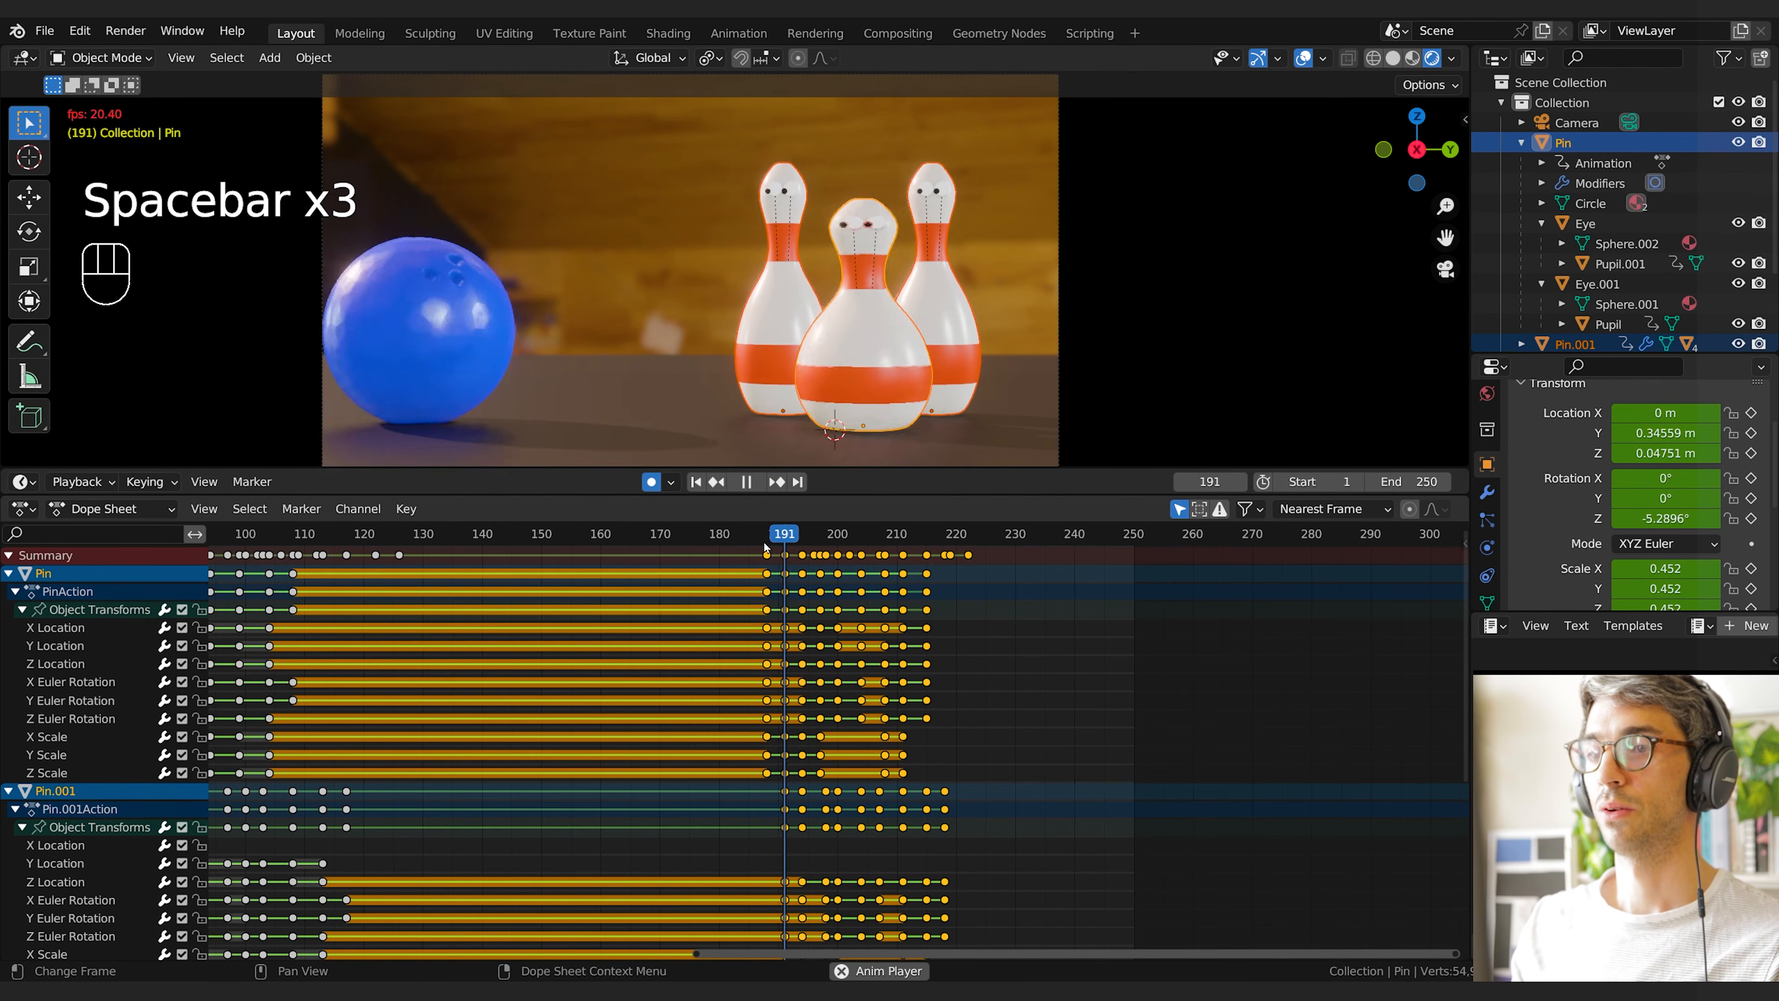
pyautogui.press('space')
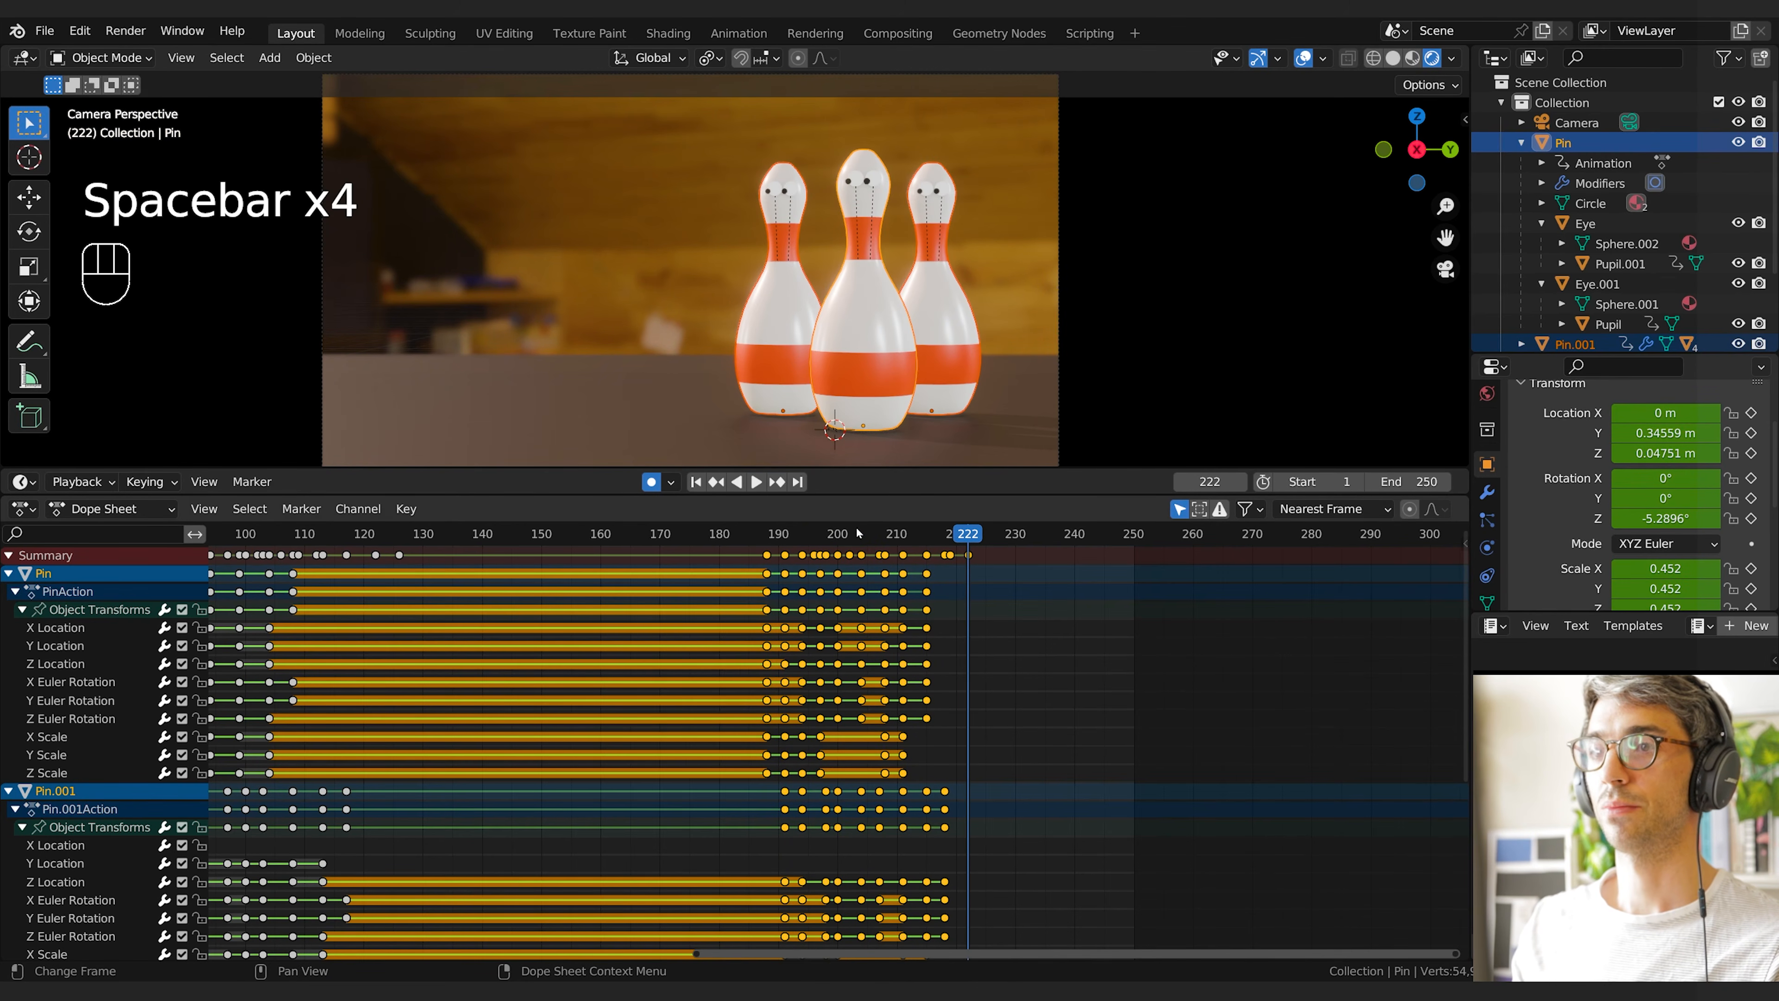
# Move the bowling ball's last keyframe to frame 208 and play back the charge
pyautogui.moveTo(859, 533); pyautogui.dragTo(799, 539)
pyautogui.click(674, 379)
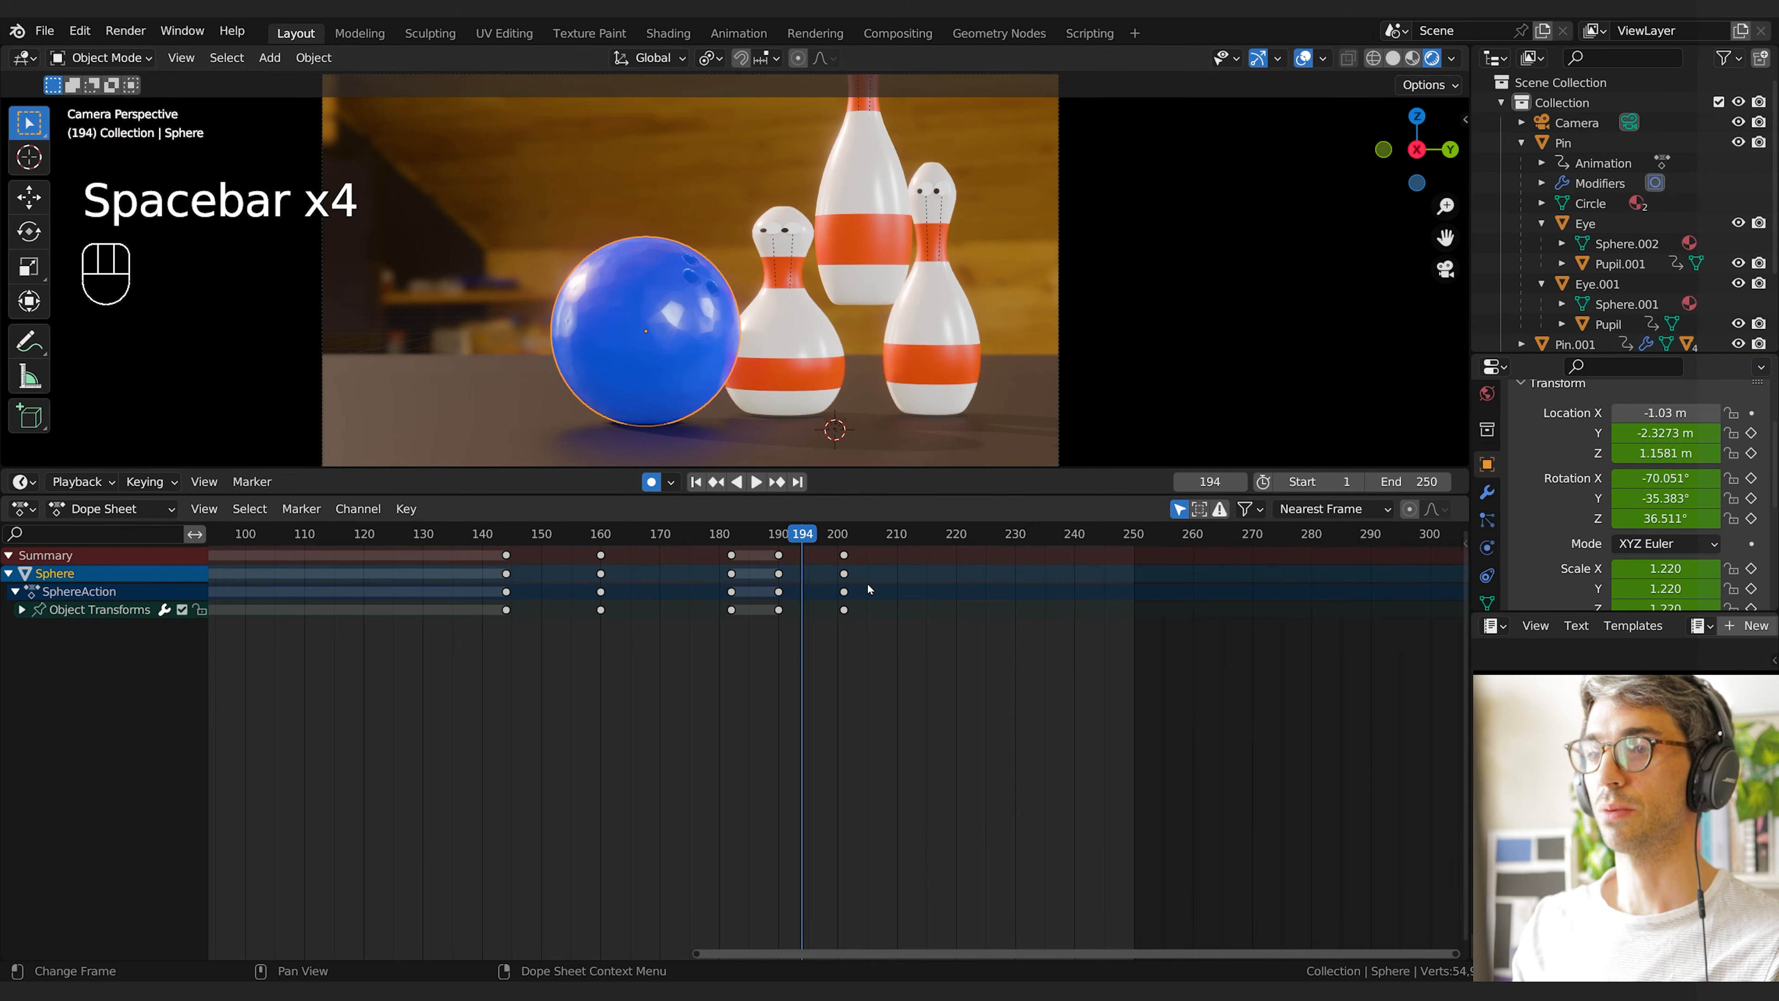
pyautogui.click(844, 554)
pyautogui.press('g')
pyautogui.click(892, 555)
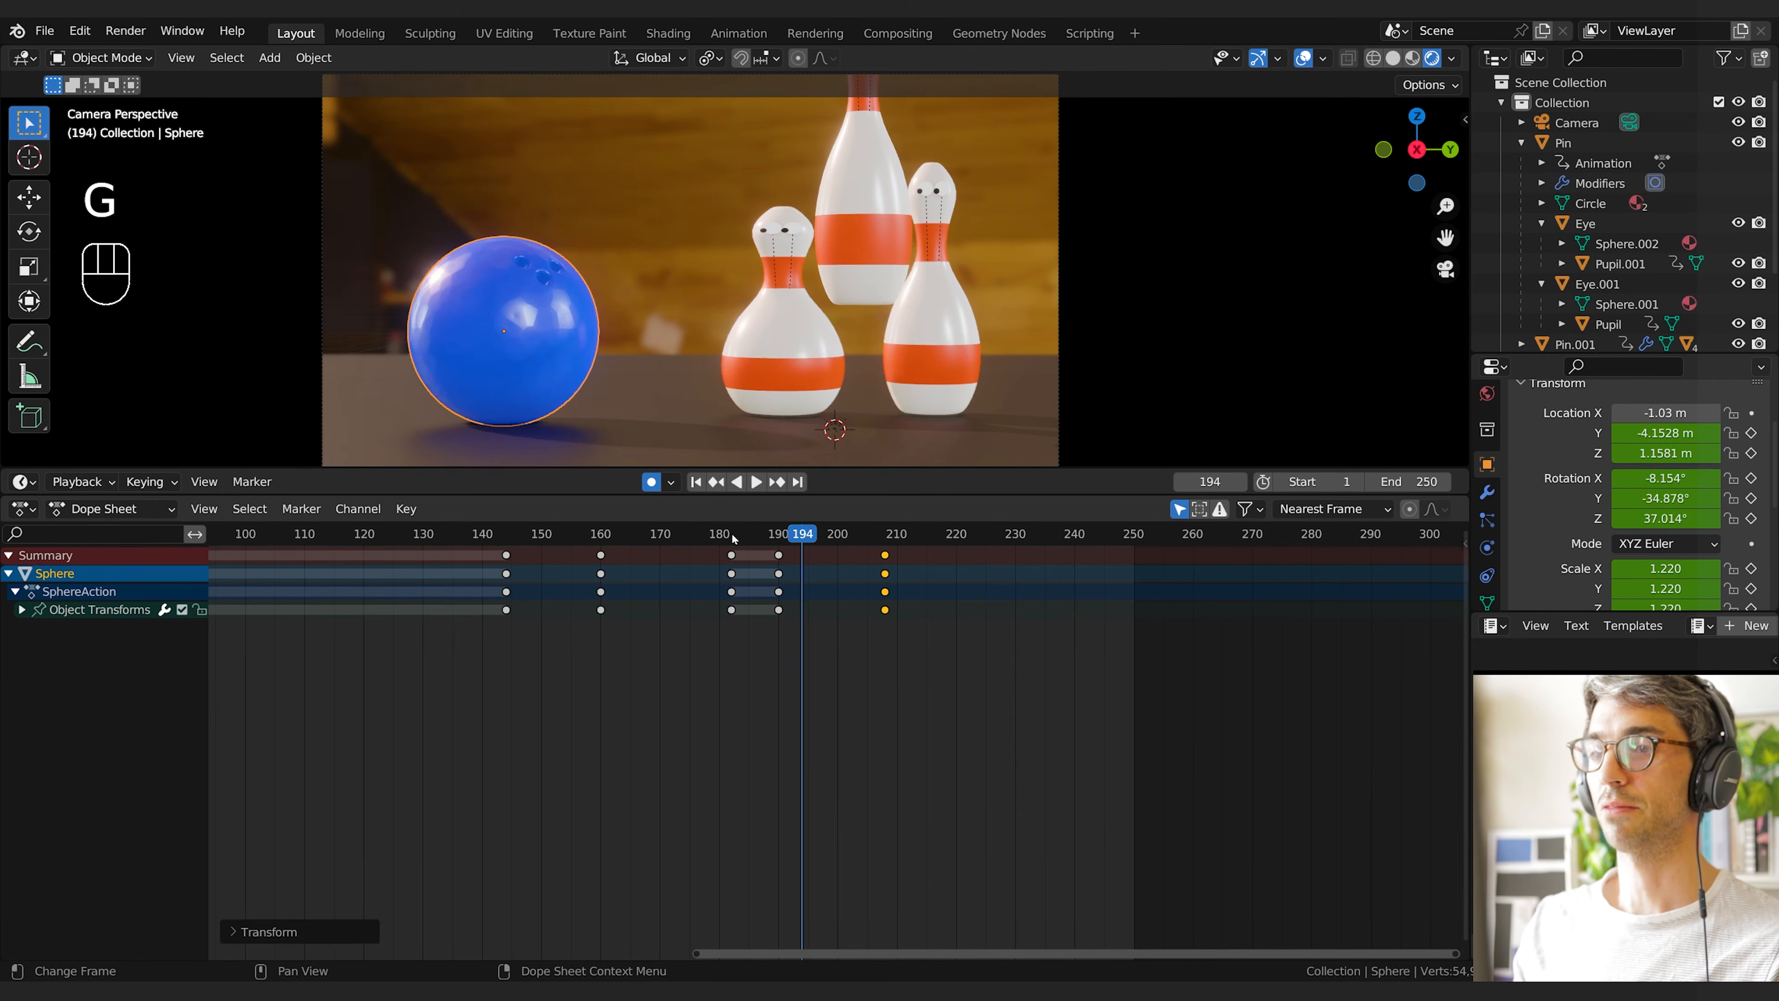
pyautogui.press('space')
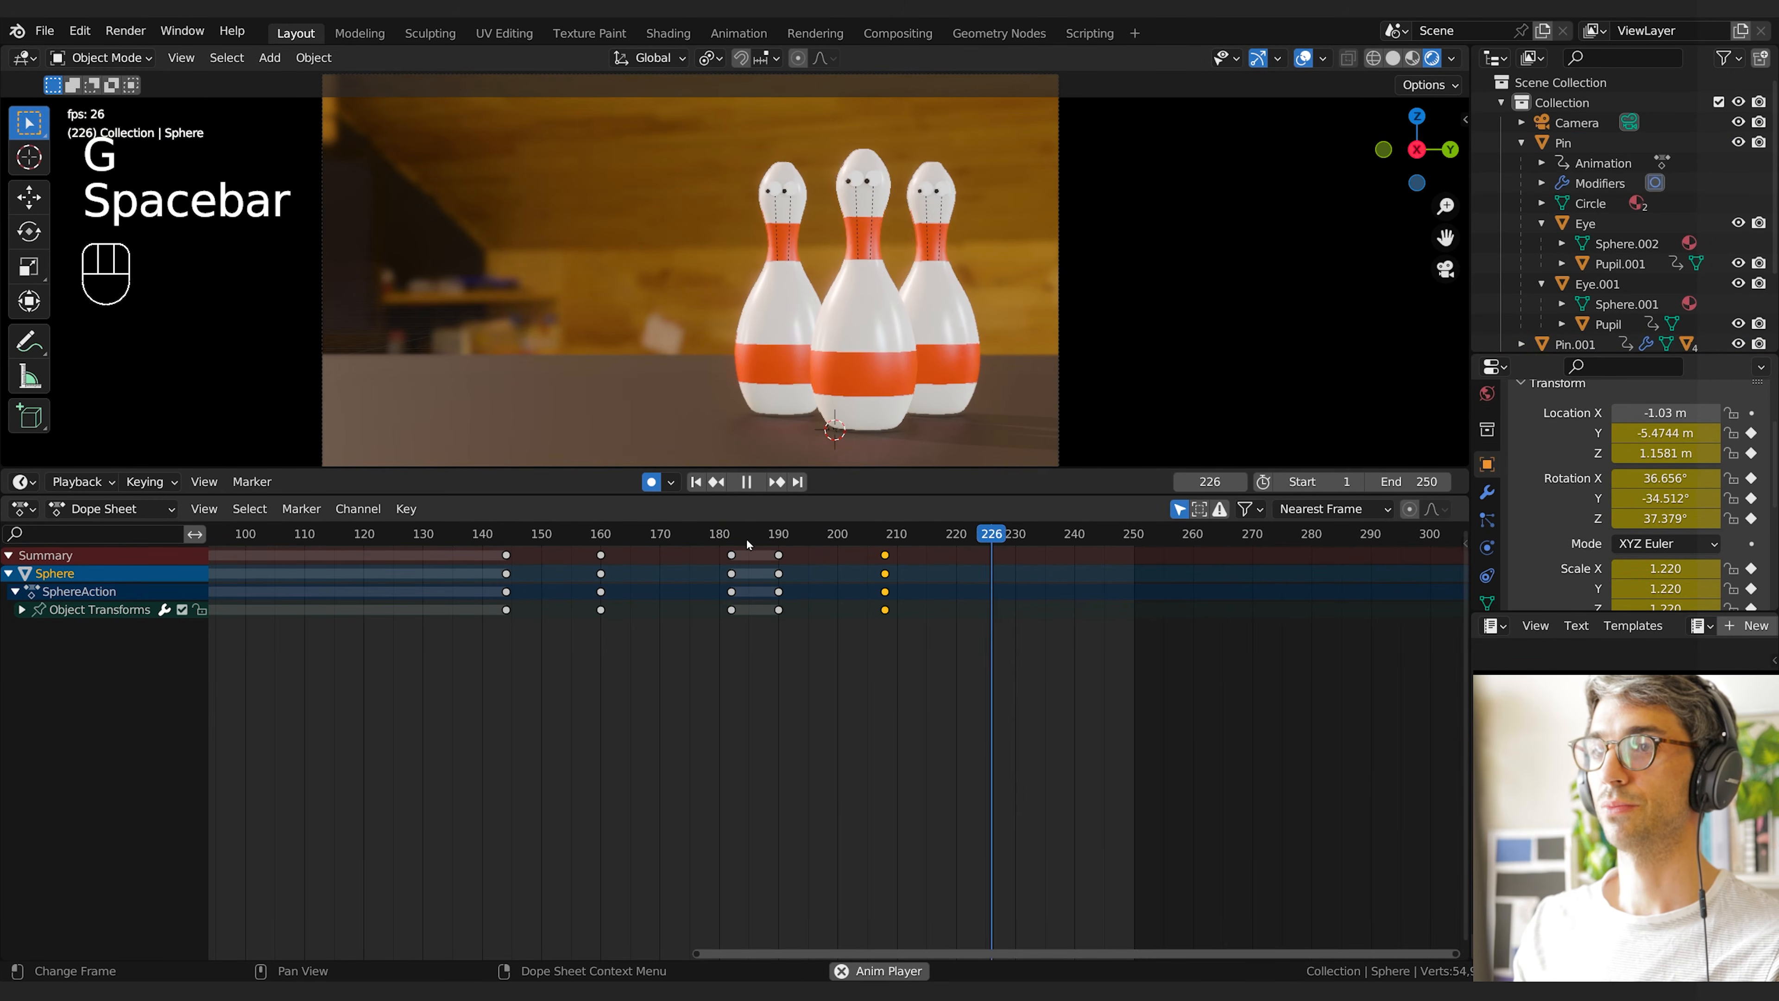
pyautogui.press('space')
# Raise the front pin by about 0.53 m along global Z at frame 200, and play back the jump
pyautogui.moveTo(755, 540); pyautogui.dragTo(835, 544)
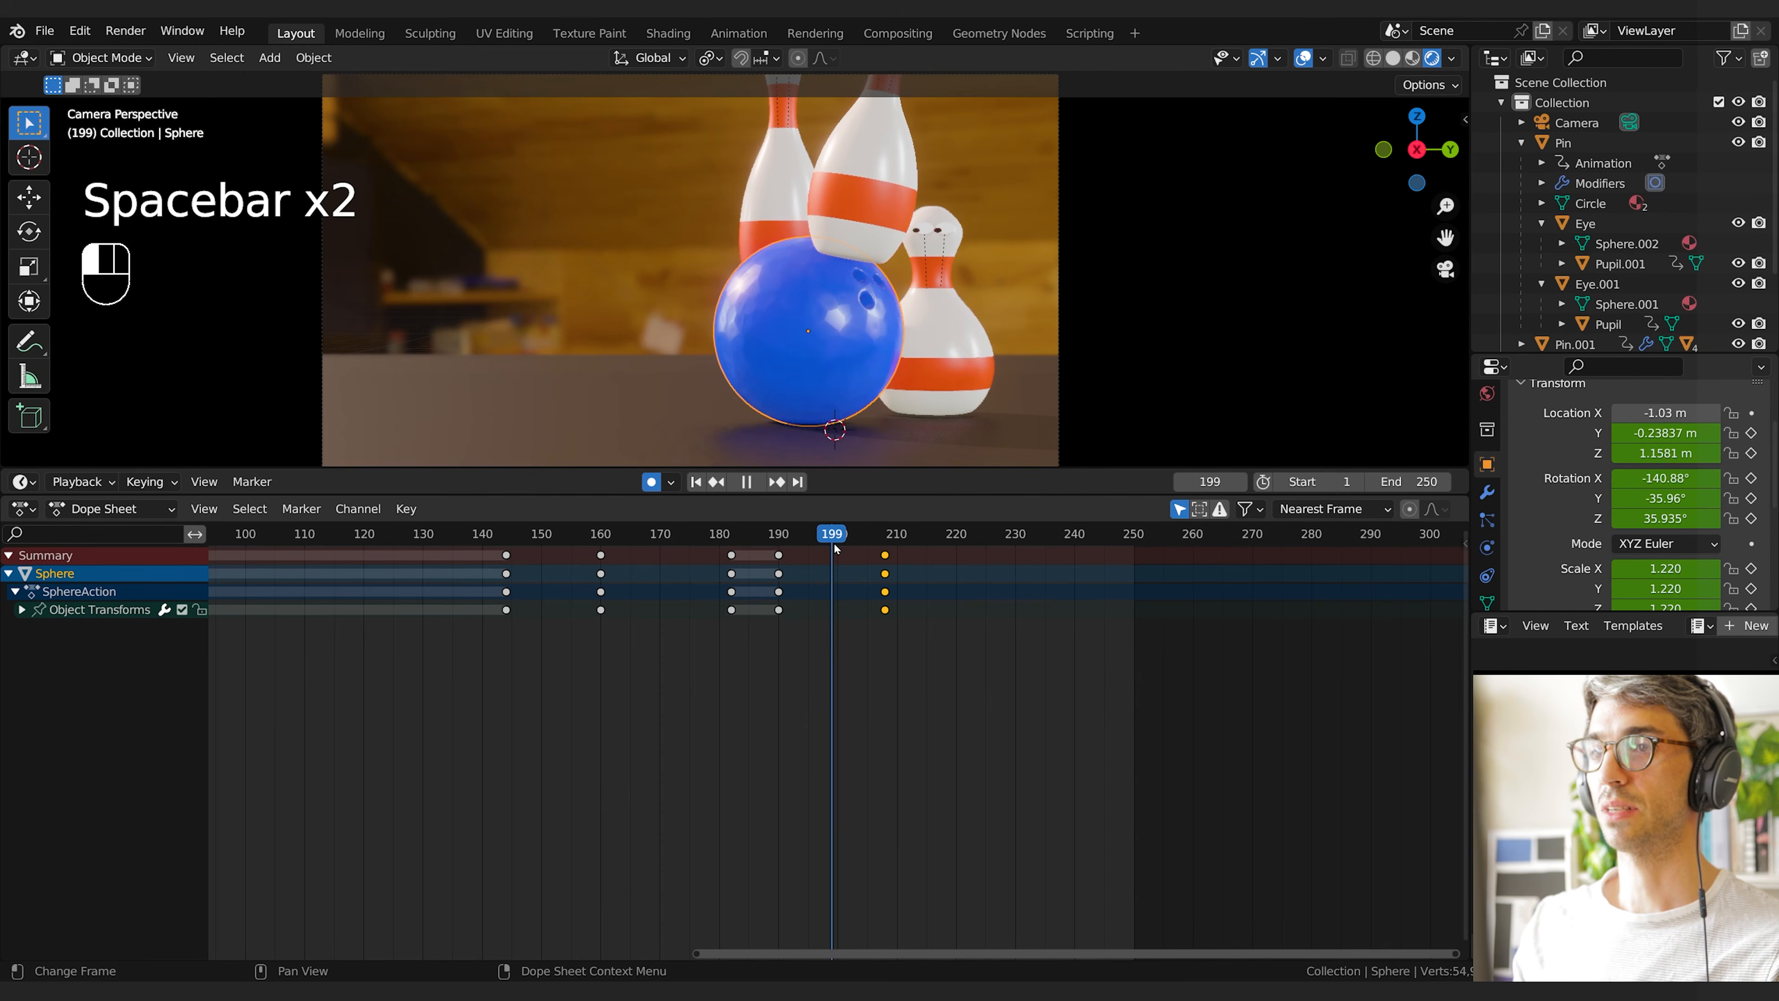
pyautogui.click(872, 238)
pyautogui.press('Right')
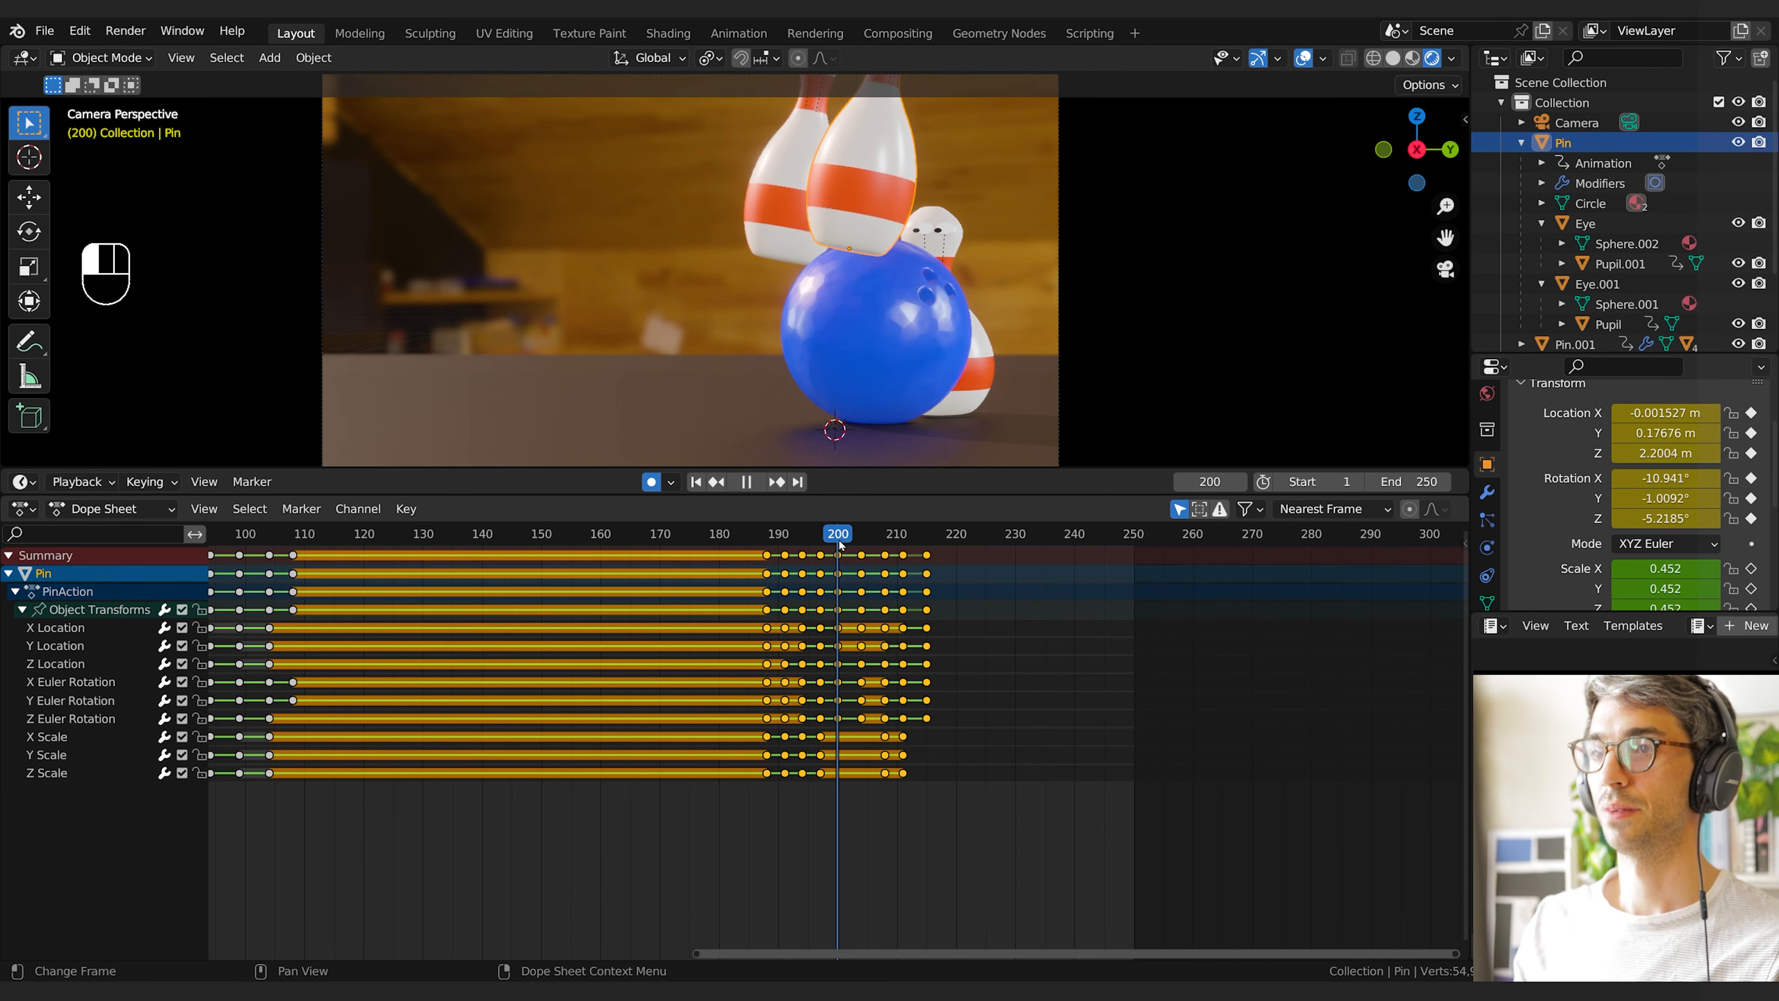
pyautogui.press('g')
pyautogui.click(899, 273)
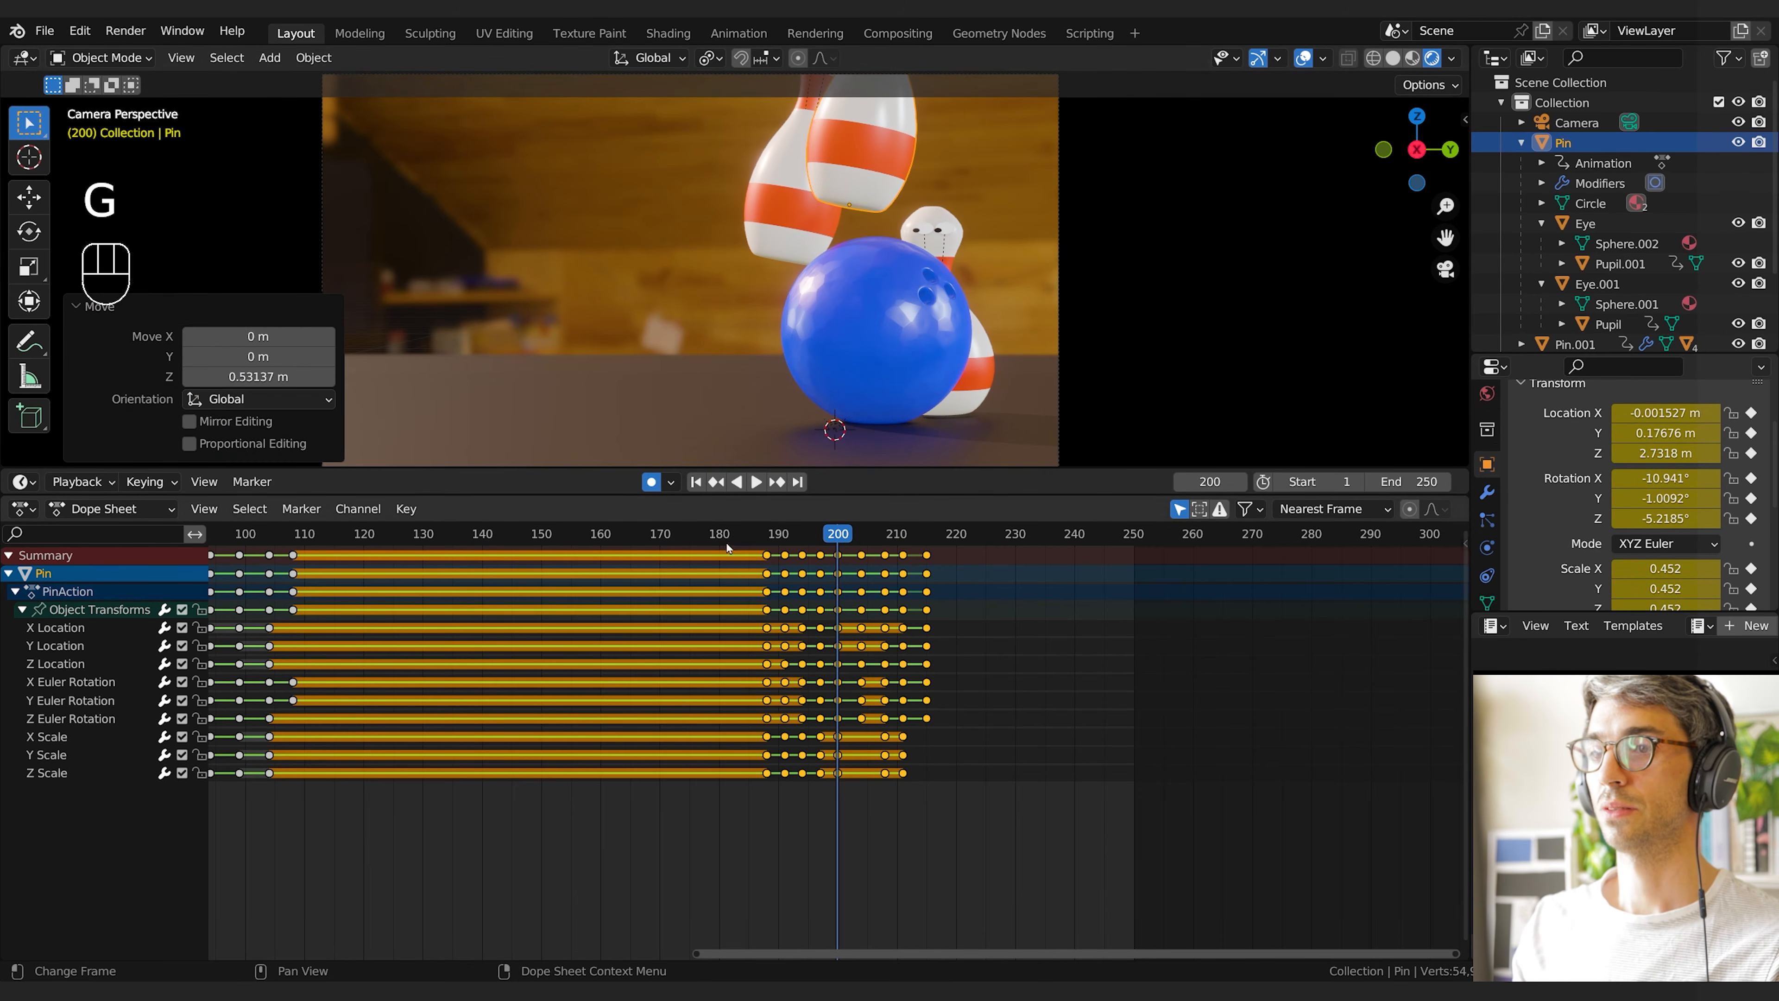
pyautogui.click(720, 541)
pyautogui.press('space')
pyautogui.press('space')
pyautogui.click(794, 537)
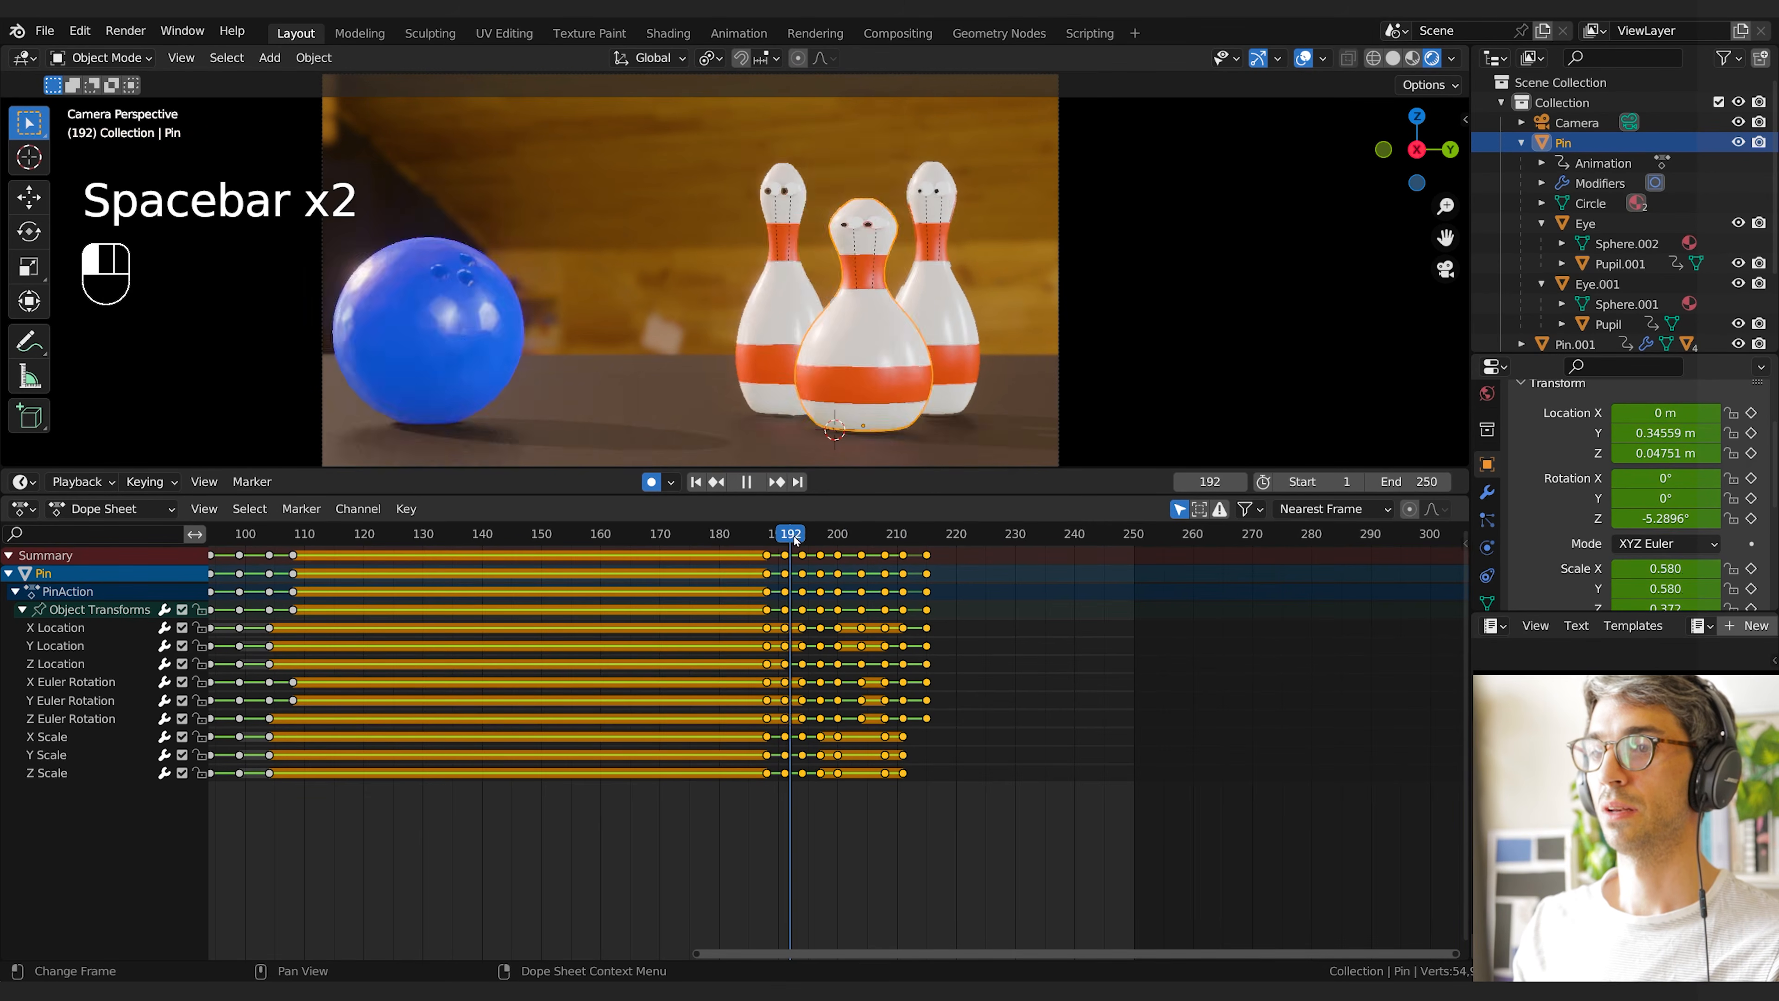
# Raise the front pin by about 0.5 m along global Z at frame 197, and play back the result
pyautogui.moveTo(794, 535)
pyautogui.mouseDown()
pyautogui.moveTo(833, 537)
pyautogui.moveTo(819, 544)
pyautogui.mouseUp()
pyautogui.press('g')
pyautogui.press('z')
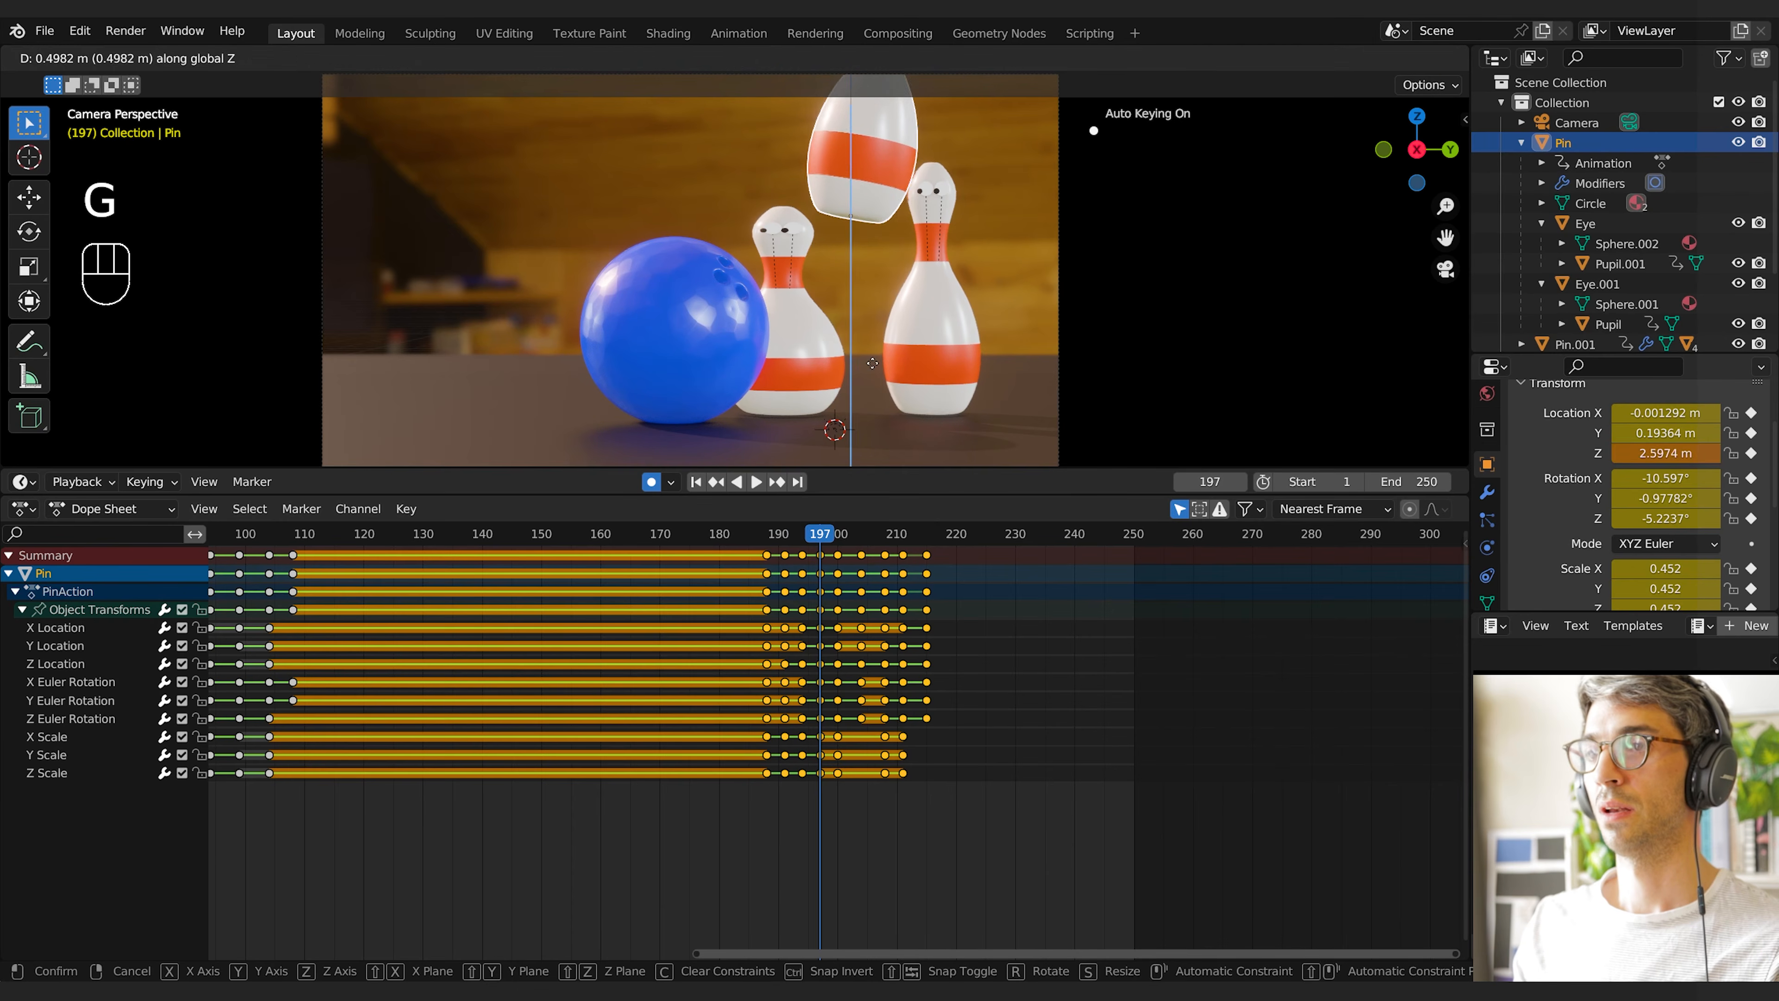
pyautogui.click(872, 363)
pyautogui.press('space')
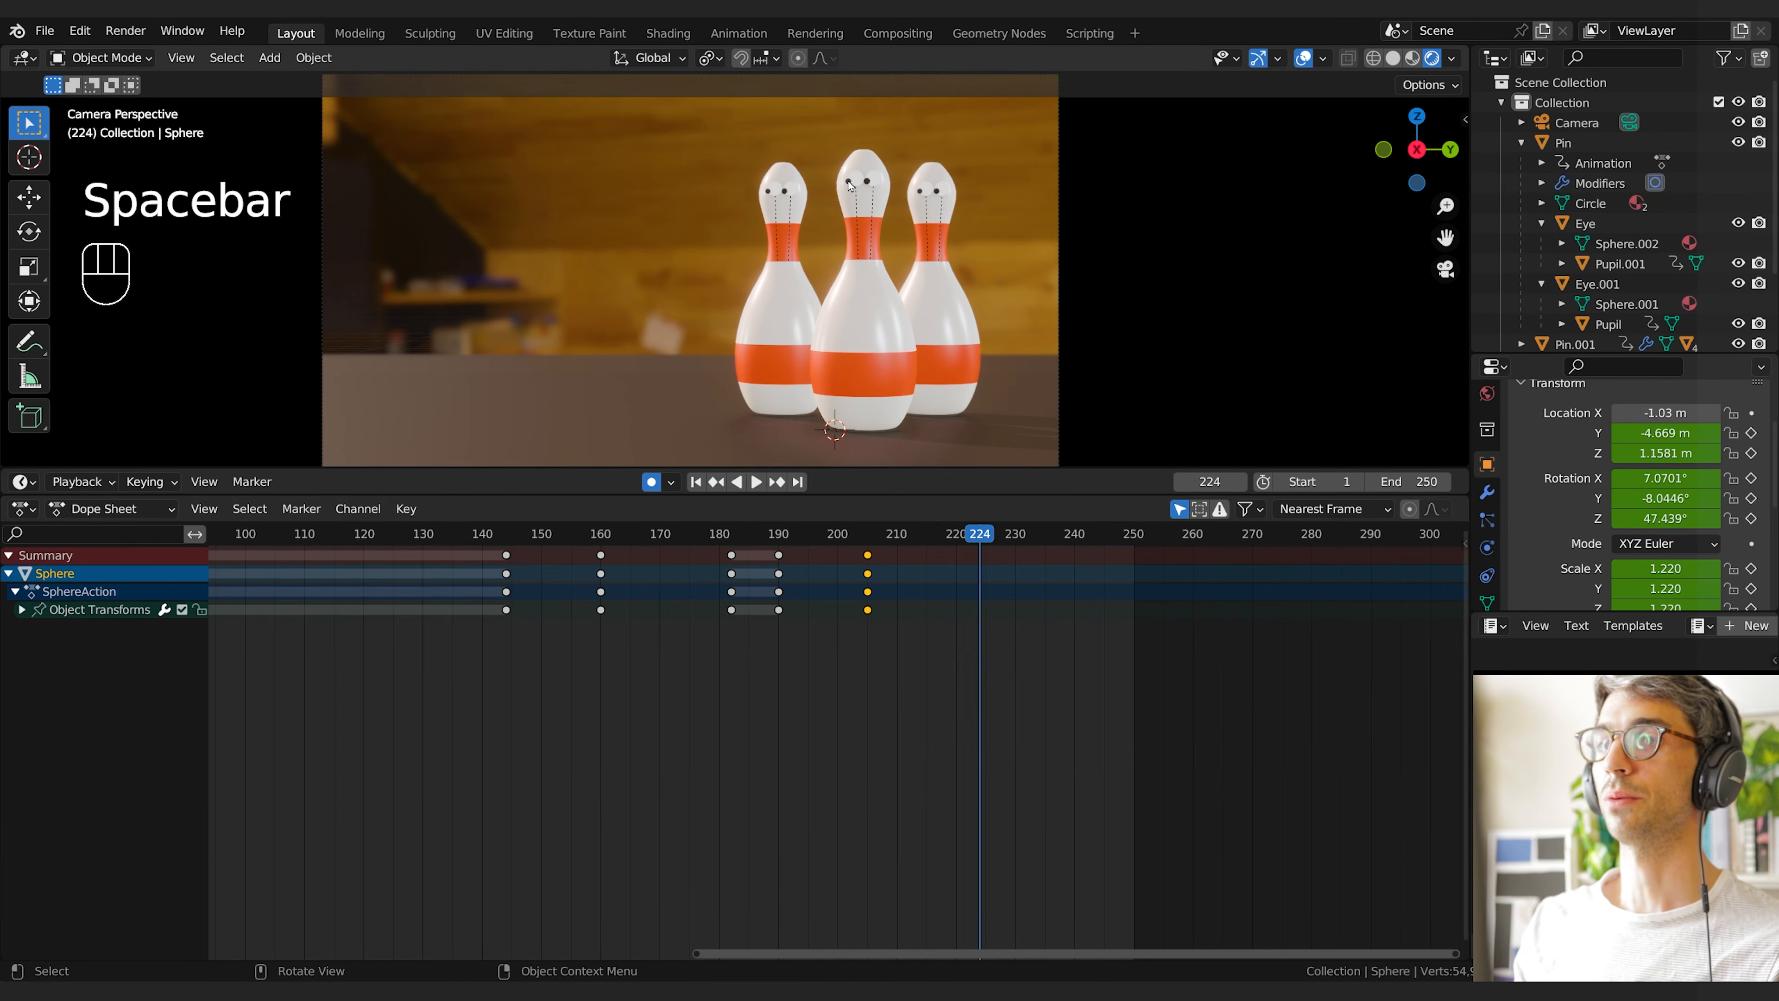
# Play back the landing, and shift both of the front pin's pupils about 0.165 m along Y at frame 214
pyautogui.click(849, 183)
pyautogui.moveTo(953, 539); pyautogui.dragTo(722, 543)
pyautogui.press('space')
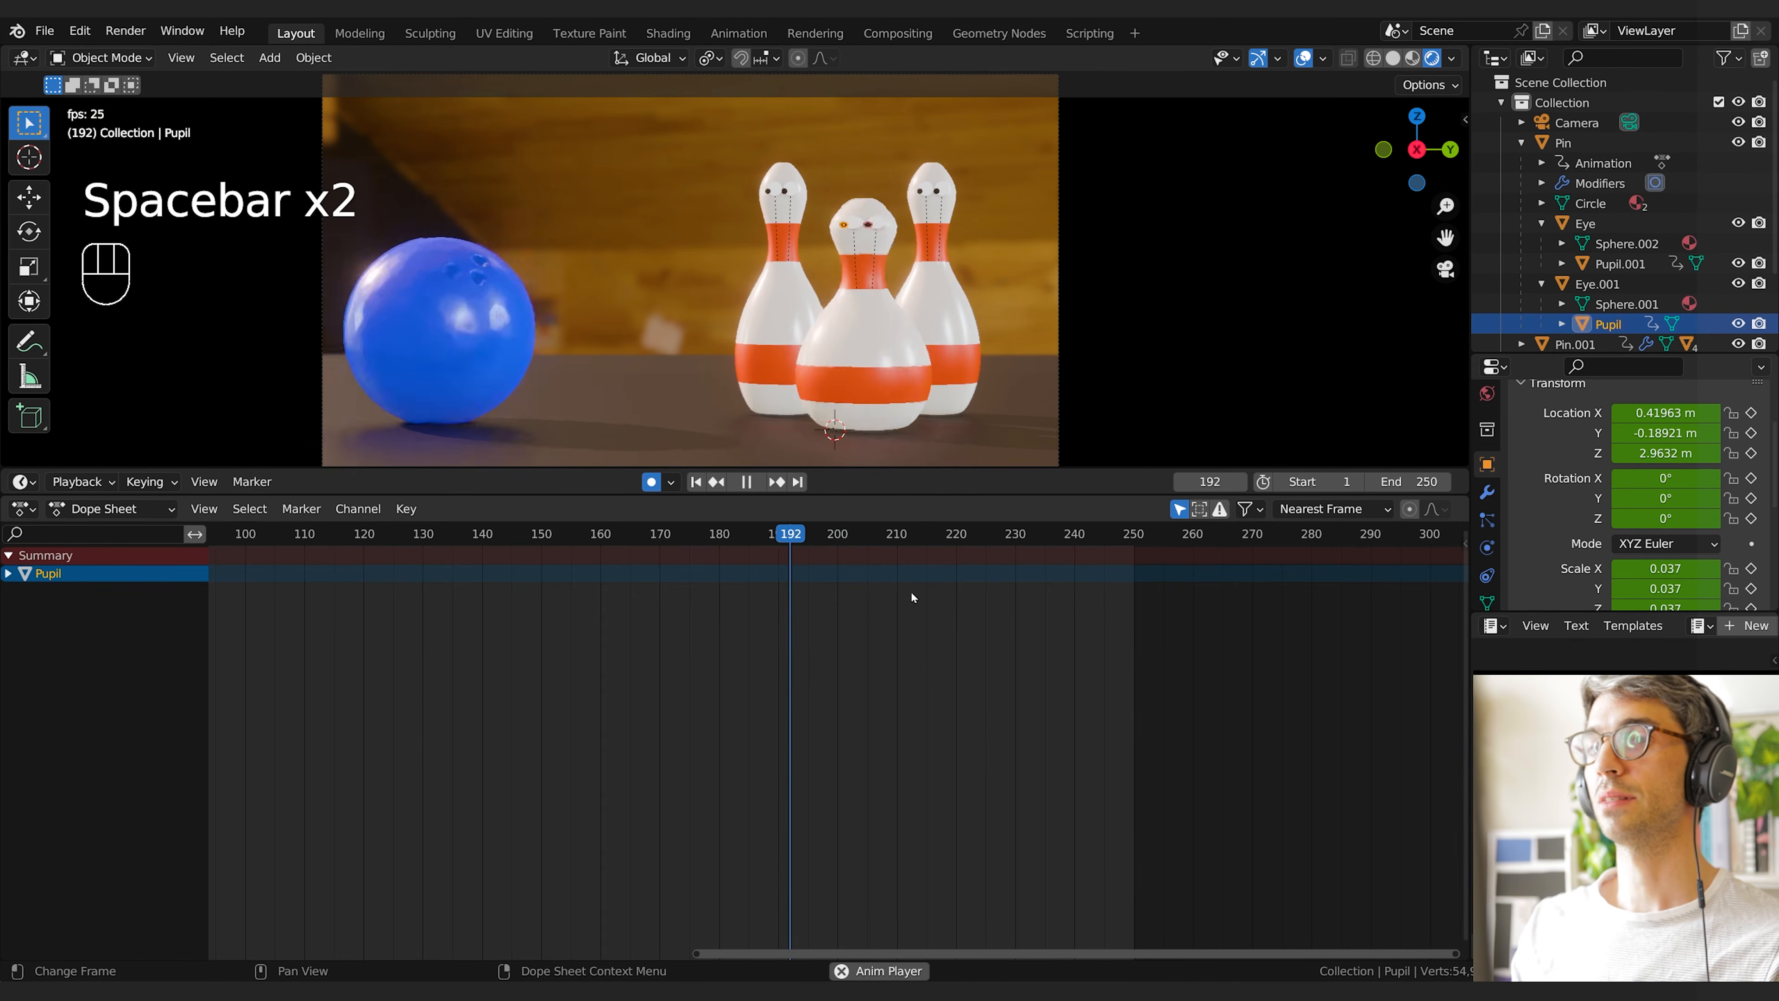
pyautogui.press('space')
pyautogui.keyDown('shift'); pyautogui.click(863, 166); pyautogui.keyUp('shift')
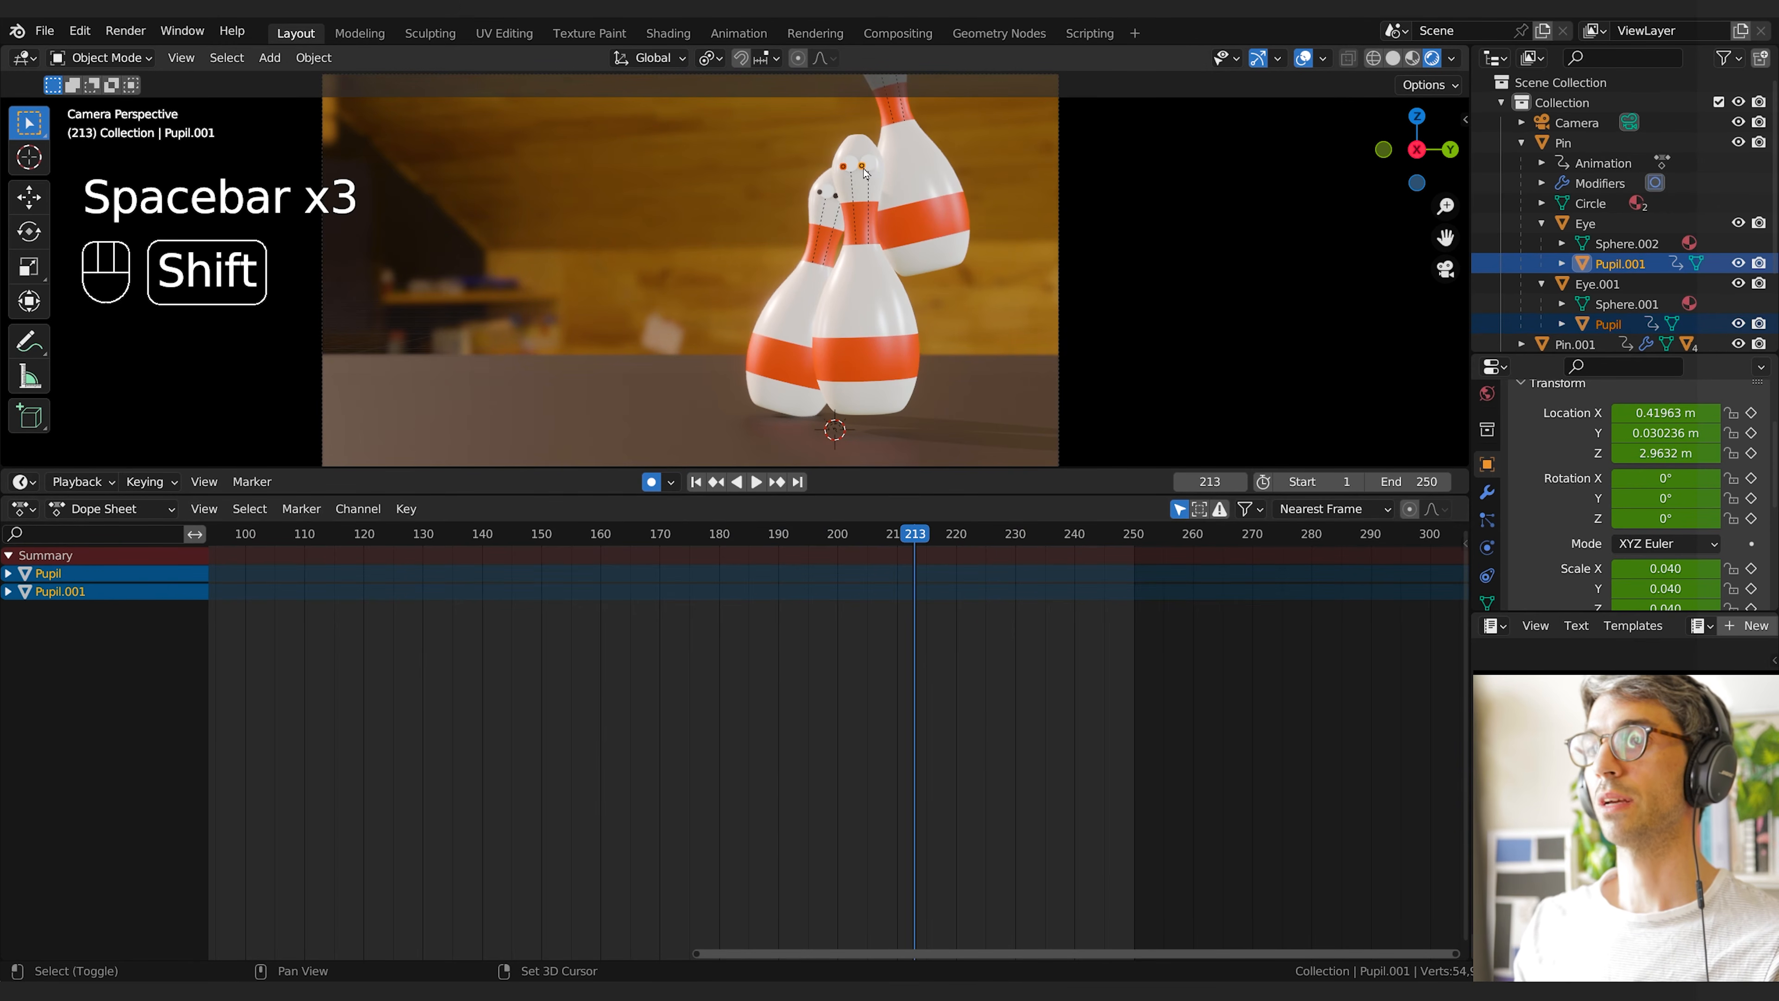
pyautogui.moveTo(911, 541)
pyautogui.mouseDown()
pyautogui.moveTo(837, 558)
pyautogui.moveTo(920, 562)
pyautogui.mouseUp()
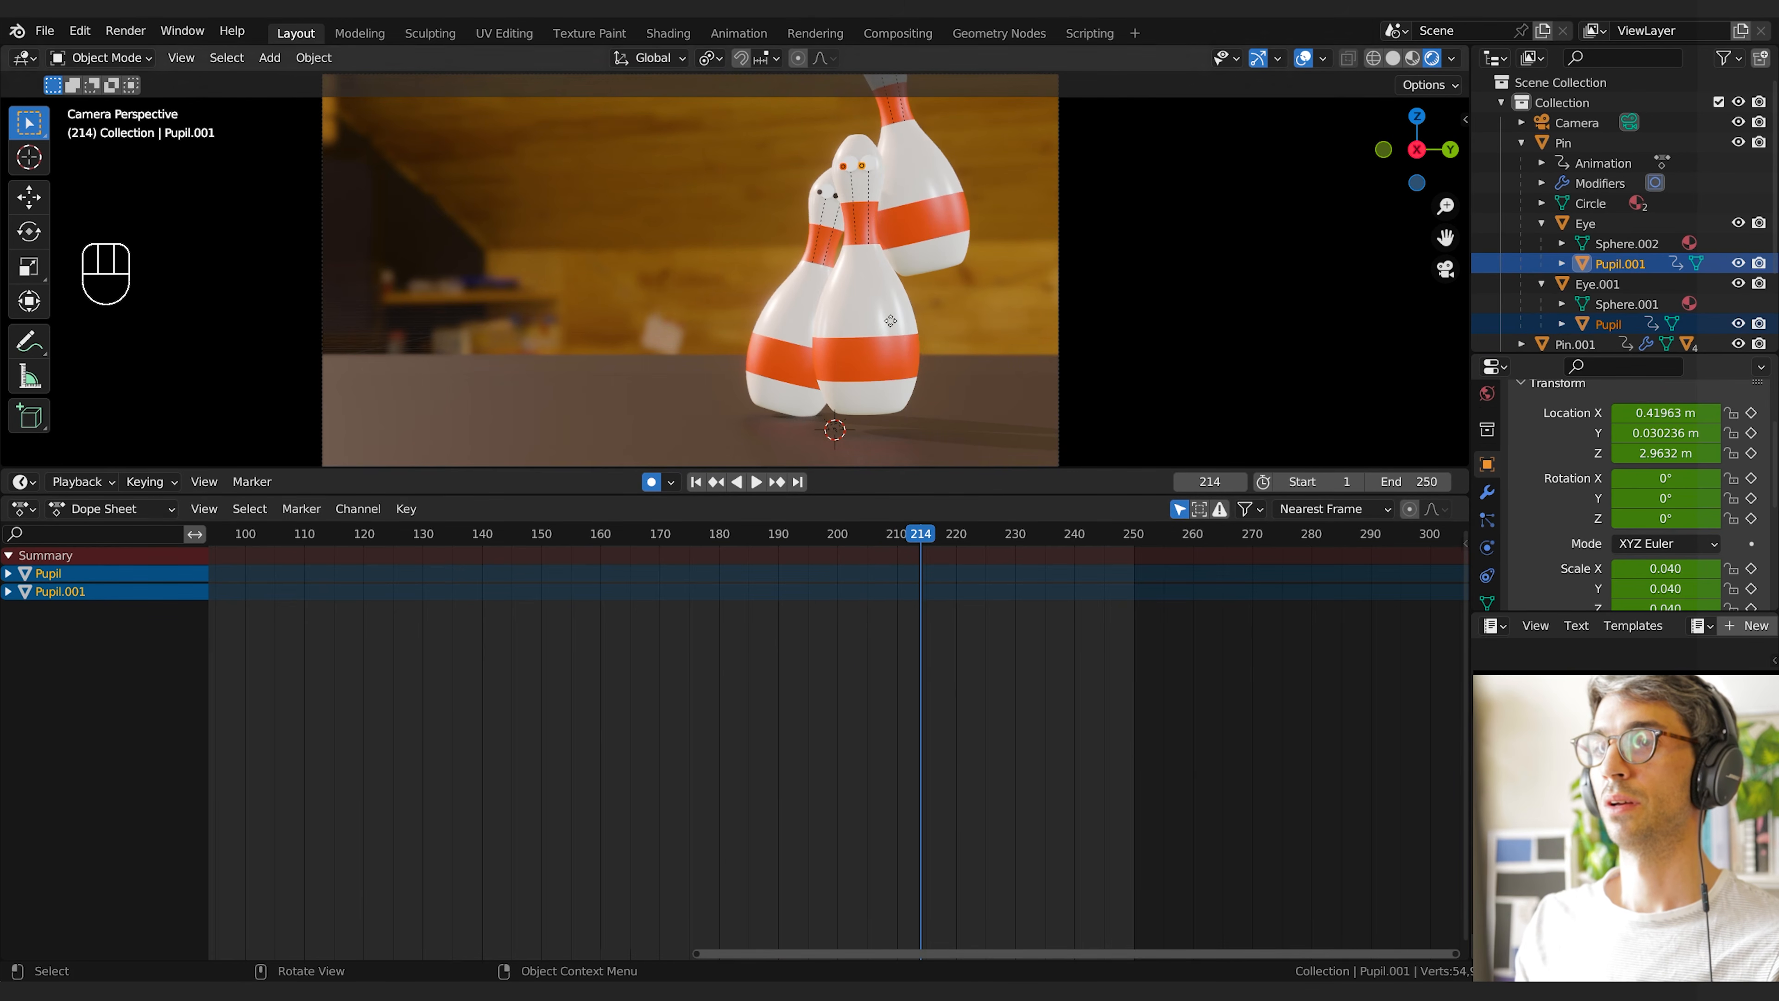
pyautogui.press('g')
pyautogui.click(906, 327)
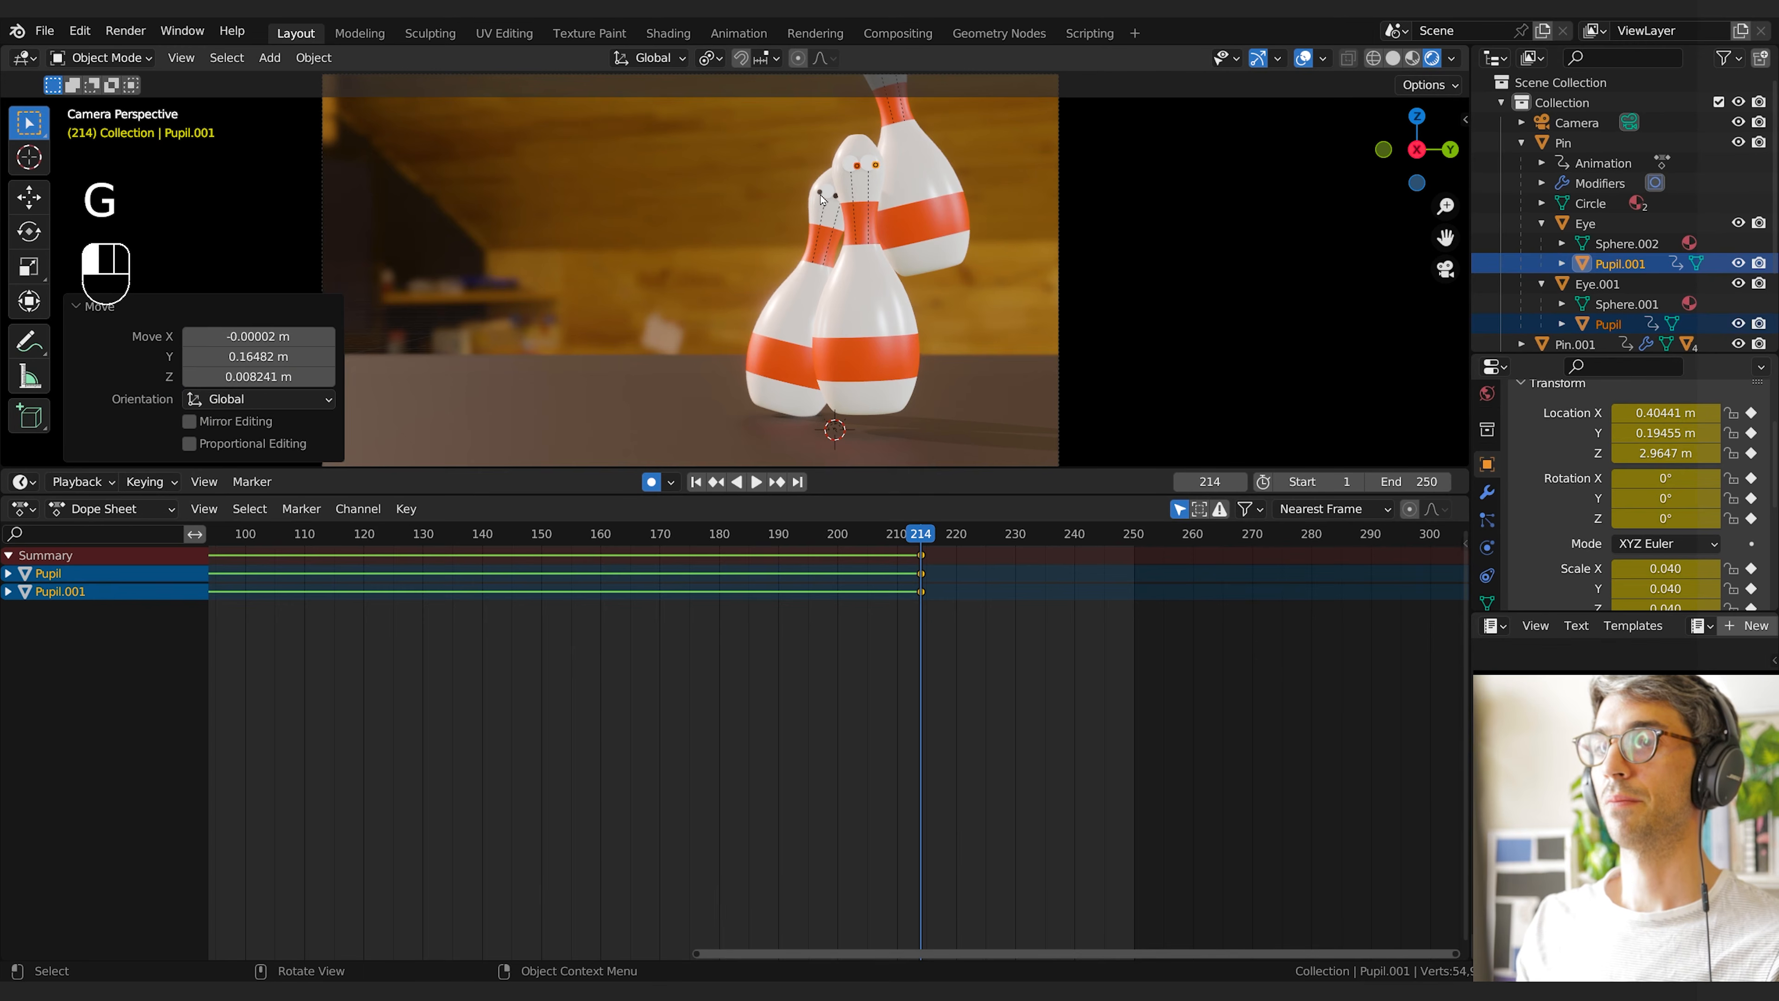
# Shift both of Pin.001's pupils sideways at frame 211 and play back the ball's charge and the pins' landing
pyautogui.click(821, 194)
pyautogui.keyDown('shift'); pyautogui.click(836, 196); pyautogui.keyUp('shift')
pyautogui.click(898, 540)
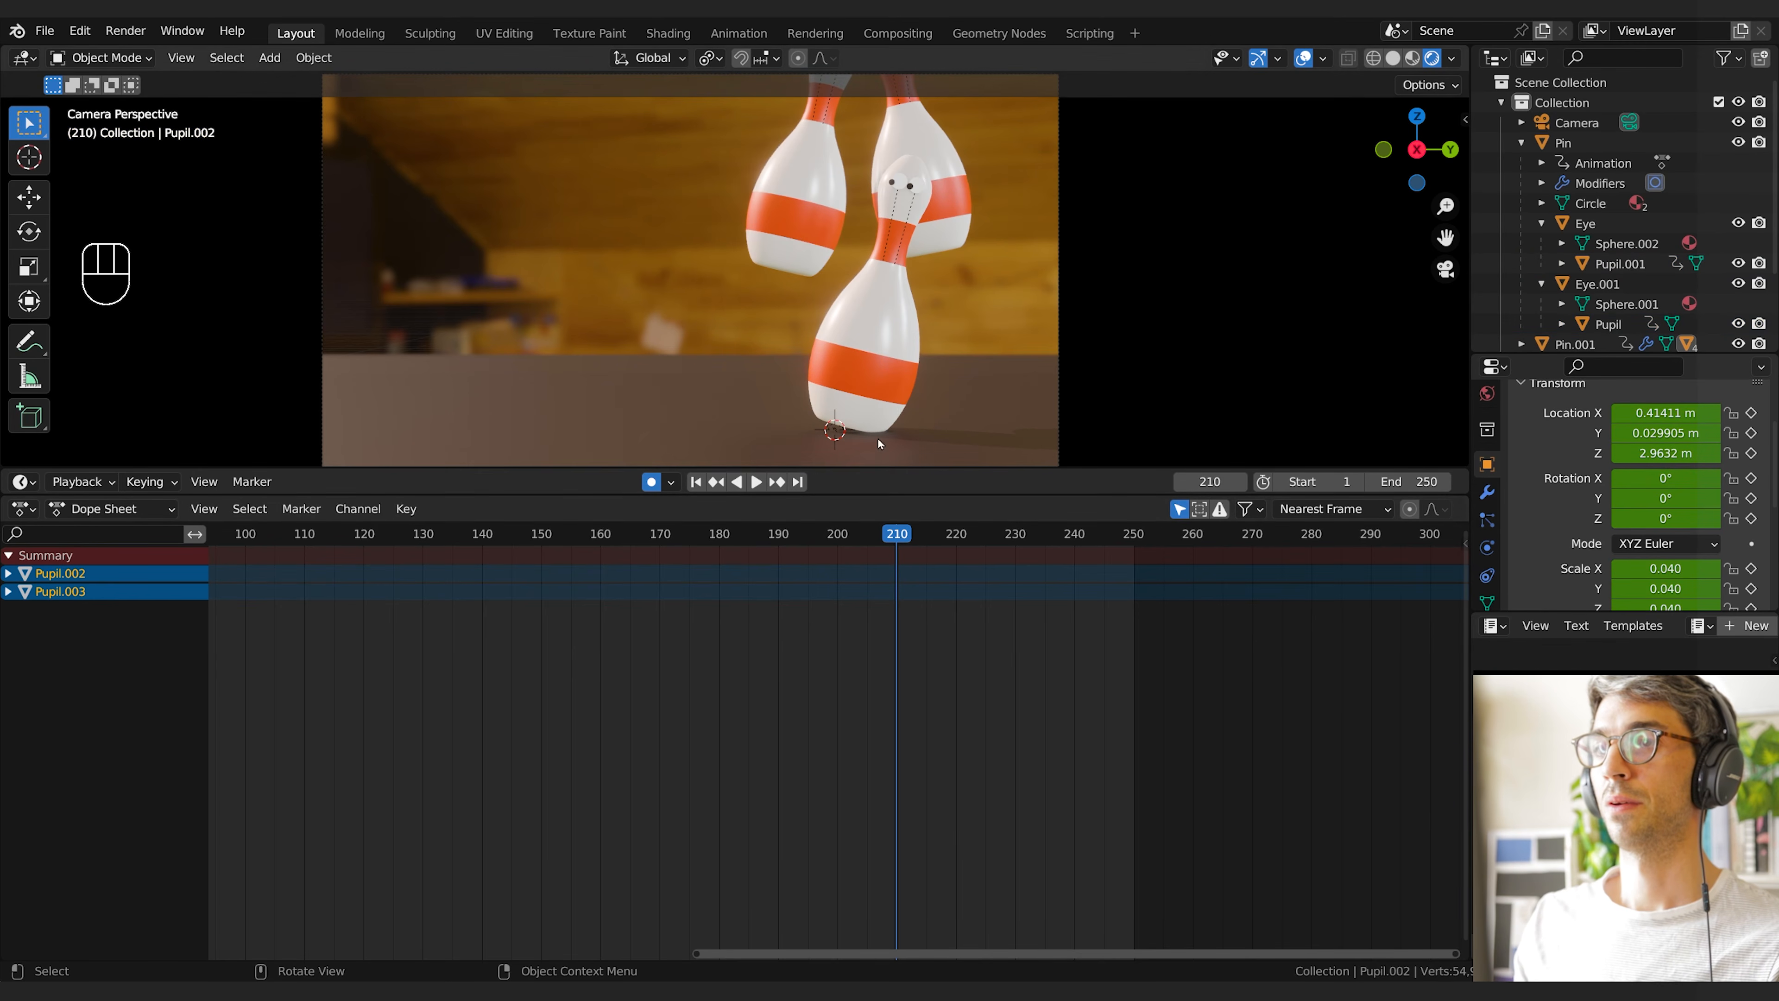
pyautogui.click(906, 535)
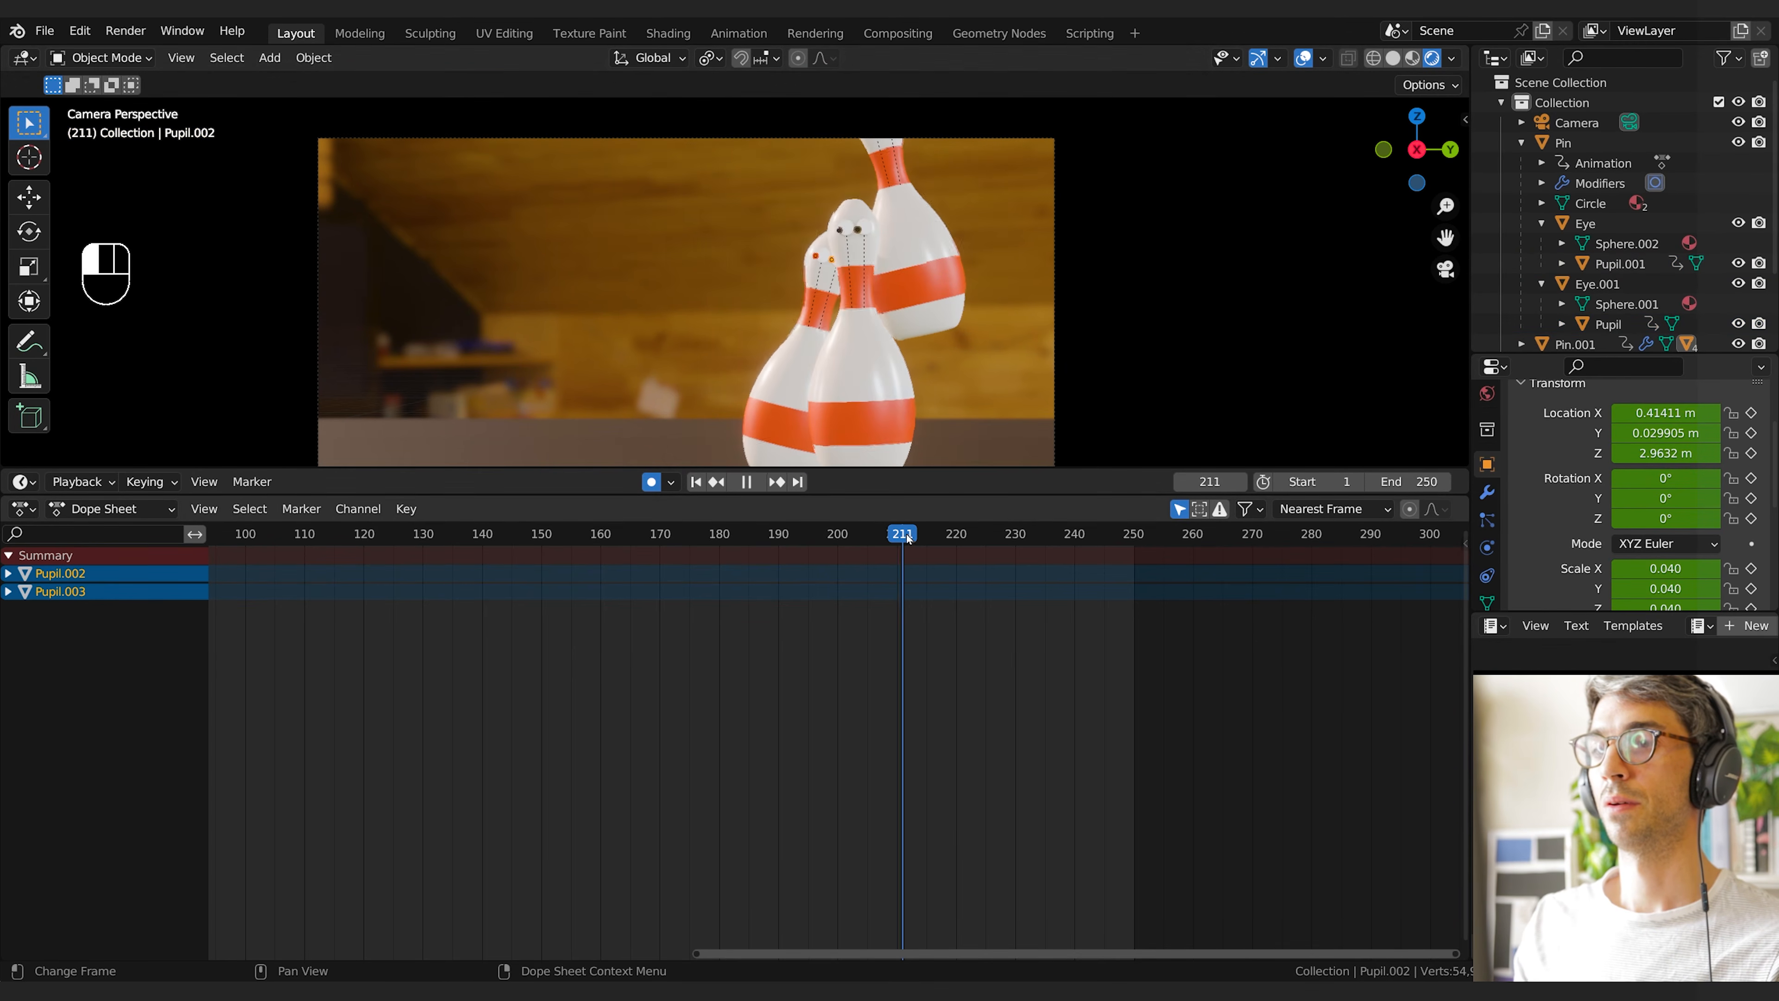
pyautogui.press('space')
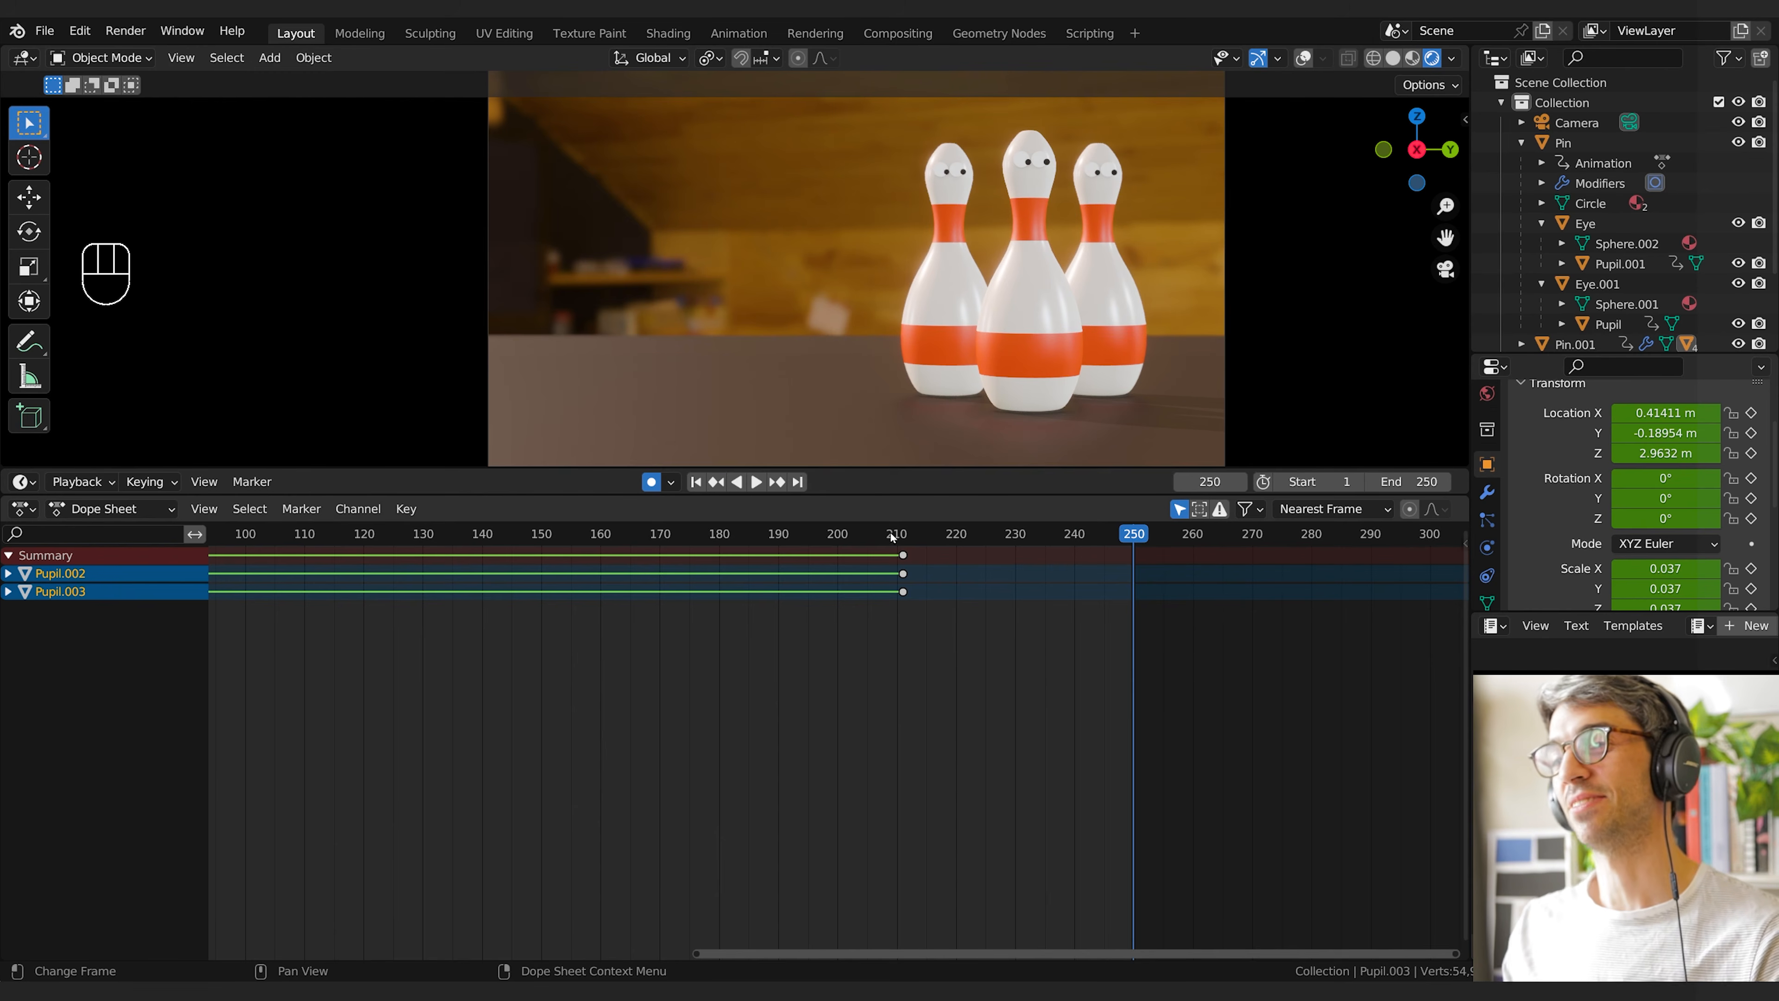
pyautogui.click(889, 533)
pyautogui.press('space')
pyautogui.click(648, 540)
pyautogui.press('space')
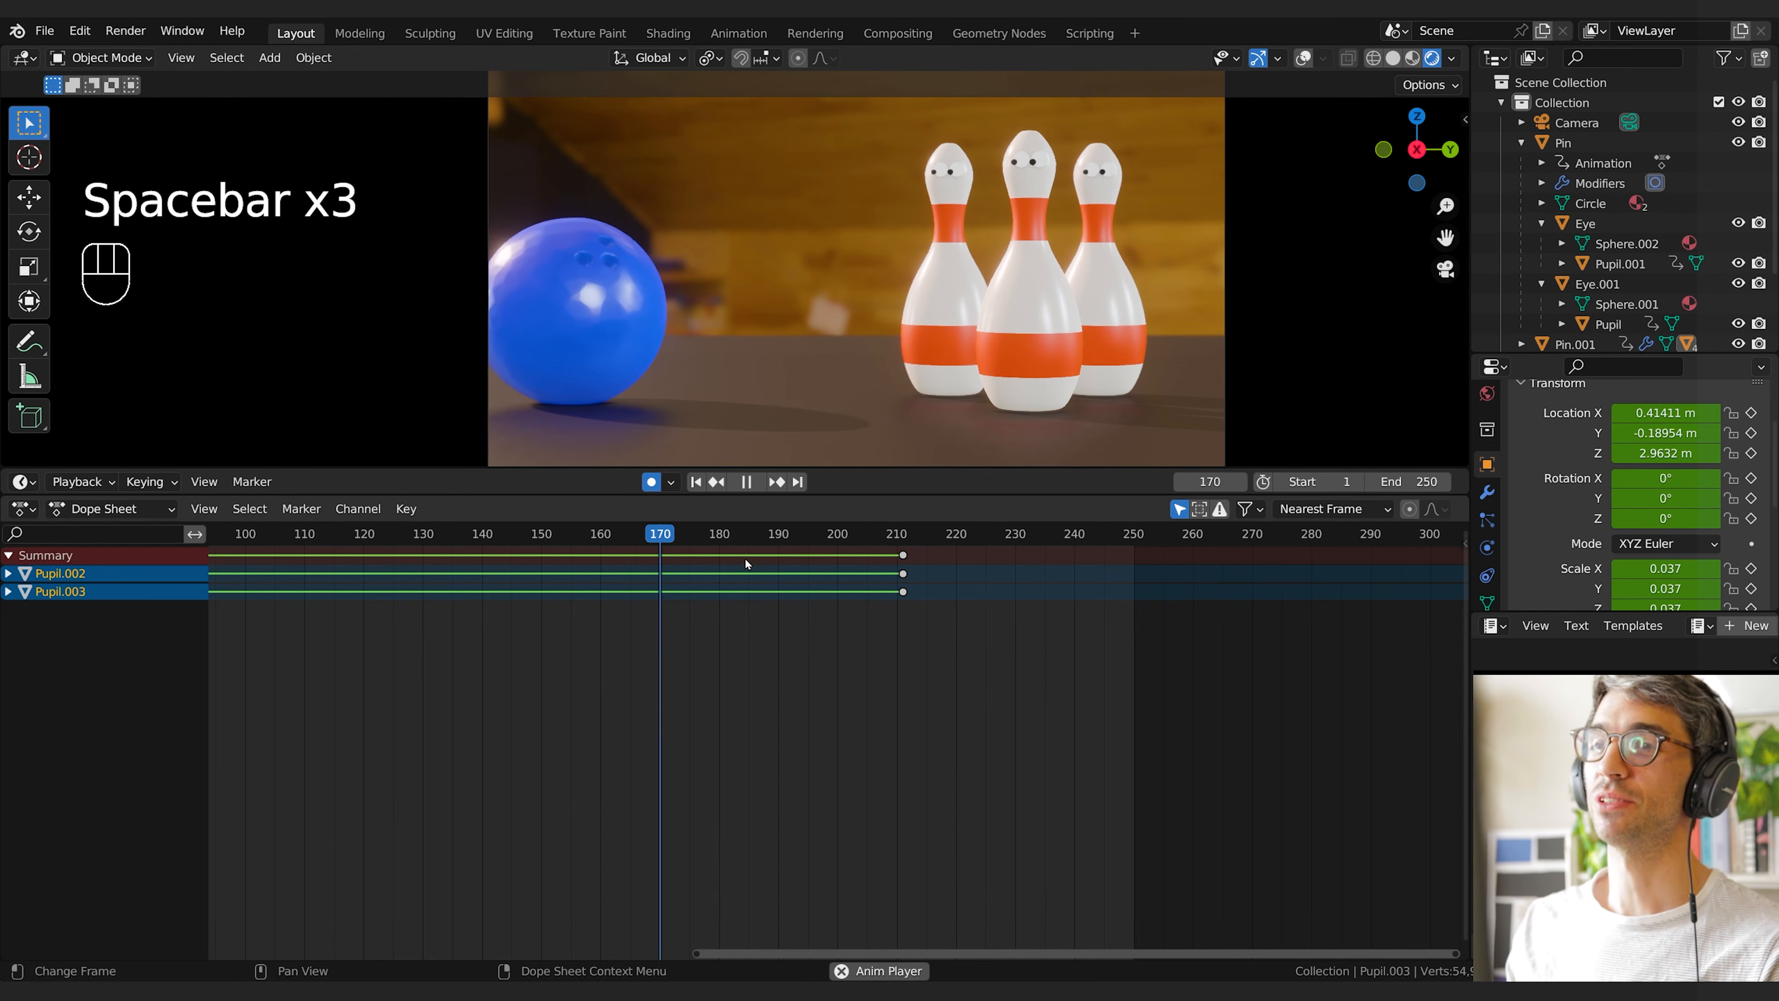
pyautogui.press('space')
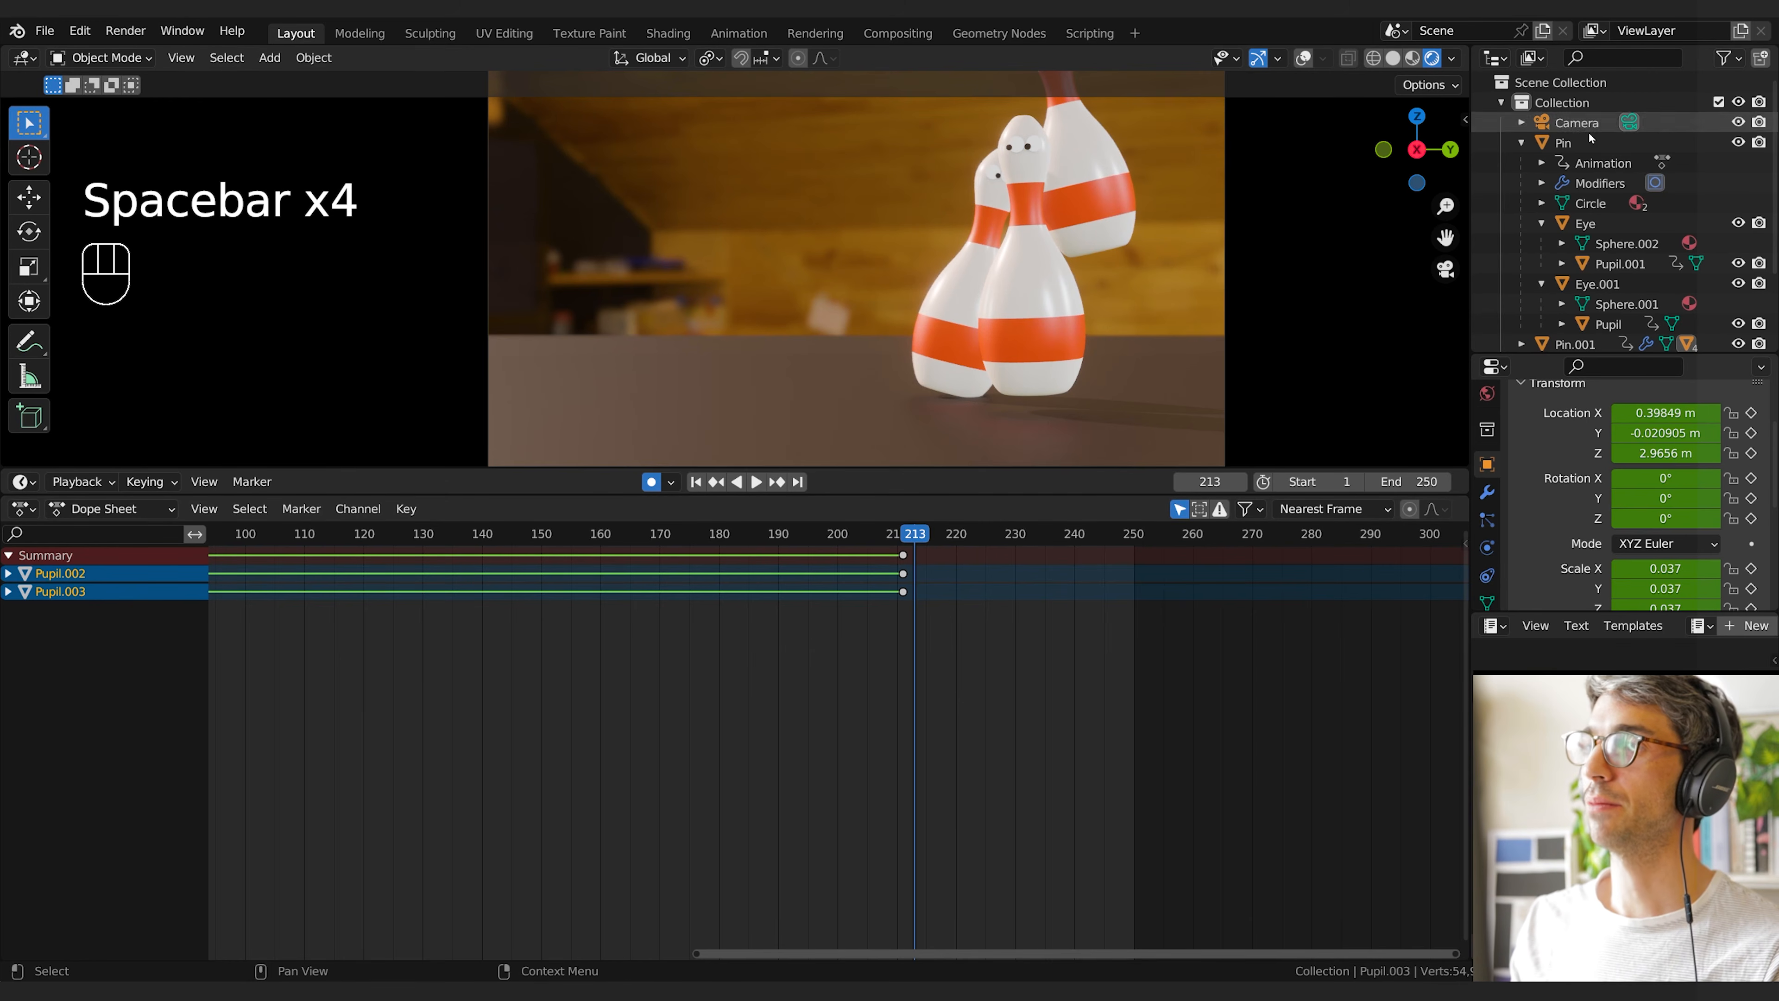
# Insert location and rotation keyframes for the camera at frame 213
pyautogui.click(1579, 123)
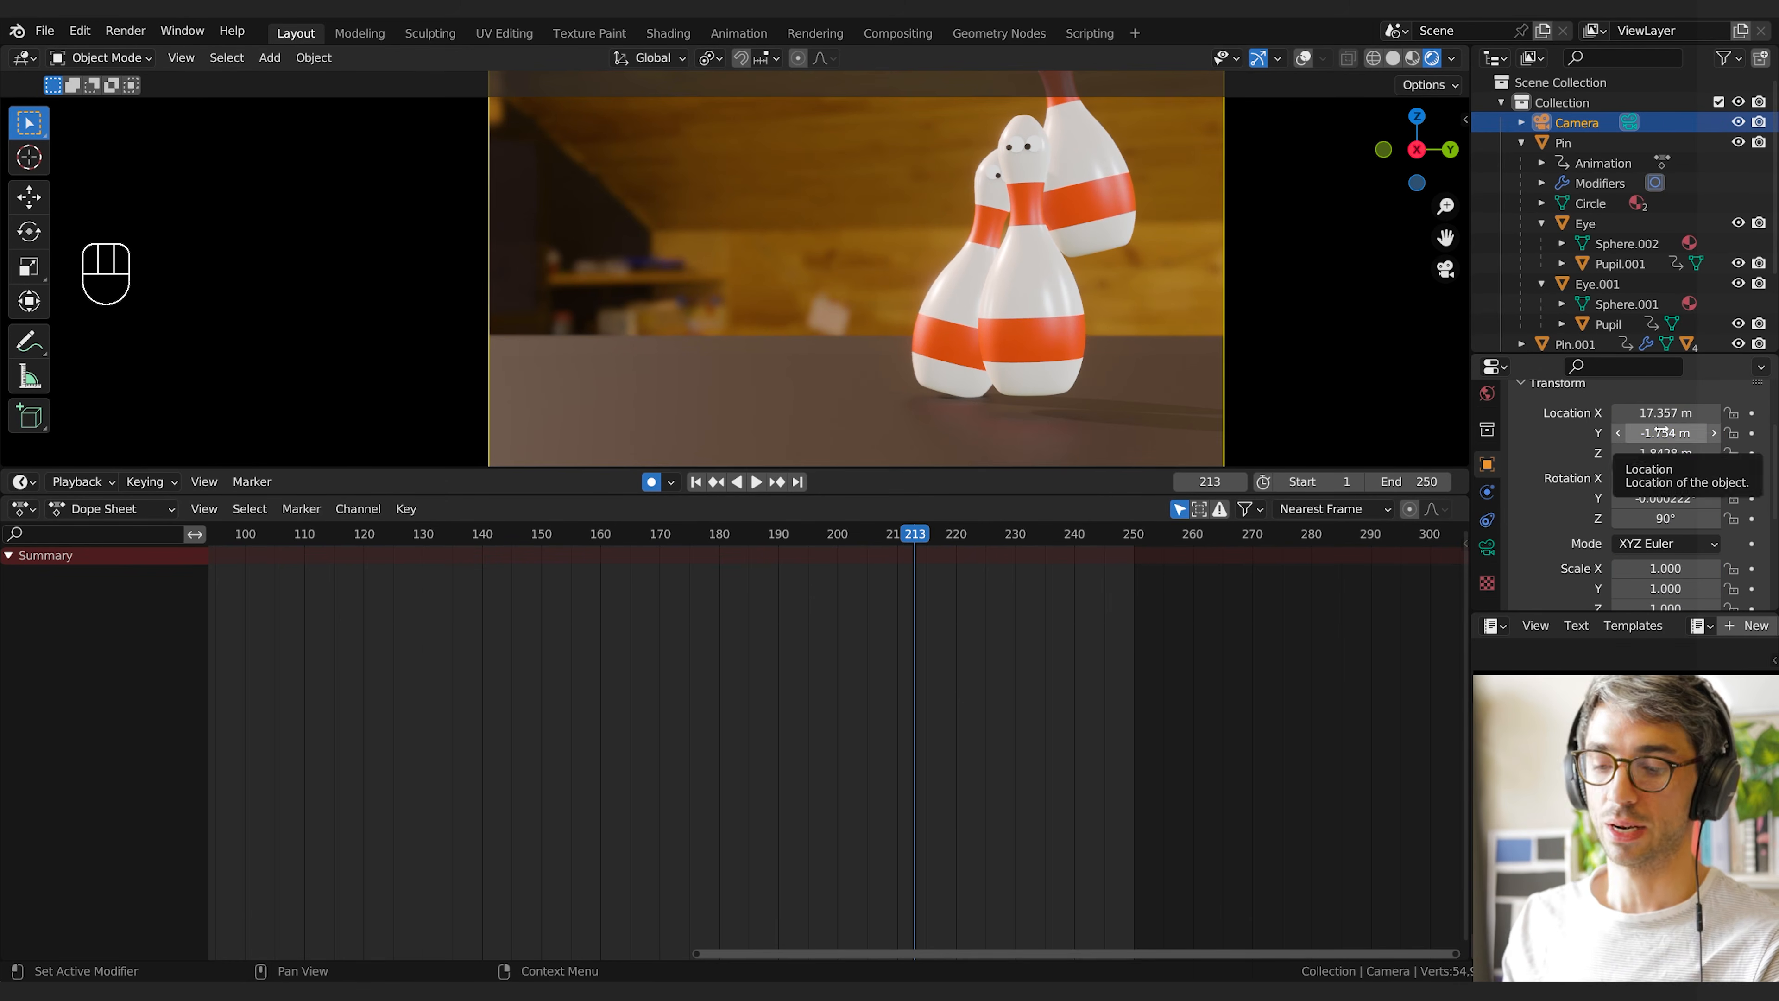
pyautogui.press('i')
pyautogui.press('i')
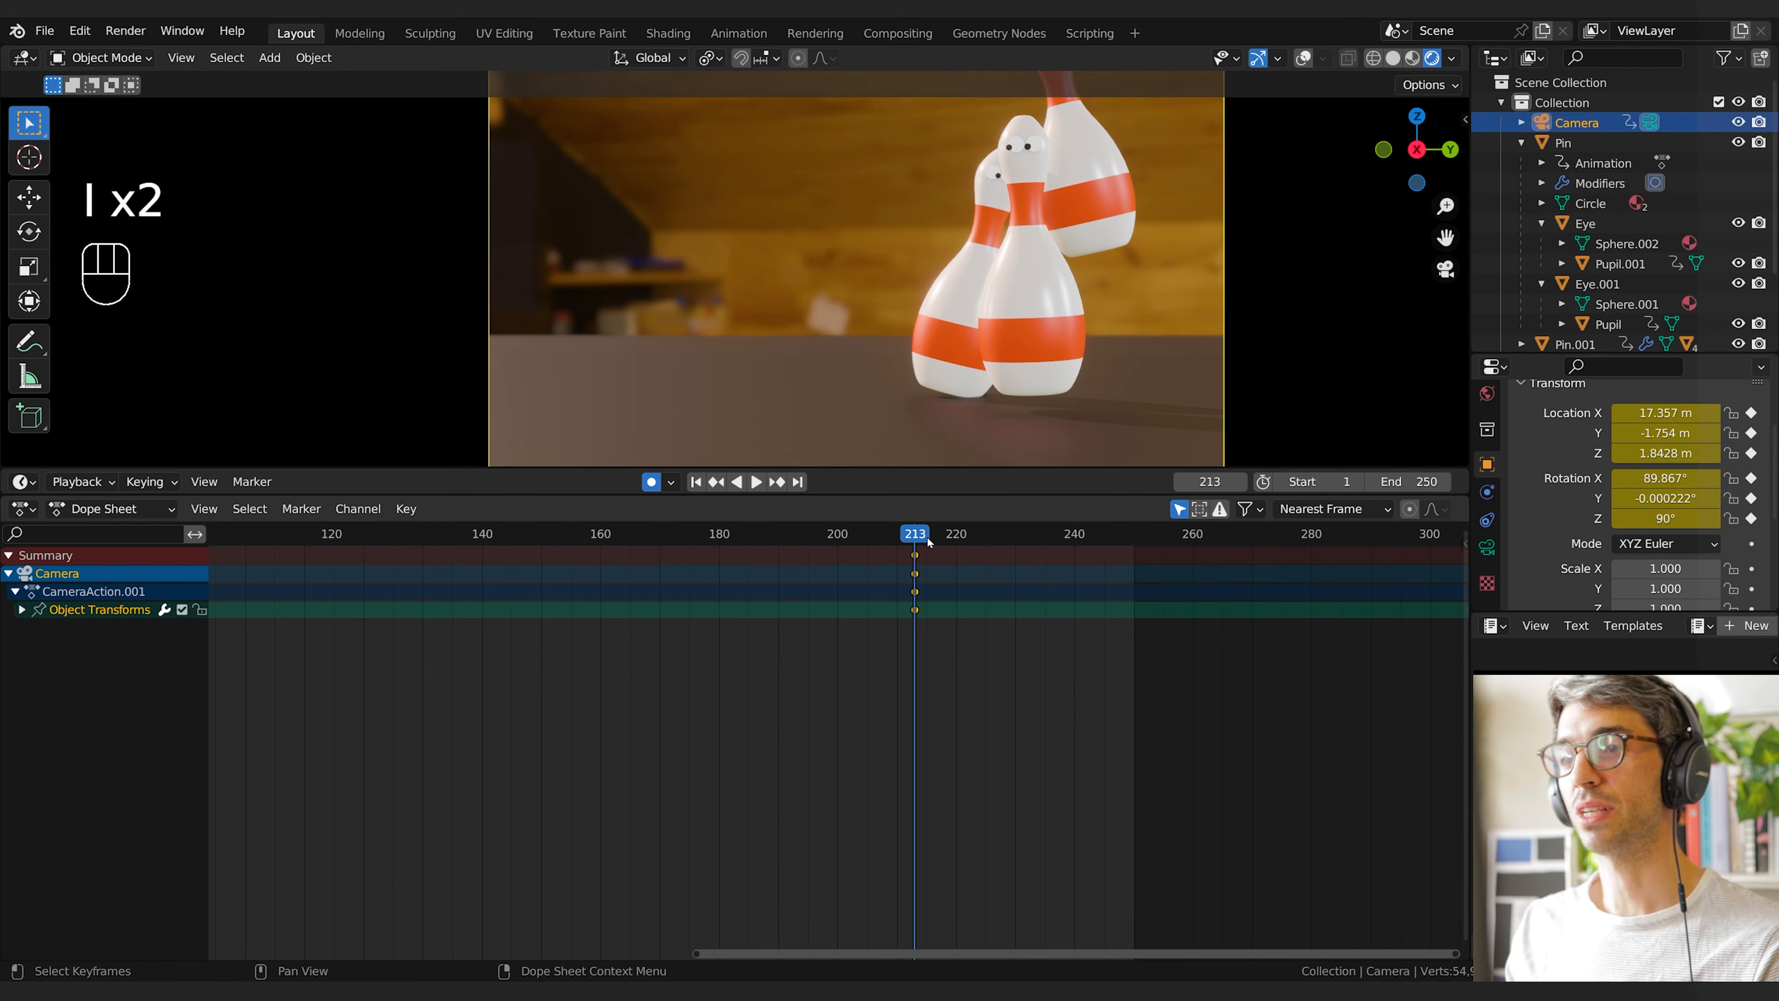
# At frame 216, roll the camera by -5.04° and raise it about 0.16 m to start a camera shake
pyautogui.press('Right')
pyautogui.press('Right')
pyautogui.press('Right')
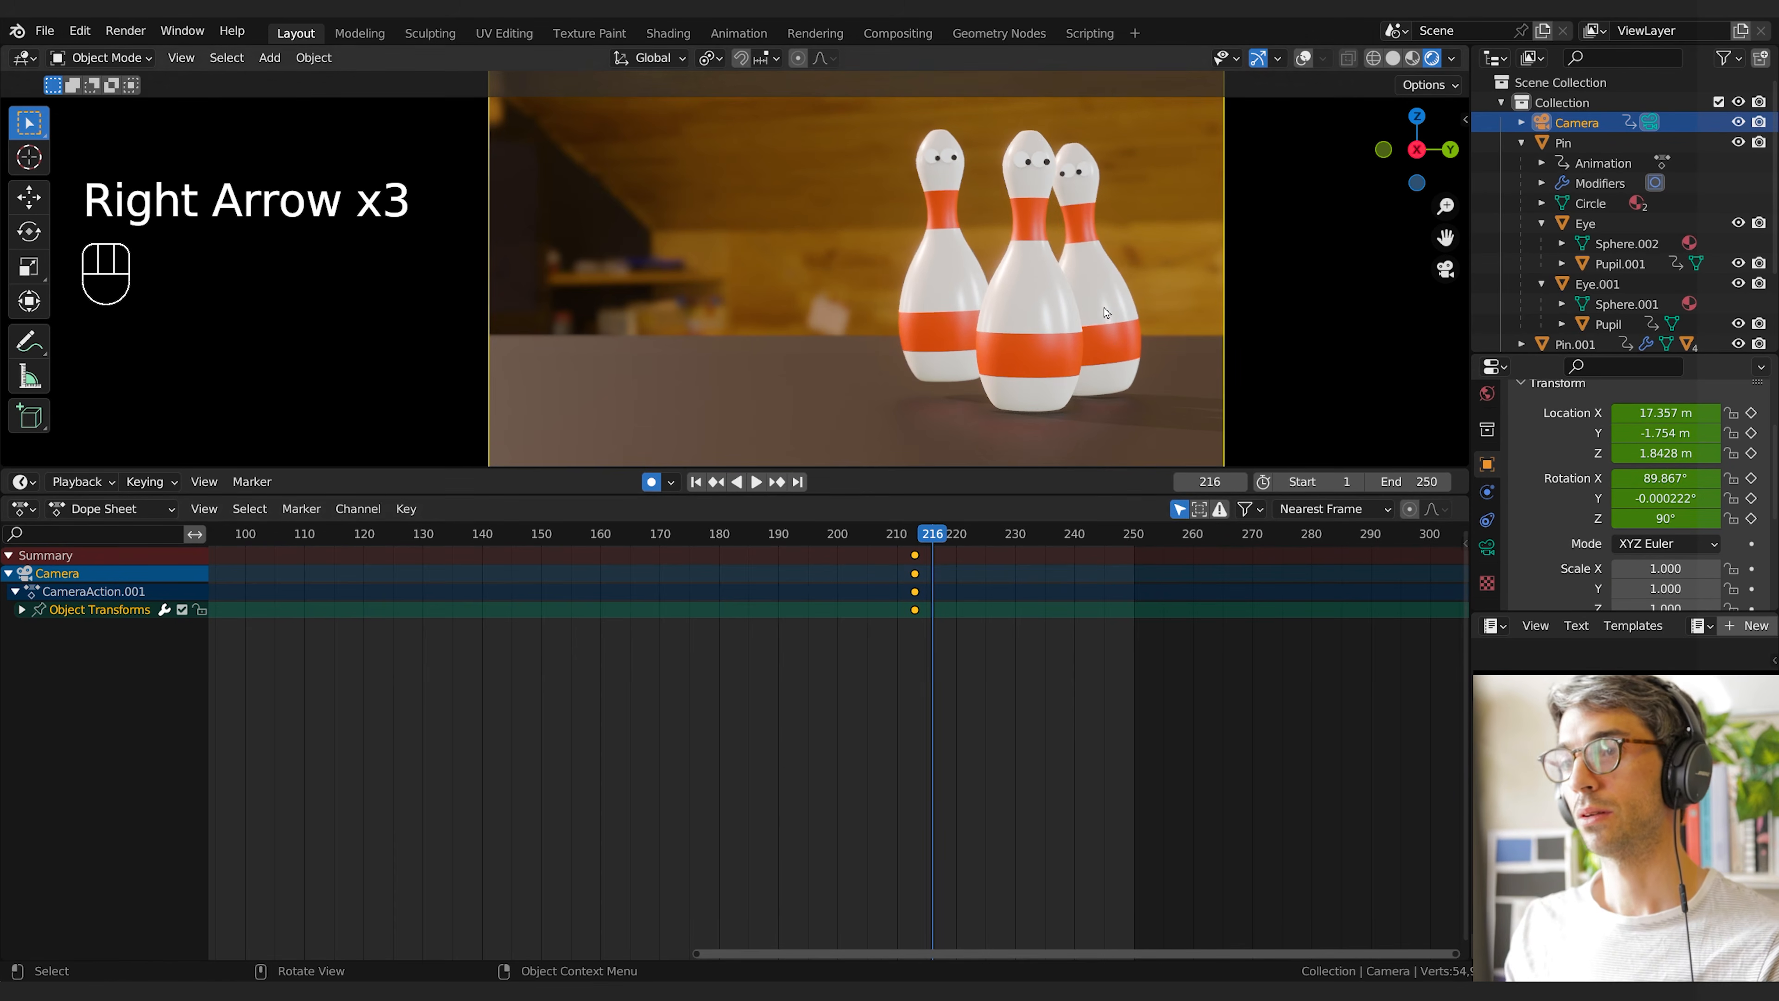
pyautogui.press('r')
pyautogui.click(1137, 251)
pyautogui.press('g')
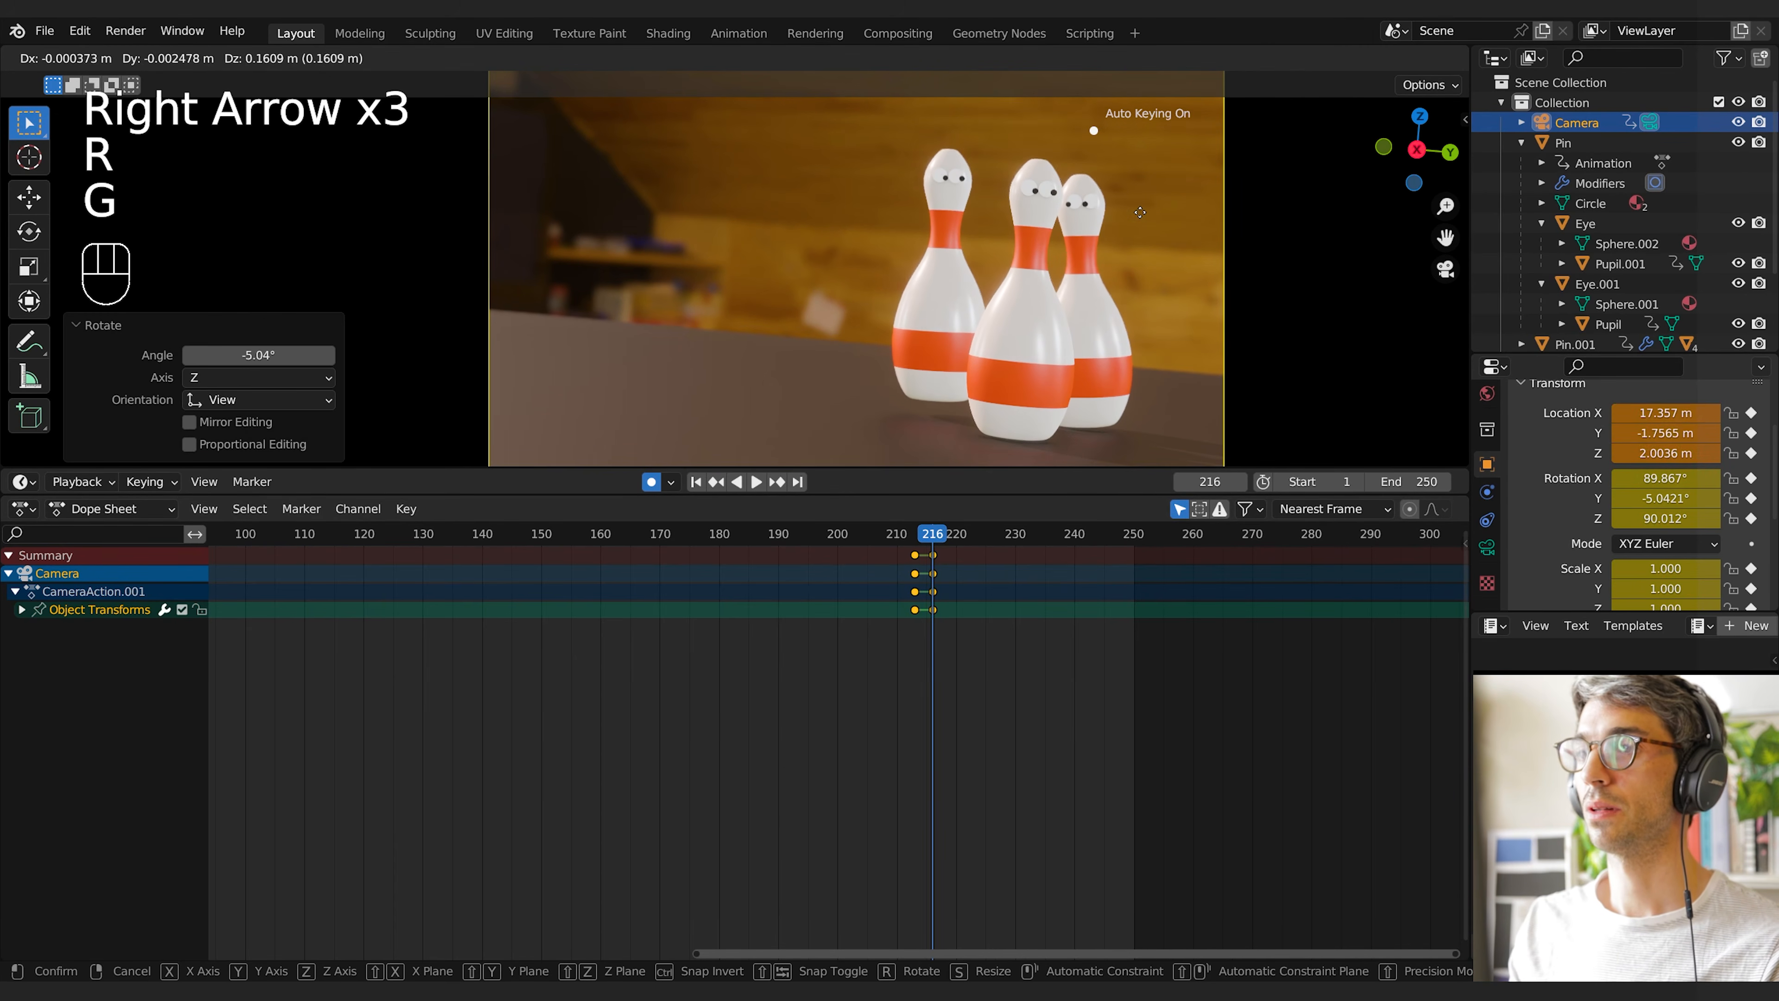
pyautogui.click(1140, 212)
# At frame 219, lower the camera by about 0.4 m and roll it in the view
pyautogui.moveTo(942, 541); pyautogui.dragTo(951, 541)
pyautogui.press('g')
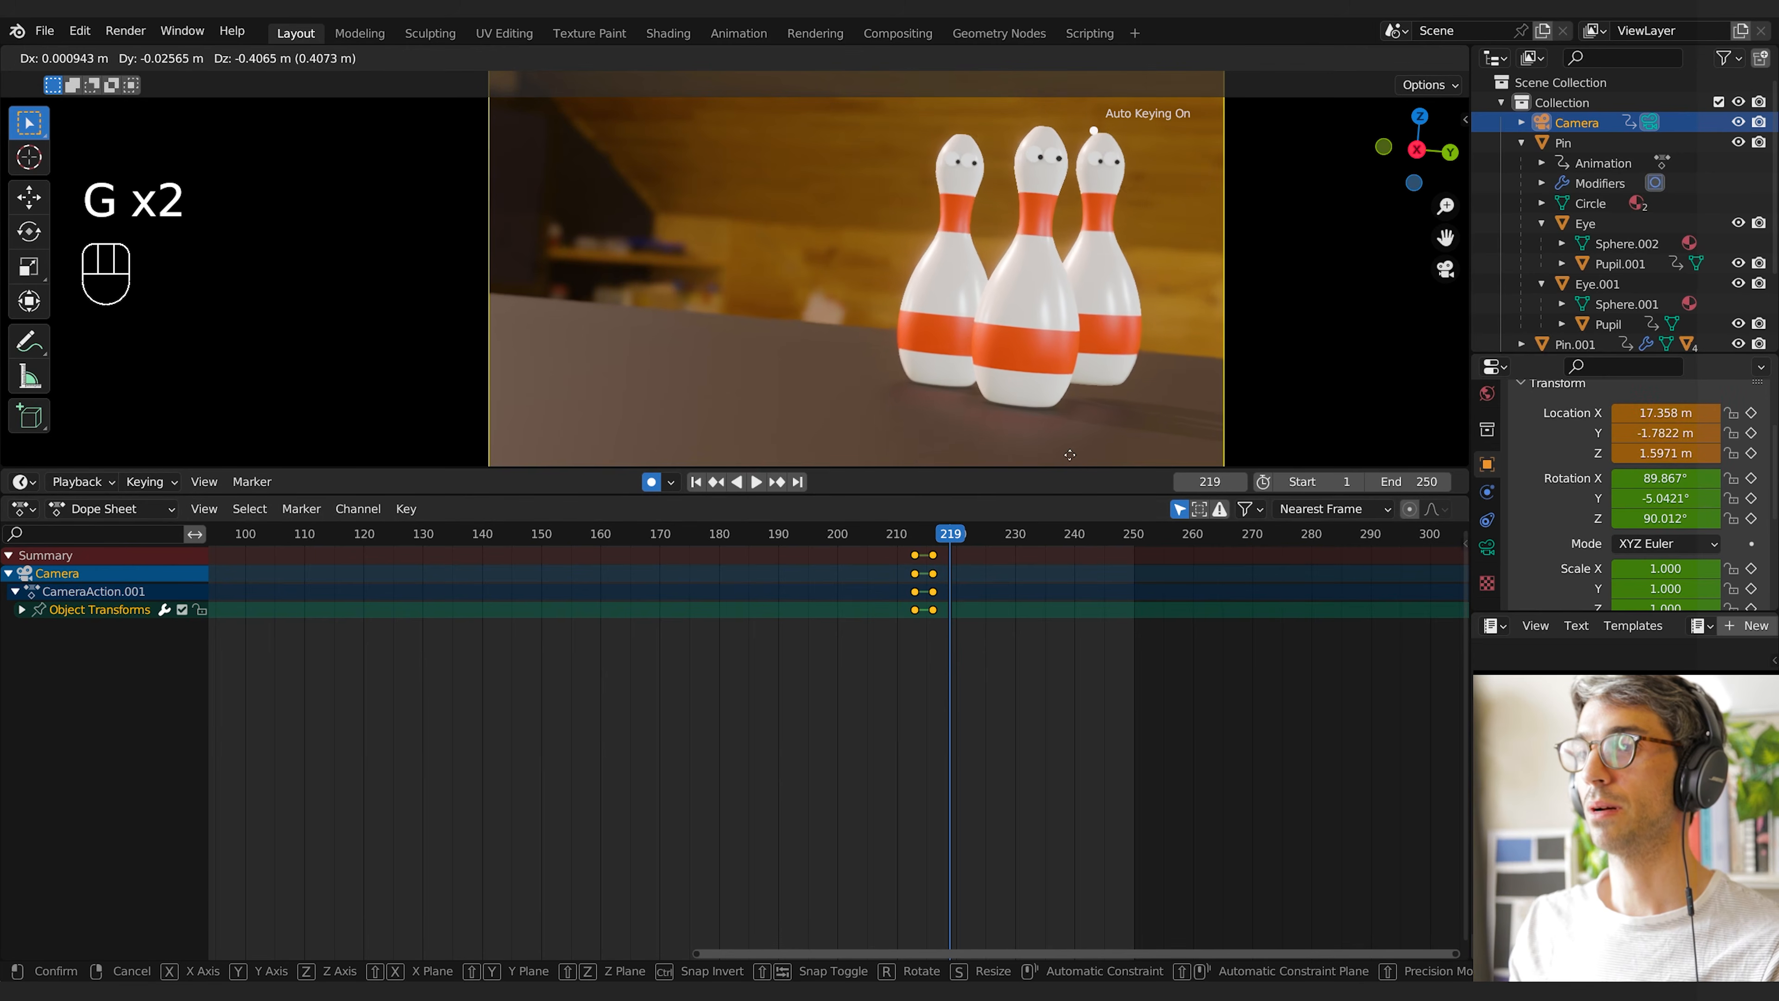
pyautogui.click(1071, 453)
pyautogui.press('r')
pyautogui.click(1132, 409)
# Continue the shake by rolling and moving the camera at frames 223 and 228, with a 4.95° roll at frame 228
pyautogui.moveTo(975, 540); pyautogui.dragTo(1004, 539)
pyautogui.press('r')
pyautogui.click(1136, 375)
pyautogui.press('g')
pyautogui.click(1140, 259)
pyautogui.press('r')
pyautogui.click(1106, 393)
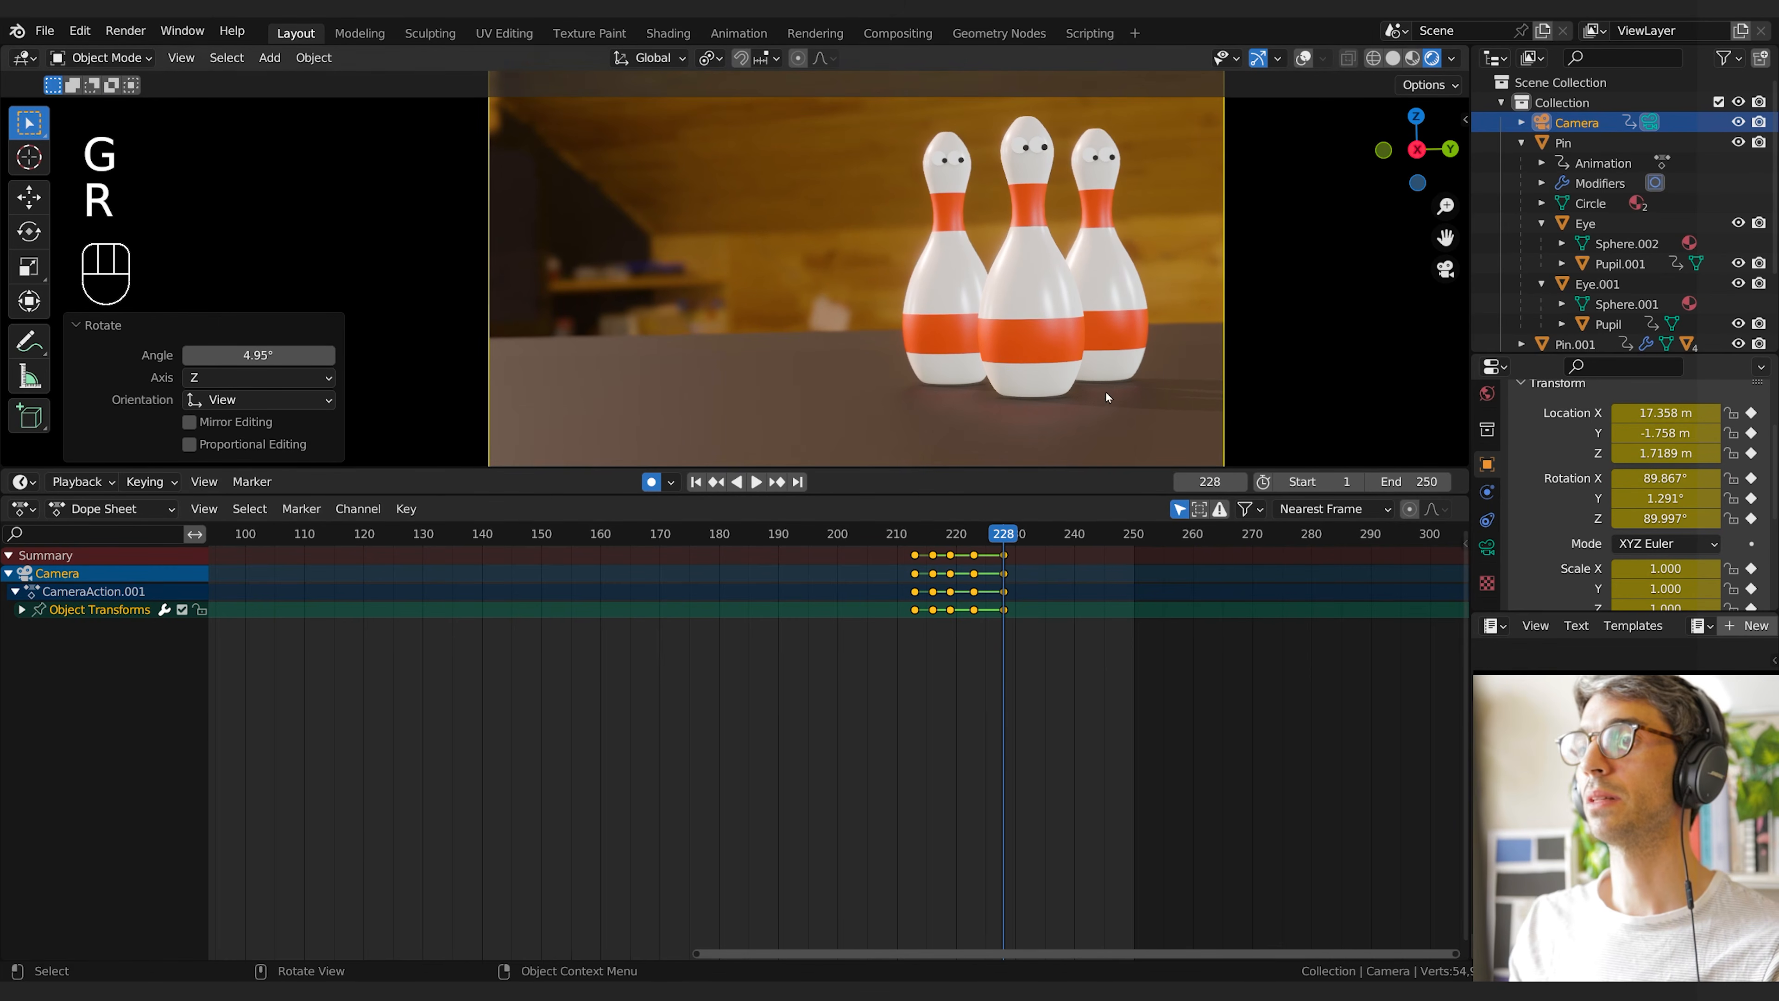
pyautogui.press('g')
pyautogui.click(1075, 421)
# At frame 233, raise the camera to a Z location of about 1.77 m and roll it by -2.5°
pyautogui.click(1033, 537)
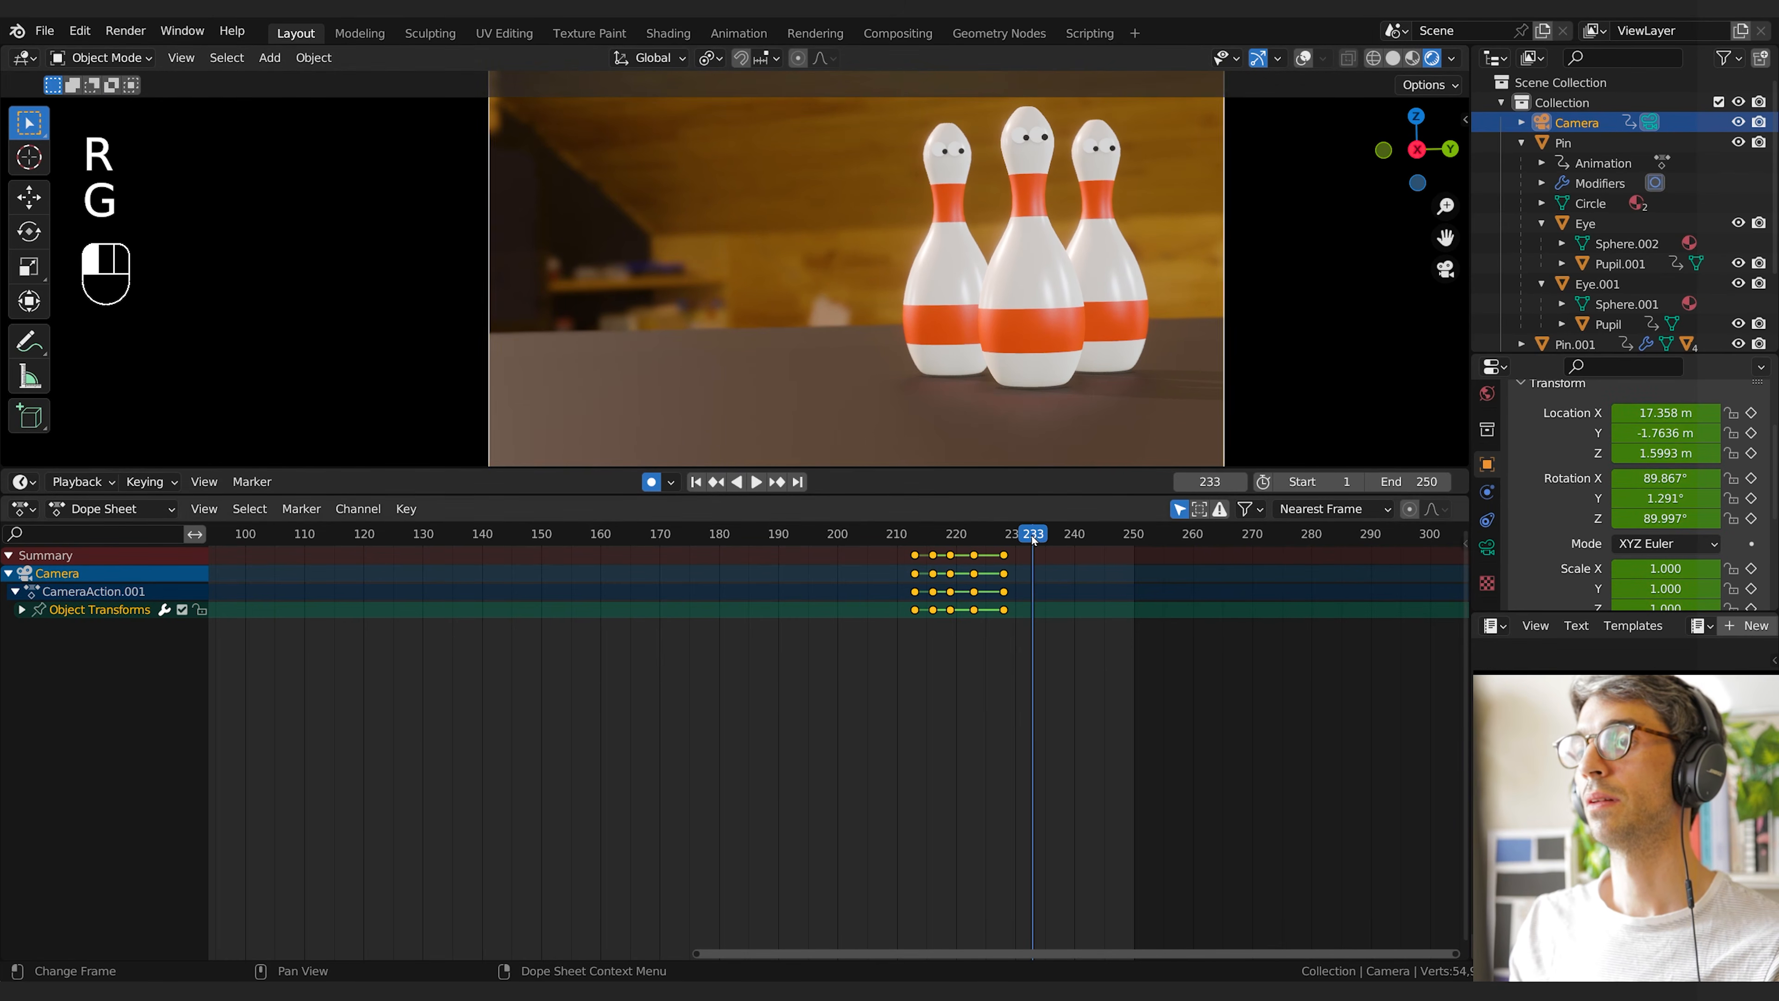
pyautogui.press('g')
pyautogui.click(1094, 329)
pyautogui.press('r')
pyautogui.click(1093, 337)
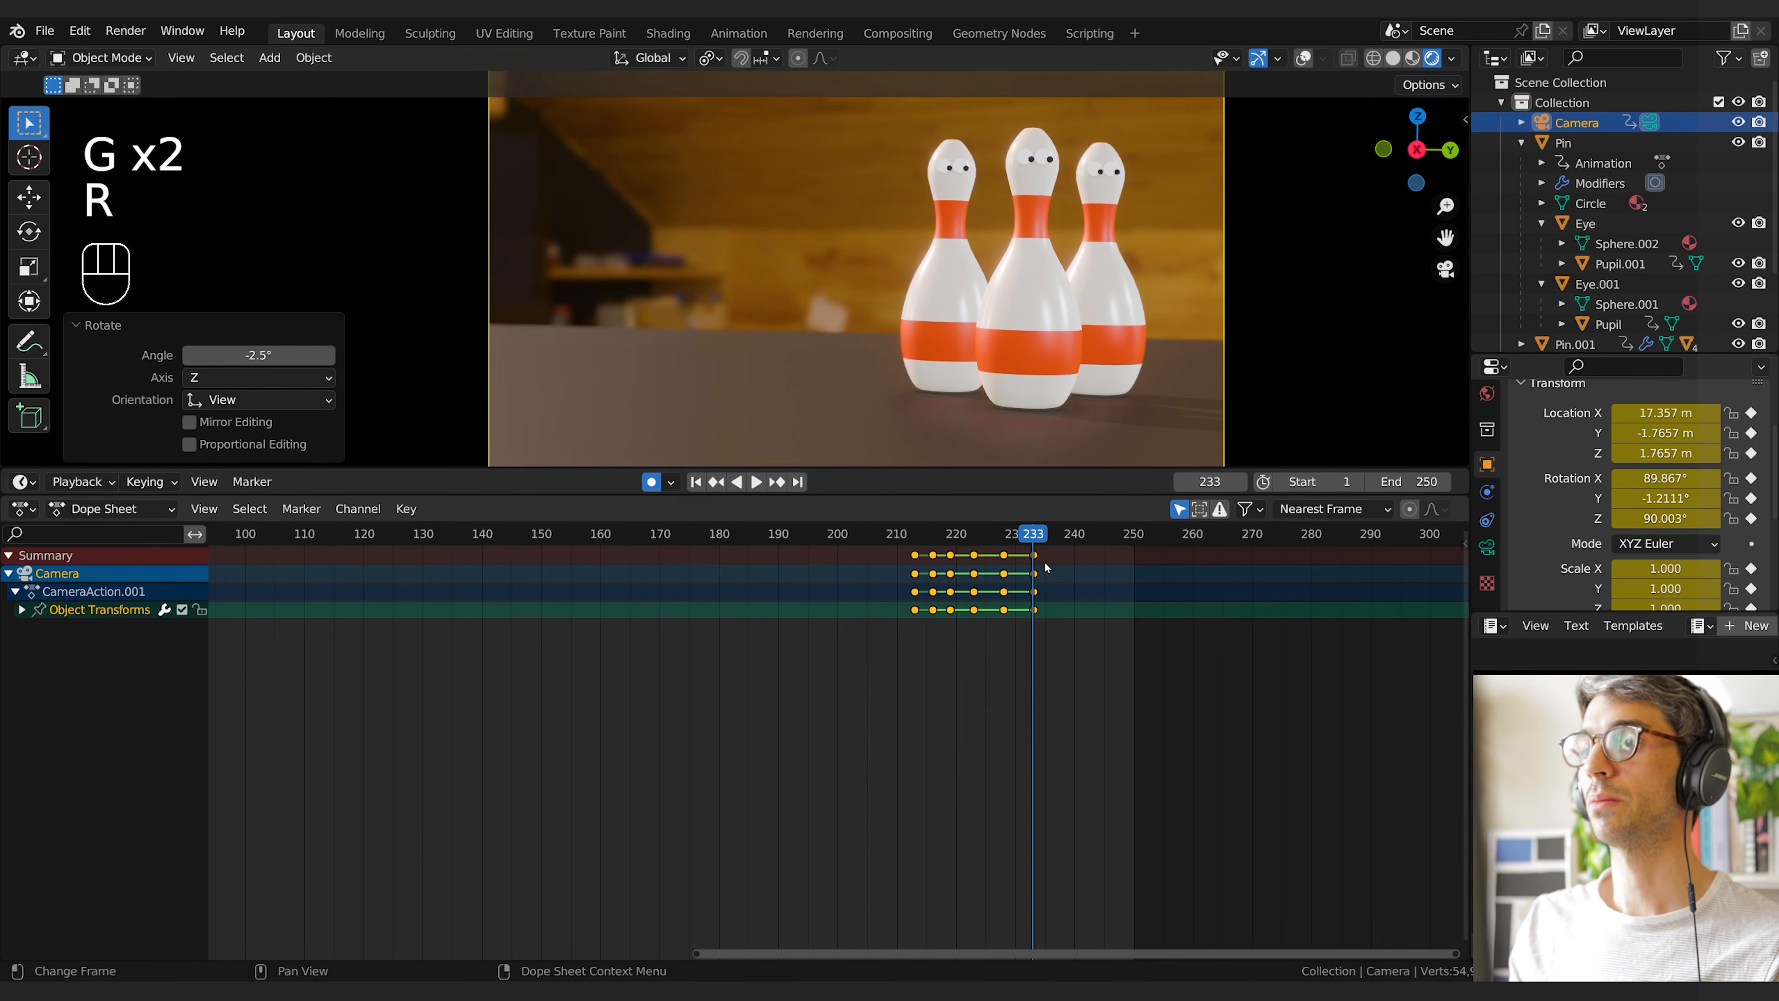
# Duplicate the camera's starting keyframe at frame 213 to frame 240 so the shake ends in the original pose
pyautogui.click(1049, 541)
pyautogui.click(914, 555)
pyautogui.hotkey('shift', 'd')
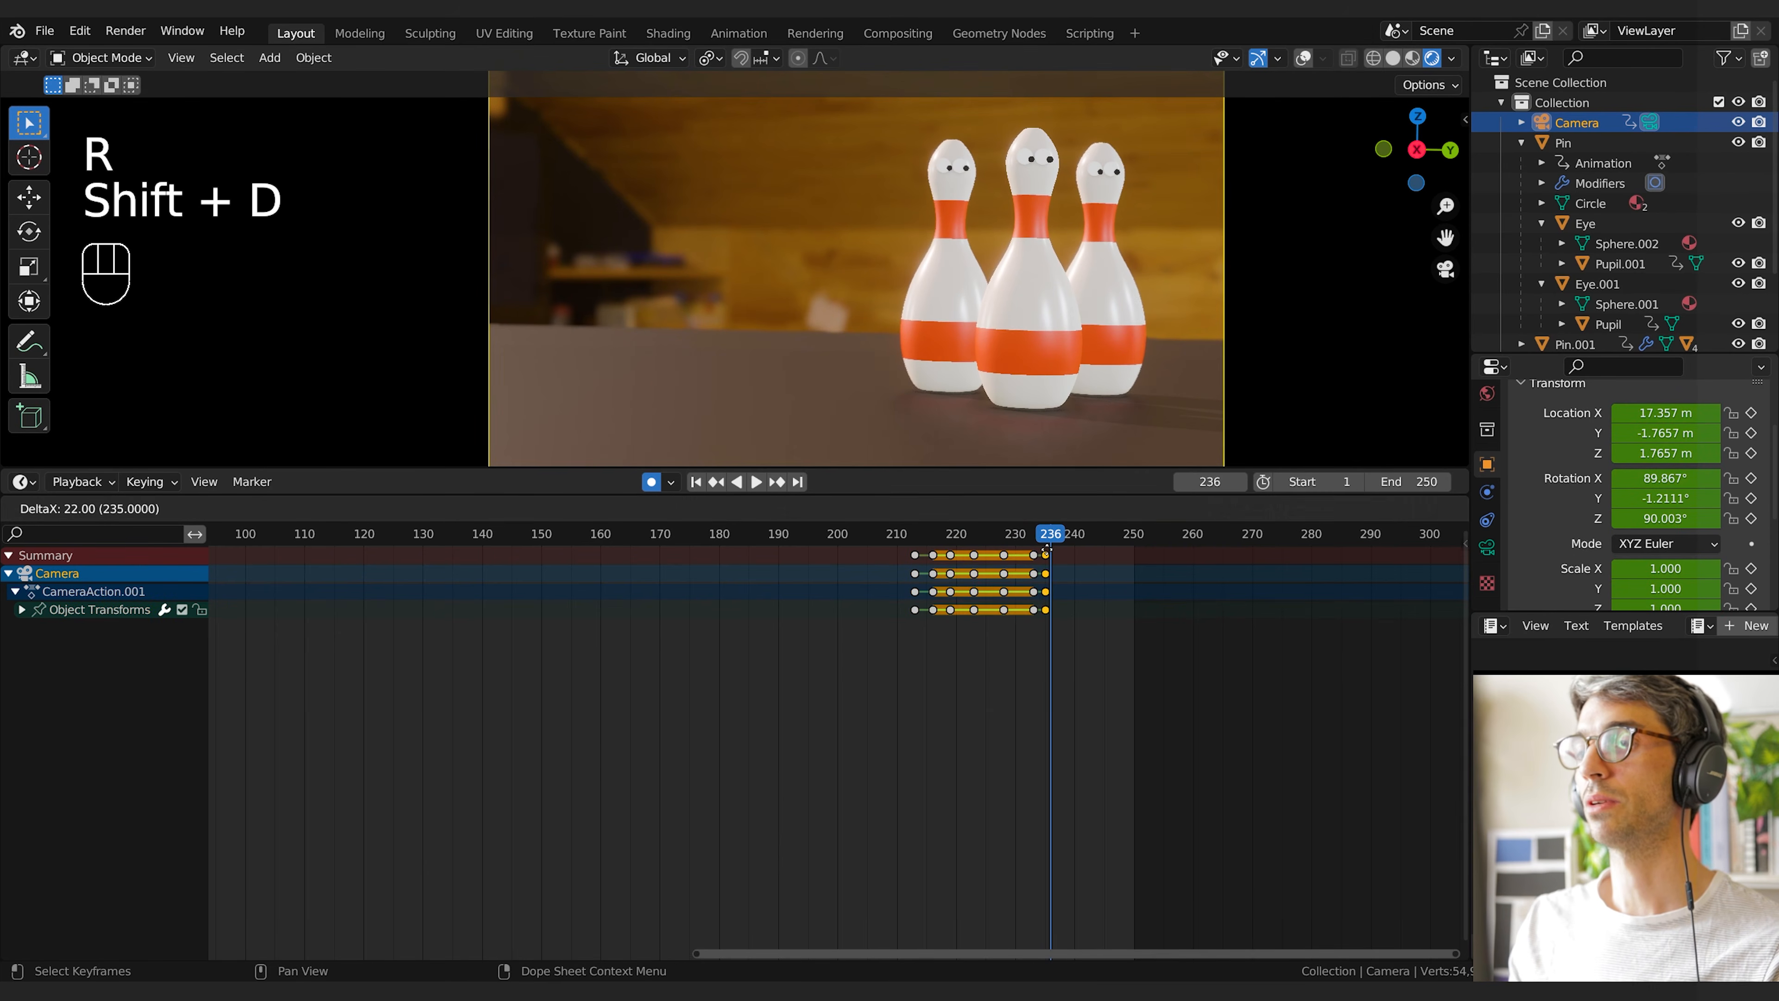
pyautogui.click(1049, 551)
pyautogui.press('g')
pyautogui.click(1089, 563)
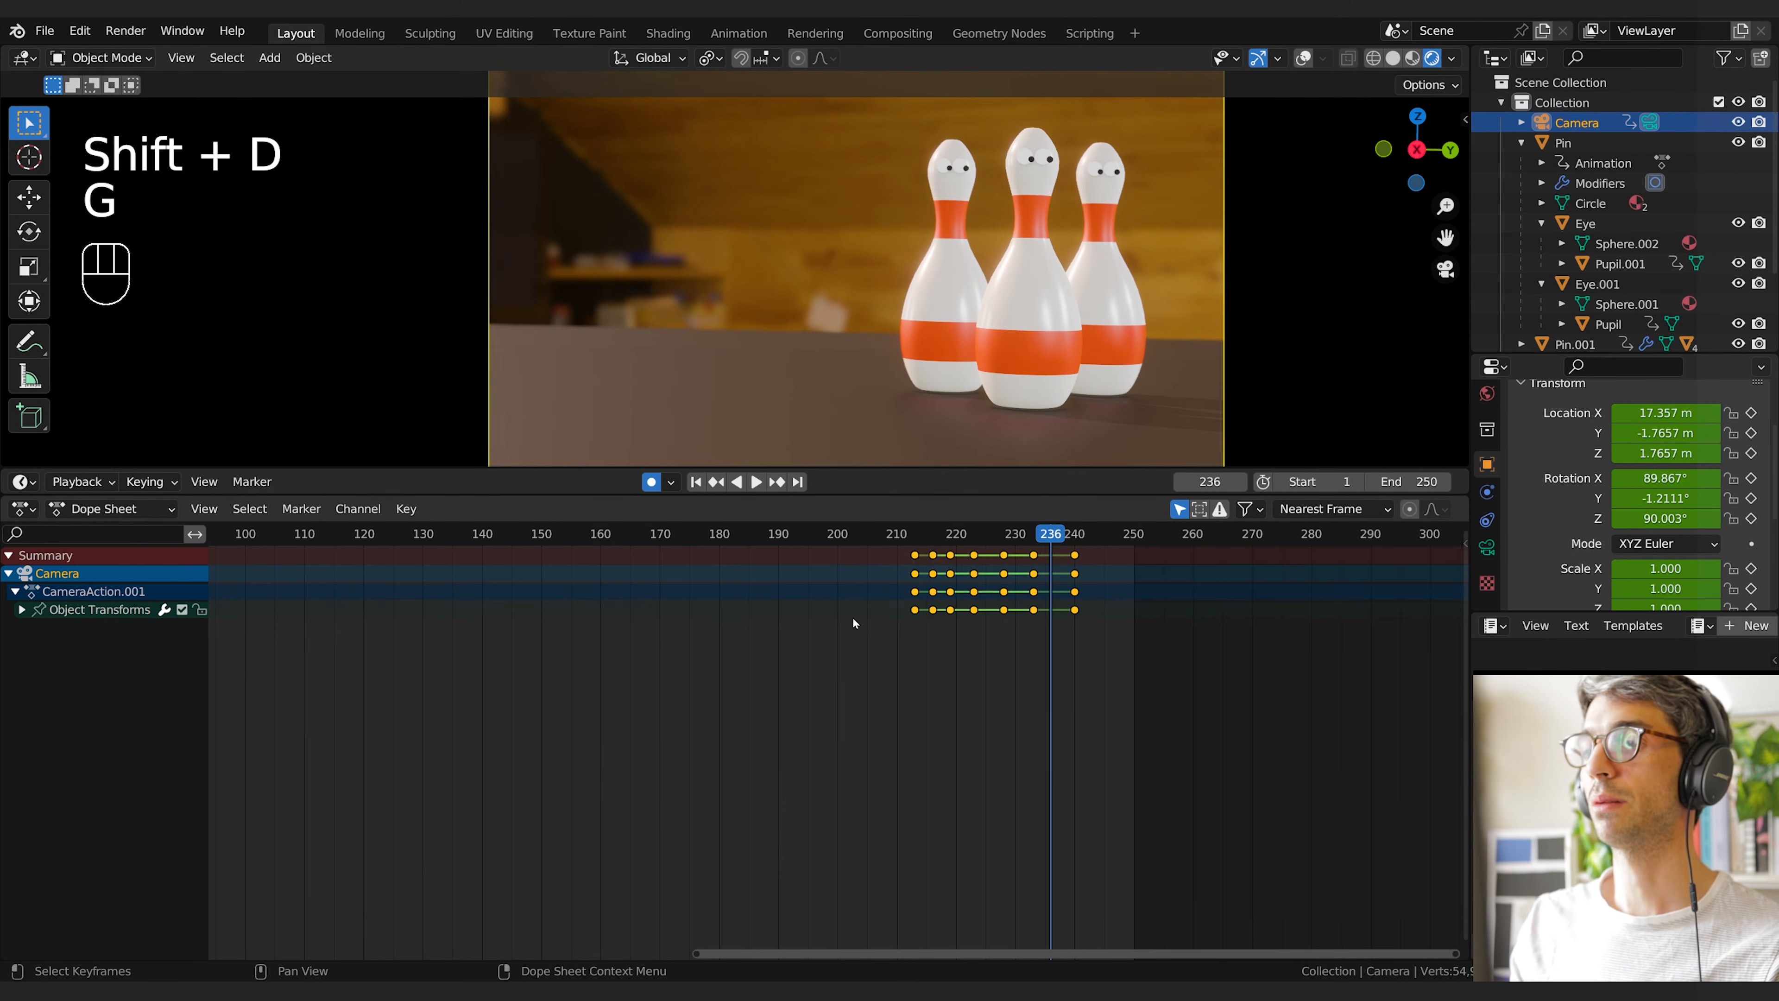
# Set the interpolation of all the camera's shake keyframes to Bezier and play back the shake
pyautogui.rightClick(853, 623)
pyautogui.moveTo(972, 592)
pyautogui.click(1051, 671)
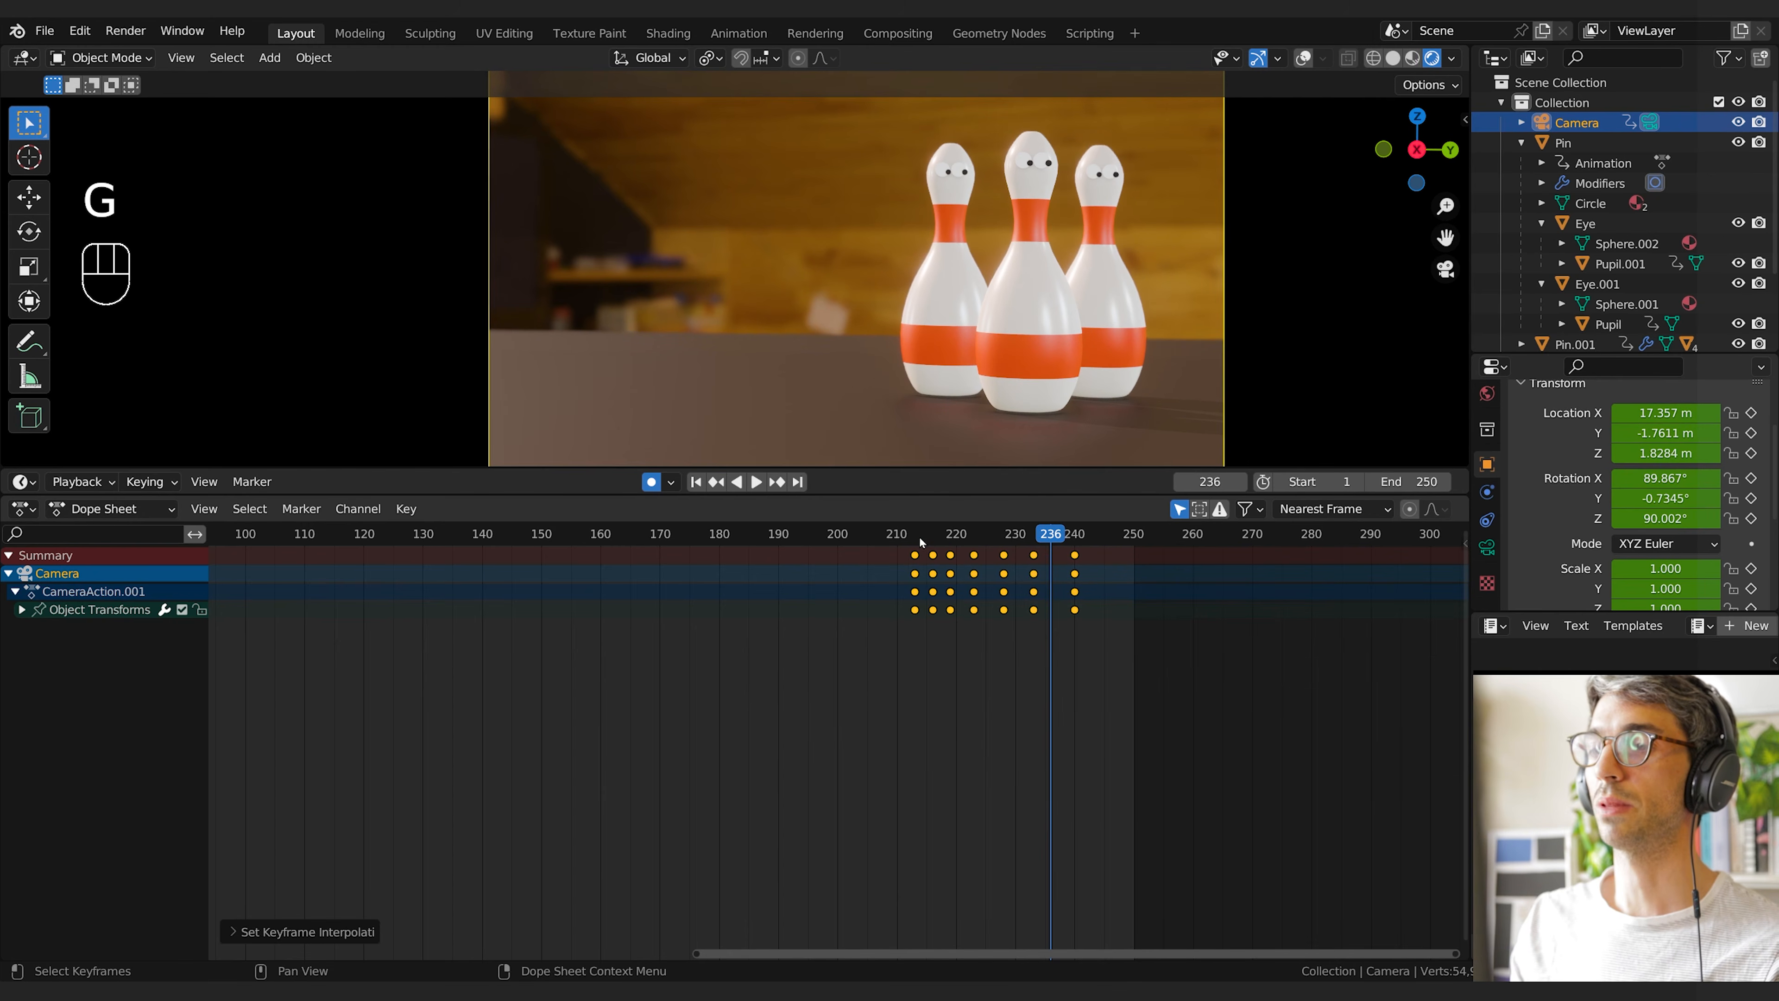
pyautogui.press('space')
pyautogui.press('space')
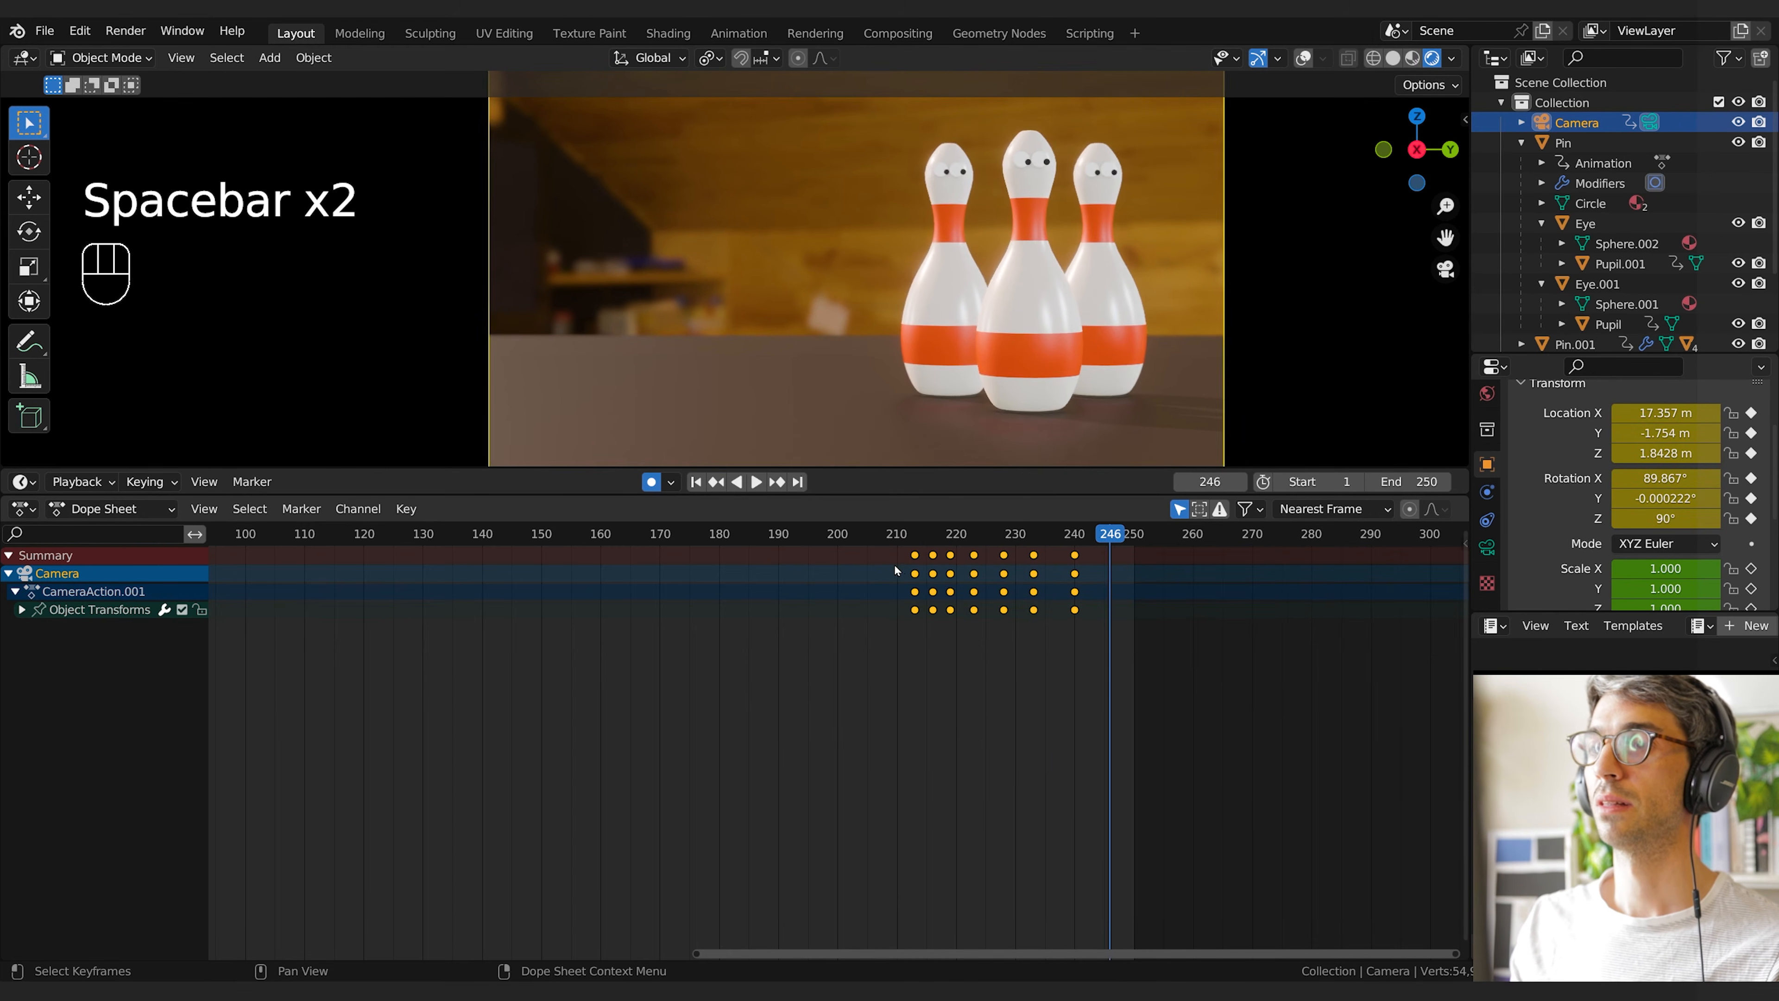
pyautogui.click(902, 546)
pyautogui.press('space')
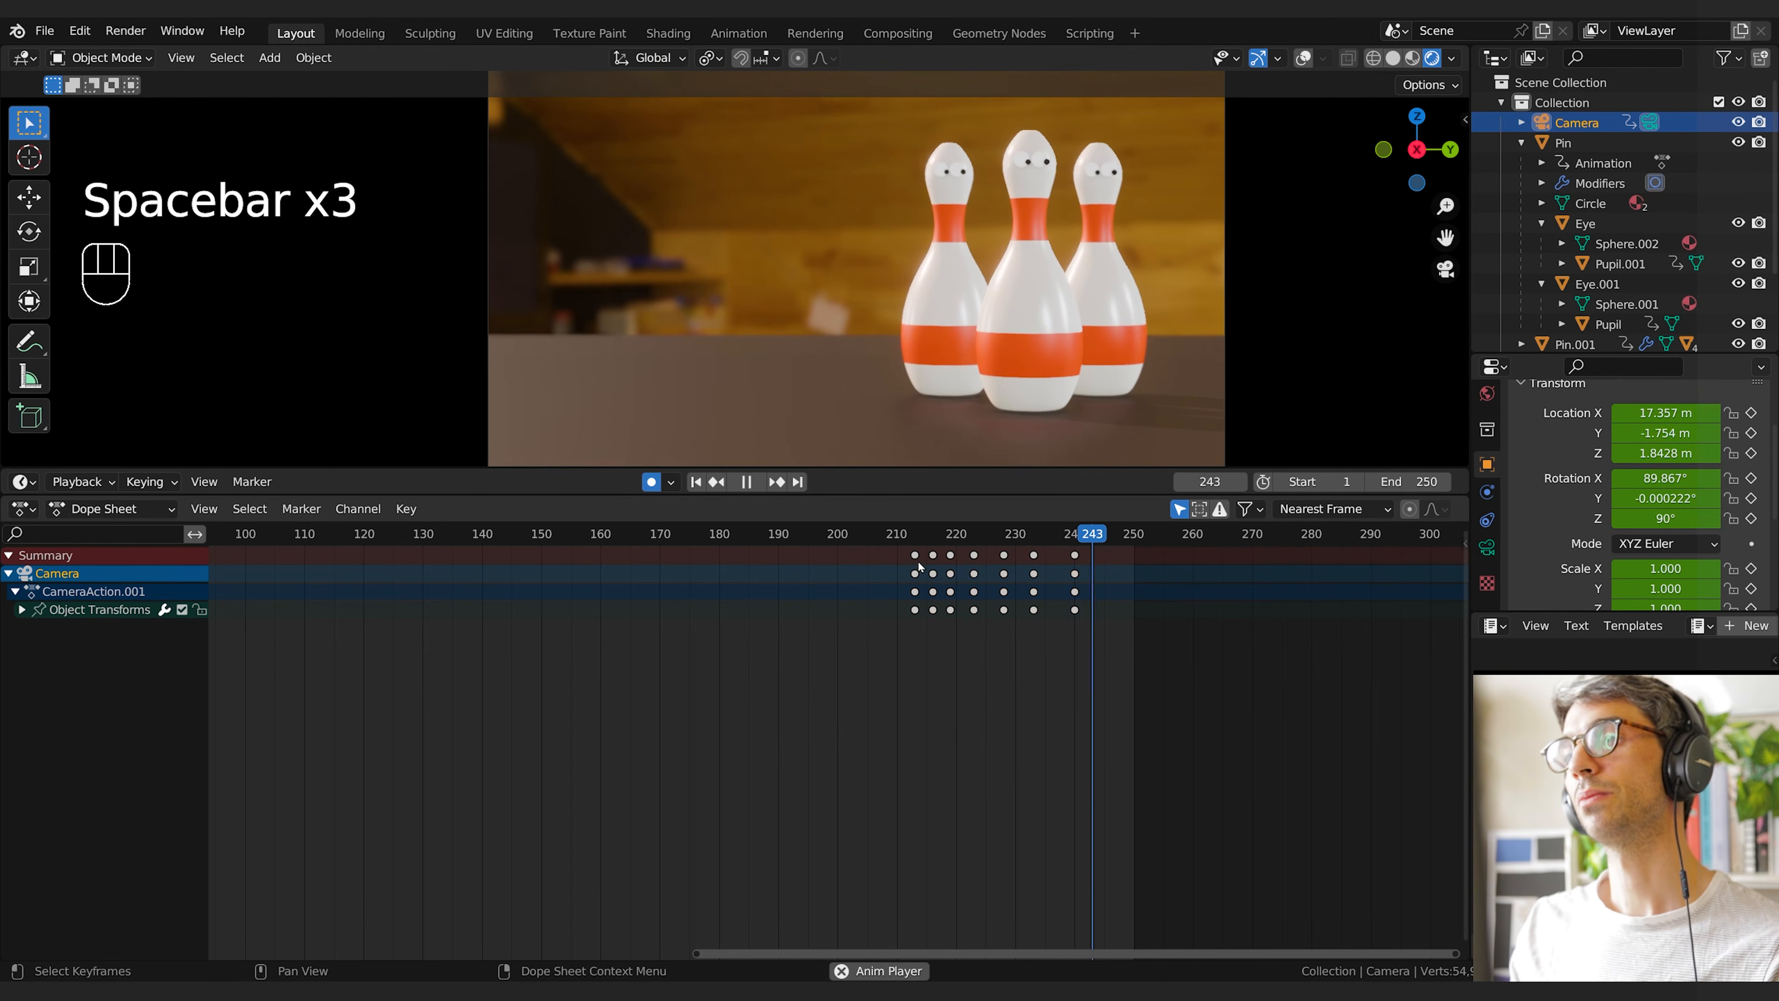
pyautogui.press('space')
# Scale the camera's shake keyframes closer together around frame 213 to shorten the shake, and play back the animation
pyautogui.press('b')
pyautogui.moveTo(903, 545); pyautogui.dragTo(1112, 621)
pyautogui.press('s')
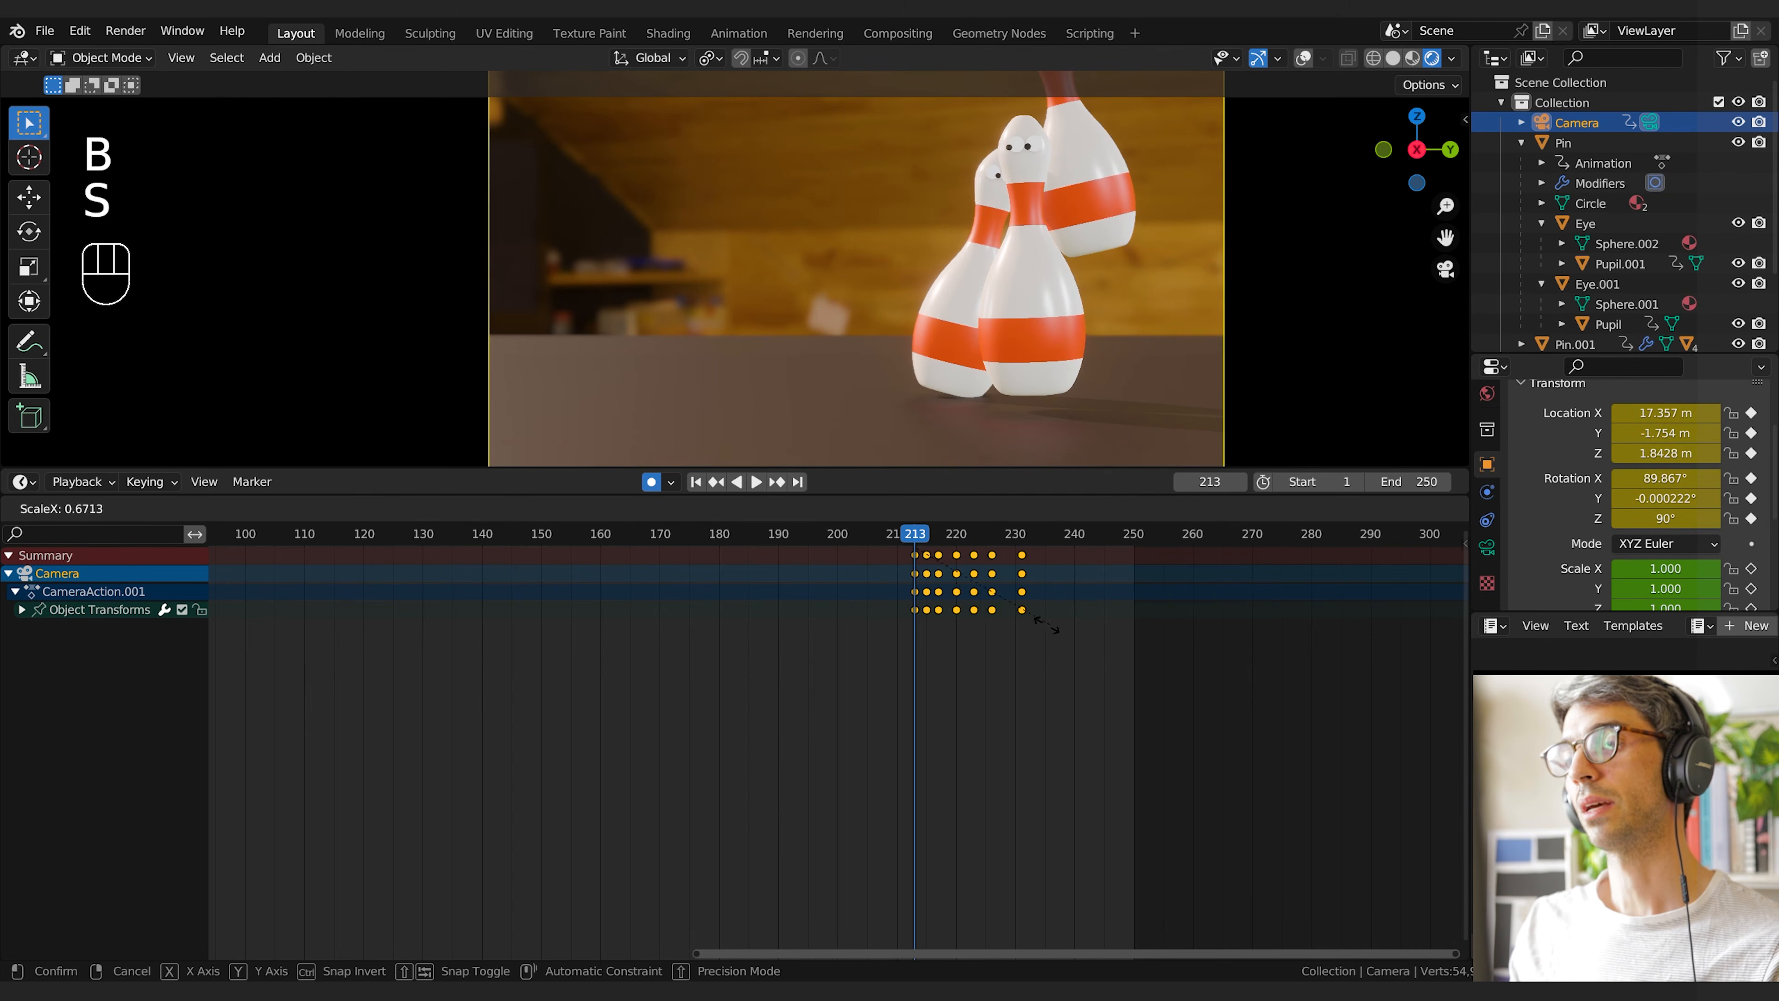
pyautogui.click(1015, 644)
pyautogui.press('space')
pyautogui.press('space')
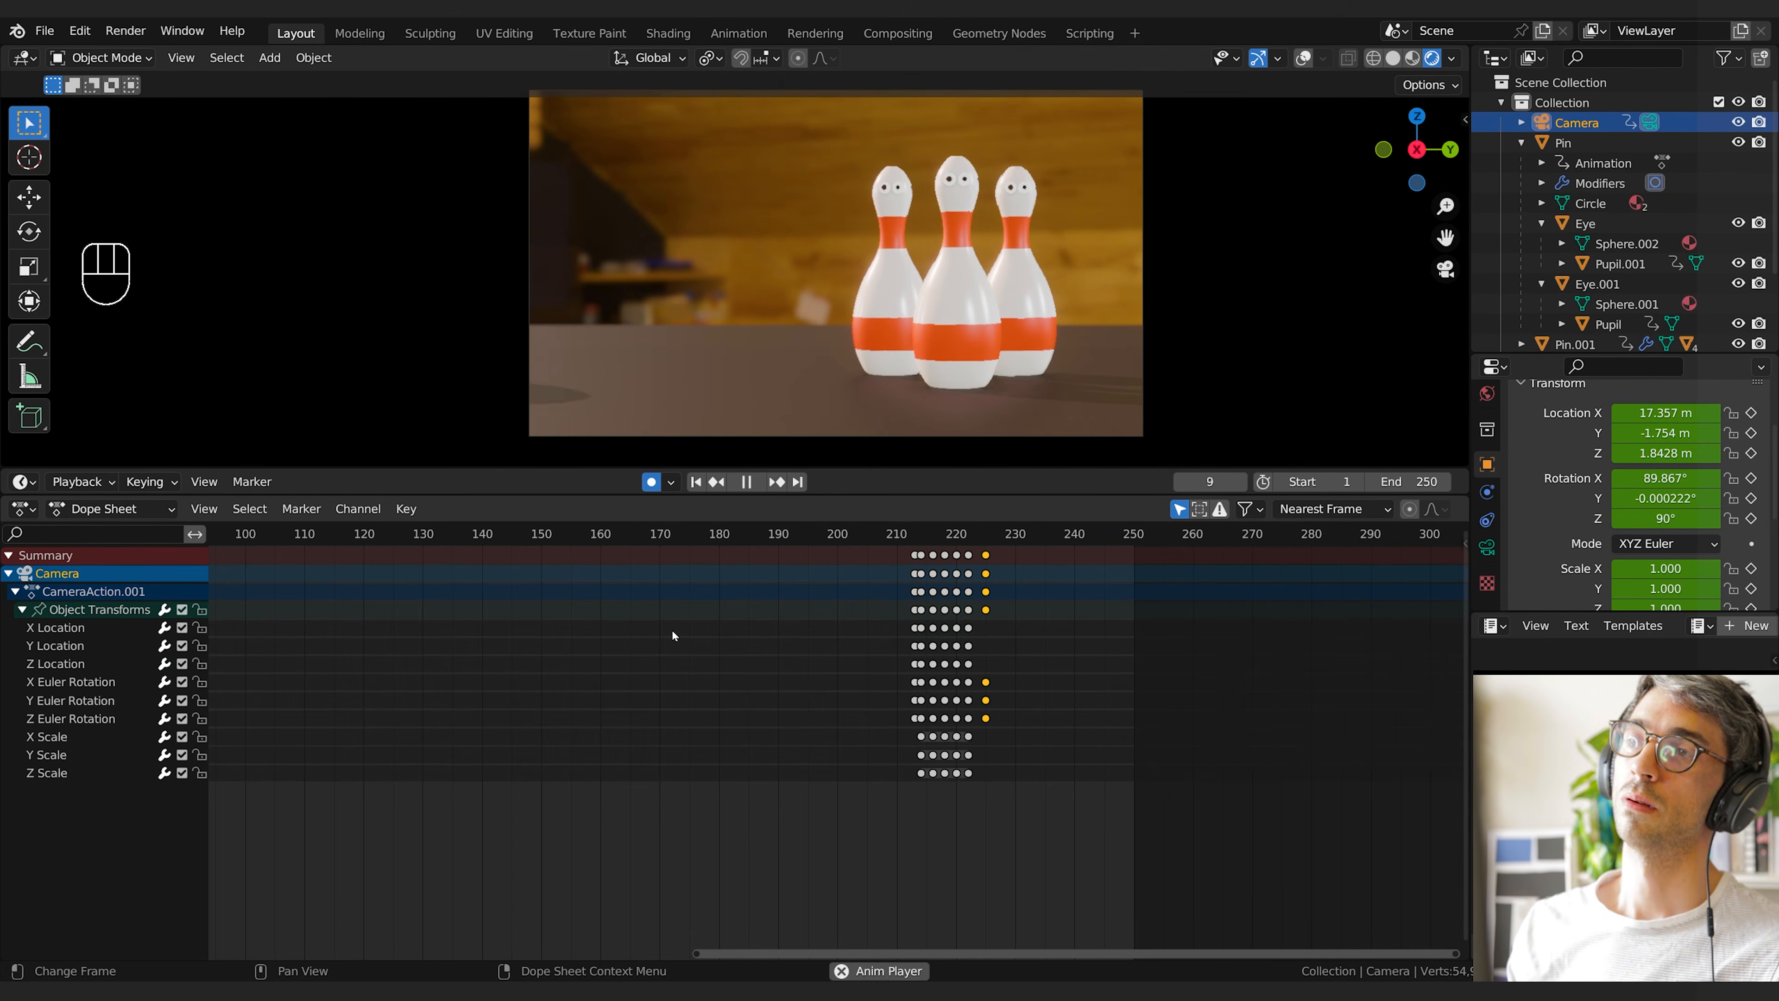
pyautogui.press('space')
# Play up to frame 60 and select all six pupils of the three pins in the camera view
pyautogui.scroll(-1, 620, 658)
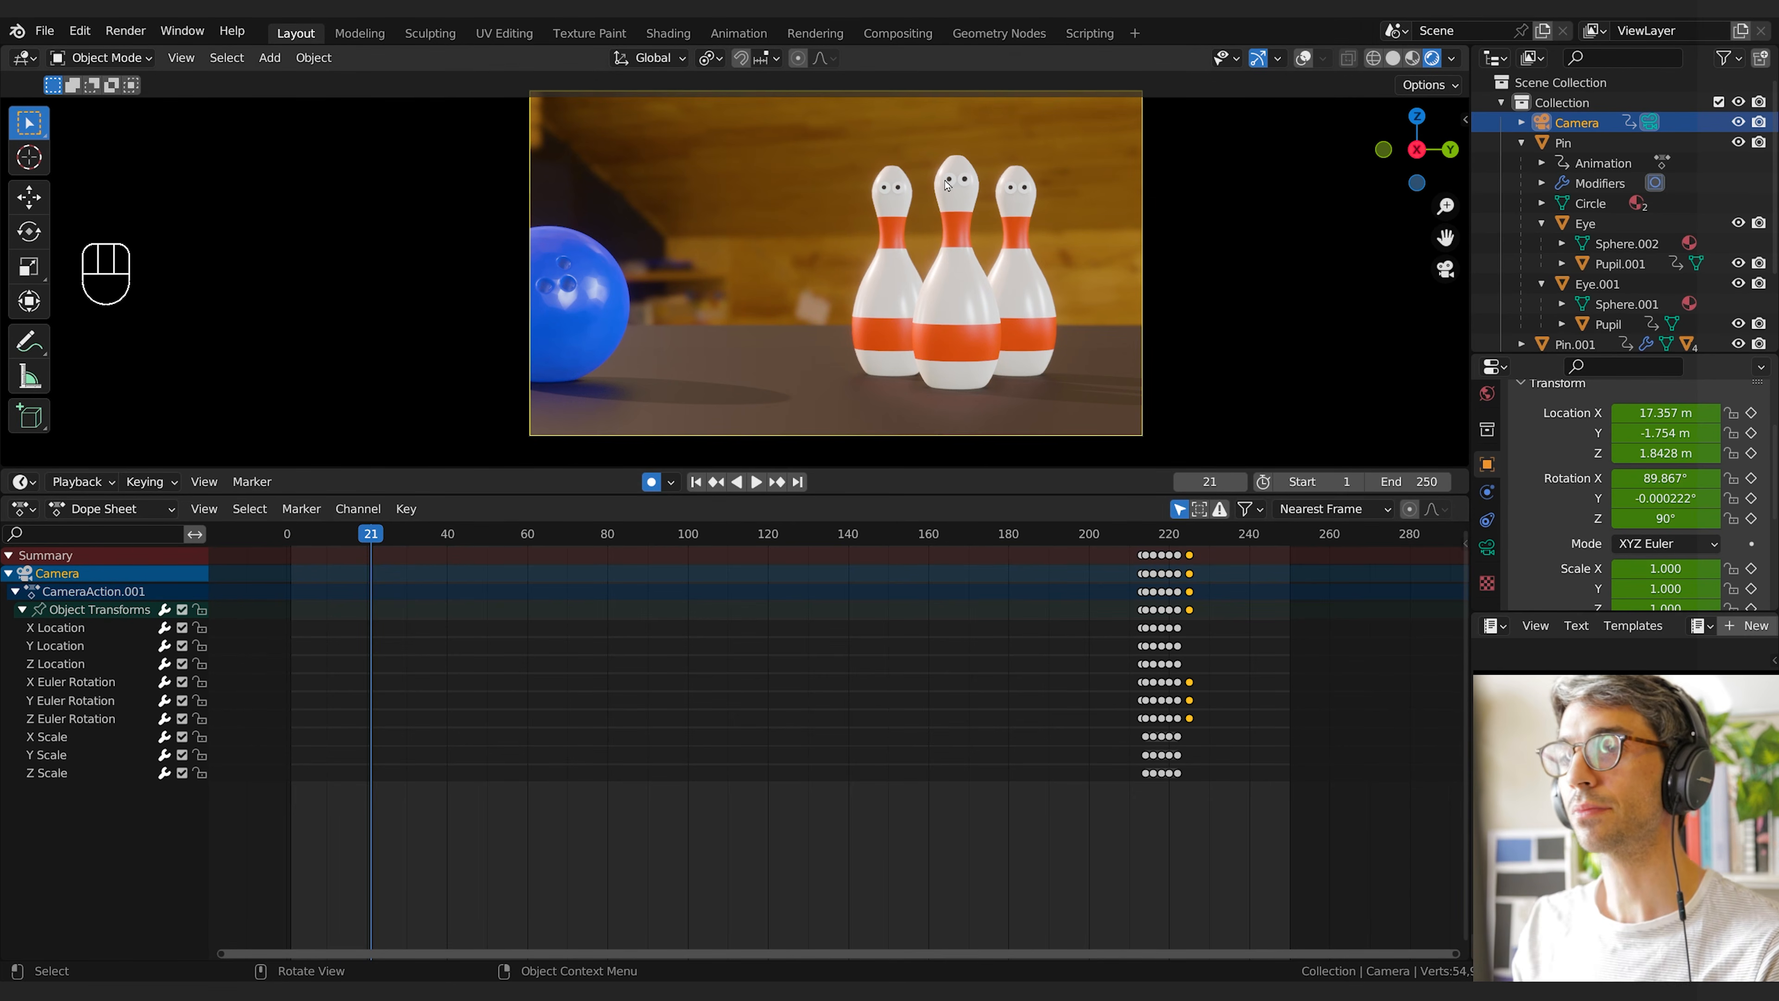
pyautogui.scroll(4, 969, 191)
pyautogui.keyDown('shift'); pyautogui.moveTo(1164, 206); pyautogui.dragTo(771, 209, button='middle'); pyautogui.keyUp('shift')
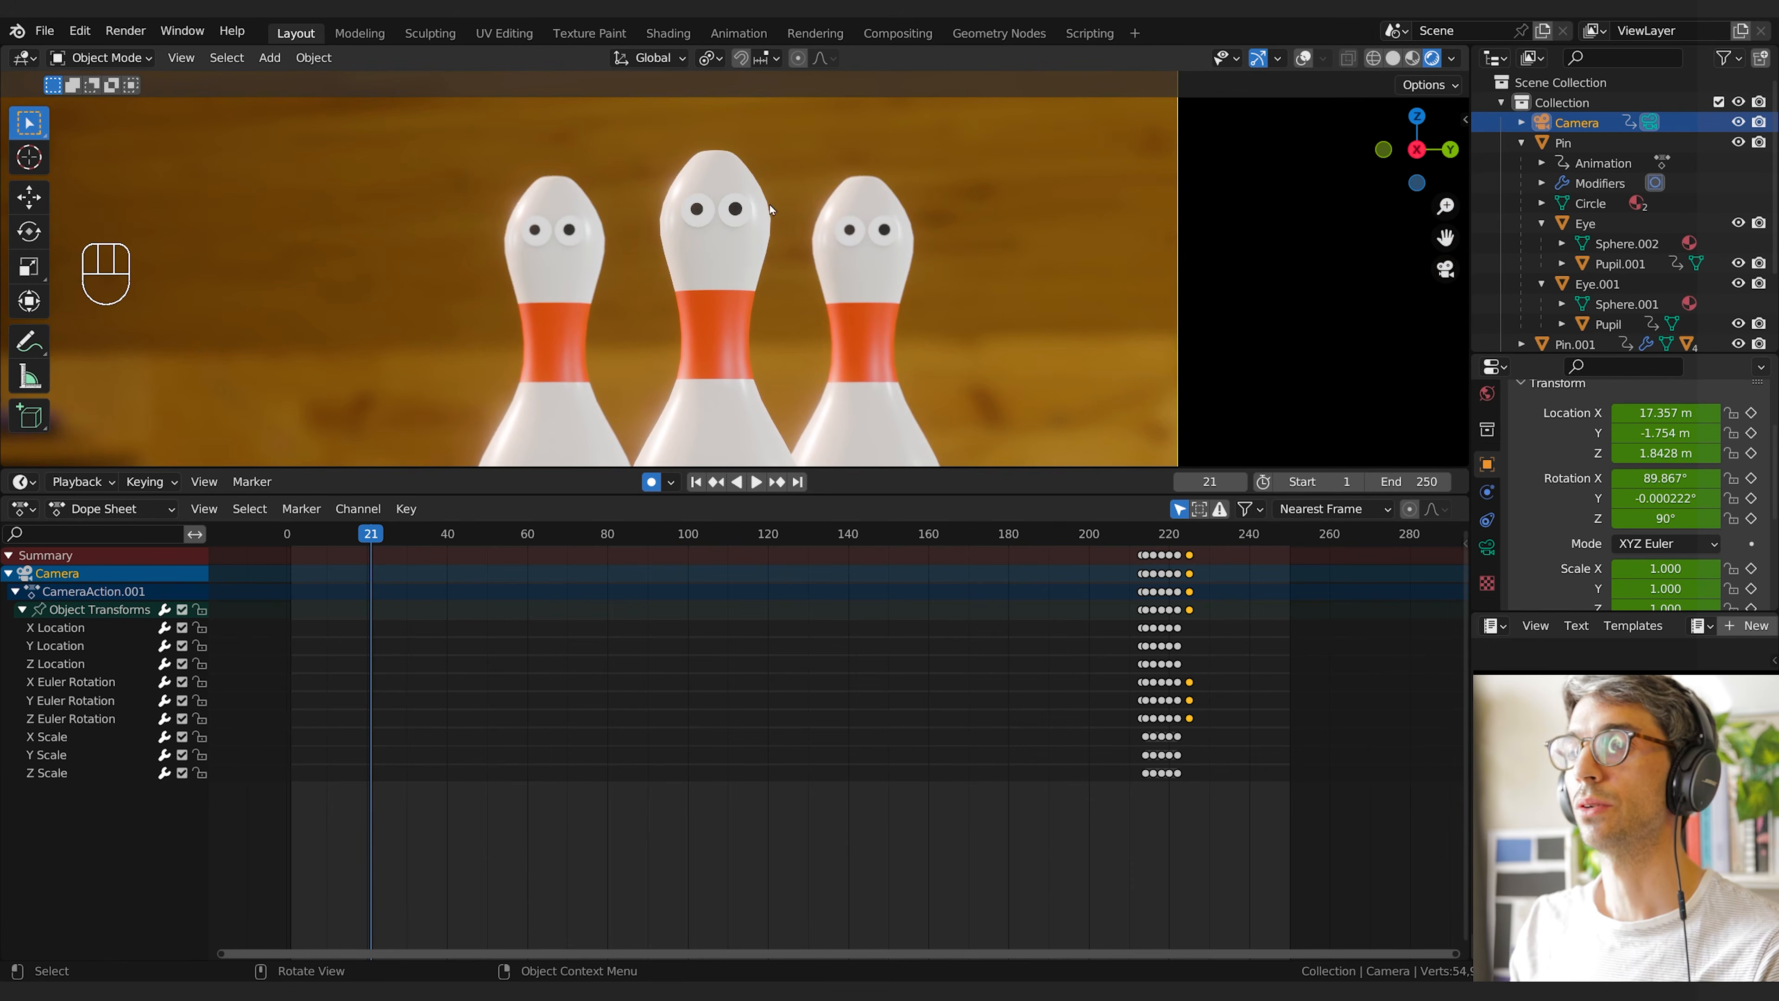
pyautogui.click(701, 212)
pyautogui.keyDown('shift'); pyautogui.hscroll(-5, 709, 697); pyautogui.keyUp('shift')
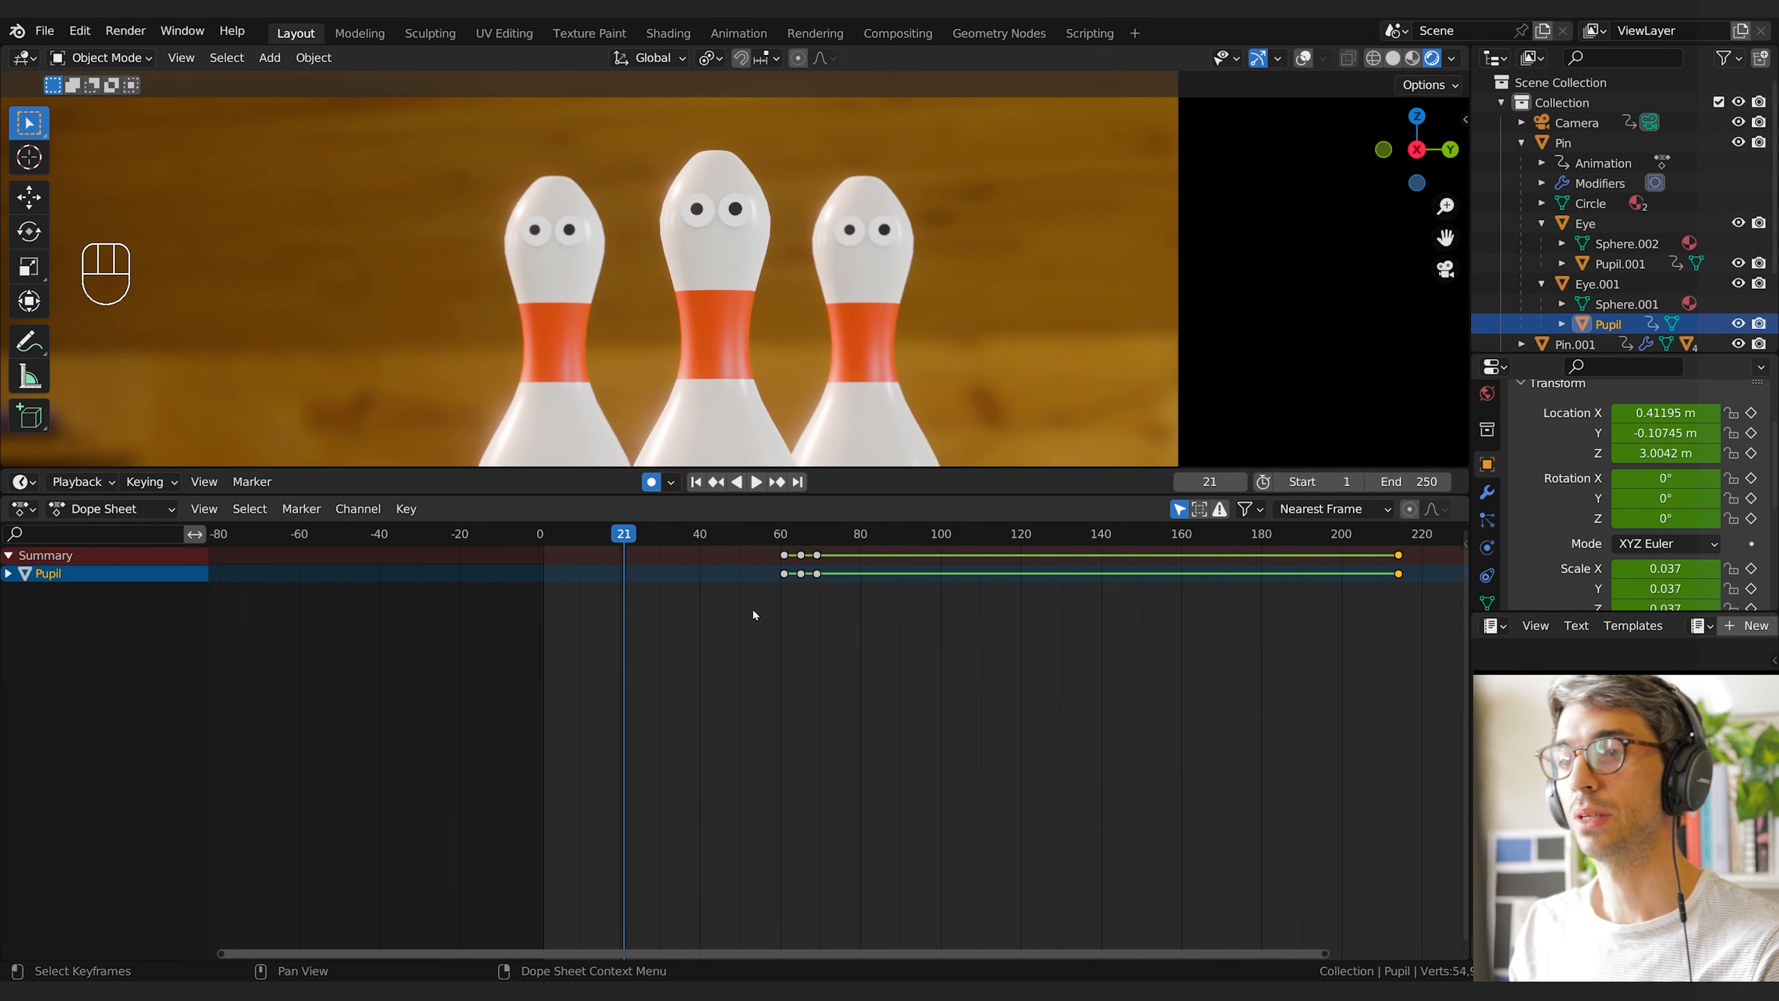
pyautogui.press('space')
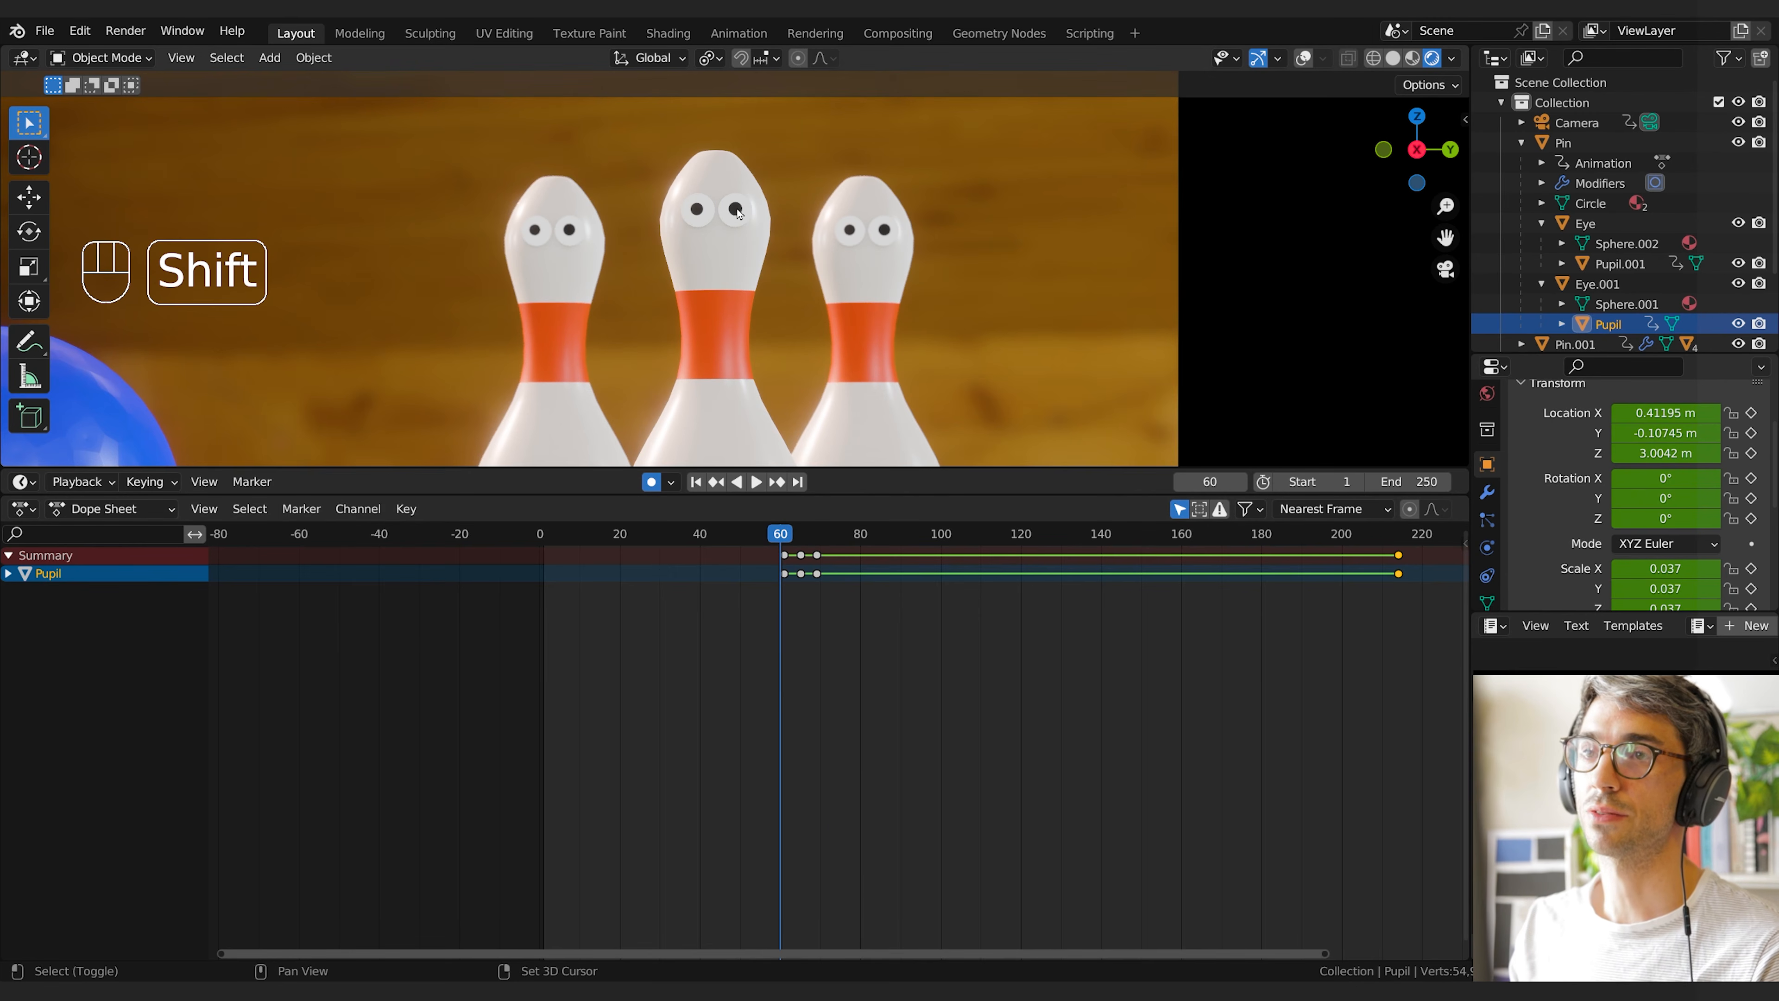
pyautogui.keyDown('shift'); pyautogui.click(847, 237); pyautogui.keyUp('shift')
pyautogui.keyDown('shift'); pyautogui.click(569, 229); pyautogui.keyUp('shift')
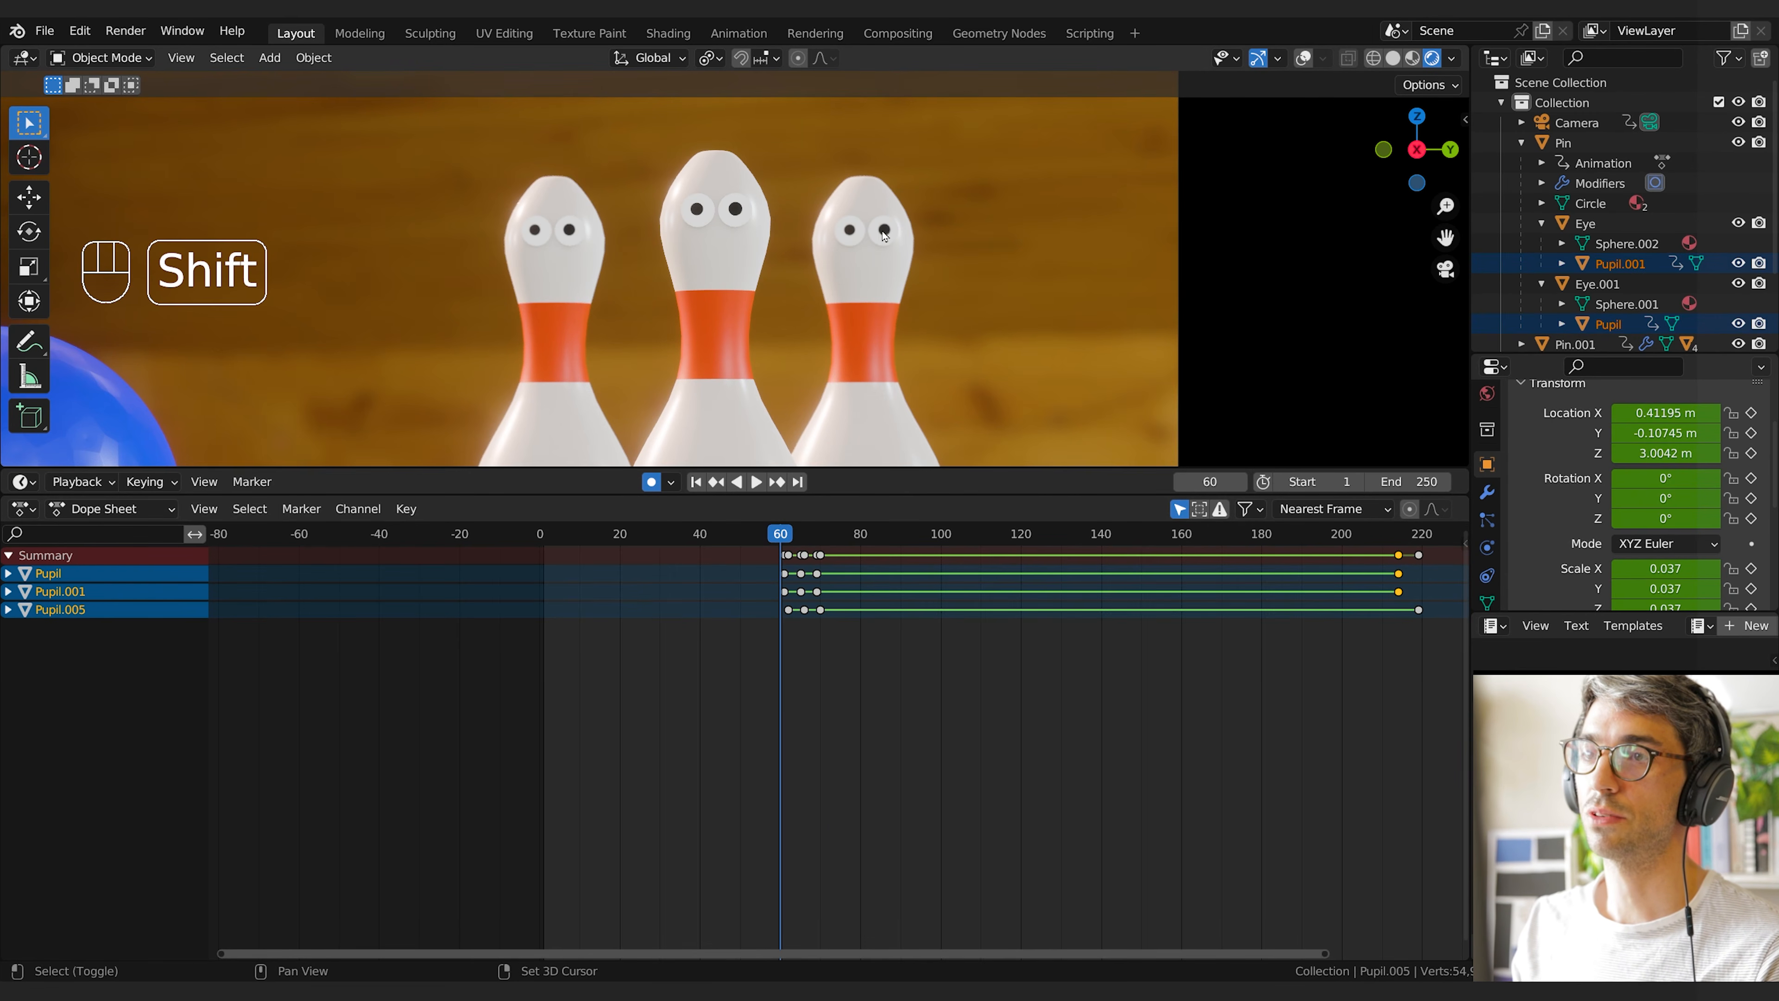
pyautogui.keyDown('shift'); pyautogui.click(535, 230); pyautogui.keyUp('shift')
pyautogui.keyDown('shift'); pyautogui.click(534, 231); pyautogui.keyUp('shift')
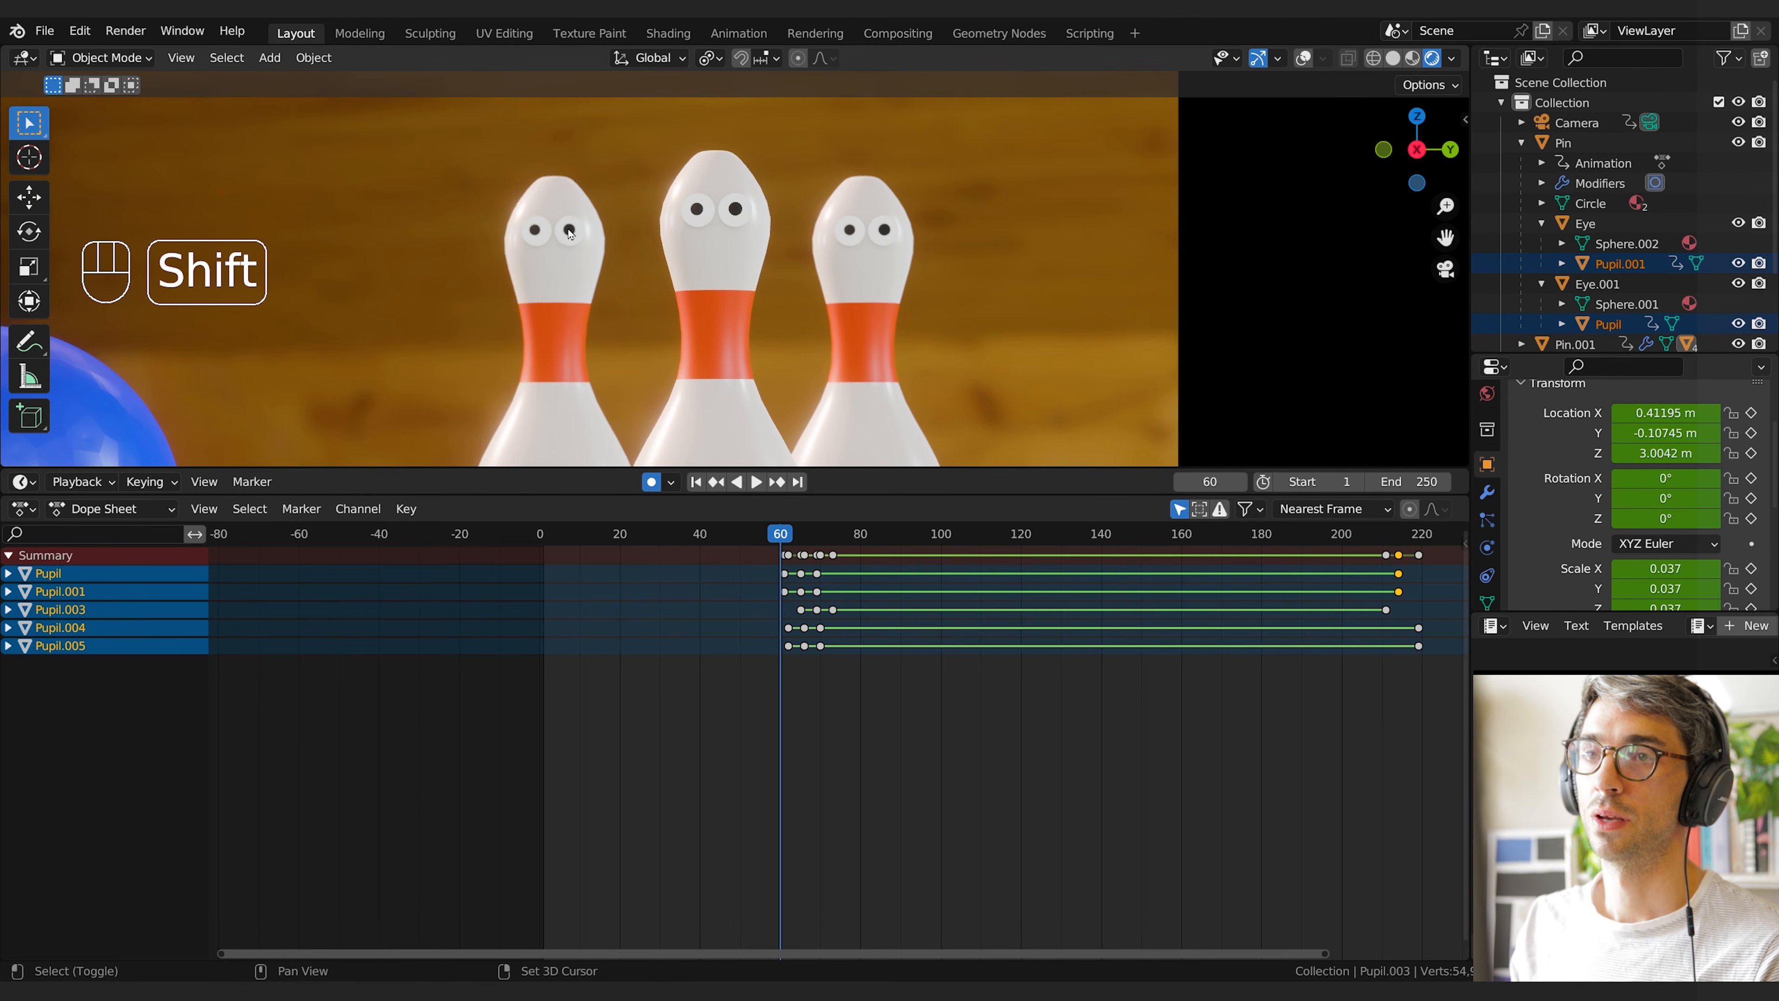
pyautogui.keyDown('shift'); pyautogui.click(569, 230); pyautogui.keyUp('shift')
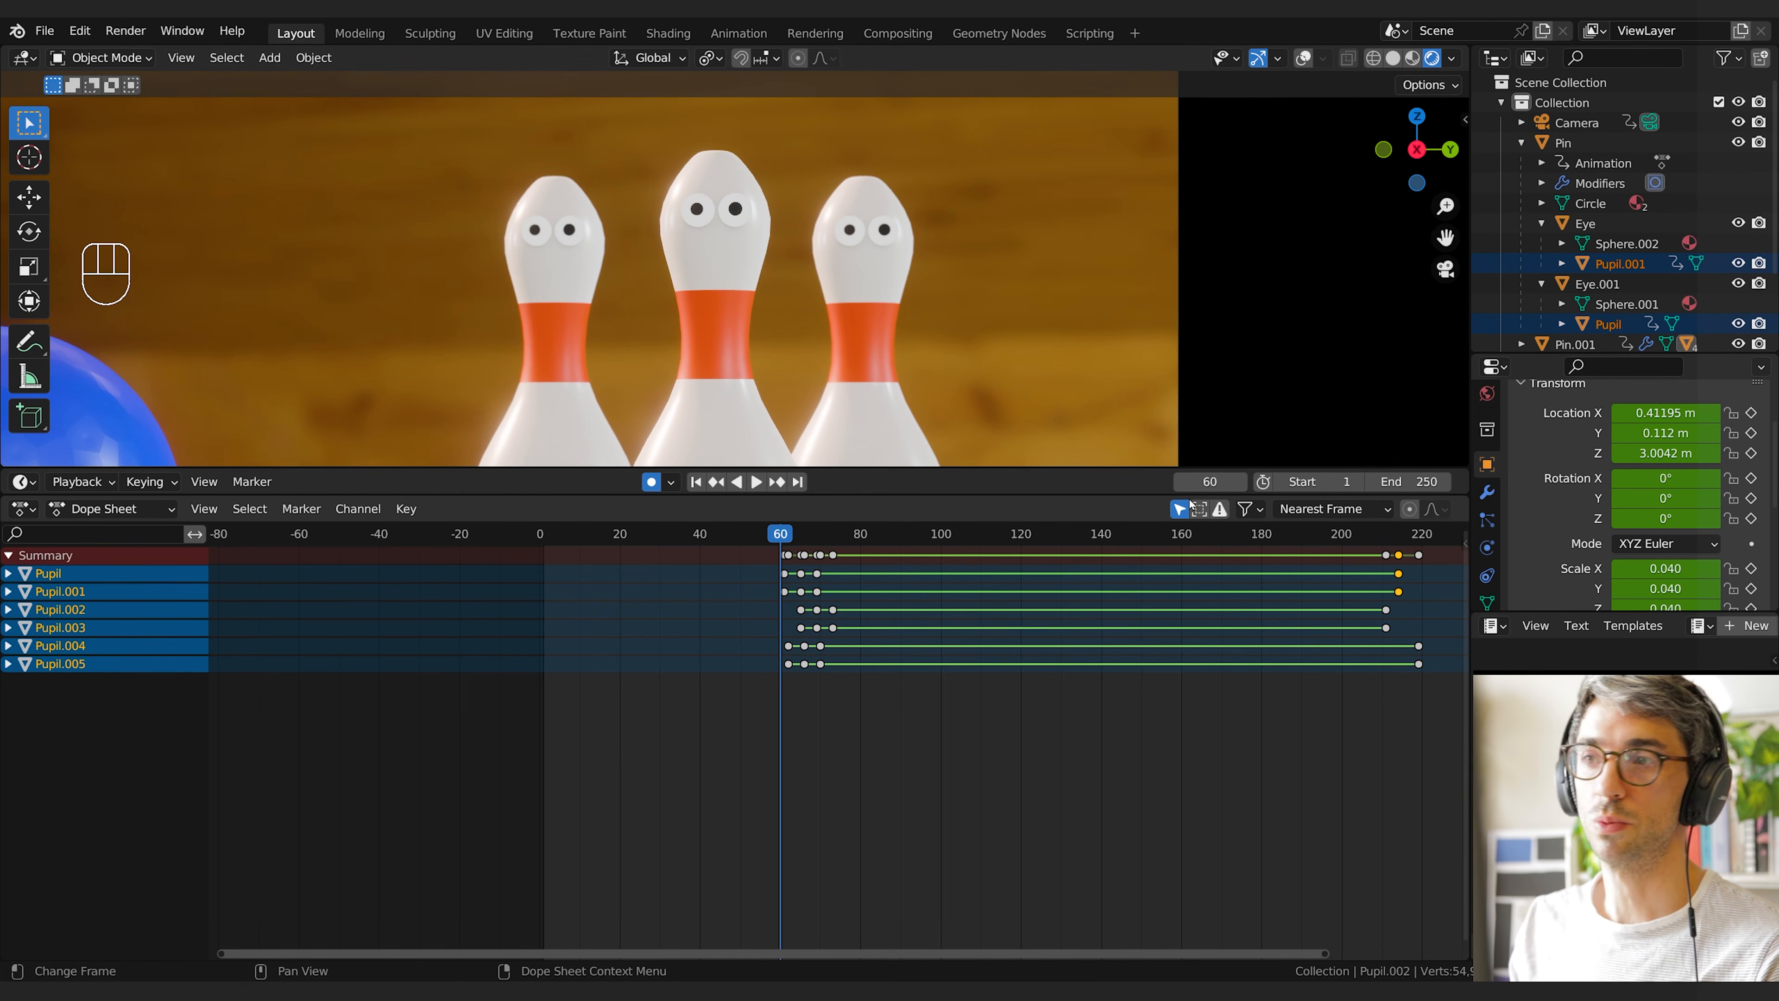
# Expand the transform channels of Pupil and Pupil.001 and filter the animation channels by "scale"
pyautogui.keyDown('shift'); pyautogui.moveTo(939, 708); pyautogui.dragTo(816, 724, button='middle'); pyautogui.keyUp('shift')
pyautogui.scroll(7, 816, 724)
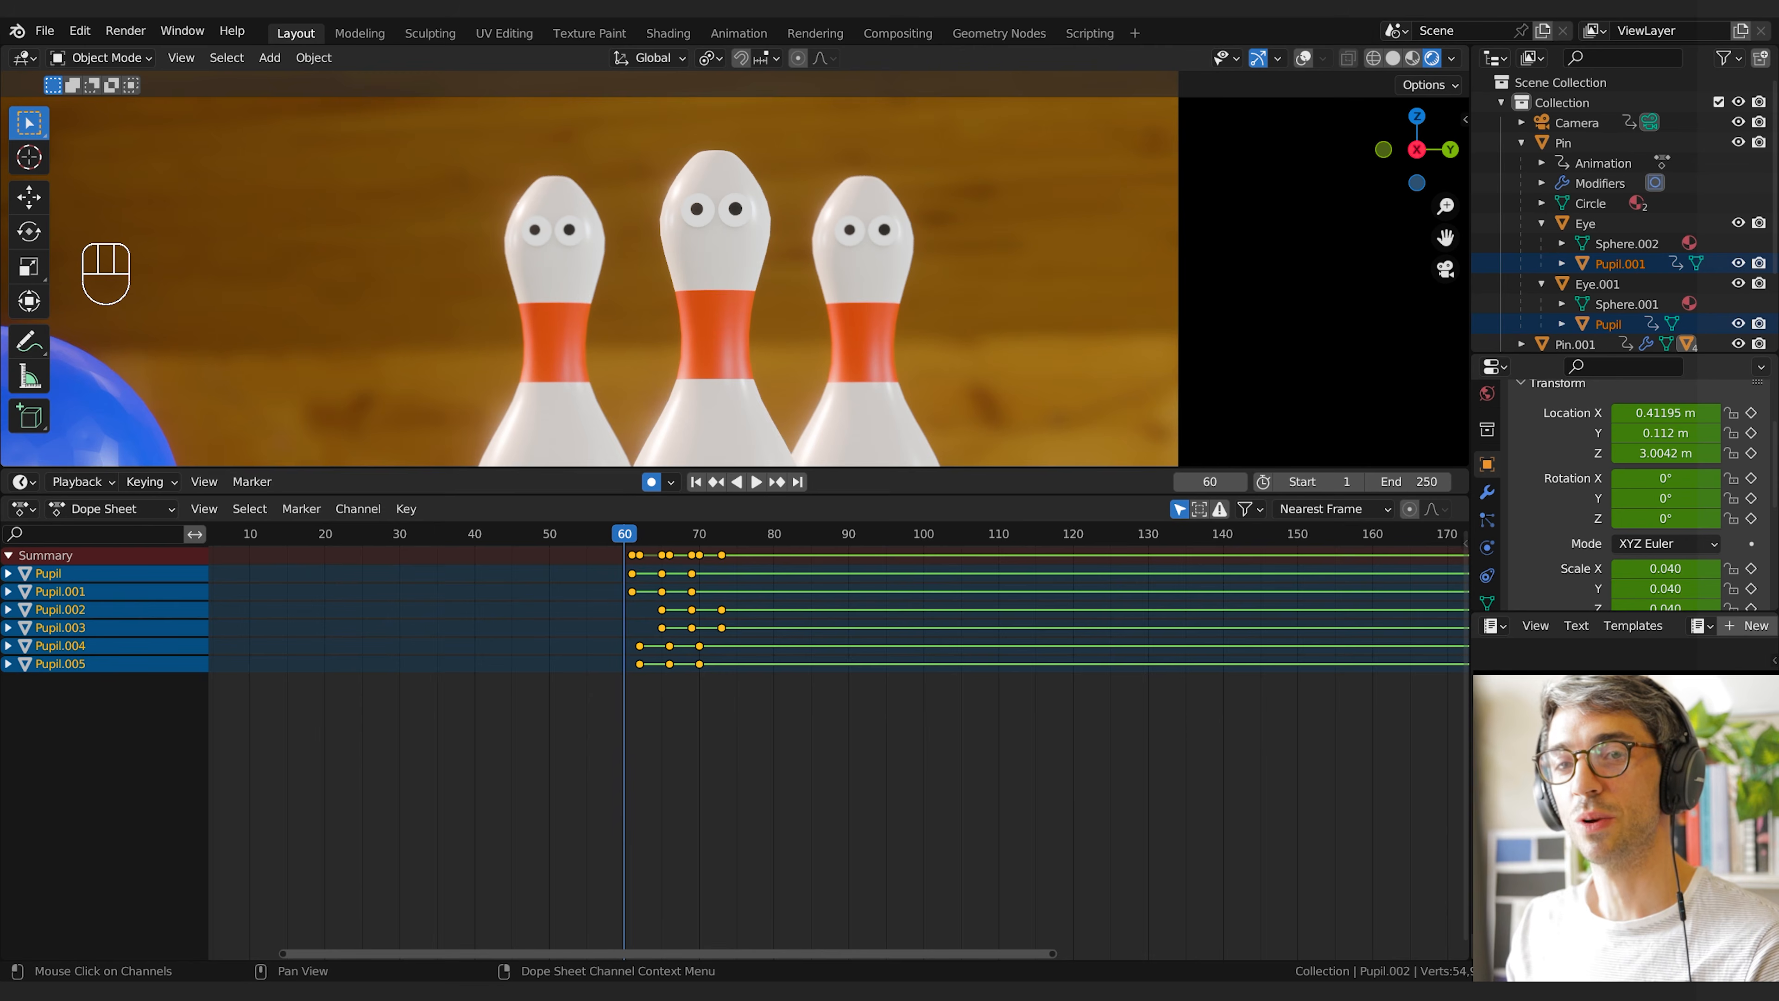
pyautogui.click(8, 573)
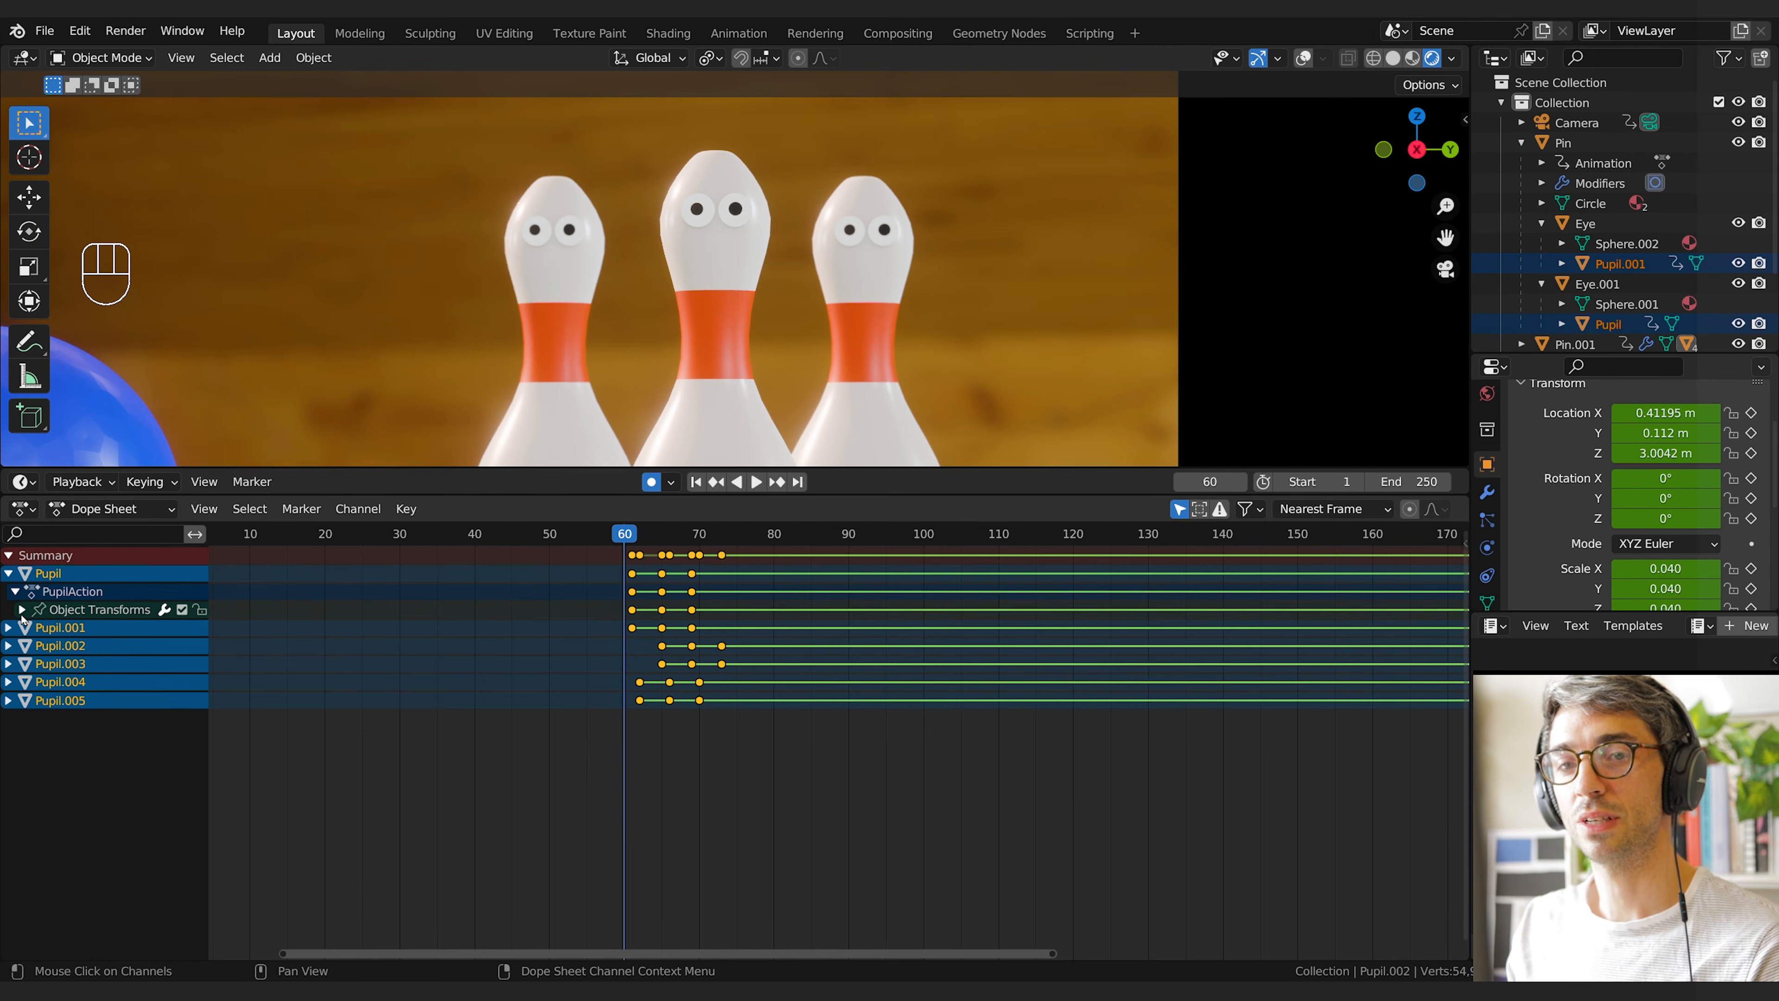
pyautogui.click(22, 609)
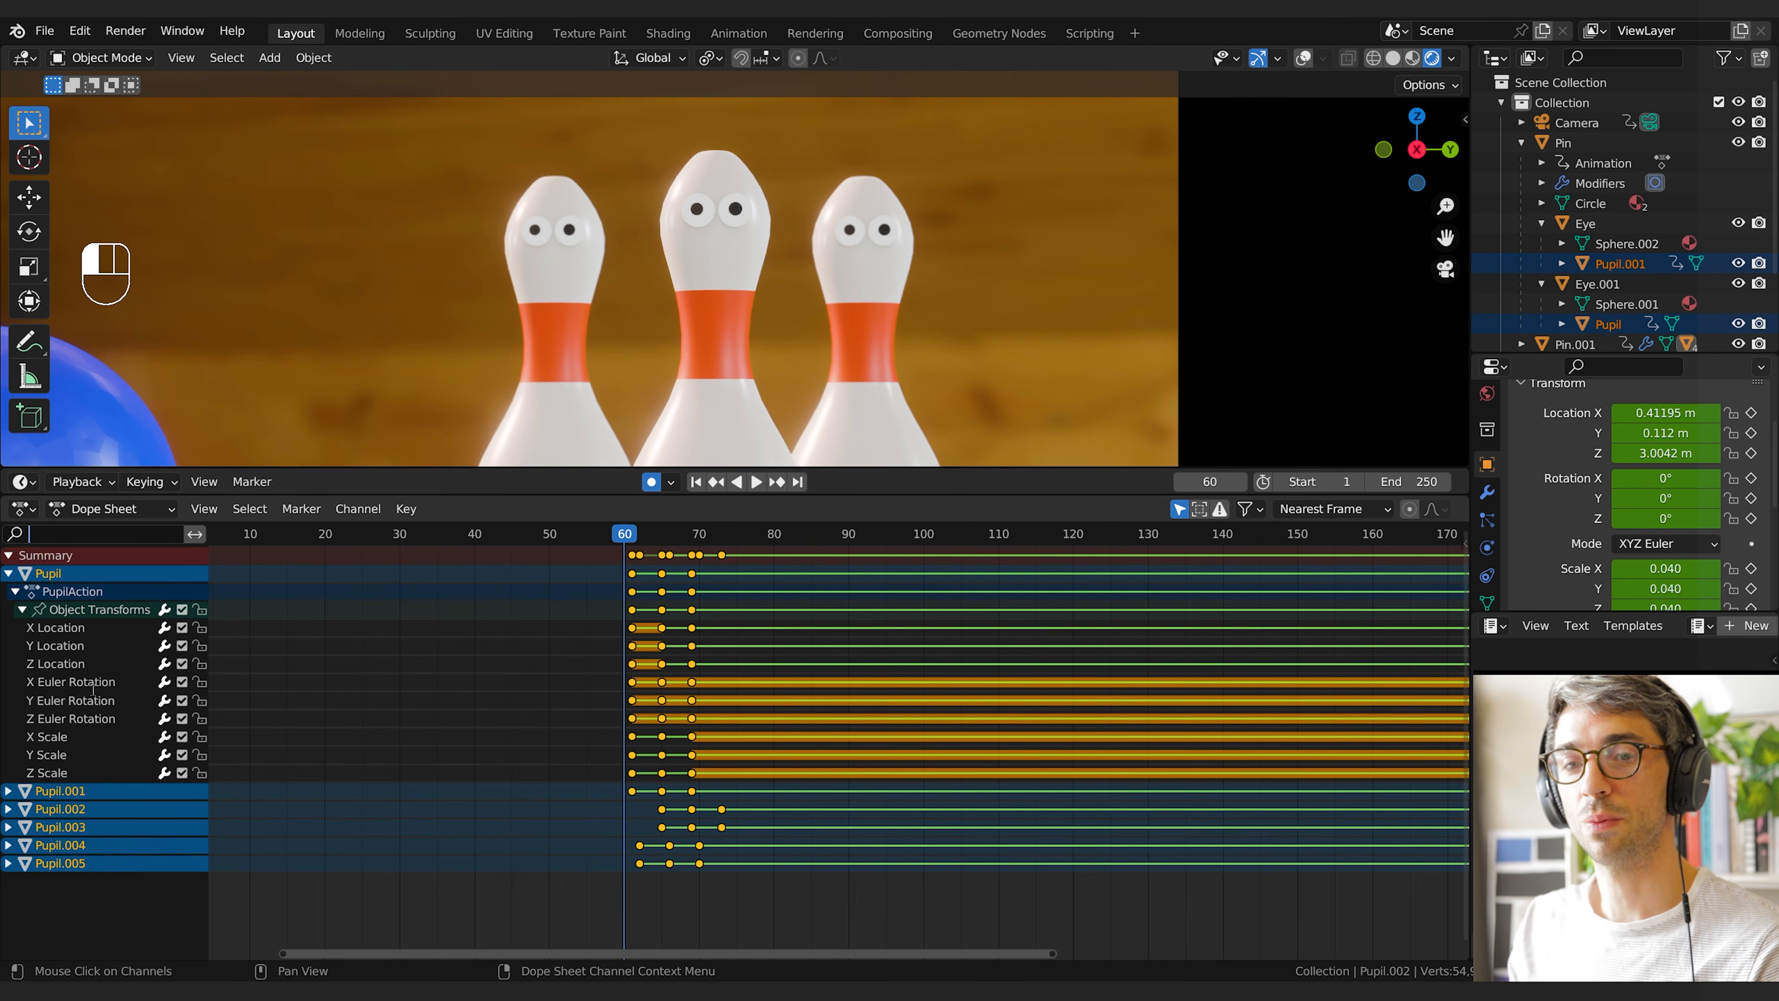
pyautogui.click(10, 792)
pyautogui.moveTo(15, 835); pyautogui.dragTo(20, 830)
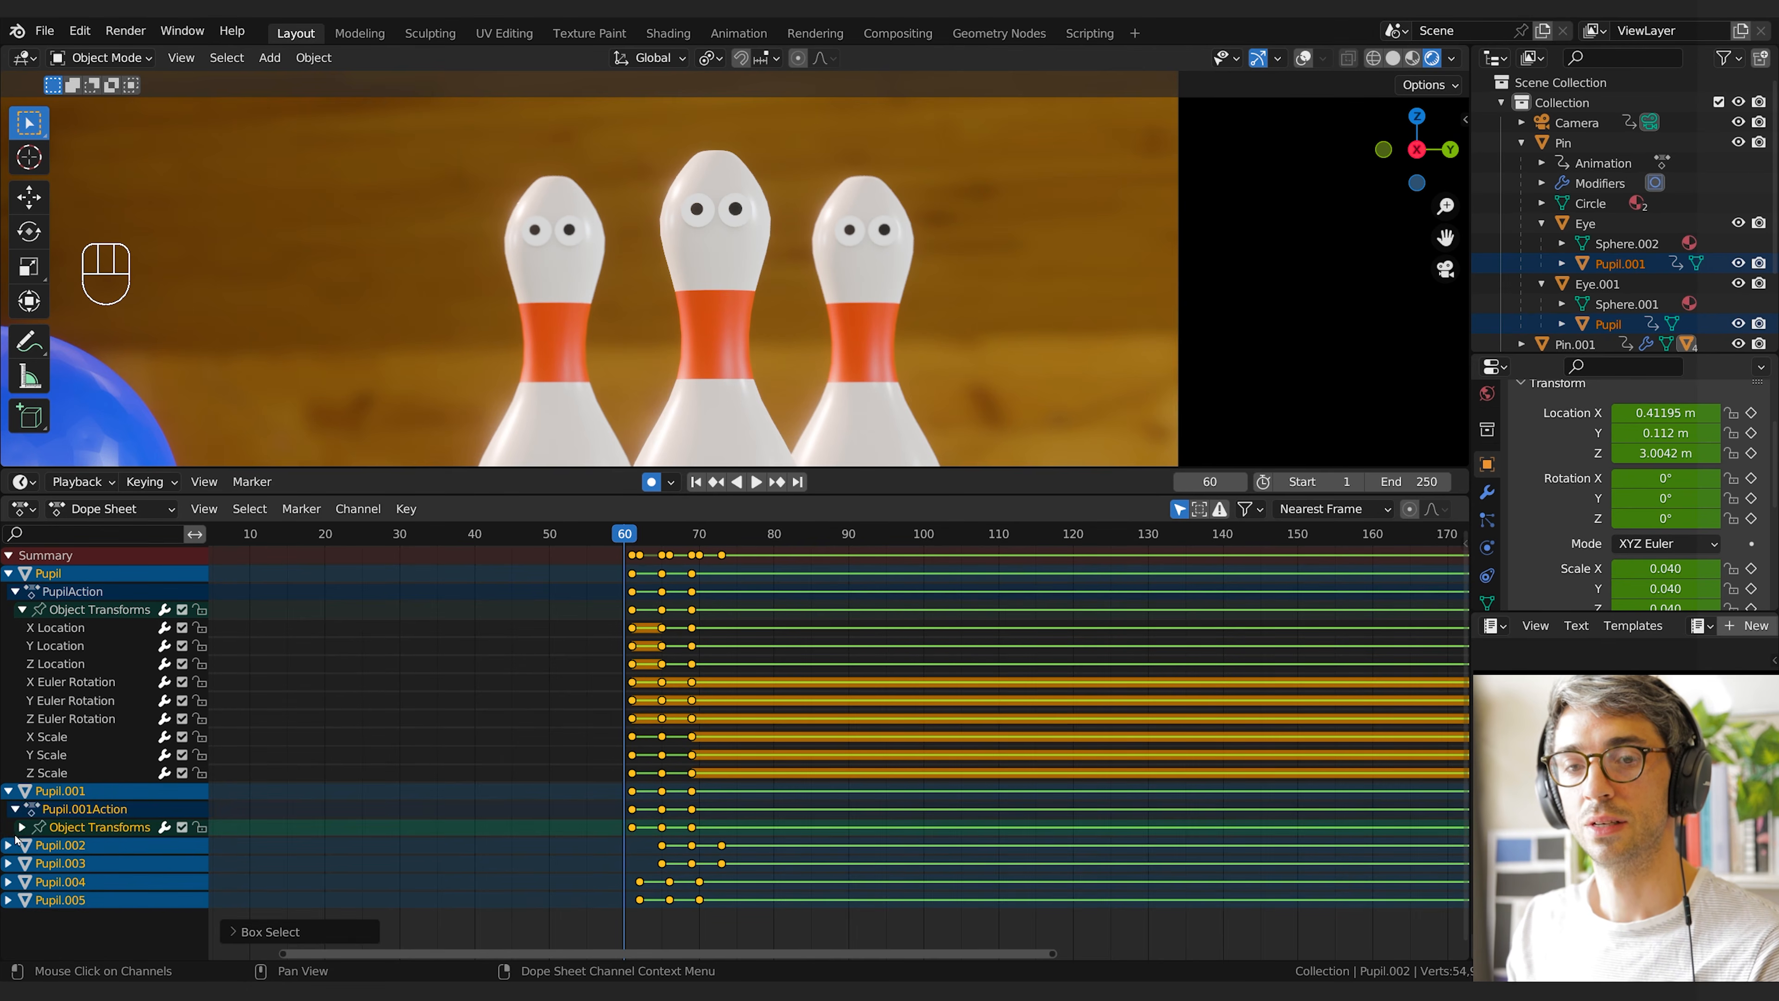
pyautogui.click(21, 829)
pyautogui.scroll(-3, 64, 855)
pyautogui.scroll(3, 64, 859)
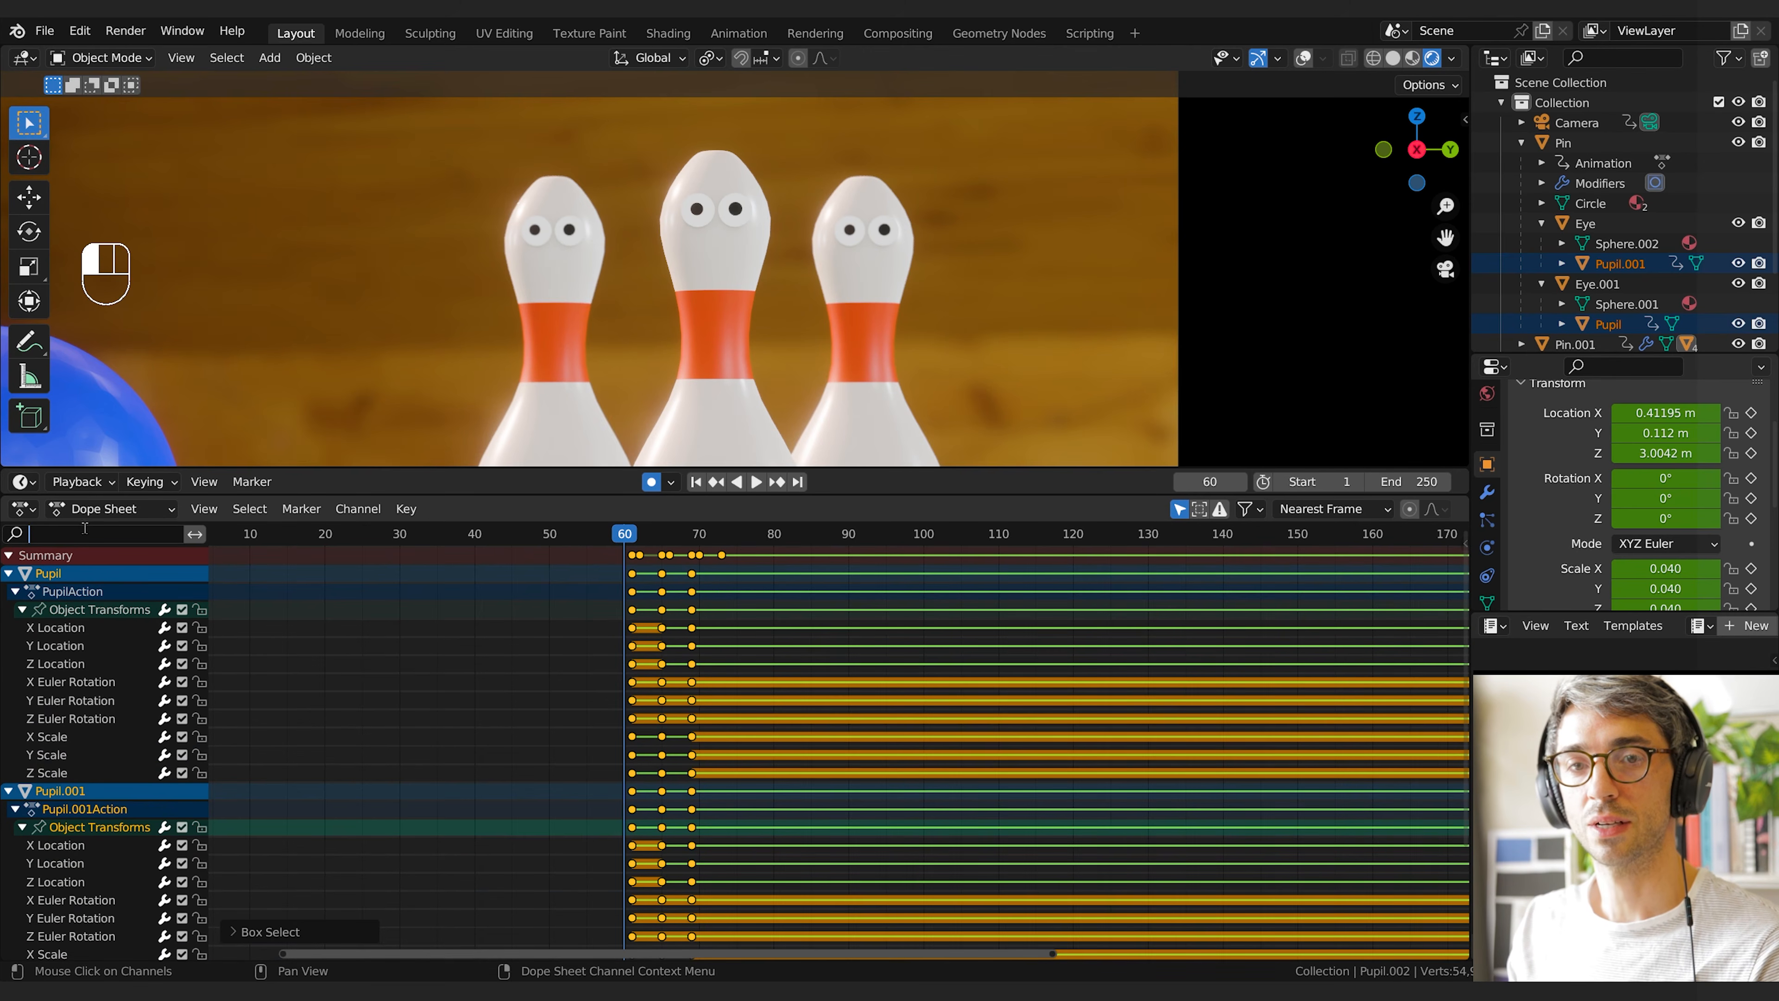
pyautogui.write('scale')
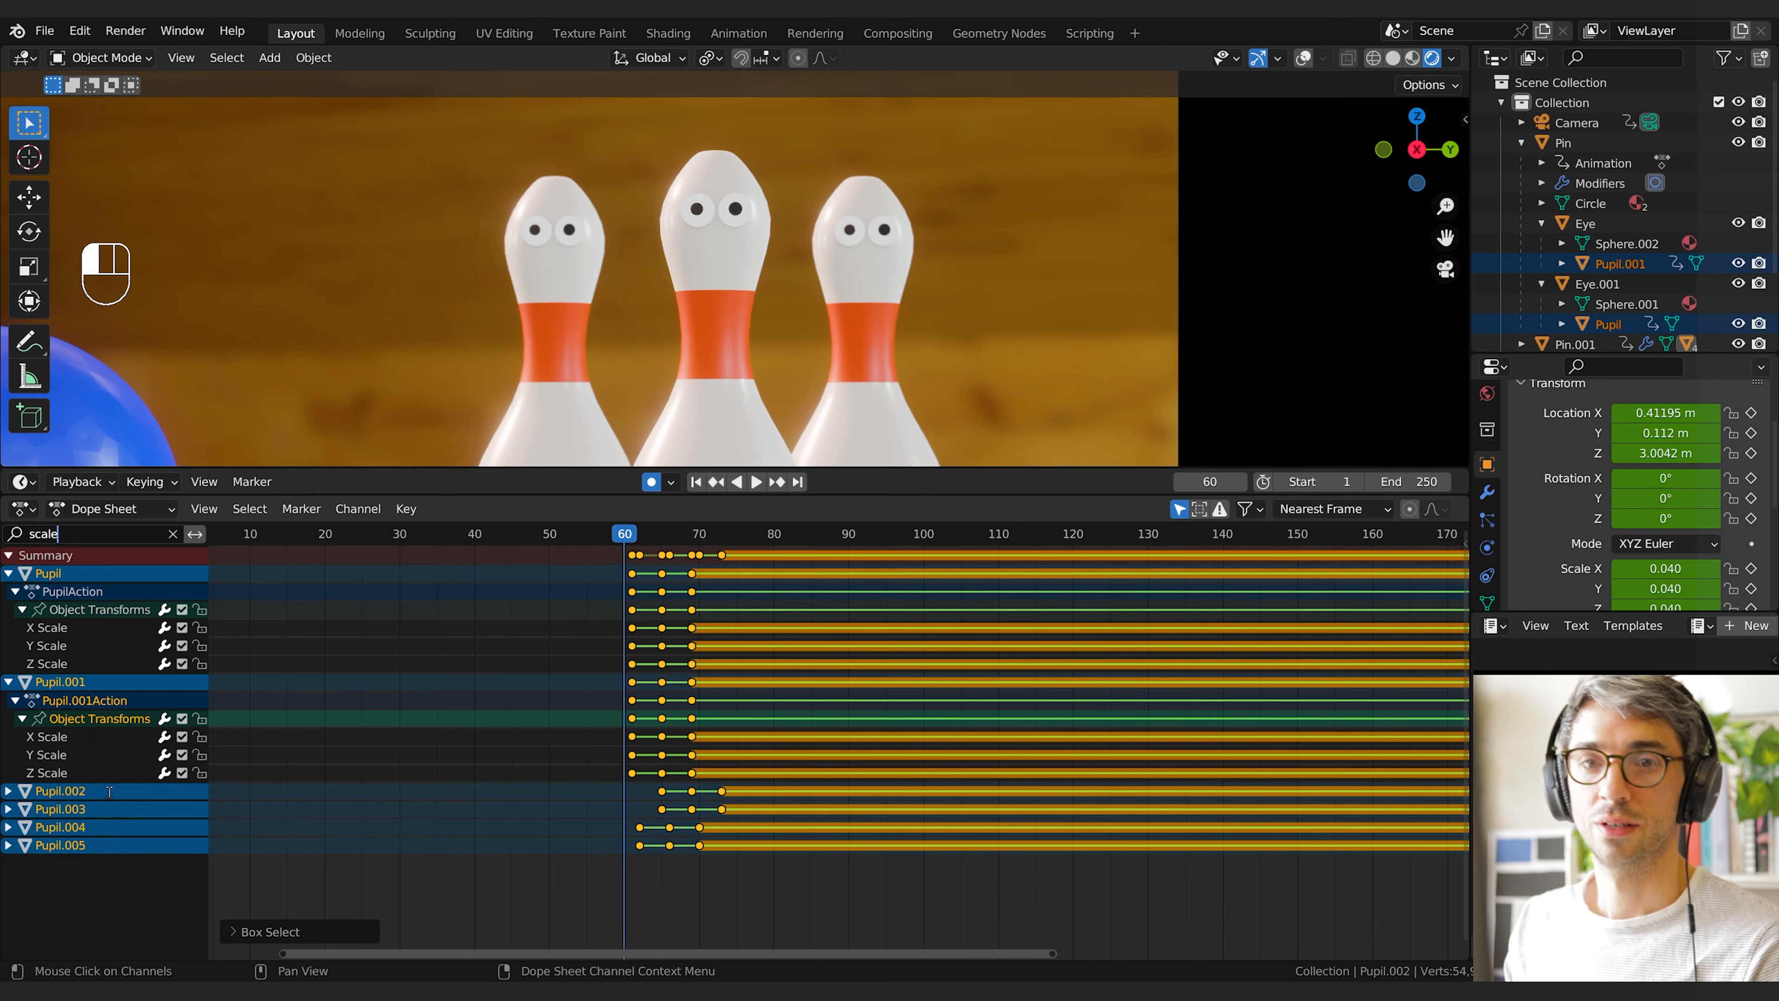
# Deselect the keyframes, collapse the pupil channels and clear the channel filter
pyautogui.click(571, 753)
pyautogui.click(8, 574)
pyautogui.click(9, 592)
pyautogui.moveTo(14, 620); pyautogui.dragTo(60, 546)
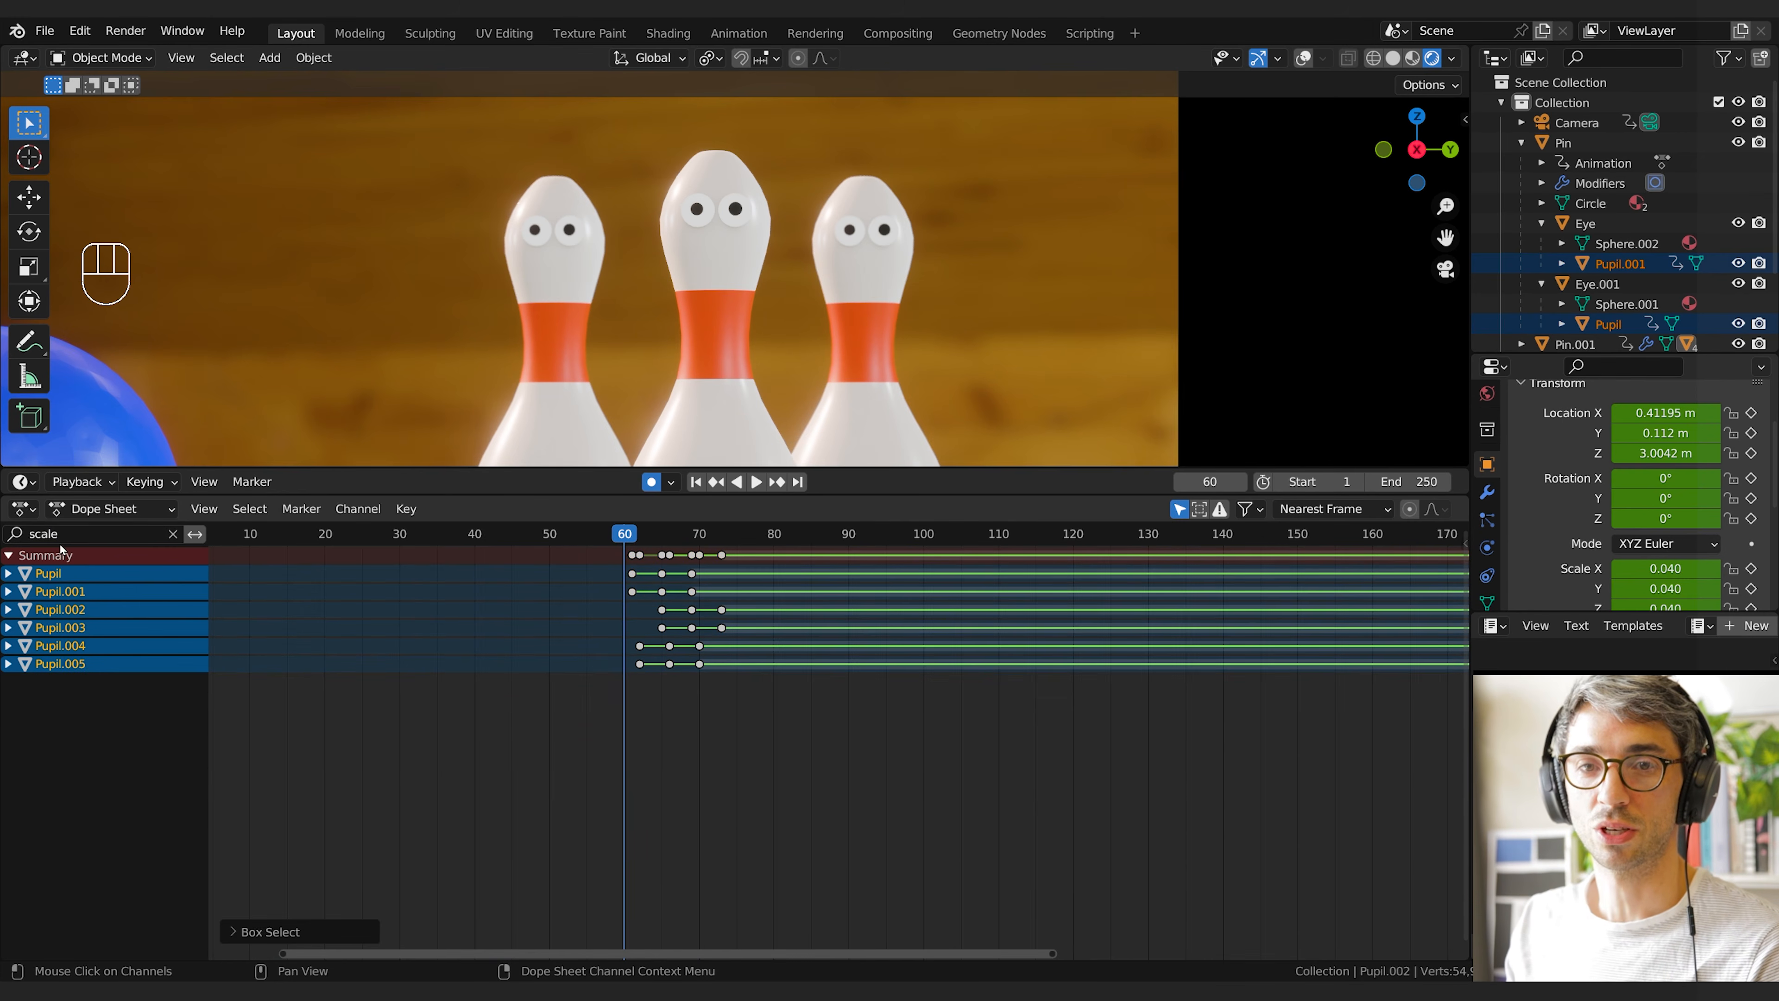
pyautogui.click(174, 534)
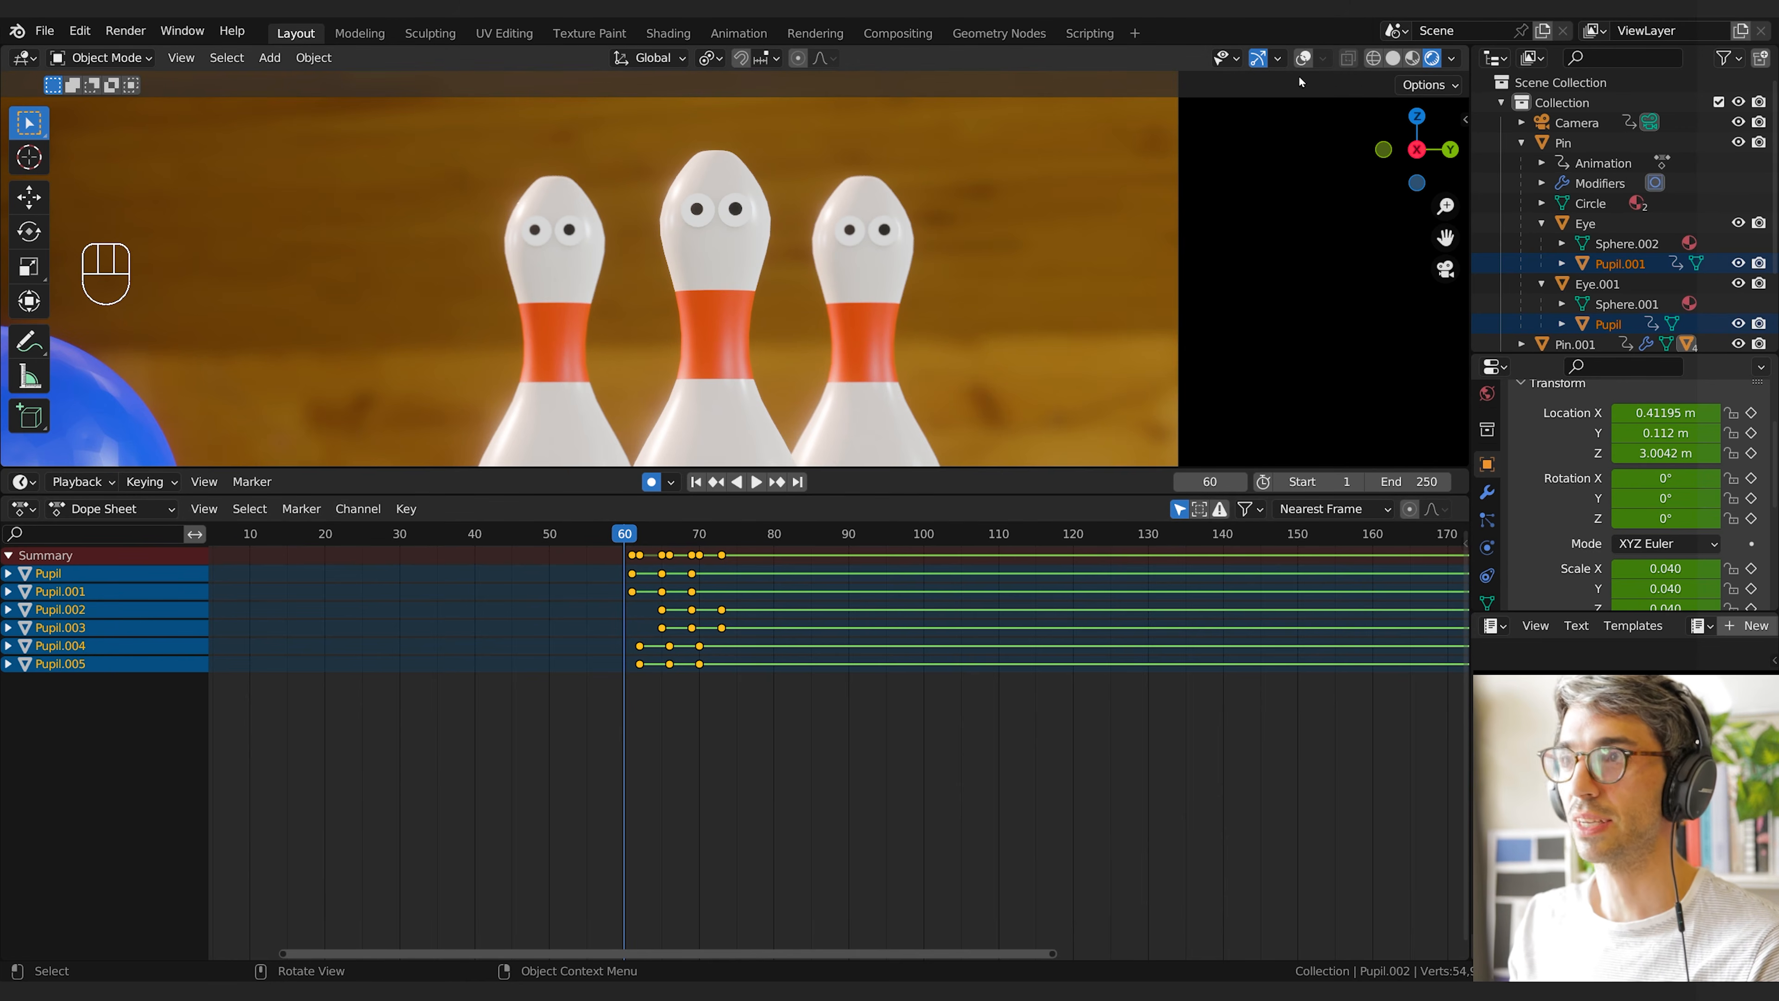
# Turn on the viewport overlays and filter the pupils' animation channels by "scale"
pyautogui.click(1303, 57)
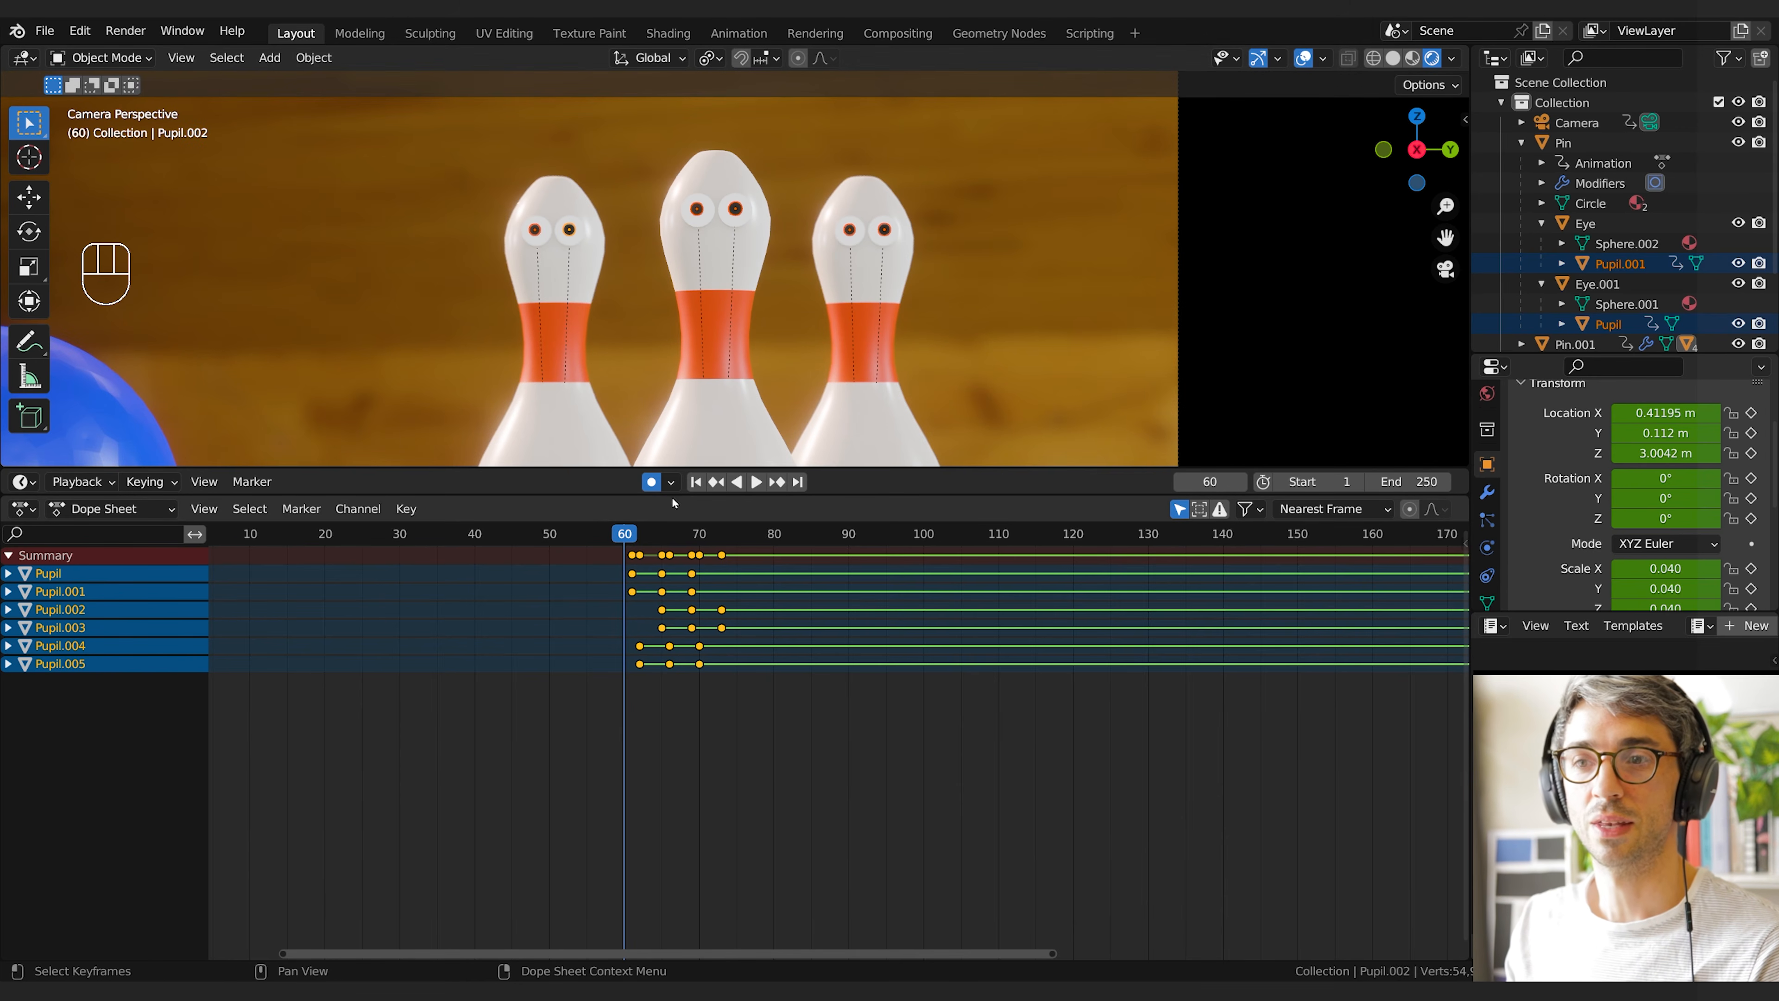
pyautogui.click(97, 536)
pyautogui.write('scal')
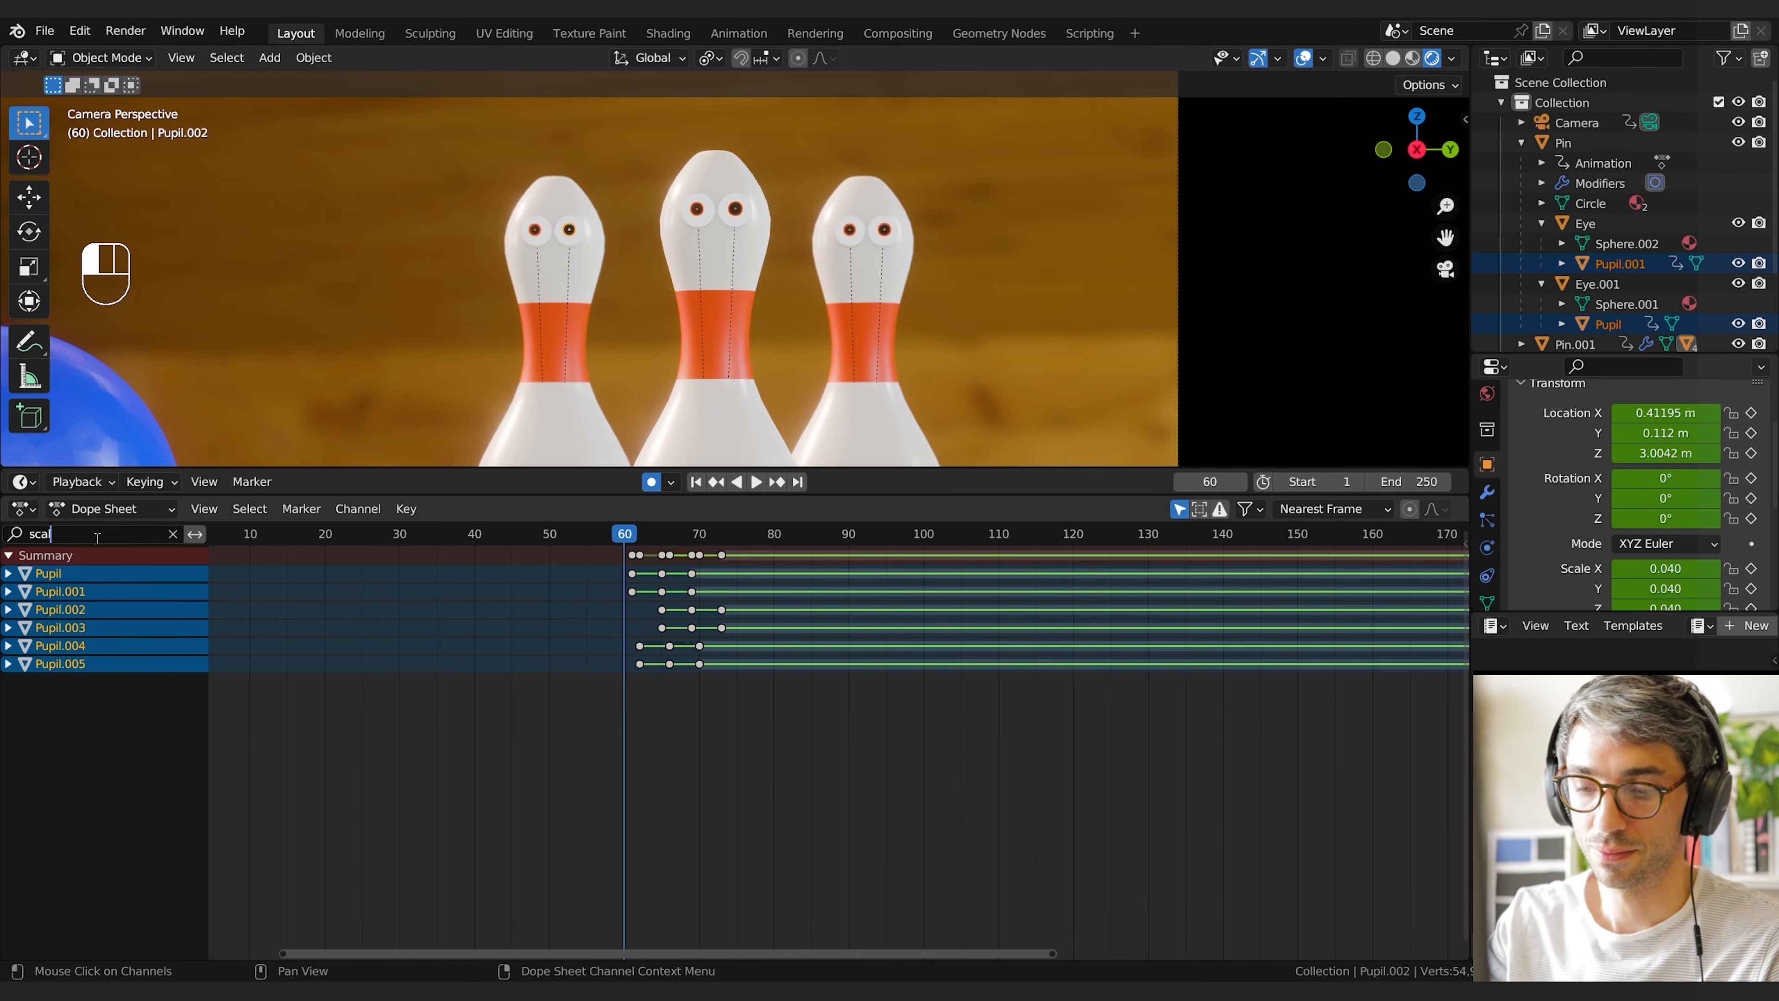
# Duplicate the pupils' first blink scale keyframes to start at about frame 92
pyautogui.write('b')
pyautogui.moveTo(479, 775); pyautogui.dragTo(938, 535)
pyautogui.hotkey('shift', 'd')
pyautogui.click(884, 628)
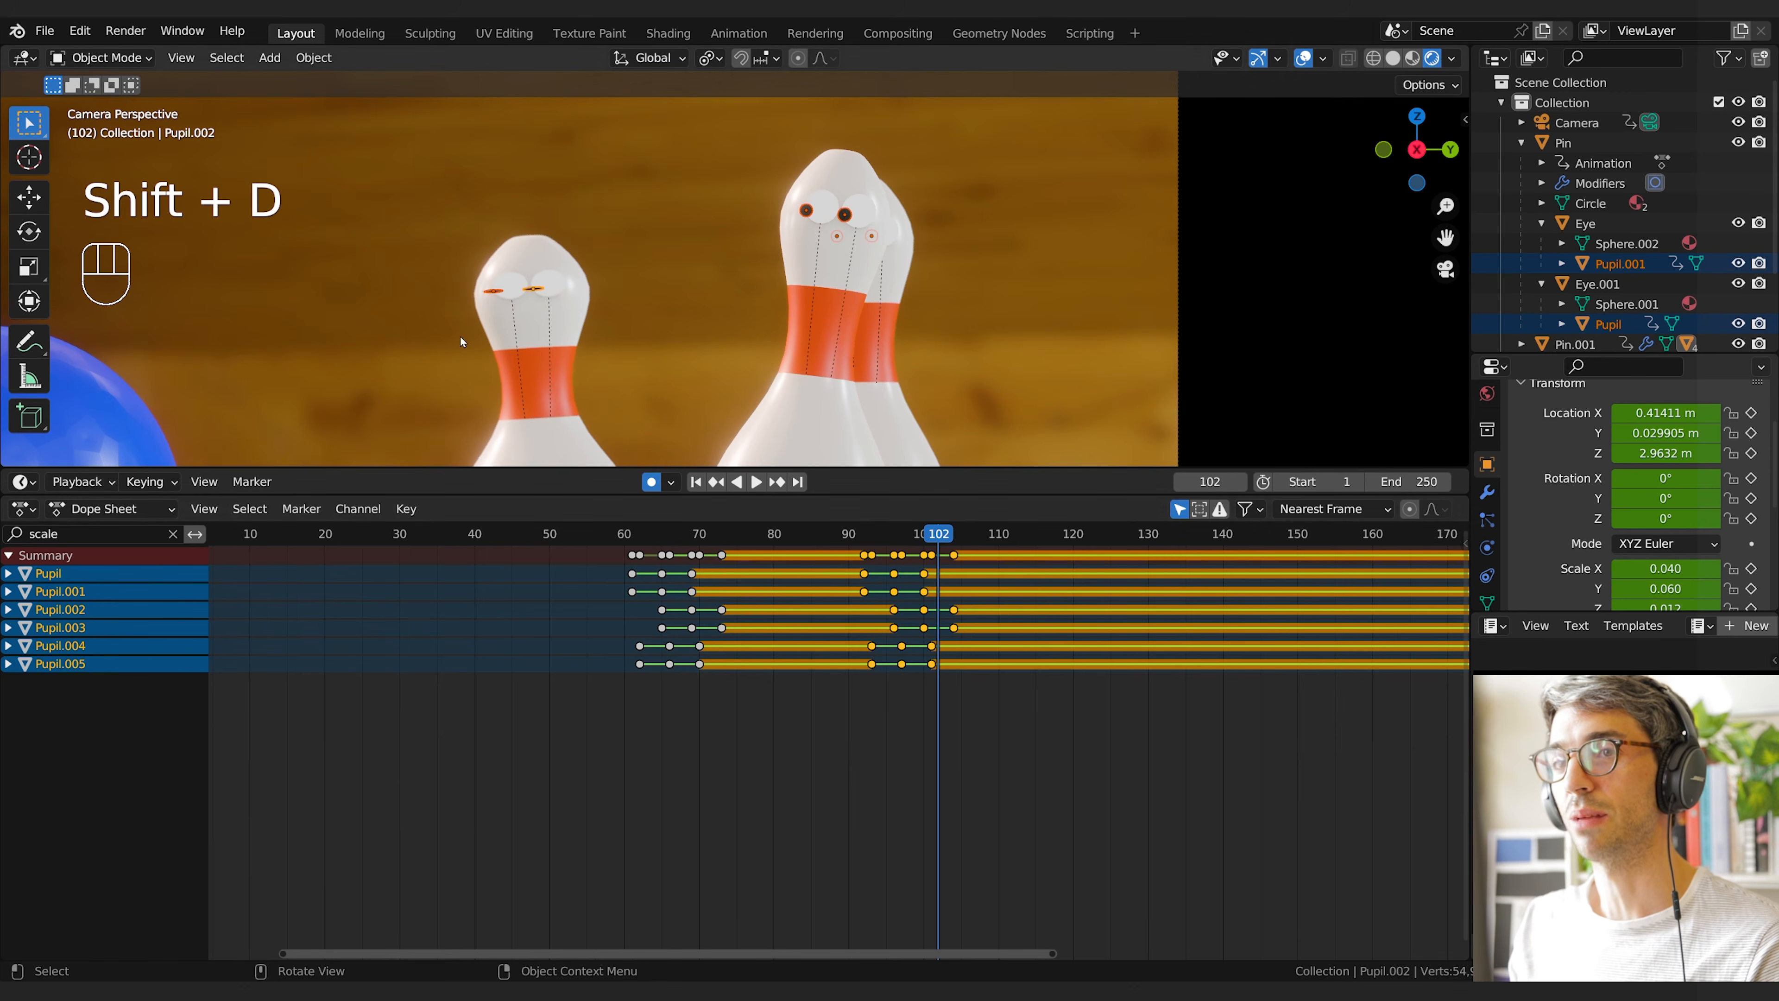
# Duplicate the pupils' blink scale keyframes again about 9 frames on for a second quick blink, and play back the result
pyautogui.scroll(-2, 872, 713)
pyautogui.press('Home')
pyautogui.hotkey('shift', 'd')
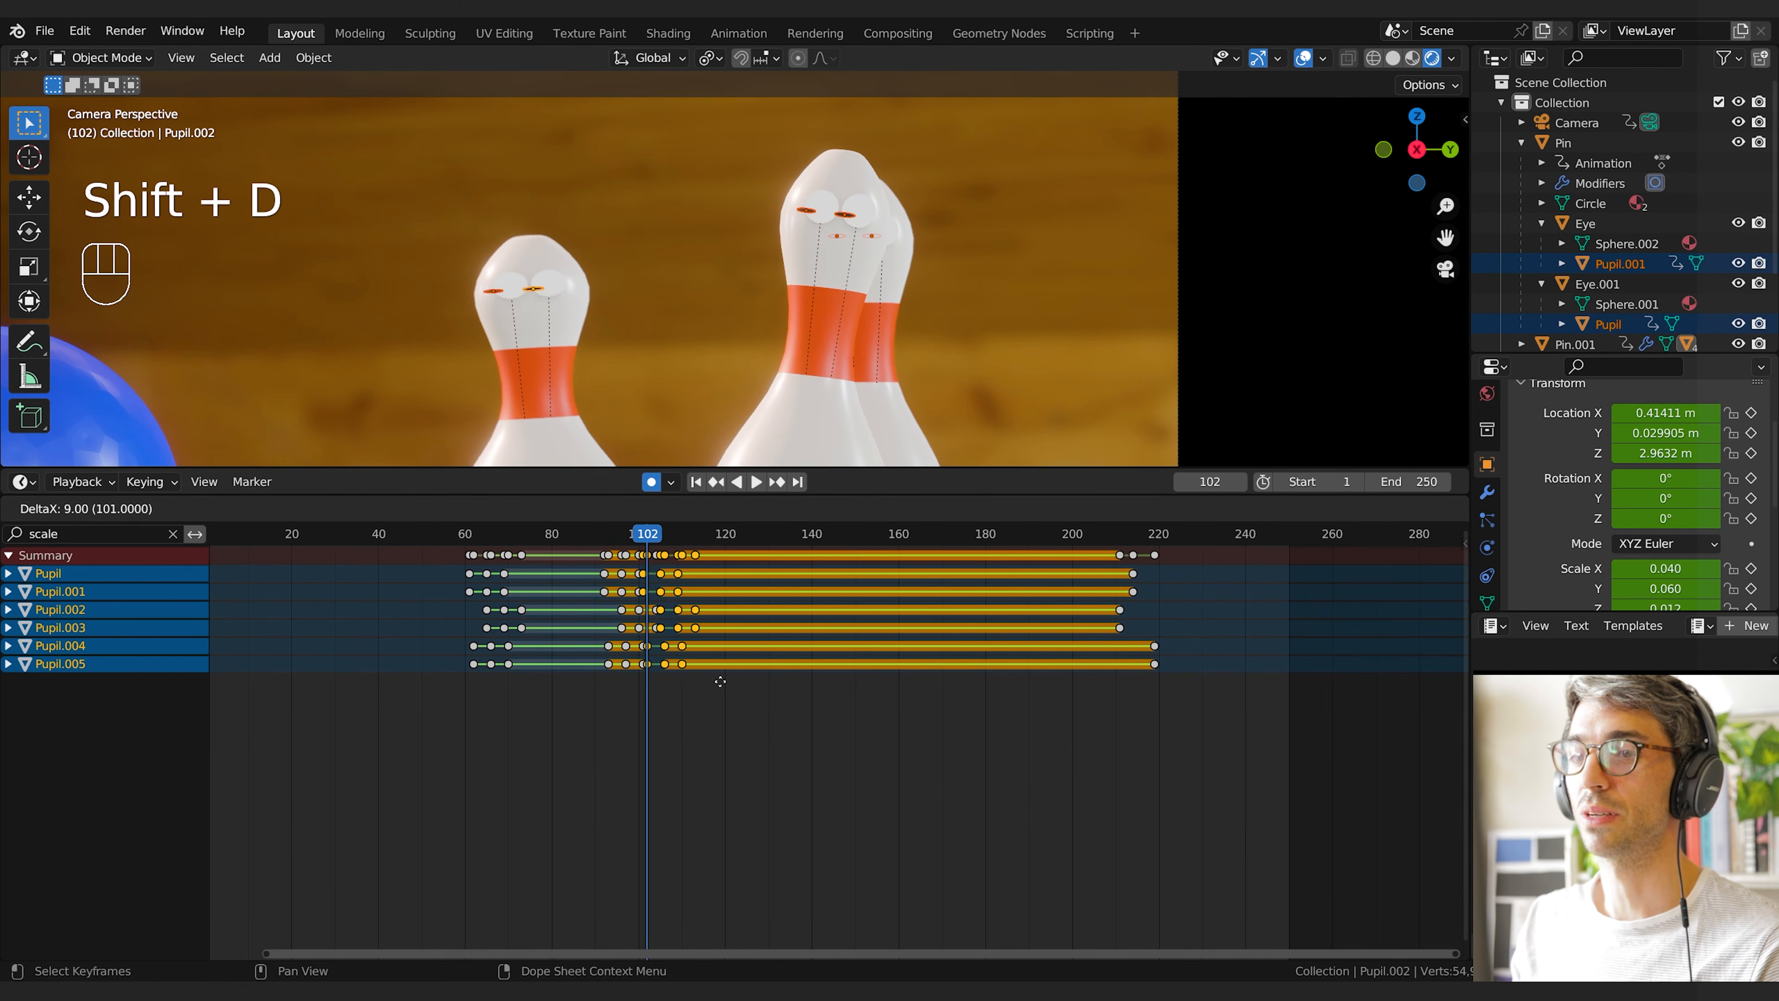
pyautogui.click(716, 682)
pyautogui.press('space')
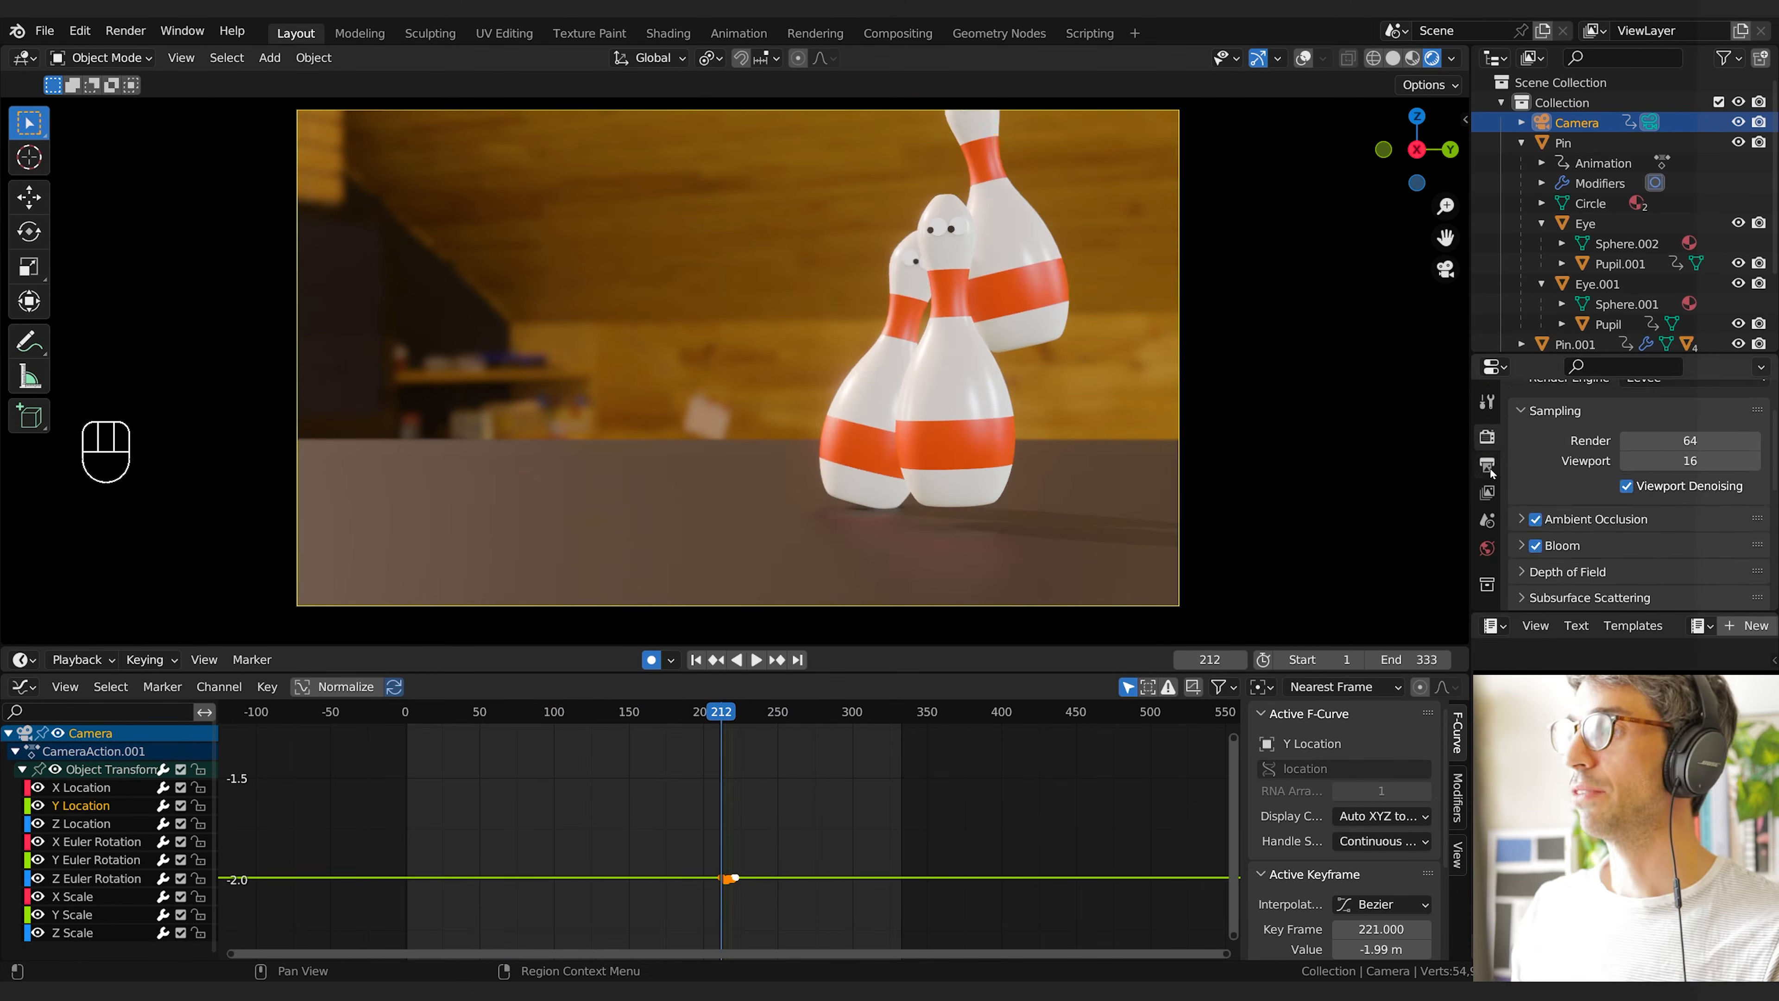
# Switch the camera's animation curves to the Dope Sheet and play the animation
pyautogui.hotkey('ctrl', 'Tab')
pyautogui.press('space')
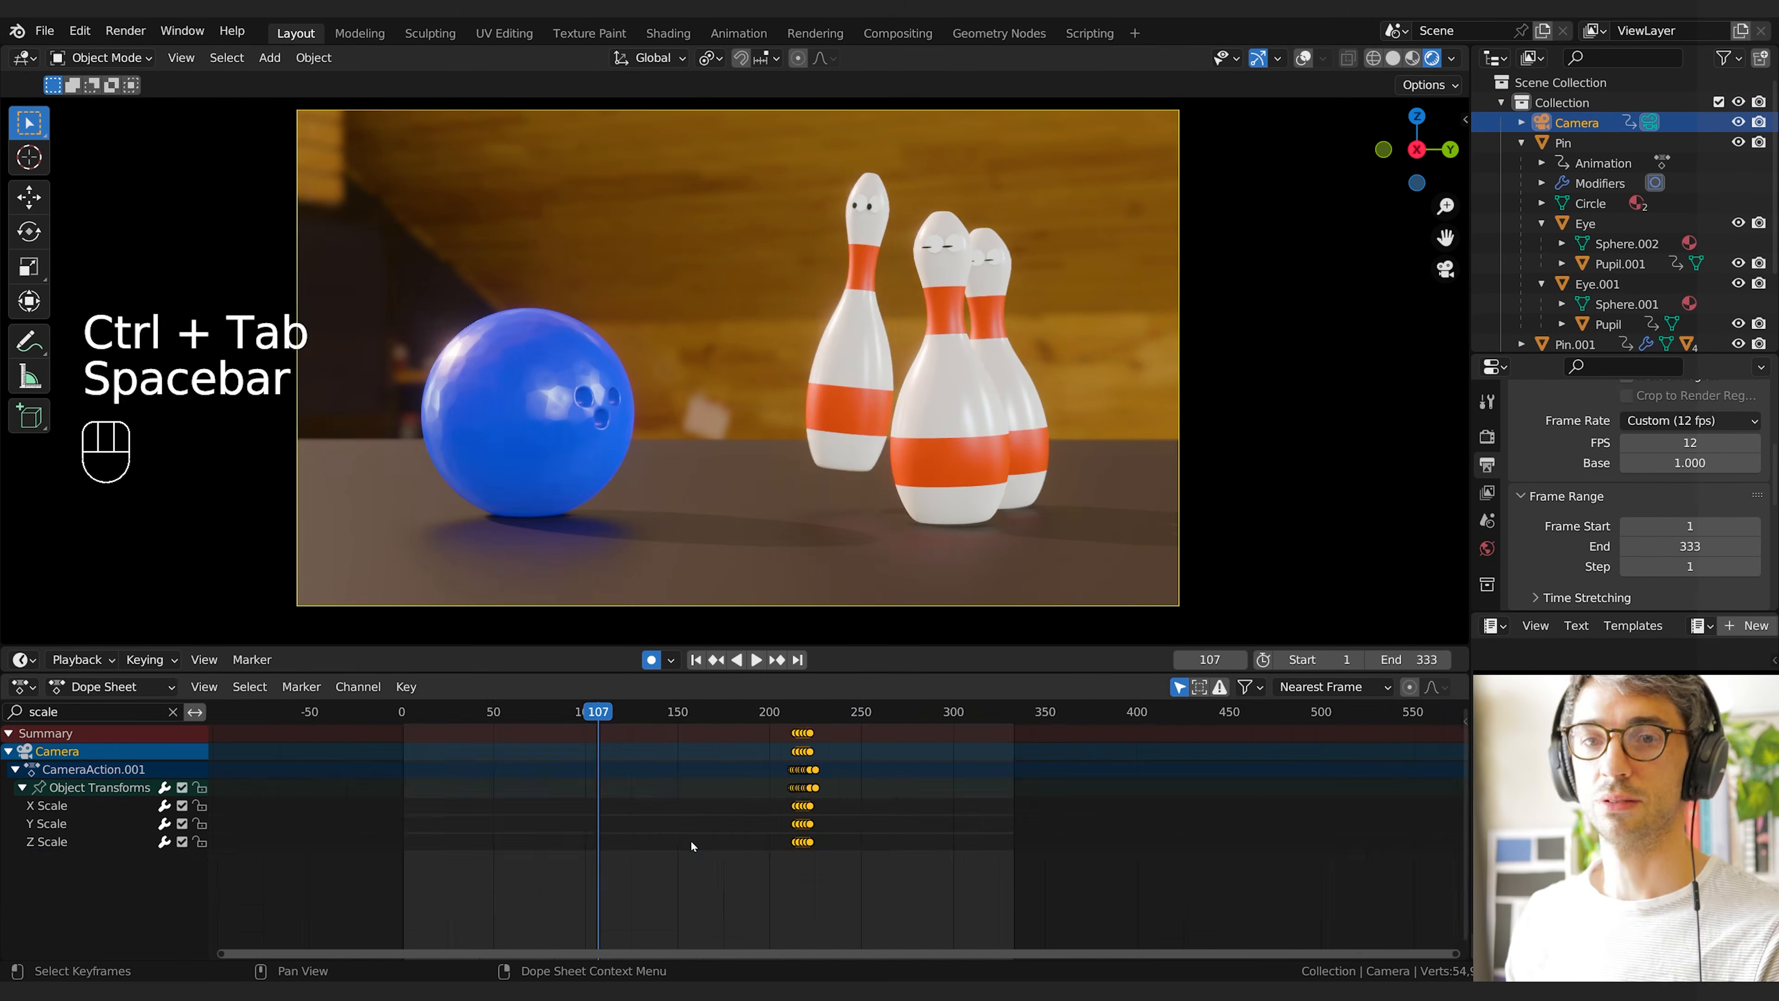
pyautogui.press('KP_Subtract')
pyautogui.press('KP_Add')
pyautogui.press('space')
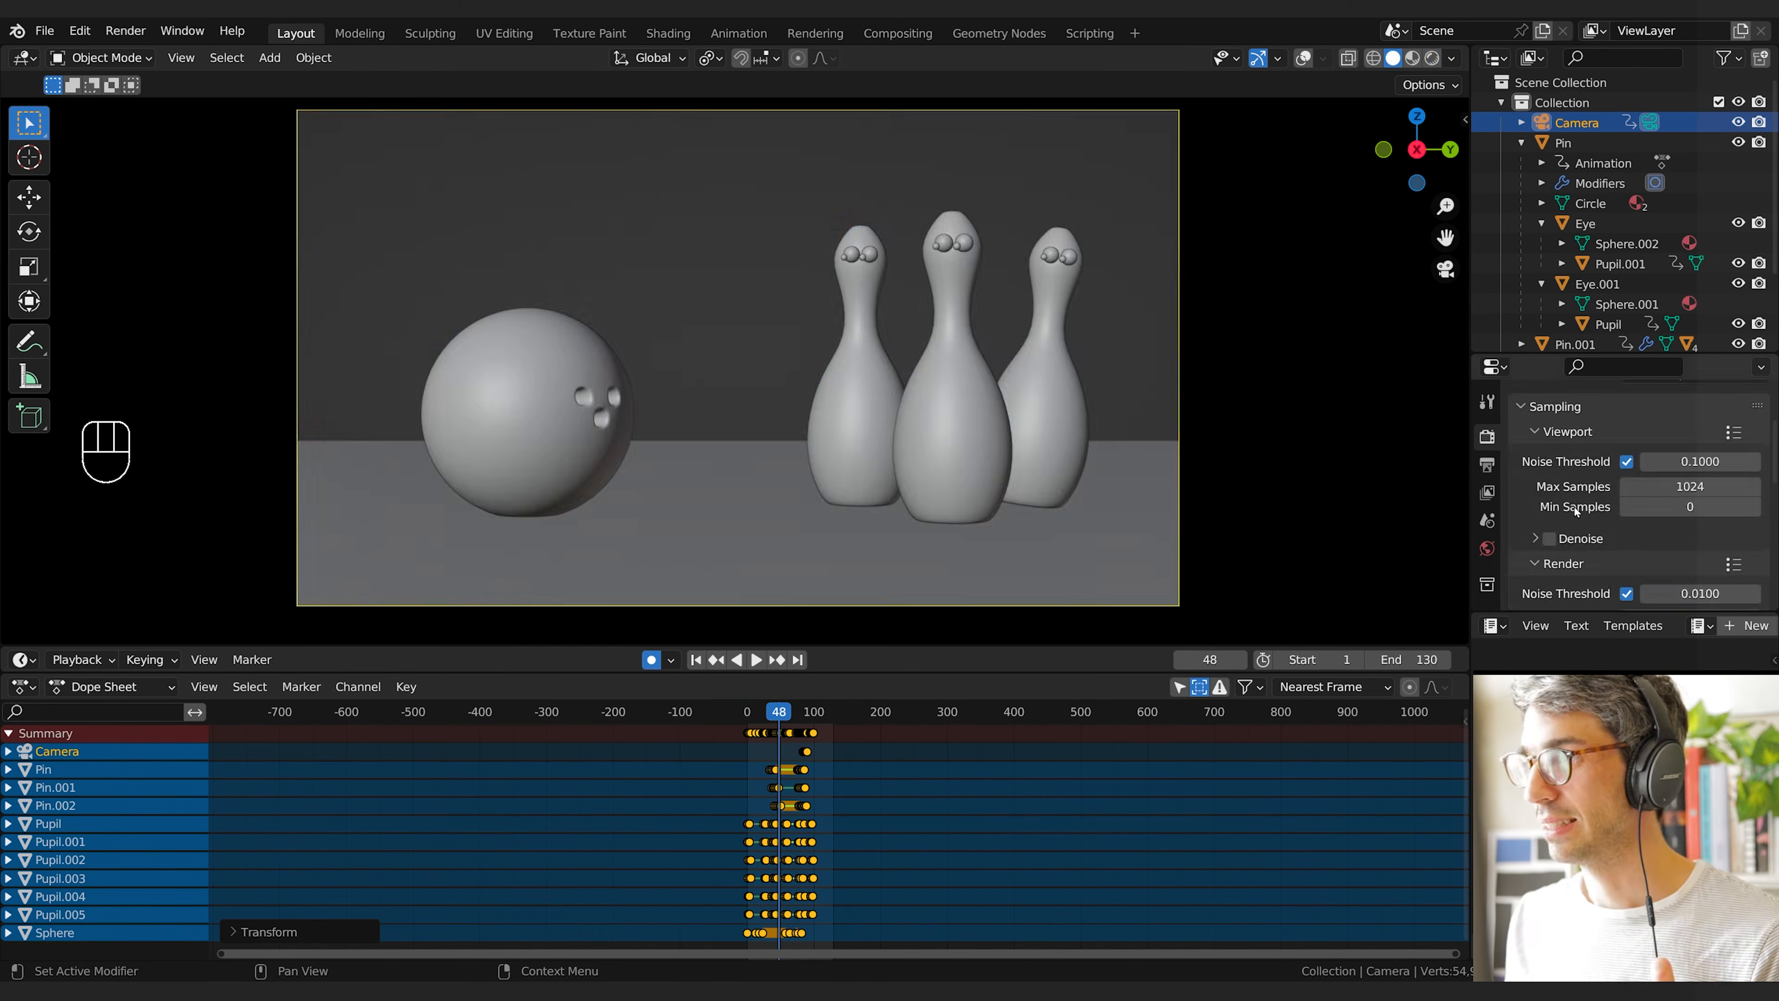
# Step forward frame by frame to check the bowling animation
pyautogui.press('Right')
pyautogui.press('Right')
pyautogui.press('Right')
pyautogui.press('Right')
pyautogui.press('Right')
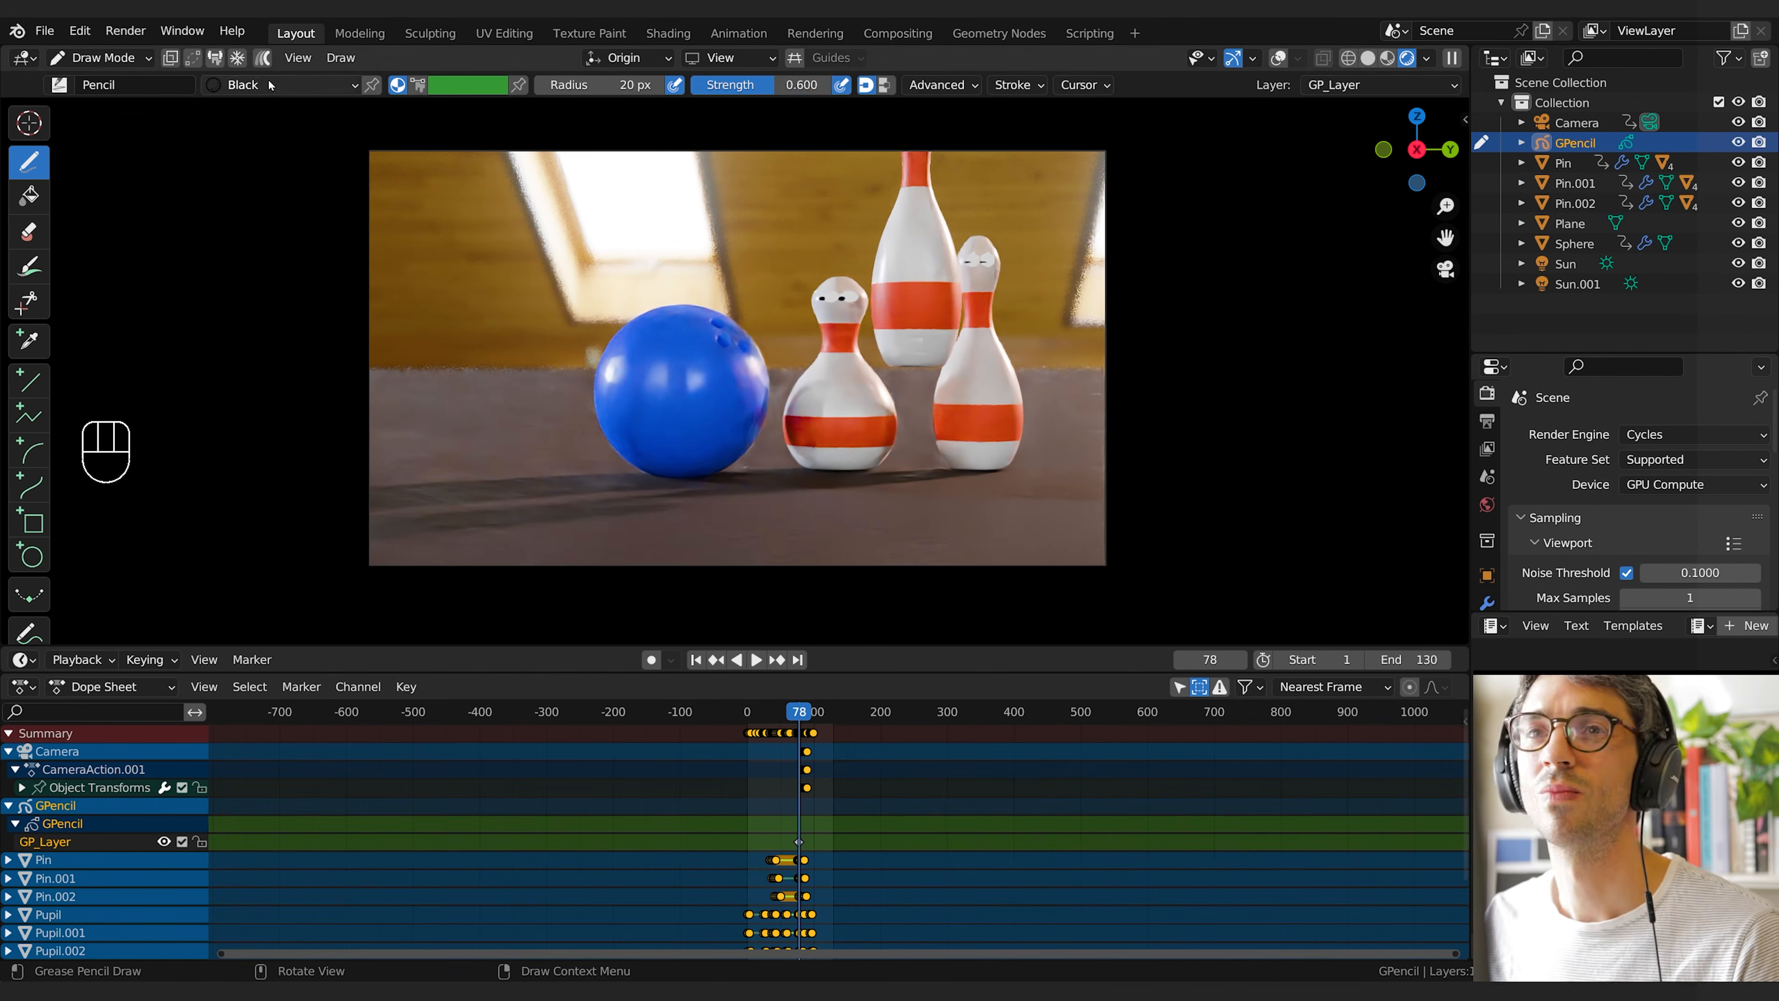
# Undo the last Grease Pencil stroke and open the stroke options of the Pencil brush
pyautogui.hotkey('ctrl', 'z')
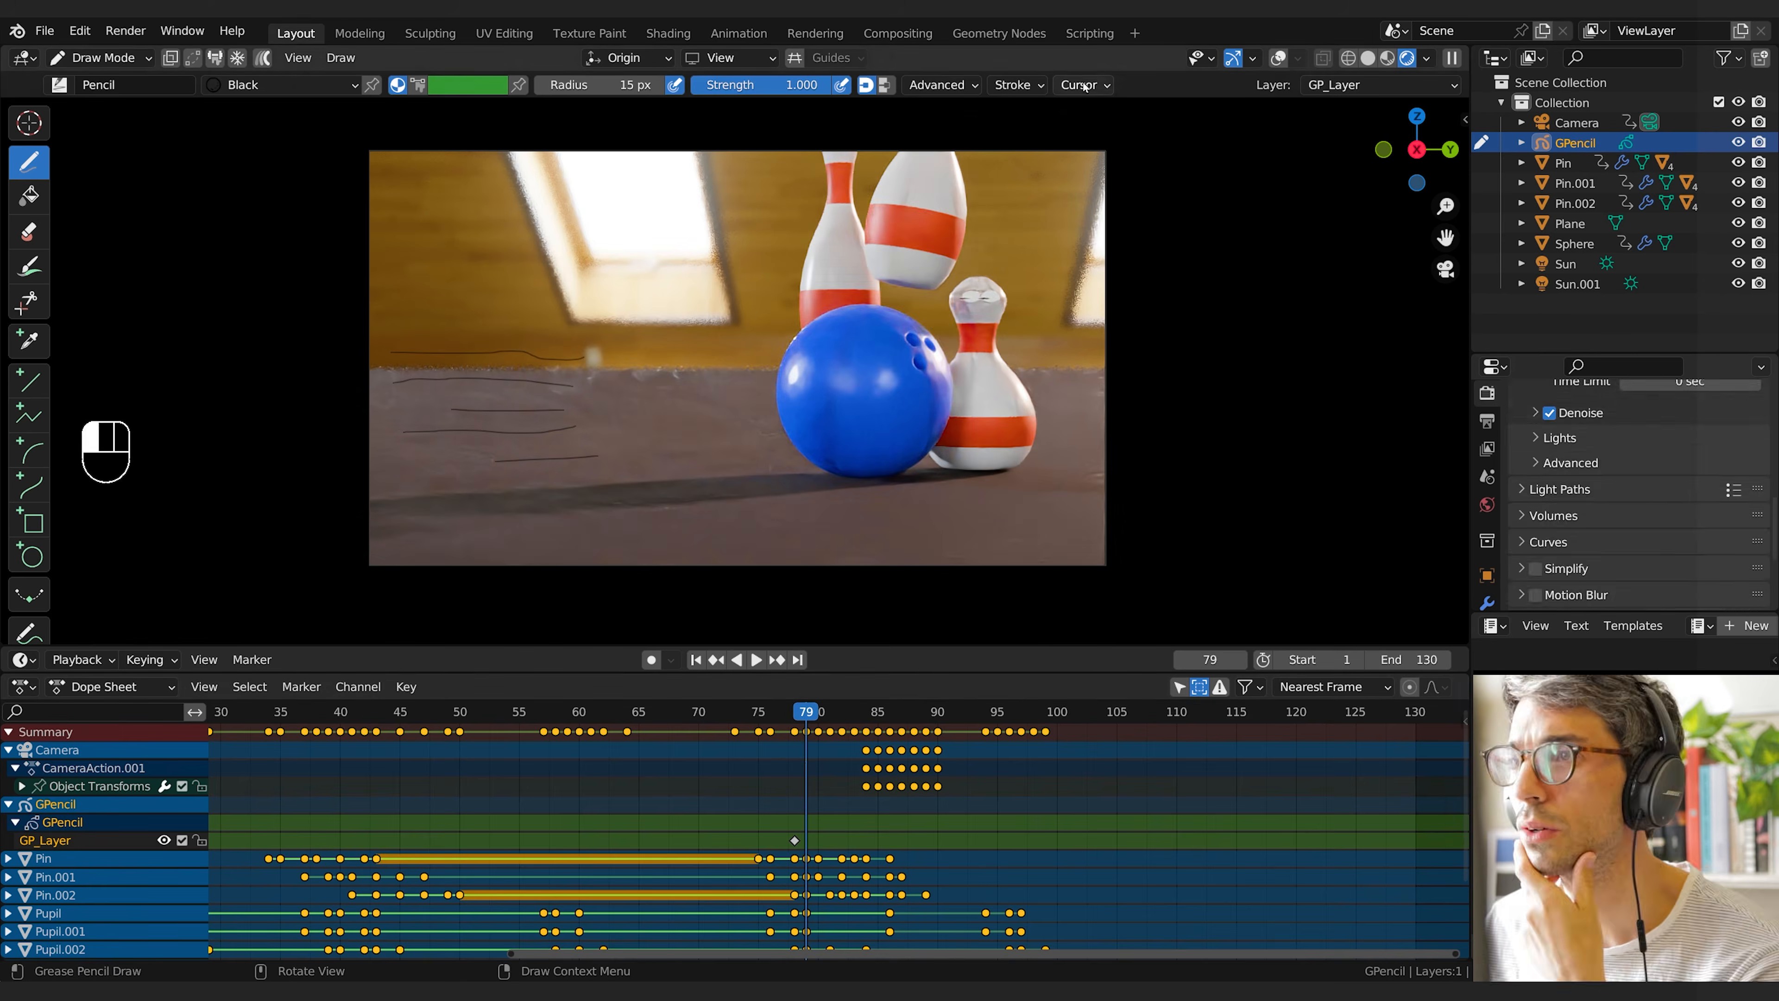
pyautogui.click(1015, 85)
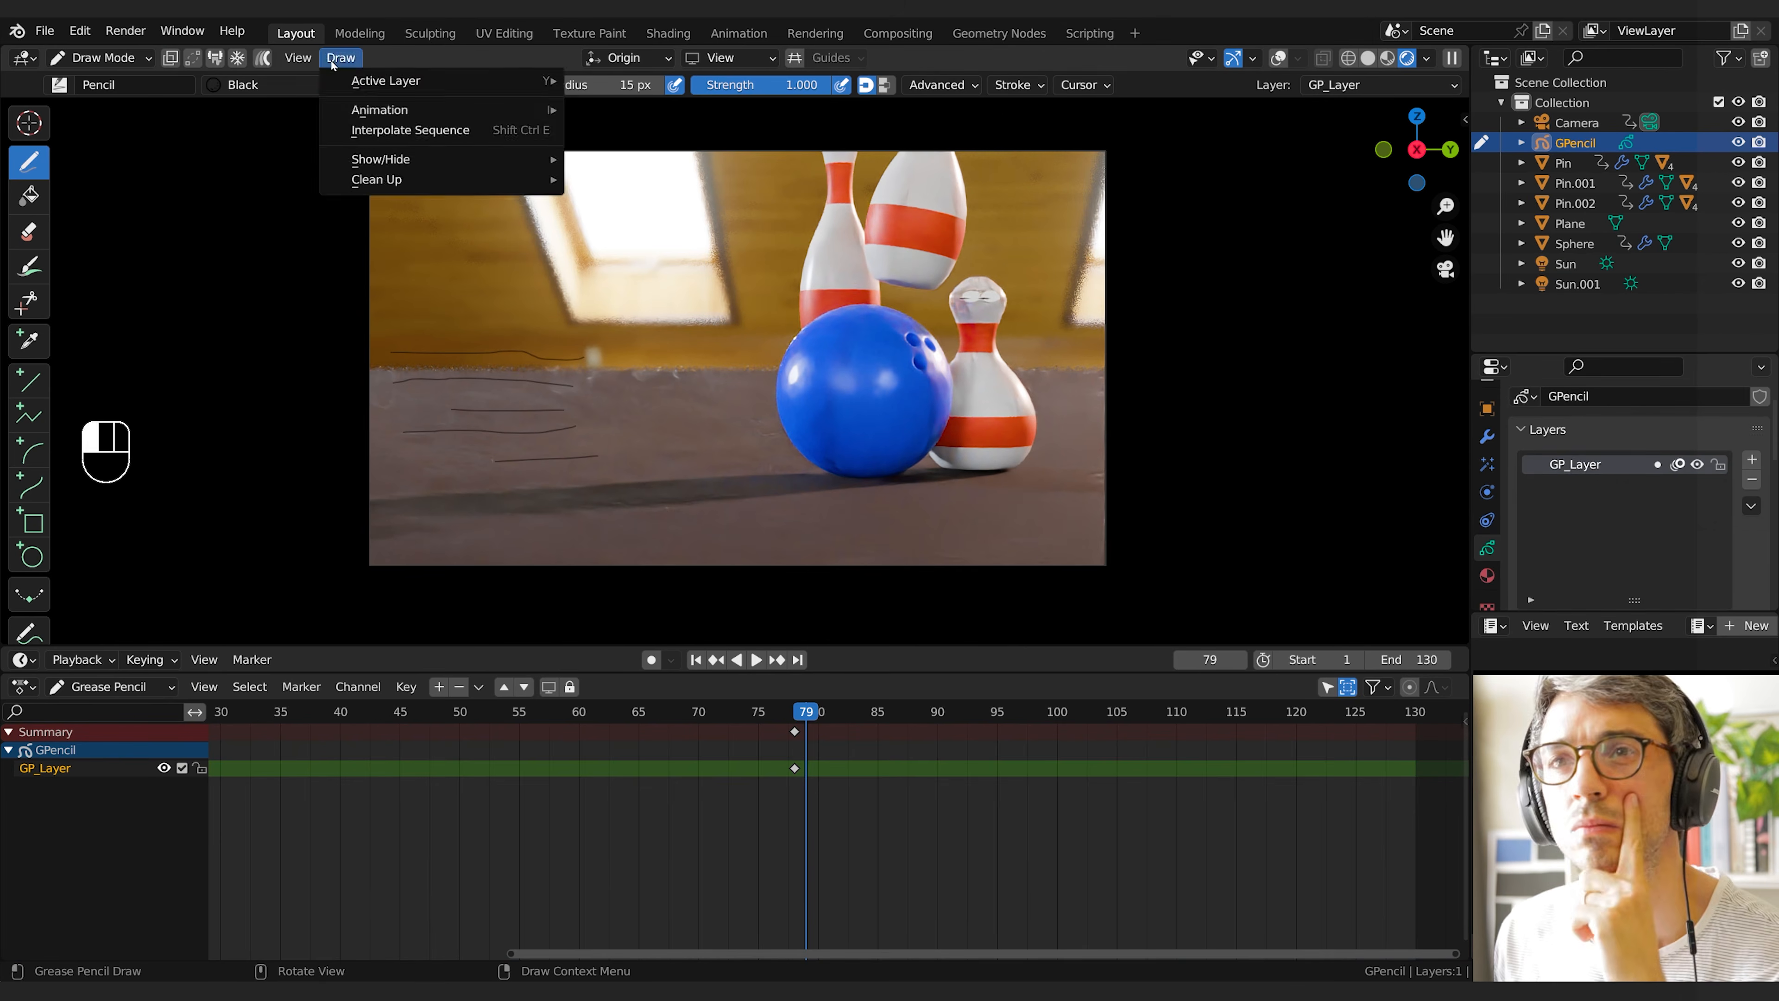
# Step through the frames around frame 80 to review the Grease Pencil motion lines, and save the file
pyautogui.press('Right')
pyautogui.press('Right')
pyautogui.press('Right')
pyautogui.press('Right')
pyautogui.press('Right')
pyautogui.press('Left')
pyautogui.press('Left')
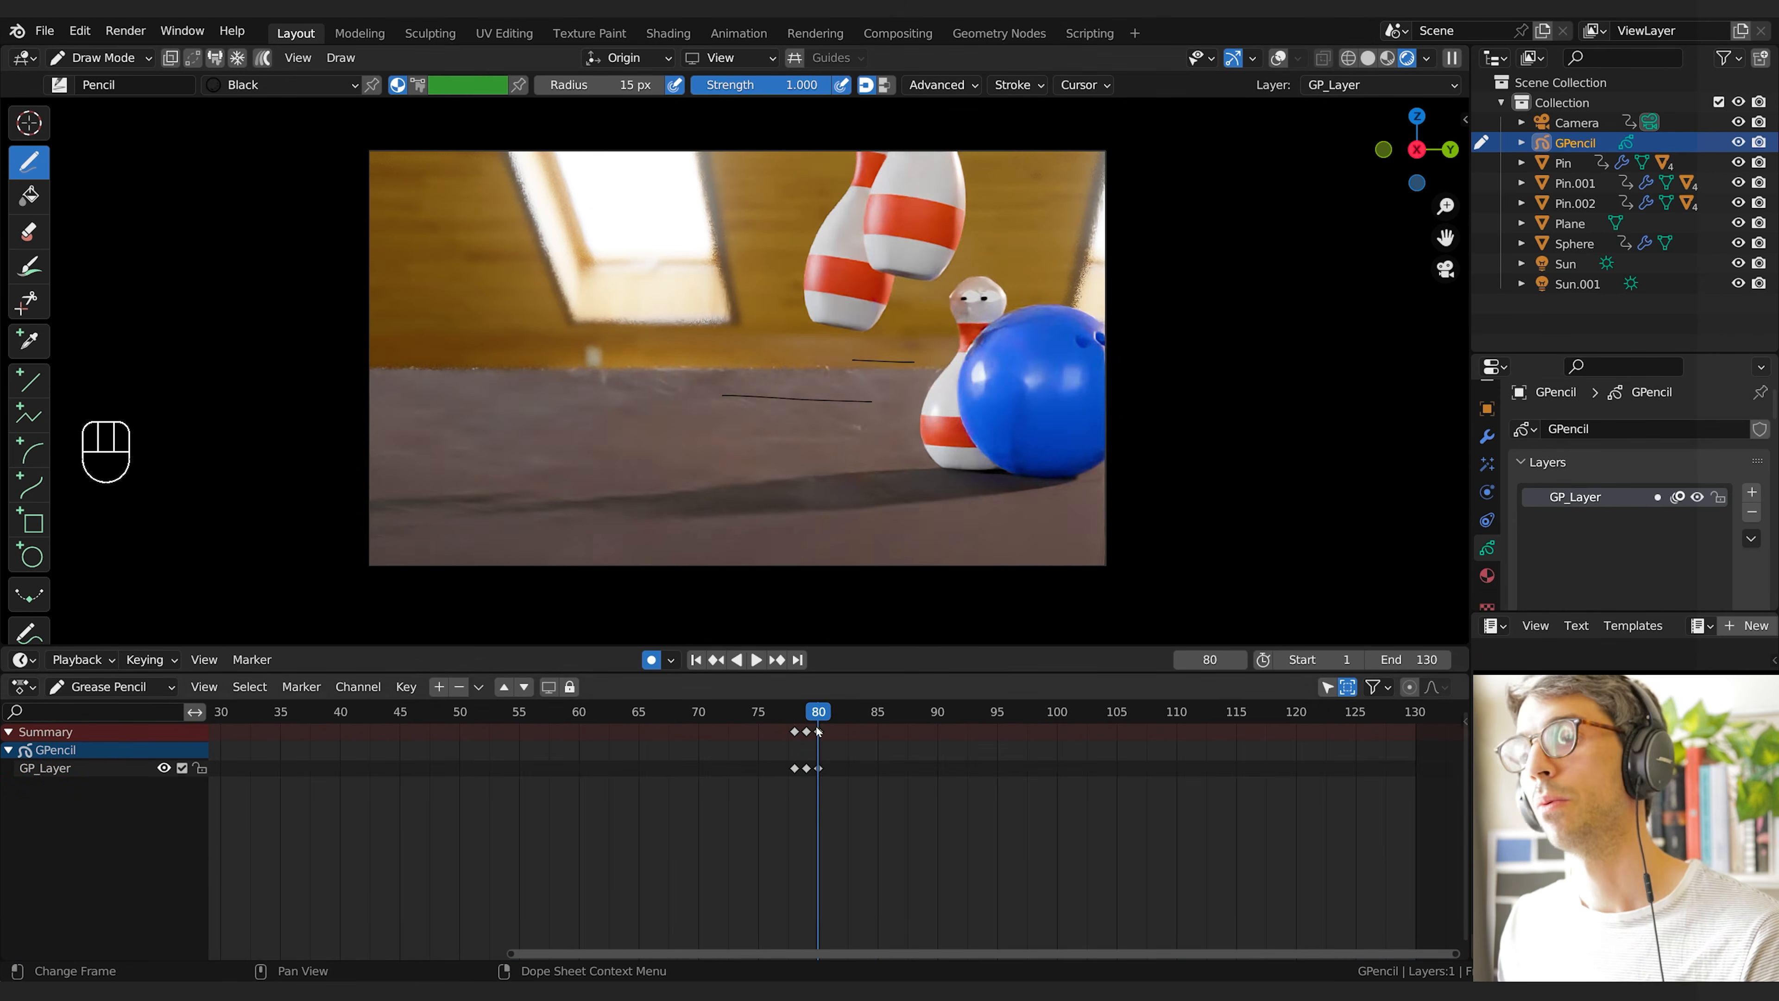
pyautogui.hotkey('ctrl', 's')
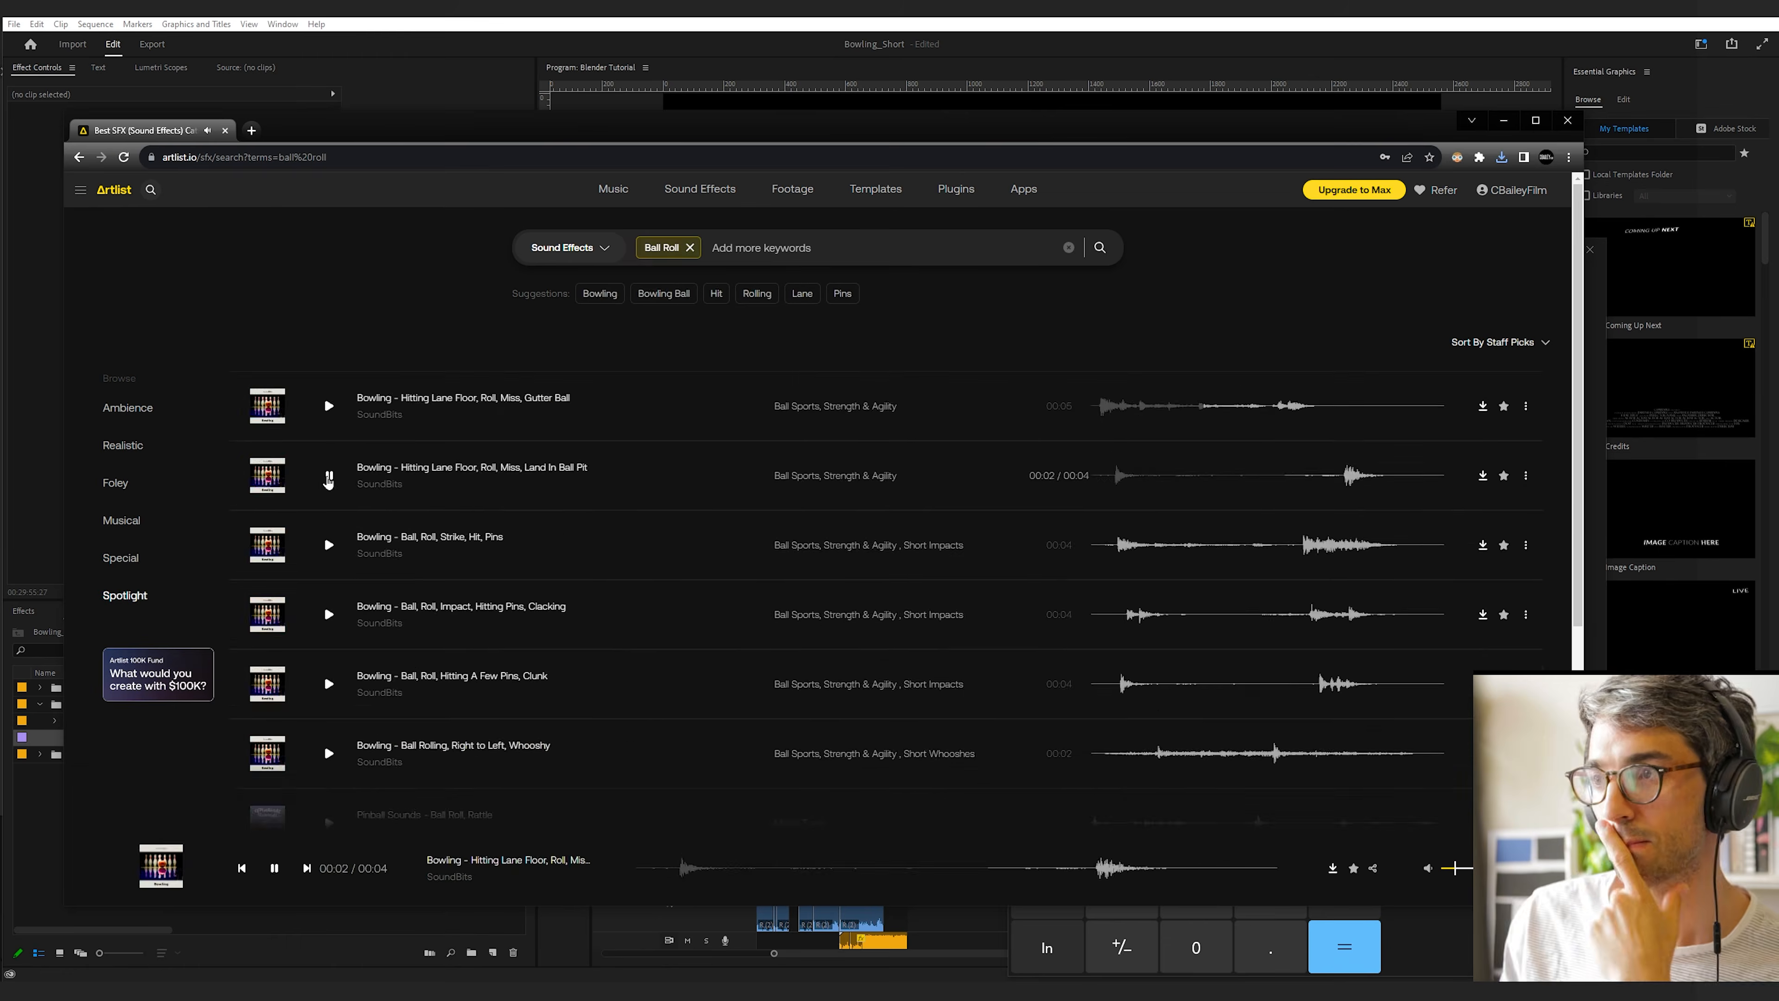
# In the Artlist browser window, browse the ball roll sound effects and preview another one
pyautogui.scroll(-5, 326, 571)
pyautogui.click(327, 569)
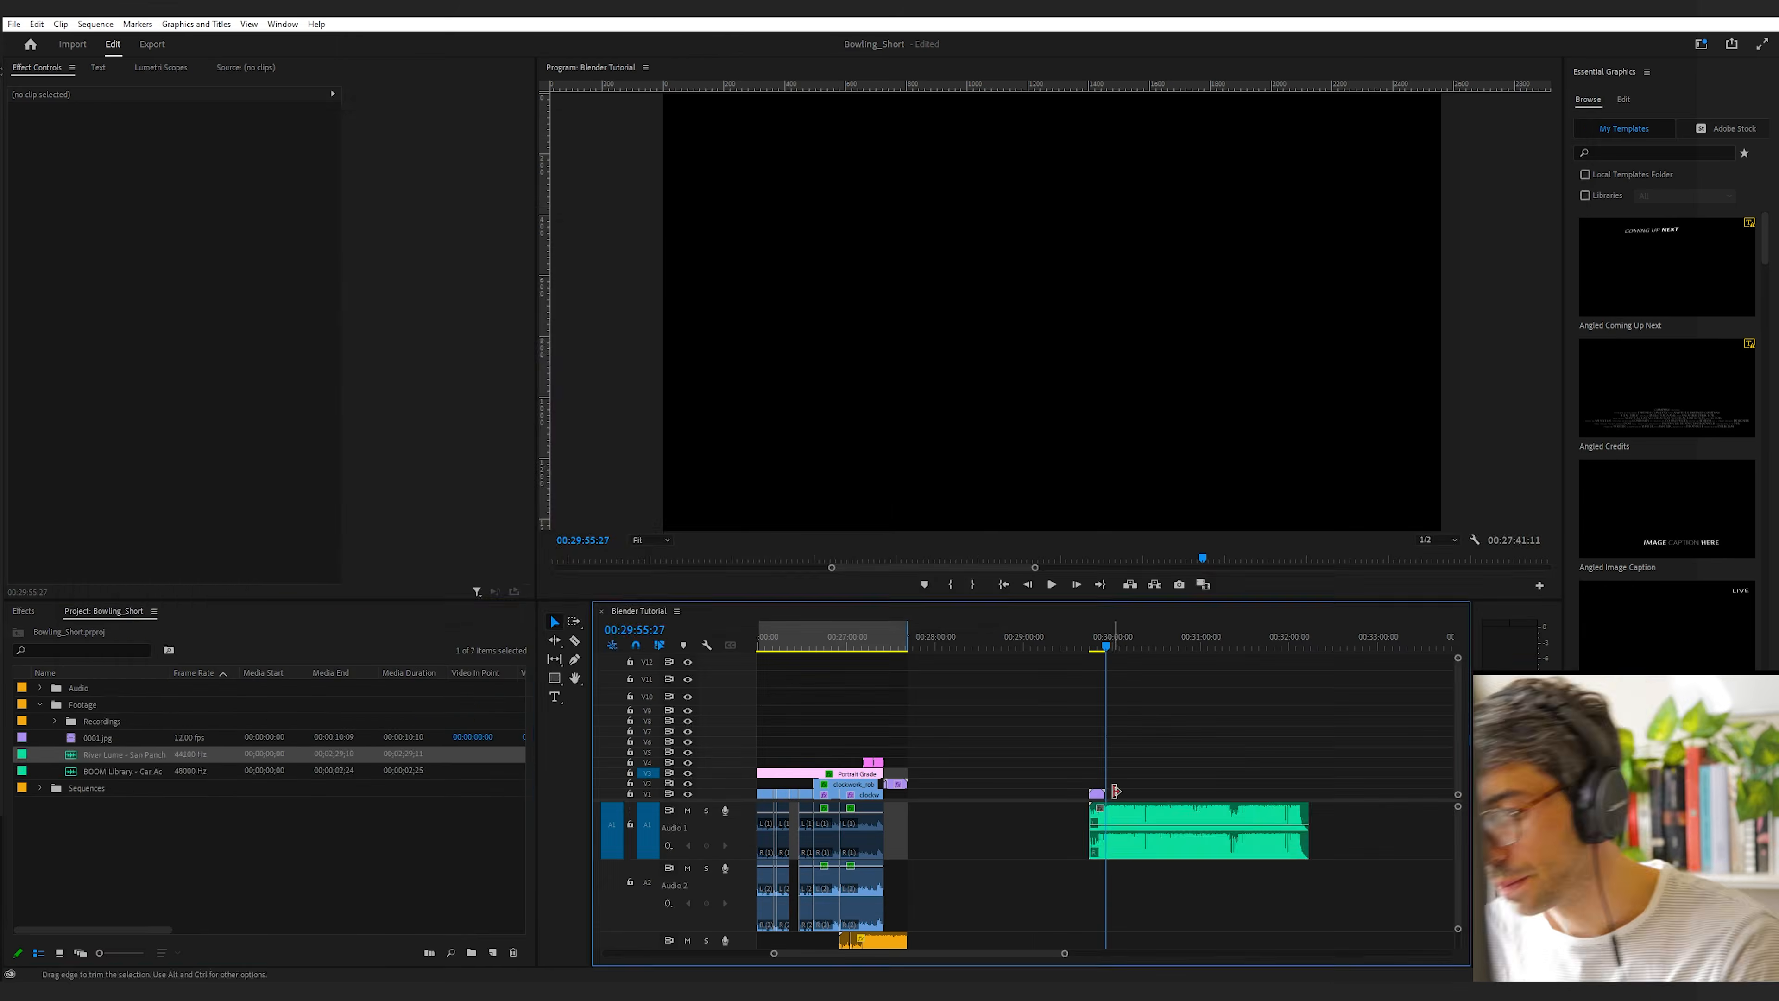